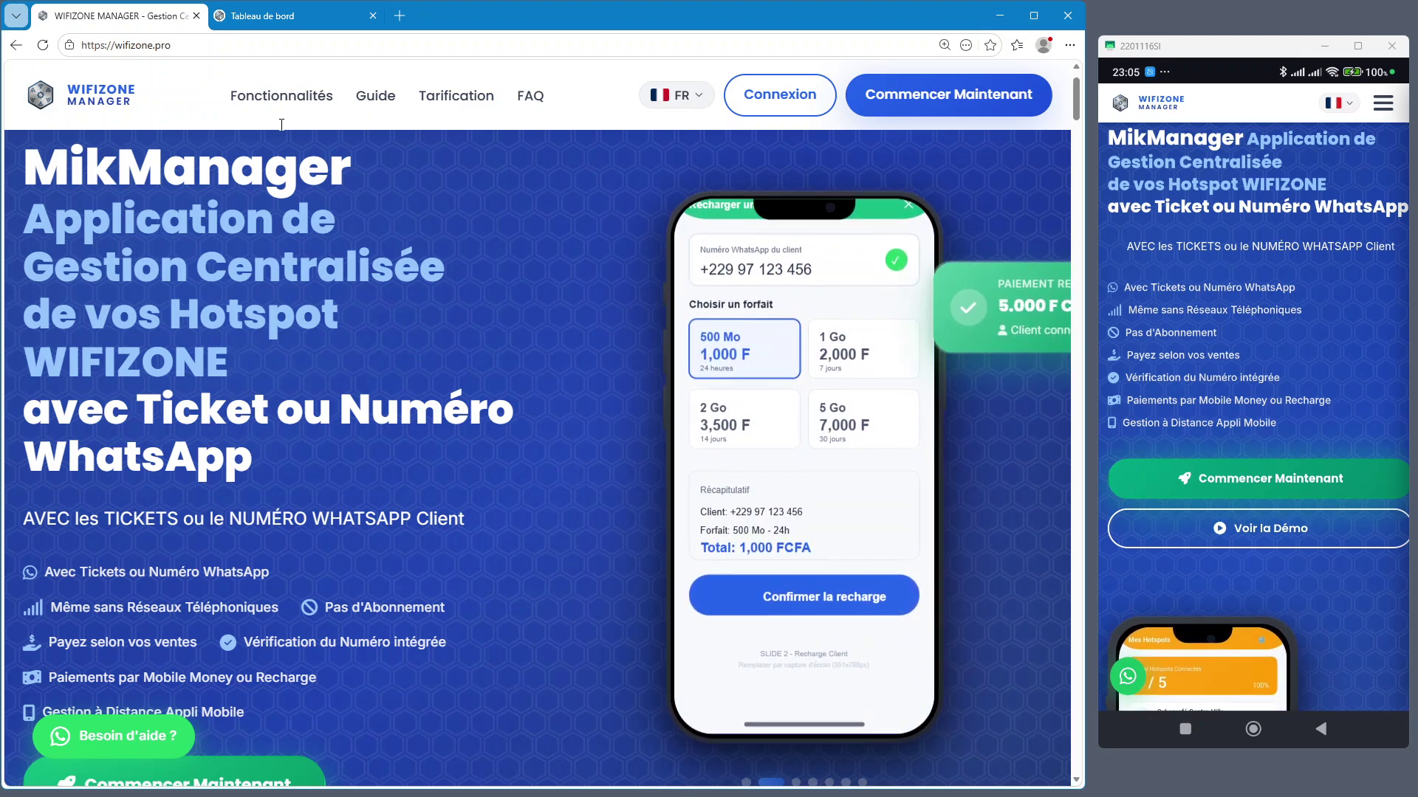
Switch to the Tableau de bord tab showing 11 000 XOF today and a 5 000 XOF balance
left_click(264, 18)
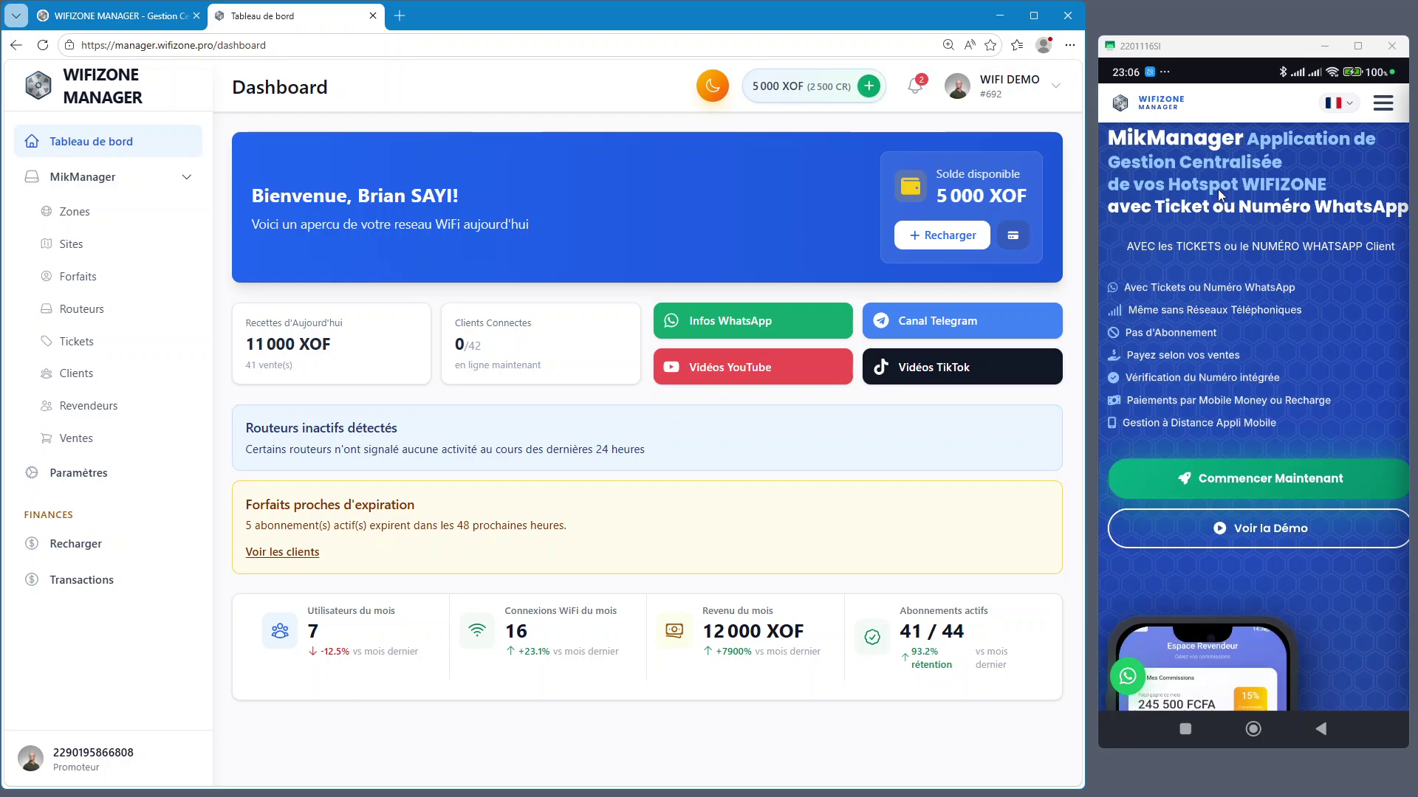
Bring up the Tableau de bord tab on the phone, ending on the Tickets page with 40 tickets
left_click(1379, 107)
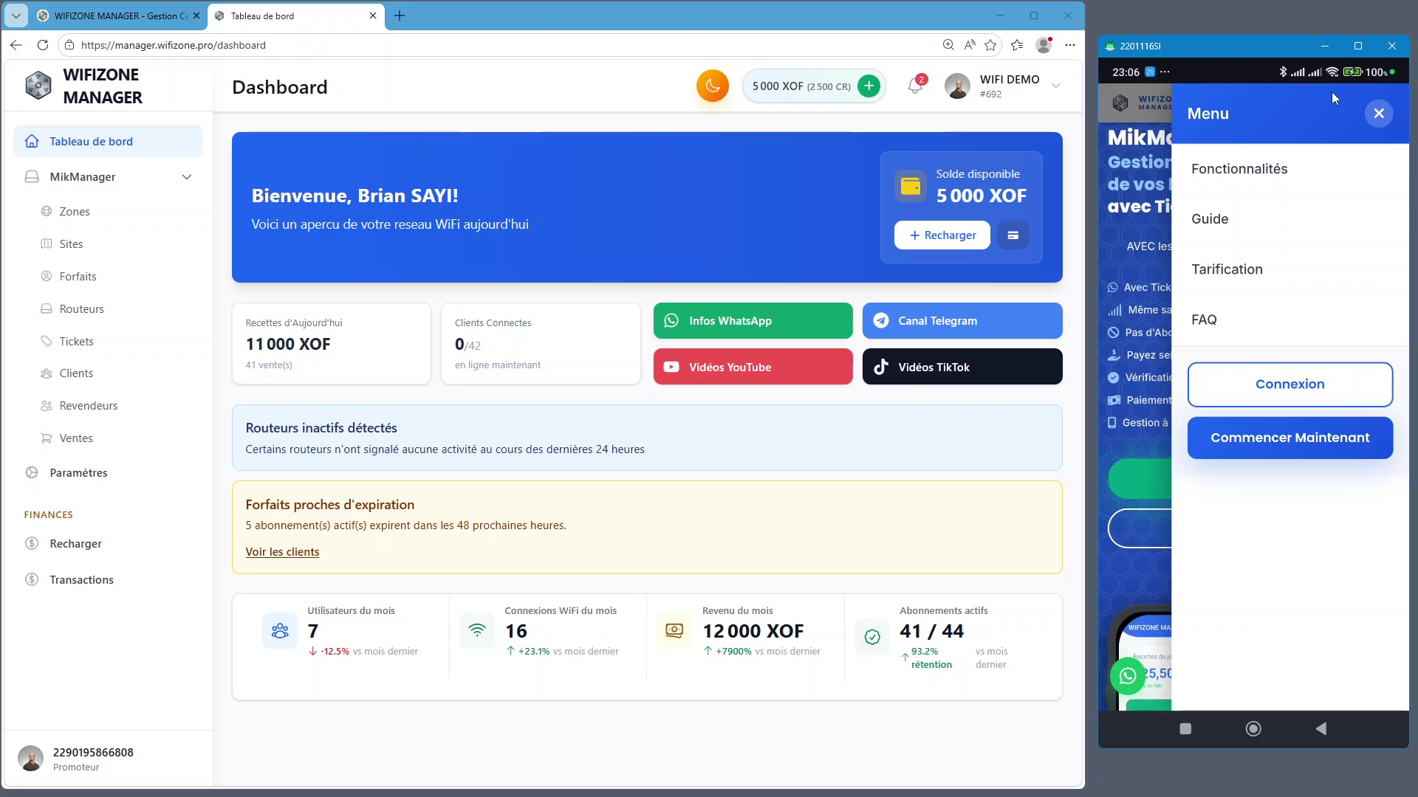
left_click(1290, 421)
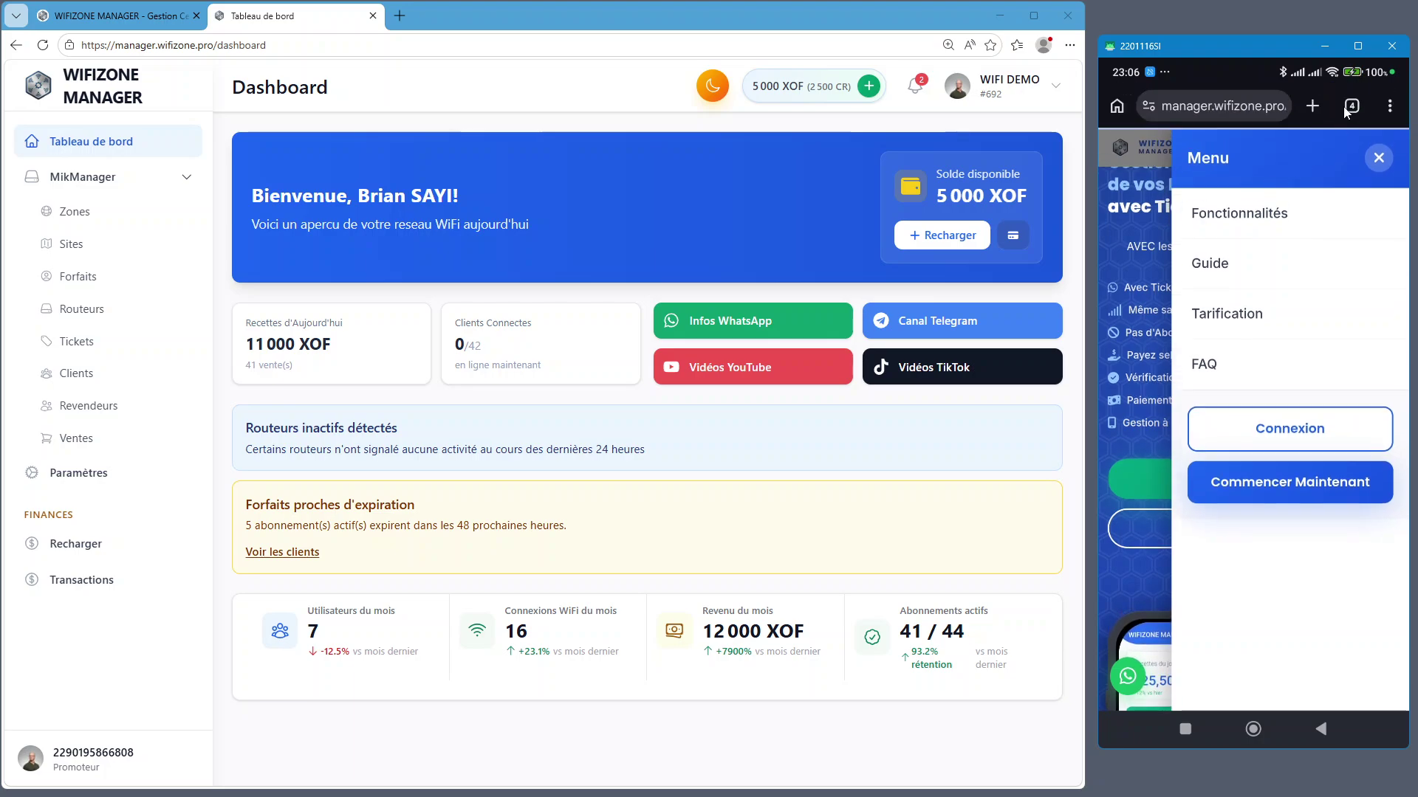
left_click(1350, 106)
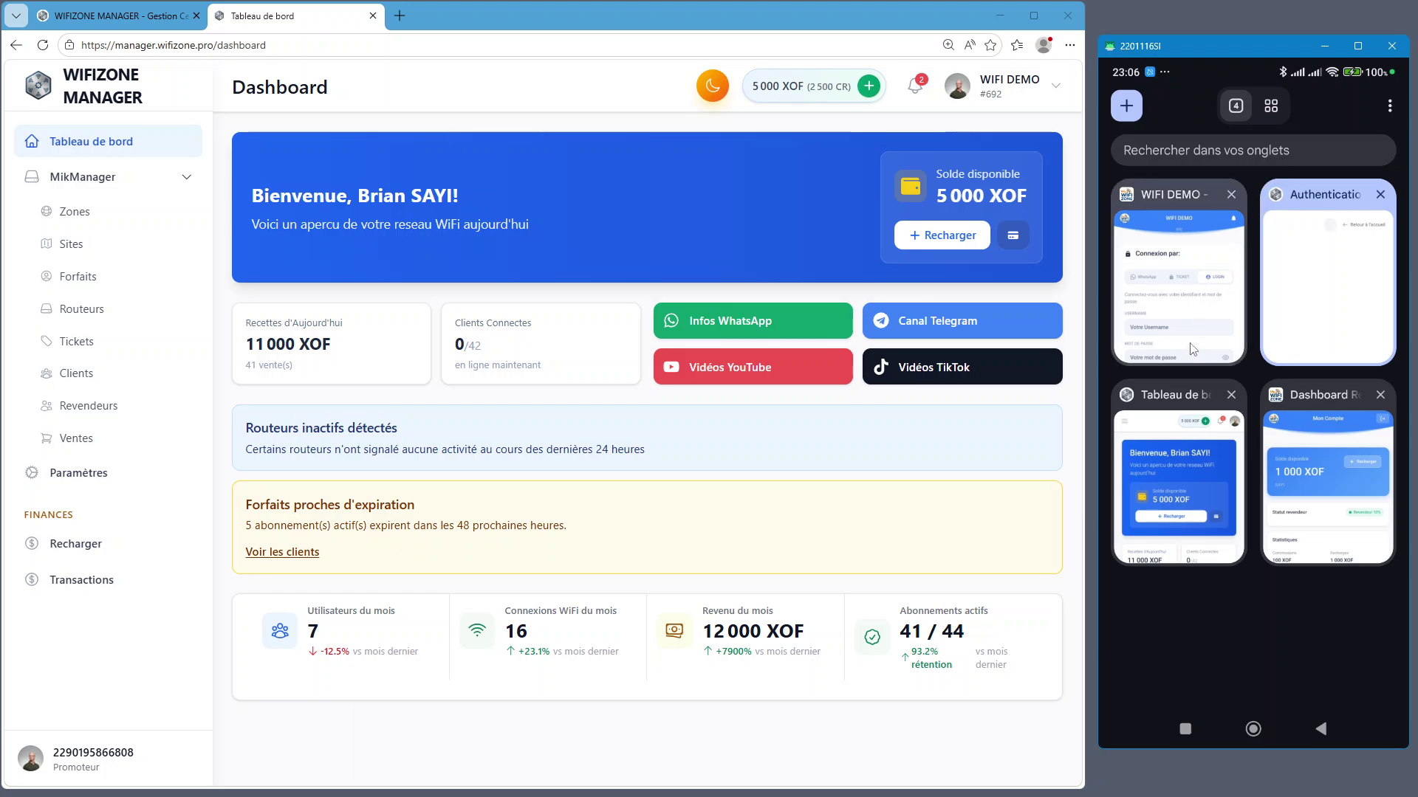
left_click(1181, 456)
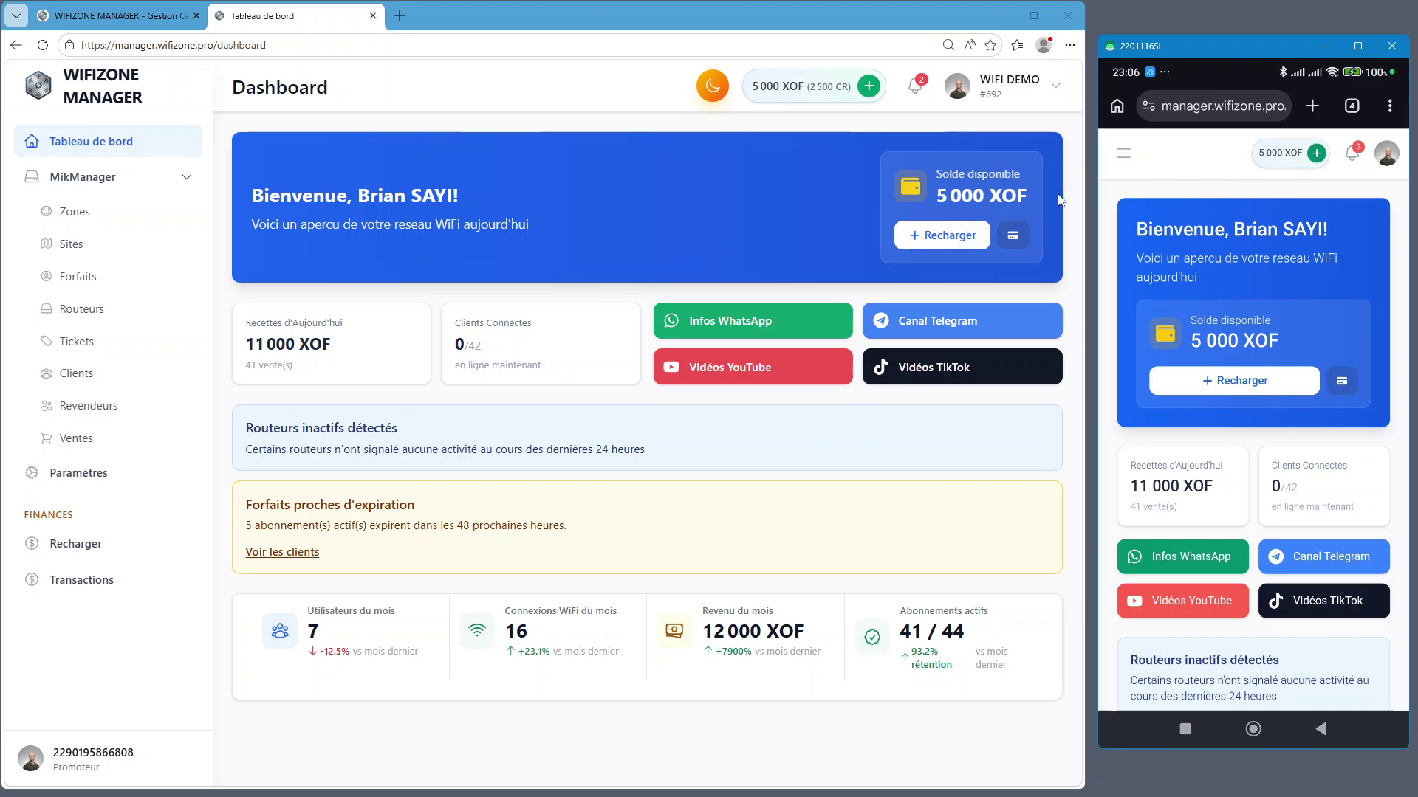
left_click(1274, 156)
left_click(775, 97)
Open Tickets, select all 25 RADIUS tickets and send them to 'Imprimer la sélection'
left_click(87, 344)
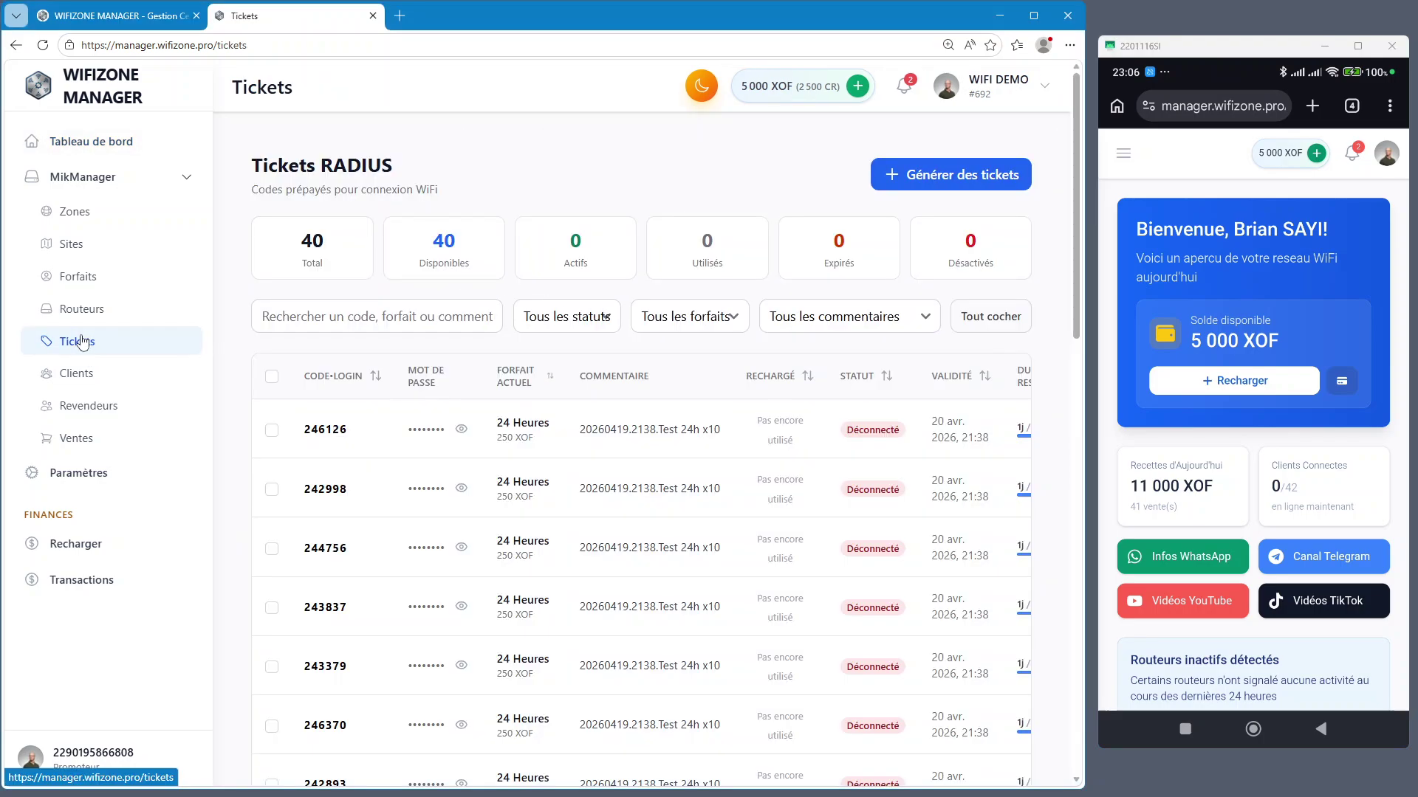
left_click(79, 347)
left_click(81, 350)
scroll(436, 481, "down", 12)
scroll(443, 527, "up", 12)
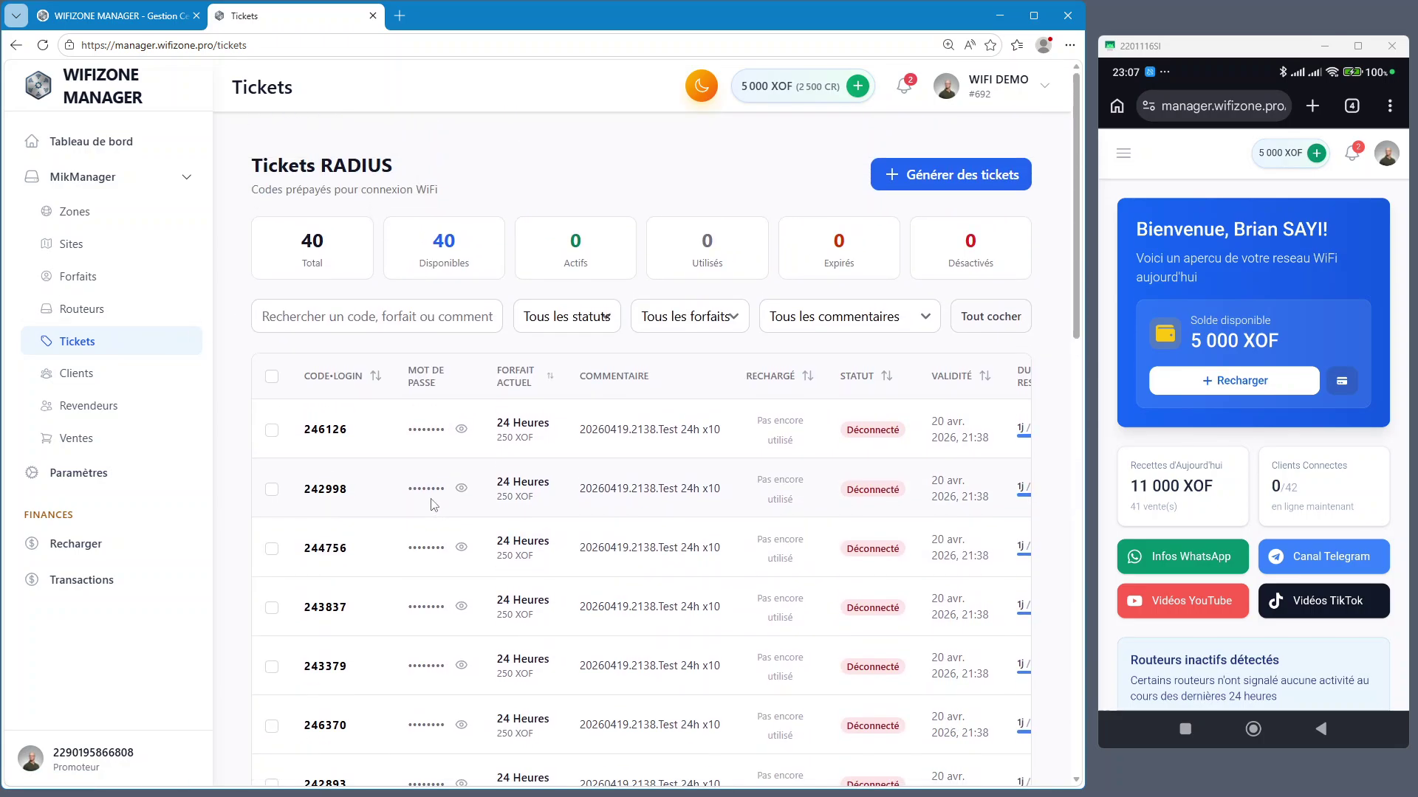
left_click(272, 376)
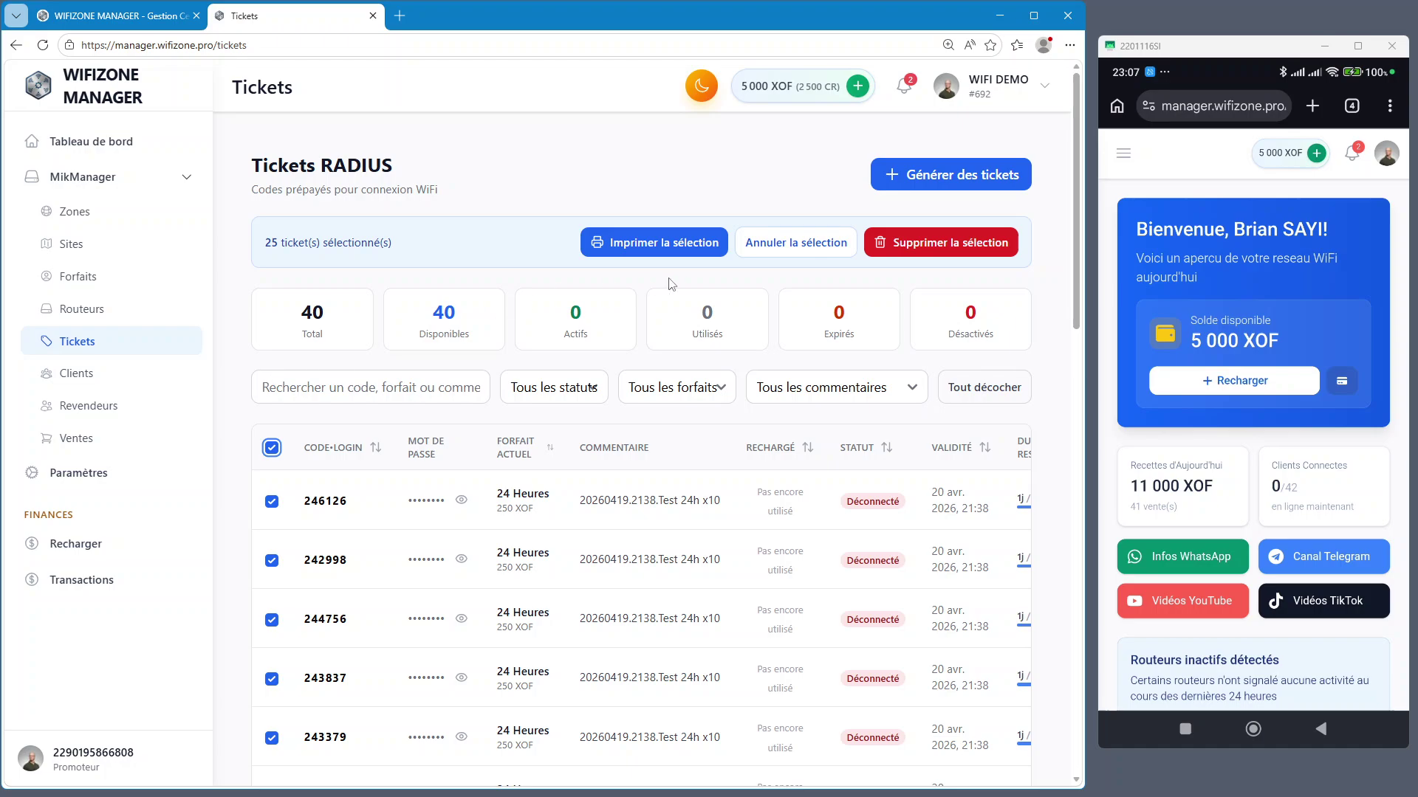
left_click(644, 245)
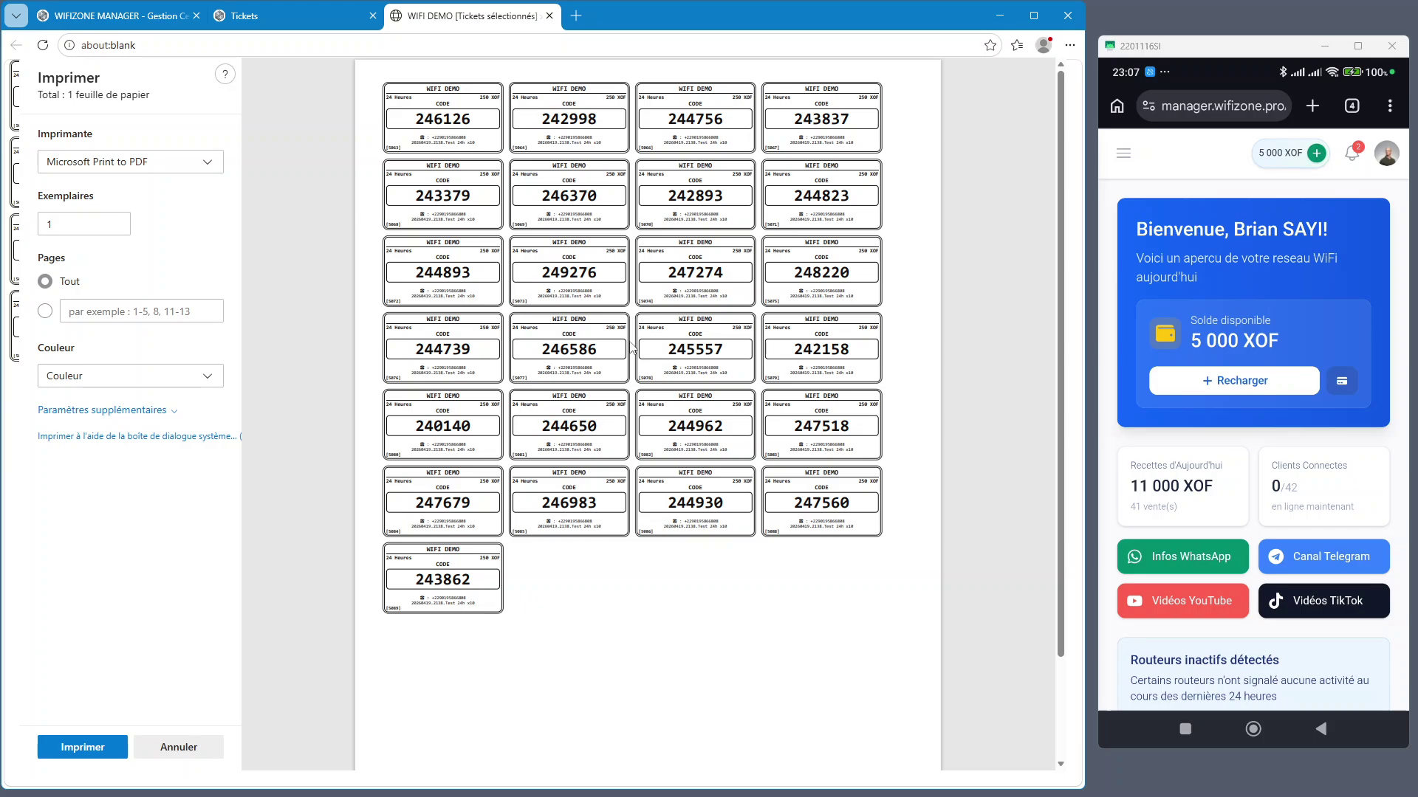
Zoom into the print preview and highlight the top-left ticket code 246126 (24 Heures, 250 XOF)
scroll(454, 161, "up", 4)
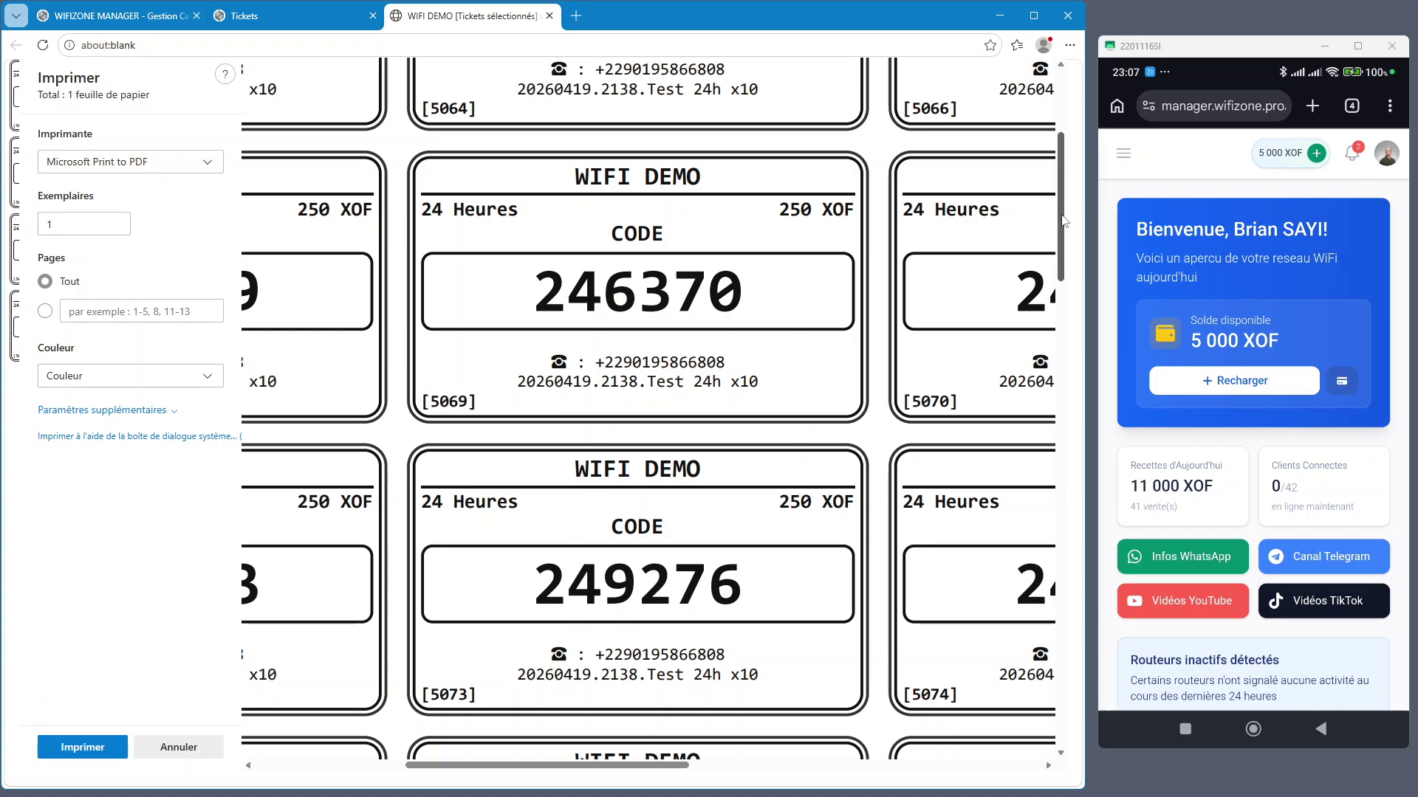
scroll(1061, 220, "up", 3)
left_click_drag(622, 763, 483, 759)
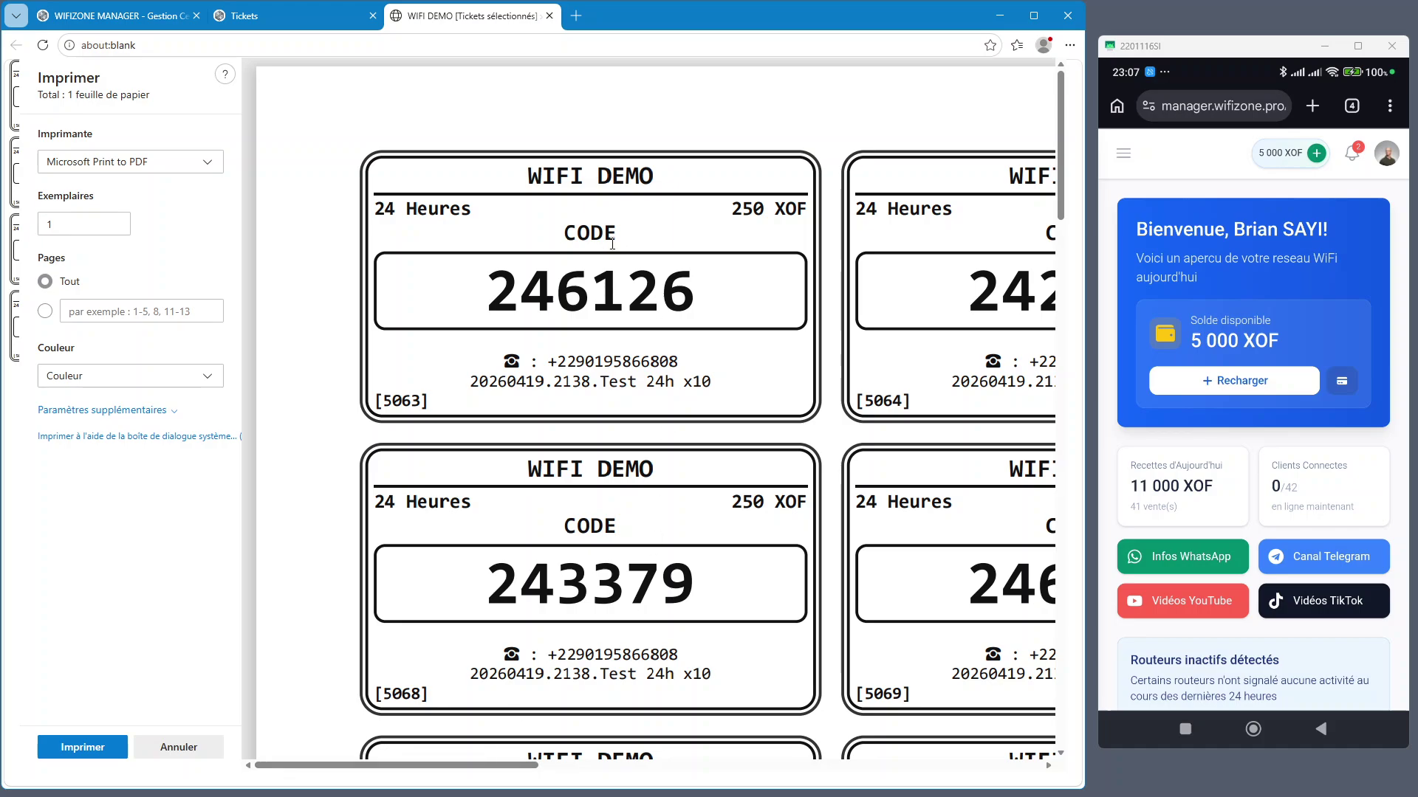
left_click(438, 208)
left_click_drag(493, 302, 694, 301)
left_click(653, 290)
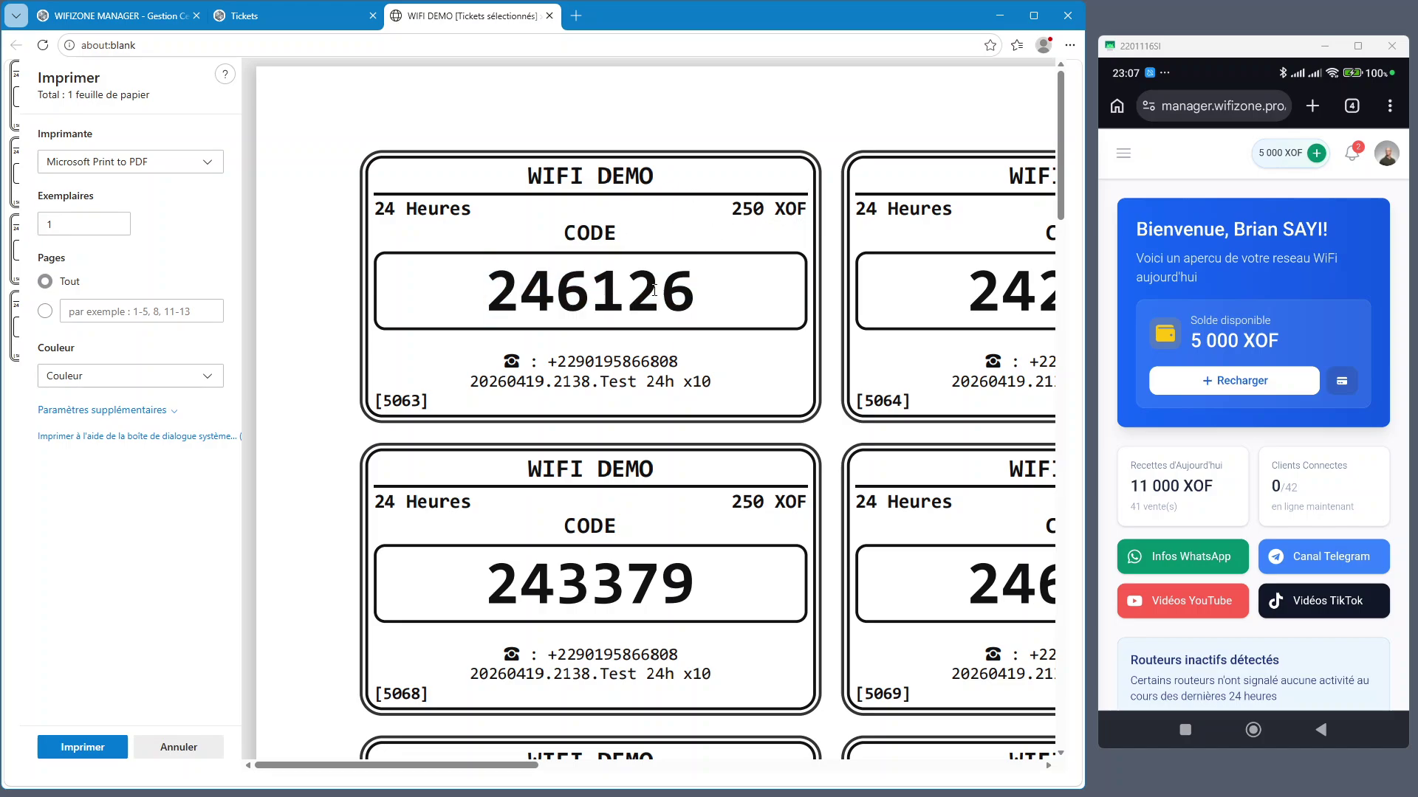
On the phone, open the WIFI DEMO hotspot login page and switch it to ticket-code entry
left_click(1354, 107)
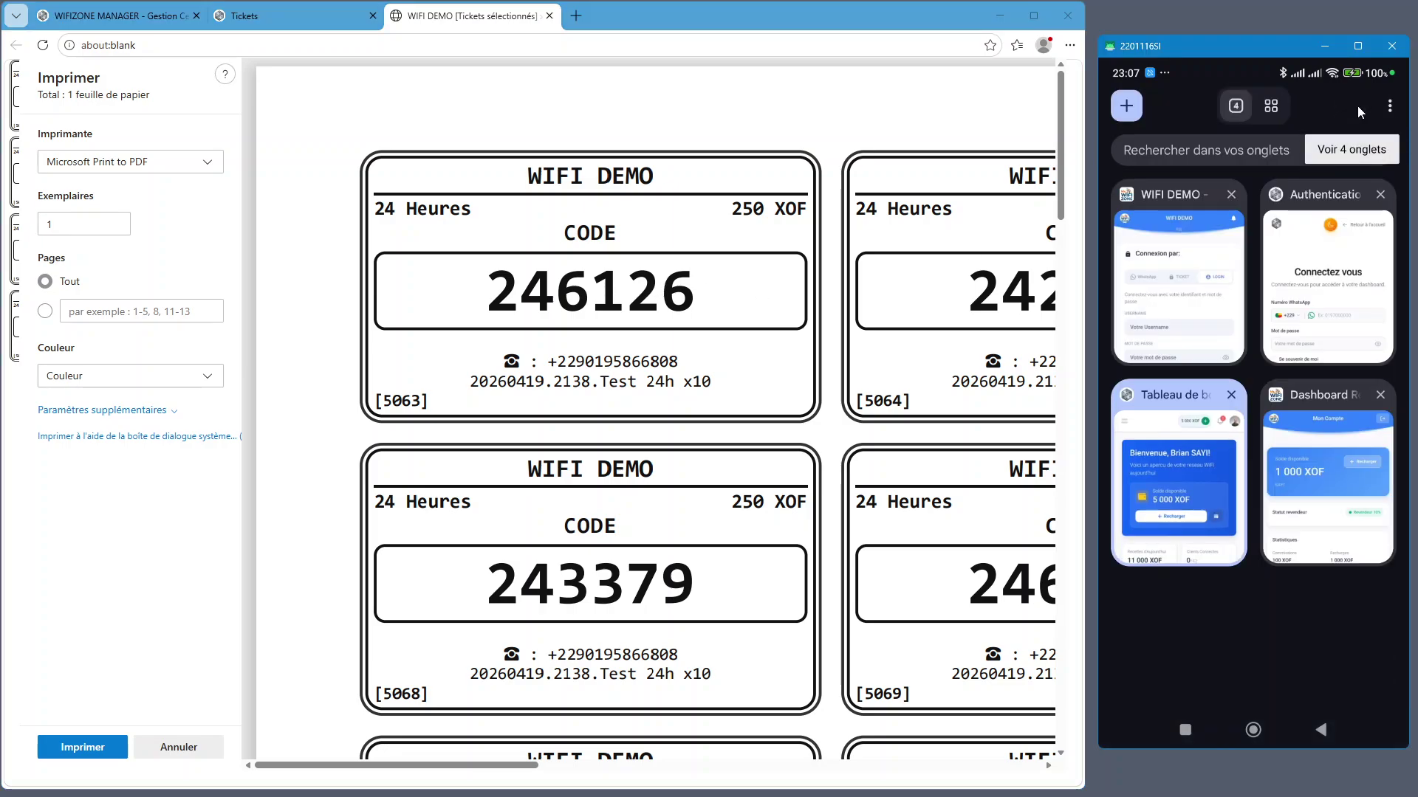
left_click(1200, 293)
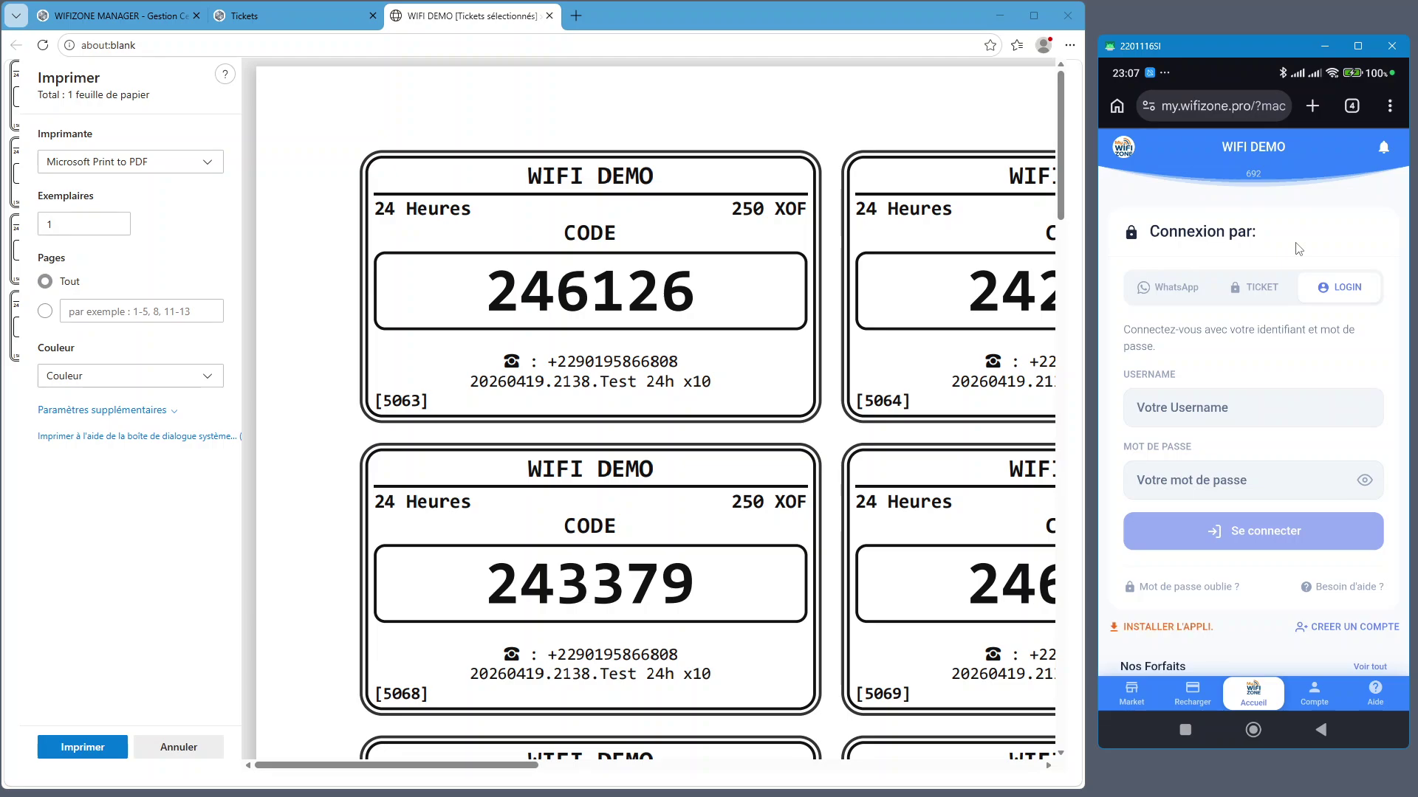
left_click(1250, 295)
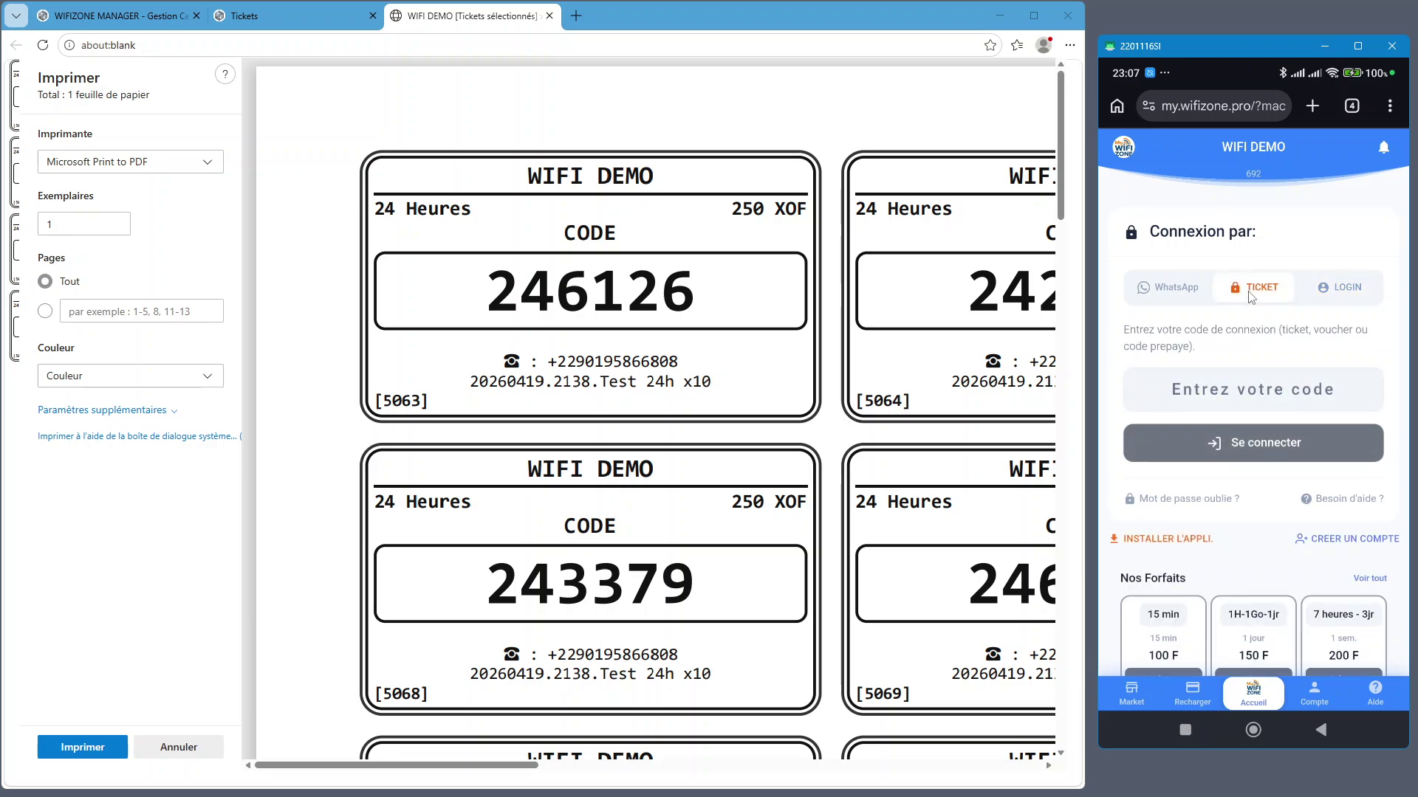
left_click(1251, 296)
left_click(634, 290)
Try the username/password and WhatsApp login options, then return to the phone's home screen
left_click(1346, 295)
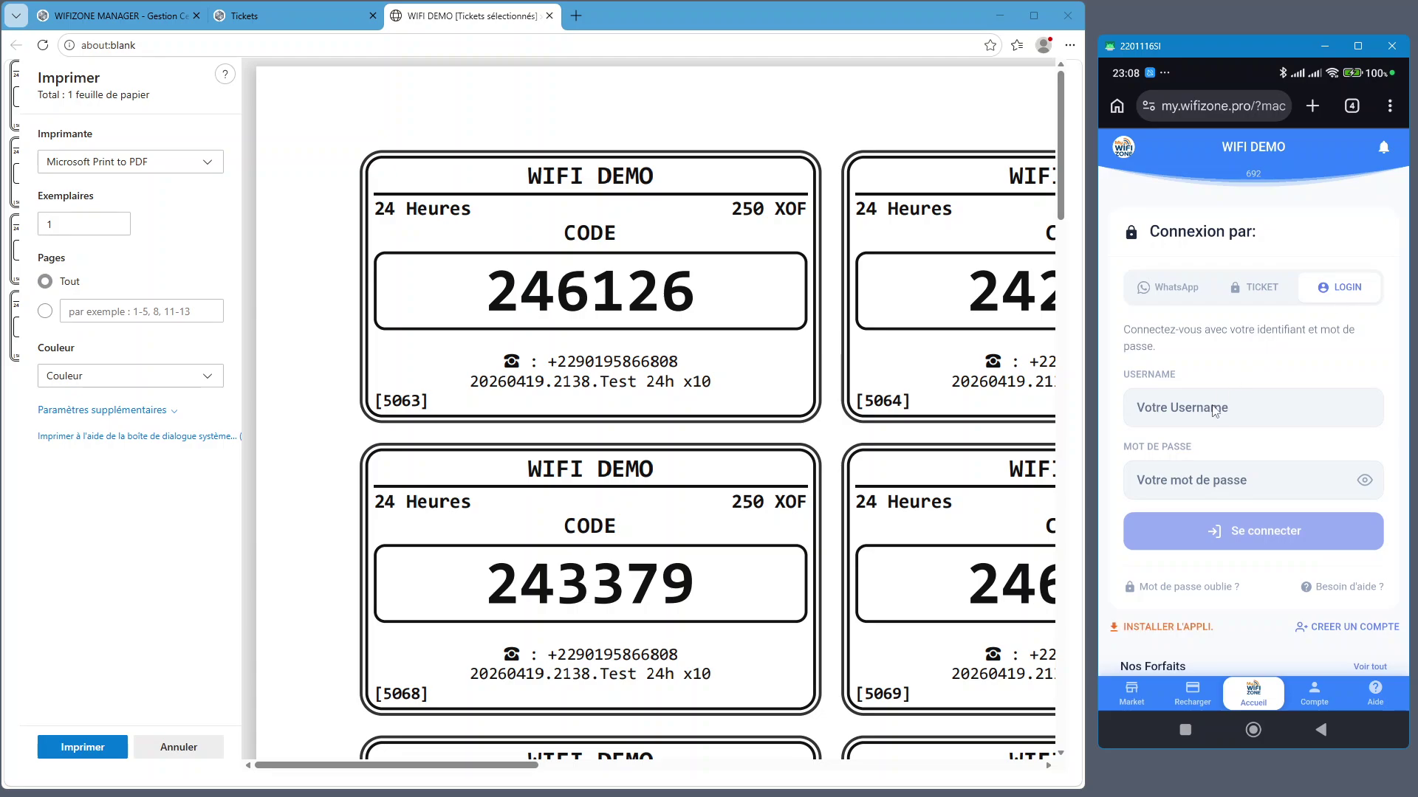
left_click(1215, 409)
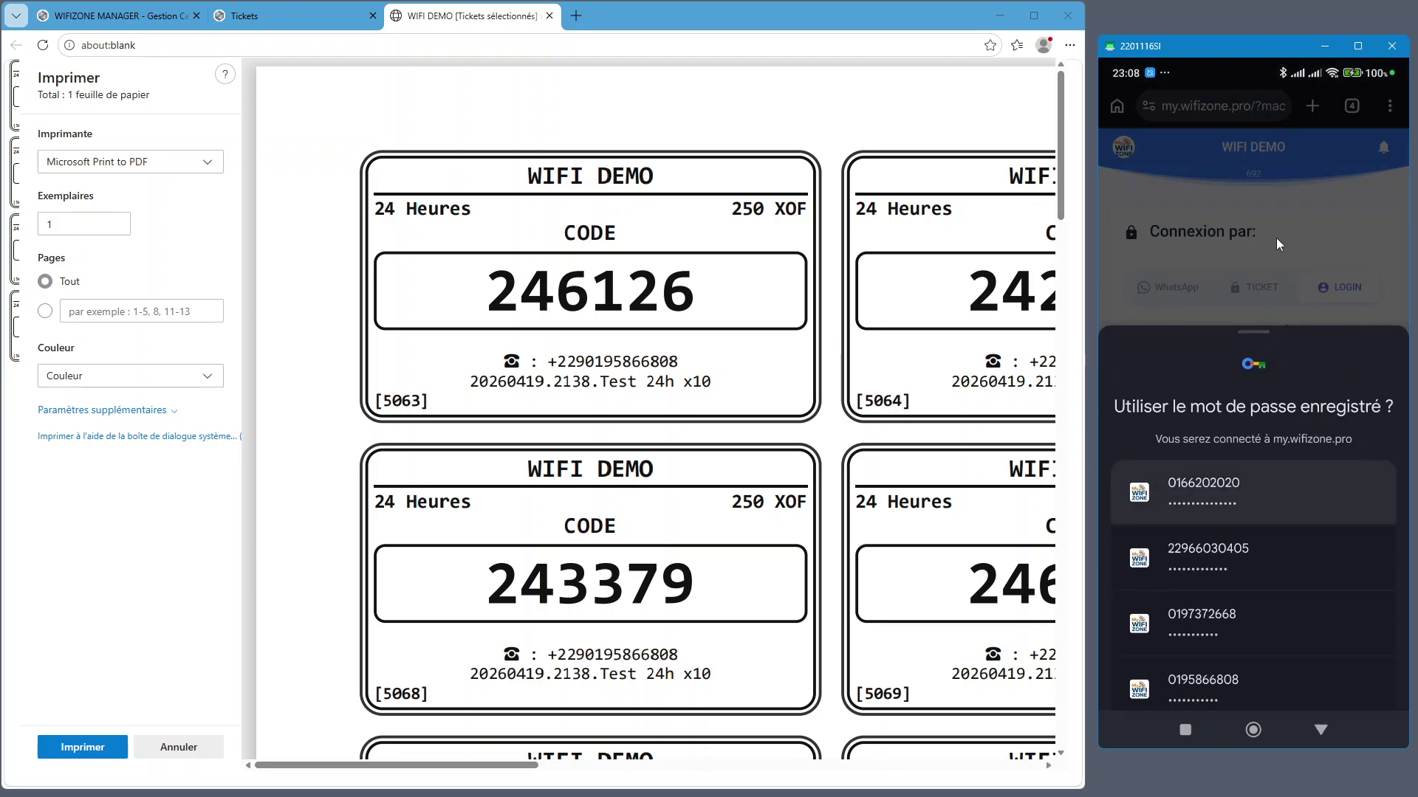
left_click(1269, 248)
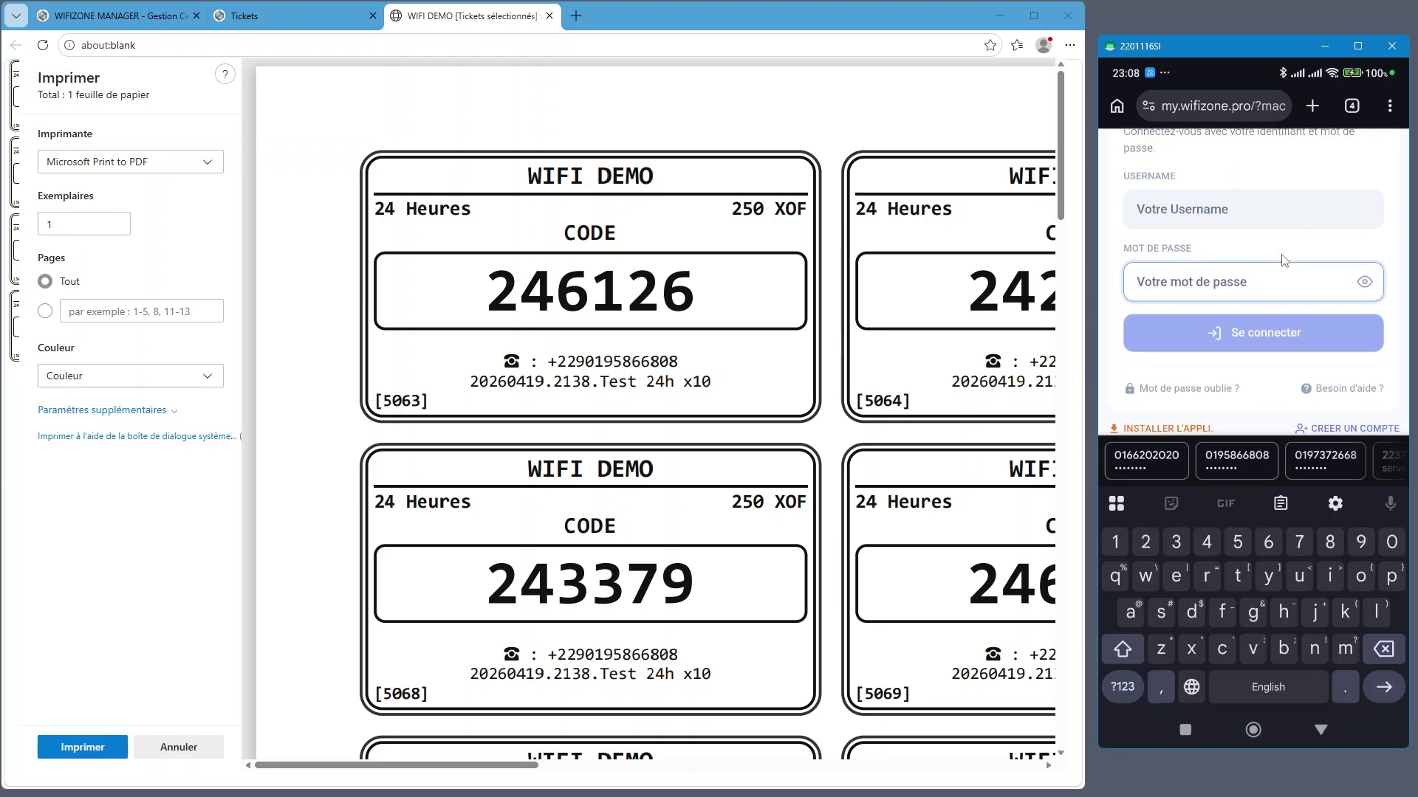
left_click(1263, 231)
left_click(1170, 287)
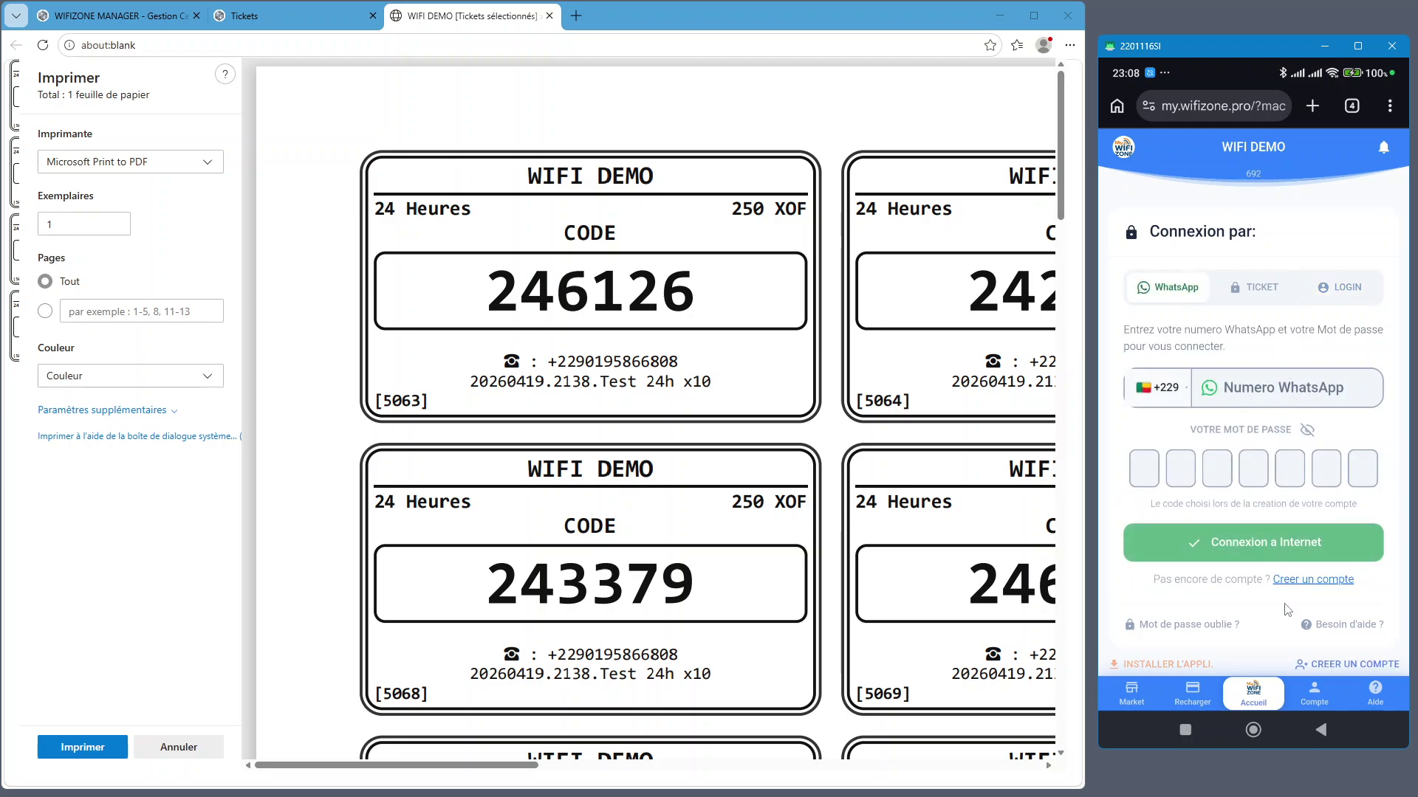
left_click(1260, 729)
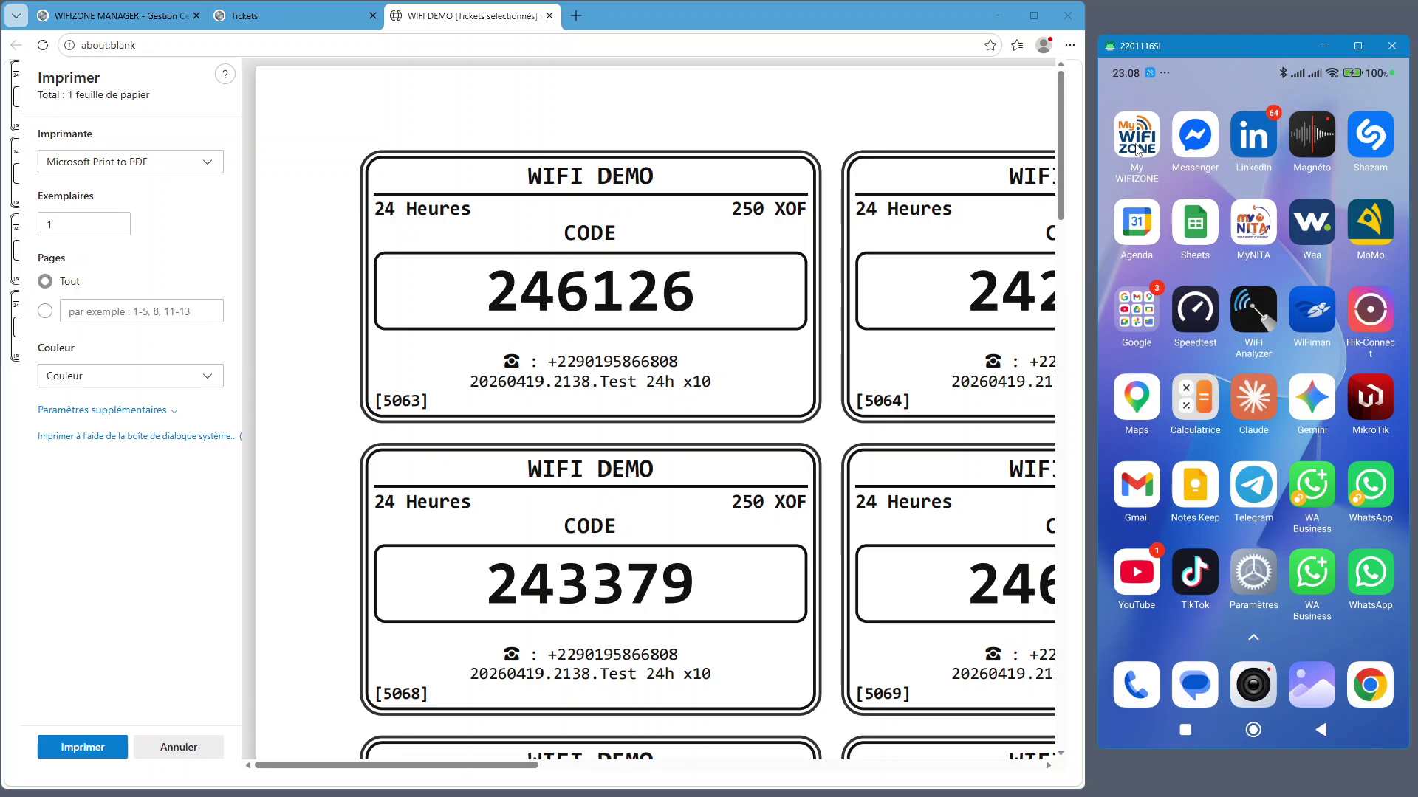
left_click(1371, 686)
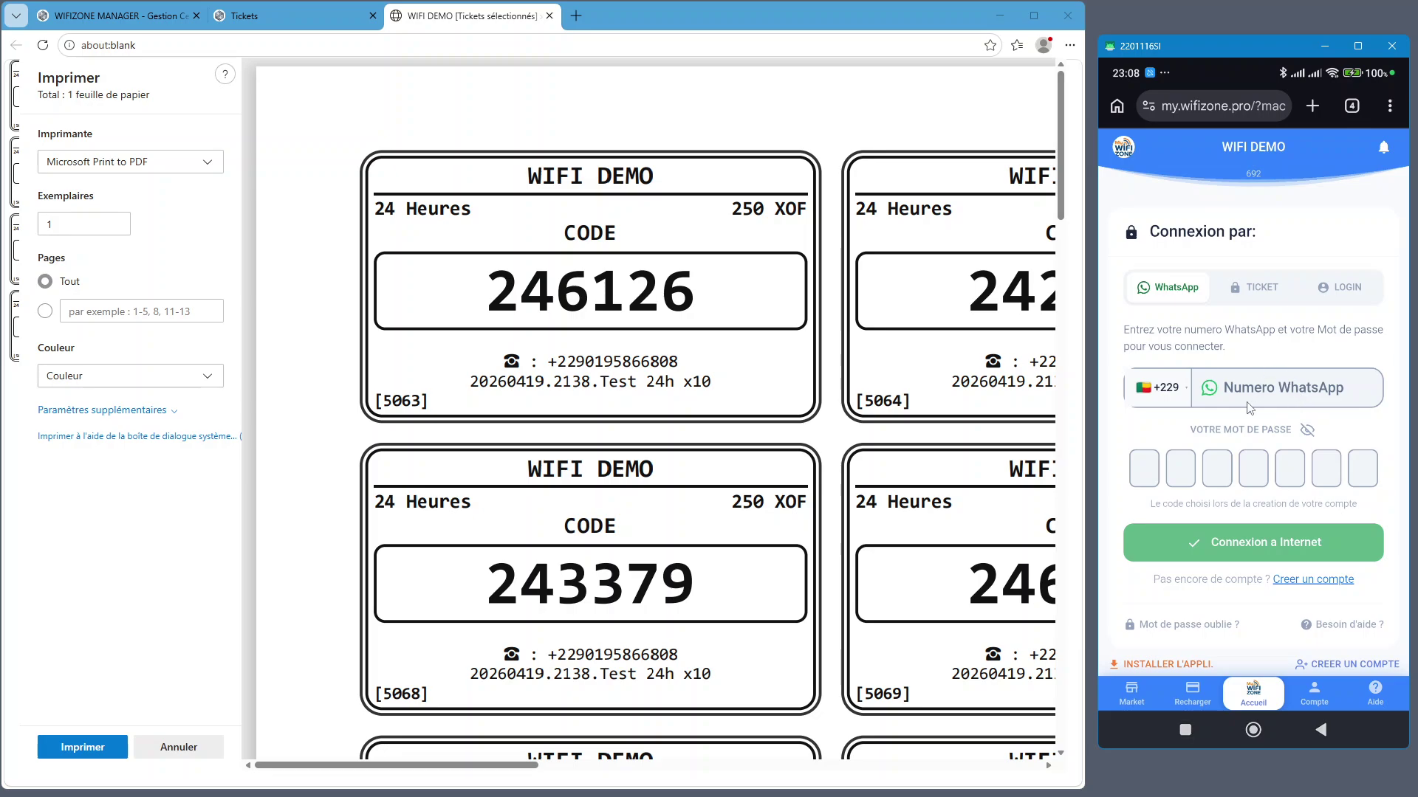
scroll(1213, 613, "down", 5)
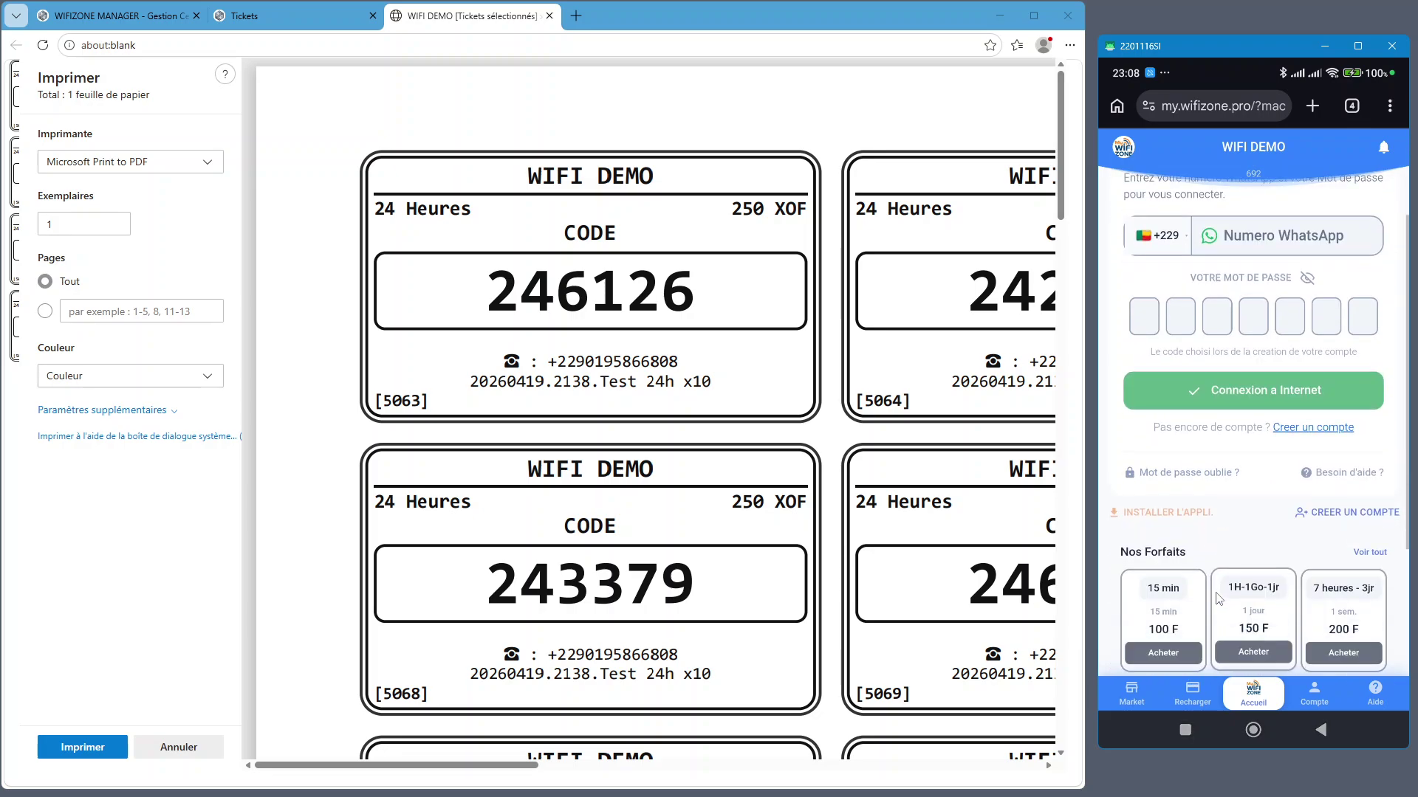
left_click(1158, 417)
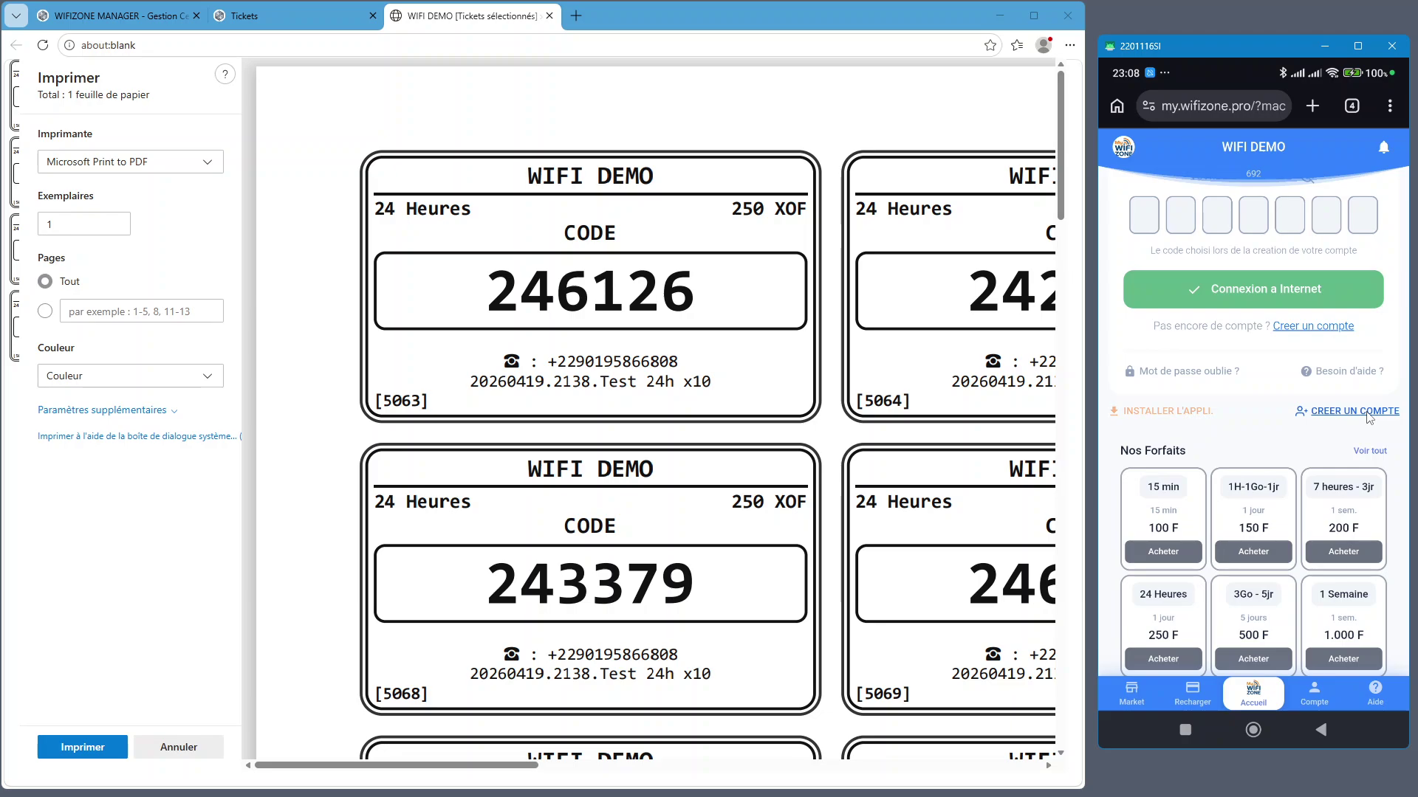
left_click(1368, 417)
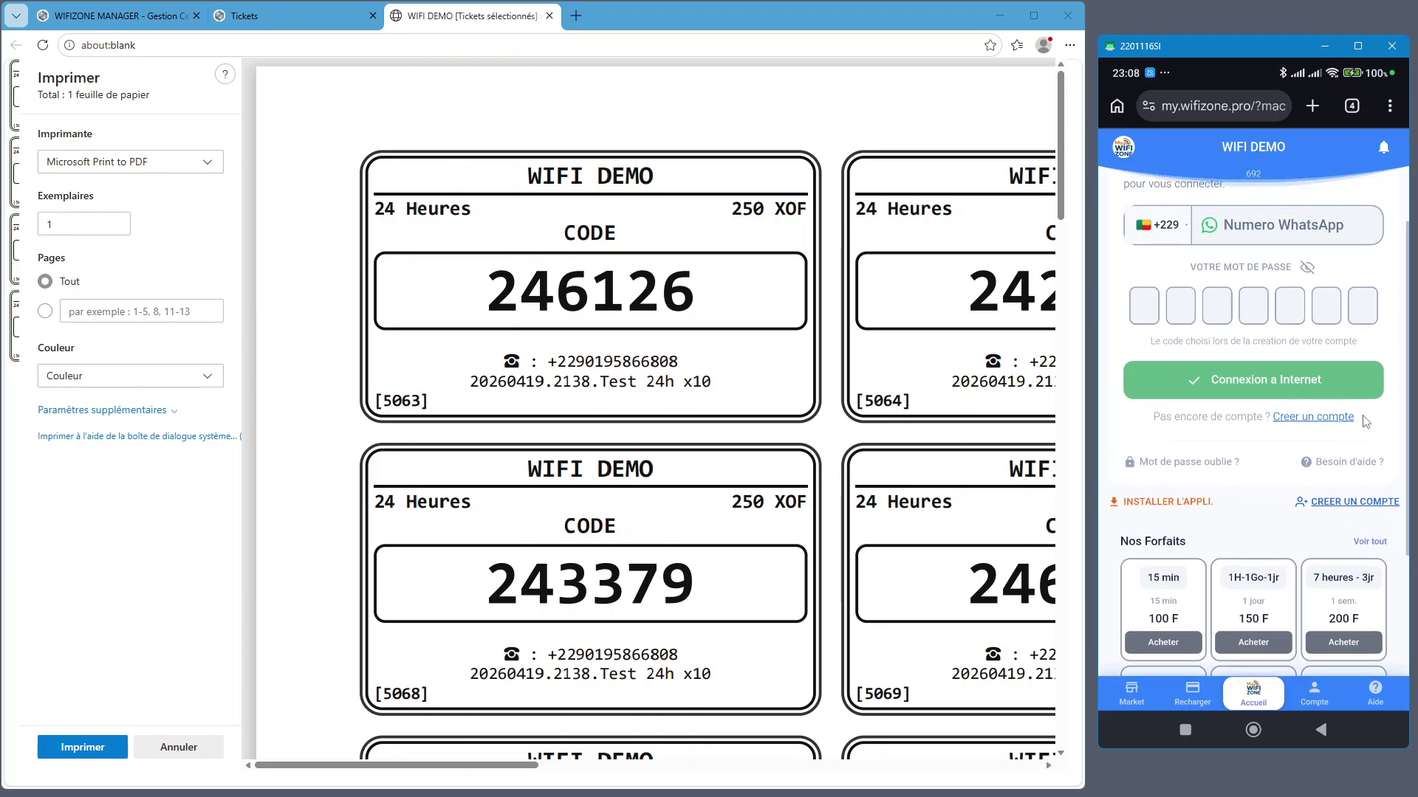
scroll(1360, 436, "down", 1)
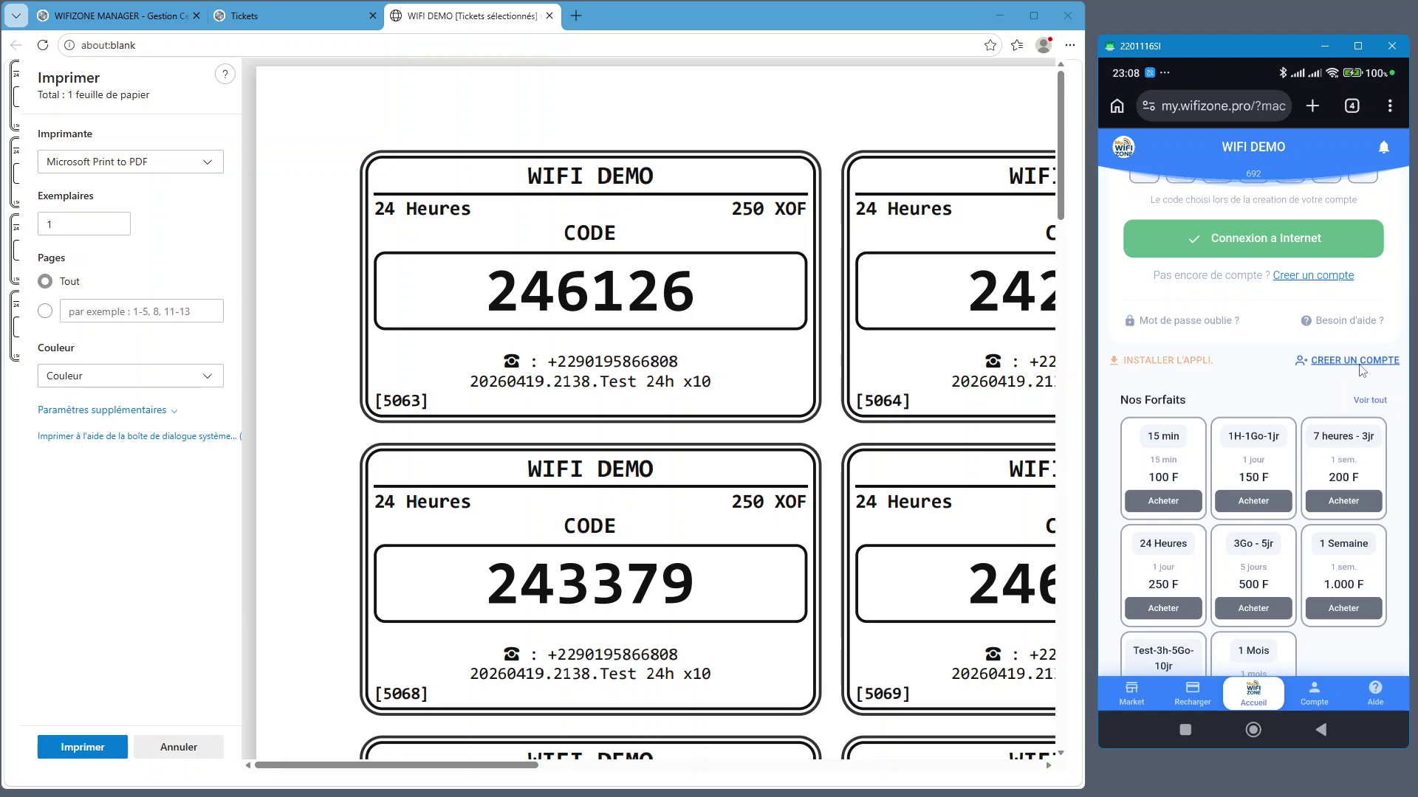
scroll(1315, 392, "down", 1)
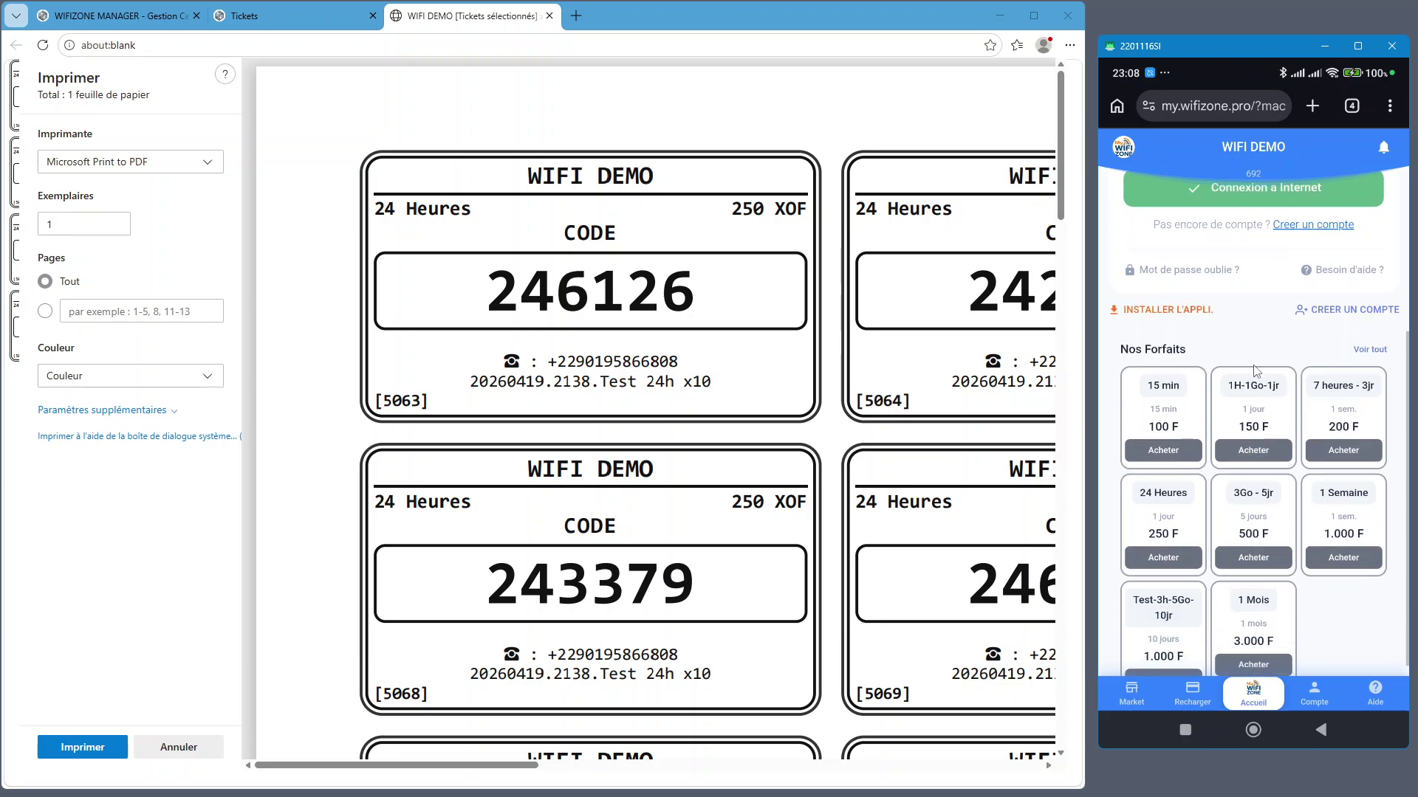
scroll(1208, 450, "down", 1)
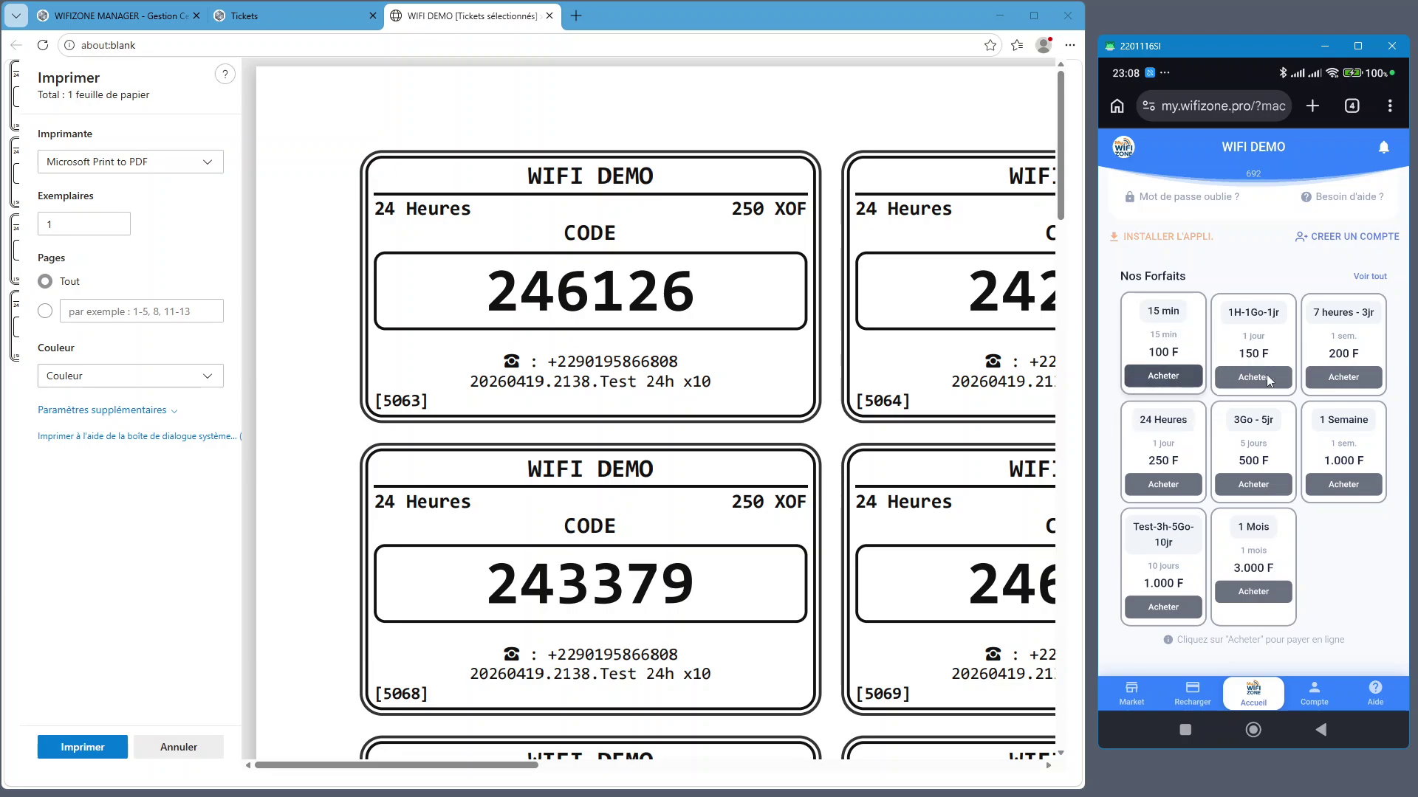
scroll(1276, 512, "up", 7)
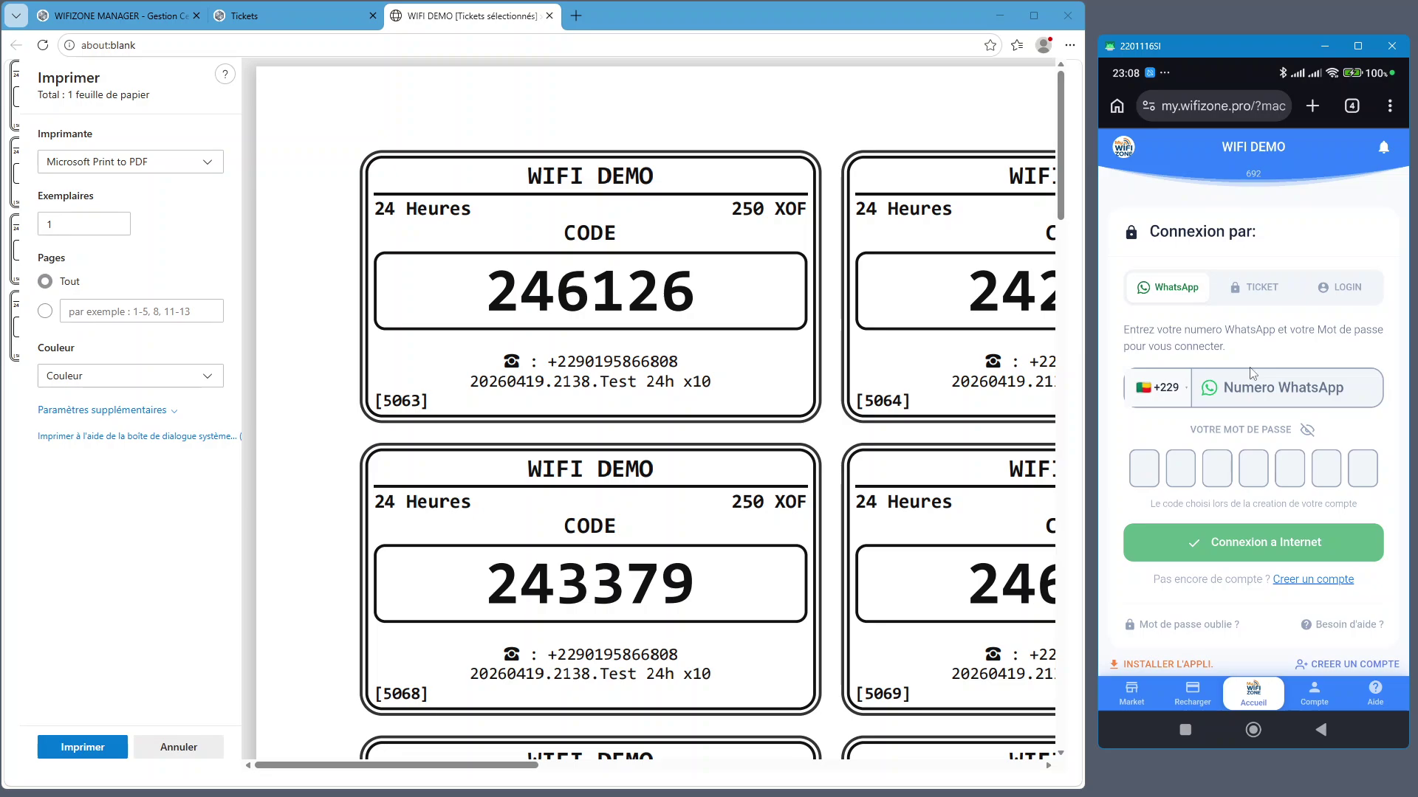
left_click(1253, 730)
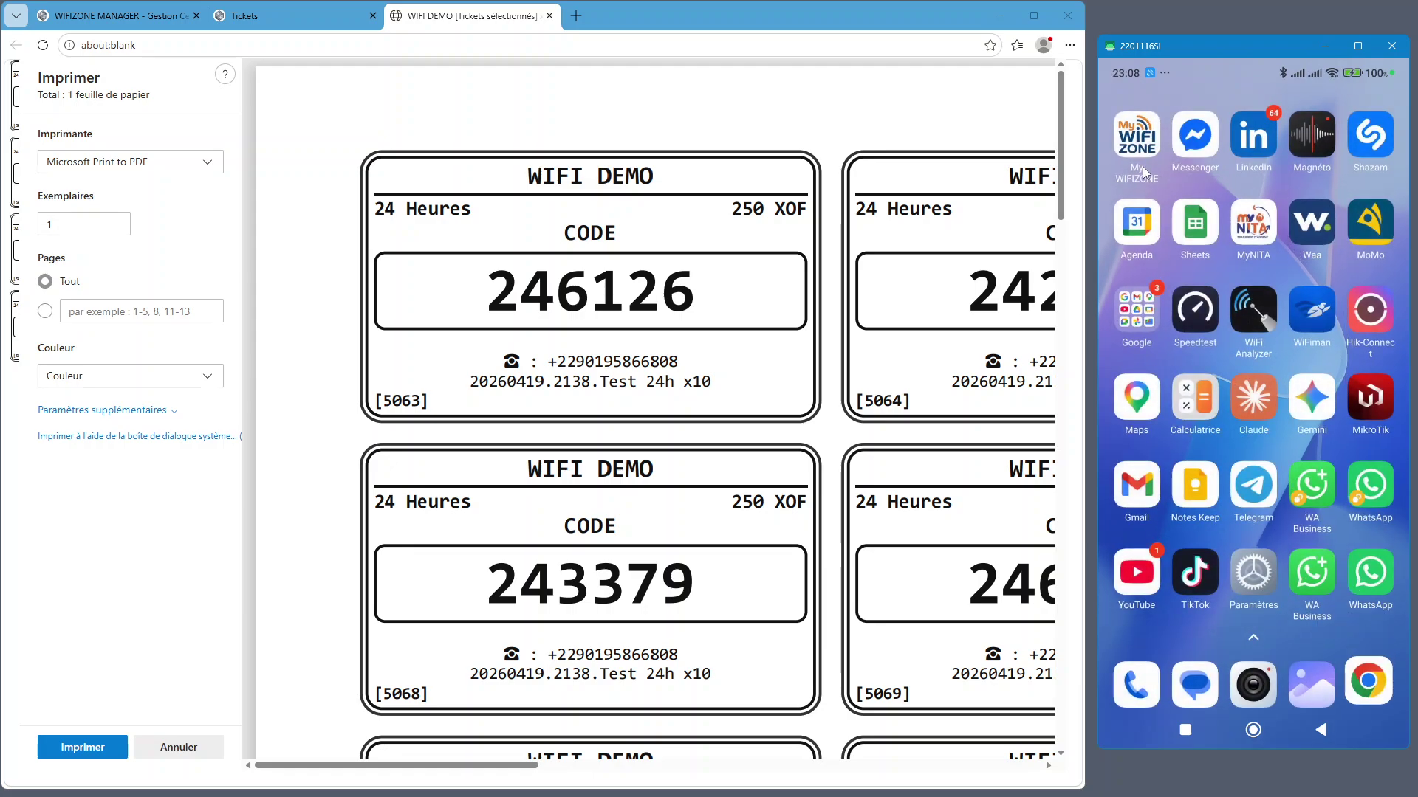
Check the My WIFIZONE app's top-up section, then reopen the WIFI DEMO login page in Chrome
left_click(1138, 139)
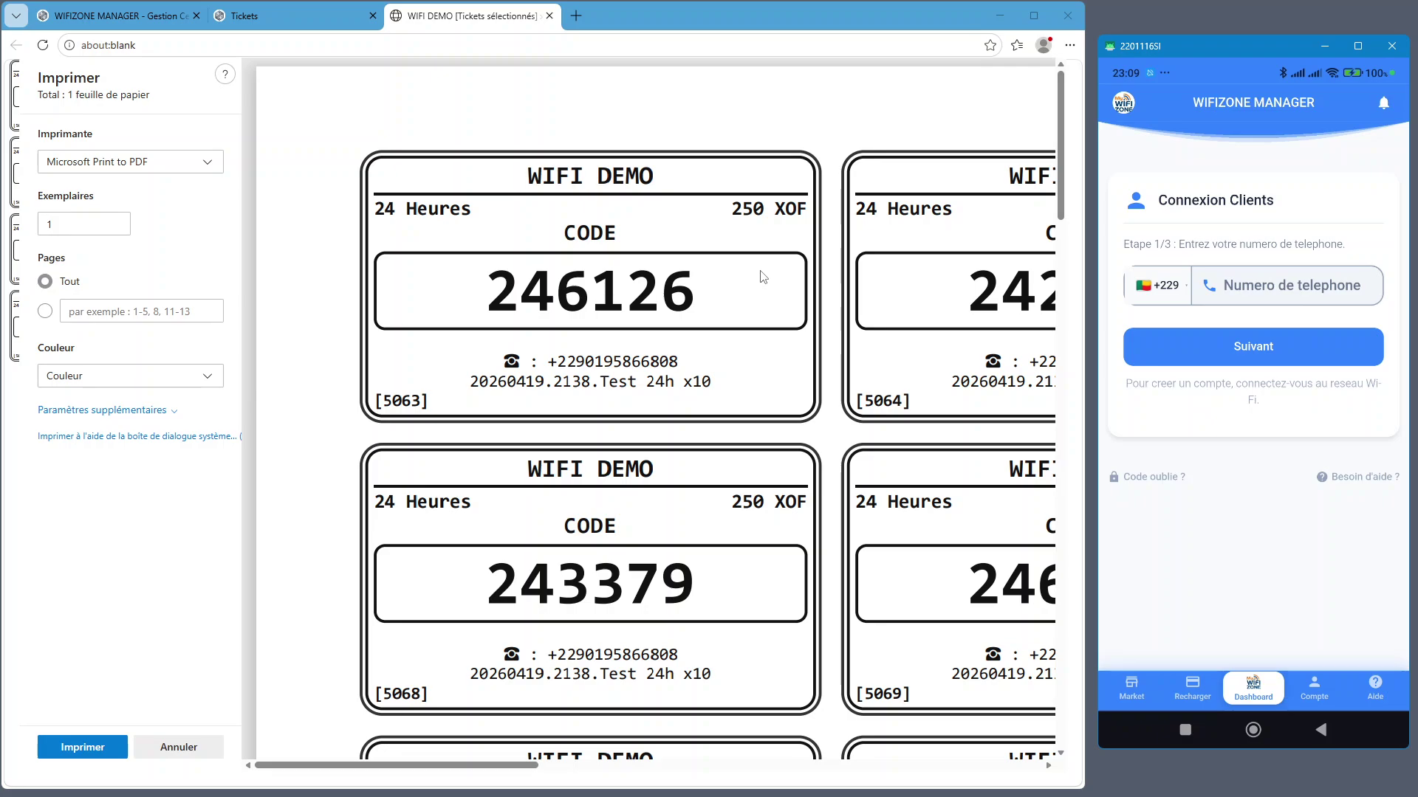
left_click(1201, 703)
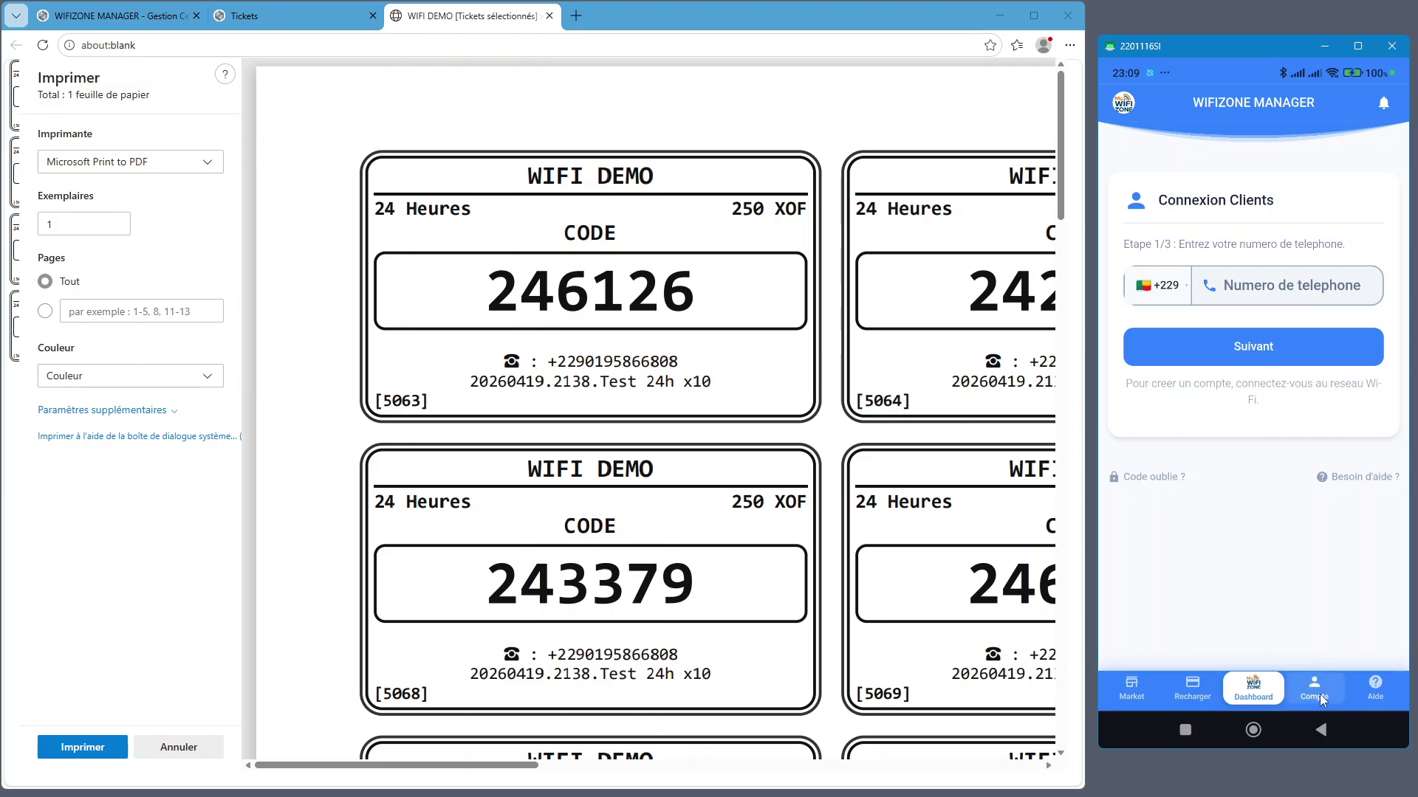
left_click(1249, 738)
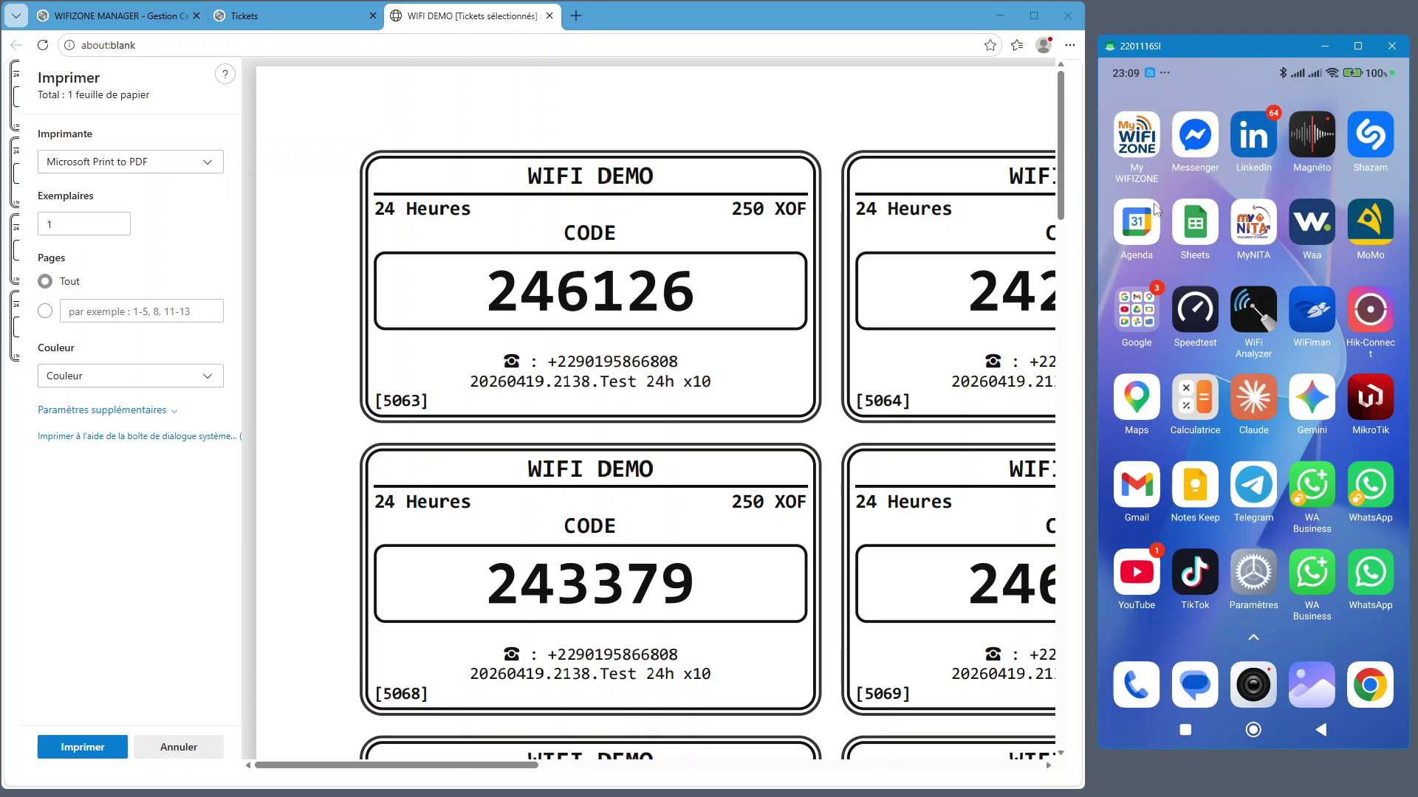
left_click(1375, 699)
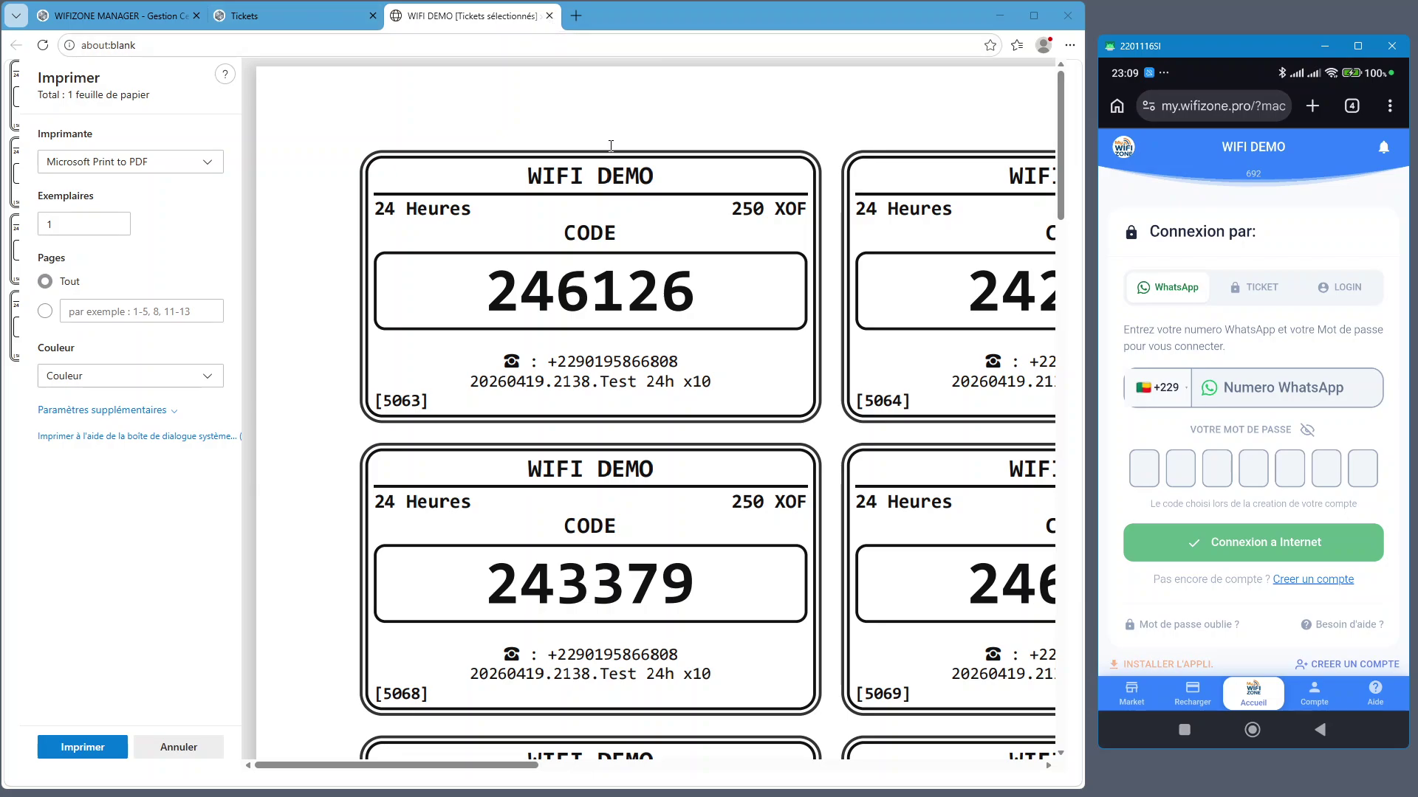
Scroll the desktop print preview and switch the phone's WIFI DEMO login to ticket codes
scroll(628, 222, "down", 5)
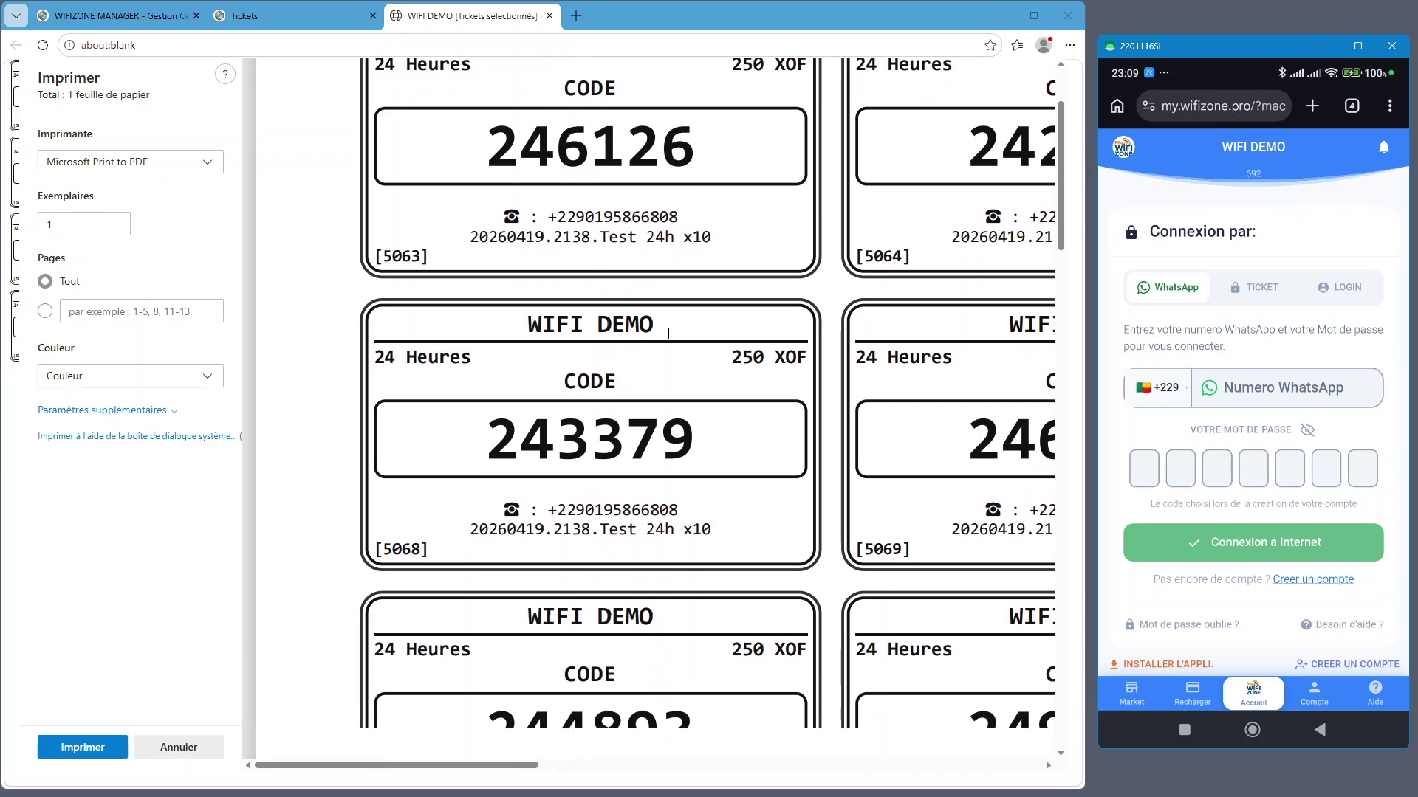
scroll(666, 334, "down", 2)
scroll(667, 334, "down", 3)
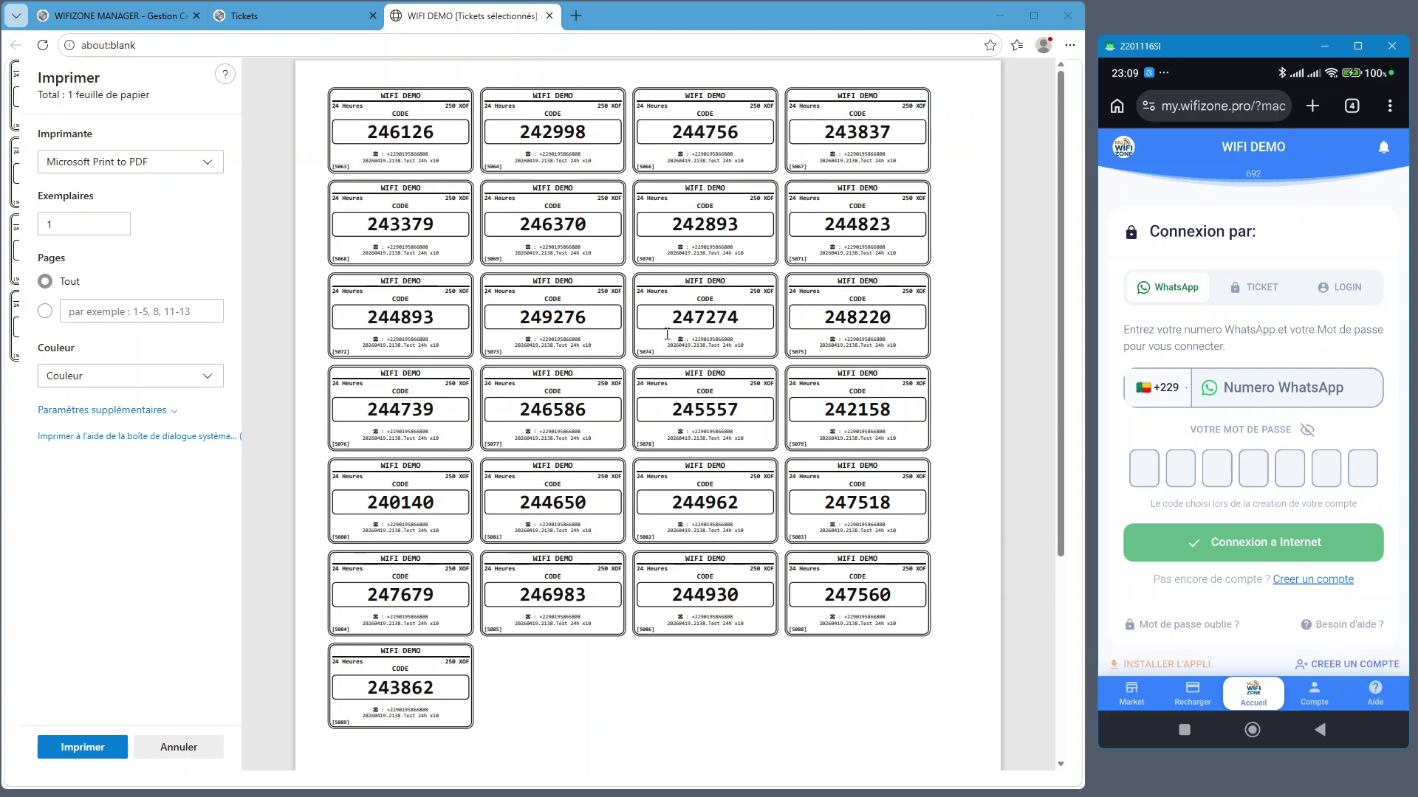
left_click(1249, 294)
Return the desktop to the Tickets RADIUS list tab
scroll(683, 308, "down", 2)
left_click(665, 378)
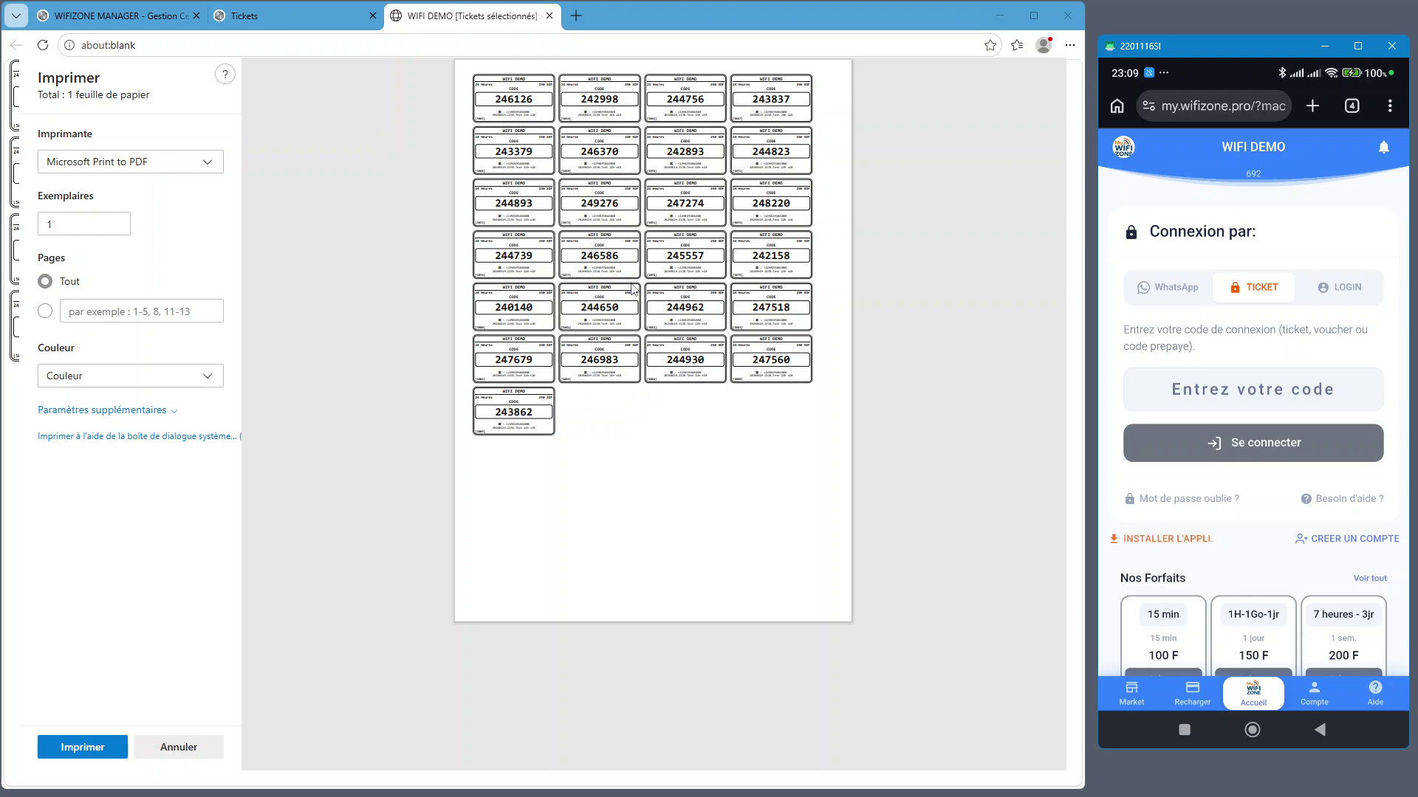
scroll(611, 297, "up", 2)
scroll(612, 291, "up", 4)
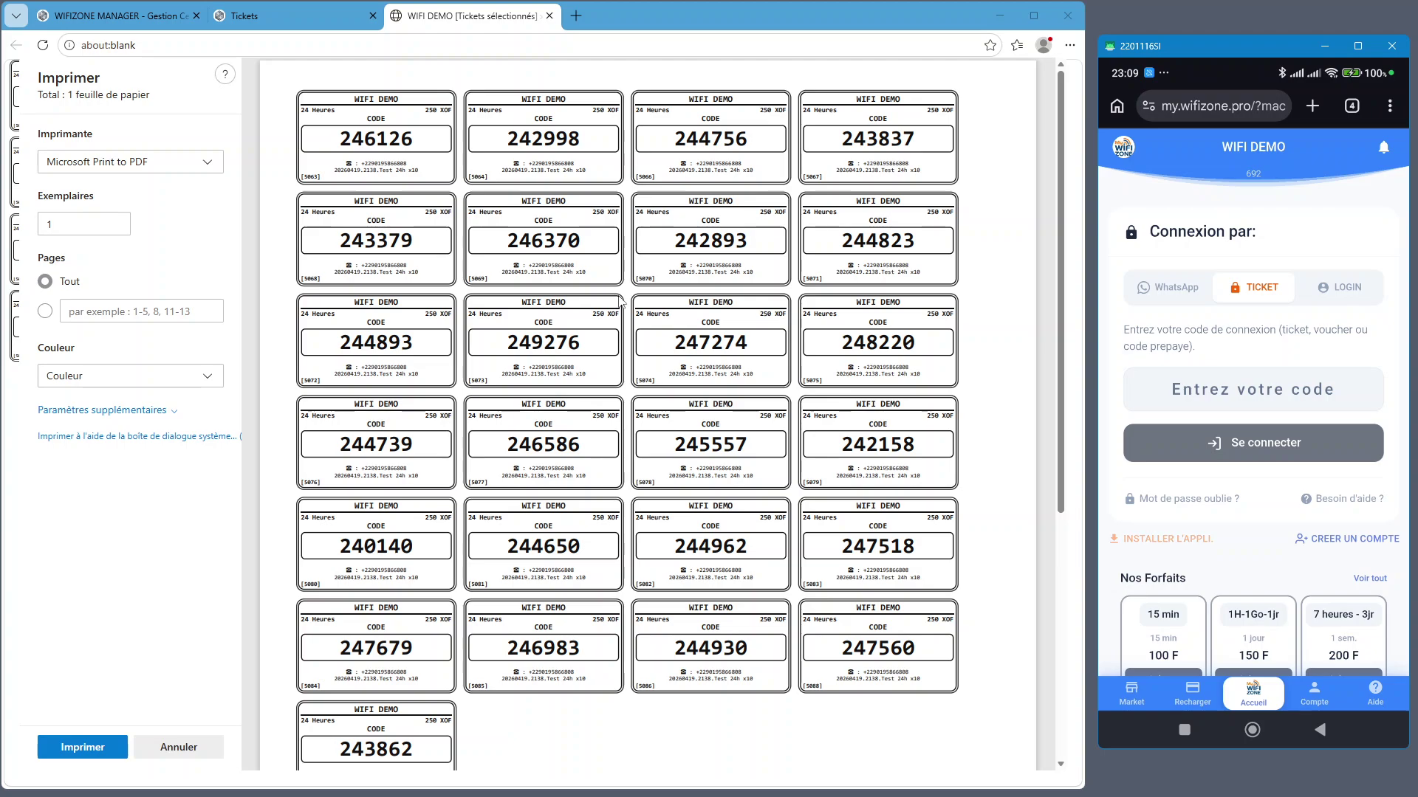
left_click(299, 17)
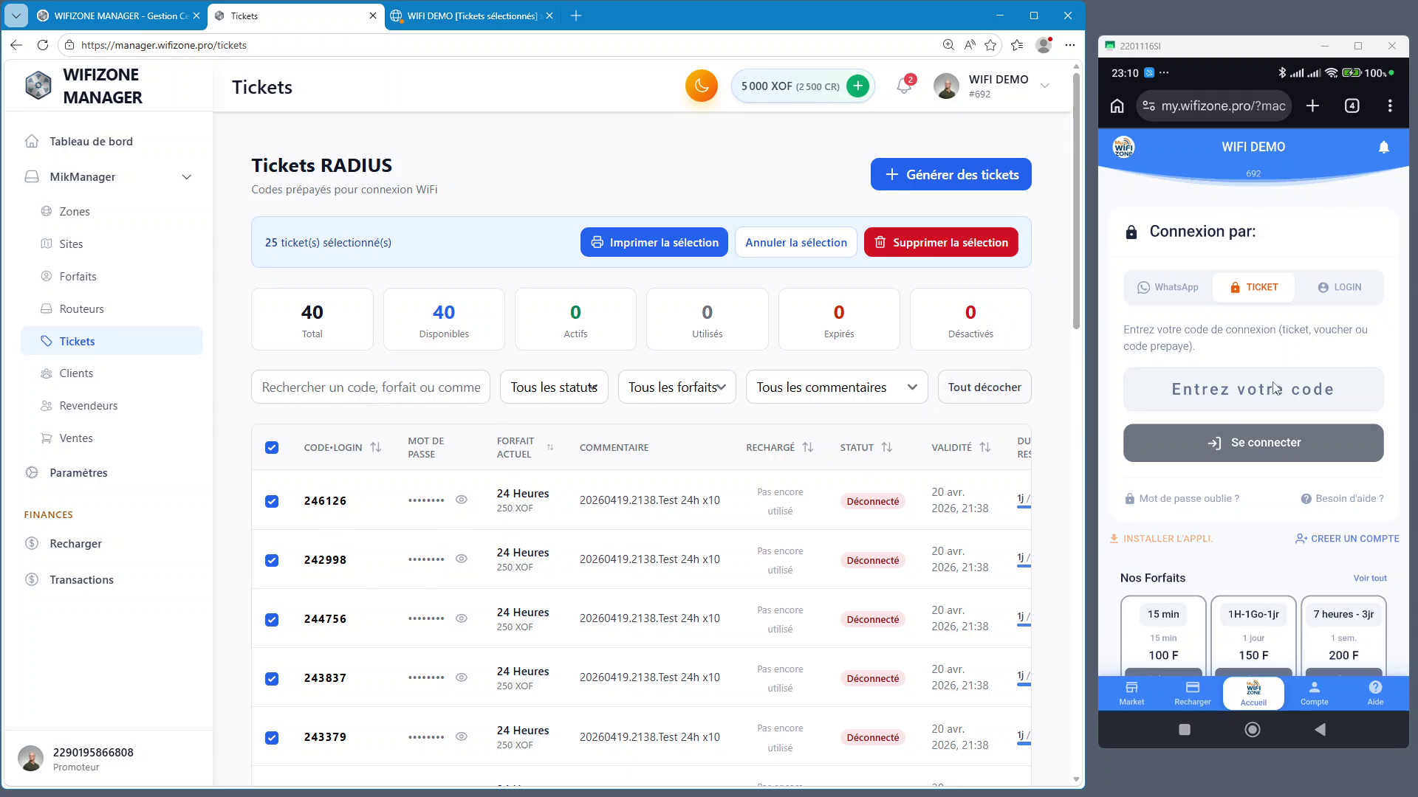
On the phone, switch to the Tableau de bord tab, then go to Routeurs showing 2 routers
left_click(1352, 106)
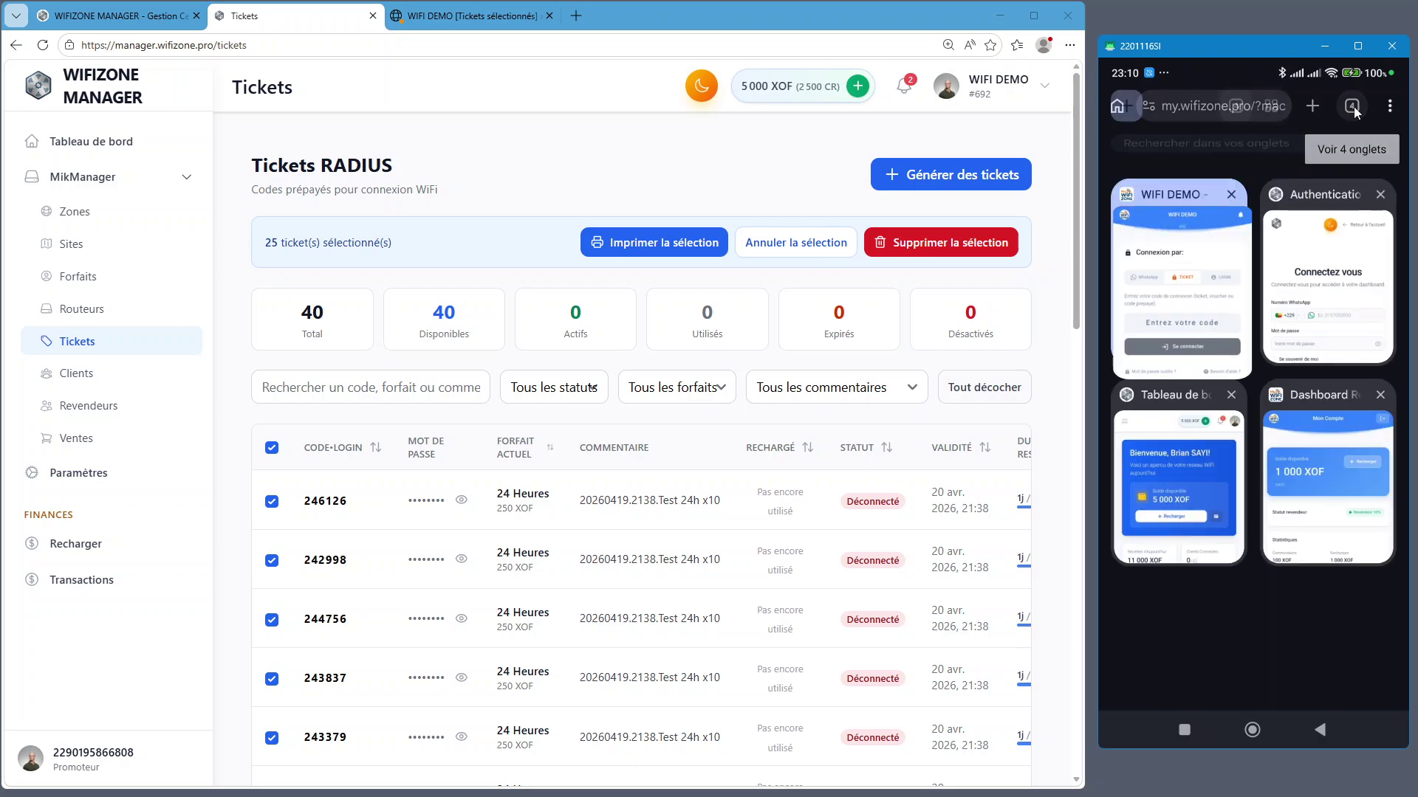
left_click(1207, 485)
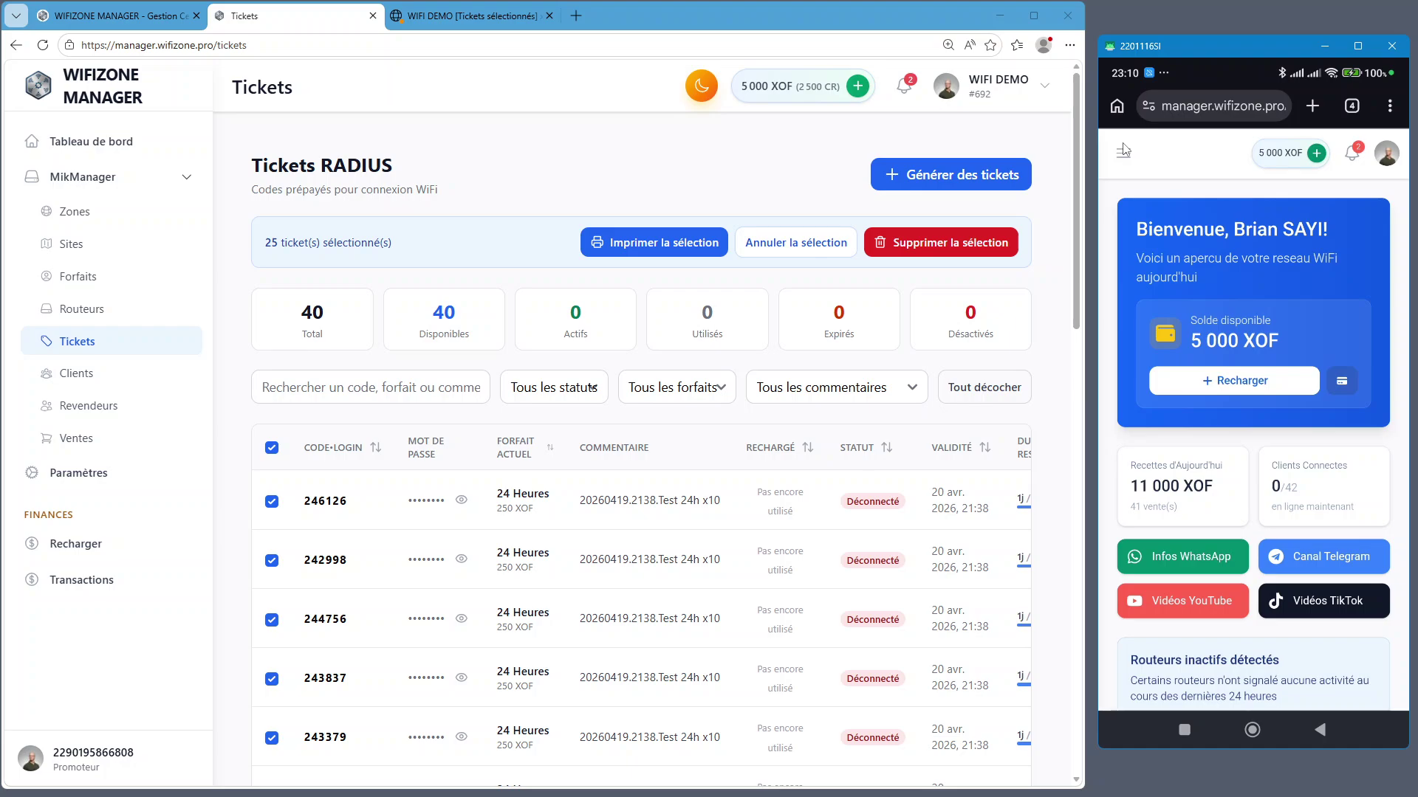
left_click(90, 316)
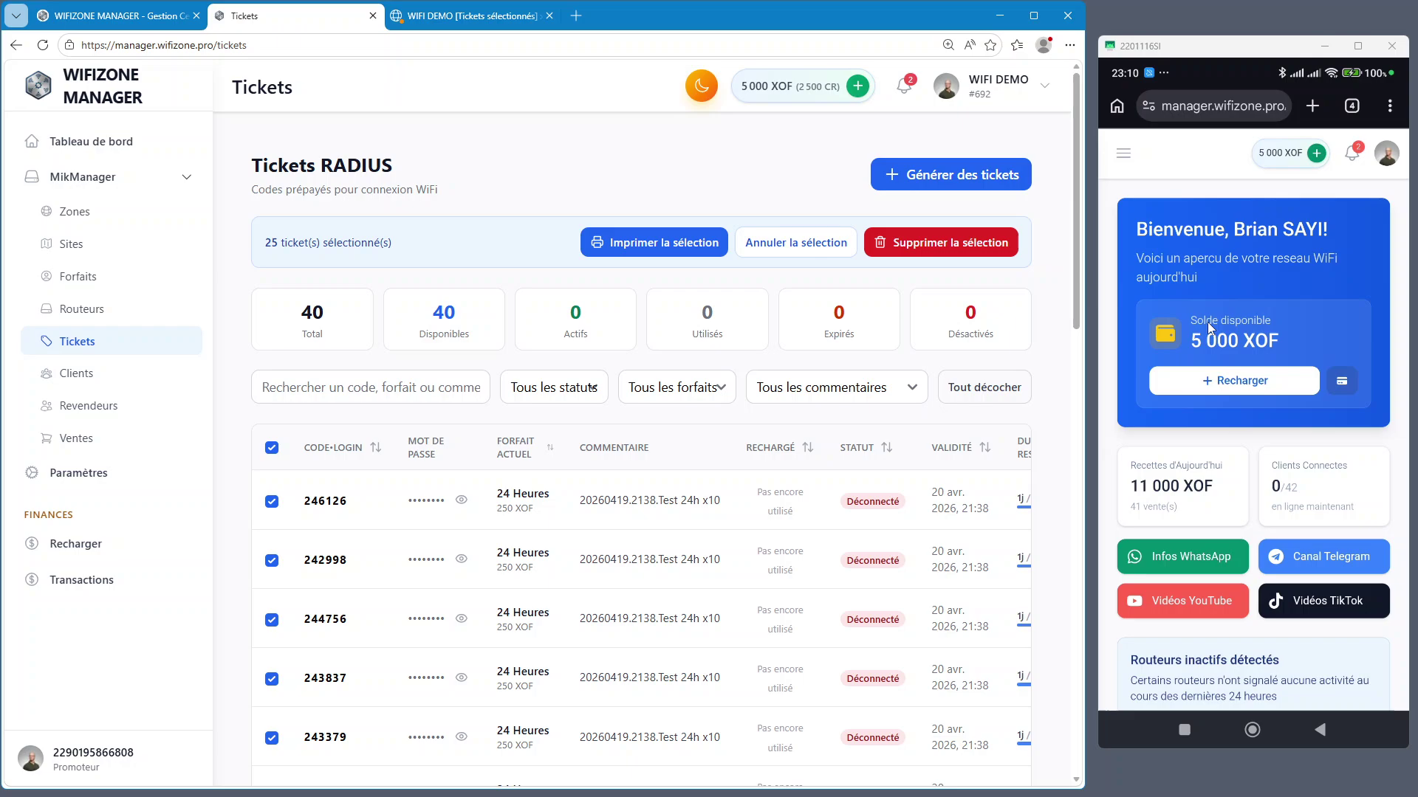
left_click(1123, 153)
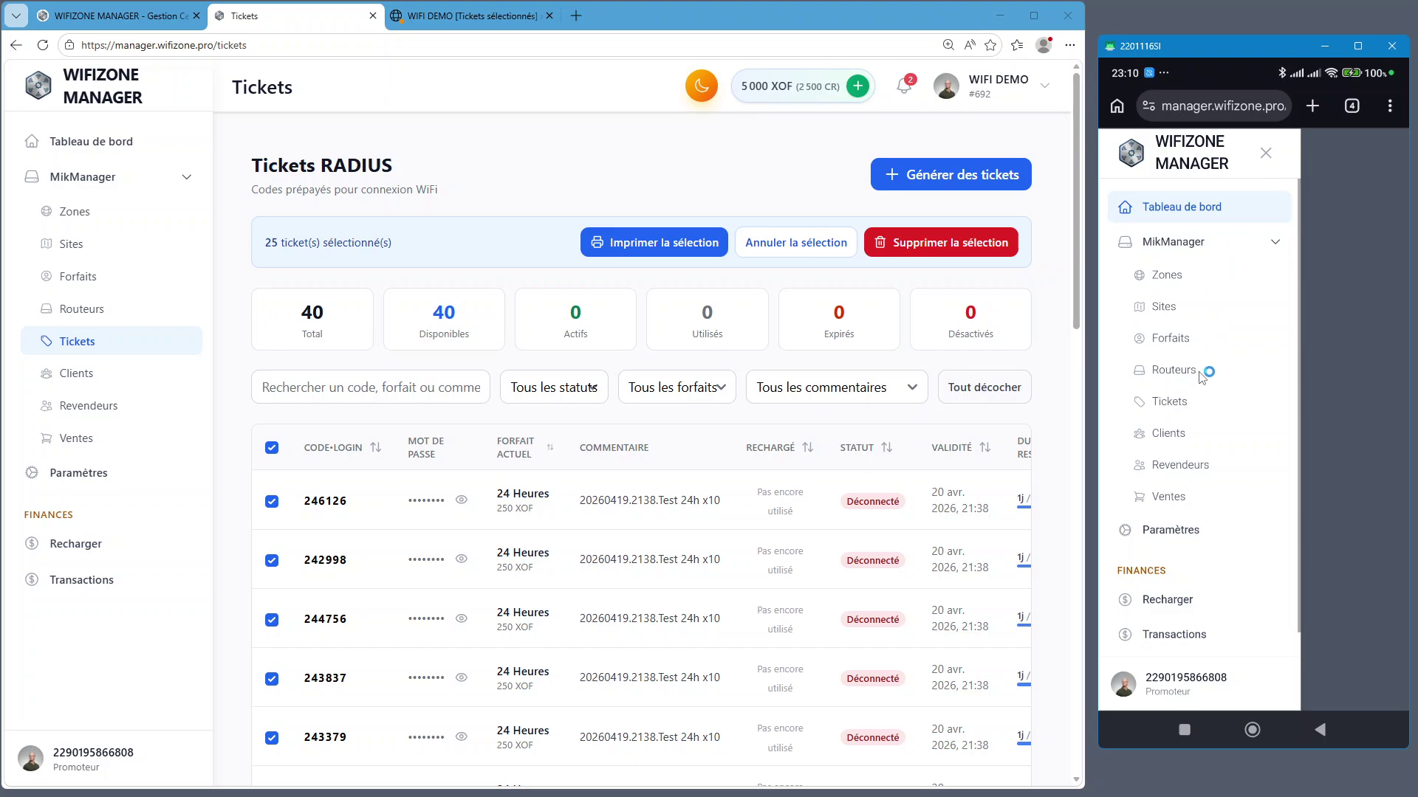
left_click(1194, 370)
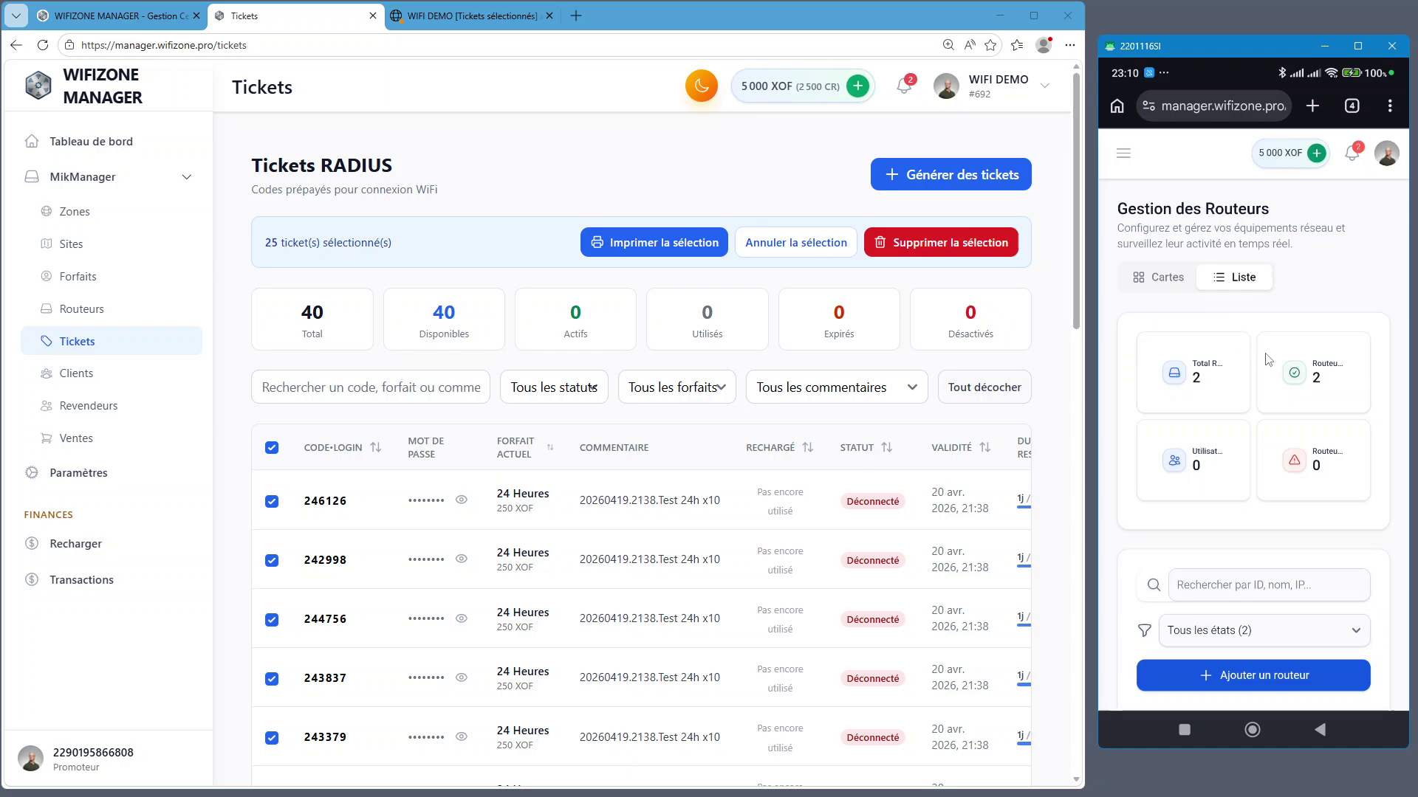
Scroll the phone's router table, view RB951's CODES scripts dialog, and close it with Fermer
scroll(1245, 408, "down", 3)
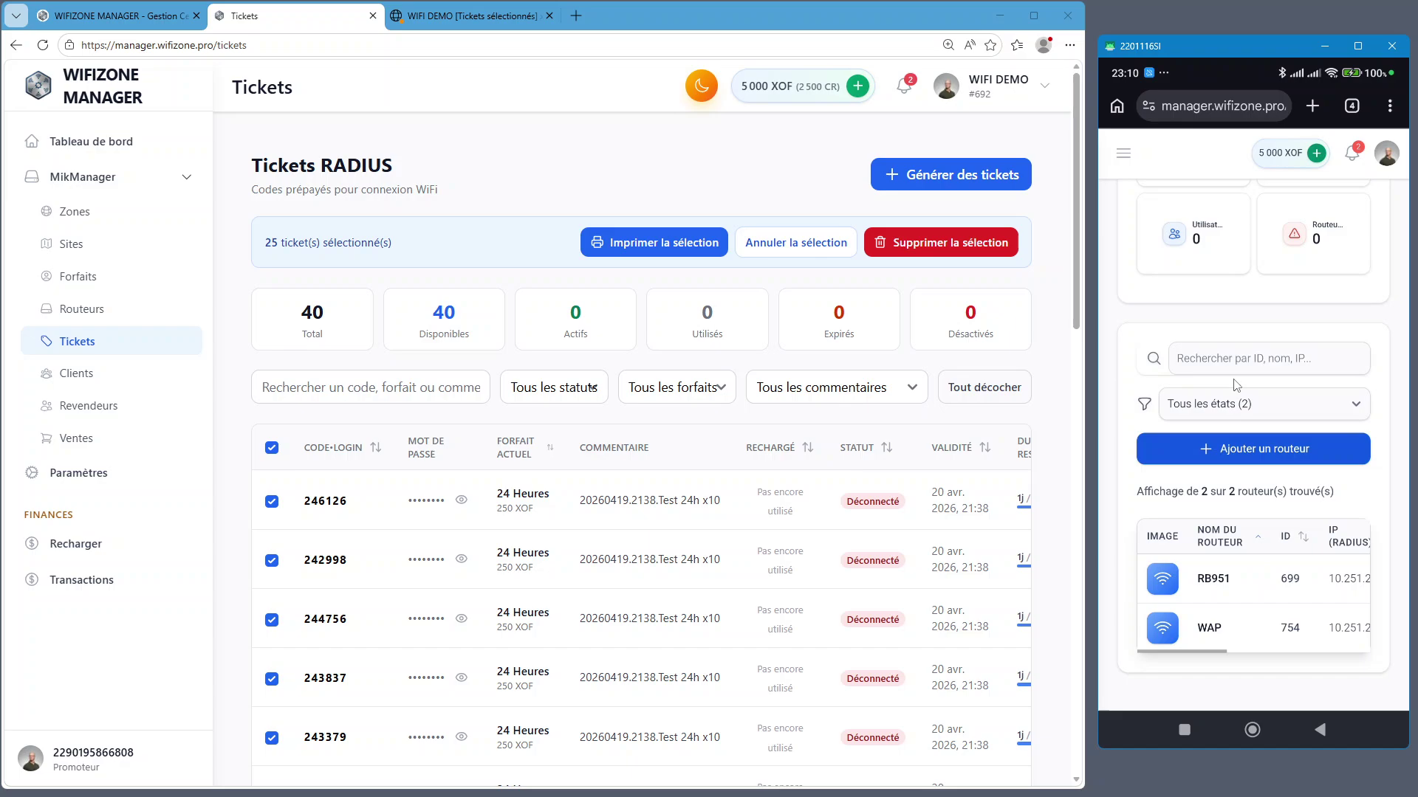
scroll(1266, 508, "up", 1)
scroll(1266, 507, "down", 1)
scroll(1208, 648, "right", 2)
scroll(1208, 648, "left", 2)
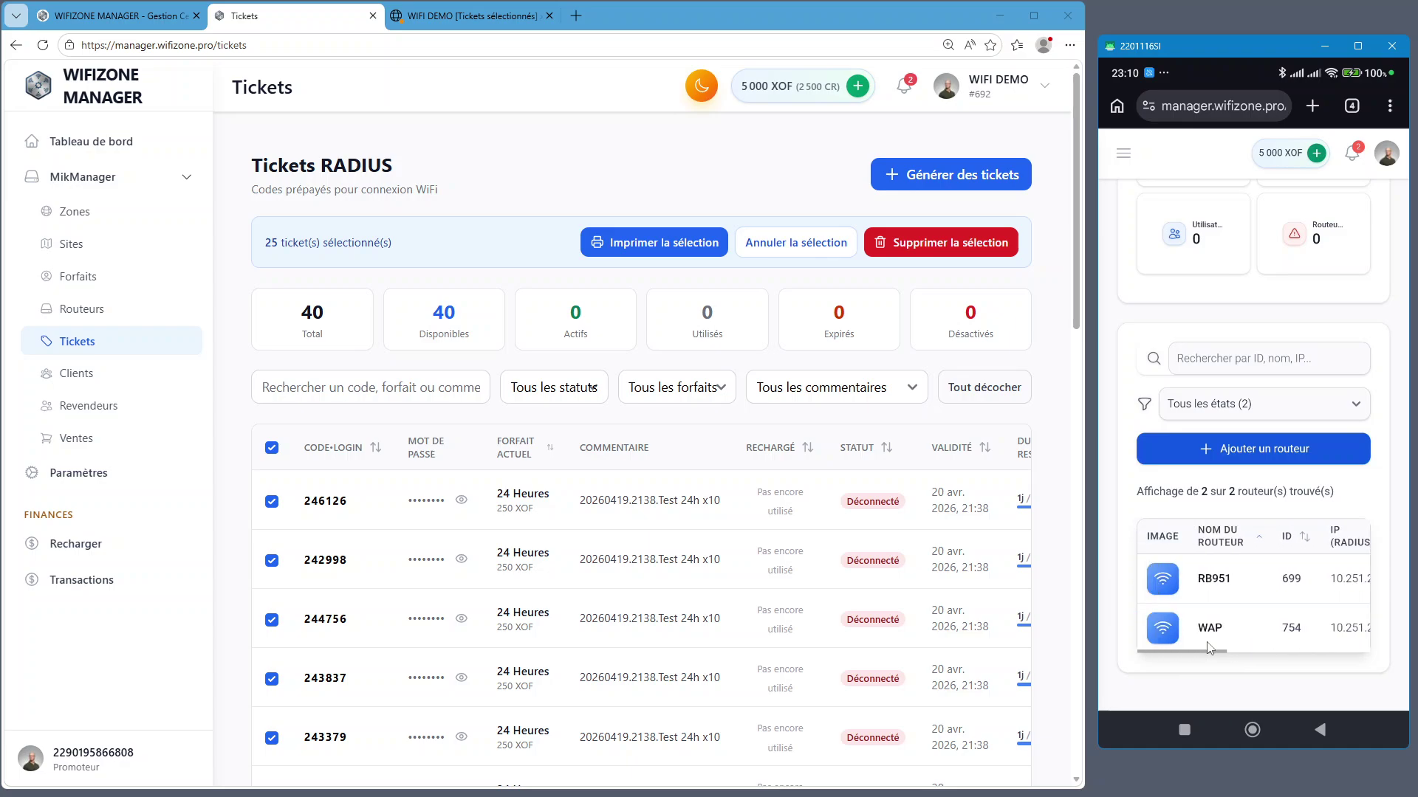
scroll(1229, 628, "right", 2)
scroll(1230, 627, "right", 3)
scroll(1229, 627, "left", 2)
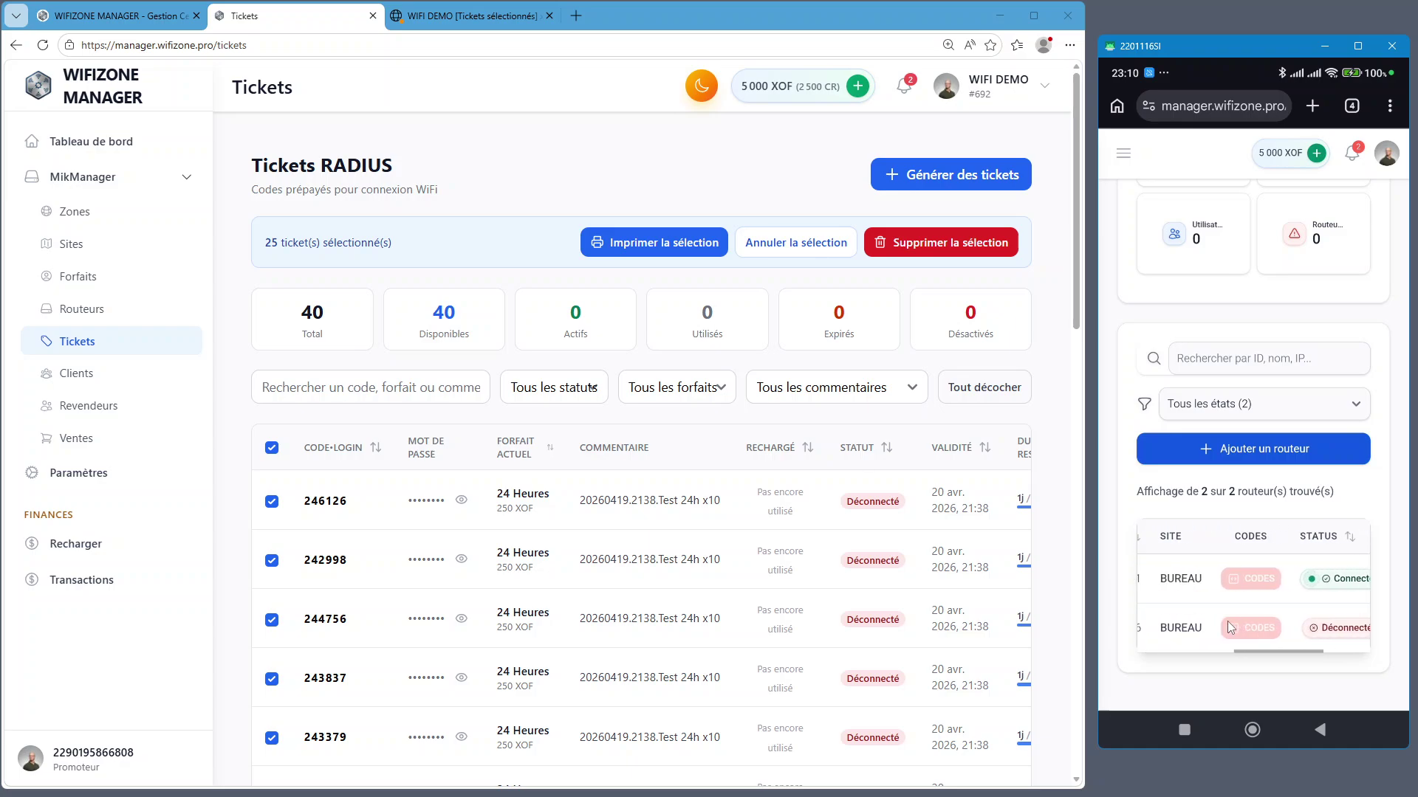
scroll(1229, 627, "right", 2)
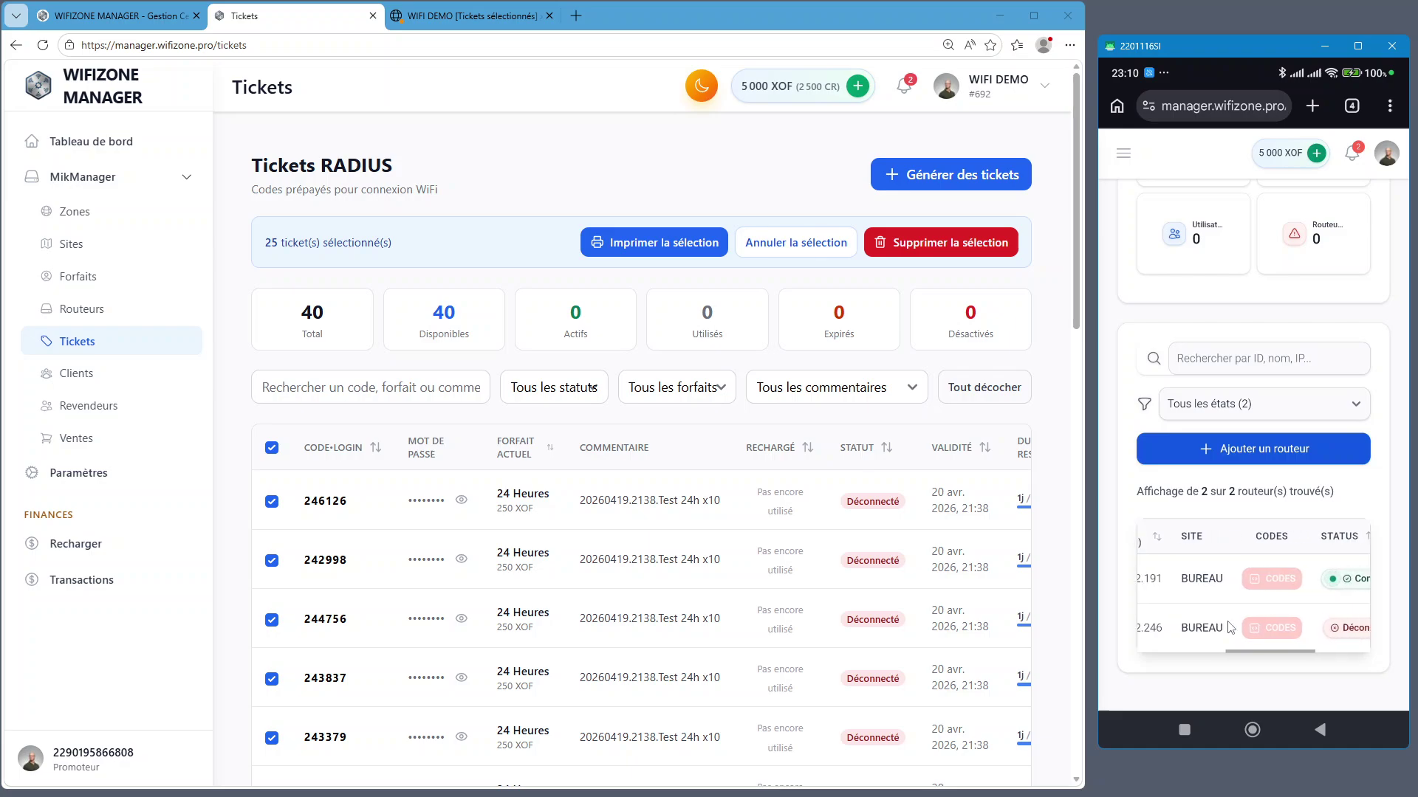
scroll(1229, 627, "right", 1)
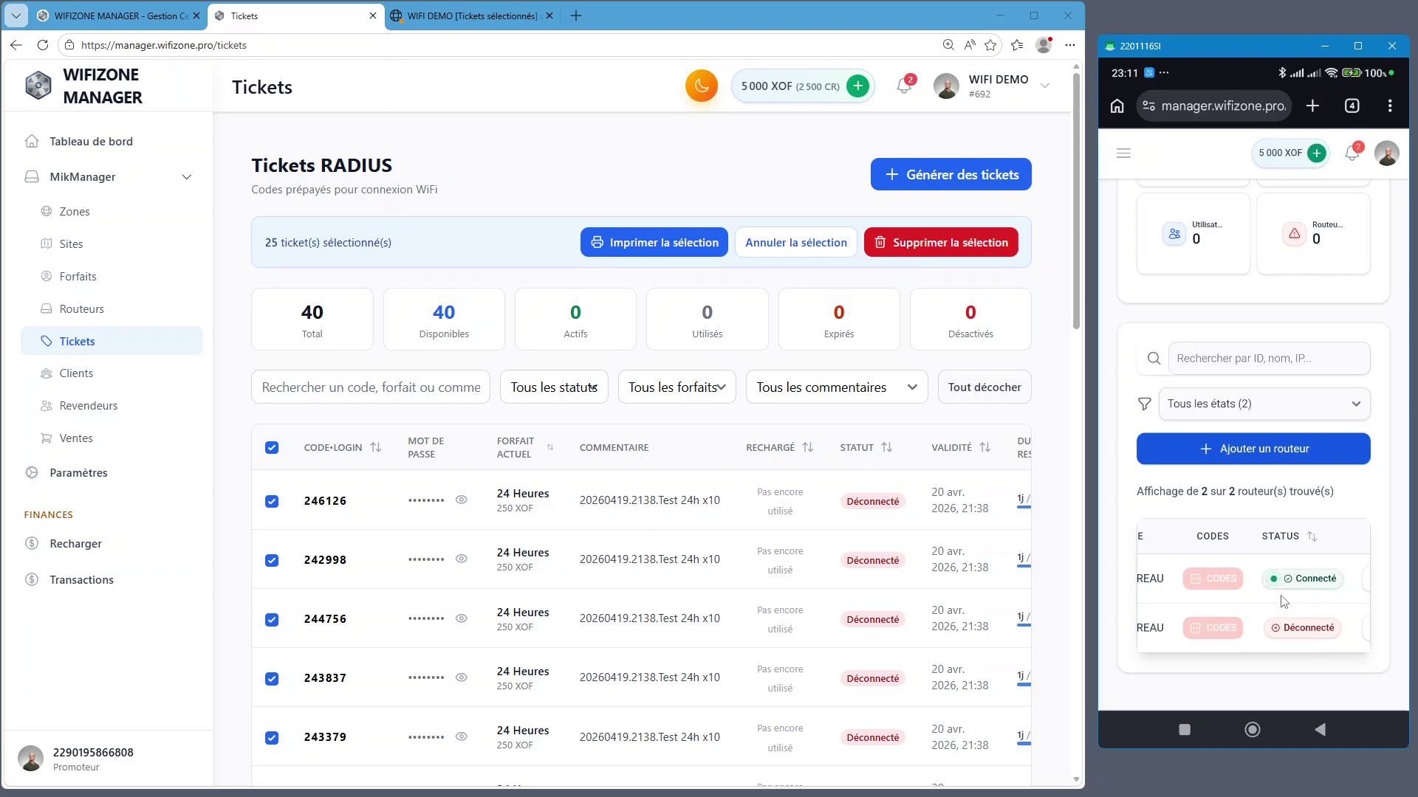
left_click(1220, 580)
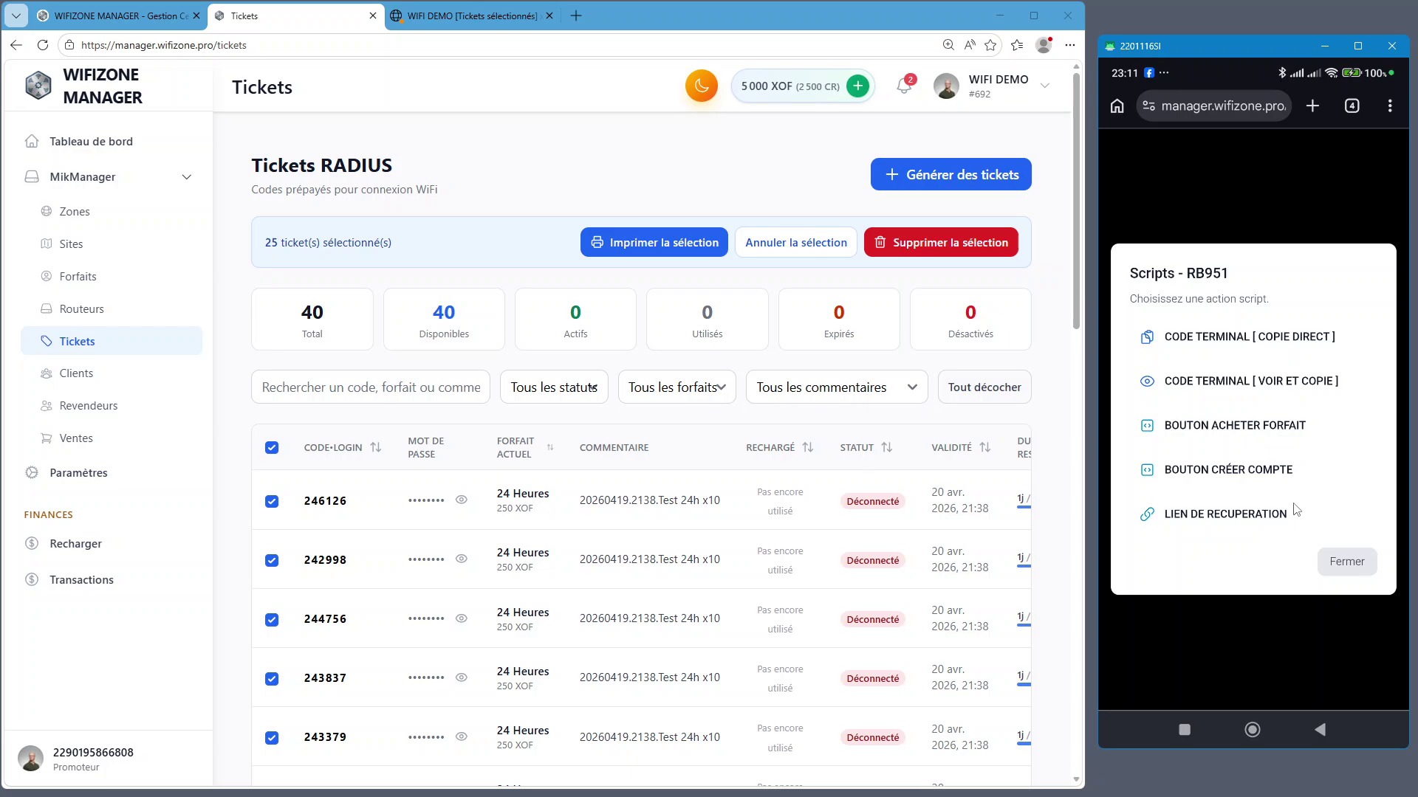
left_click(1342, 572)
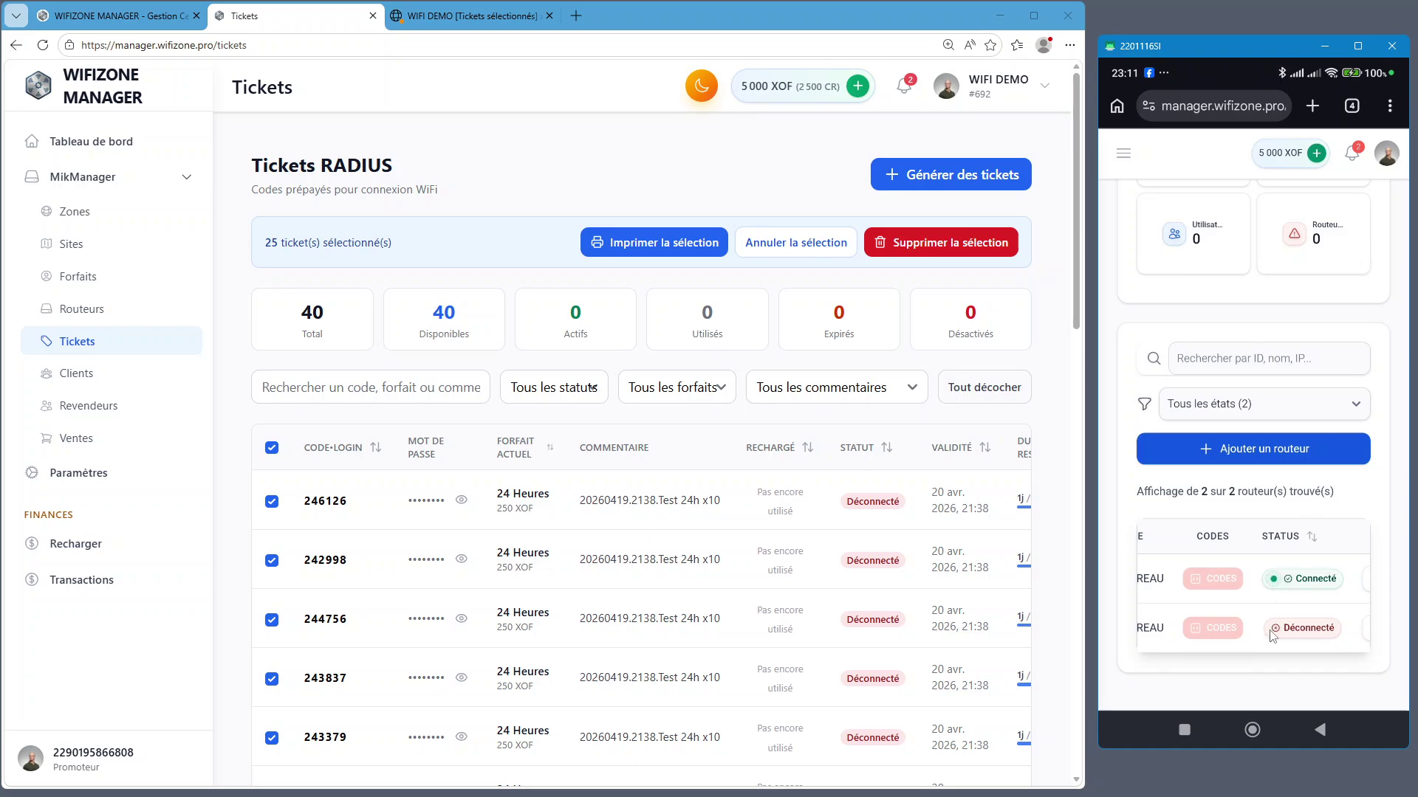
left_click(1123, 154)
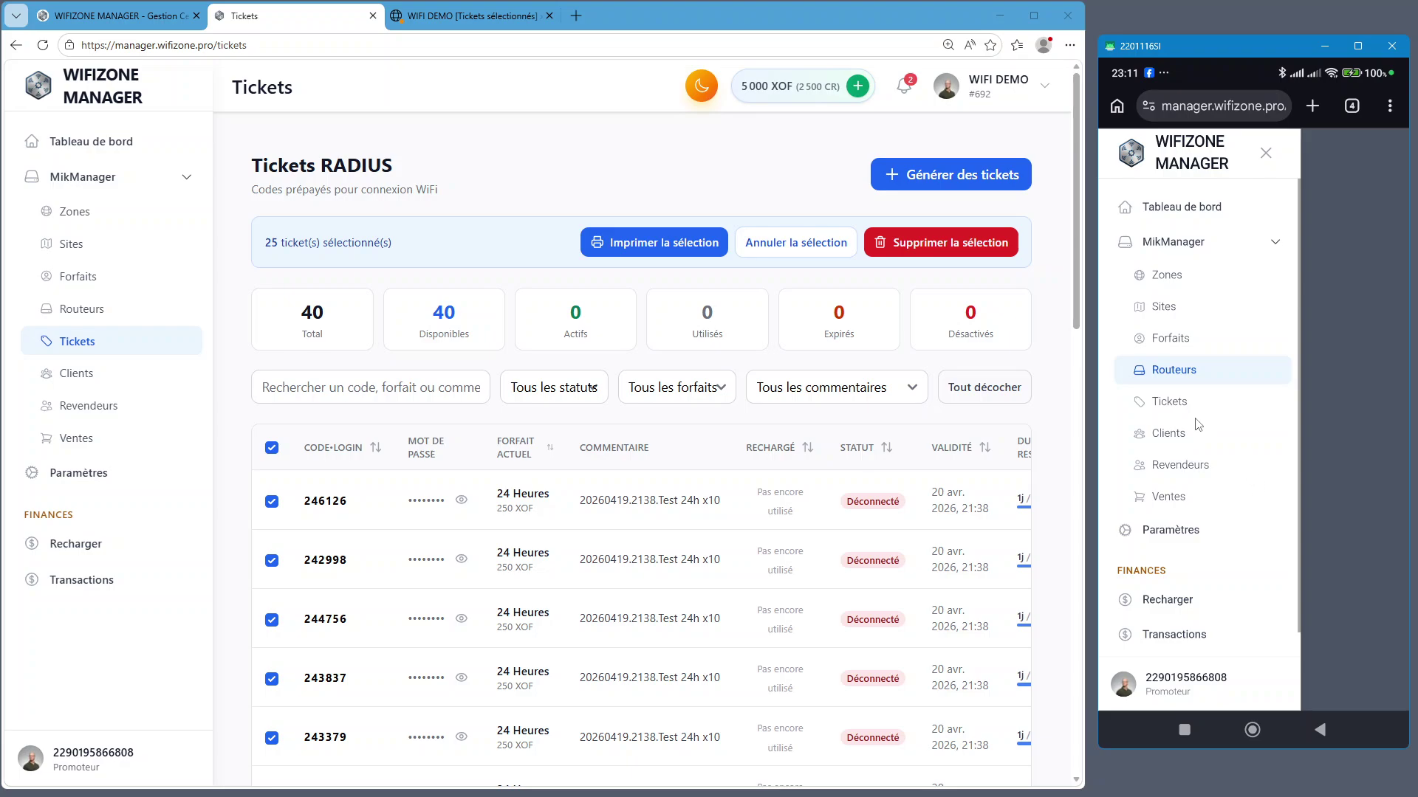
On the phone, go through Tickets to the Clients RADIUS page showing 42 users
left_click(1170, 401)
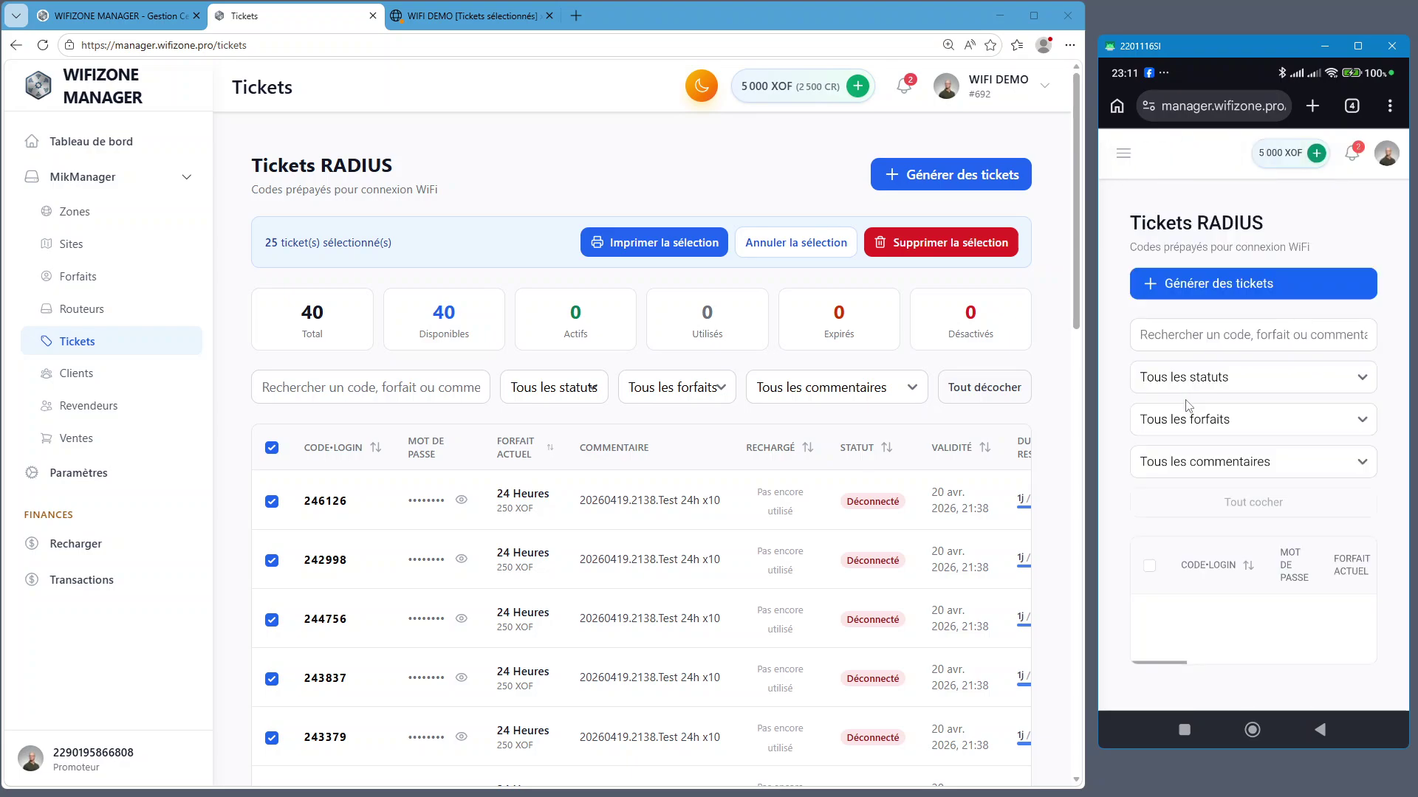
left_click(1123, 157)
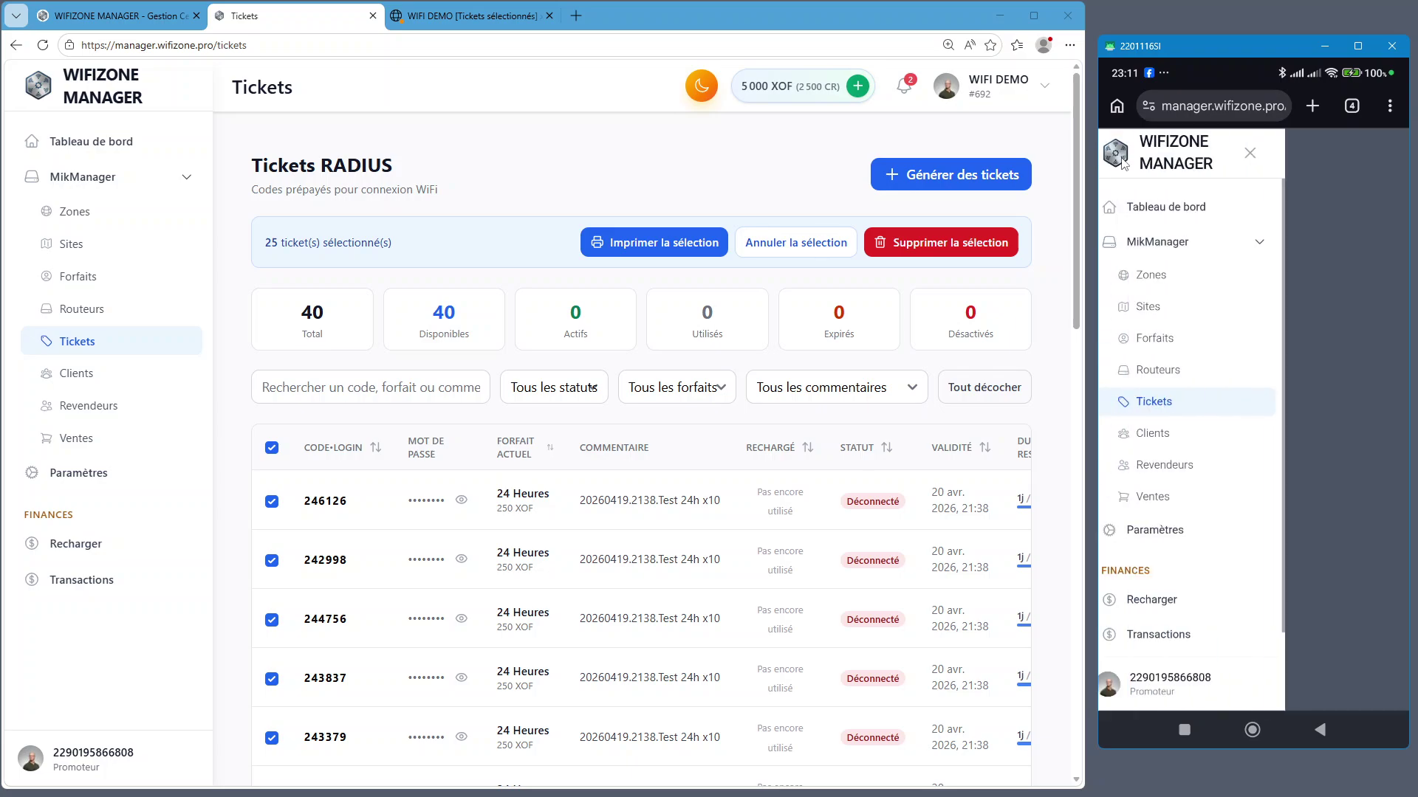
left_click(1172, 437)
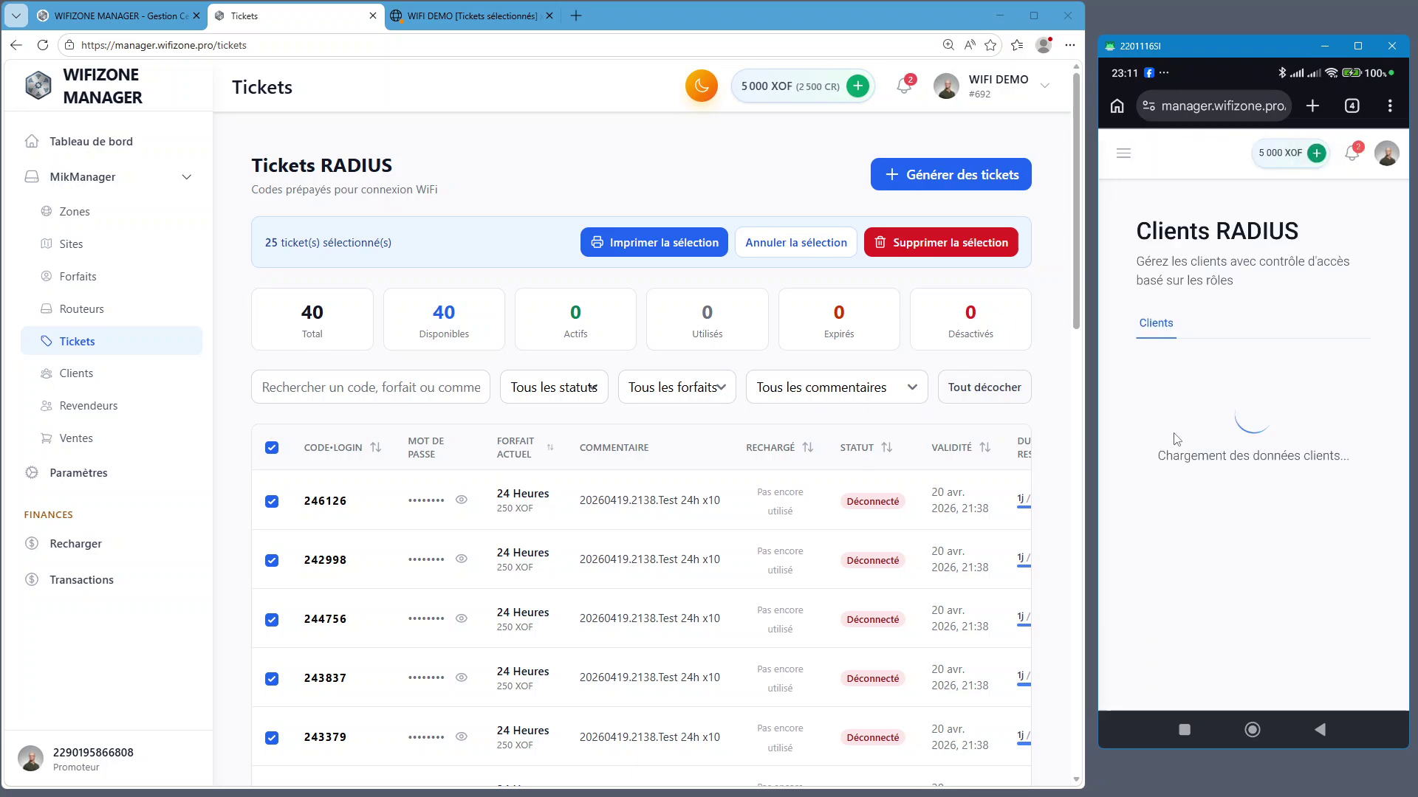
Reload the desktop Tickets list and close the WIFI DEMO ticket print tab
left_click(43, 46)
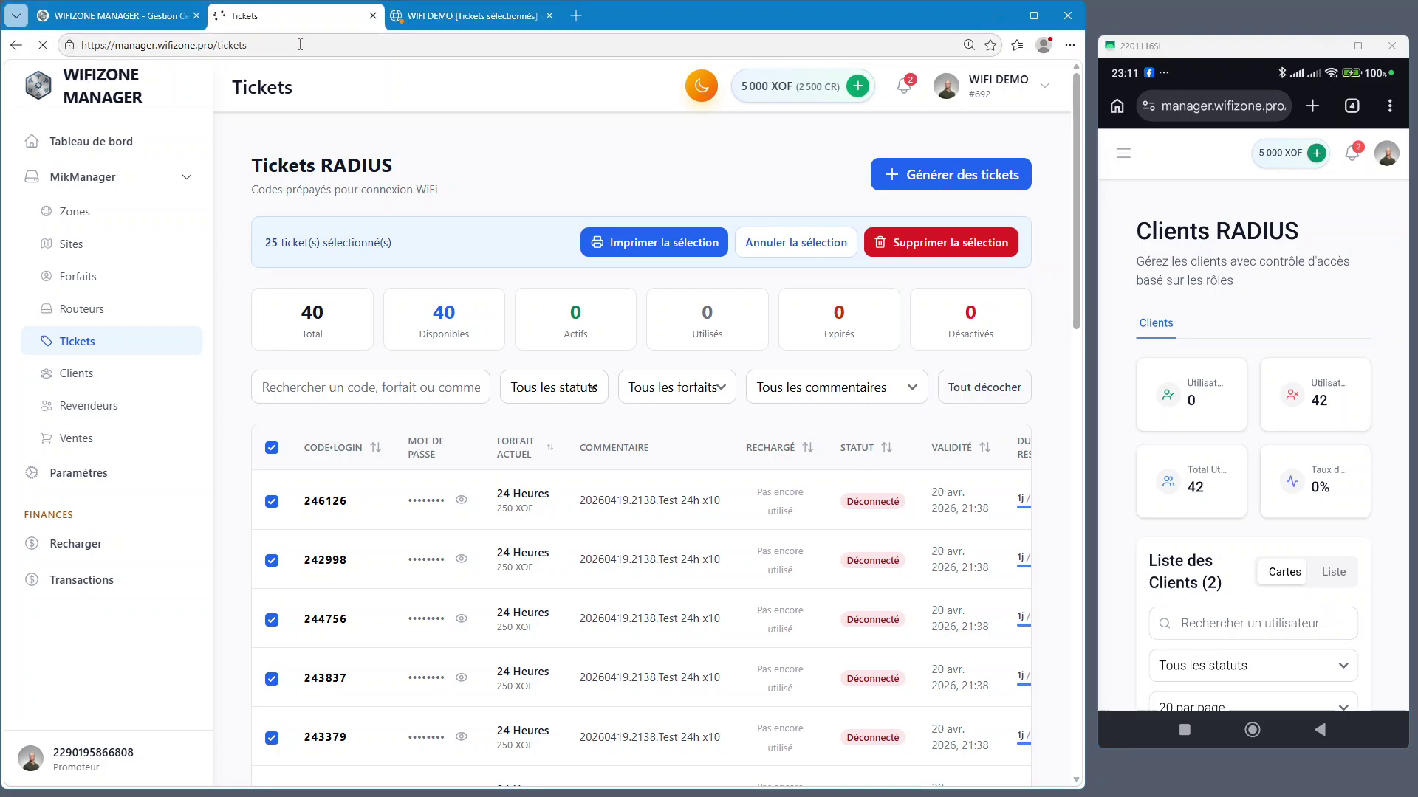
left_click(468, 17)
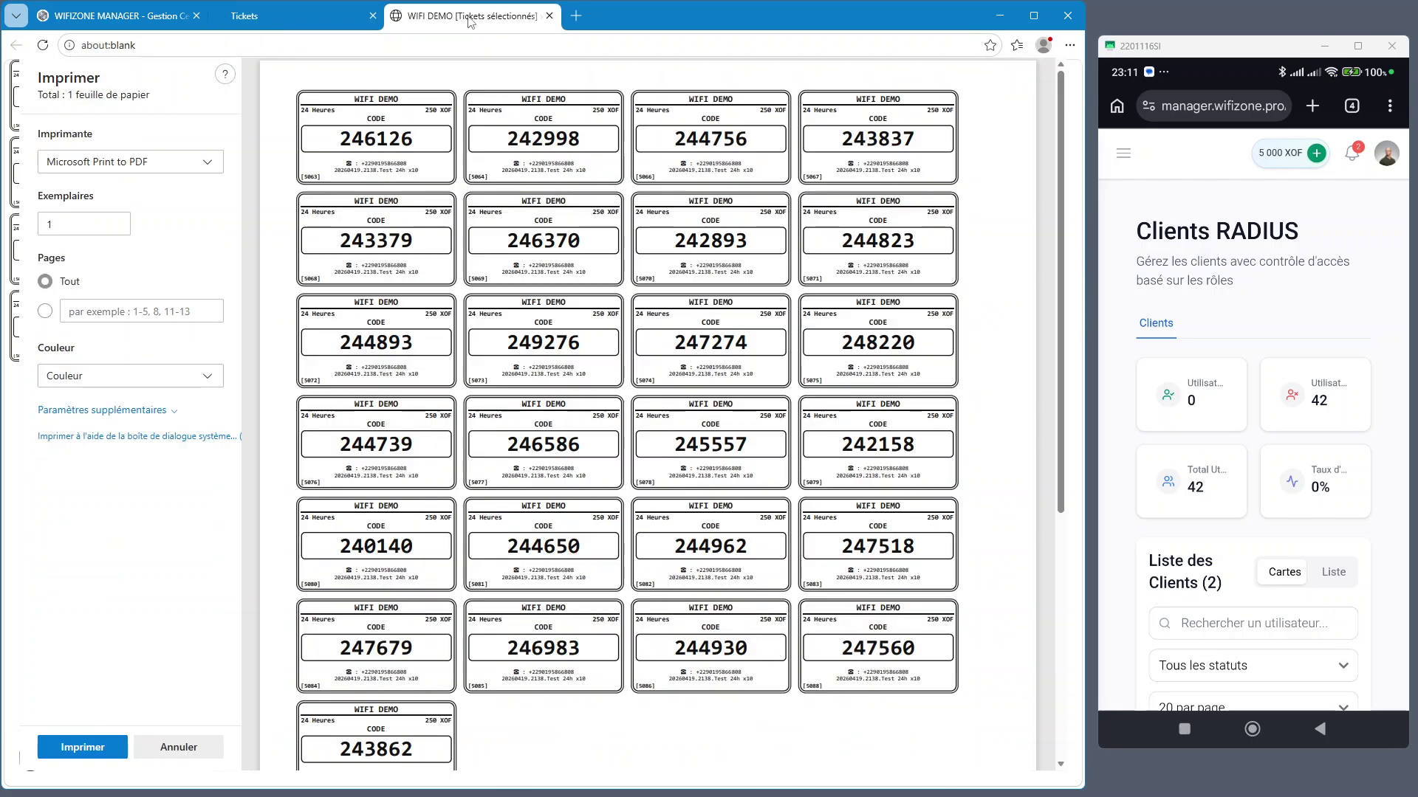
left_click(550, 16)
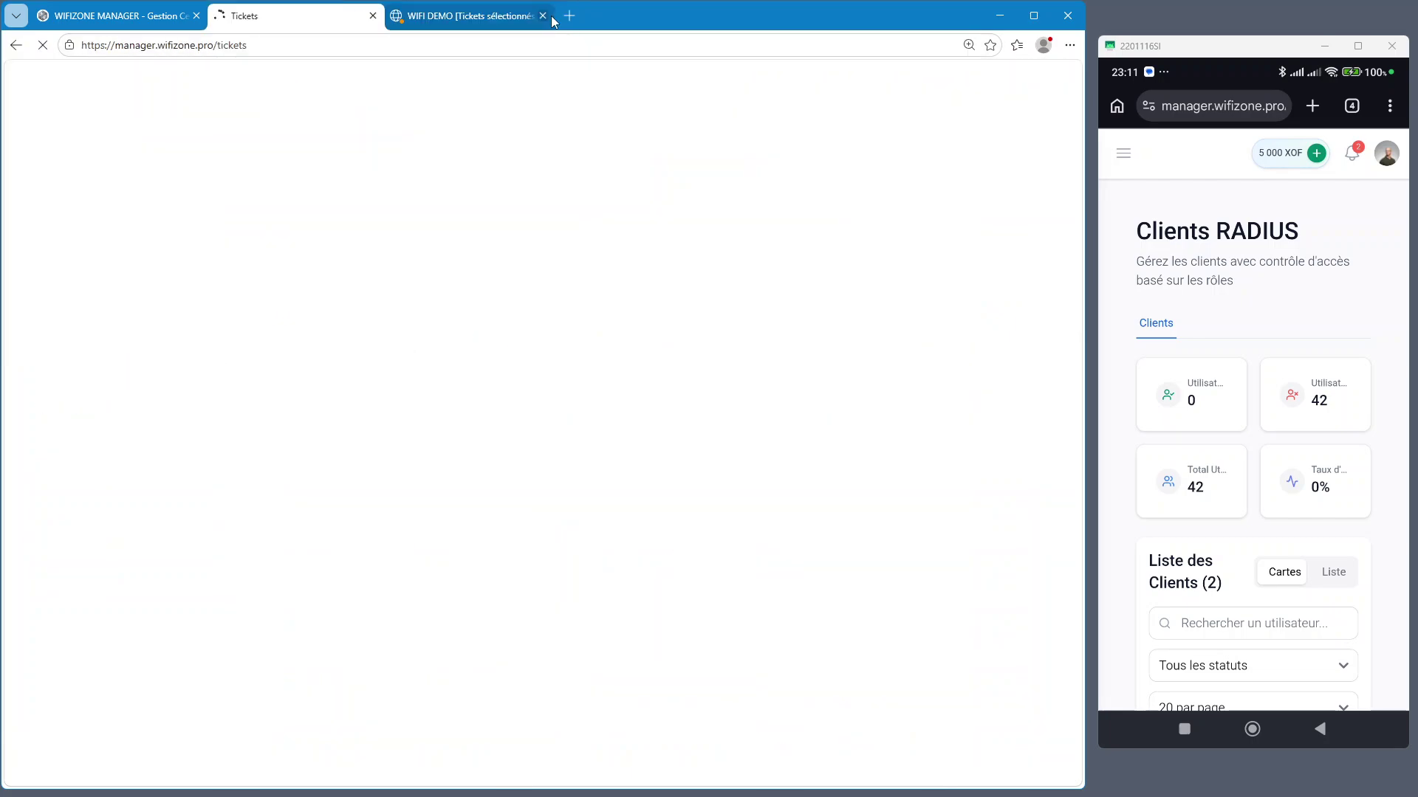
left_click(550, 16)
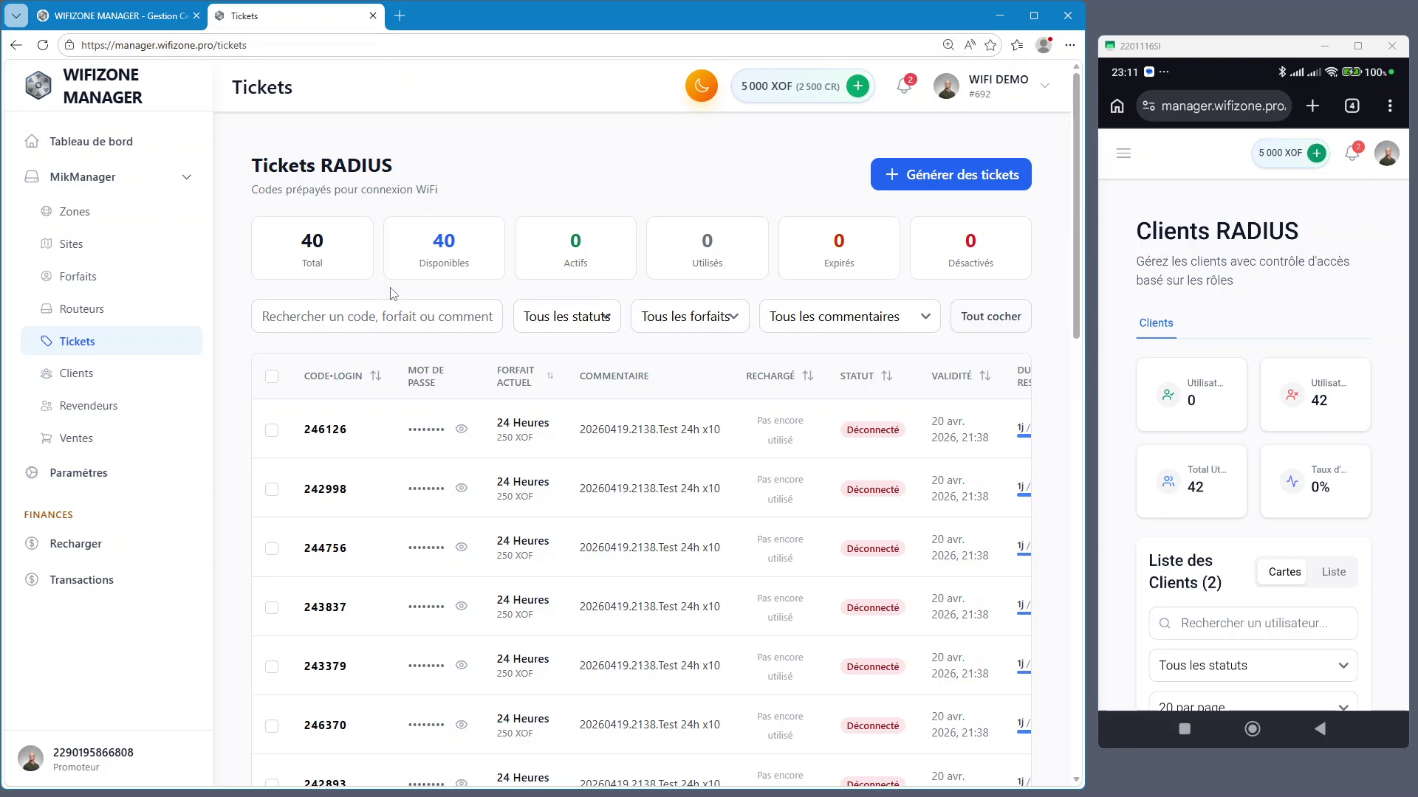
On the phone, go to the Tickets page through the hamburger navigation menu
scroll(1304, 449, "down", 3)
scroll(1303, 447, "down", 2)
scroll(1304, 436, "up", 5)
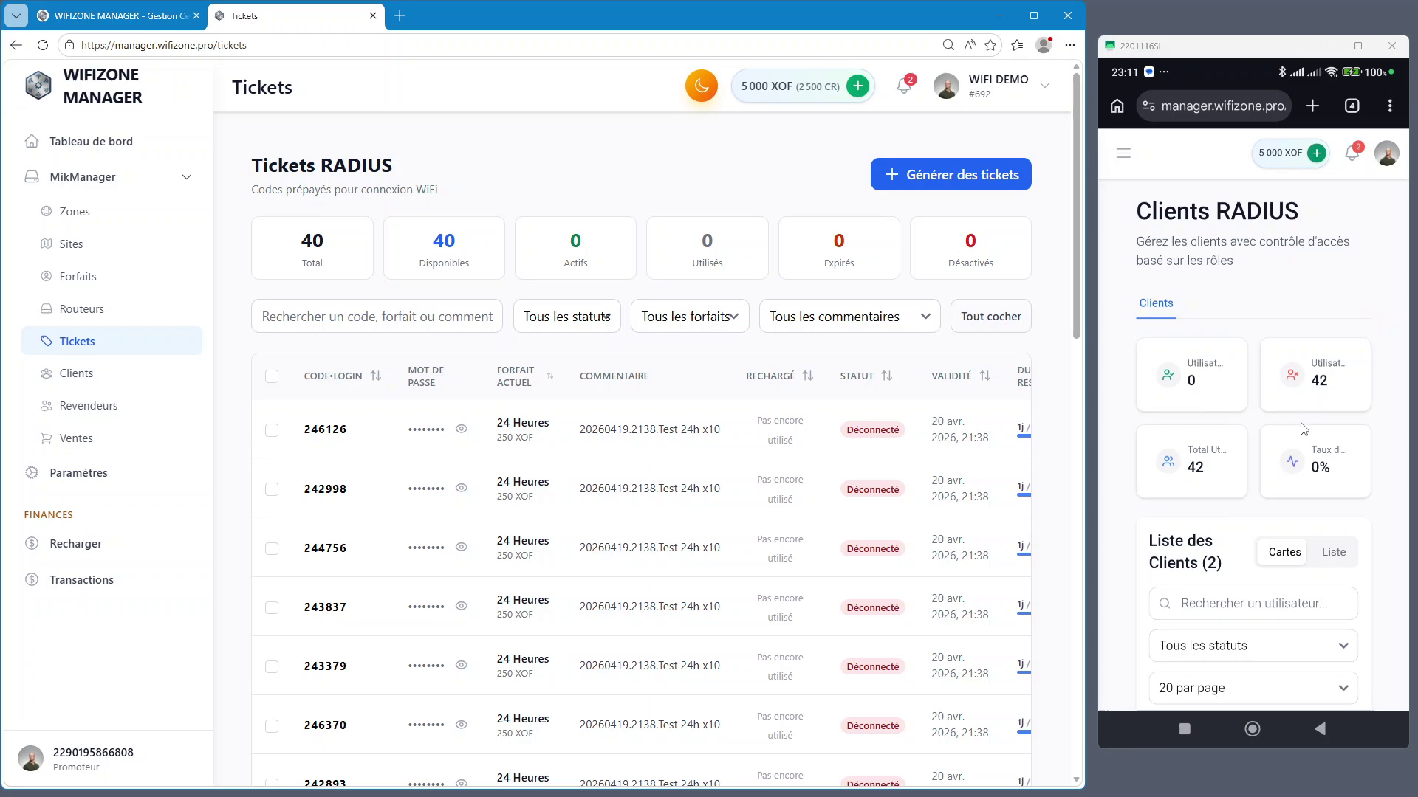
left_click(1119, 155)
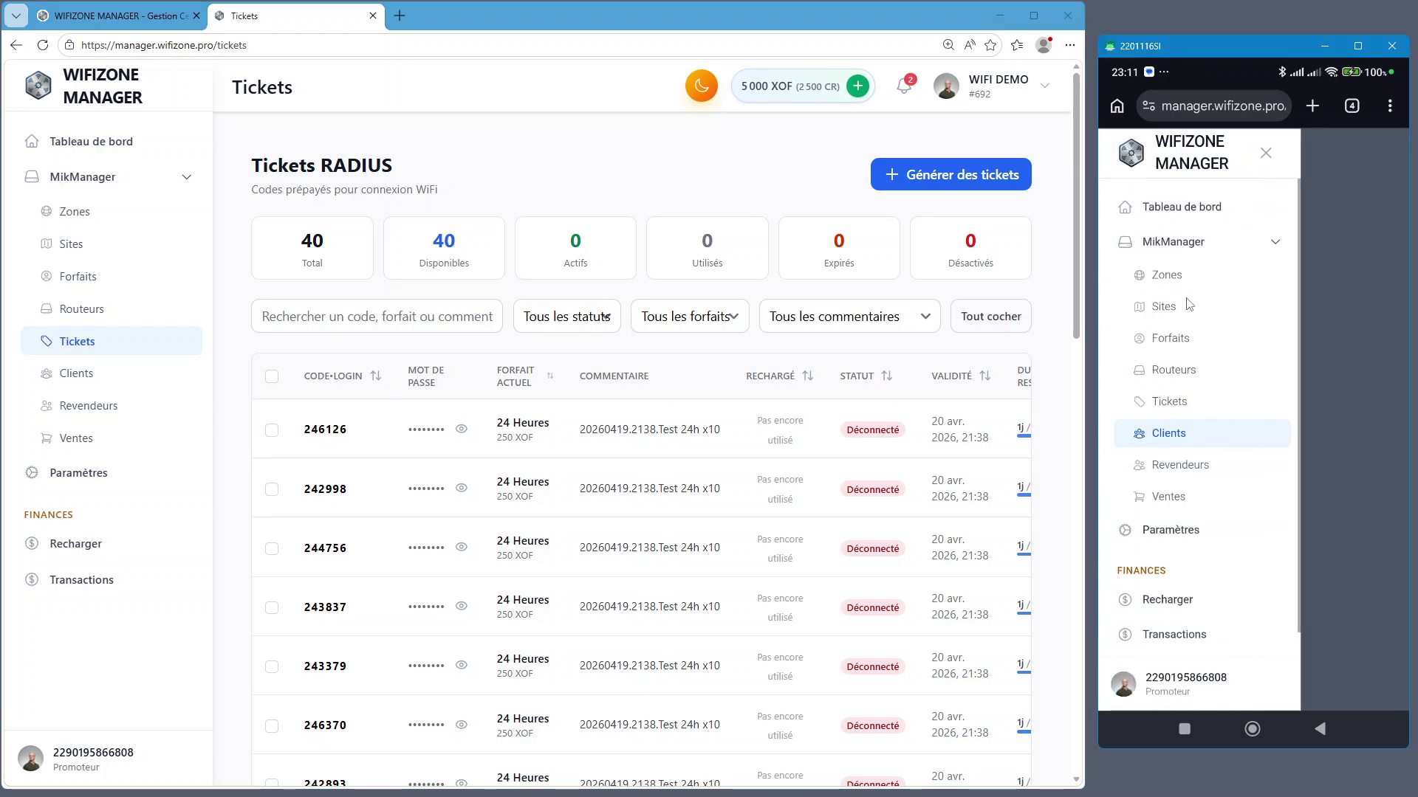
left_click(1176, 408)
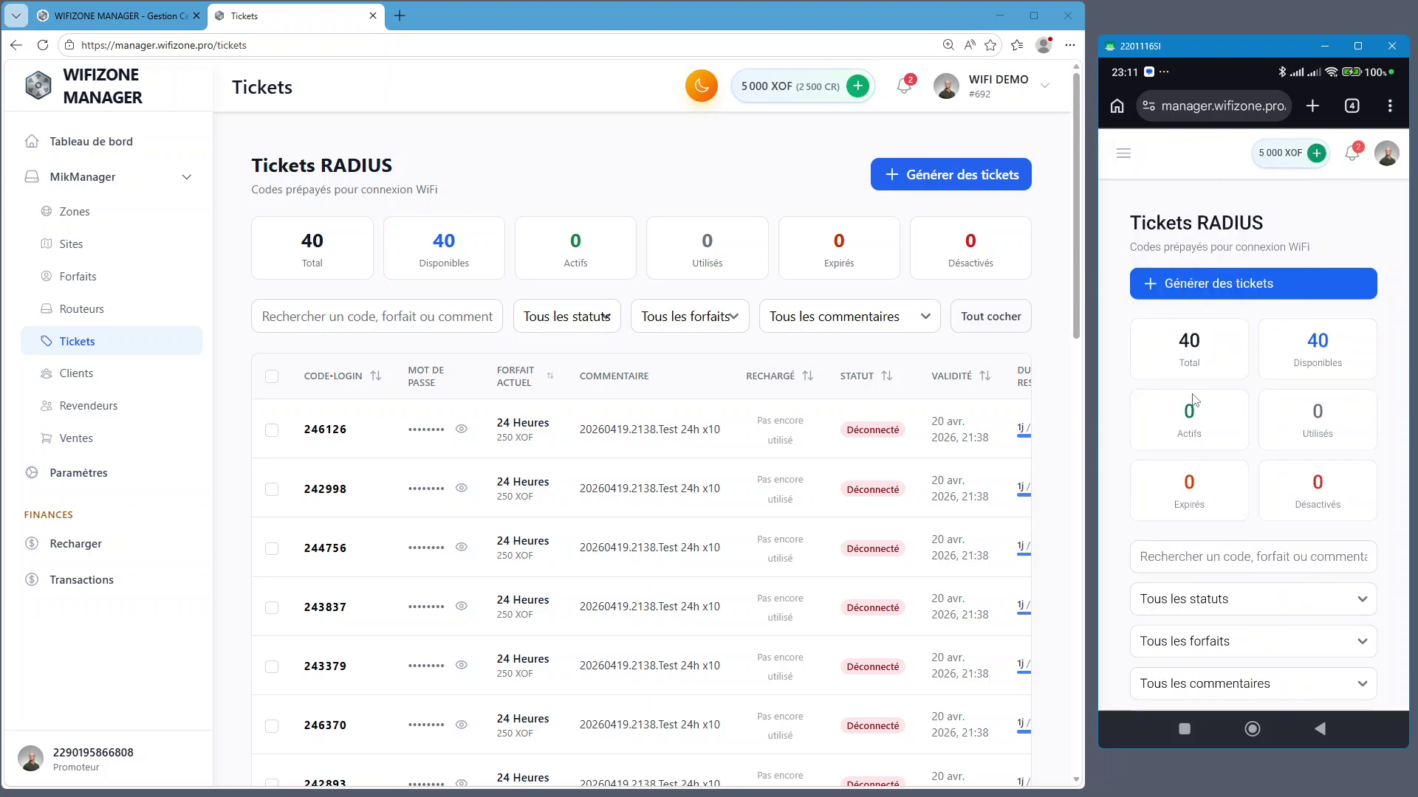
scroll(1282, 450, "down", 5)
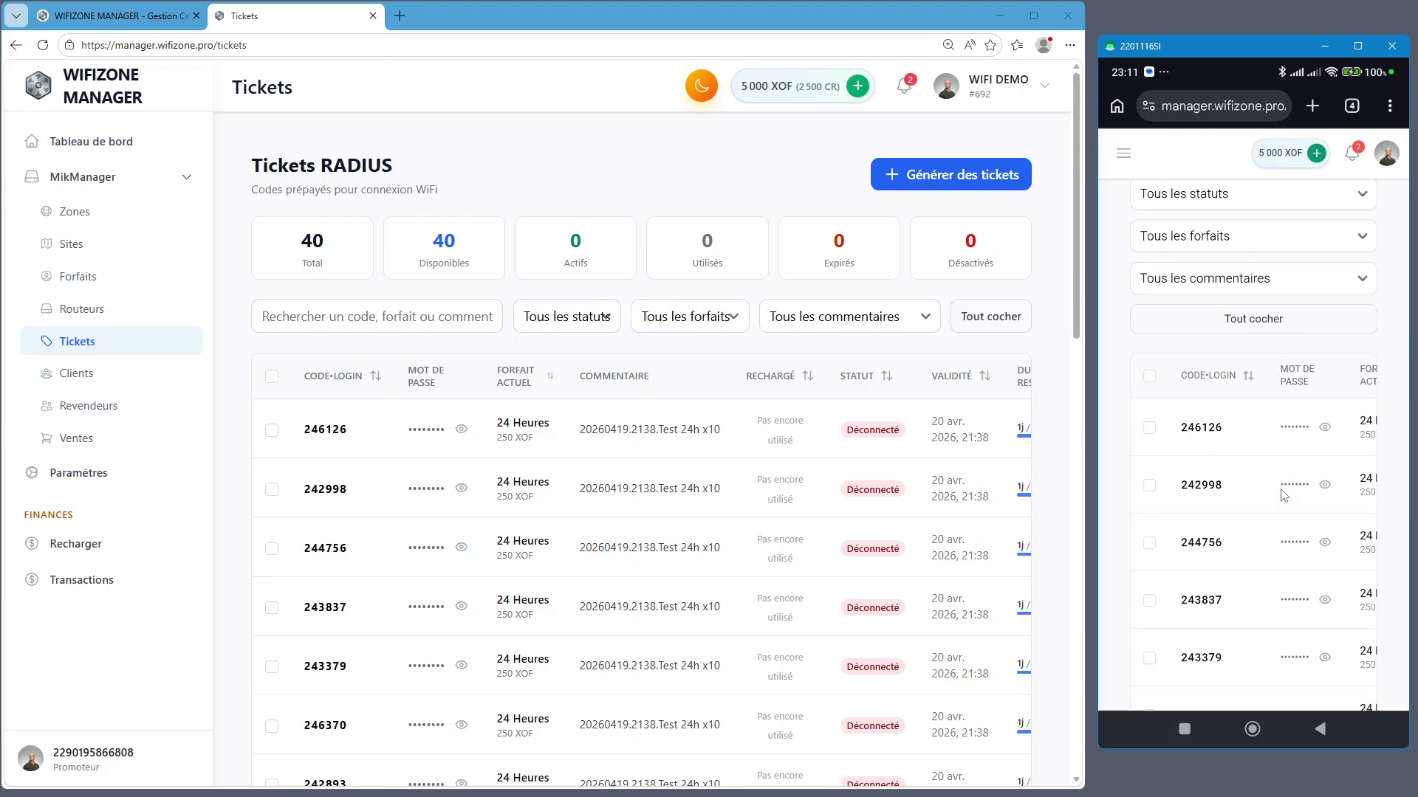
scroll(1283, 495, "up", 6)
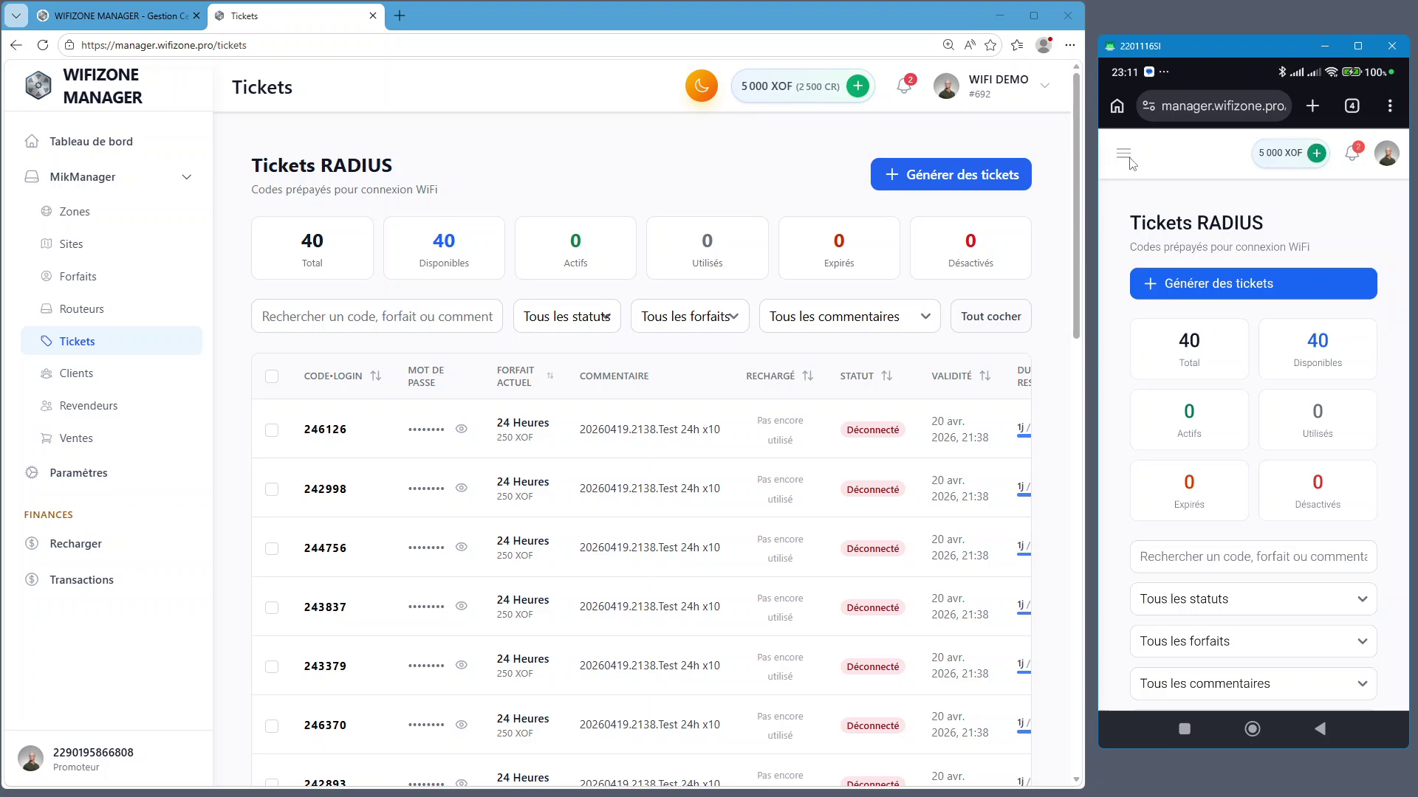
Return to Tickets, close the drawer, and open the phone's Générer des tickets form
left_click(1124, 155)
left_click(1356, 192)
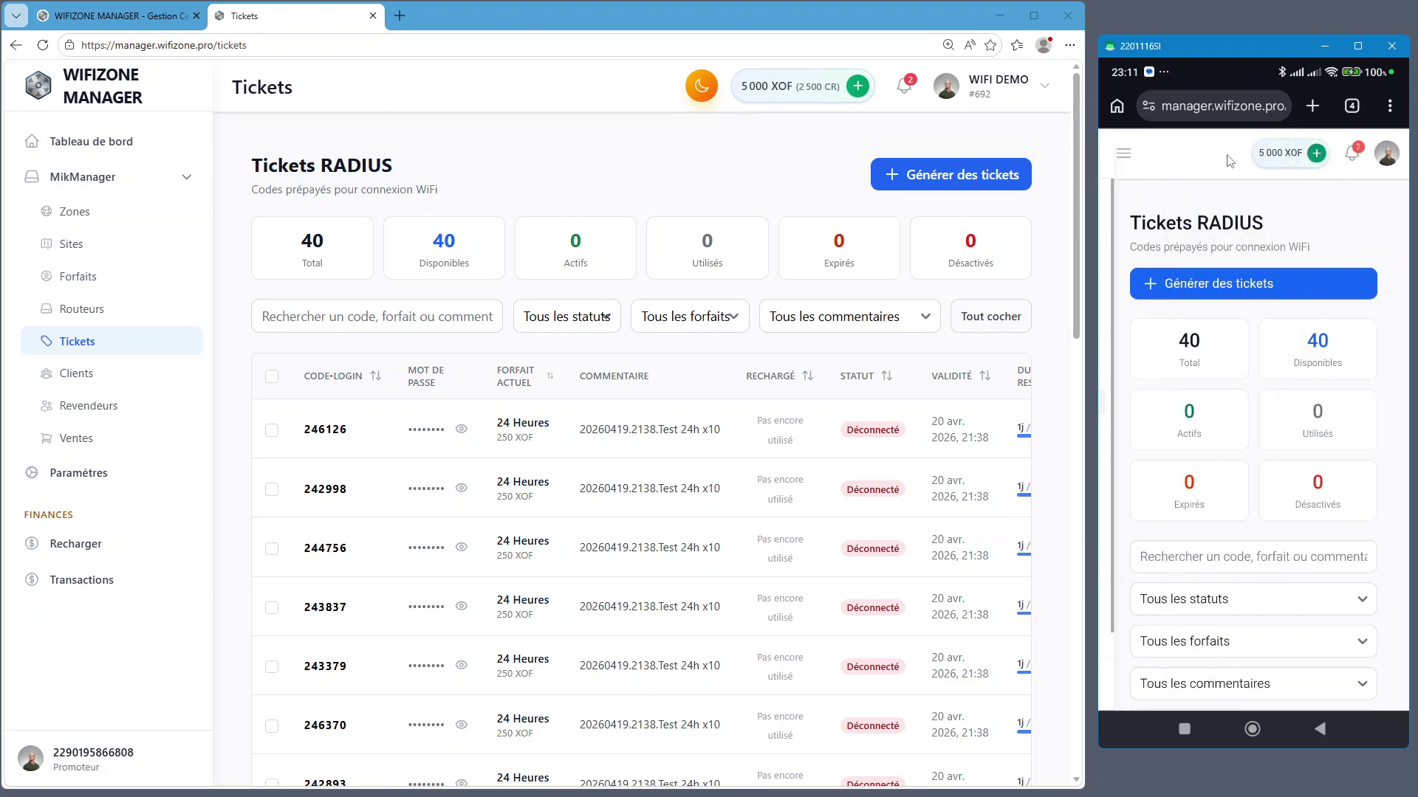
left_click(1124, 155)
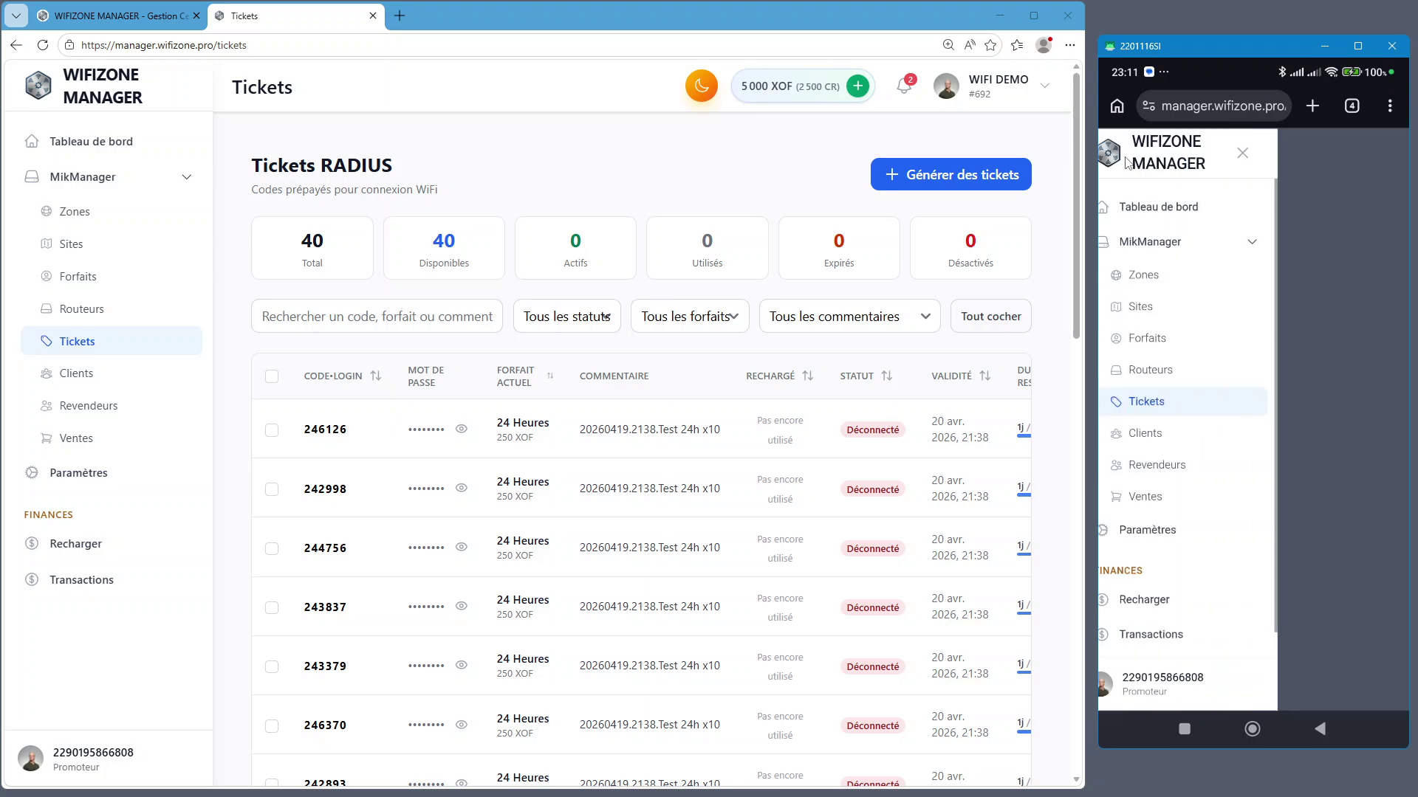
left_click(1189, 412)
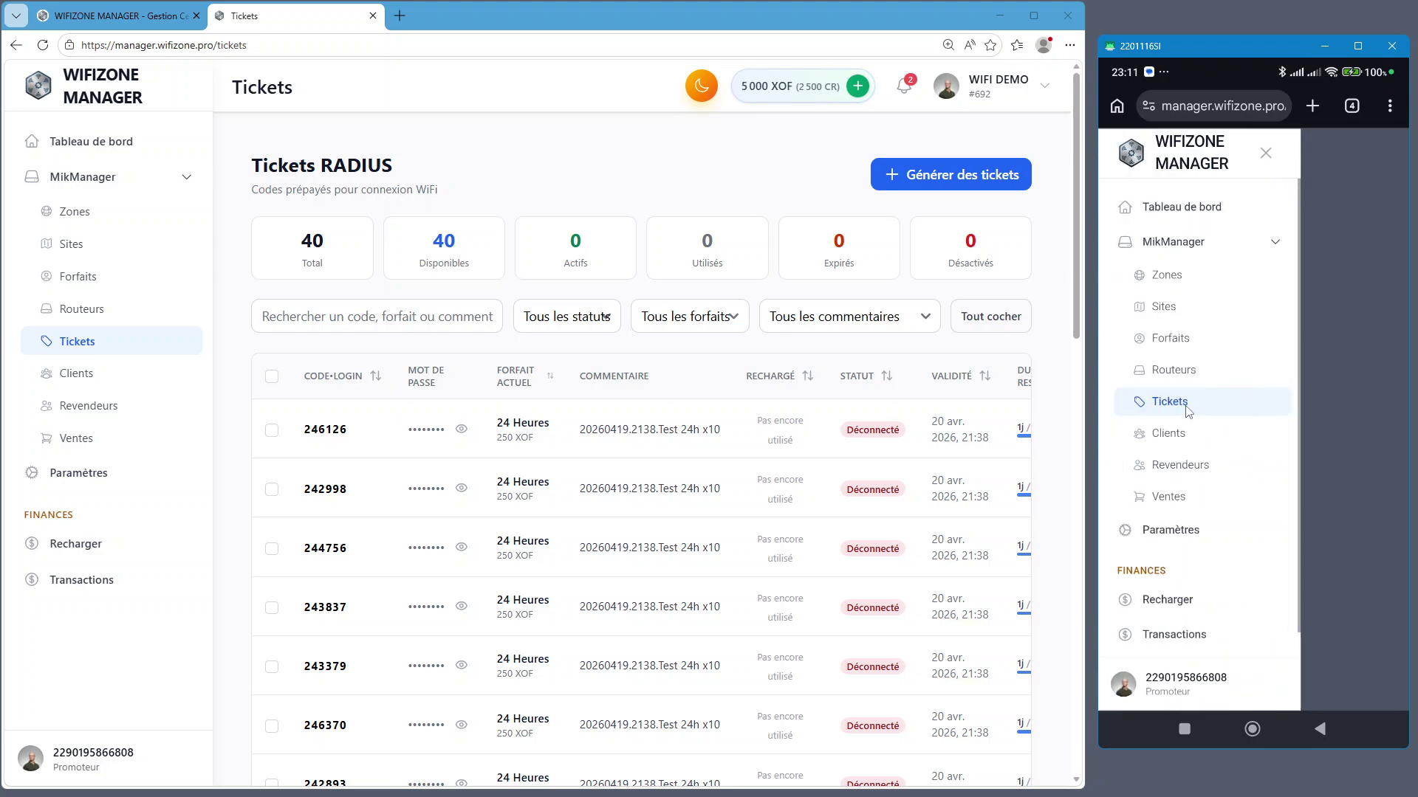
left_click(1323, 369)
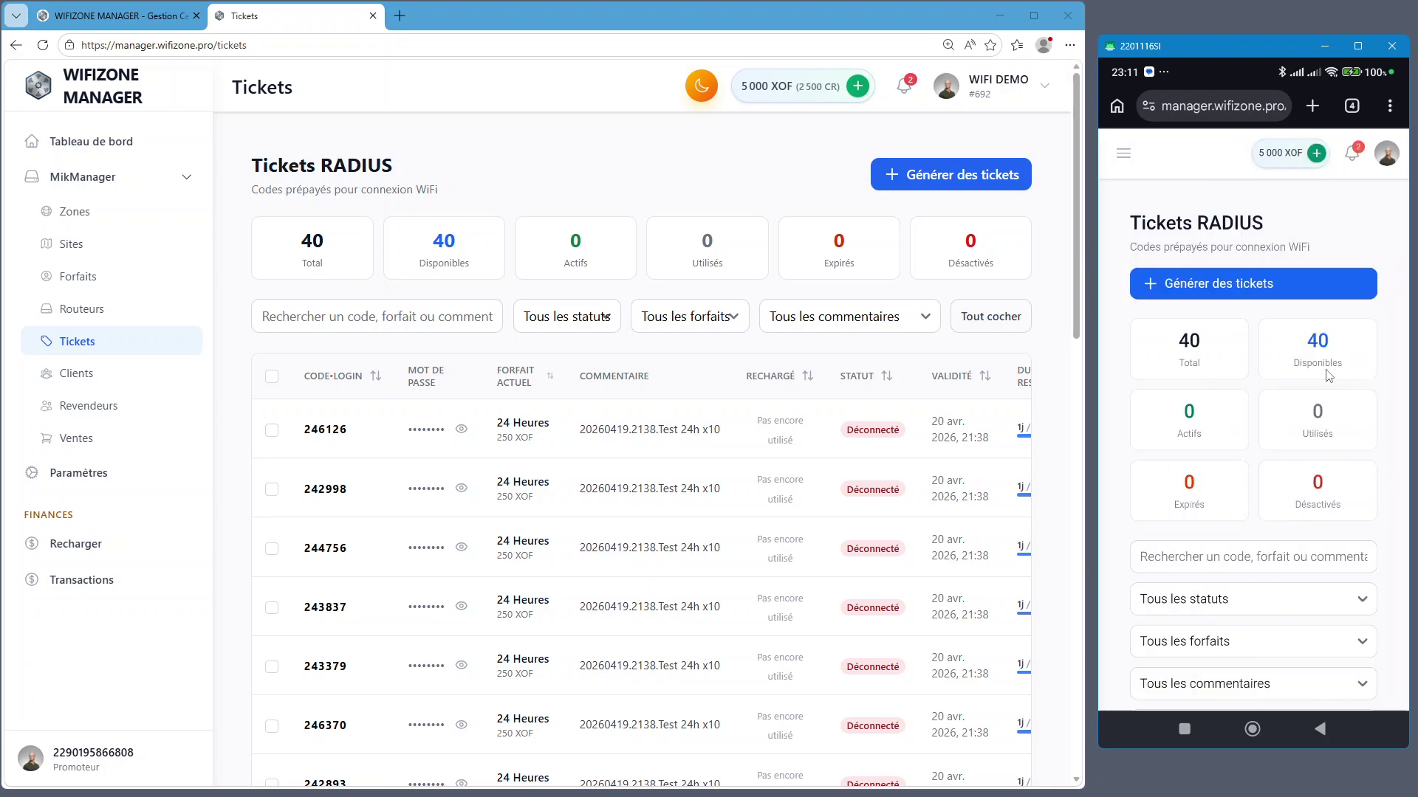
left_click(1236, 291)
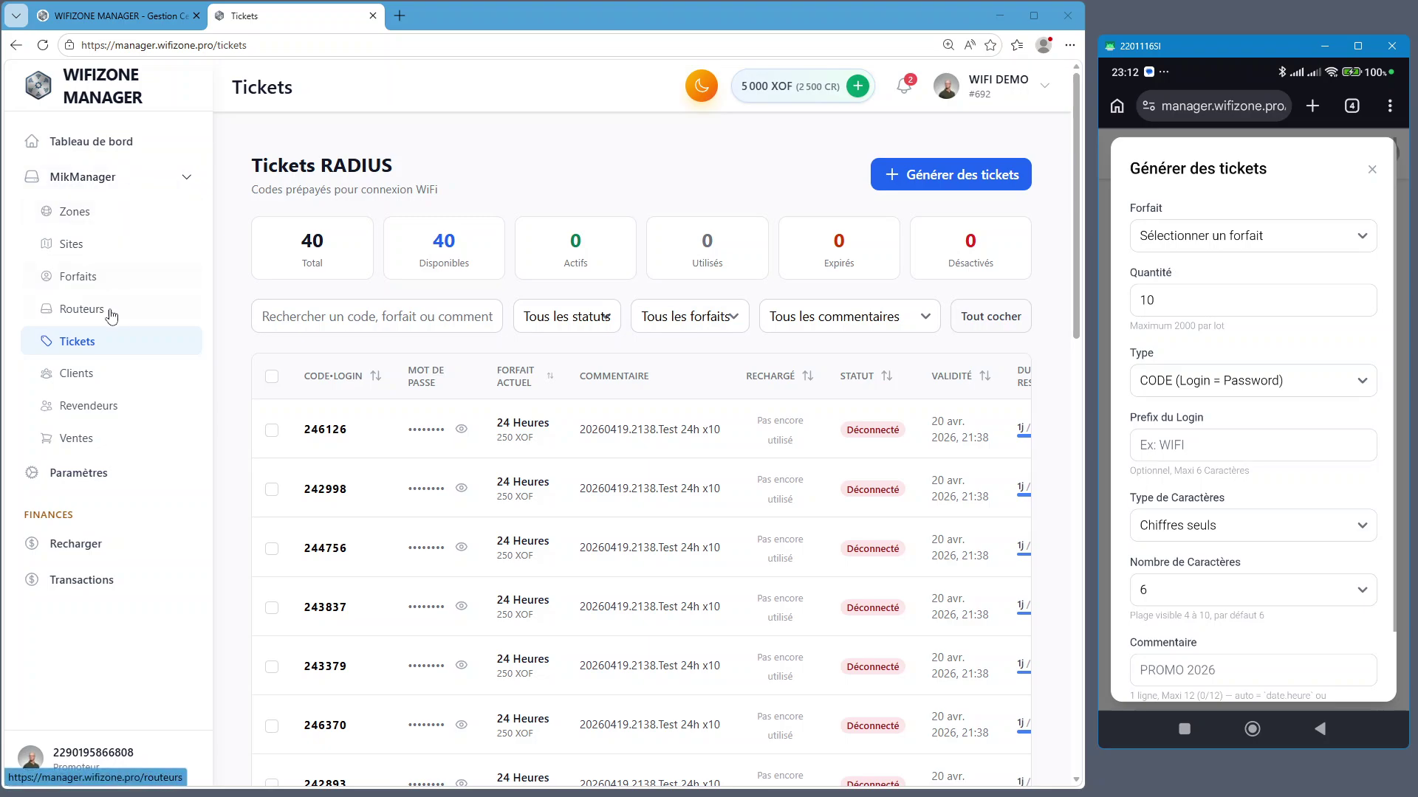
Reload the desktop Tickets list and open its Générer des tickets form
left_click(78, 351)
left_click(950, 181)
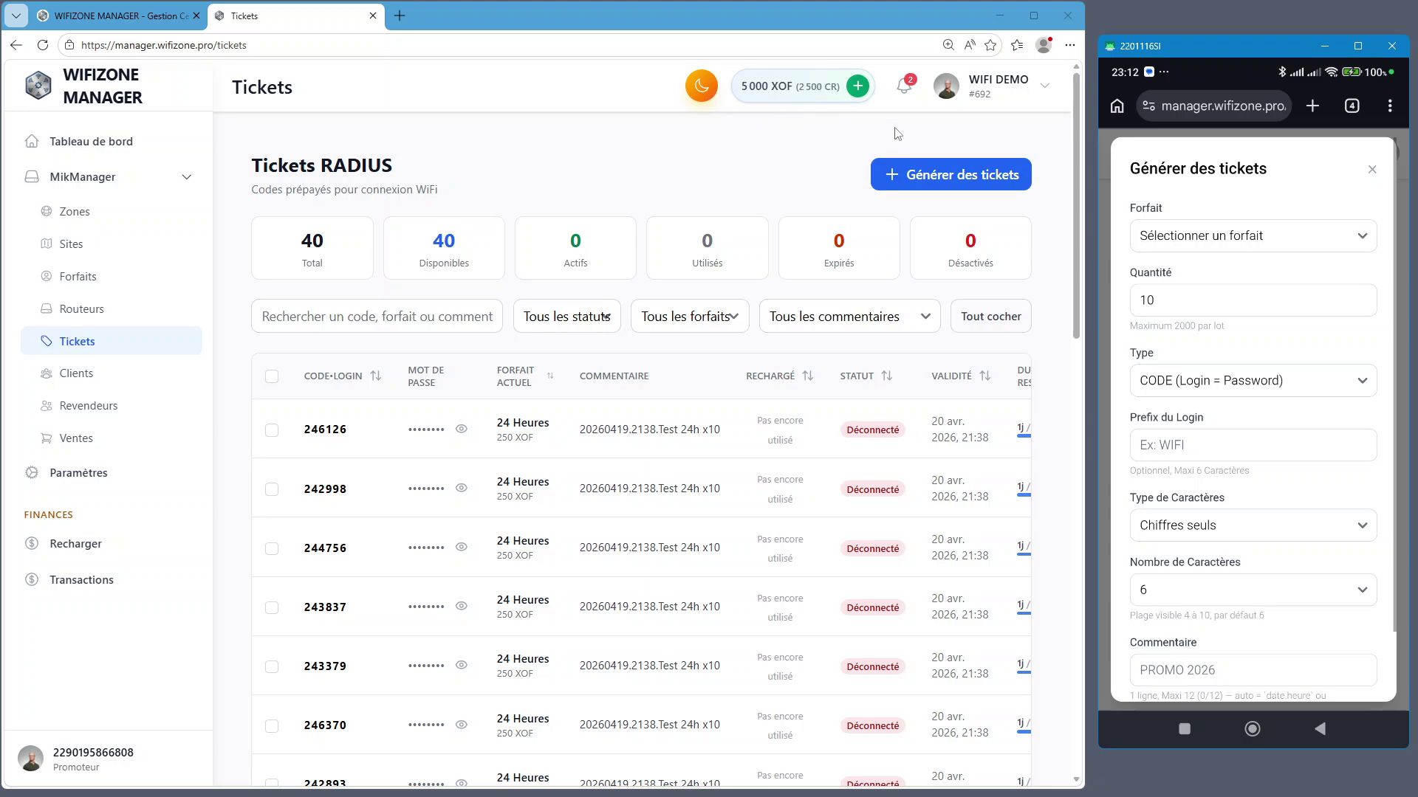
left_click(809, 155)
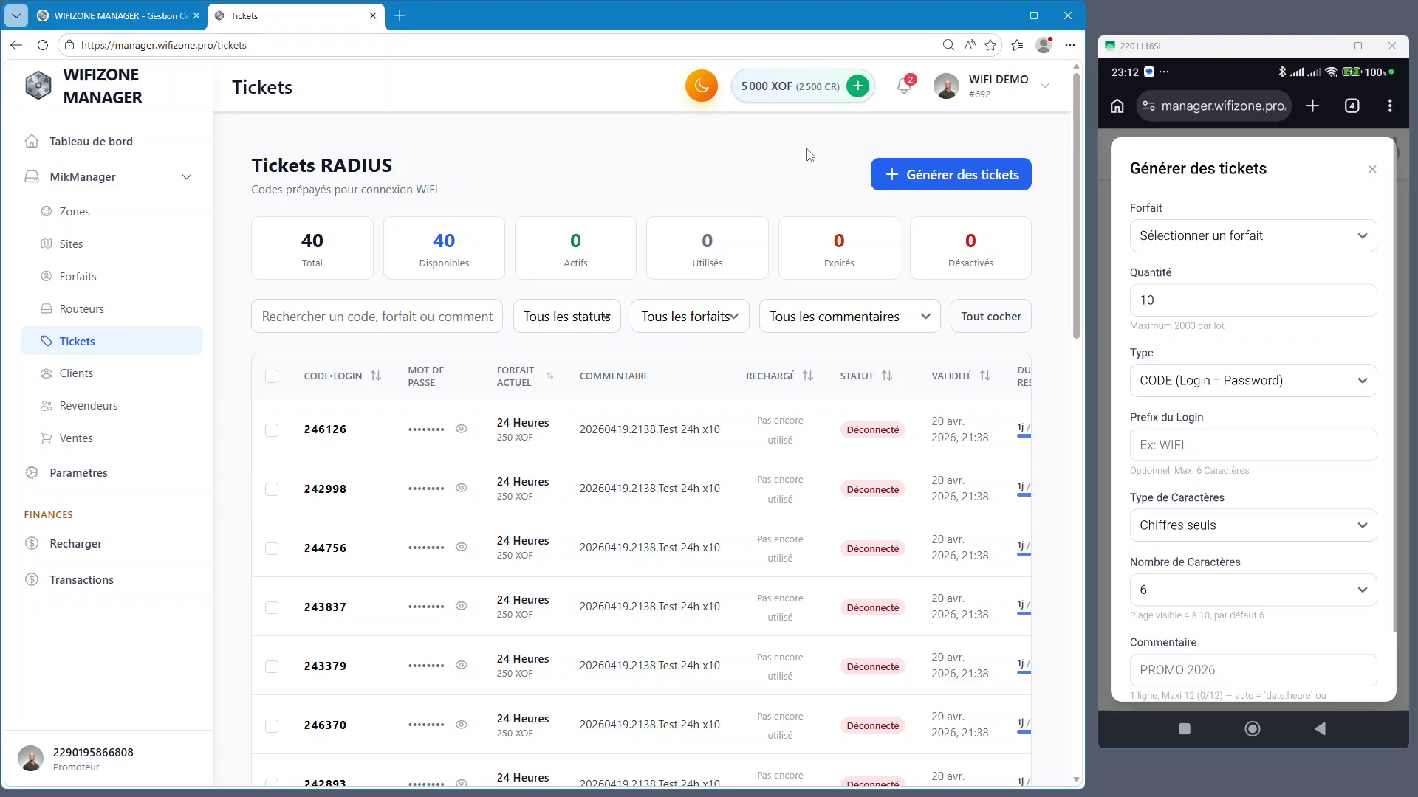
left_click(951, 175)
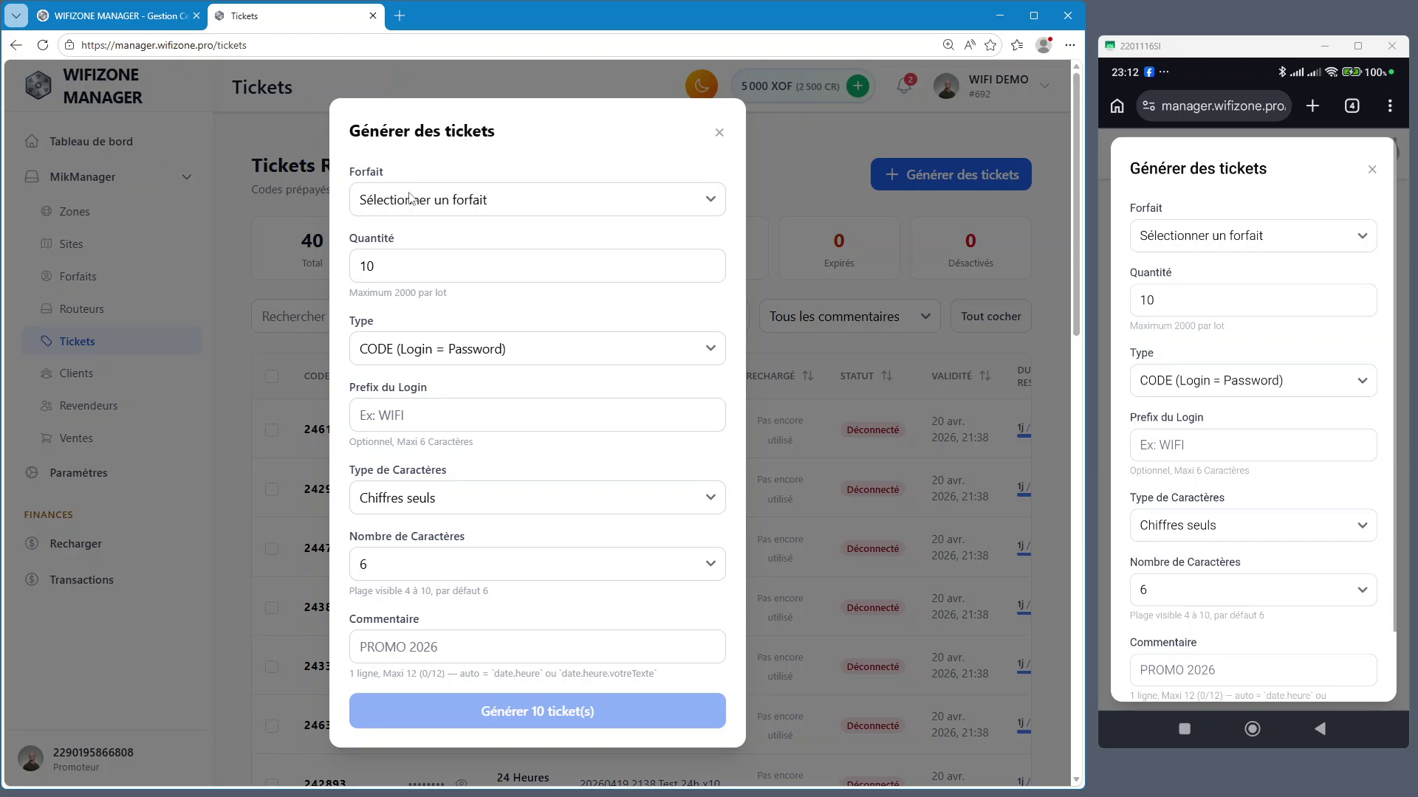
Zoom the desktop page in and try the 24 Heures — 250 XOF forfait, checking its per-ticket fee
key("ctrl+plus")
key("ctrl+plus")
key("ctrl+plus")
key("ctrl+plus")
key("ctrl+plus")
key("ctrl+plus")
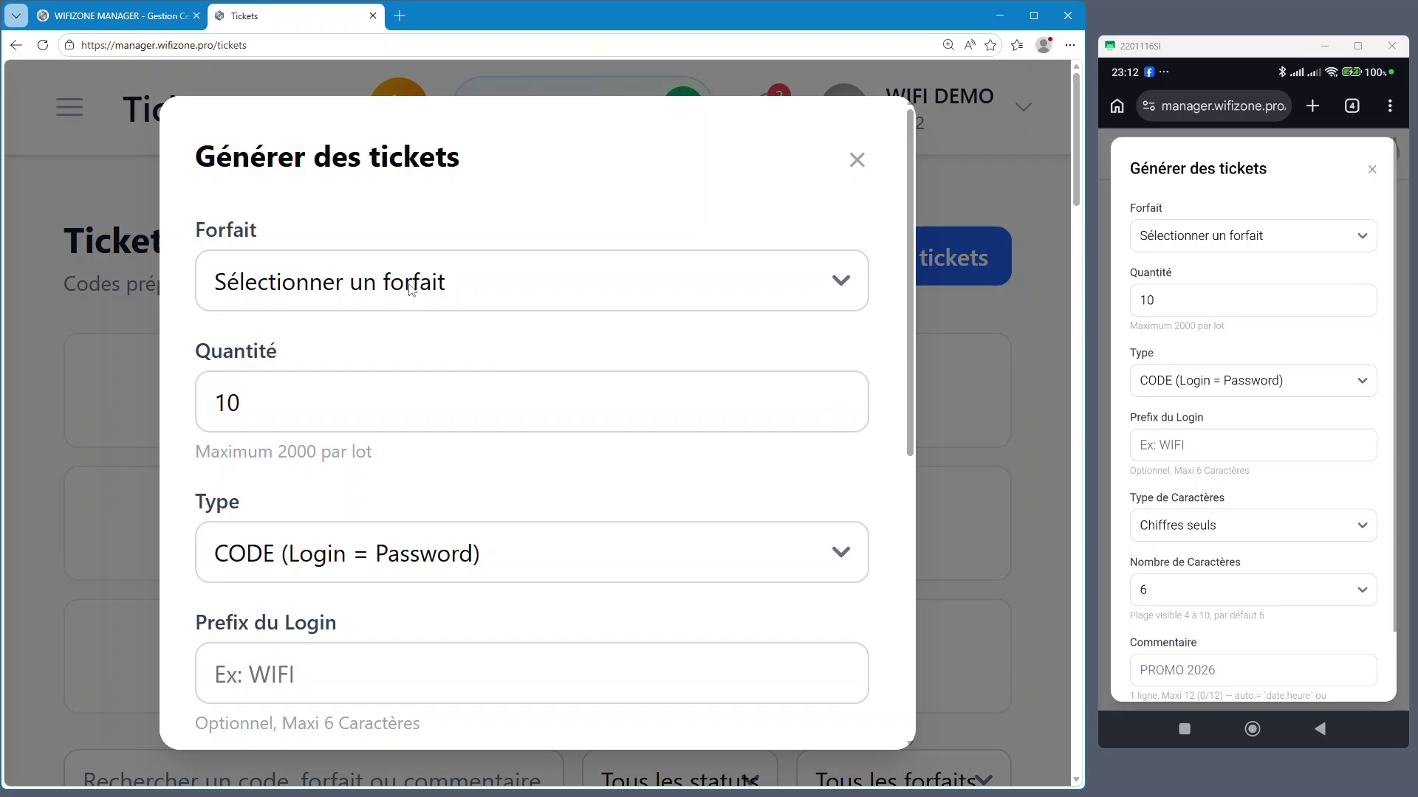
key("ctrl+plus")
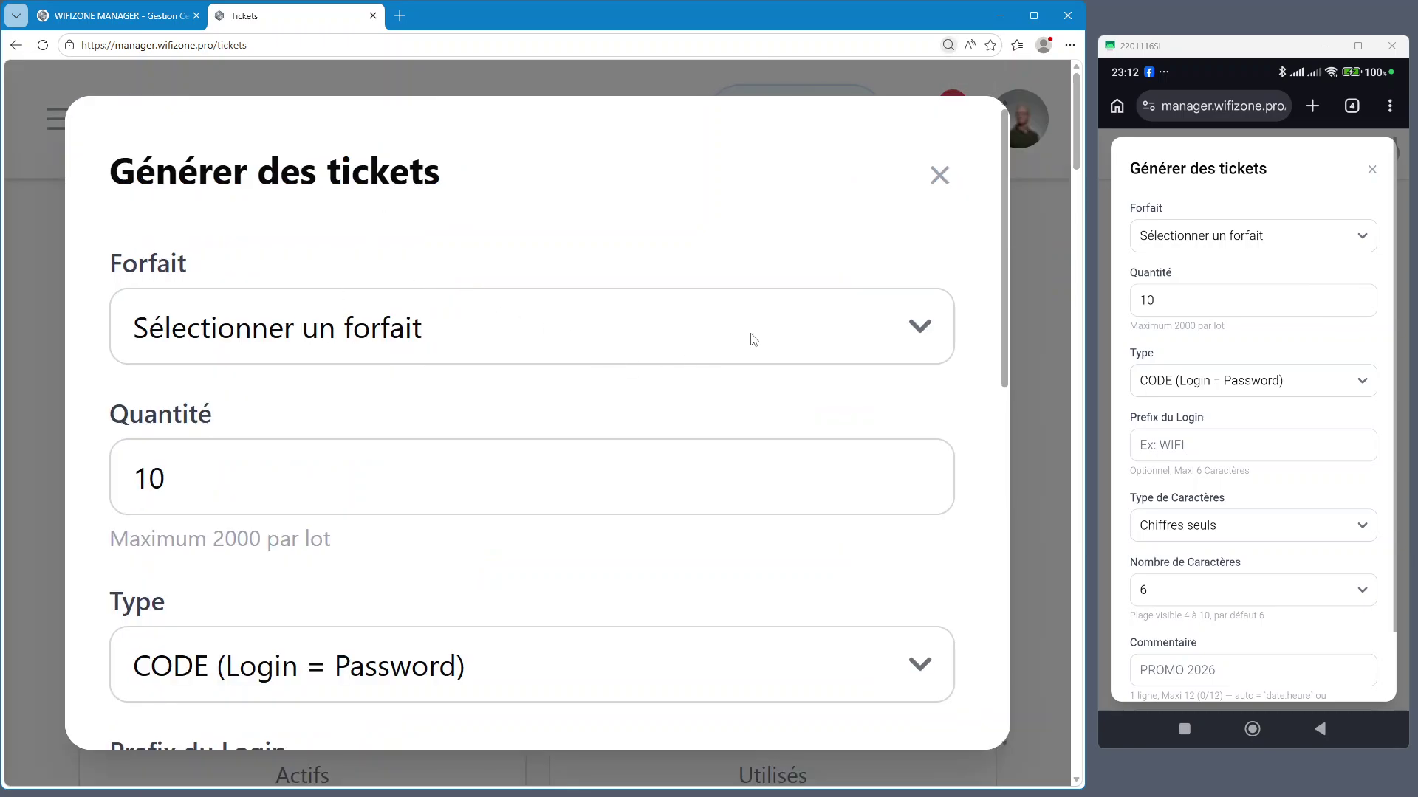
left_click(771, 339)
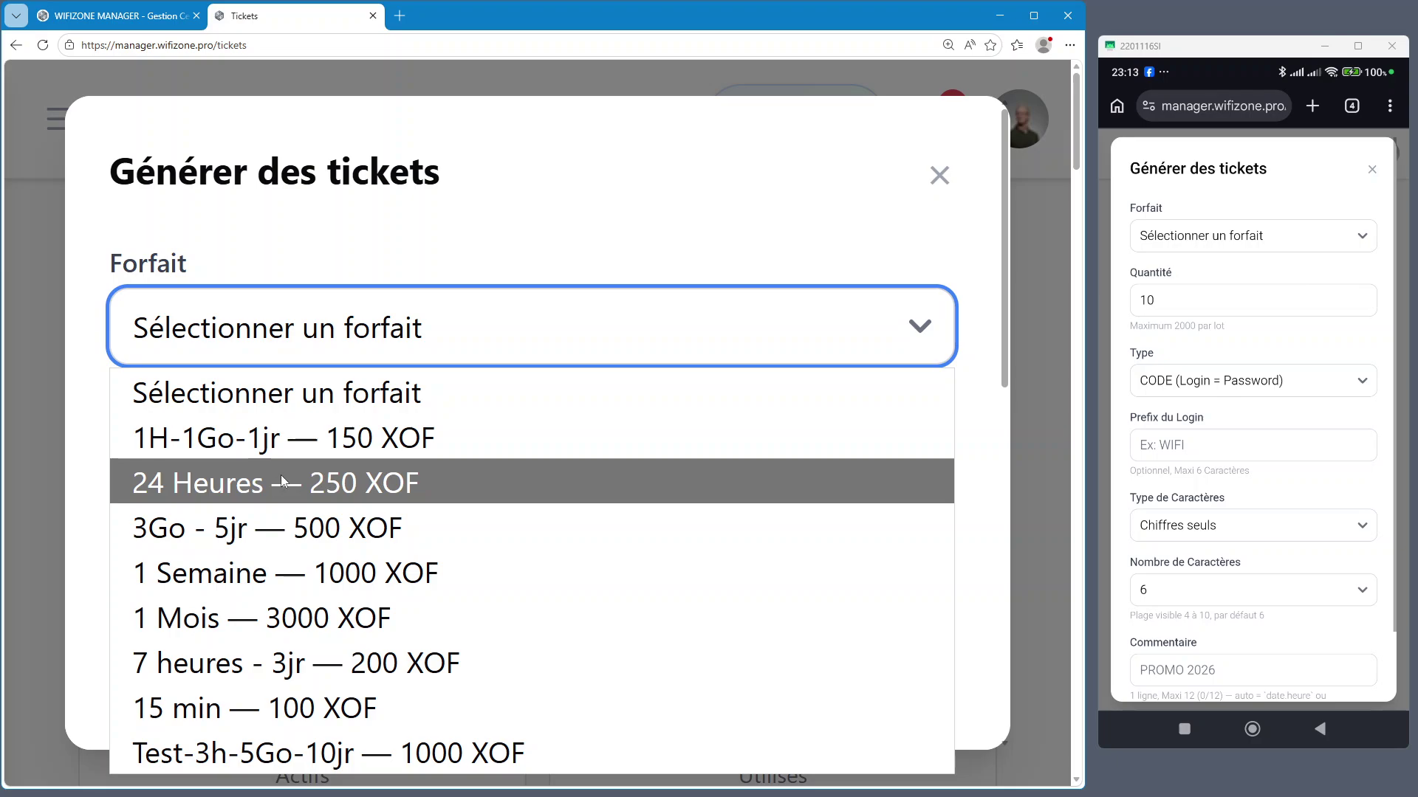
left_click(316, 486)
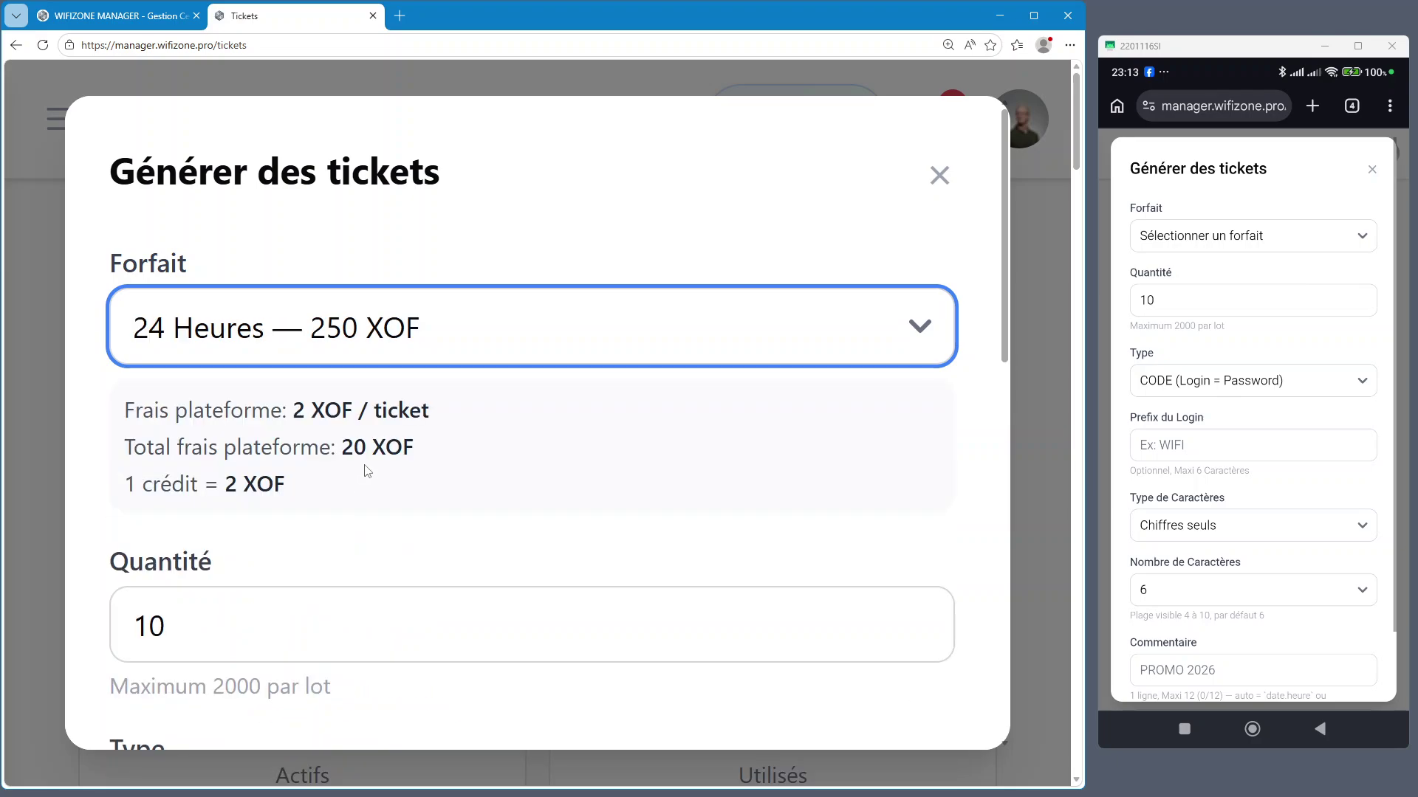
left_click_drag(129, 409, 449, 426)
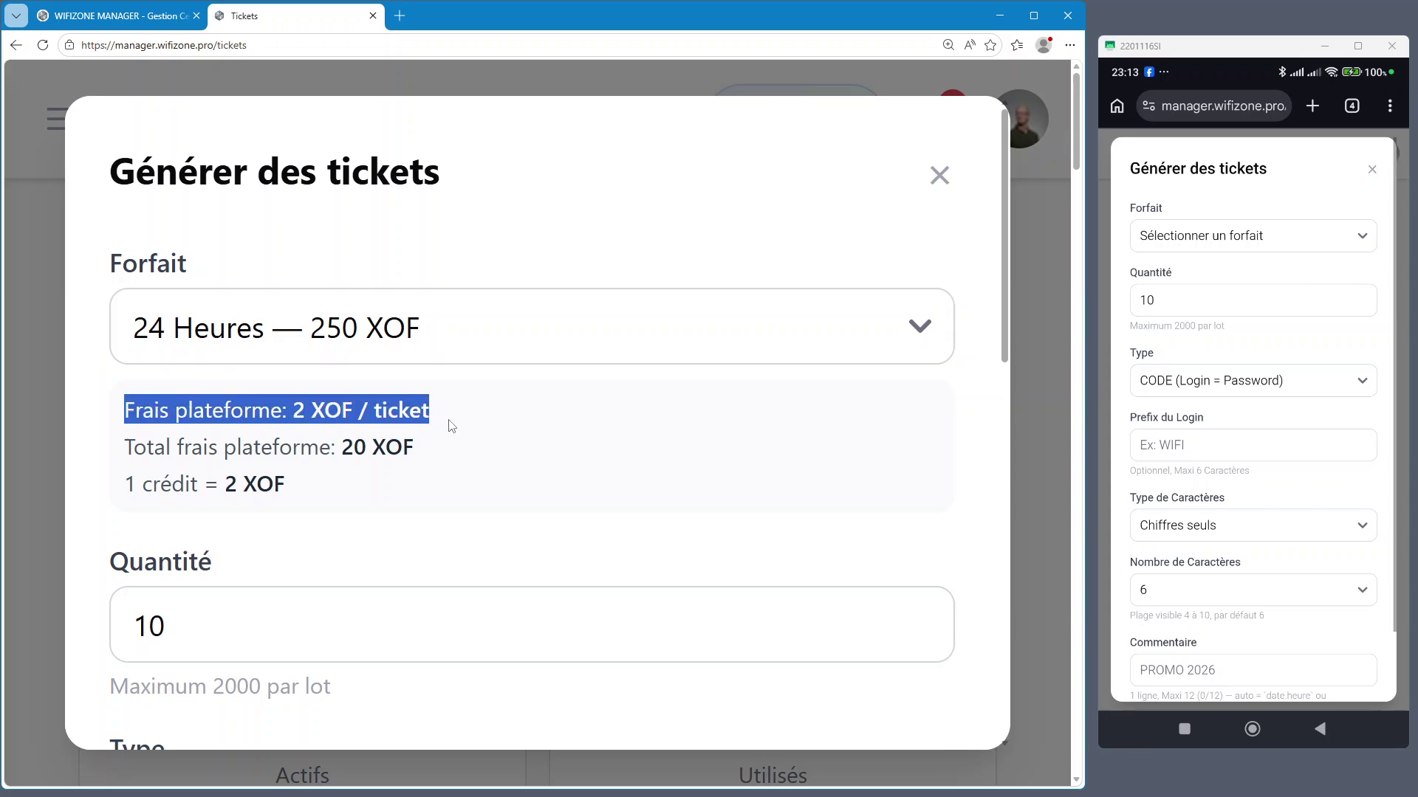
Change Quantité to 100 to compare the platform fee totals, then set it to 1
left_click(228, 631)
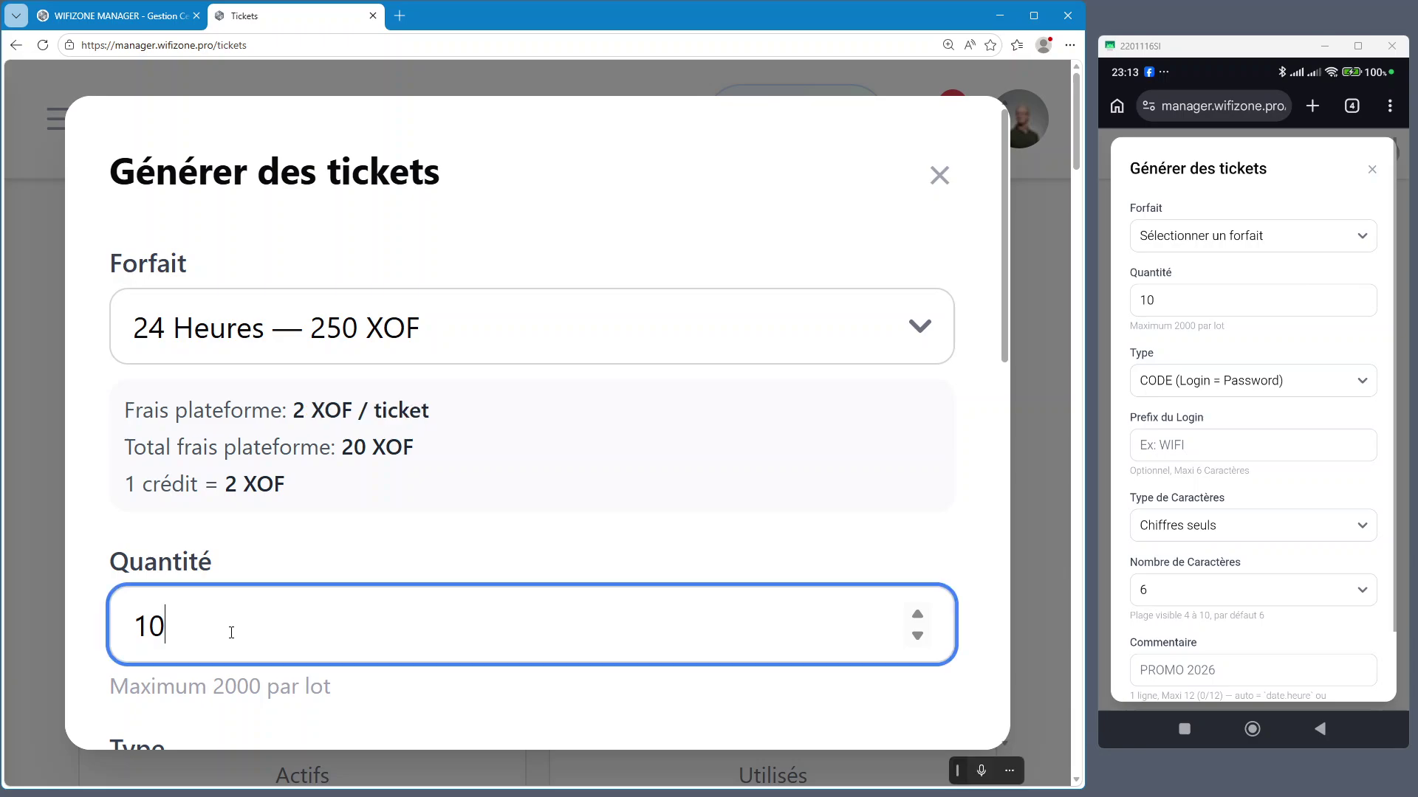
left_click_drag(201, 619, 130, 624)
left_click(199, 628)
left_click_drag(234, 624, 130, 622)
type("100")
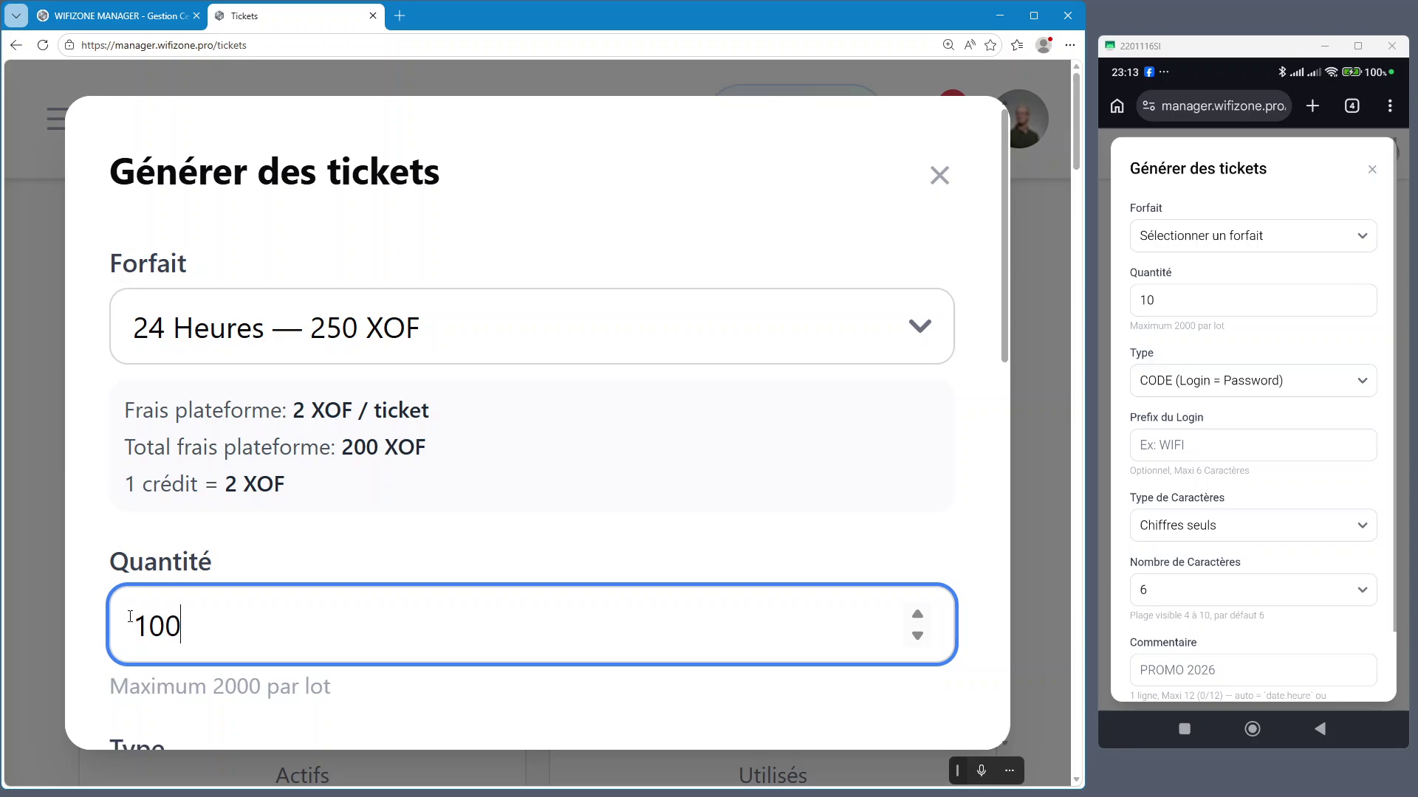
left_click_drag(124, 448, 391, 449)
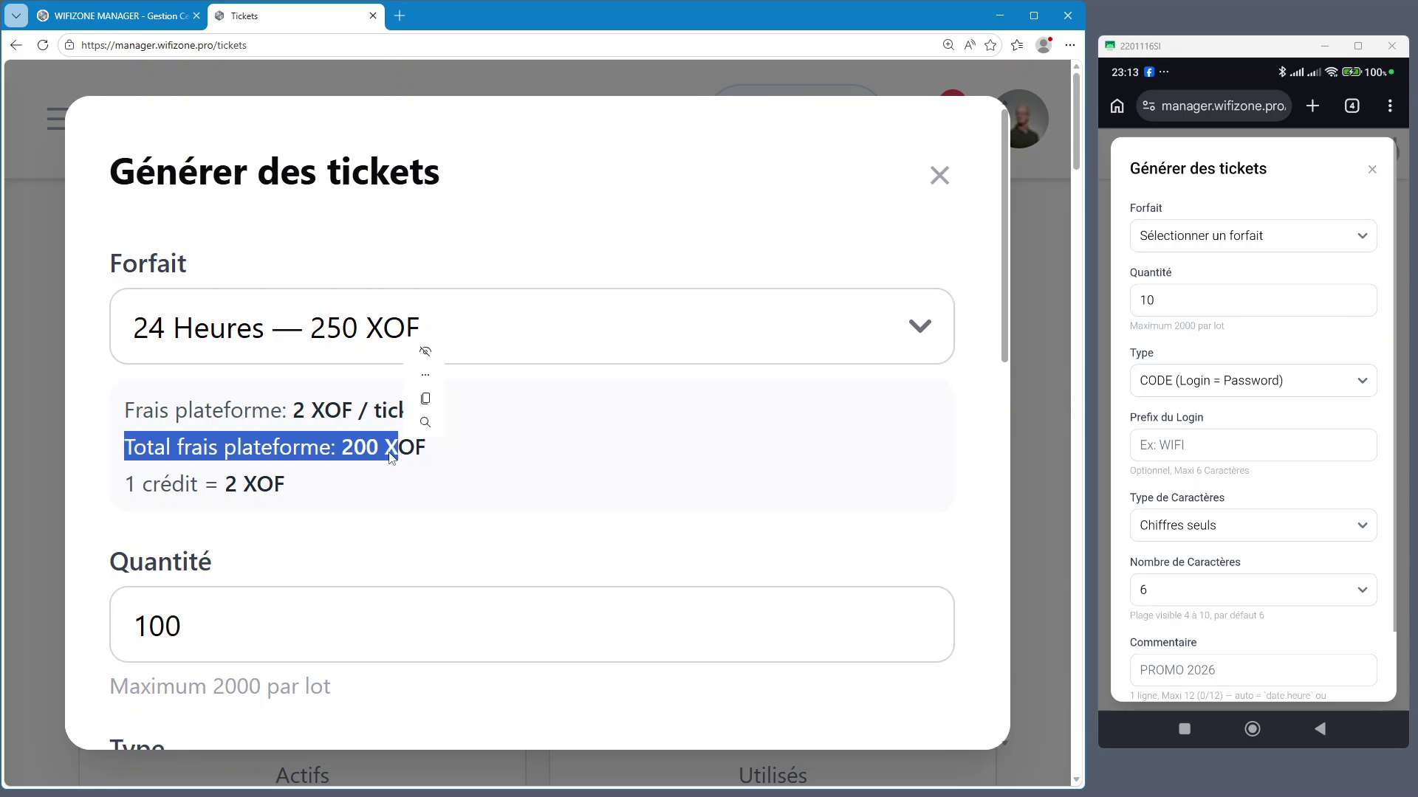
left_click(480, 473)
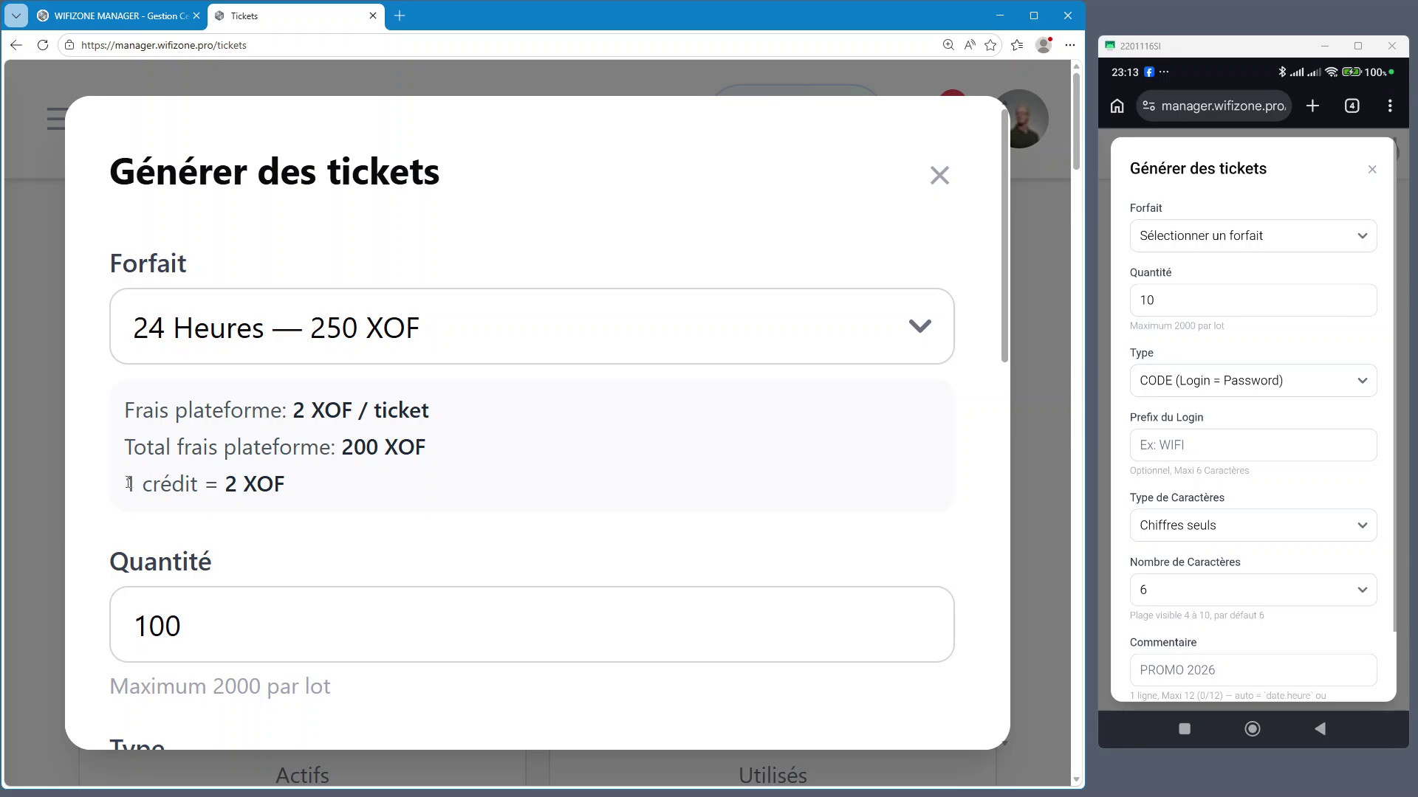
left_click_drag(128, 483, 303, 497)
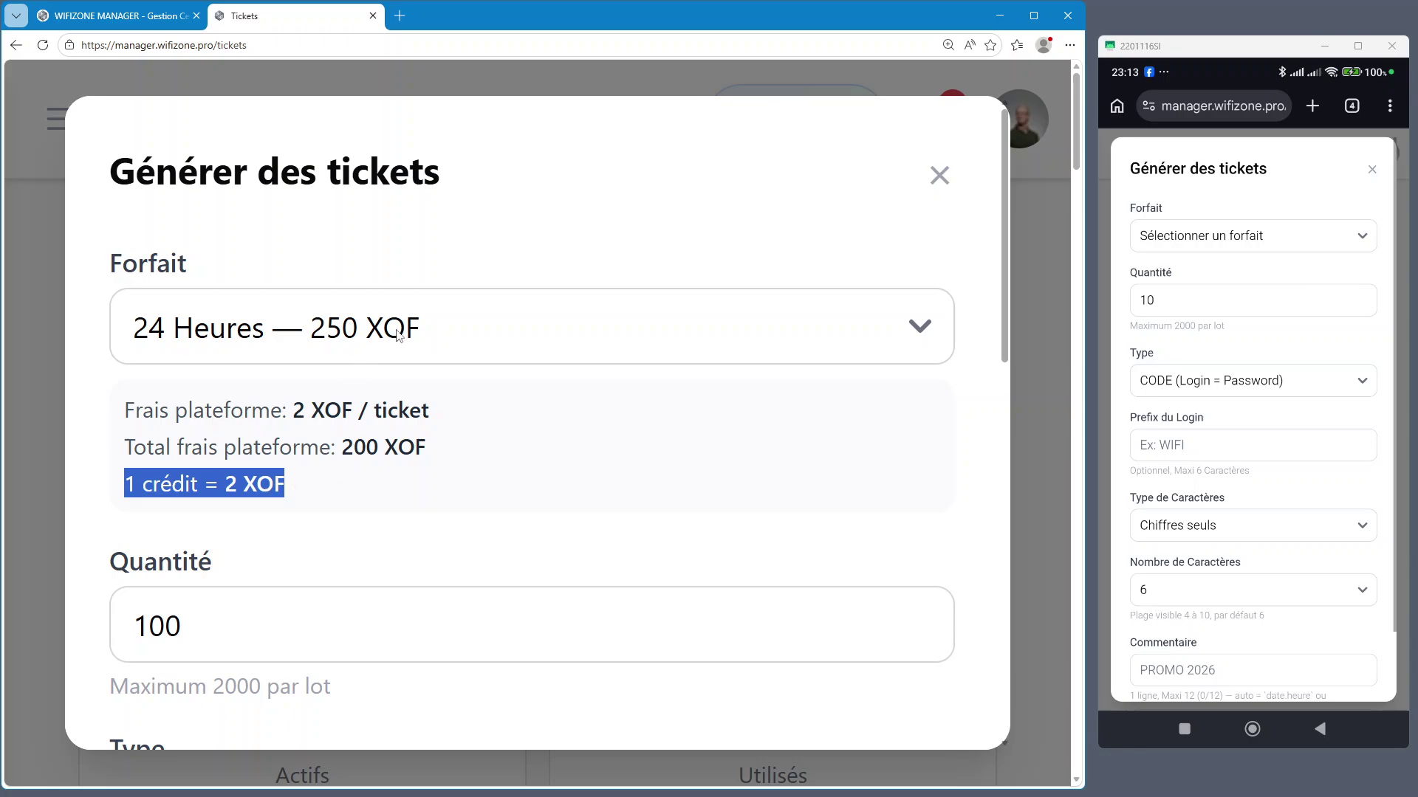
left_click(339, 415)
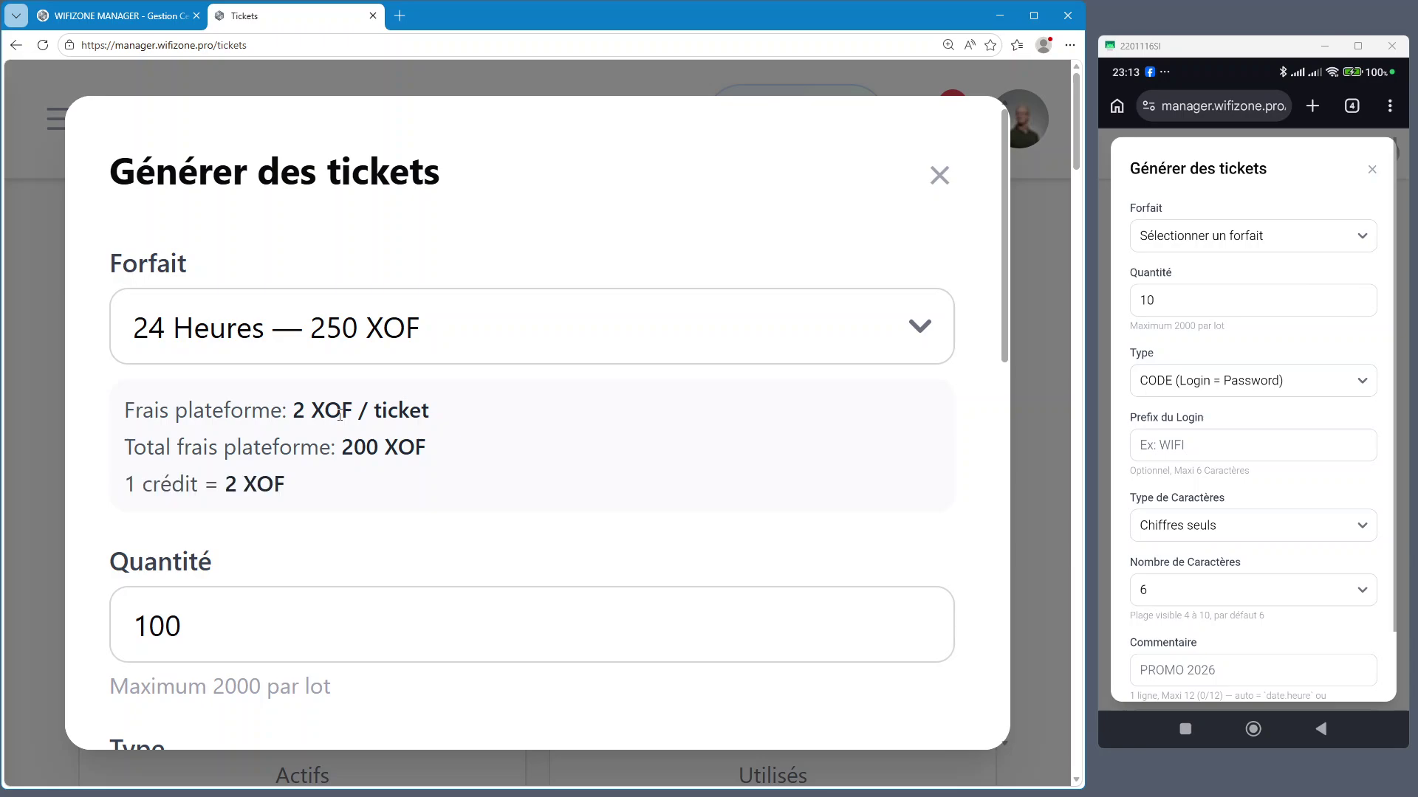
left_click_drag(237, 617, 101, 615)
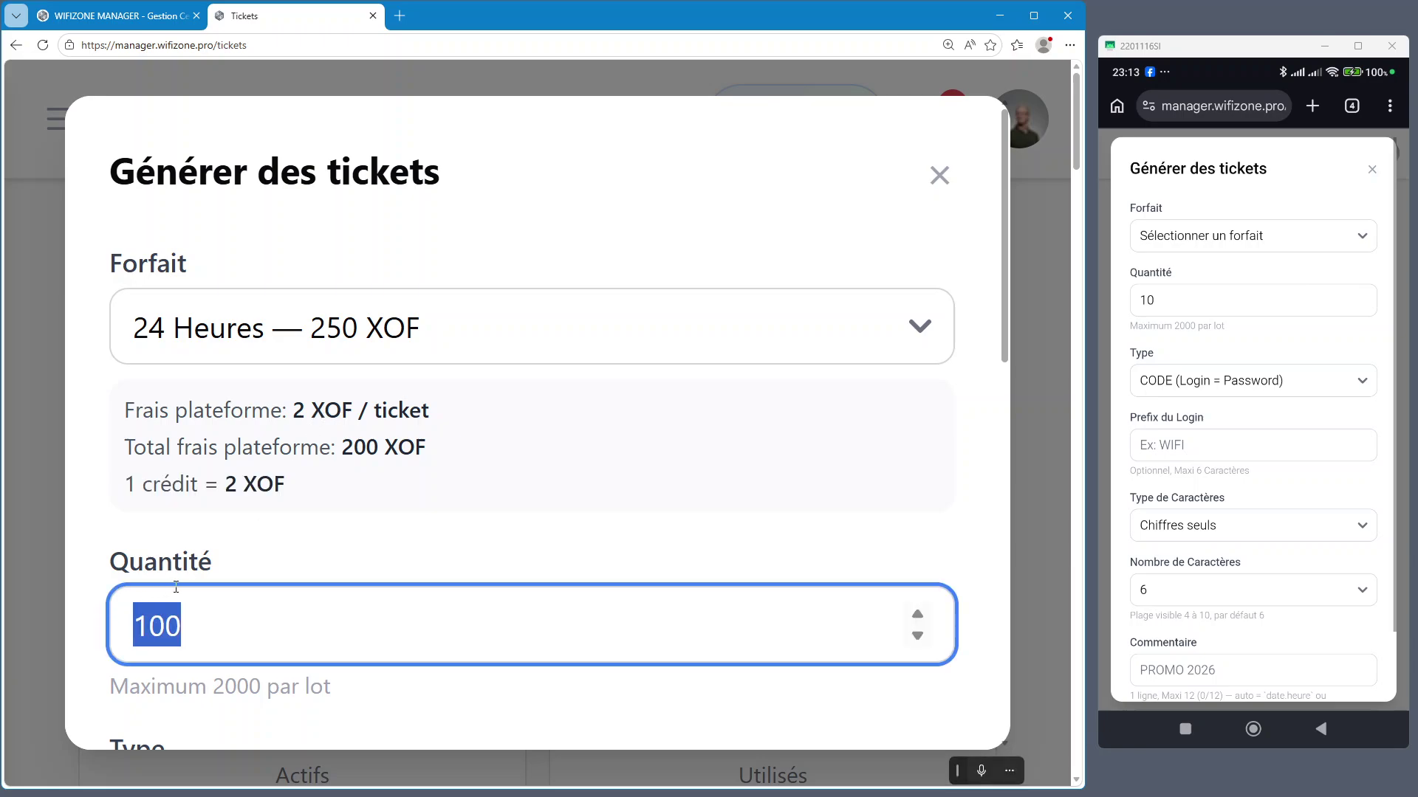
type("1")
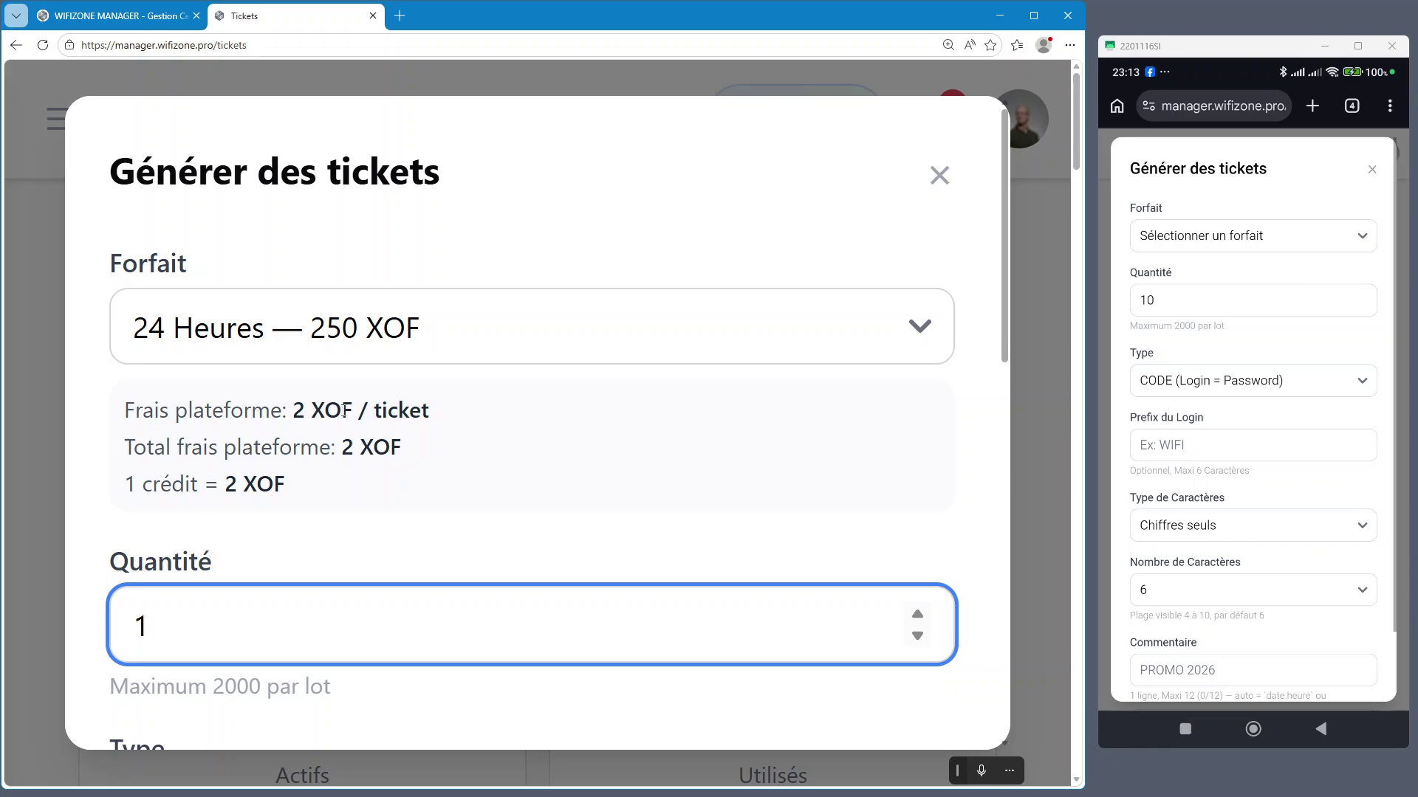
Compare the 1 Semaine — 1000 XOF (14 XOF fee) and 1 Mois — 3000 XOF (60 XOF fee) forfaits
left_click(430, 329)
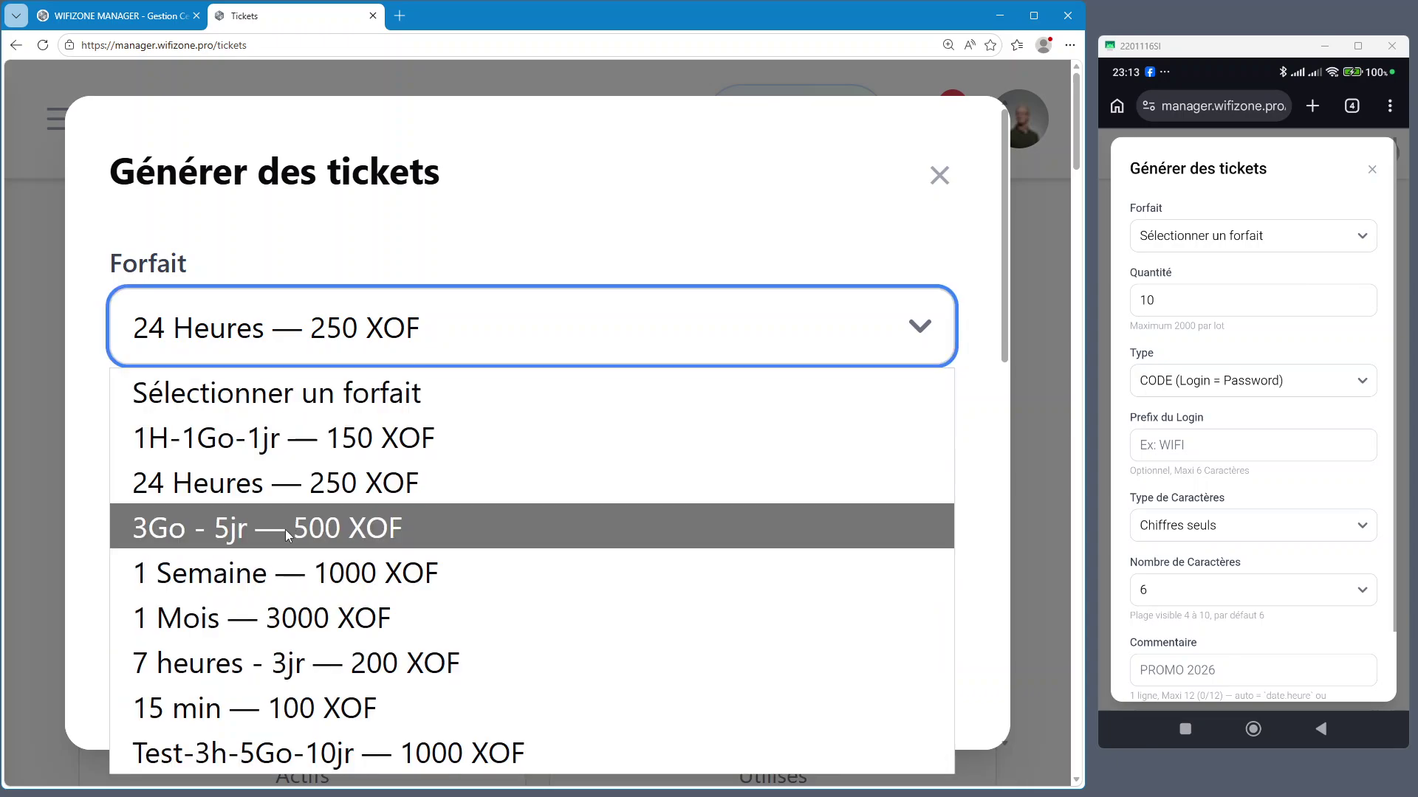
left_click(275, 587)
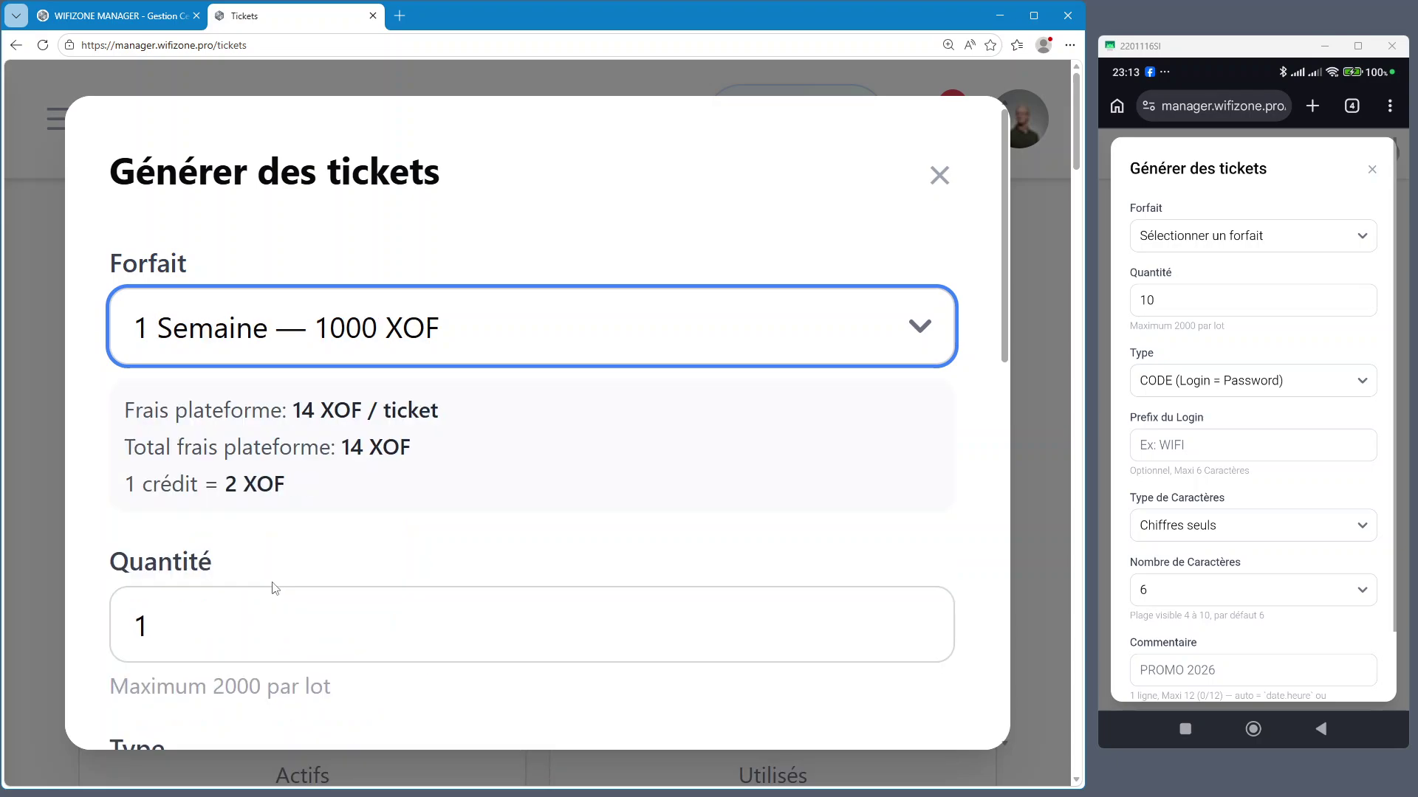
double_click(303, 411)
left_click(374, 345)
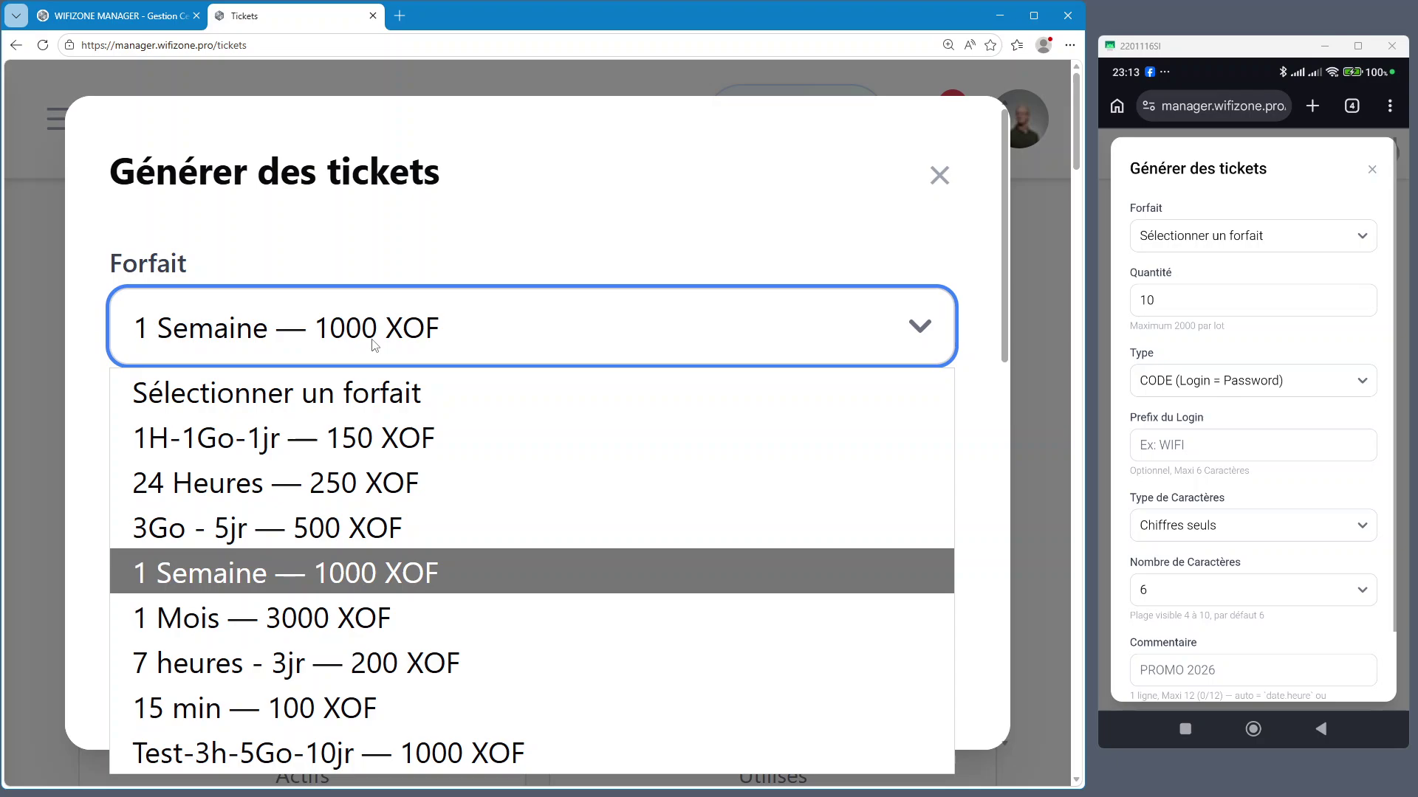
left_click(405, 623)
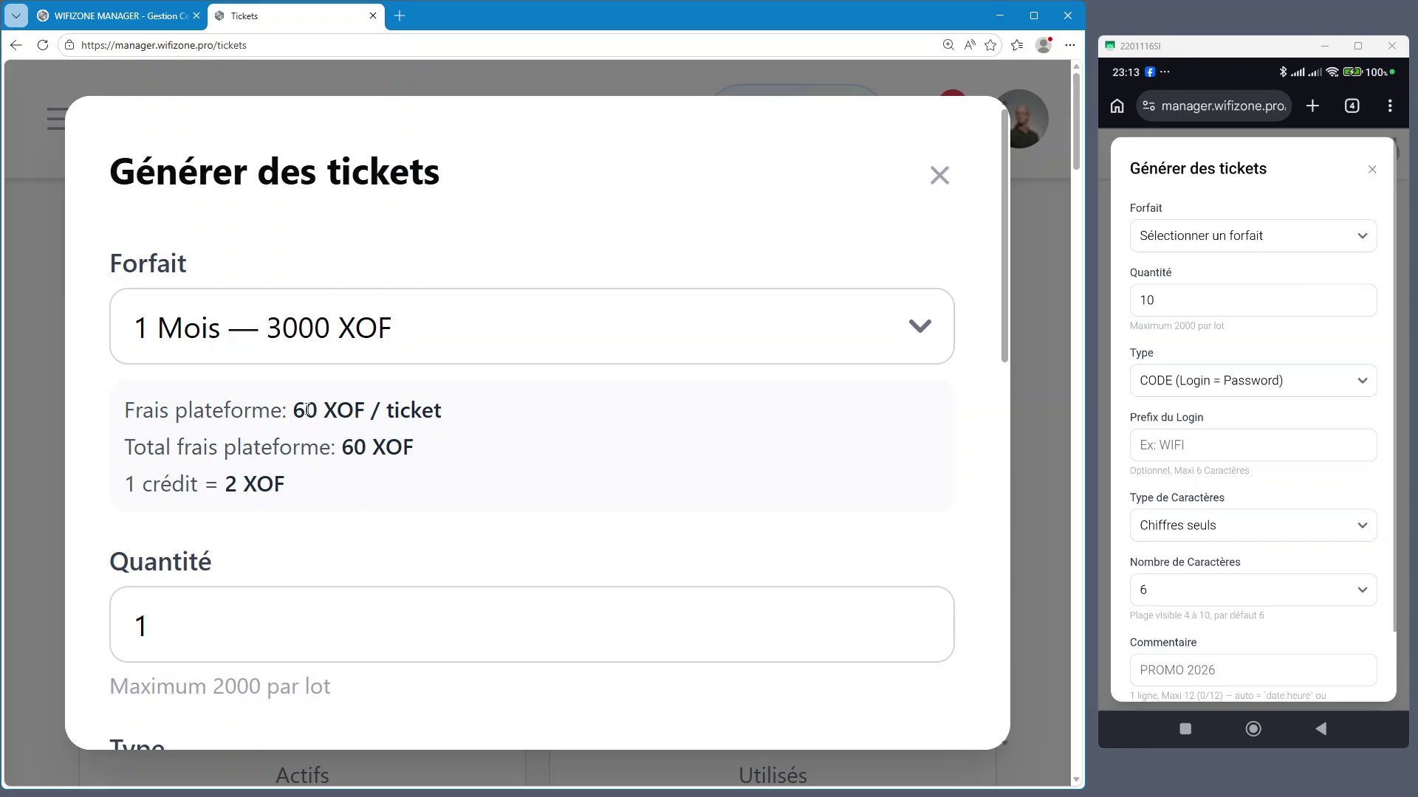
left_click_drag(293, 411, 327, 411)
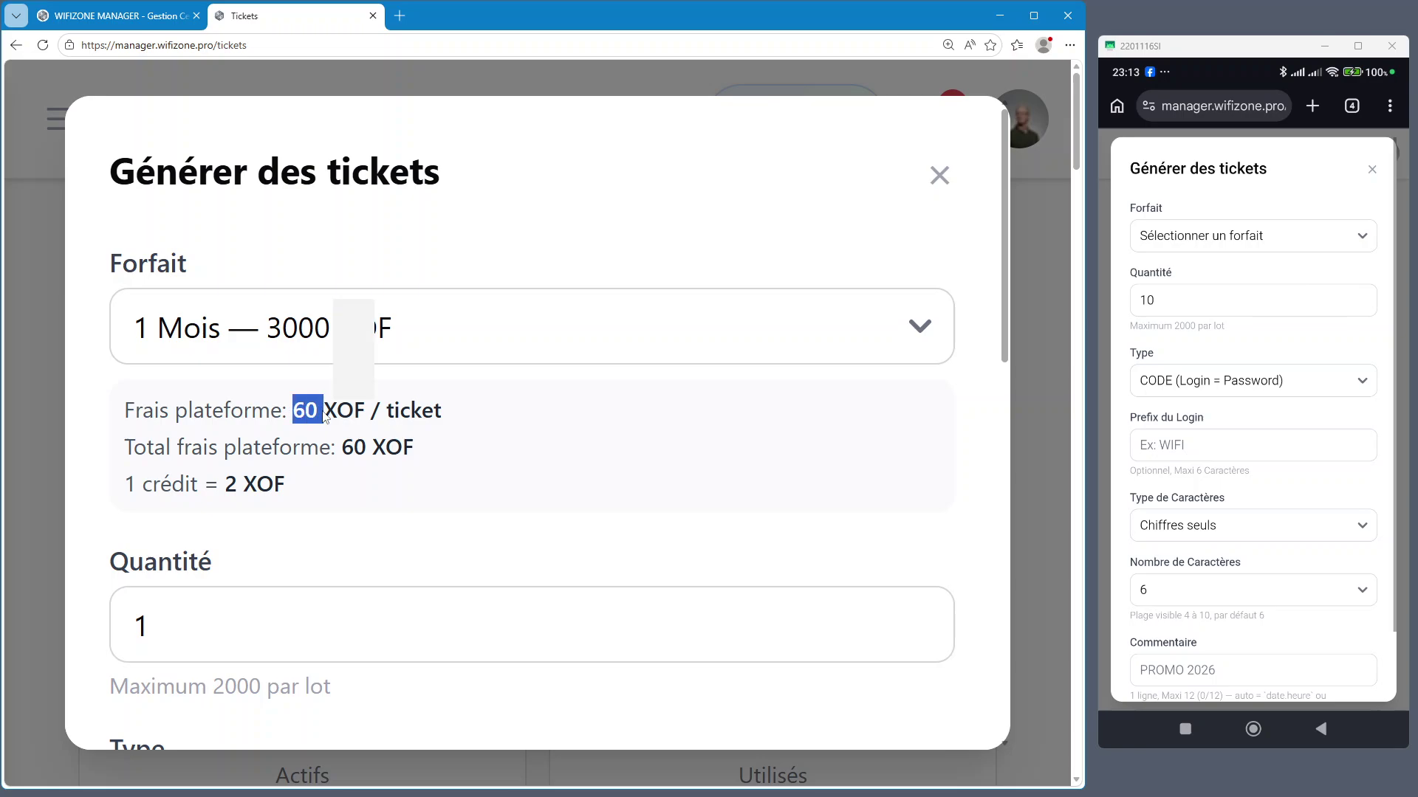
left_click(578, 441)
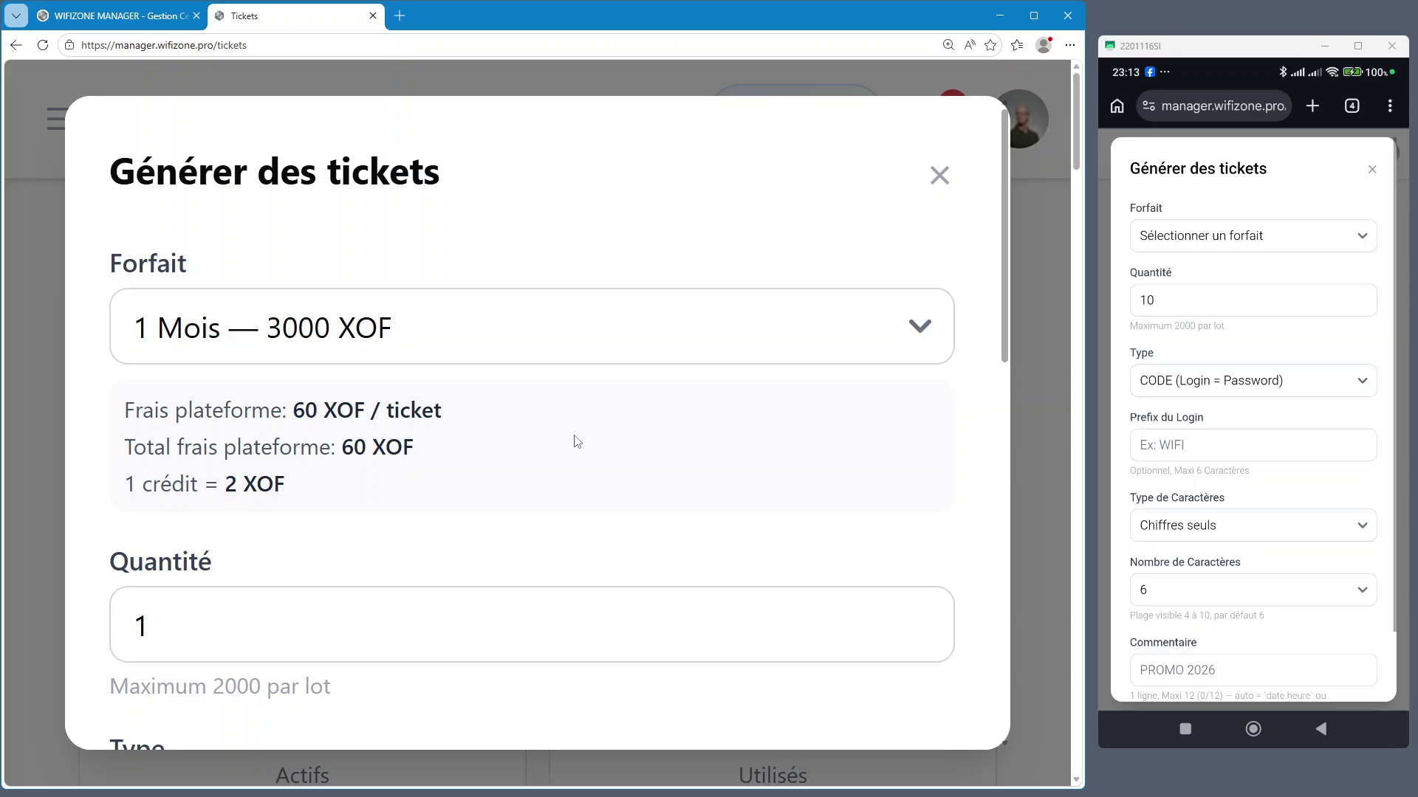
Try the 1H-1Go-1jr — 150 XOF and 3Go - 5jr — 500 XOF plans (10 XOF fee)
left_click(564, 355)
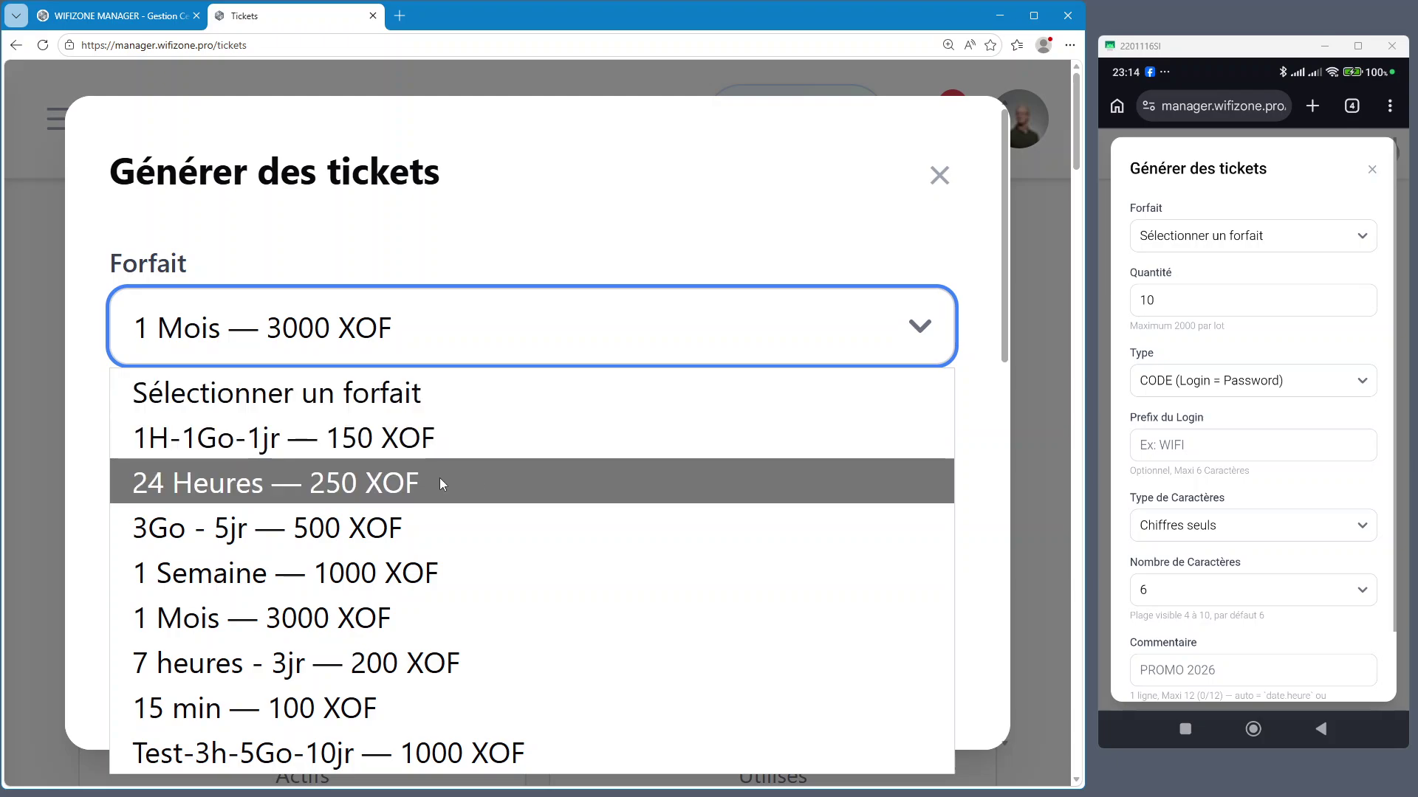
left_click(285, 445)
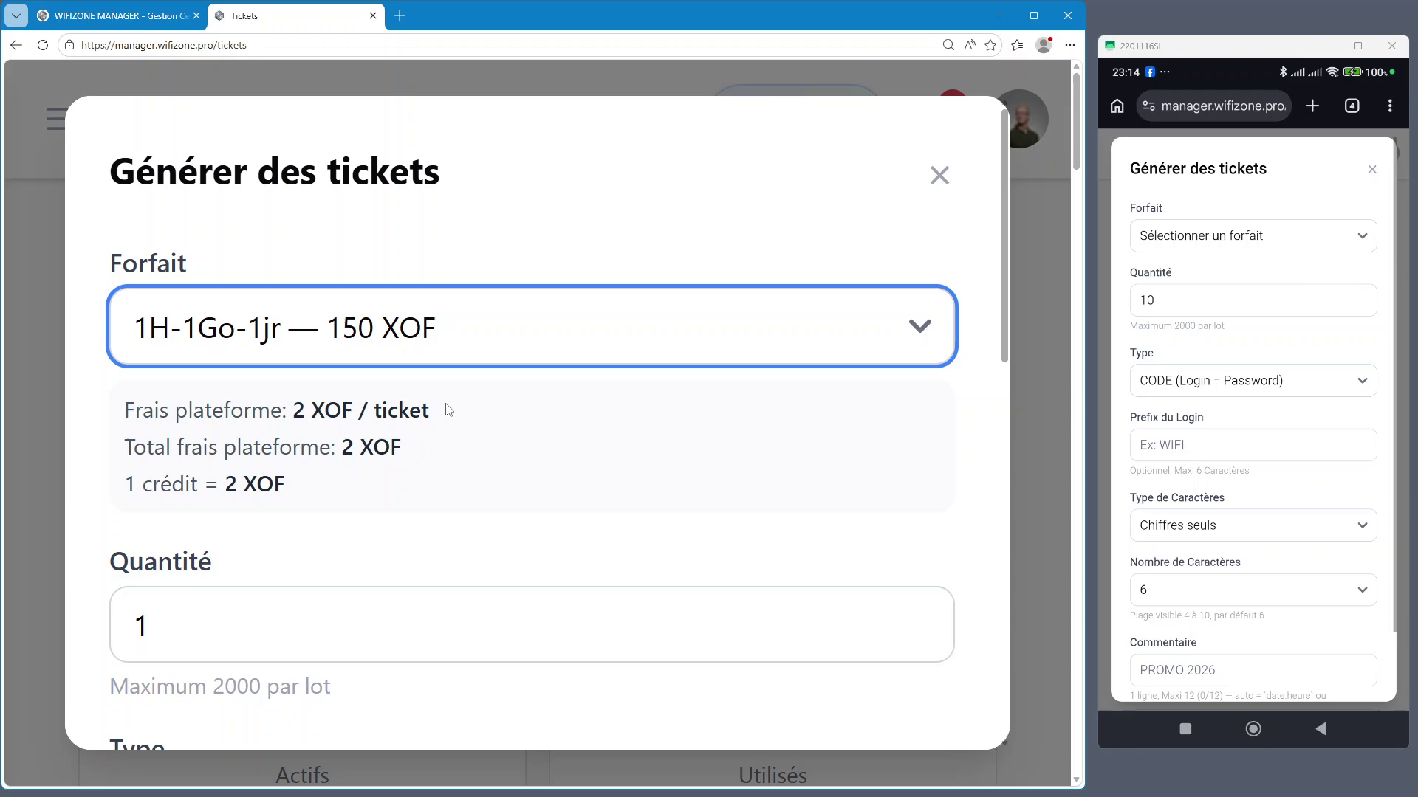
left_click(458, 345)
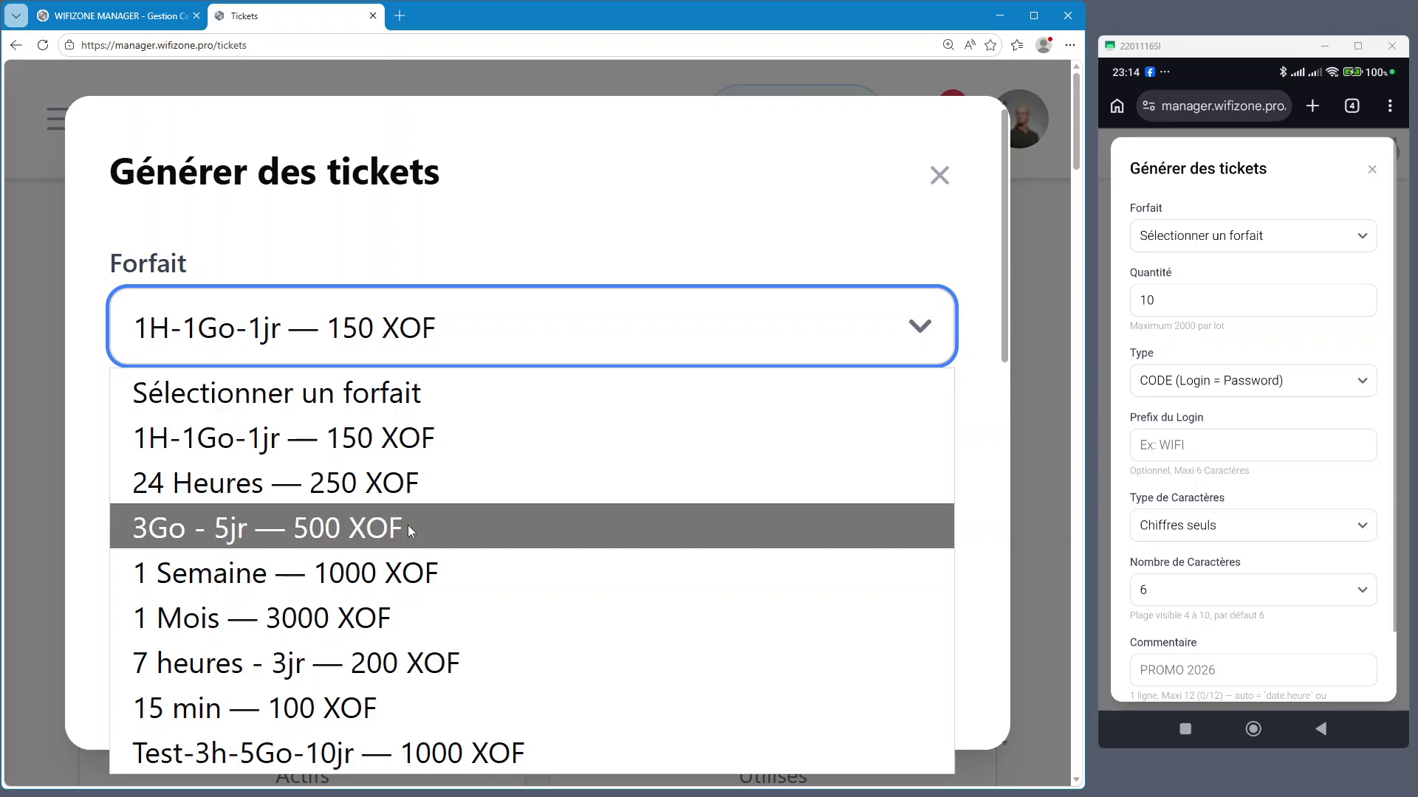
left_click(233, 544)
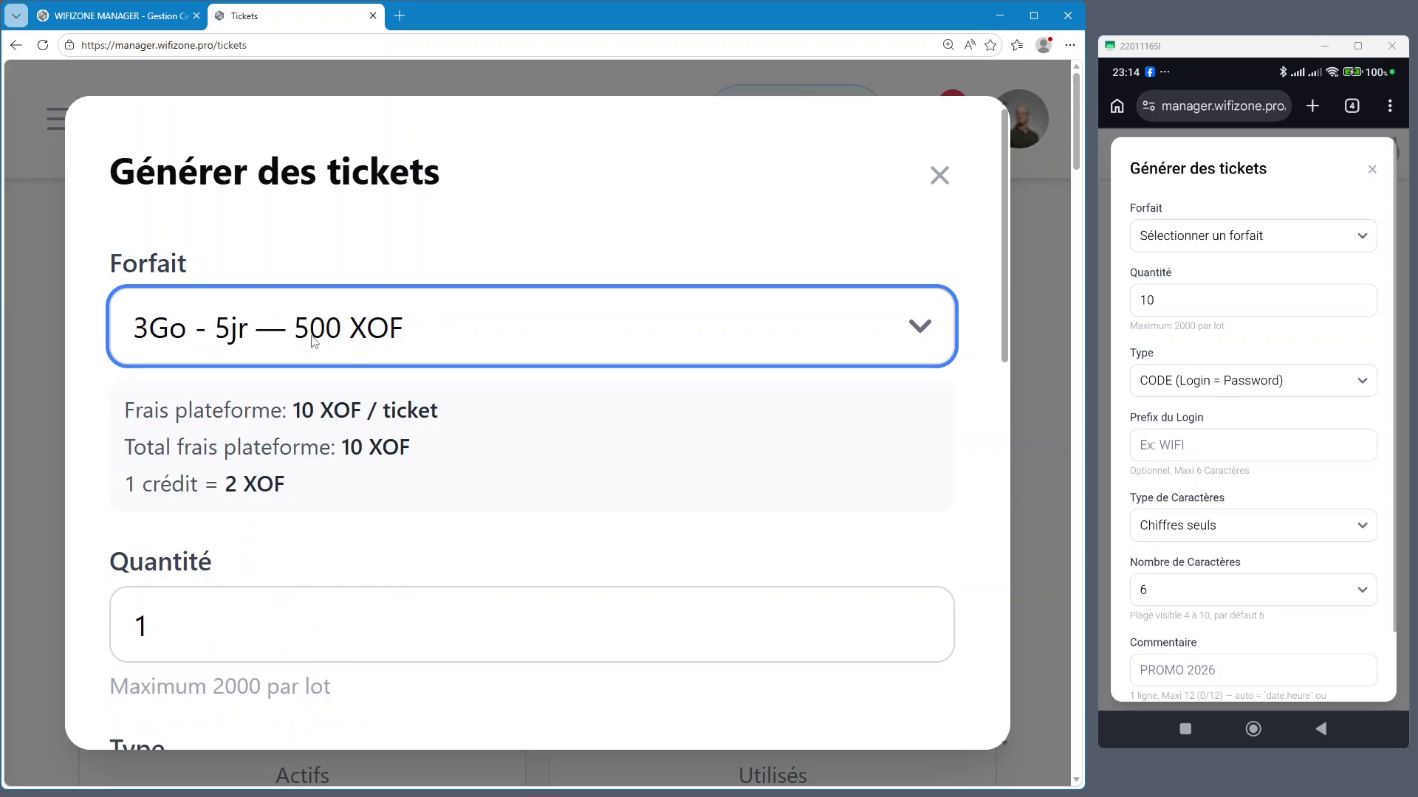
double_click(301, 411)
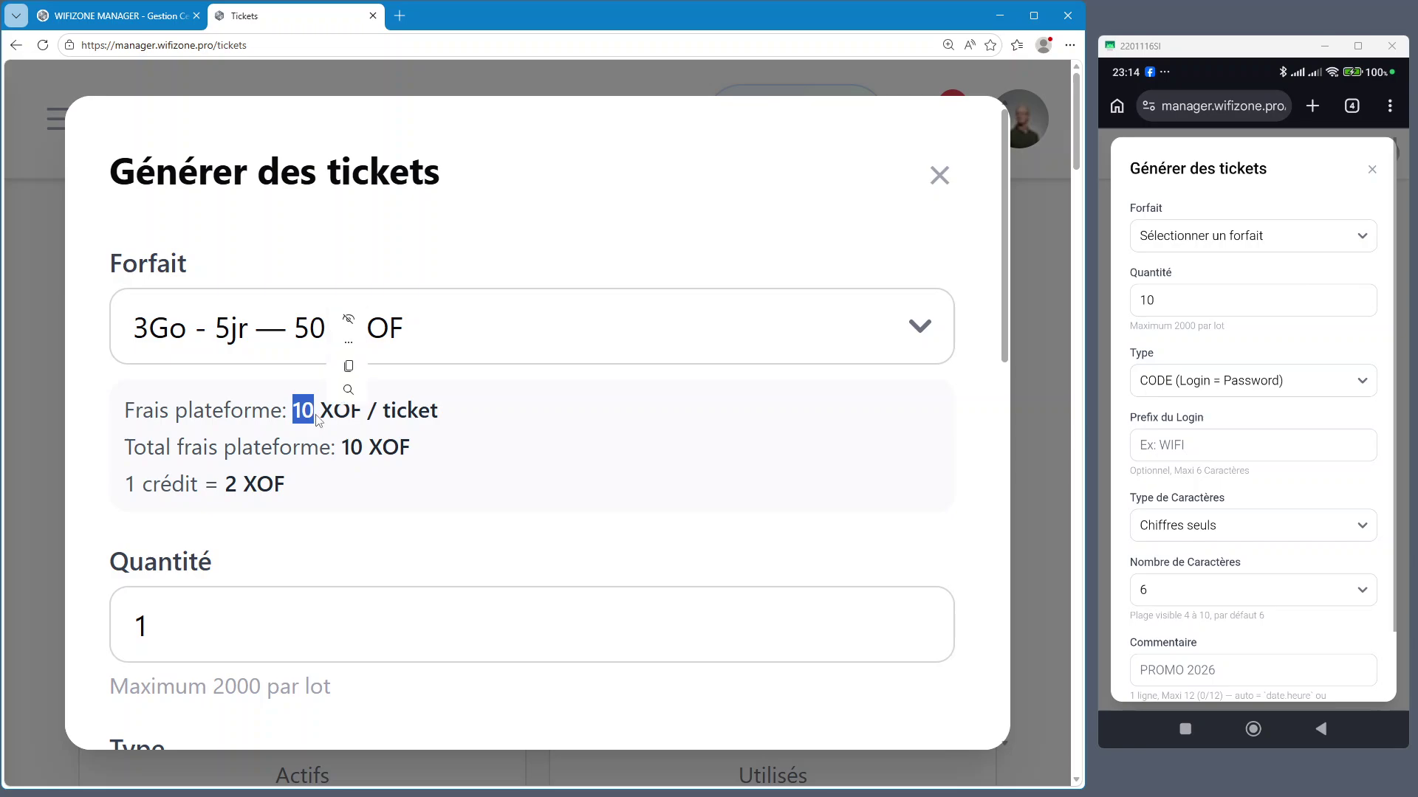
left_click(313, 428)
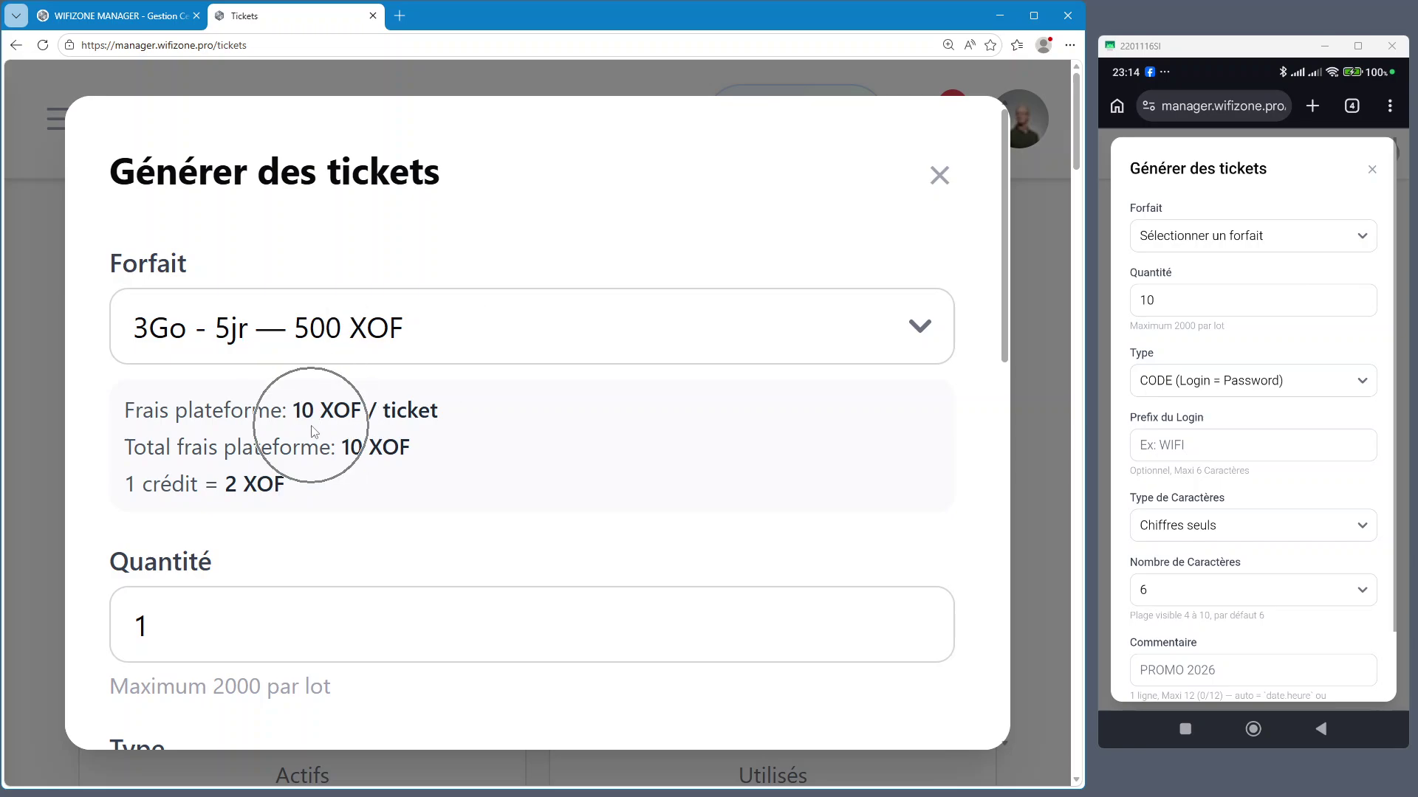
Try 1 Mois — 3000 XOF, then settle on the 1 Semaine — 1000 XOF plan
left_click(369, 351)
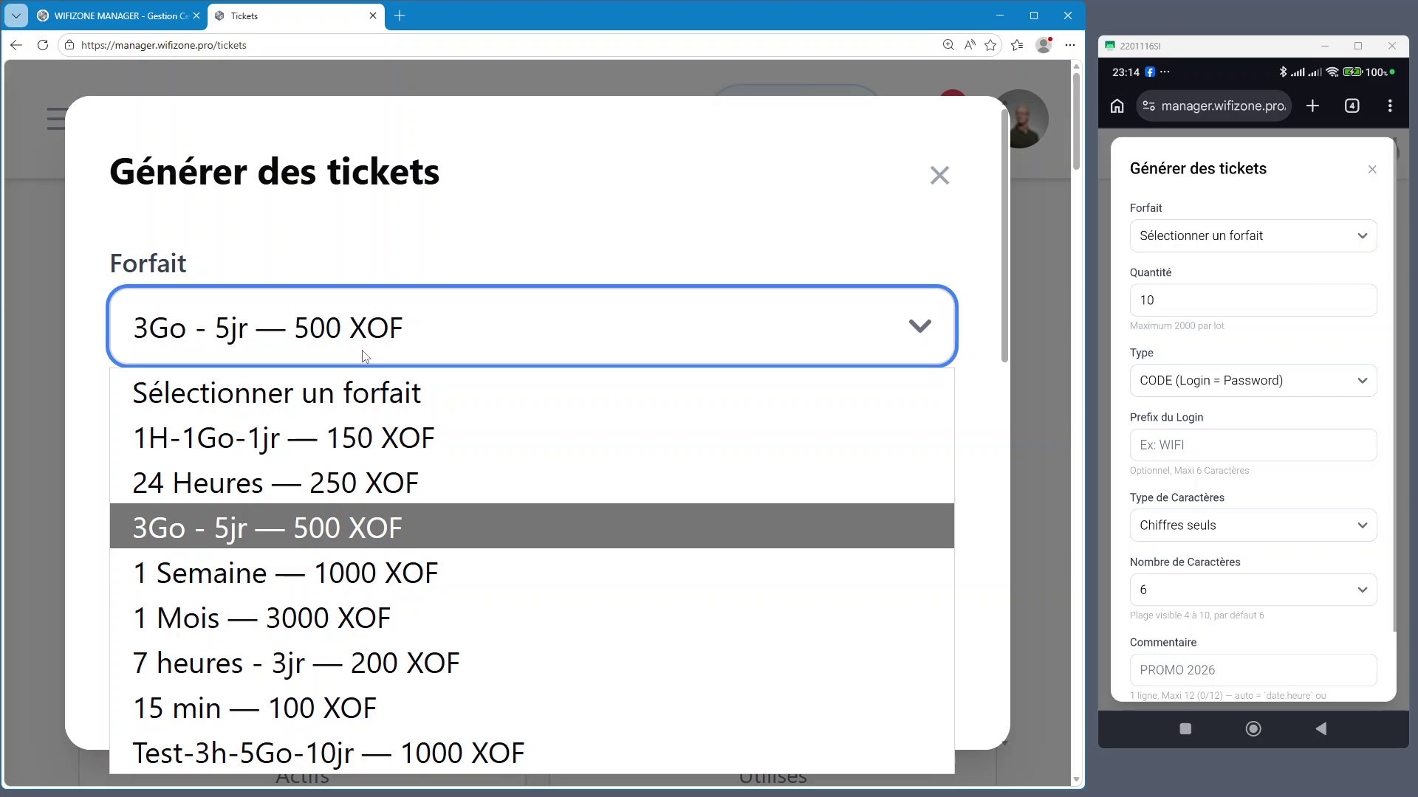
left_click(258, 618)
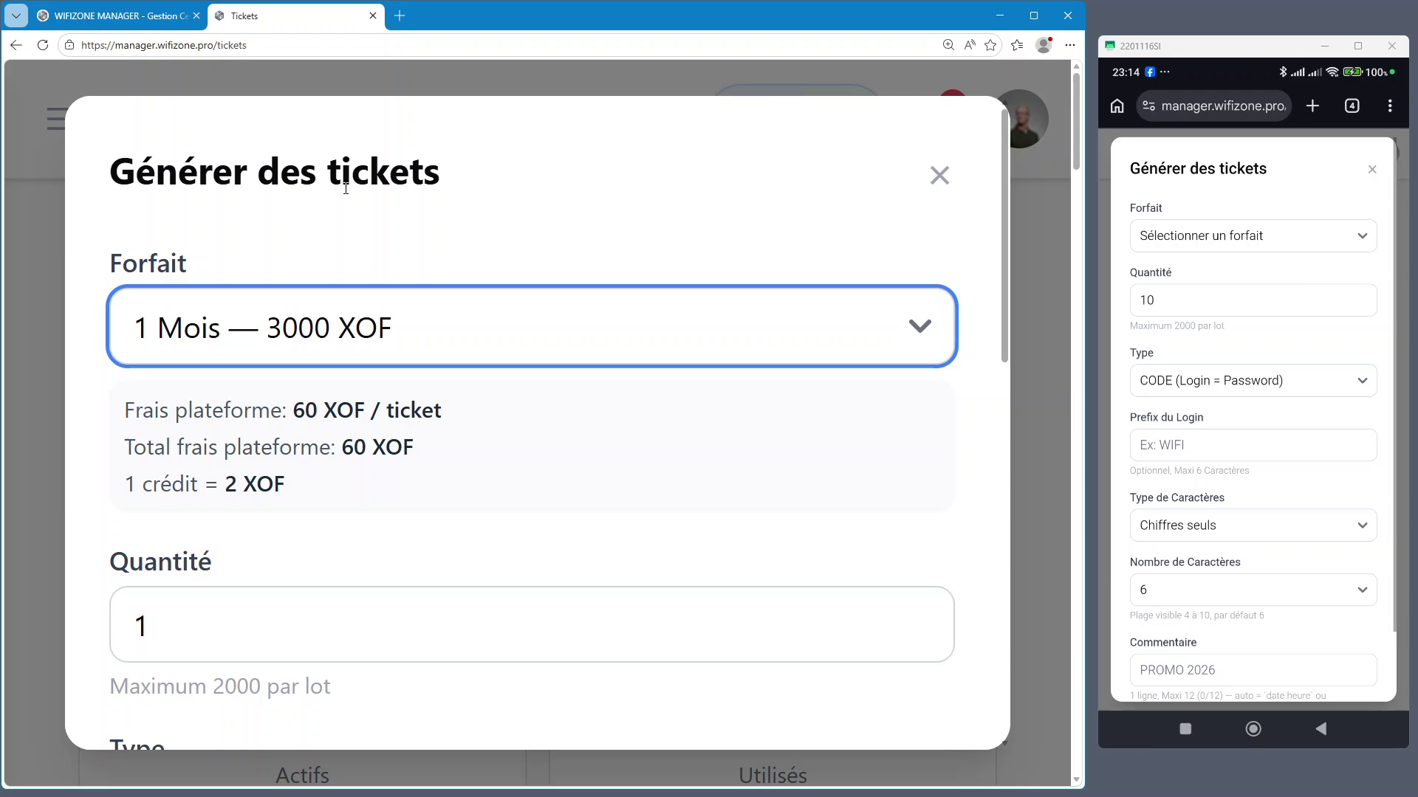
left_click(396, 352)
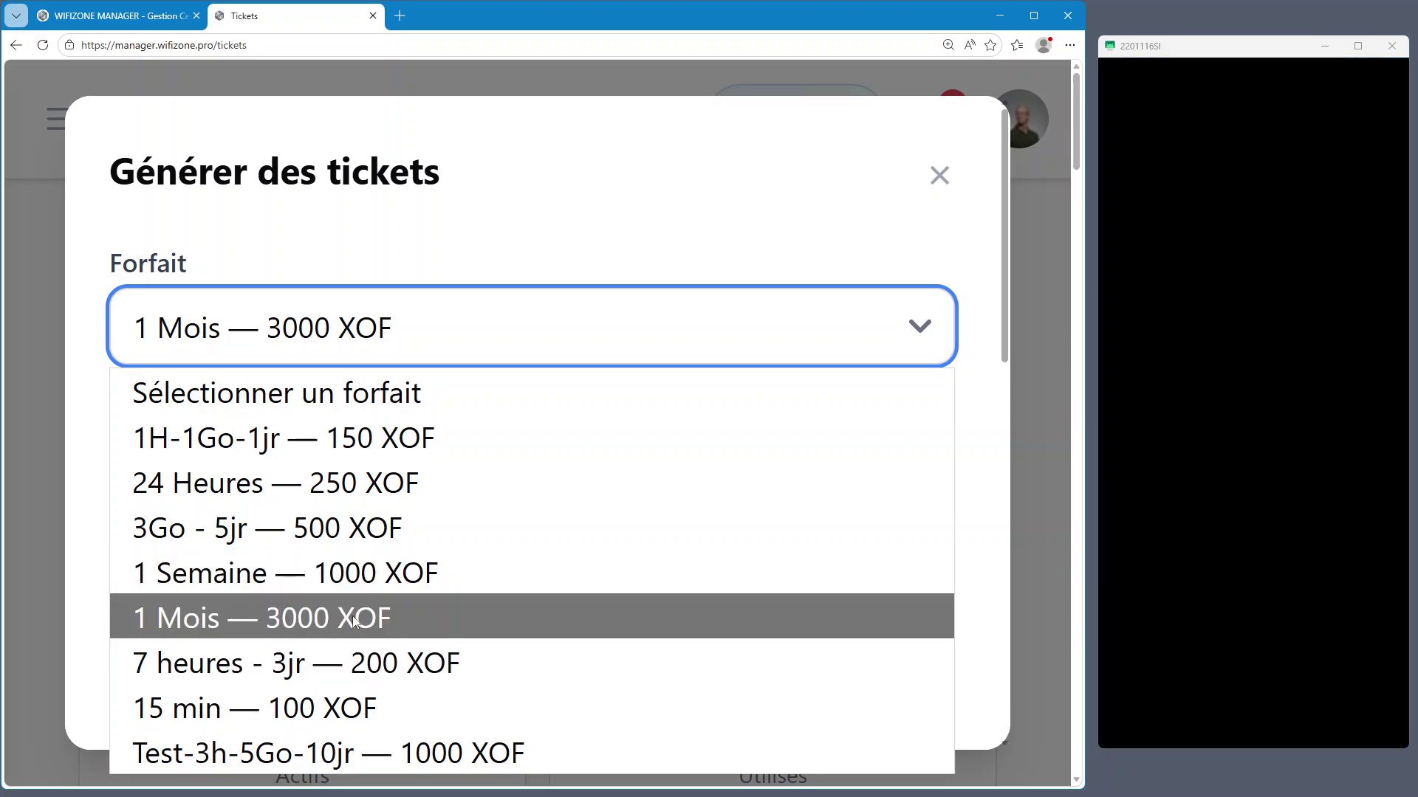
left_click(378, 574)
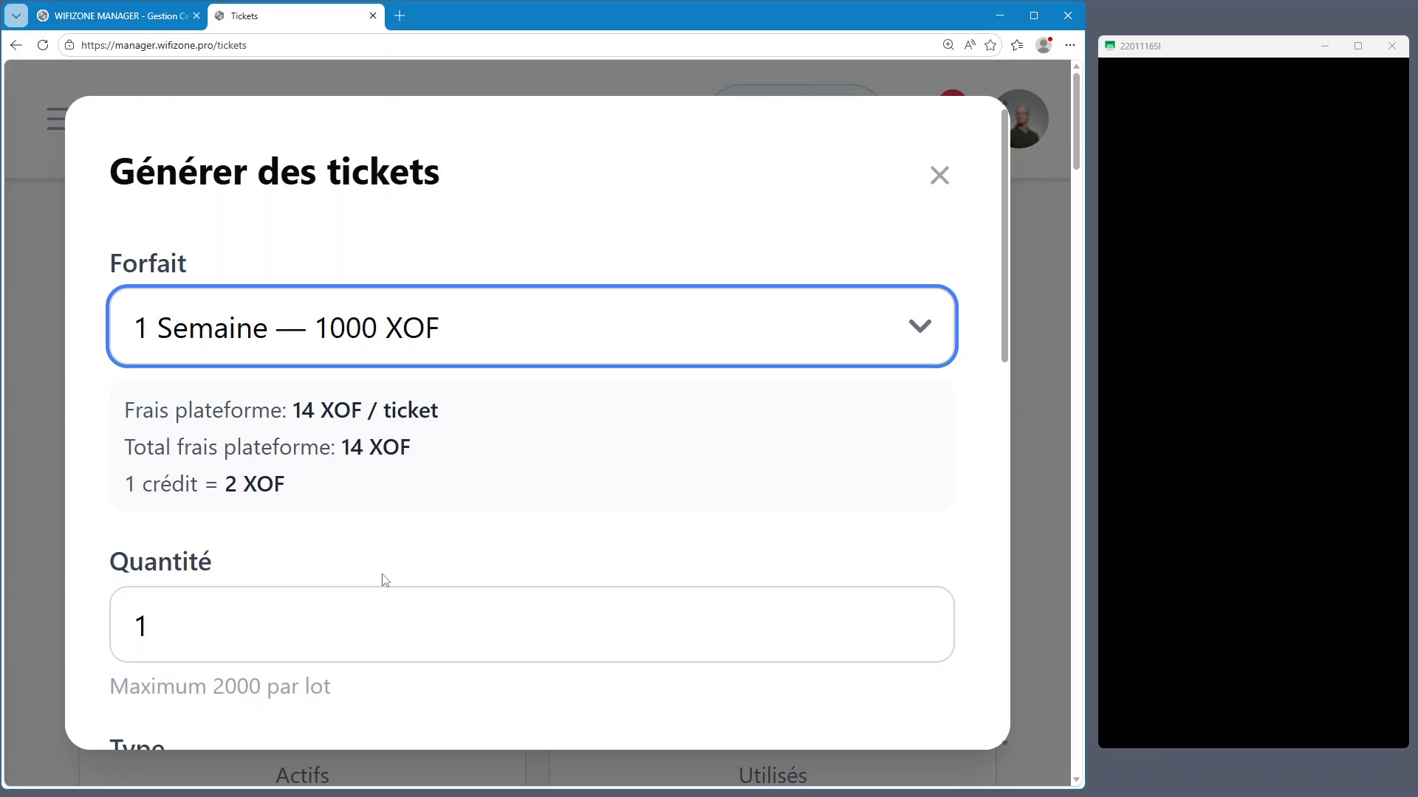
Set the desktop form's Quantité to 40
left_click(401, 583)
left_click(140, 639)
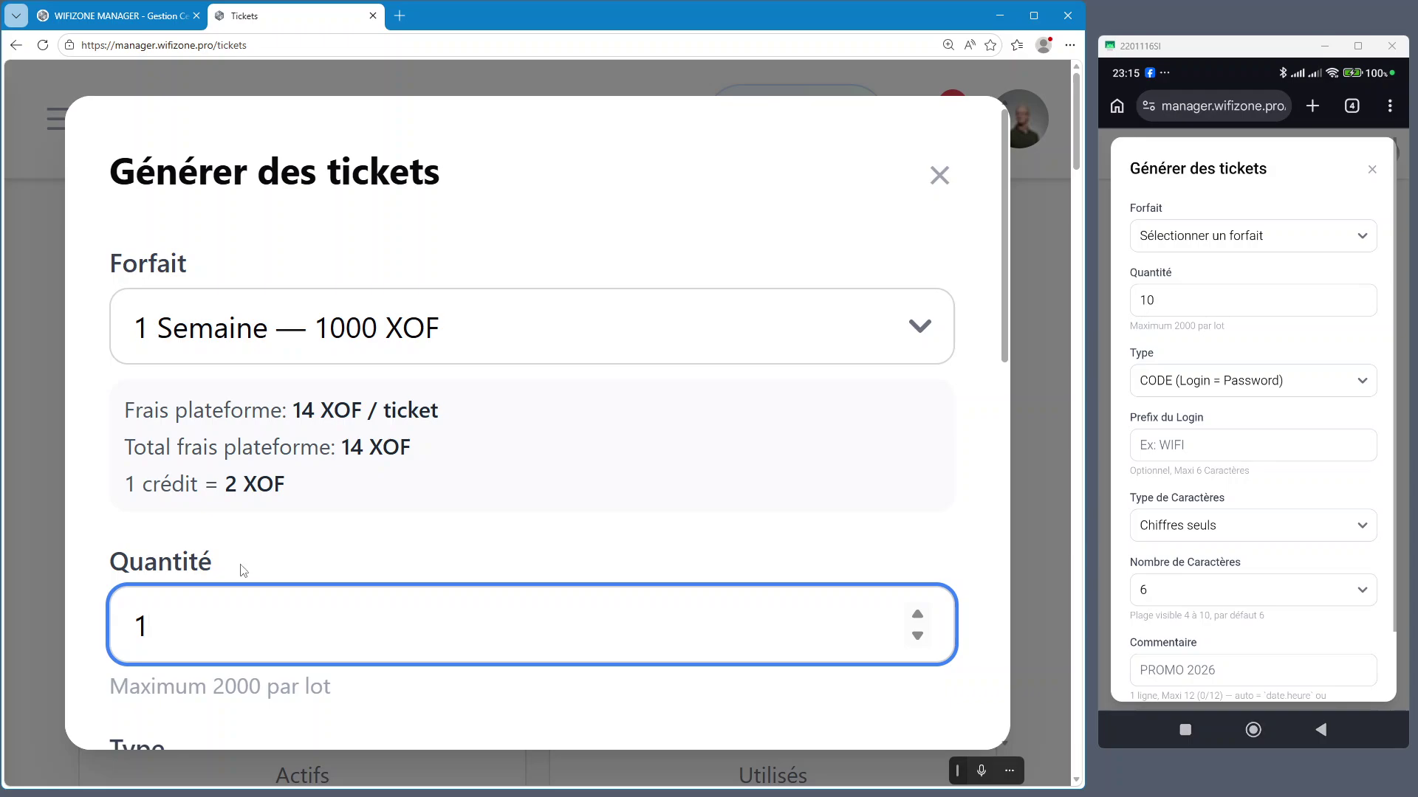
type("40")
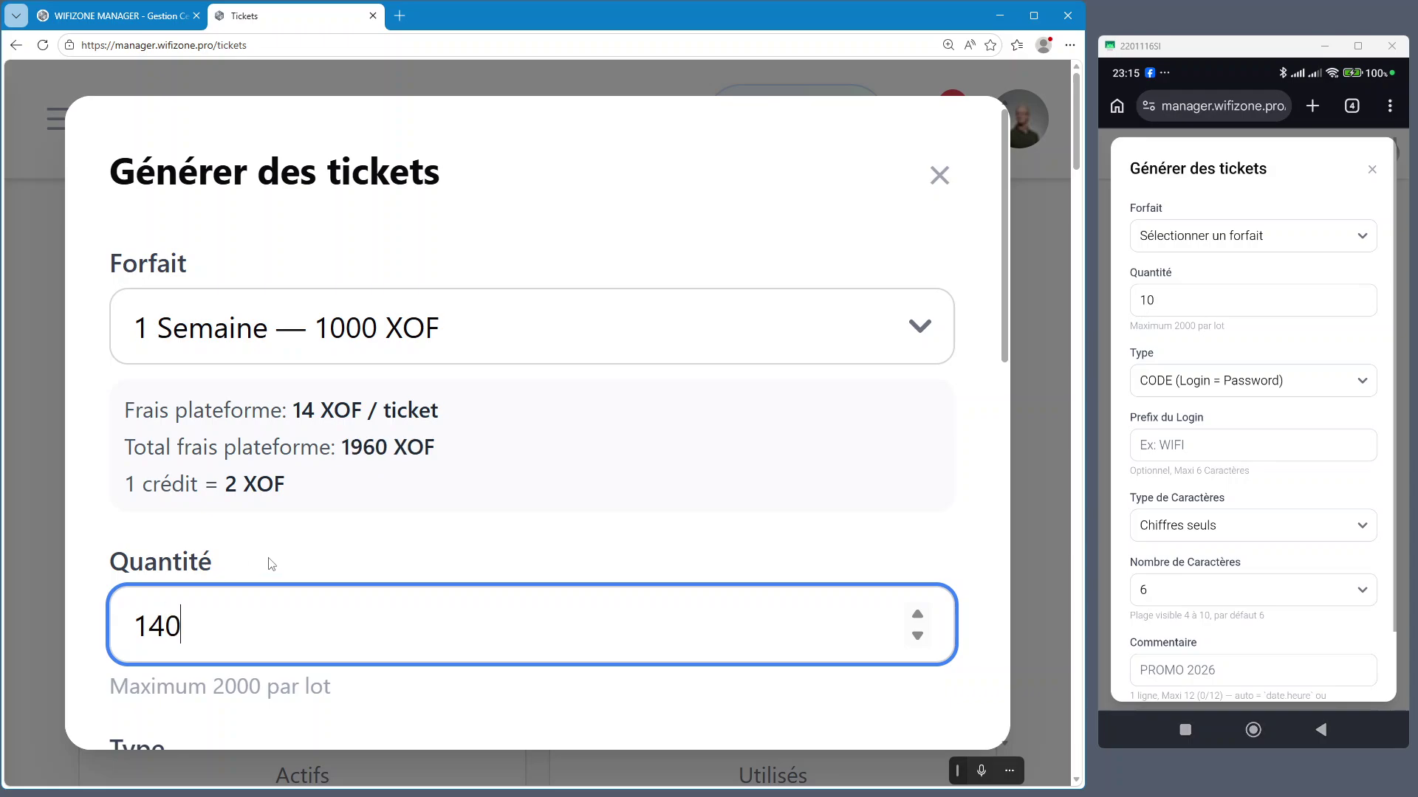
key("BackSpace")
key("BackSpace")
type("40")
key("Delete")
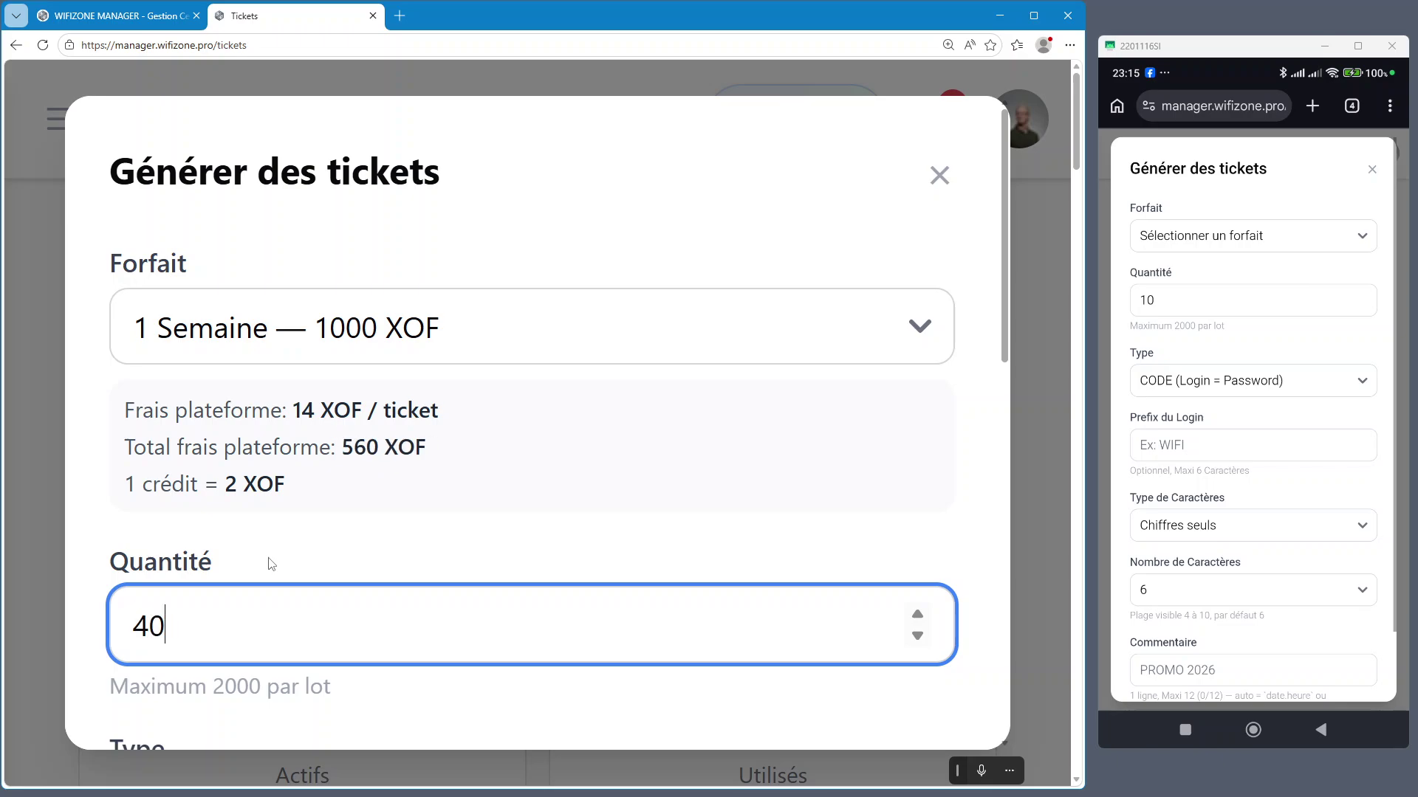
left_click(569, 535)
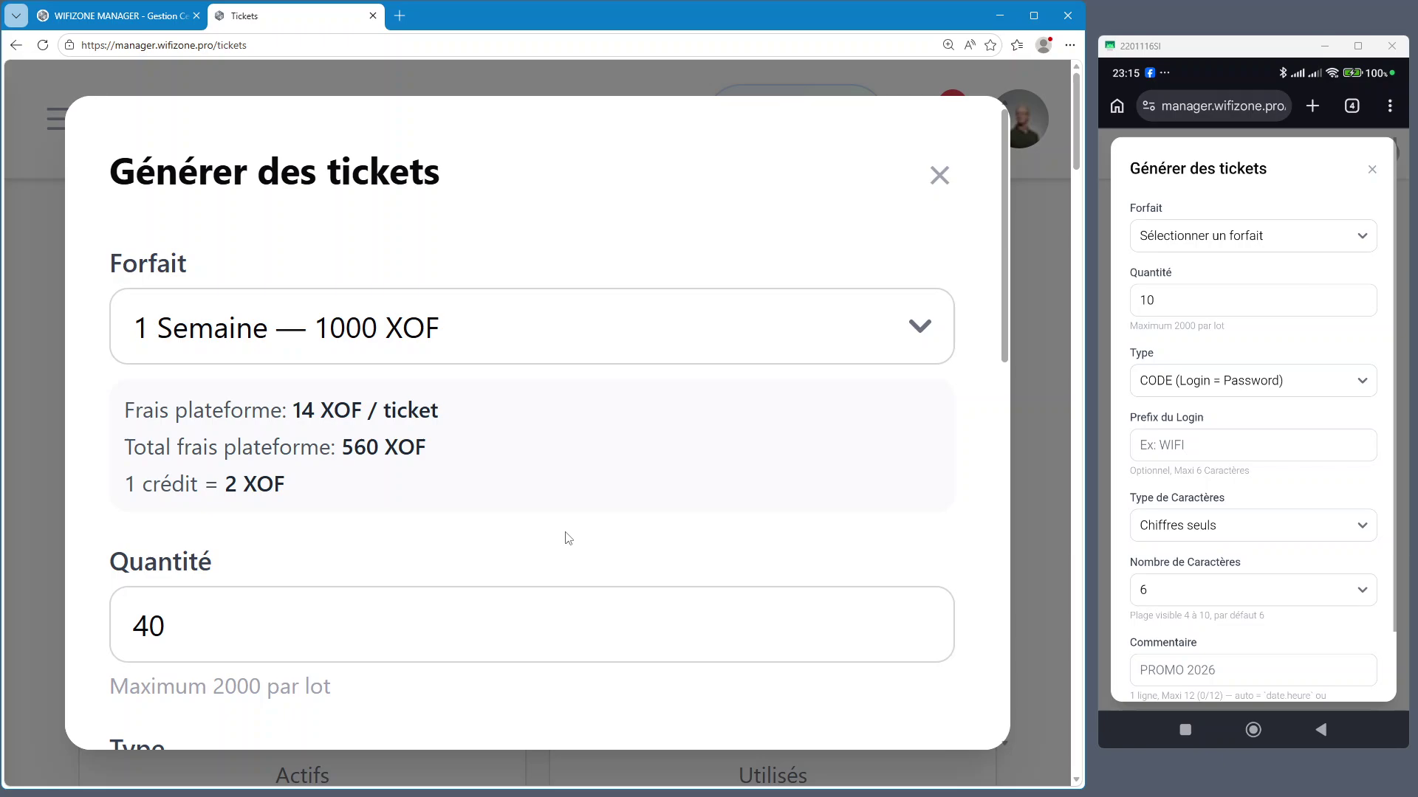
scroll(567, 538, "down", 1)
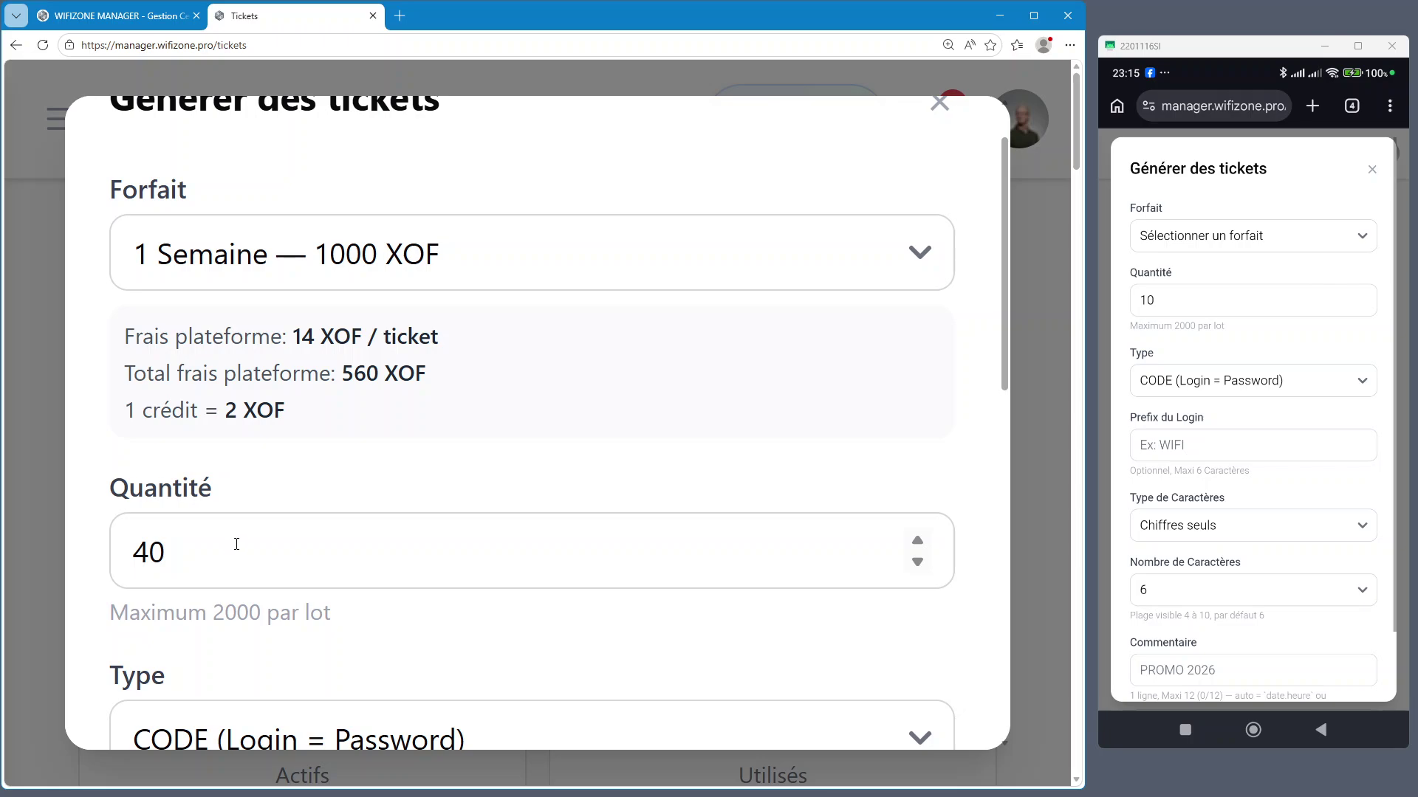
scroll(282, 520, "down", 1)
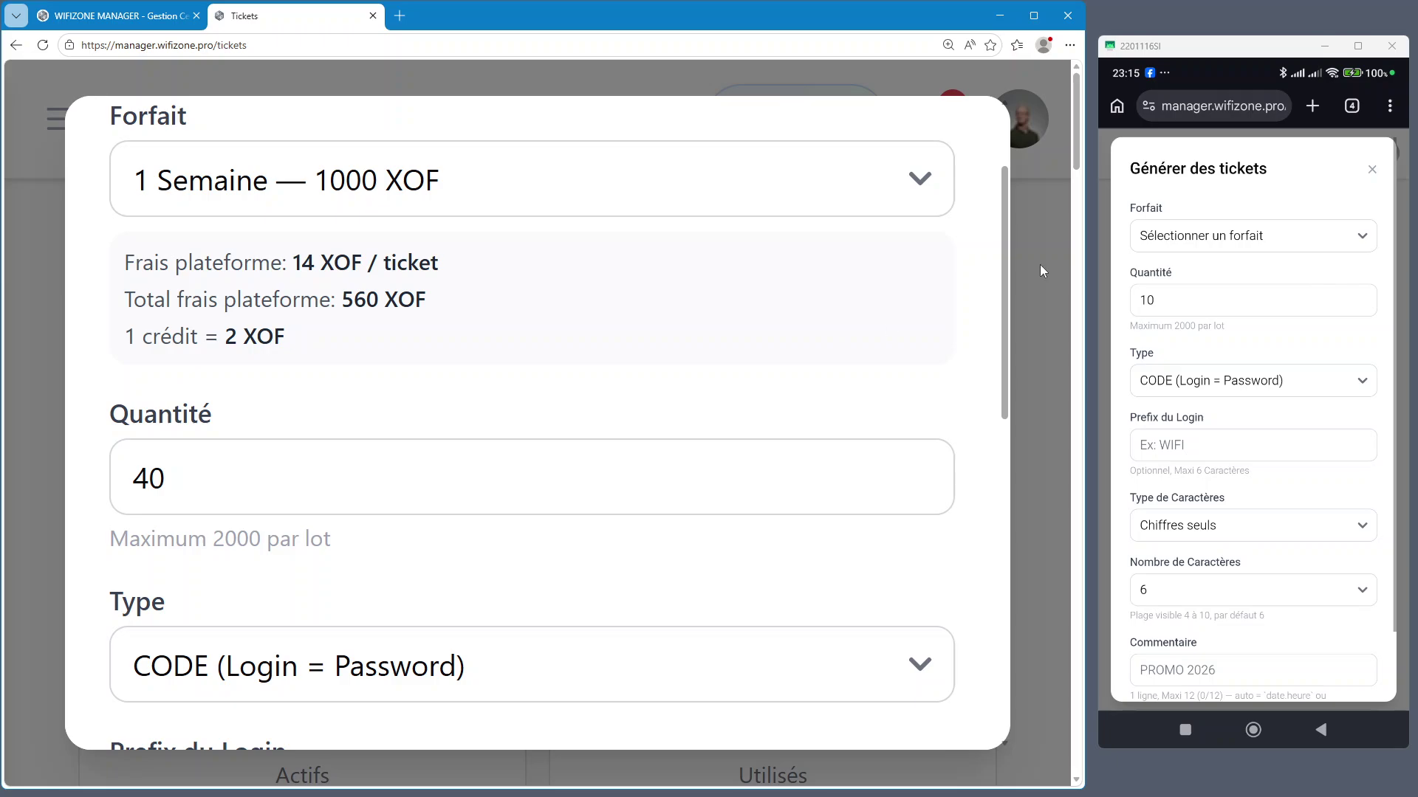
On the phone form, choose 1 Semaine — 1000 XOF and set Quantité to 40
left_click(1285, 232)
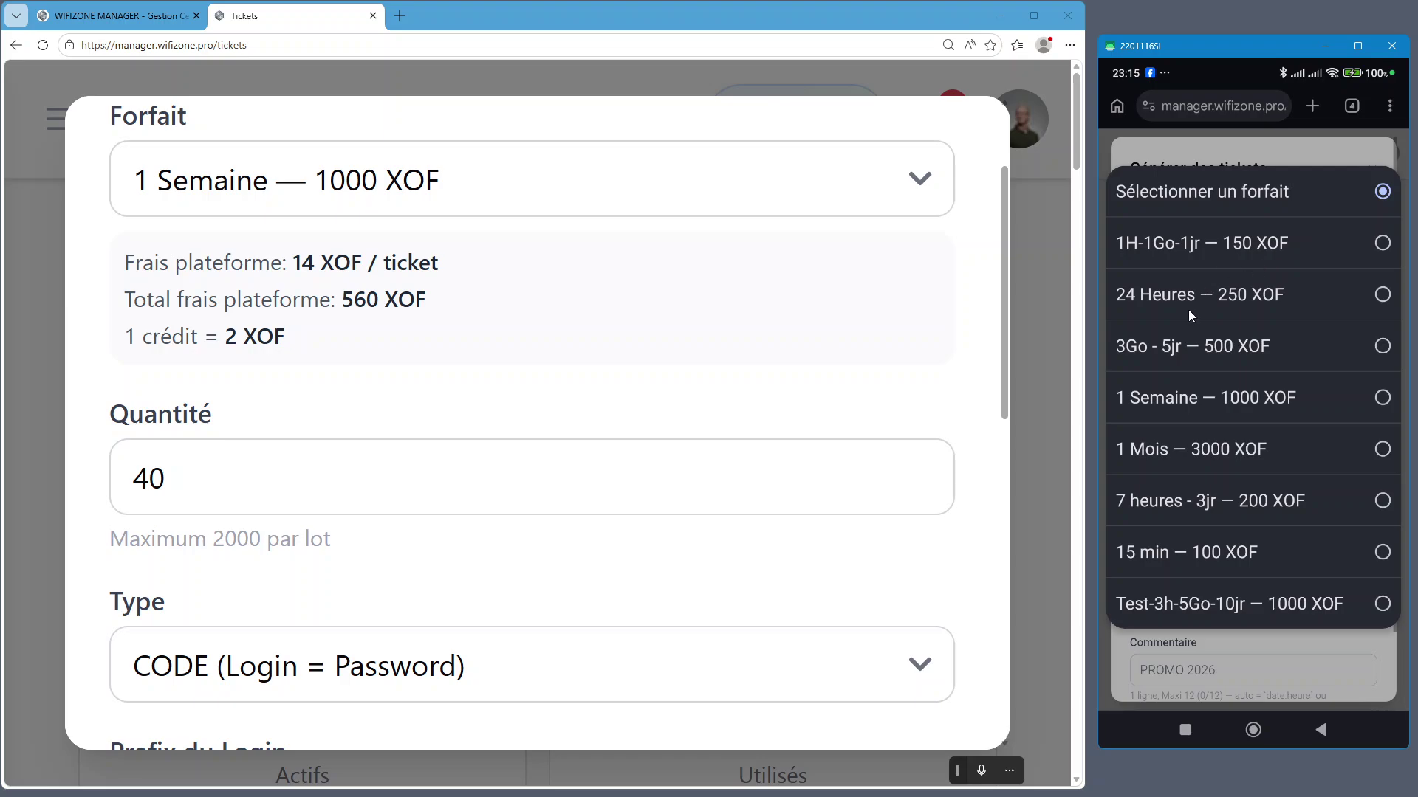
left_click(1230, 403)
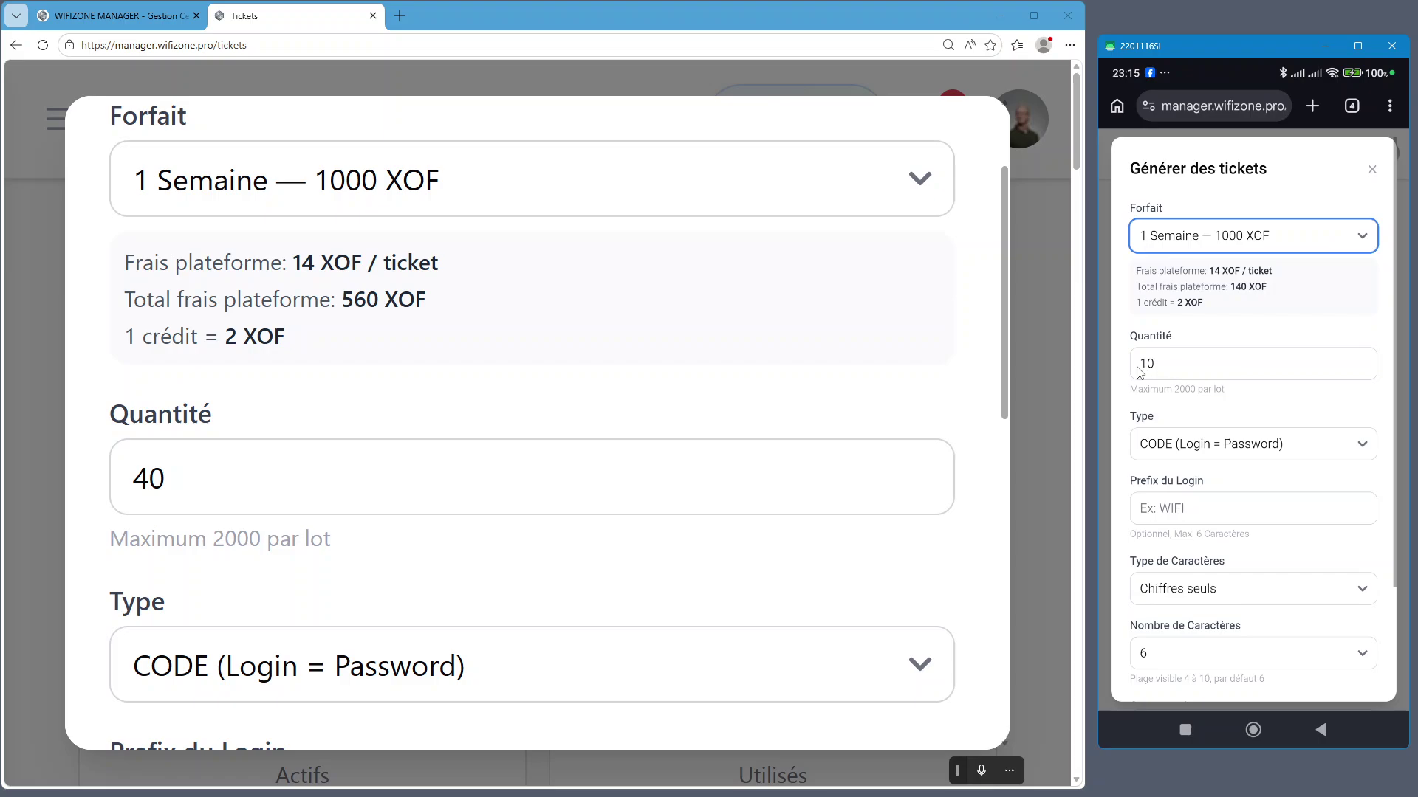
left_click(1166, 369)
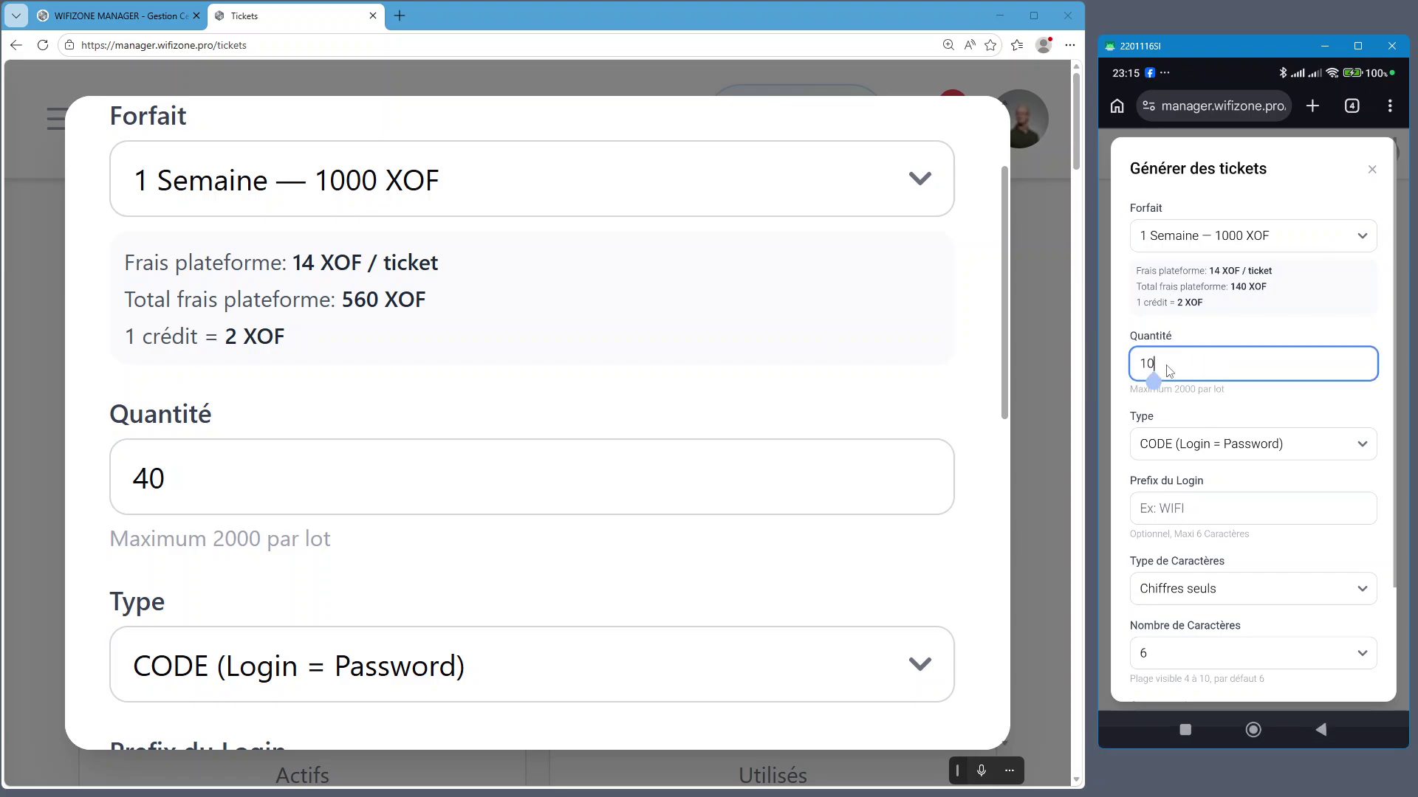
type("4")
key("Delete")
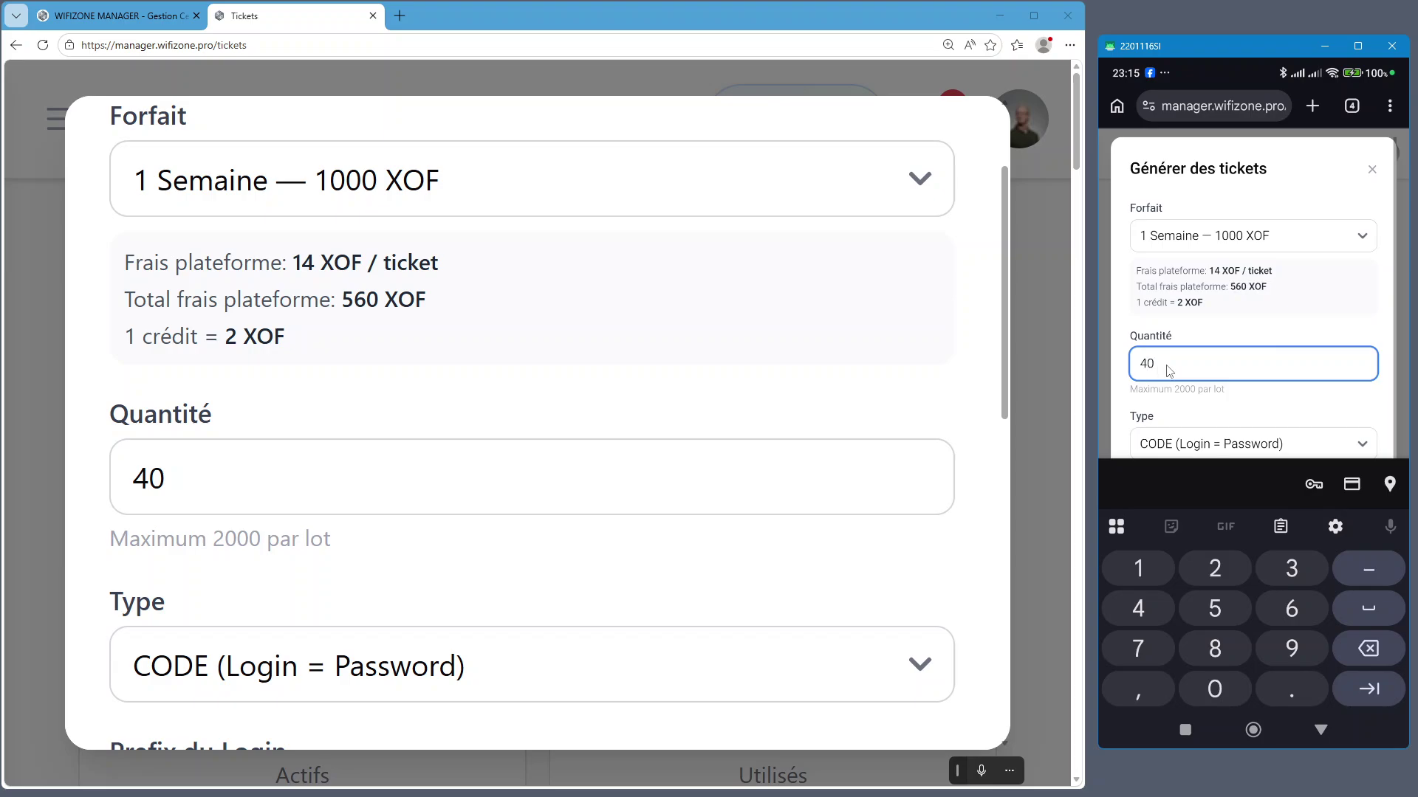
right_click(1275, 417)
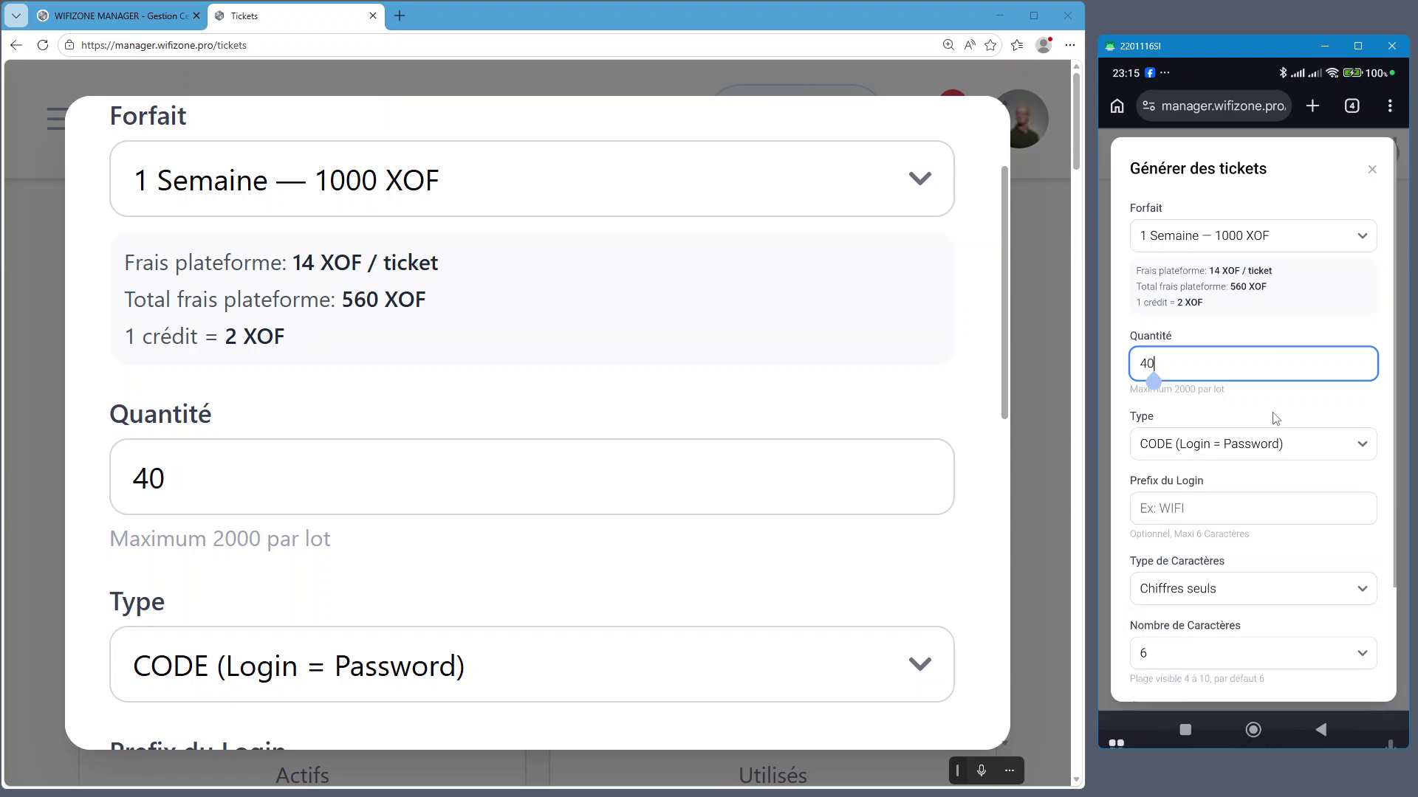
scroll(255, 488, "down", 3)
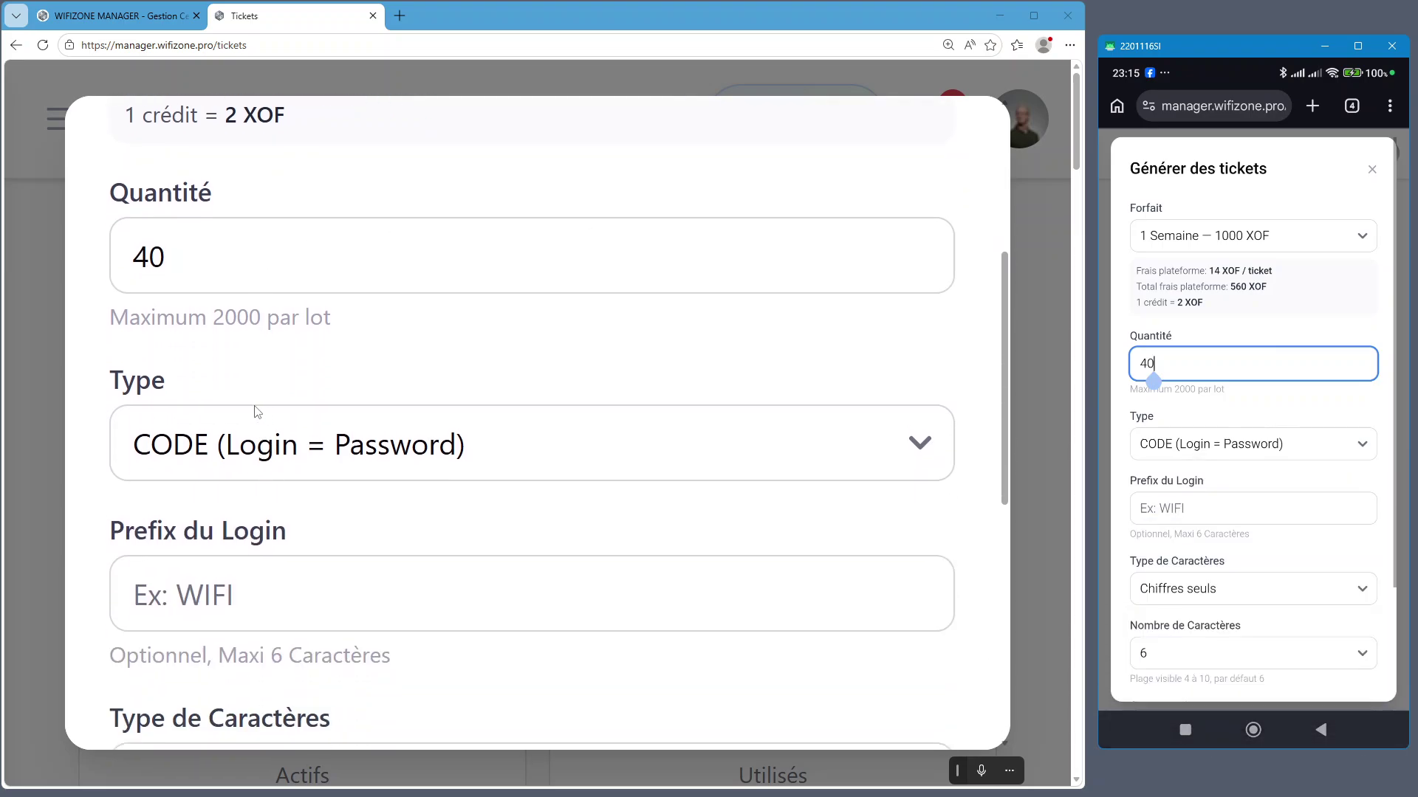
Keep CODE (Login = Password) as the desktop ticket type
left_click(288, 419)
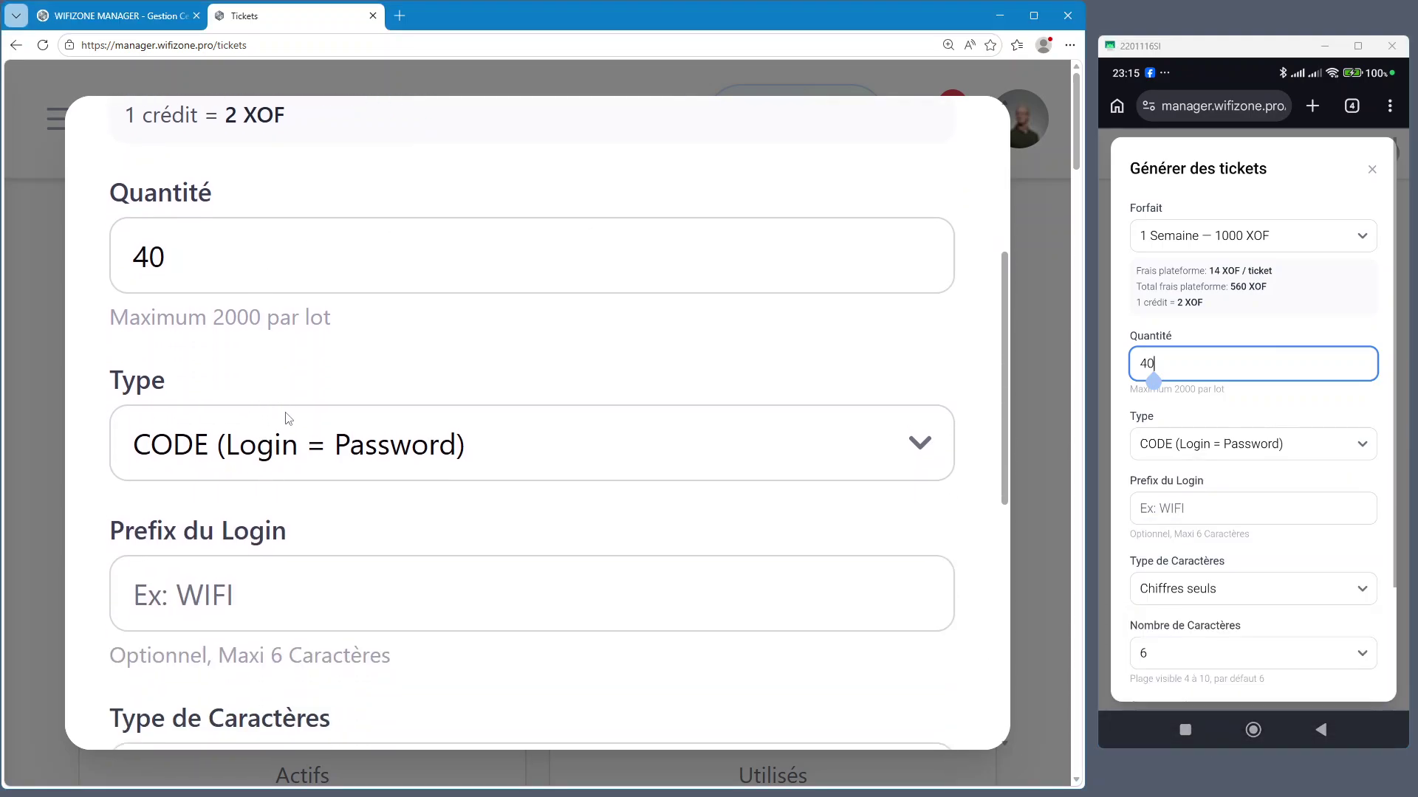
left_click(374, 454)
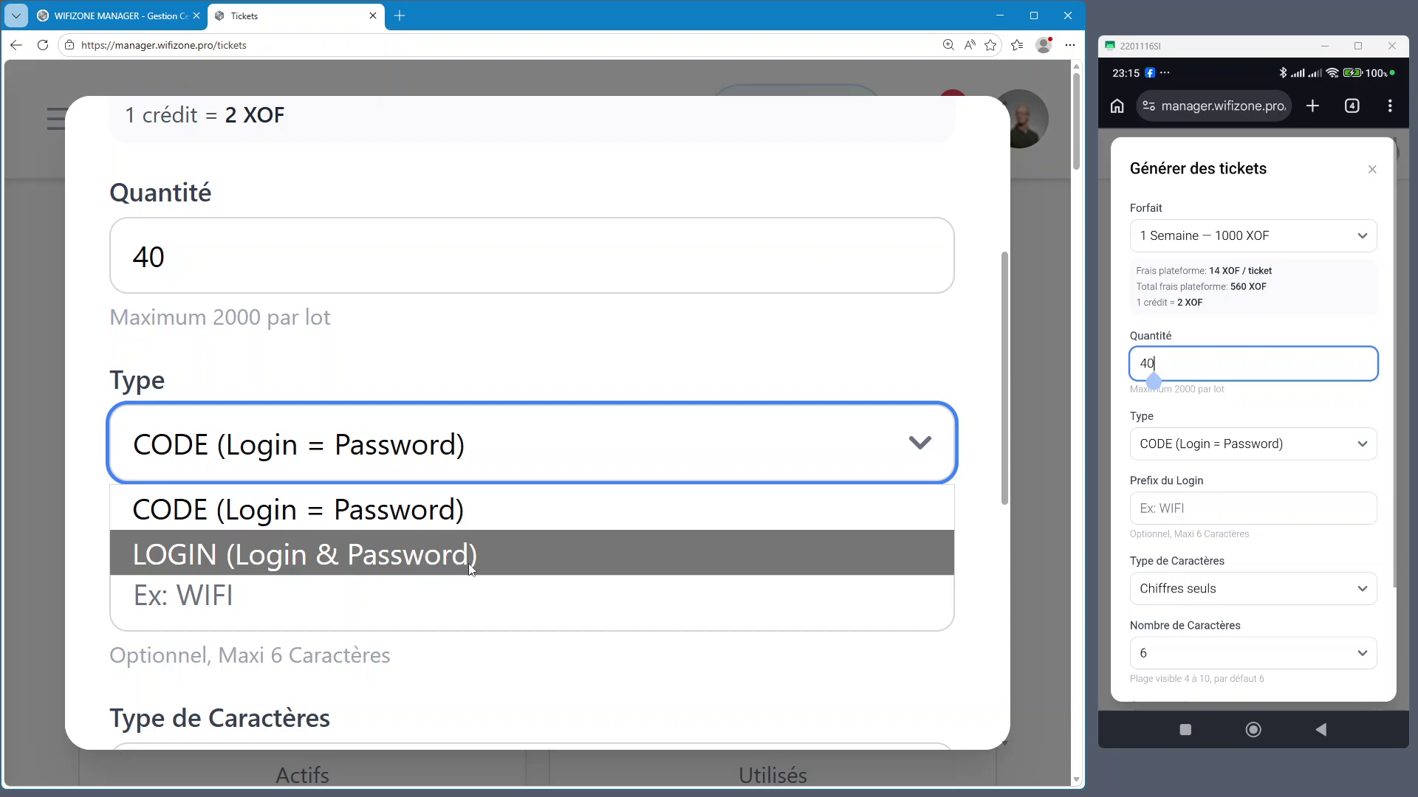
left_click(496, 525)
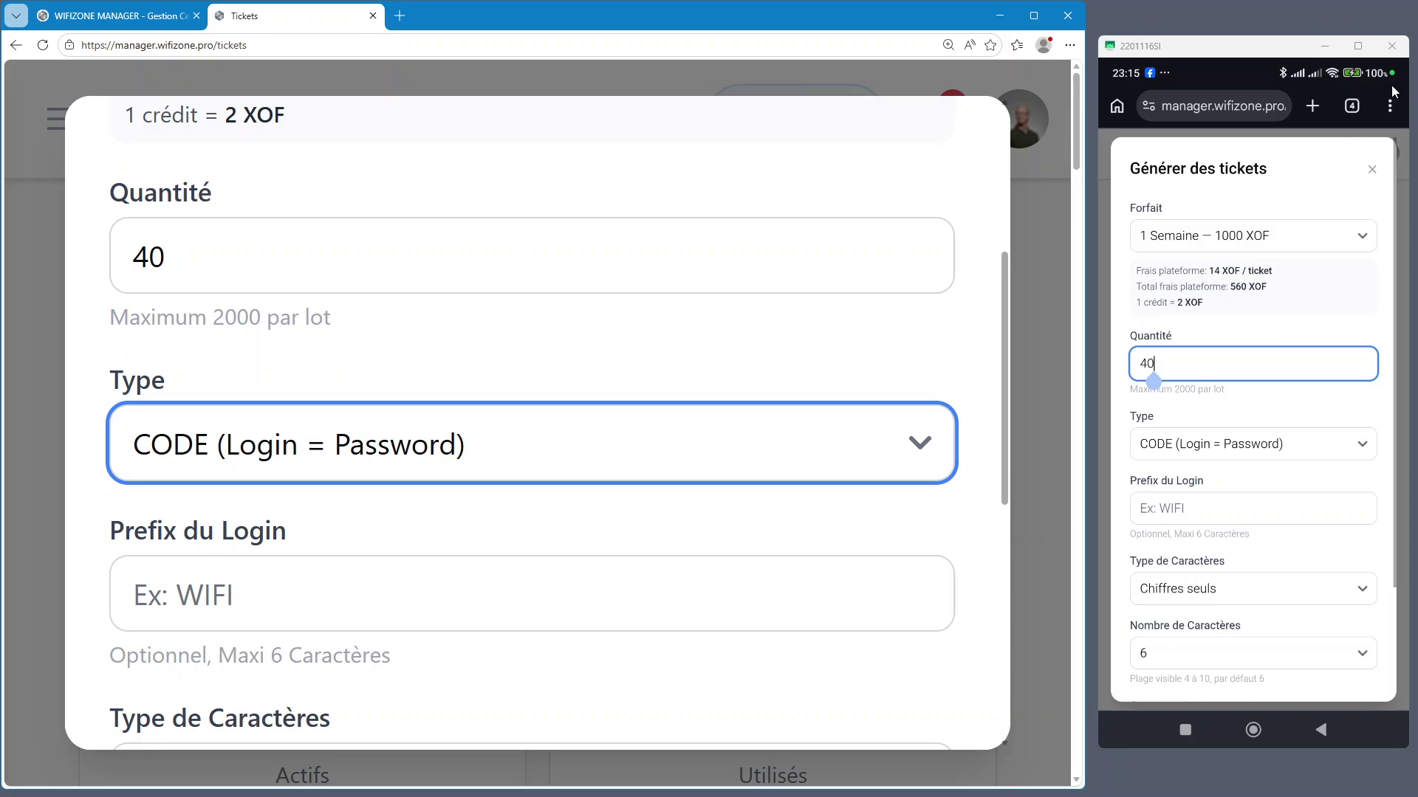
Switch the phone to the WIFI DEMO login tab and test entering a ticket code
left_click(1354, 107)
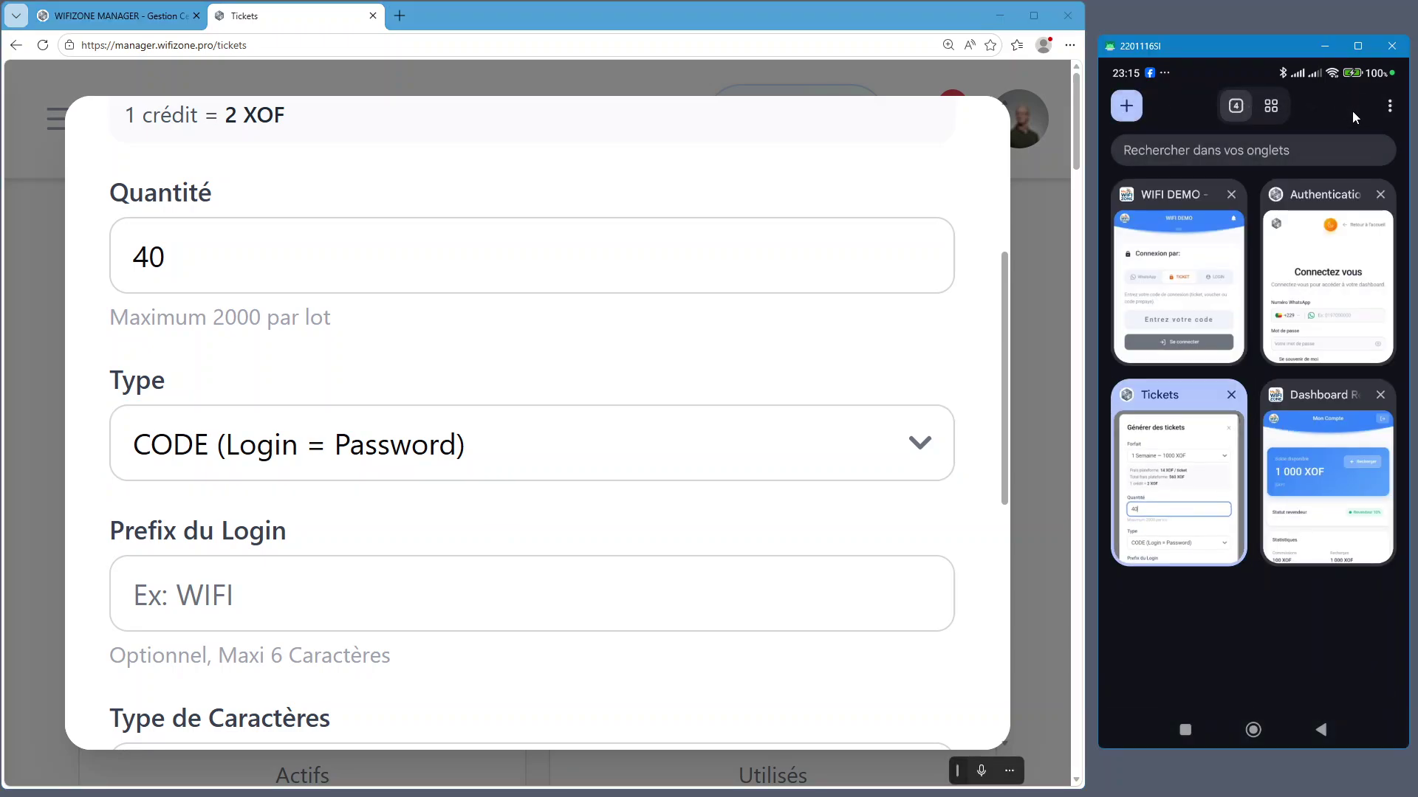
left_click(1208, 300)
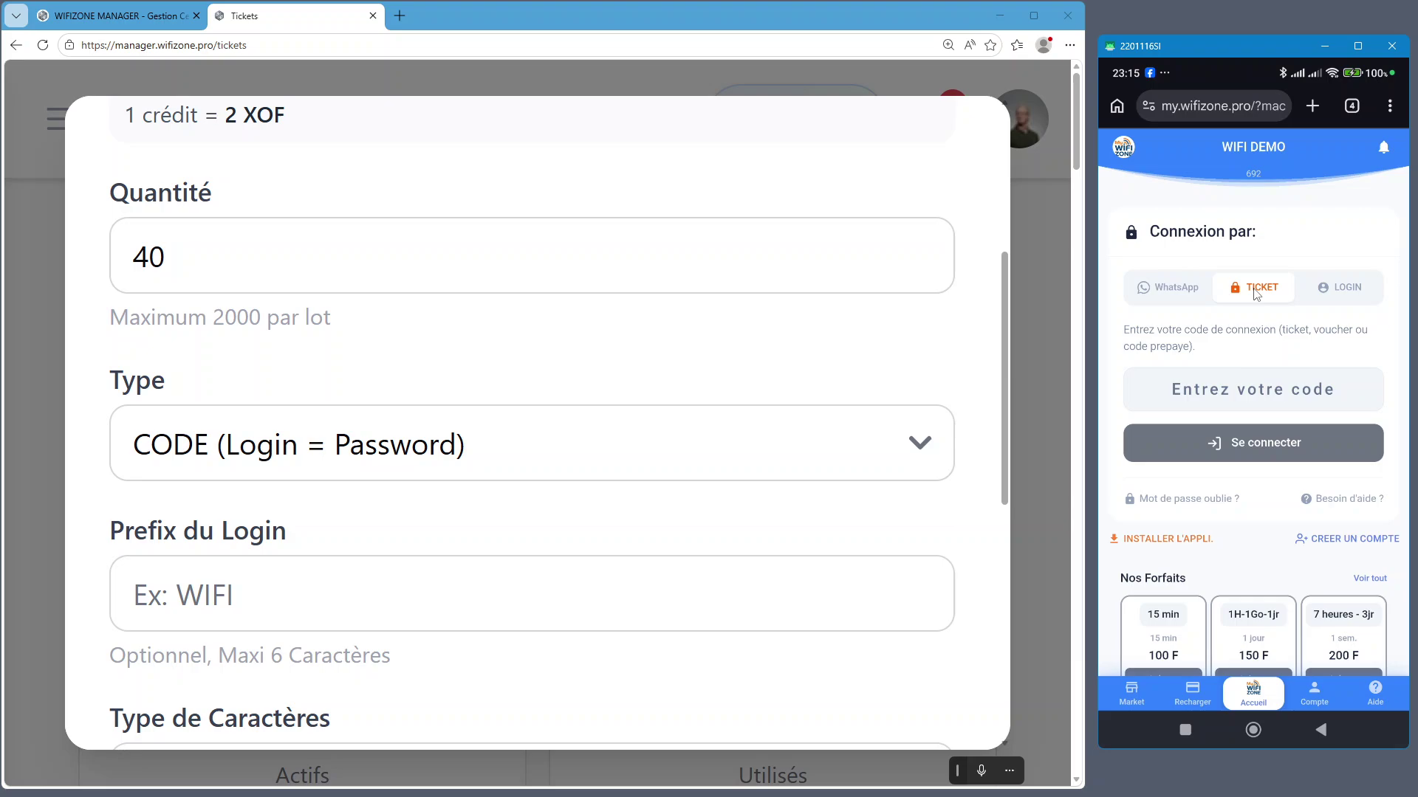
left_click(1262, 399)
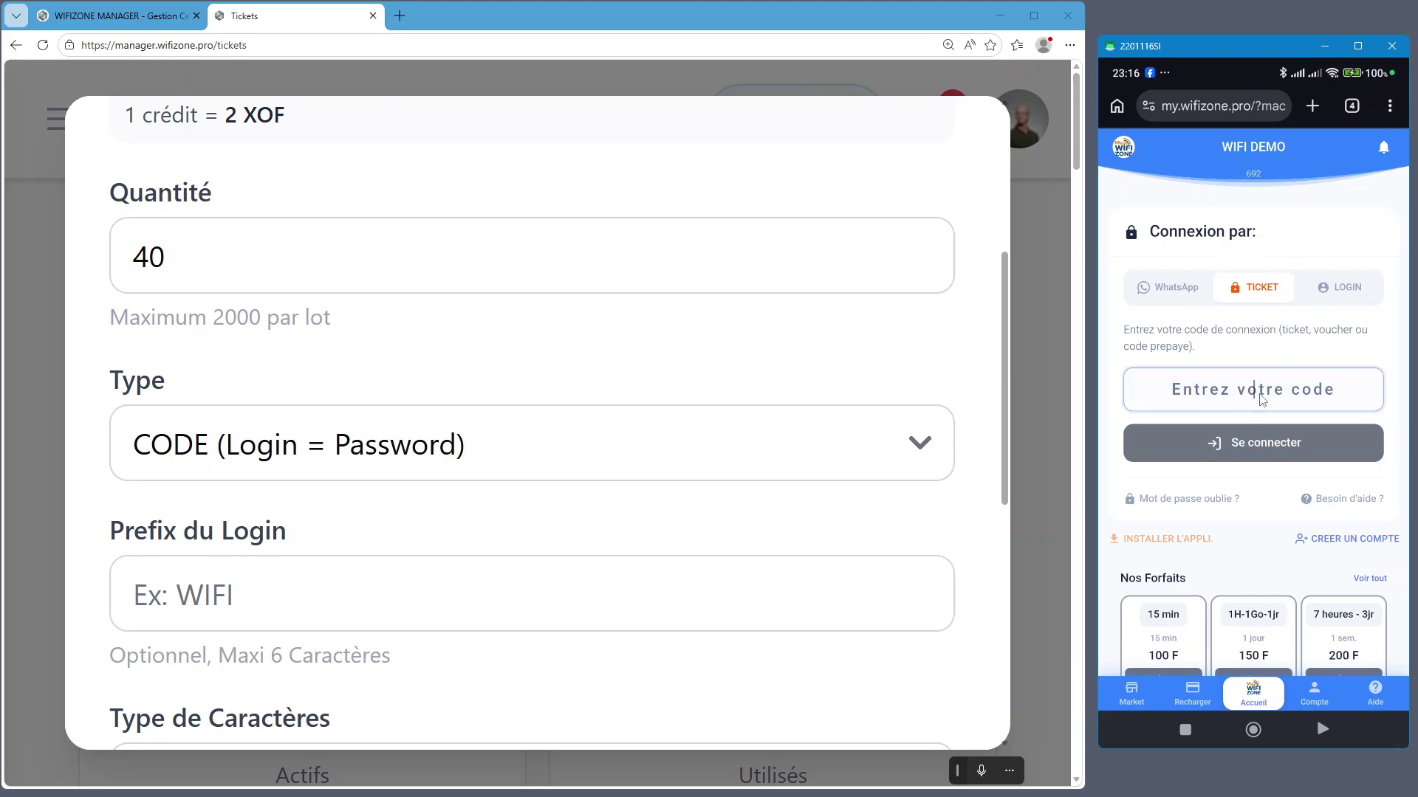
type("1234678")
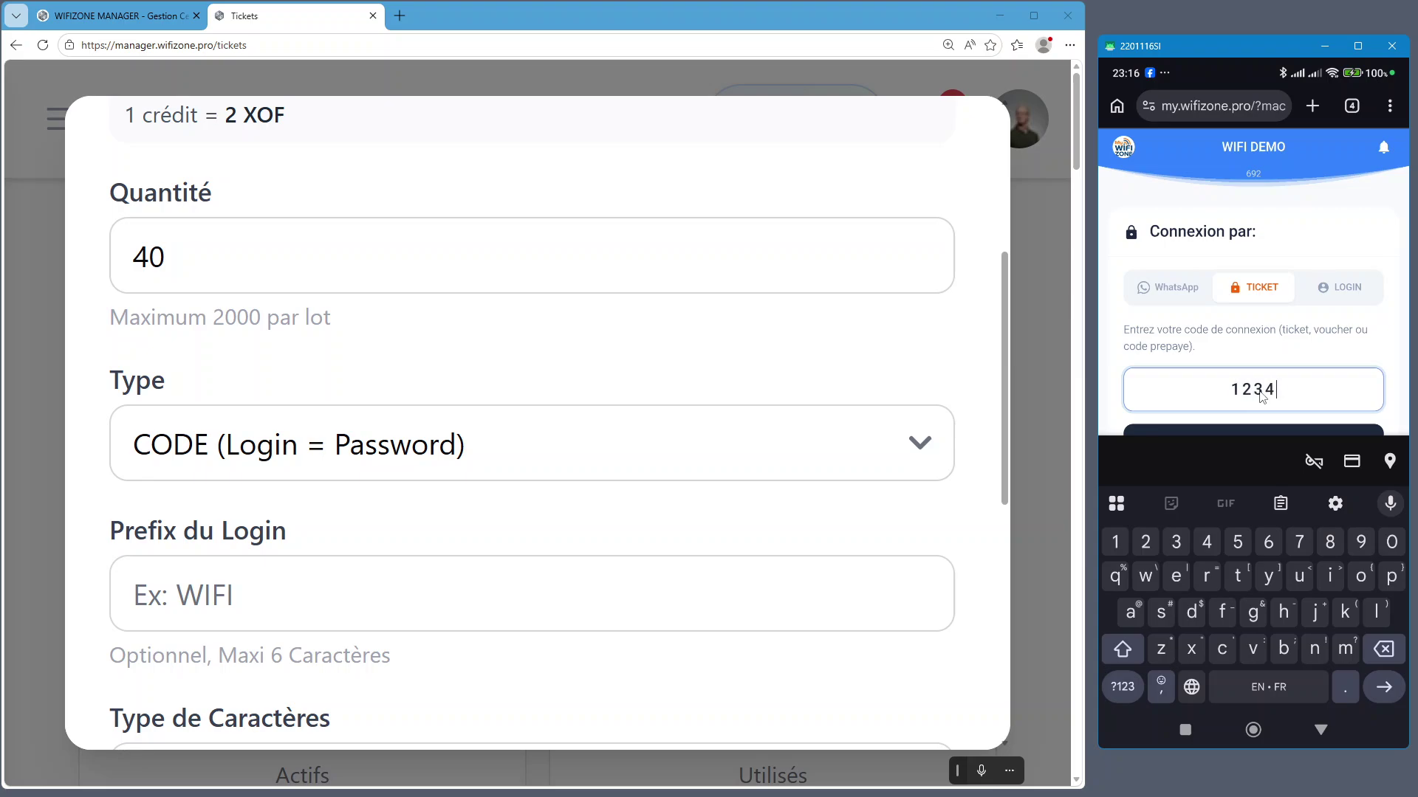
key("BackSpace")
key("BackSpace")
key("BackSpace")
key("BackSpace")
key("BackSpace")
key("BackSpace")
key("BackSpace")
left_click(1281, 352)
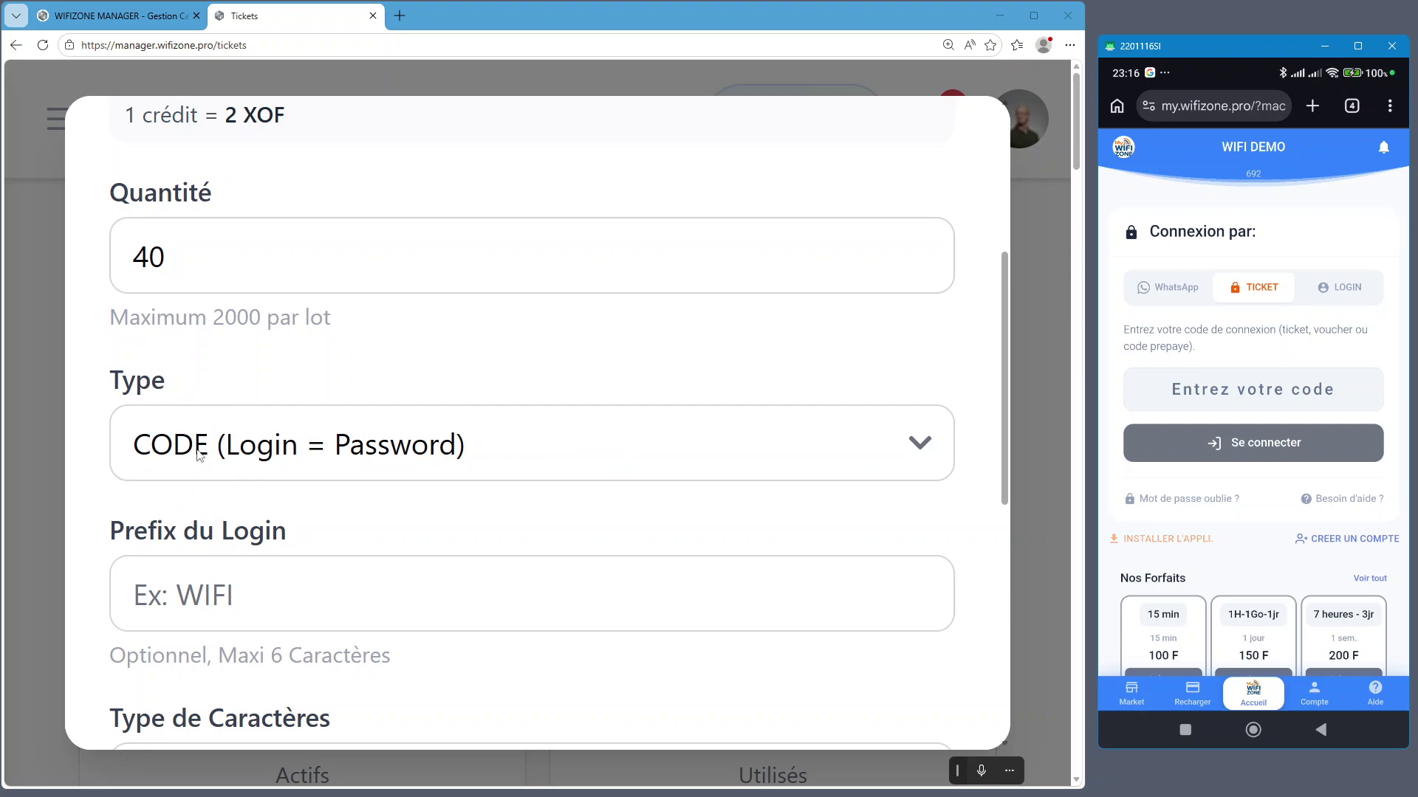
Set the desktop ticket type to LOGIN (Login & Password) and view the phone's username/password sign-in
left_click(199, 455)
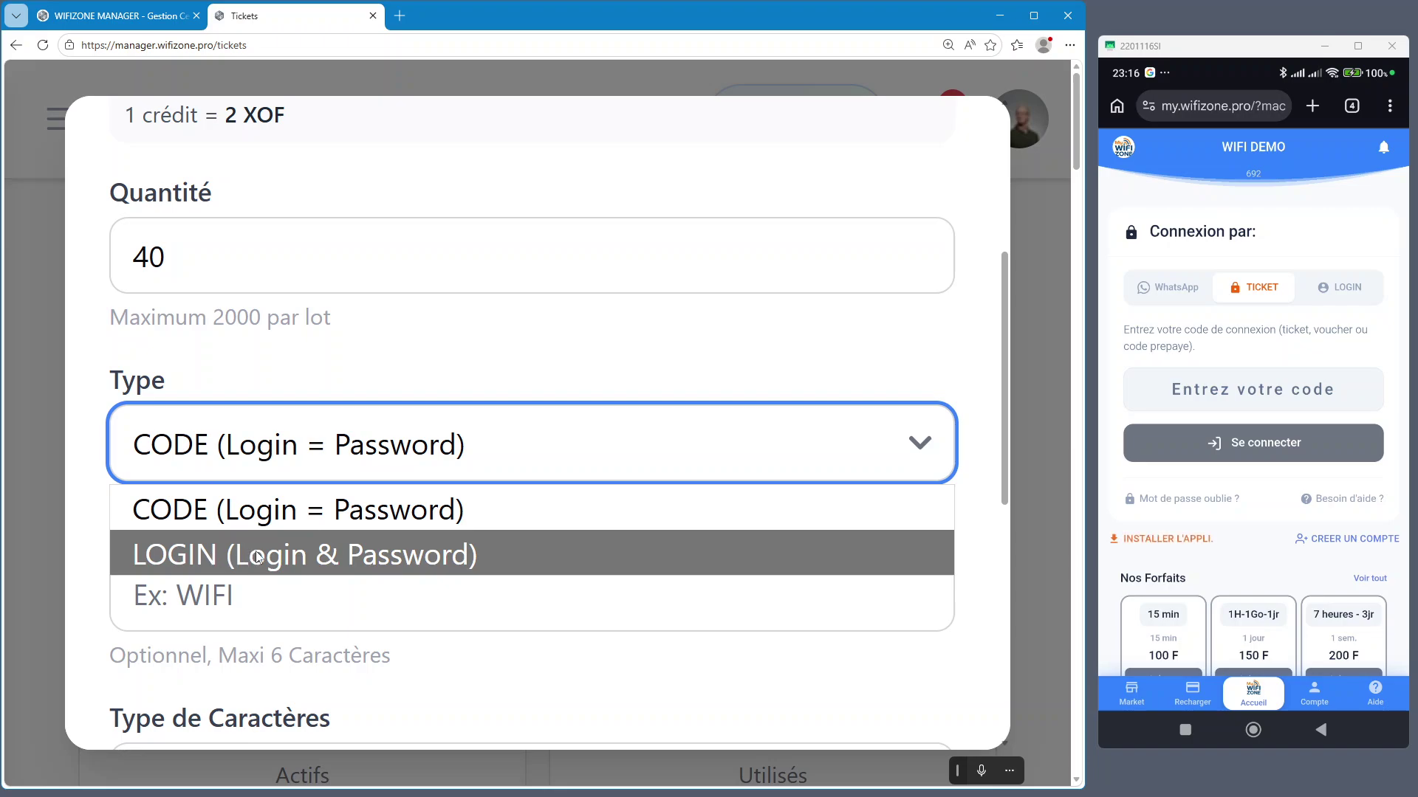
left_click(408, 559)
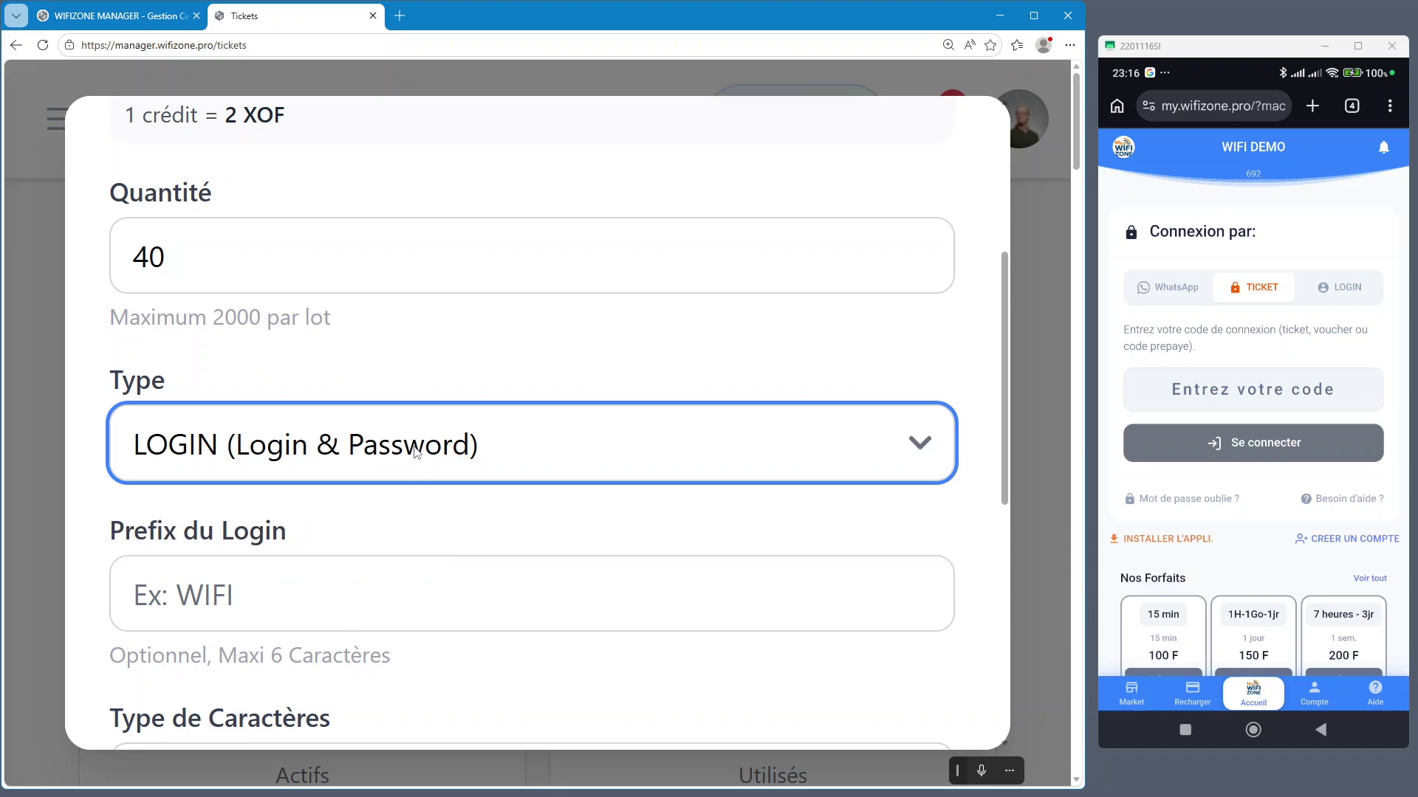
left_click(1359, 295)
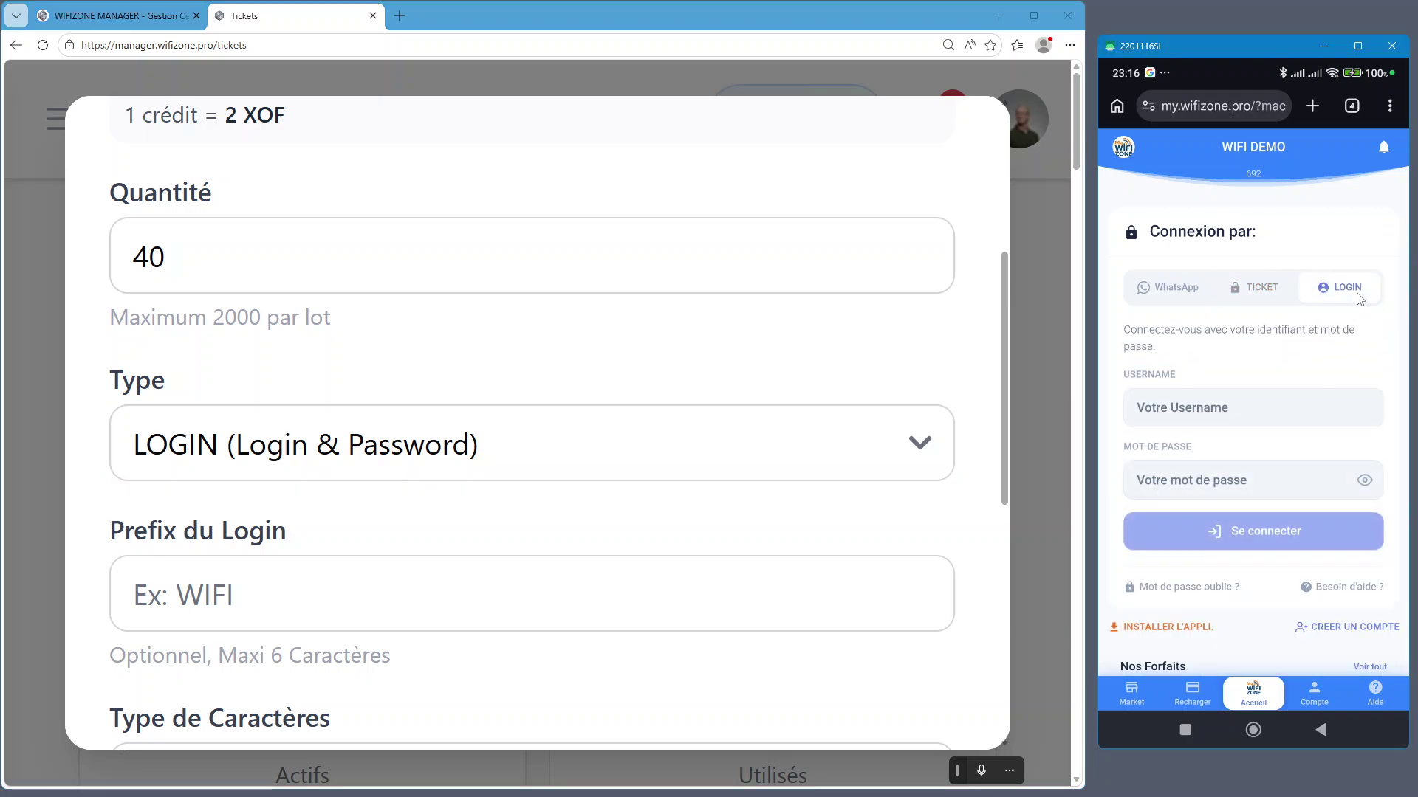
left_click(1263, 414)
left_click(1148, 411)
left_click(1159, 491)
left_click(1311, 531)
Cycle the phone login page through WhatsApp sign-in and back to ticket-code sign-in
left_click(1255, 294)
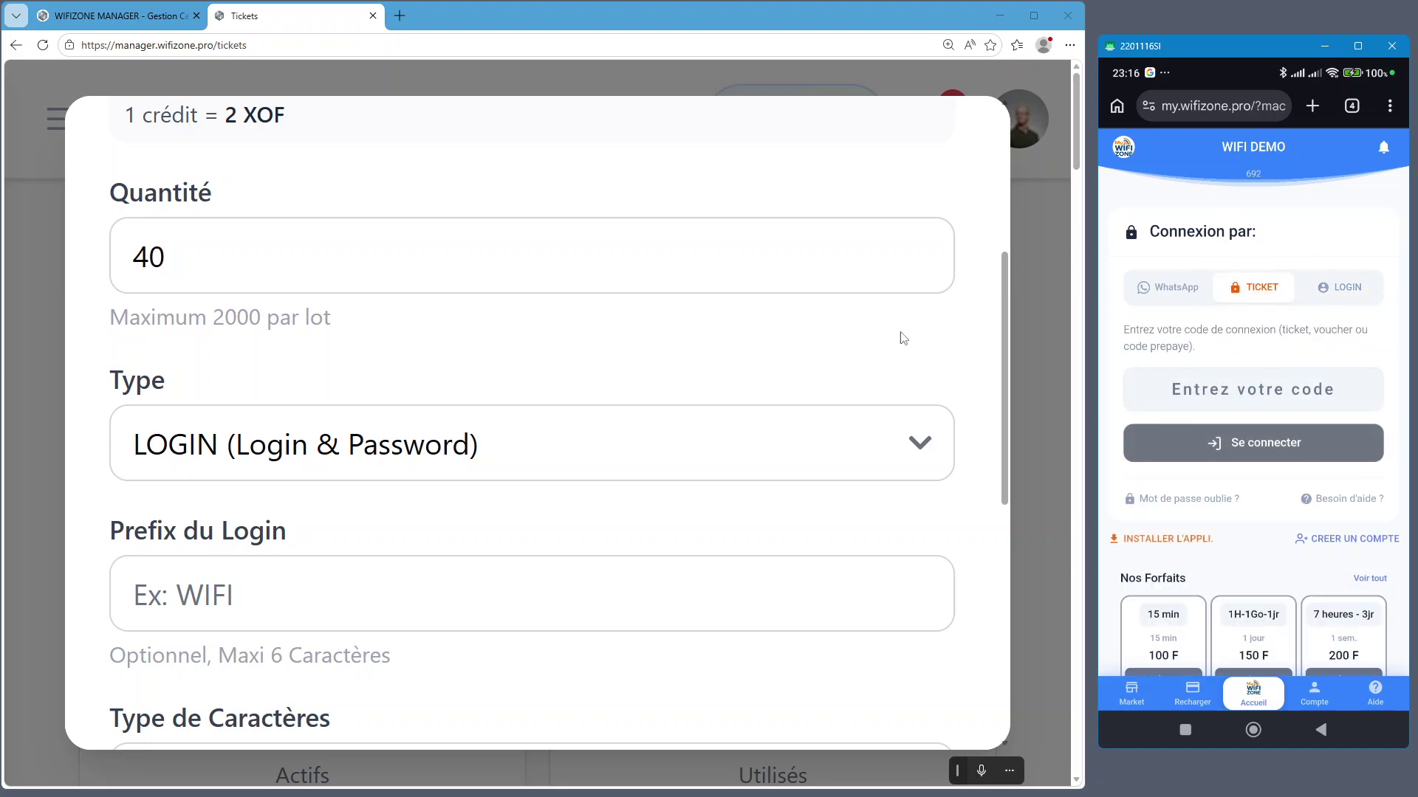
left_click(1162, 294)
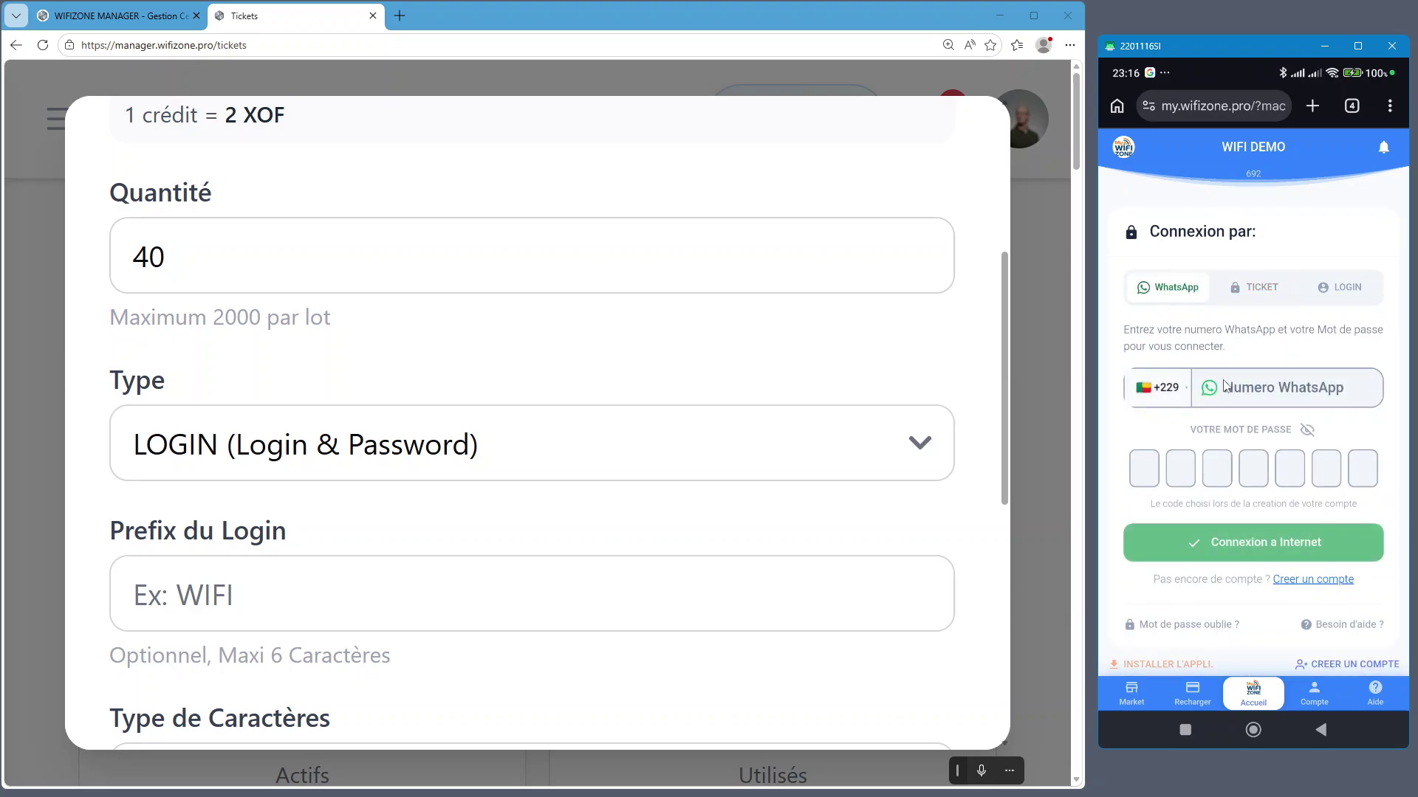
left_click(1333, 585)
left_click(1259, 288)
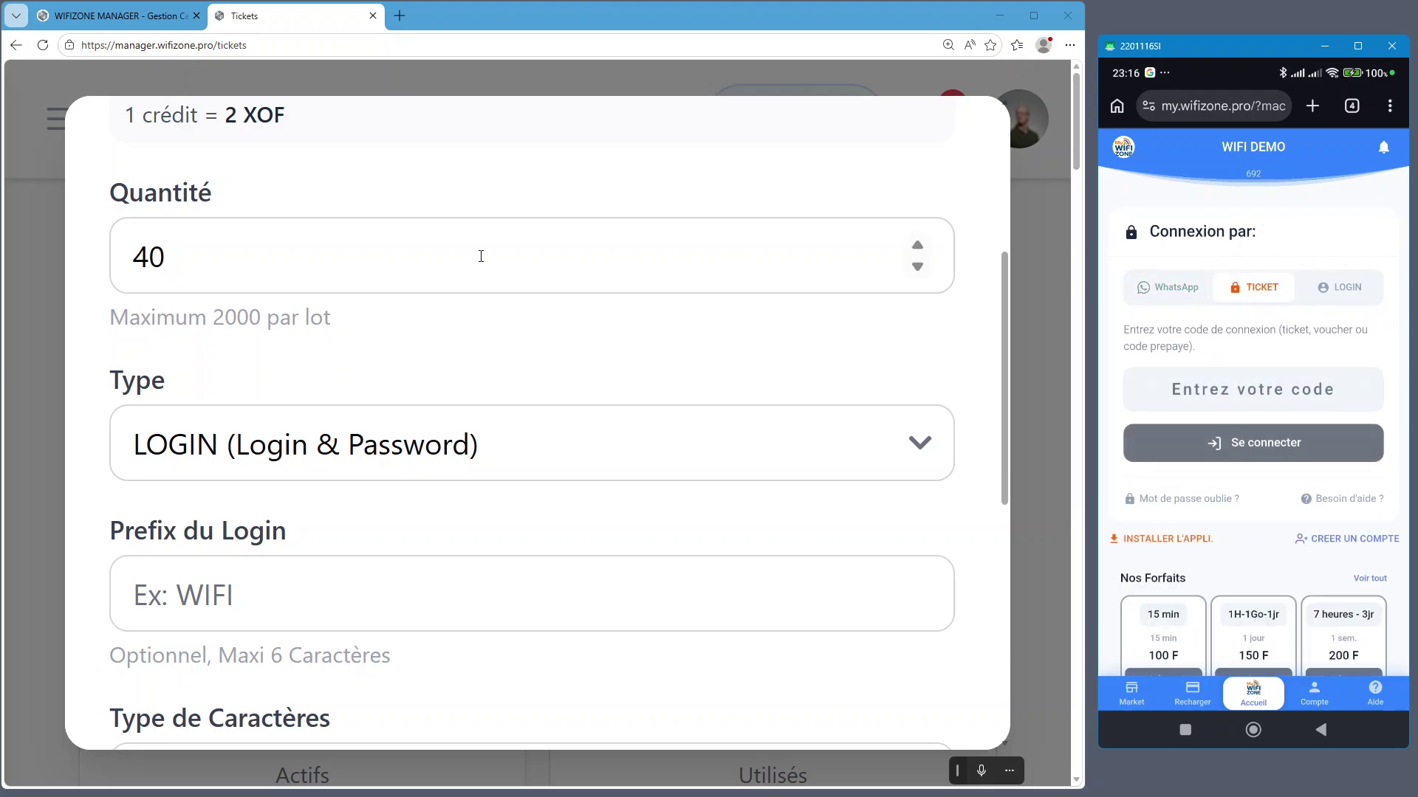
scroll(273, 212, "up", 3)
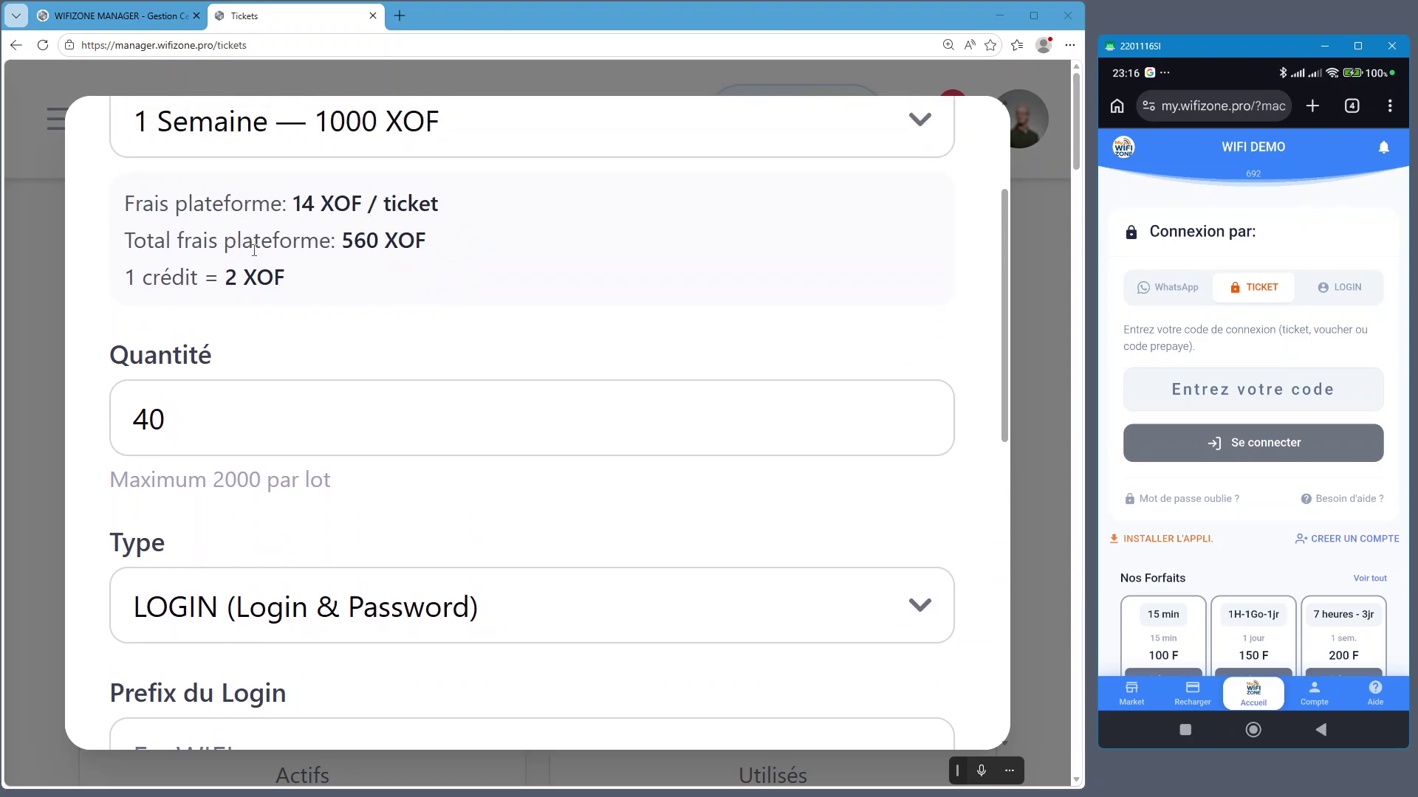
scroll(274, 212, "up", 2)
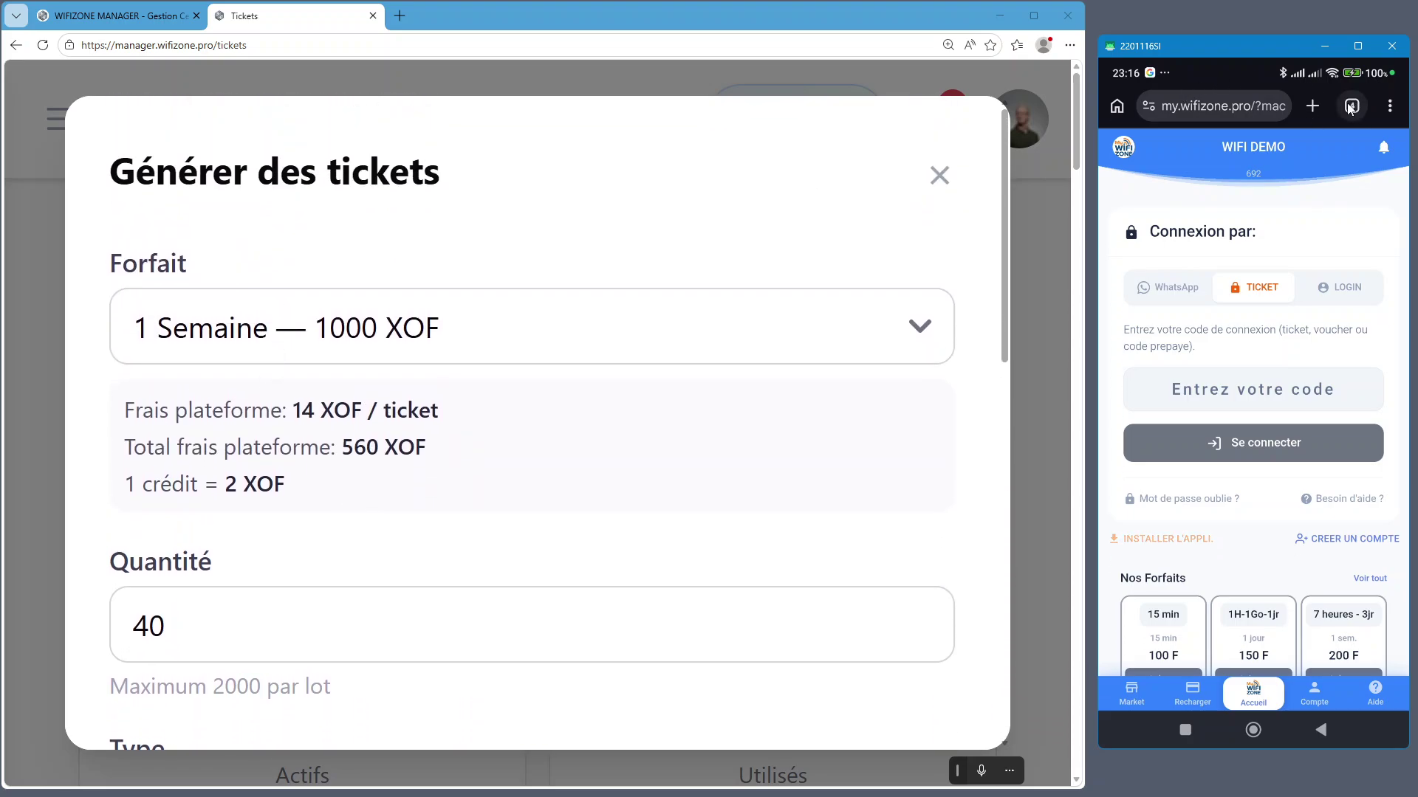
Return the phone to the Tickets tab showing the Générer des tickets form
left_click(1350, 106)
left_click(1202, 458)
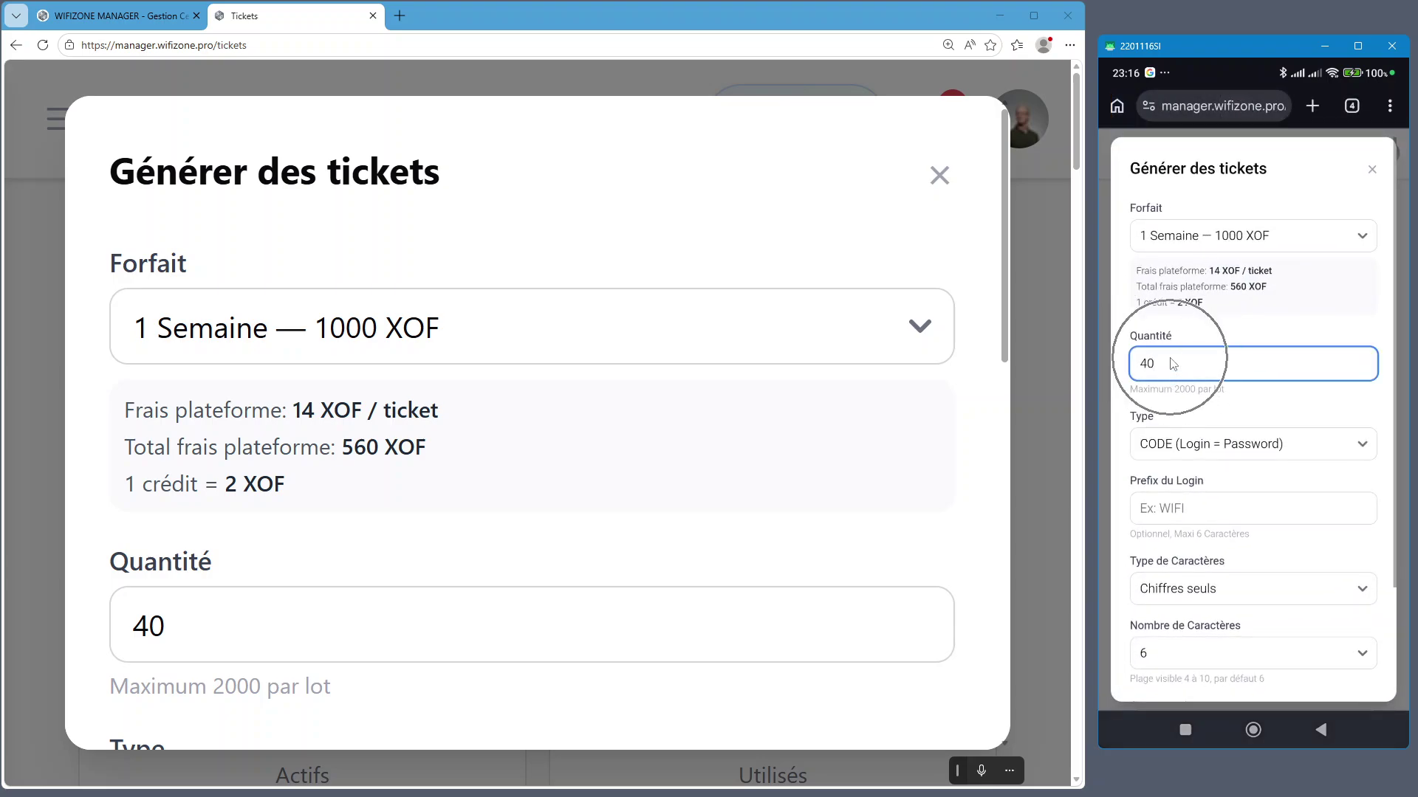
scroll(458, 528, "down", 3)
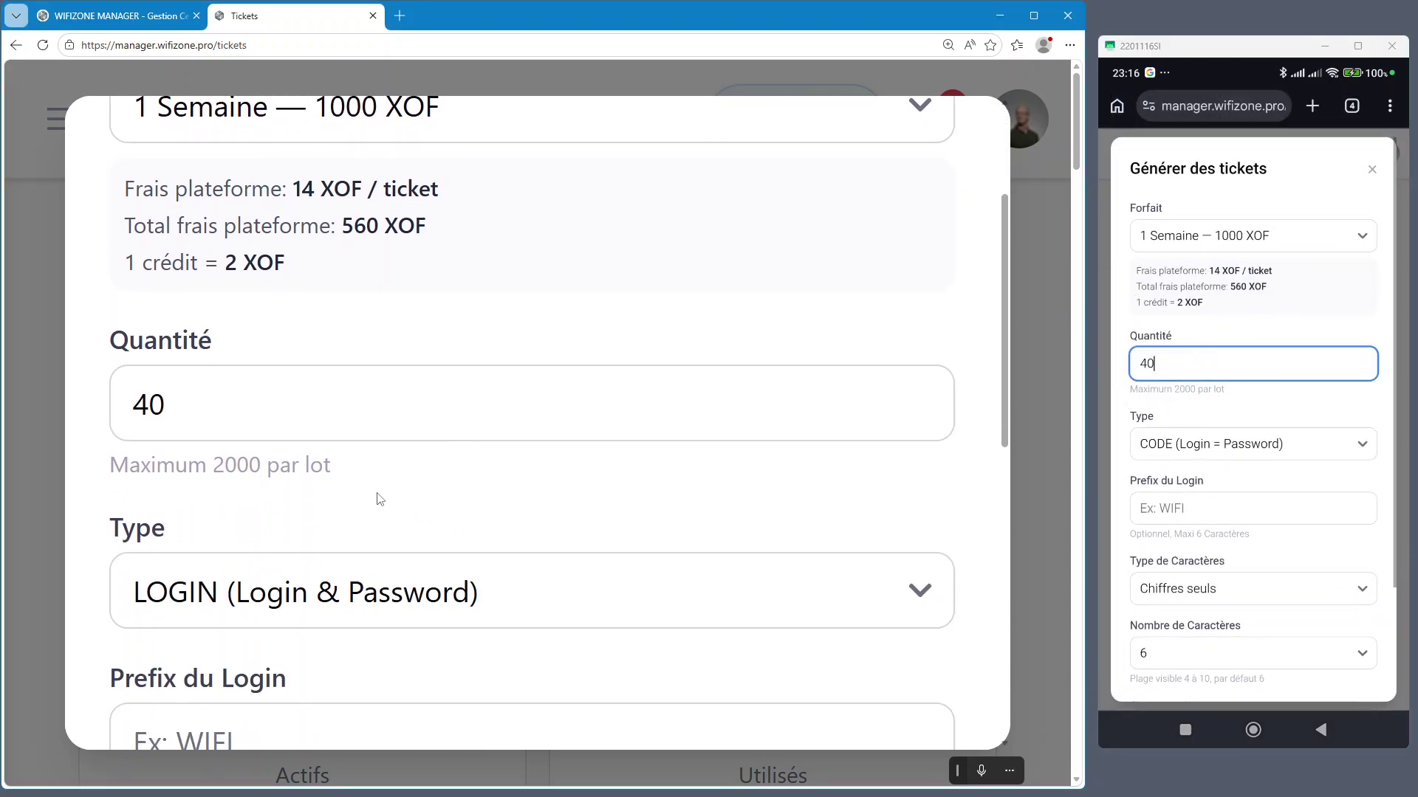
Enter 7 as the desktop login prefix, discarding the trial entries 24h and PROMO
left_click(242, 482)
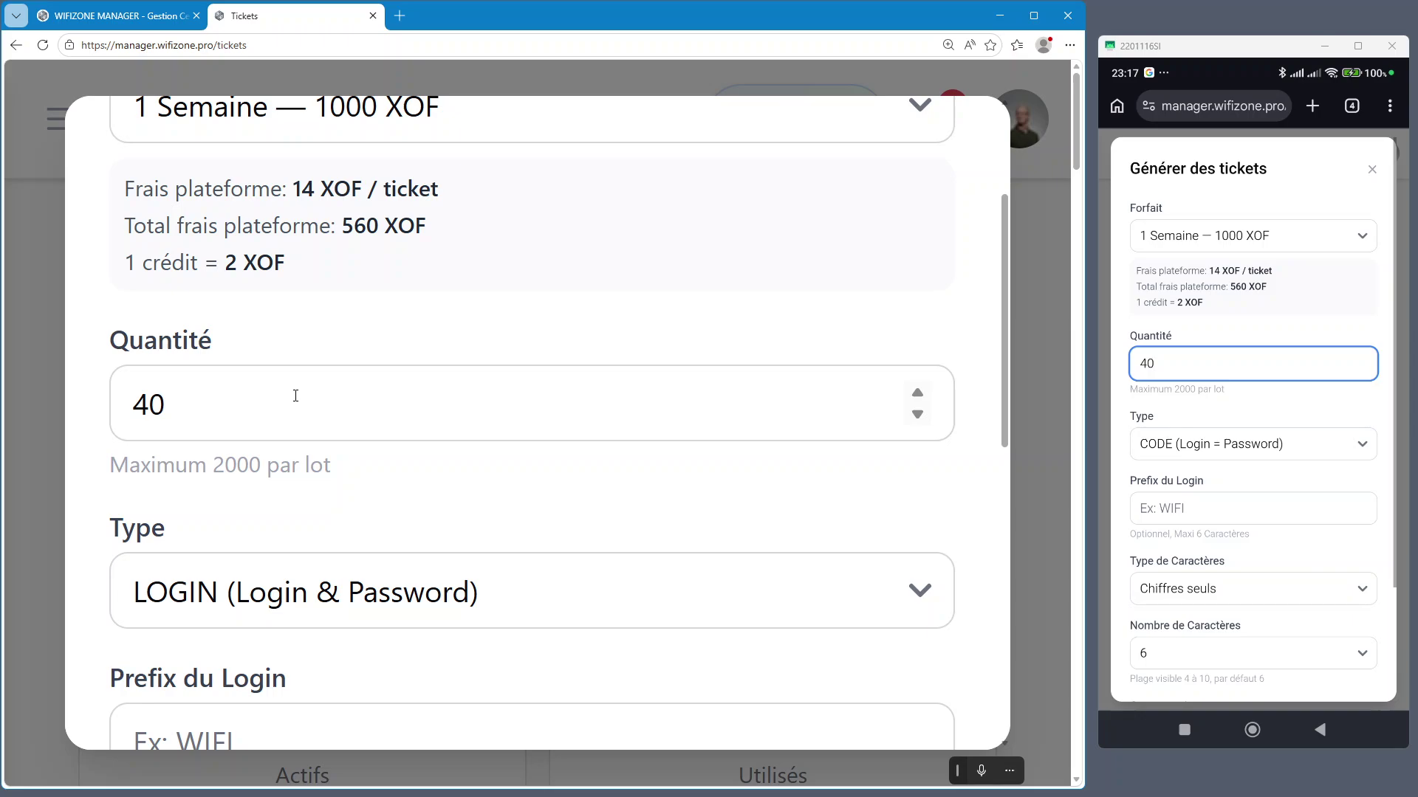
scroll(417, 487, "down", 3)
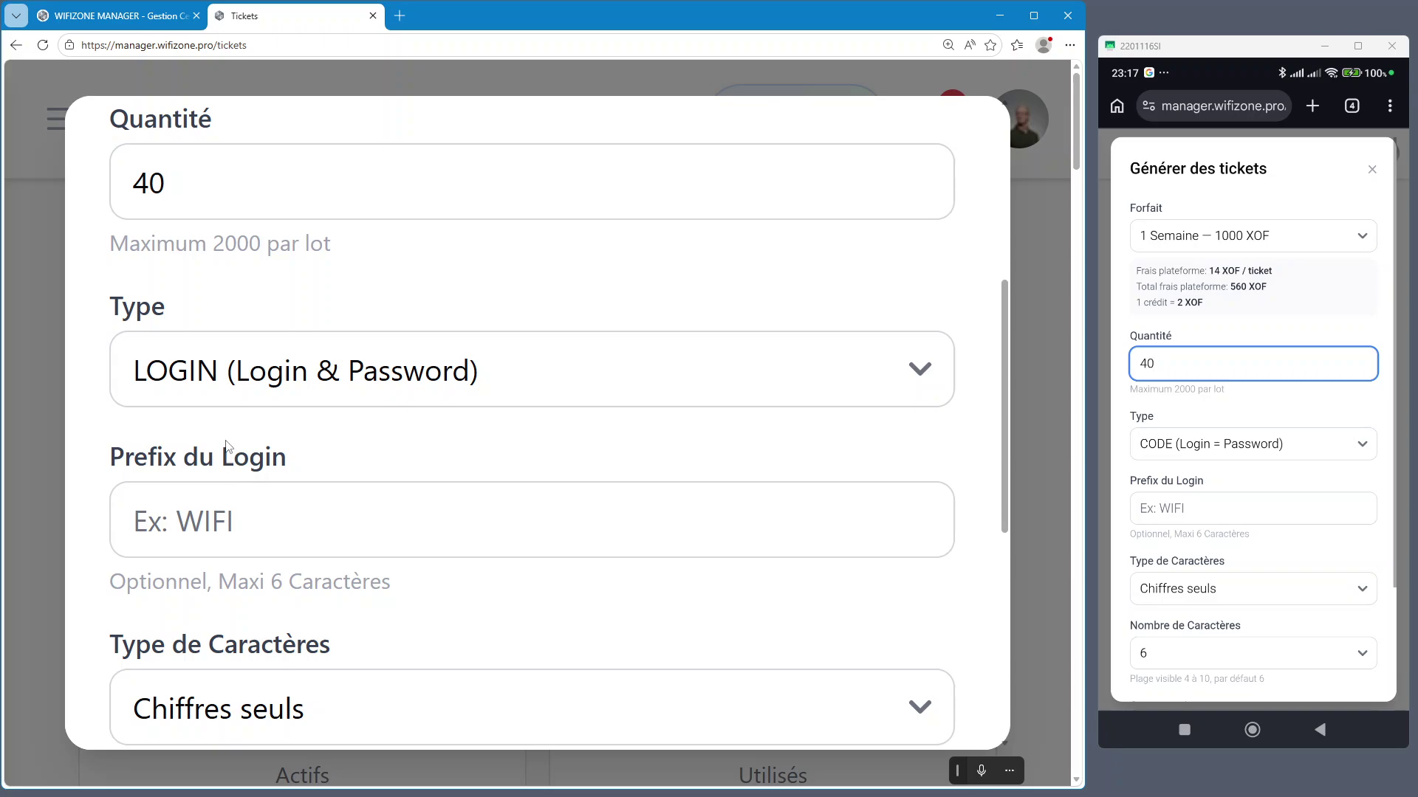
scroll(229, 469, "down", 1)
left_click(265, 445)
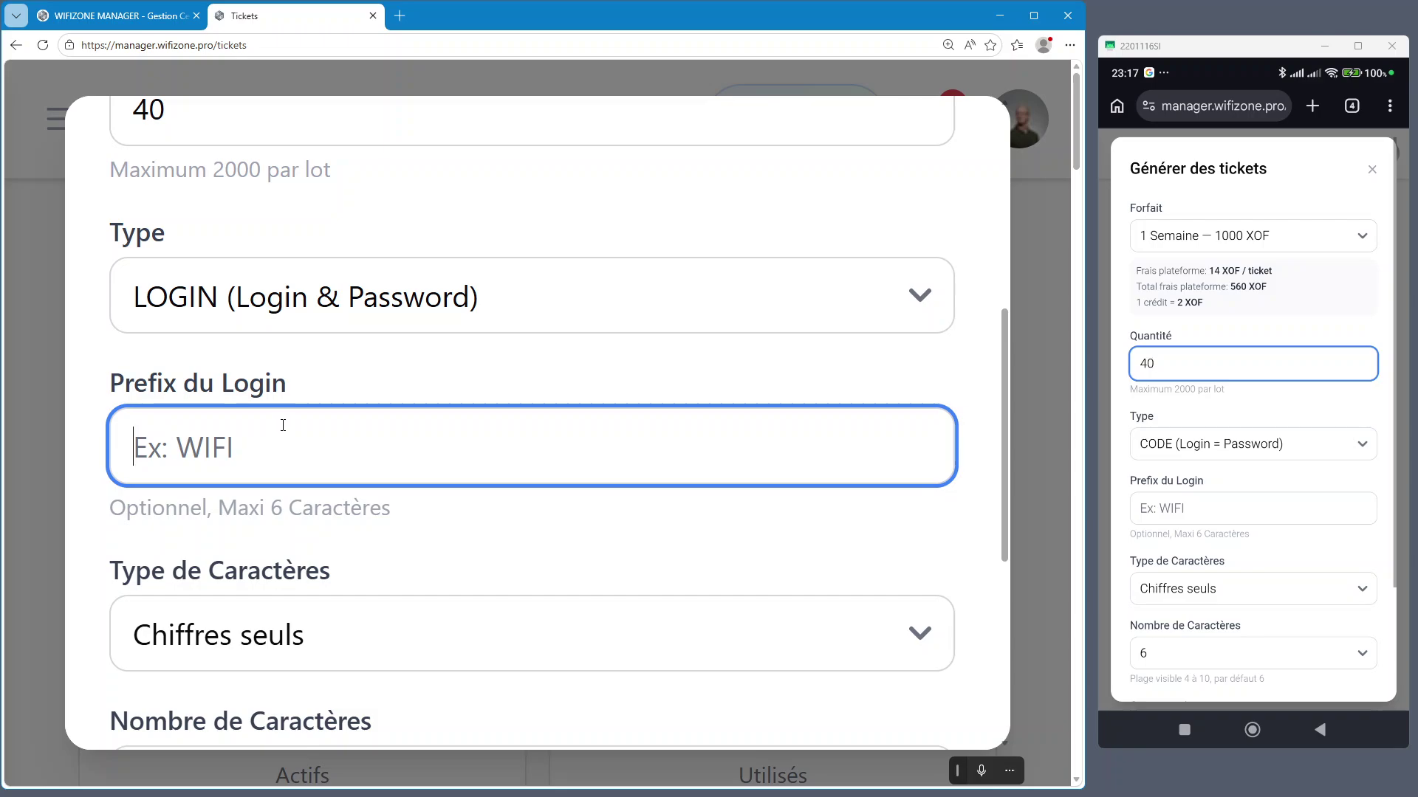
type("24h")
key("BackSpace")
key("BackSpace")
key("BackSpace")
type("7")
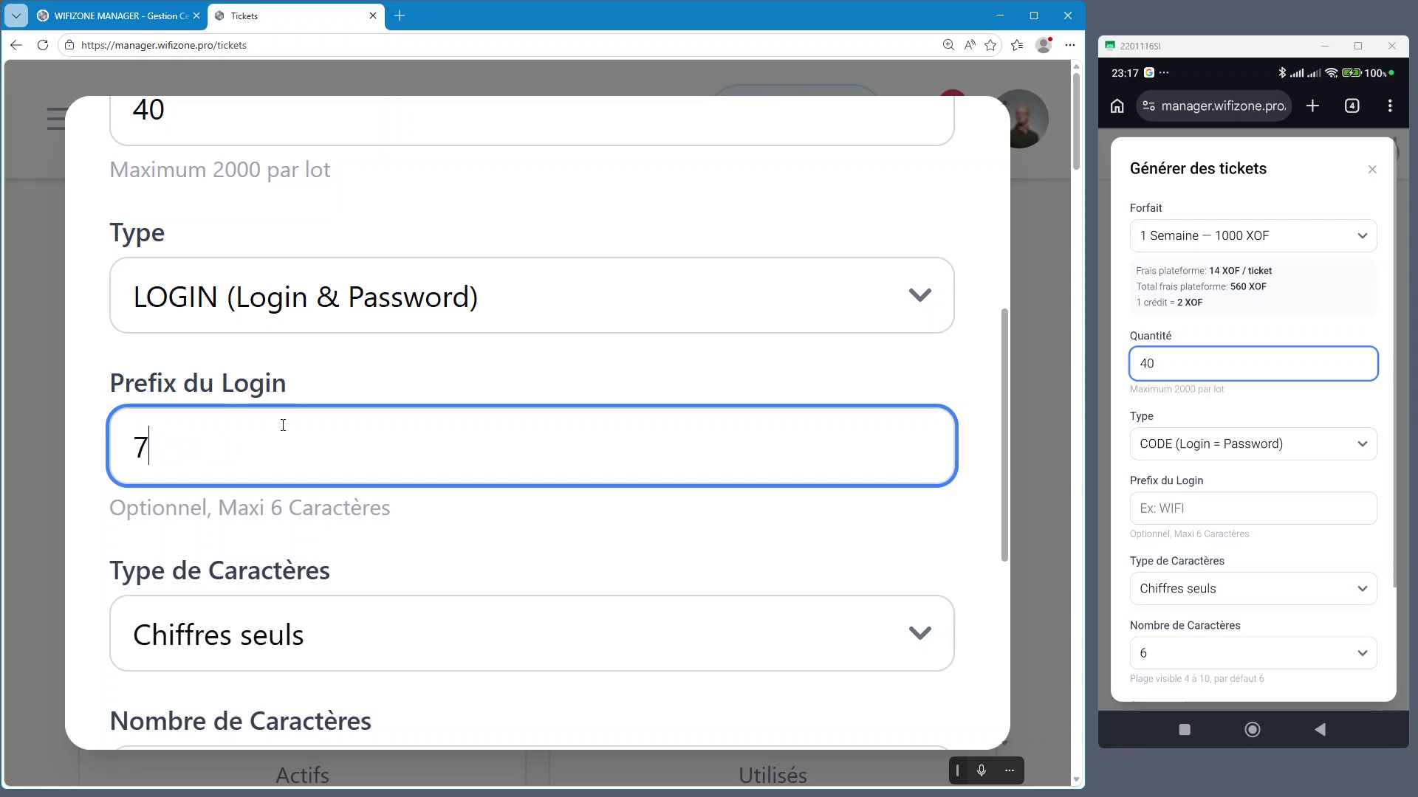
key("BackSpace")
type("PROMO")
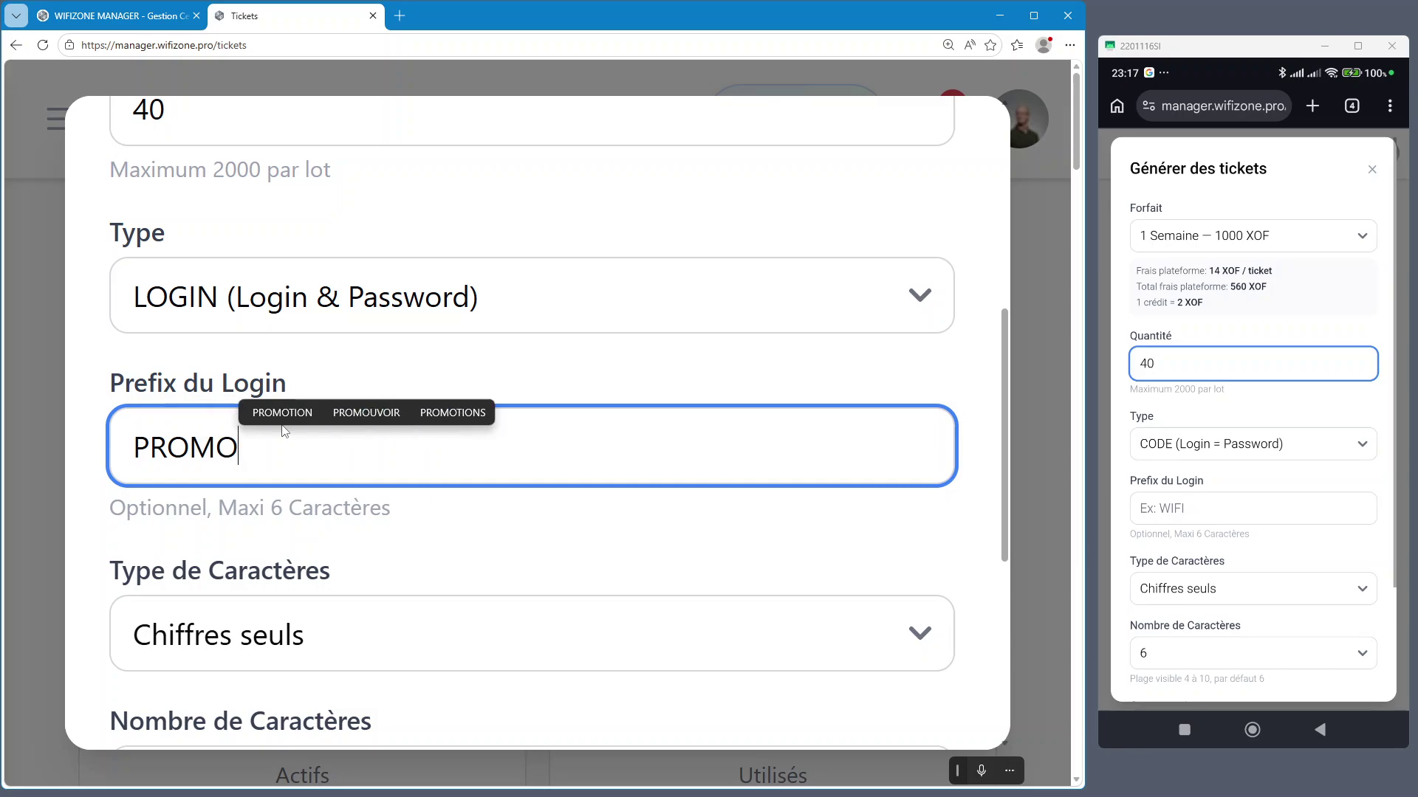
key("BackSpace")
key("BackSpace")
key("BackSpace")
key("BackSpace")
key("BackSpace")
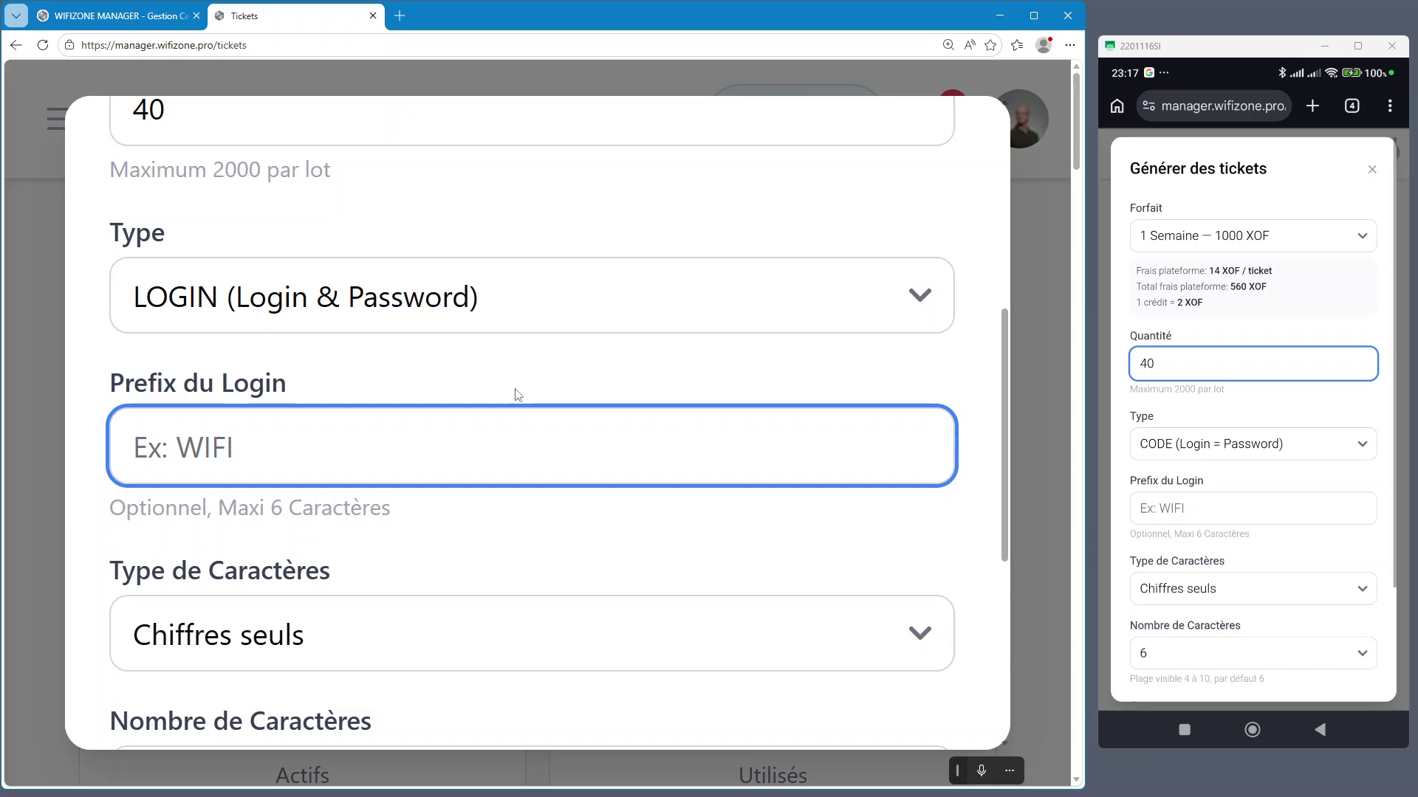
type("7")
left_click(509, 375)
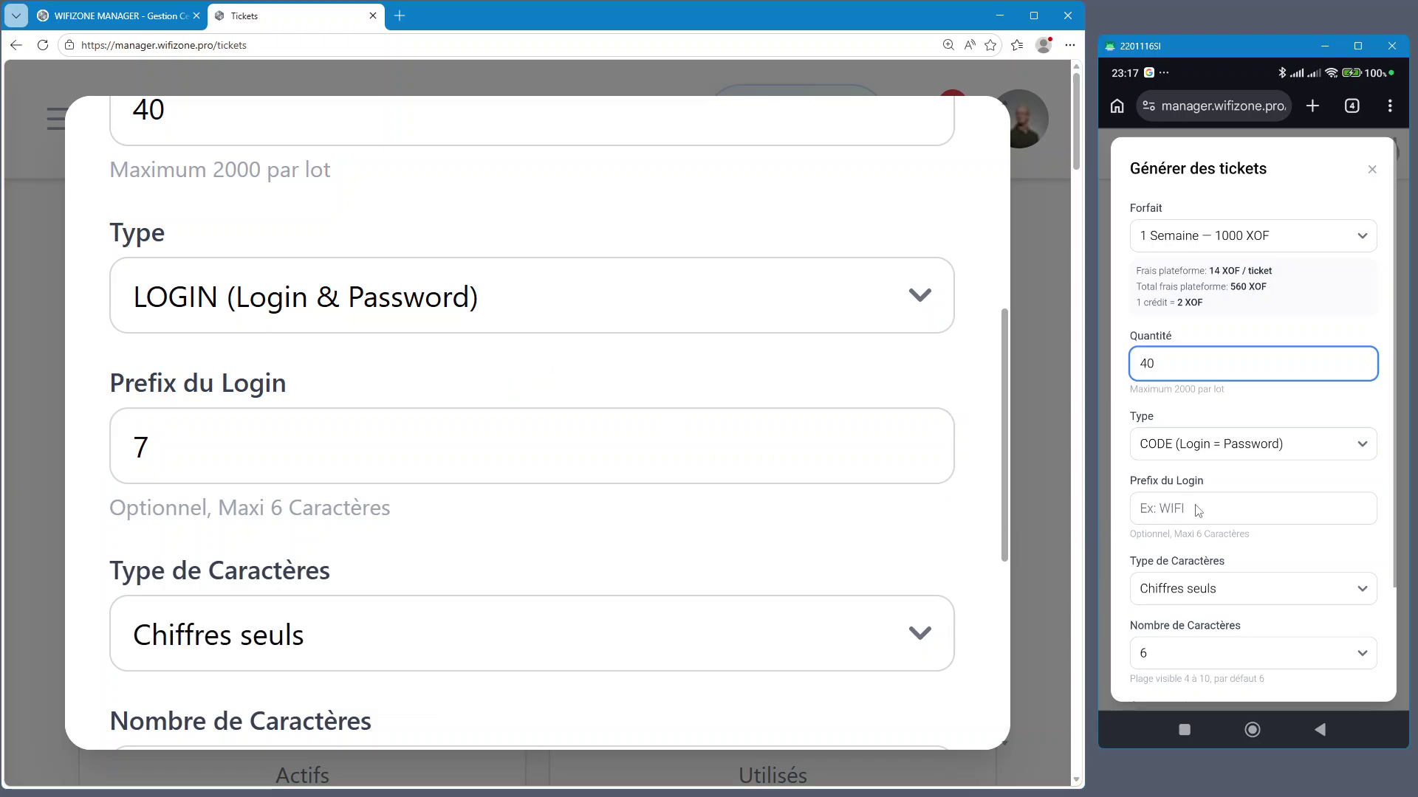
left_click(1194, 508)
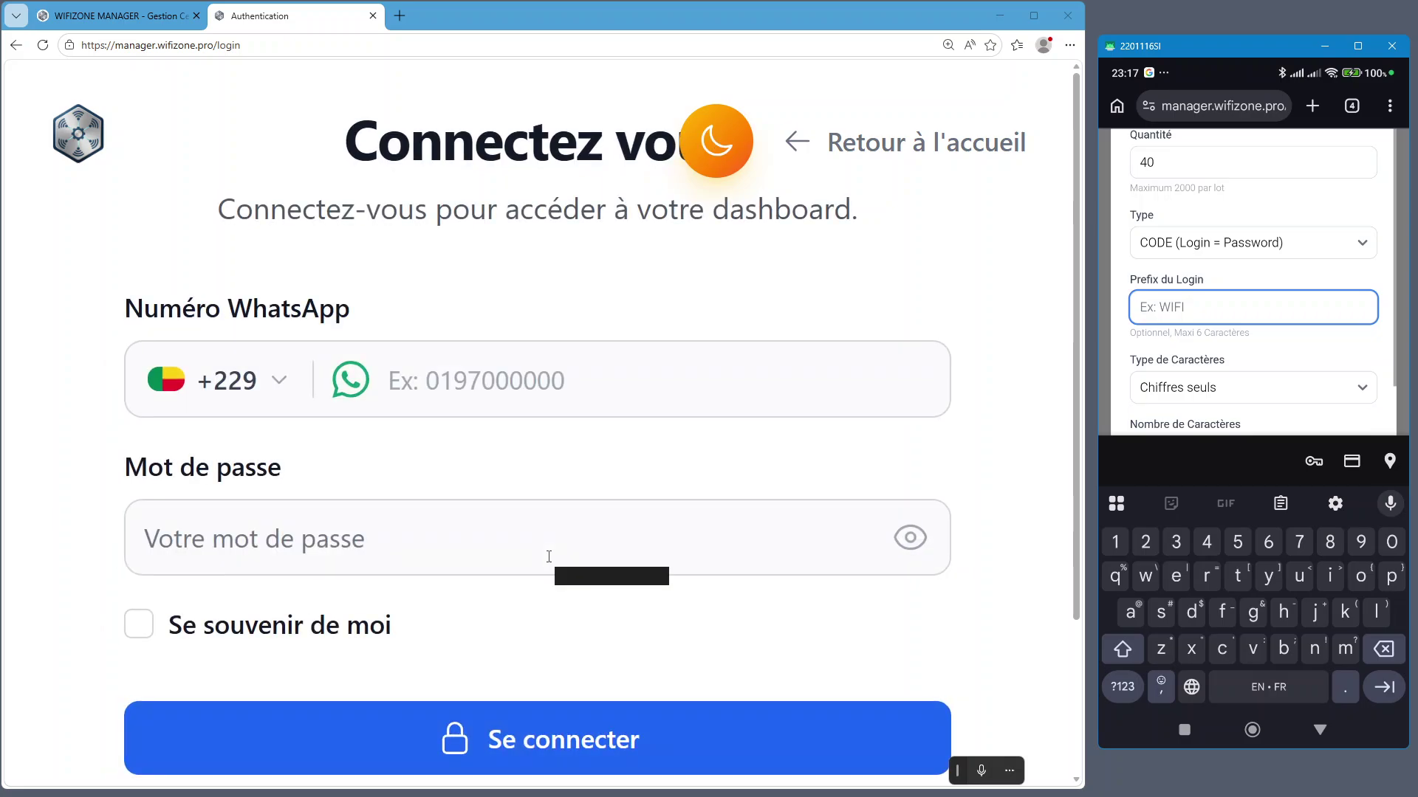
Set the sign-in page zoom to 110% and choose Bénin as the country code
left_click(432, 396)
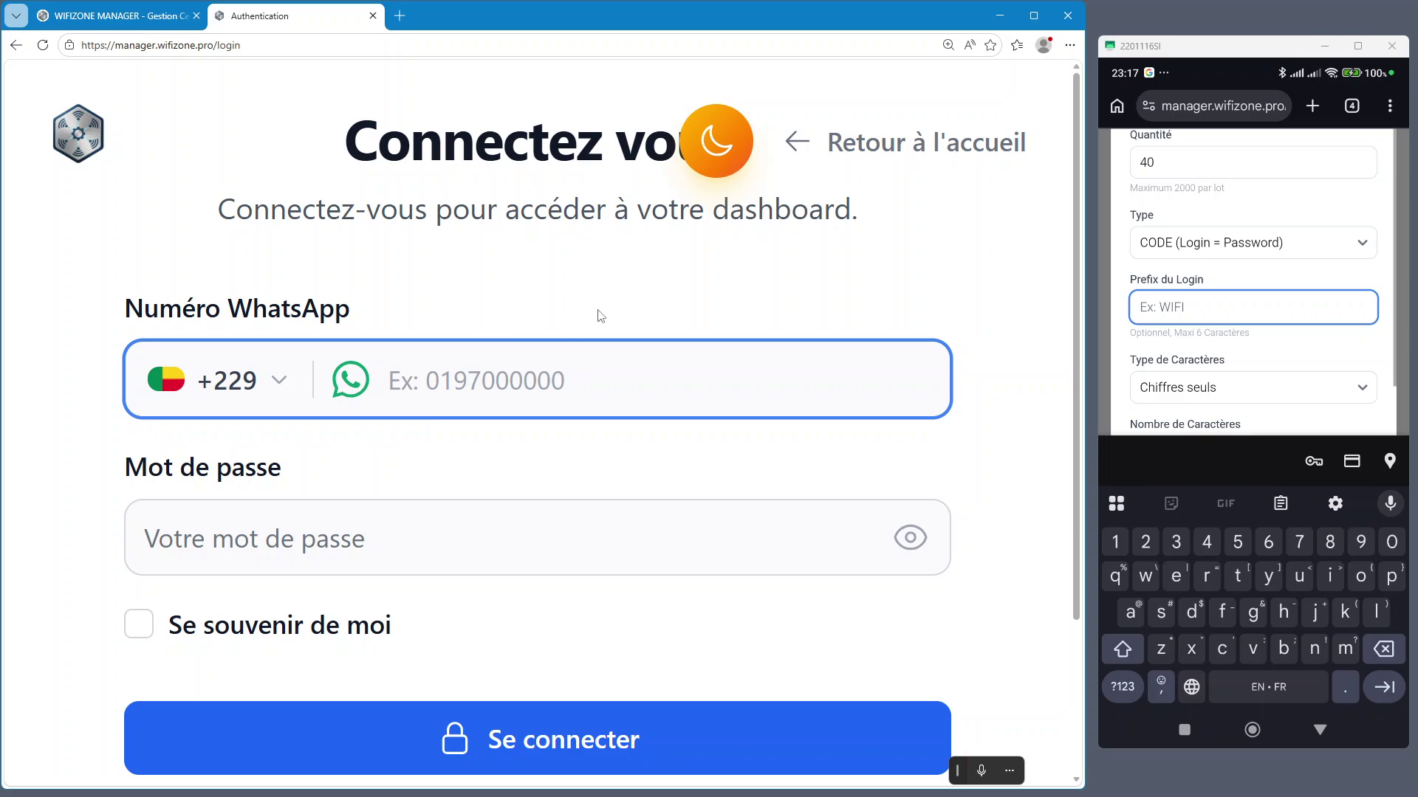
key("ctrl+0")
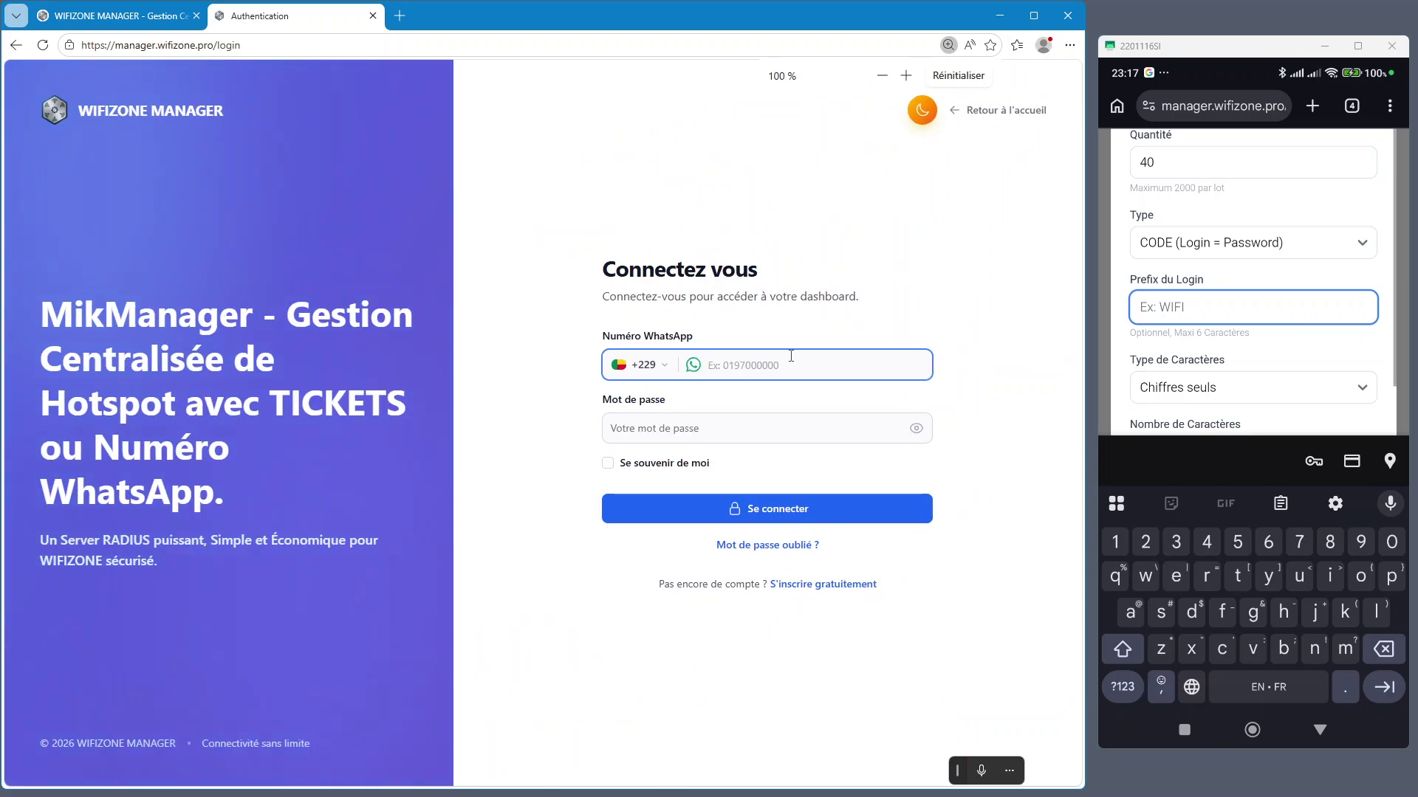
key("ctrl+plus")
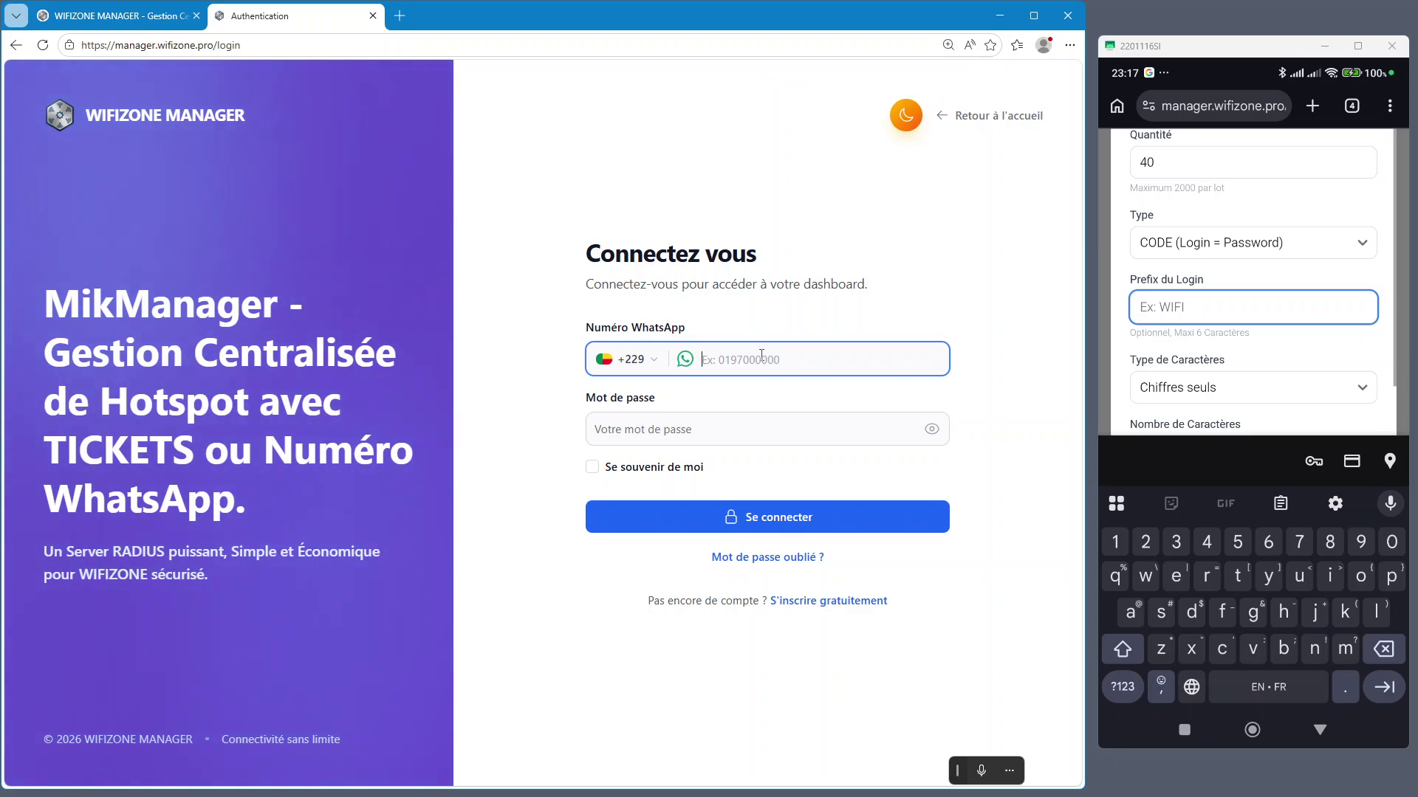
left_click(628, 364)
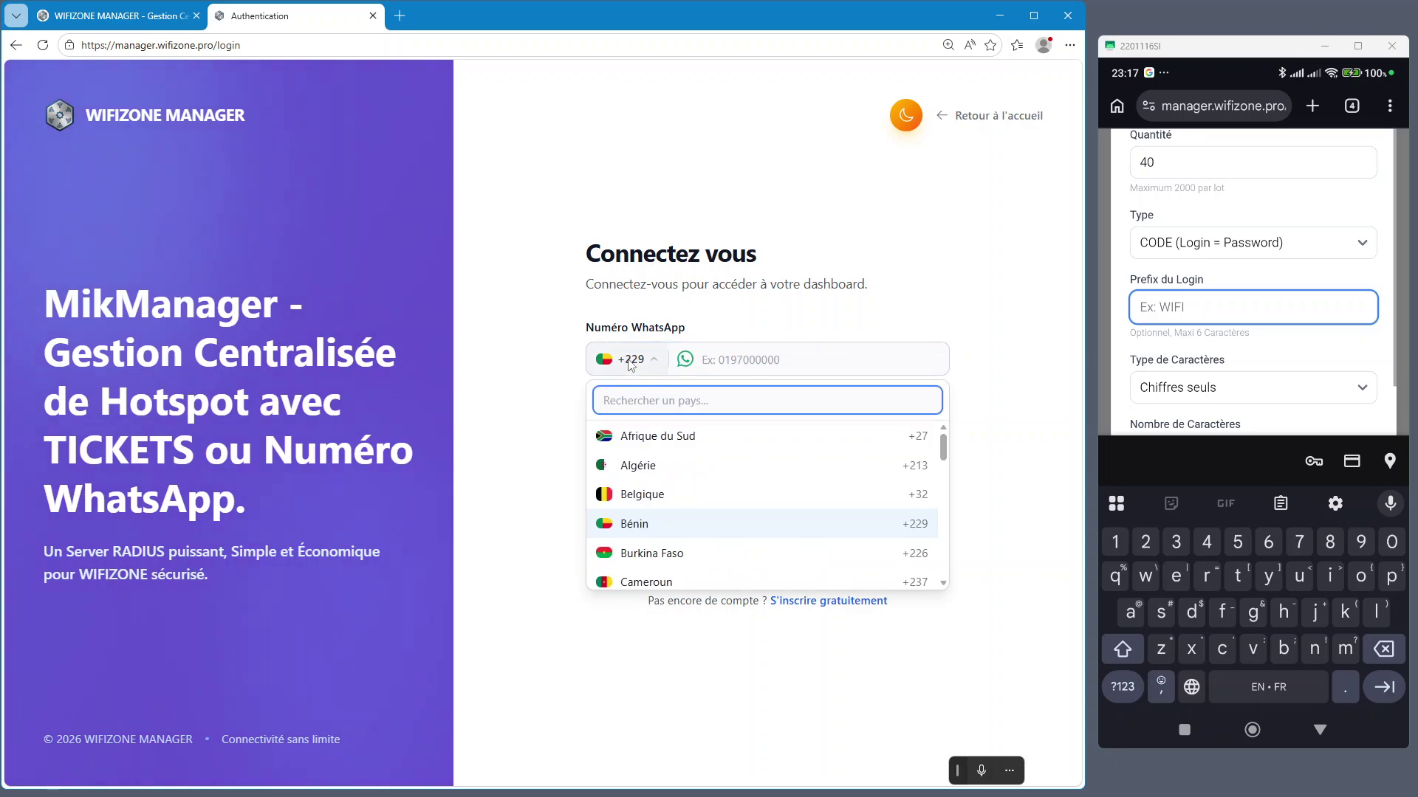
type("BENI")
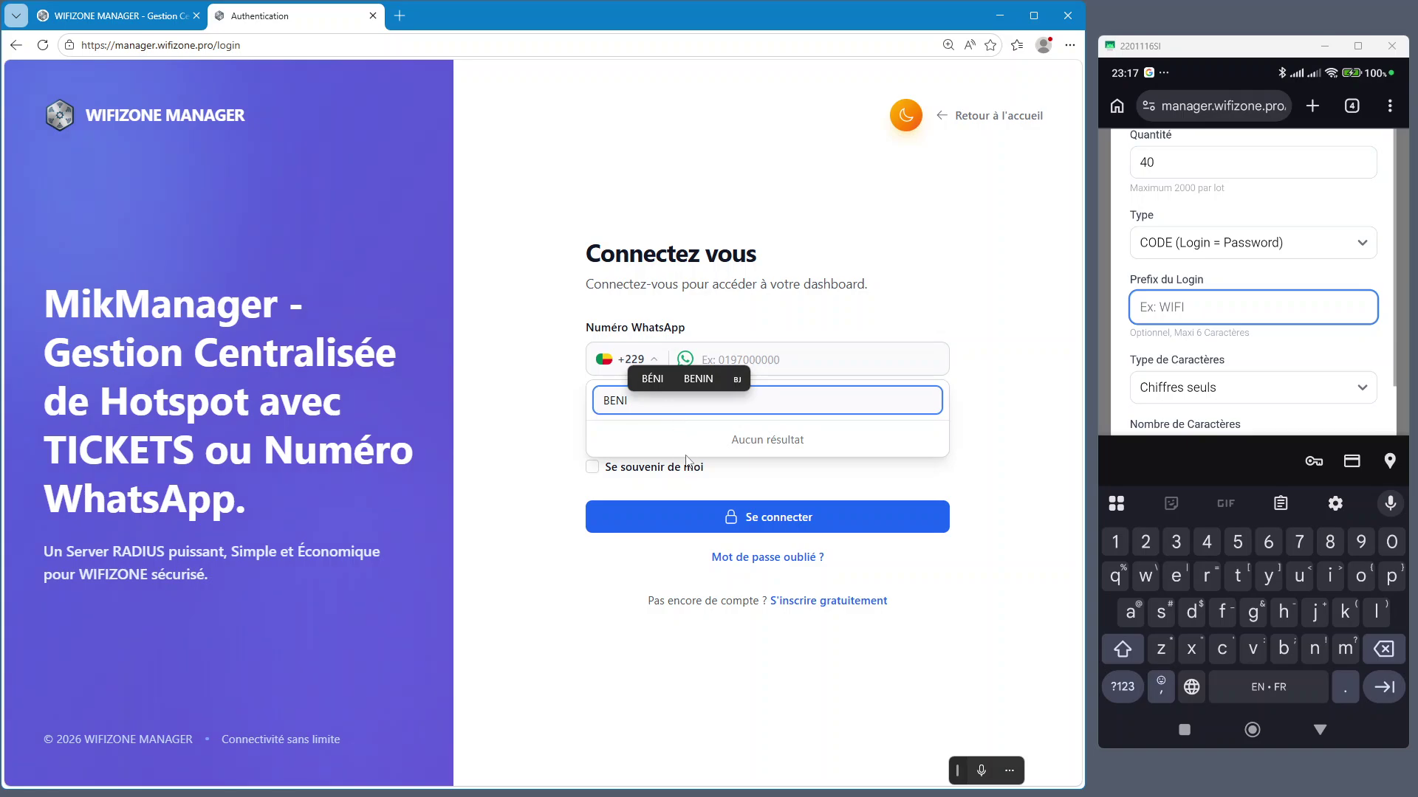
key("BackSpace")
key("BackSpace")
key("BackSpace")
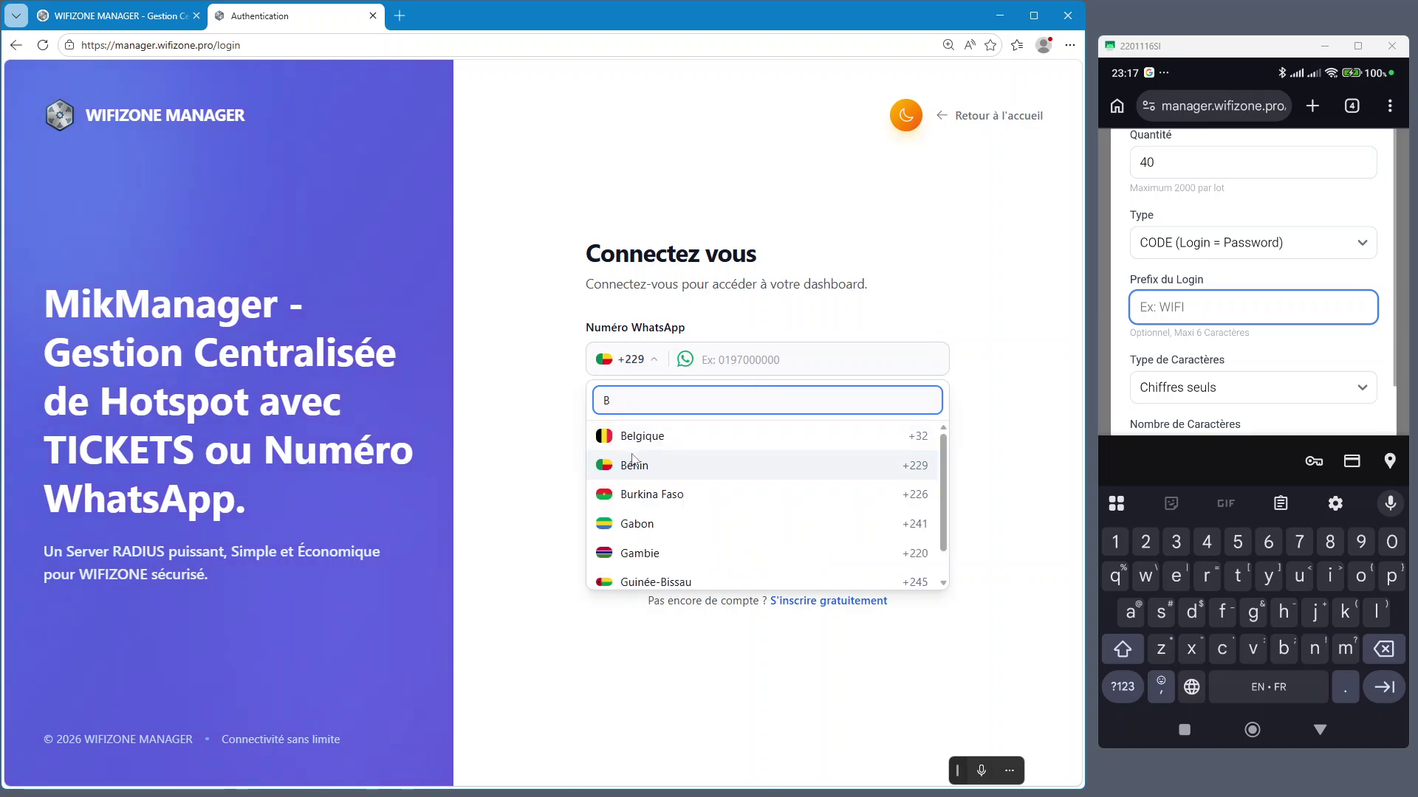
left_click(632, 463)
Enter the WhatsApp number and the account password, then attempt Connexion
left_click(748, 352)
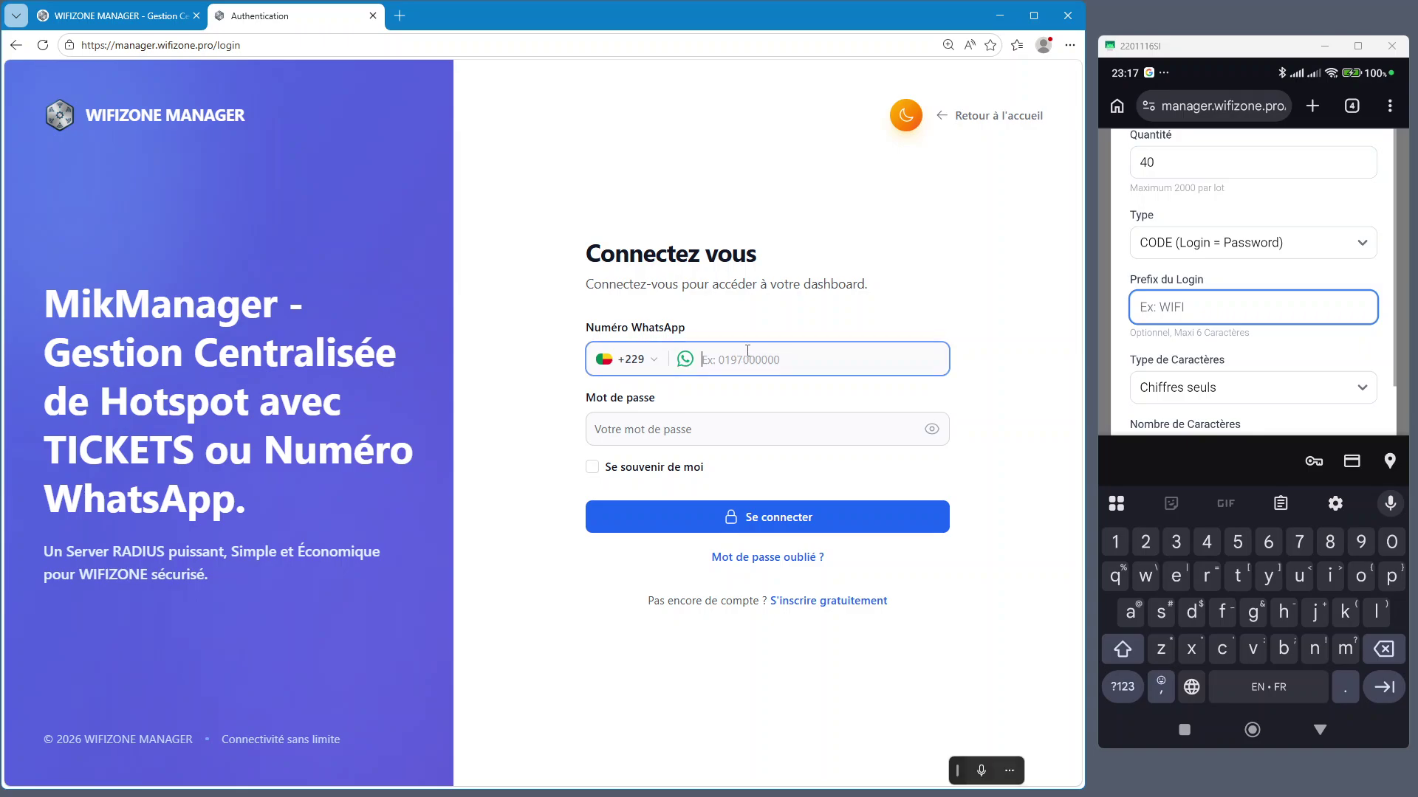
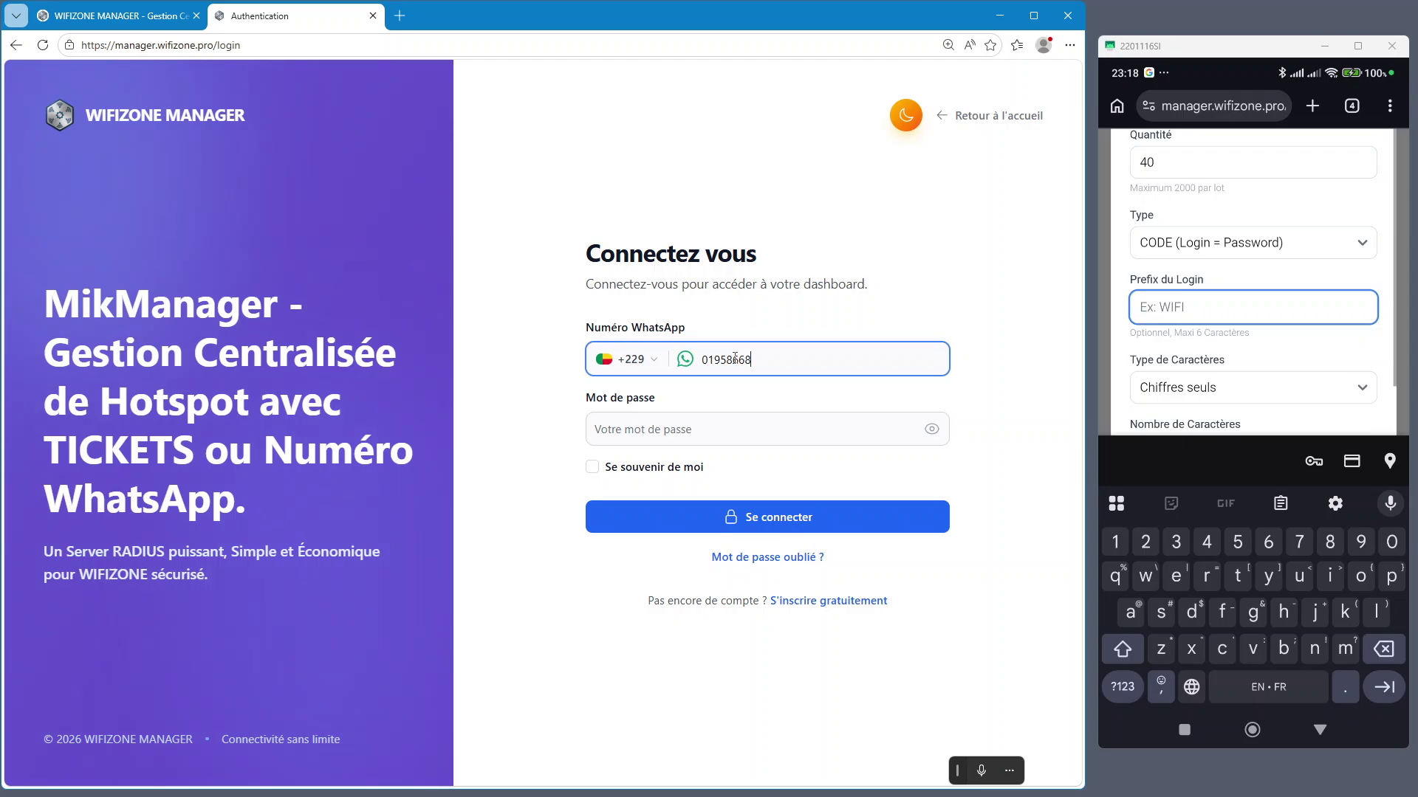
left_click(635, 437)
type("••")
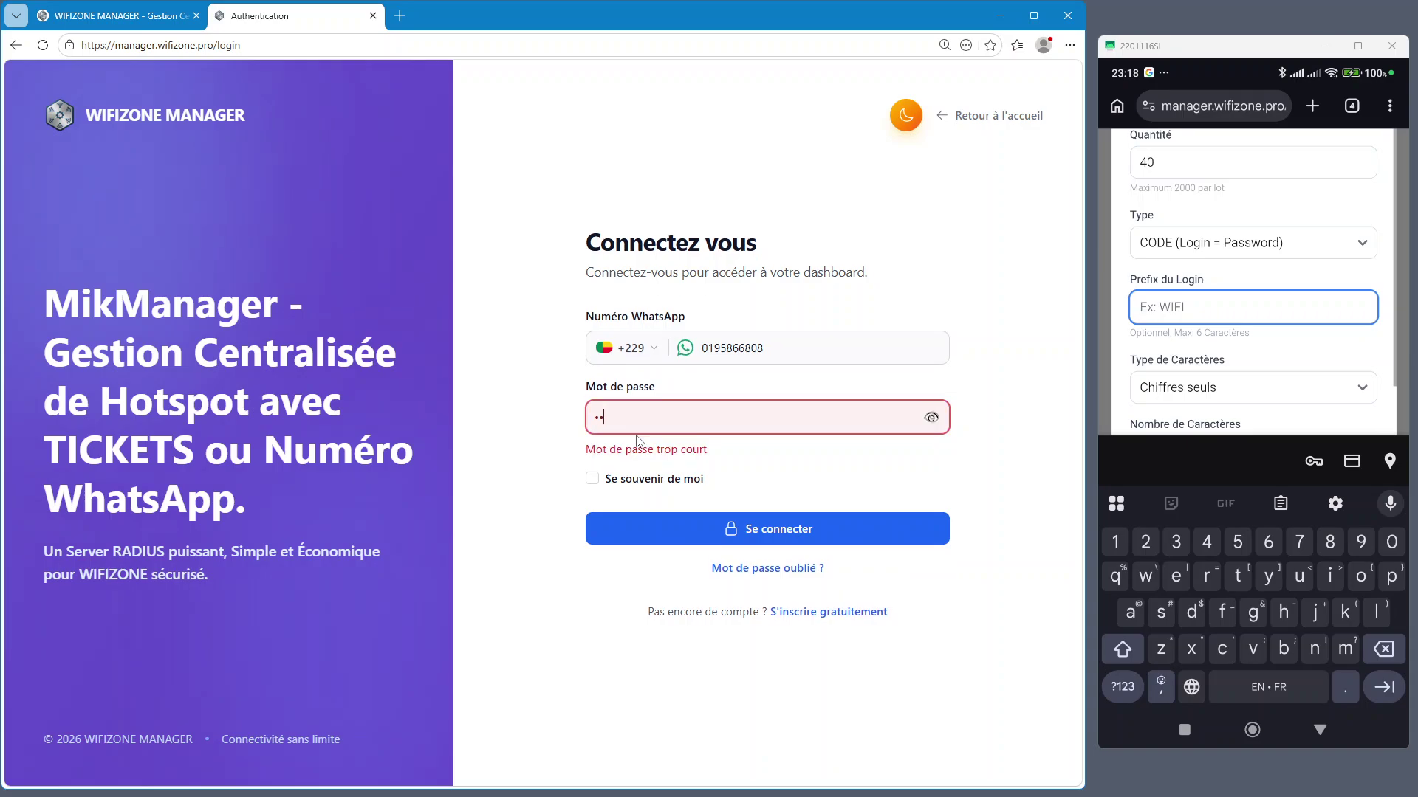
type("•••••")
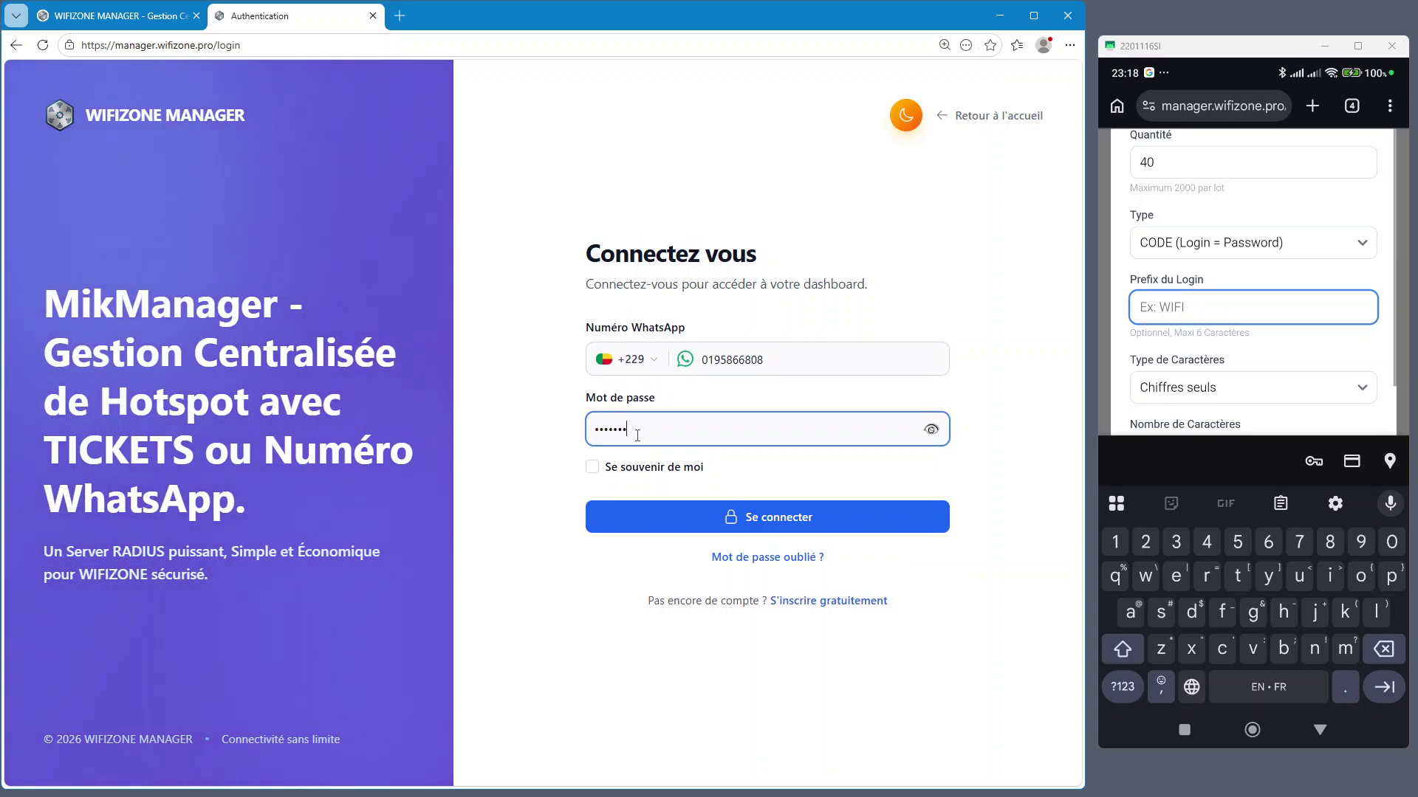
left_click(849, 517)
left_click(829, 515)
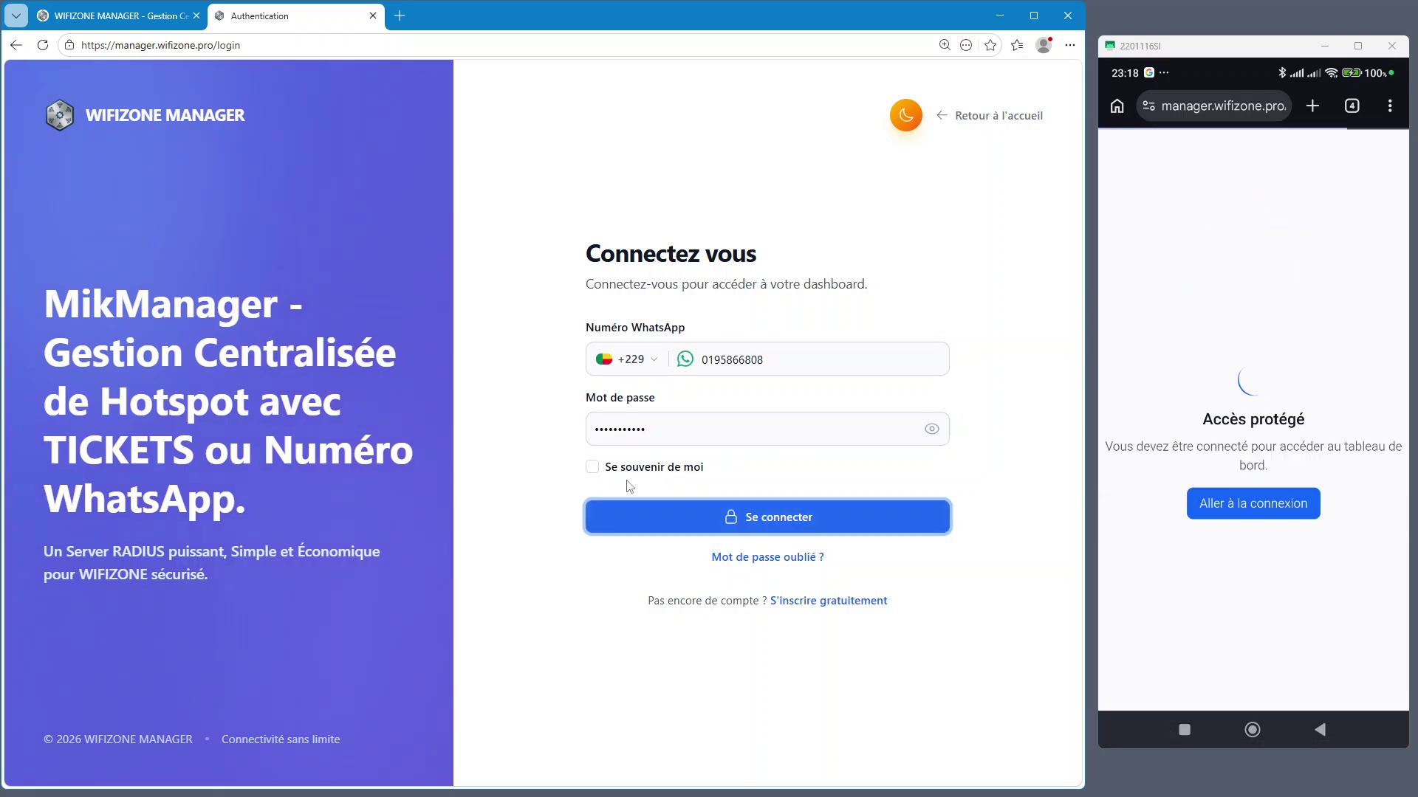
left_click(732, 520)
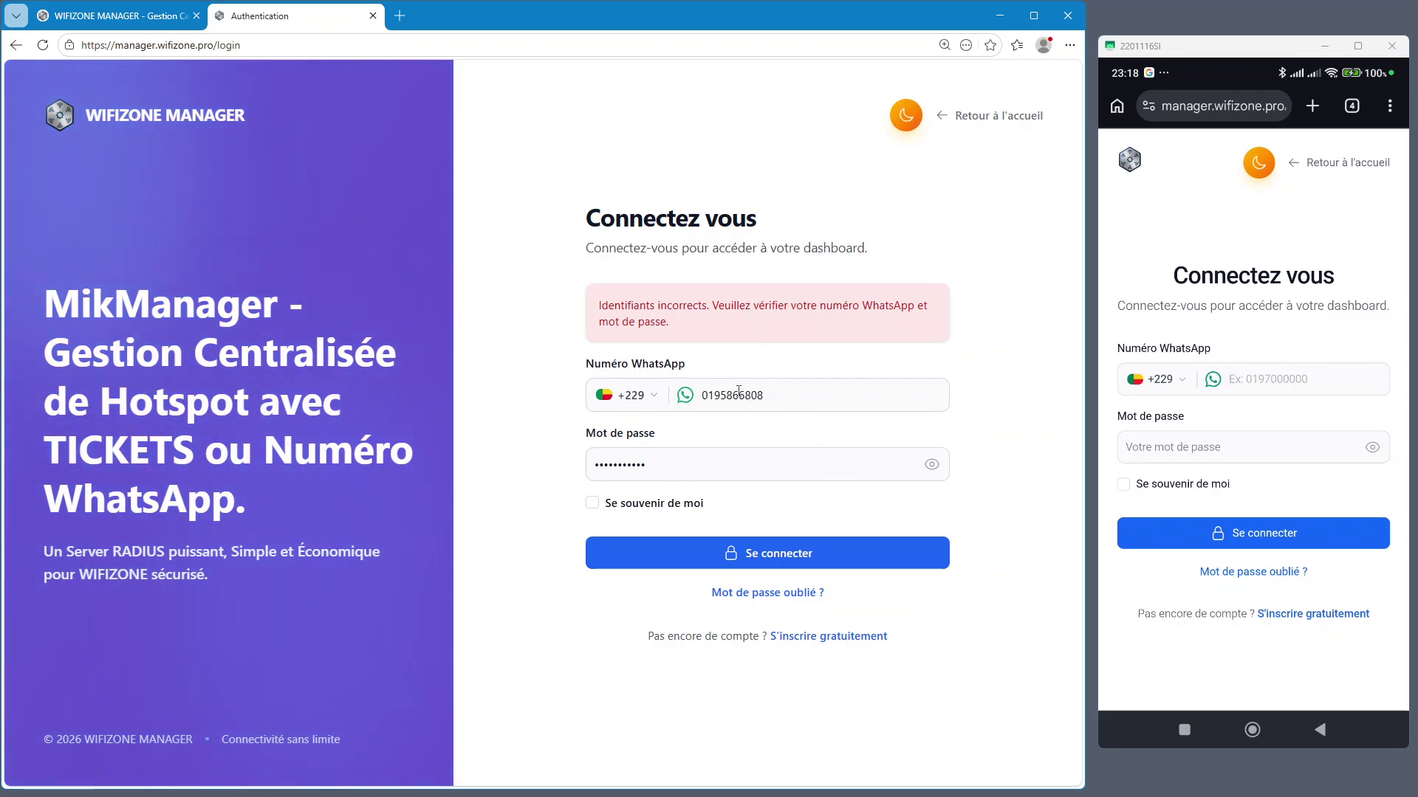
Re-enter the password, enable remember-me, and sign in to the Dashboard
left_click_drag(662, 471, 560, 472)
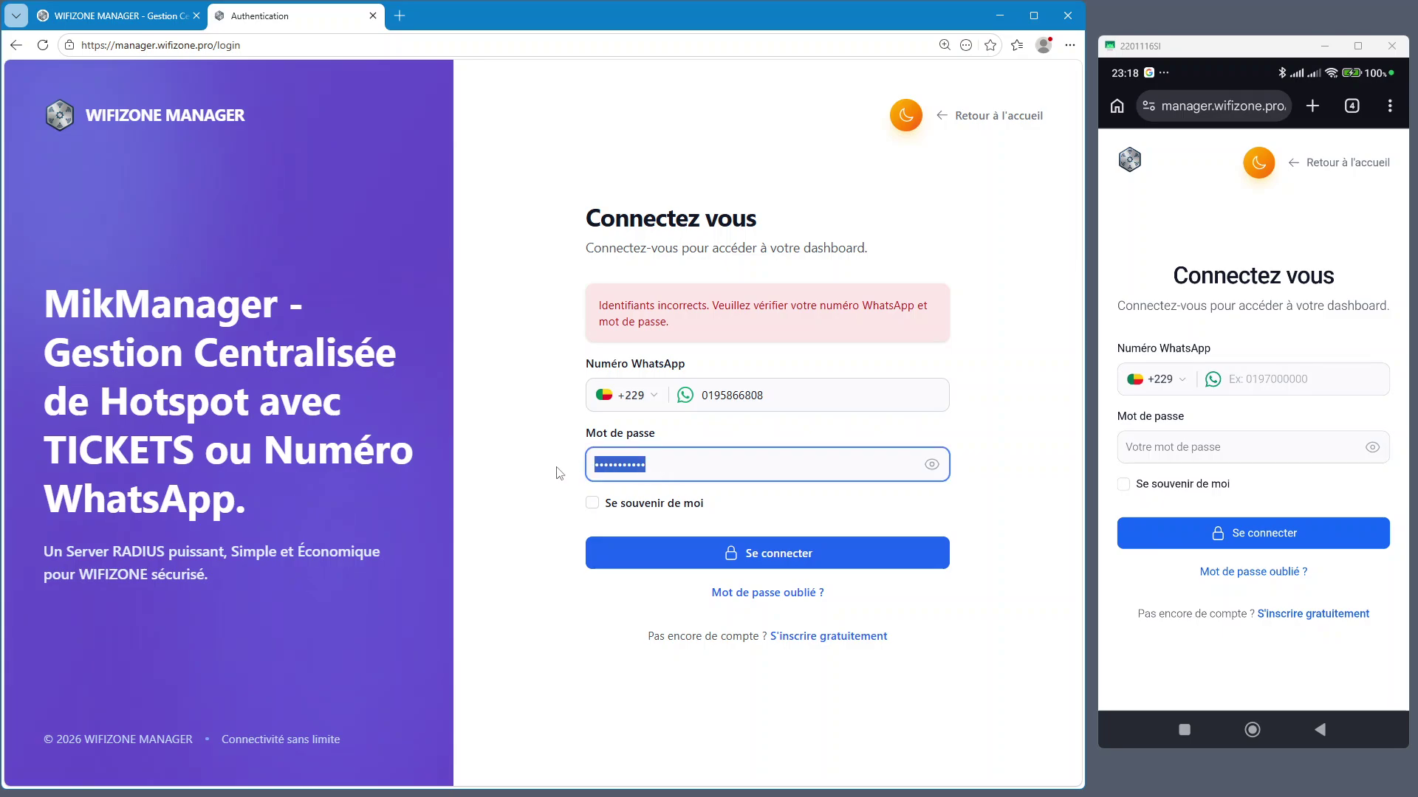
type("a")
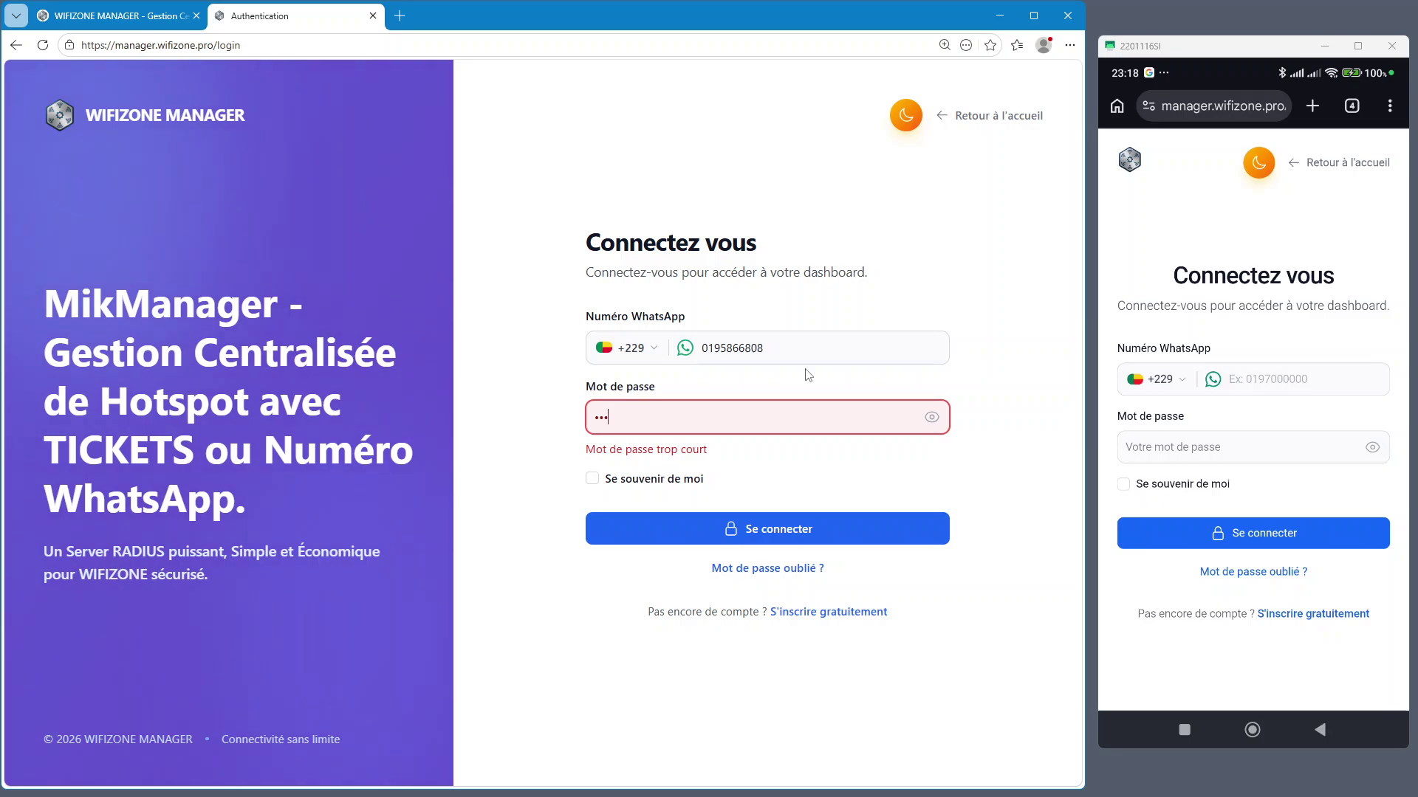
key("BackSpace")
key("BackSpace")
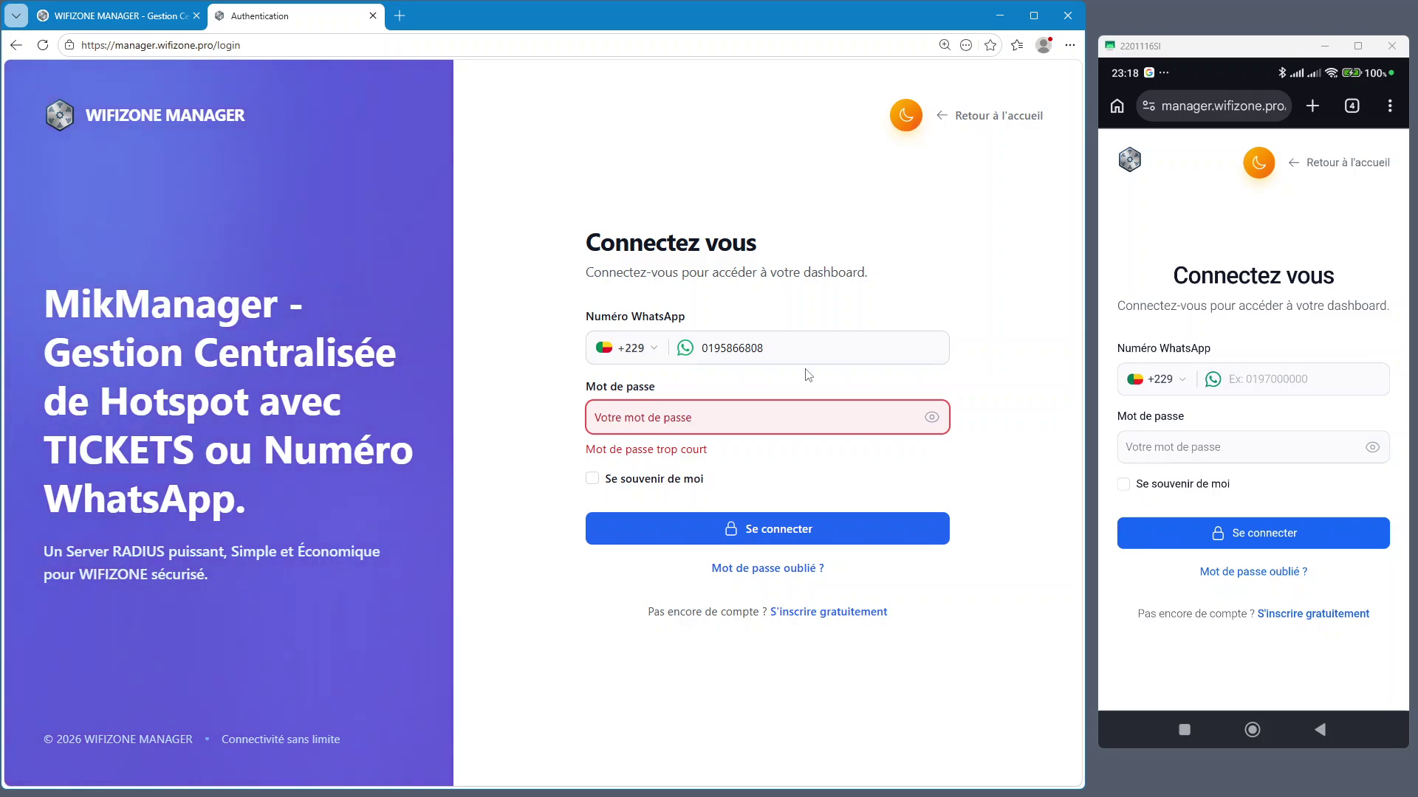
type("aaaaa")
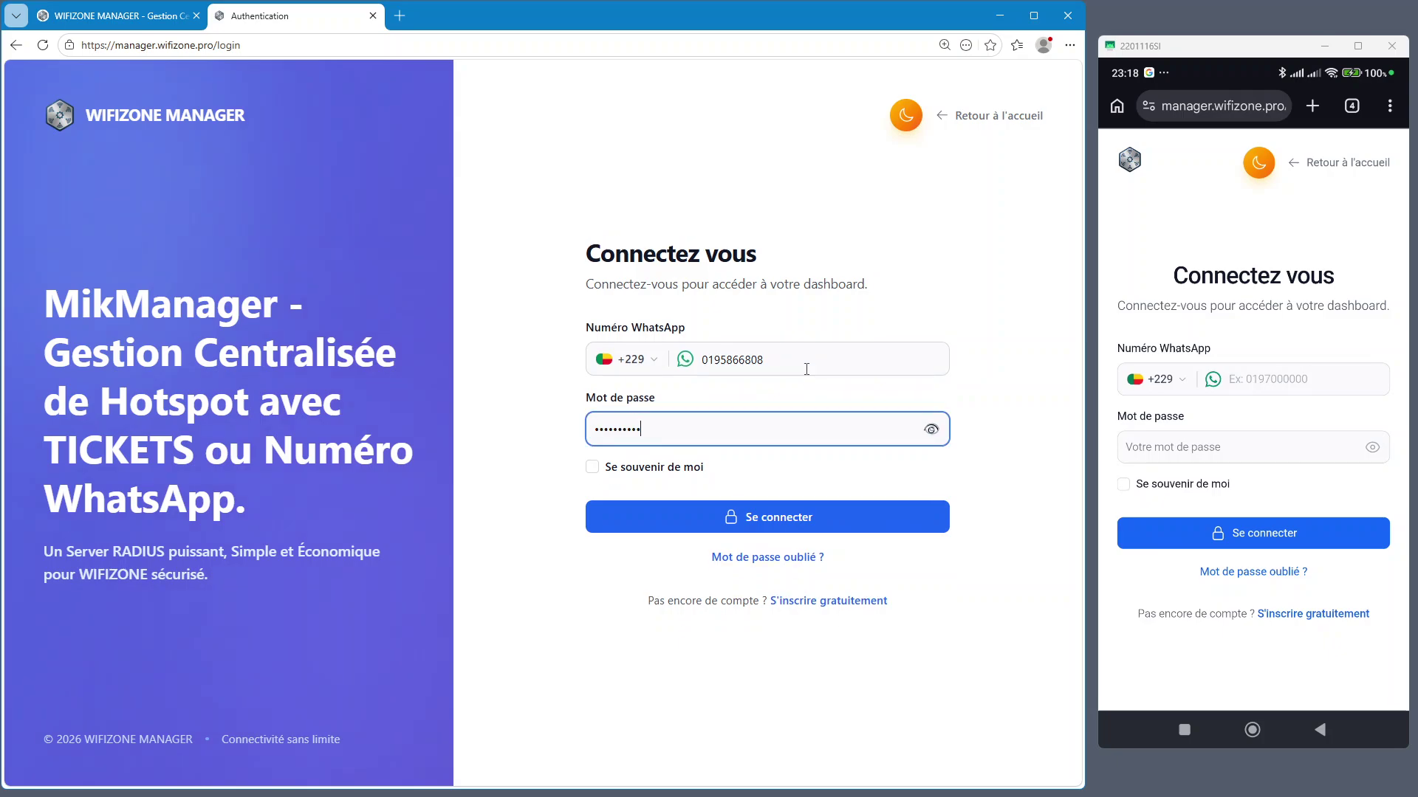
left_click(592, 466)
left_click(766, 524)
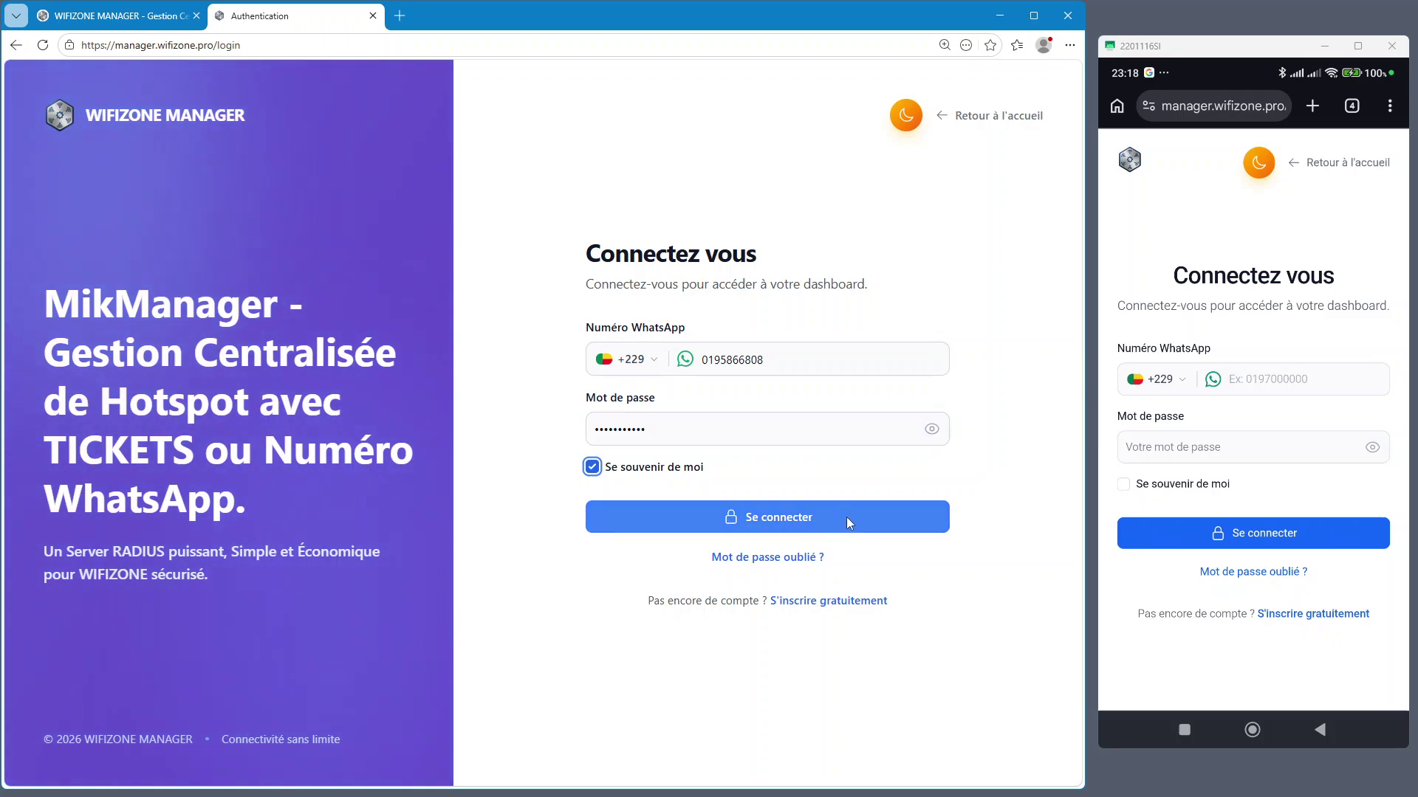
left_click(848, 517)
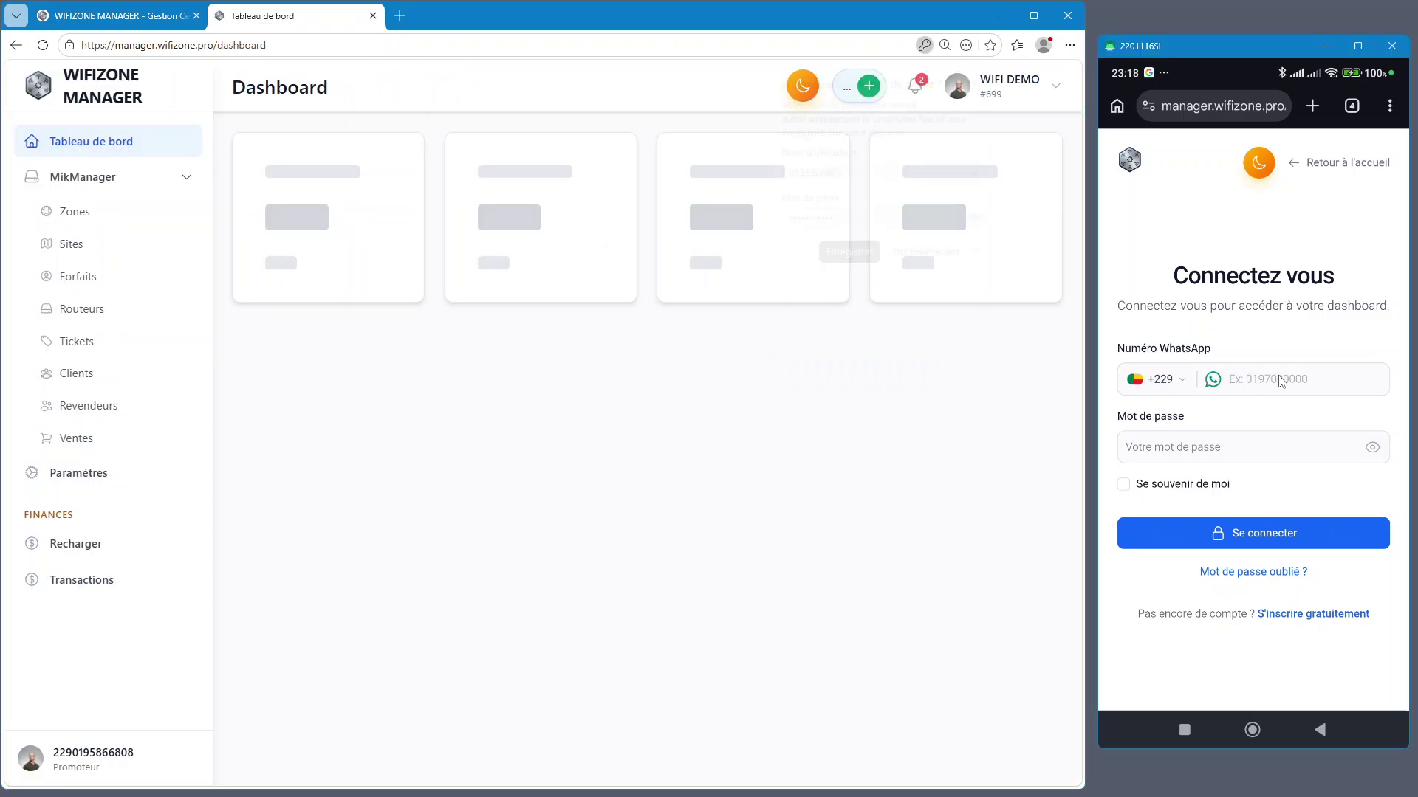
left_click(1281, 380)
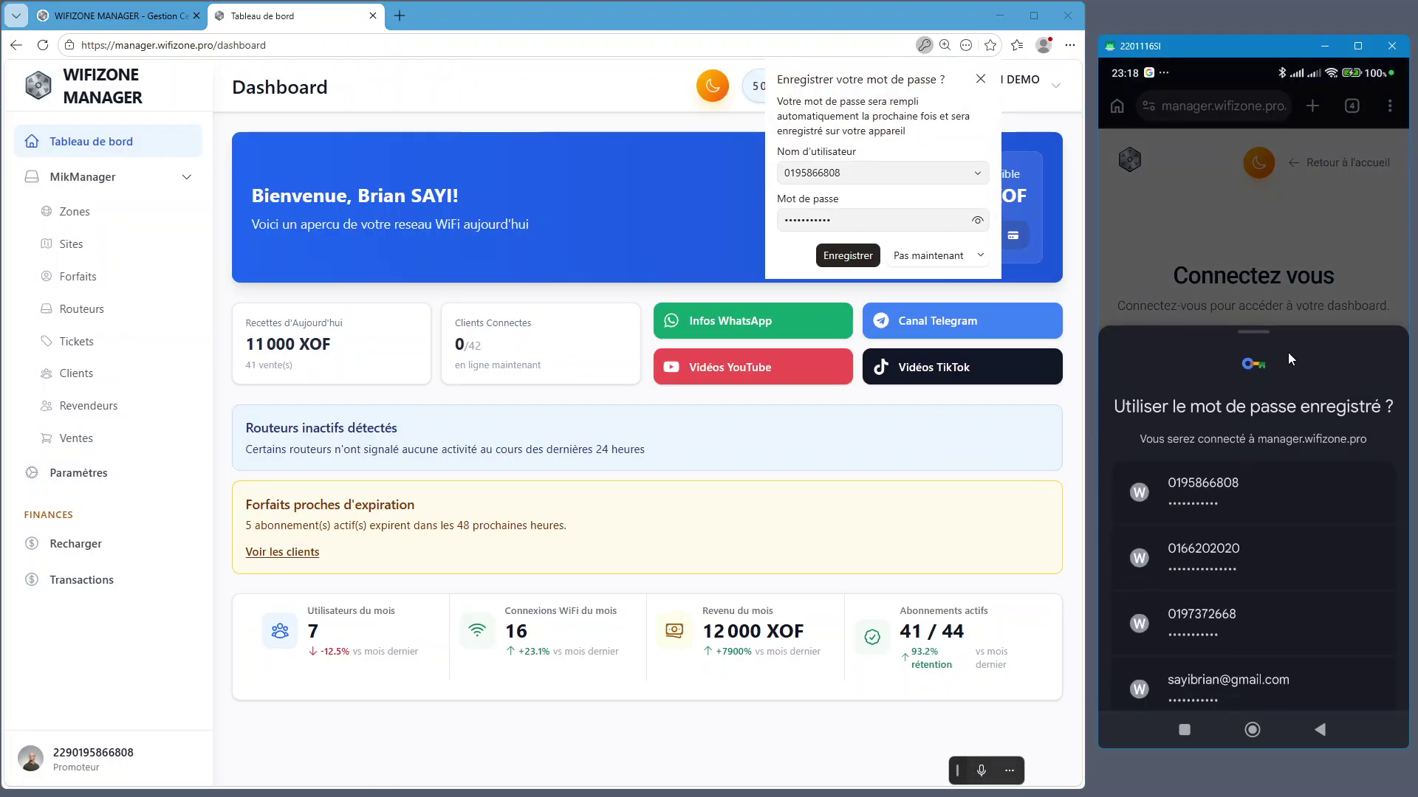
Sign in on the phone with the saved account and decline saving the desktop password
left_click(1229, 494)
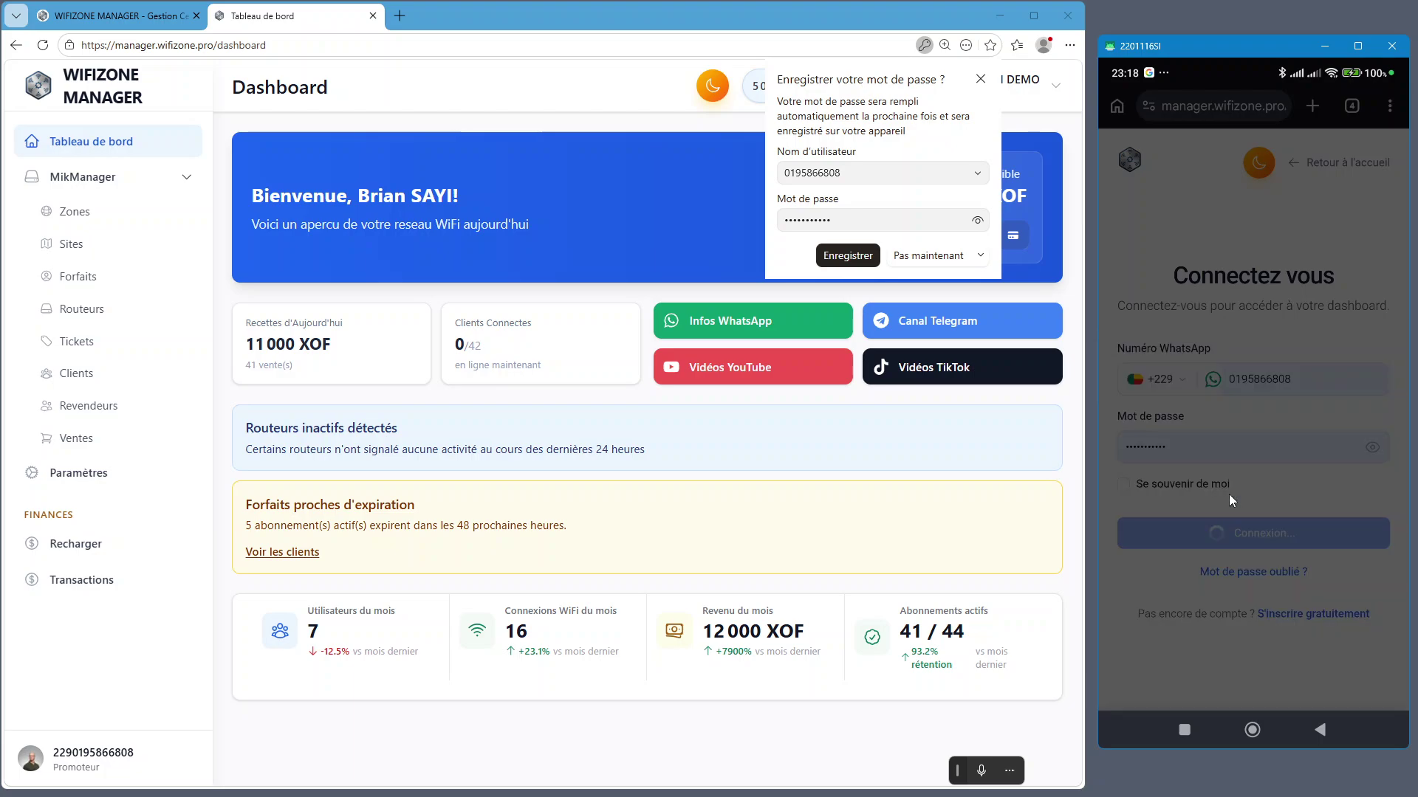
left_click(1294, 530)
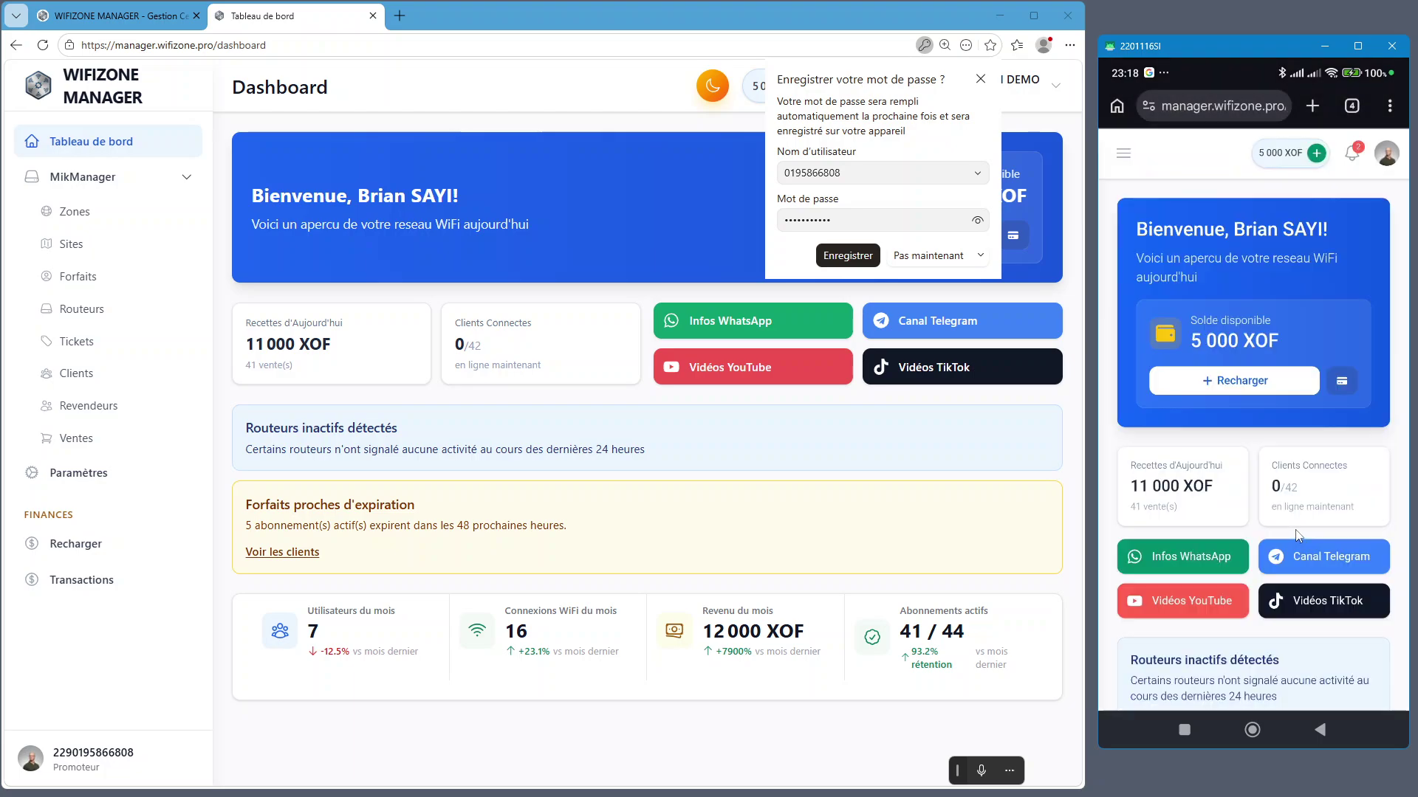
left_click(1123, 153)
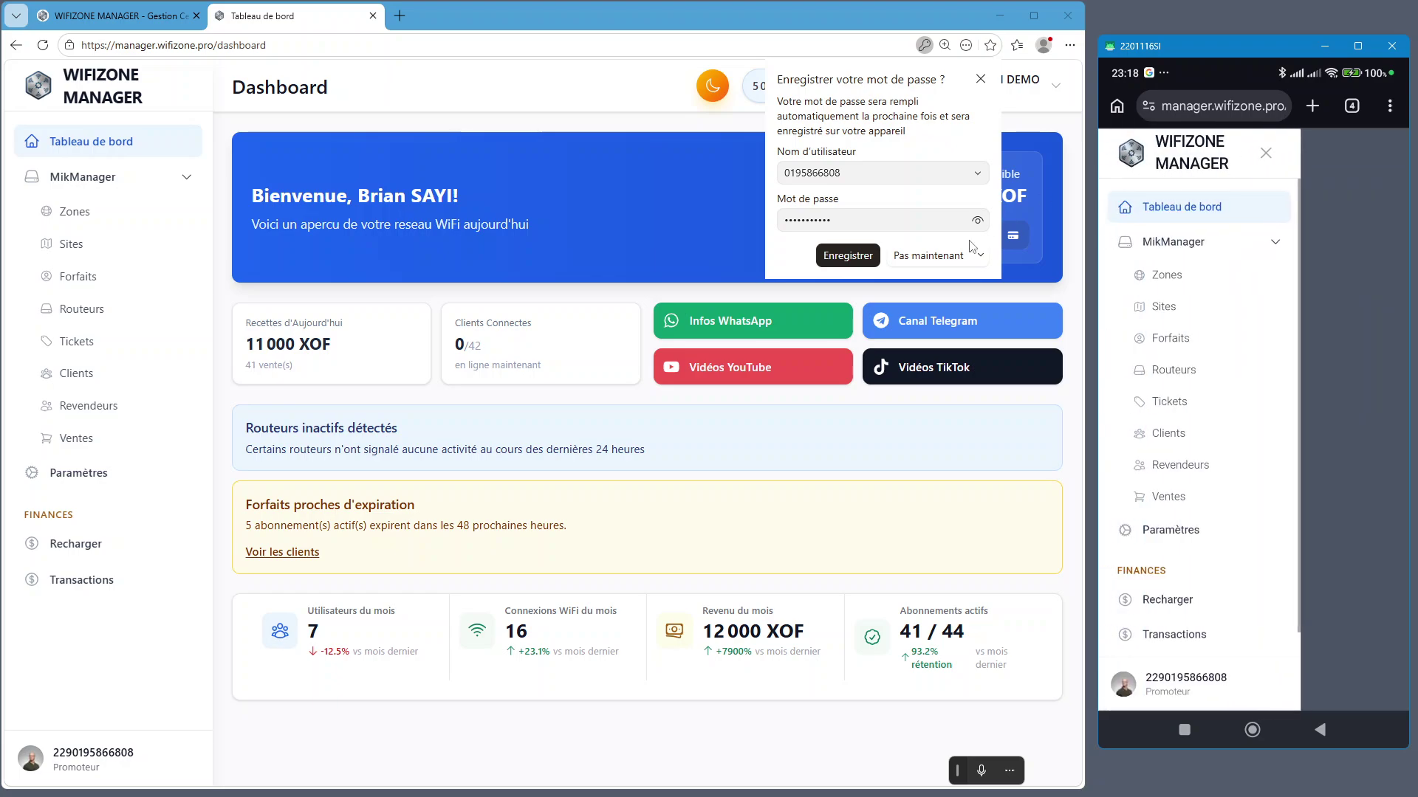
left_click(928, 256)
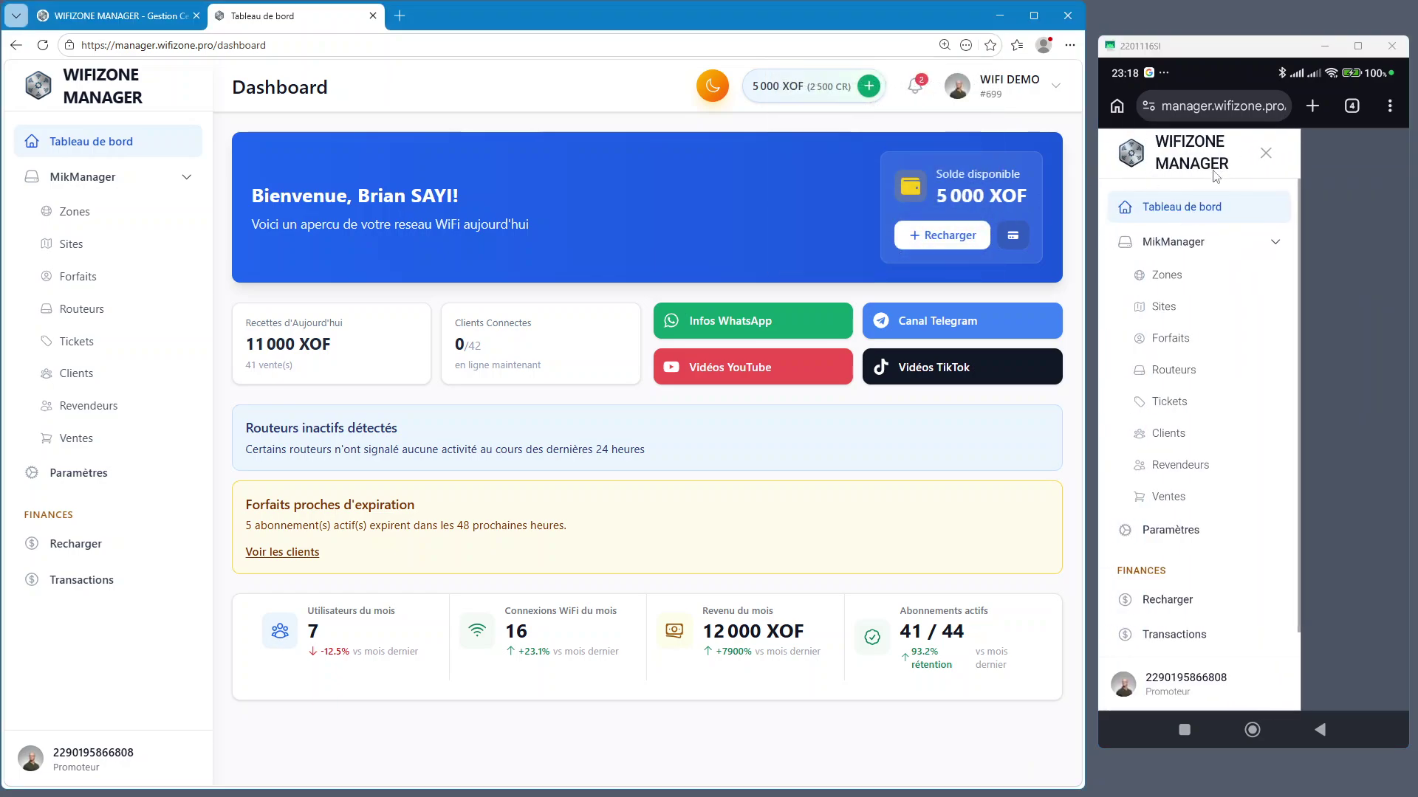
Open the phone's Générer des tickets form via Tickets, and show the desktop Tickets RADIUS list
left_click(1182, 209)
left_click(1124, 156)
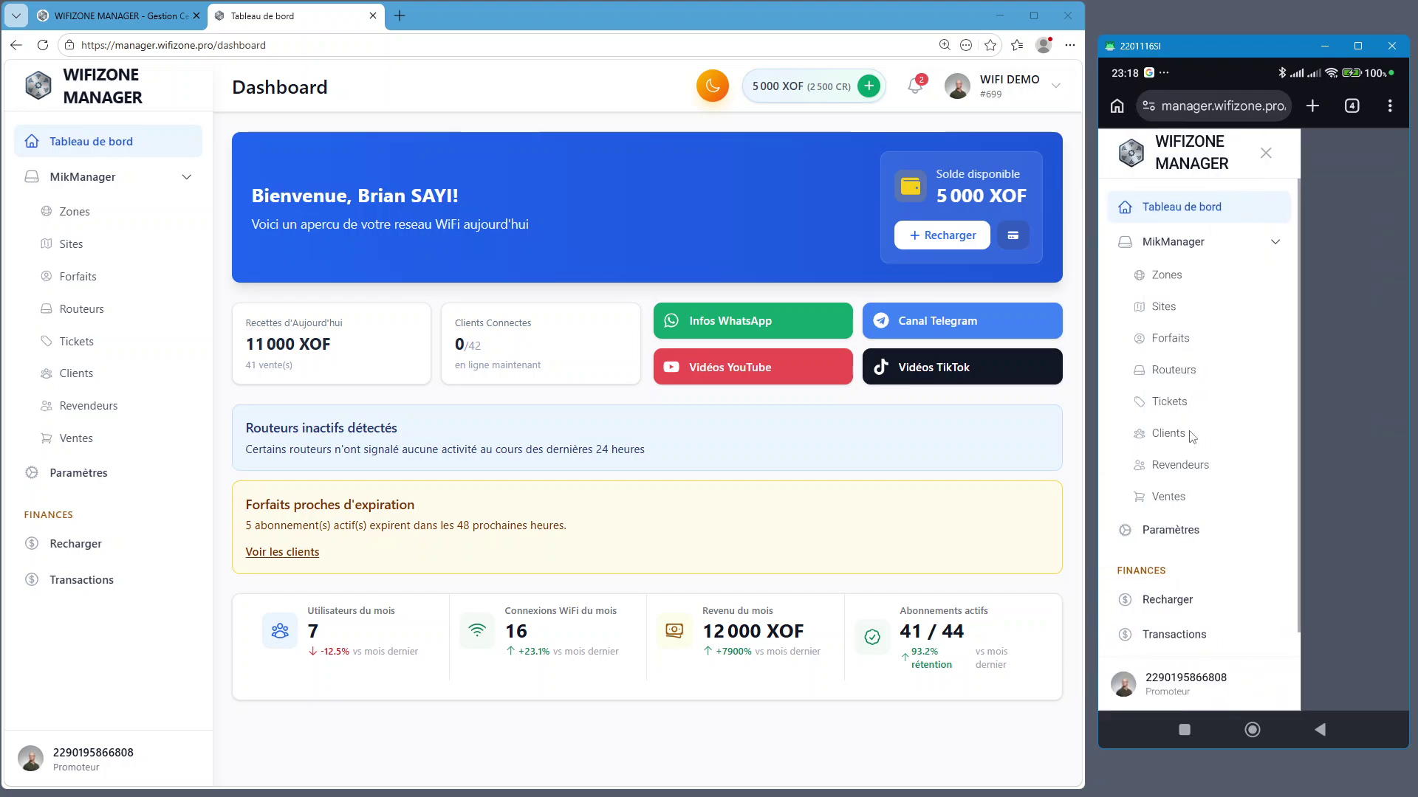
left_click(1191, 403)
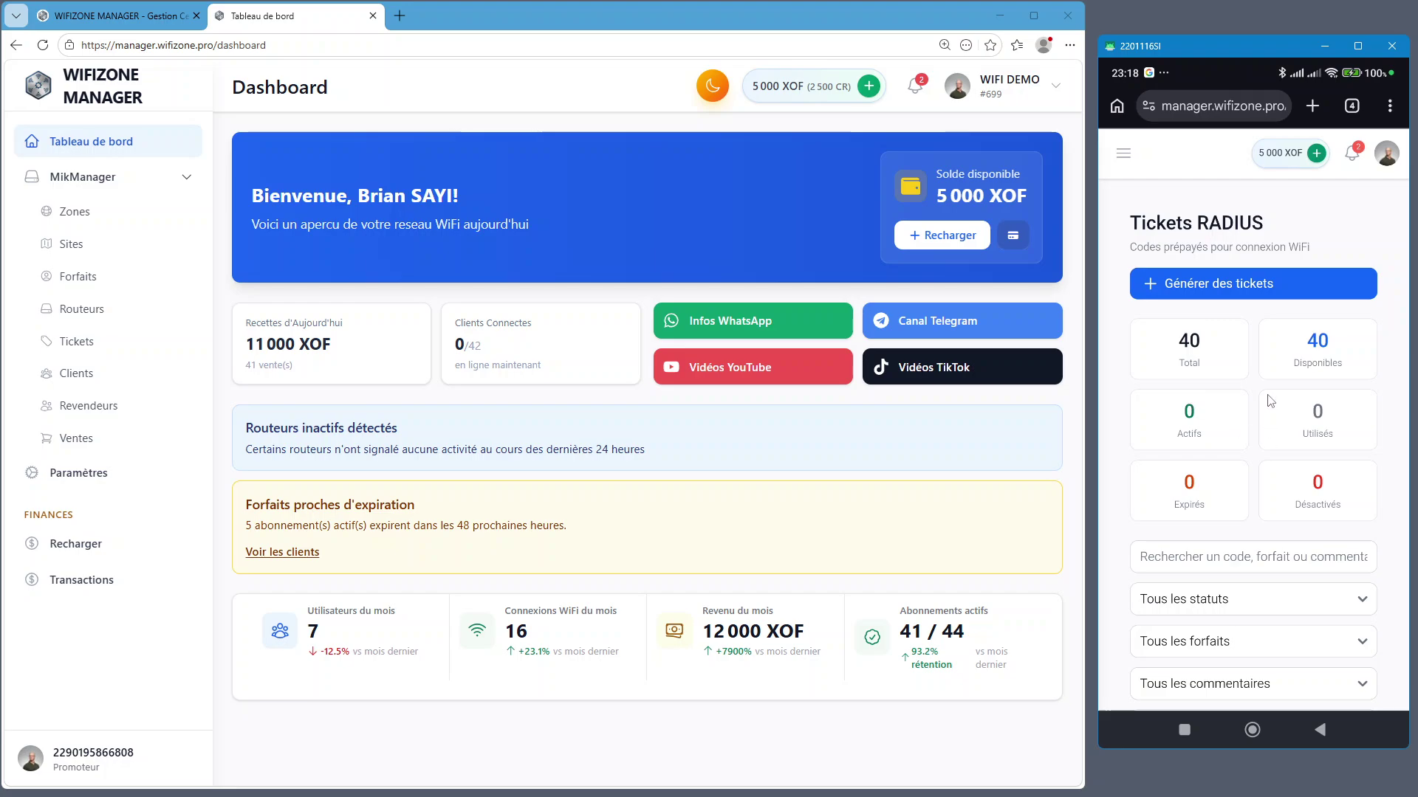
left_click(1290, 295)
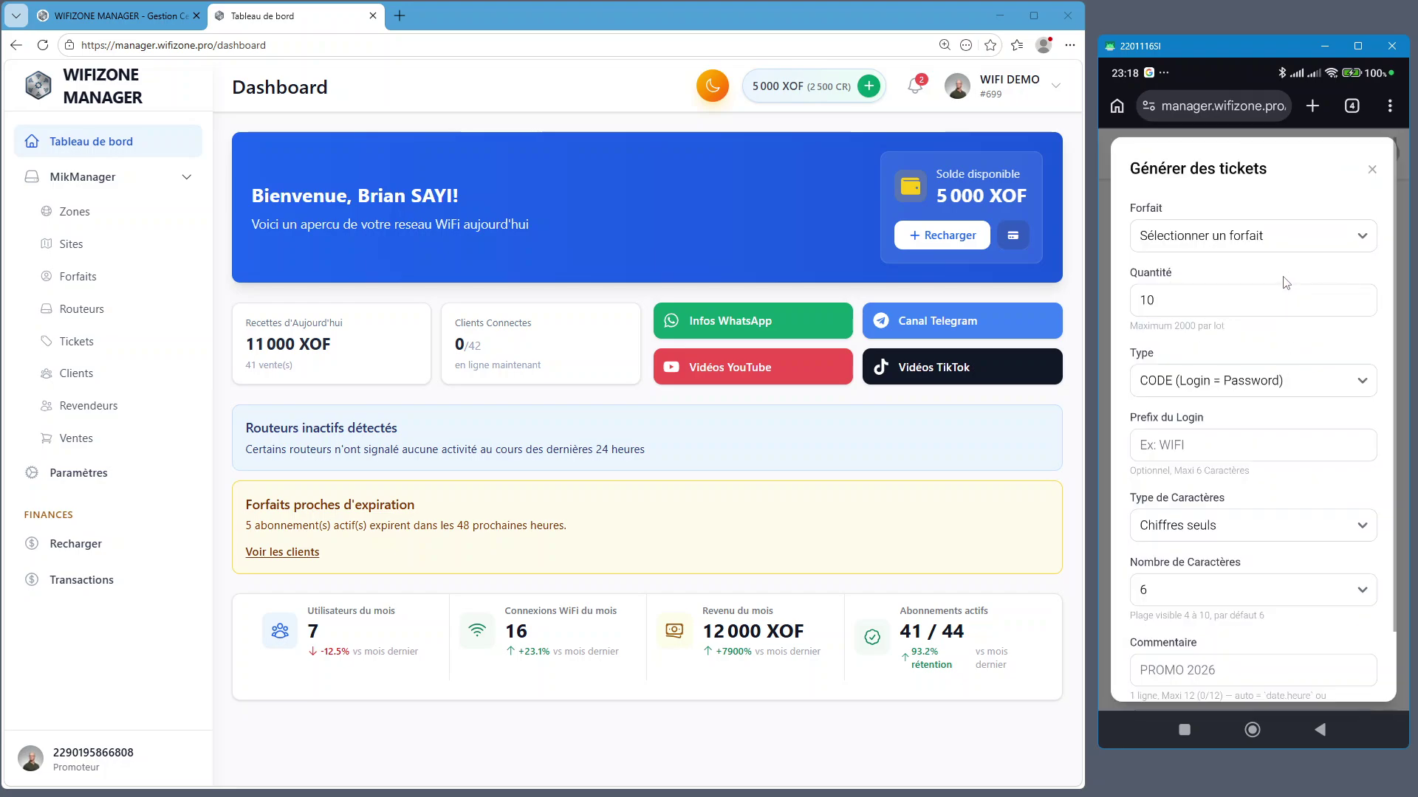
left_click(77, 343)
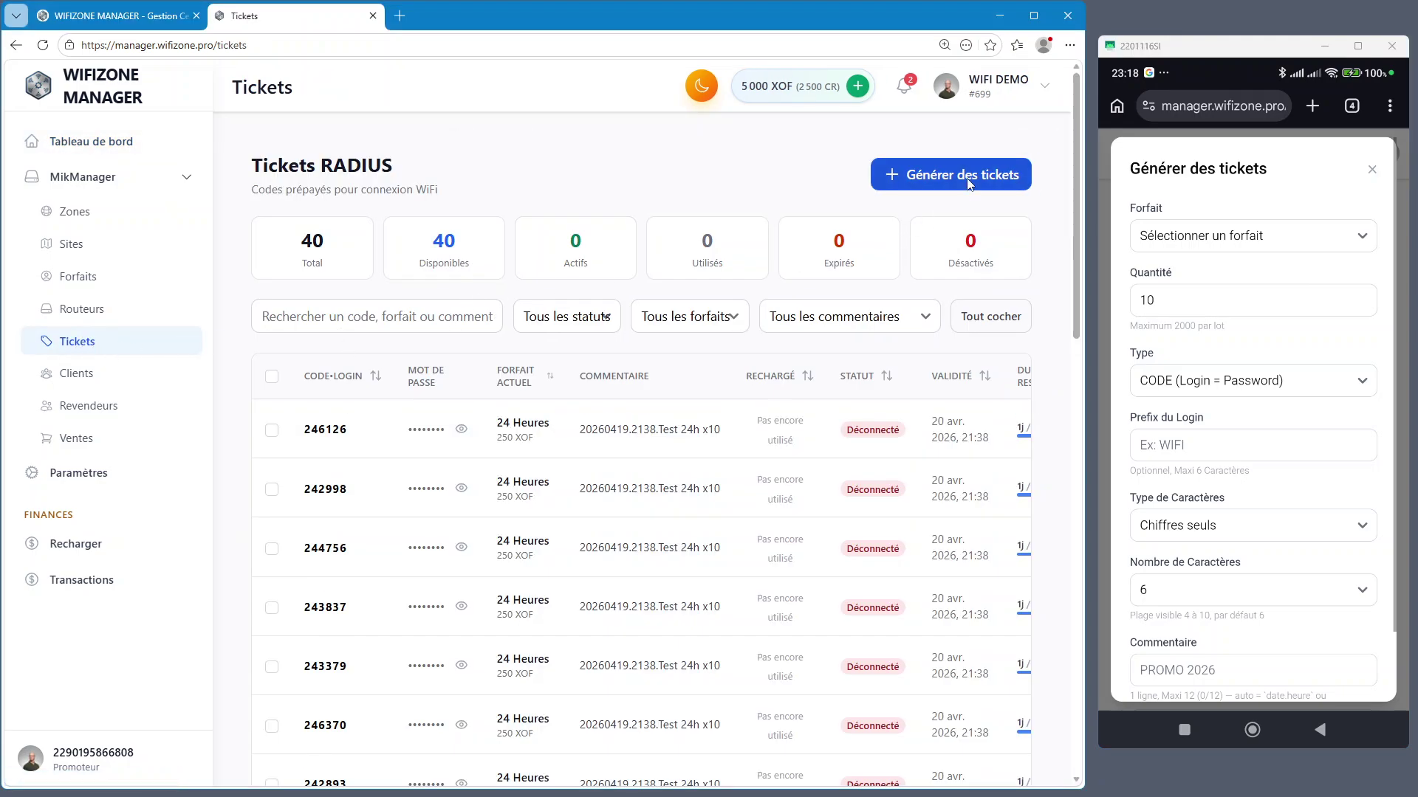
On the desktop ticket generation form, choose 1 Semaine — 1000 XOF and set quantity to 40
left_click(966, 175)
left_click(556, 213)
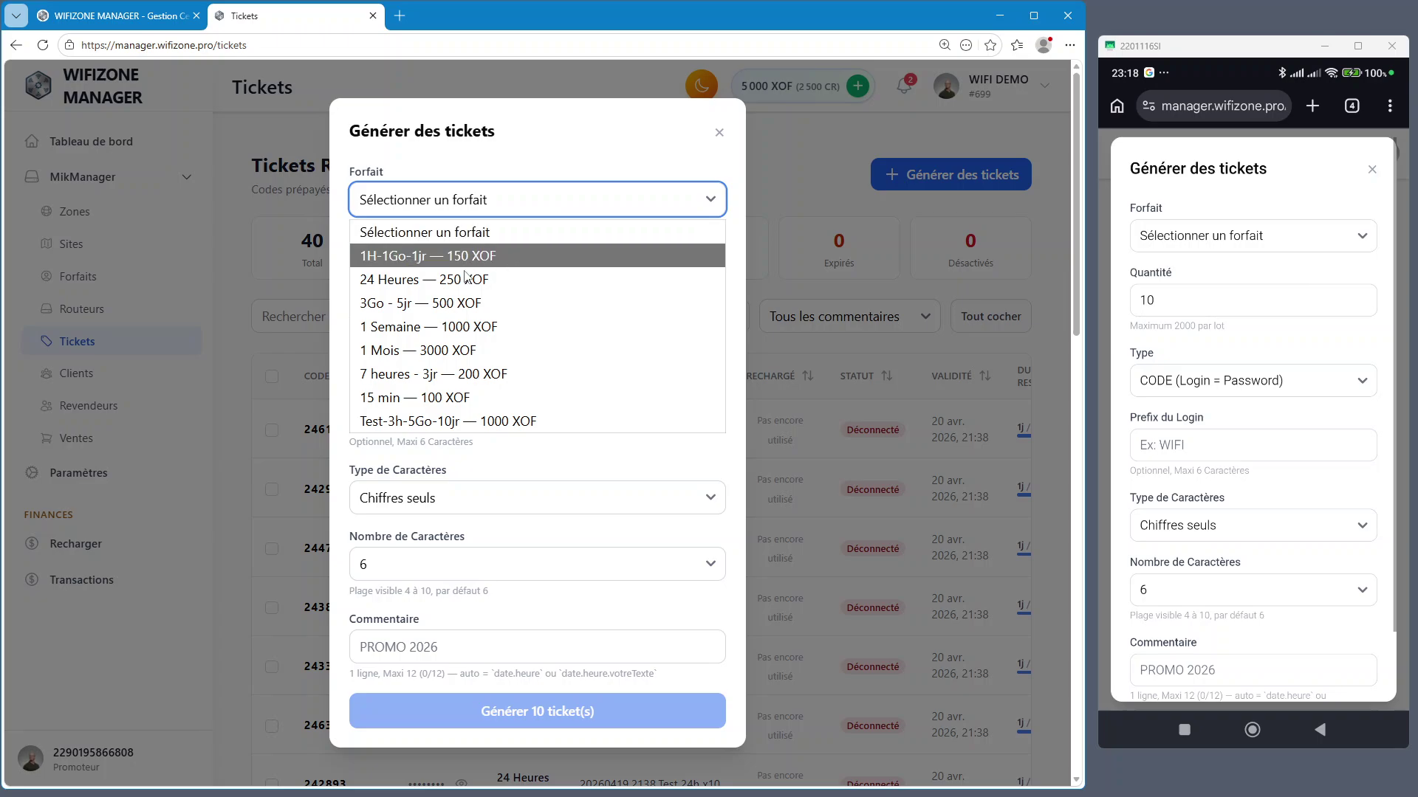
key("ctrl+plus")
key("ctrl+plus")
key("ctrl+plus")
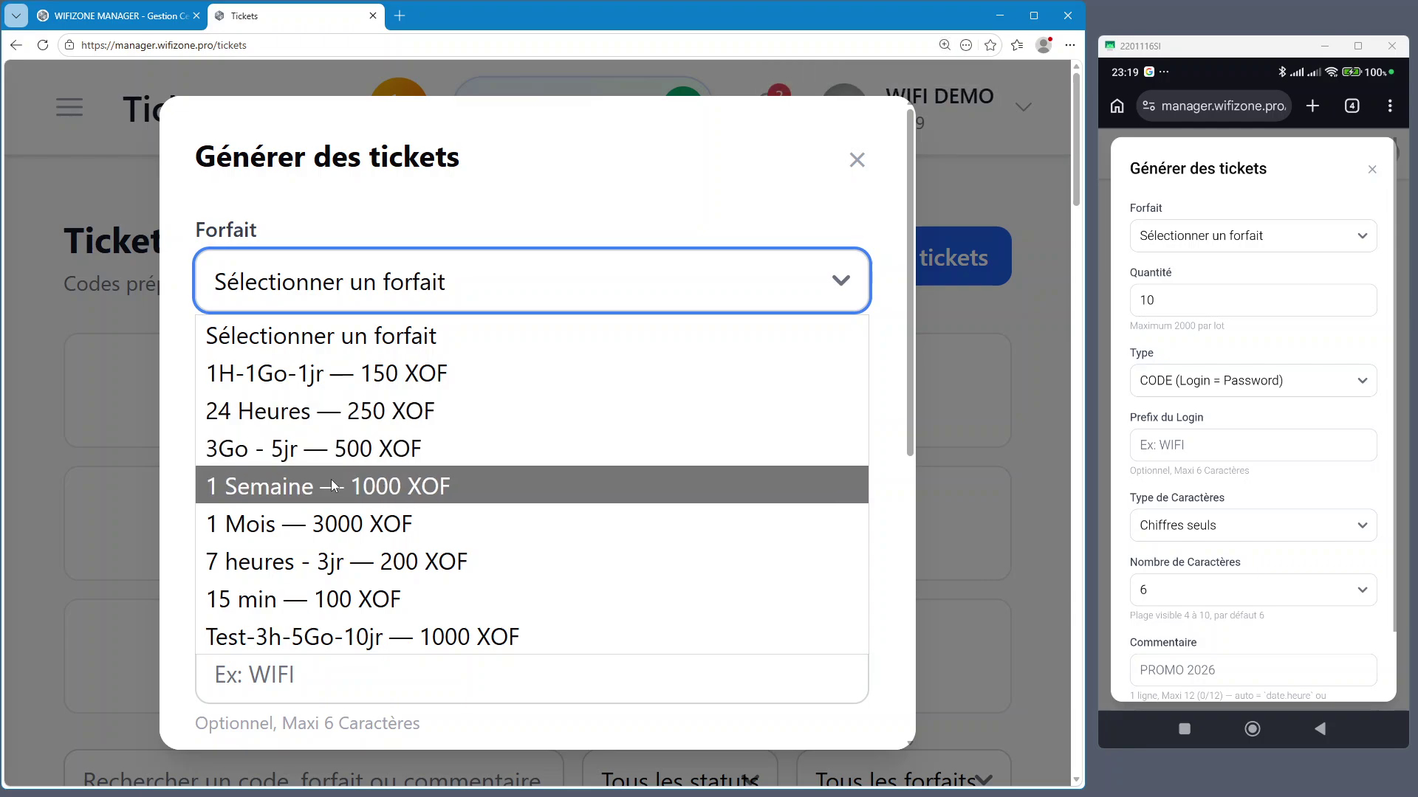
left_click(362, 486)
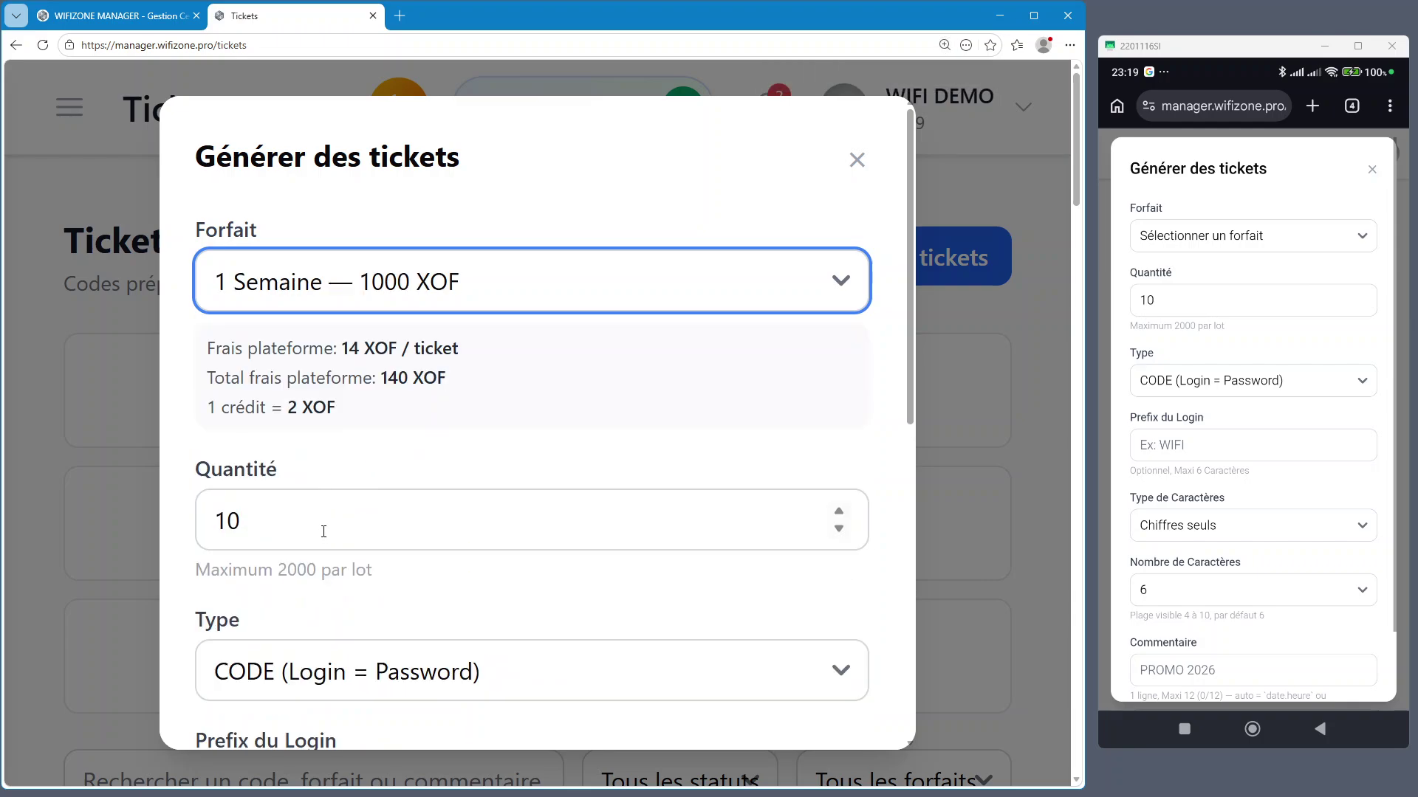
left_click(324, 528)
key("ctrl+a")
type("40")
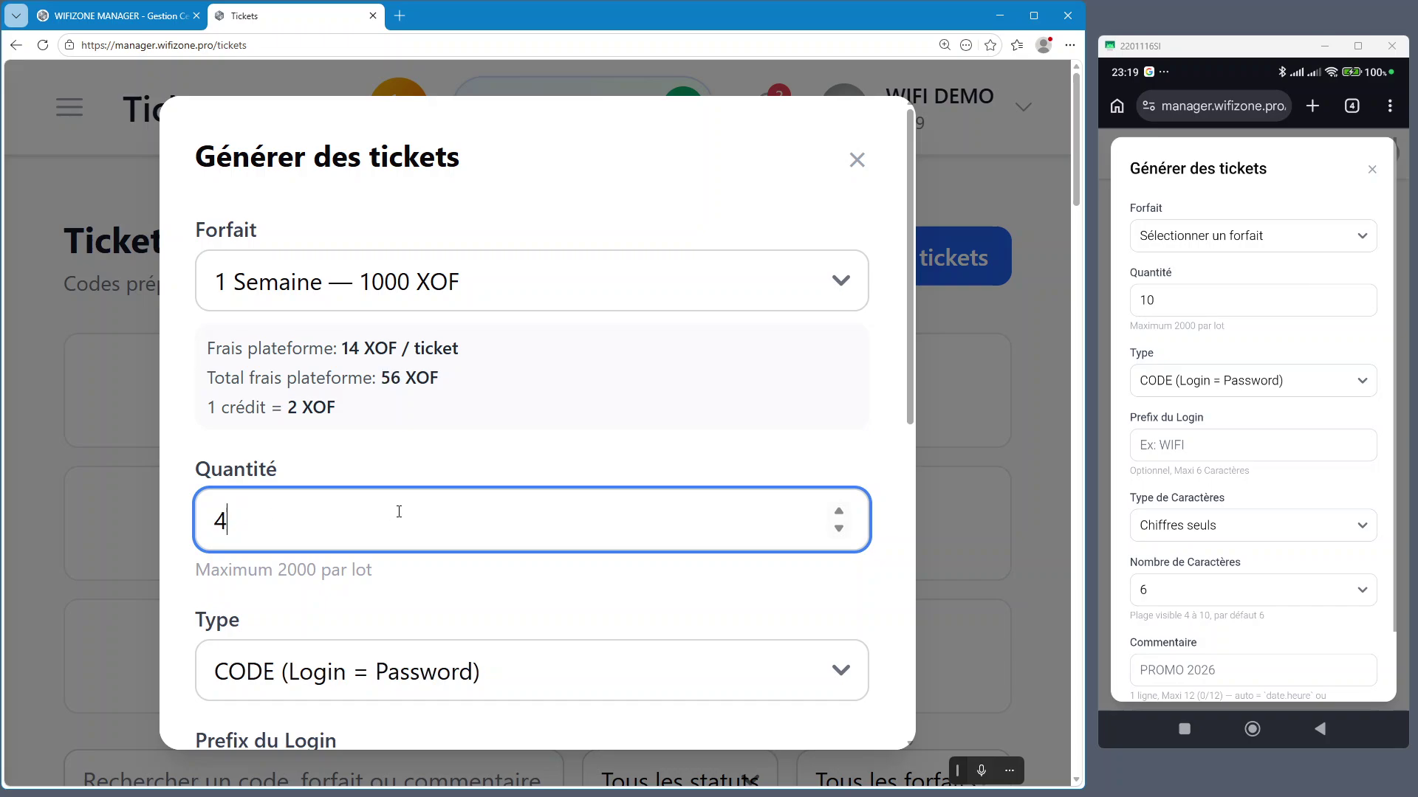
On the phone form, choose the 1 Semaine plan and set quantity to 40
left_click(1264, 237)
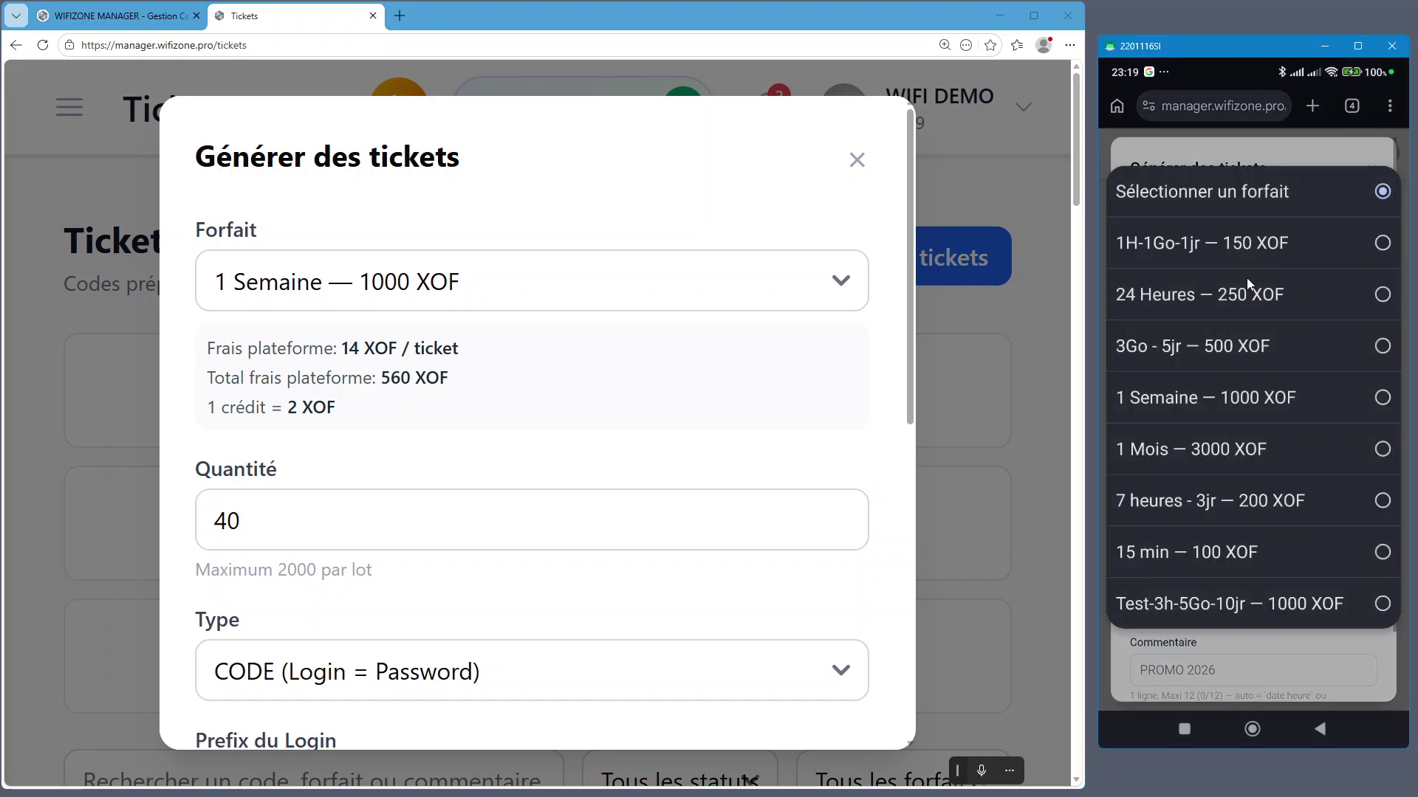
left_click(1191, 400)
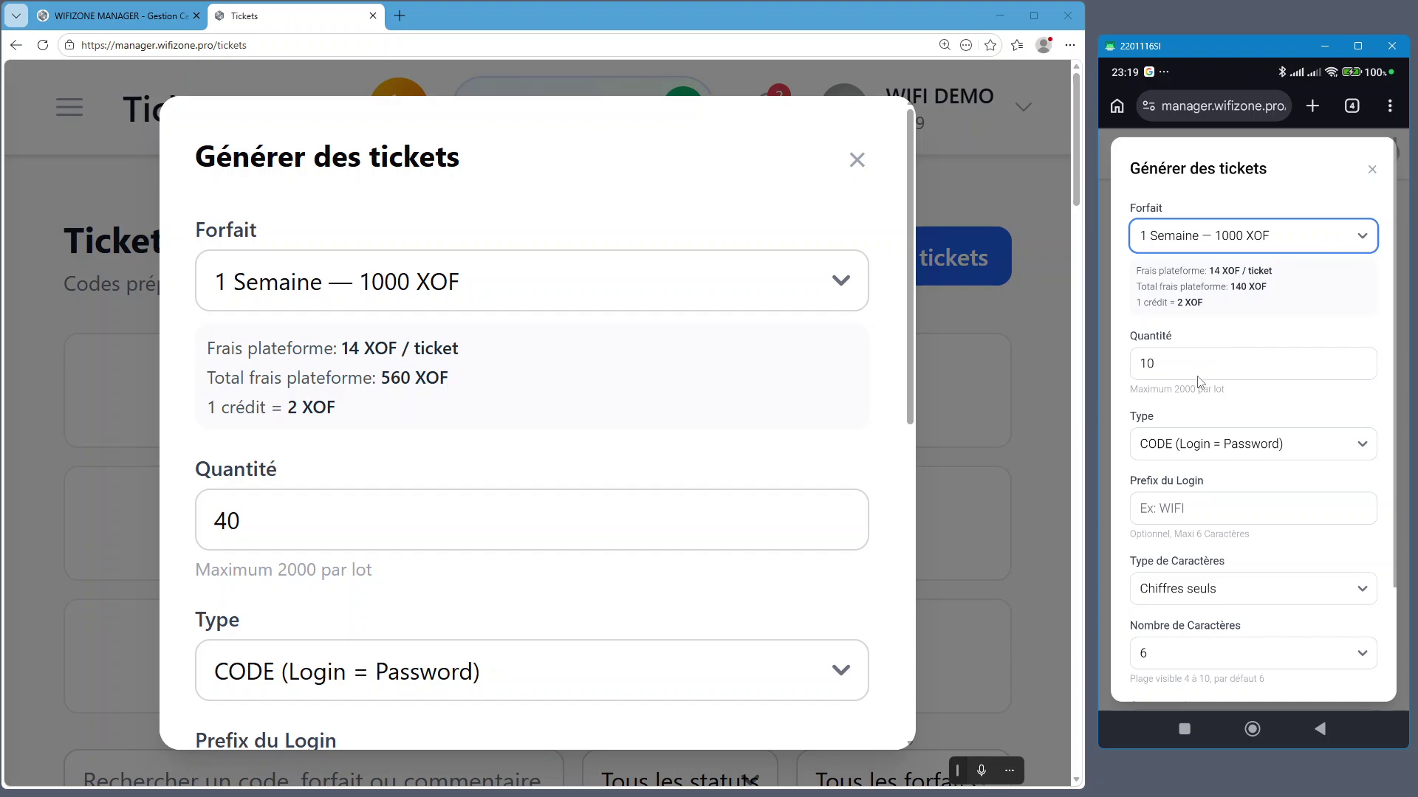
left_click(1201, 369)
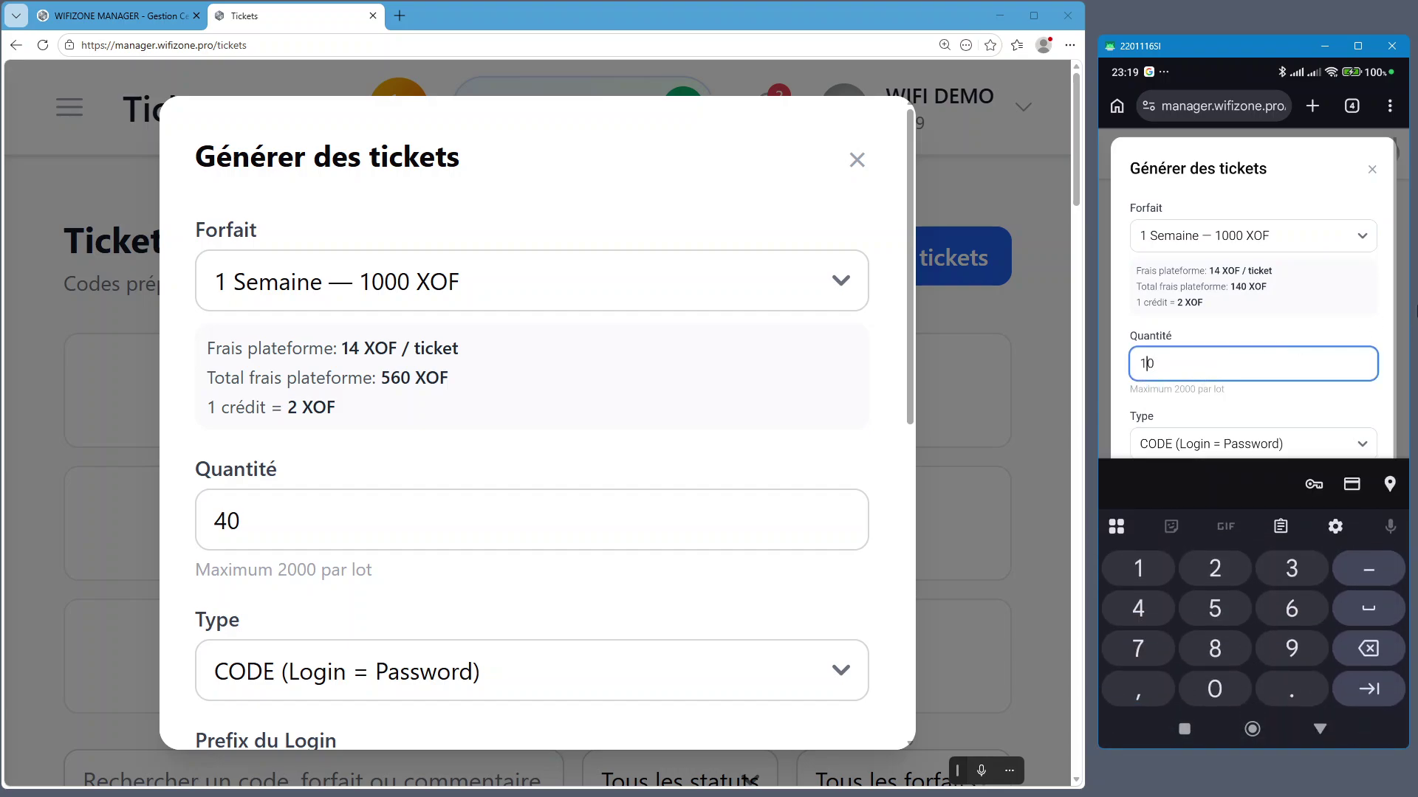
type("4")
key("Delete")
Keep the desktop ticket type as CODE (Login = Password)
left_click(1216, 372)
left_click(1227, 405)
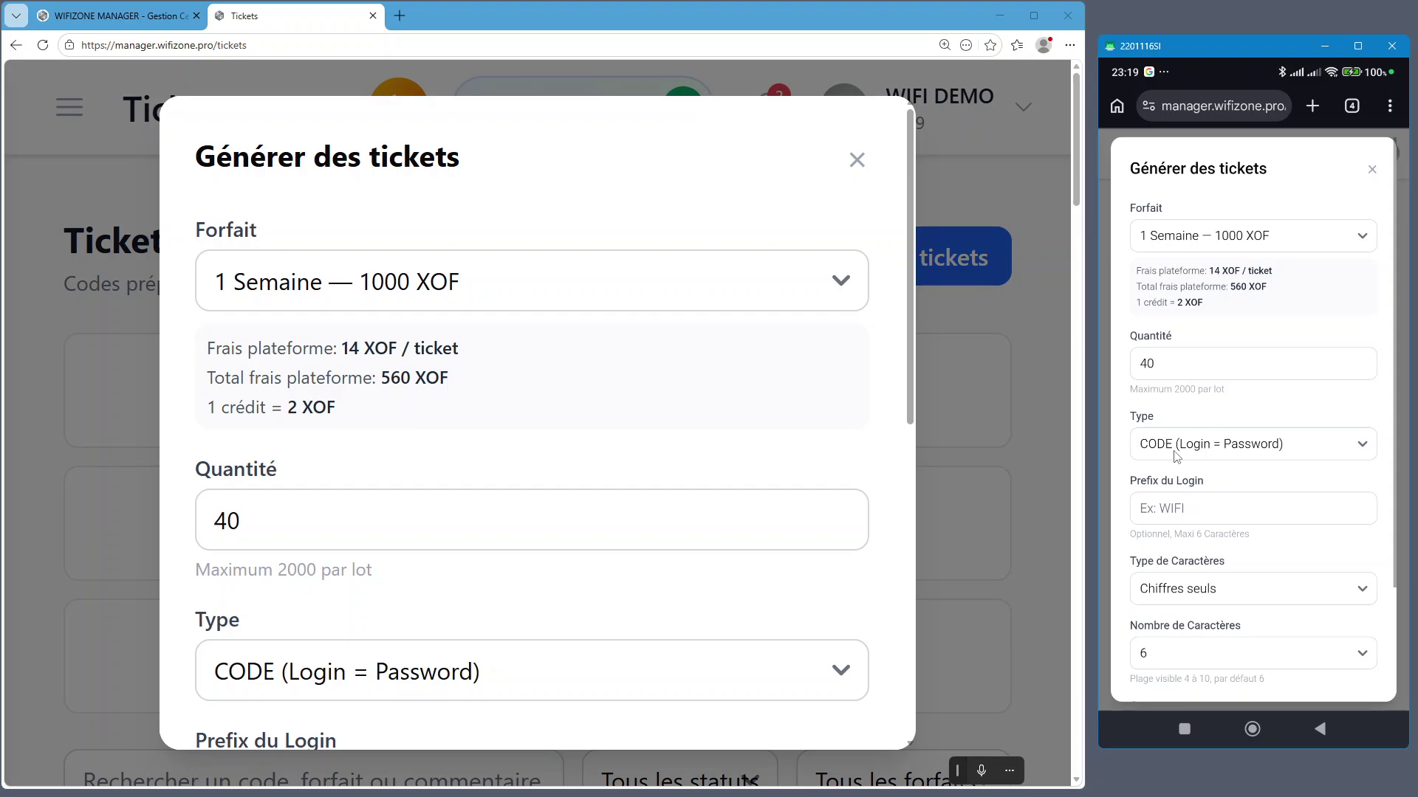
scroll(437, 481, "down", 3)
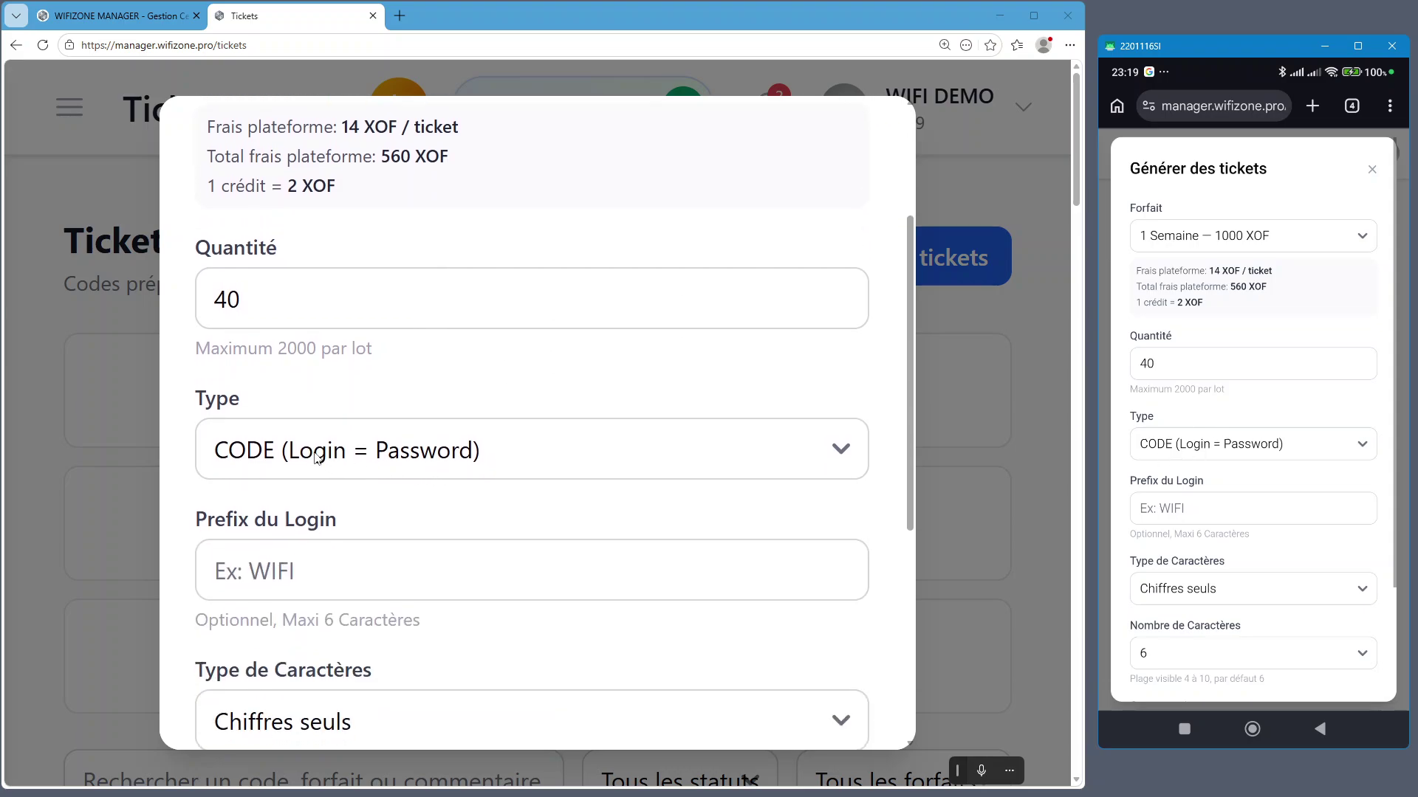
left_click(340, 452)
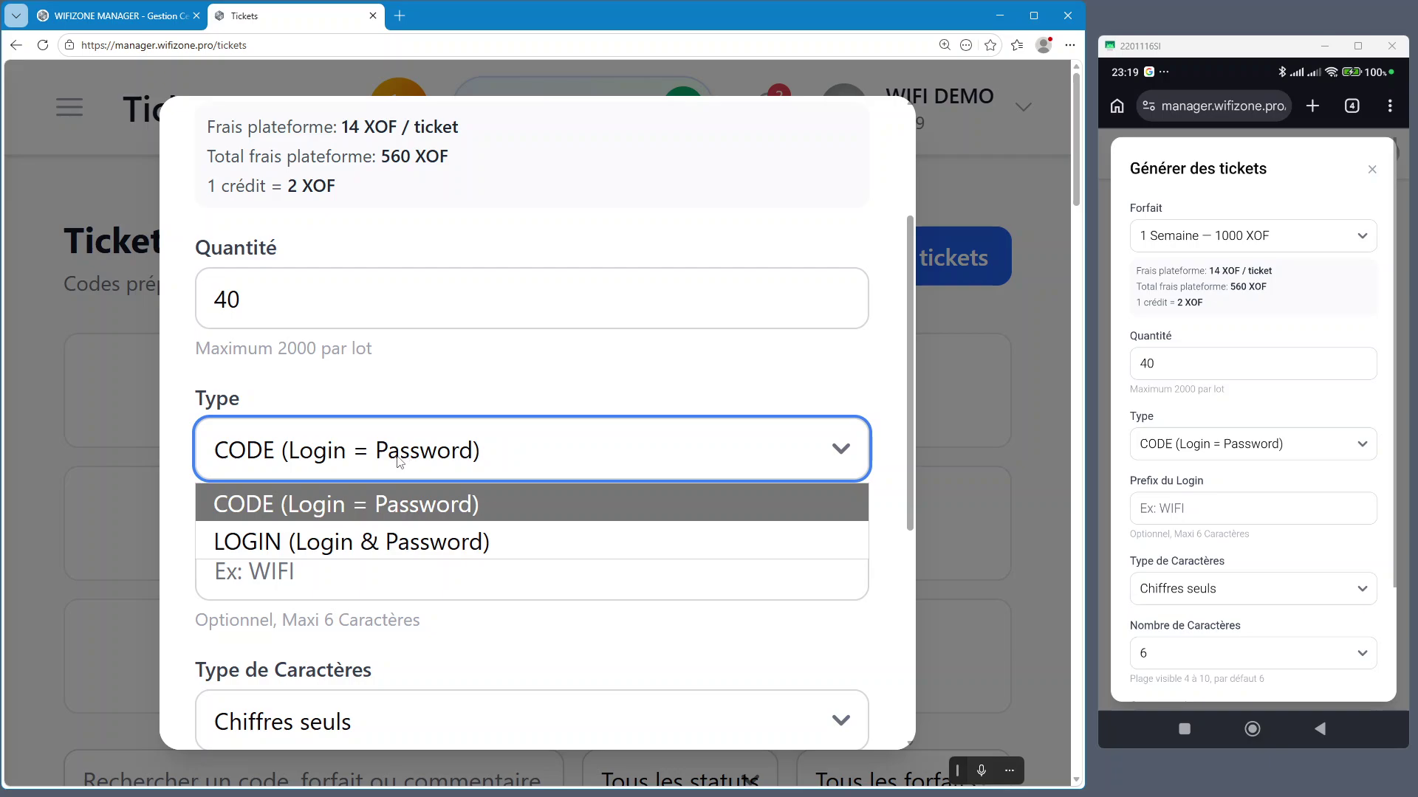
left_click(399, 505)
left_click(474, 455)
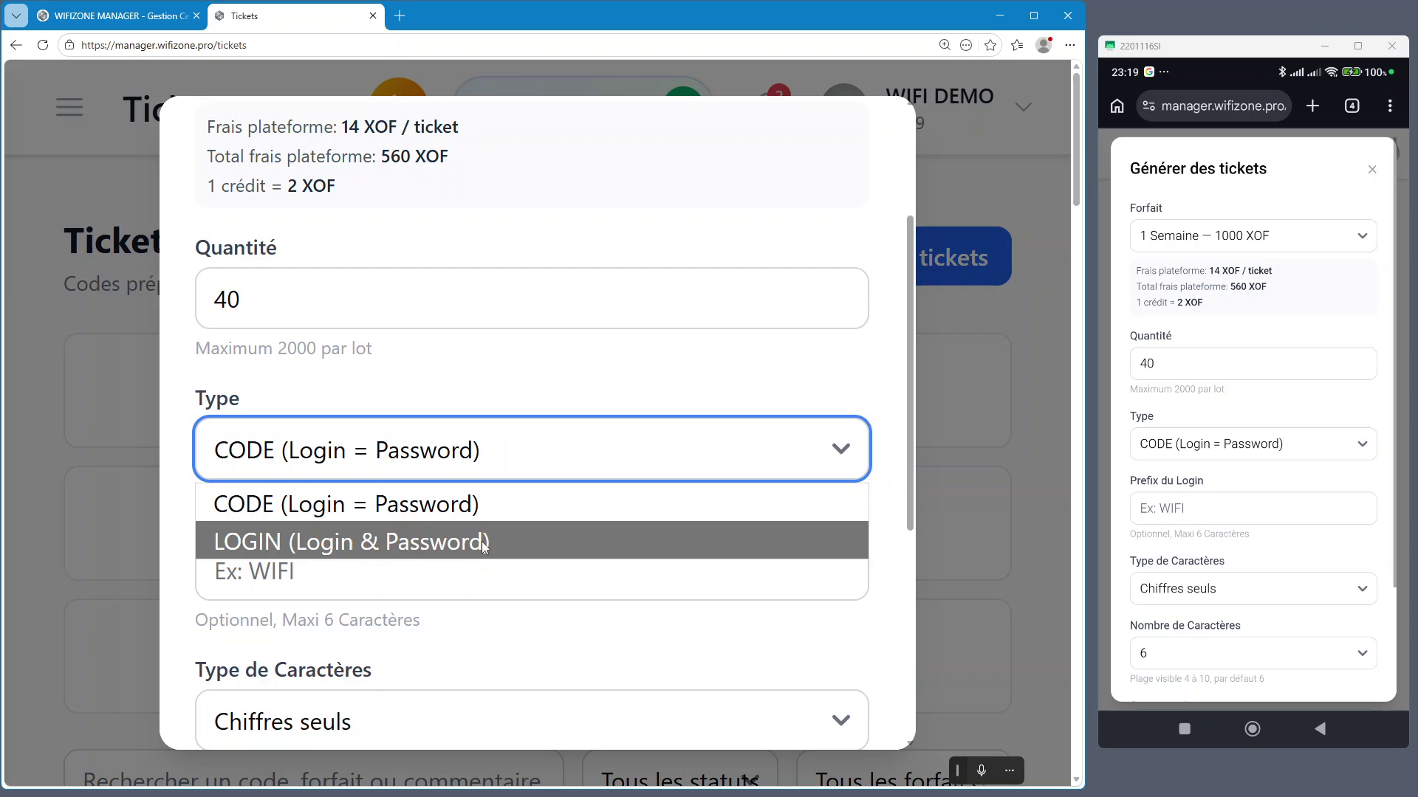
left_click(489, 517)
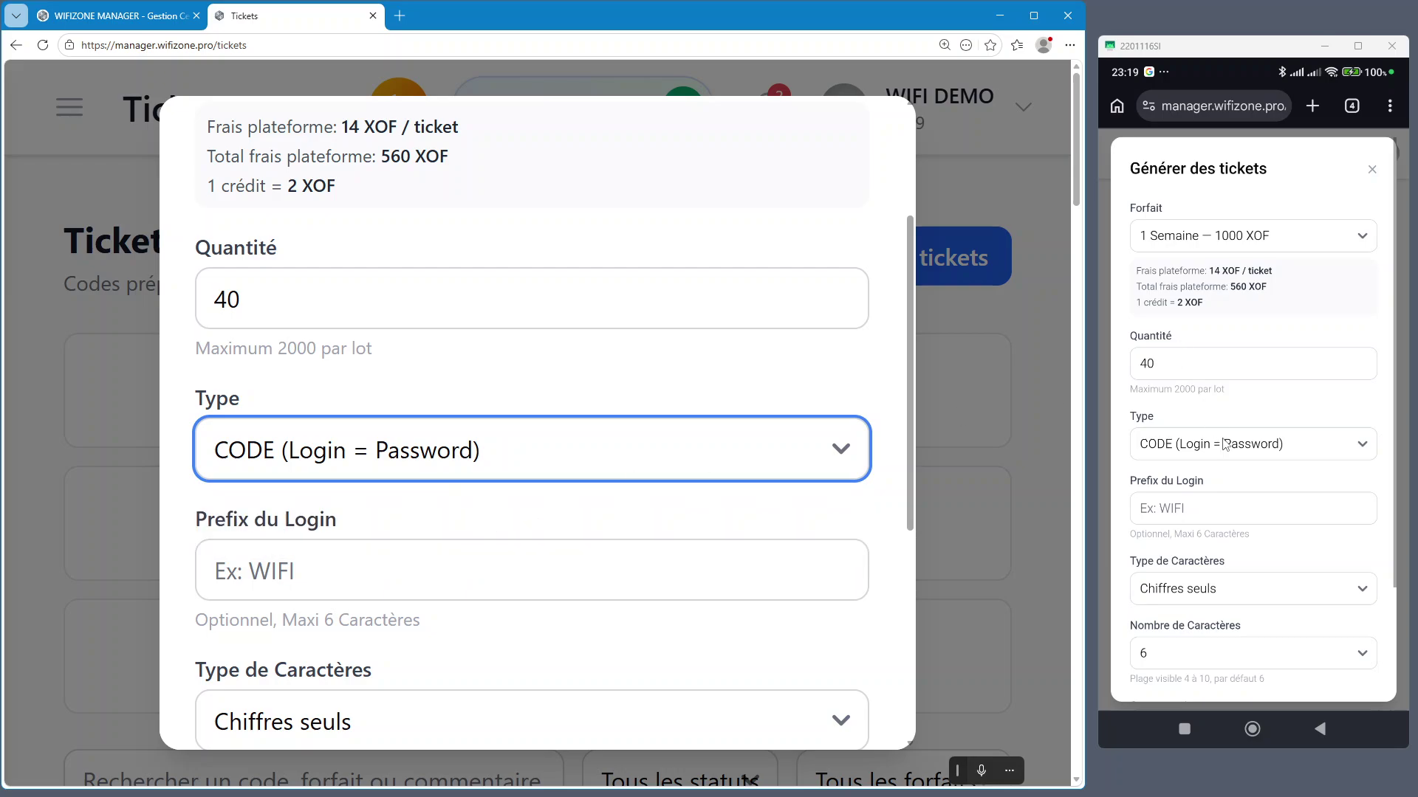
Set the login prefix to 7 on both the desktop and phone forms
left_click(1246, 485)
scroll(720, 424, "down", 2)
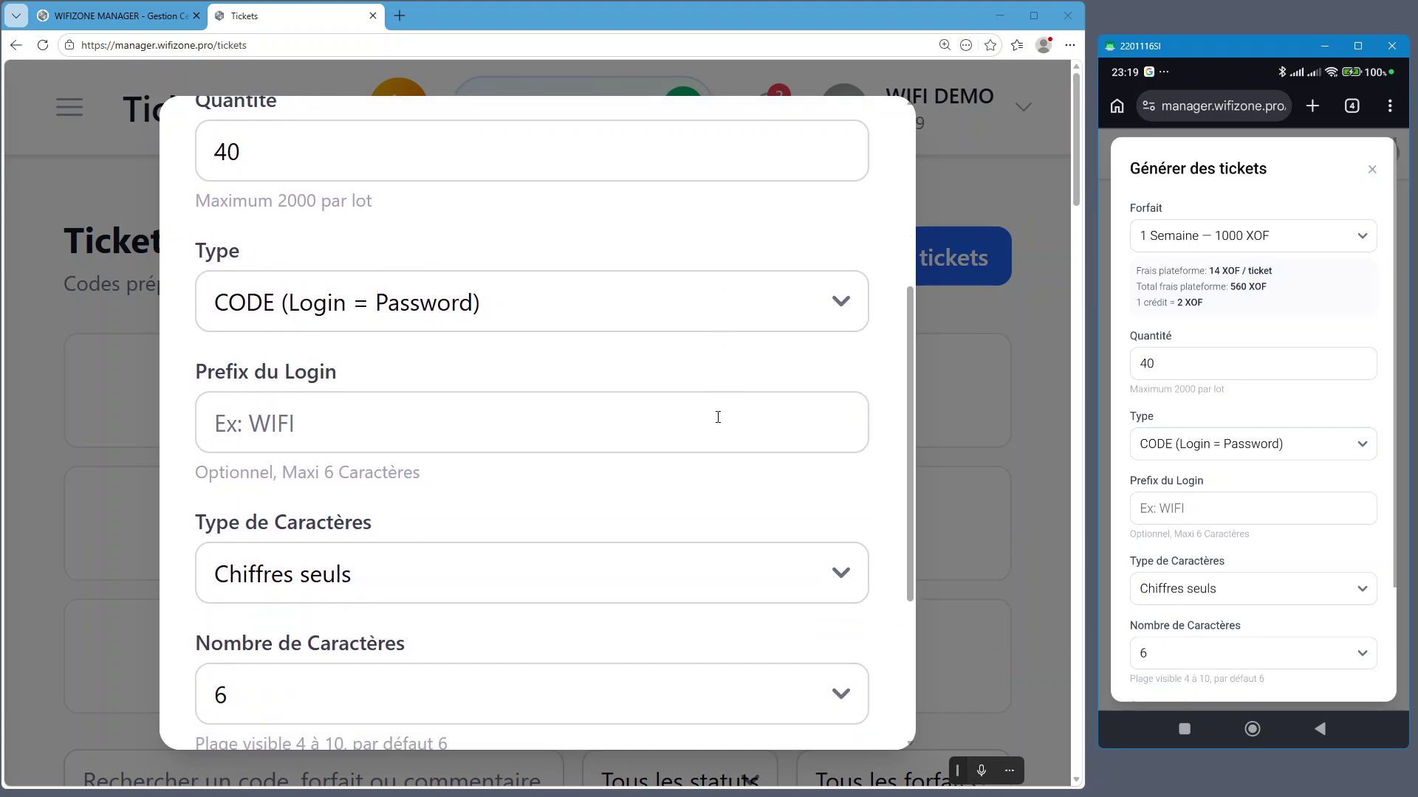
left_click(335, 429)
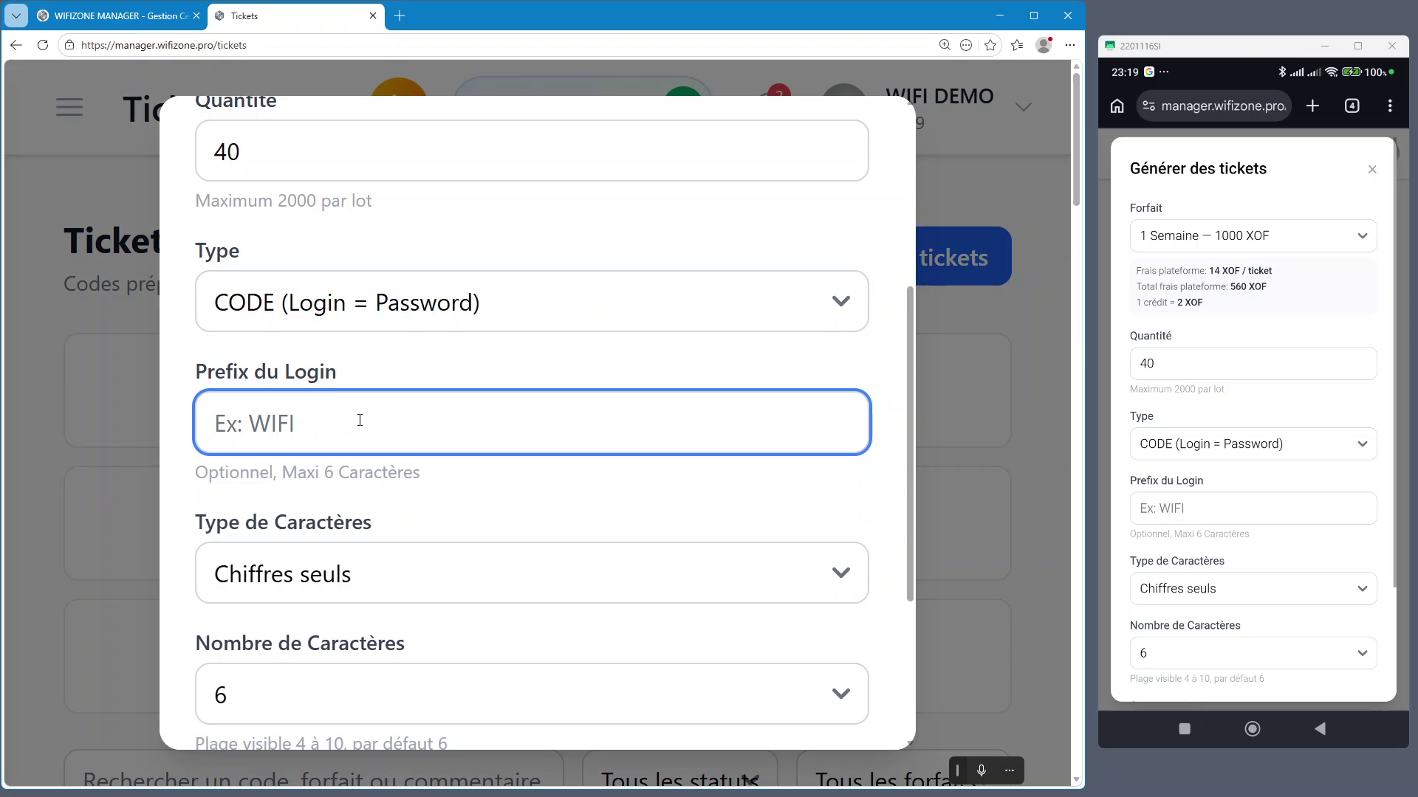
type("7")
key("ctrl")
left_click(1195, 523)
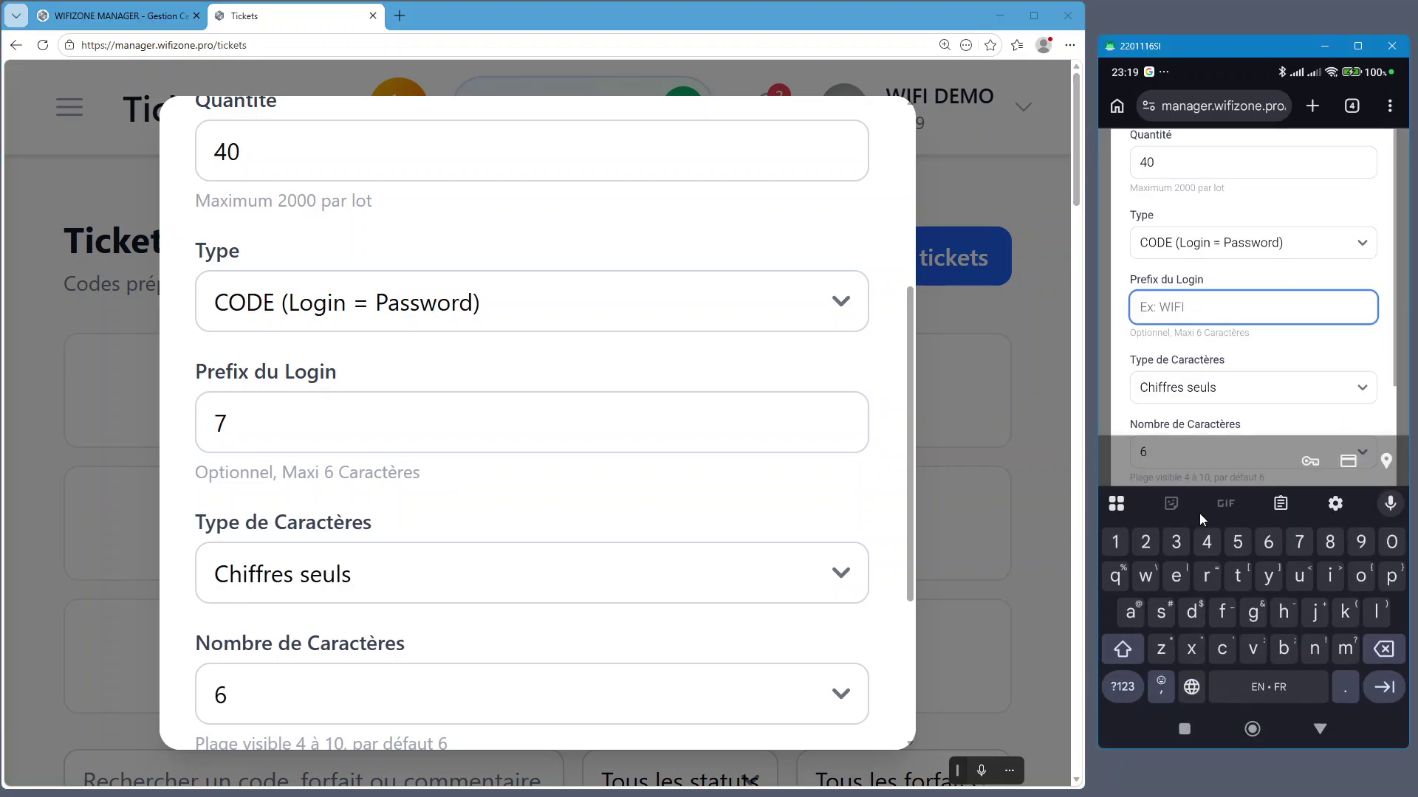
type("7")
right_click(1222, 474)
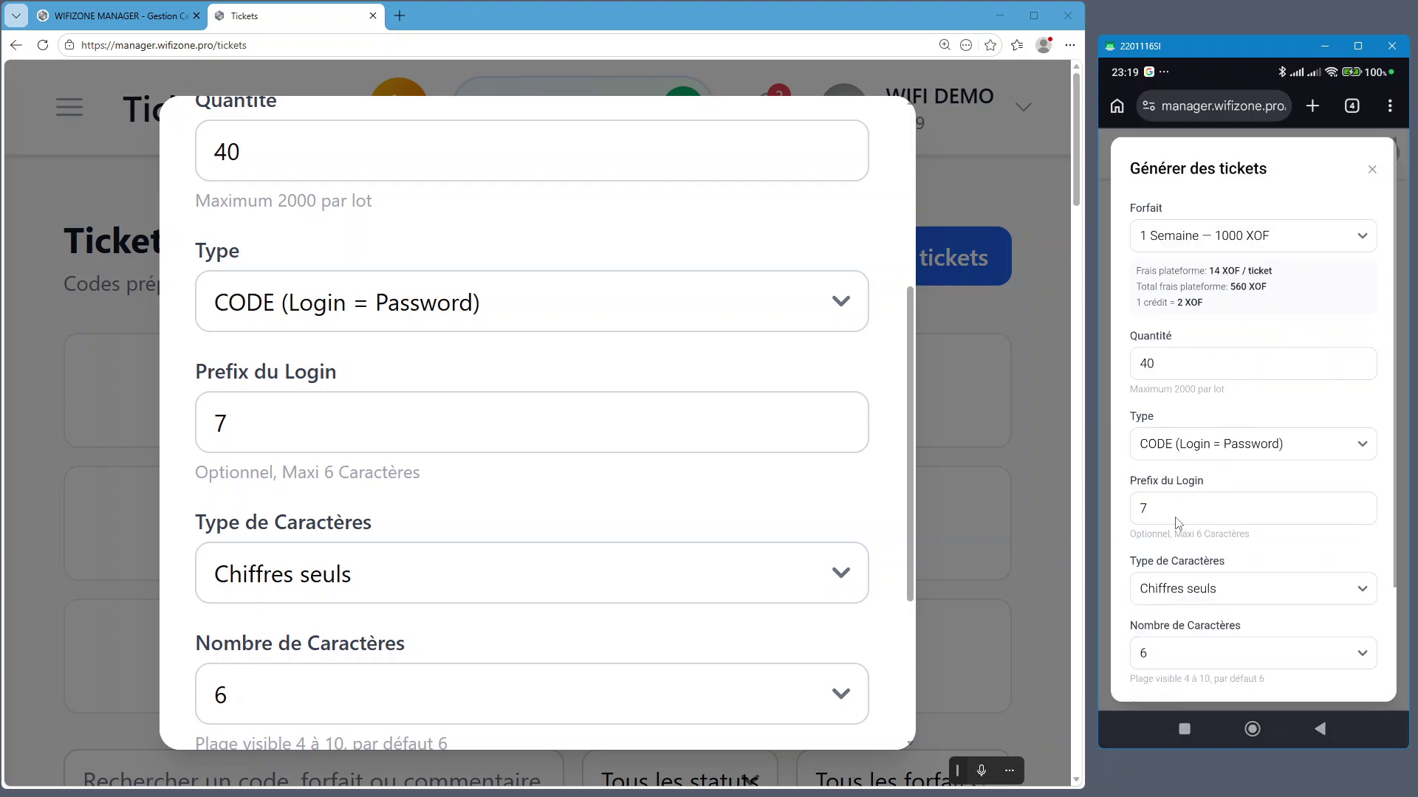
Keep Chiffres seuls as the character type on the desktop form
left_click(478, 486)
scroll(474, 487, "down", 2)
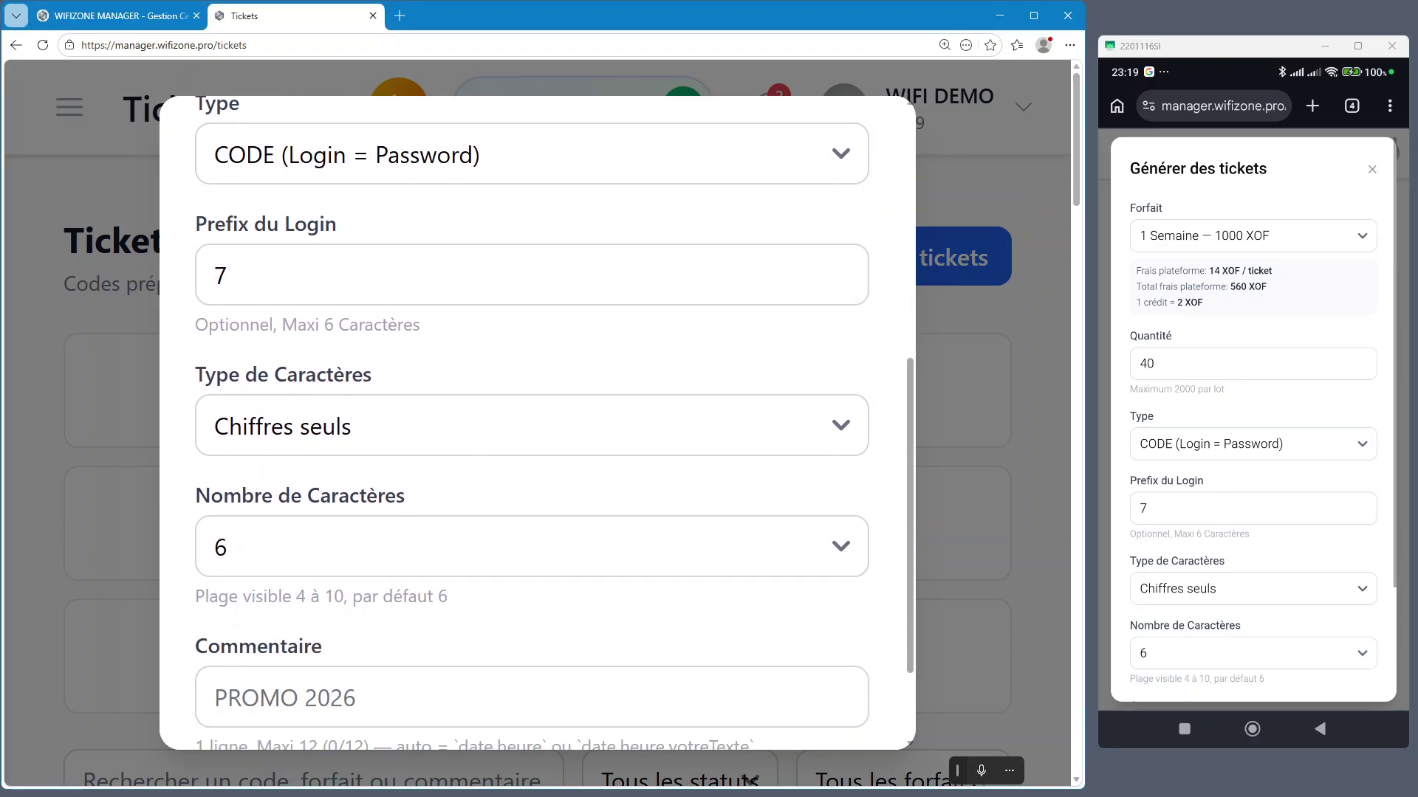
left_click(343, 442)
left_click(344, 442)
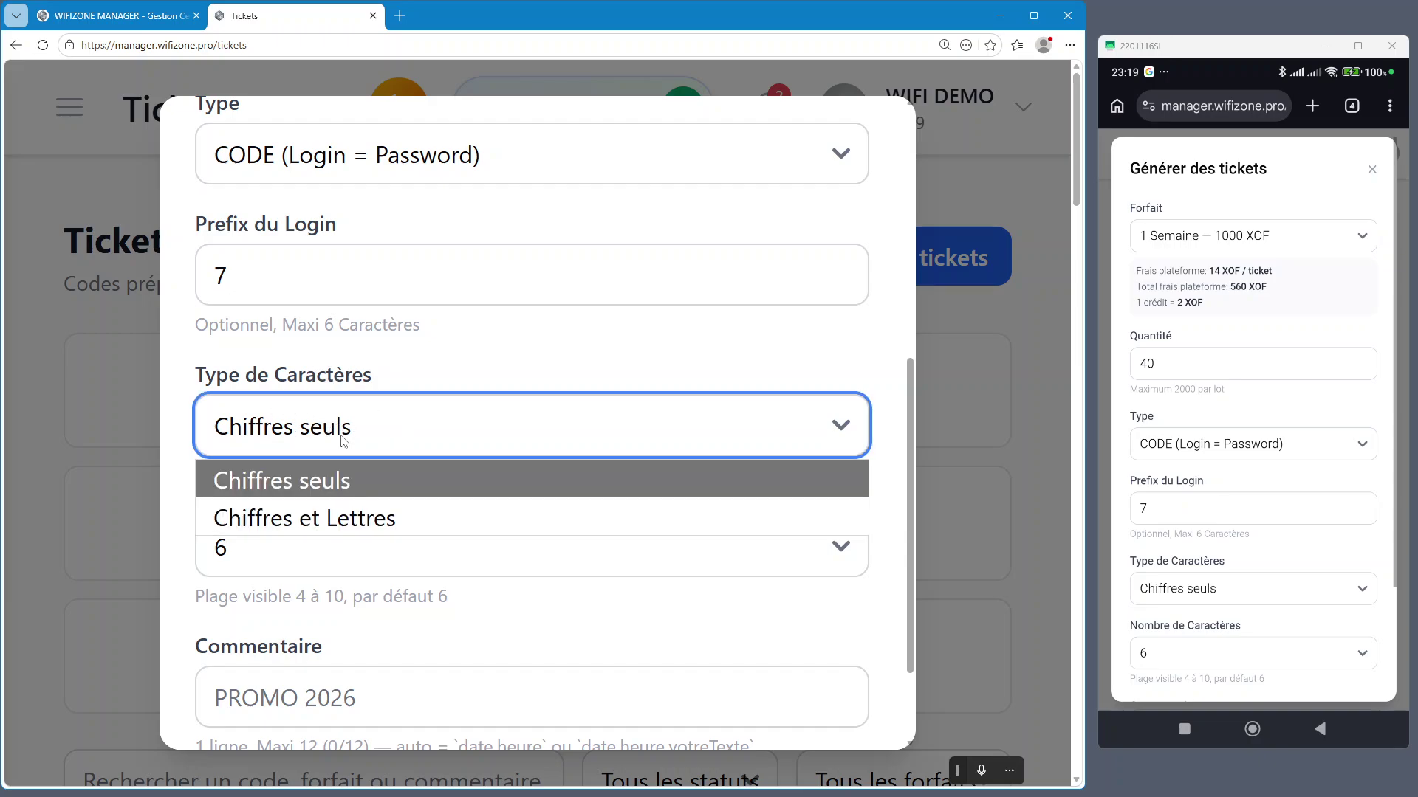
left_click(399, 530)
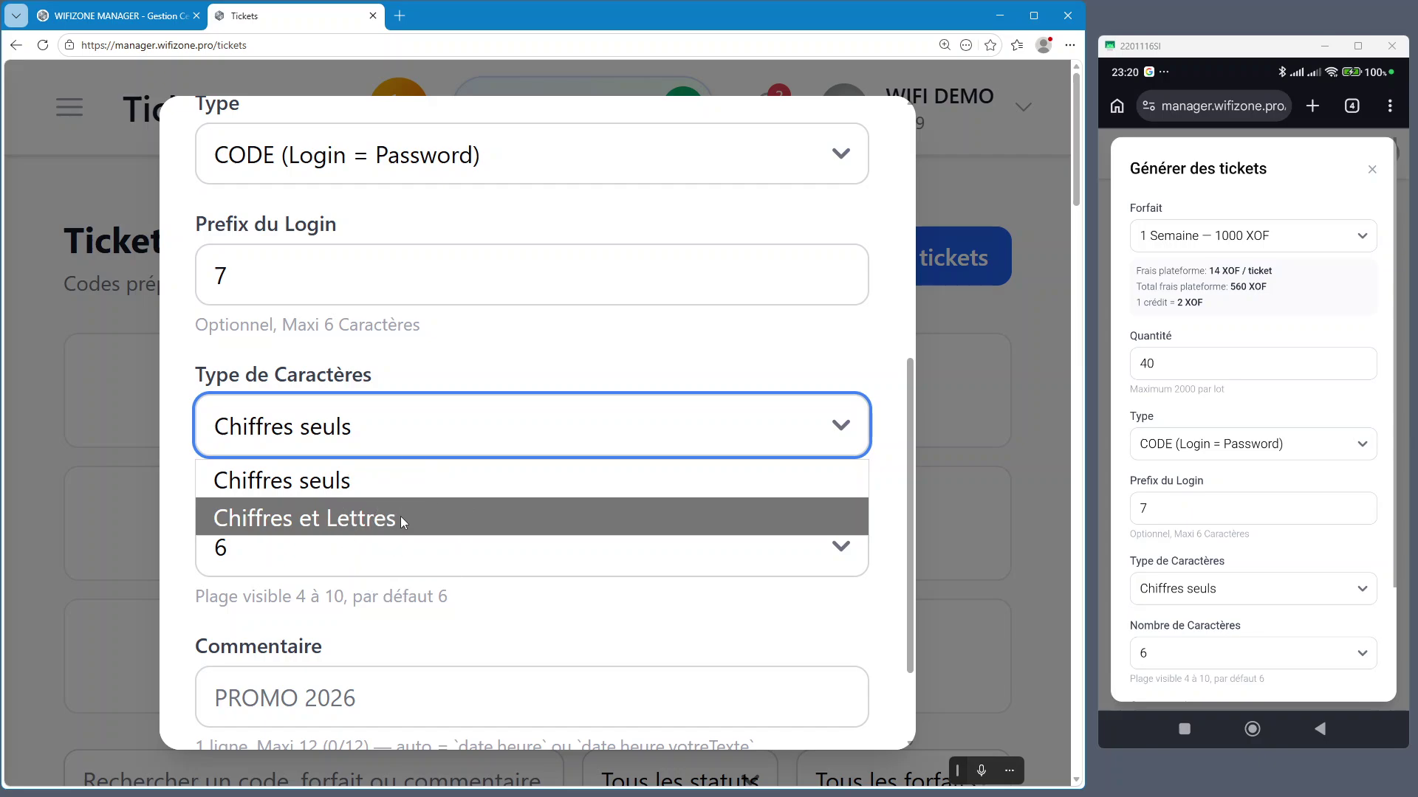
key("ctrl")
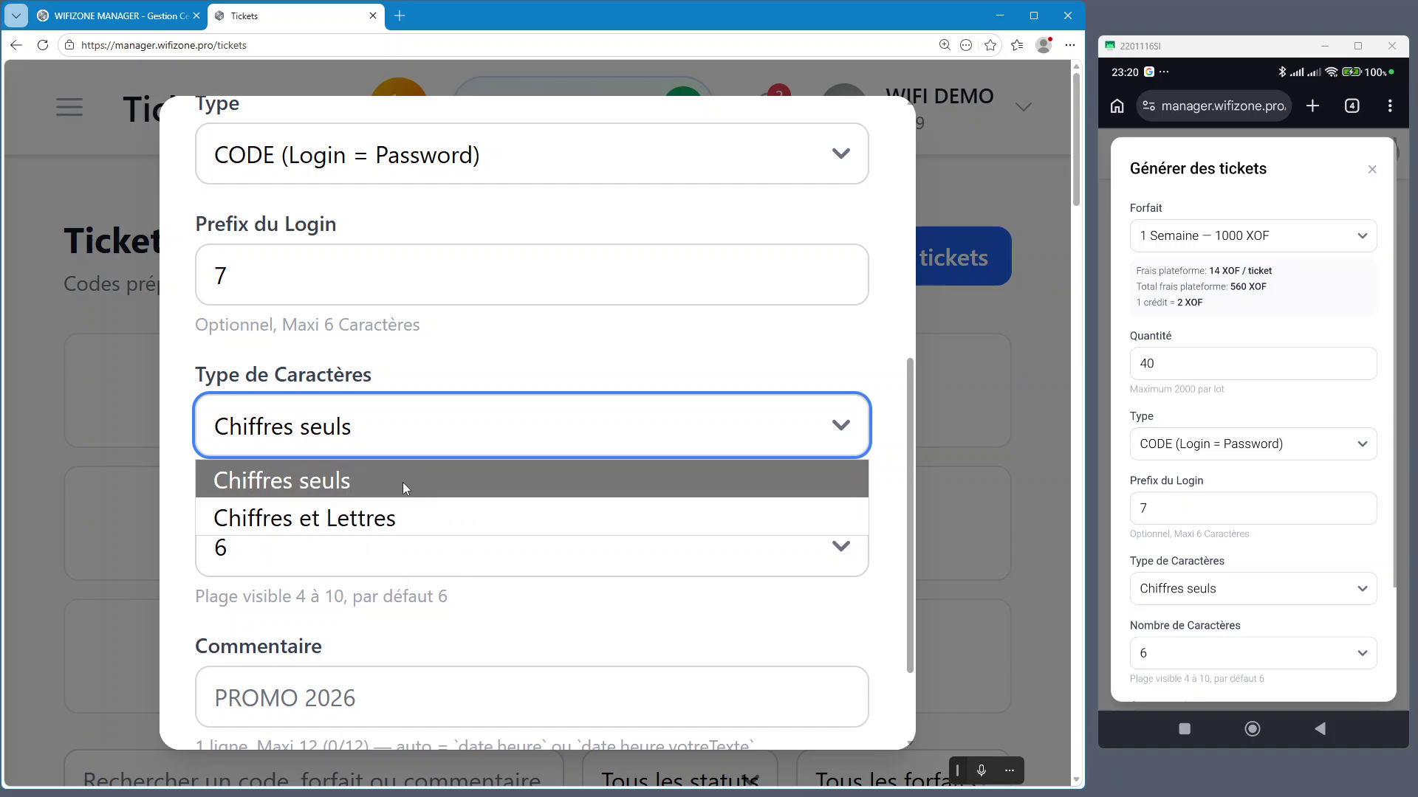
key("ctrl")
left_click(356, 477)
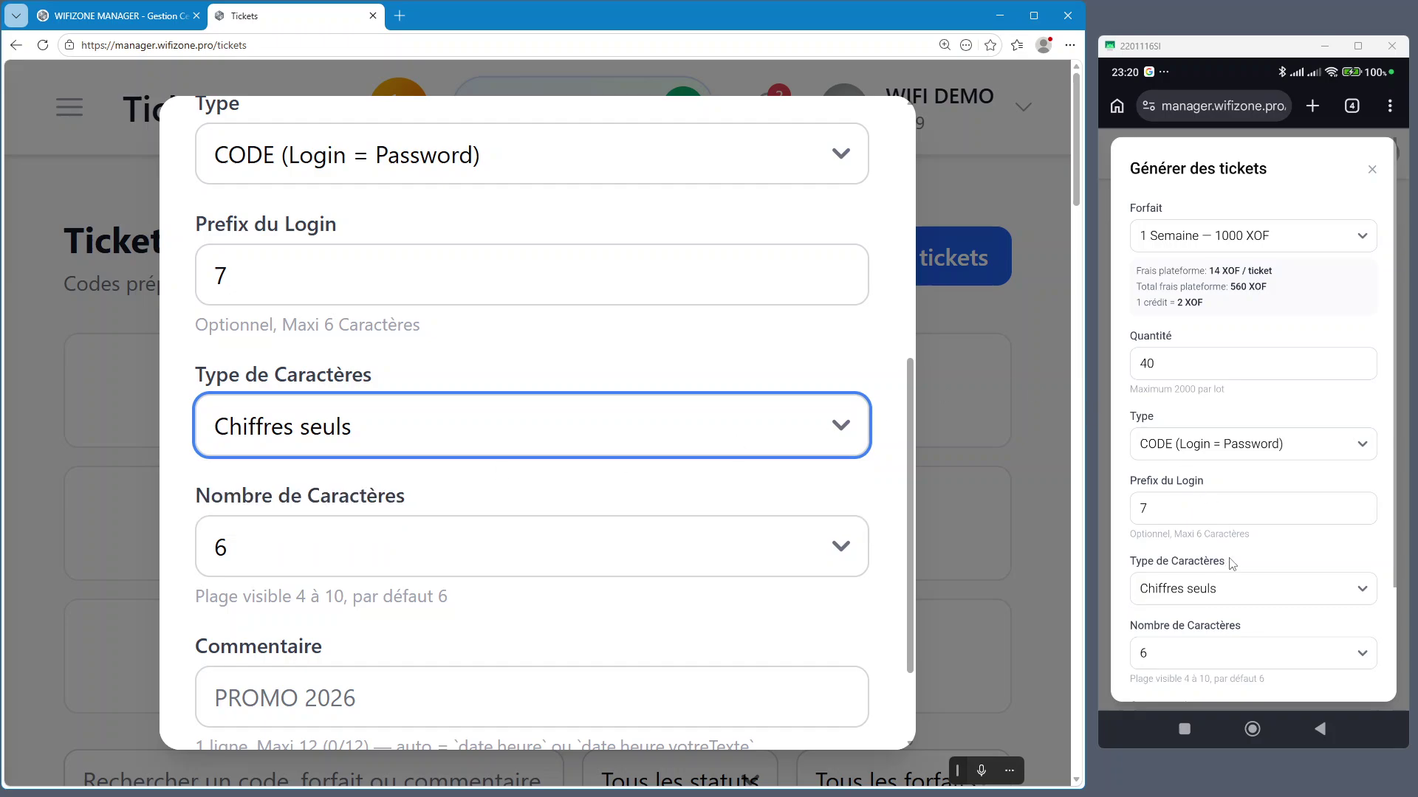
scroll(1232, 563, "down", 1)
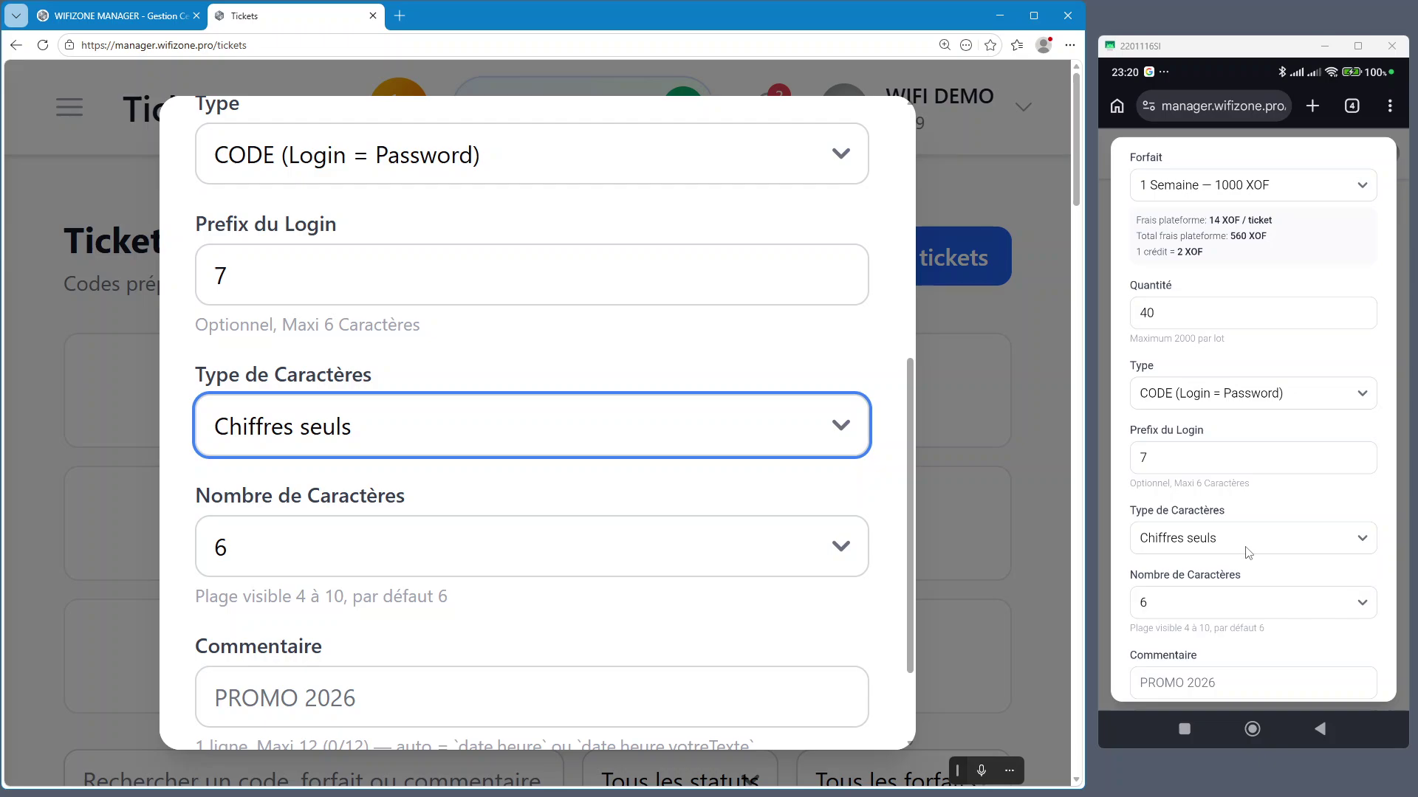
Set the desktop form's Nombre de Caractères to 4
left_click(1247, 553)
left_click(1258, 454)
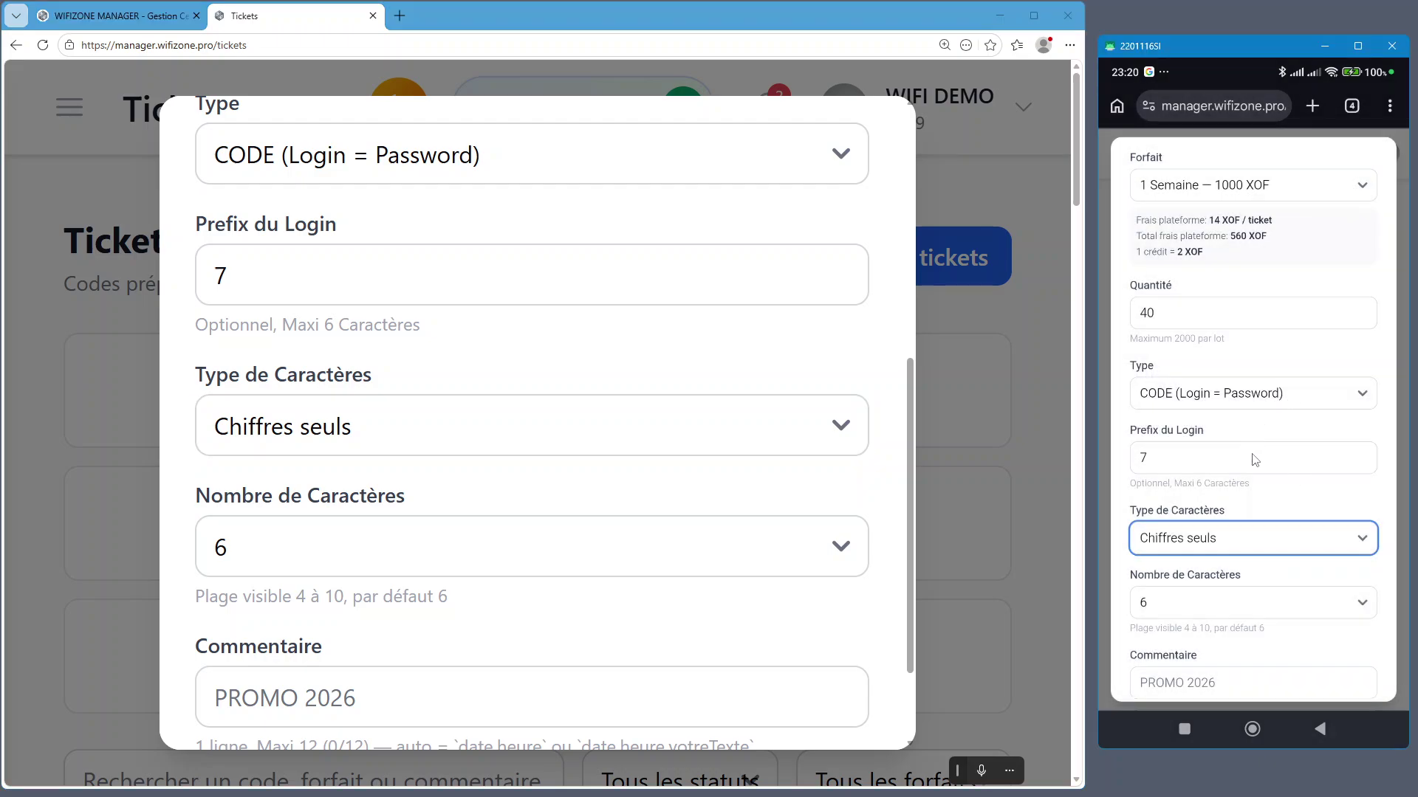
left_click(1233, 537)
left_click(1242, 378)
left_click(334, 555)
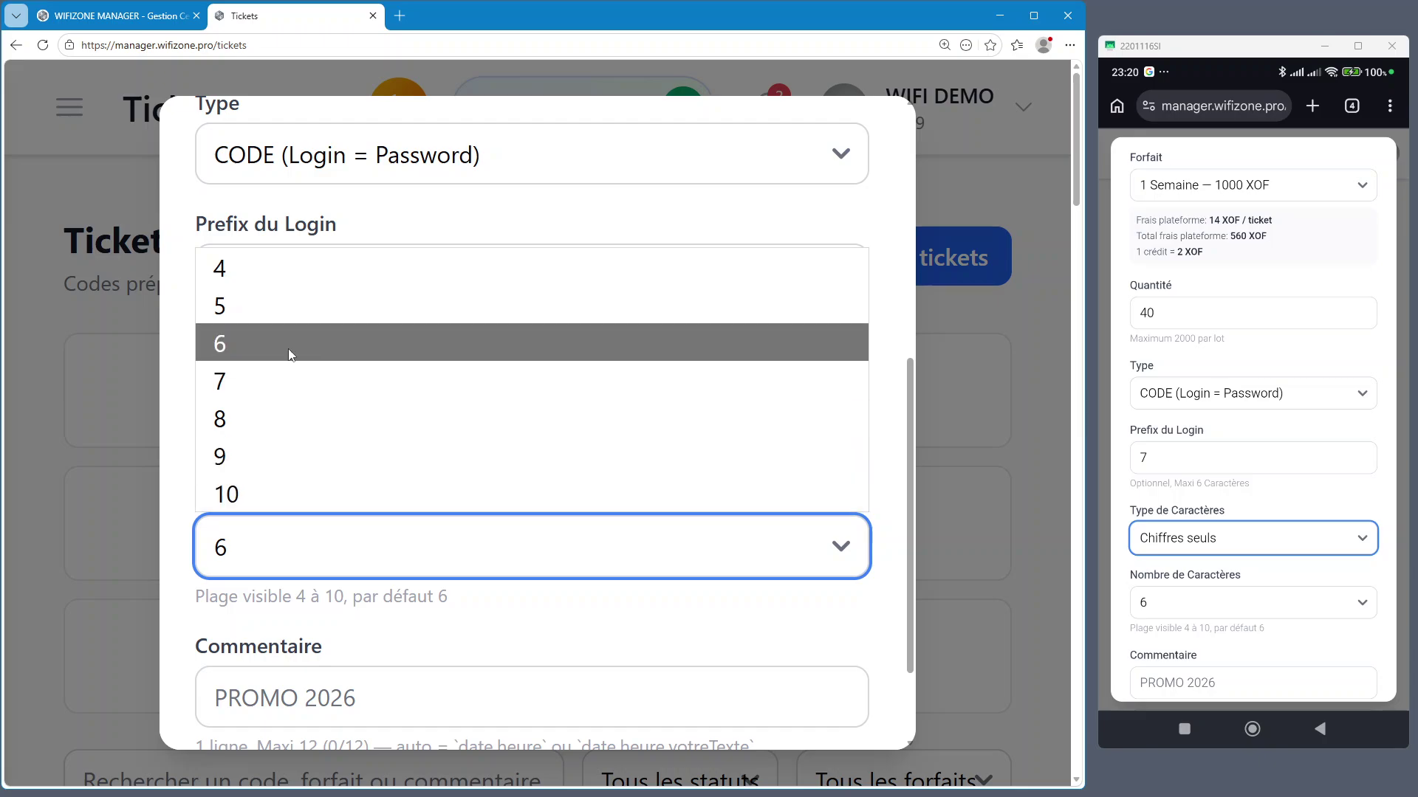
left_click(282, 268)
left_click(464, 491)
On the phone, keep Chiffres seuls and set the character count to 4
scroll(472, 484, "down", 2)
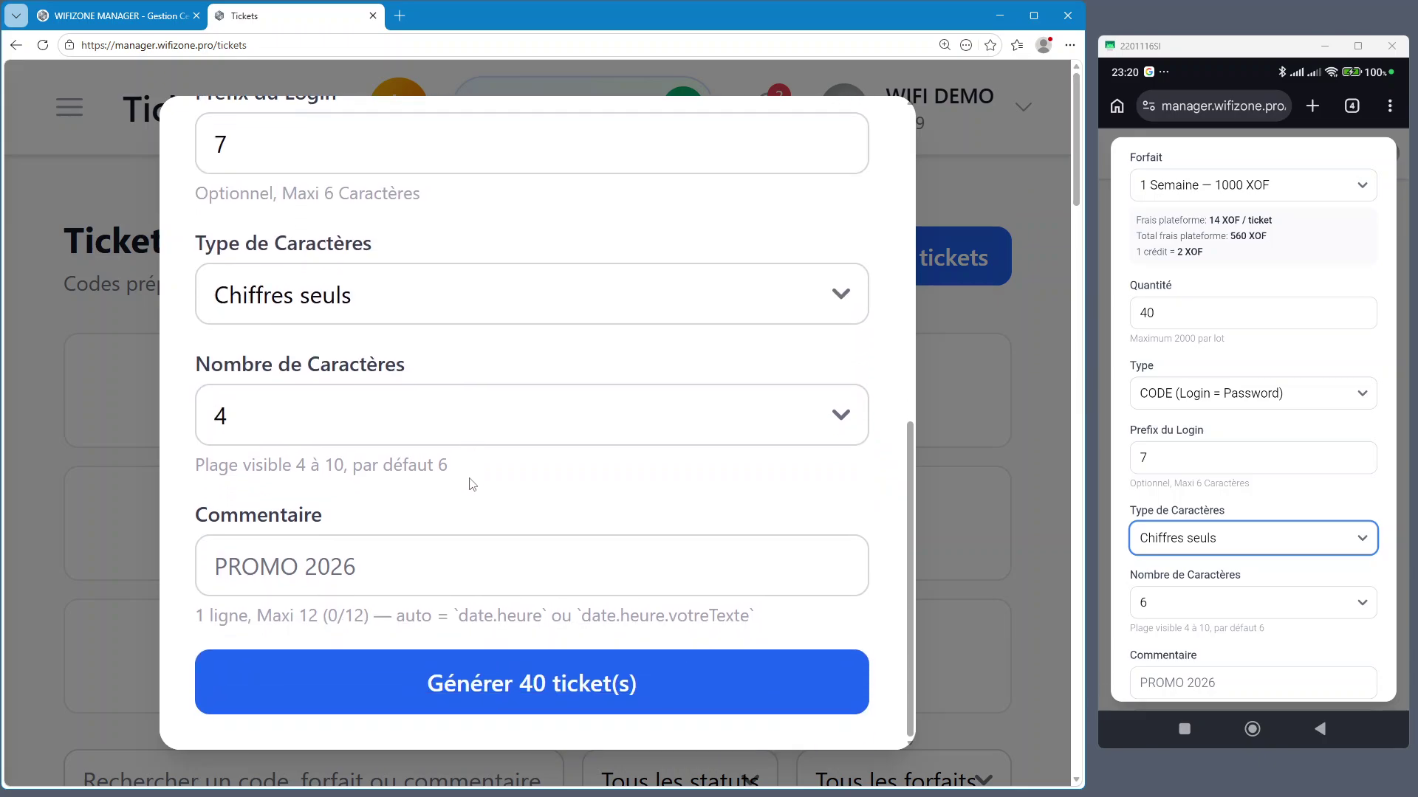
left_click(1266, 543)
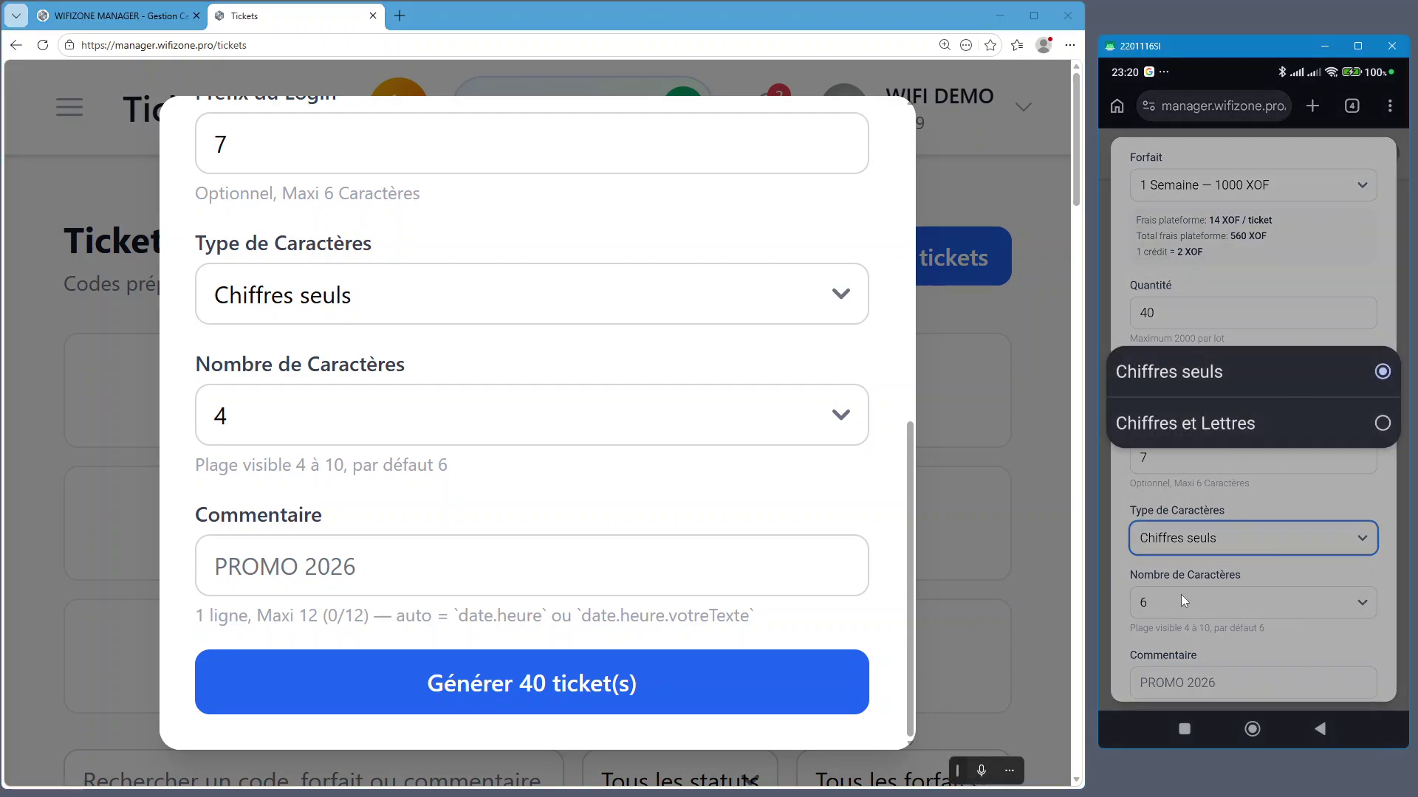
left_click(1180, 608)
left_click(1179, 610)
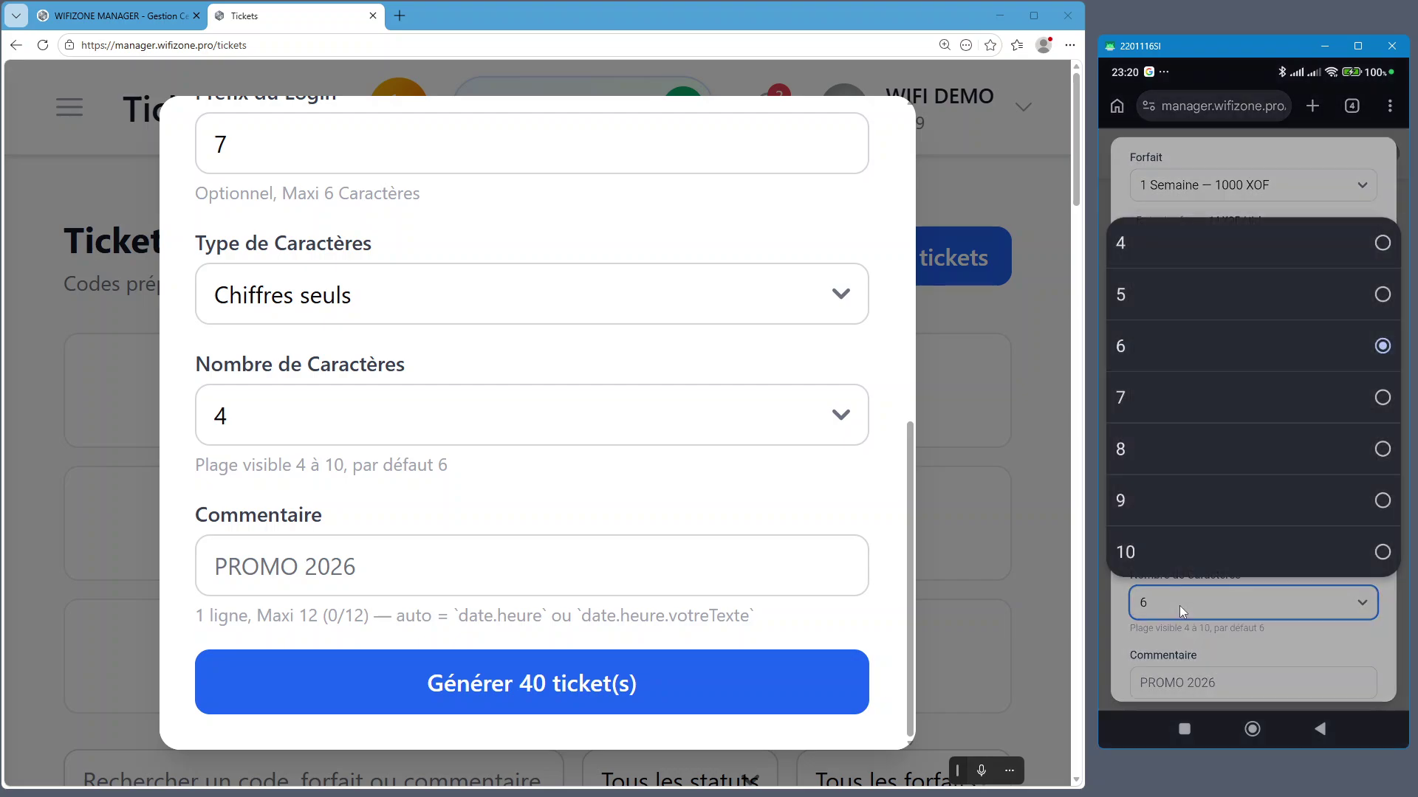
left_click(1151, 242)
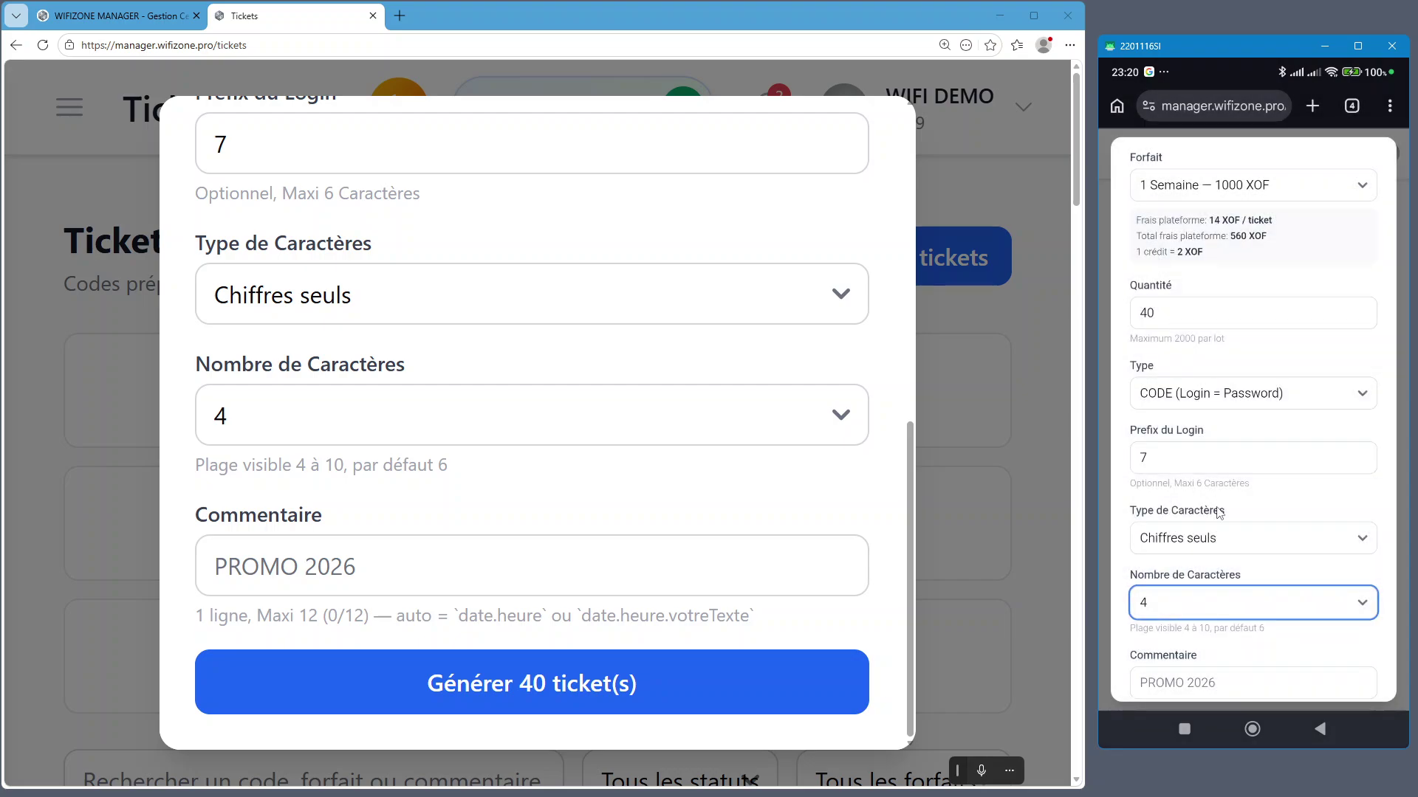
scroll(1269, 559, "down", 2)
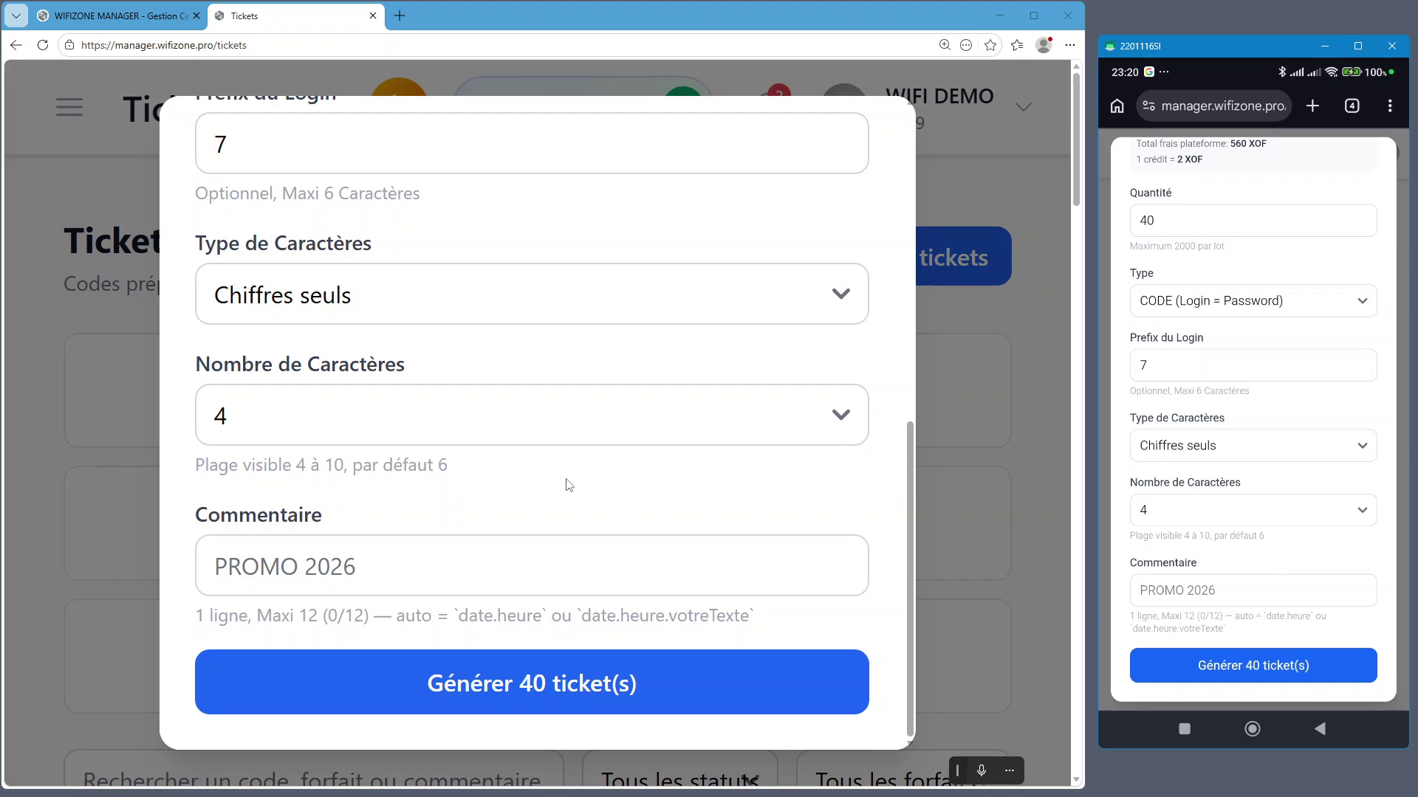
left_click(286, 567)
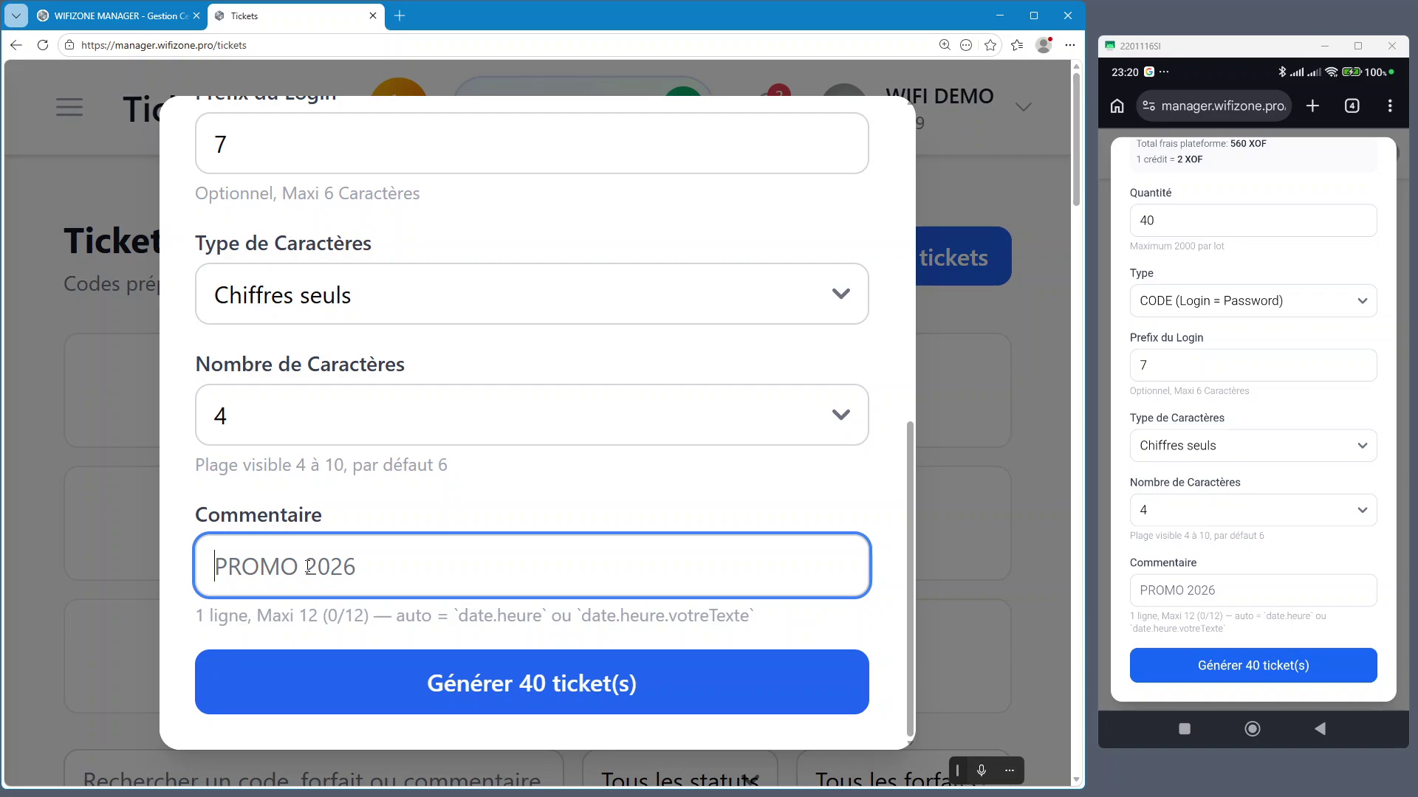
Type TEST-1Sx40 in the desktop comment after clearing several false starts
type("PROO")
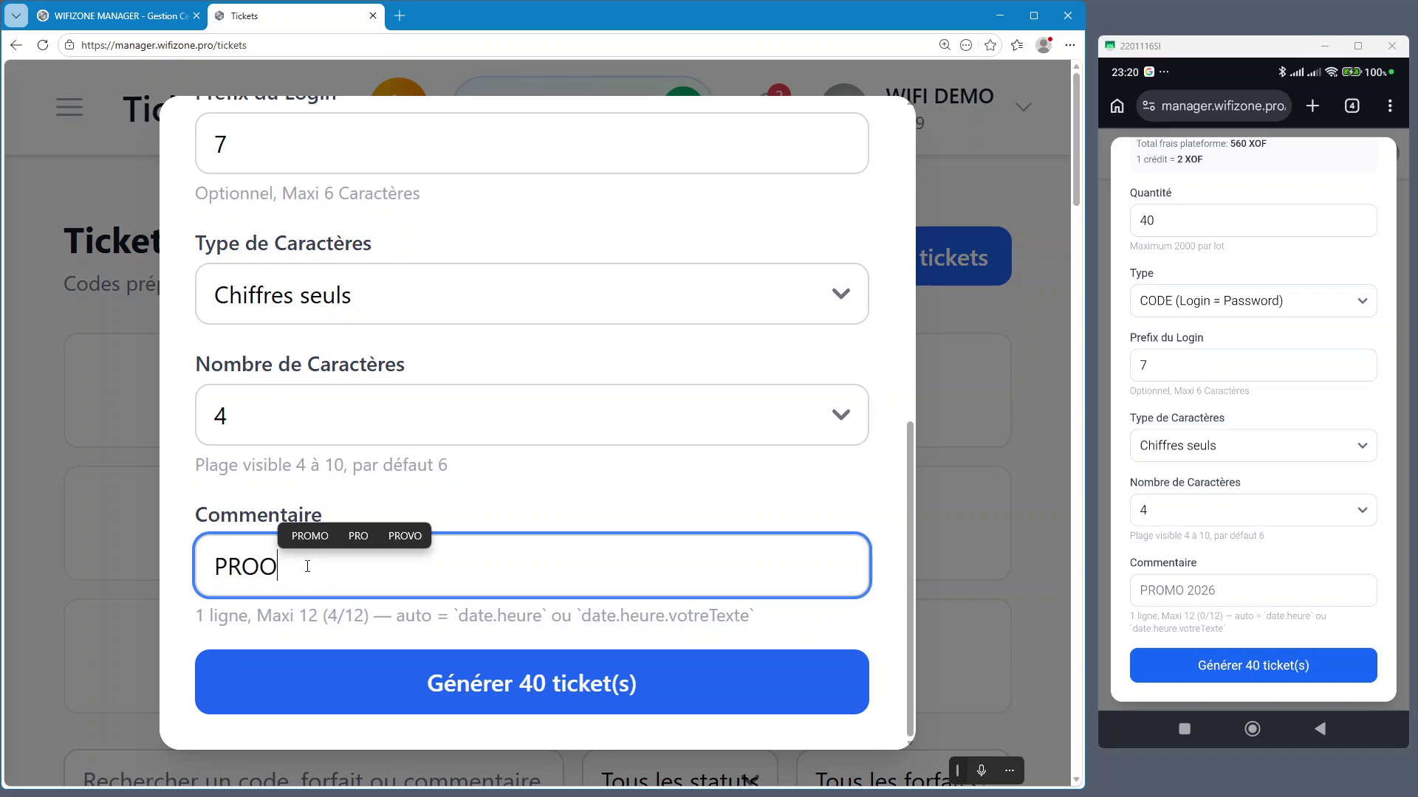
key("BackSpace")
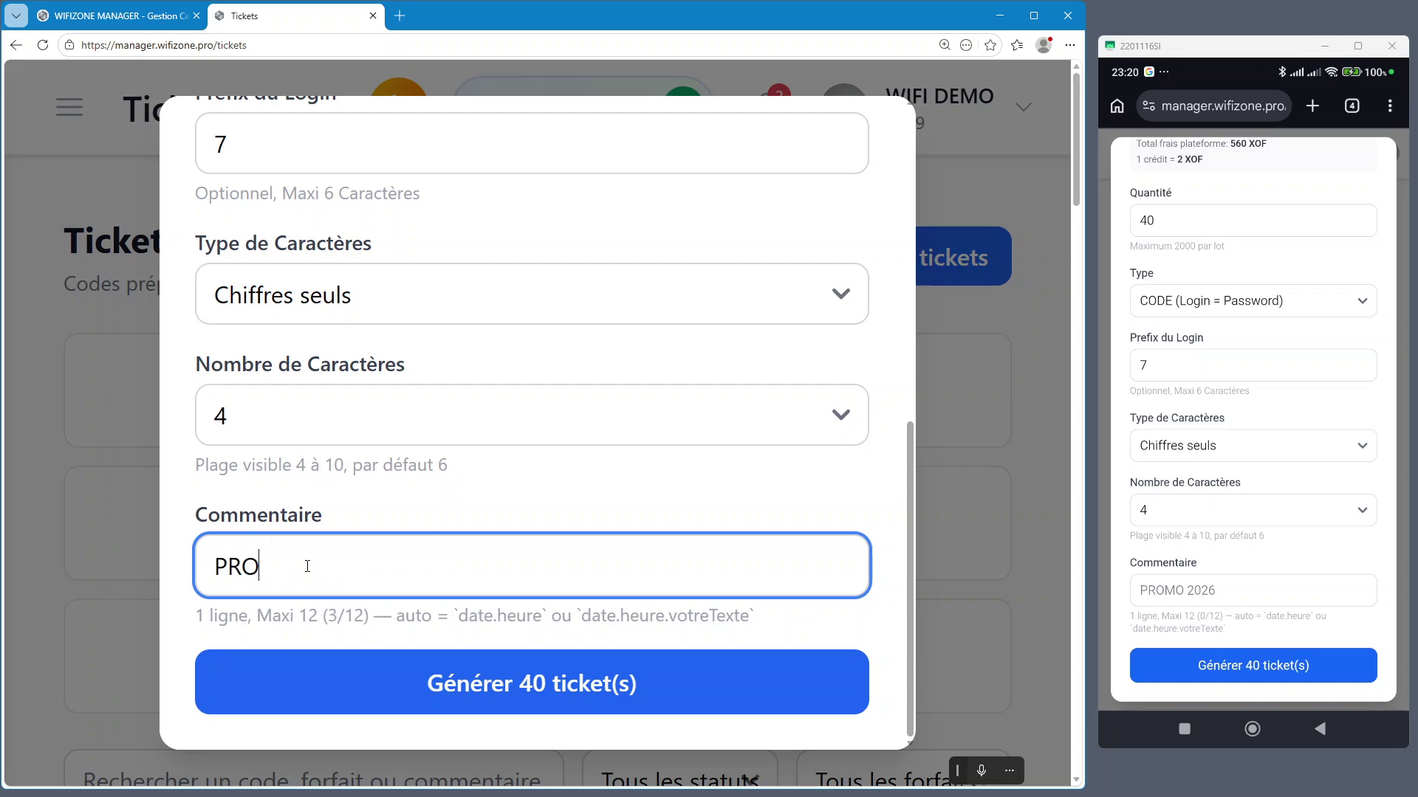
type("MO")
key("BackSpace")
key("BackSpace")
key("BackSpace")
key("BackSpace")
key("BackSpace")
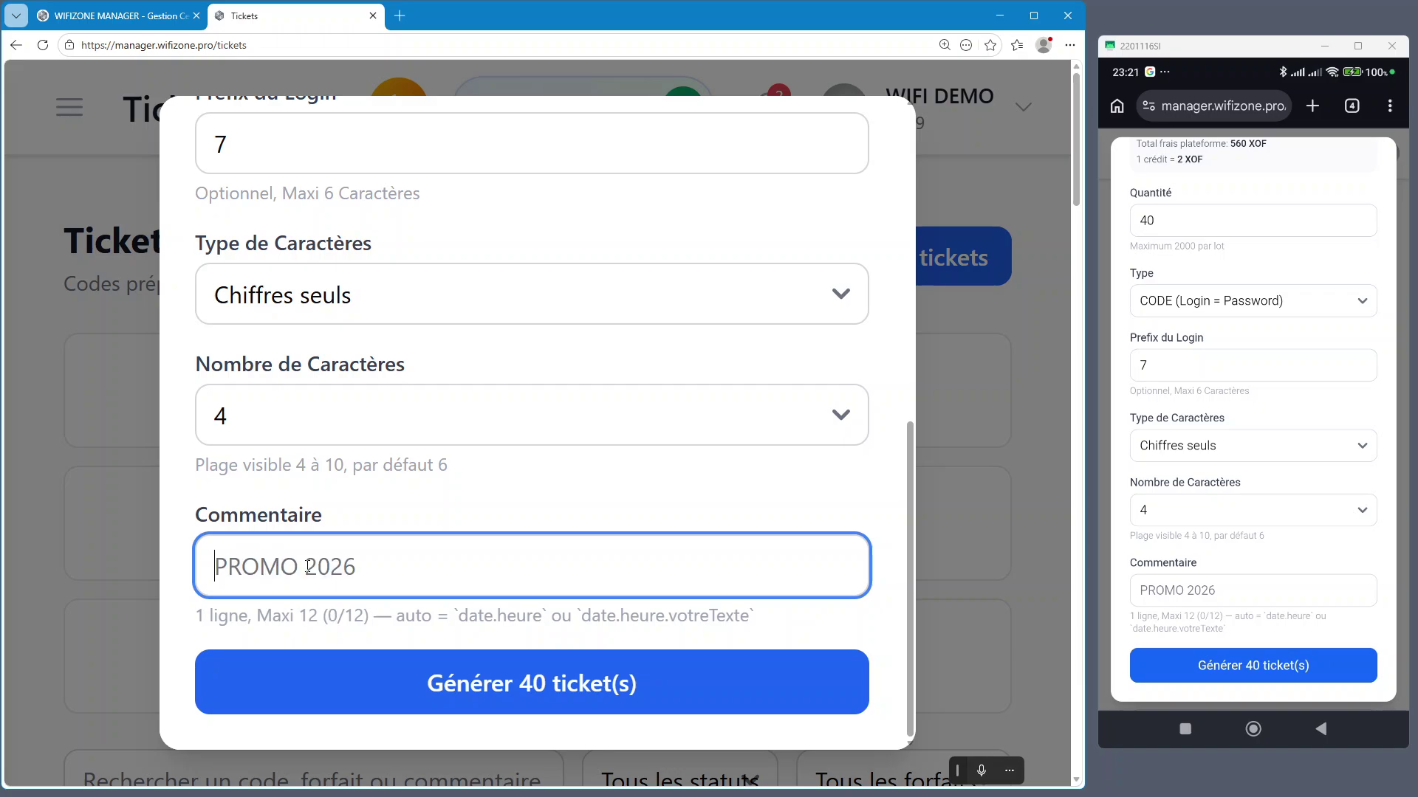
type("MARCH")
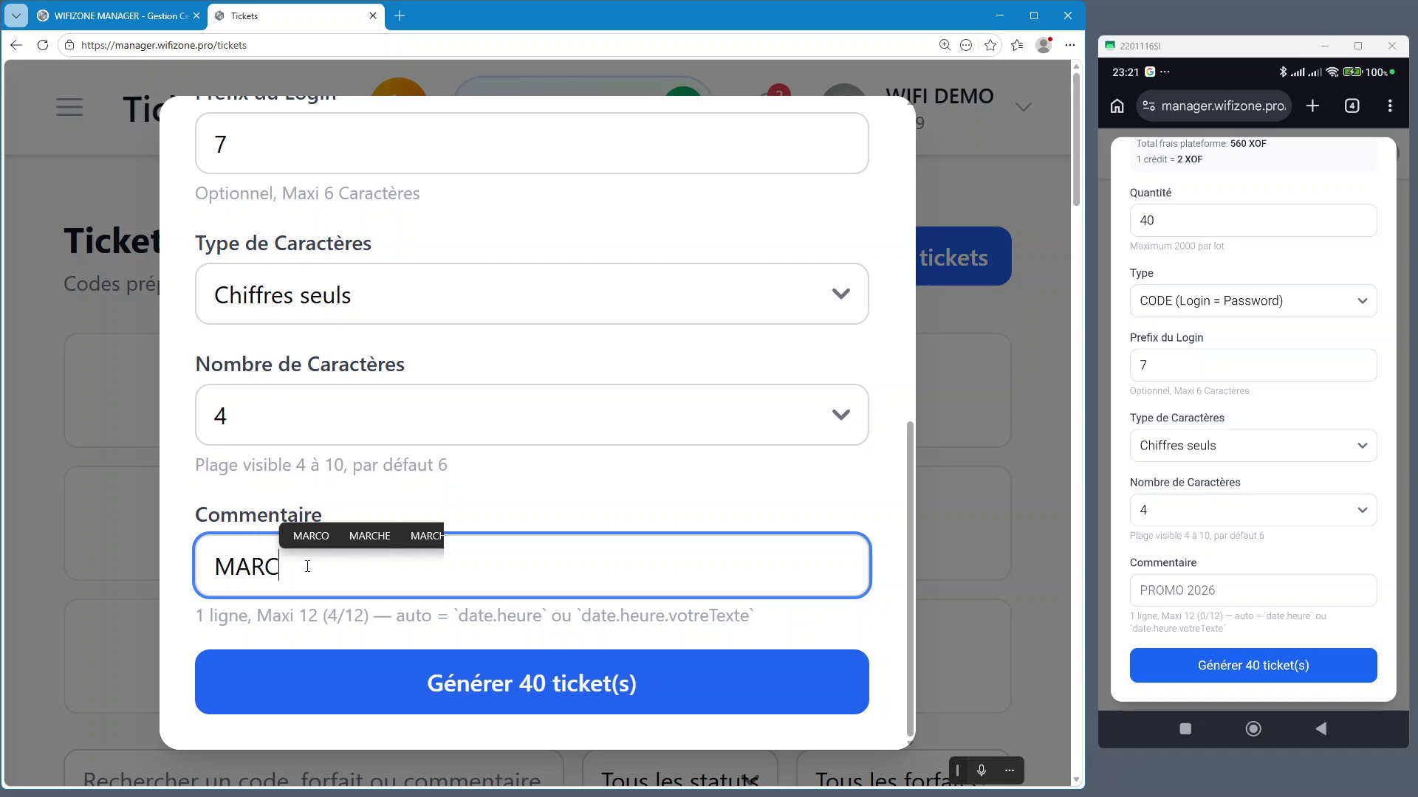
key("BackSpace")
key("BackSpace")
key("BackSpace")
key("BackSpace")
key("BackSpace")
type("CYBE")
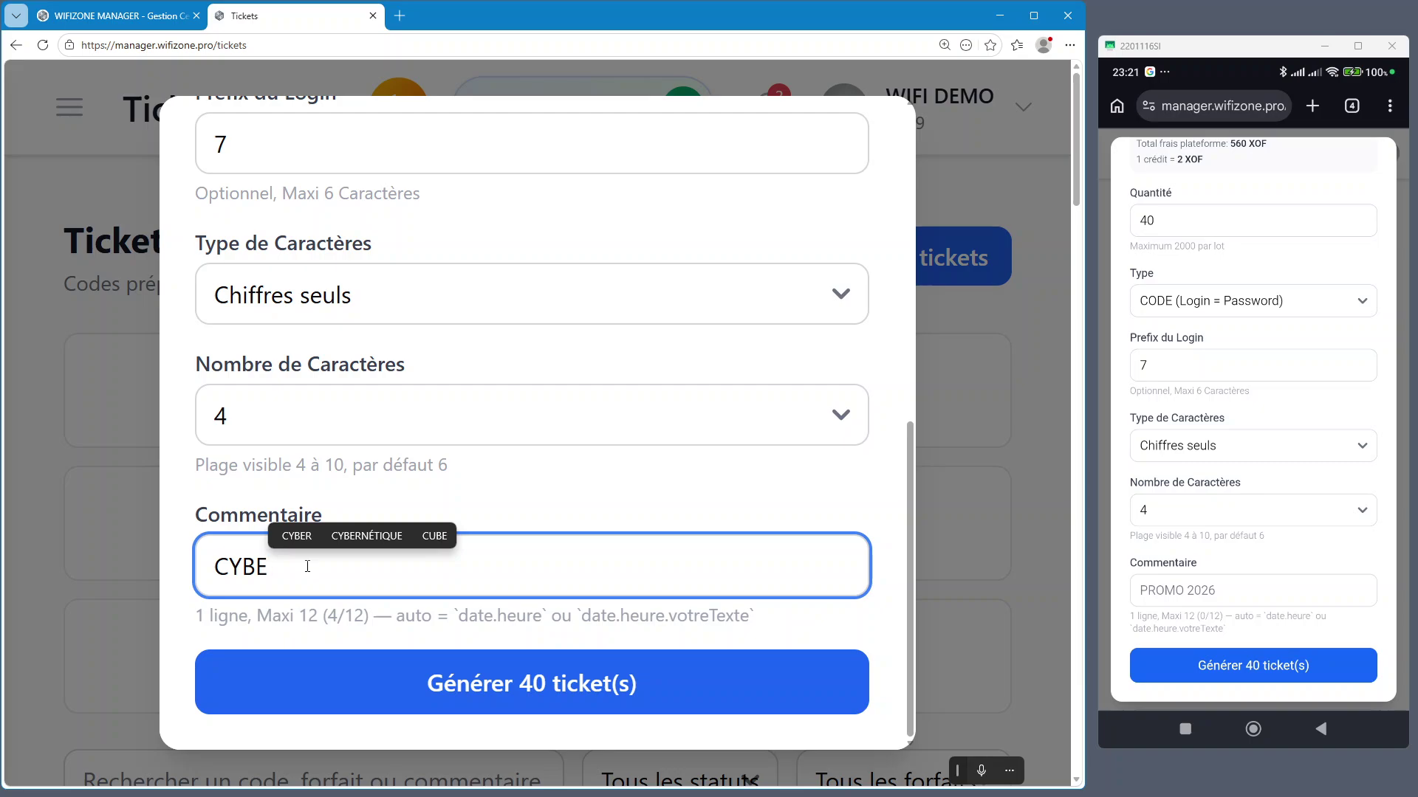
key("BackSpace")
key("BackSpace")
key("BackSpace")
key("BackSpace")
type("PAU")
key("BackSpace")
key("BackSpace")
key("BackSpace")
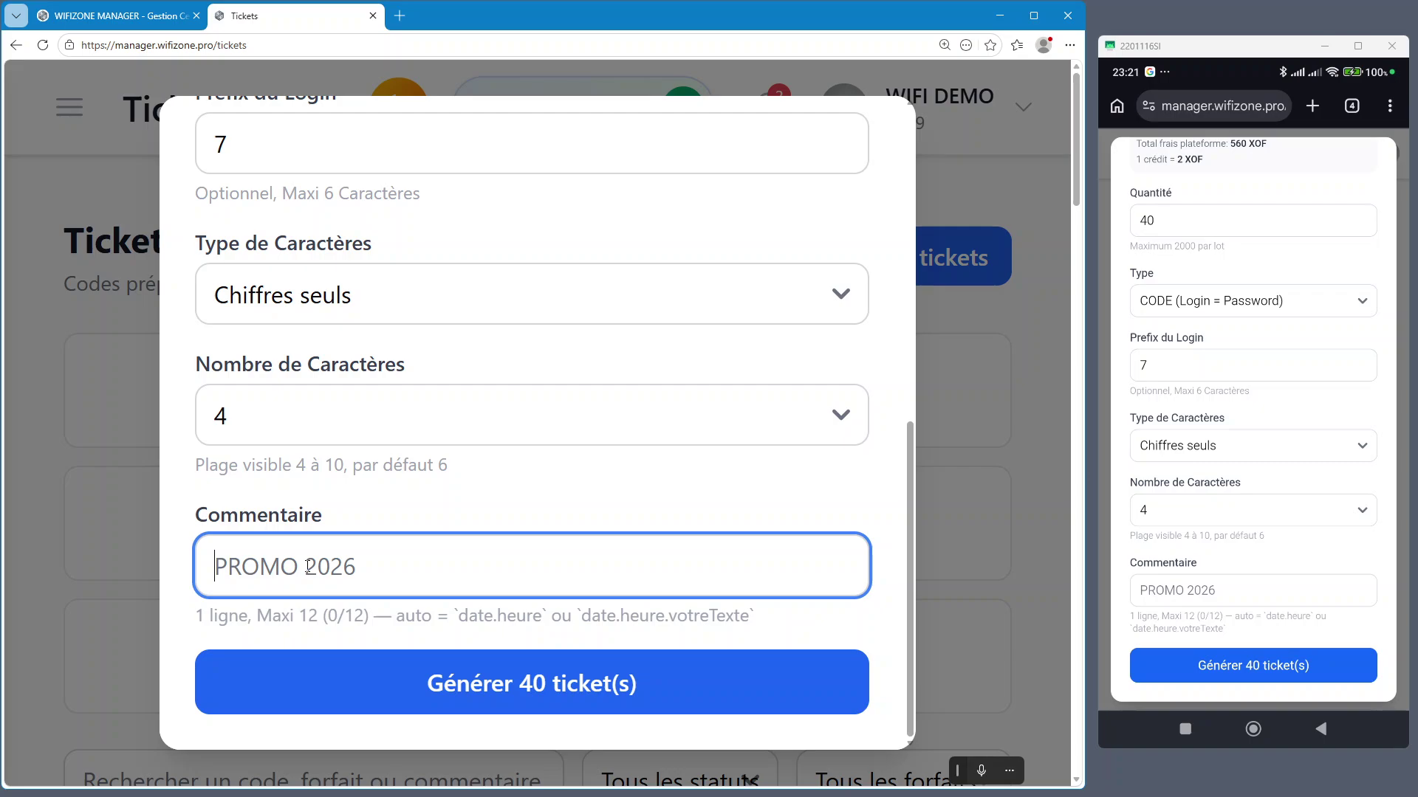
type("TE")
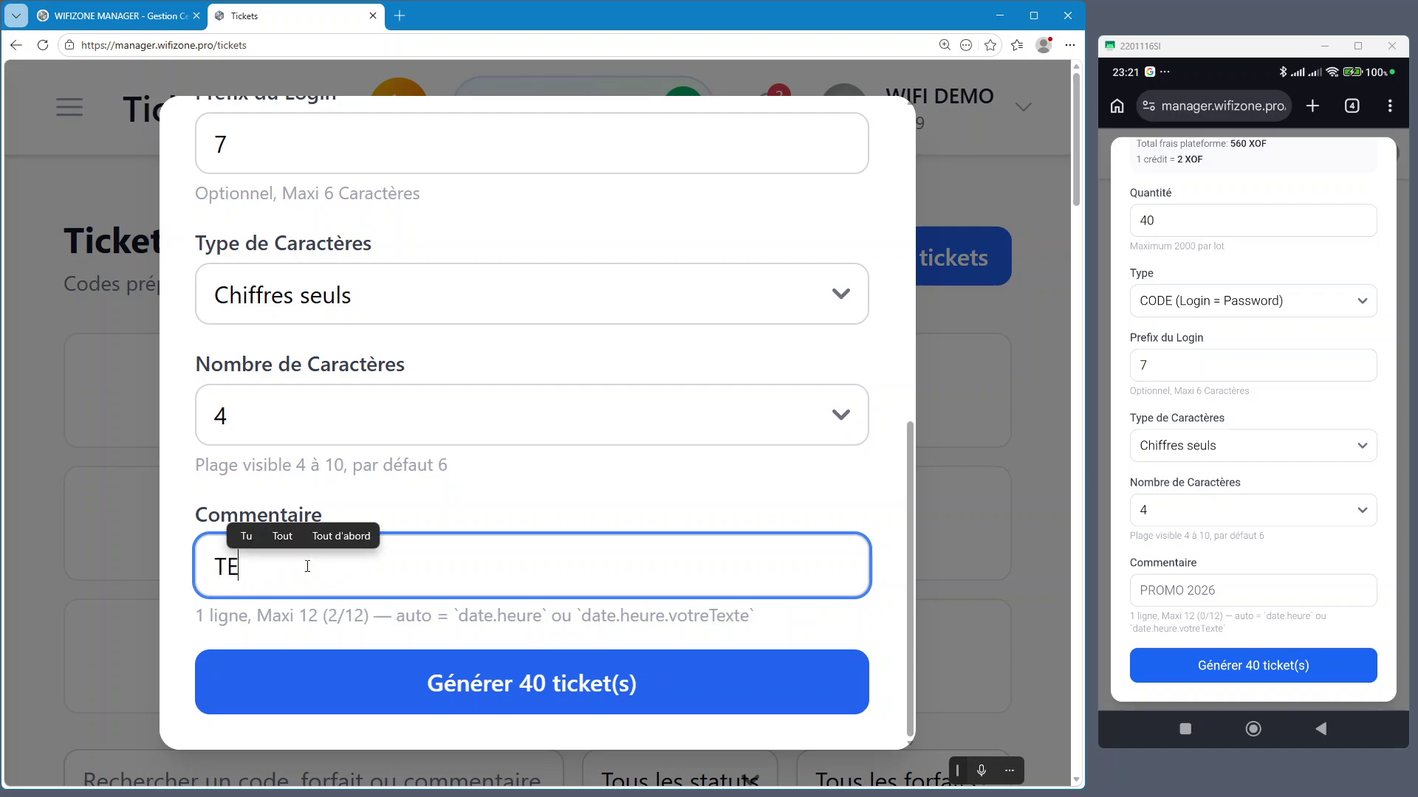
type("ST-4")
key("BackSpace")
type("1")
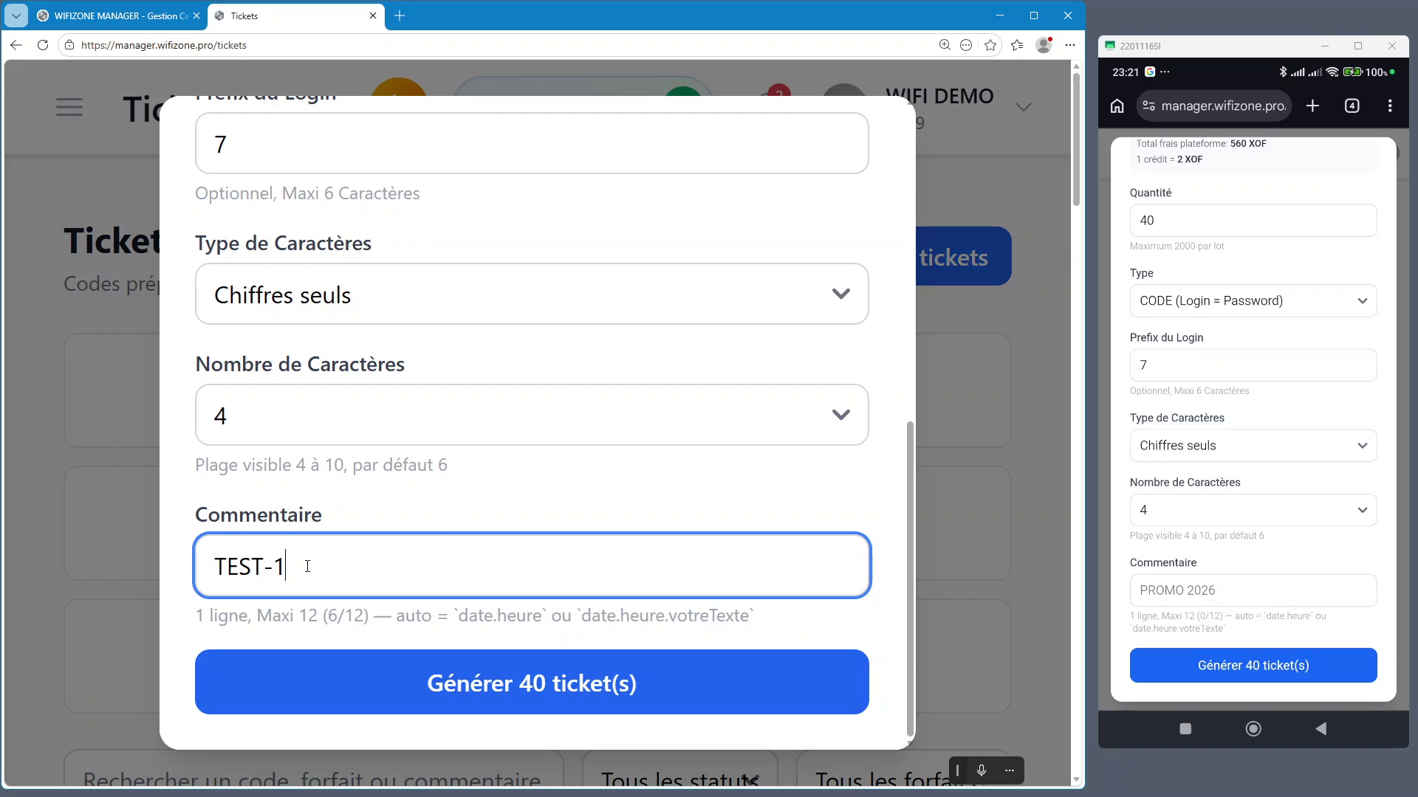
type("S")
key("BackSpace")
type("SX")
key("BackSpace")
type("x40")
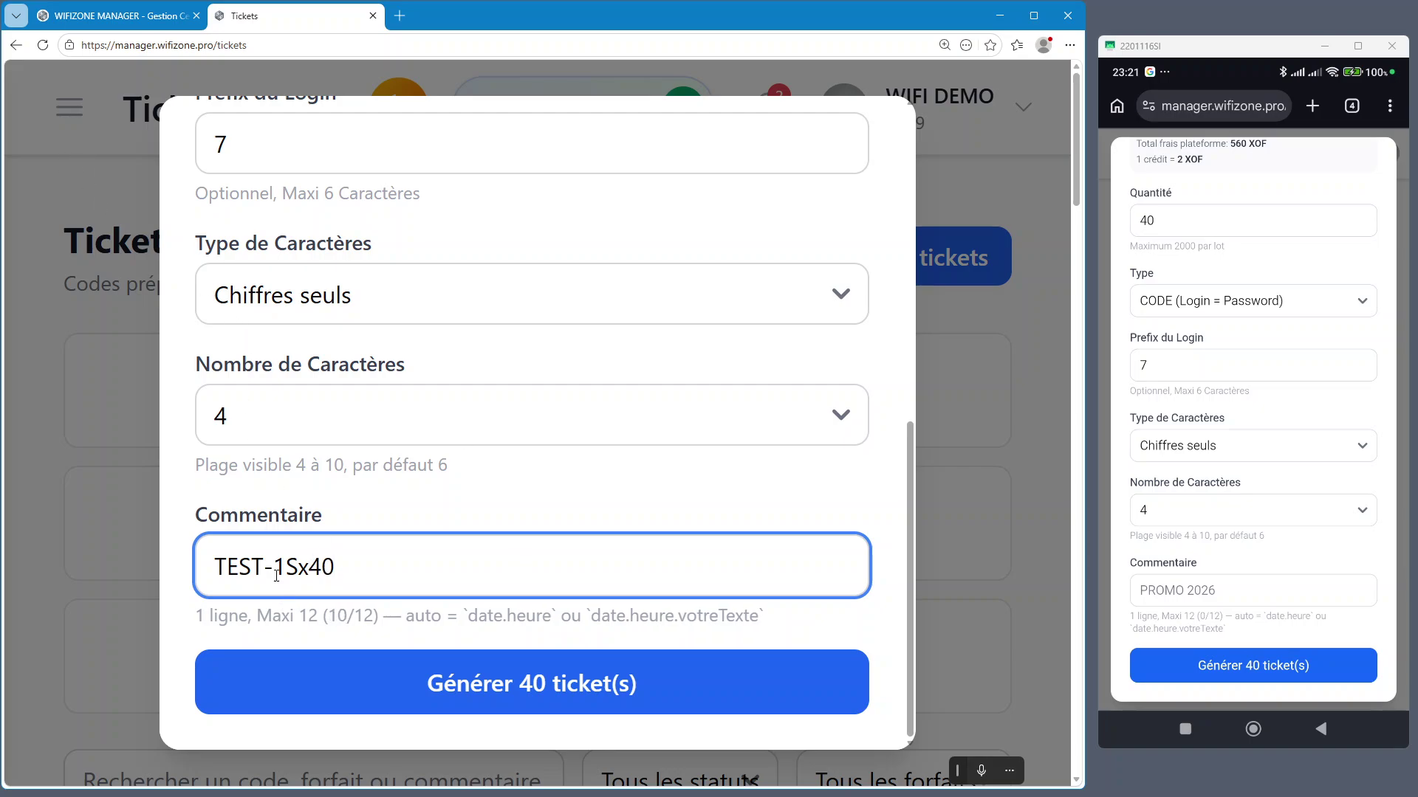
Insert EM so the desktop comment reads TEST-1SEMx40
left_click(298, 567)
type("em")
key("BackSpace")
key("BackSpace")
type("EM")
left_click(612, 514)
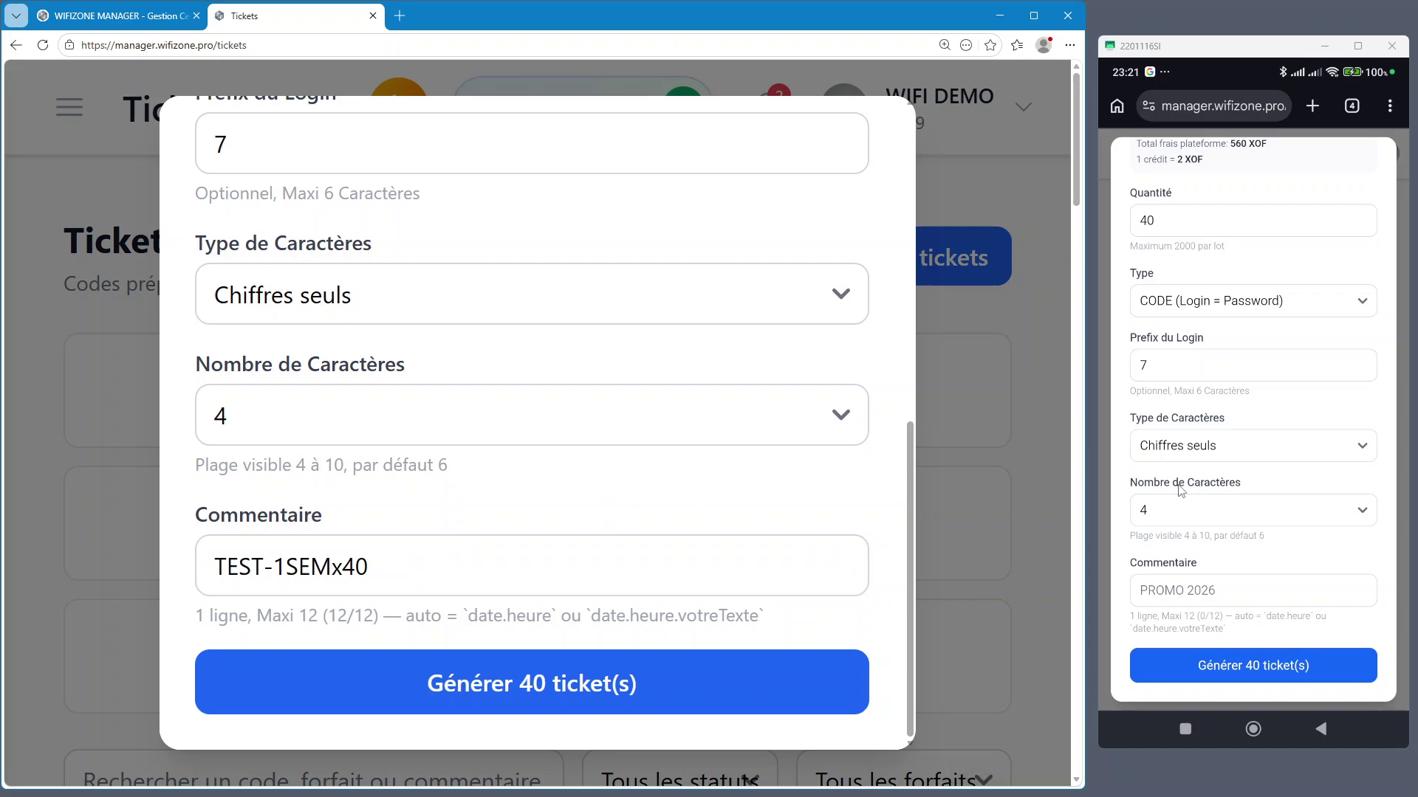
Replace the phone comment PROMO 2026 with TEST-SEMx40
left_click(1220, 591)
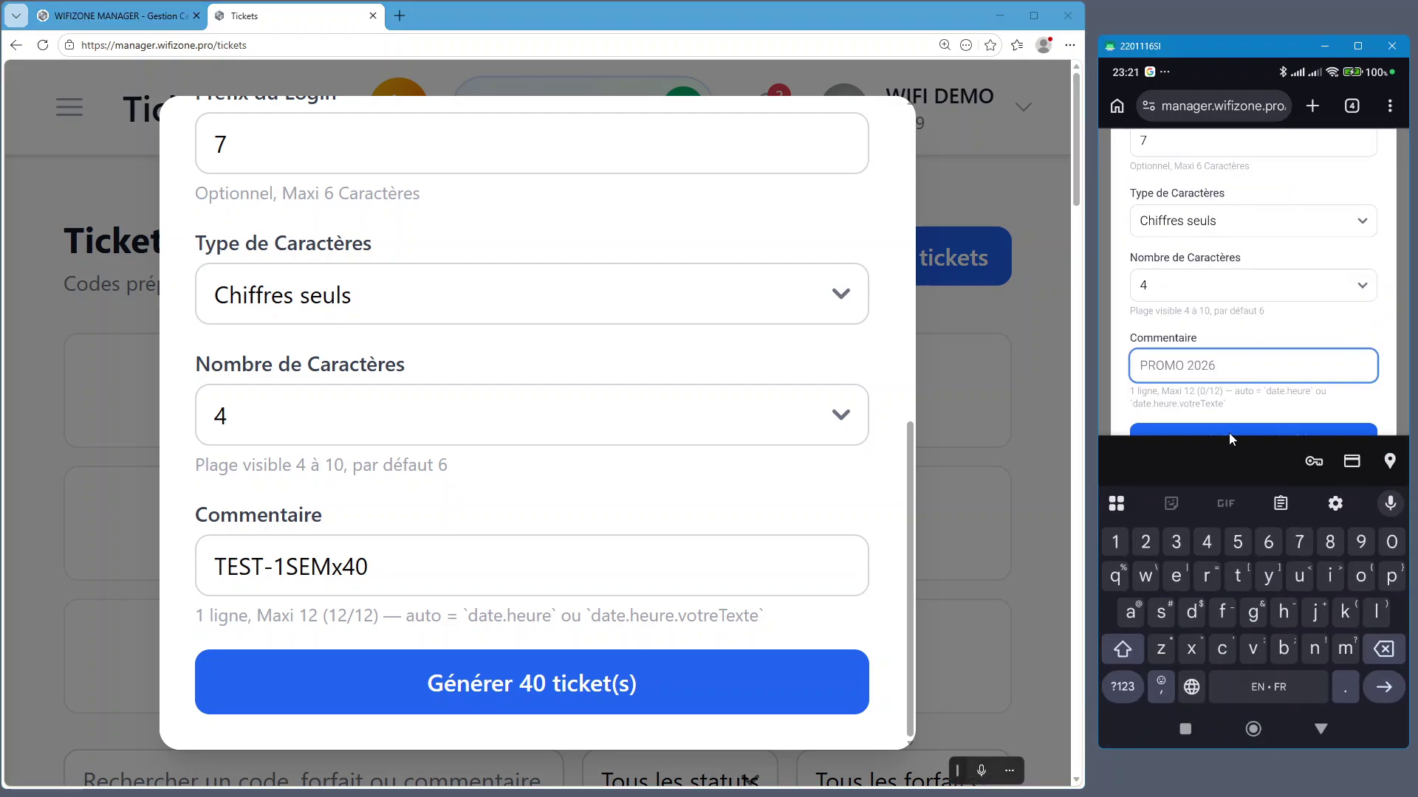
type("TEST")
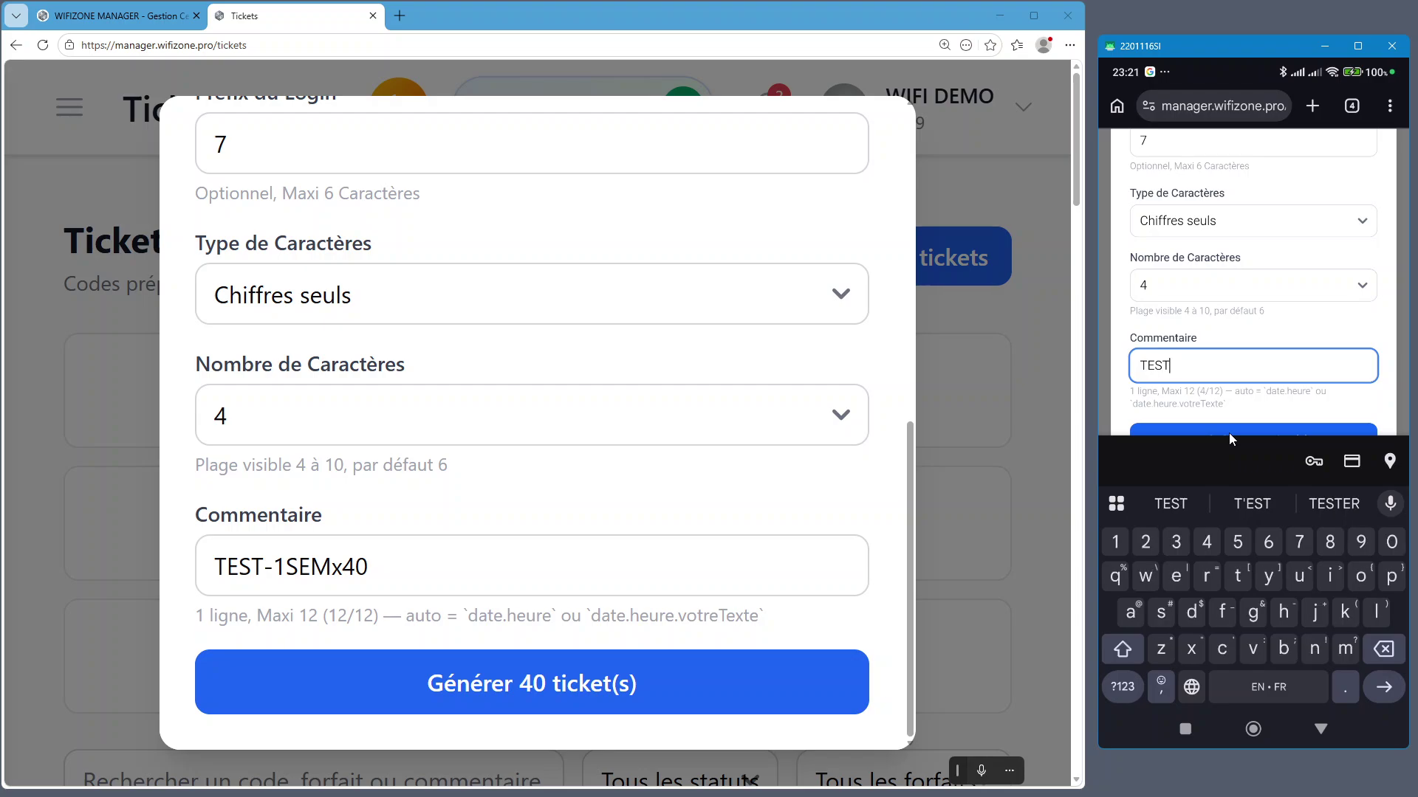
type("-S")
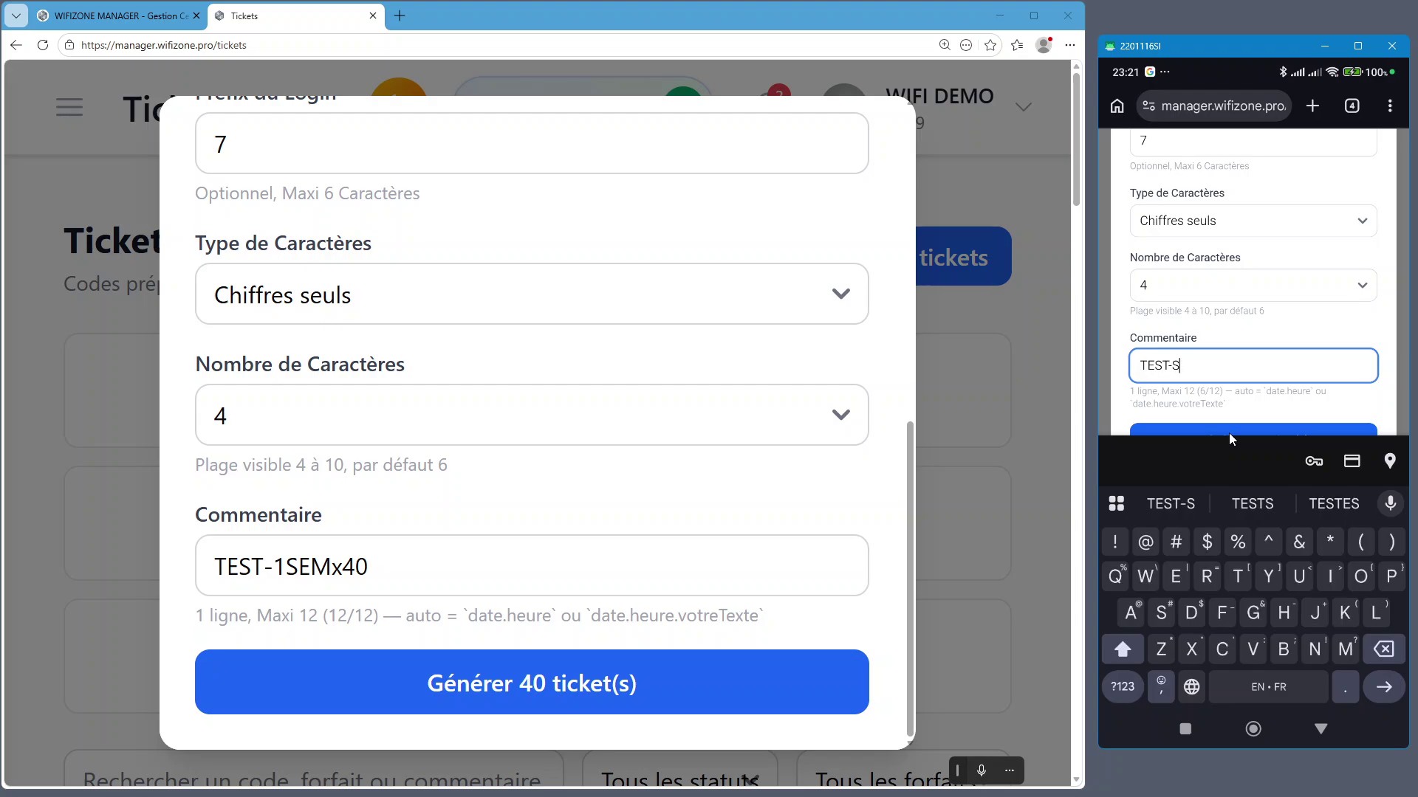
type("EMx")
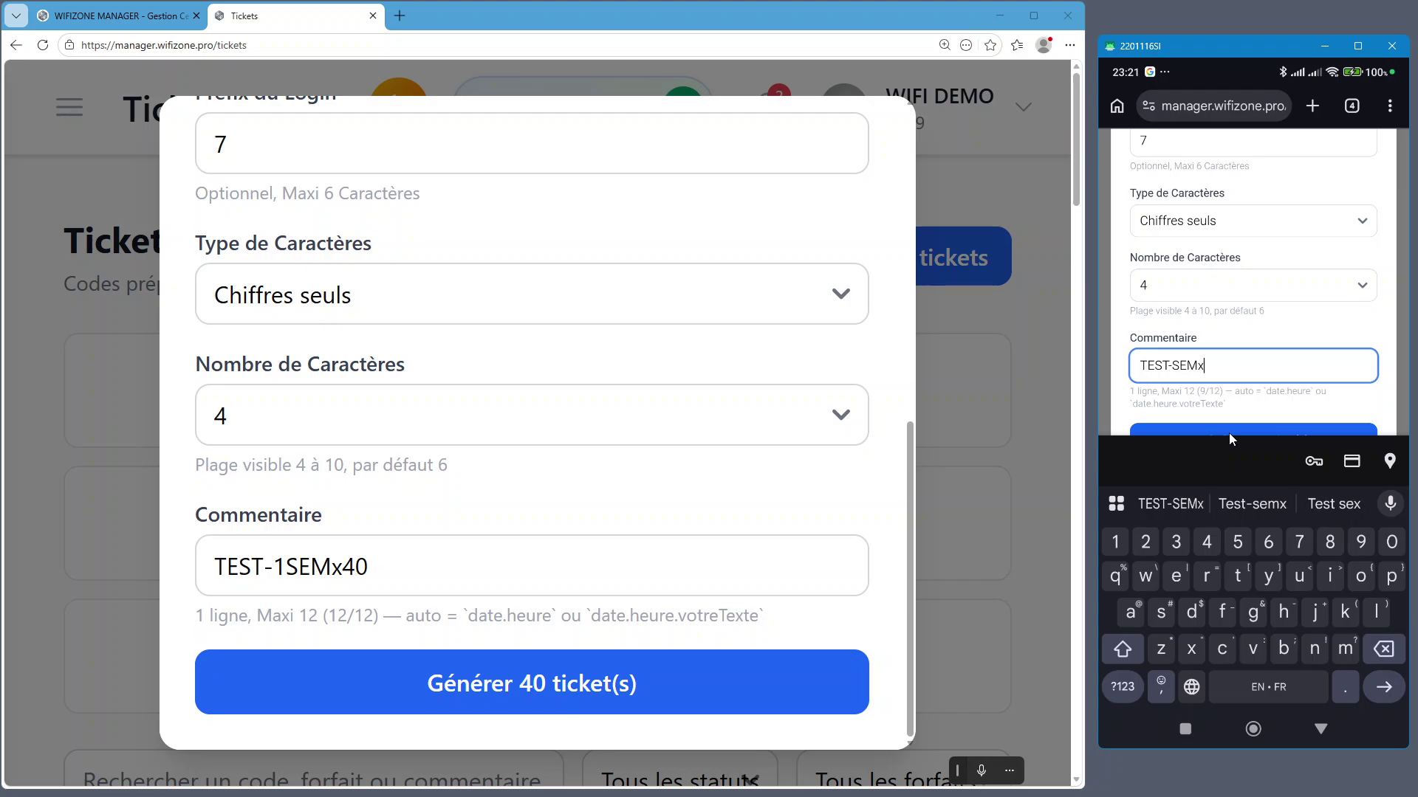
type("40")
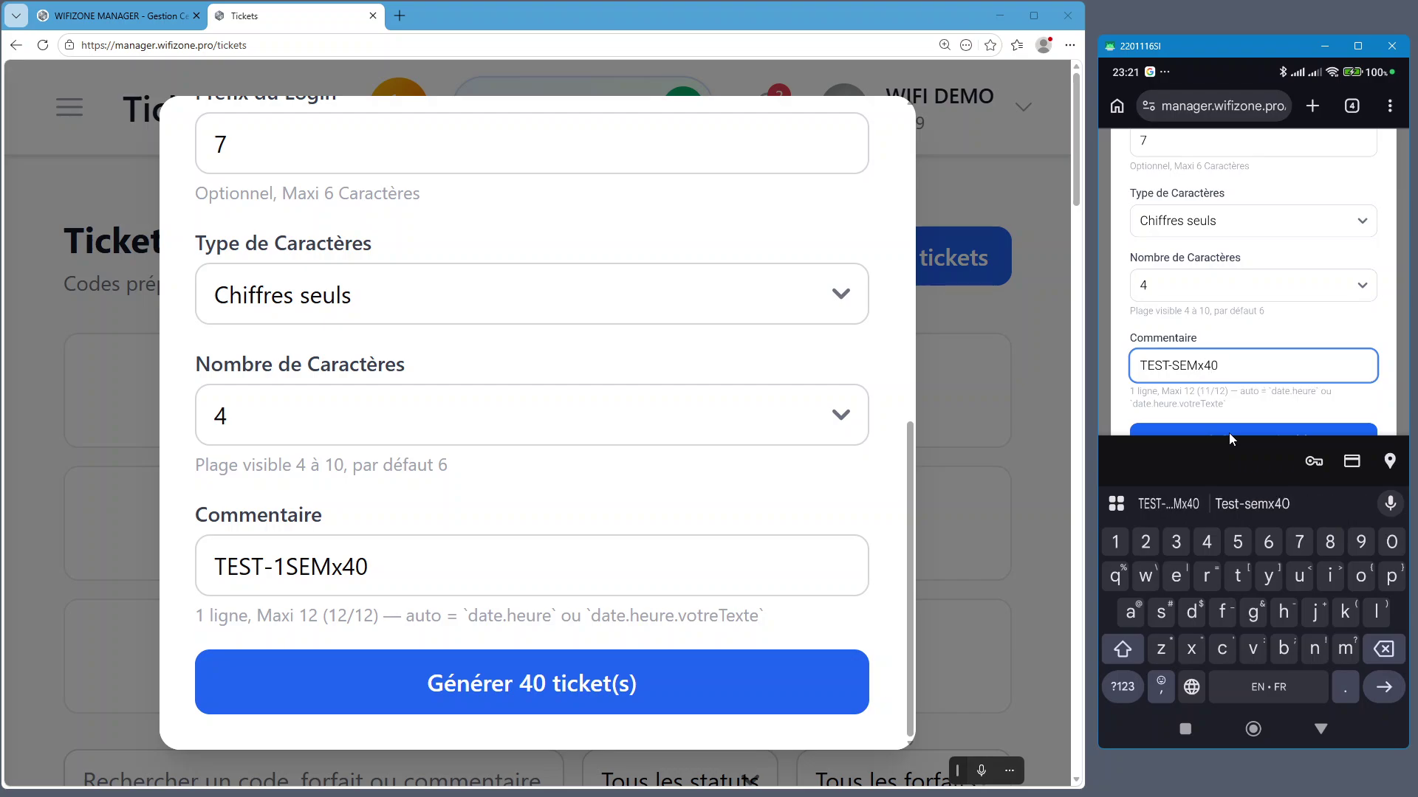
left_click(1269, 325)
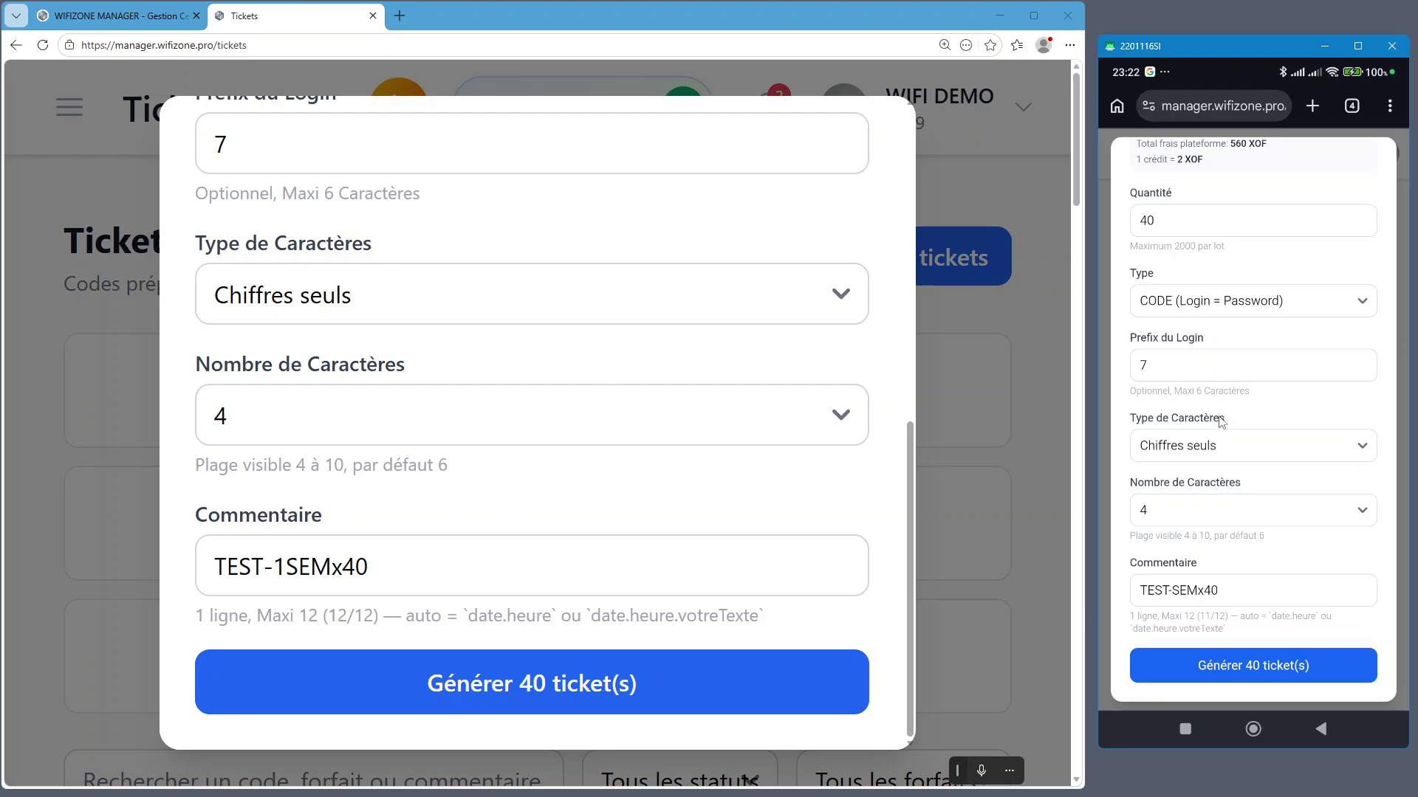
Generate the 40 configured one-week tickets
scroll(1231, 284, "up", 3)
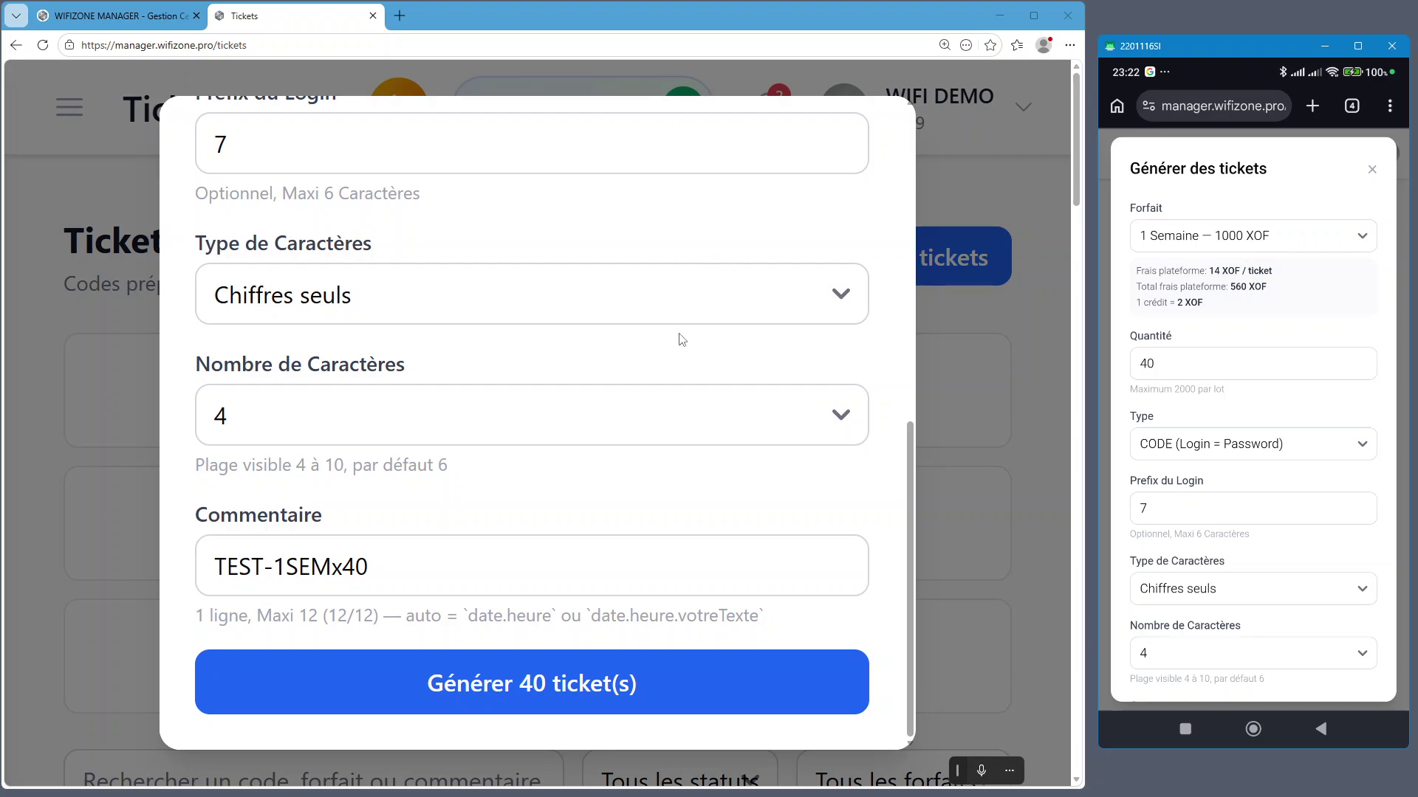
scroll(682, 426, "down", 3)
scroll(686, 532, "up", 5)
scroll(696, 601, "down", 5)
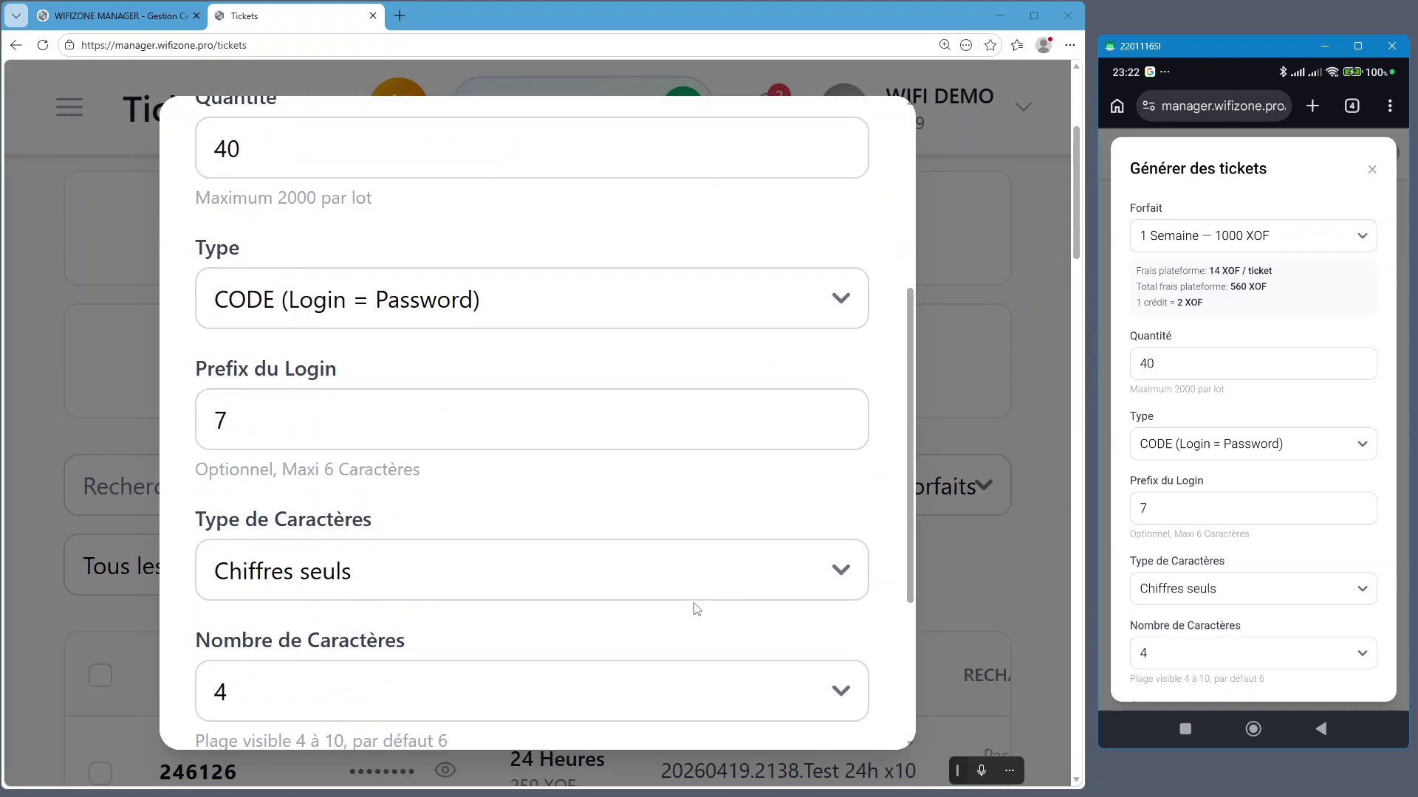
left_click(534, 699)
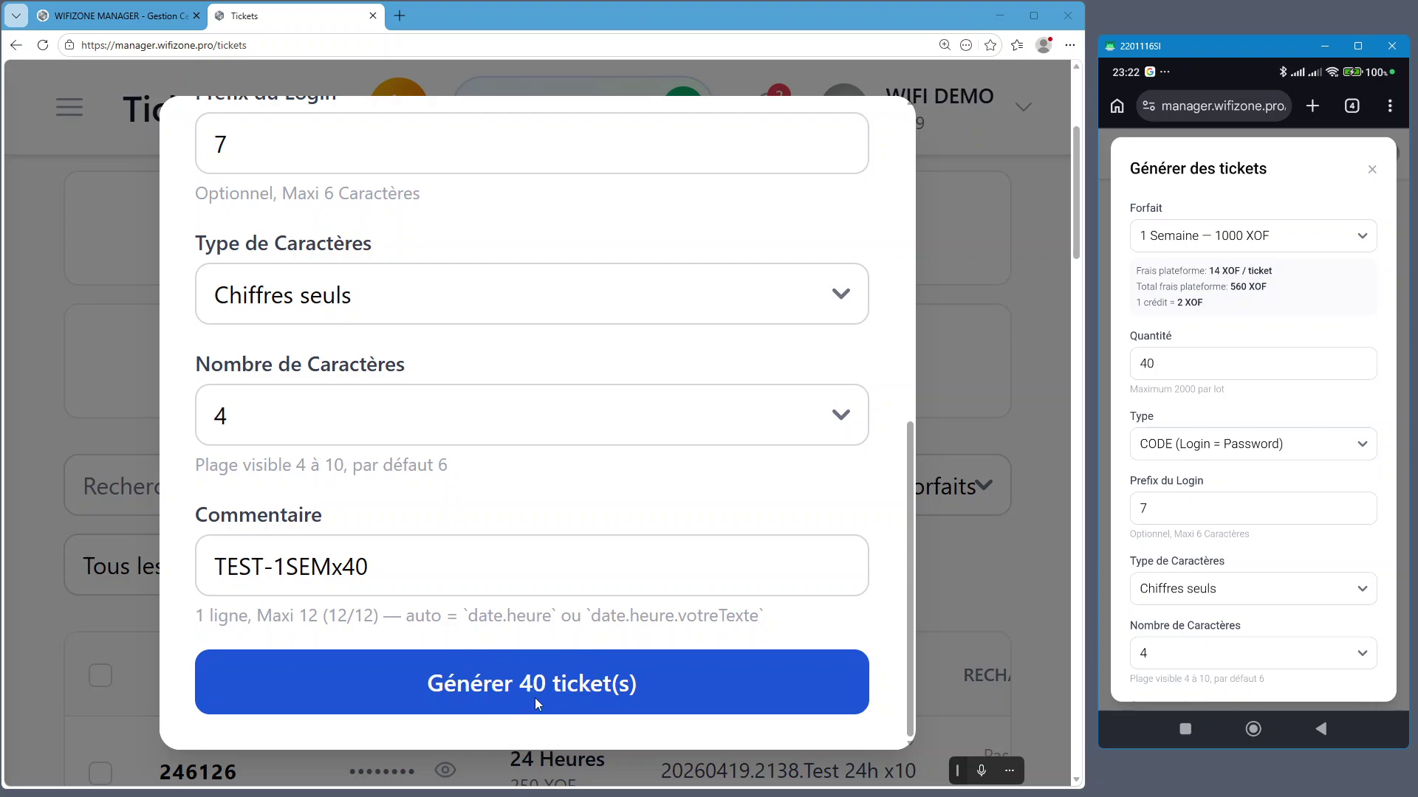
left_click(530, 685)
left_click(531, 694)
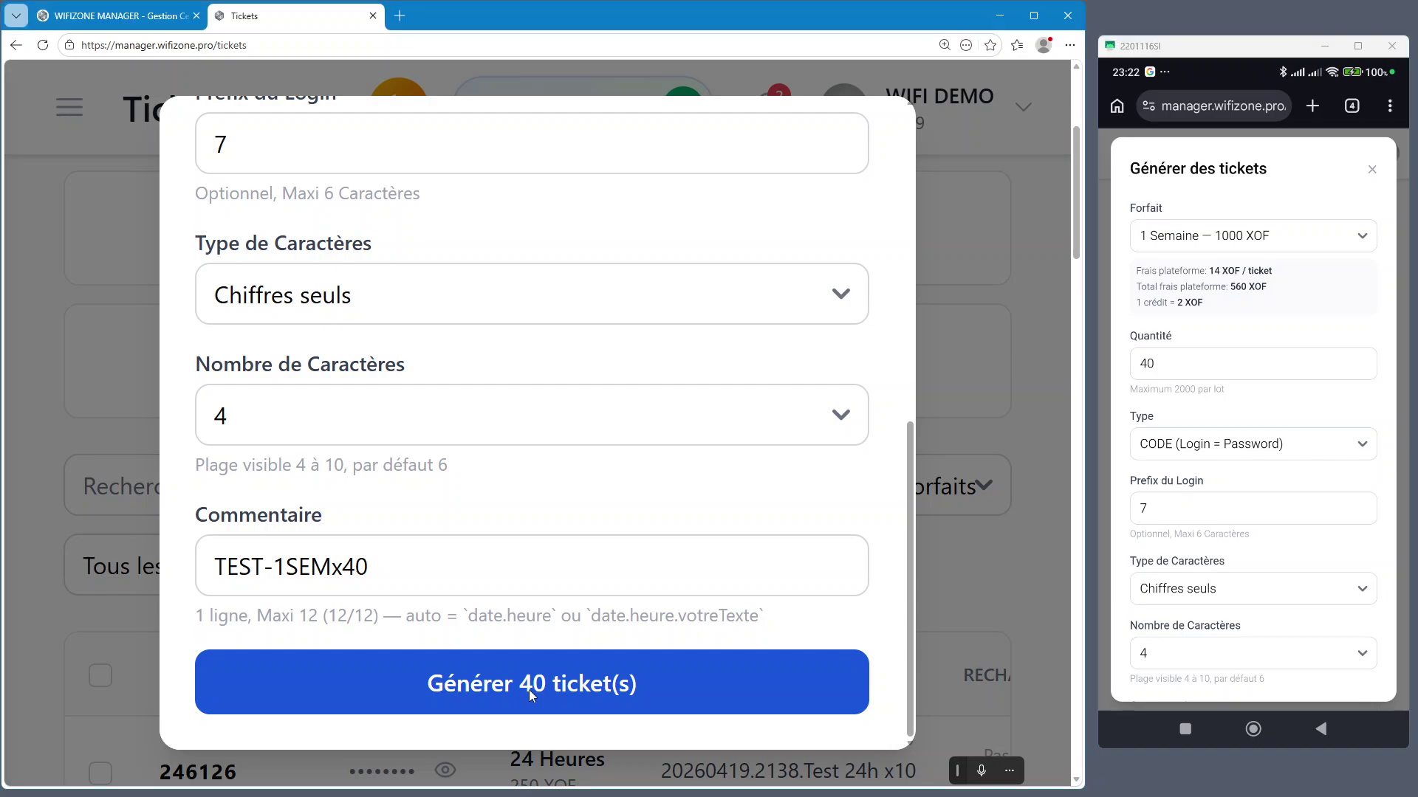
left_click(531, 694)
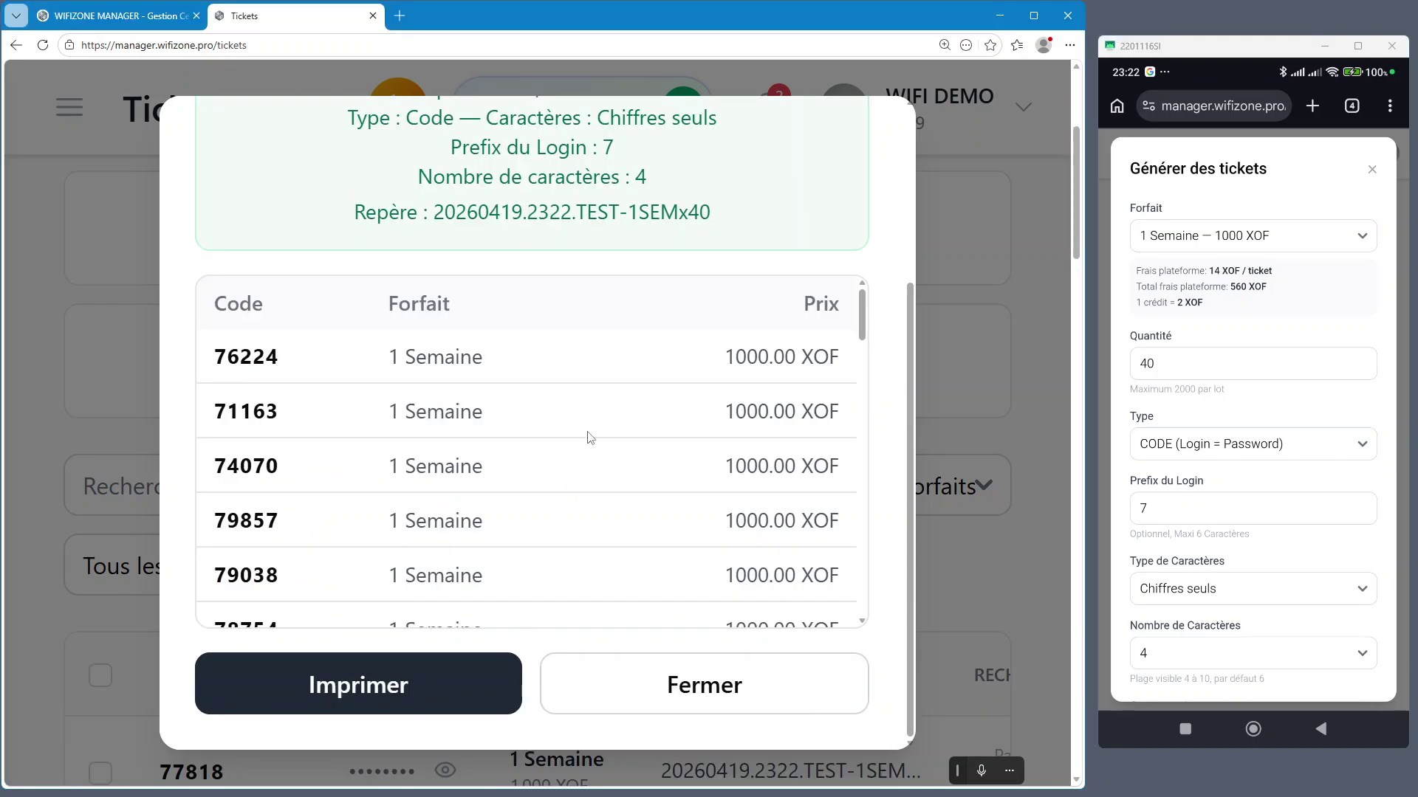
Check the '40 ticket(s) généré(s)' summary and its 560 XOF cost
scroll(840, 347, "up", 4)
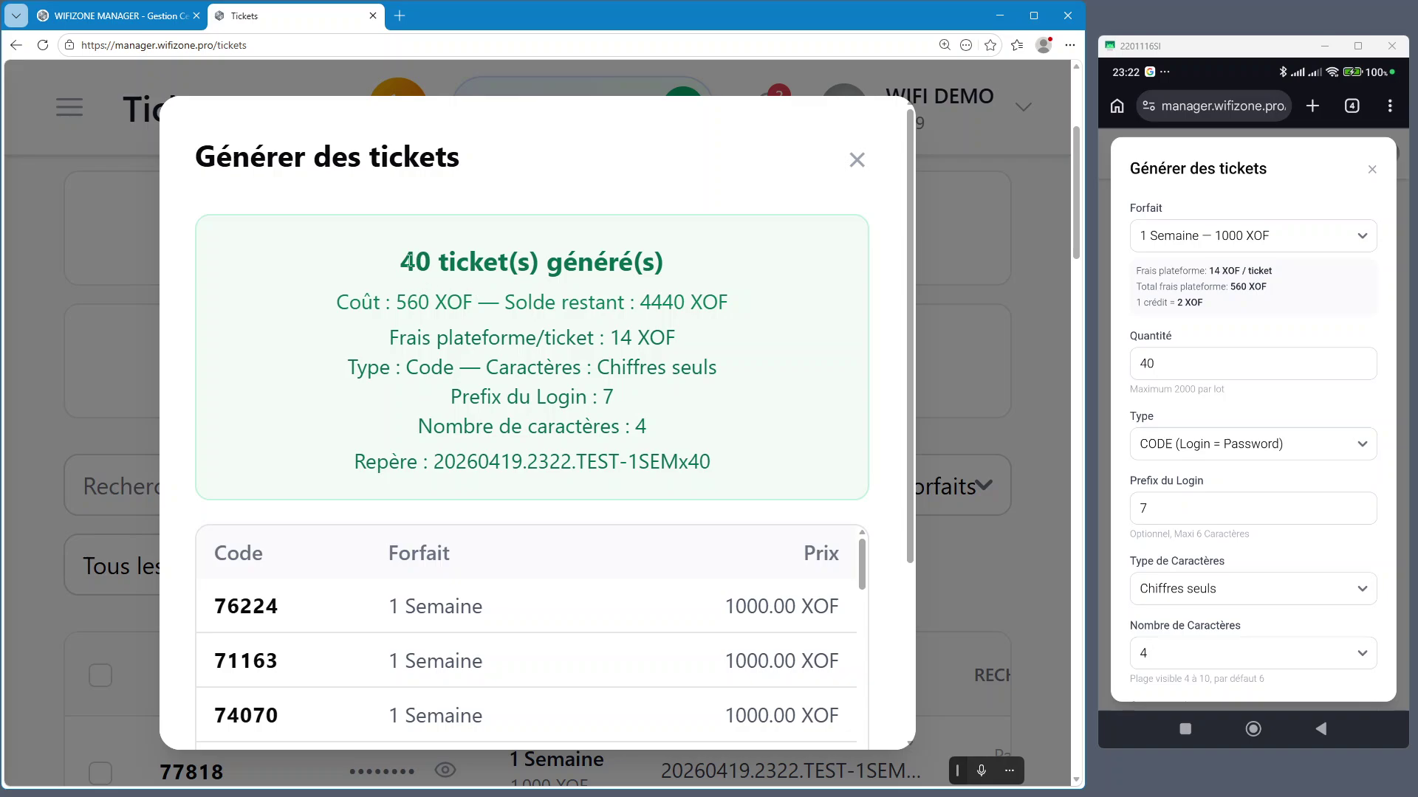
left_click_drag(399, 264, 694, 273)
left_click(617, 295)
double_click(406, 302)
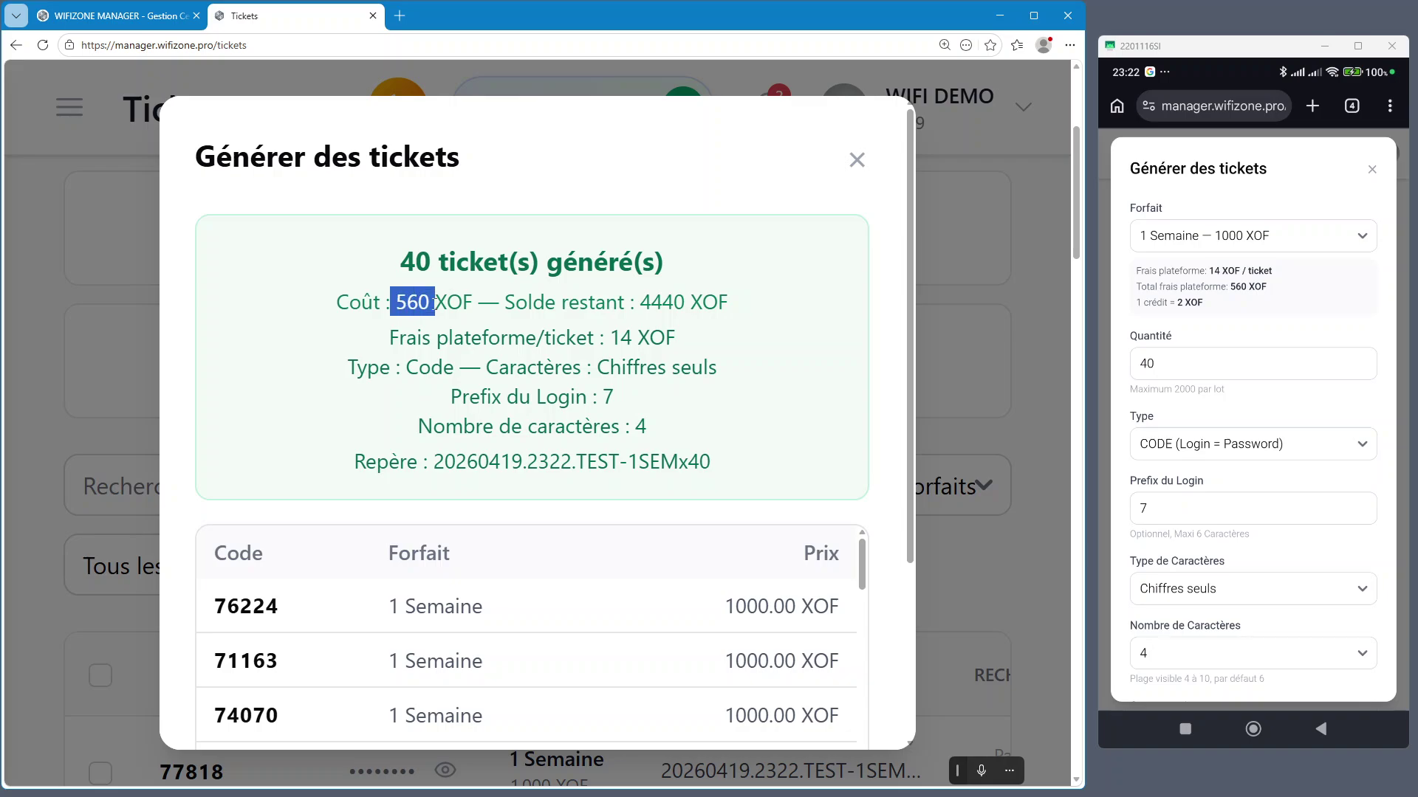
left_click(1368, 175)
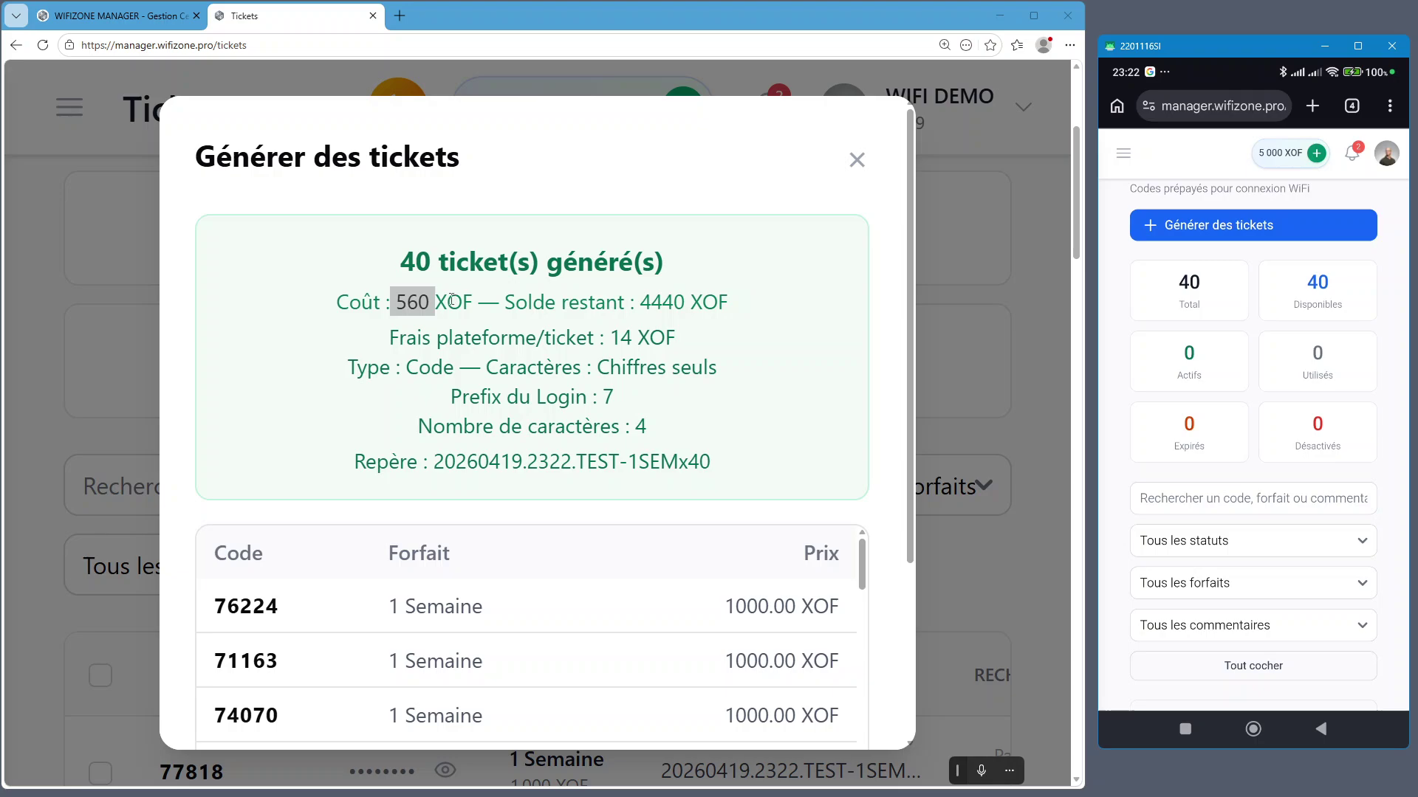
left_click(429, 302)
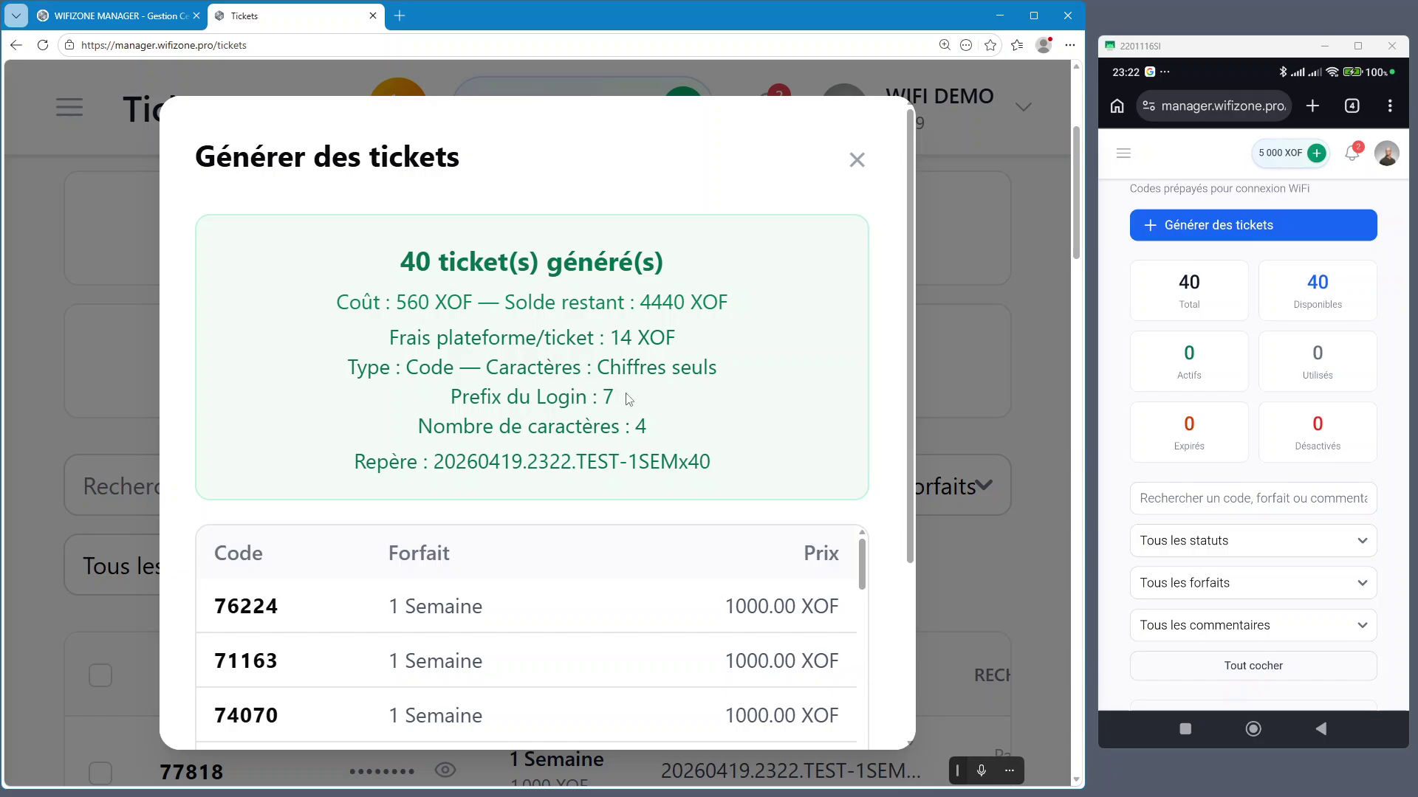
Inspect the batch's Repère reference and its date 20260419
scroll(627, 399, "down", 2)
left_click_drag(436, 314, 726, 308)
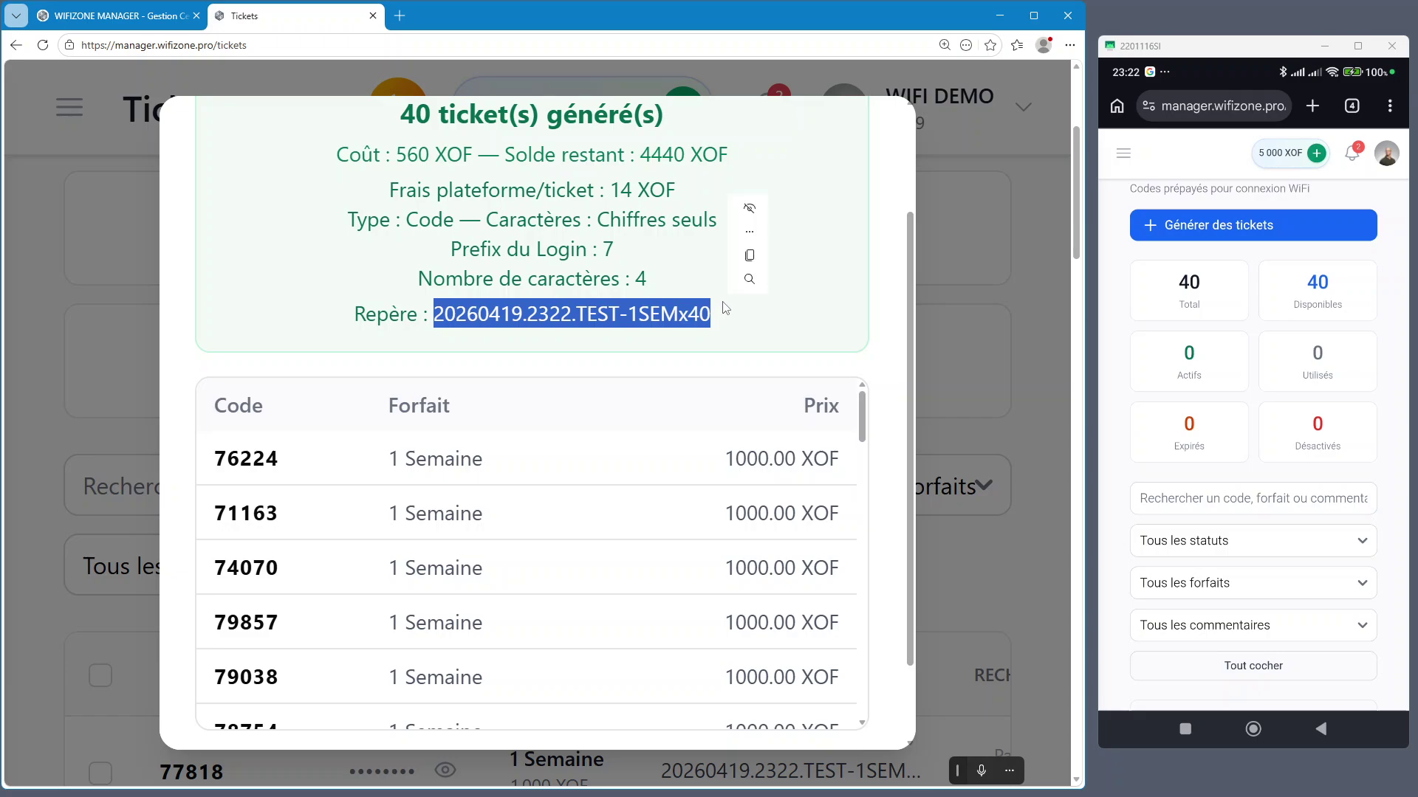
left_click(580, 313)
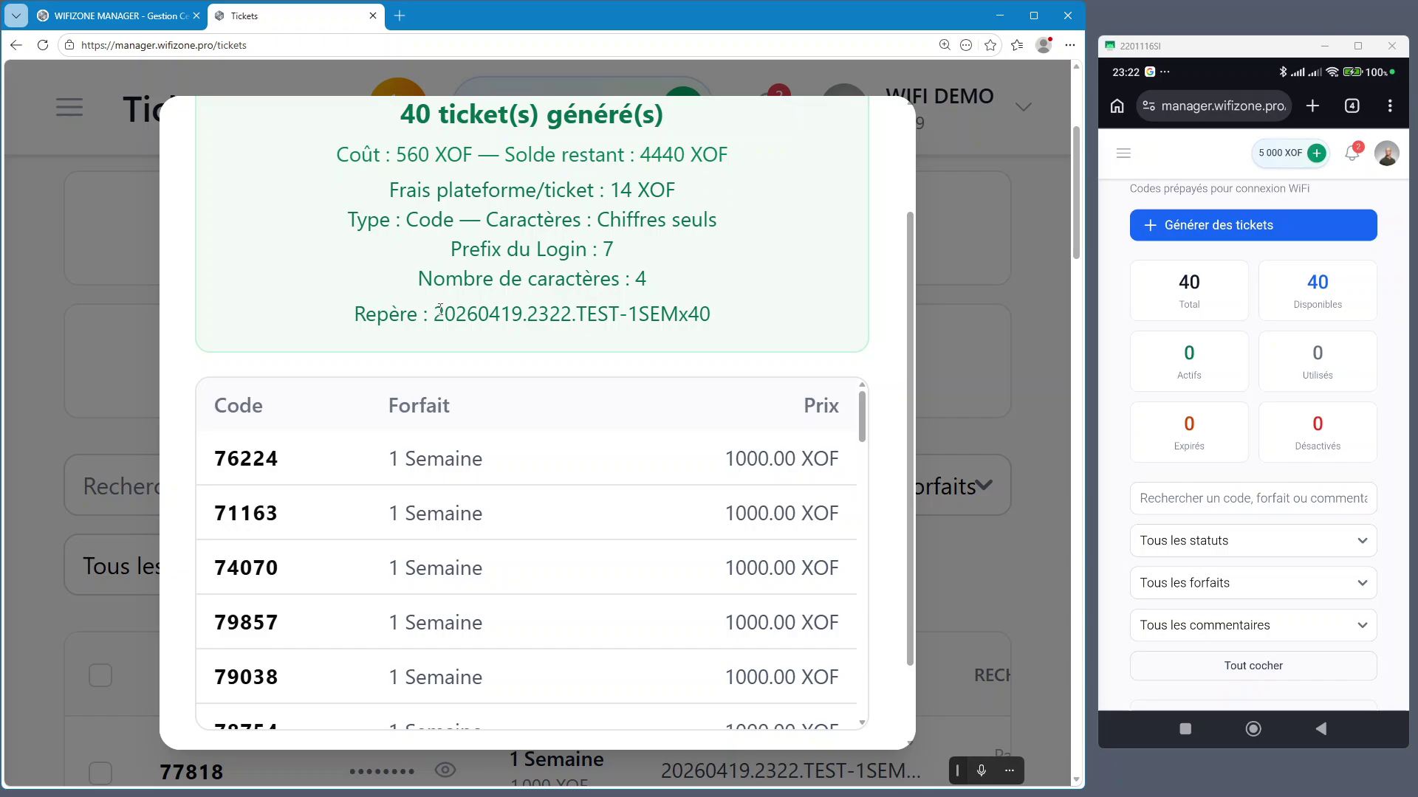
left_click_drag(436, 314, 502, 318)
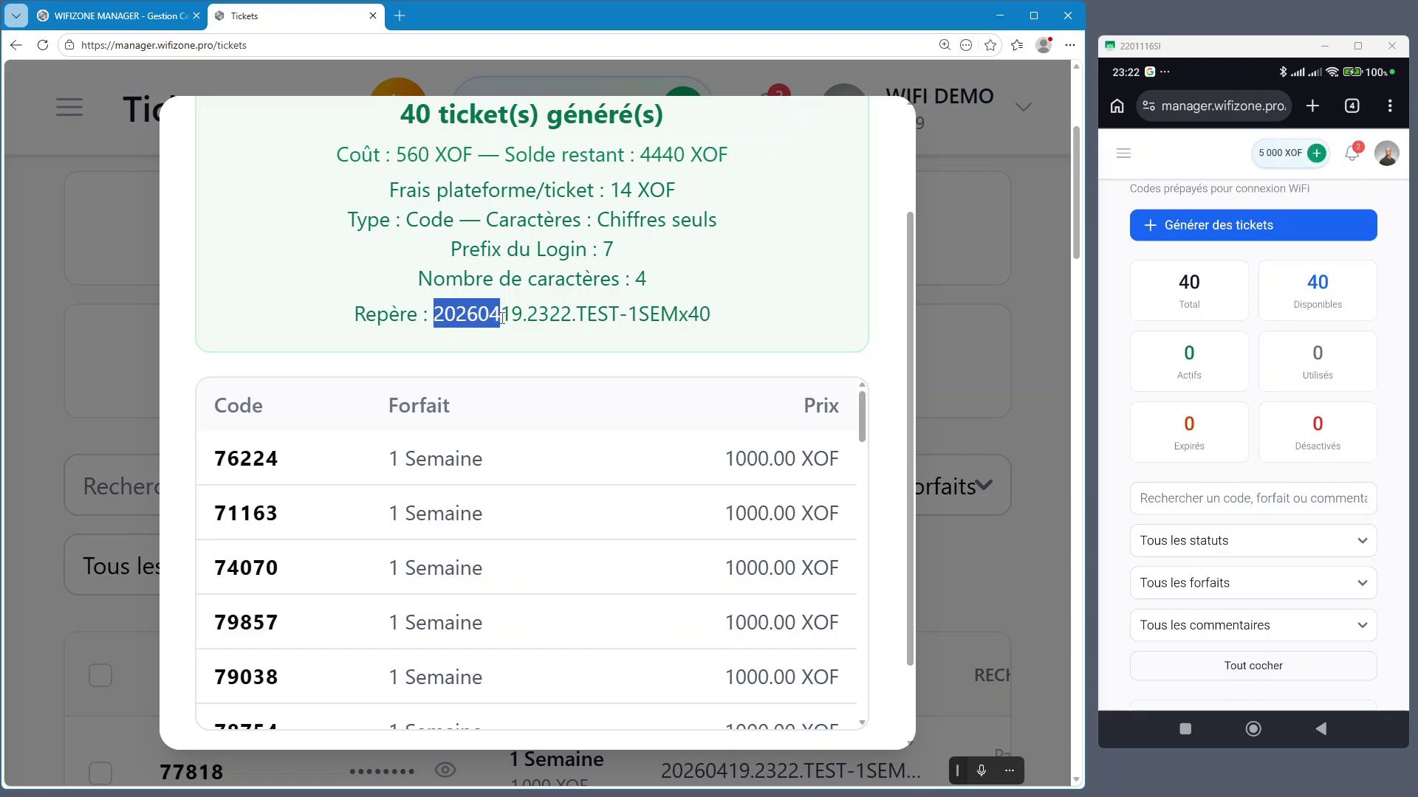
left_click_drag(502, 317, 729, 321)
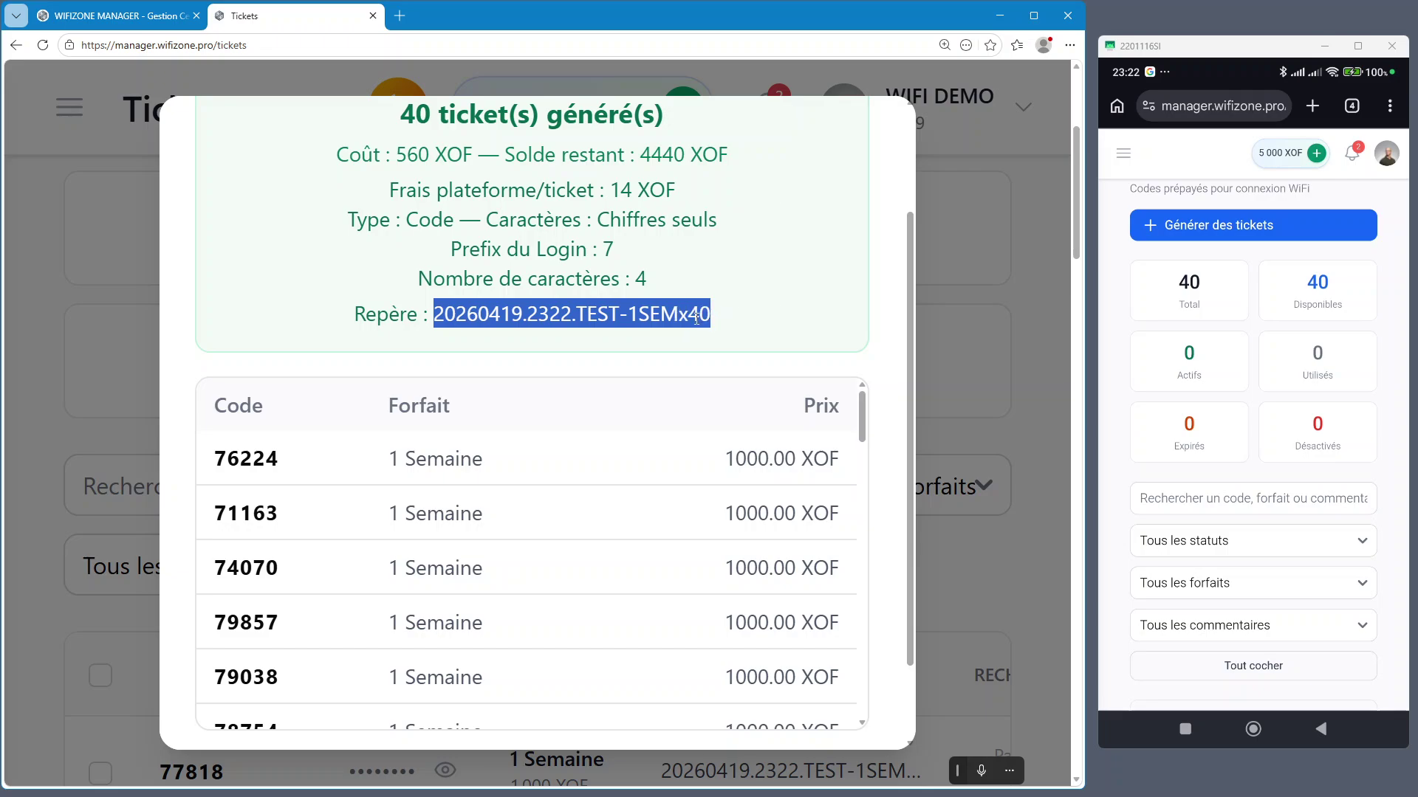
left_click(703, 320)
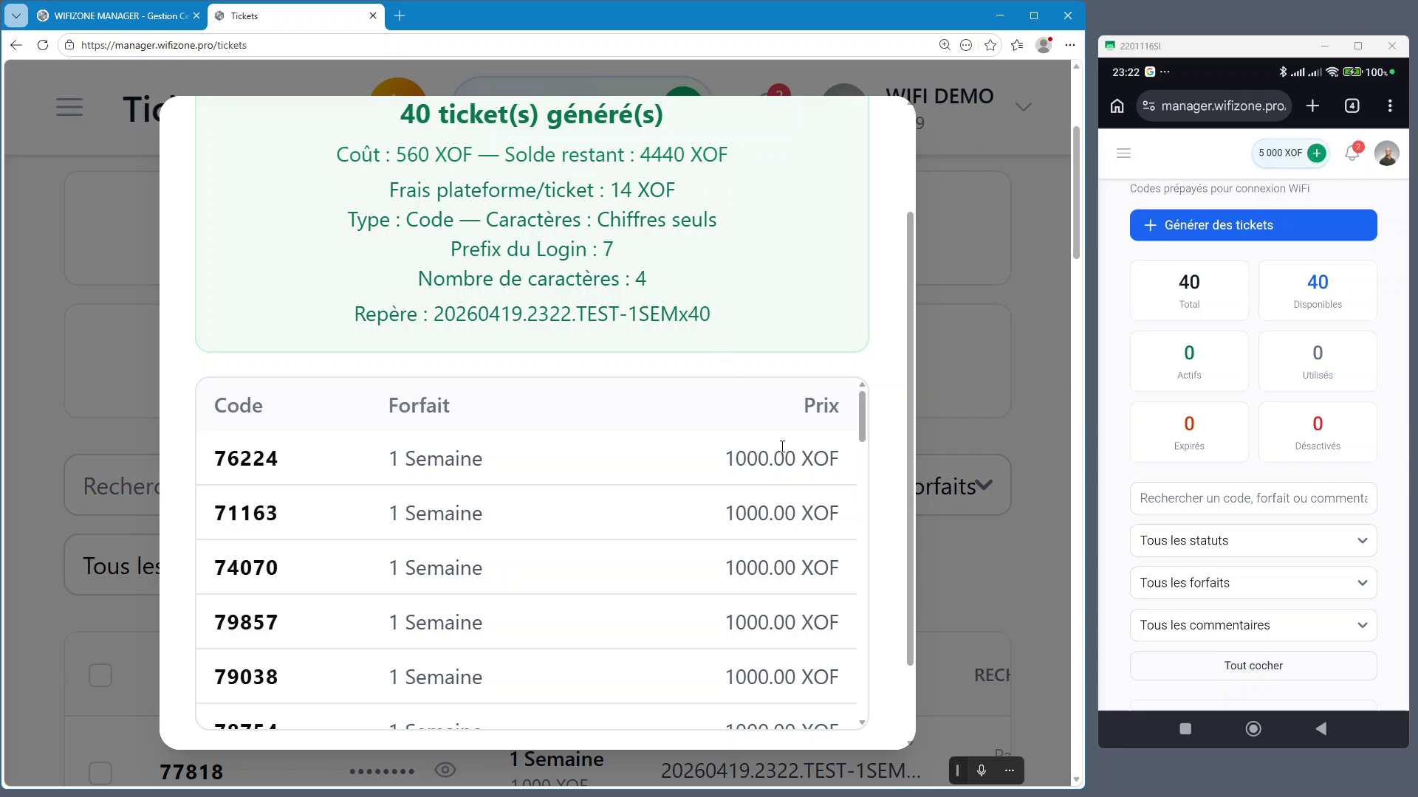
Scroll through the list of 40 generated codes and start printing them
scroll(782, 446, "down", 4)
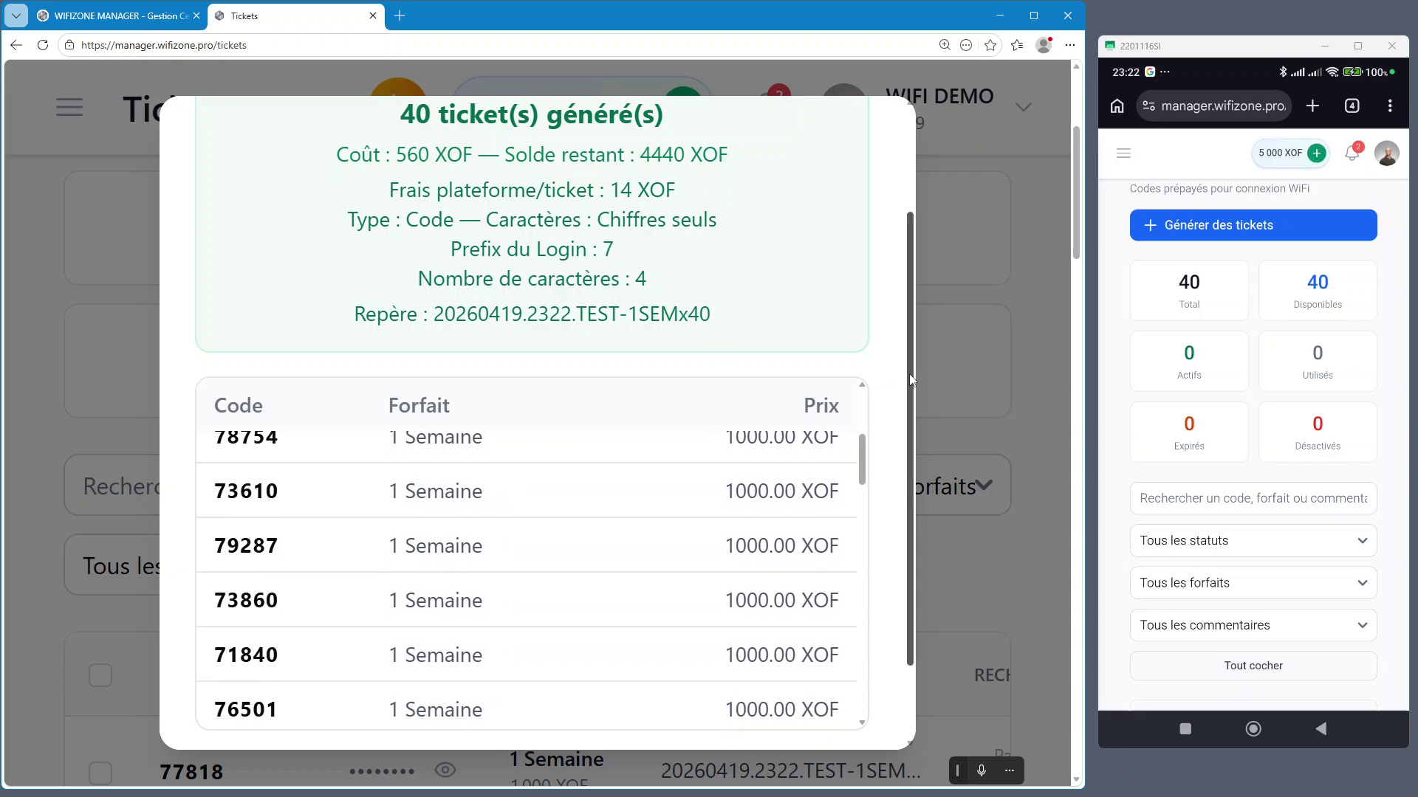
scroll(896, 414, "down", 2)
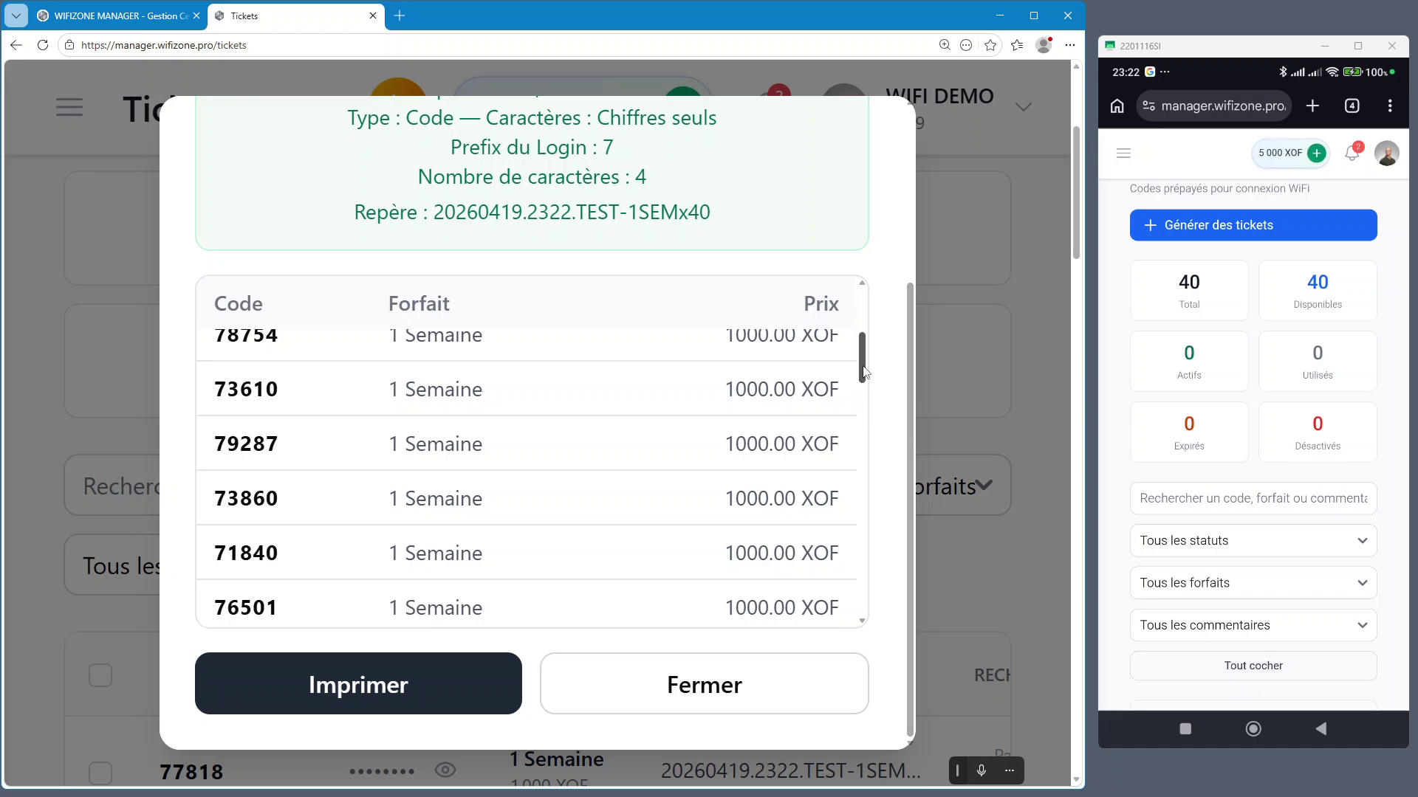
scroll(854, 314, "up", 4)
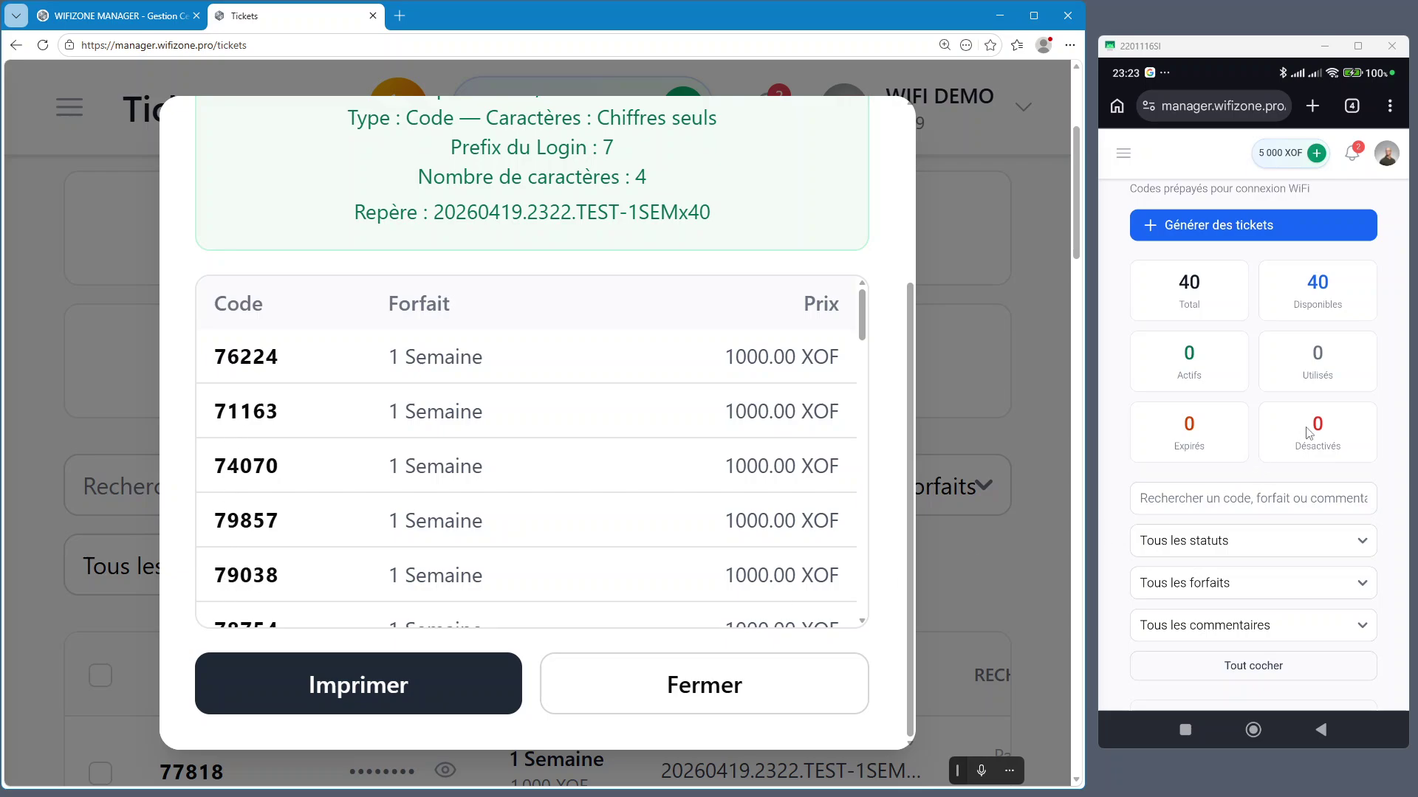
scroll(1304, 436, "down", 10)
scroll(1285, 487, "up", 10)
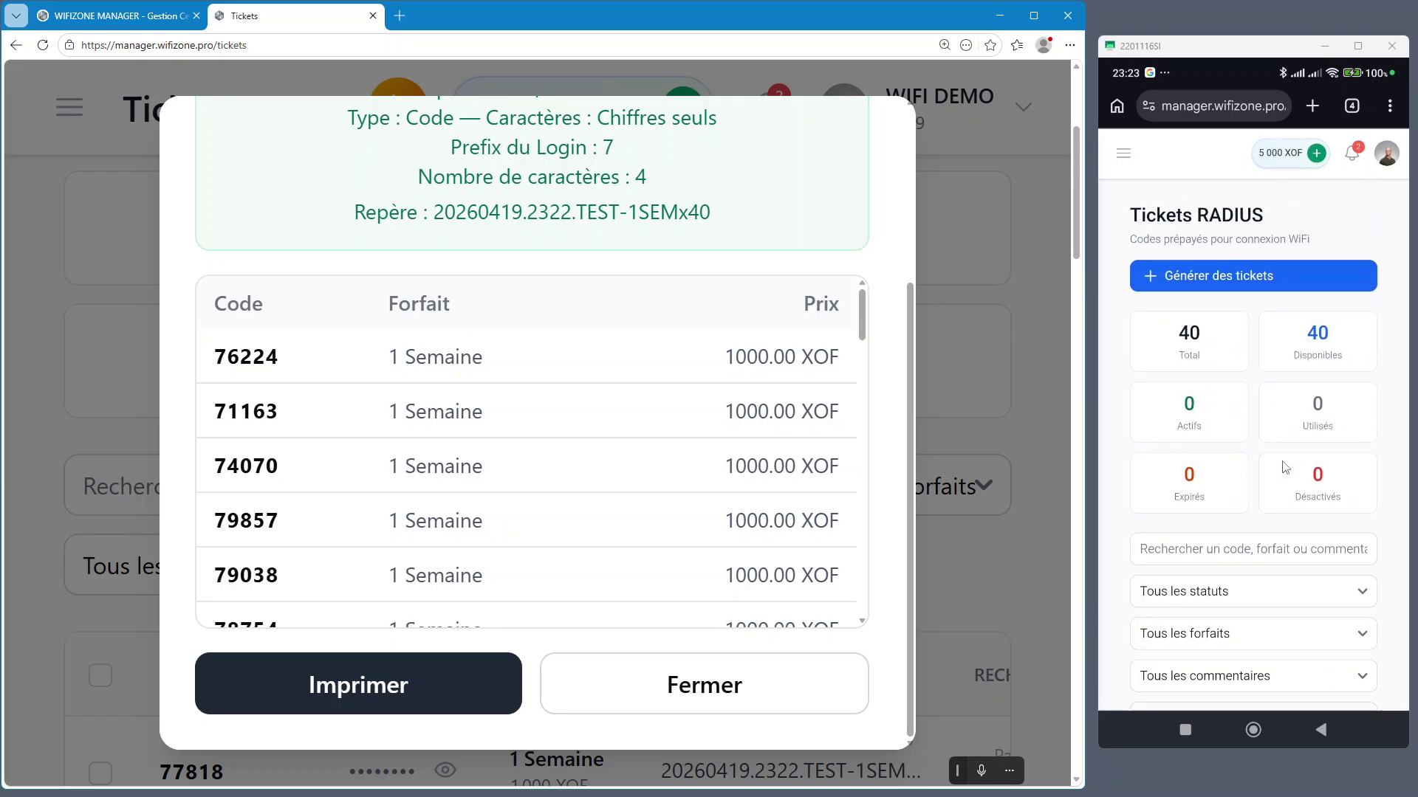
left_click(352, 692)
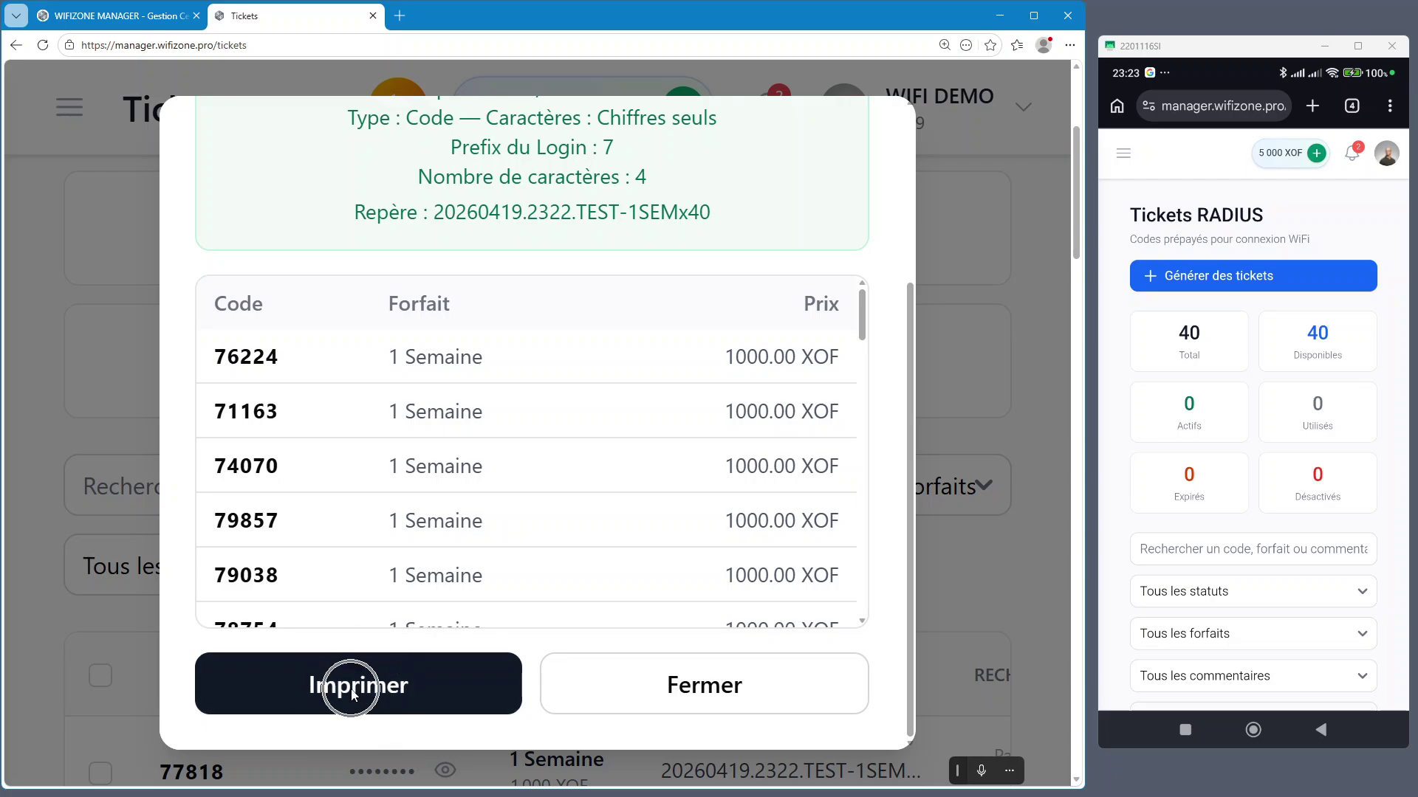
Preview the 40-ticket sheet for printing, with Microsoft Print to PDF as the printer
left_click(408, 694)
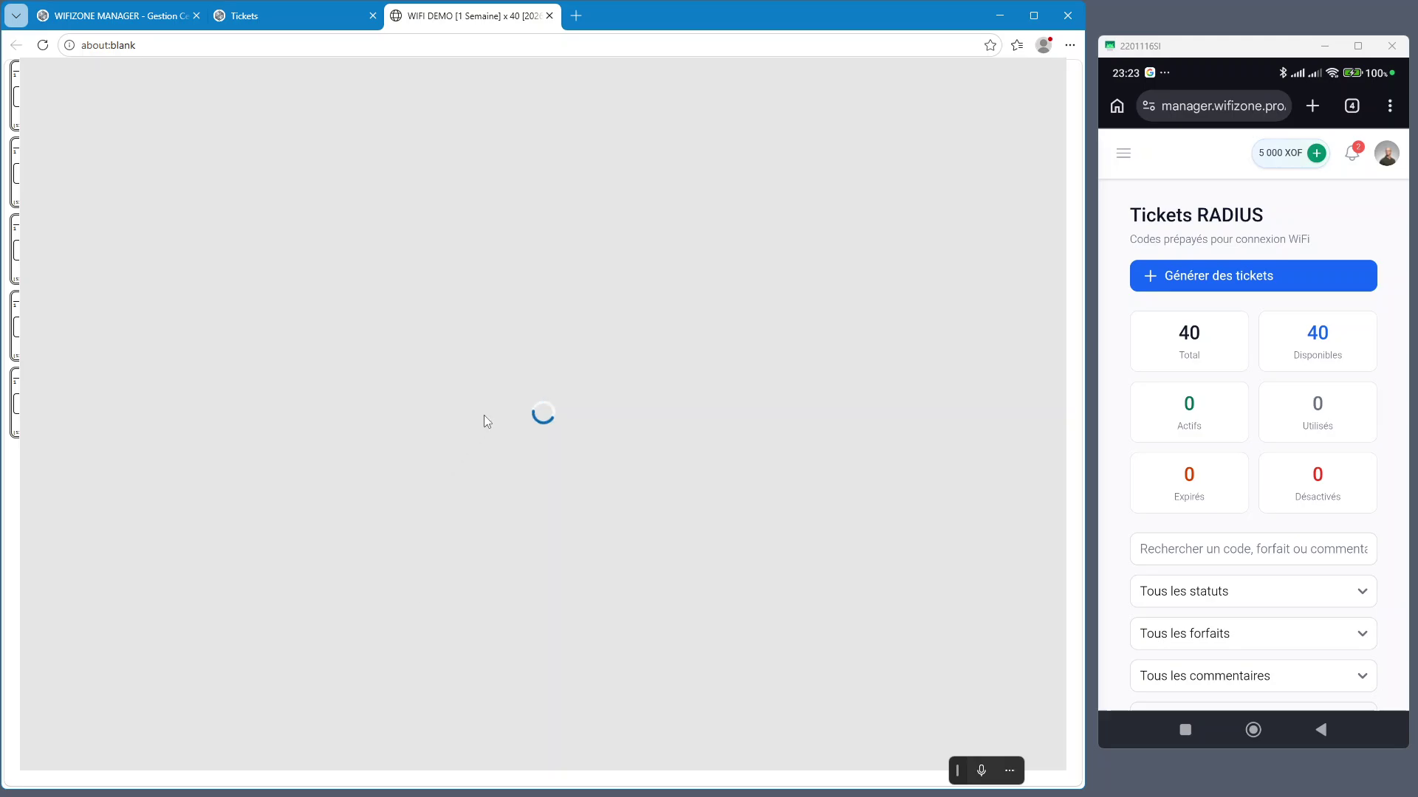
scroll(1304, 447, "down", 3)
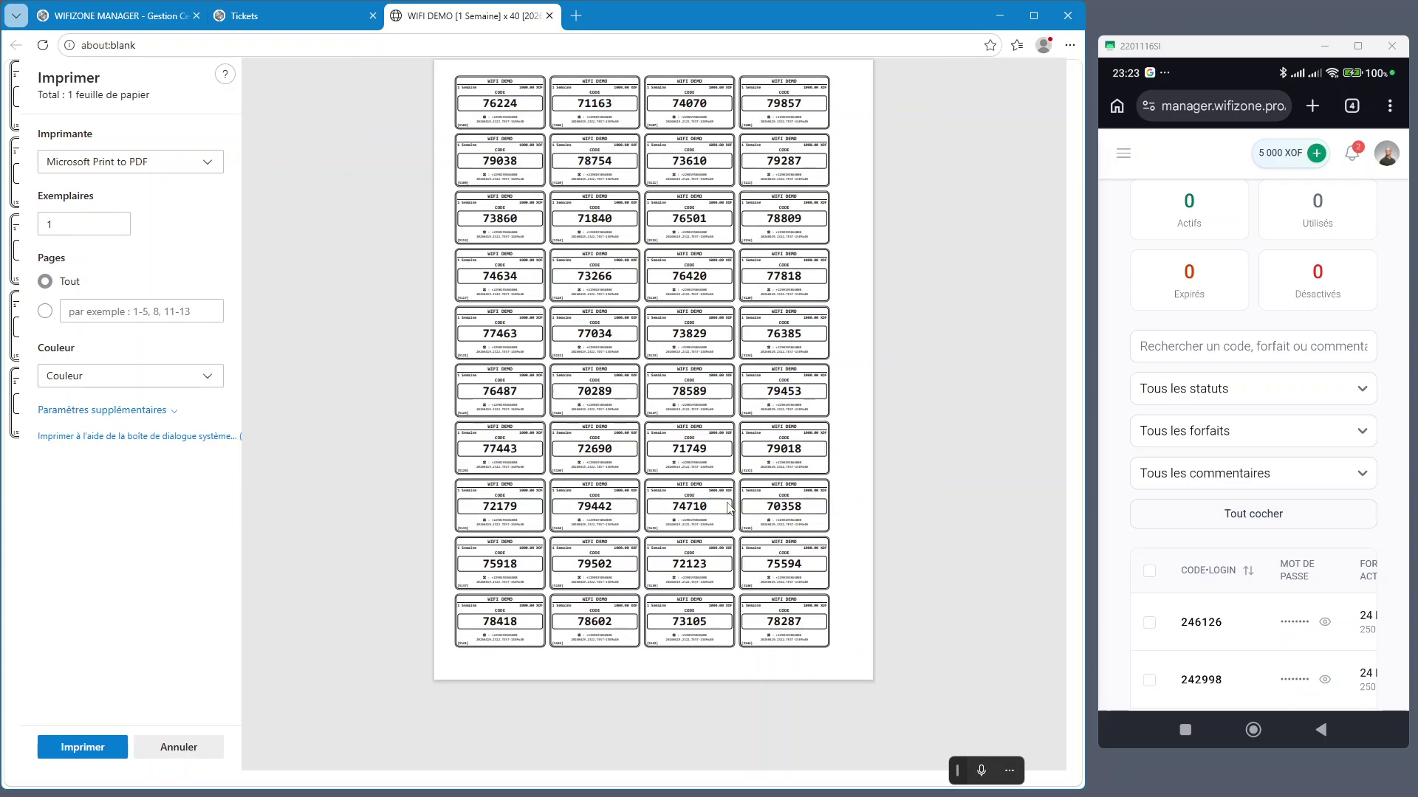
left_click(132, 167)
left_click(152, 337)
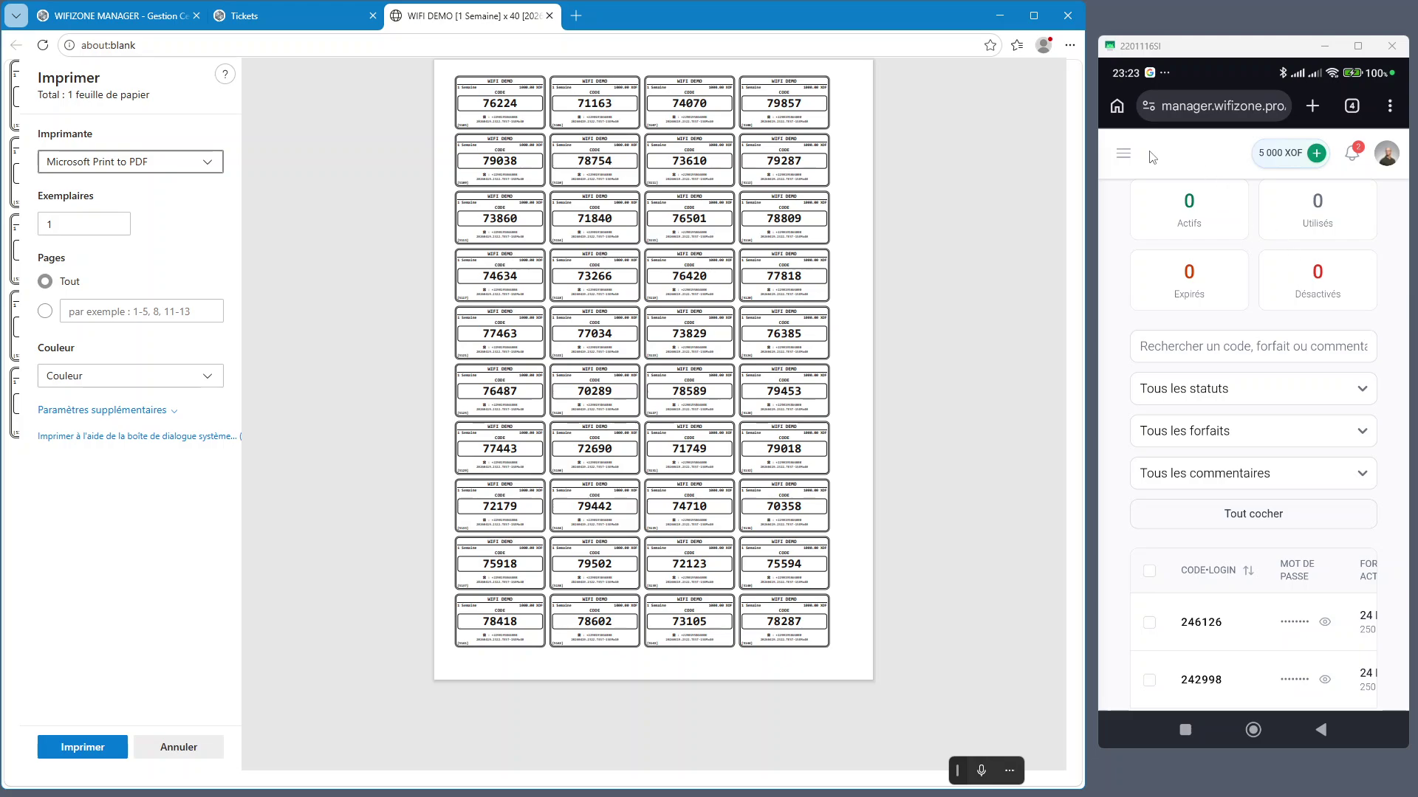
scroll(1211, 515, "down", 3)
scroll(1228, 485, "up", 2)
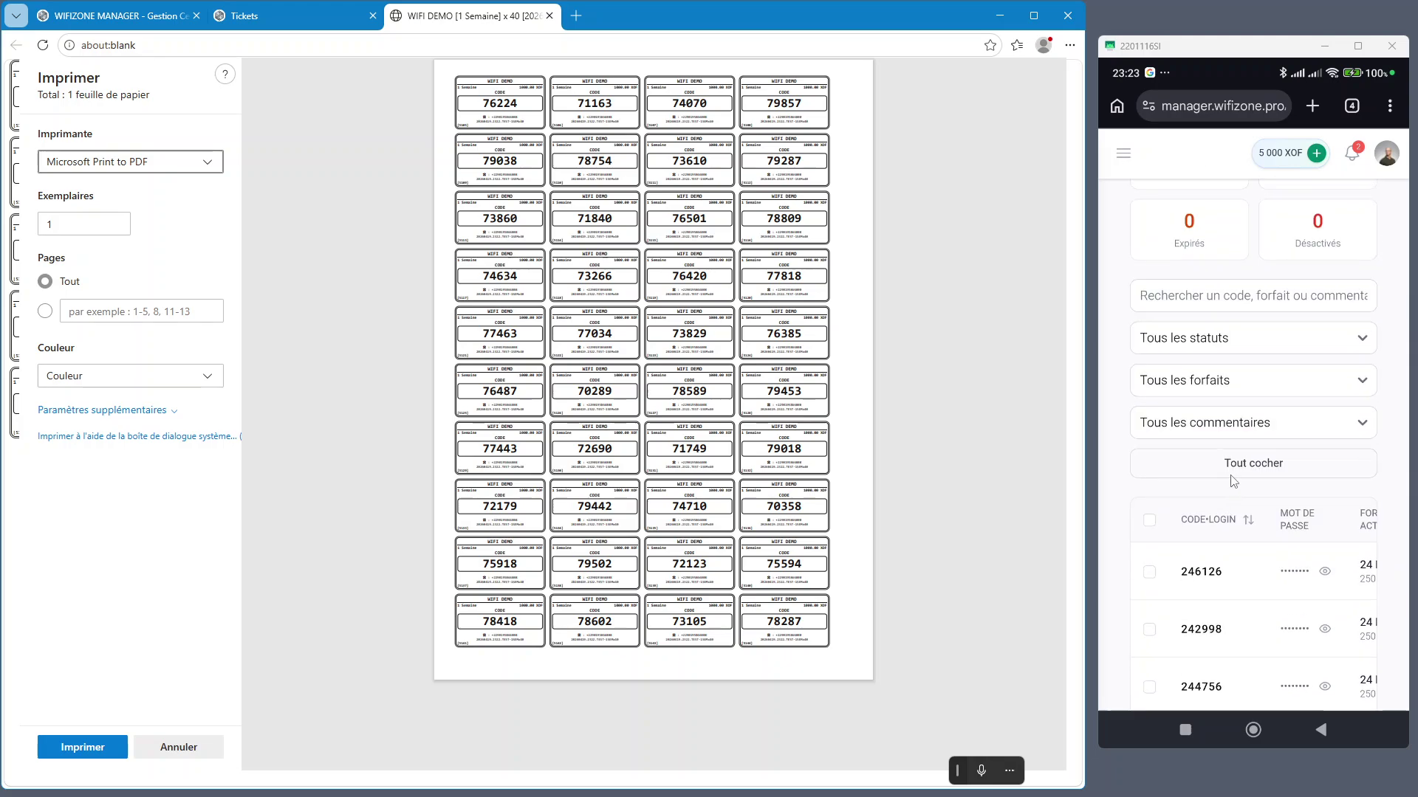
On the phone, filter tickets to comment 20260419.2138.Test 24h x10 and check them all
left_click(1261, 433)
left_click(1261, 431)
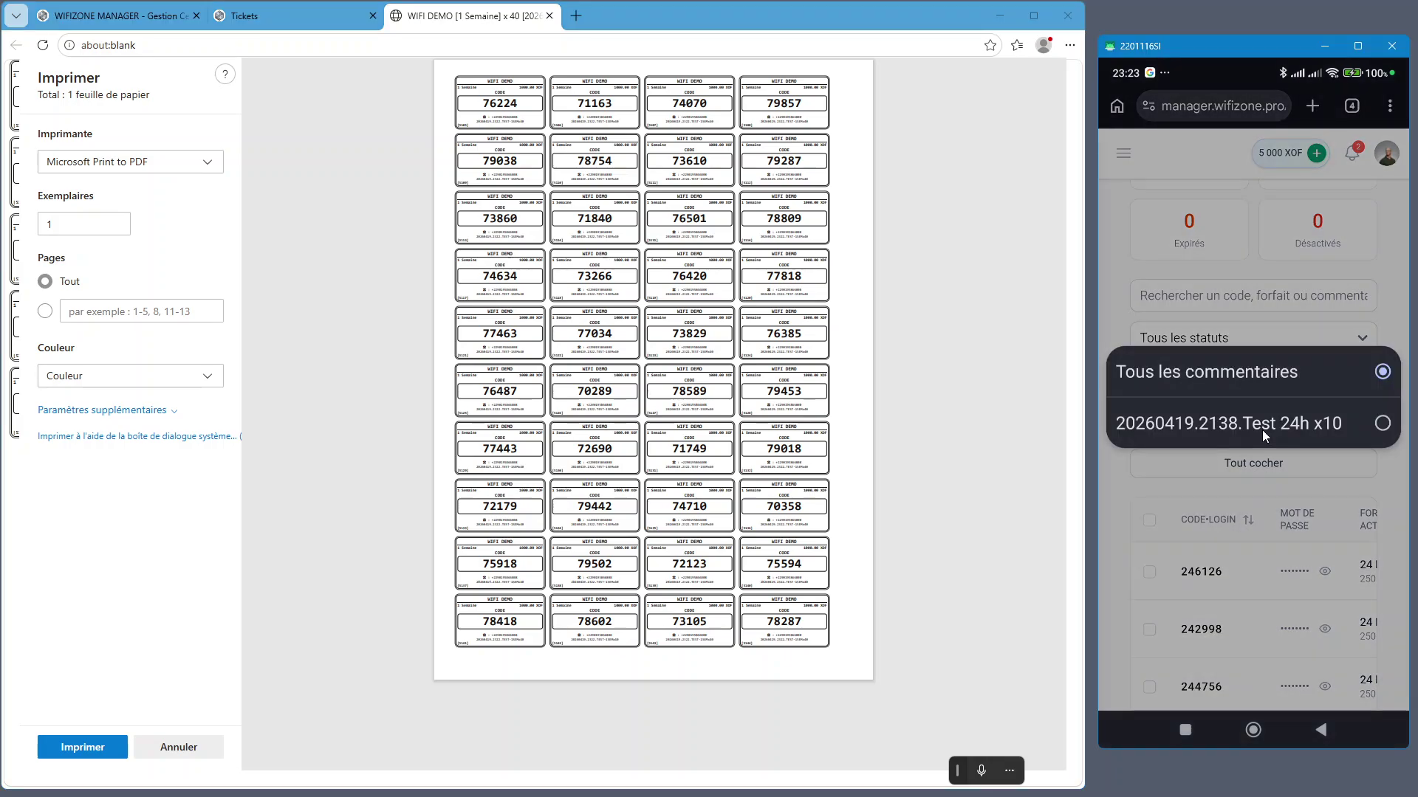
left_click(1382, 425)
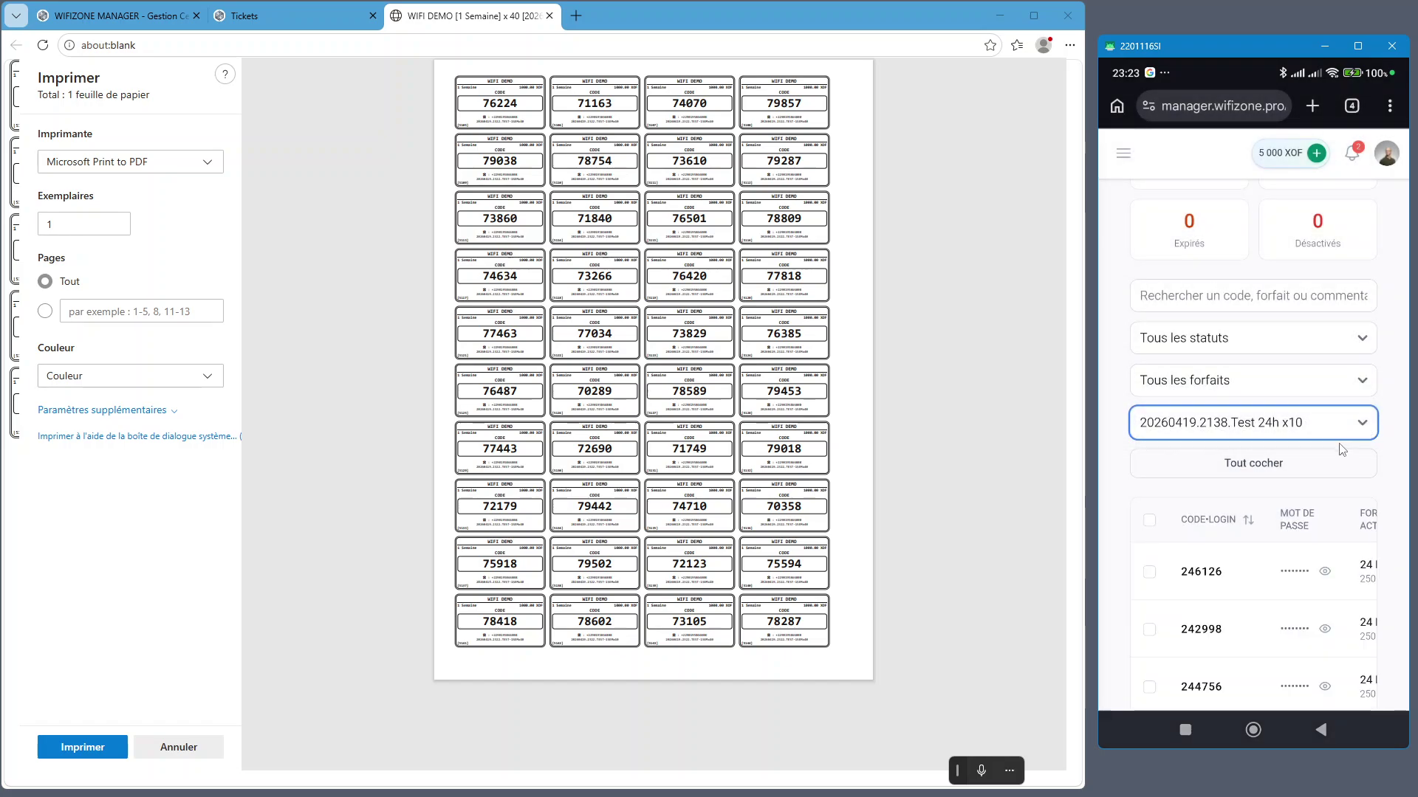
scroll(1338, 452, "down", 2)
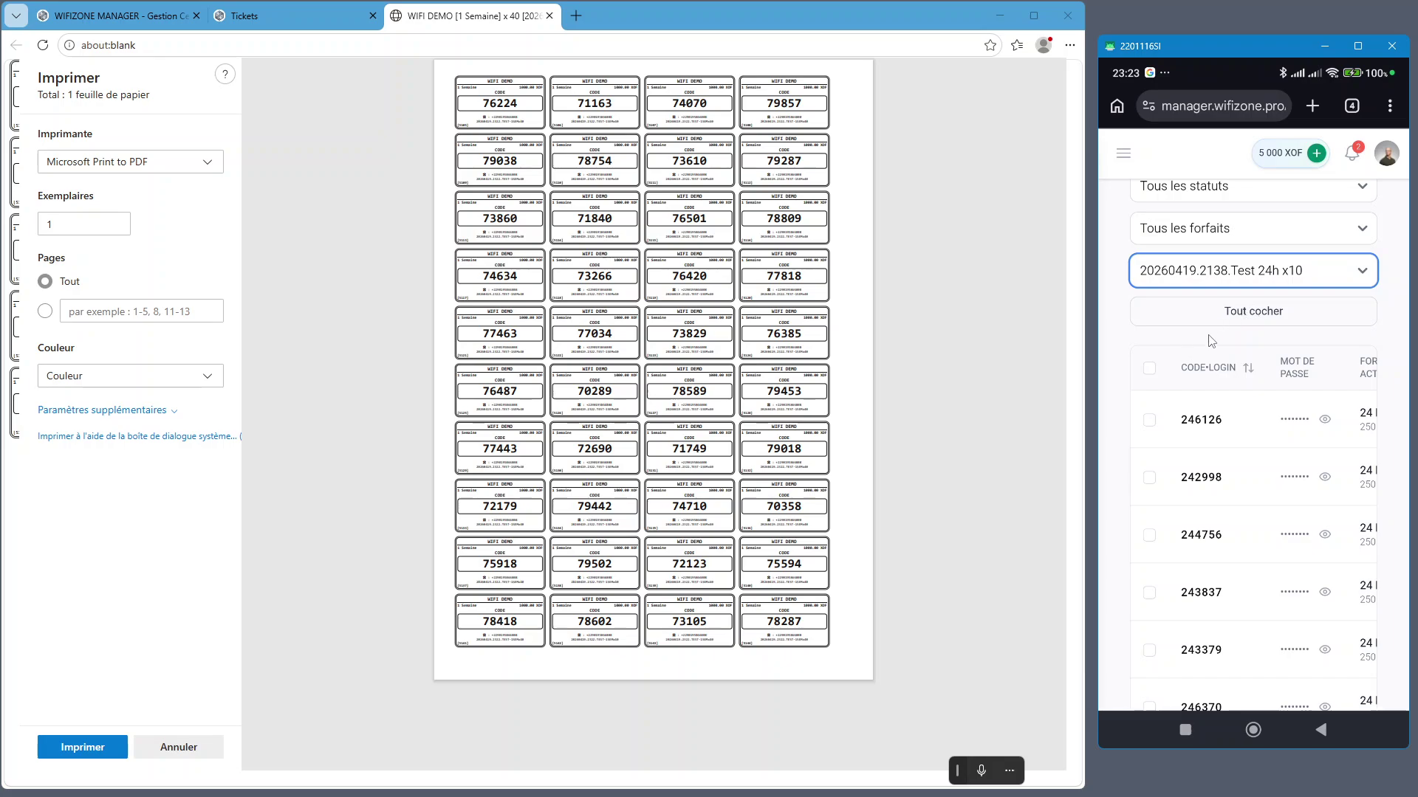
left_click(1249, 318)
scroll(1259, 336, "up", 2)
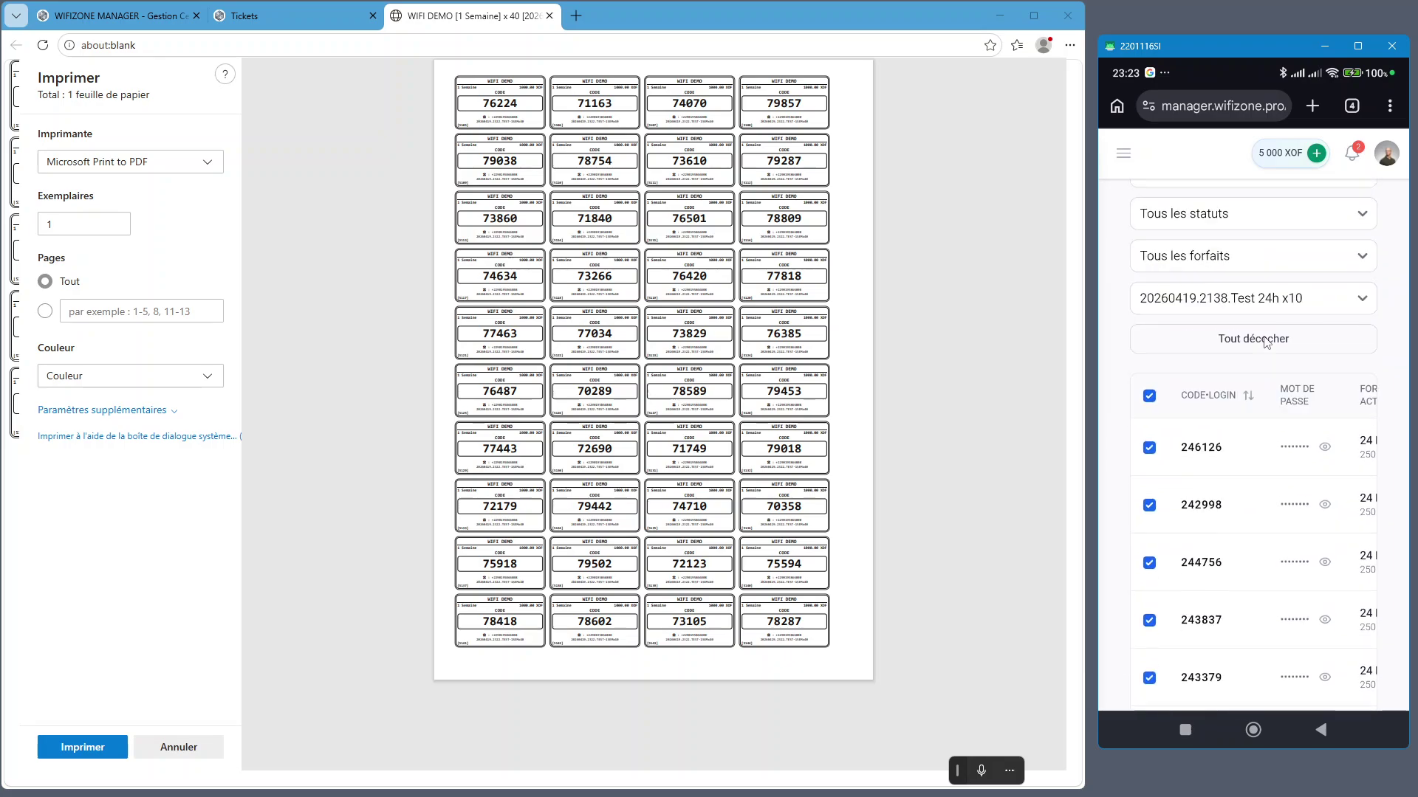
scroll(1262, 345, "up", 4)
Save the phone's selected tickets as a PDF in Téléchargements and cancel desktop printing
left_click(1190, 364)
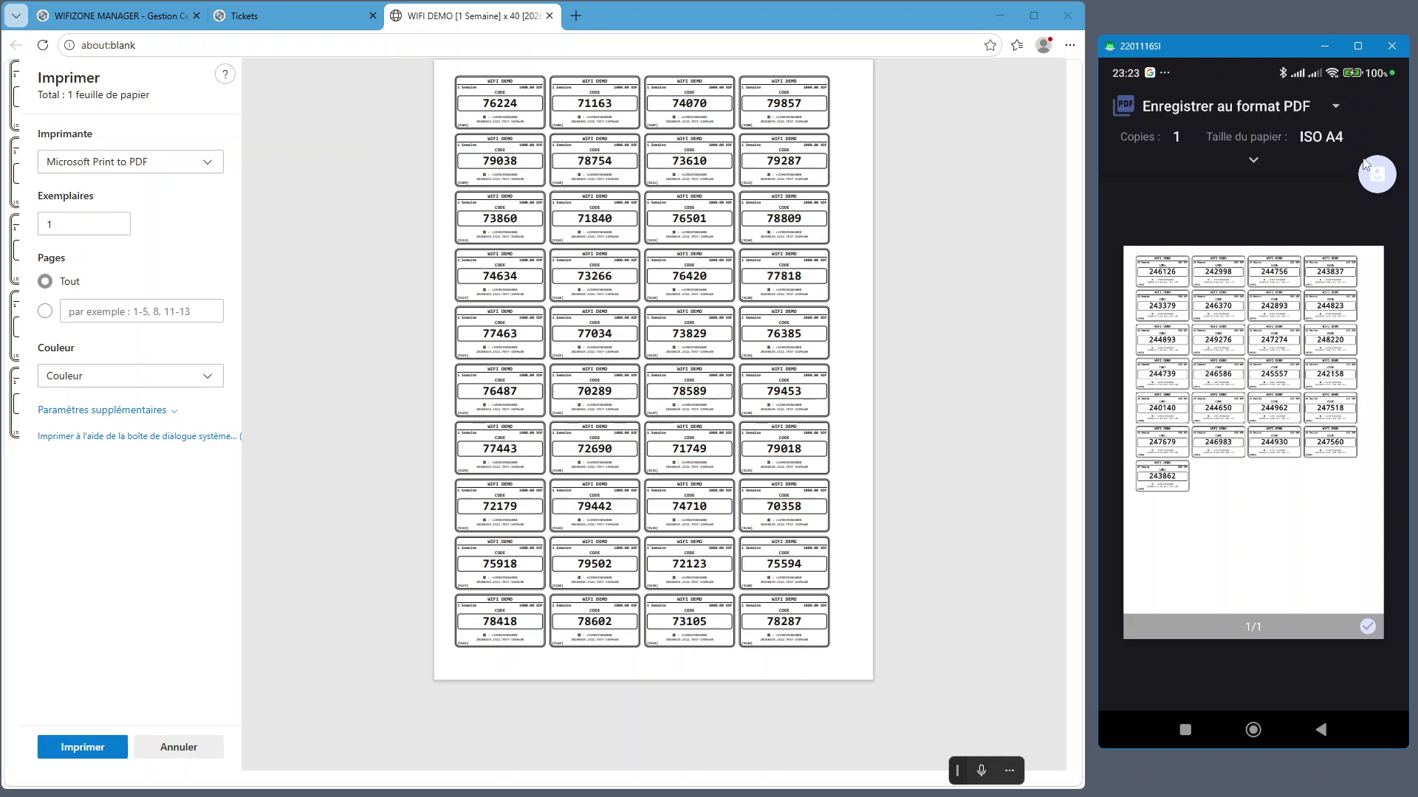
left_click(1378, 177)
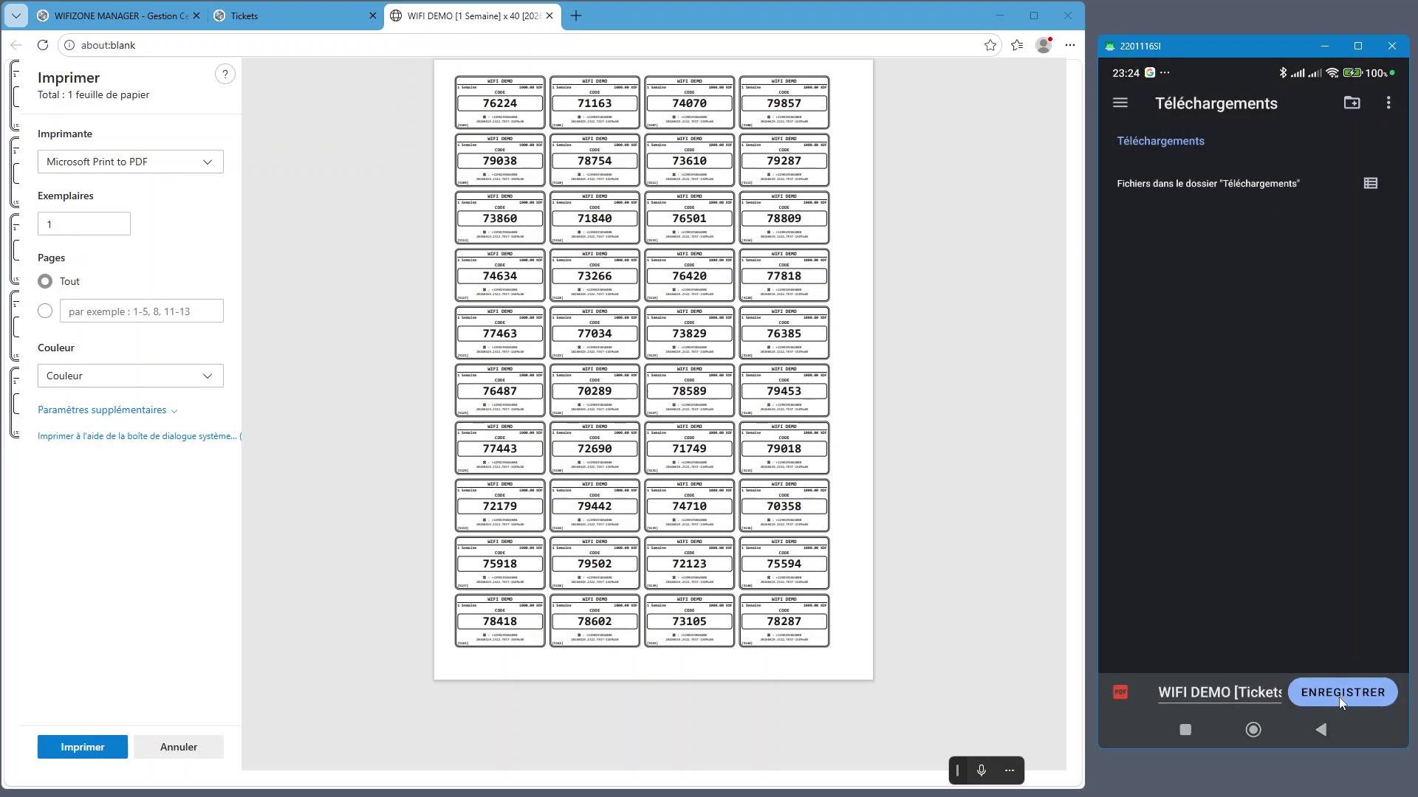
left_click(1339, 699)
left_click(1341, 697)
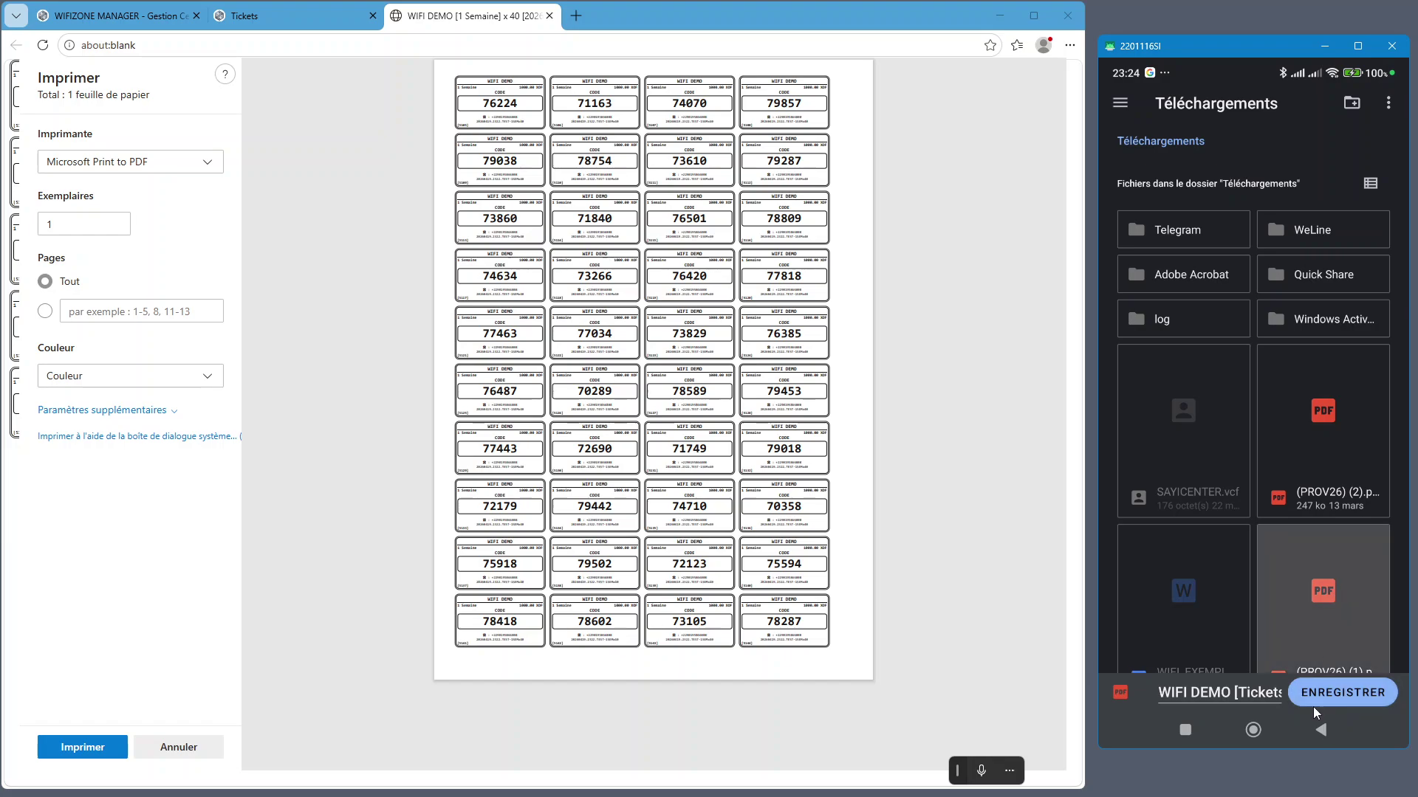
left_click(1322, 739)
left_click(1322, 731)
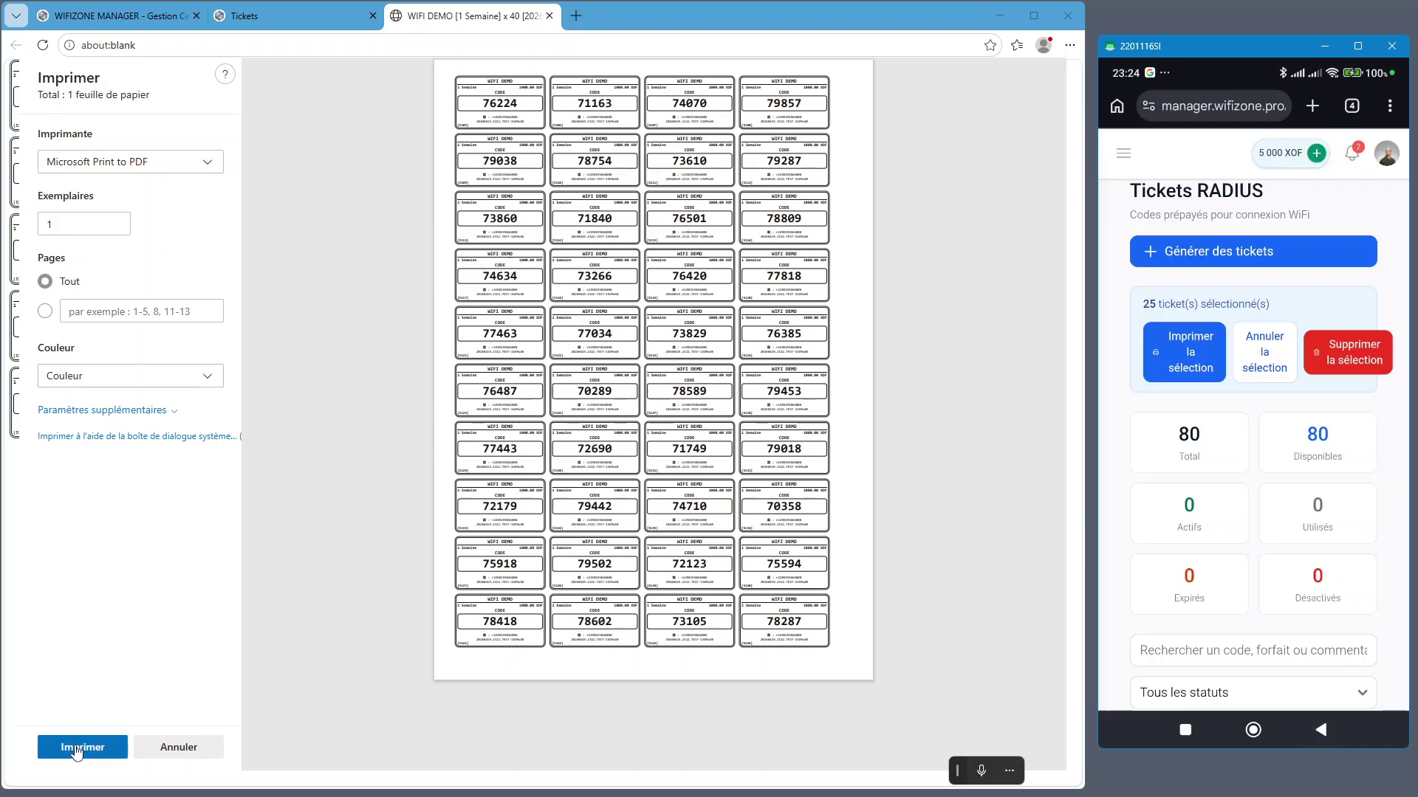
left_click(198, 757)
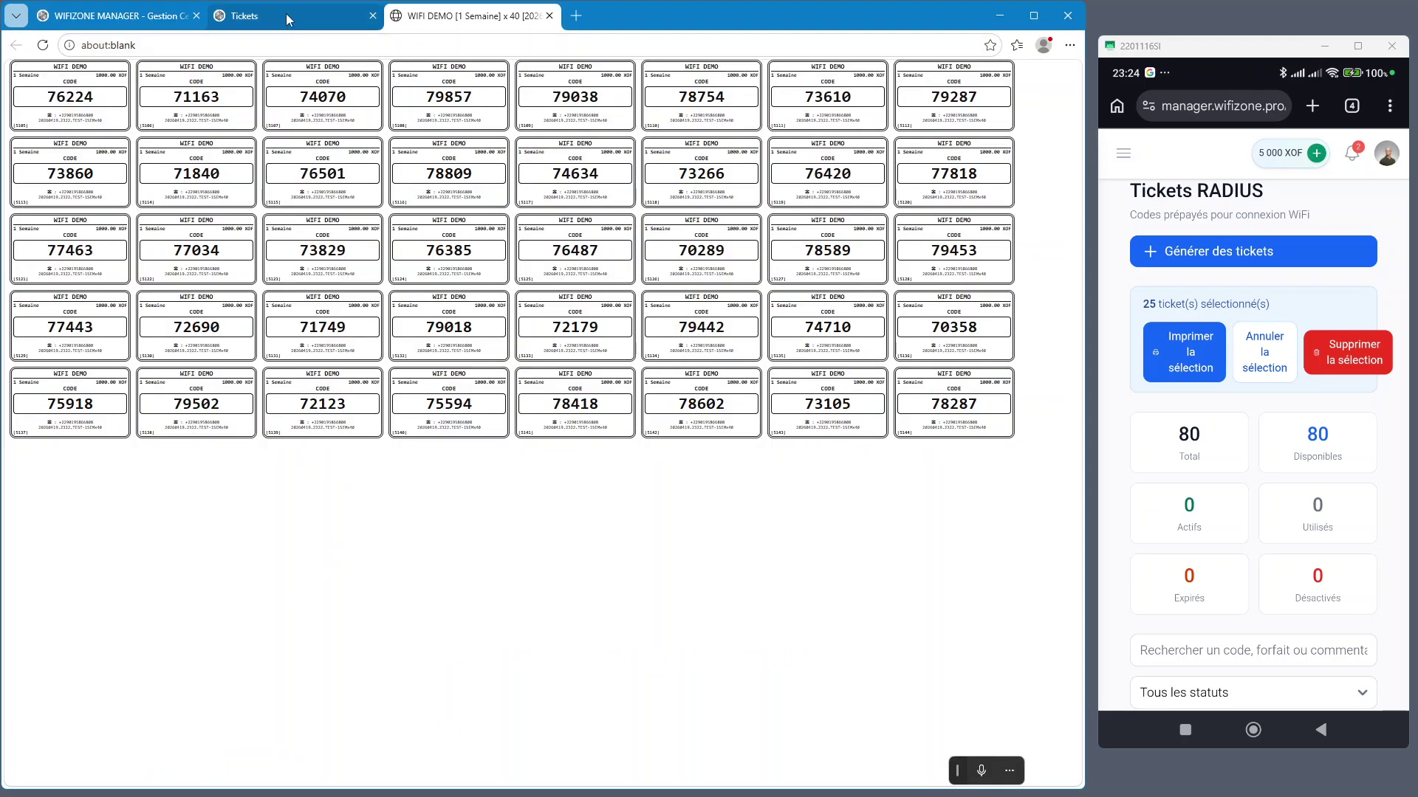
Close the generated-ticket summary, glance at Clients RADIUS, then return to Tickets RADIUS
left_click(290, 18)
scroll(1264, 222, "up", 1)
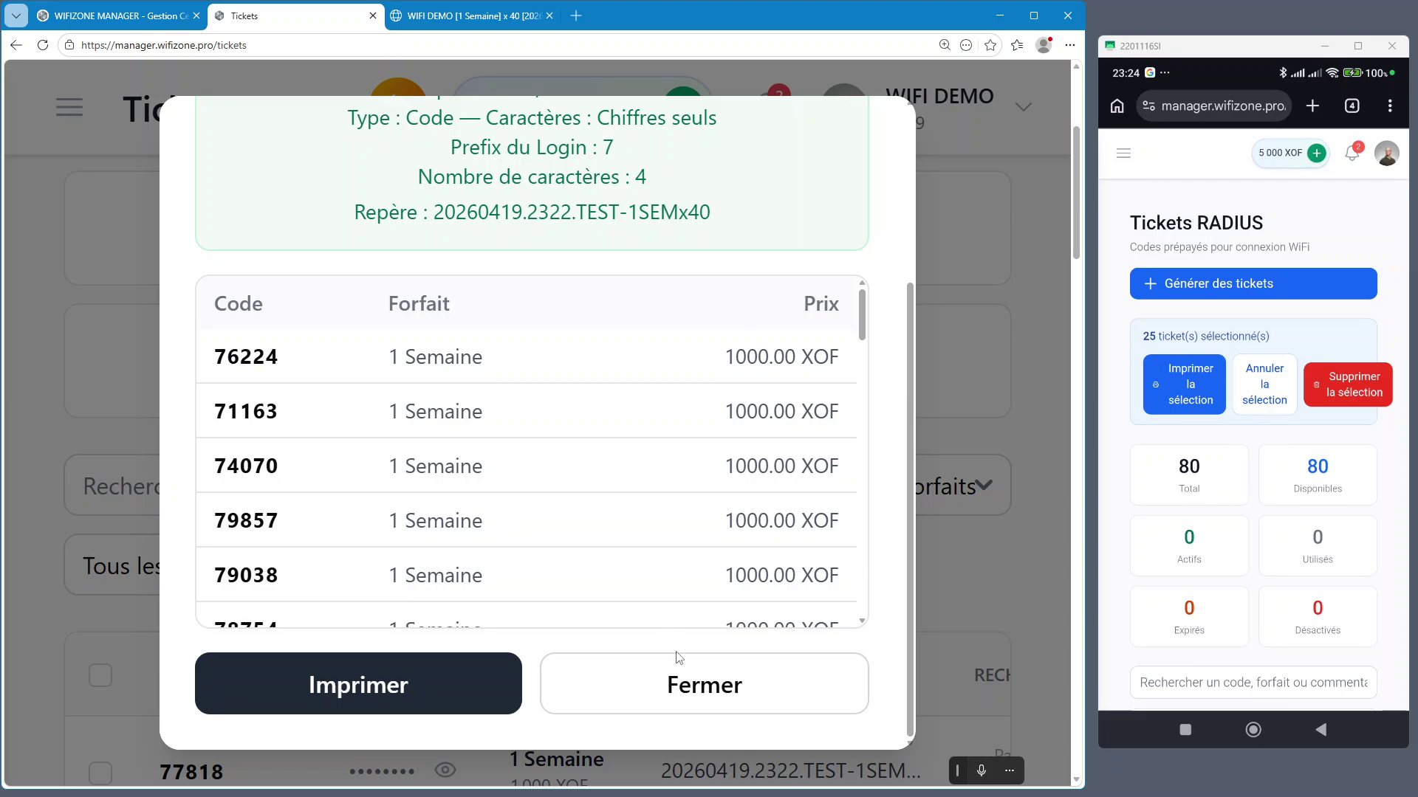
left_click(685, 694)
key("ctrl+minus")
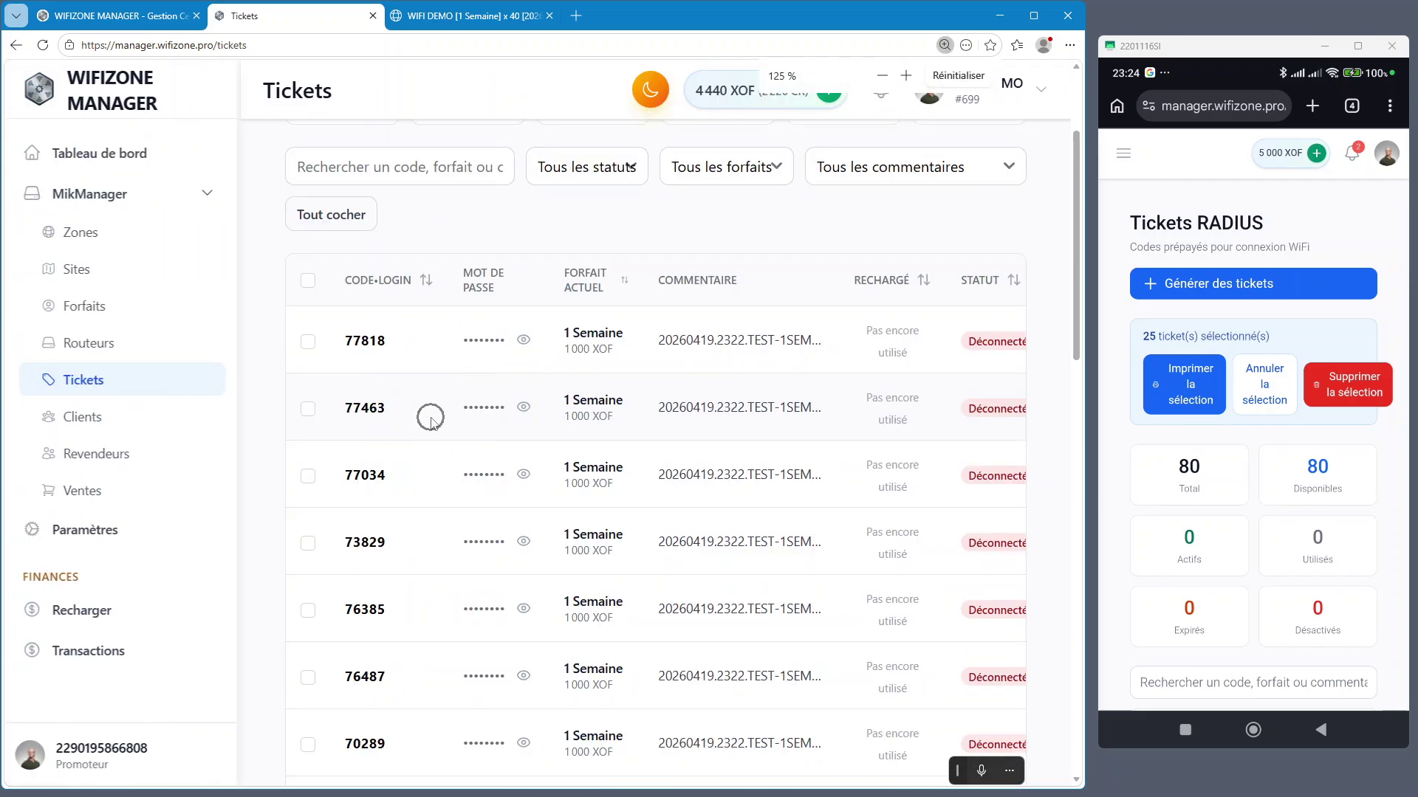
left_click(86, 418)
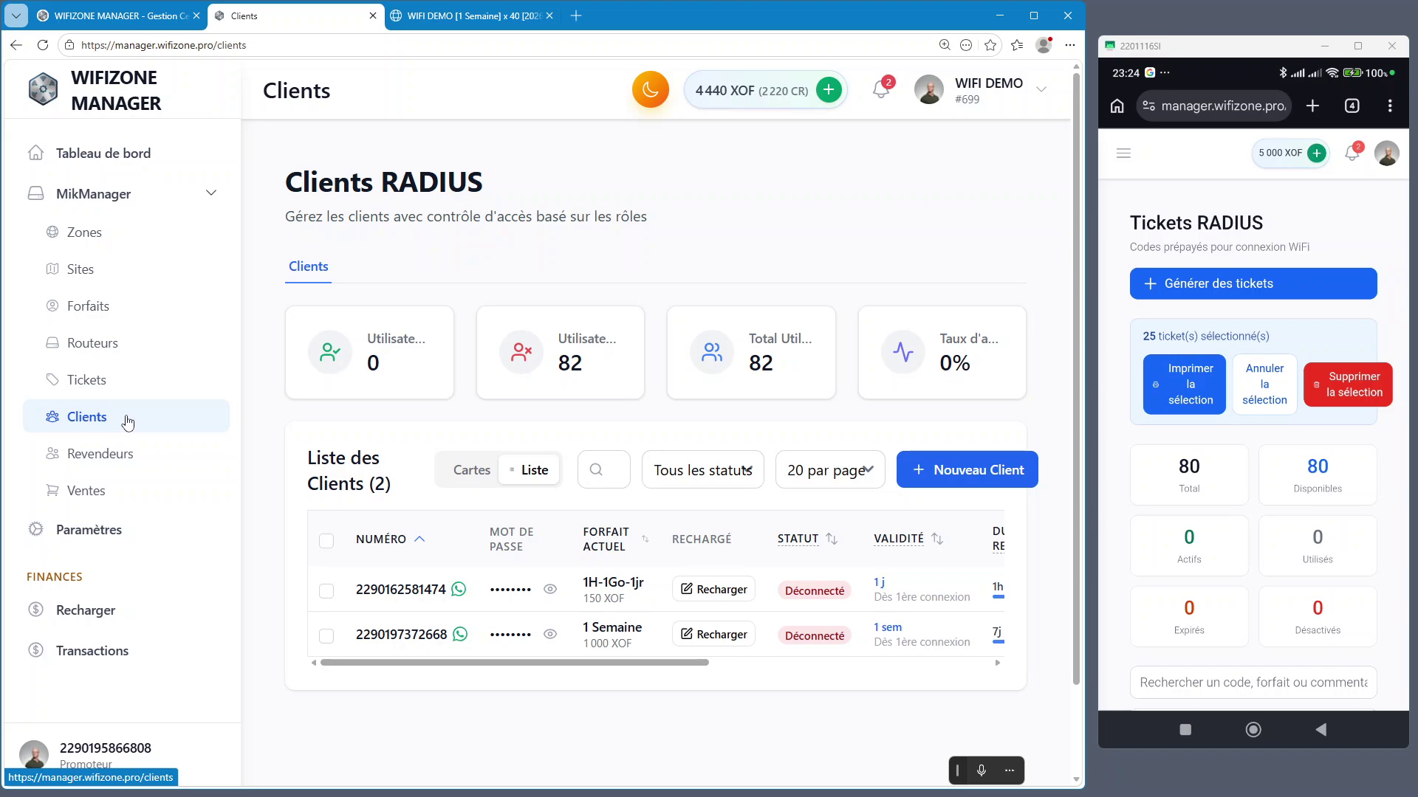
left_click(119, 386)
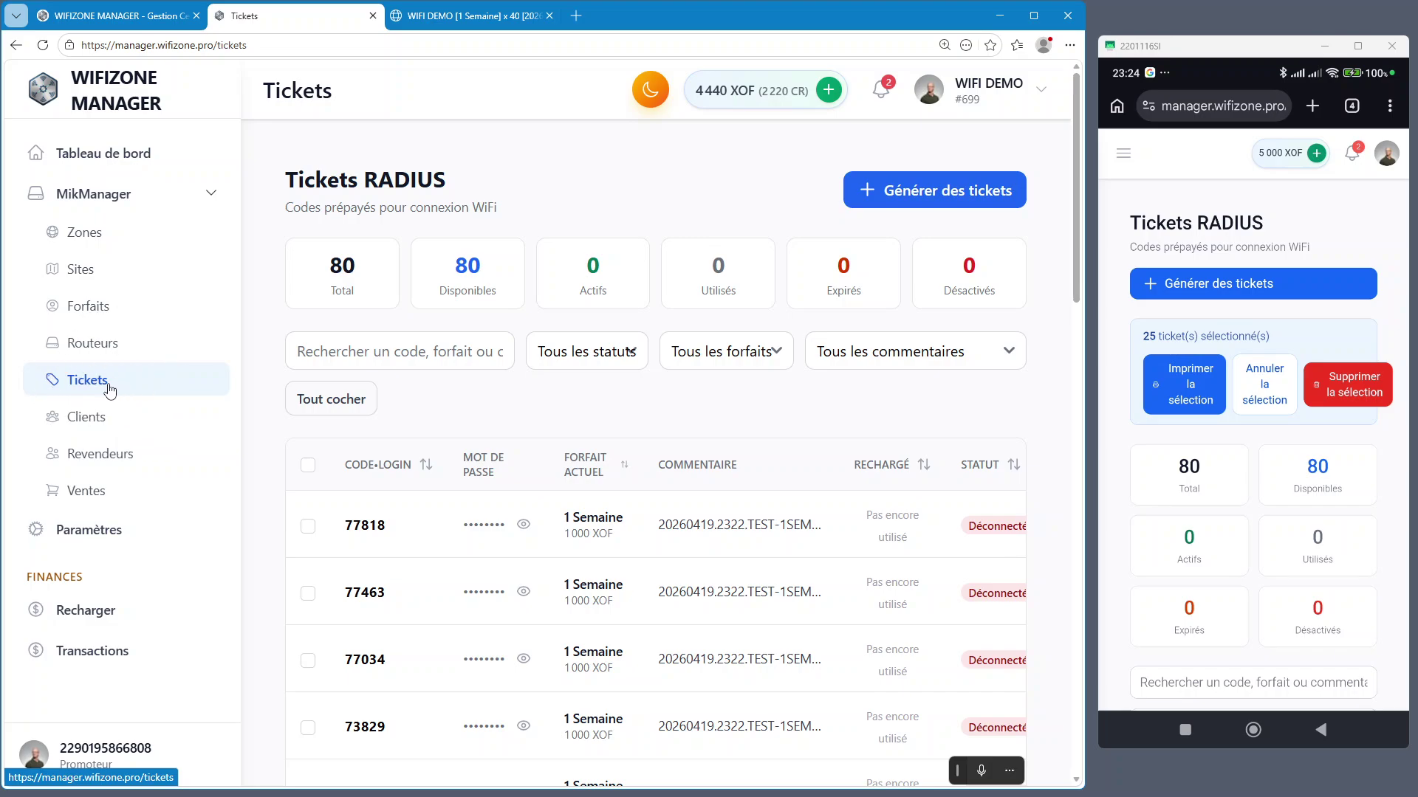
scroll(582, 435, "down", 6)
scroll(583, 435, "up", 5)
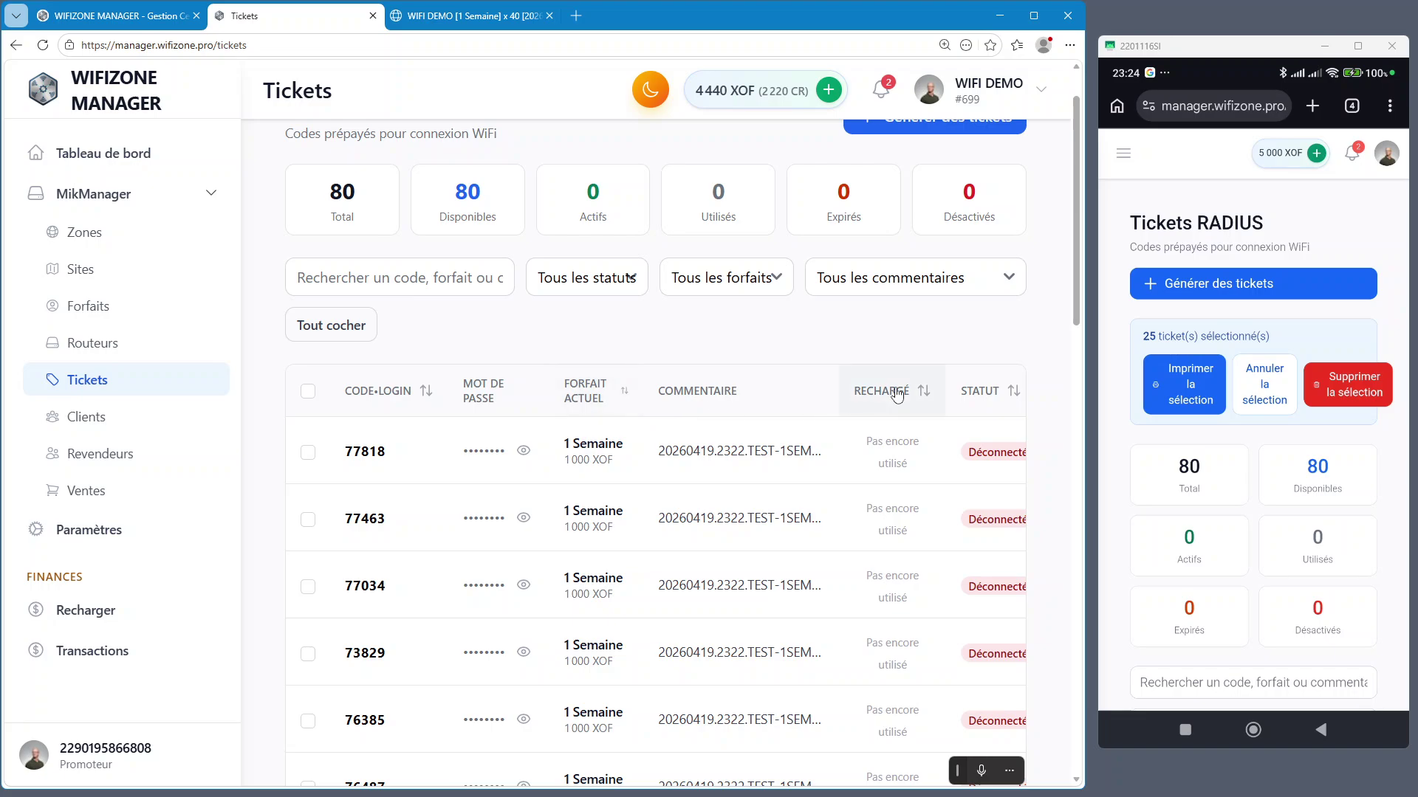
Maximize the window and scroll the ticket table sideways at 125 % zoom
left_click(1033, 14)
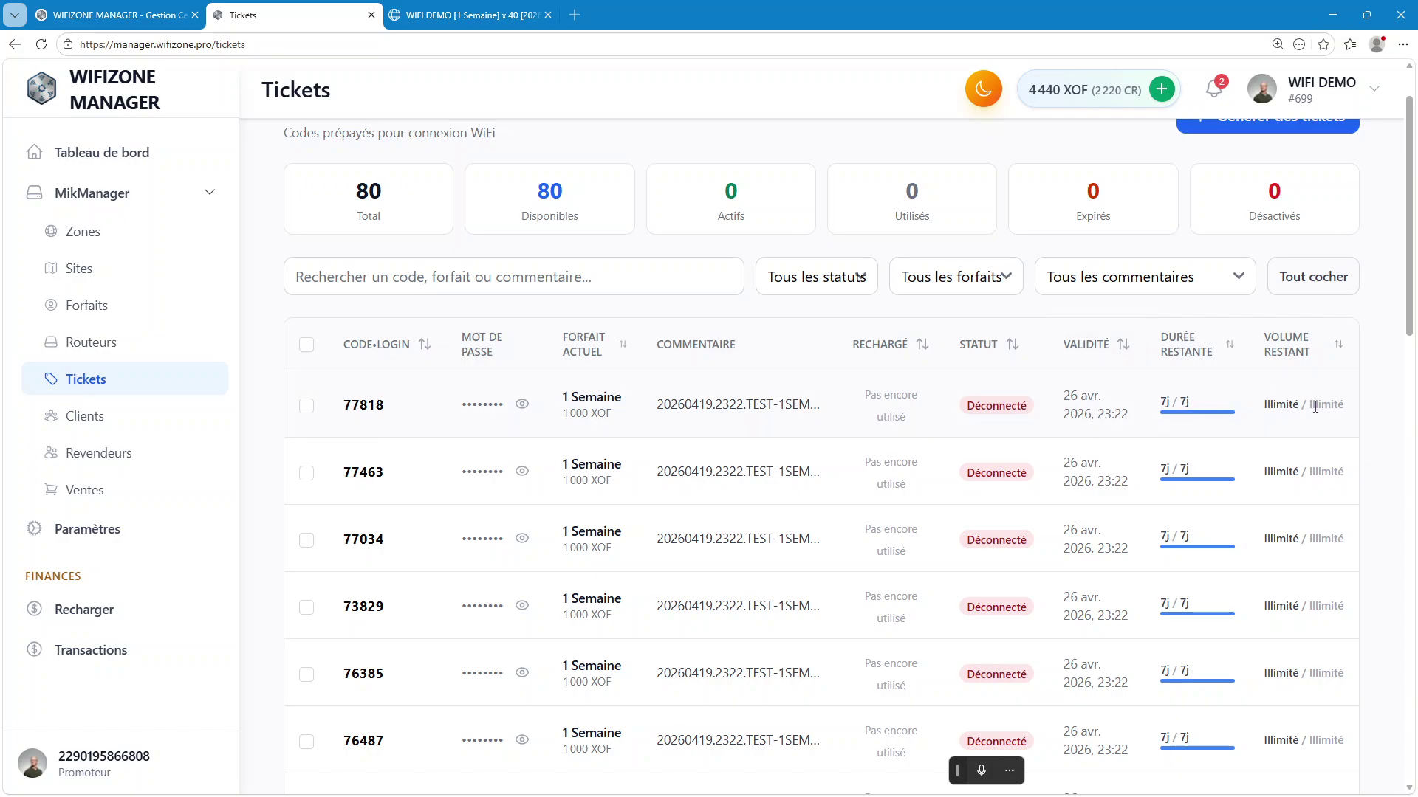
scroll(1281, 403, "right", 5)
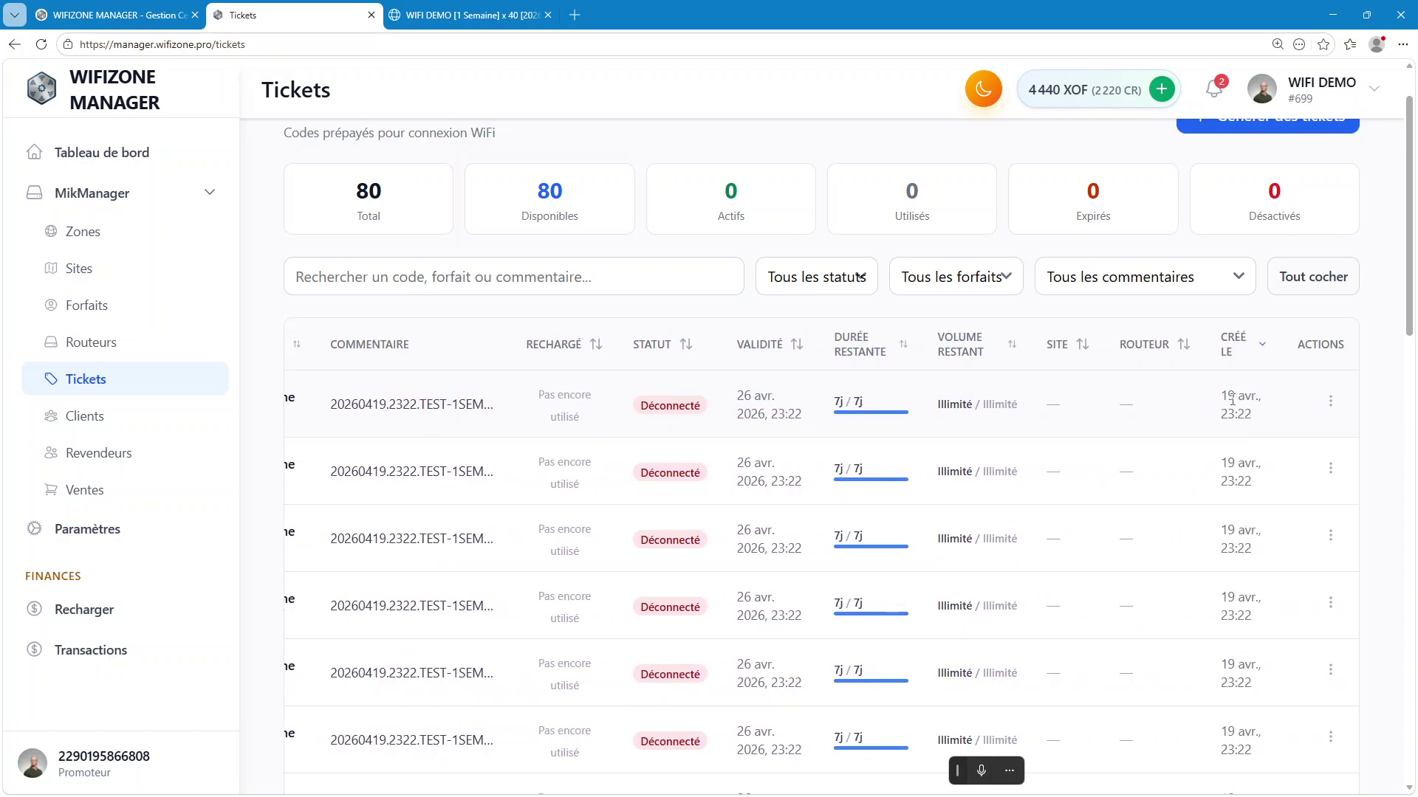
key("ctrl+minus")
key("ctrl+minus")
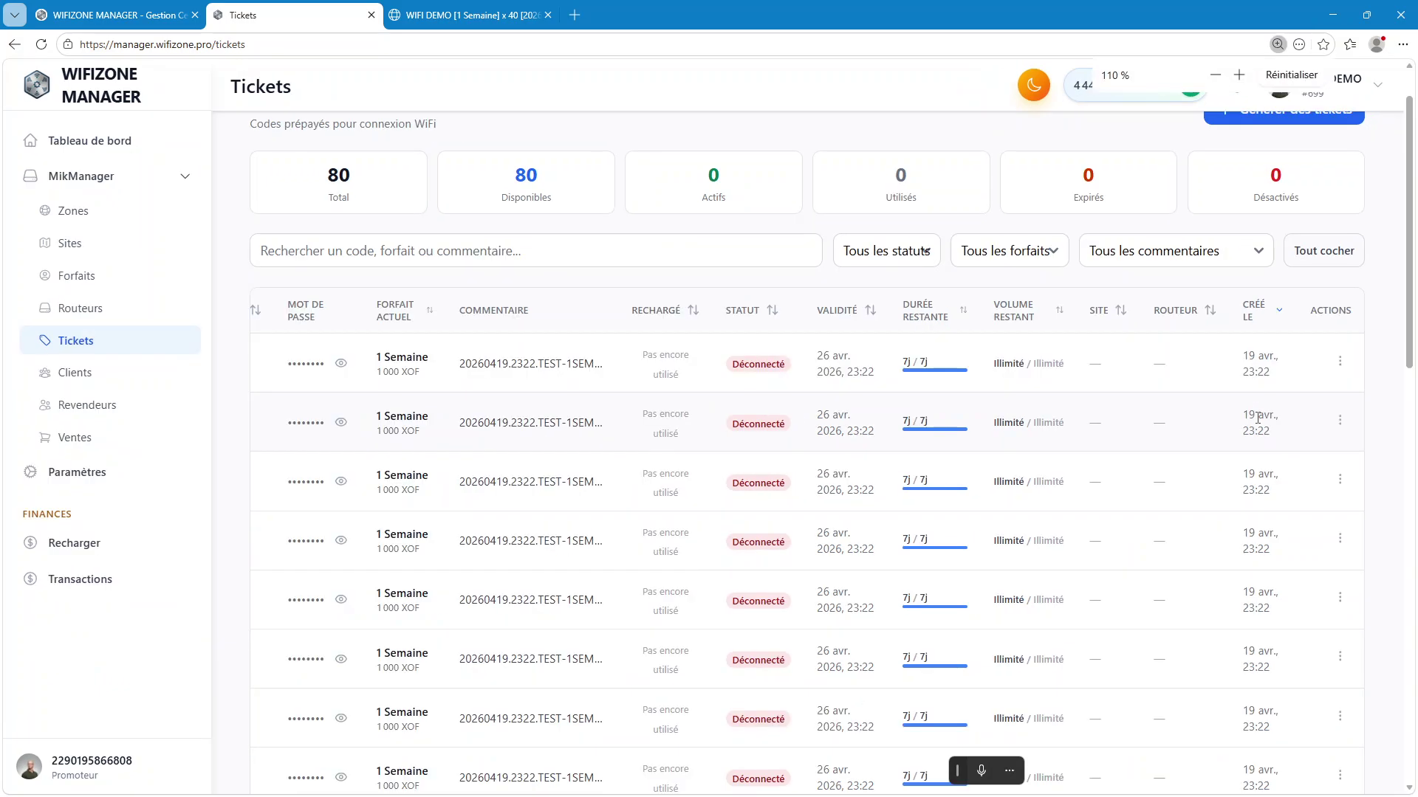
key("ctrl+plus")
key("ctrl+plus")
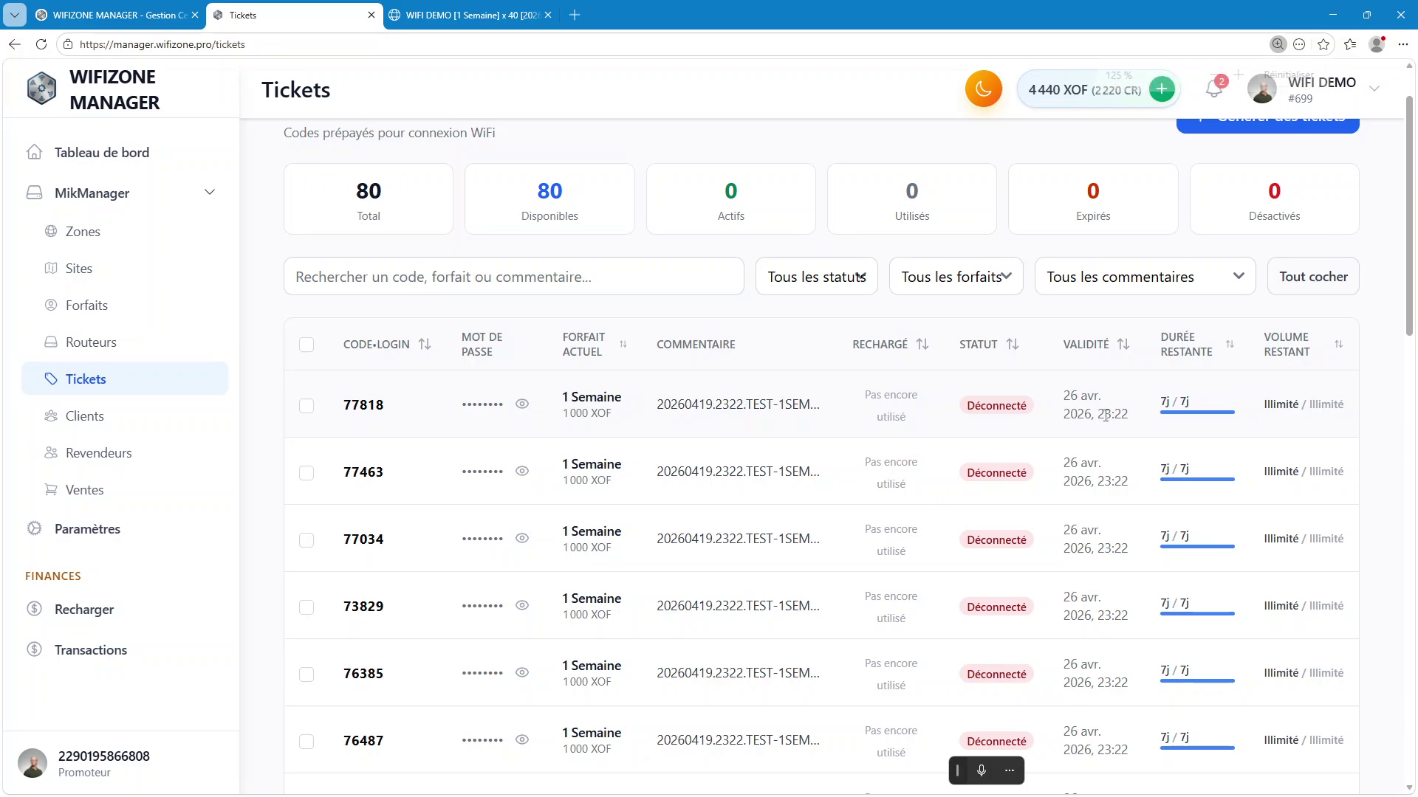
scroll(953, 450, "down", 10)
scroll(957, 445, "up", 10)
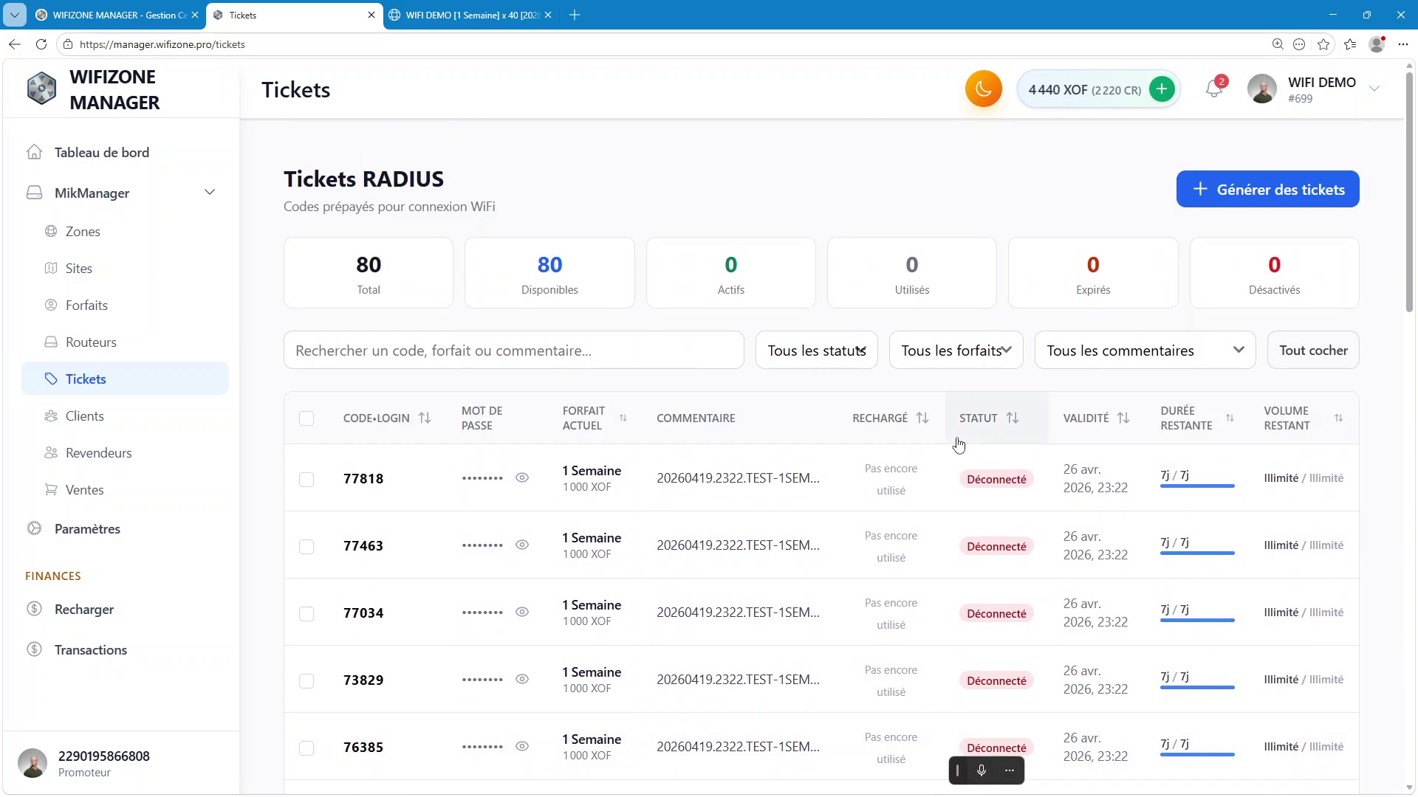
left_click(1166, 359)
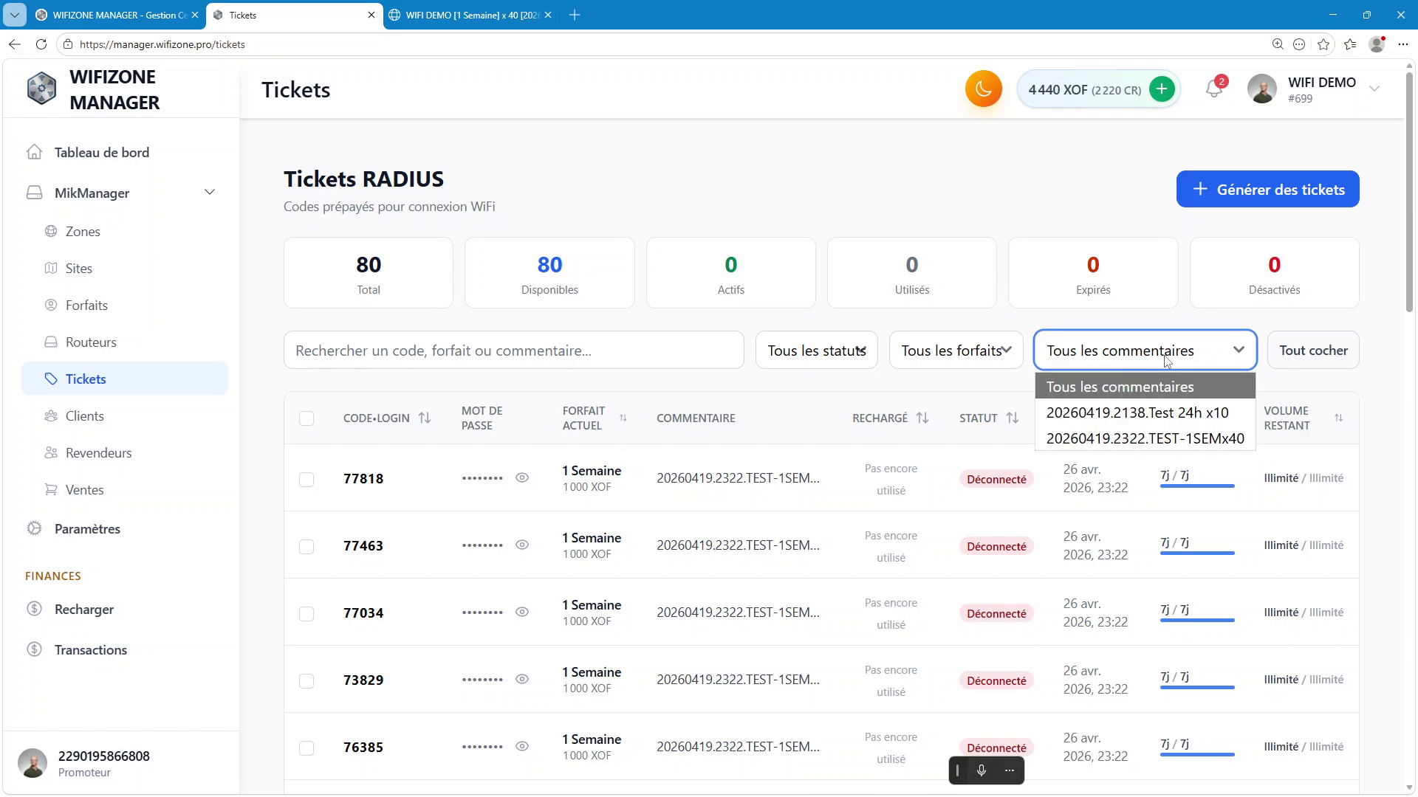
Filter the ticket list to the 20260419.2322.TEST-1SEMx40 comment and look through it
scroll(1169, 362, "up", 5, "ctrl")
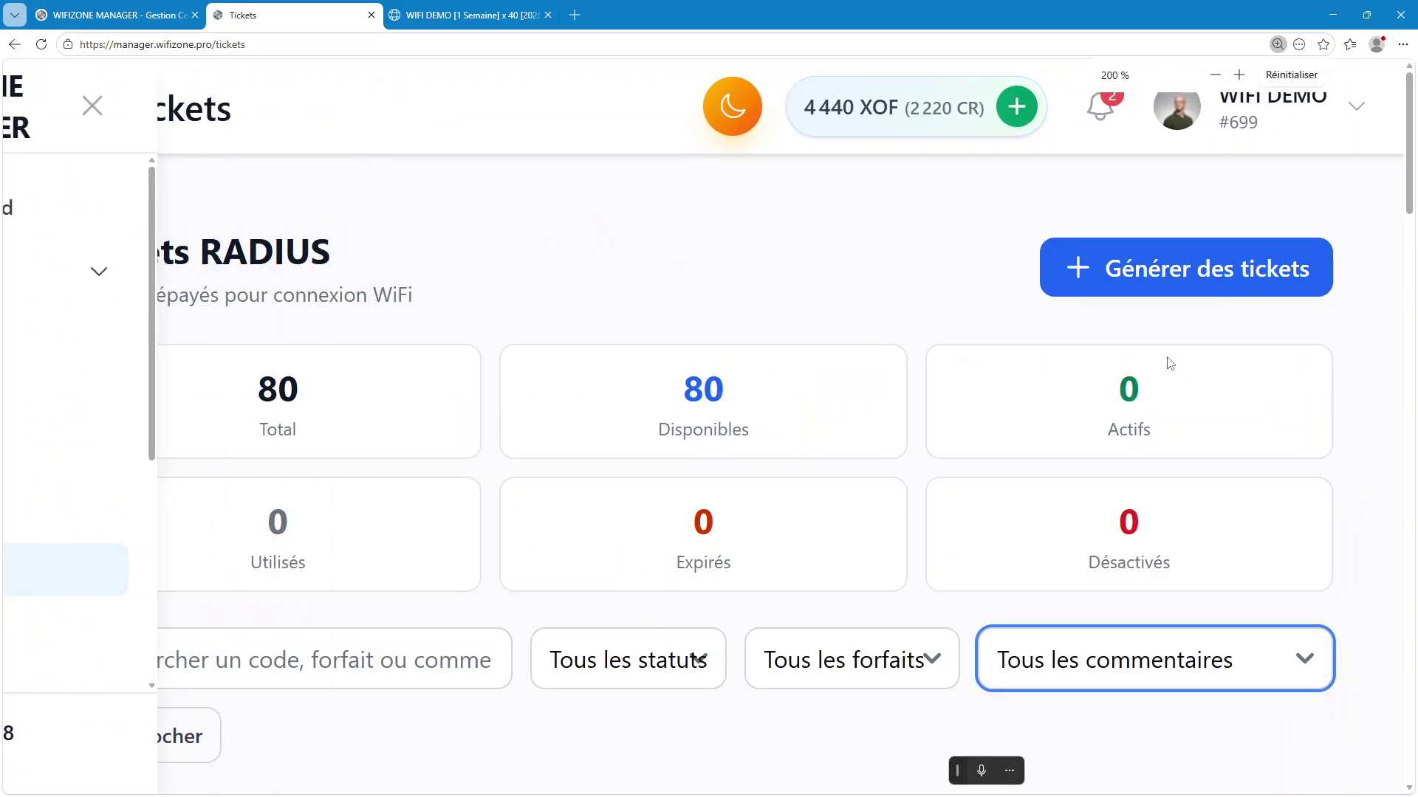
scroll(1202, 634, "down", 5)
left_click(1219, 303)
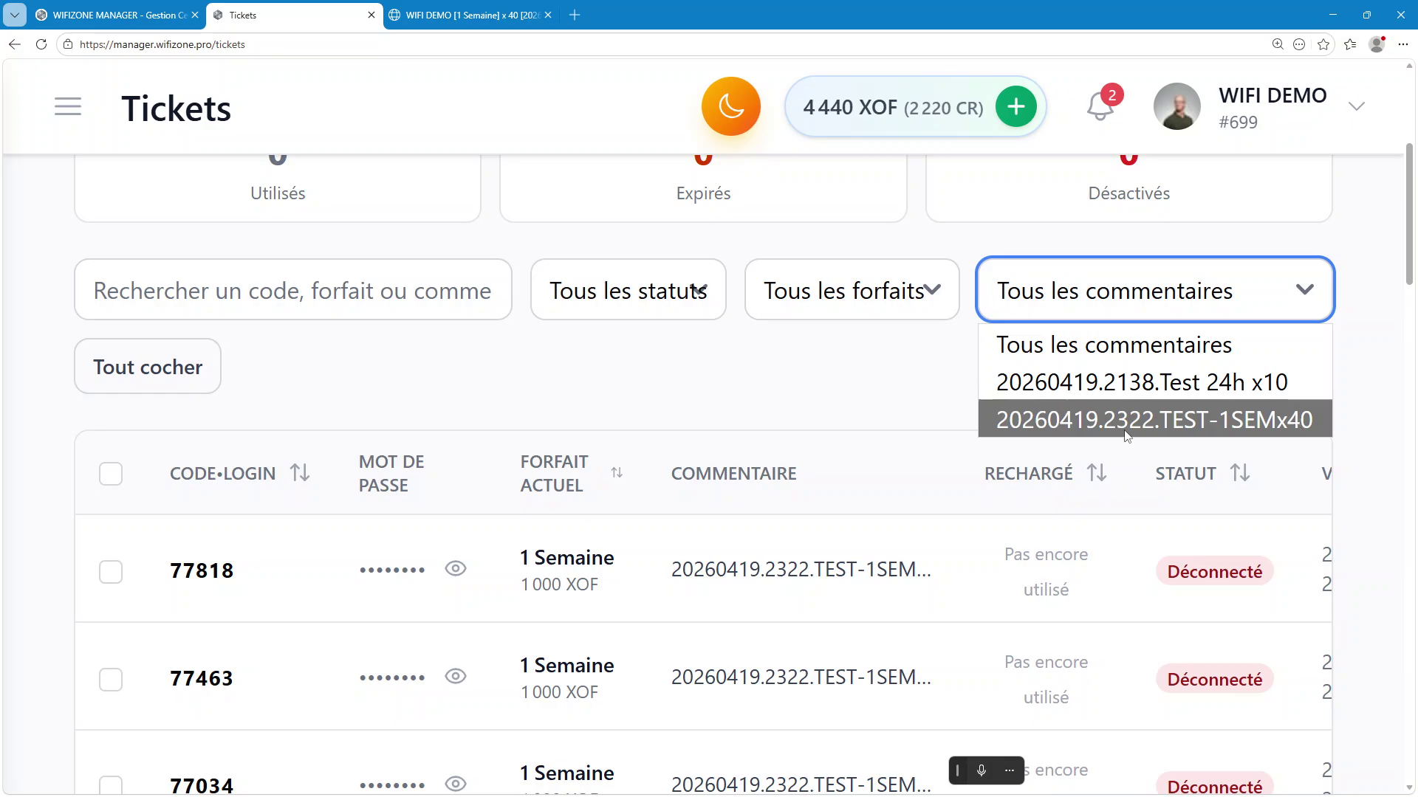
left_click(1103, 419)
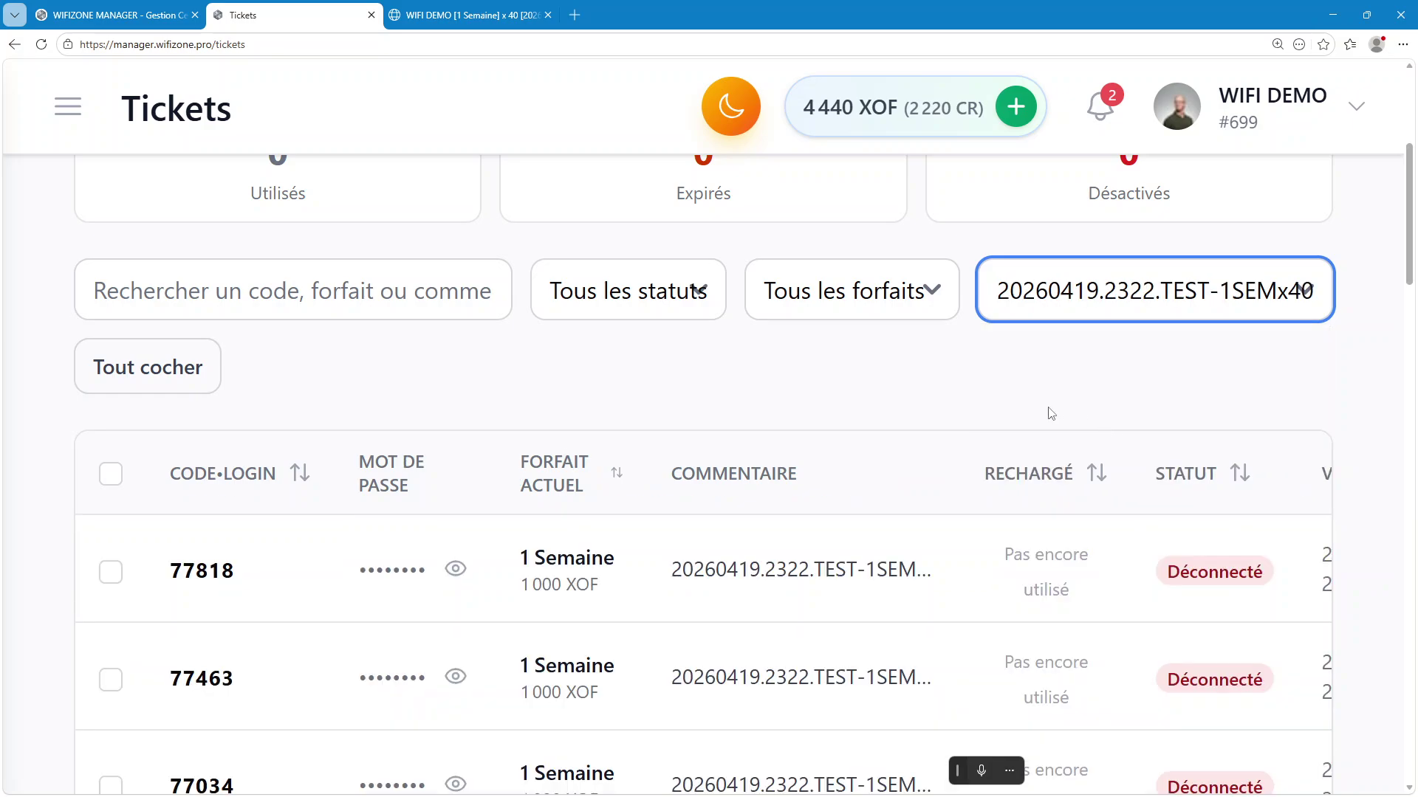
scroll(719, 426, "down", 10)
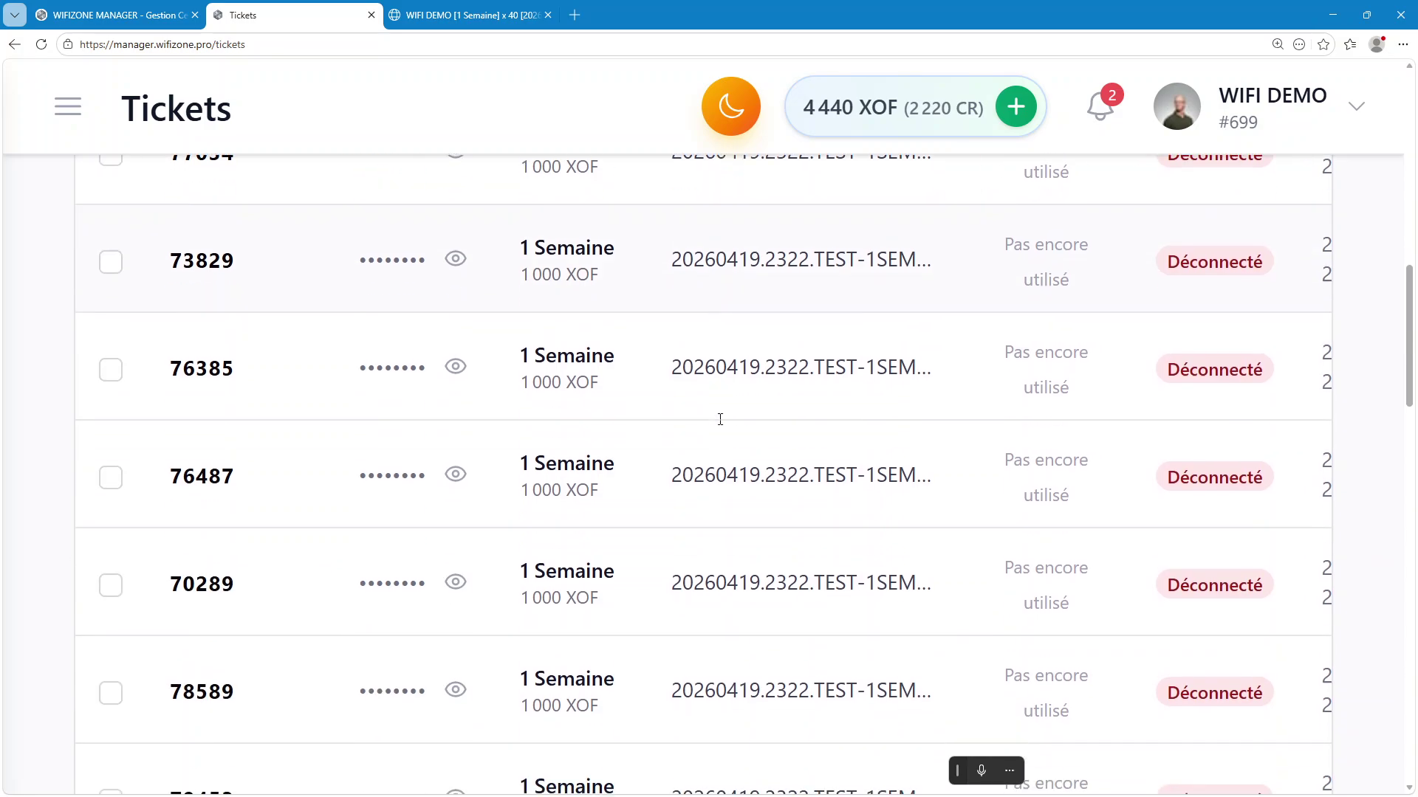
scroll(722, 425, "down", 3)
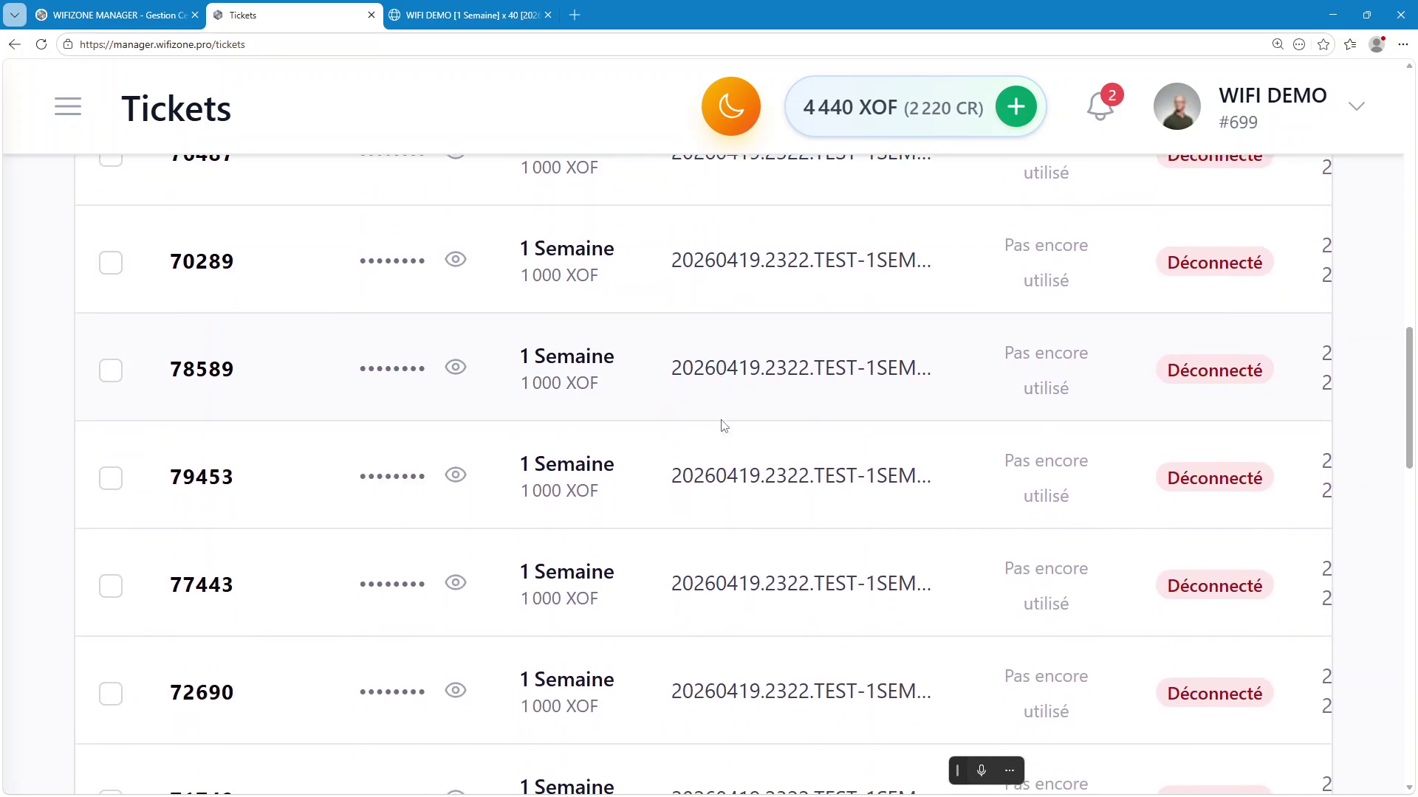
left_click(565, 361)
scroll(576, 366, "up", 13)
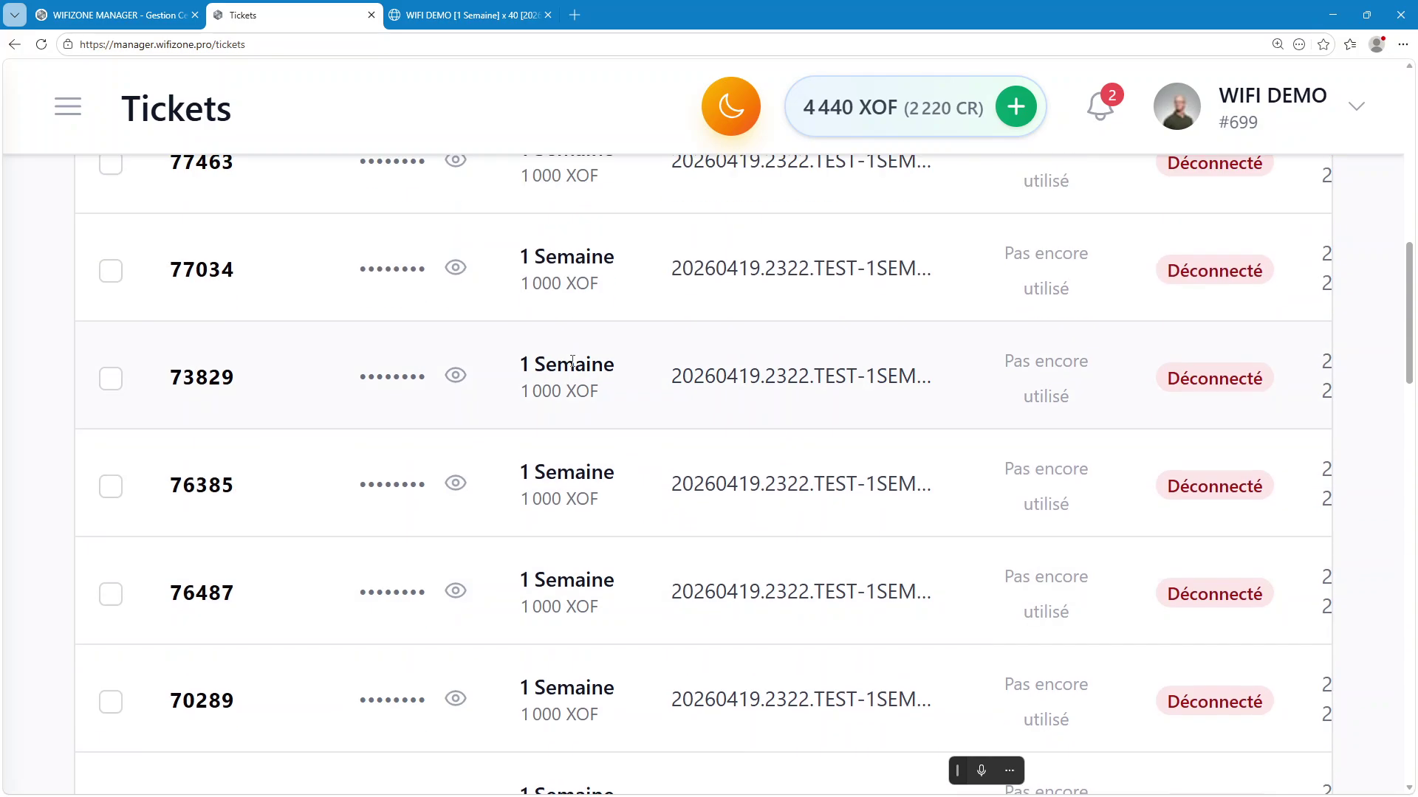
scroll(591, 455, "down", 6)
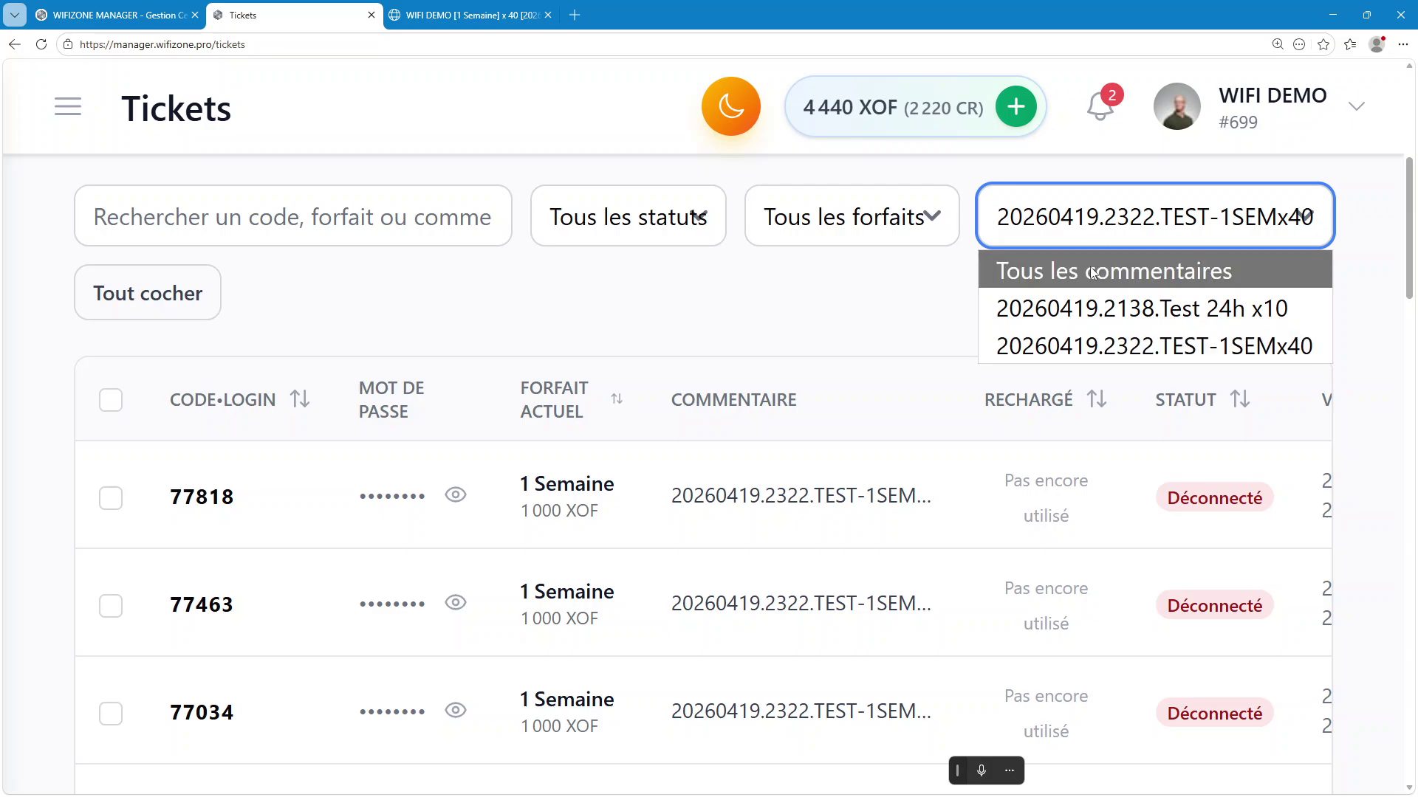
Reset to Tous les commentaires and filter the list by the 24 Heures plan
left_click(1094, 272)
left_click(879, 218)
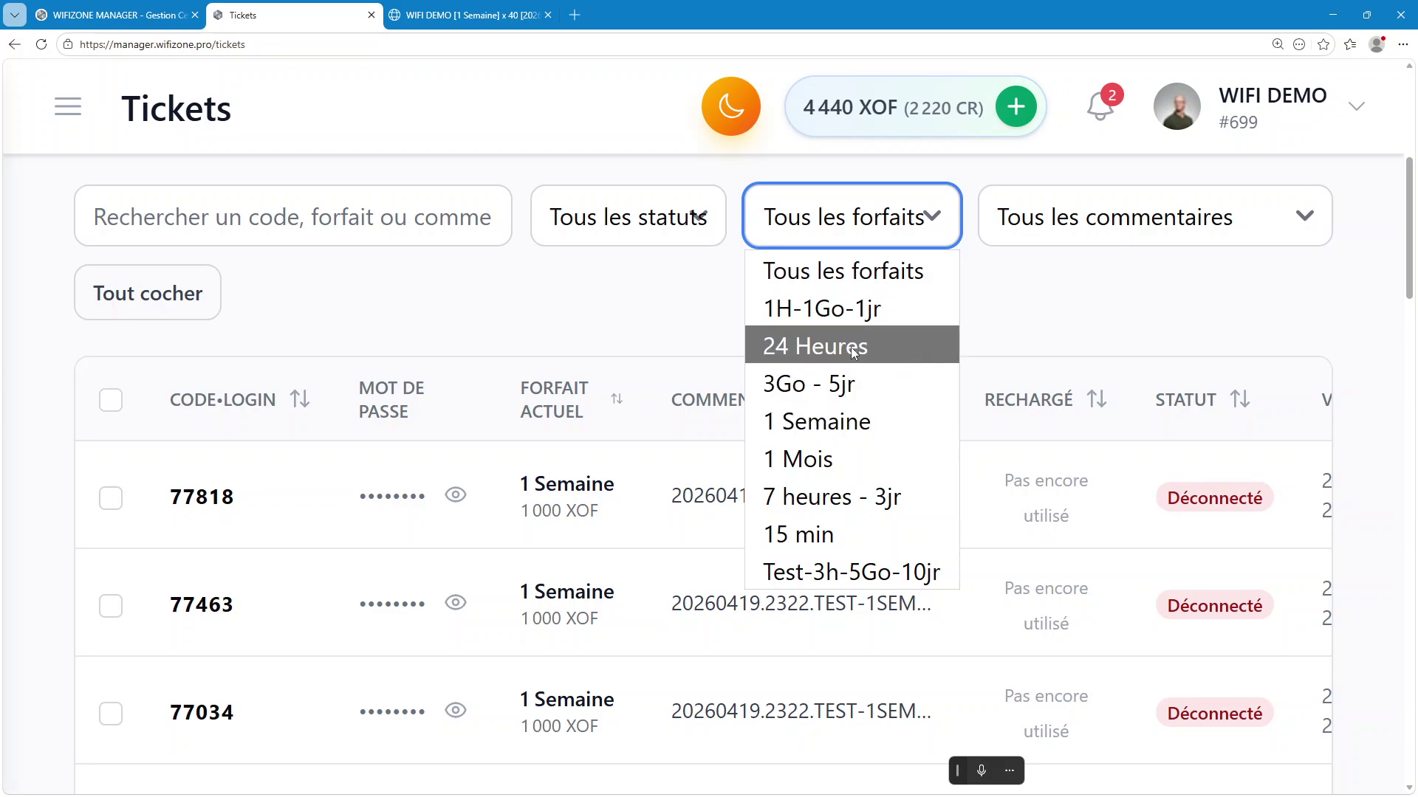
left_click(810, 346)
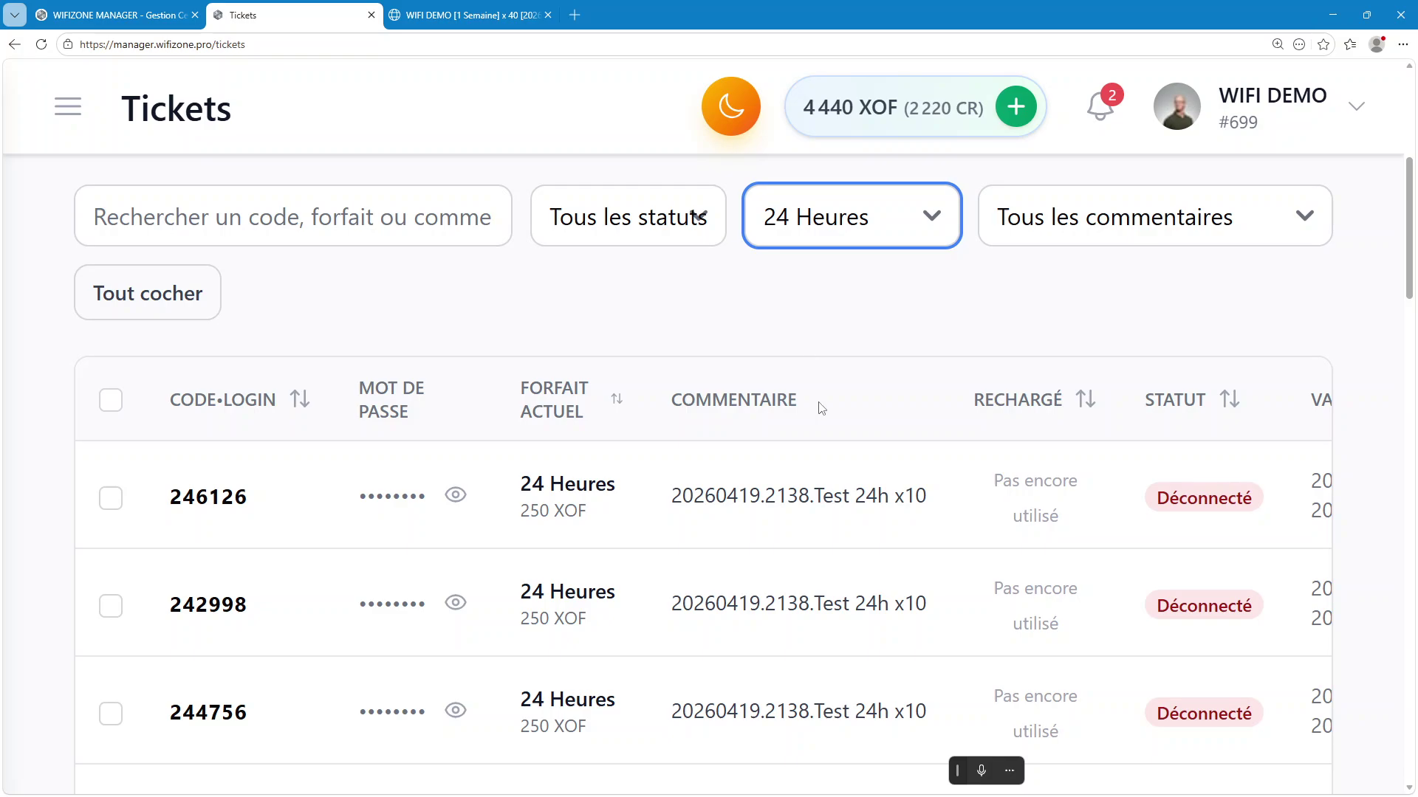
scroll(821, 384, "down", 1)
scroll(821, 384, "down", 2)
scroll(816, 381, "down", 1, "ctrl")
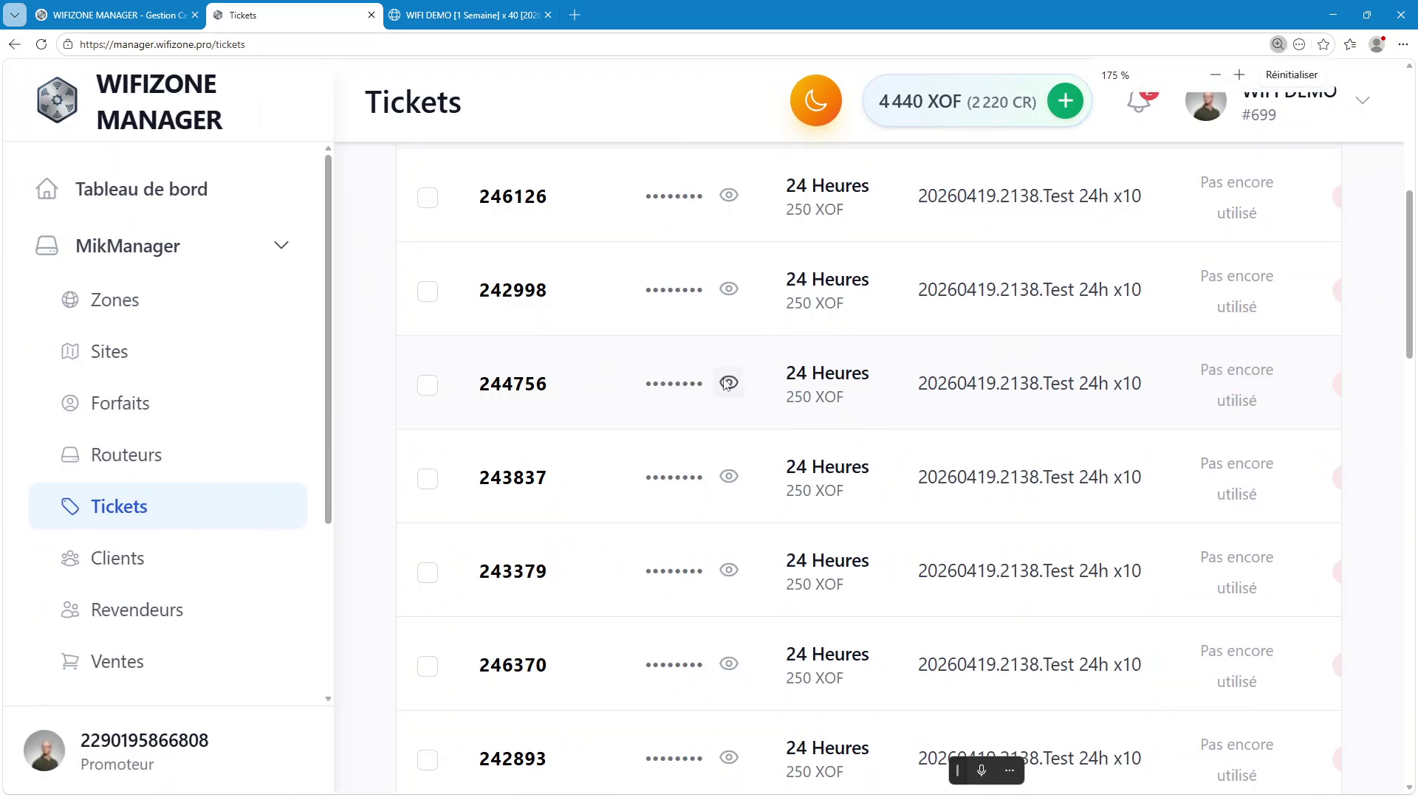
scroll(701, 410, "up", 1, "ctrl")
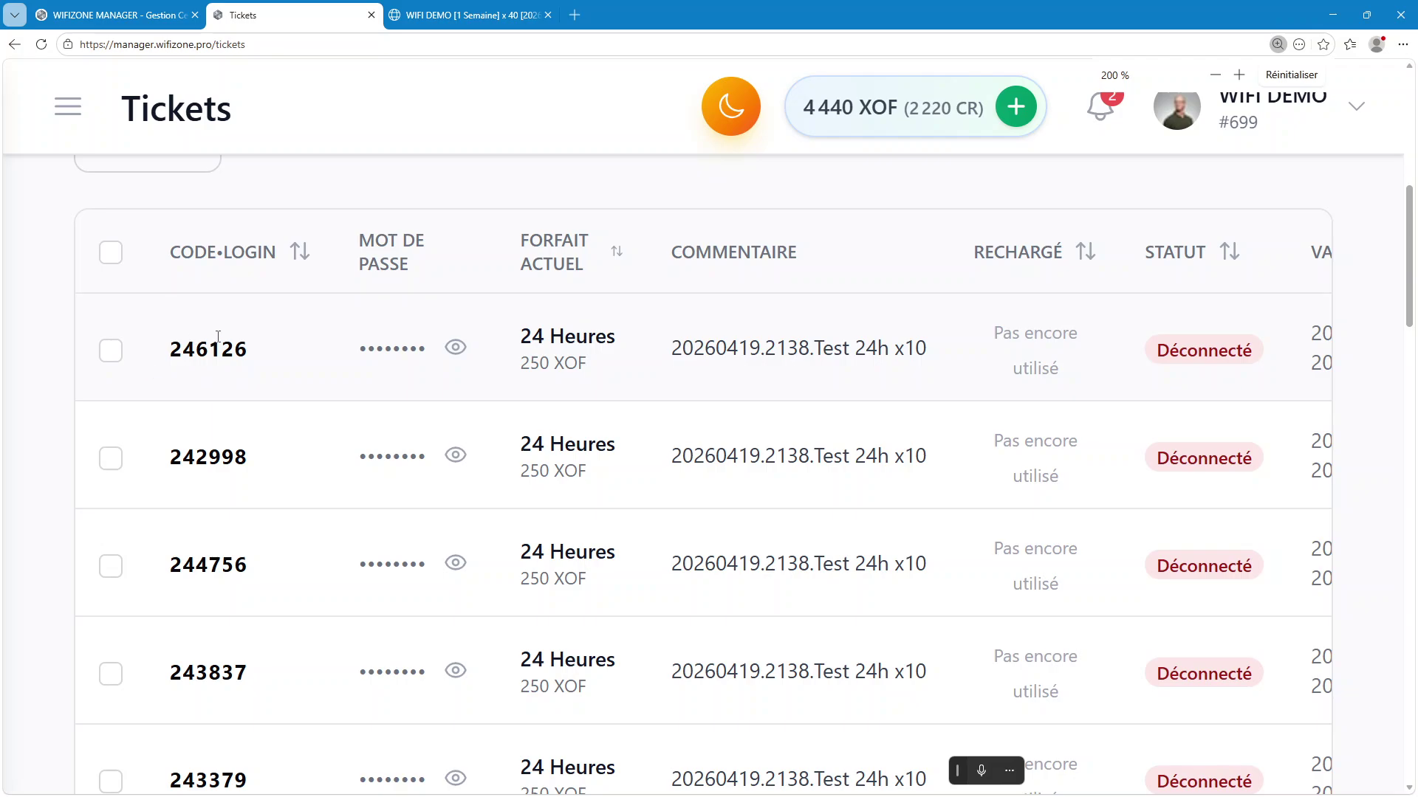
left_click(546, 332)
left_click(546, 334)
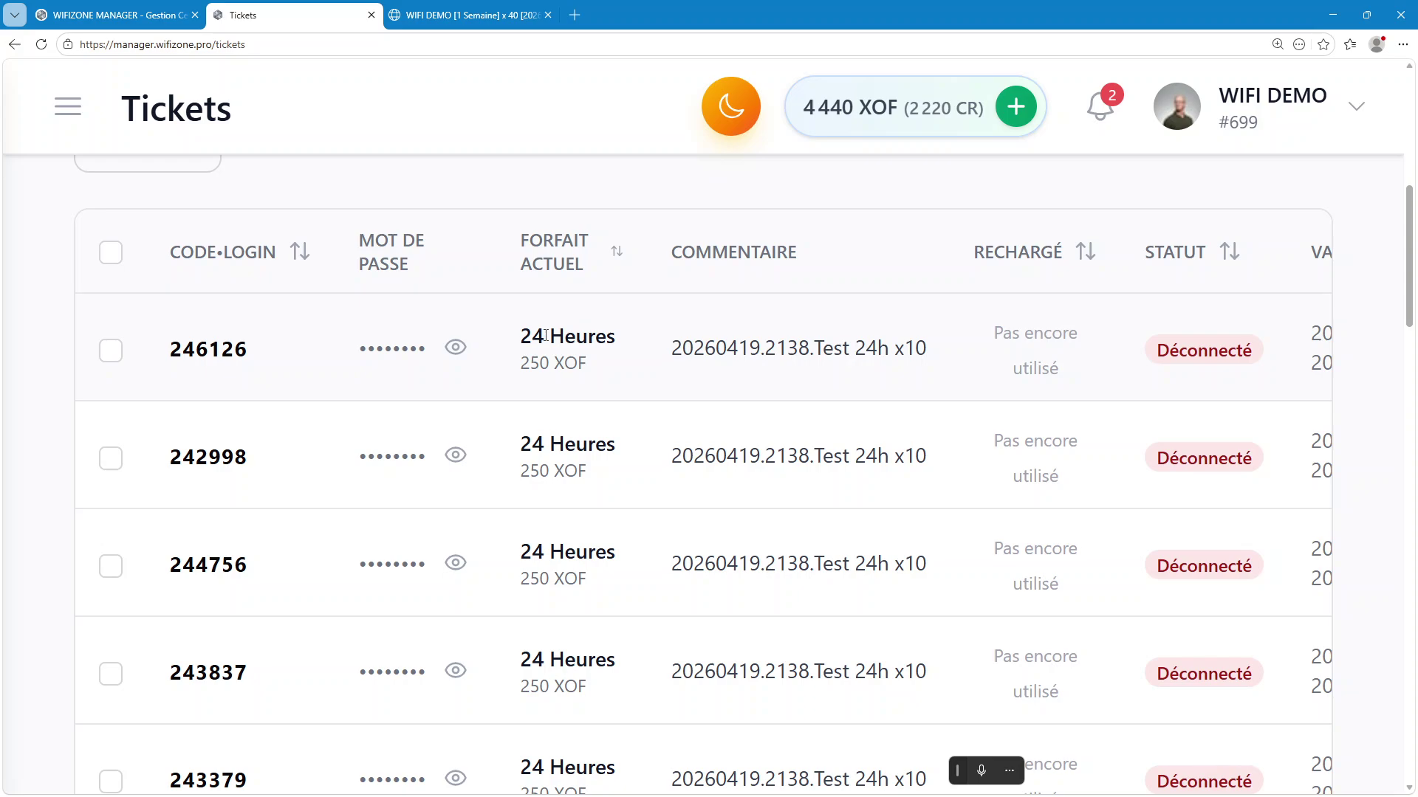
left_click(1366, 15)
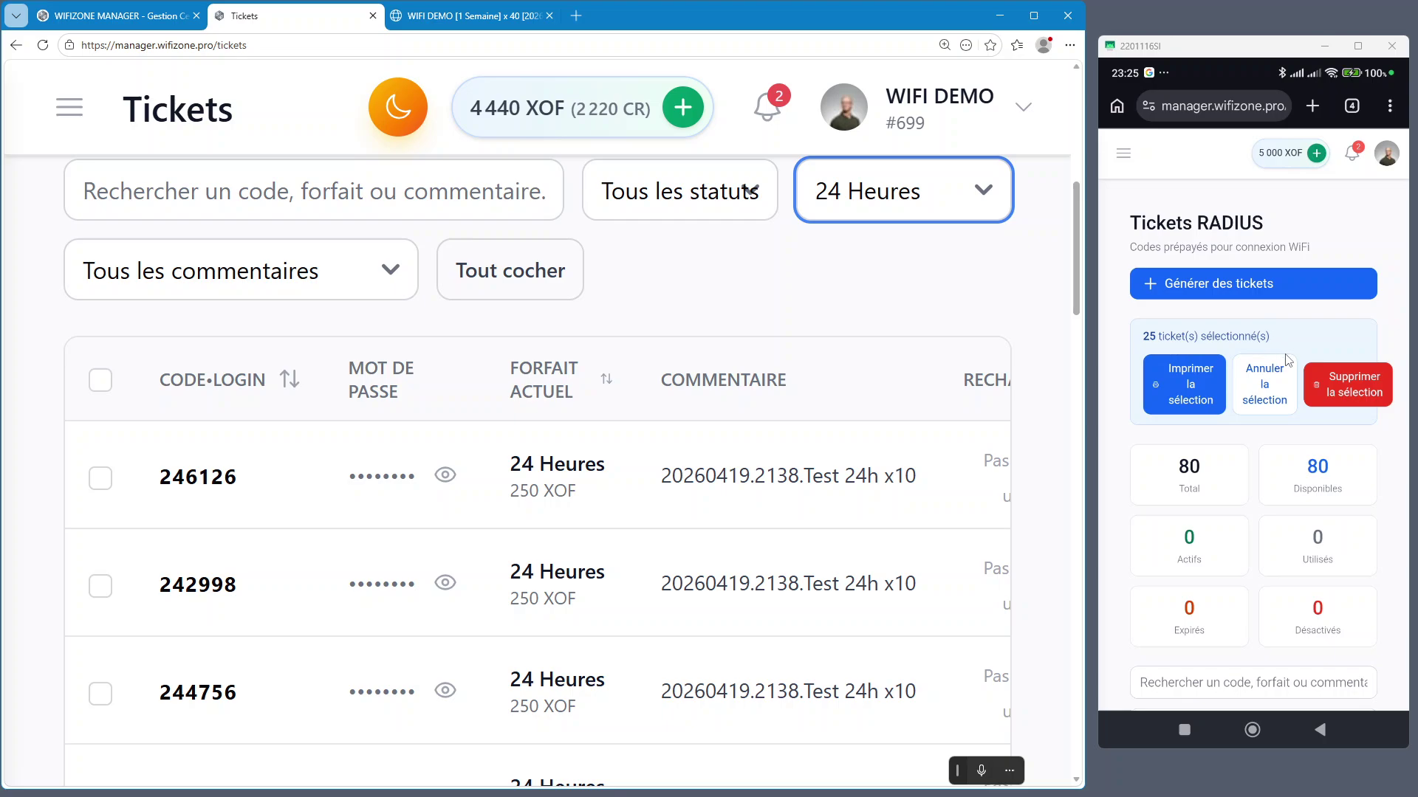
Filter the phone's ticket list to 24 Heures and select all listed tickets
scroll(1287, 359, "down", 2)
scroll(1287, 360, "down", 3)
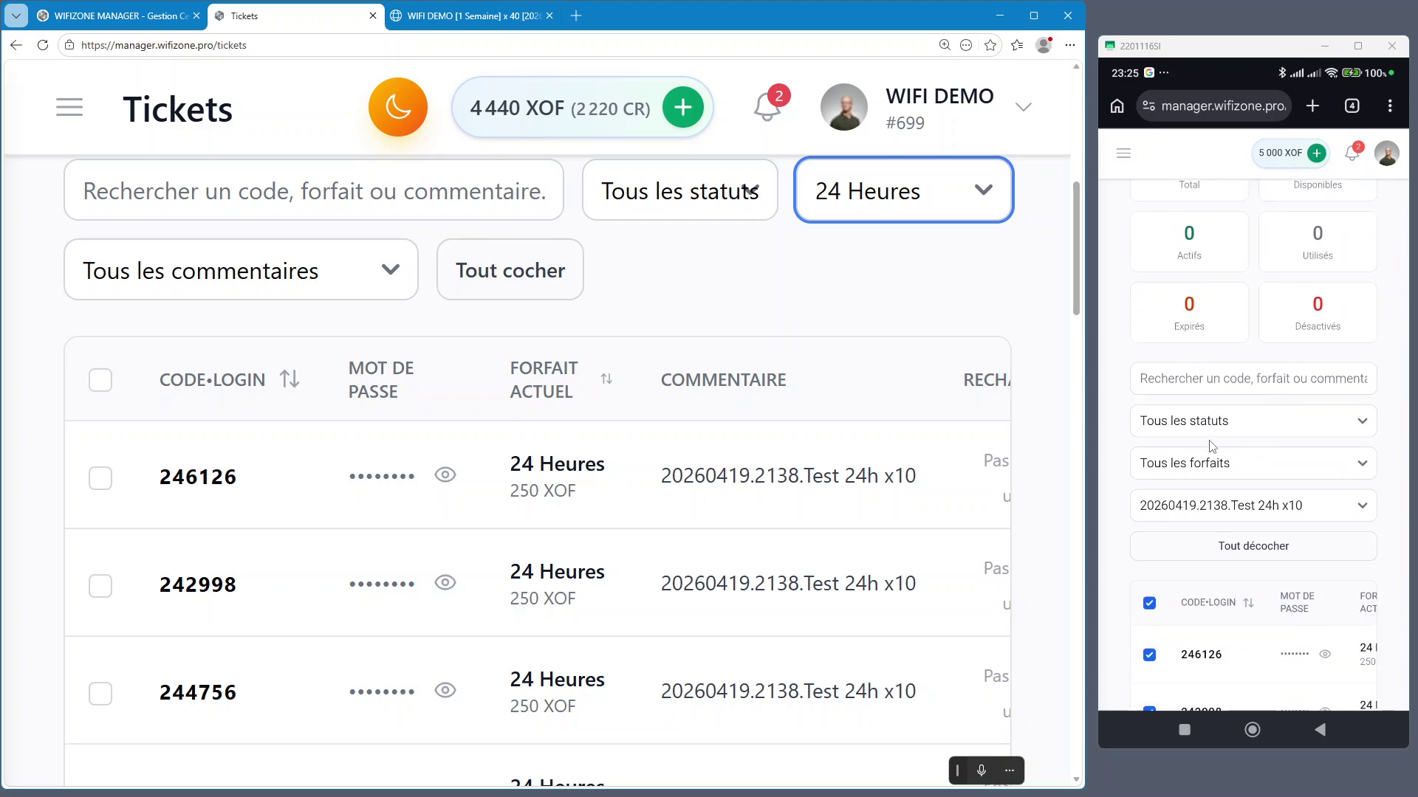
left_click(1225, 465)
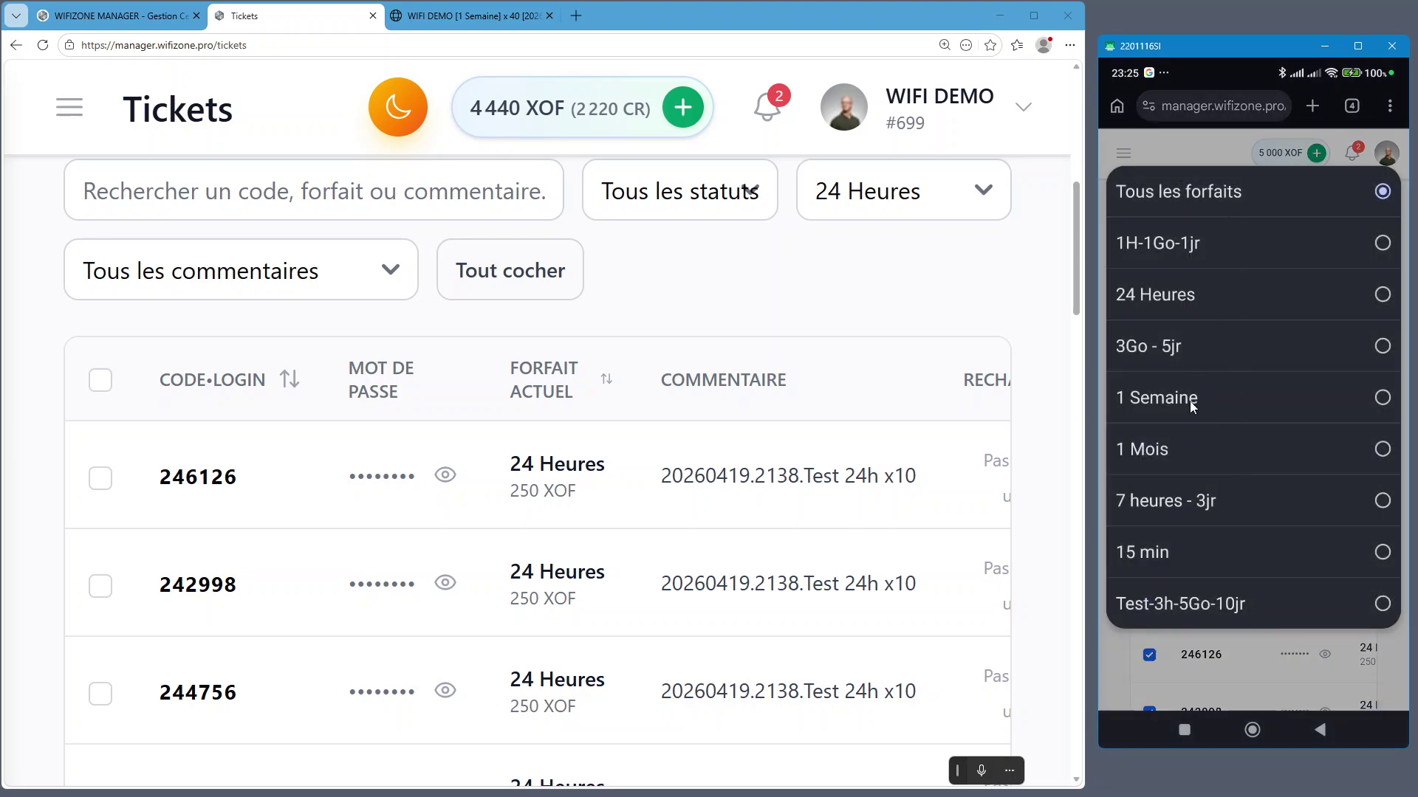
left_click(1171, 293)
scroll(1261, 445, "down", 2)
scroll(1264, 443, "up", 5)
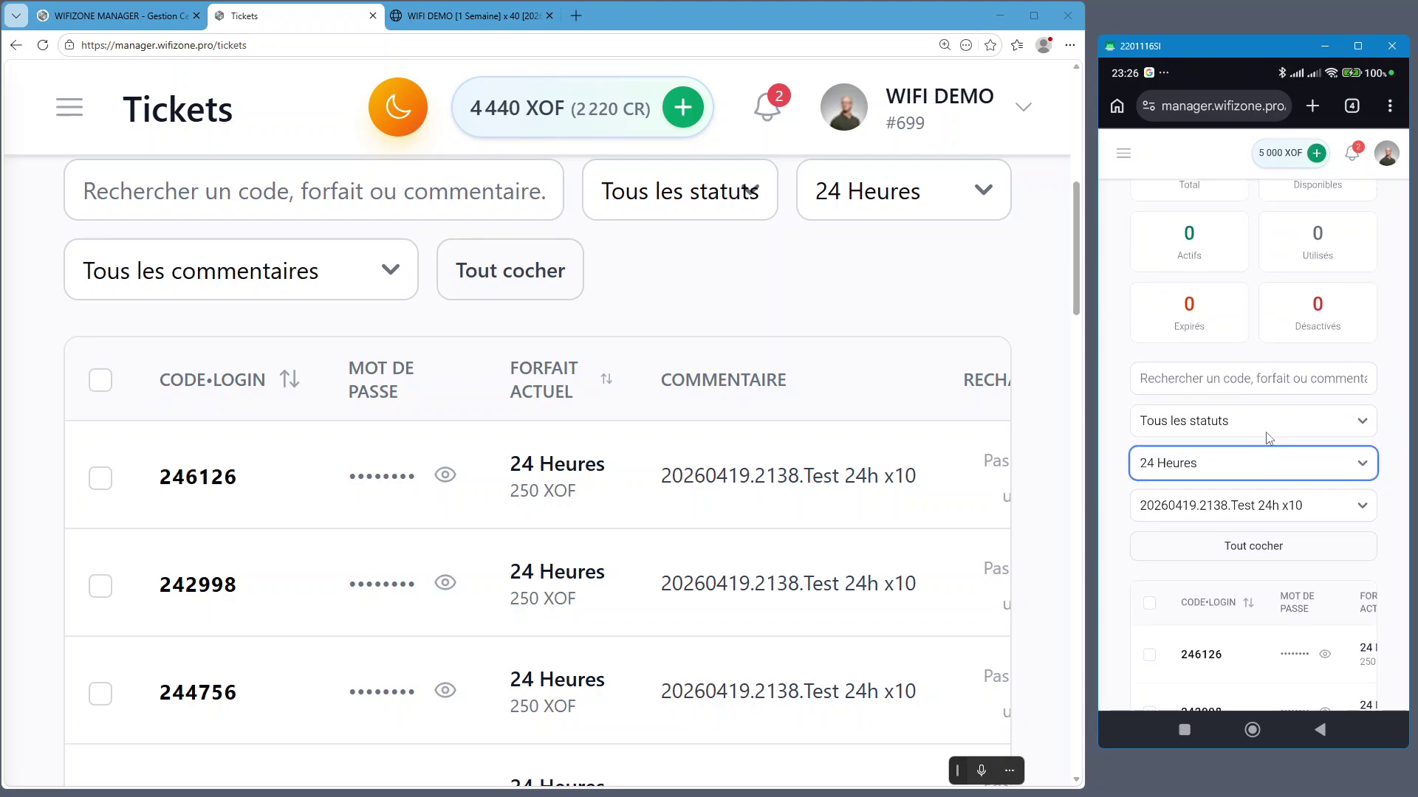
scroll(1265, 442, "down", 2)
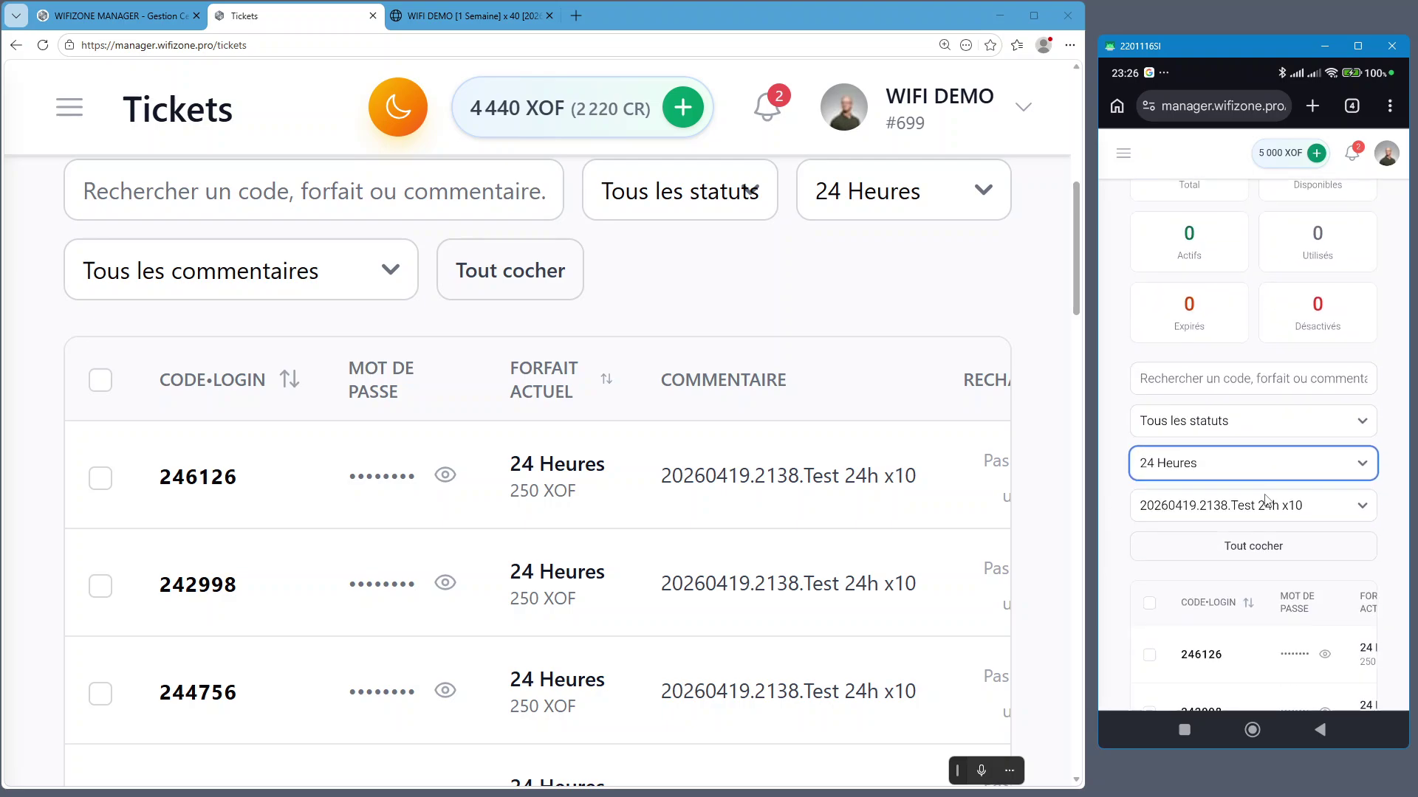
left_click(1280, 547)
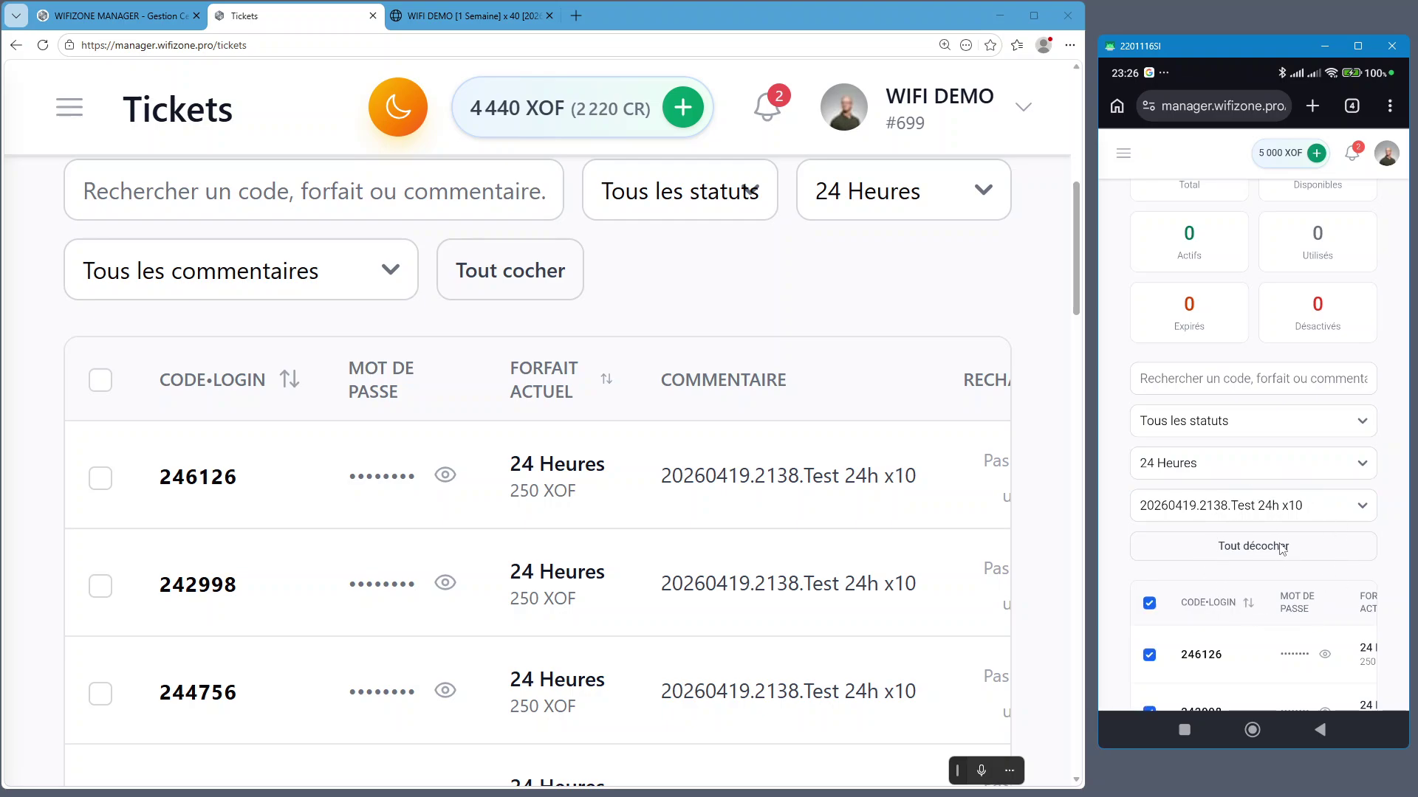
scroll(1282, 546, "up", 5)
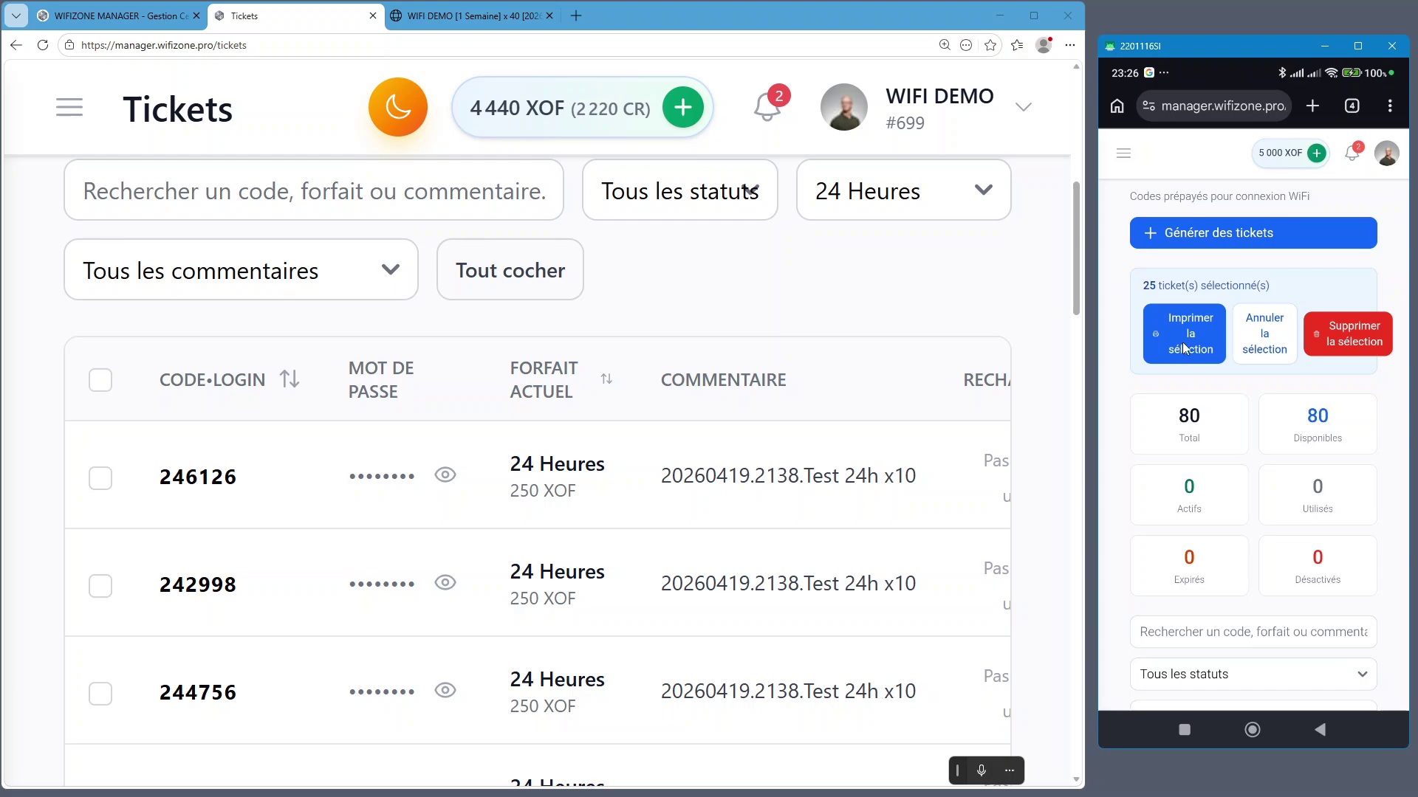
scroll(1182, 342, "down", 2)
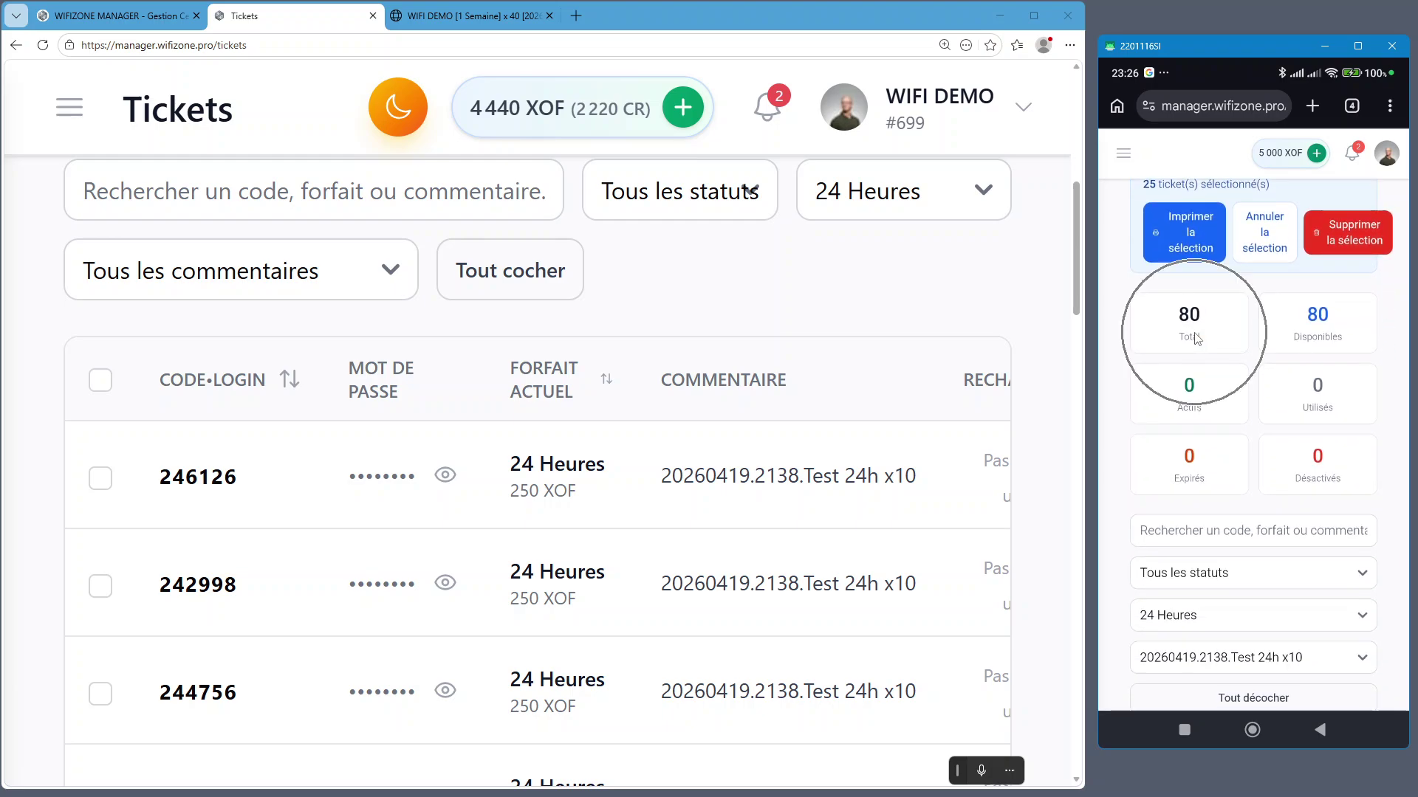
Zoom the page to 125 % and cancel the phone's 25-ticket selection
key("ctrl+minus")
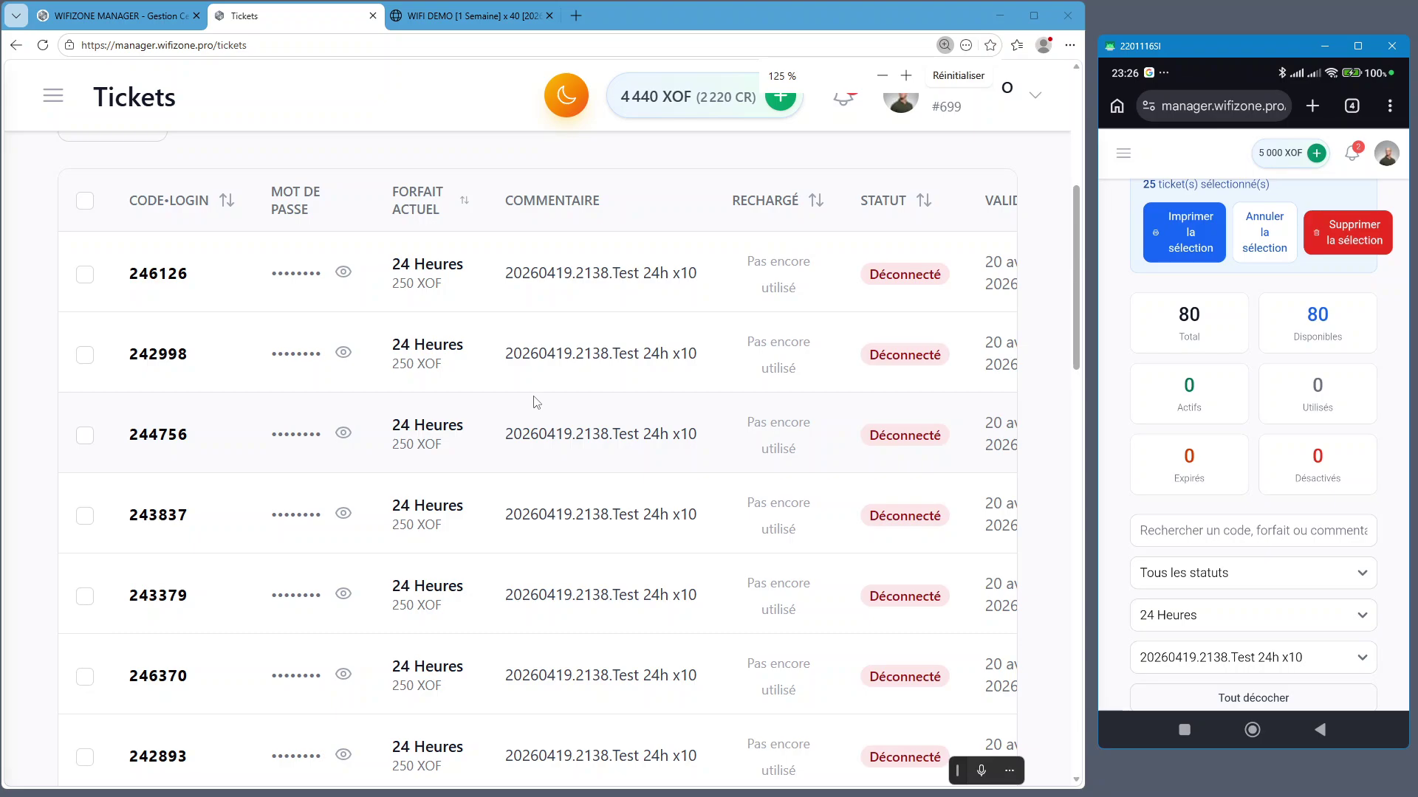
key("ctrl+minus")
scroll(547, 393, "up", 5)
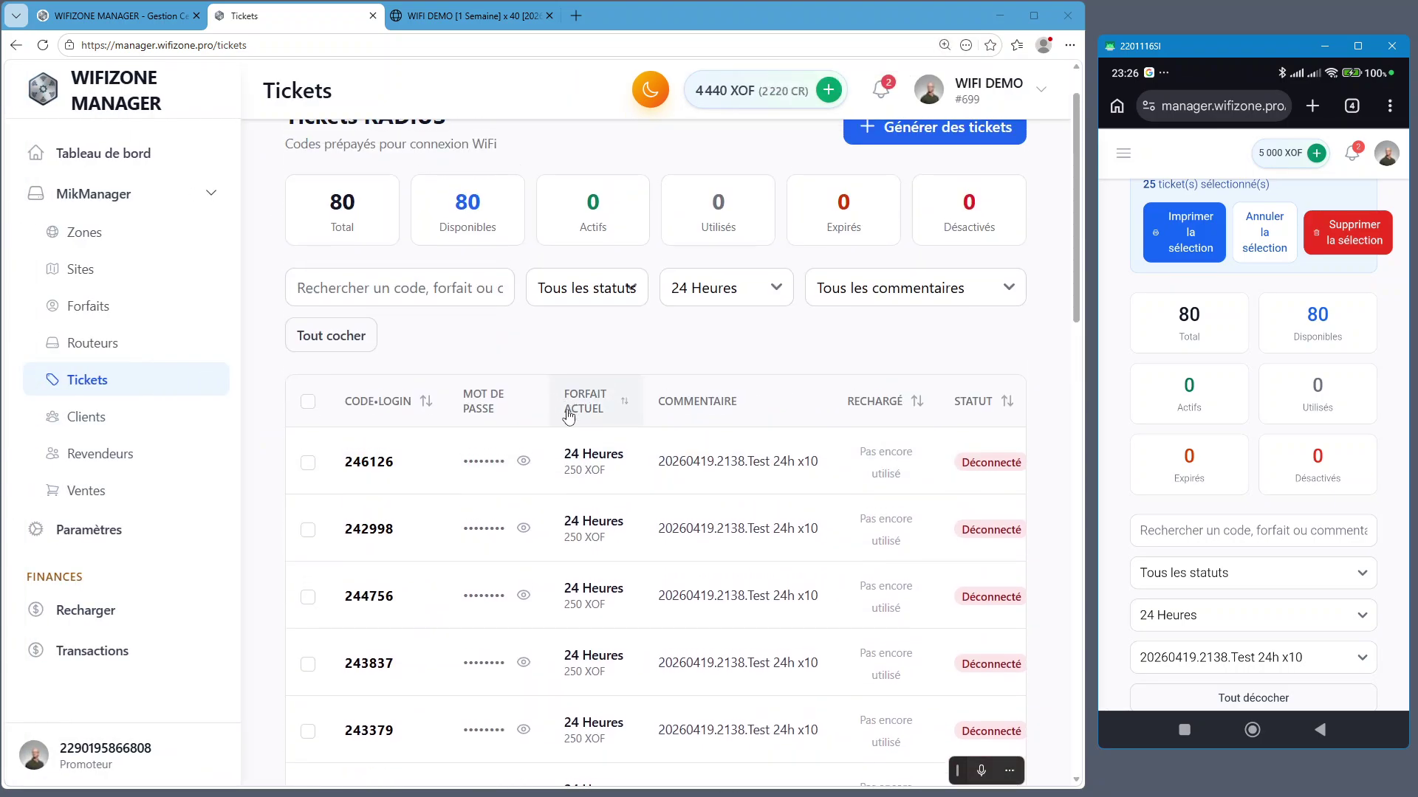
scroll(1311, 414, "up", 2)
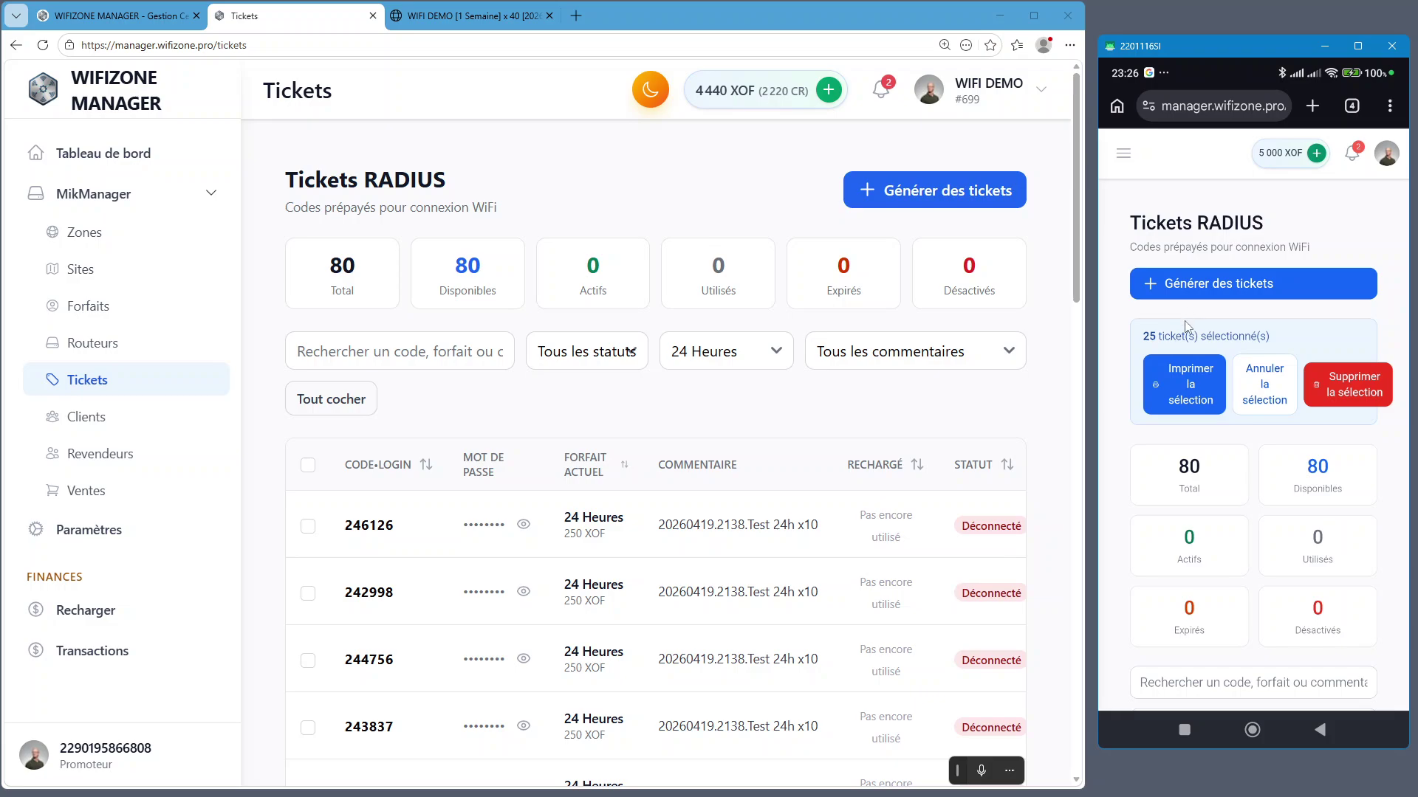
left_click(1275, 398)
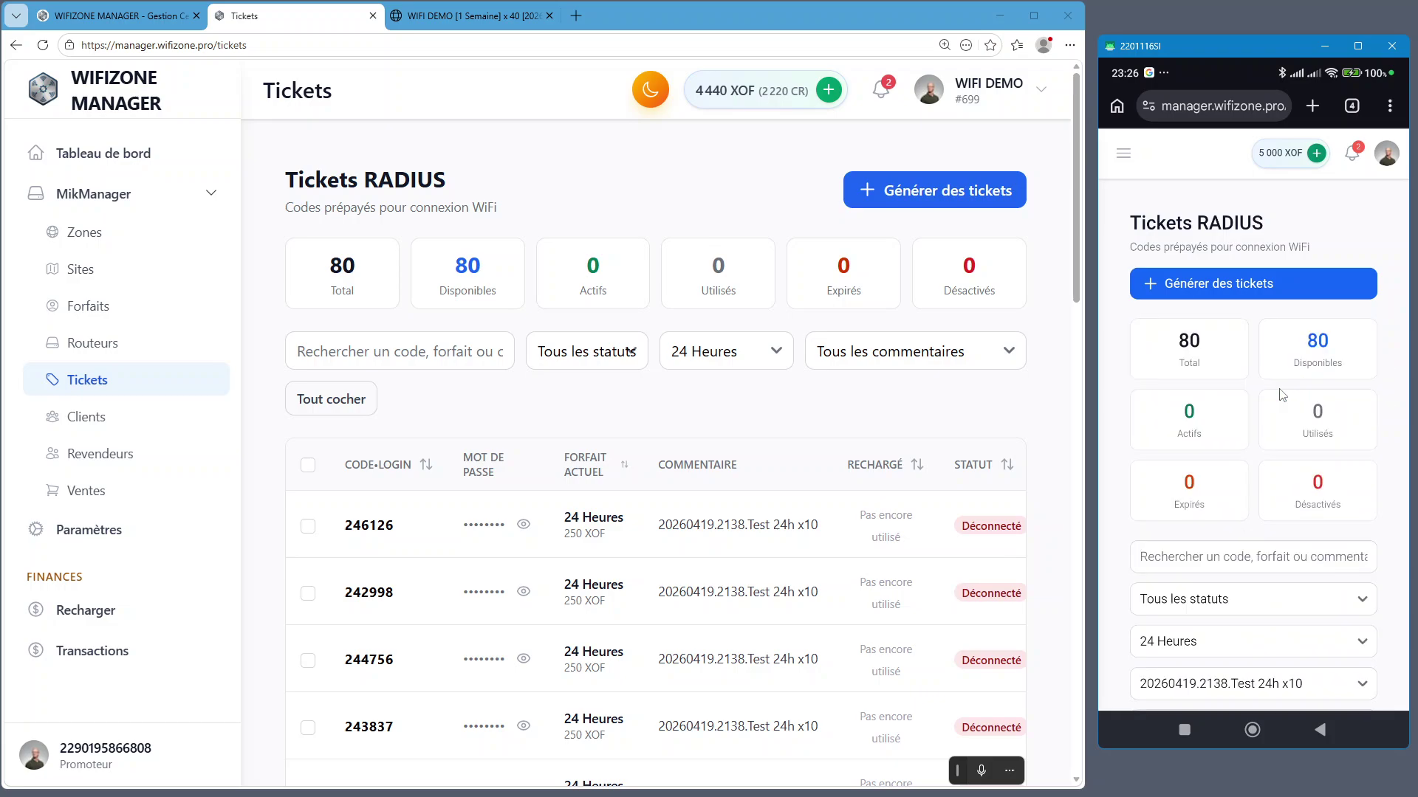
Search the phone's ticket list for 24
left_click(1191, 559)
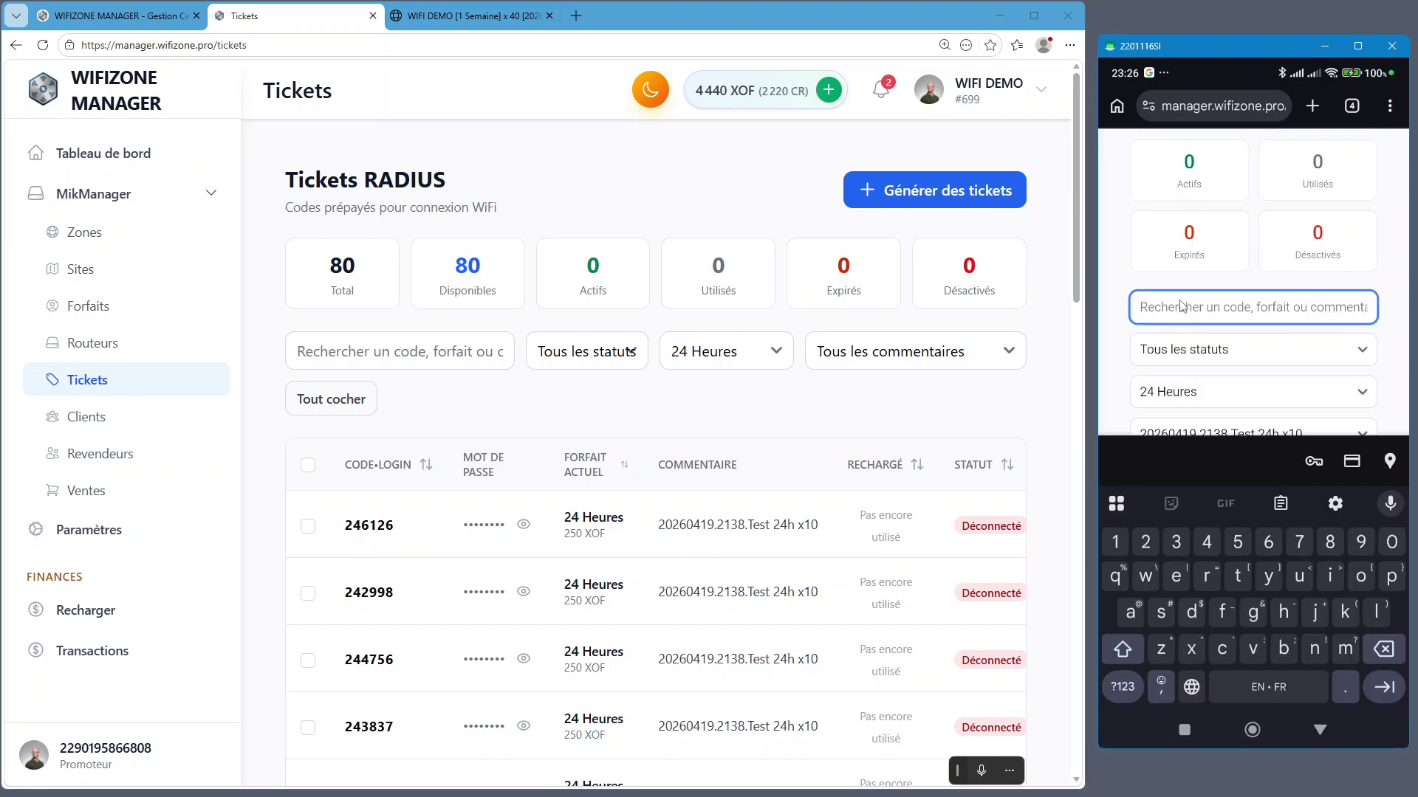
type("24")
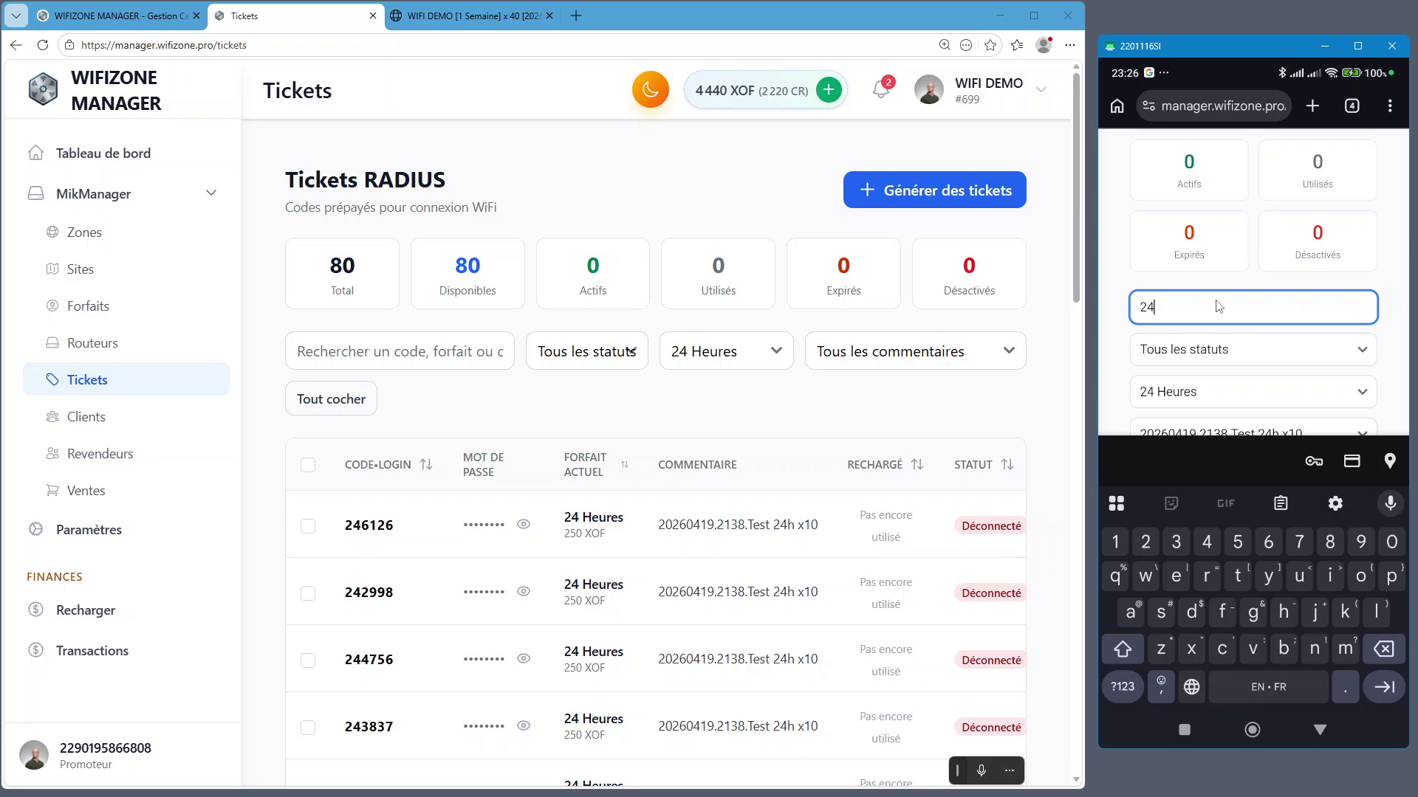
left_click(1128, 273)
scroll(1189, 378, "down", 5)
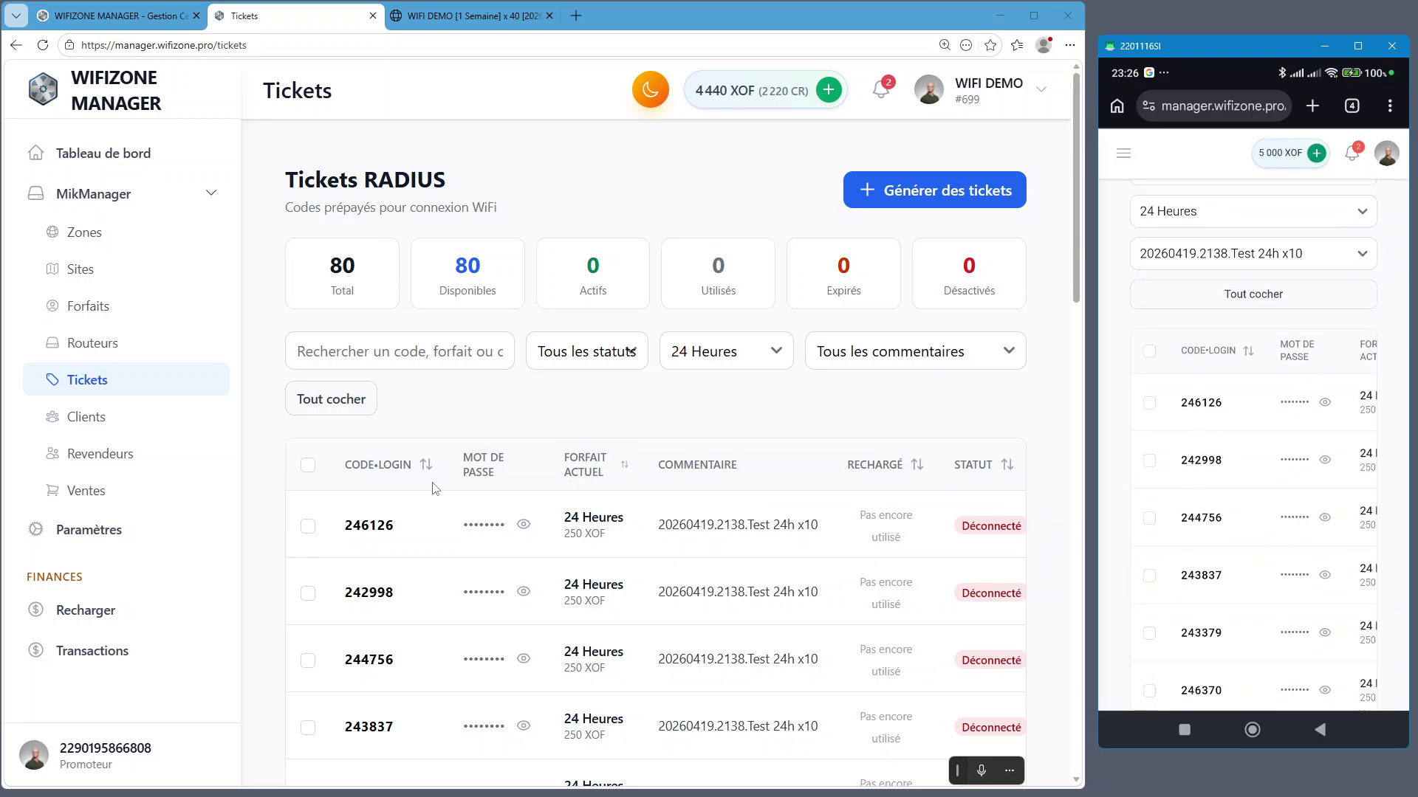
scroll(399, 652, "down", 1)
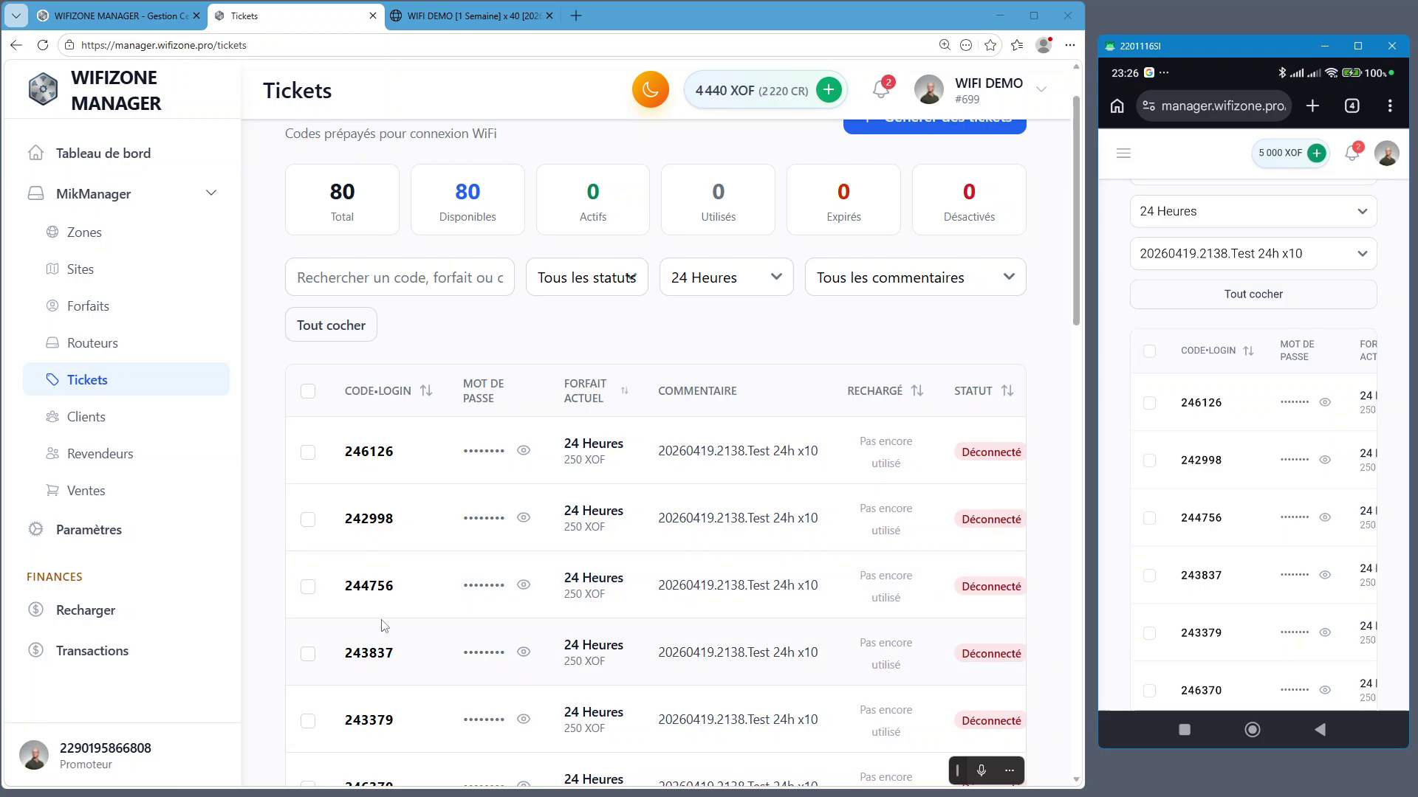
Search the desktop ticket list for 24 with the plan filter set to Tous les forfaits
left_click(374, 272)
type("24")
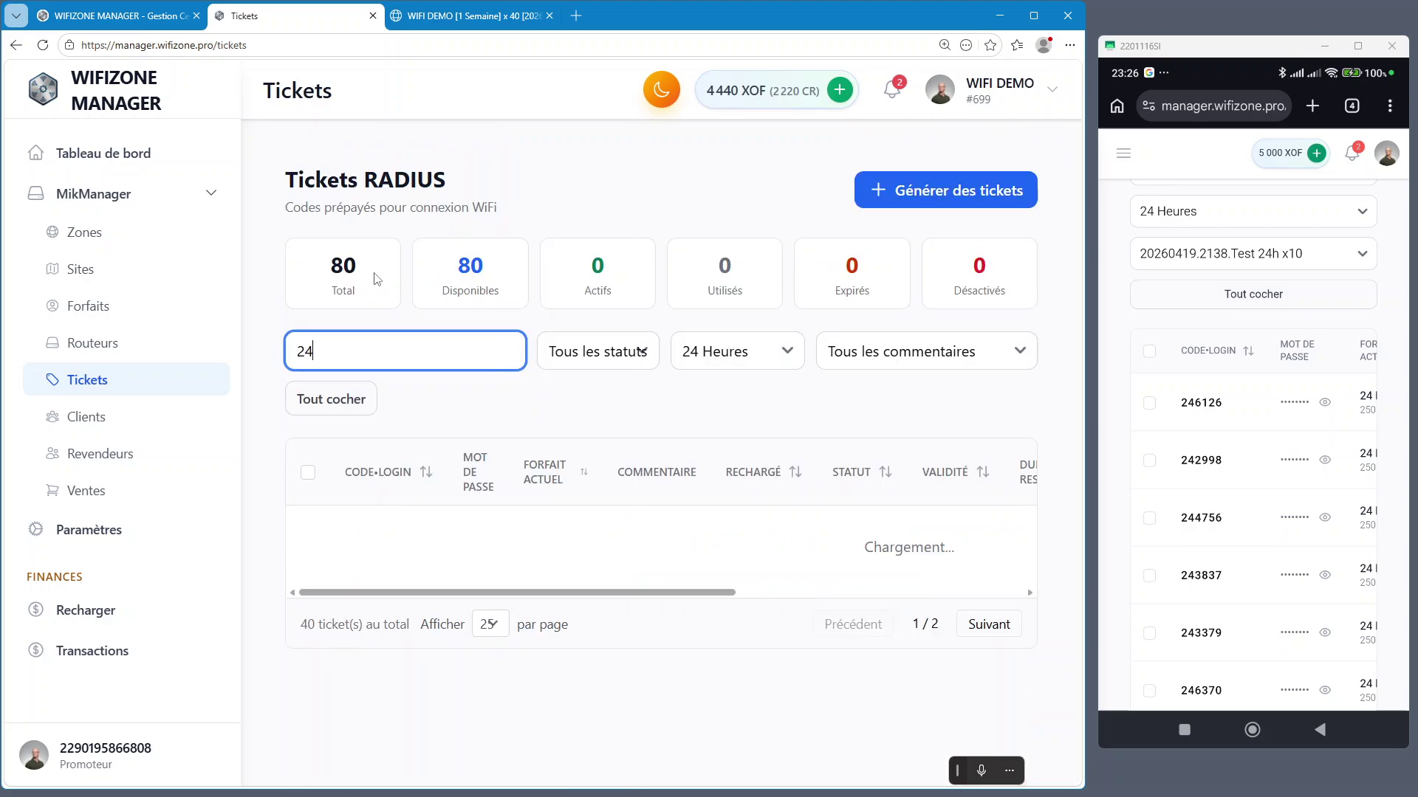
left_click(760, 351)
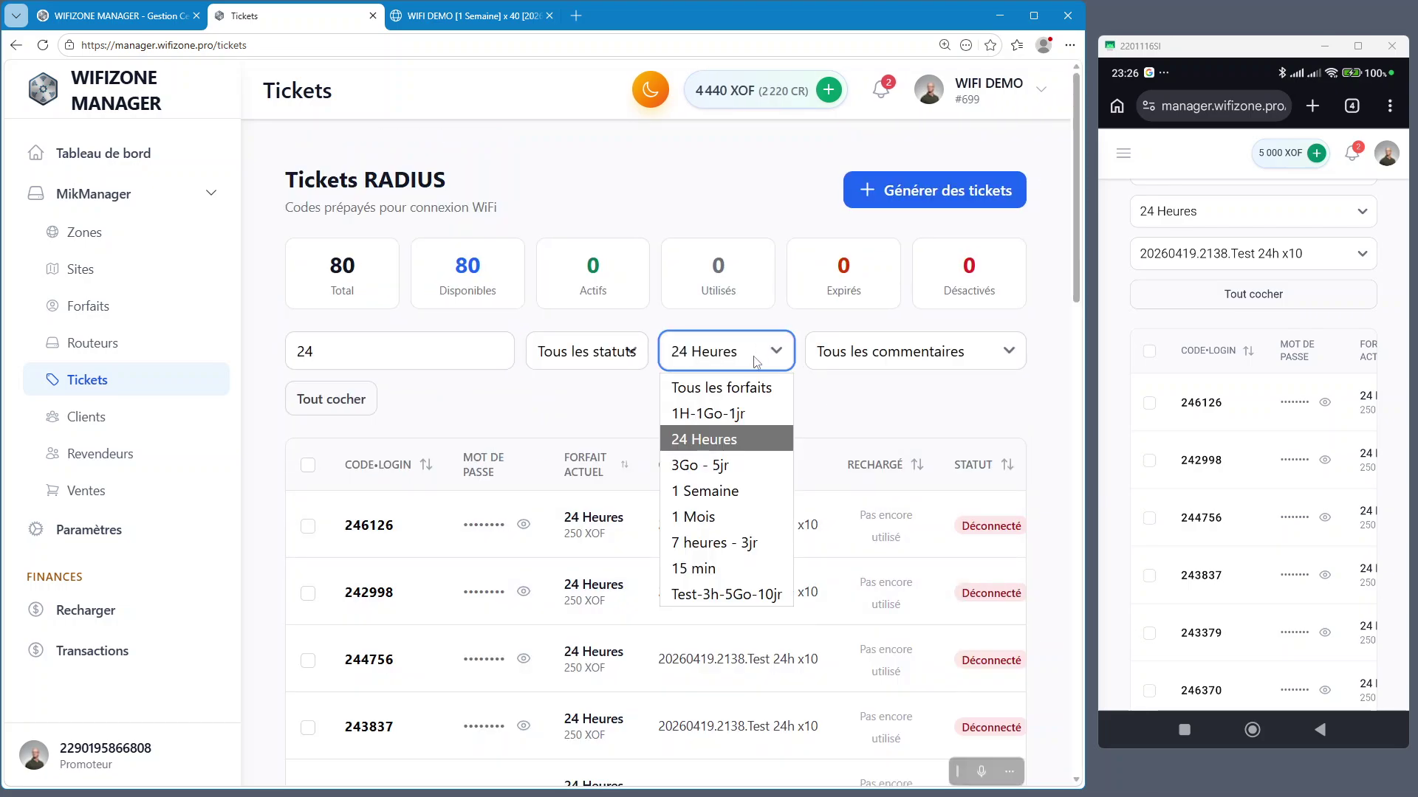
left_click(753, 384)
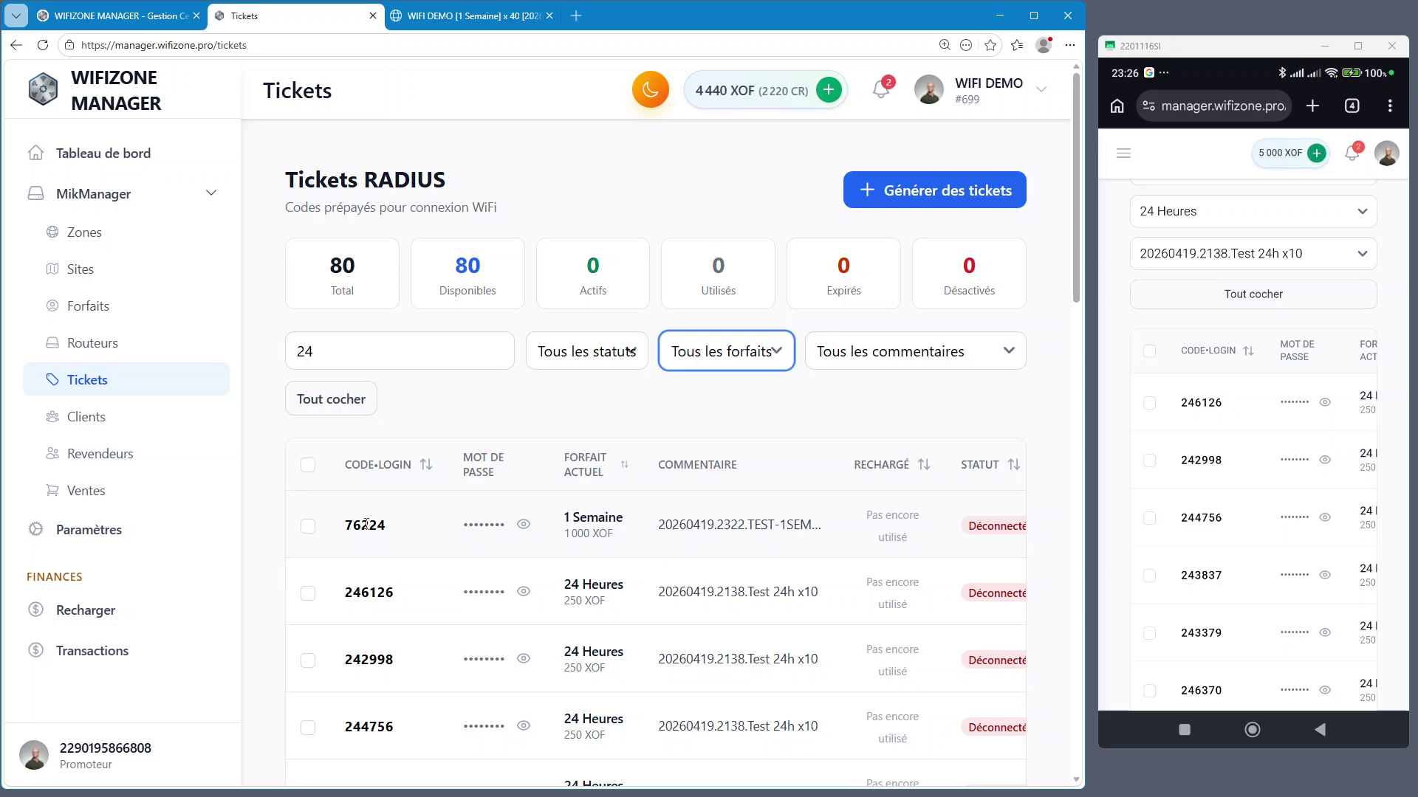
left_click(342, 351)
left_click_drag(342, 352, 262, 354)
type("24")
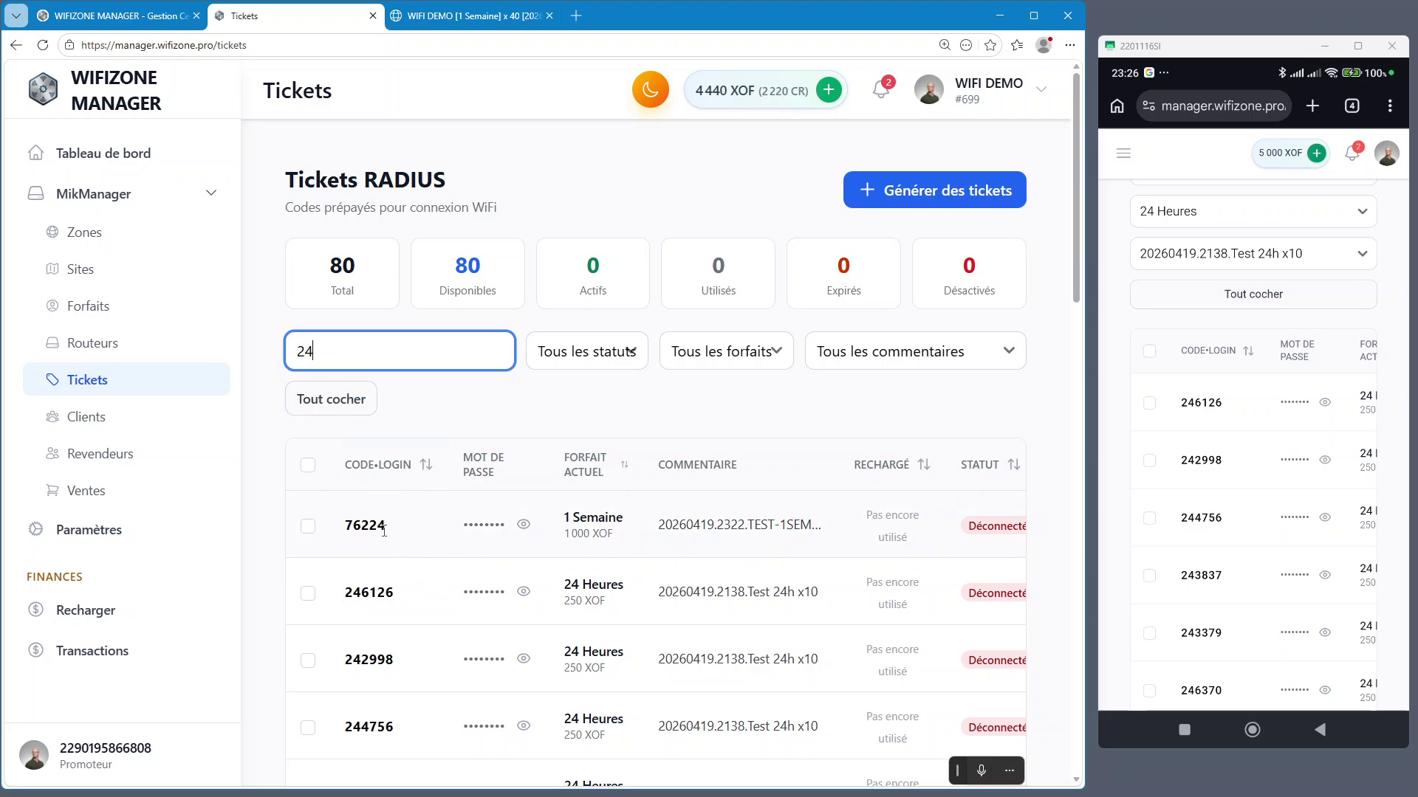
scroll(384, 531, "up", 5, "ctrl")
Search 240 to find ticket 240140, then delete the search text and zoom back out
scroll(390, 530, "down", 5)
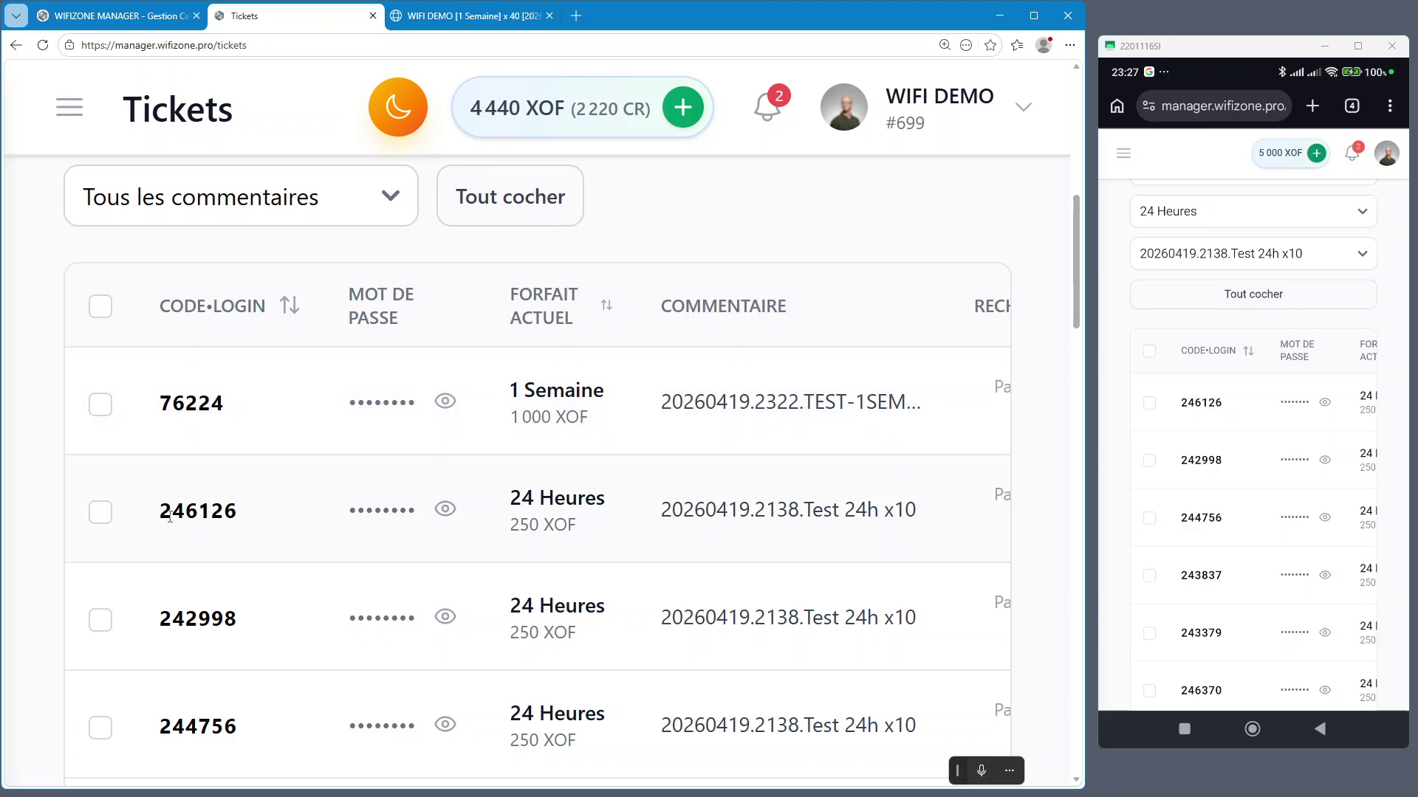
type("24")
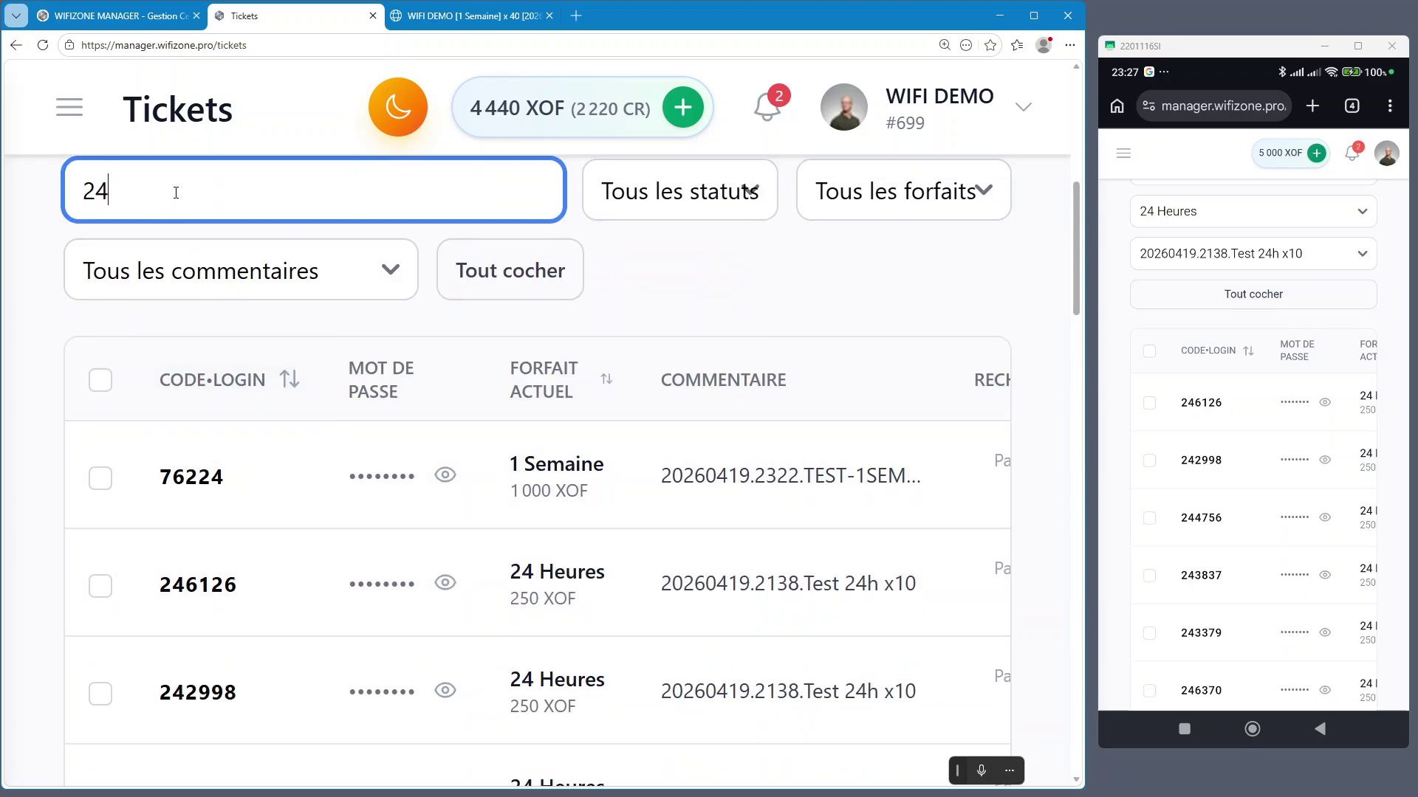
type("0")
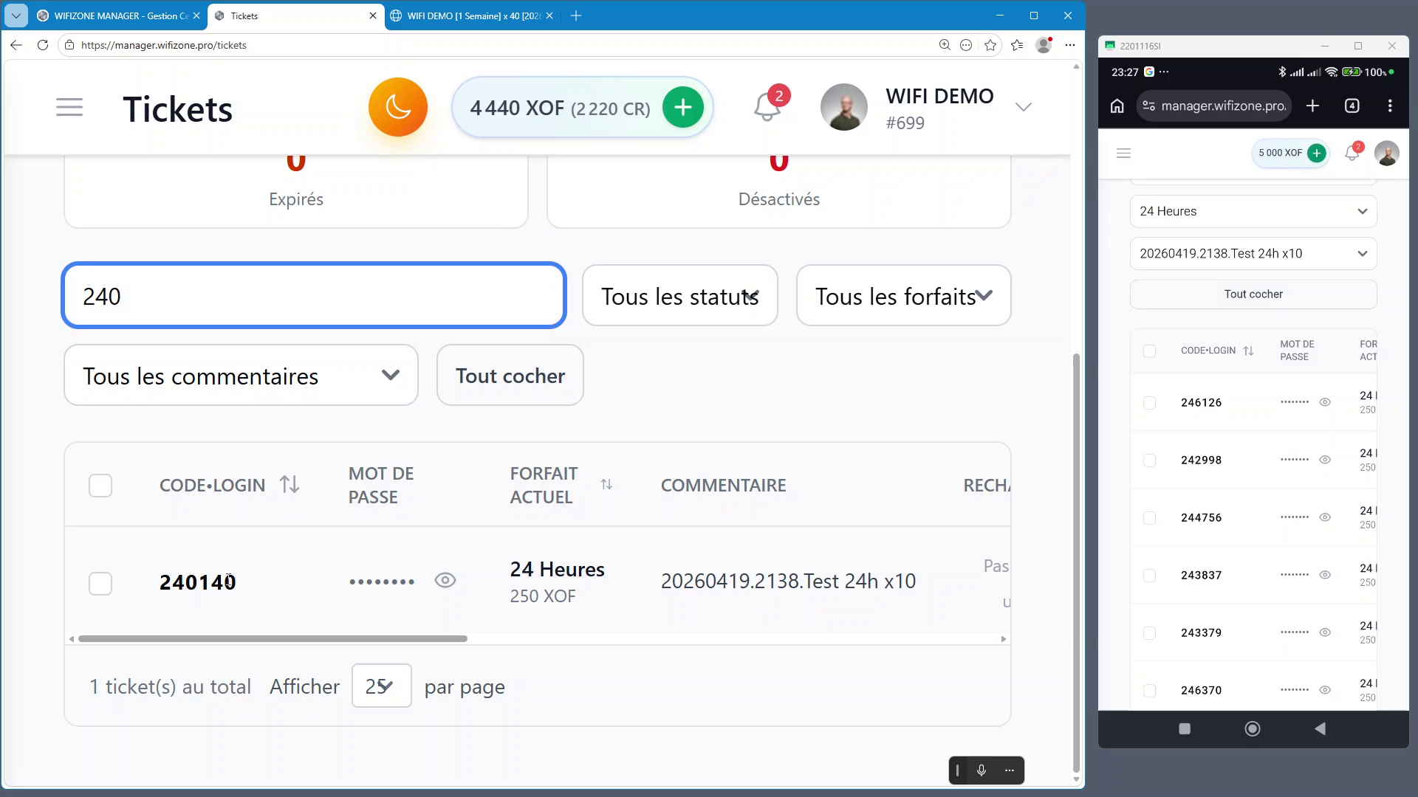
left_click_drag(136, 304, 81, 297)
key("BackSpace")
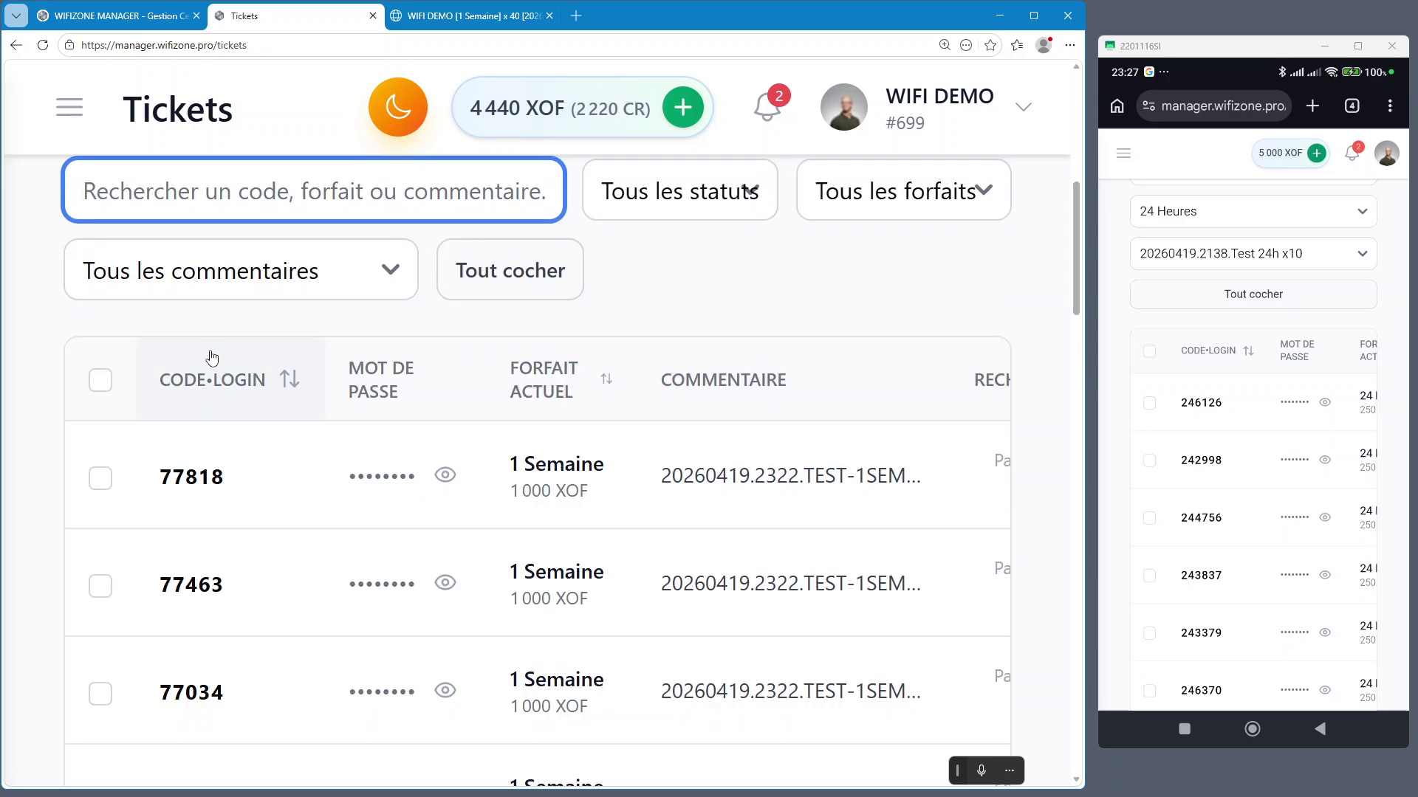
key("ctrl+minus")
key("ctrl+minus")
left_click(226, 374)
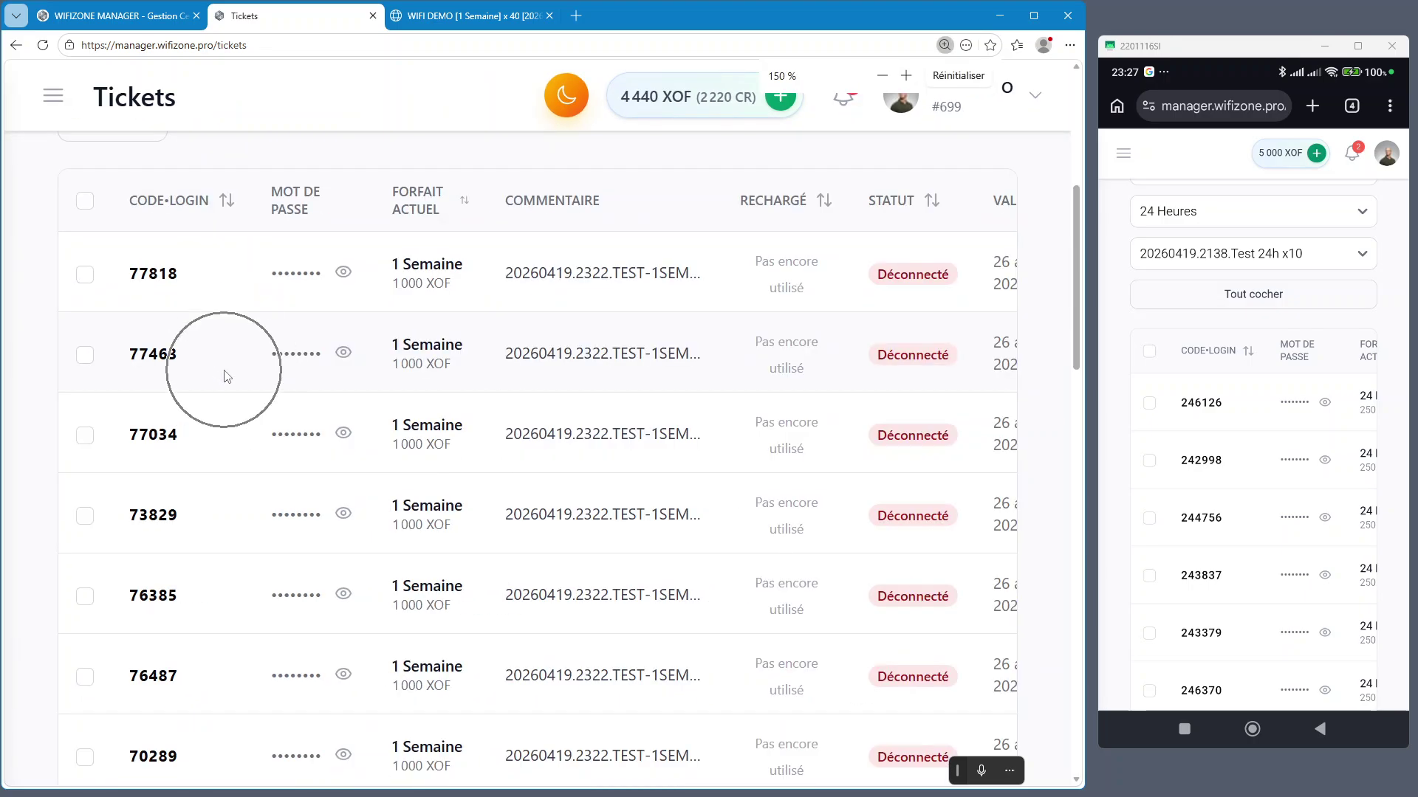
key("ctrl+minus")
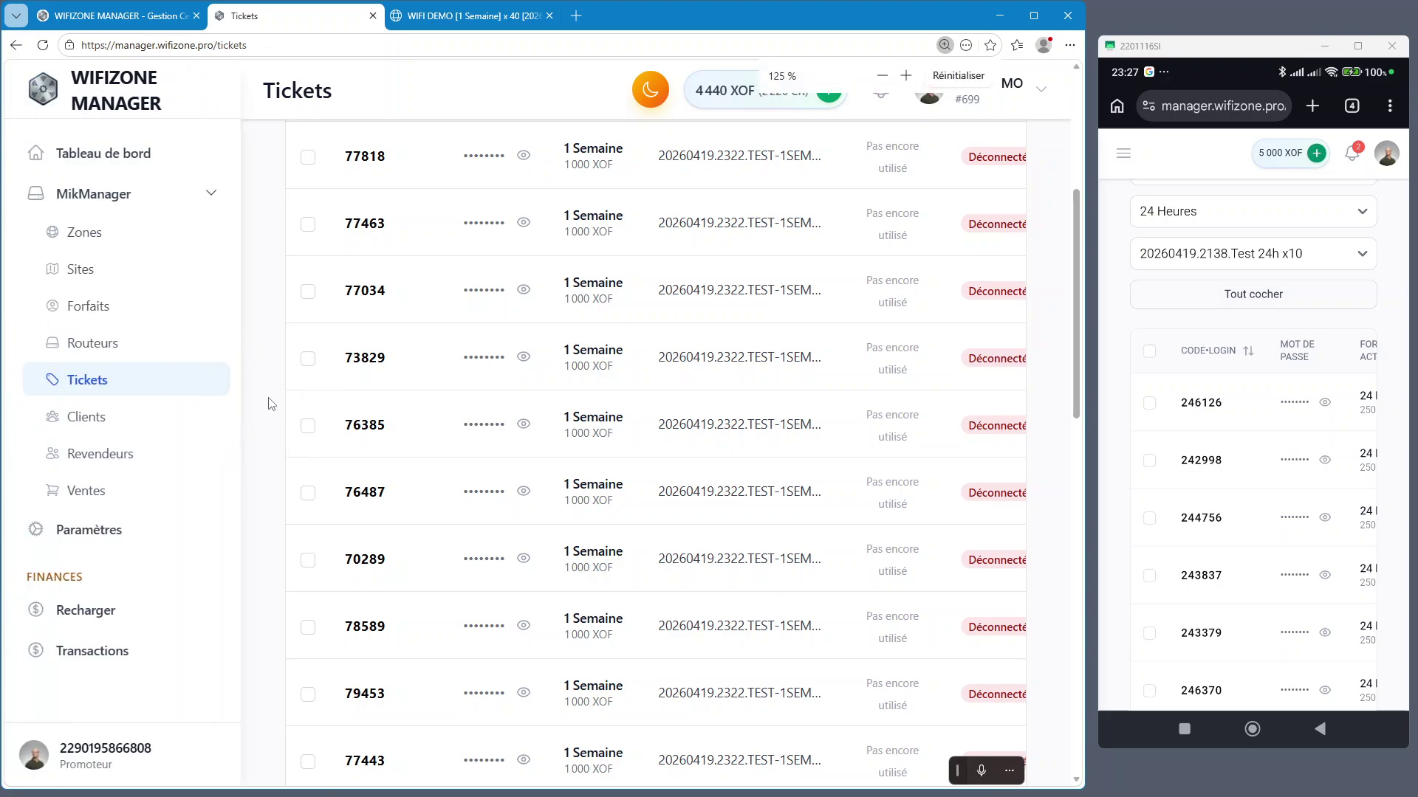
scroll(443, 421, "up", 2)
left_click(1005, 318)
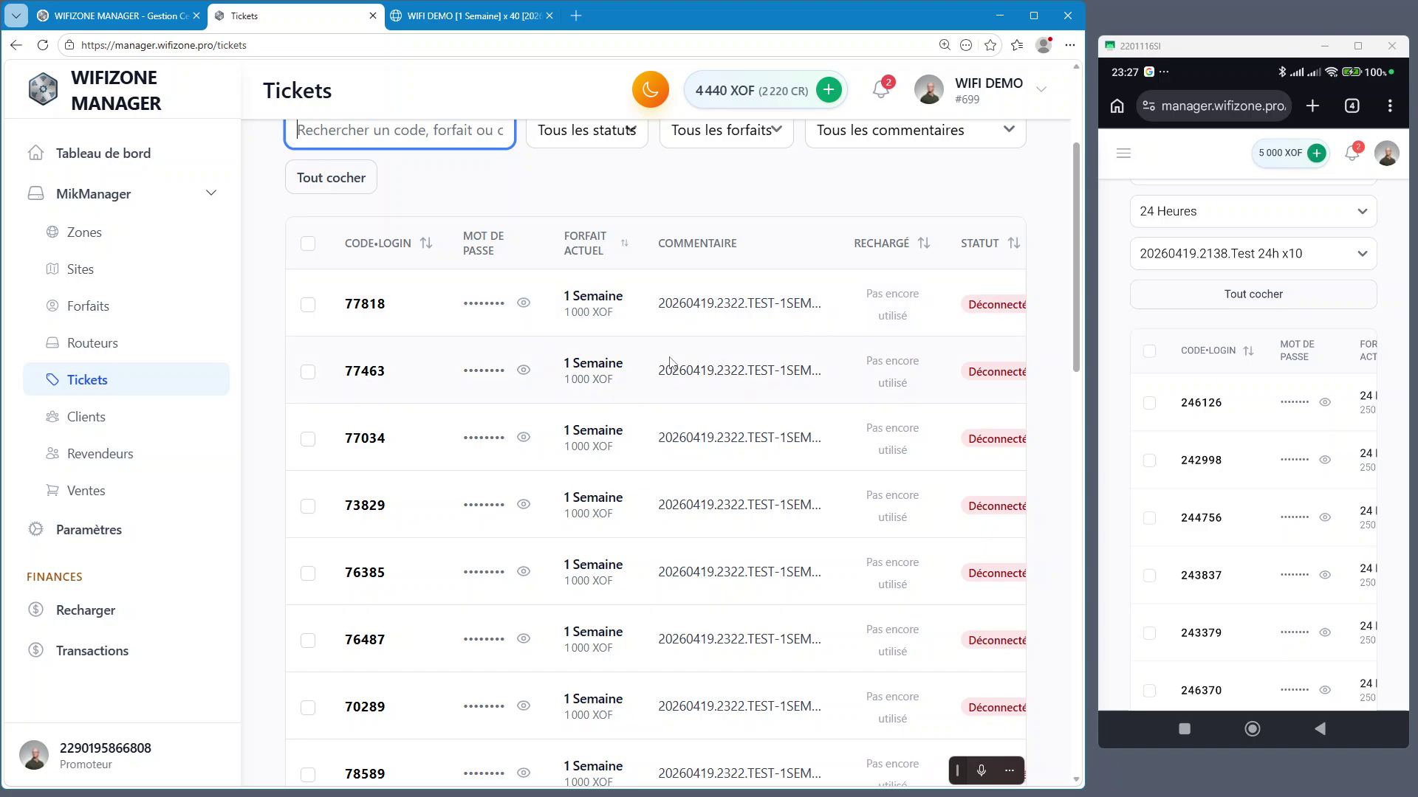
scroll(662, 354, "up", 3)
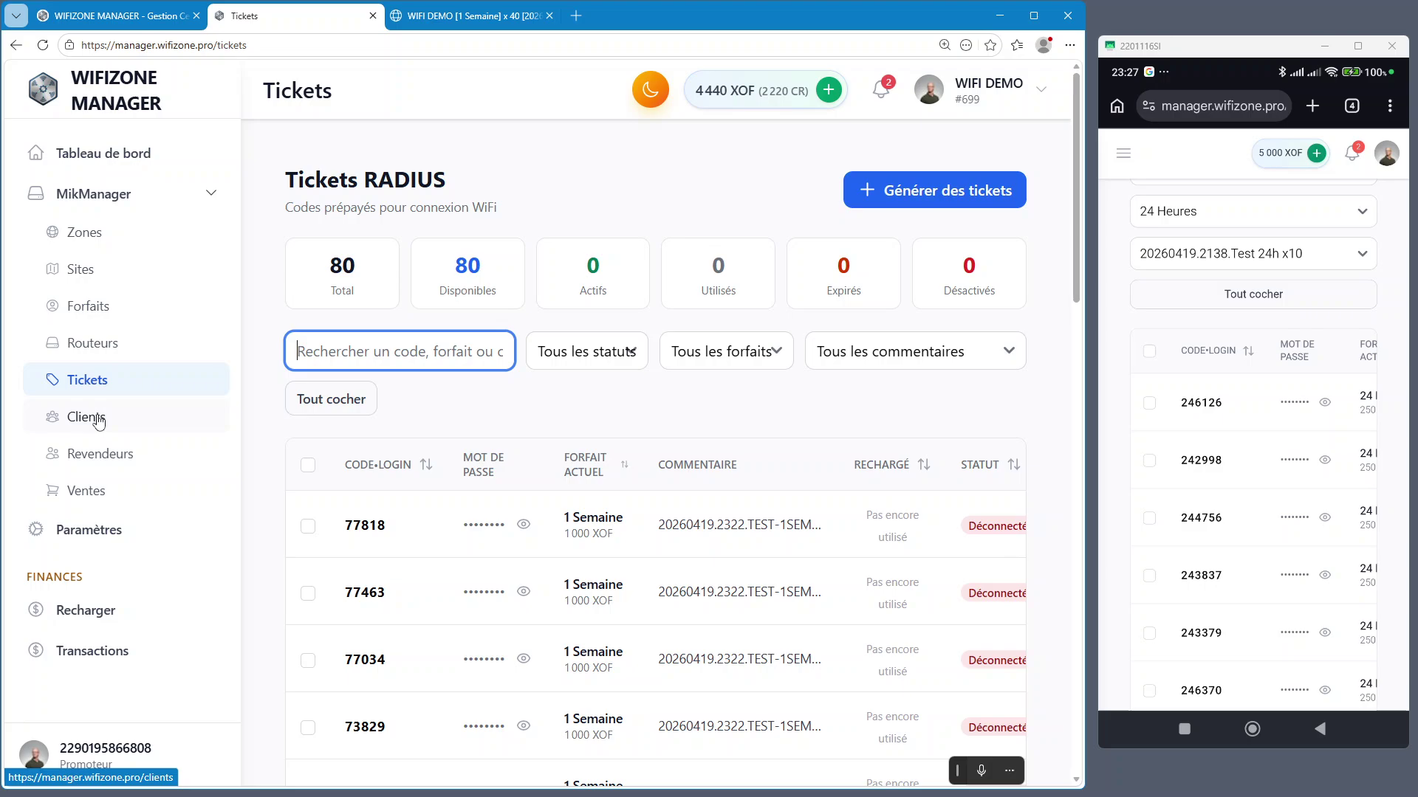
View the two clients on Clients RADIUS on desktop and phone, then return desktop to Tickets
left_click(99, 421)
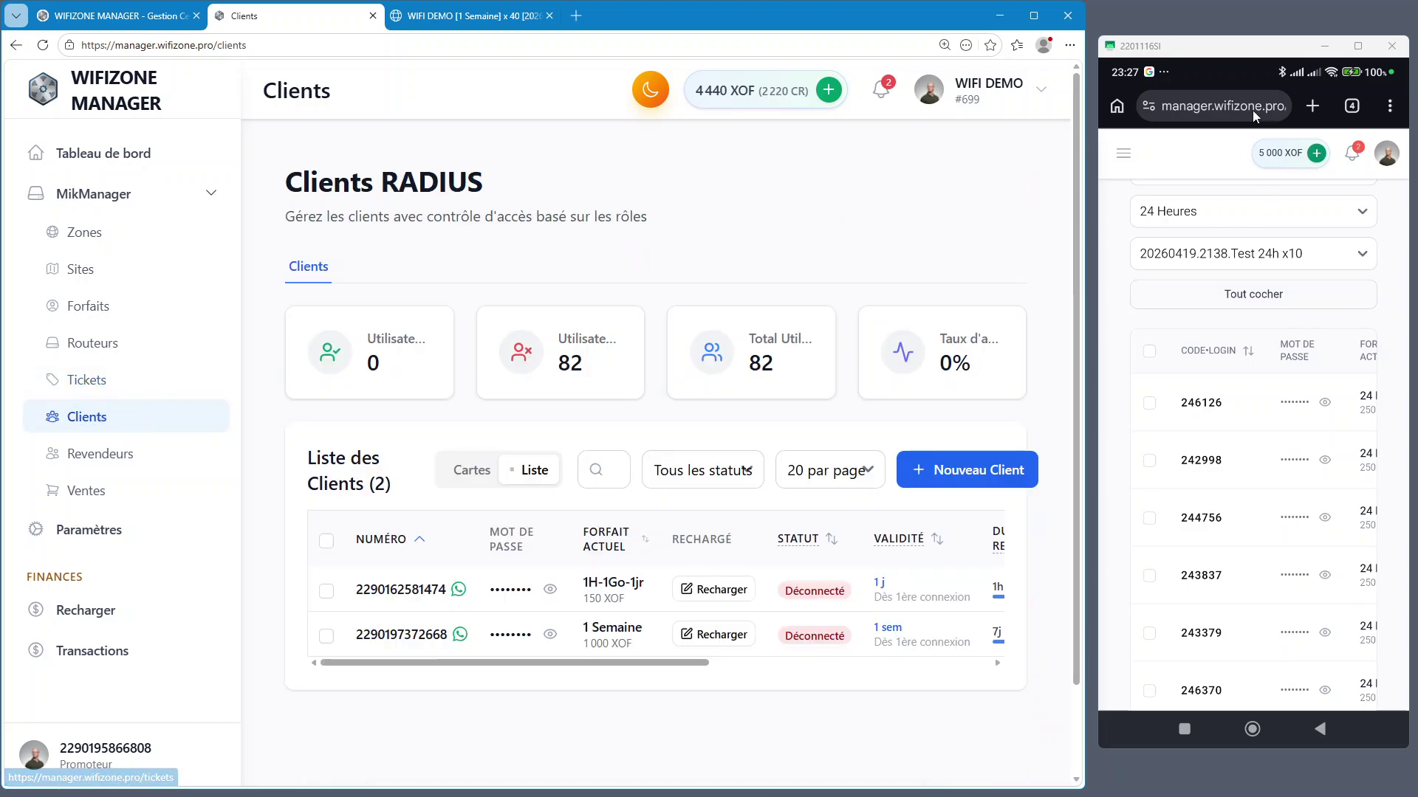
left_click(1123, 156)
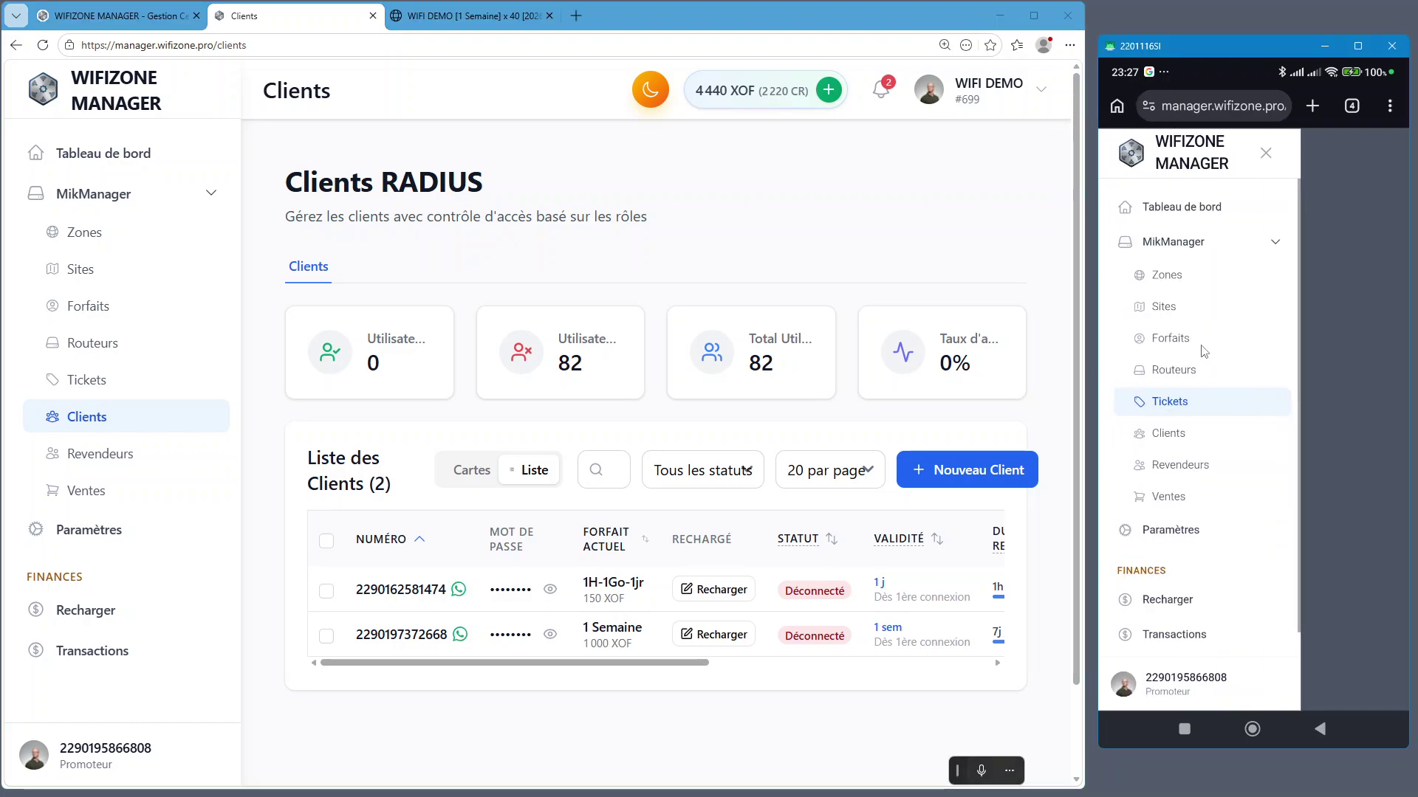
left_click(1177, 438)
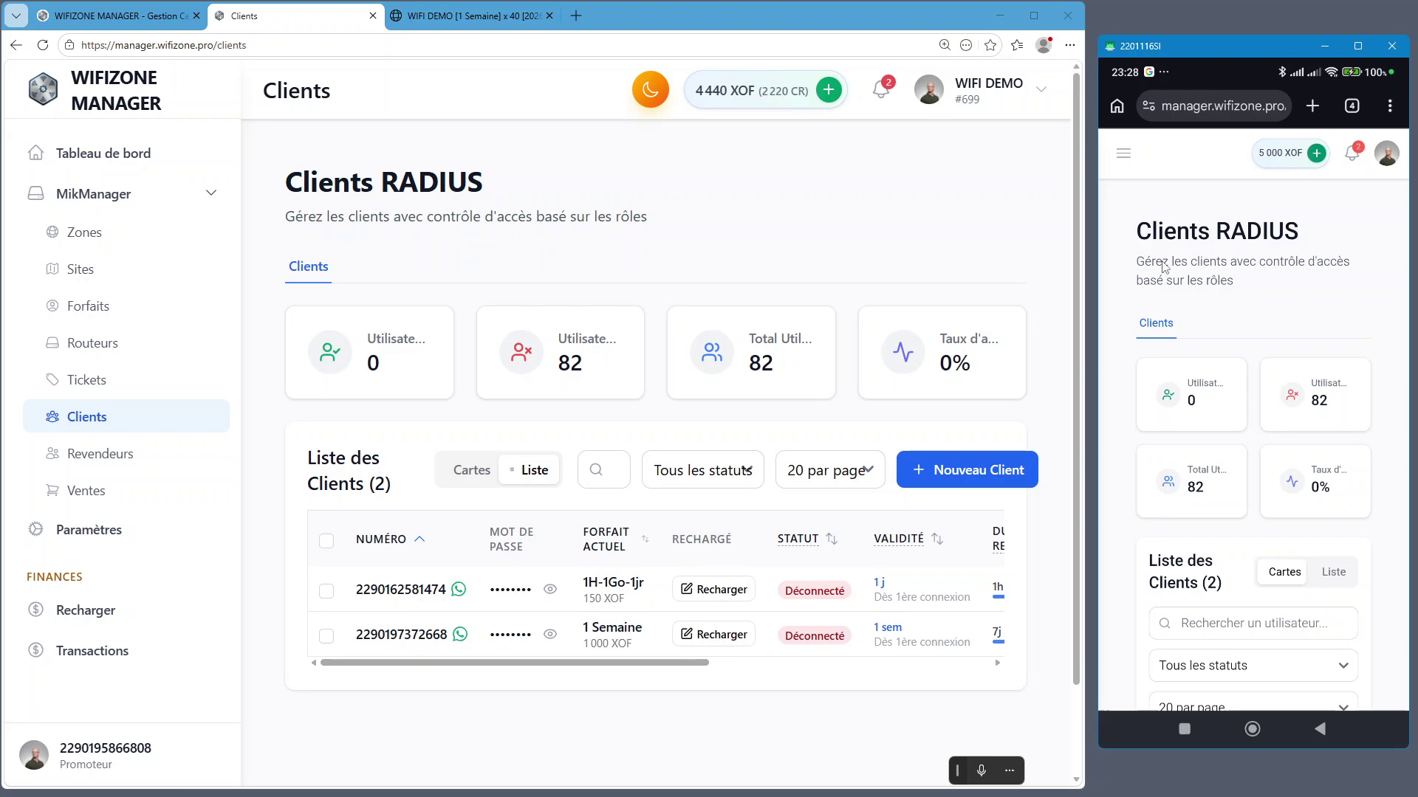
left_click(92, 379)
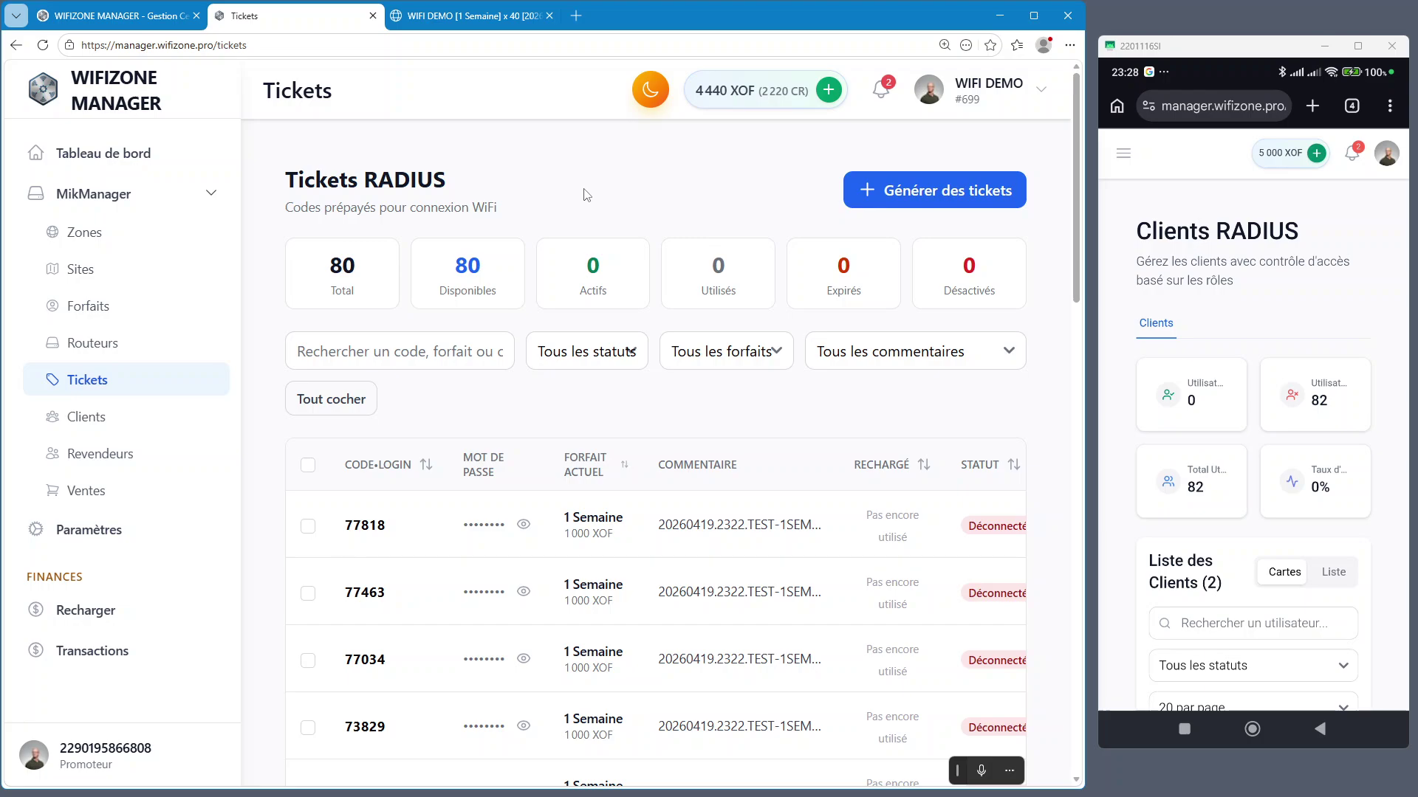
scroll(591, 196, "down", 2)
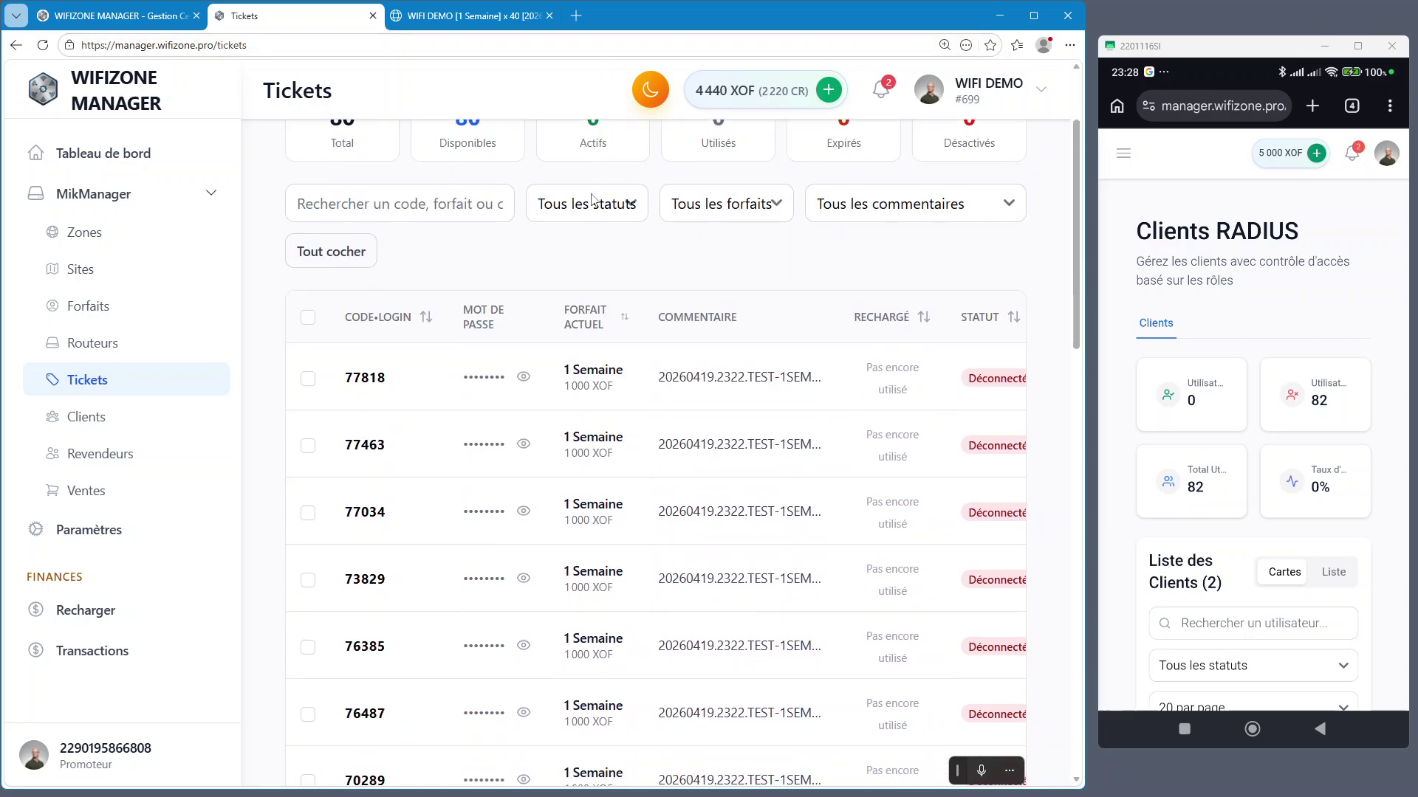
Ping routers RB951 (online, 5.09 ms) and WAP from Routeurs, then go back to Clients
left_click(81, 351)
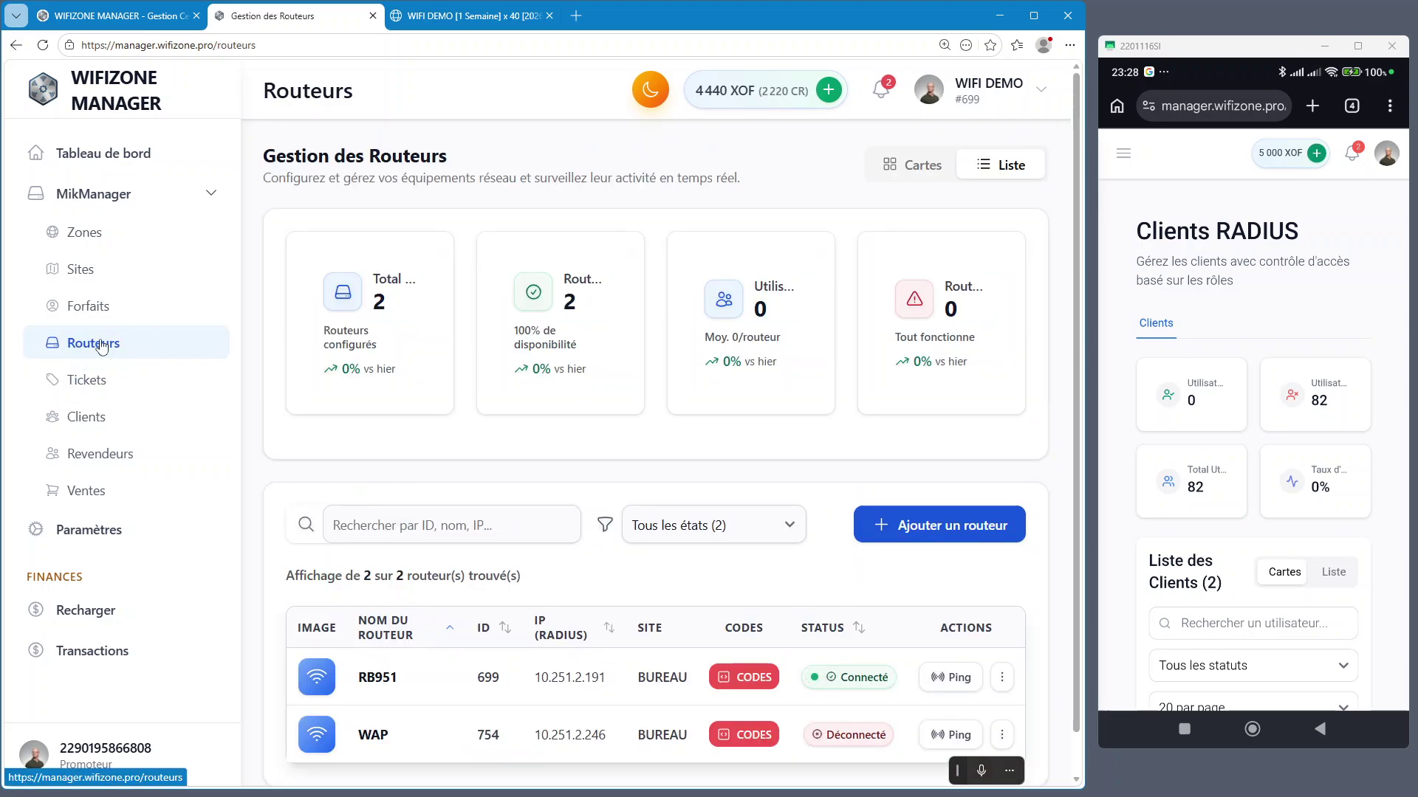
left_click(1124, 155)
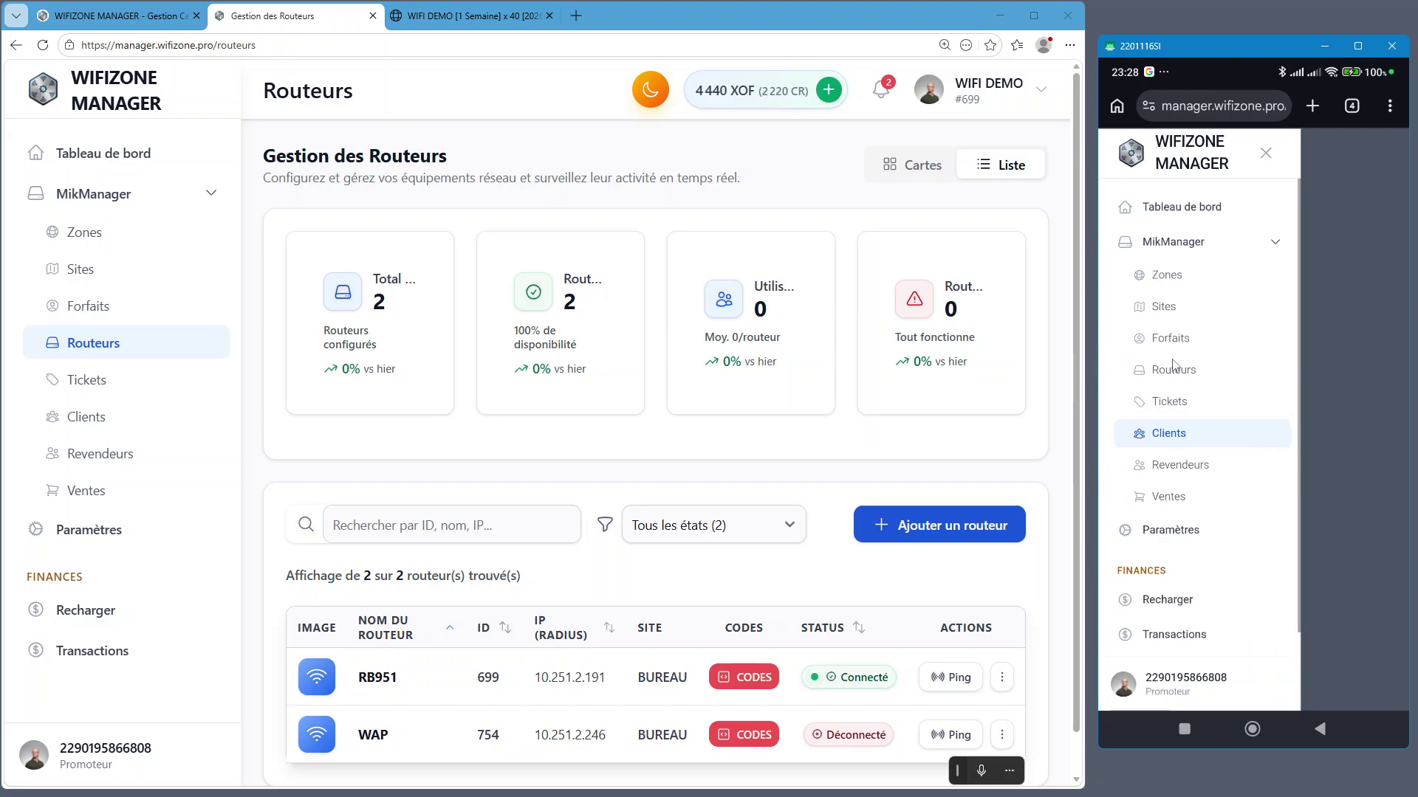
left_click(1179, 379)
scroll(1179, 379, "down", 5)
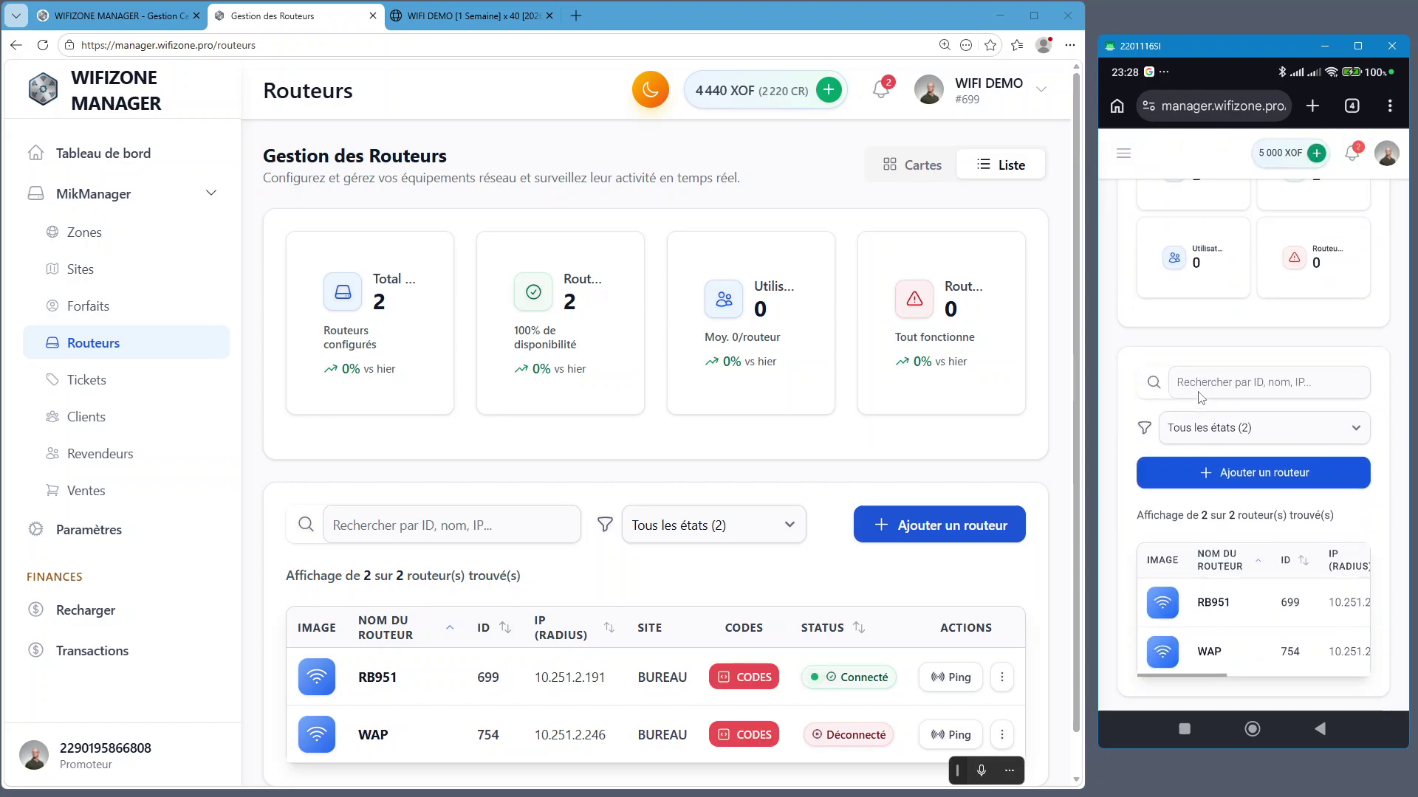
scroll(922, 638, "down", 1)
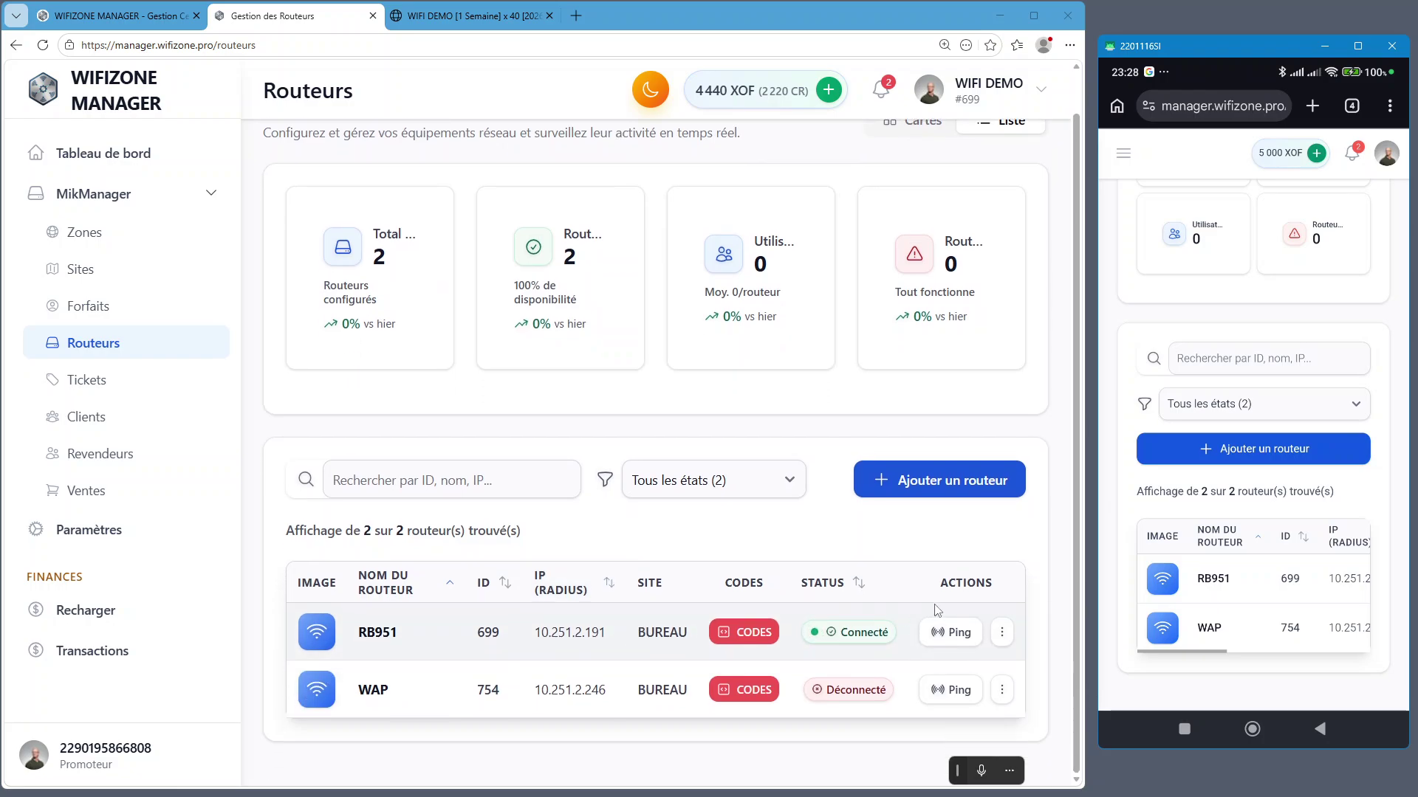
left_click(936, 634)
left_click(933, 630)
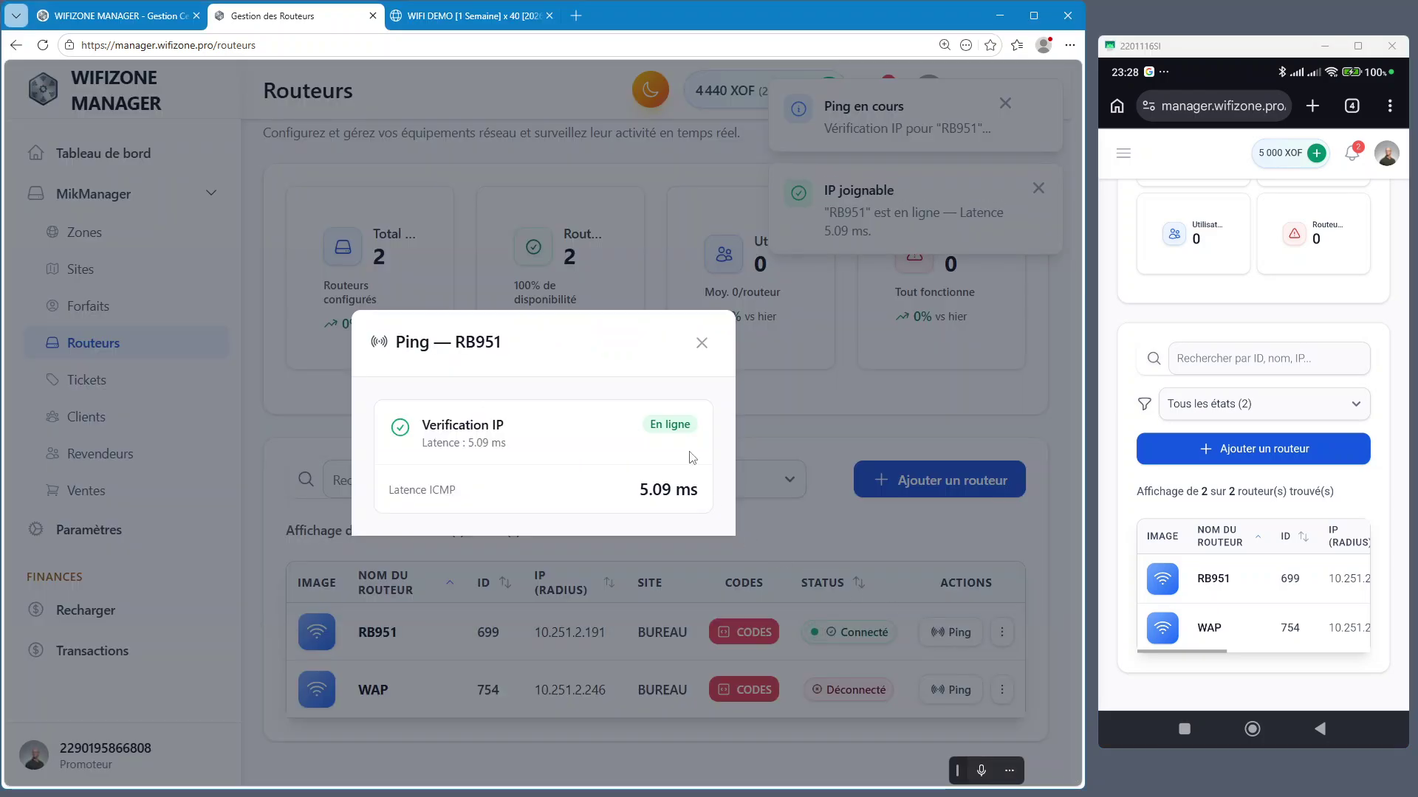
left_click(701, 343)
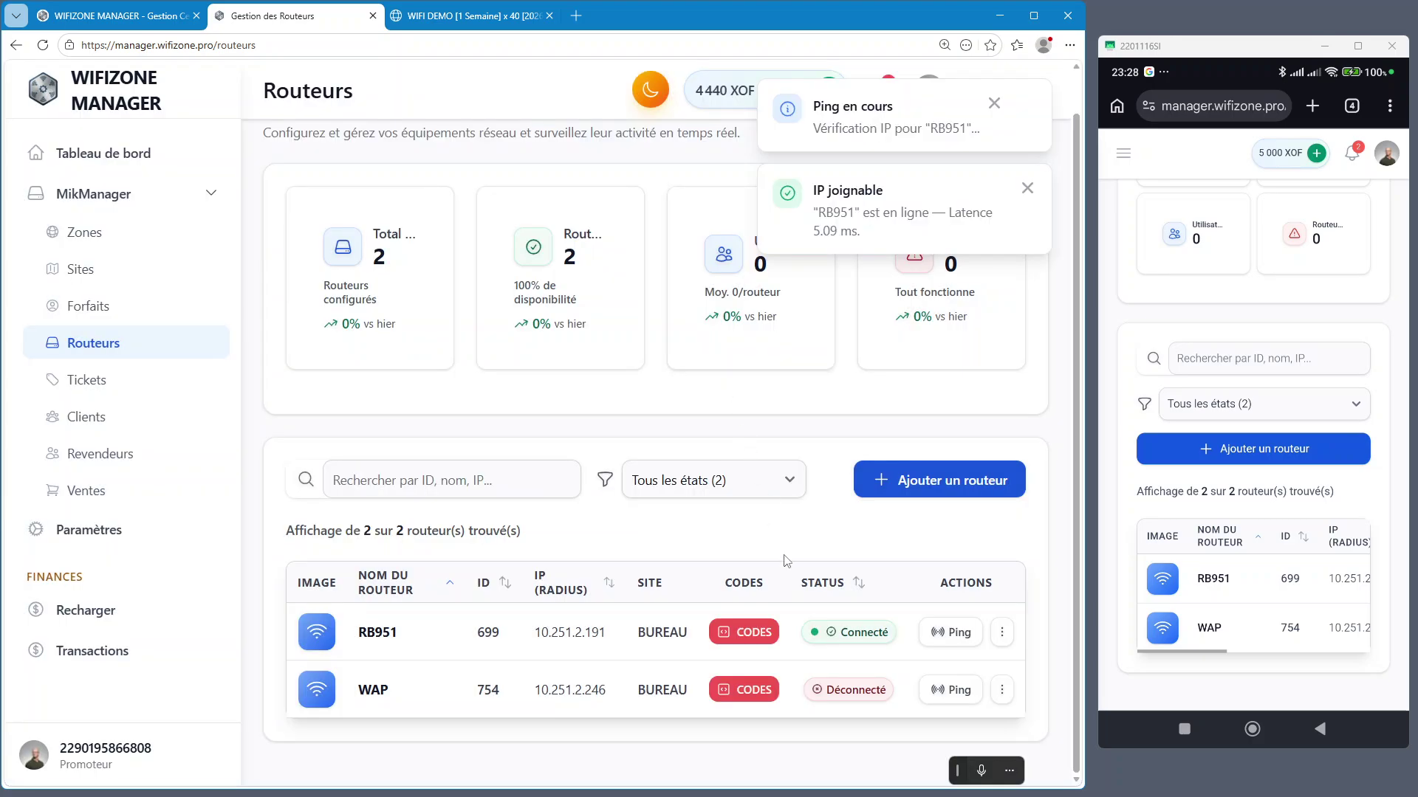
left_click(936, 692)
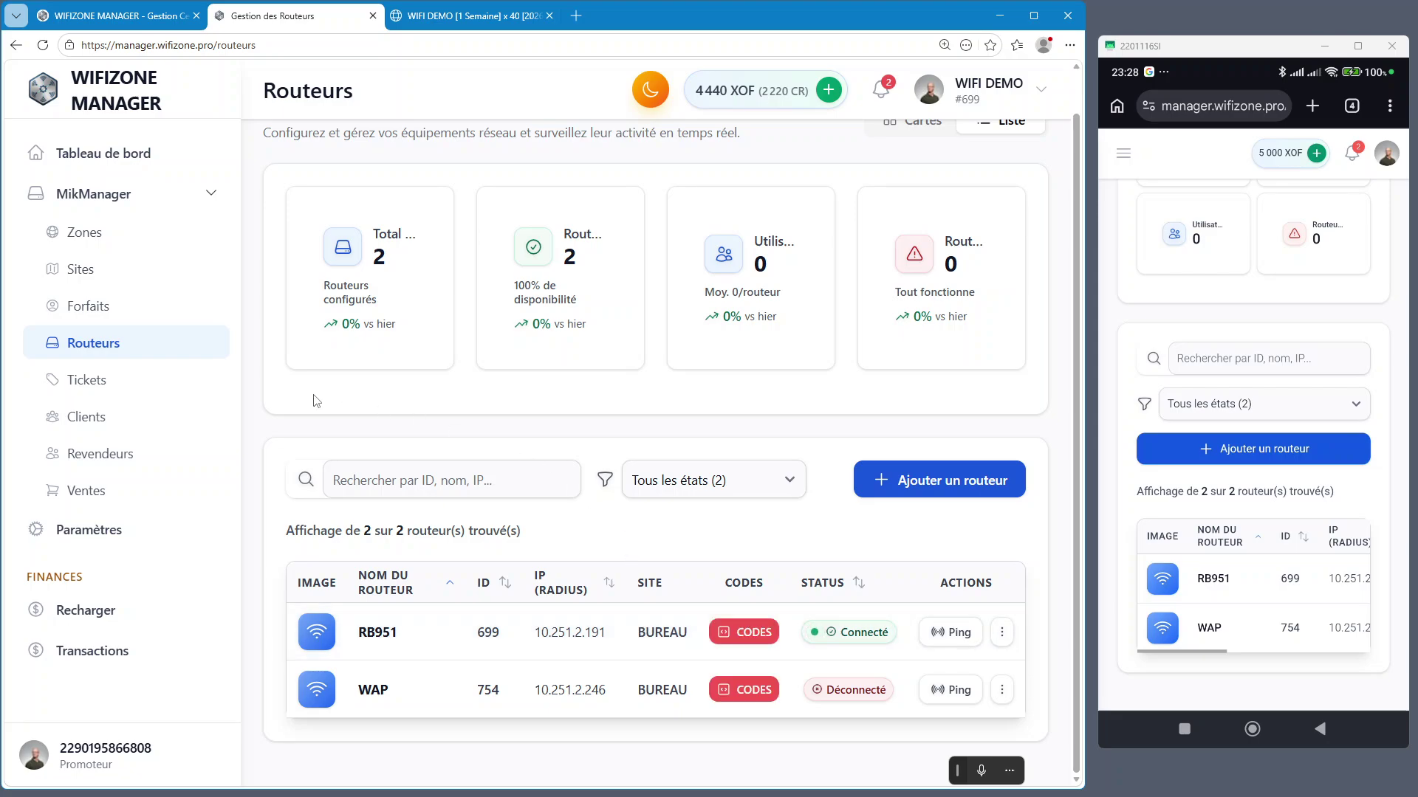
left_click(79, 428)
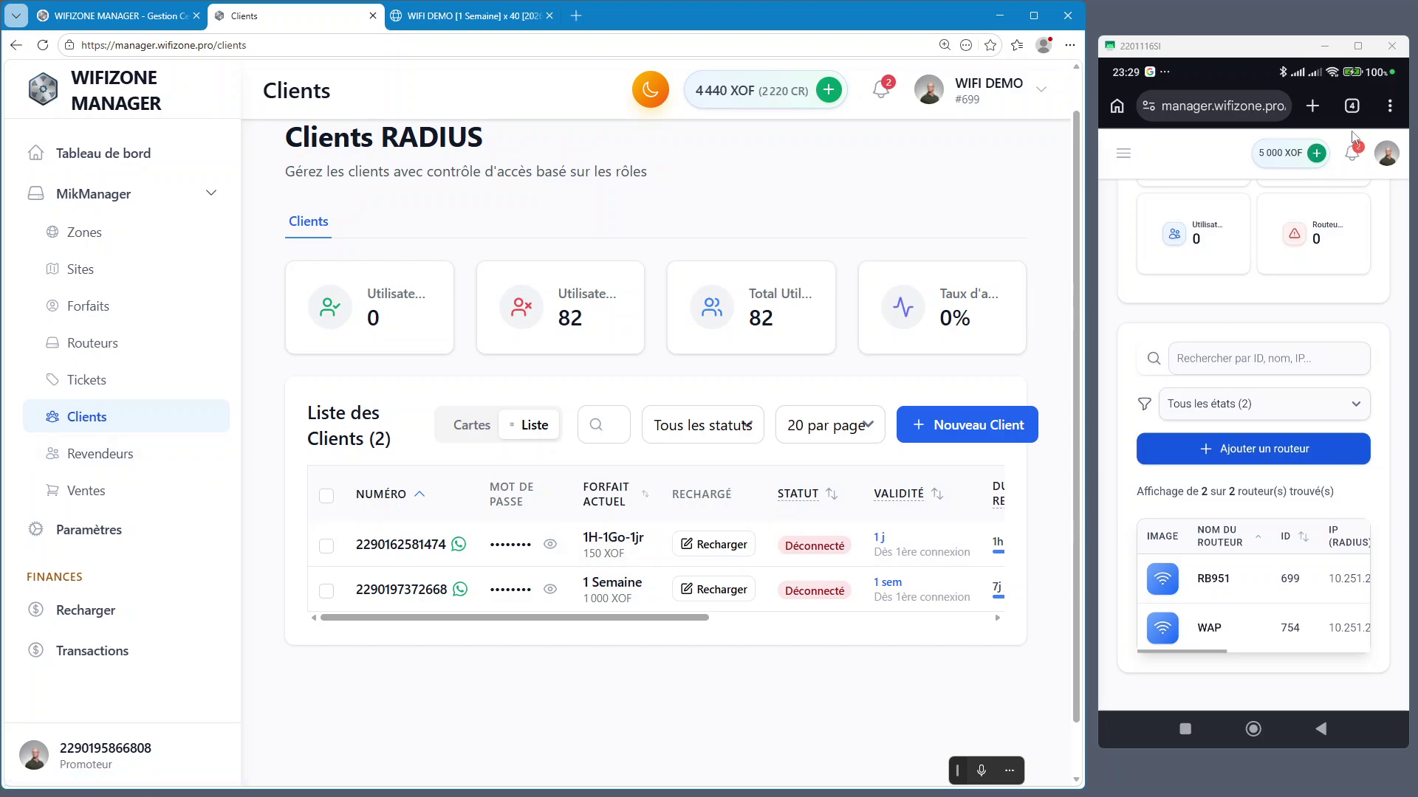
On the phone, go to the Clients page listing the two Déconnecté clients
left_click(1124, 157)
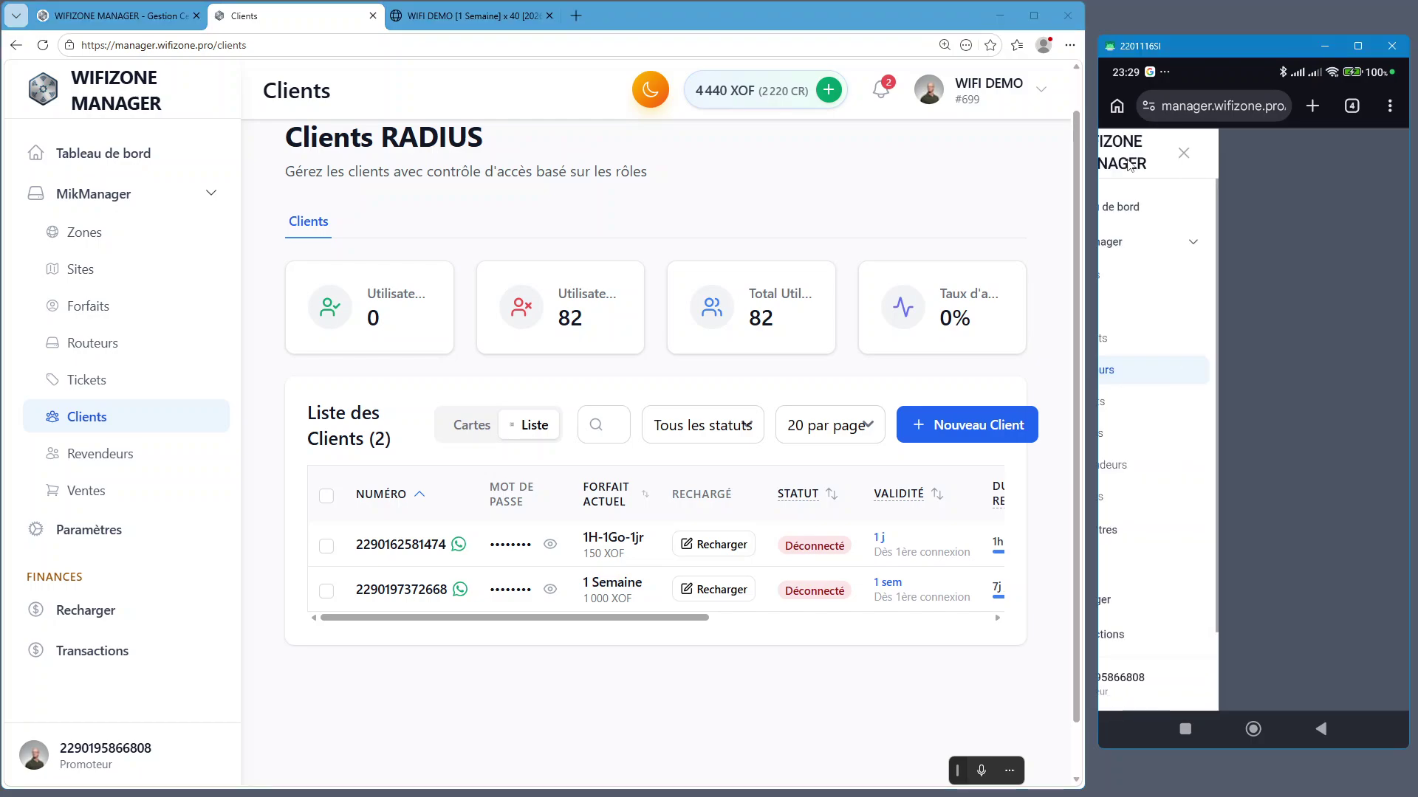
left_click(1182, 438)
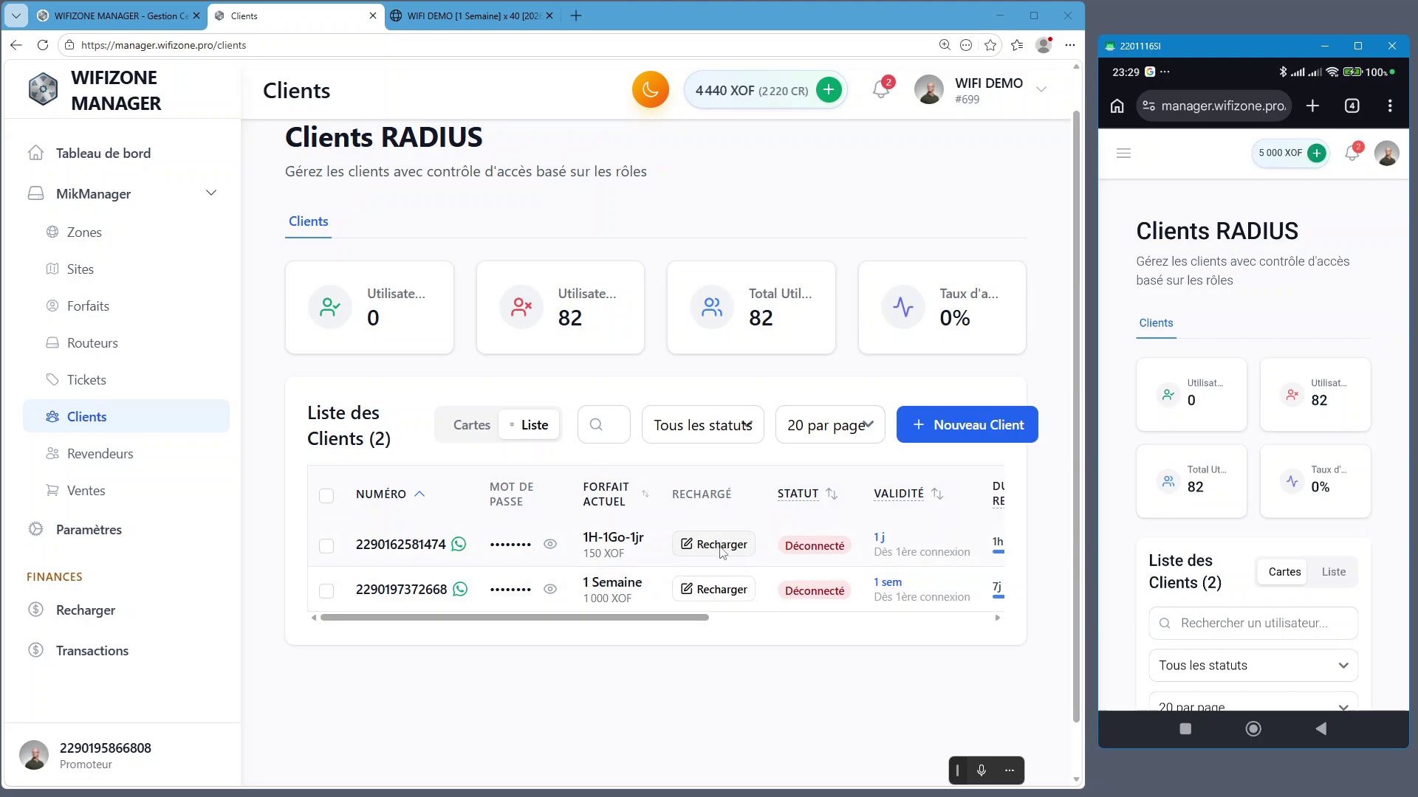
left_click_drag(681, 621, 709, 627)
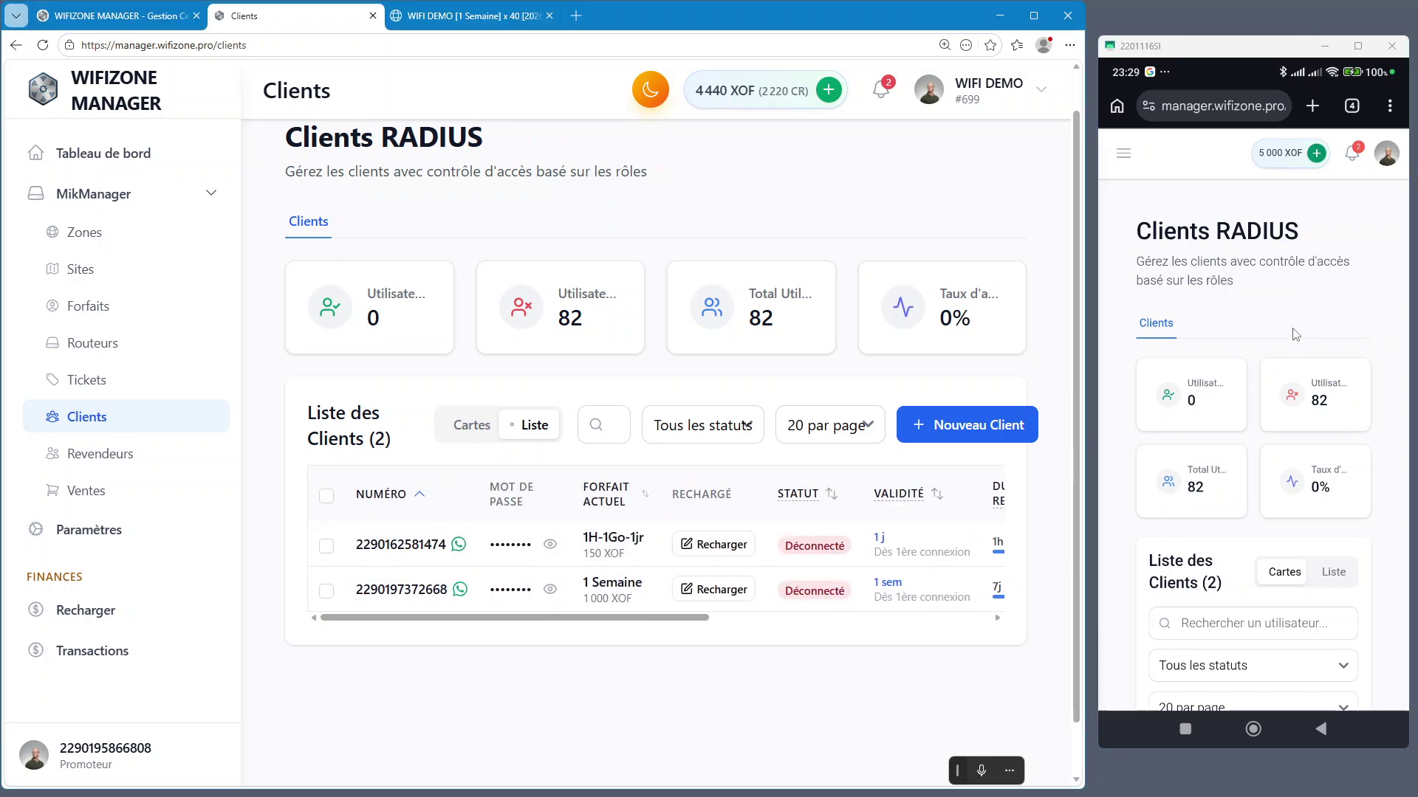
left_click(1110, 151)
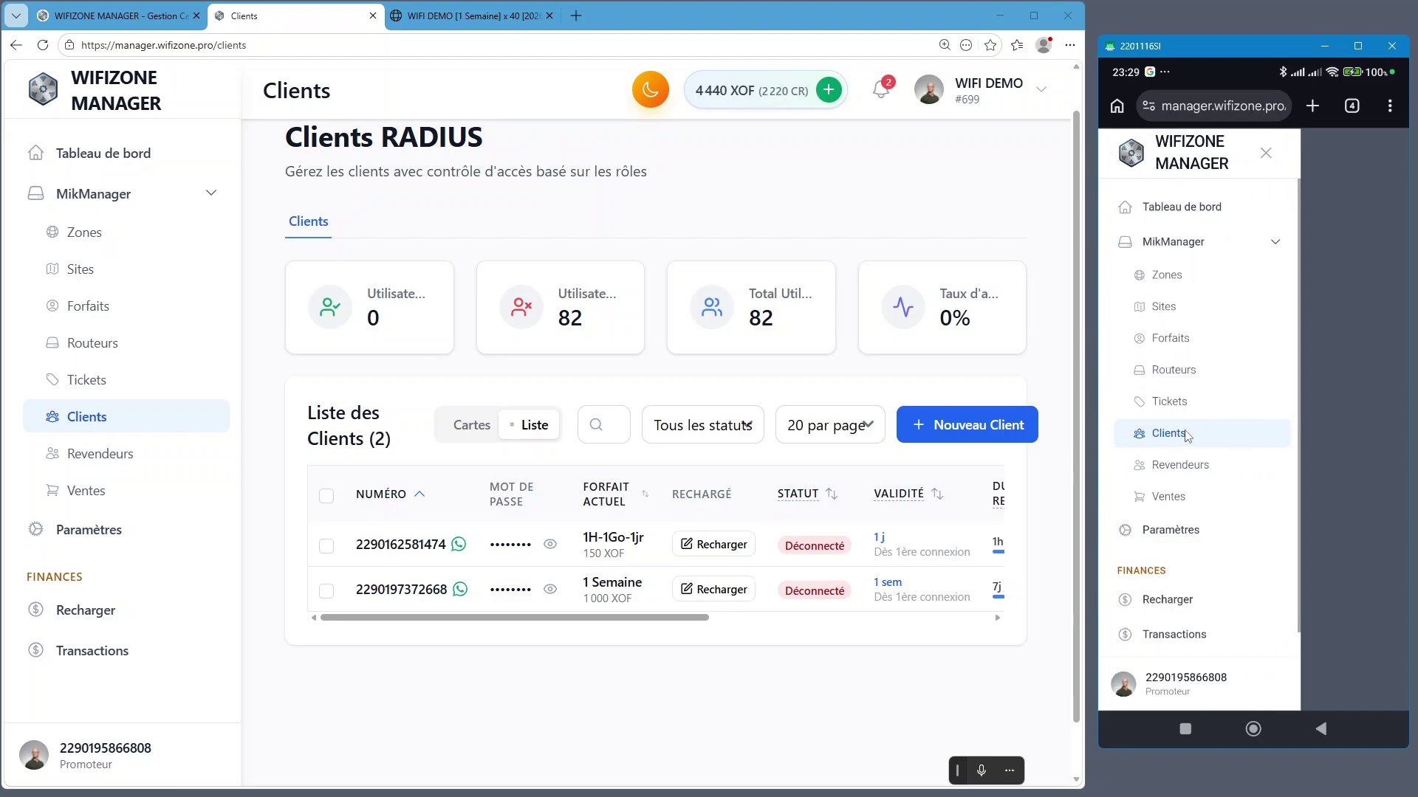
left_click(1337, 405)
Show the desktop client list as cards, then switch it back to the table
scroll(1227, 432, "down", 4)
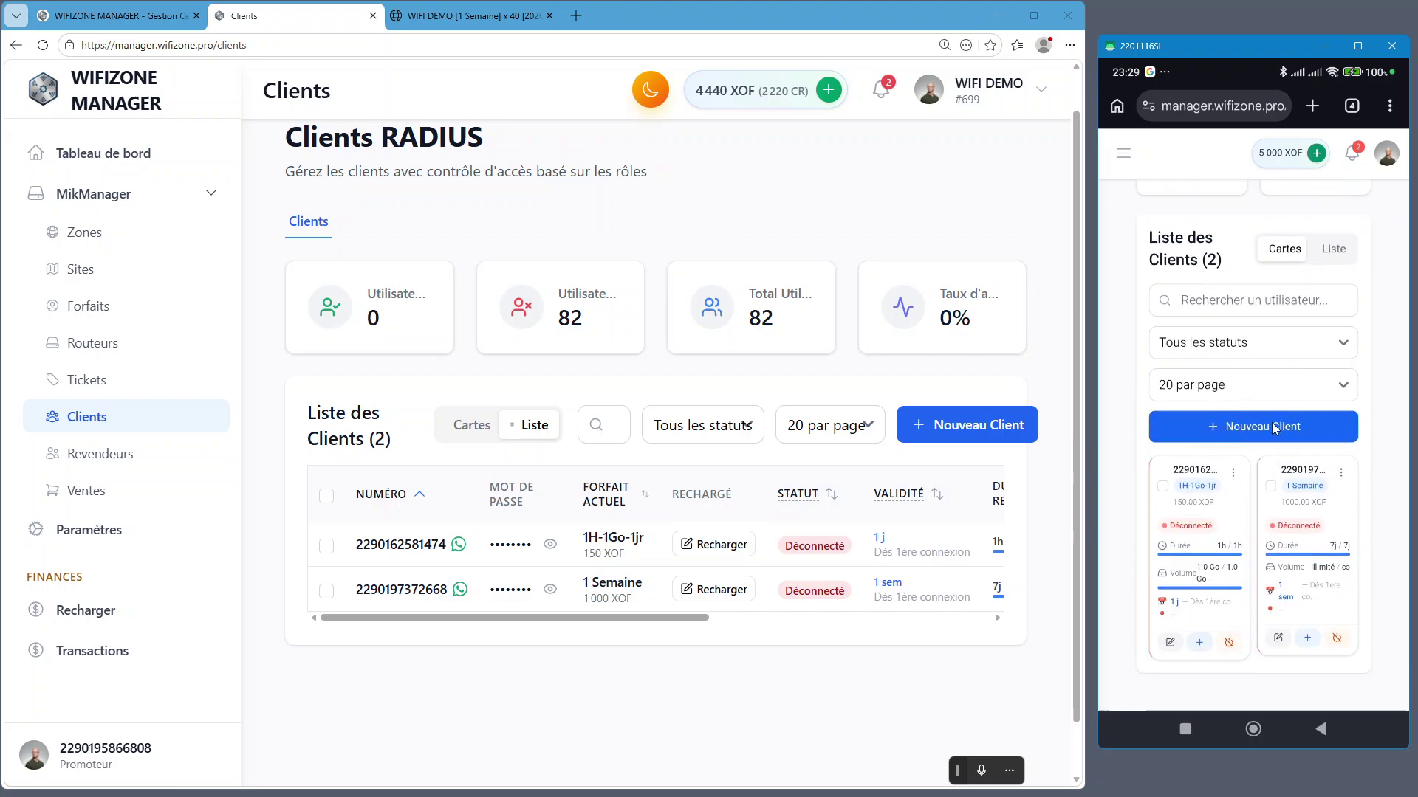
left_click(474, 425)
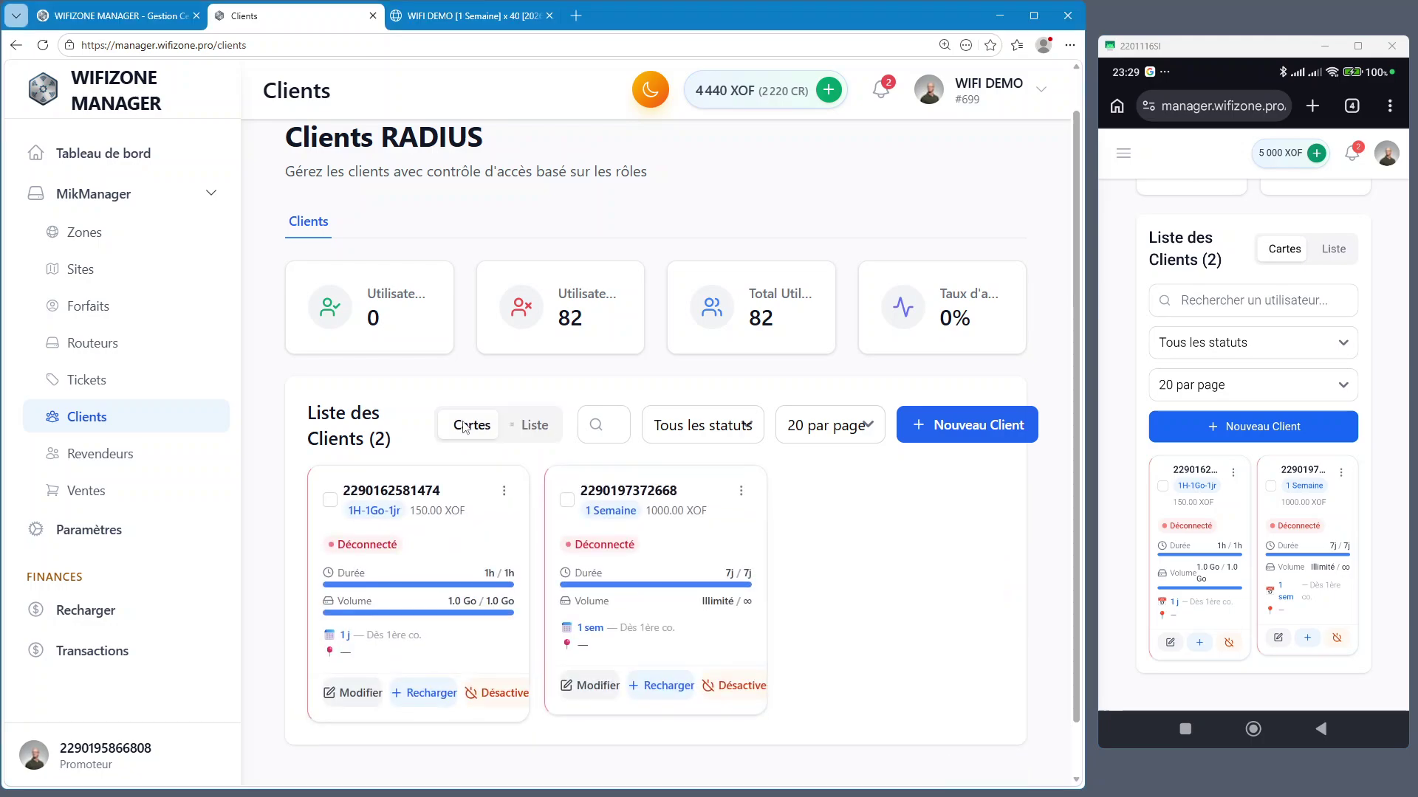
scroll(476, 422, "down", 1)
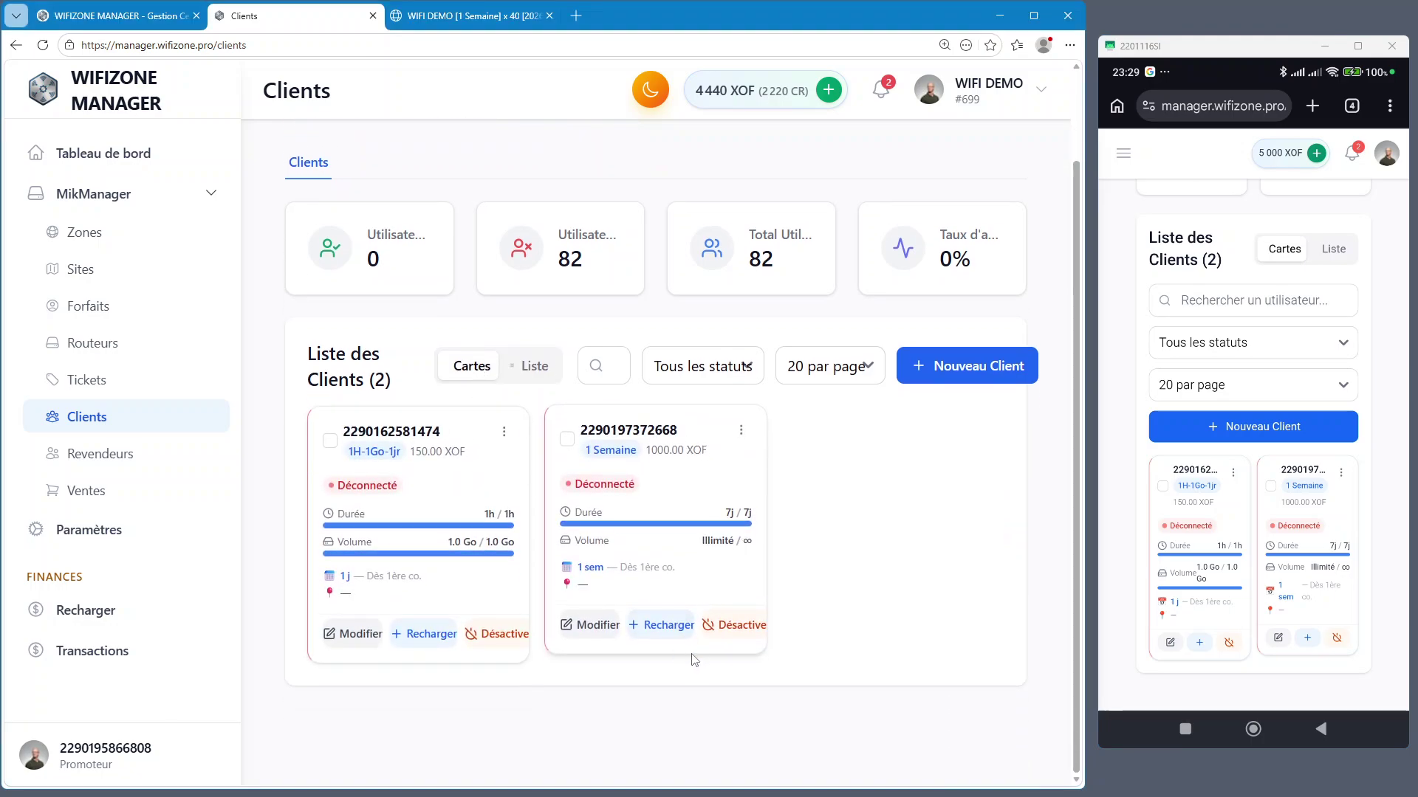
left_click(539, 368)
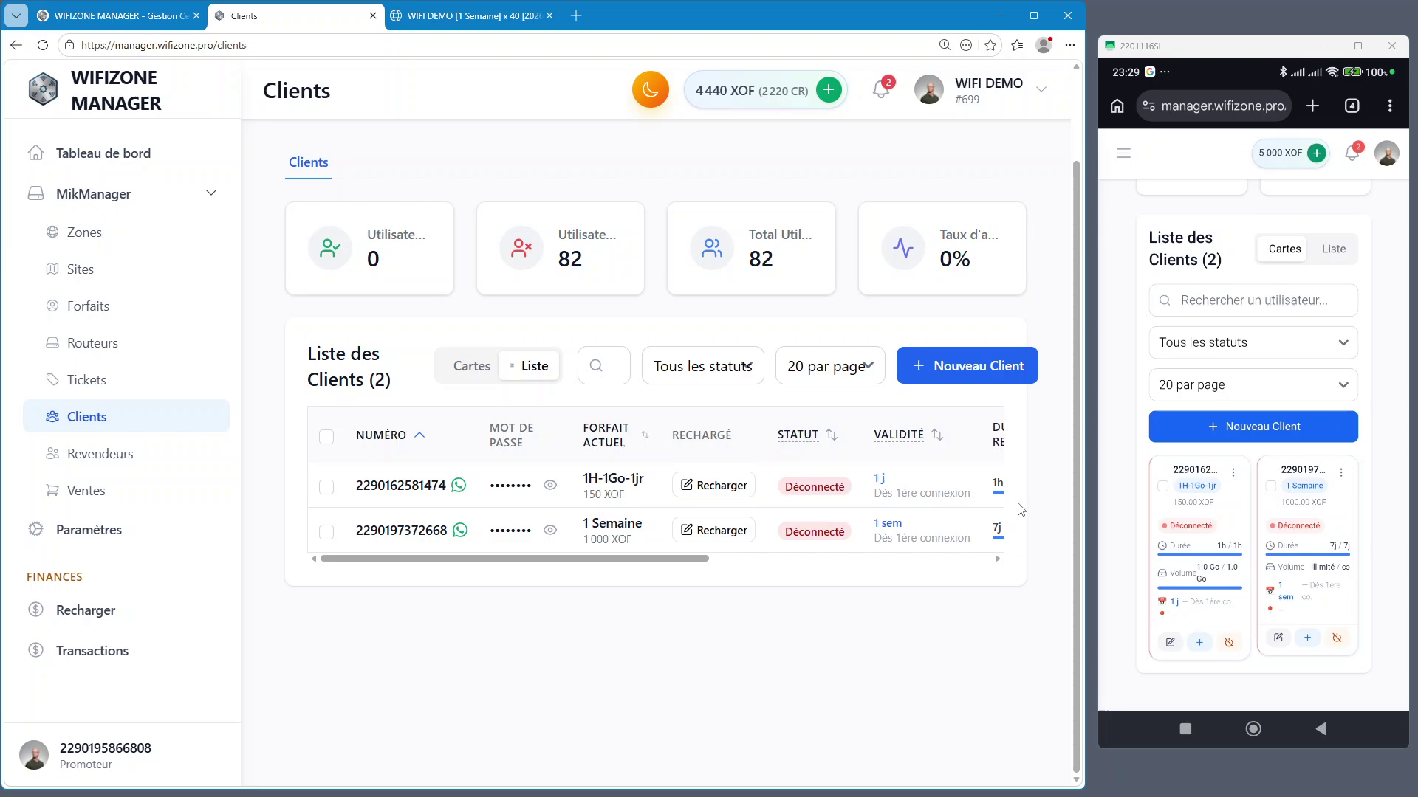
Open the Nouveau client form on both the desktop and the phone
left_click(970, 367)
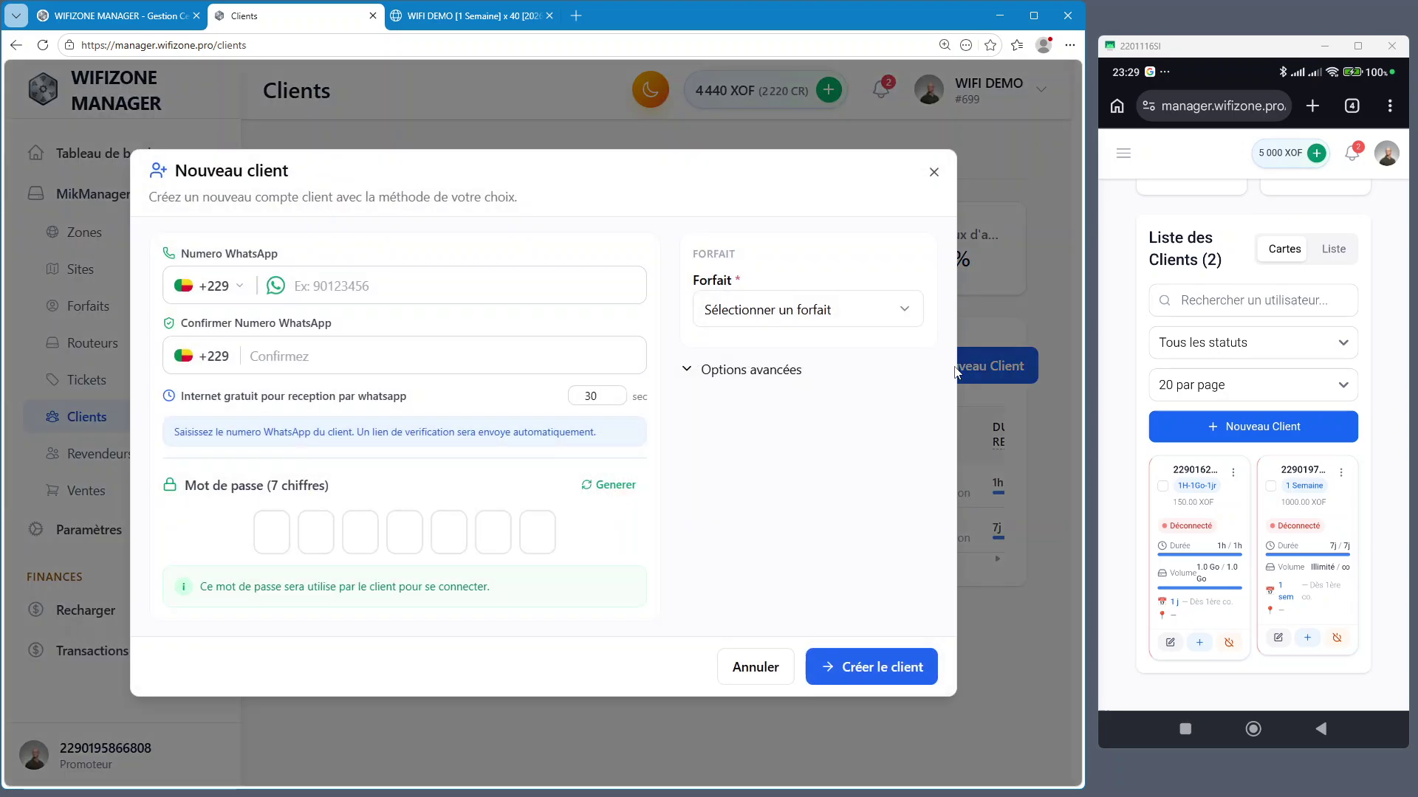
left_click(932, 173)
left_click(985, 369)
left_click(1312, 440)
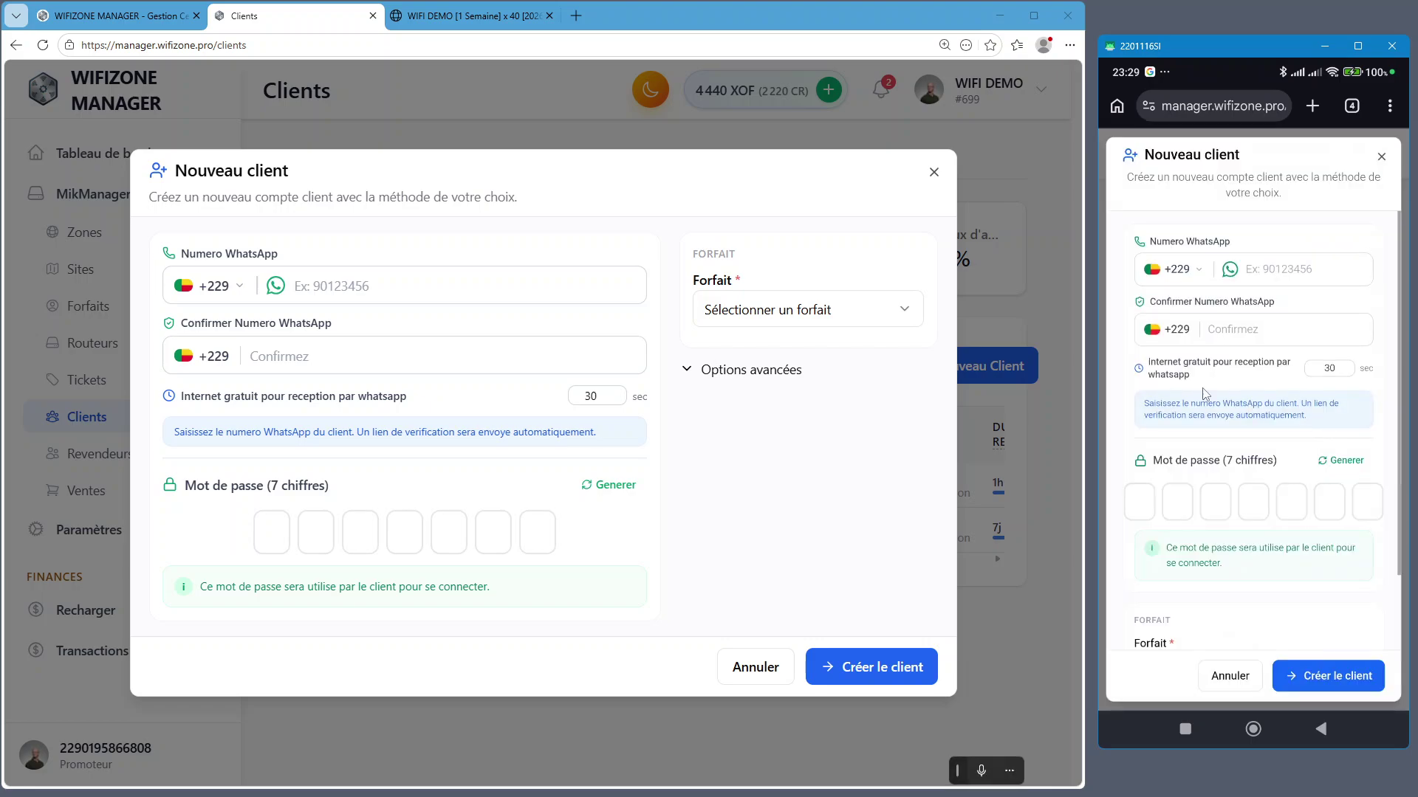
Search the WhatsApp country-code list for niger, Mali, 227, 221, cam and be
left_click(206, 289)
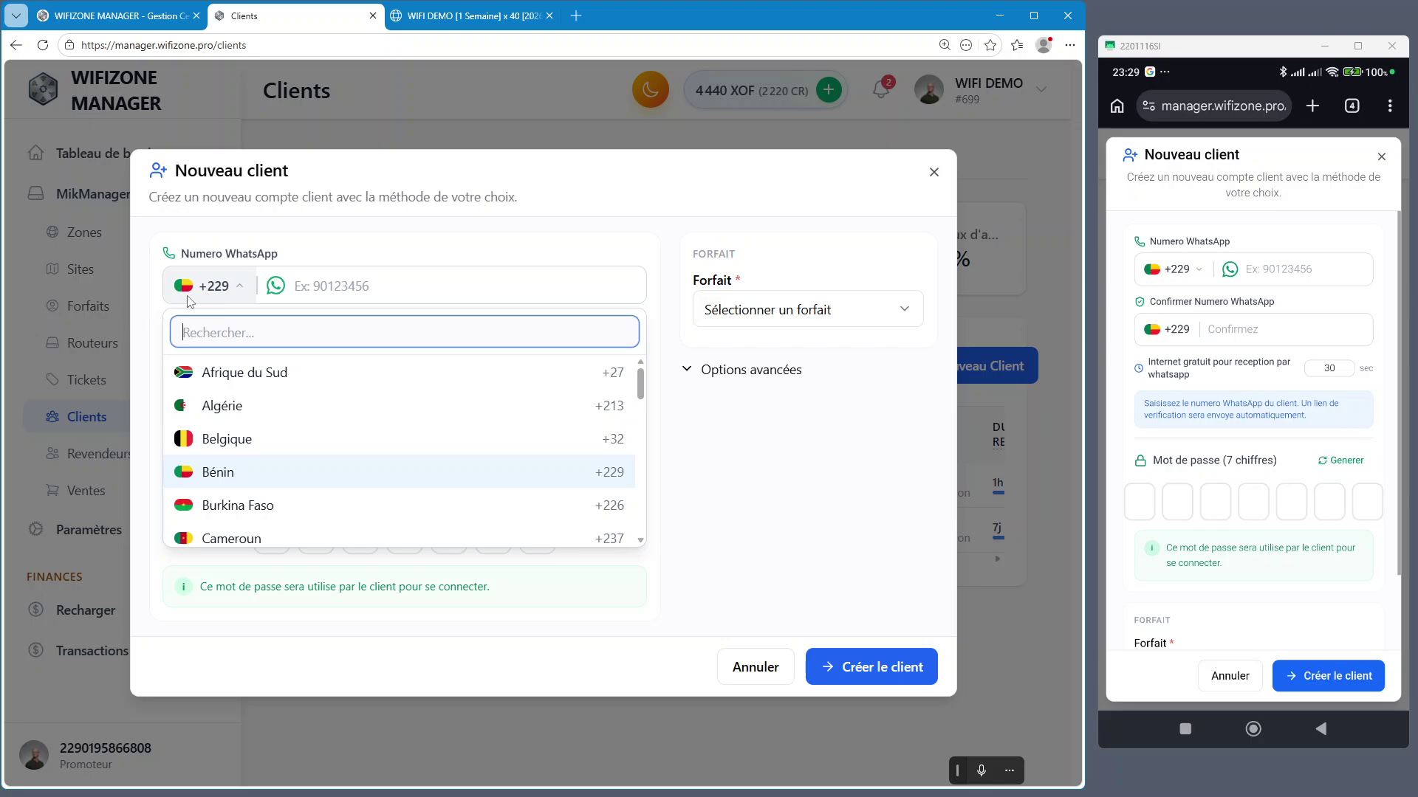
type("niger")
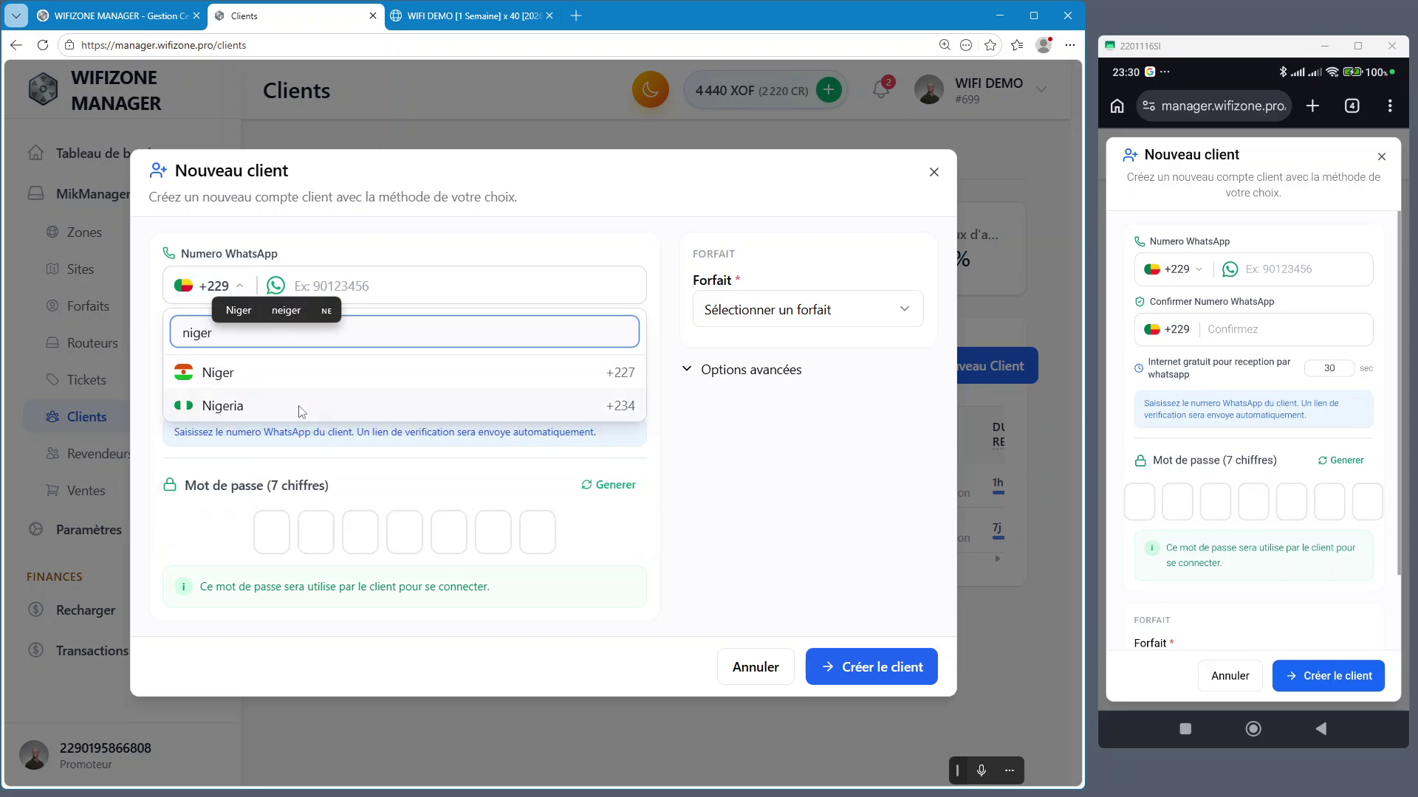
key("BackSpace")
key("BackSpace")
key("BackSpace")
key("BackSpace")
key("BackSpace")
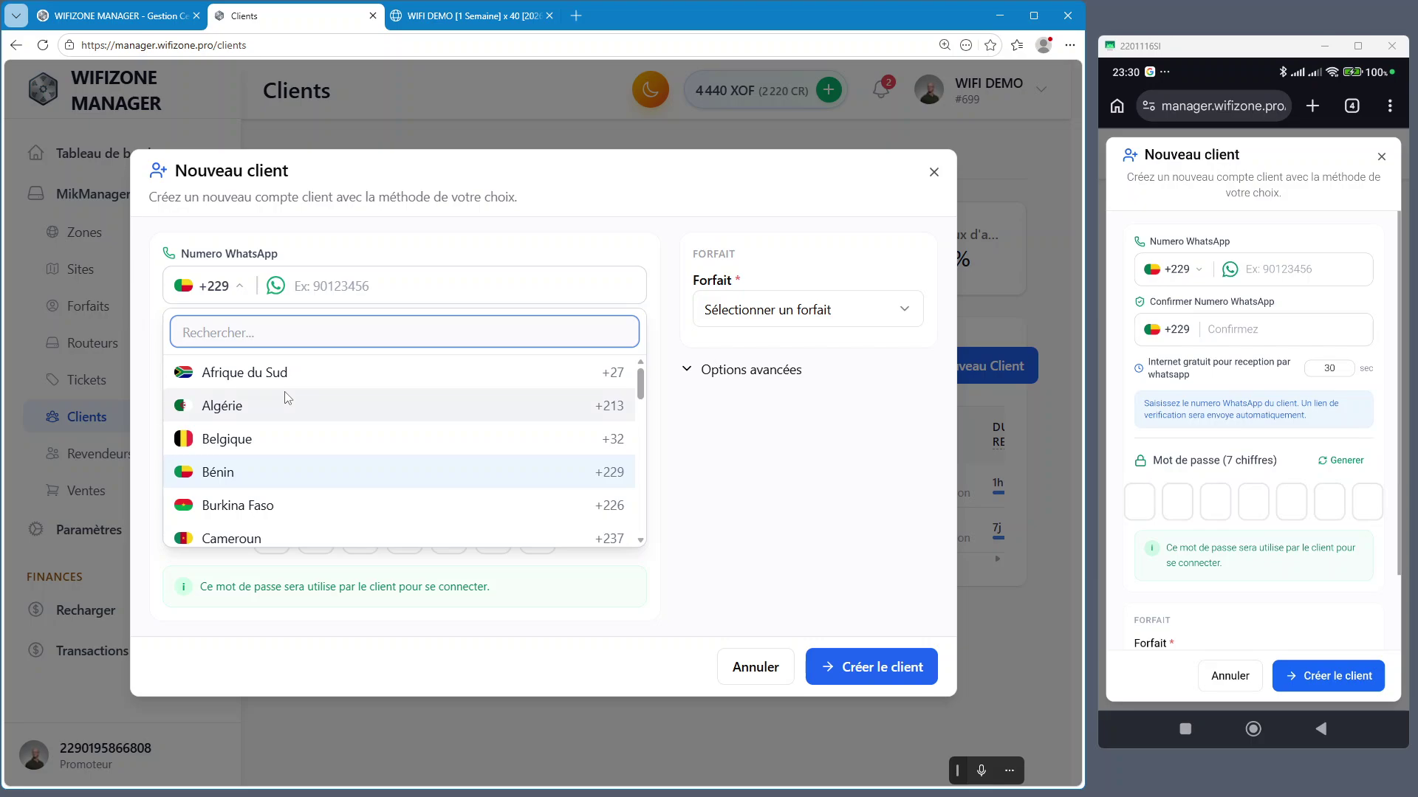
type("Mali")
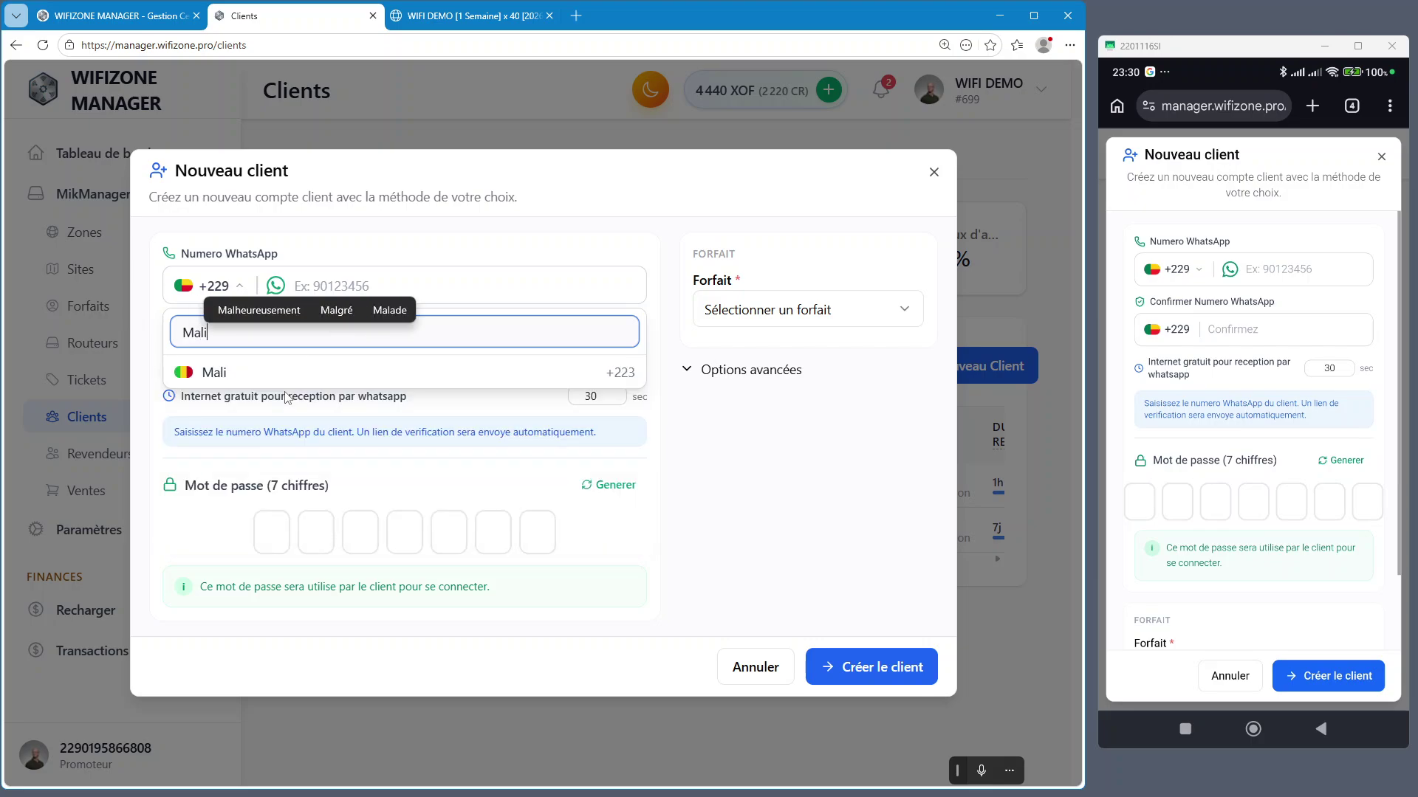
key("BackSpace")
key("BackSpace")
key("BackSpace")
key("BackSpace")
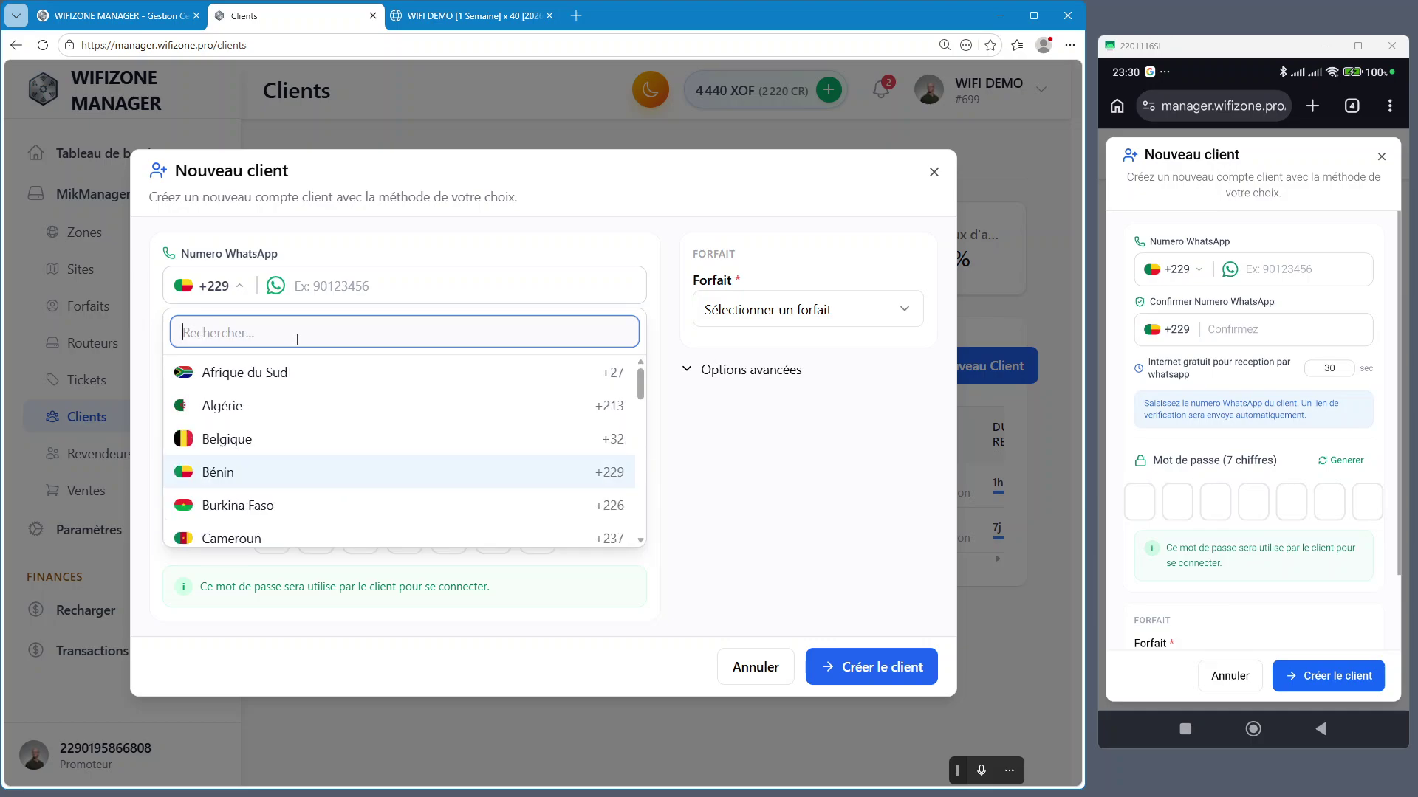
type("227")
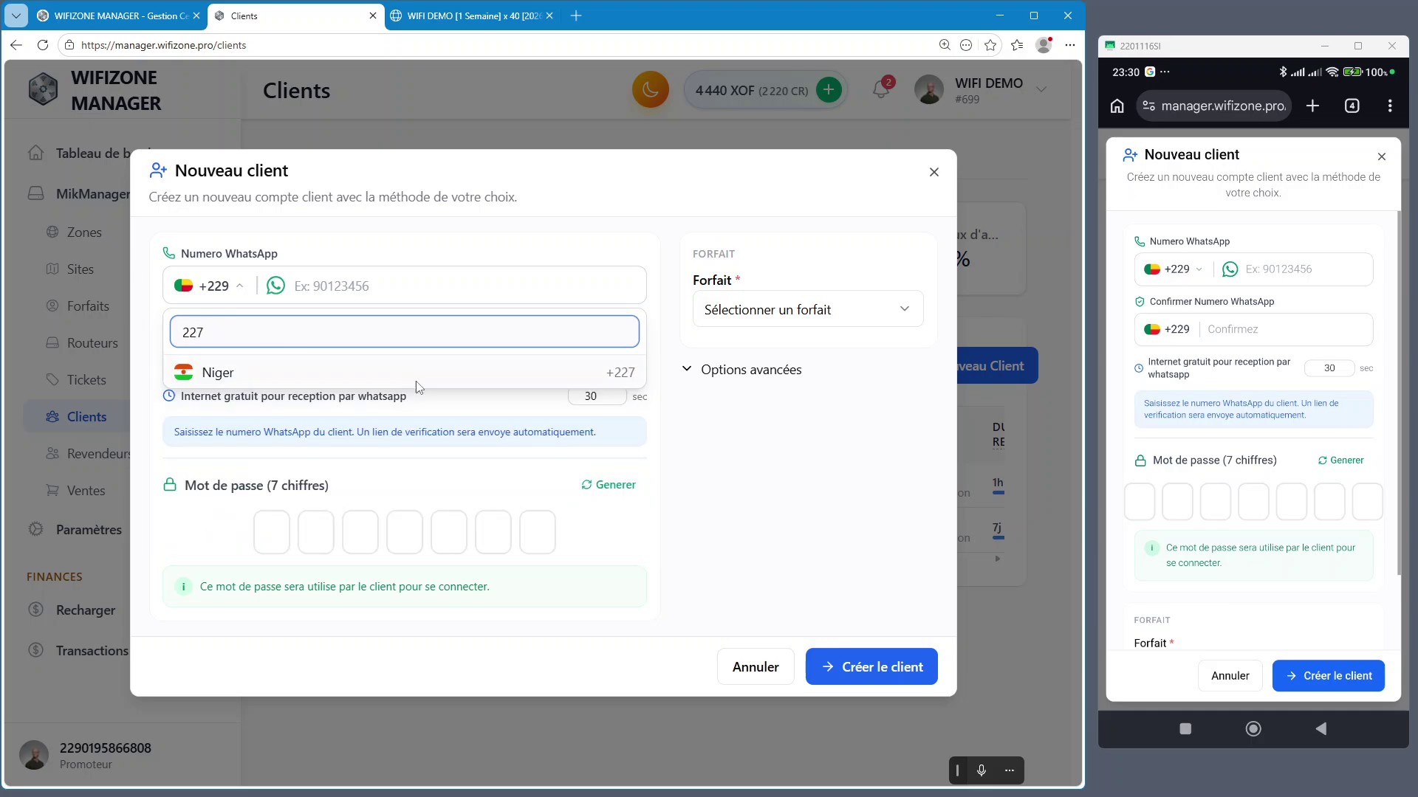
key("BackSpace")
type("1")
key("BackSpace")
key("BackSpace")
key("BackSpace")
type("cam")
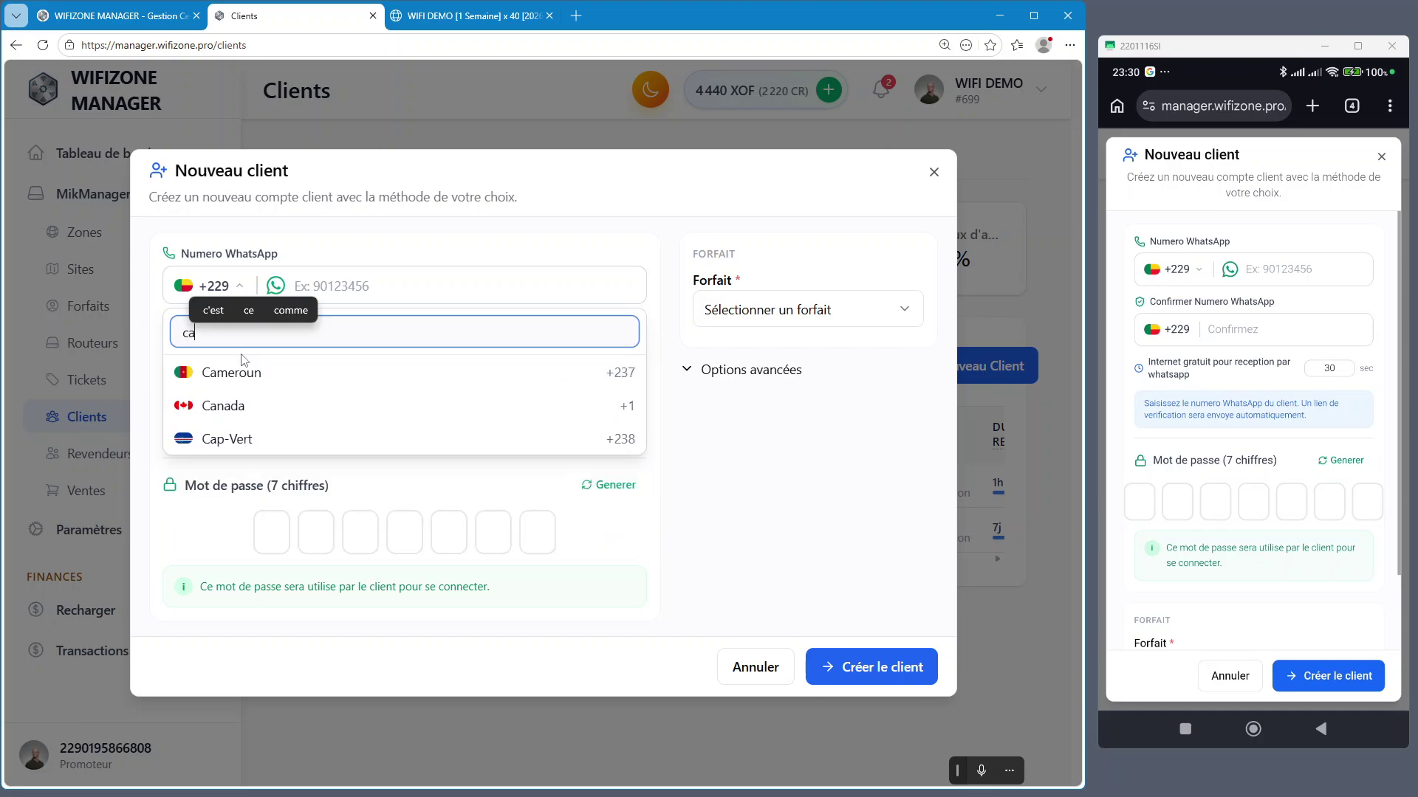
key("BackSpace")
key("BackSpace")
key("BackSpace")
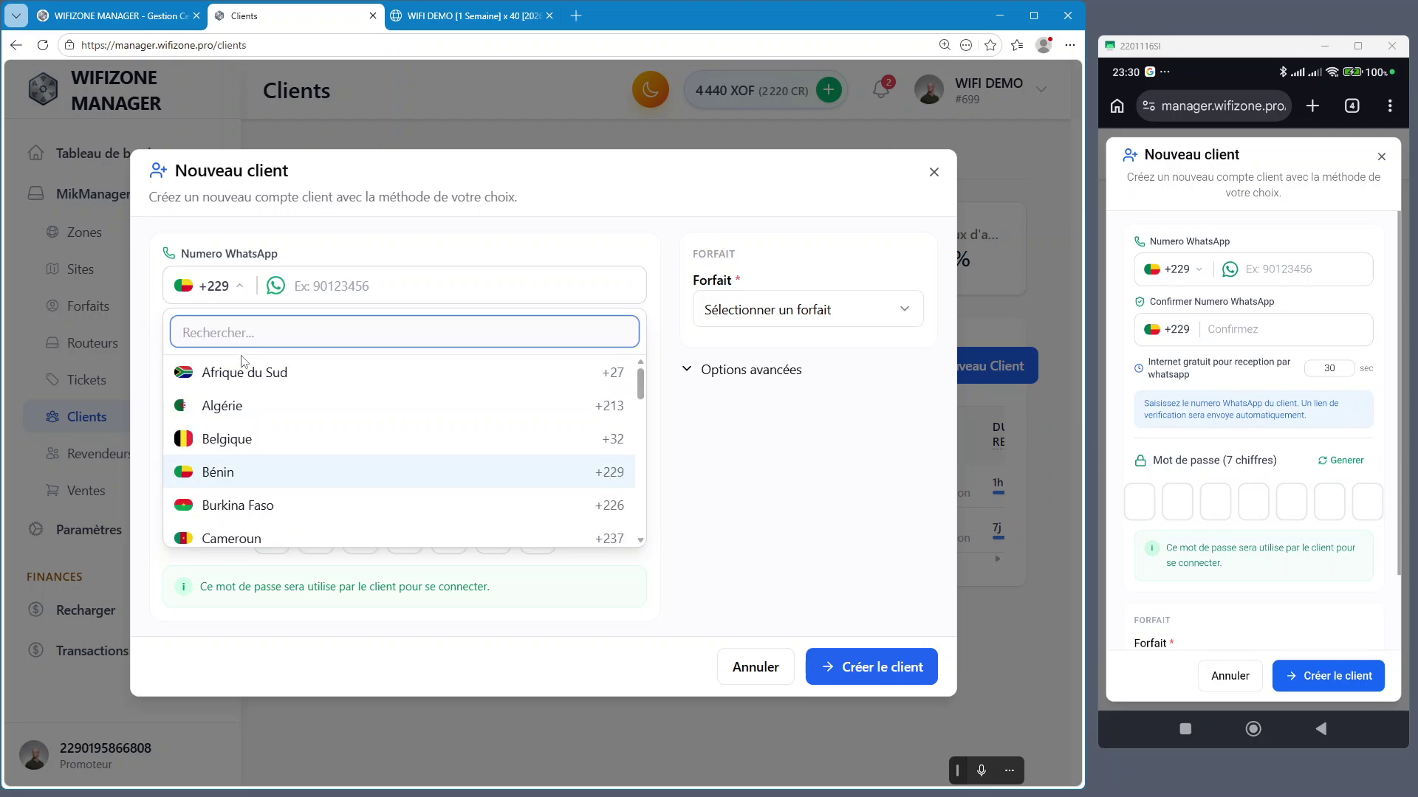
type("be")
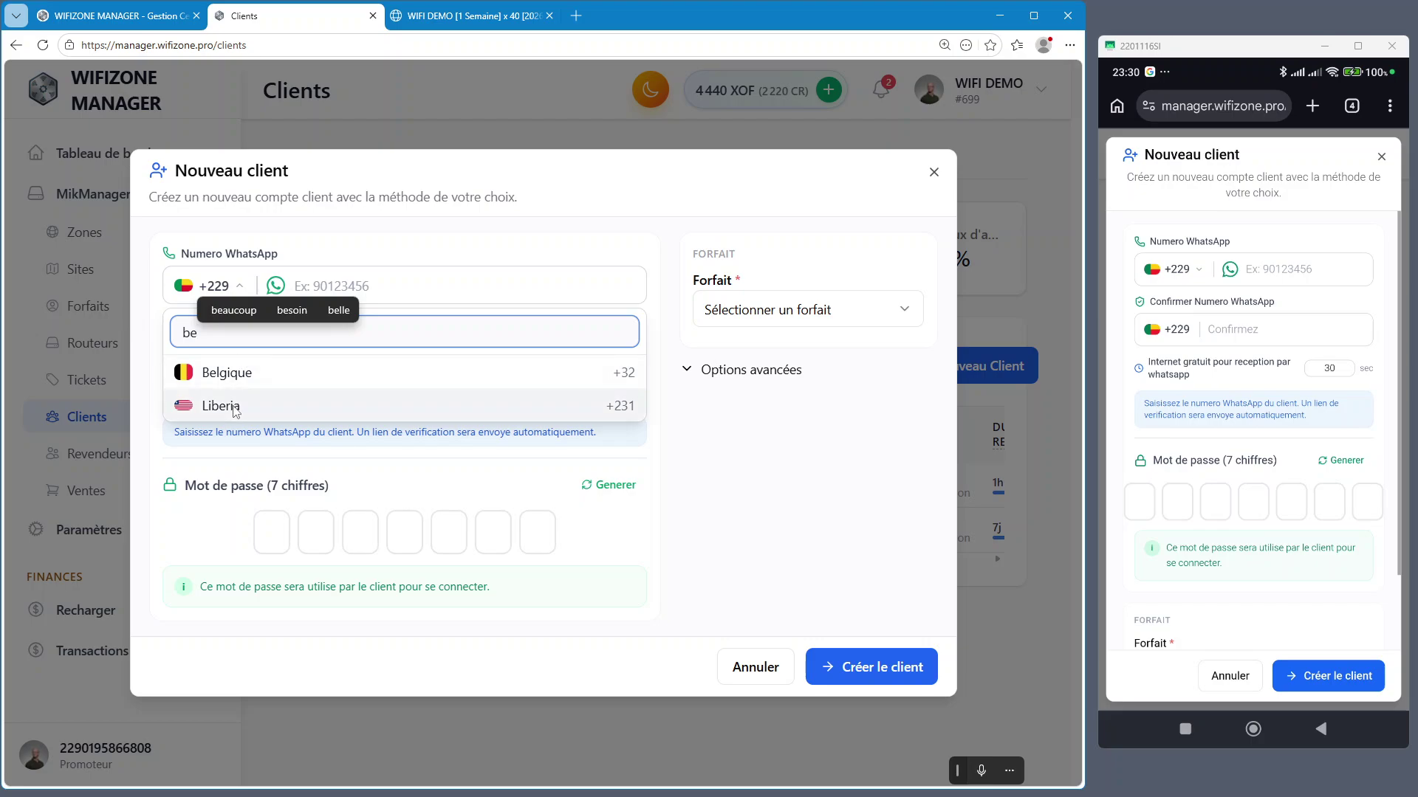
key("BackSpace")
key("BackSpace")
Choose Bénin +229 and enter and confirm the client's WhatsApp number
type("229")
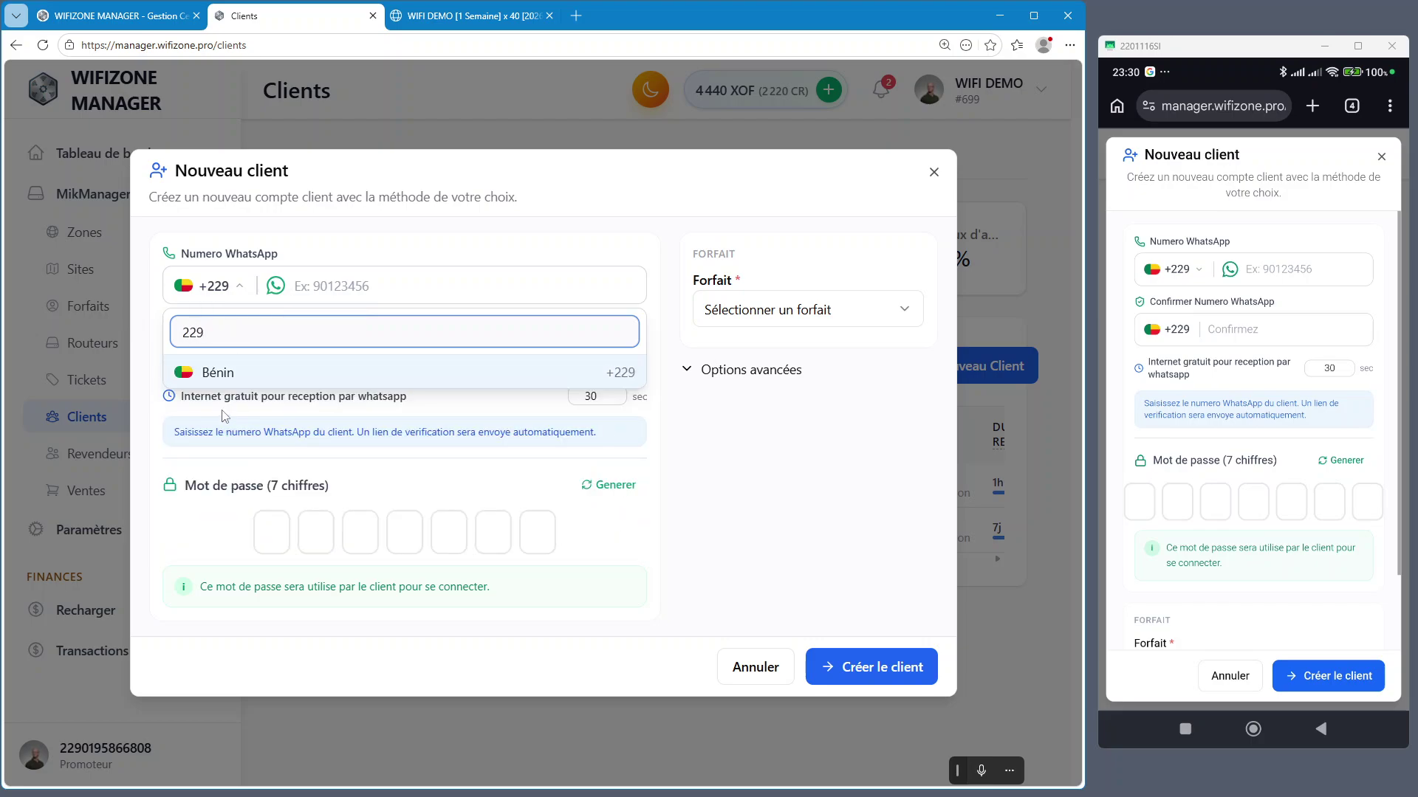
left_click(236, 382)
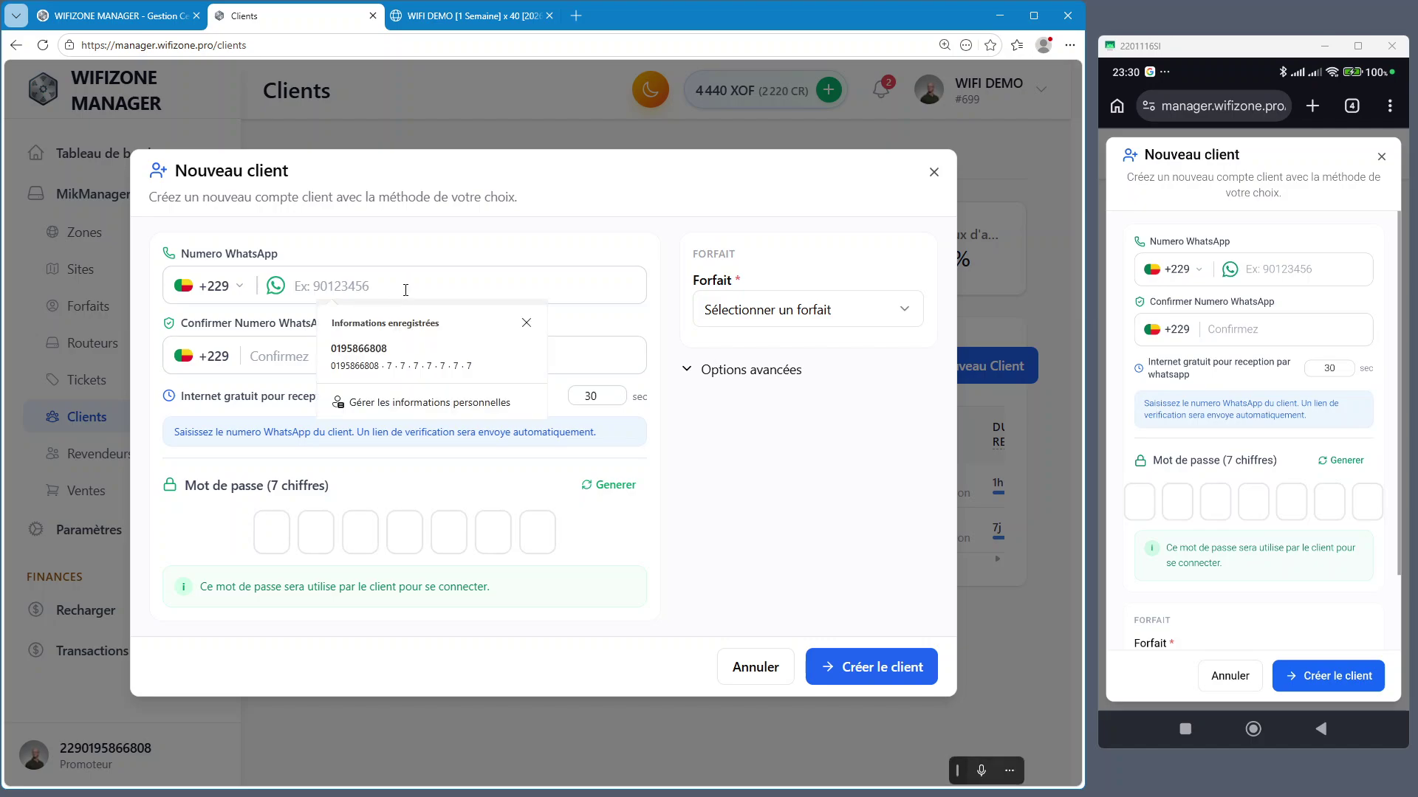
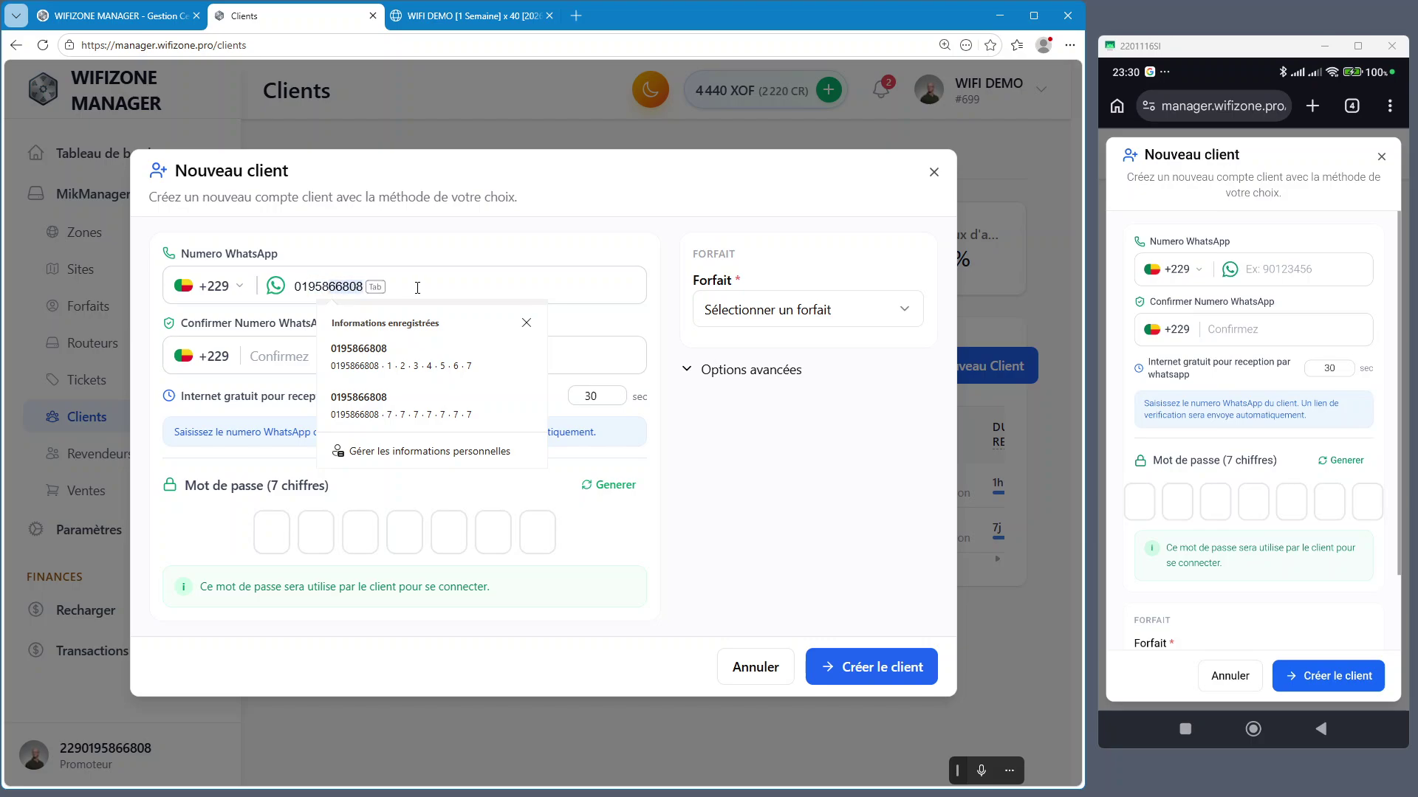
key("Tab")
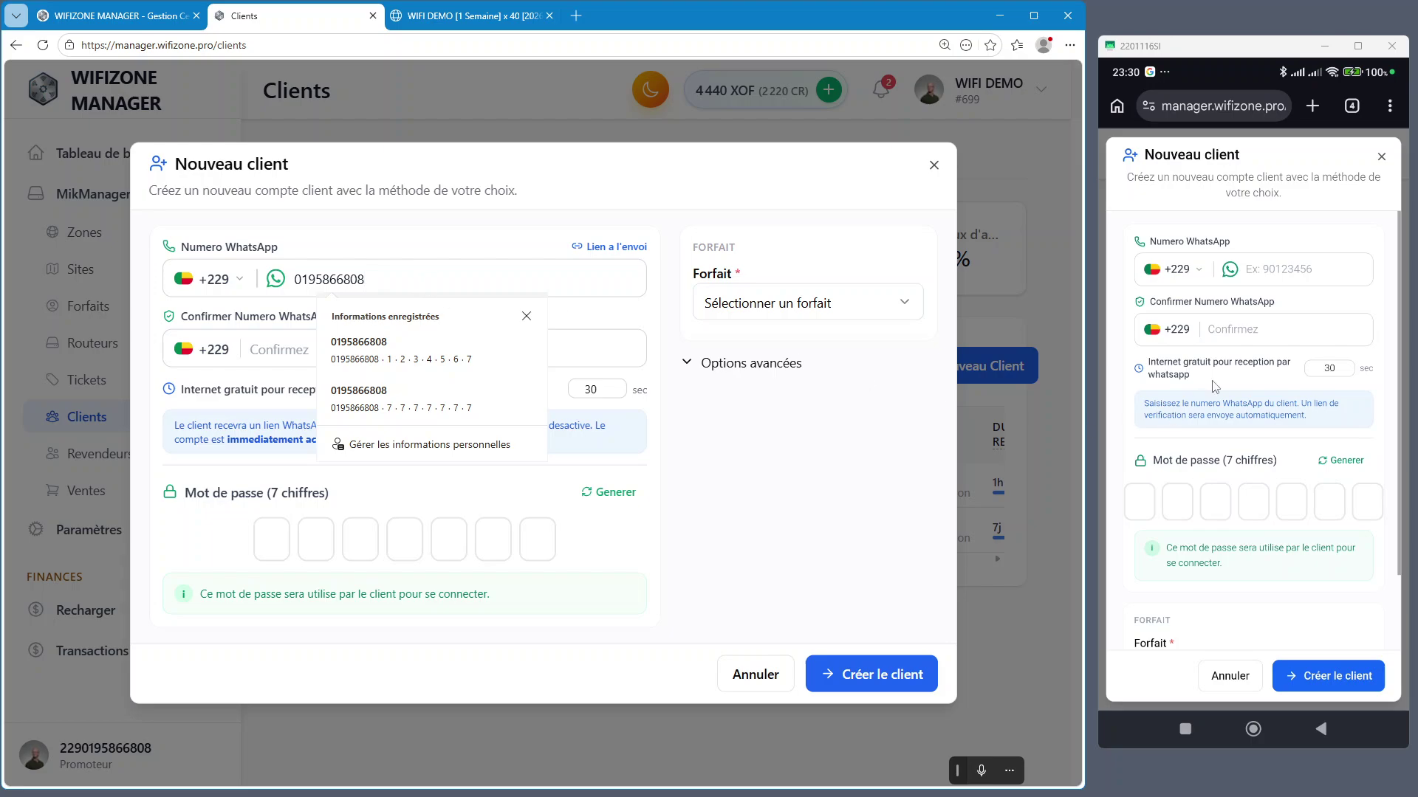
key("Tab")
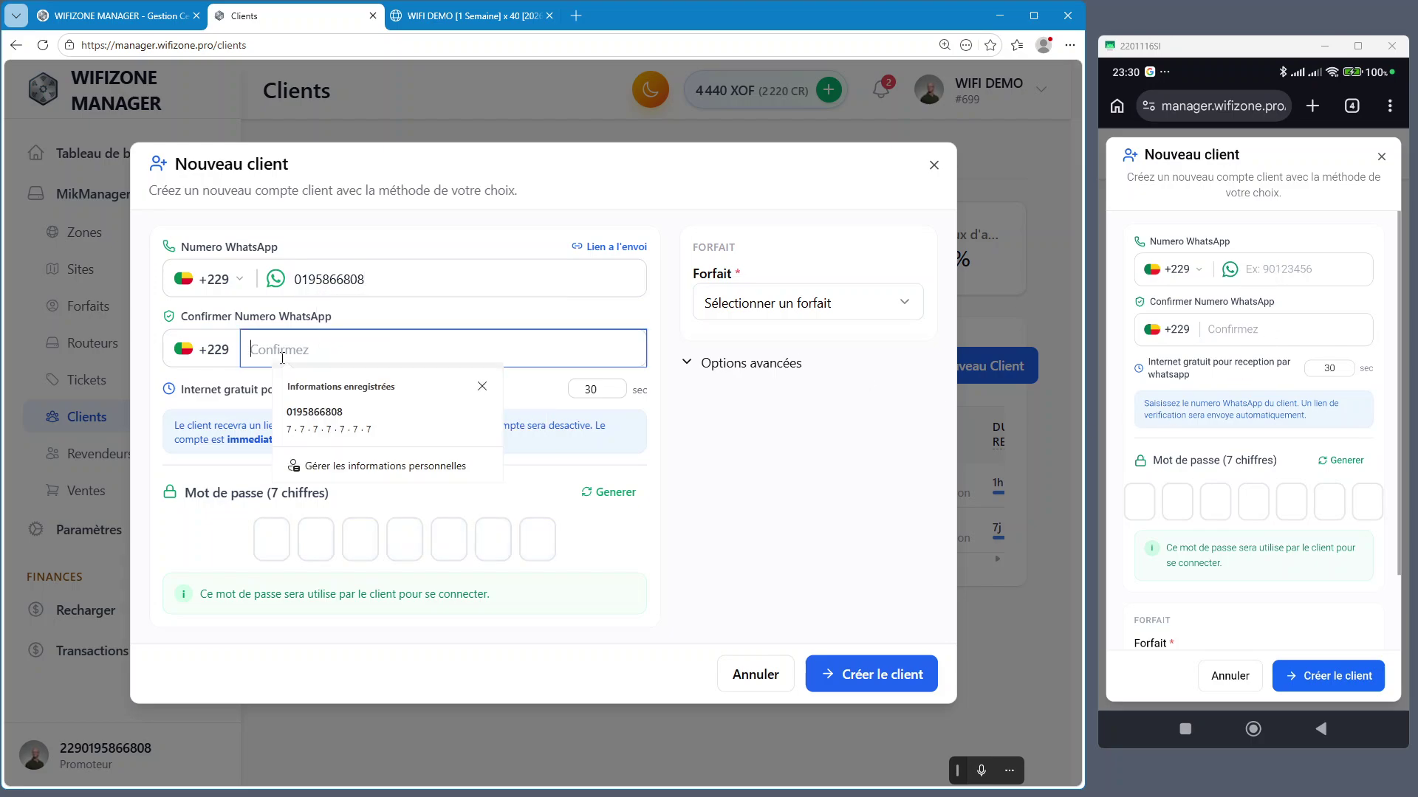
left_click(319, 419)
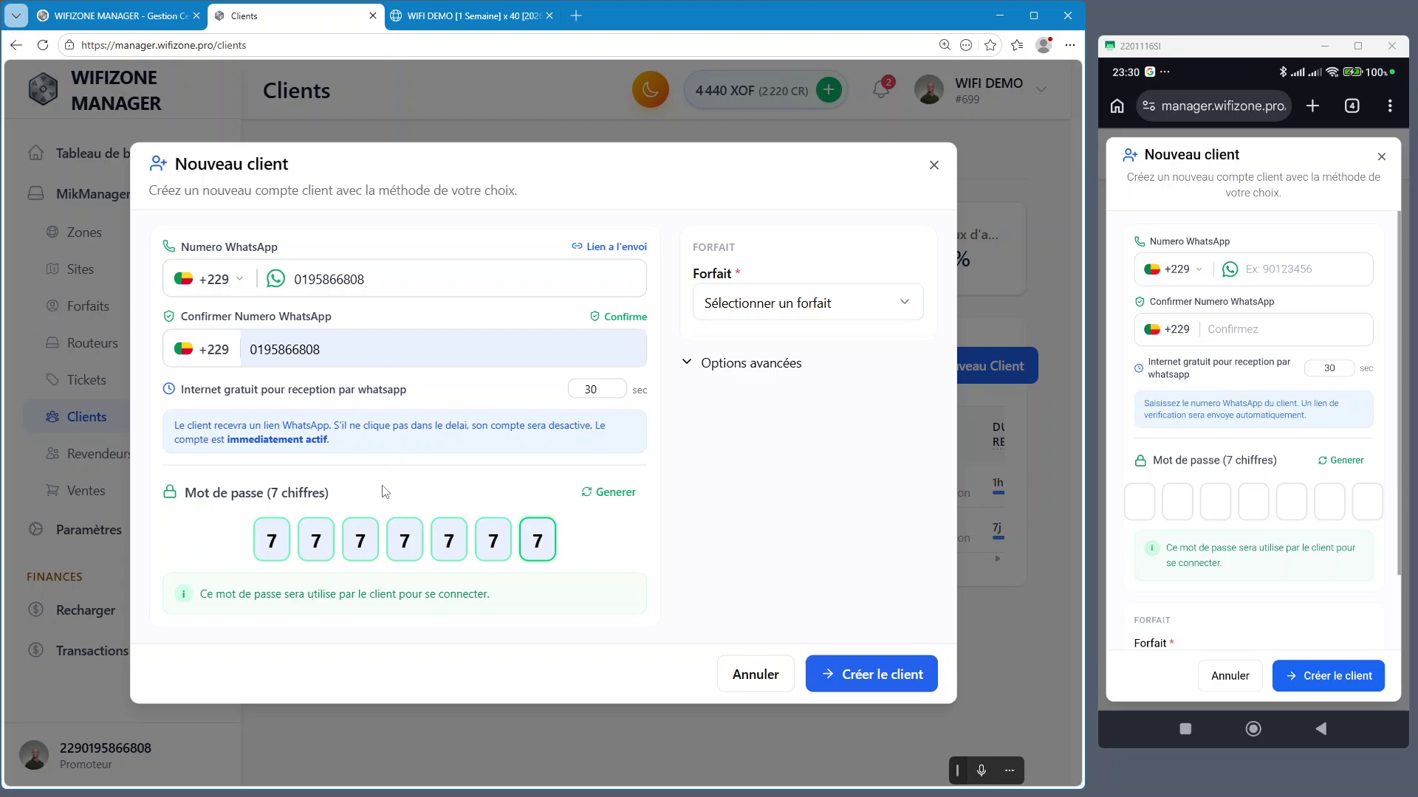
Undo the autofilled password, generate a seven-digit one, then erase its digits
left_click(548, 532)
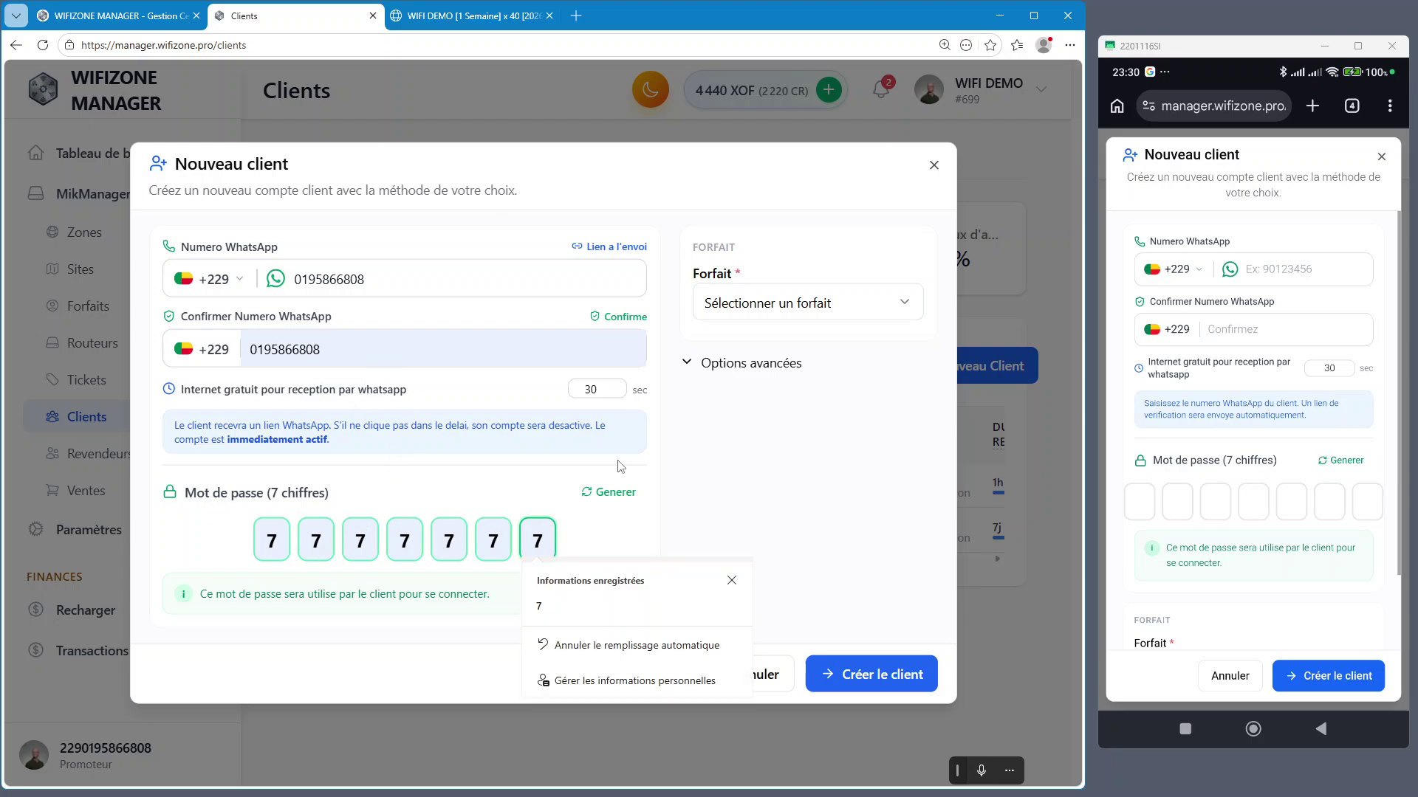
left_click(590, 648)
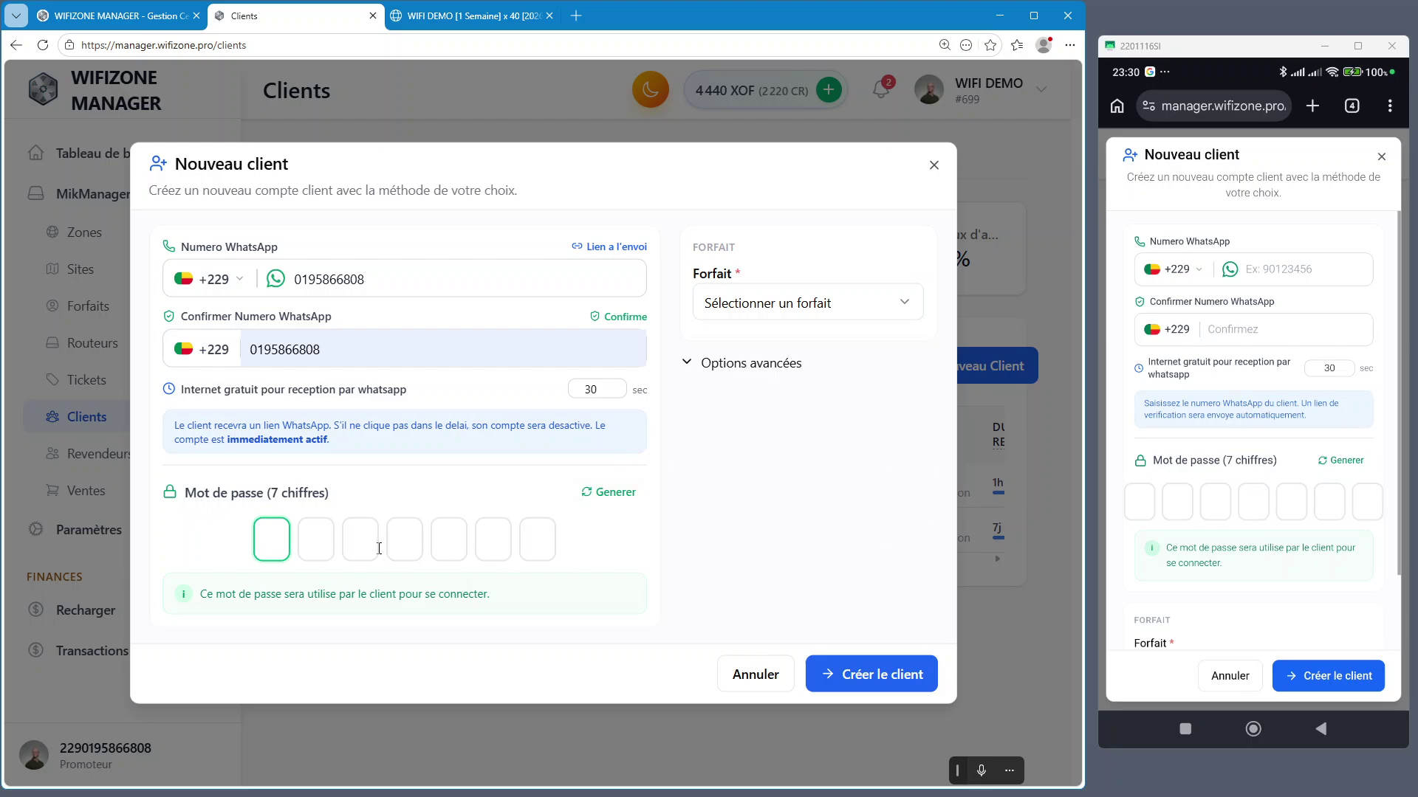
left_click(626, 502)
key("ctrl+plus")
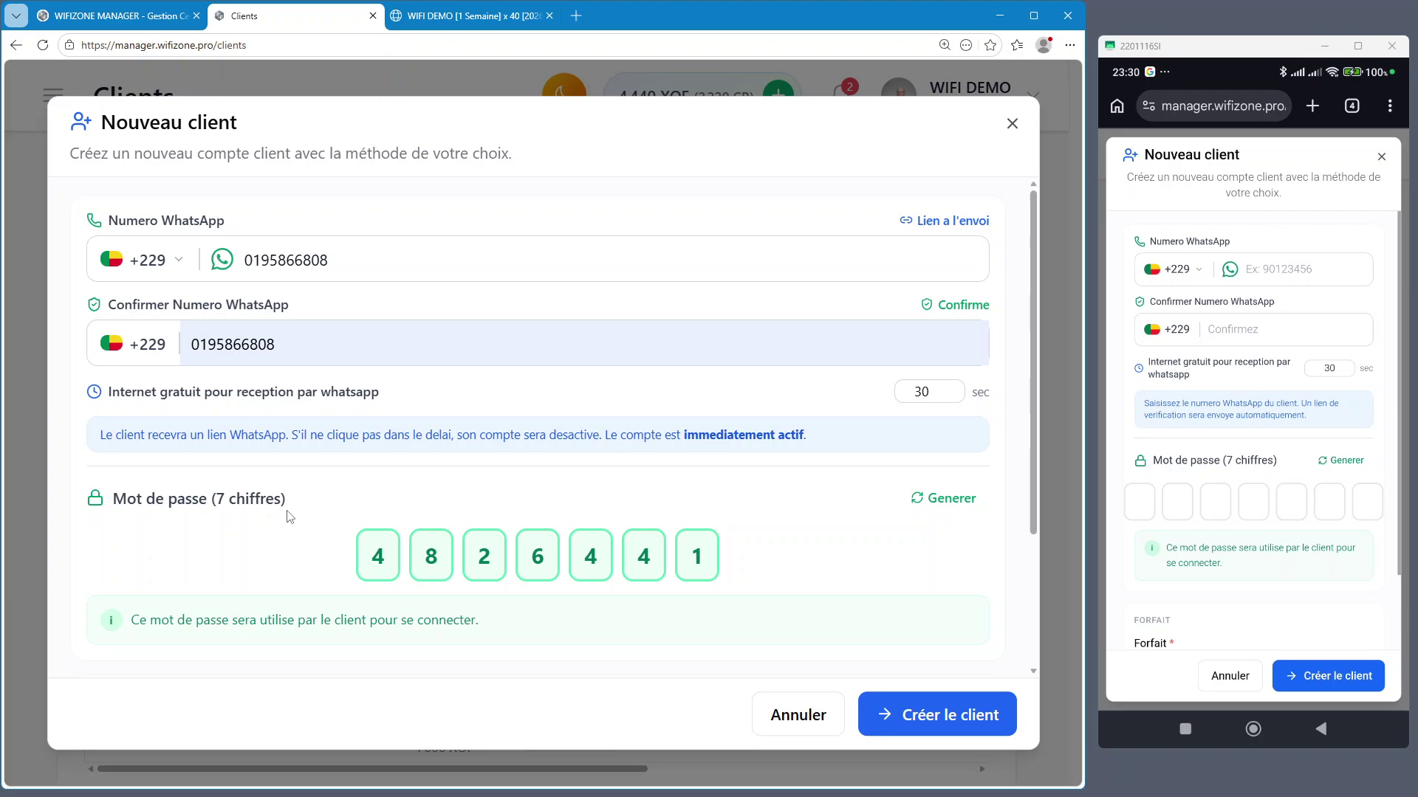
left_click(711, 559)
key("BackSpace")
key("BackSpace")
key("BackSpace")
key("BackSpace")
key("BackSpace")
key("BackSpace")
key("BackSpace")
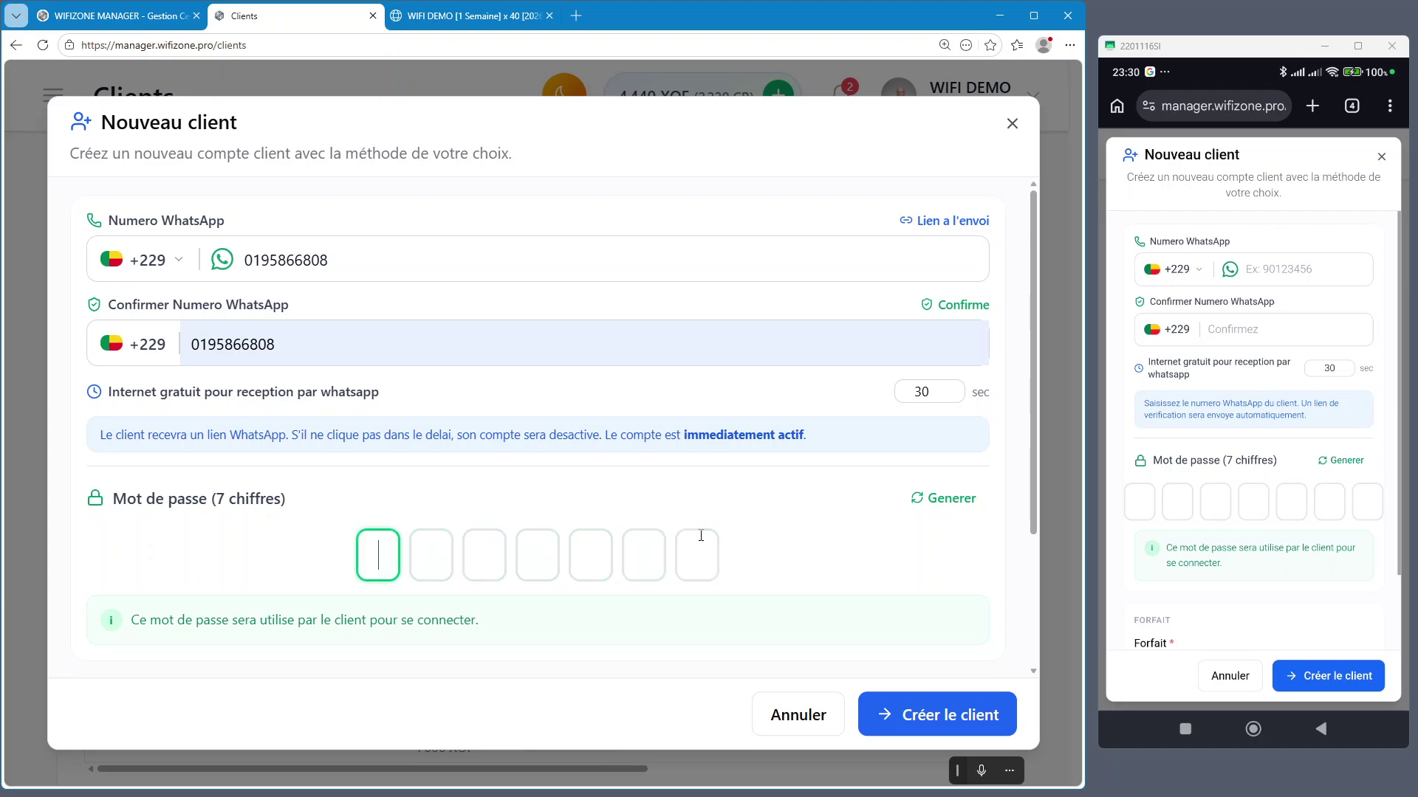
On the phone, switch to the WIFI DEMO login page and start a new Wi-Fi account
left_click(1351, 105)
left_click(1208, 325)
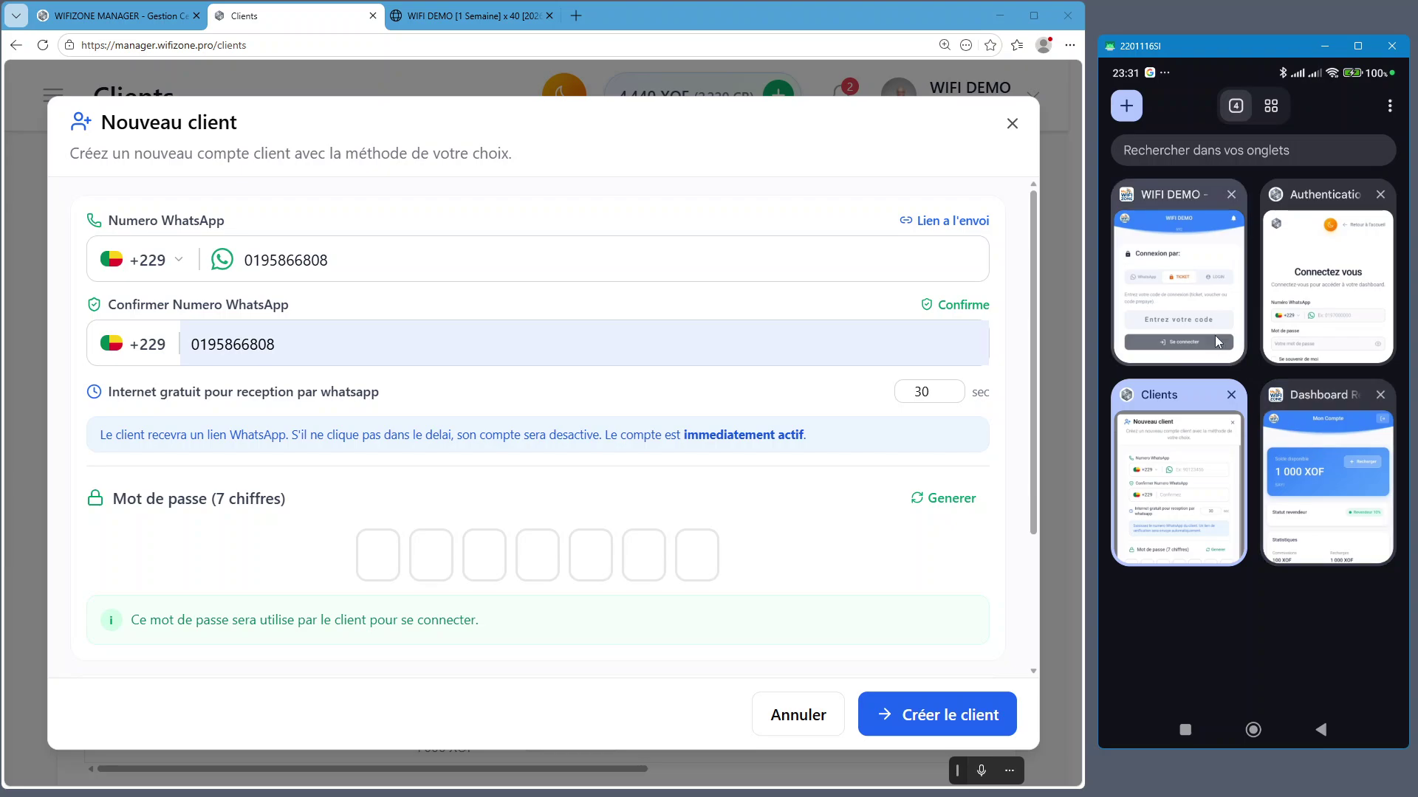
left_click(1174, 292)
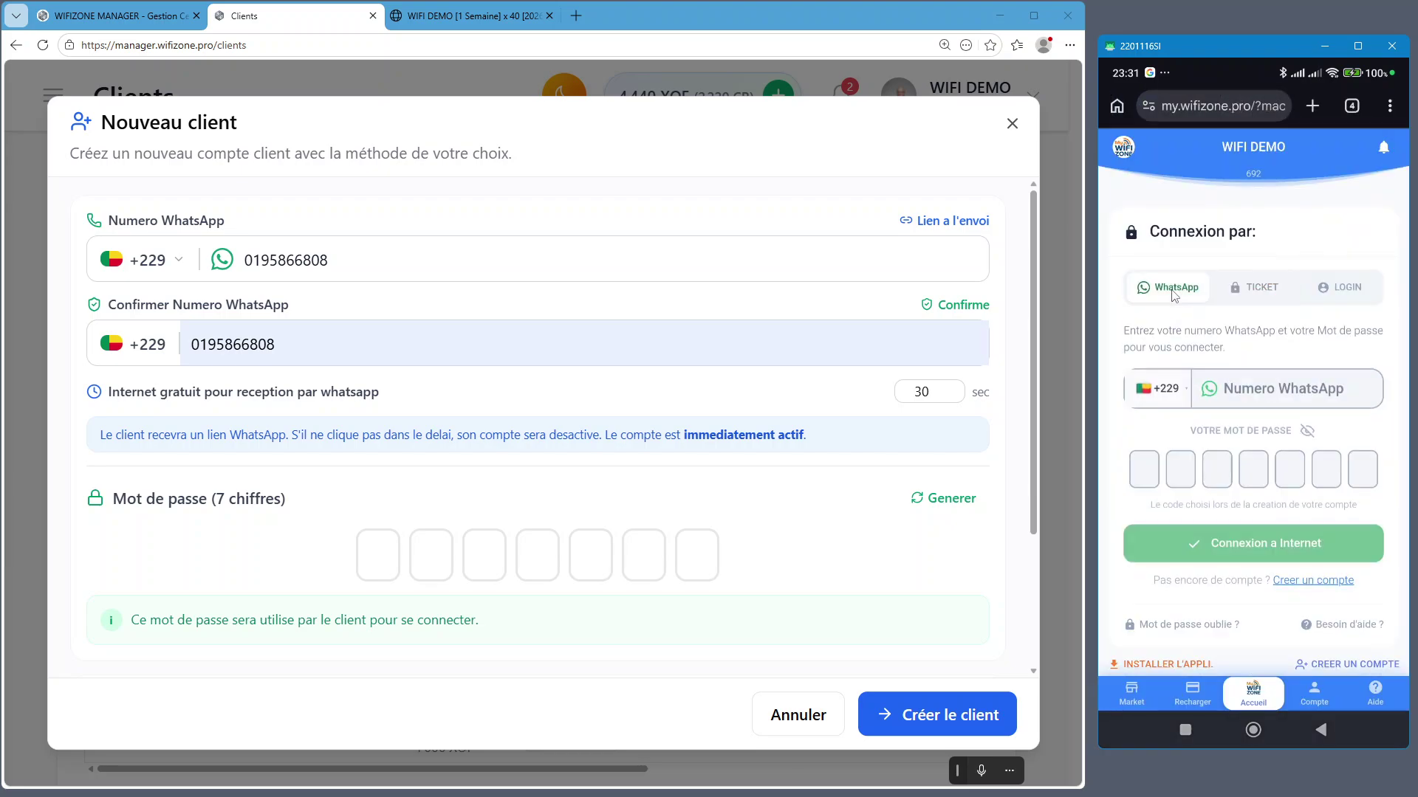
left_click(1351, 663)
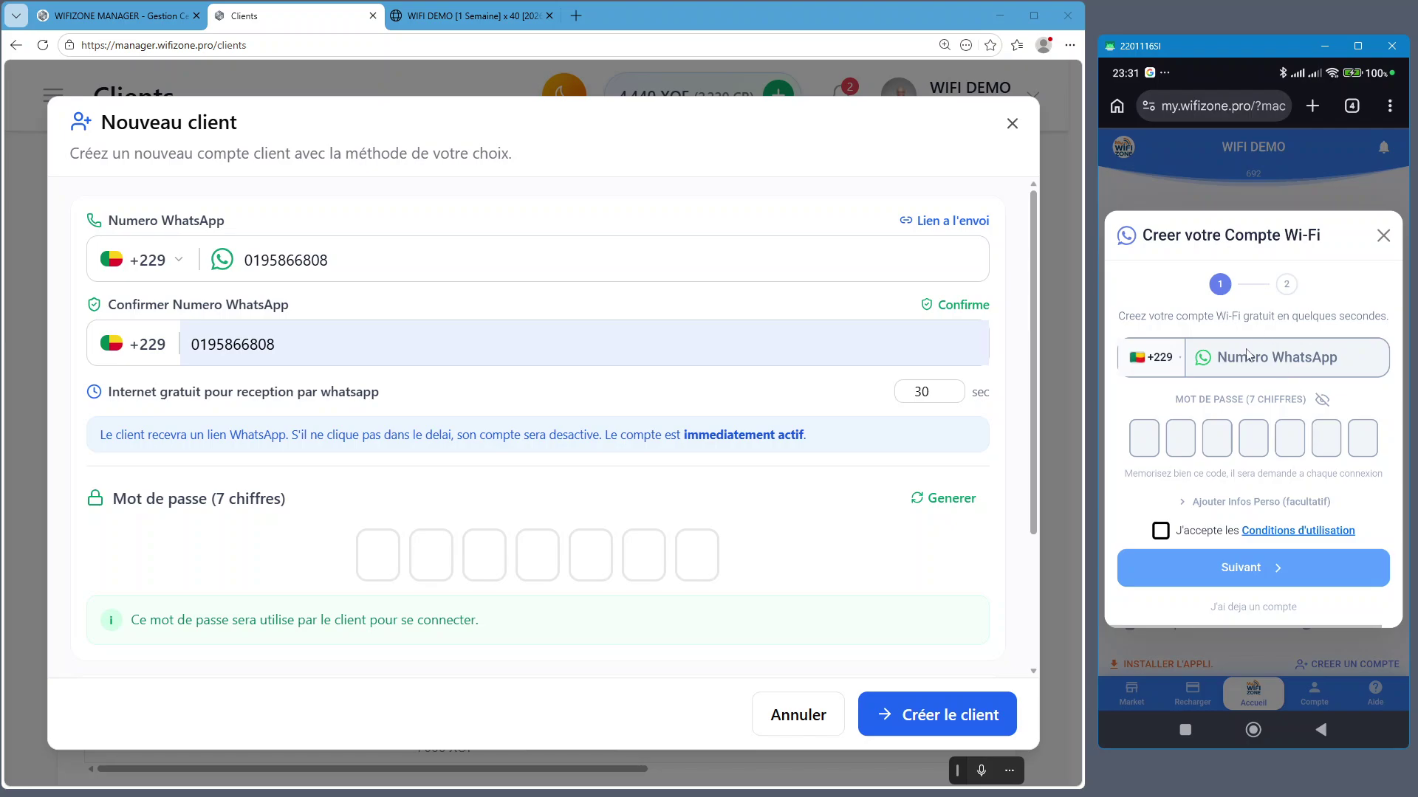
Enter the client's WhatsApp number and a seven-digit password in the sign-up form
left_click(1236, 366)
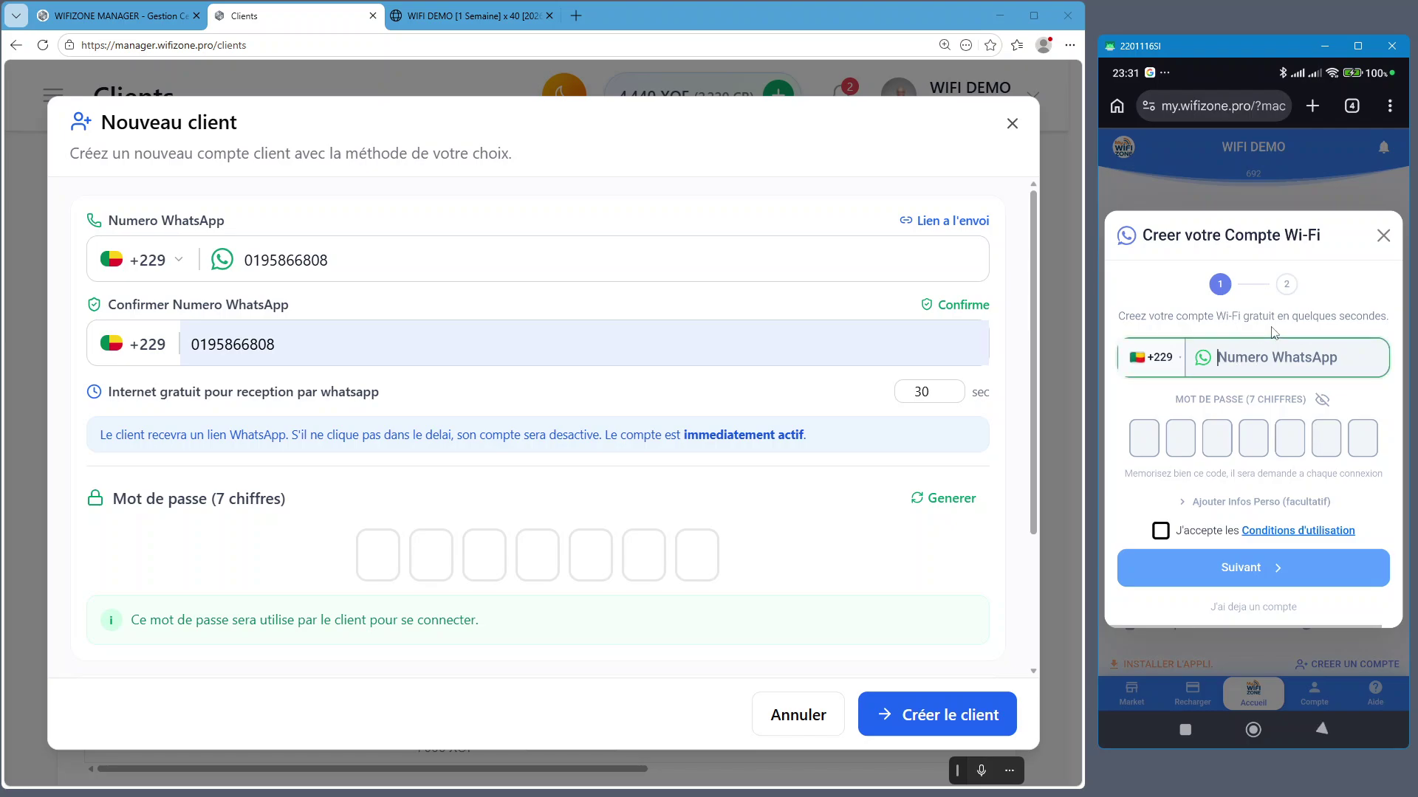
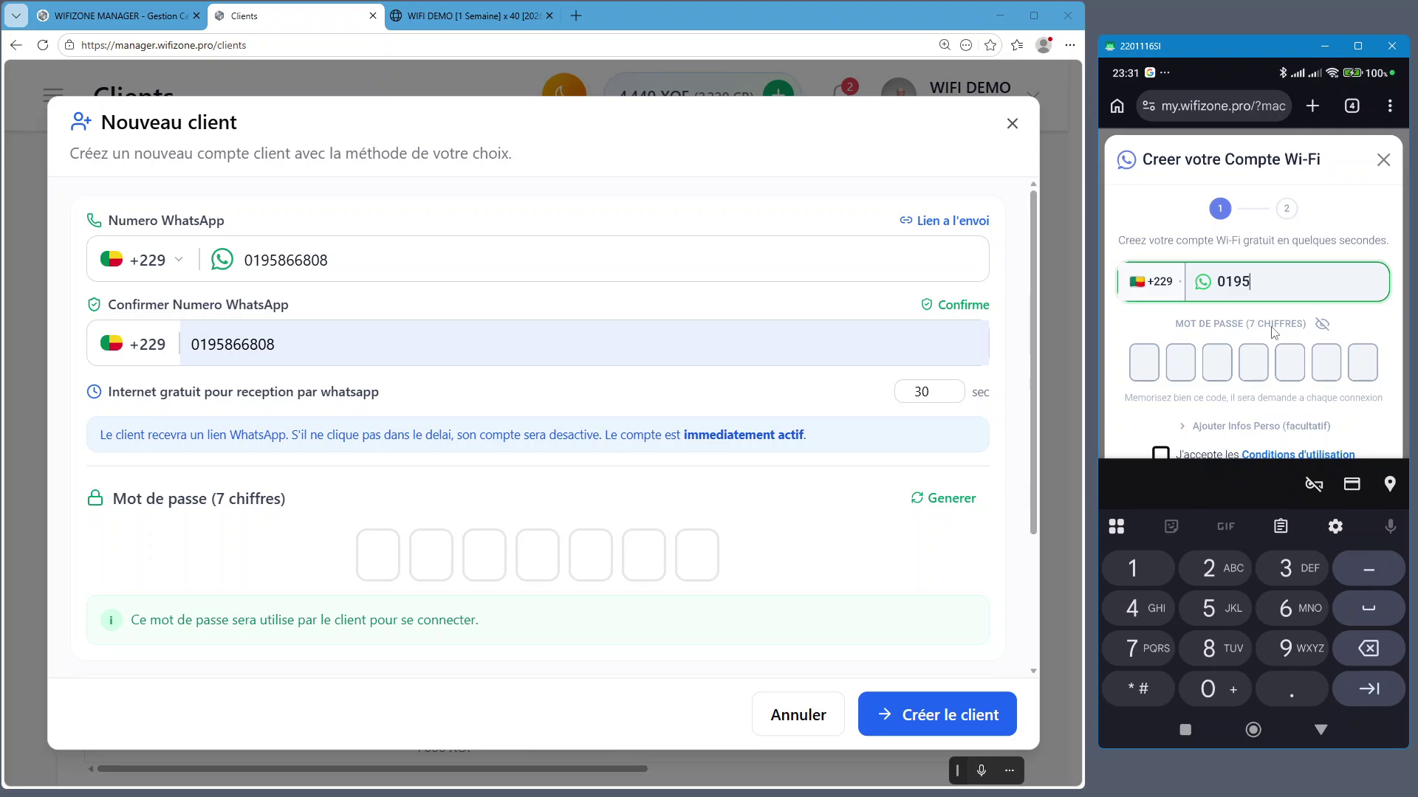
left_click(1144, 363)
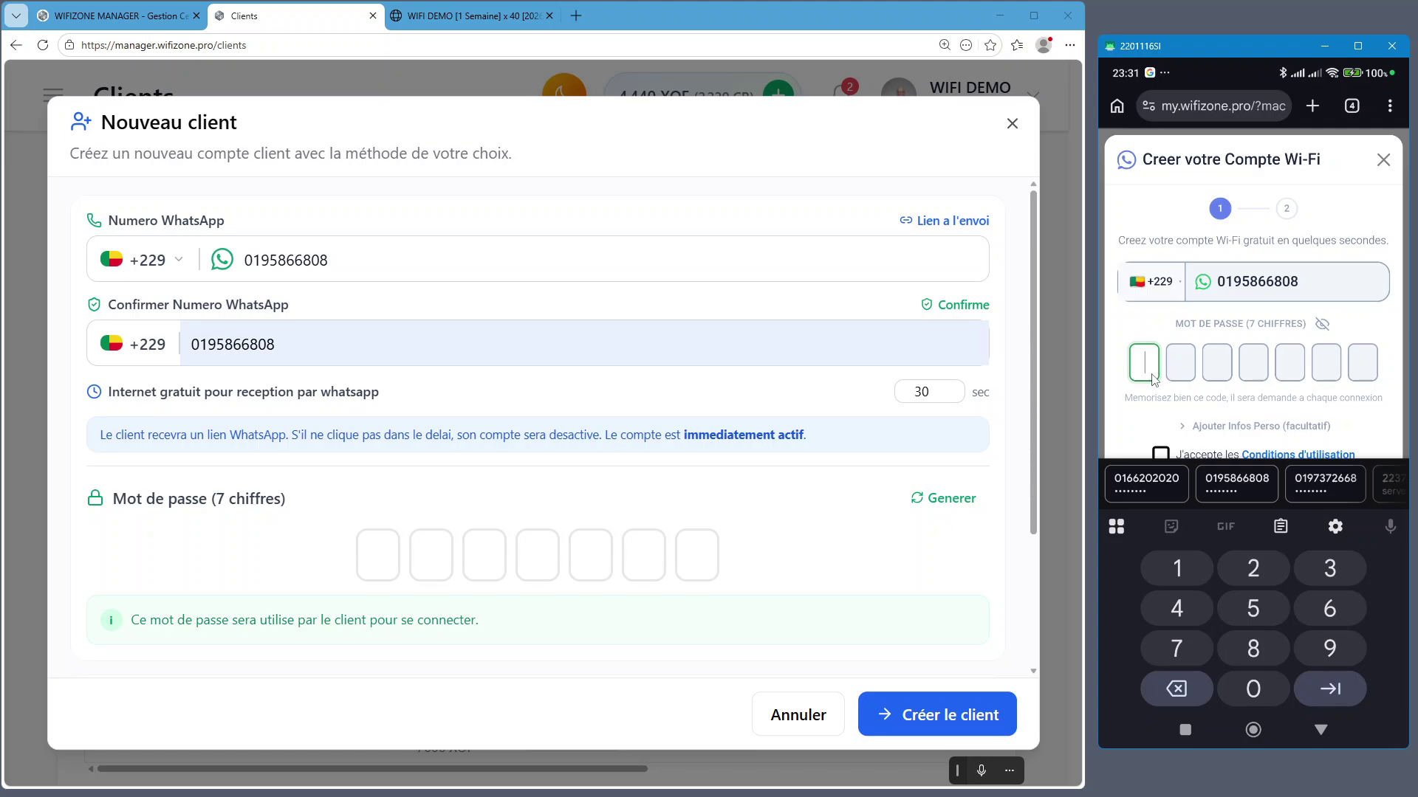
type("1234567")
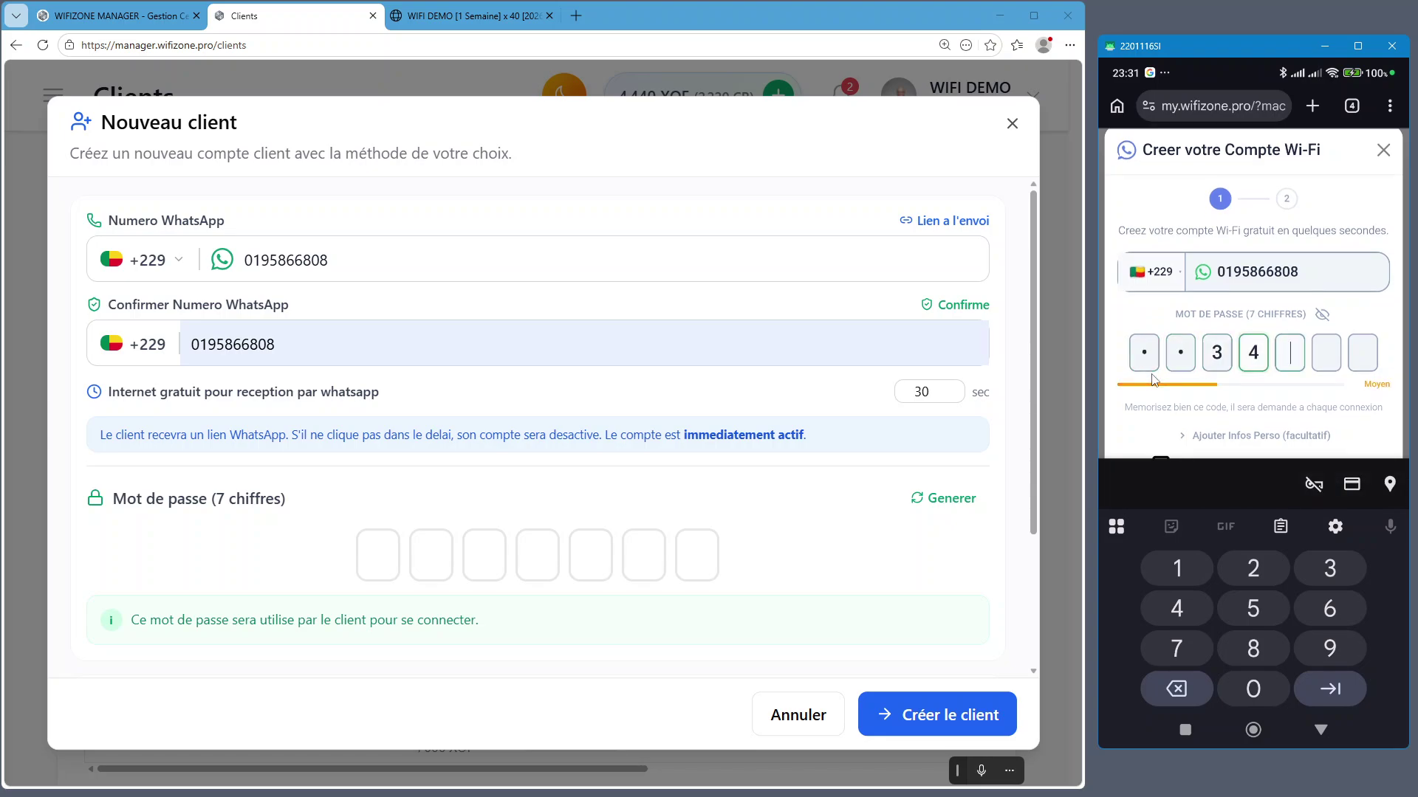
left_click(1365, 418)
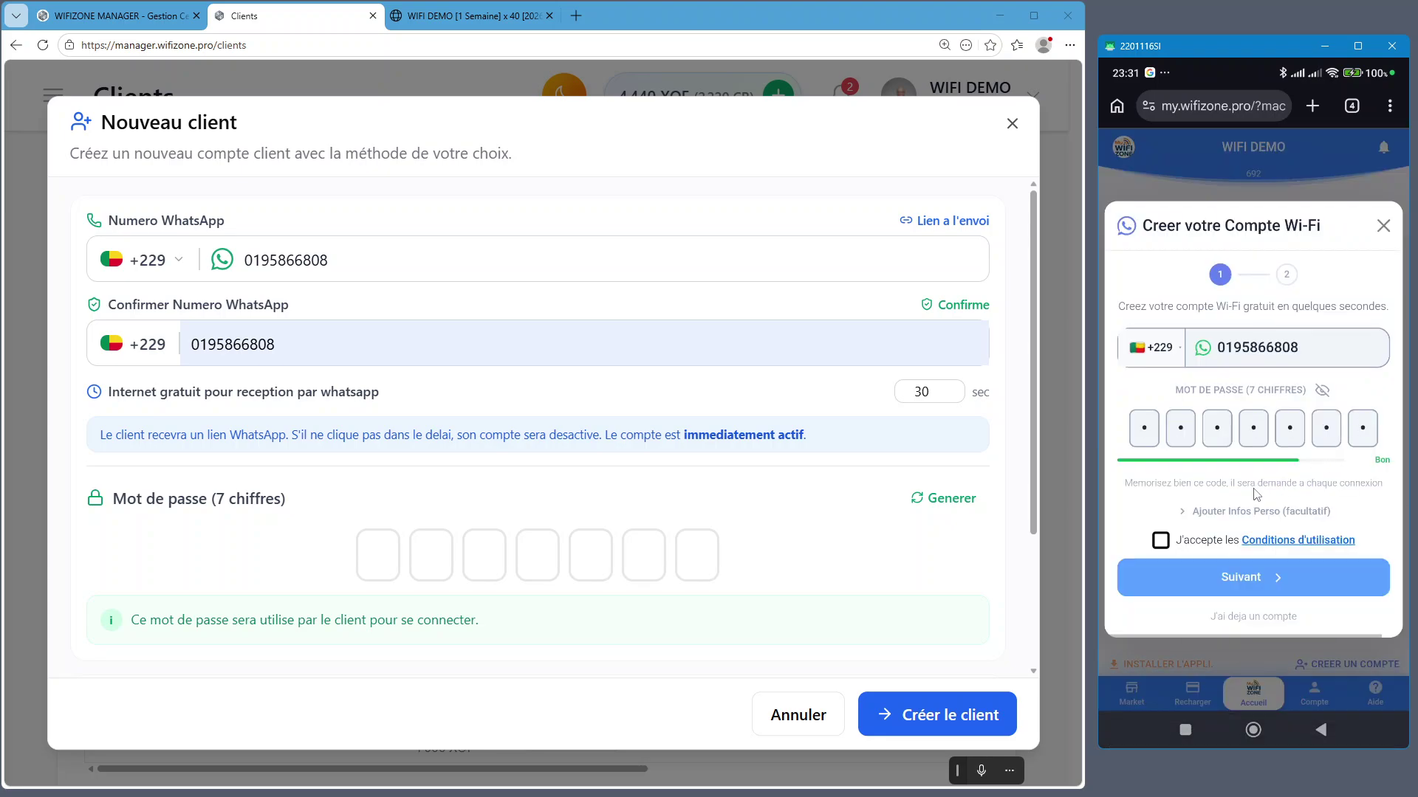
Expand the optional personal info, enter the client's full name, then collapse it
left_click(1253, 516)
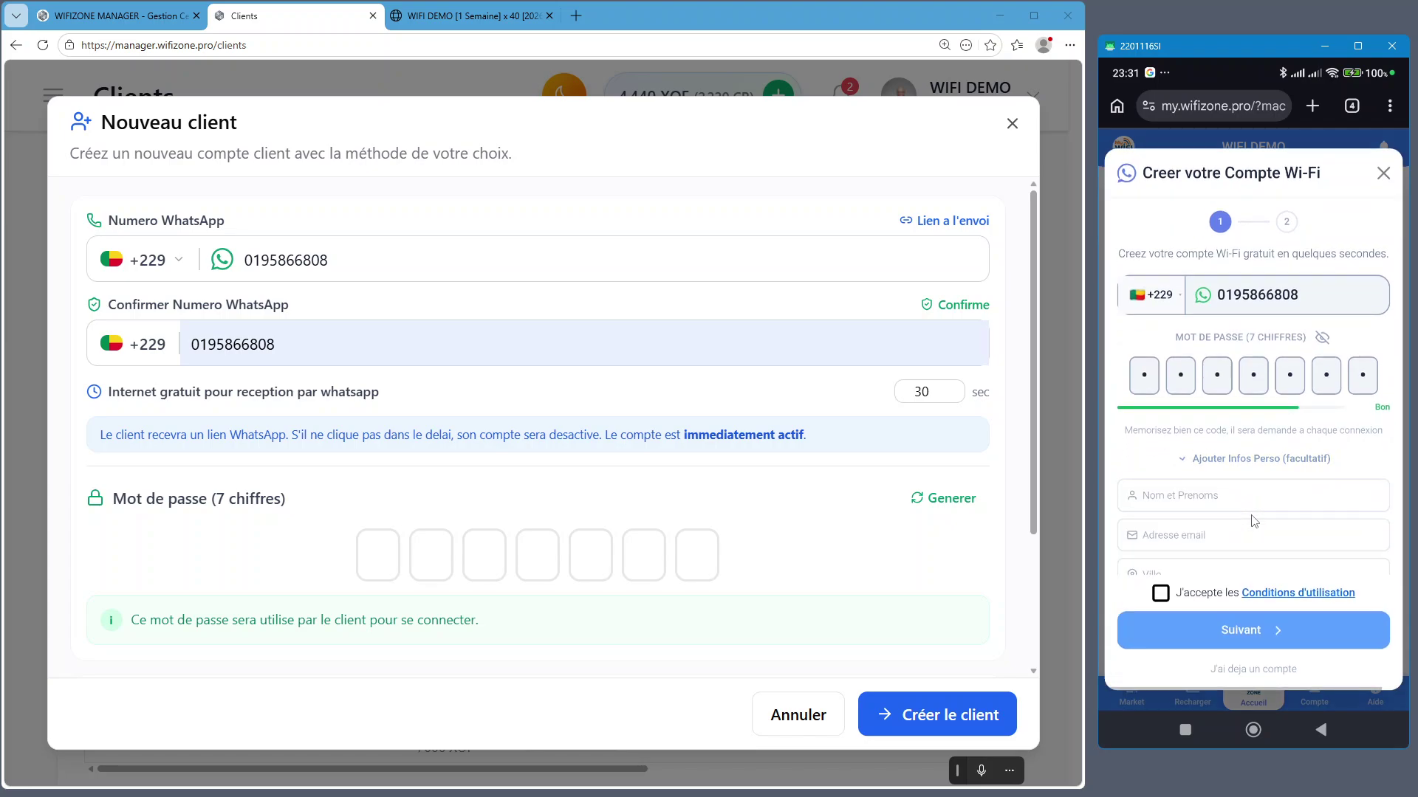
left_click(1247, 461)
left_click(1211, 493)
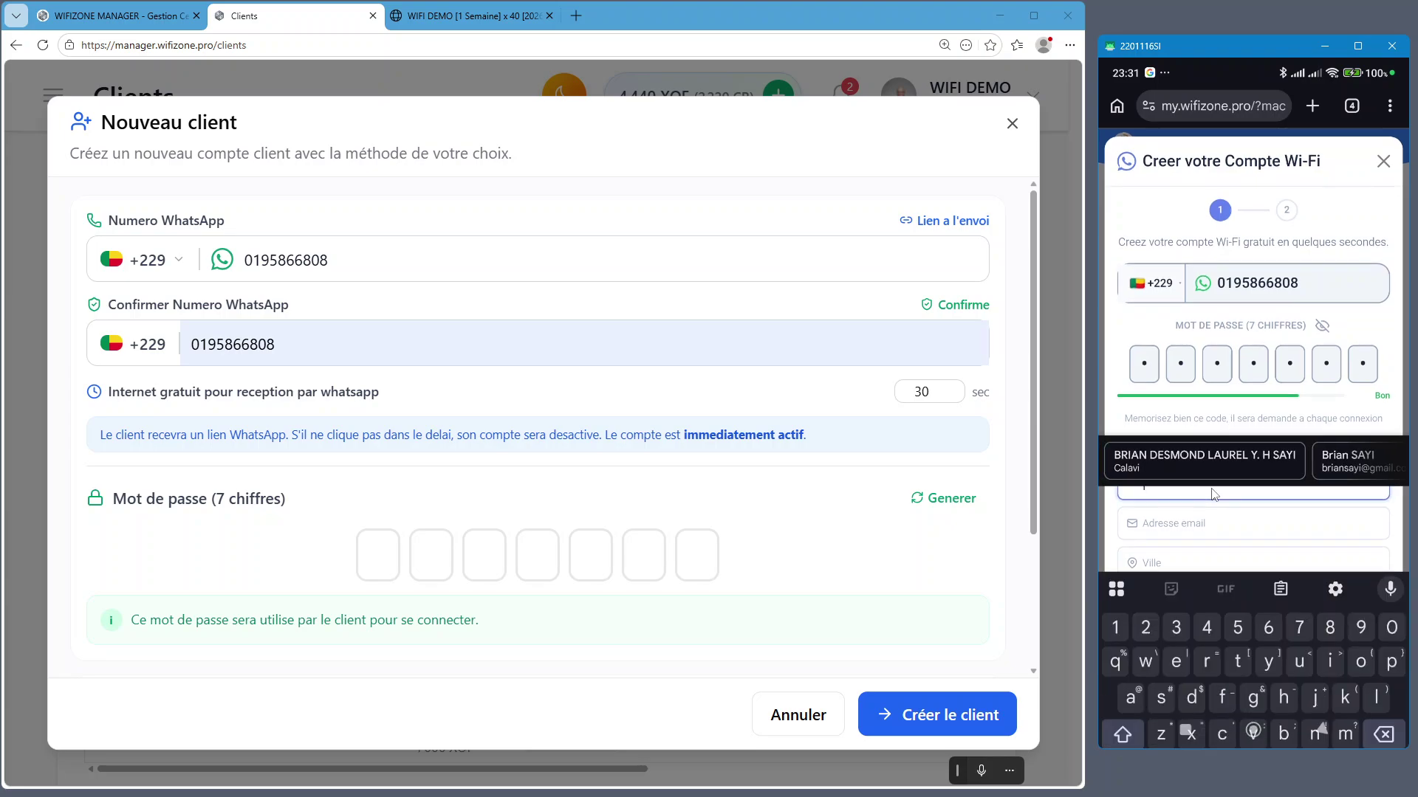
type("SAYU")
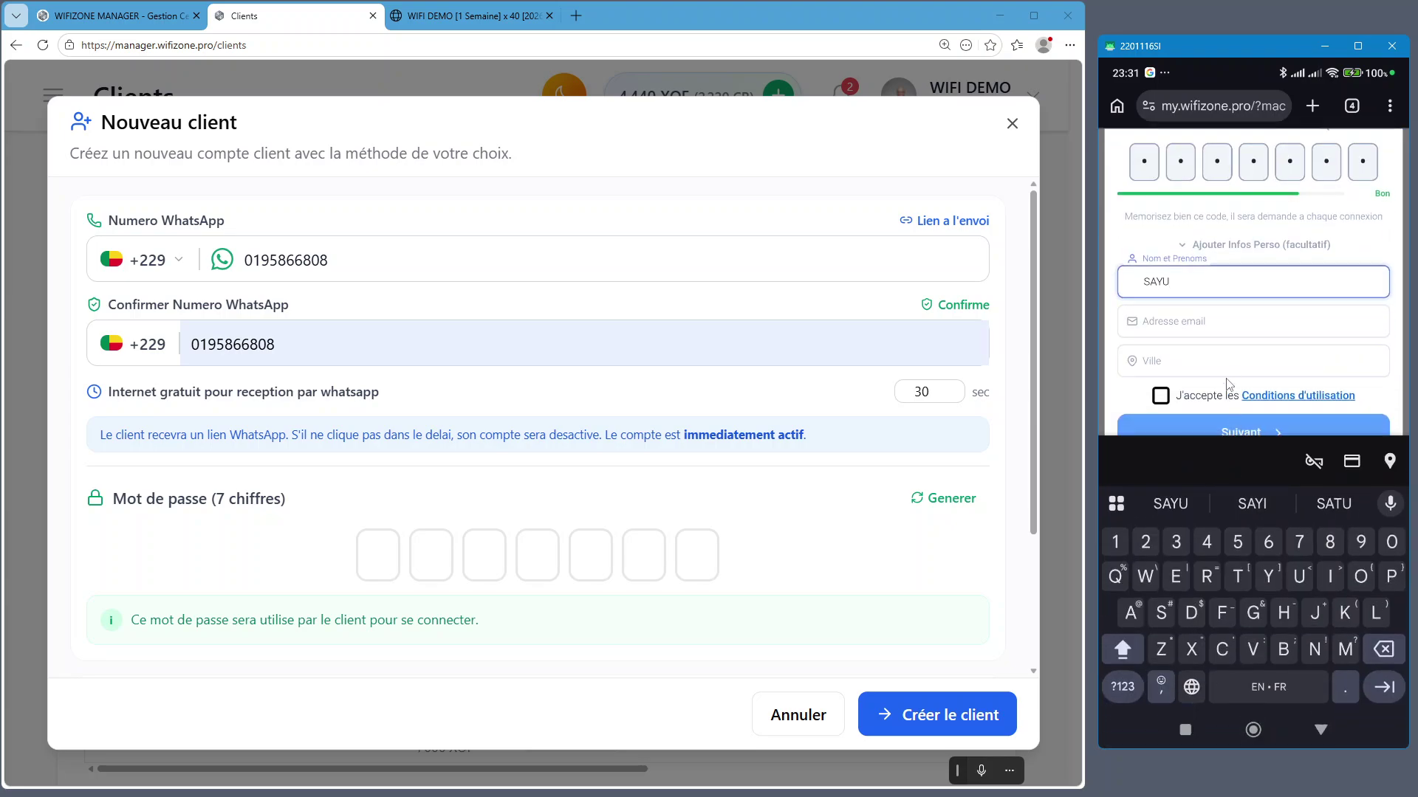
key("BackSpace")
type("I")
left_click(1212, 328)
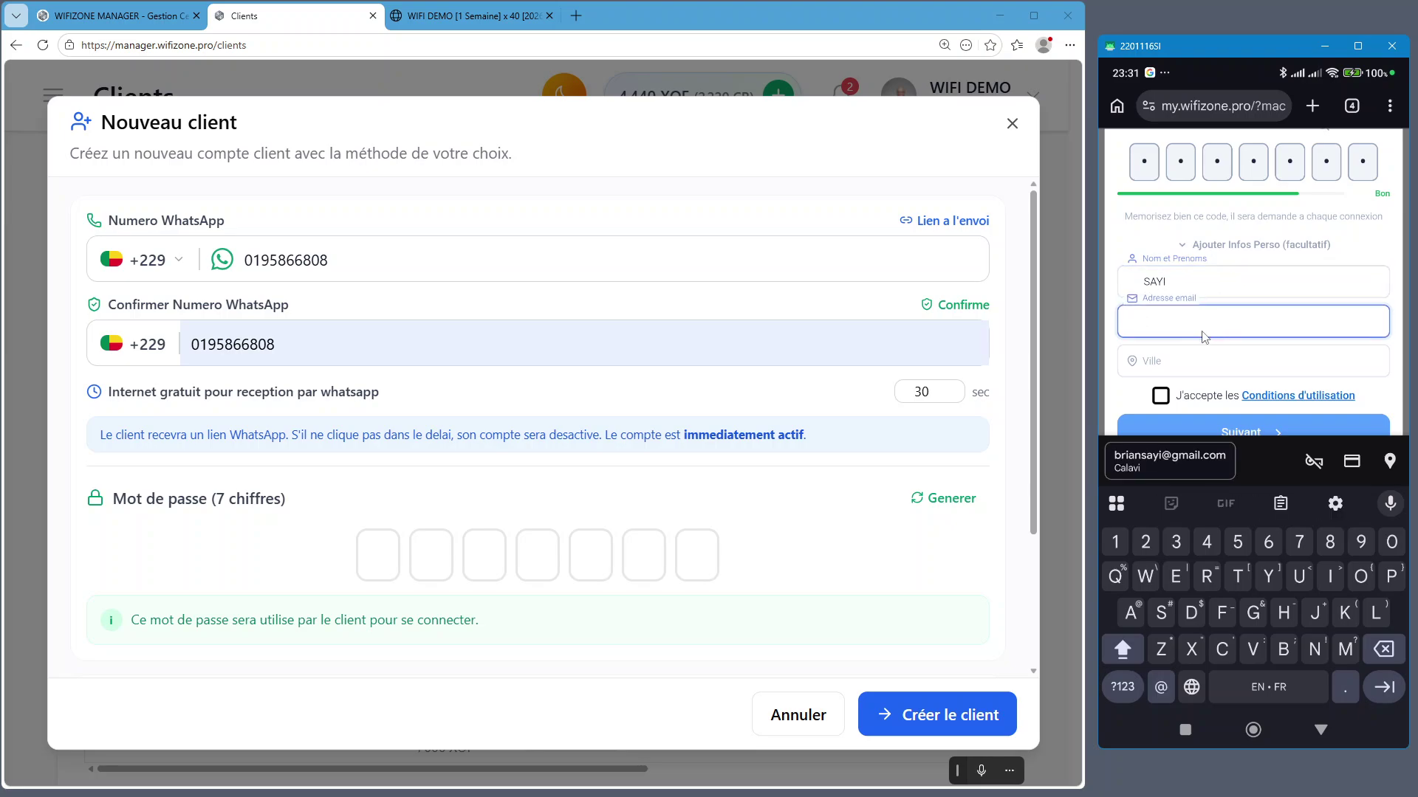
left_click(1198, 361)
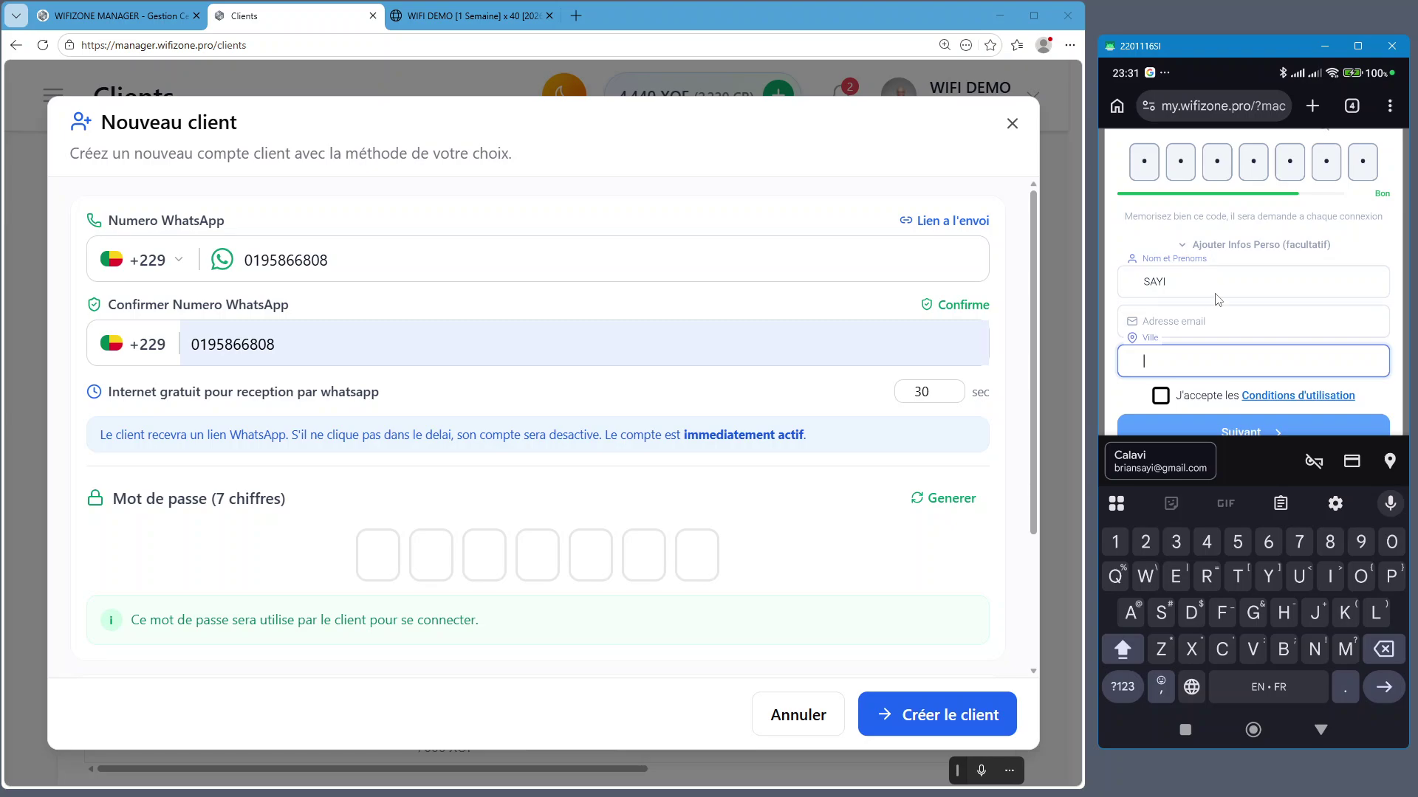
left_click(1184, 250)
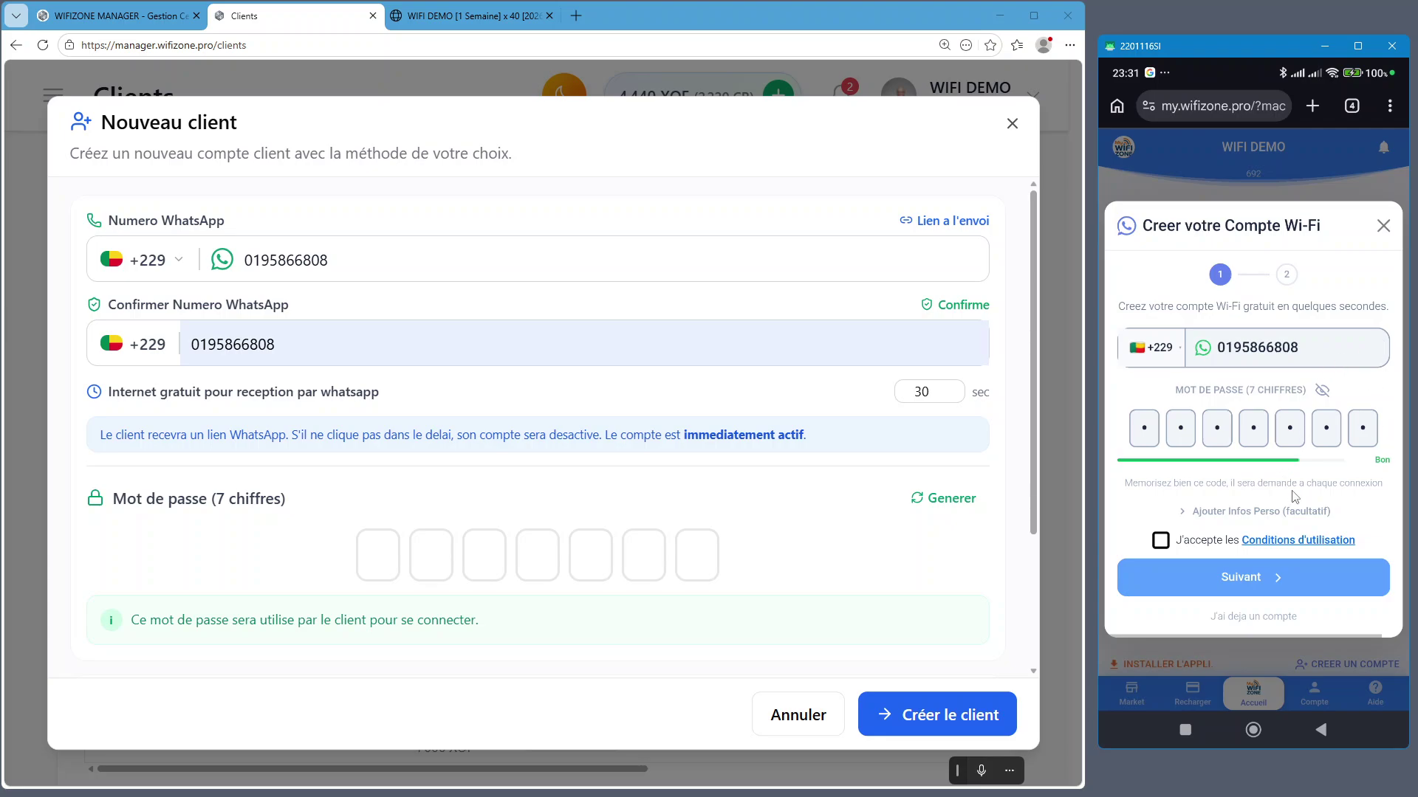
Accept the terms, request the WhatsApp verification link, then close the sign-up dialog
left_click(1162, 544)
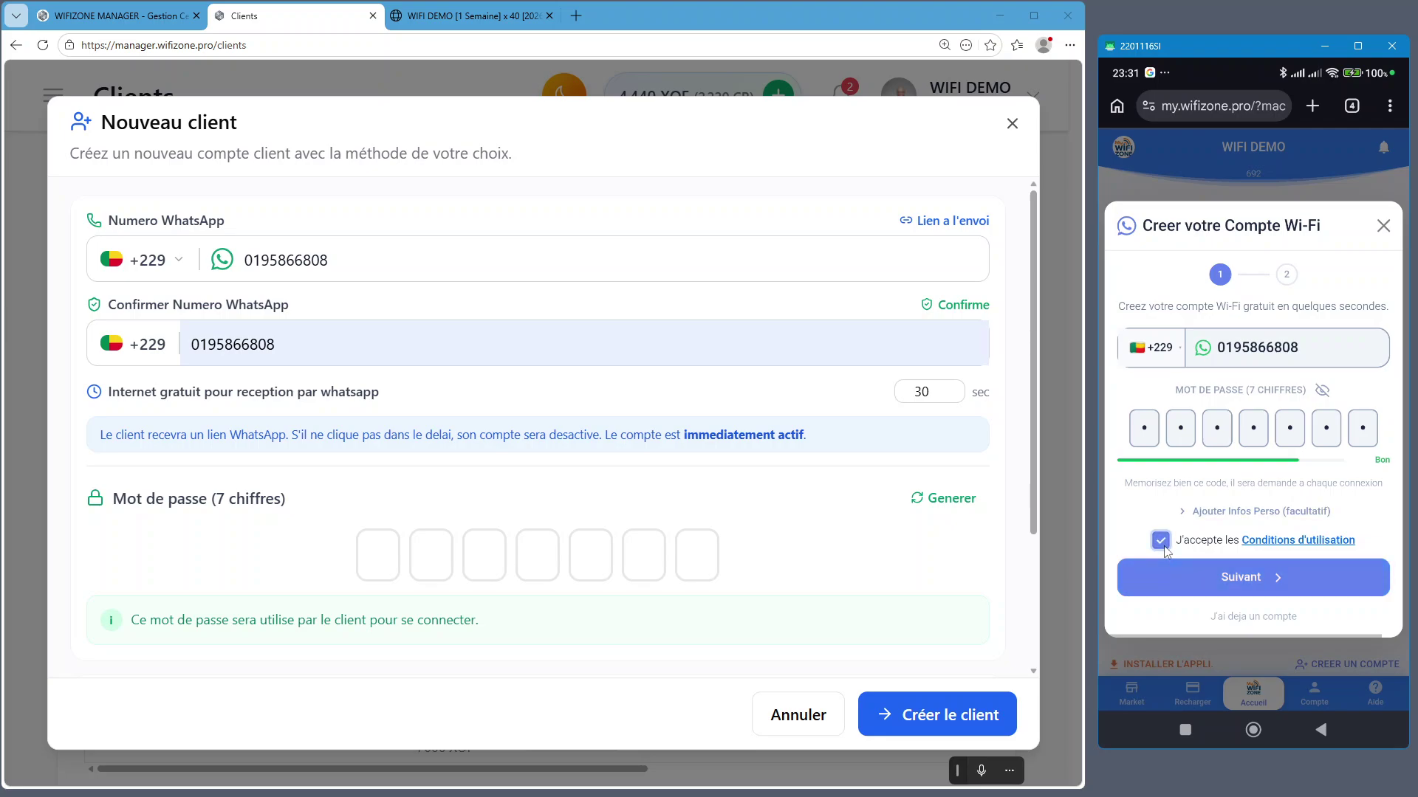
left_click(1272, 580)
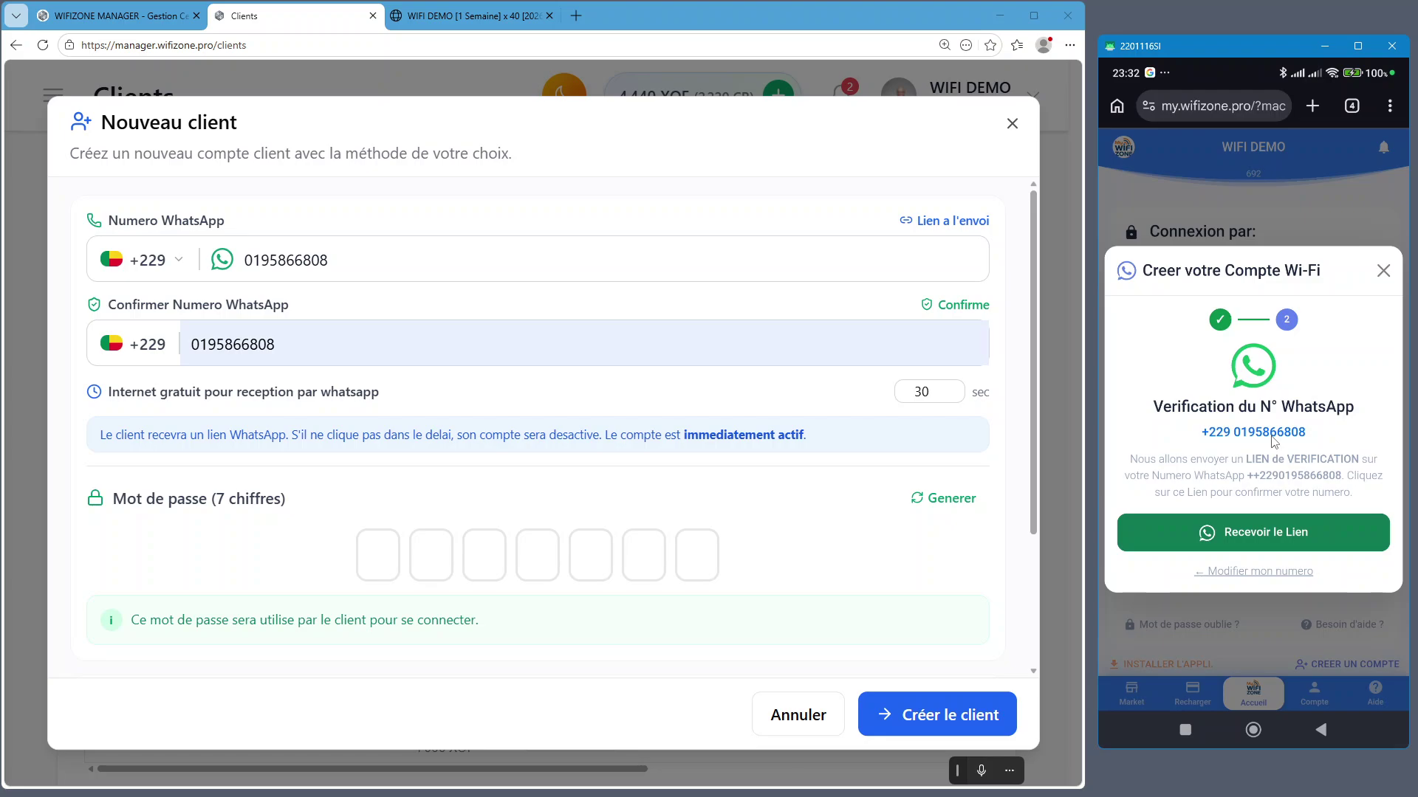
left_click(1301, 532)
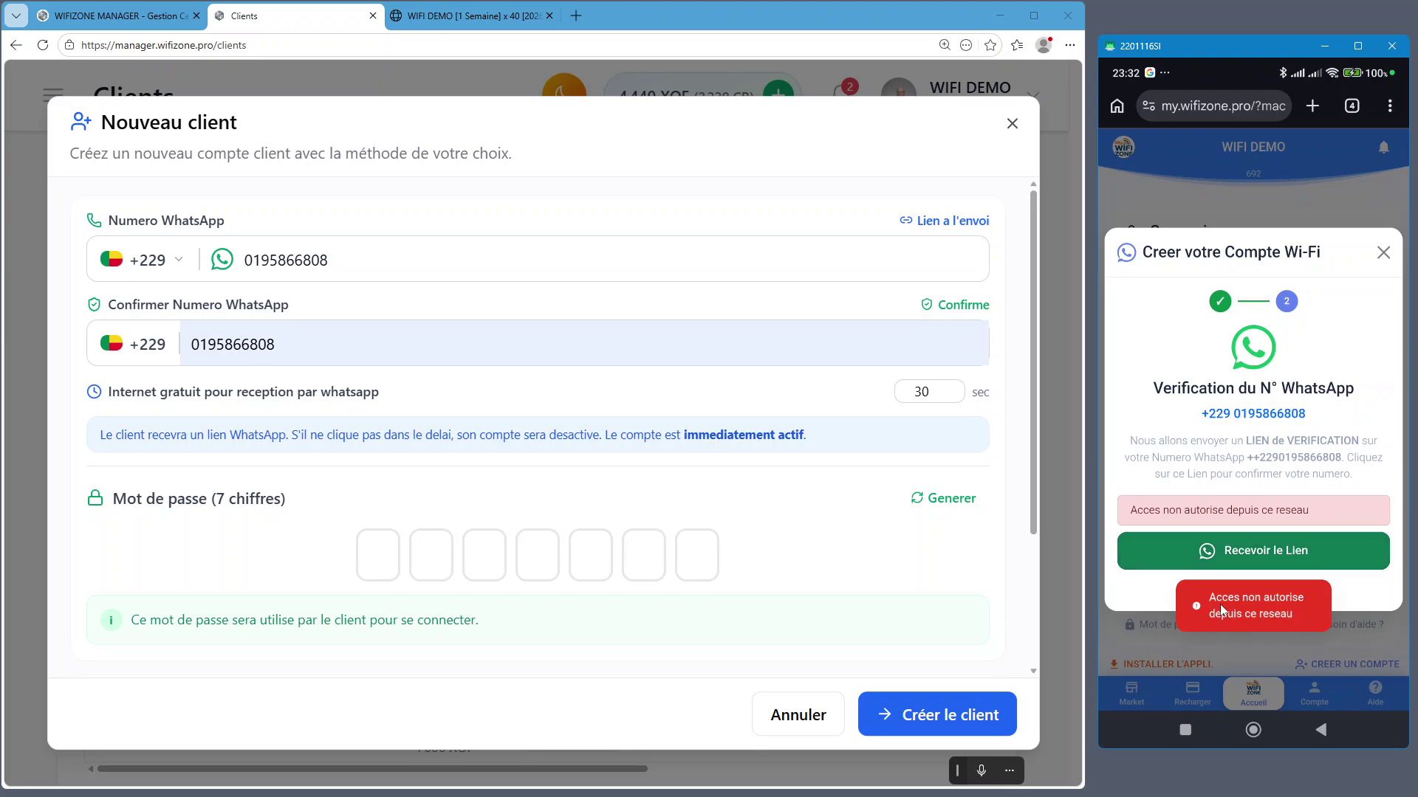
left_click(1382, 253)
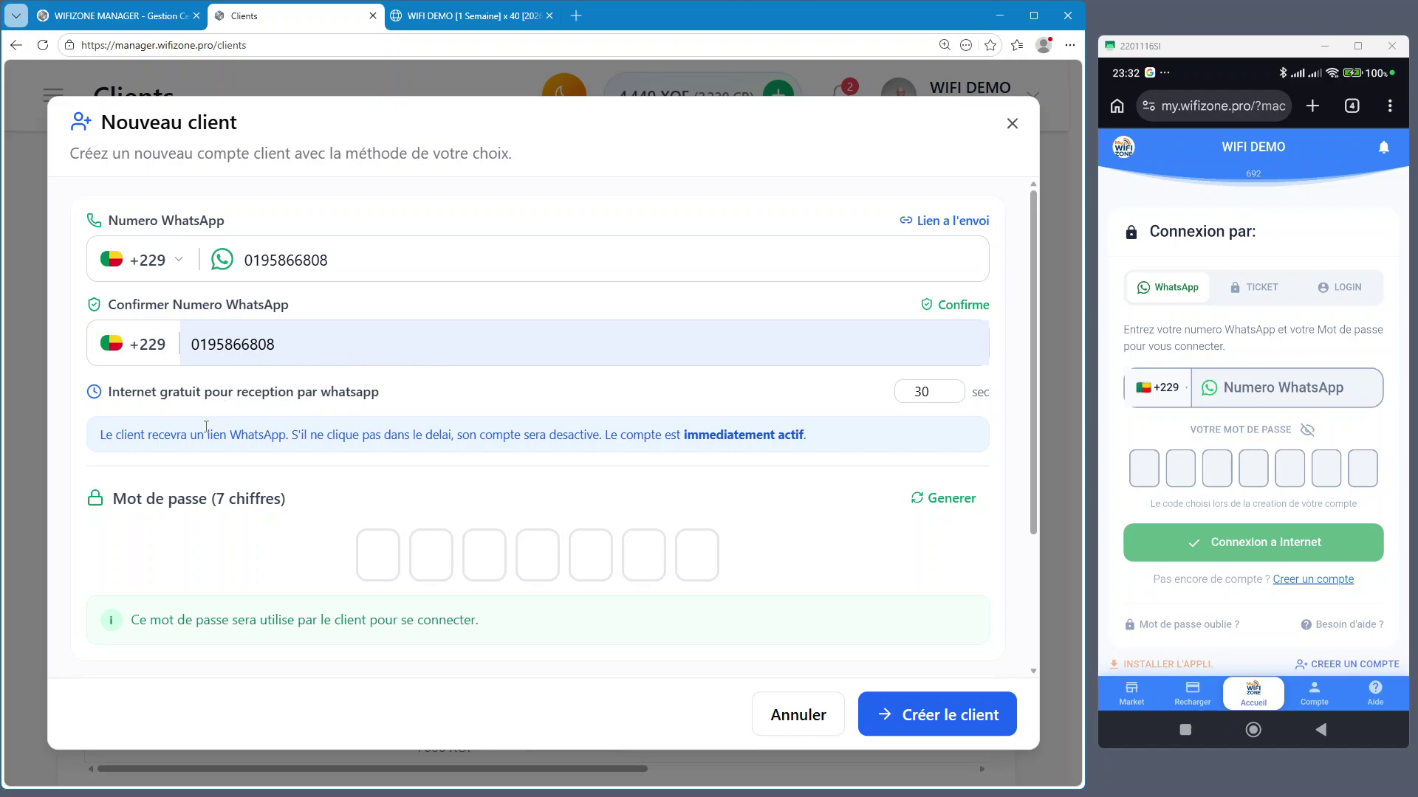
Type the seven-digit password into the desktop Nouveau client form's Mot de passe boxes
left_click(381, 557)
type("1")
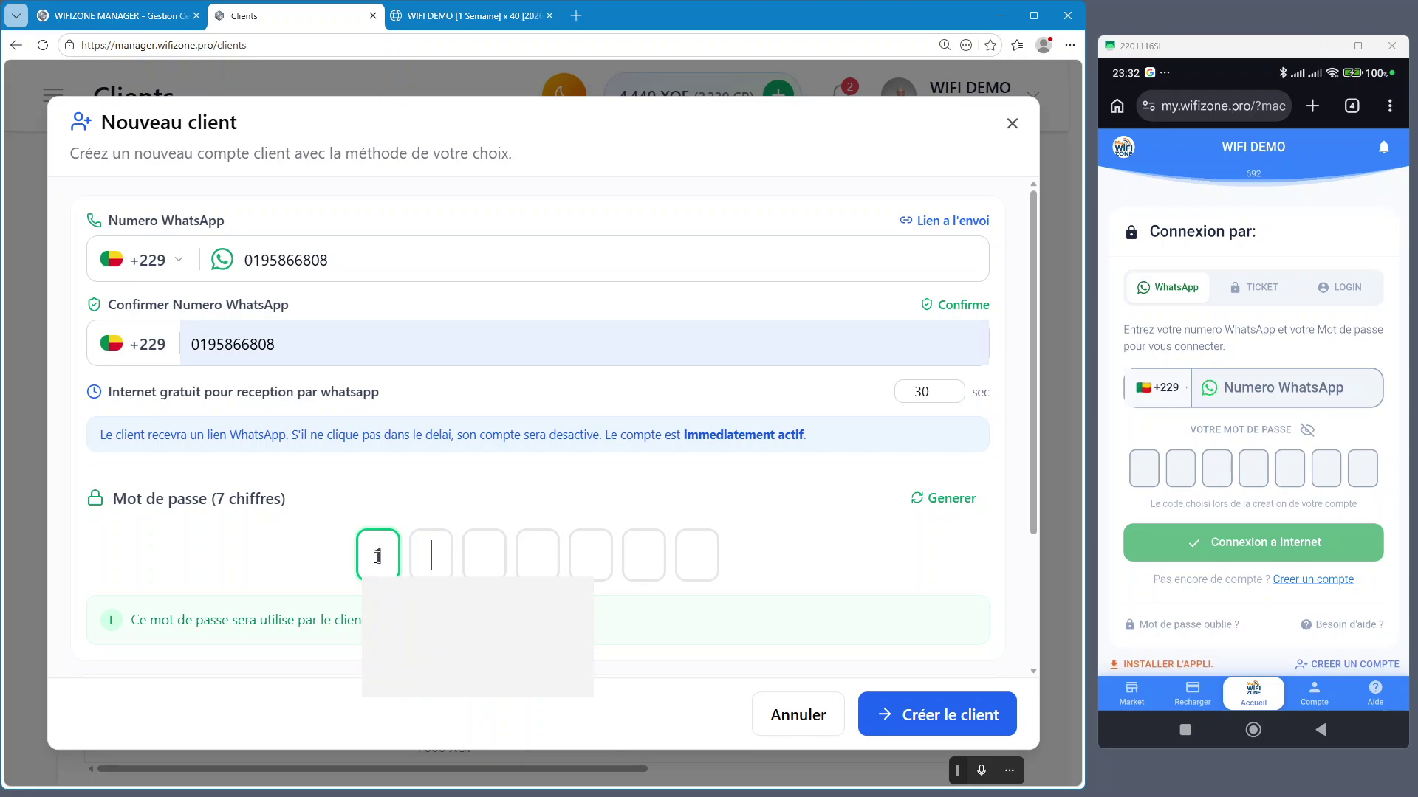
type("234567")
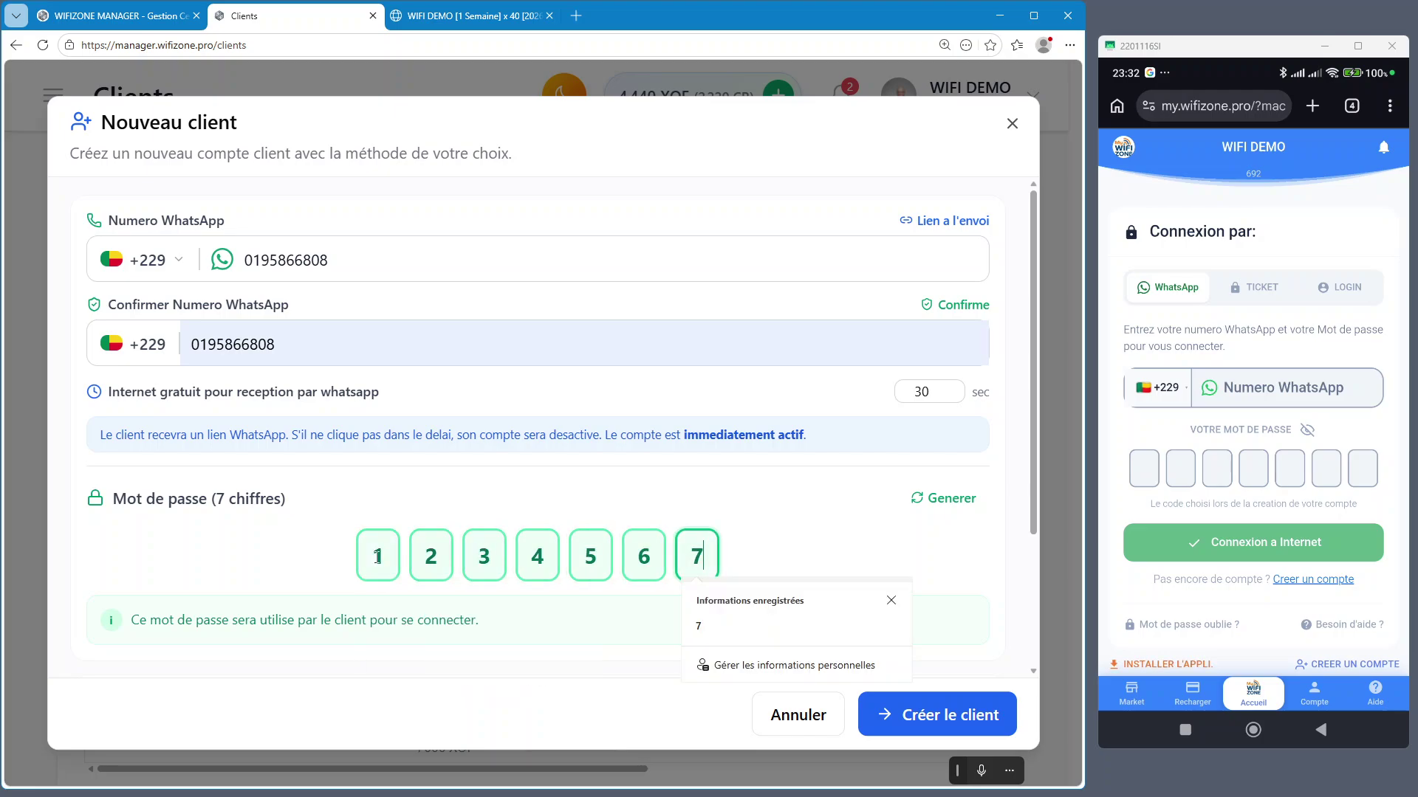
left_click(843, 520)
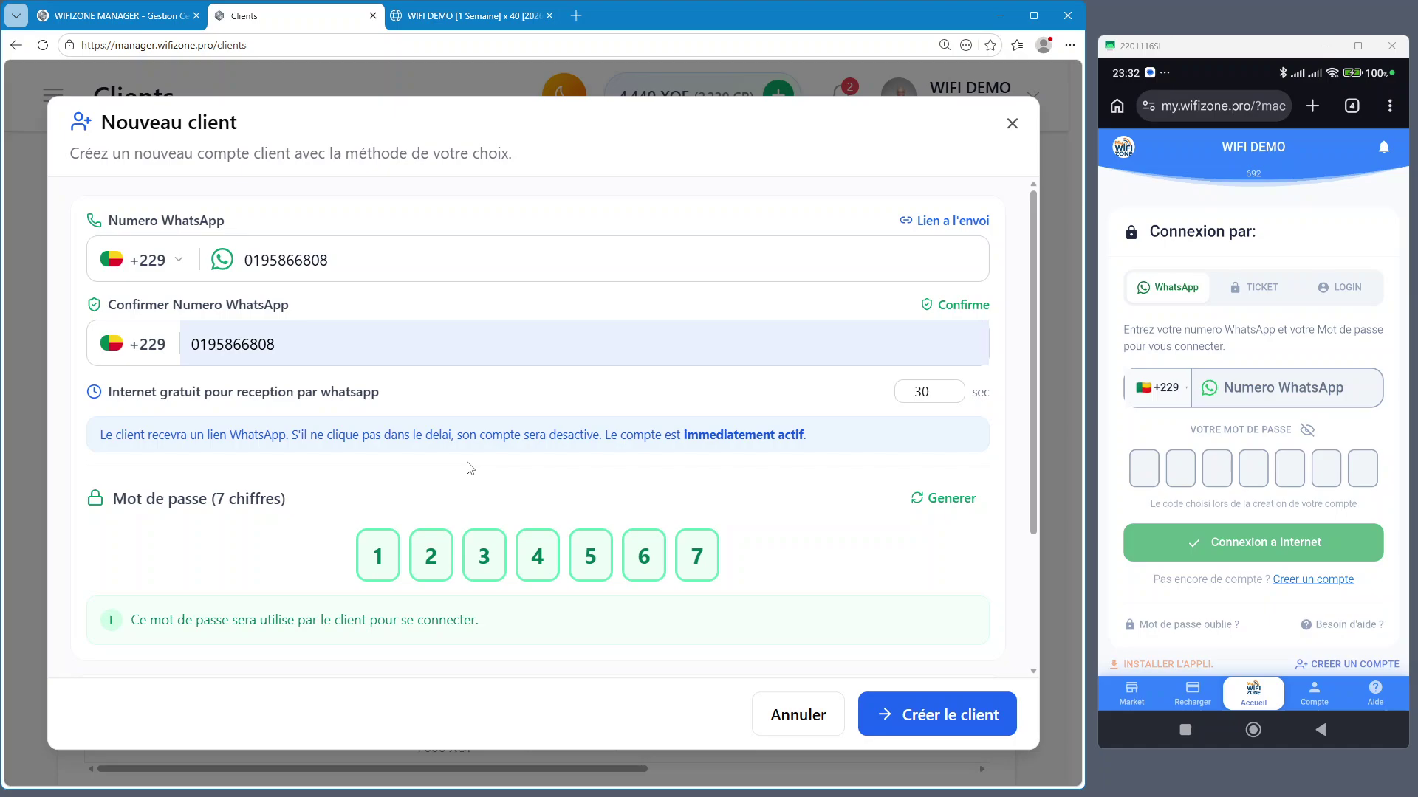
left_click_drag(101, 436, 824, 441)
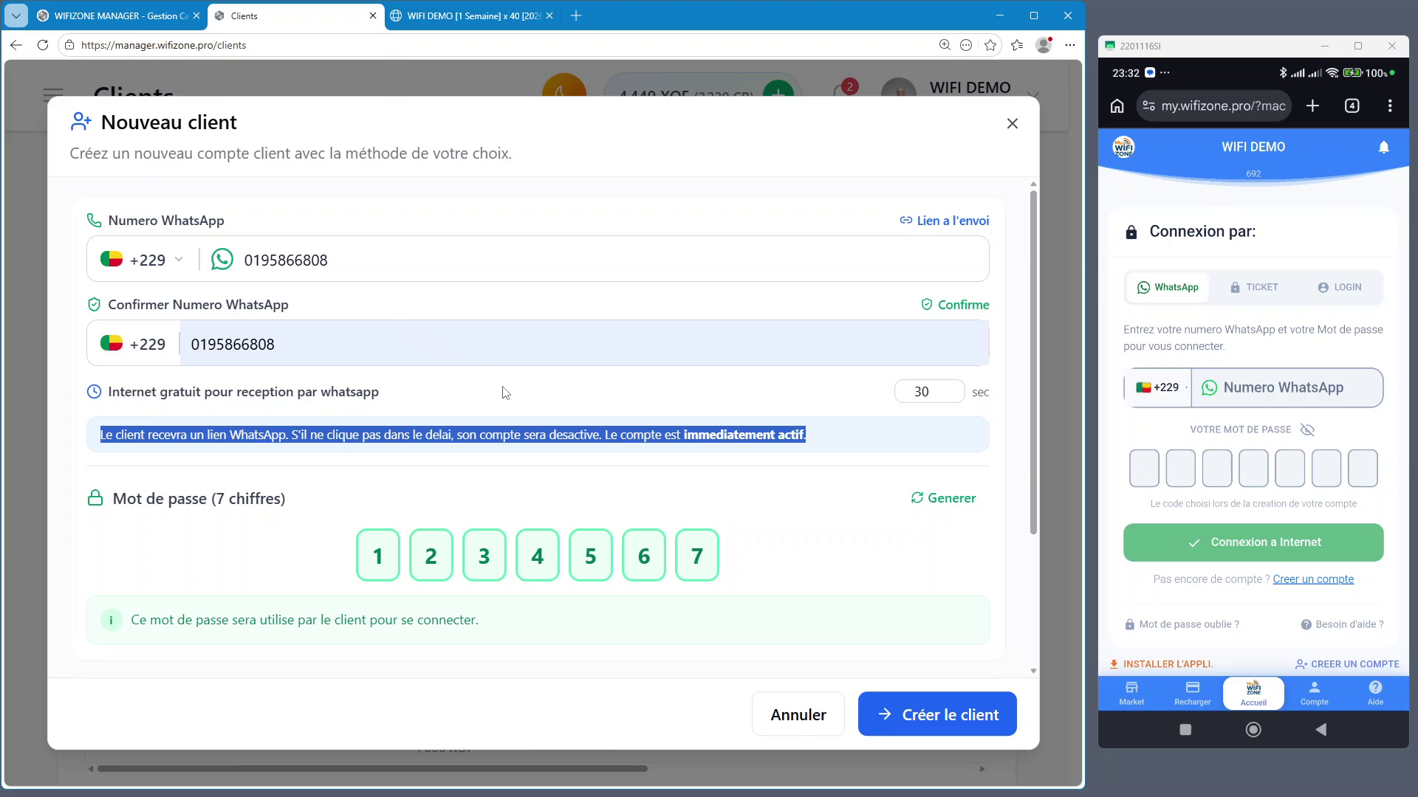
left_click(610, 474)
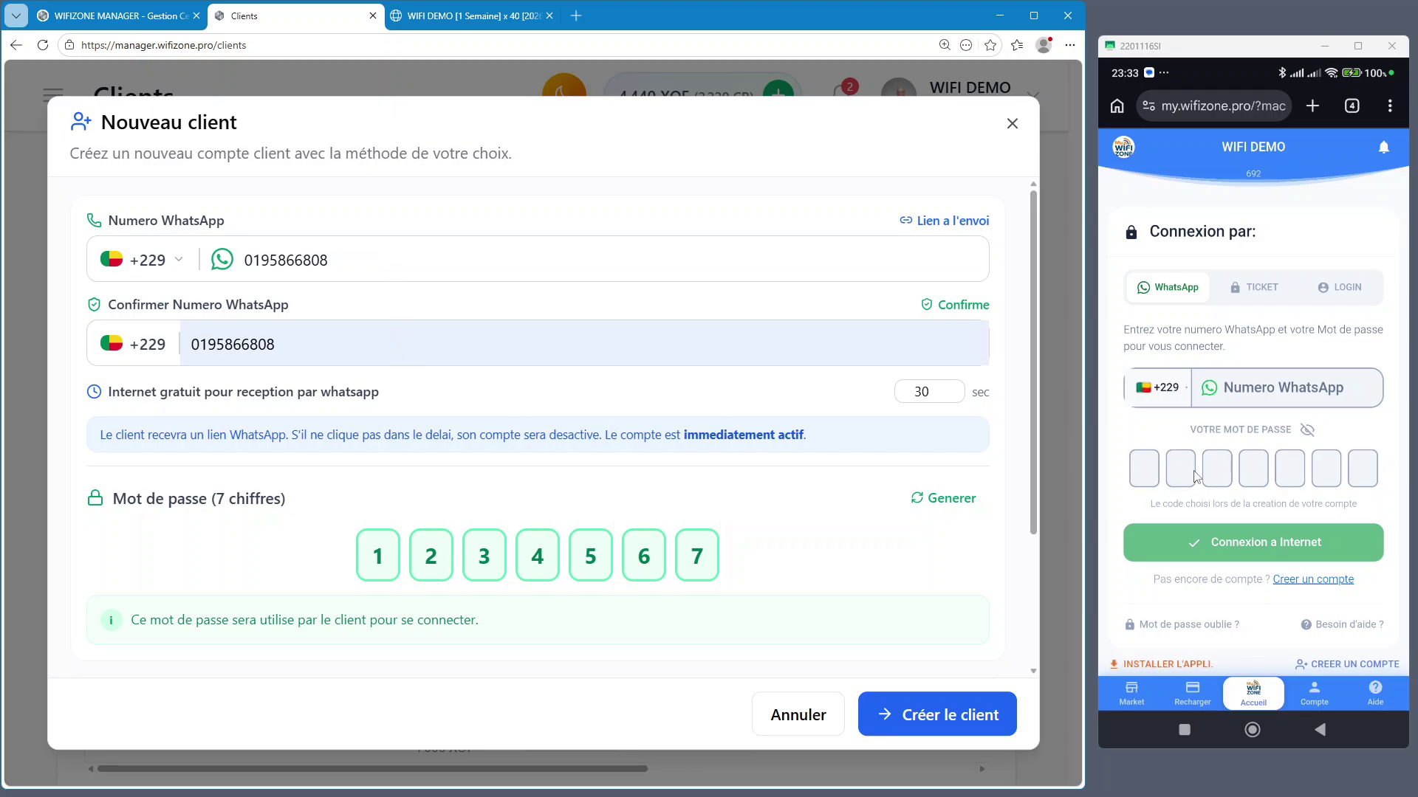
left_click(1154, 484)
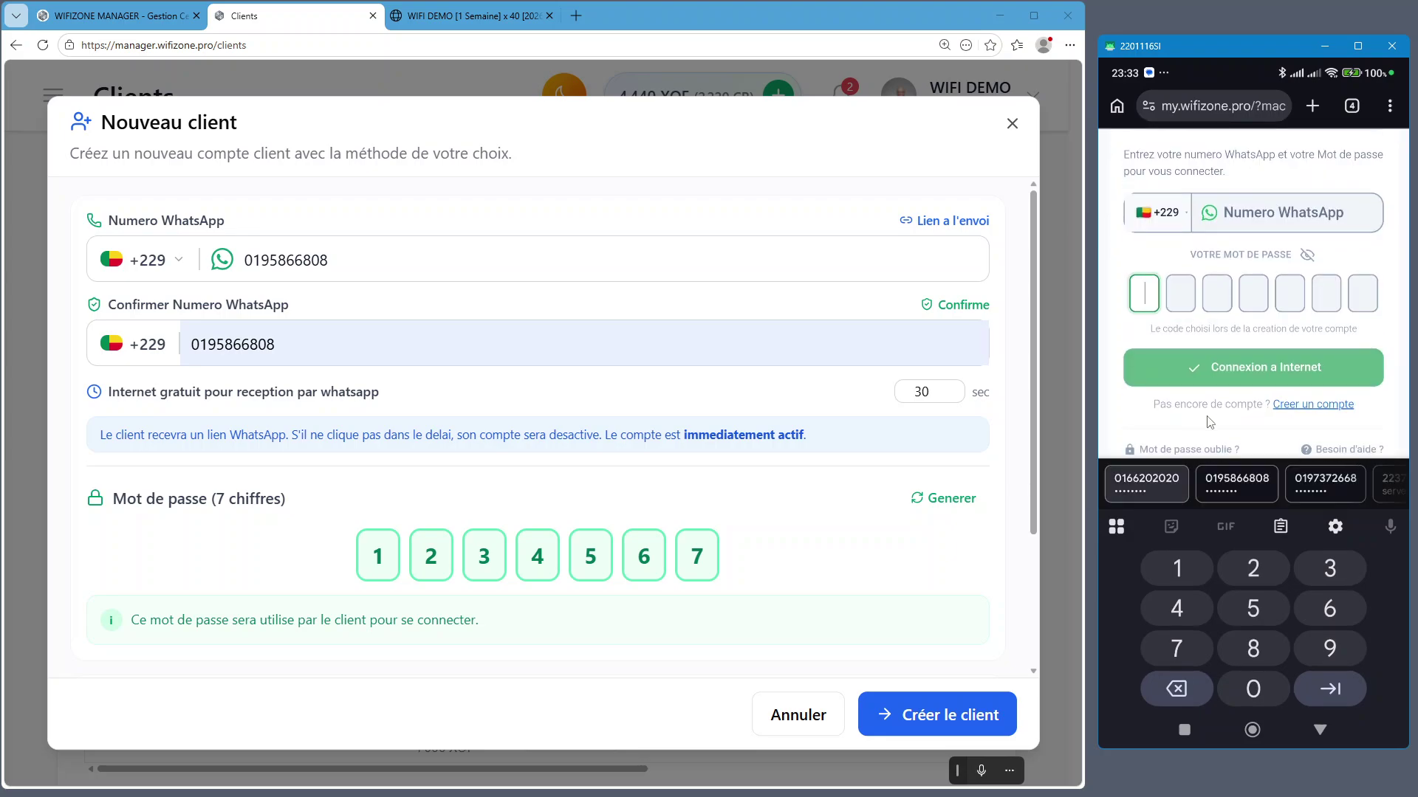
left_click(1329, 310)
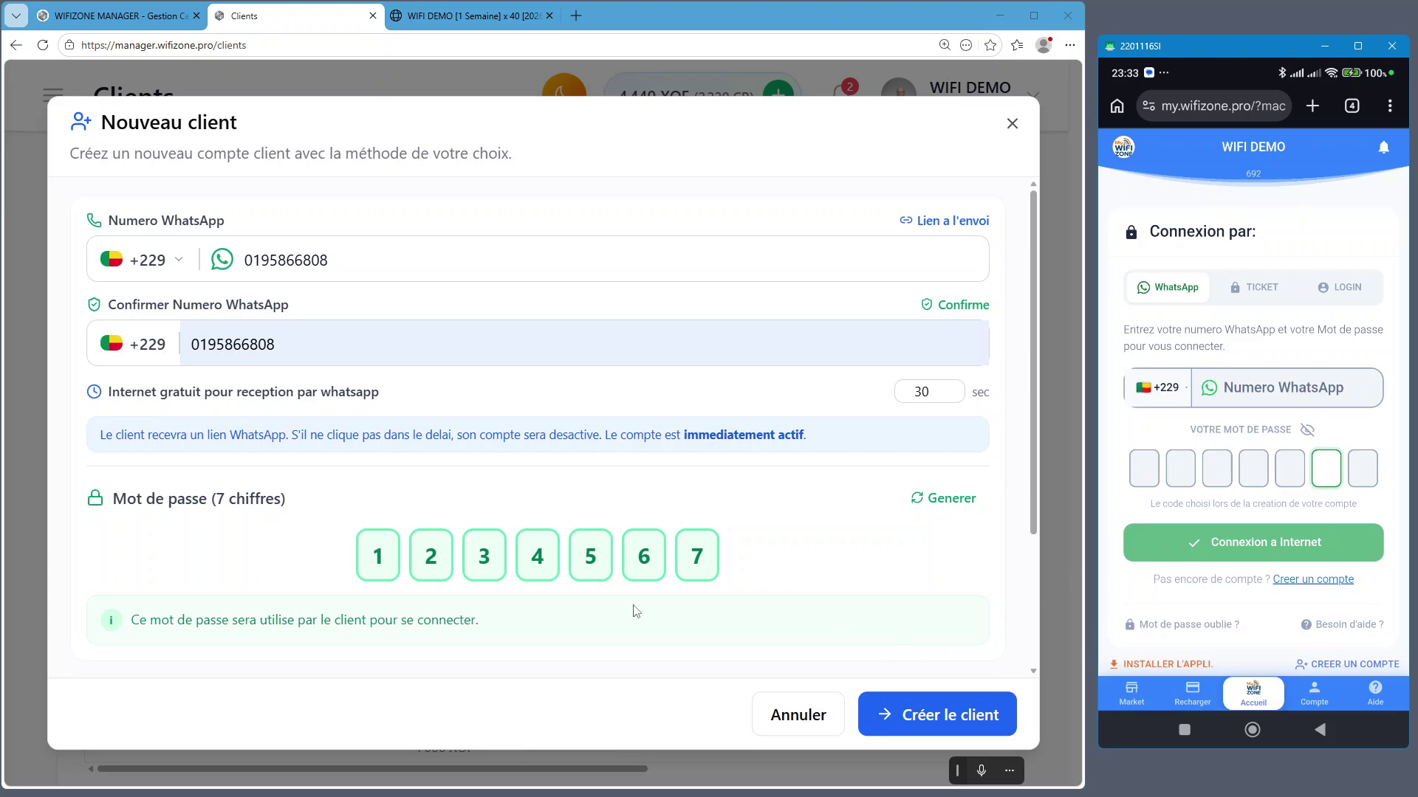
left_click(672, 484)
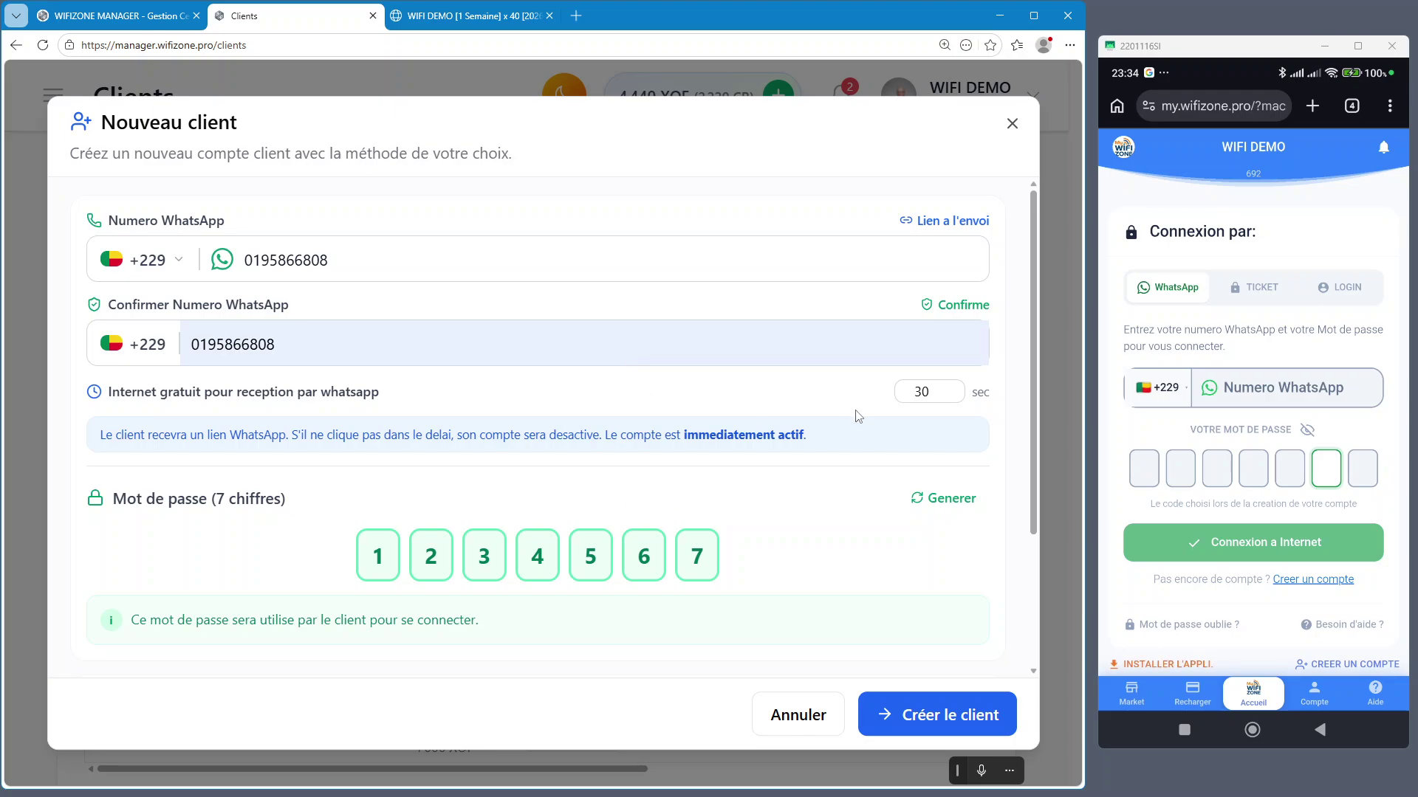
left_click(1267, 288)
left_click(1168, 290)
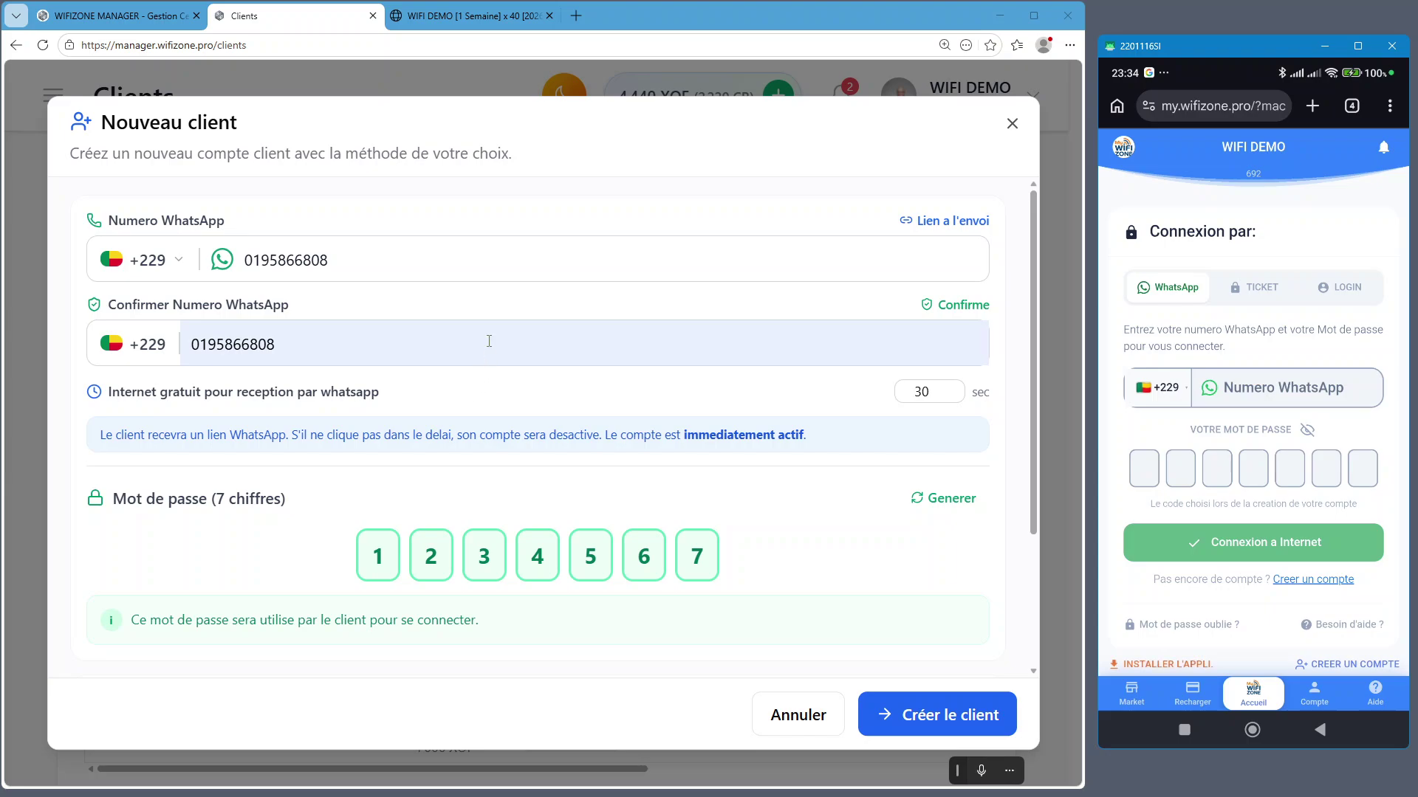
Toggle the phone login between TICKET and LOGIN, ending on ticket-code sign-in
left_click(1271, 297)
left_click(1361, 288)
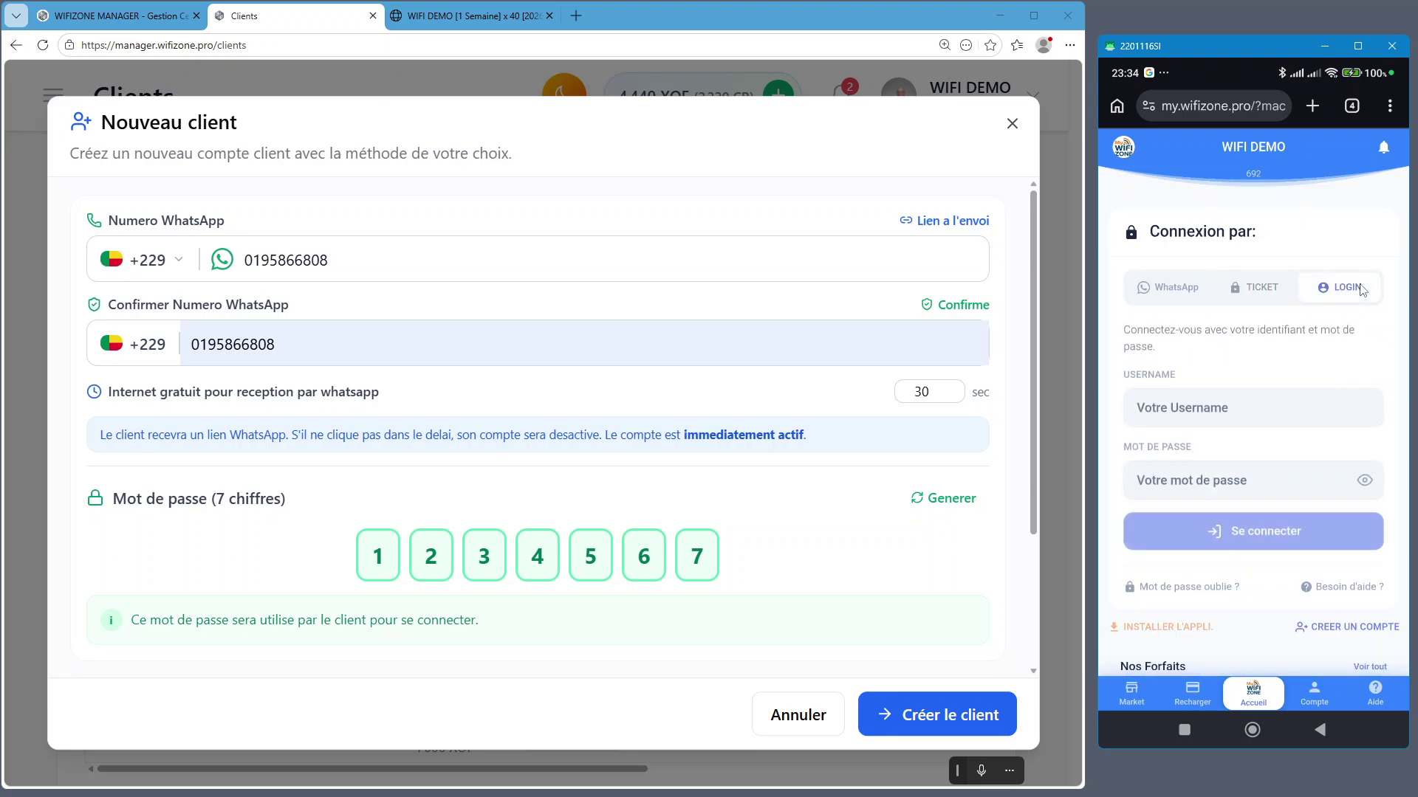
left_click(1272, 291)
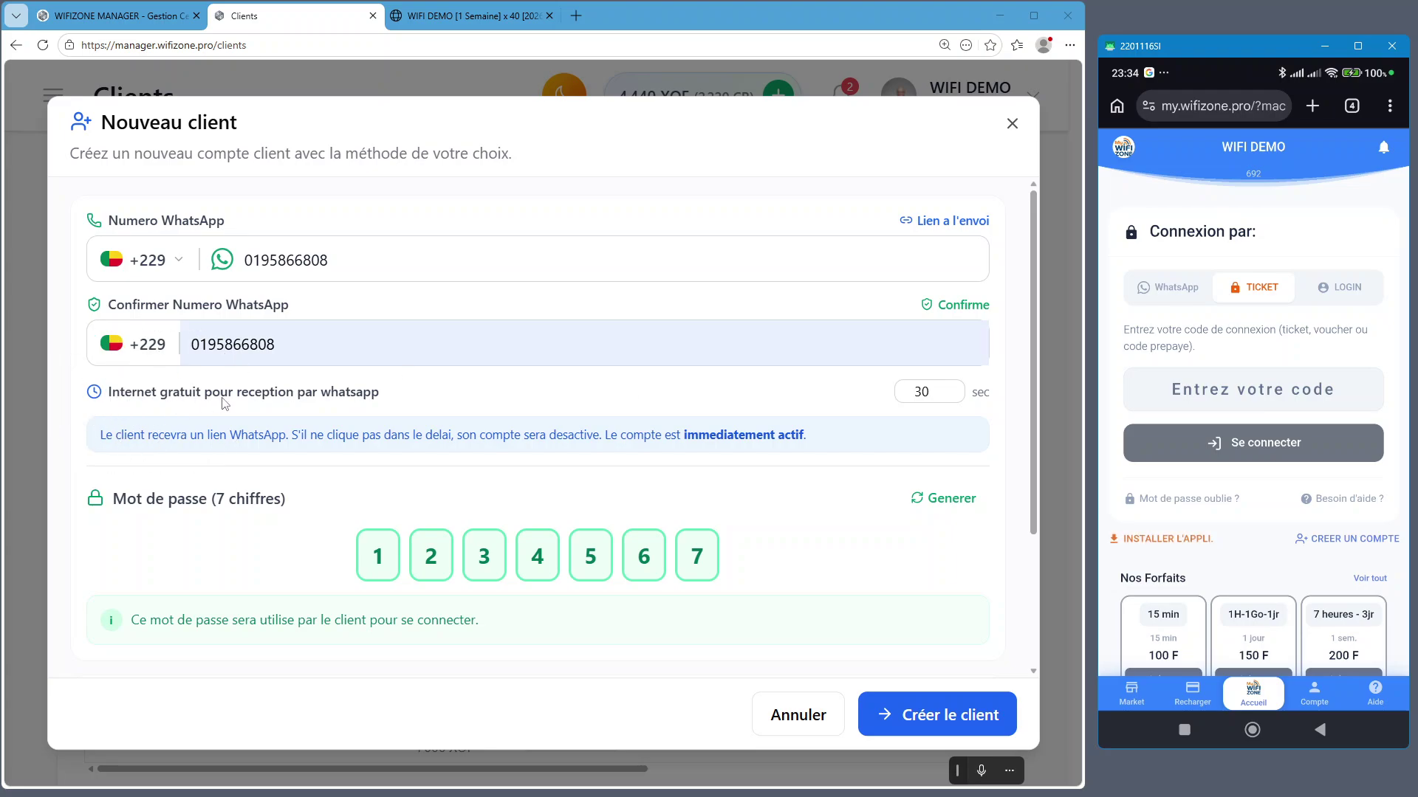
left_click(935, 393)
Change the free WhatsApp reception time from 30 to 60 seconds
left_click(925, 393)
left_click_drag(929, 392, 906, 395)
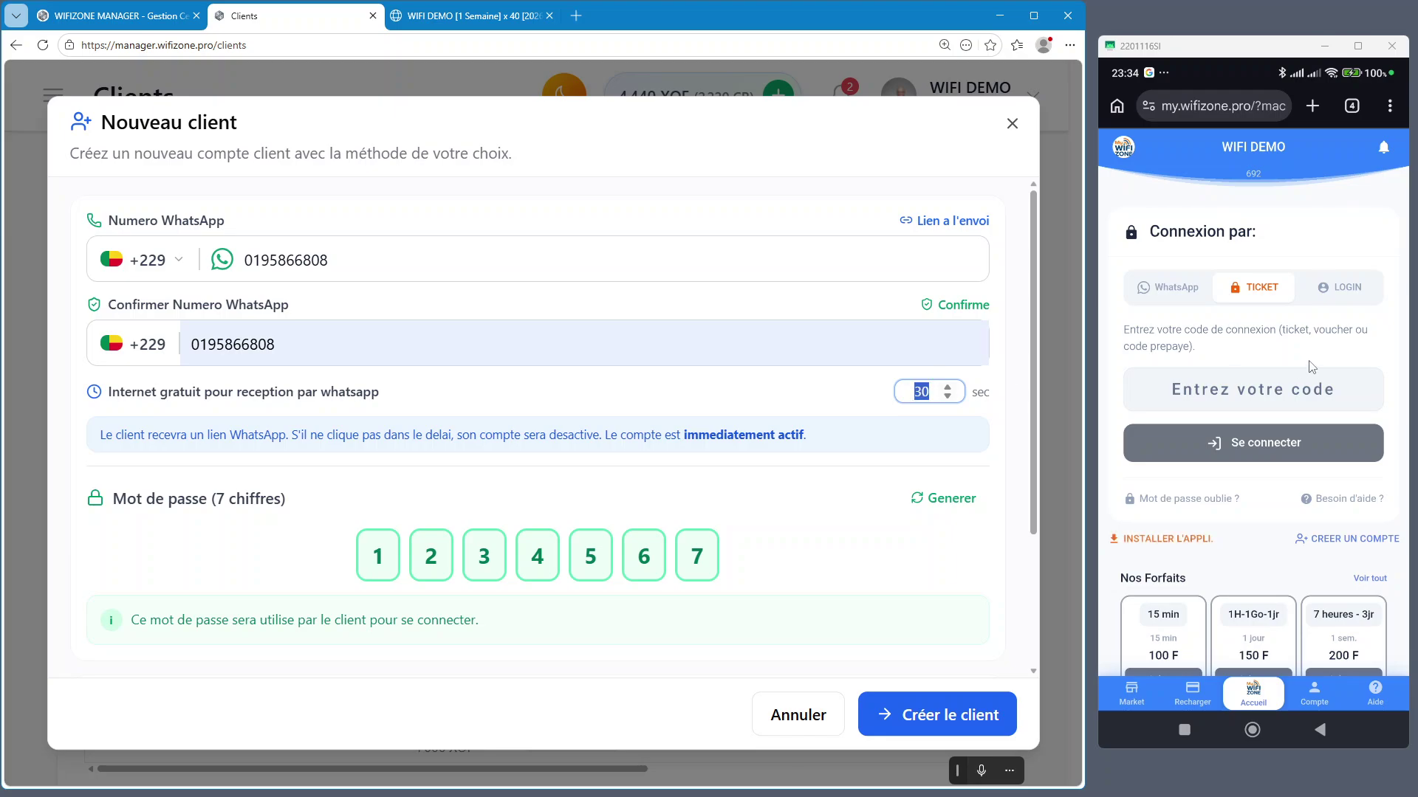
type("60")
left_click(876, 528)
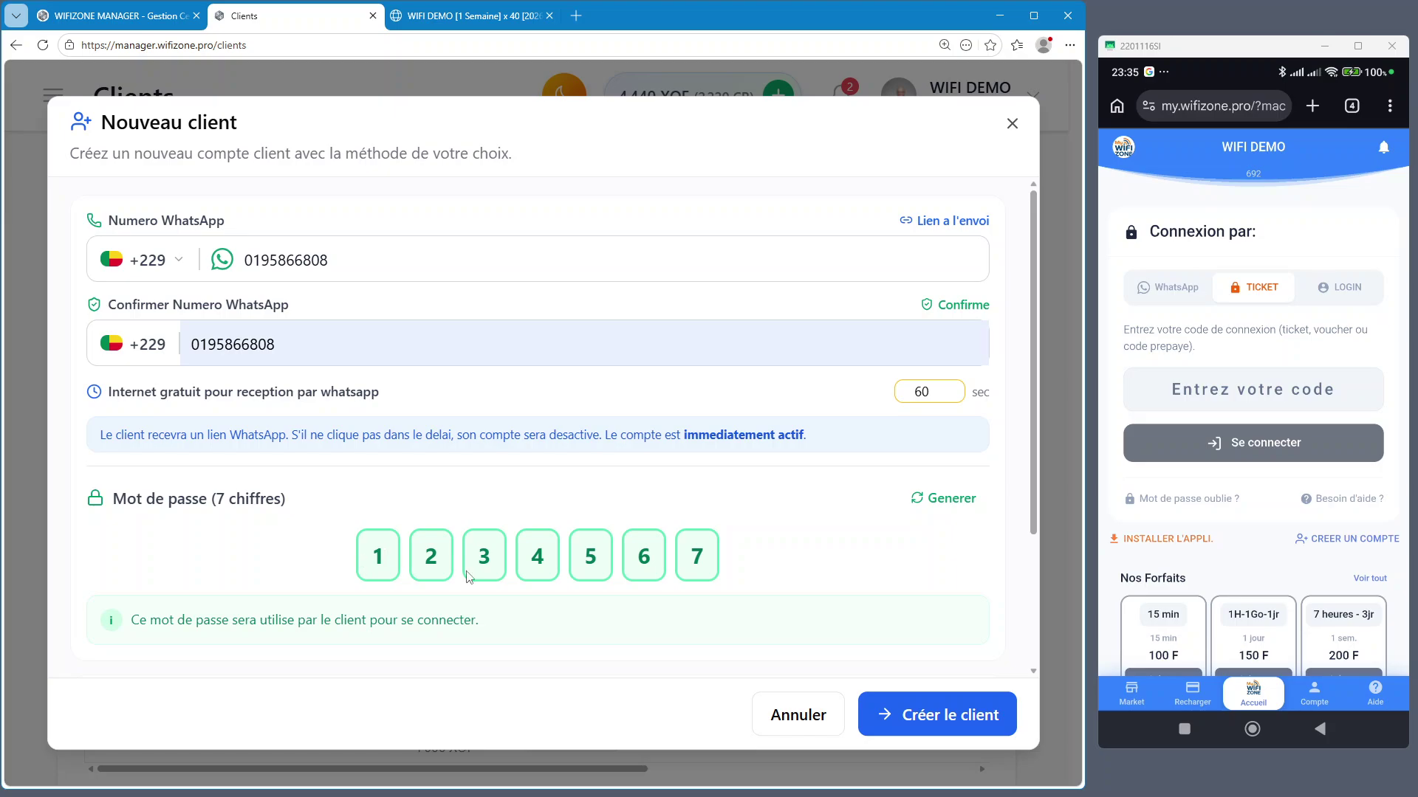
Submit Créer le client, dismiss the missing-Forfait error, and scroll down to Forfait
left_click(960, 508)
left_click(945, 729)
left_click(932, 716)
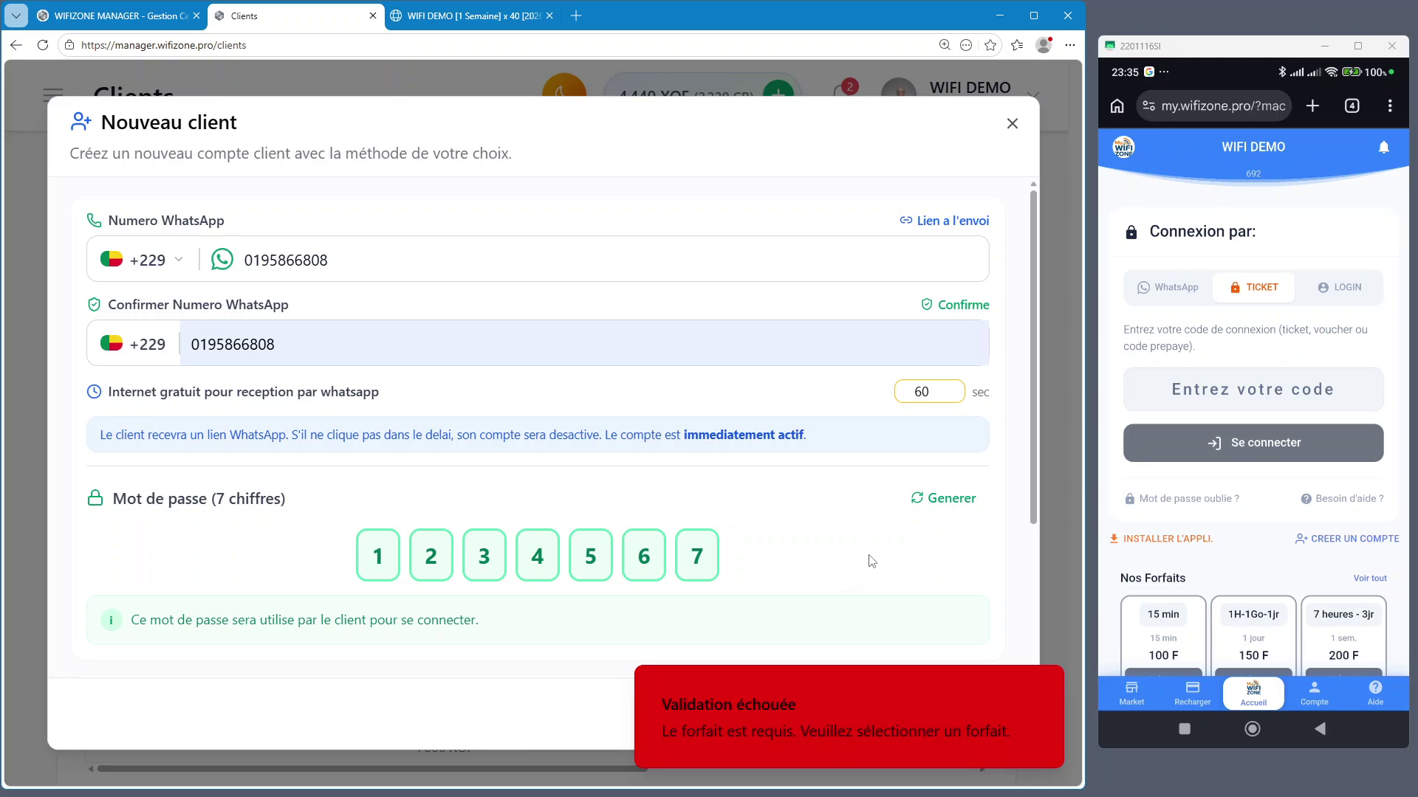
left_click(1043, 688)
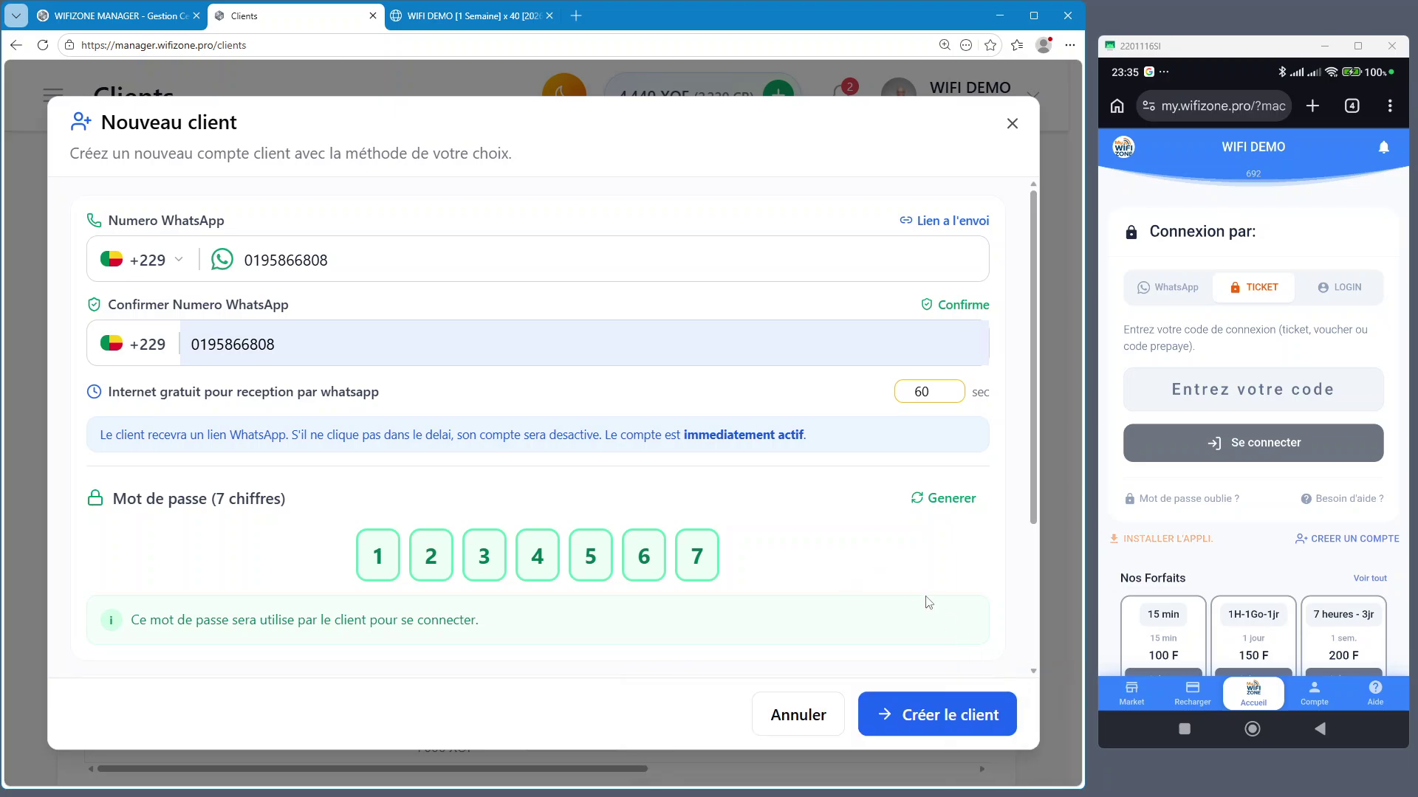
scroll(911, 568, "down", 3)
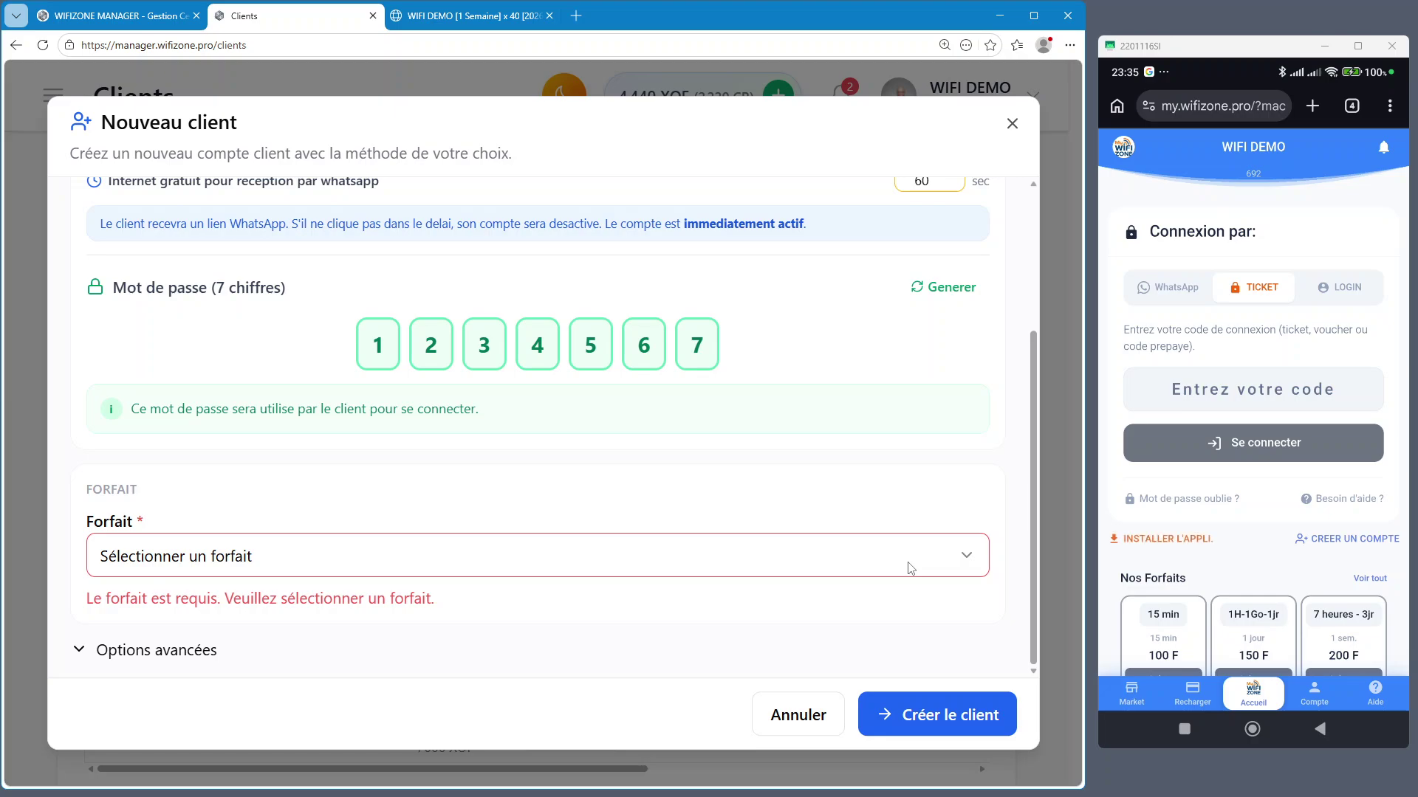
left_click(1362, 109)
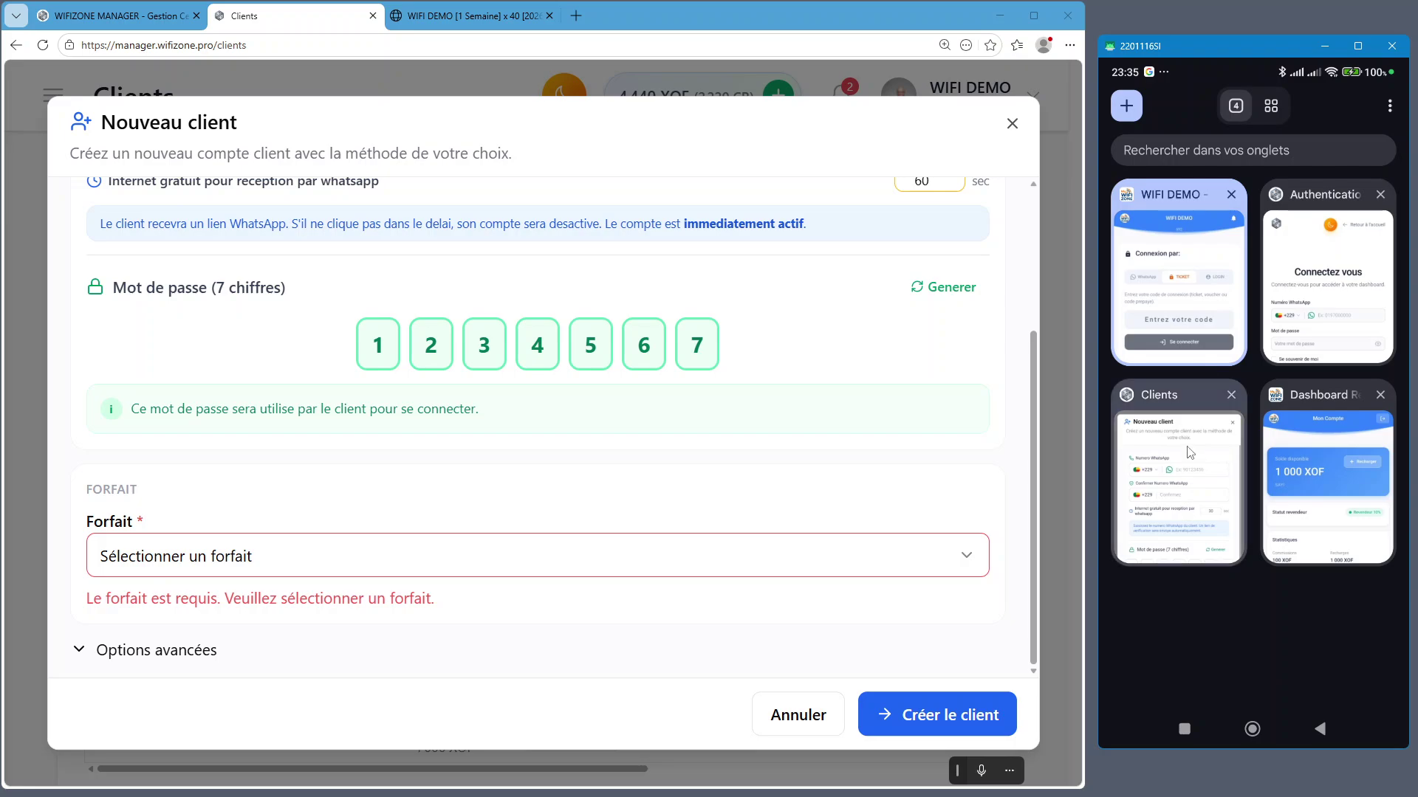
On the phone, enter the WhatsApp number in Numero WhatsApp and Confirmer
left_click(1189, 453)
scroll(1268, 510, "down", 2)
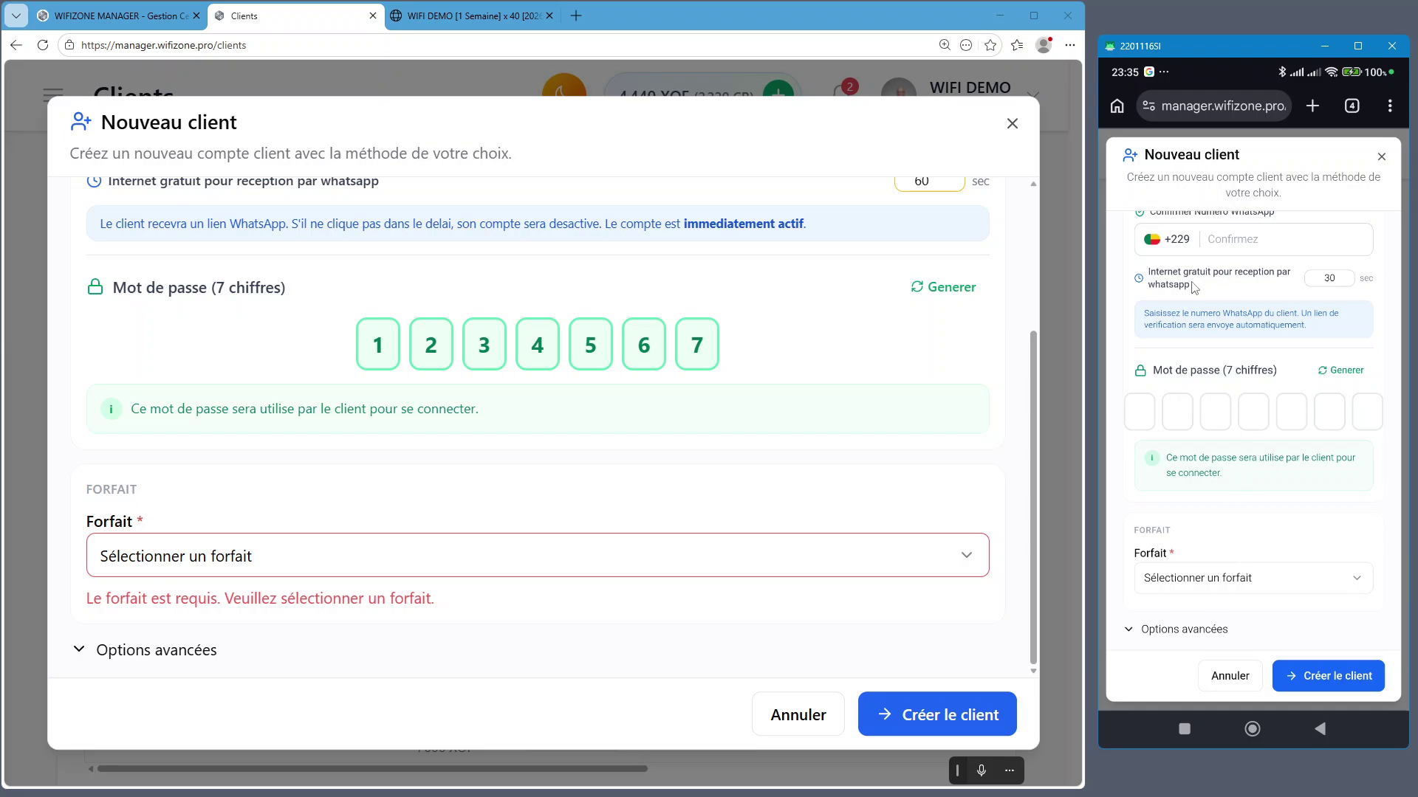
scroll(1270, 269, "up", 2)
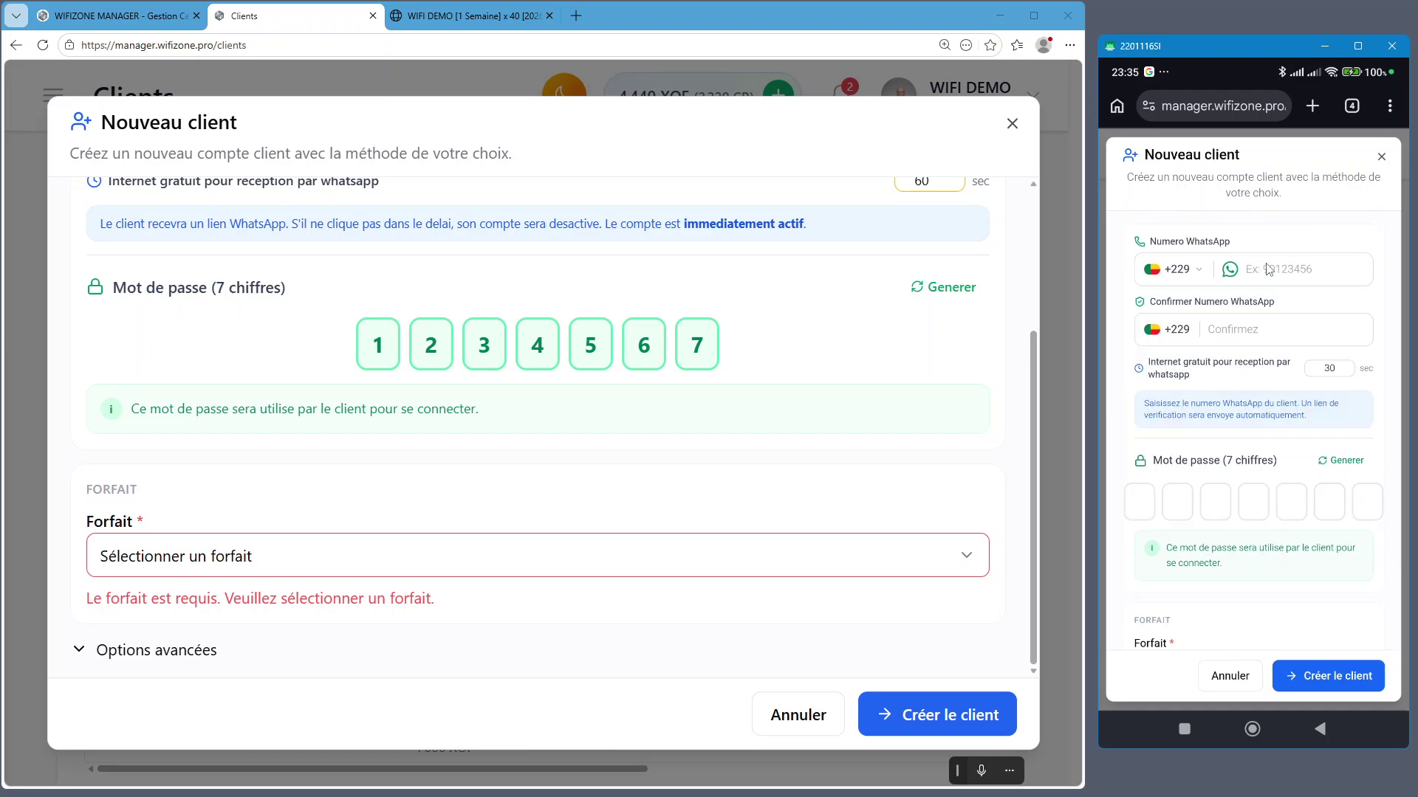
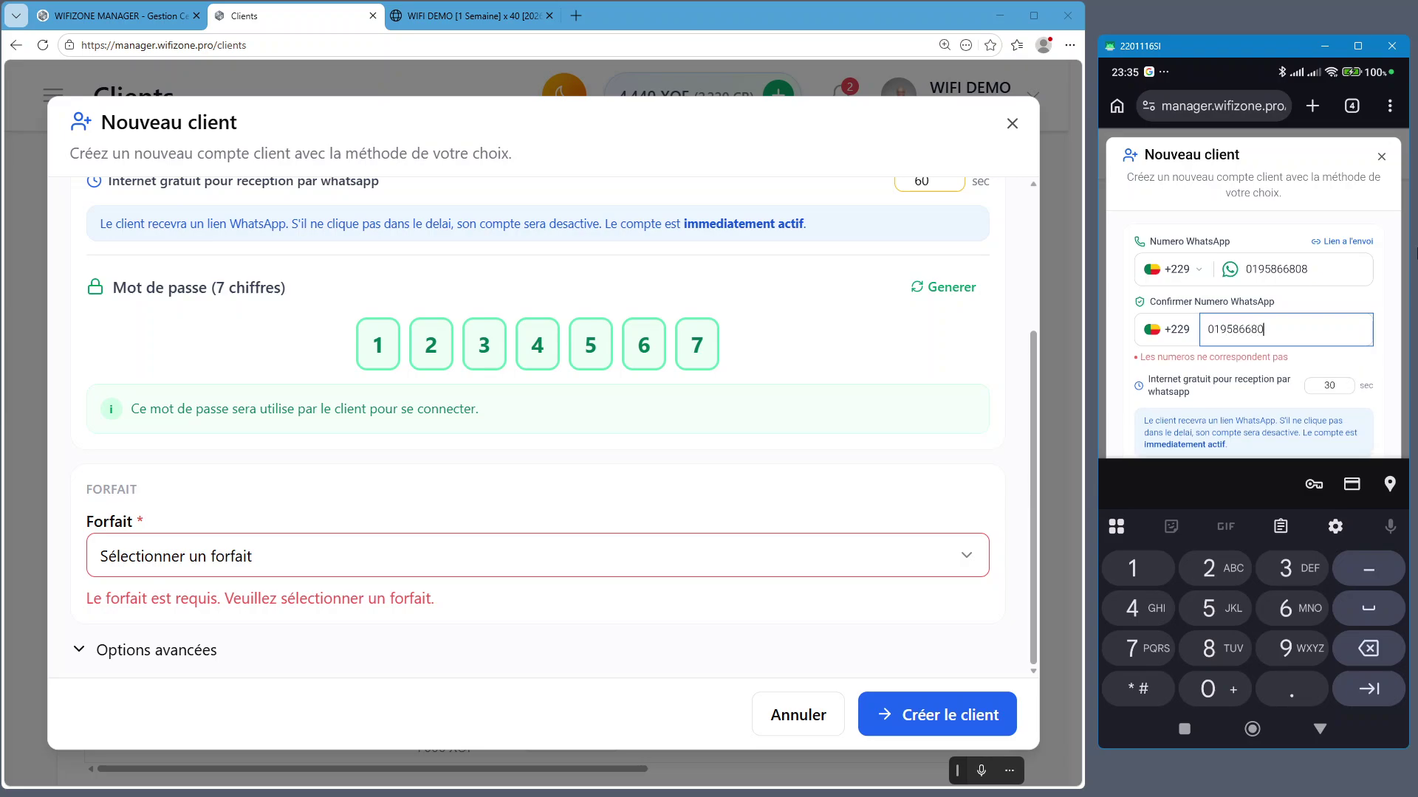
left_click(1244, 387)
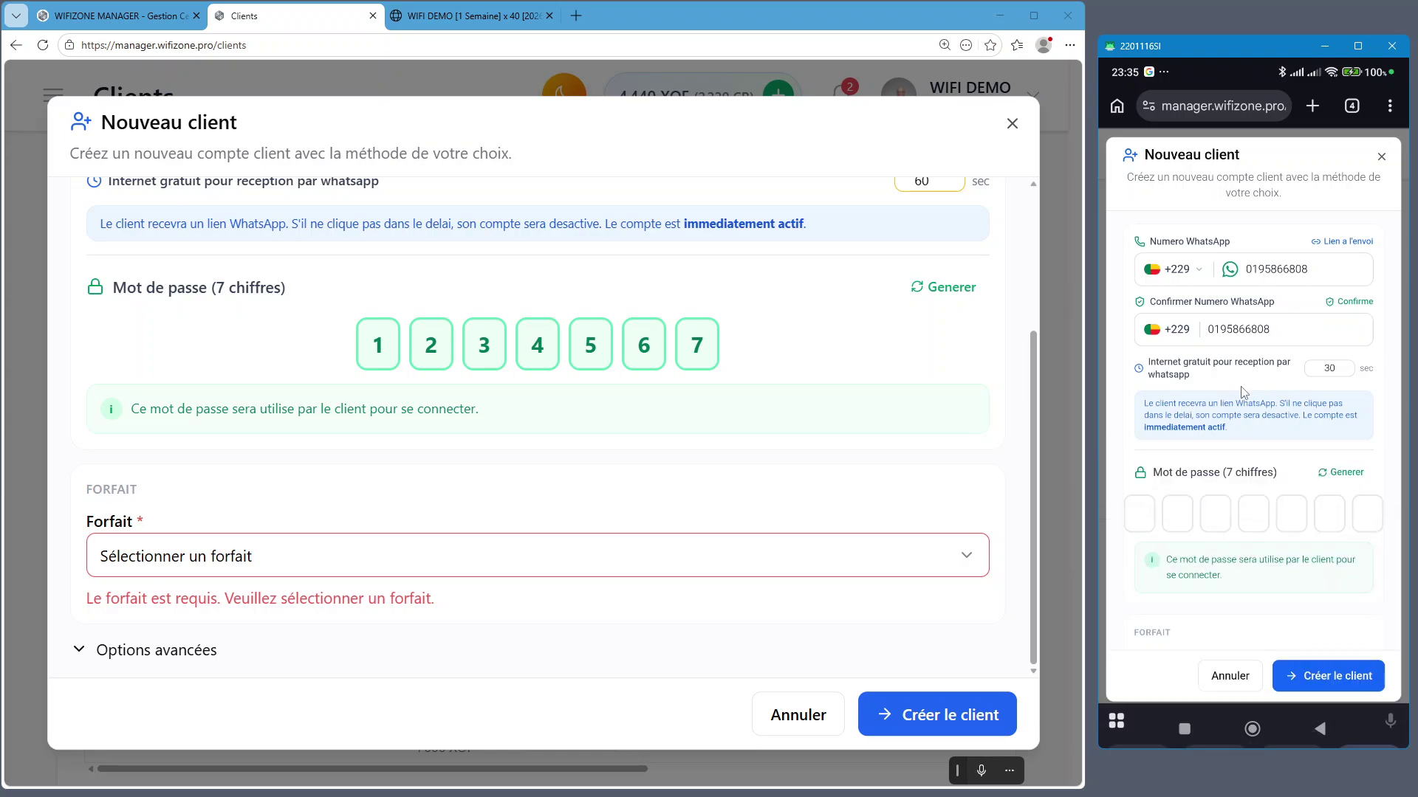
Fill in the seven-digit password on the phone and bring up the Forfait plans
left_click(1139, 513)
type("1234567")
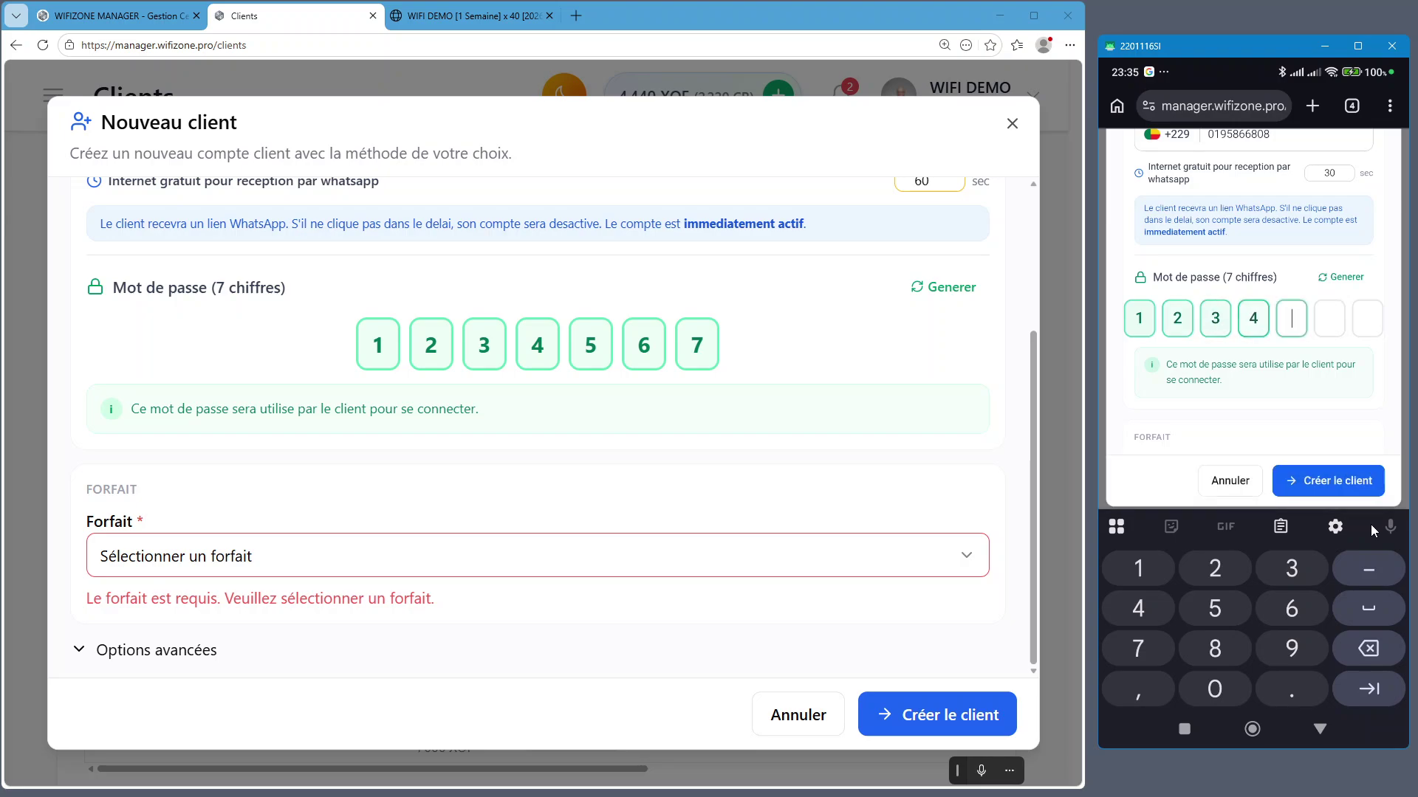
left_click(1208, 425)
scroll(1257, 610, "down", 2)
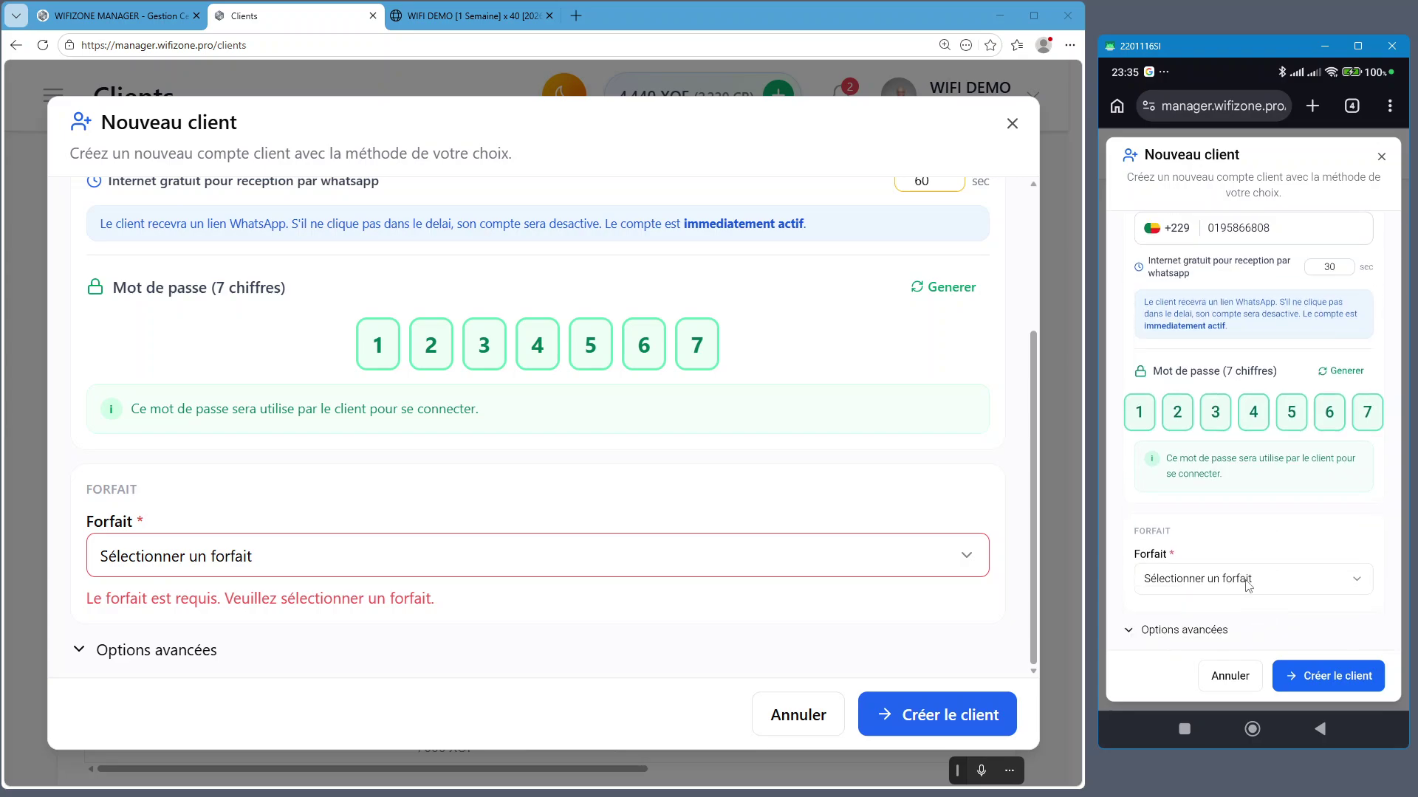
left_click(1247, 579)
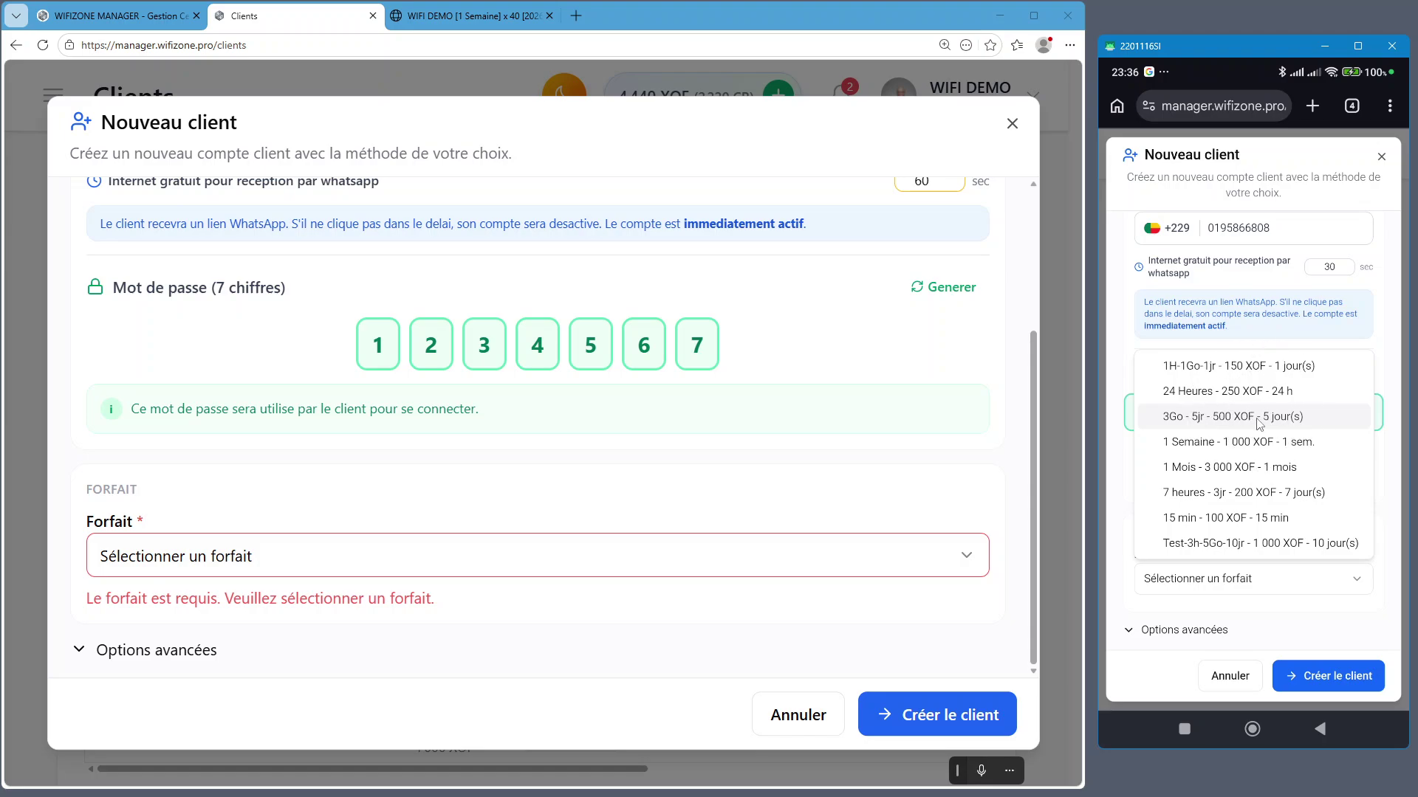
Choose the 3Go - 5jr plan on phone and desktop, checking its 10 XOF fee
left_click(1248, 422)
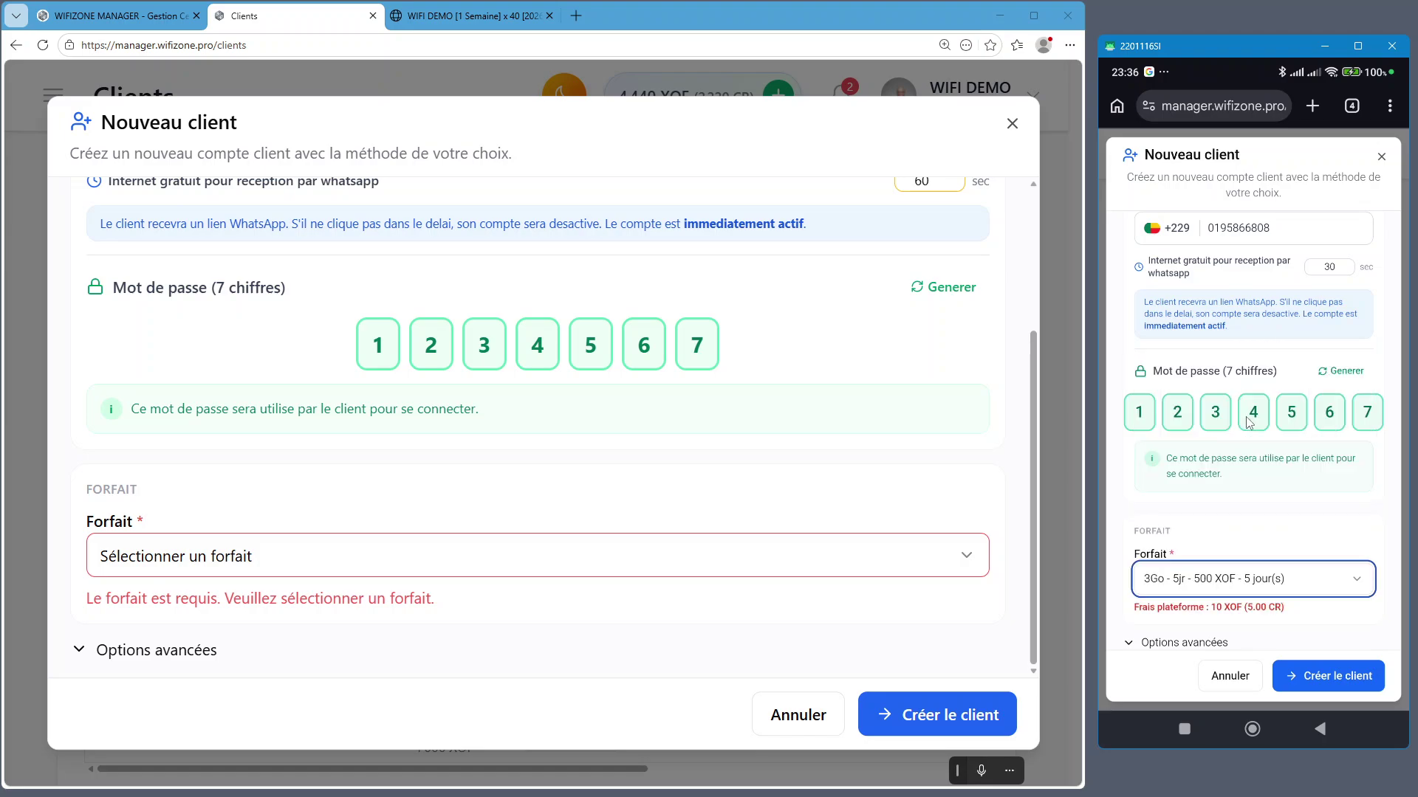
left_click(1259, 568)
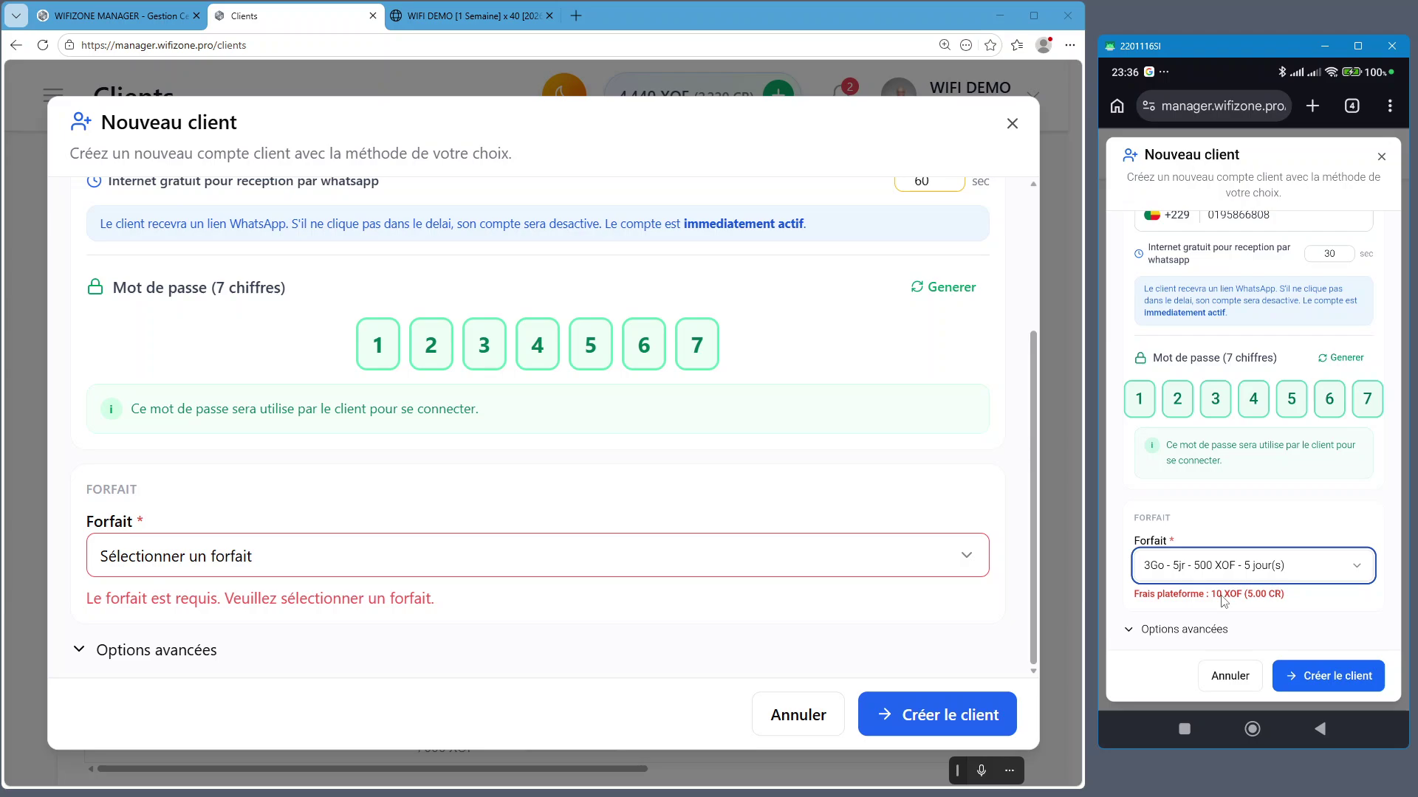
left_click(210, 547)
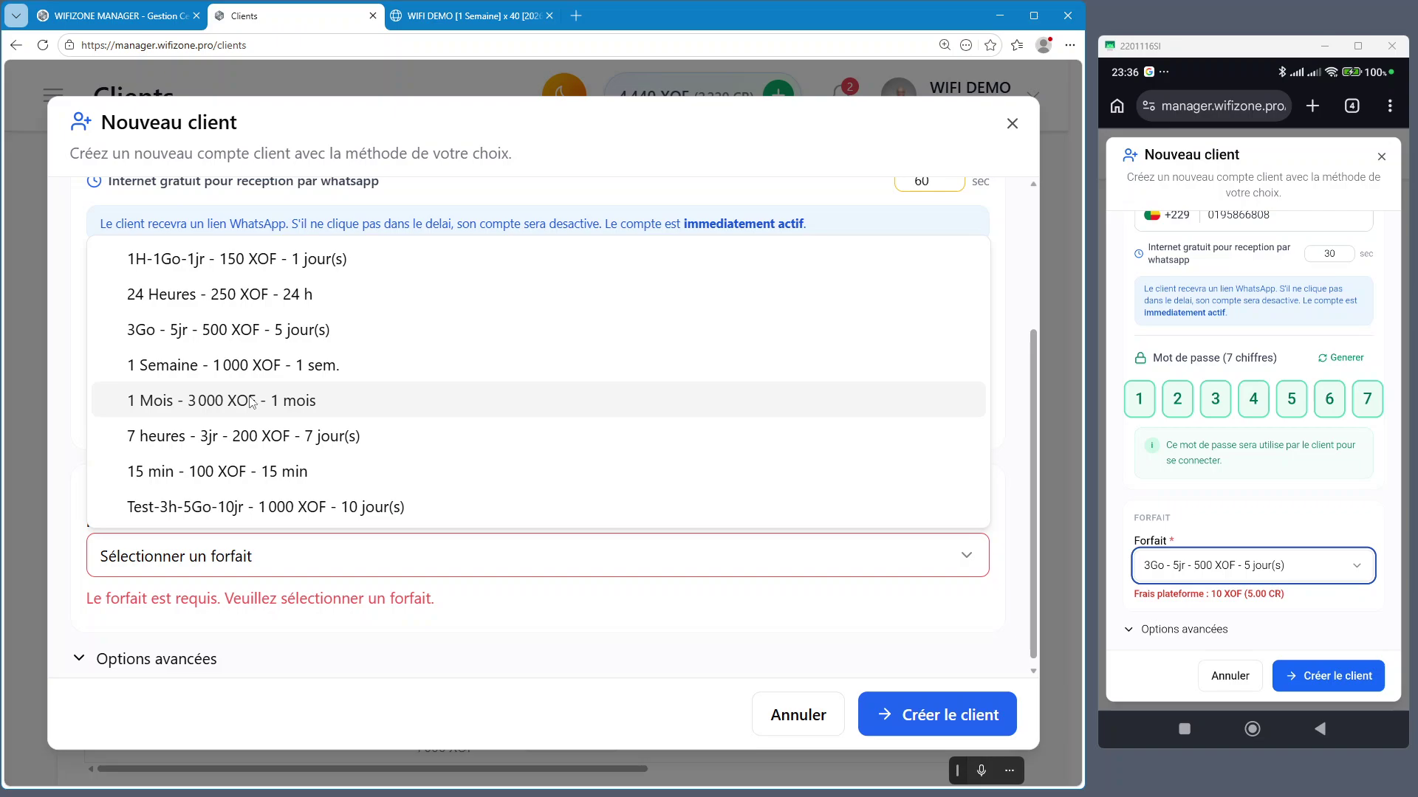
left_click(191, 339)
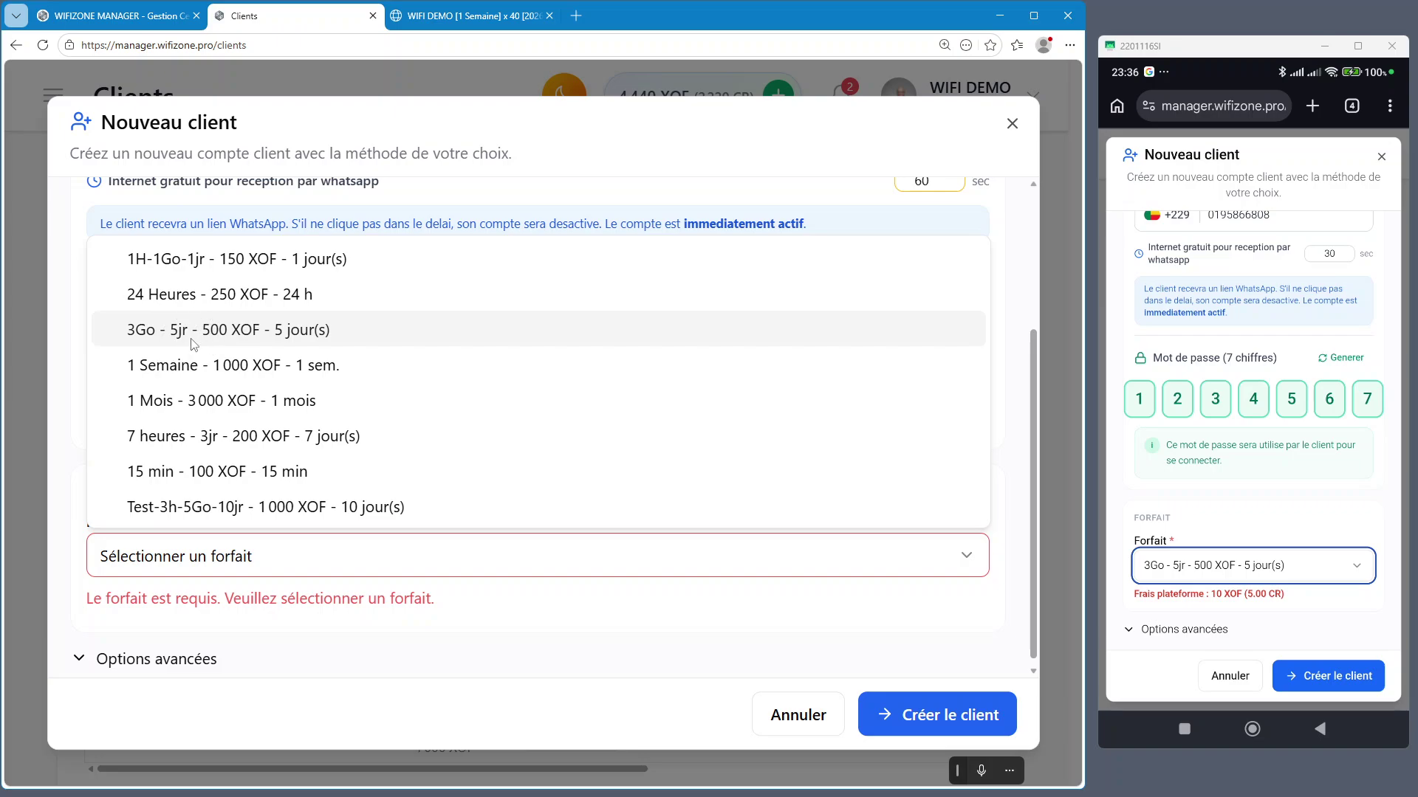
left_click(310, 344)
left_click_drag(88, 595, 316, 598)
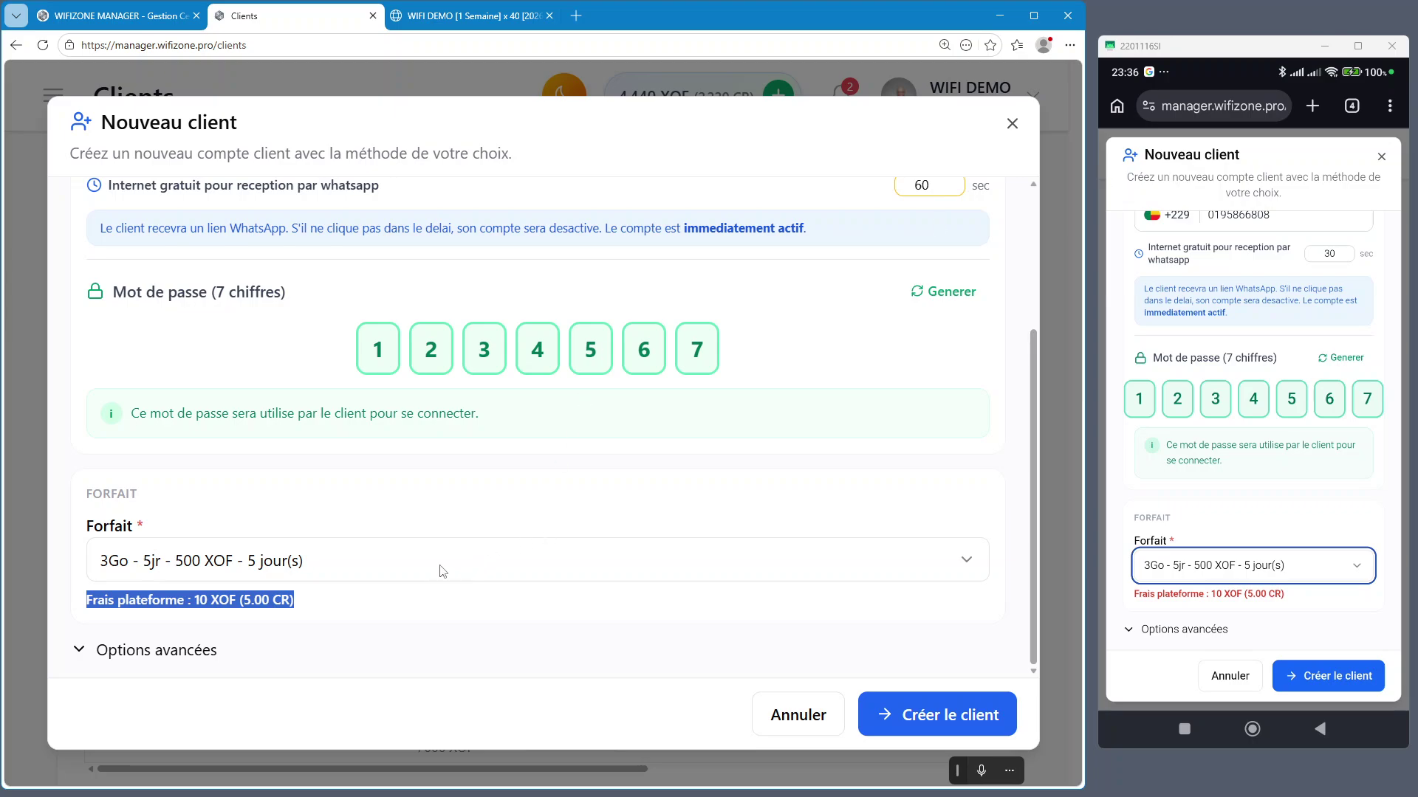
left_click(336, 599)
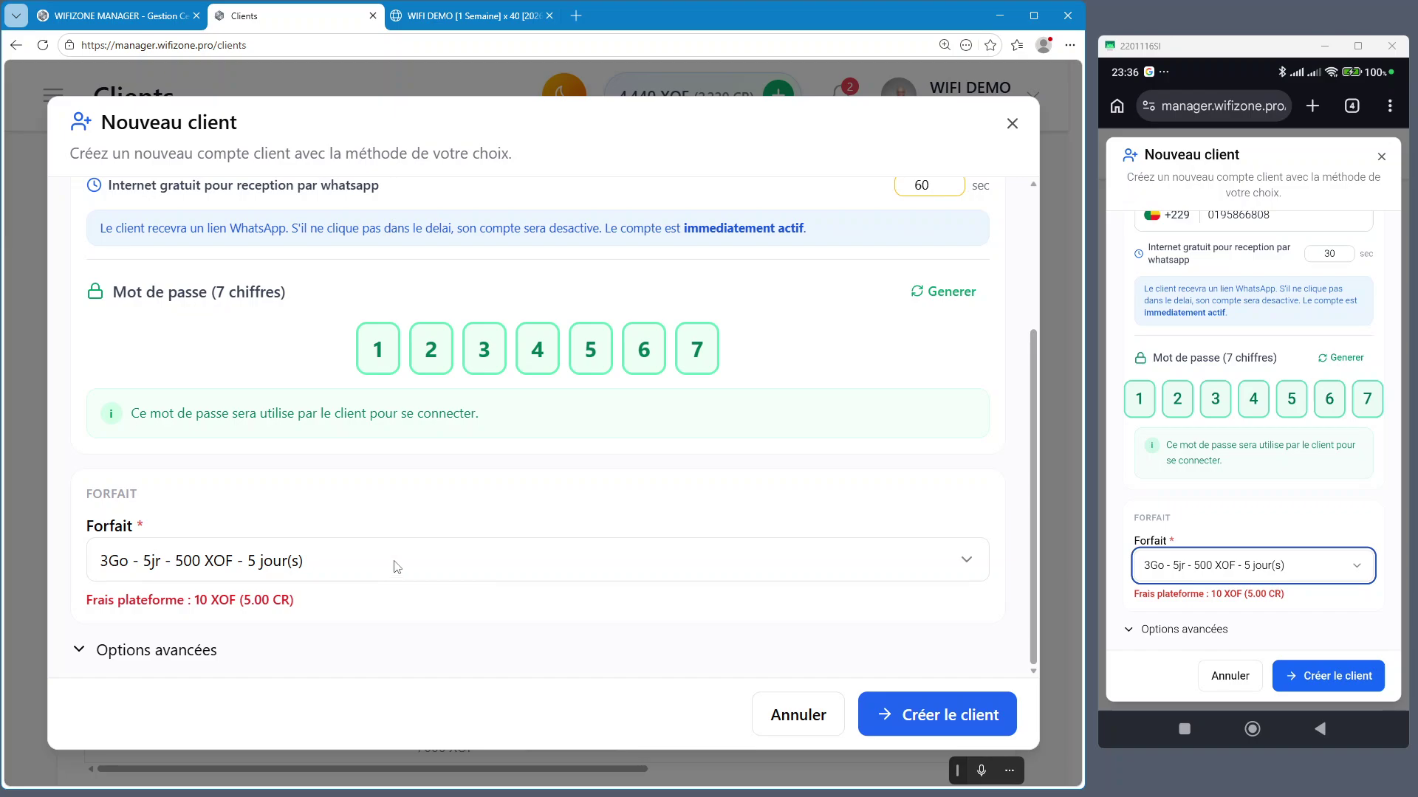
On desktop, try 1 Semaine and 1 Mois, then reselect 3Go - 5jr - 500 XOF
left_click(397, 566)
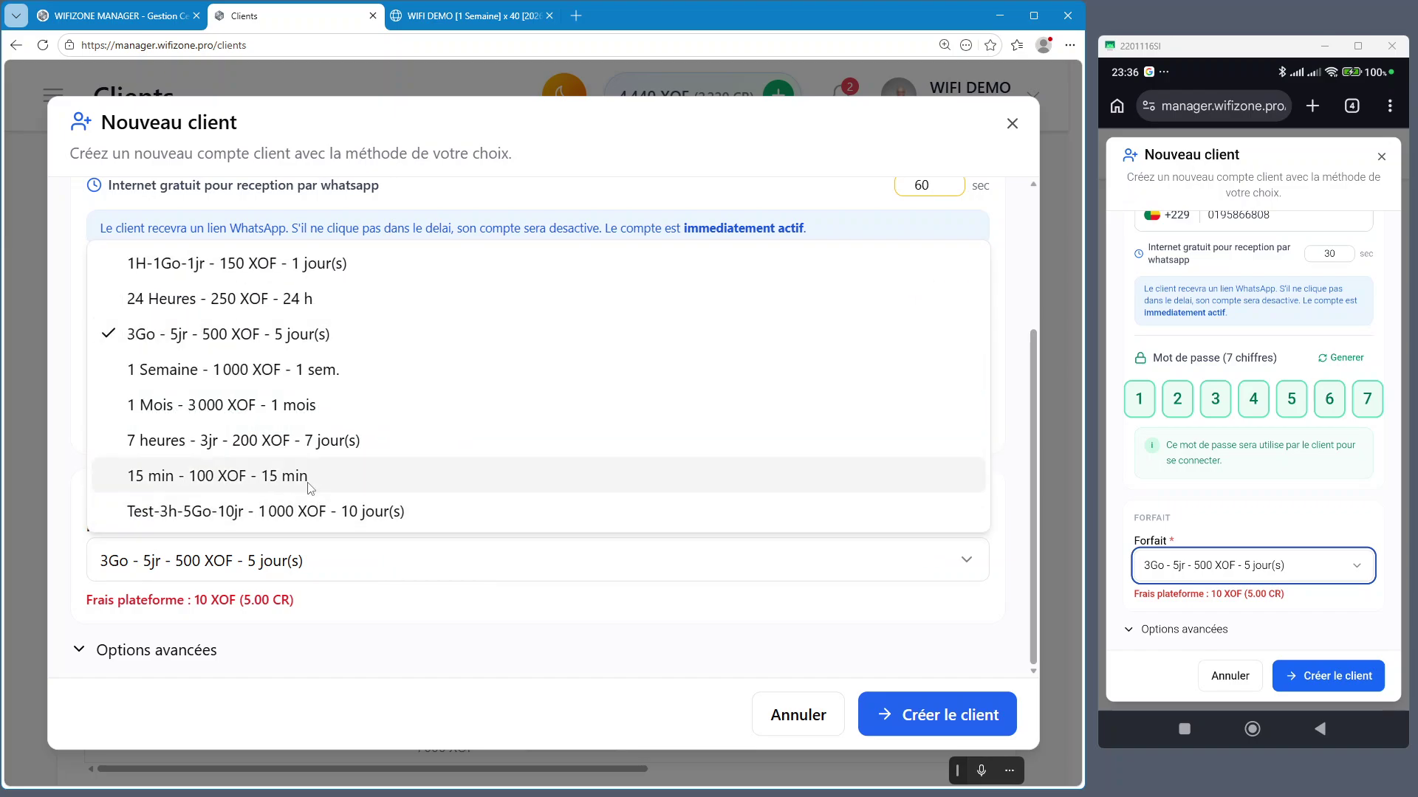
left_click(267, 369)
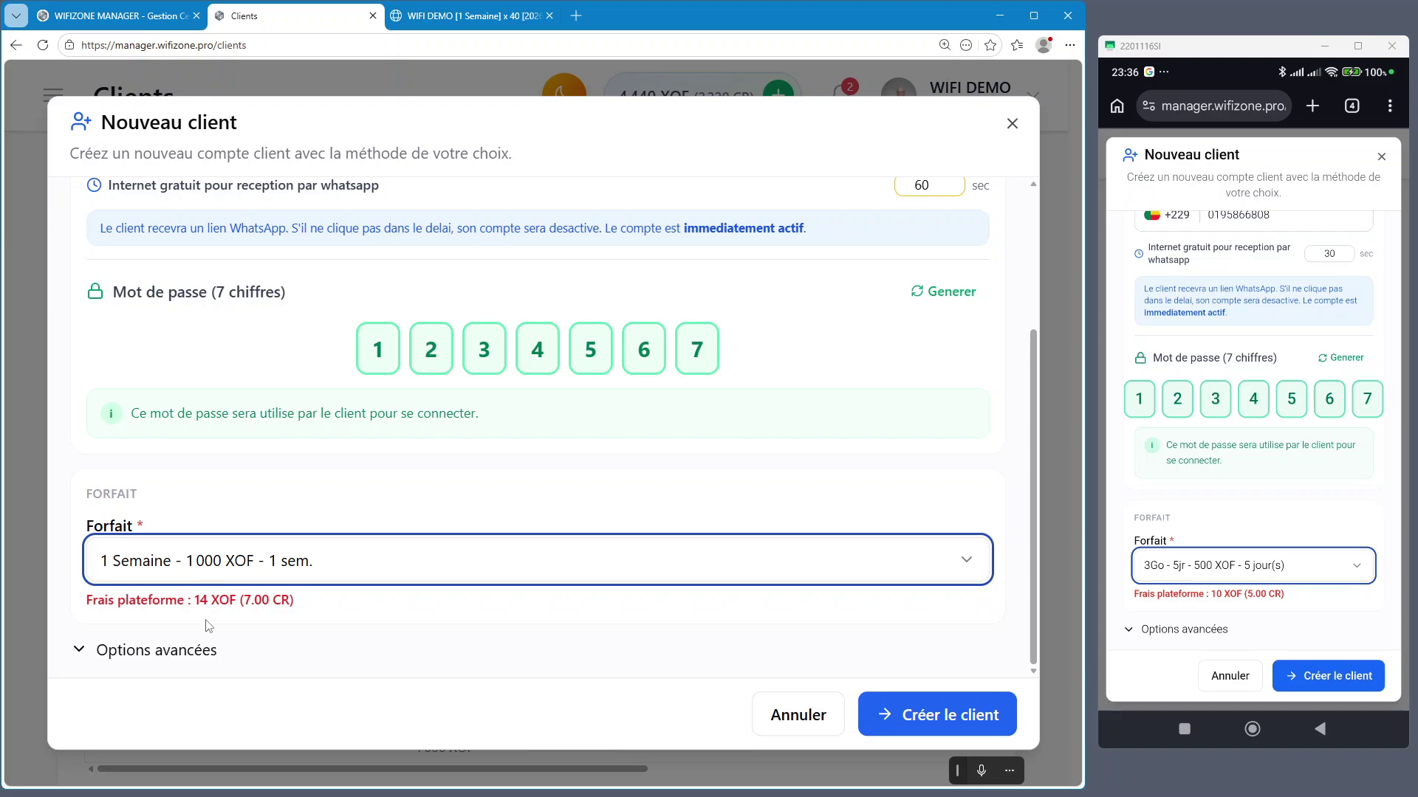
left_click(382, 559)
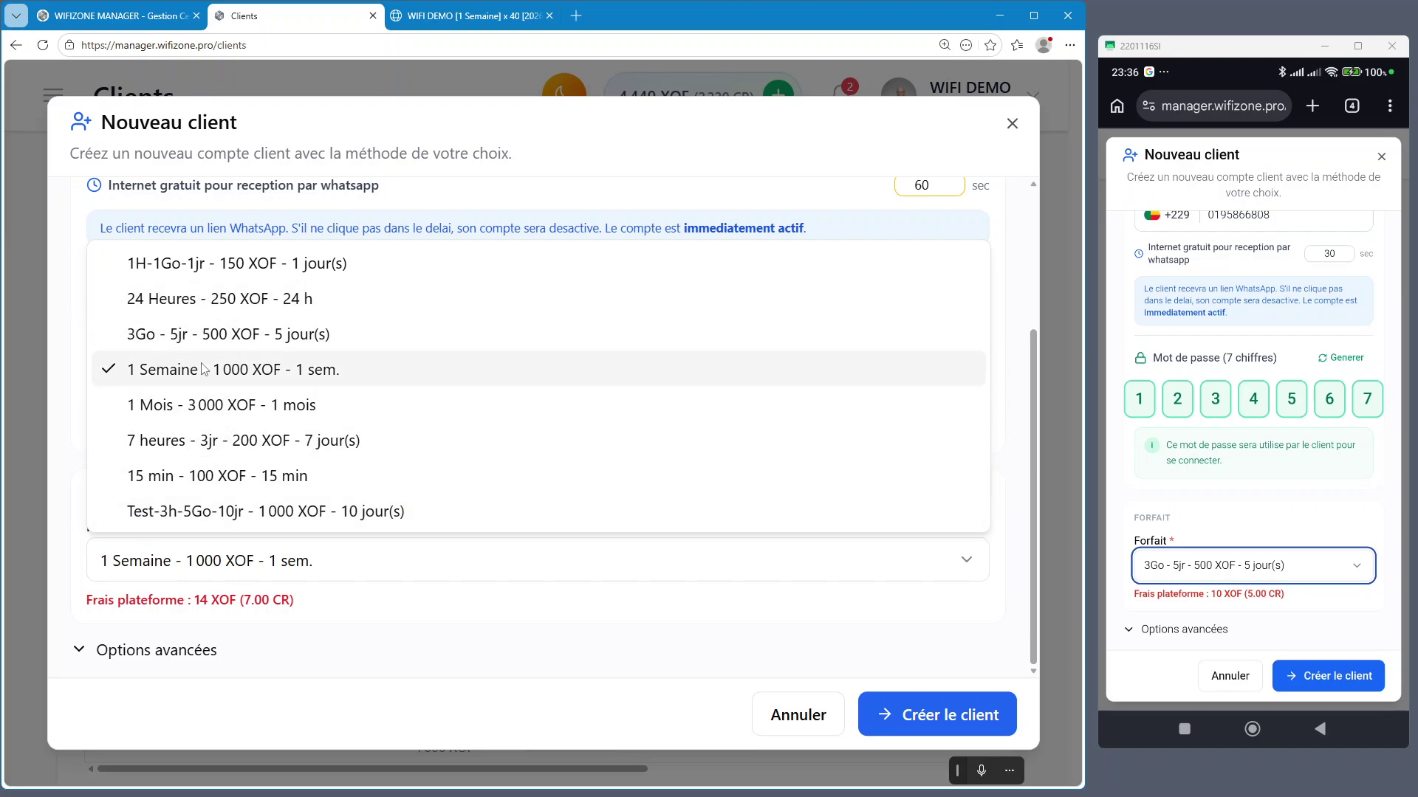
left_click(193, 409)
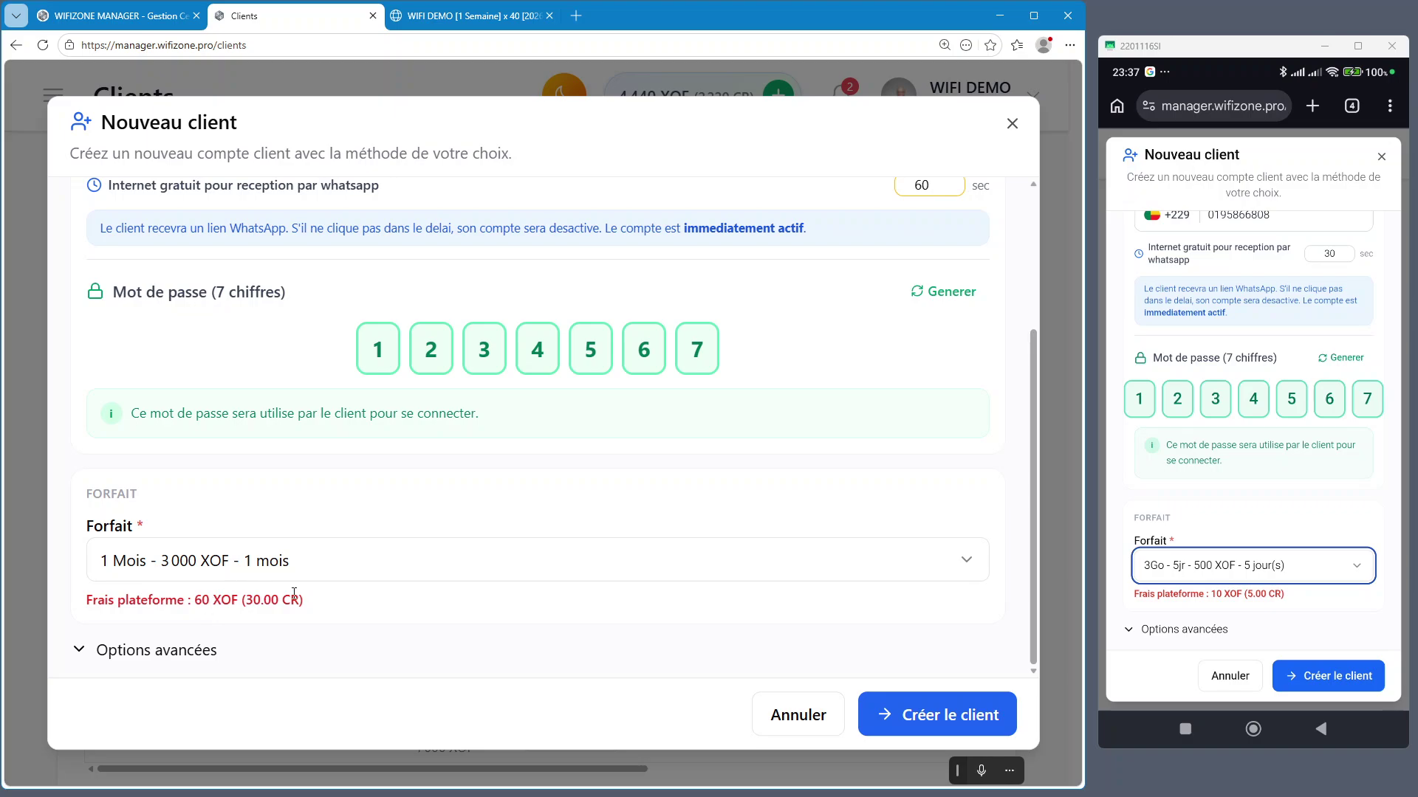
left_click(412, 569)
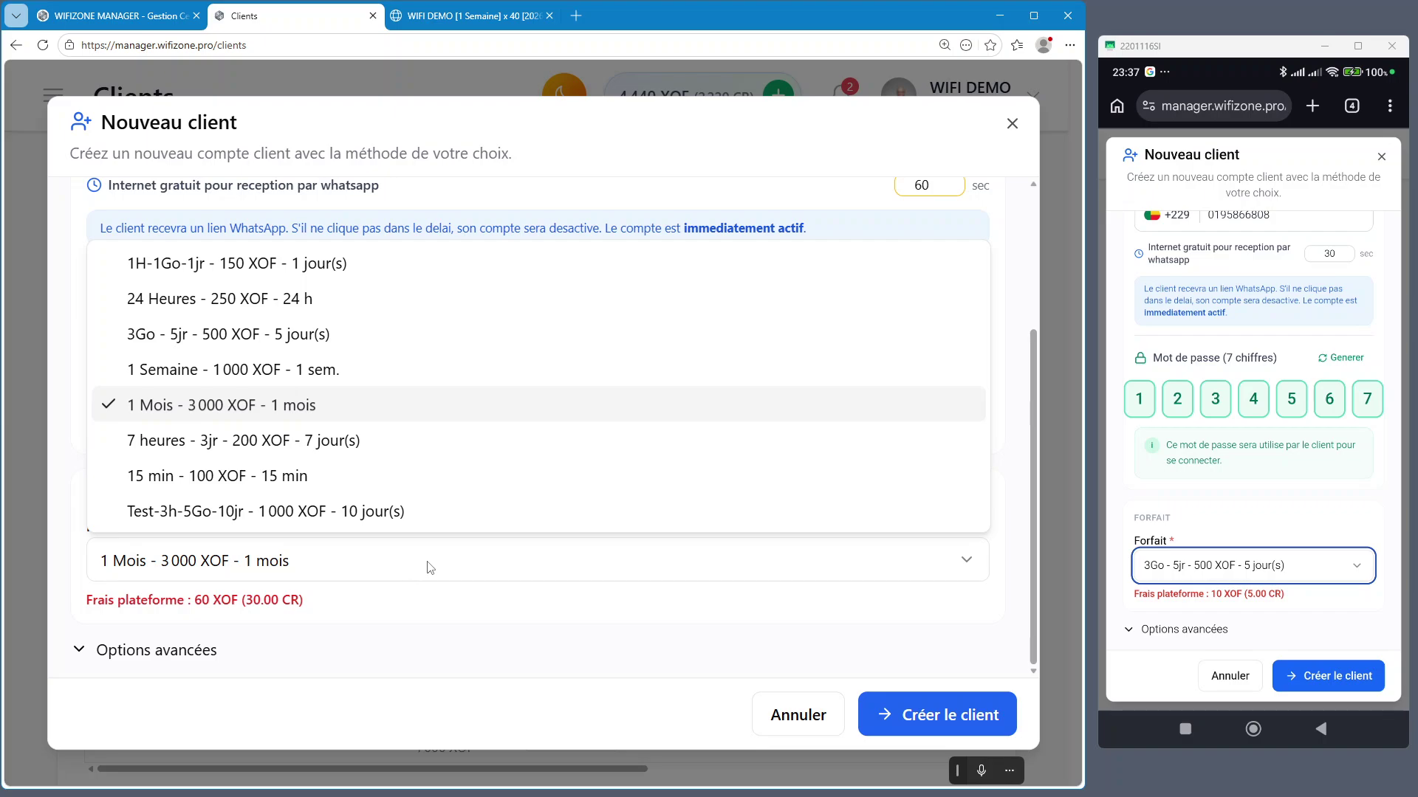
left_click(482, 610)
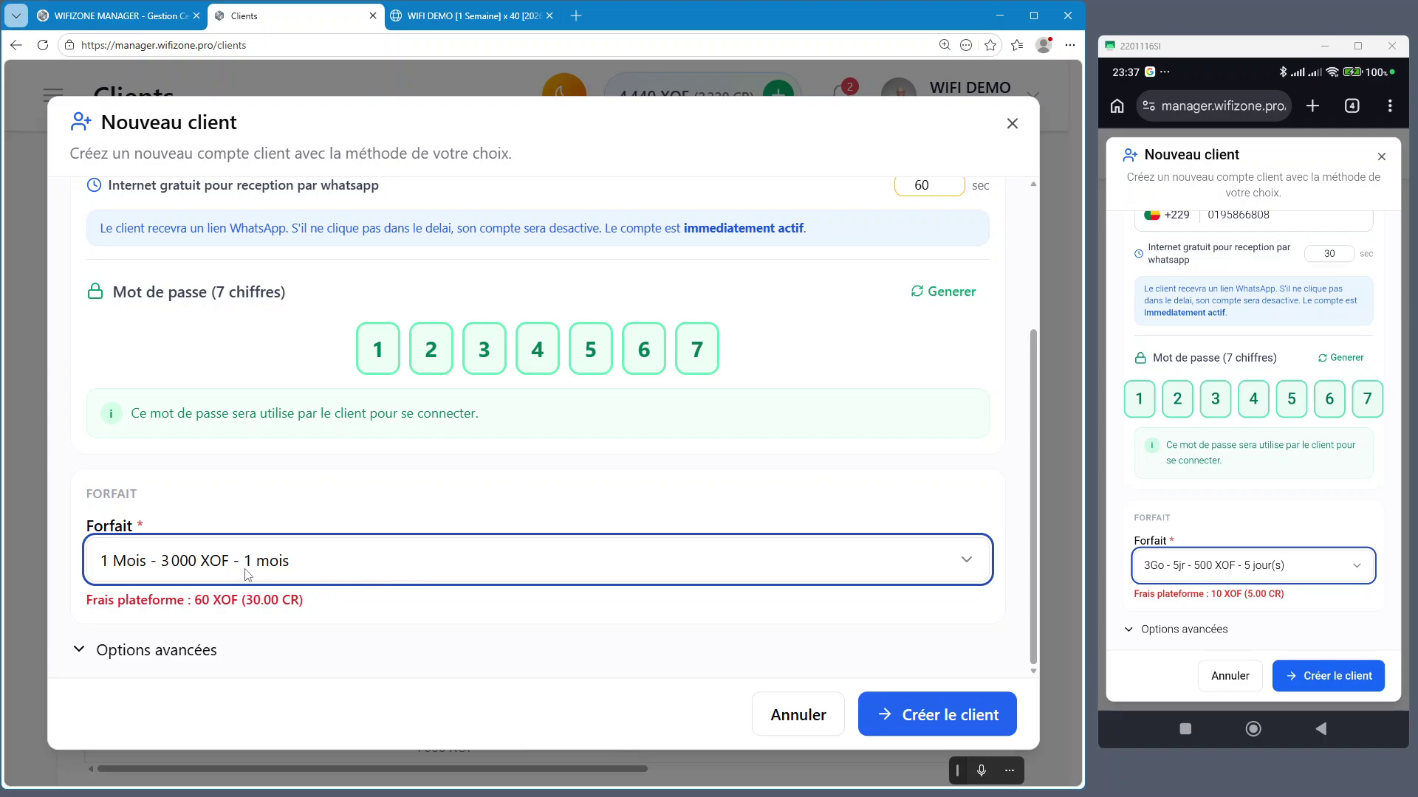
left_click(267, 574)
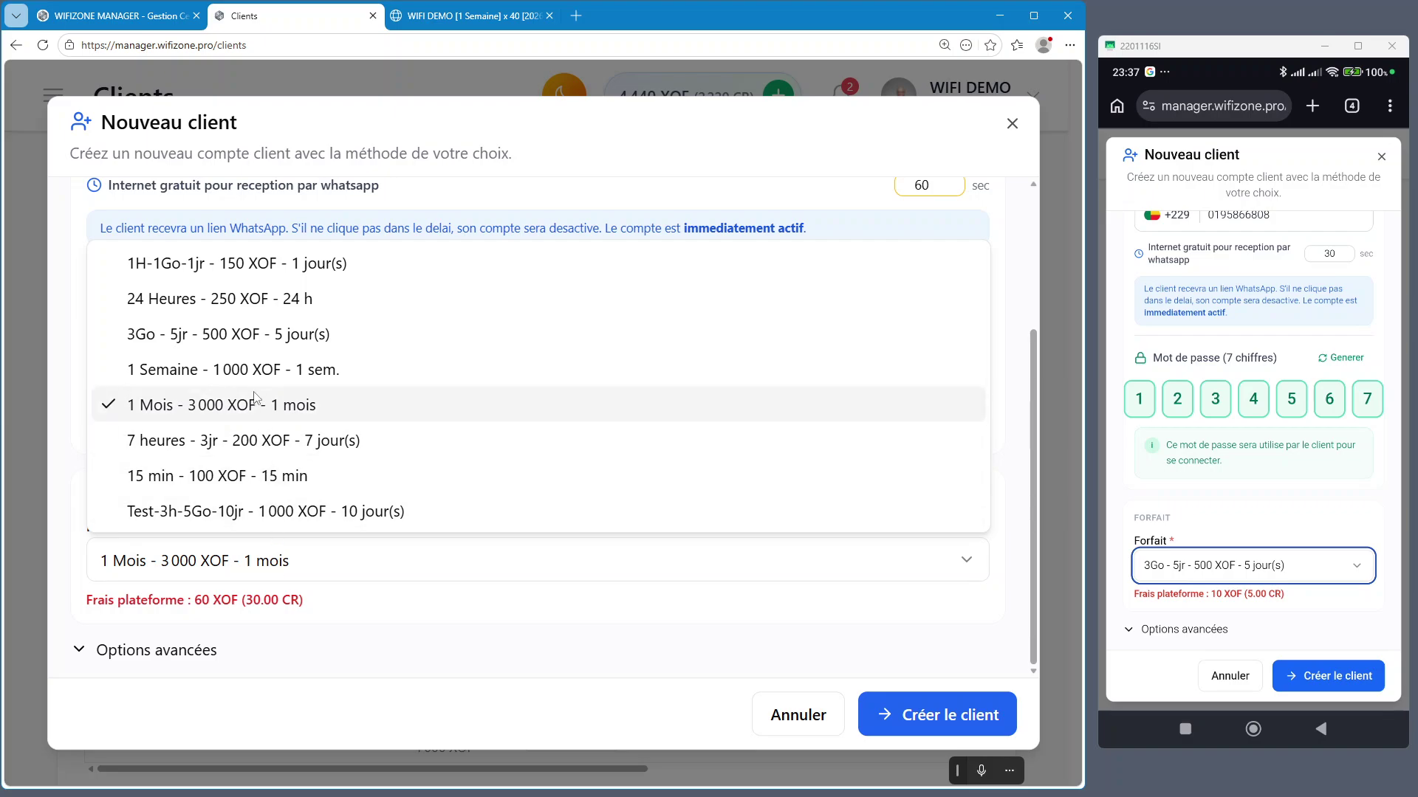
left_click(321, 336)
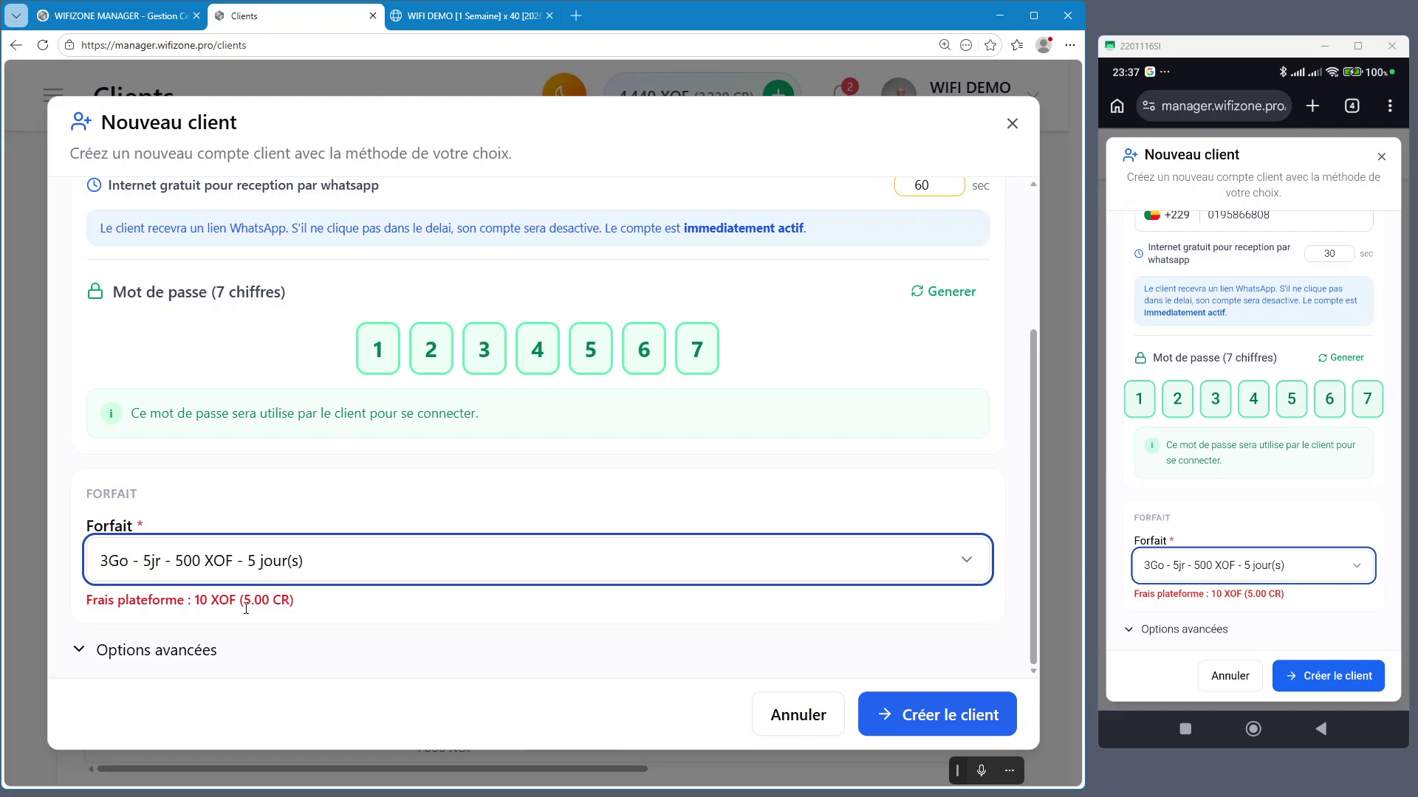
left_click(403, 614)
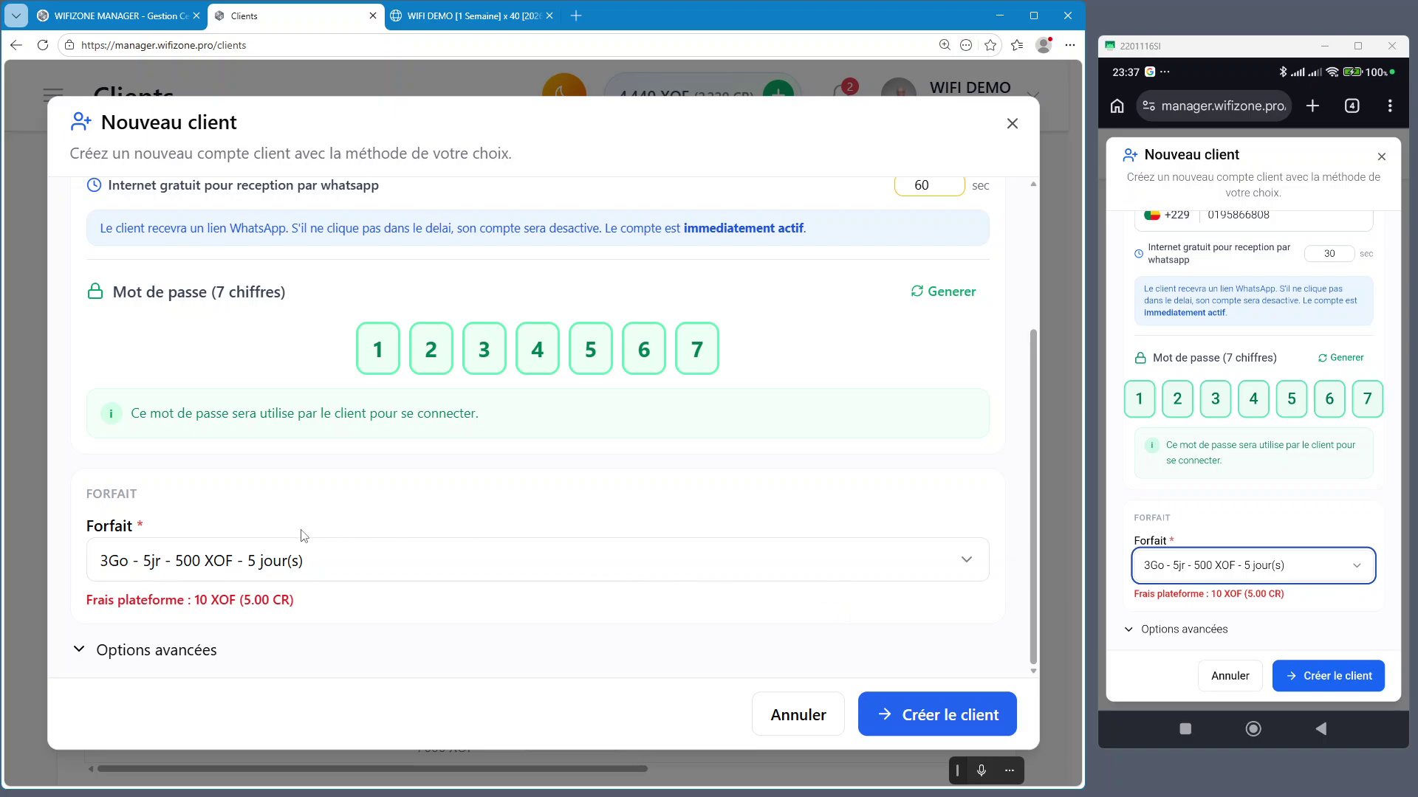
Create the new client after briefly expanding and collapsing Options avancées
scroll(155, 559, "up", 3)
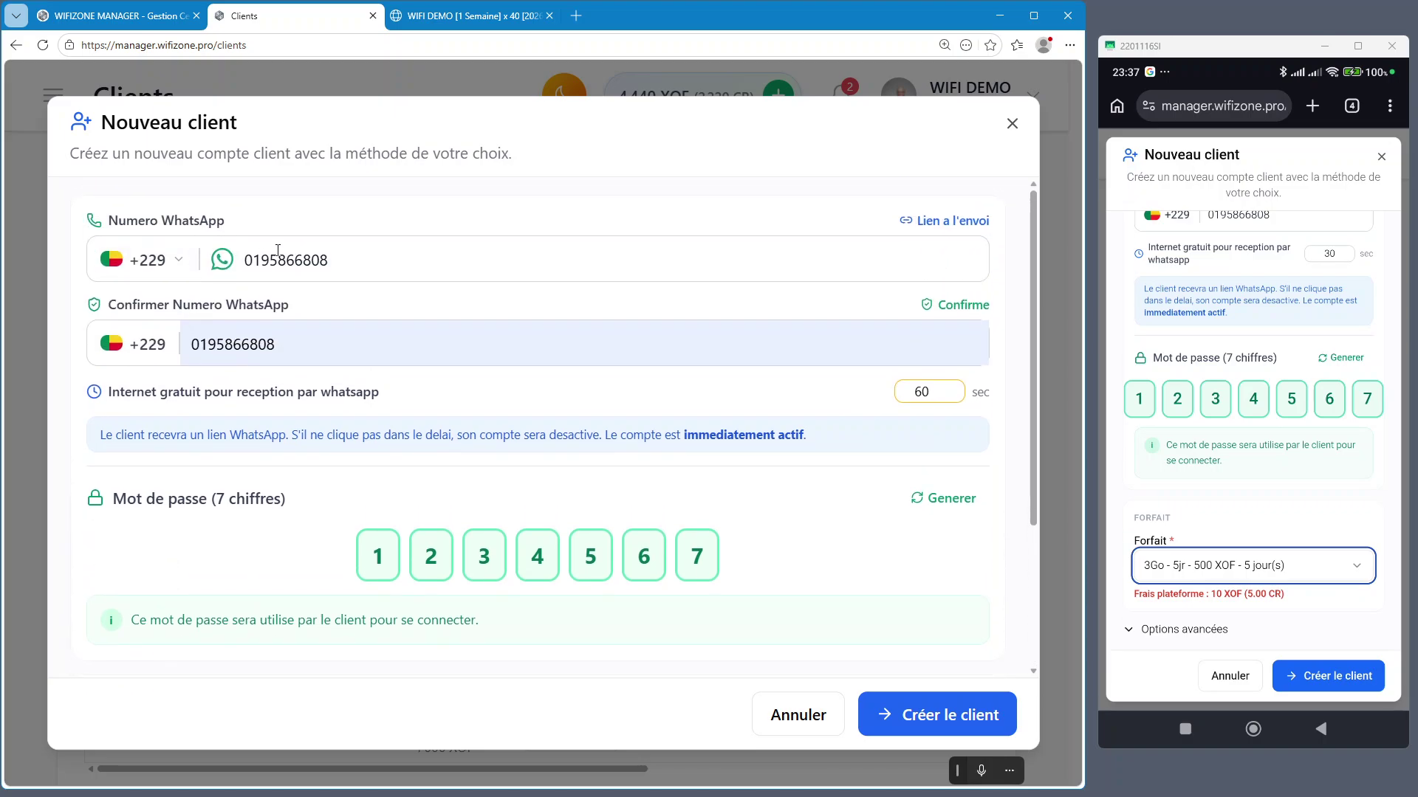
scroll(336, 288, "down", 3)
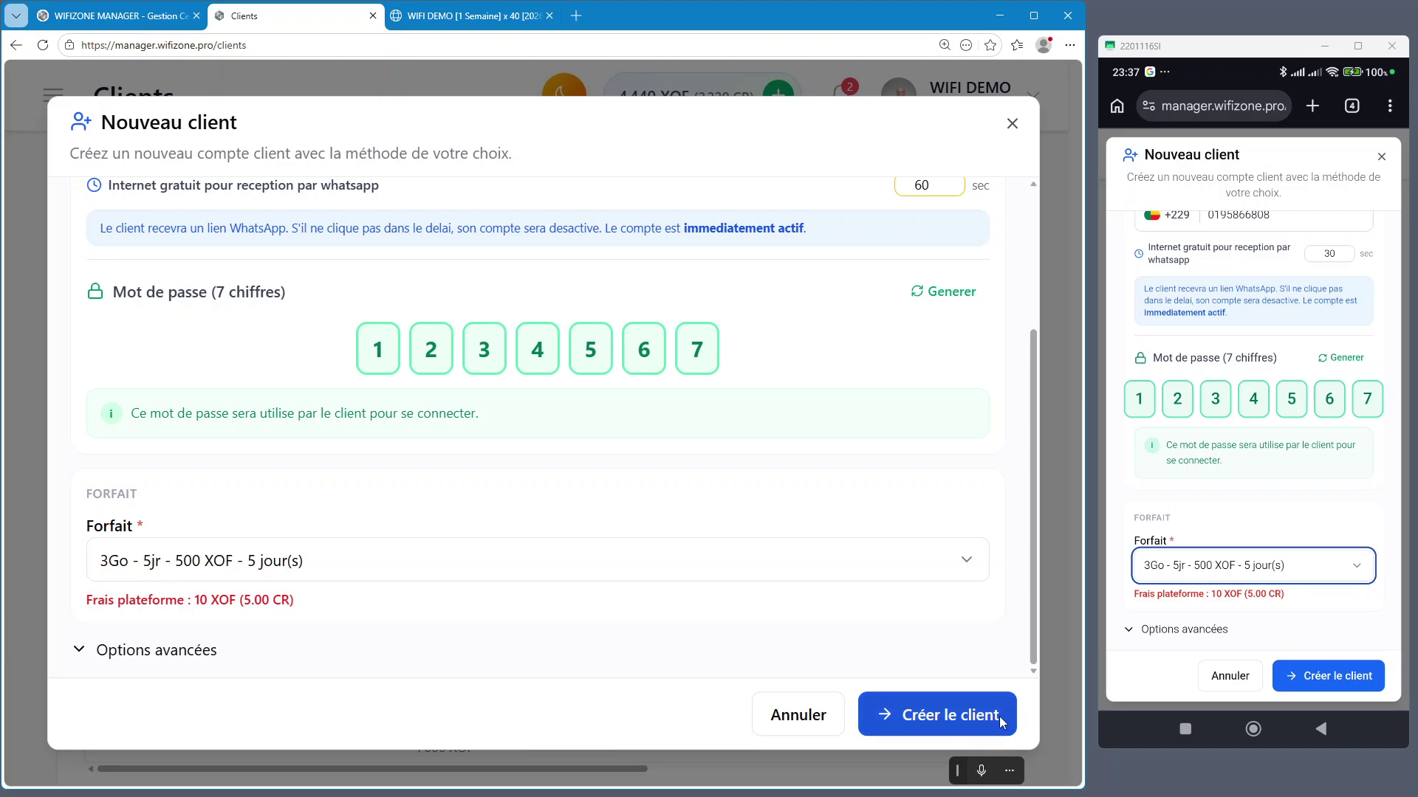
left_click(169, 657)
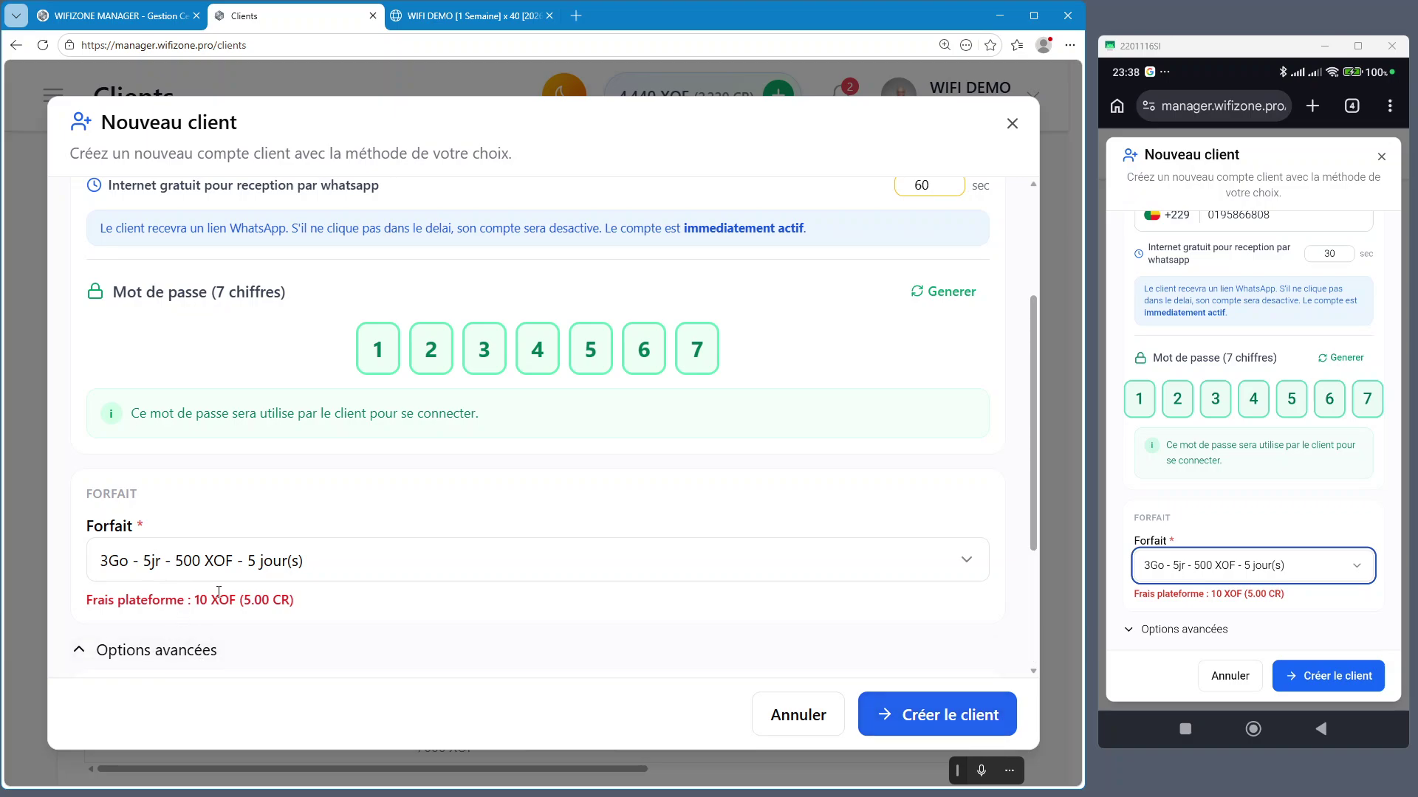
scroll(207, 601, "down", 3)
left_click(171, 437)
left_click(932, 728)
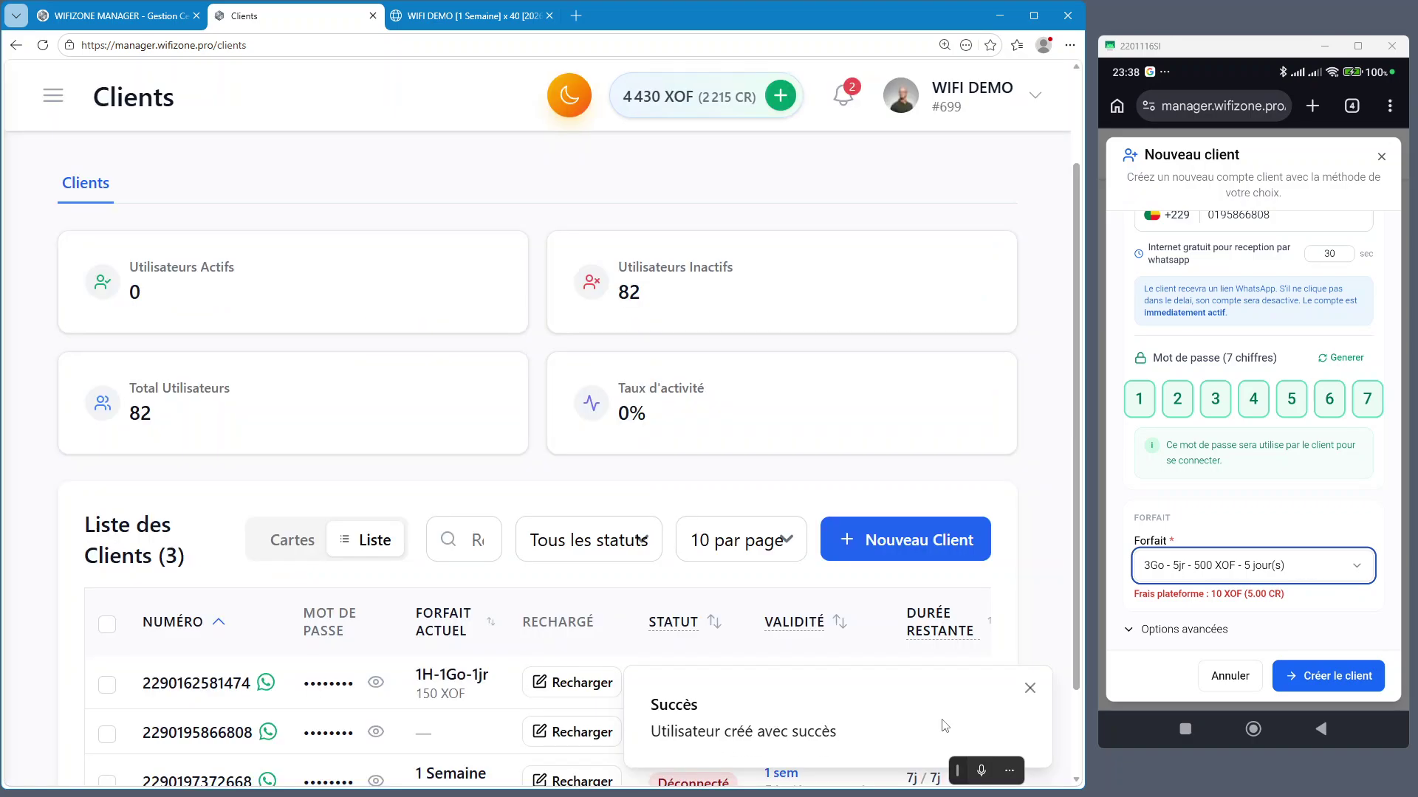
Check the WhatsApp verification link on the phone, dismiss the success notice, and begin another client
scroll(1069, 449, "down", 2)
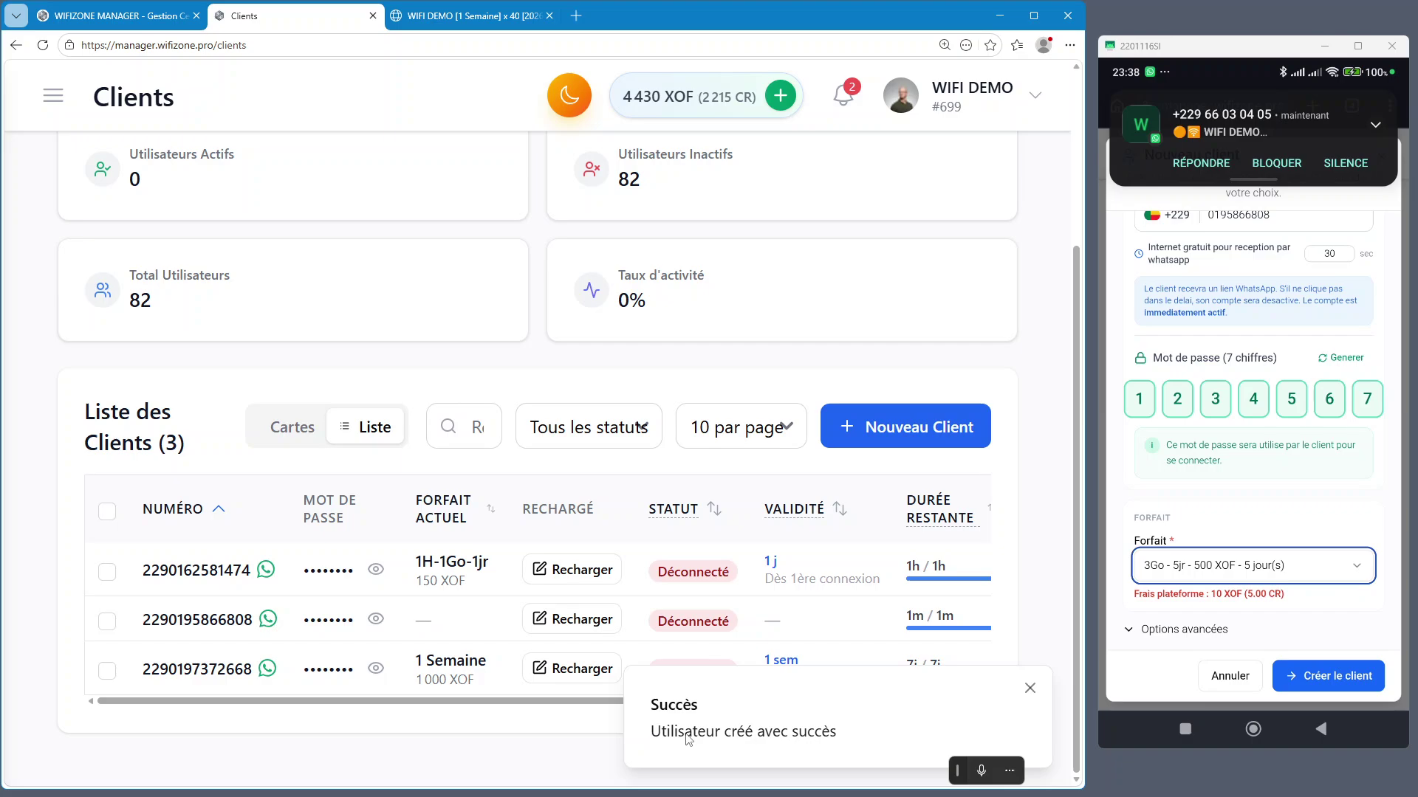
left_click(1223, 129)
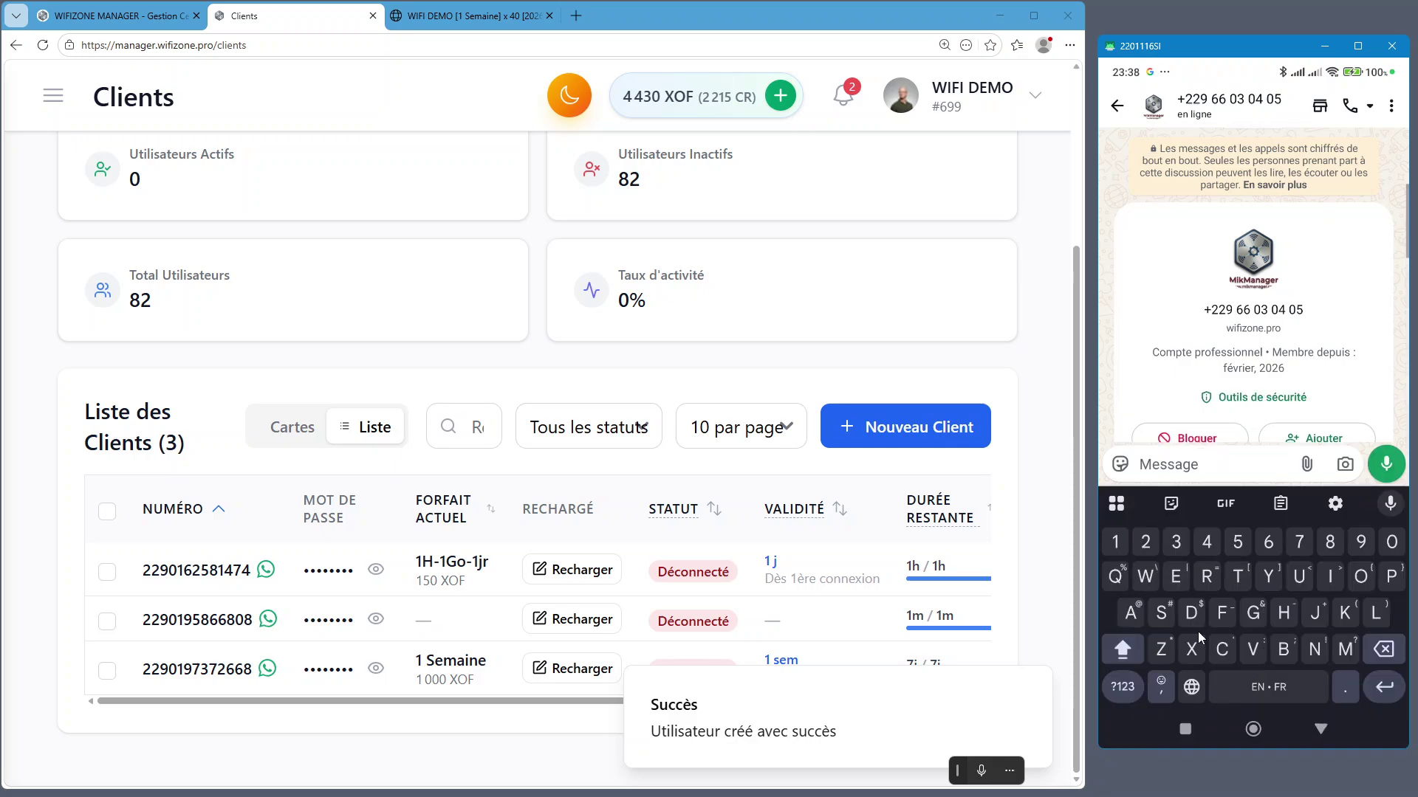
left_click(1145, 228)
scroll(1201, 618, "down", 1)
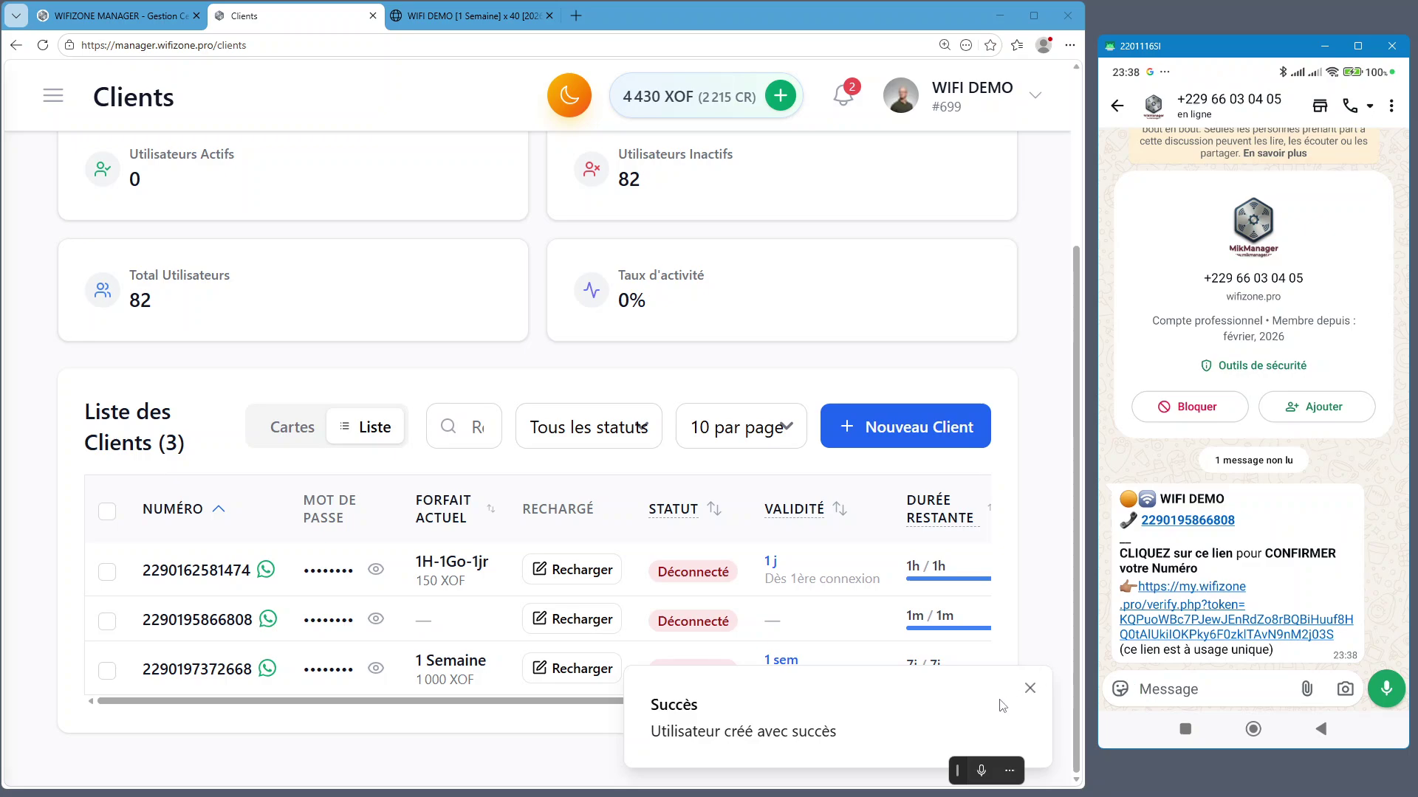
left_click(509, 763)
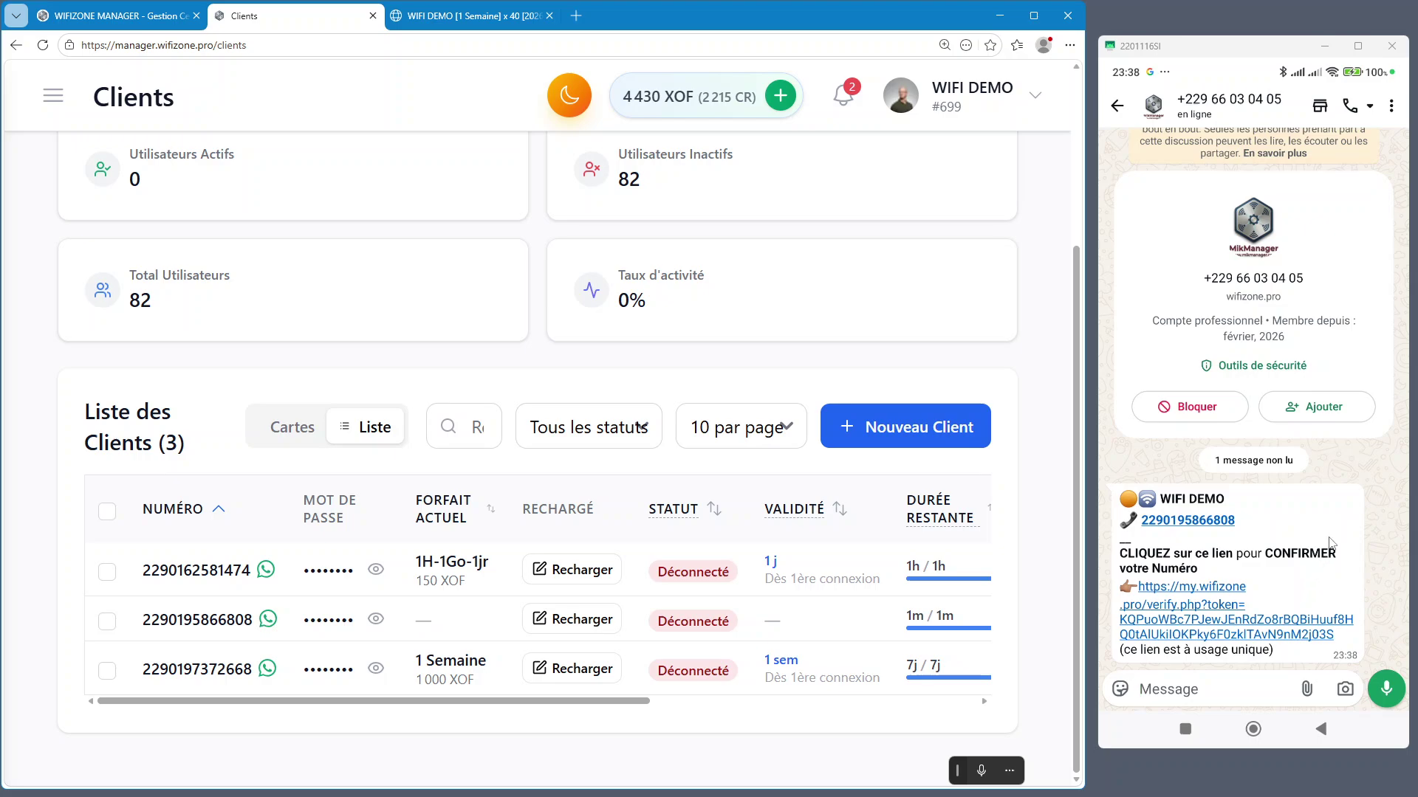
left_click(914, 424)
Set the free-internet seconds value to 60 in the new client form
left_click(134, 402)
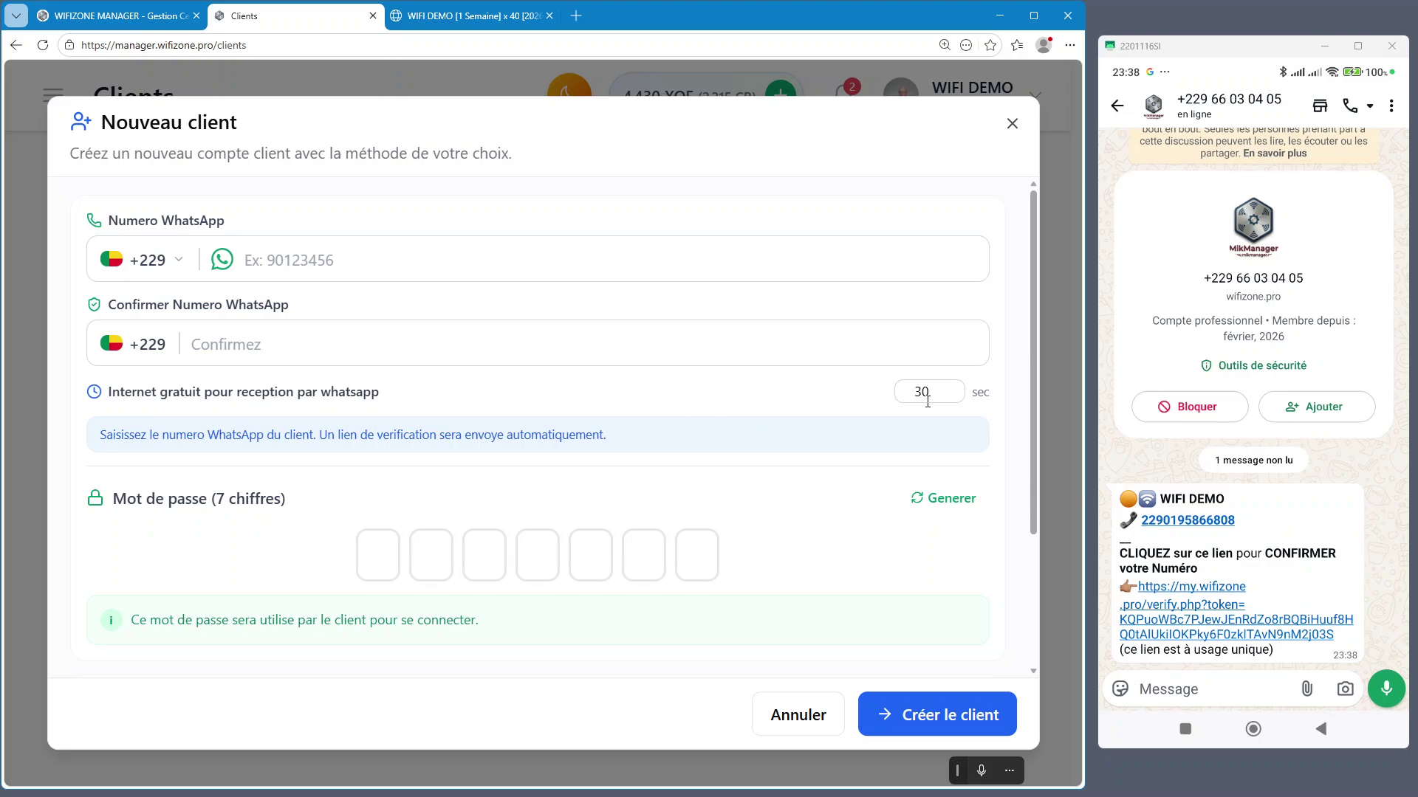
left_click_drag(929, 393, 899, 397)
type("60")
Switch the phone's WIFI DEMO login to WhatsApp sign-in, then close the desktop client form
left_click(1364, 474)
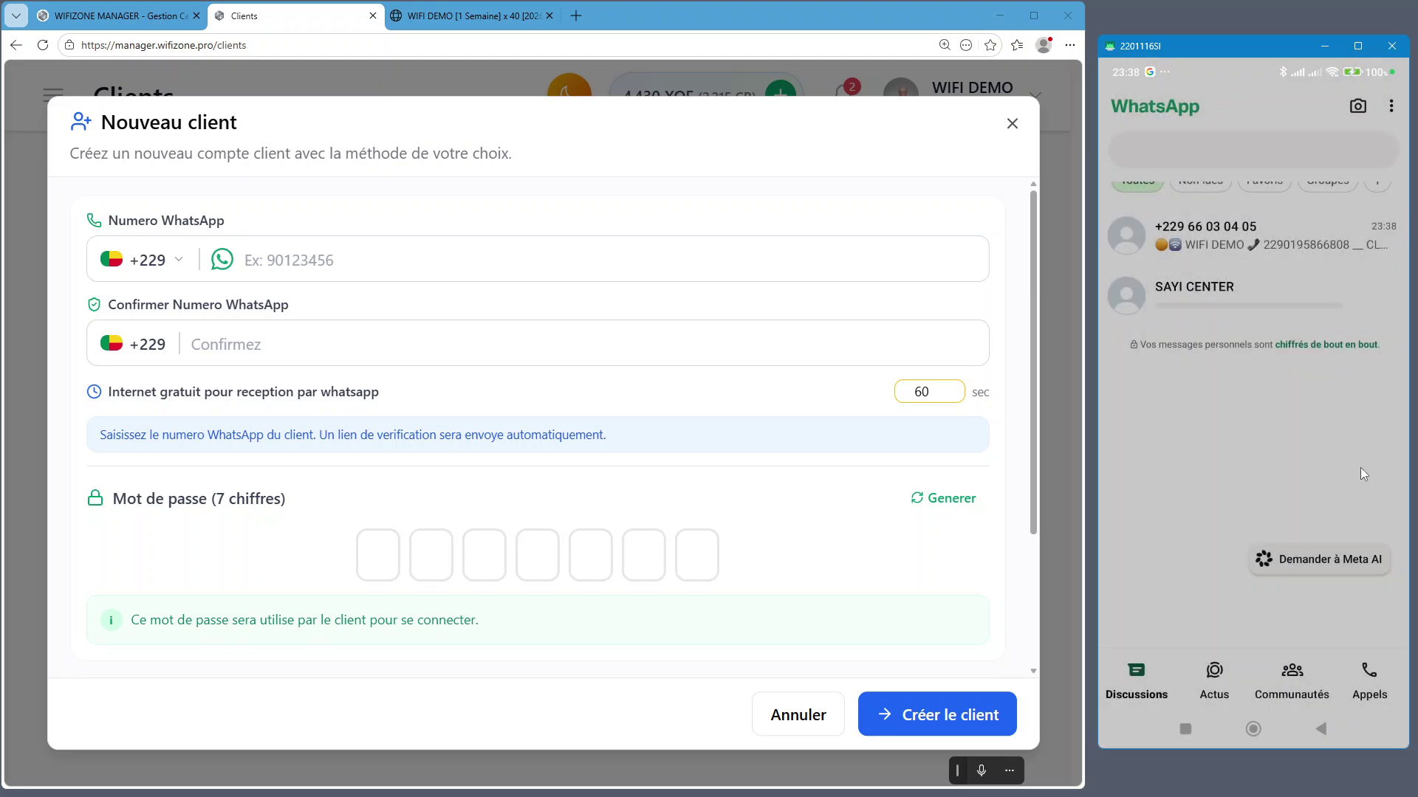
left_click(1253, 729)
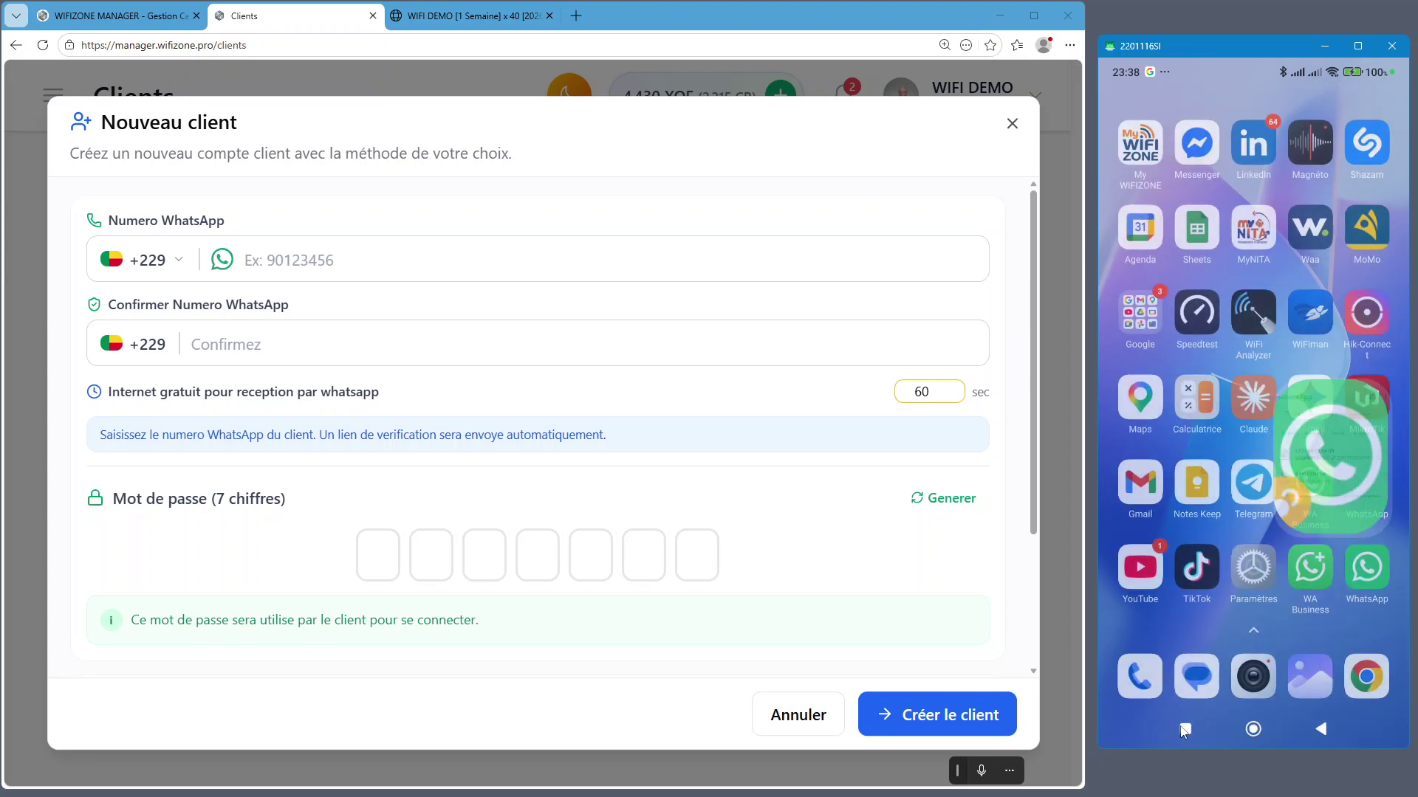
left_click(1183, 731)
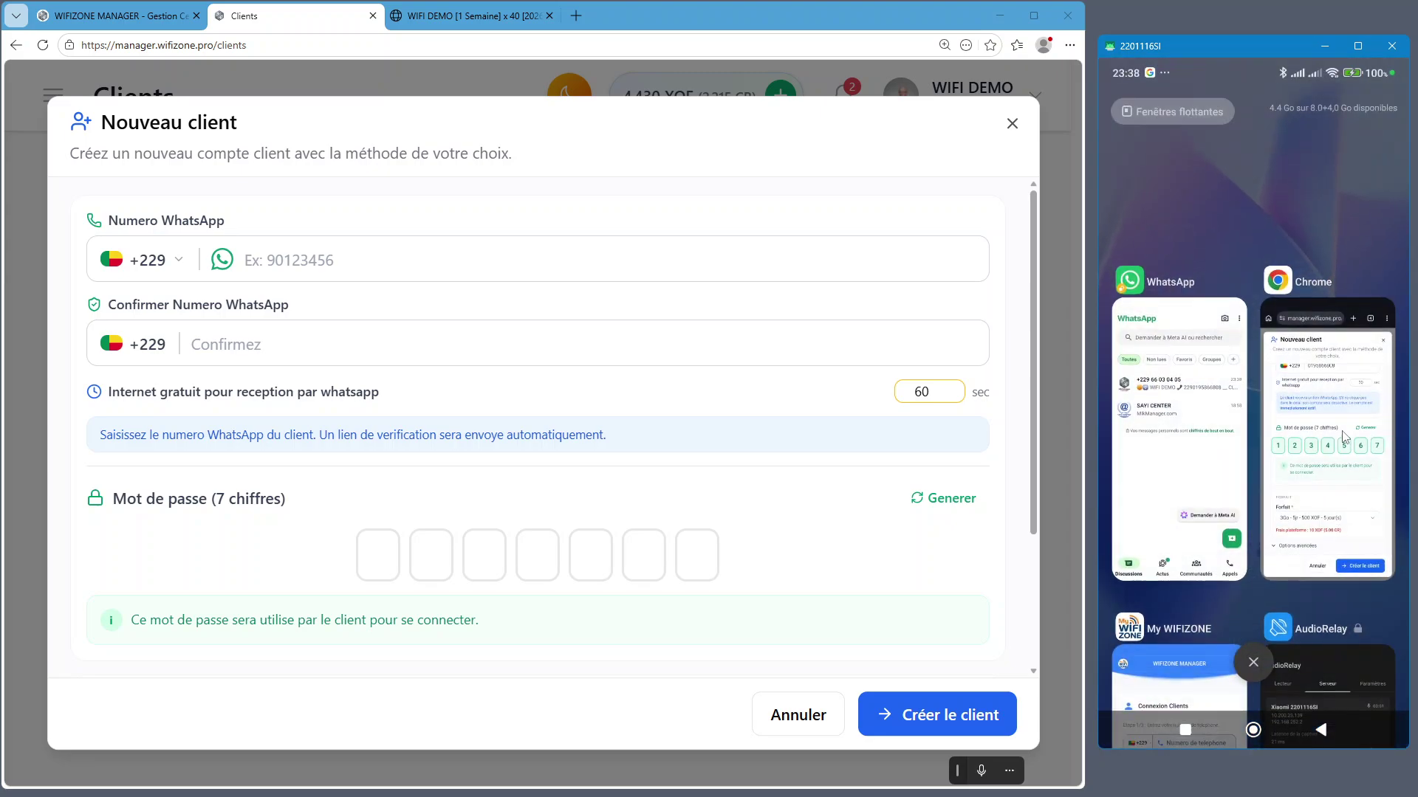
left_click(1337, 436)
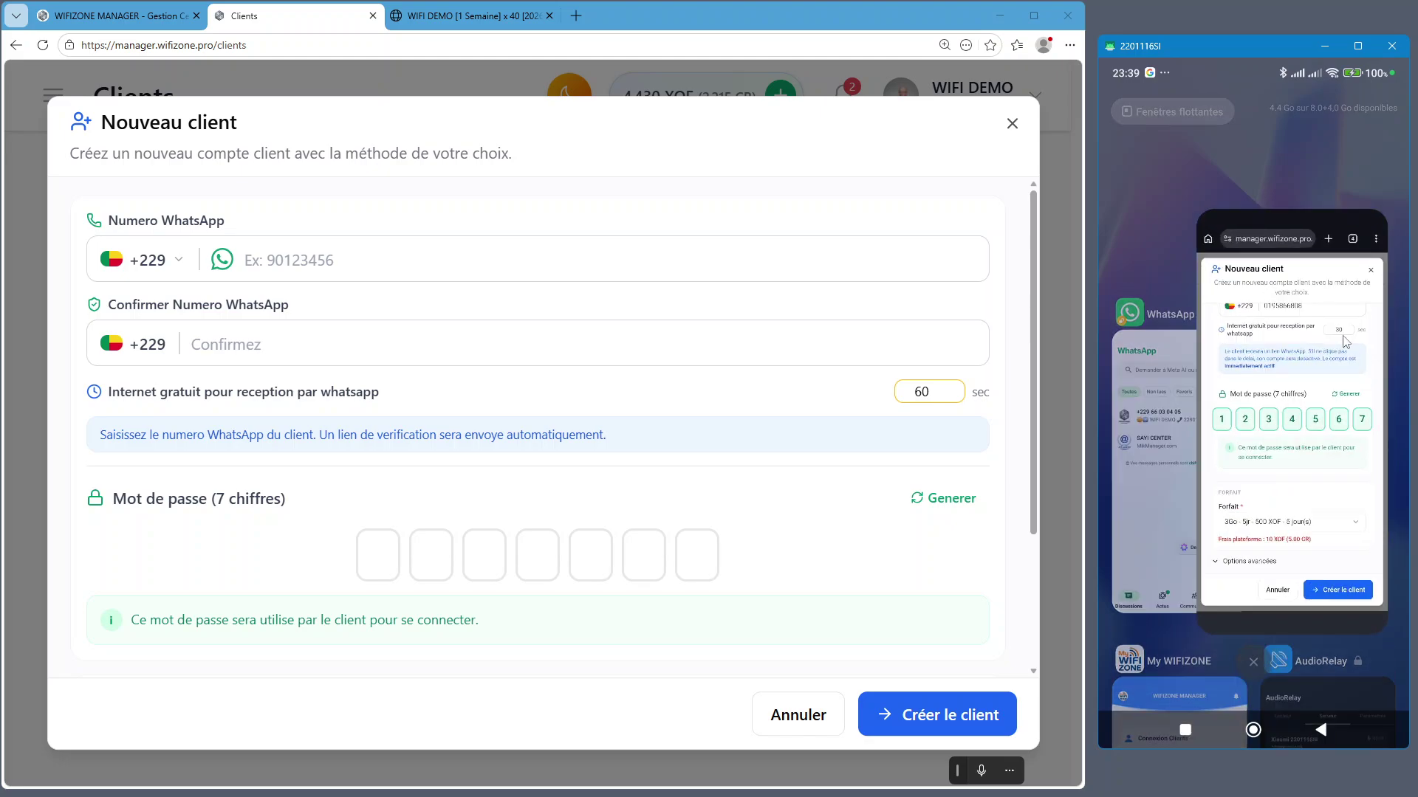
left_click(1350, 109)
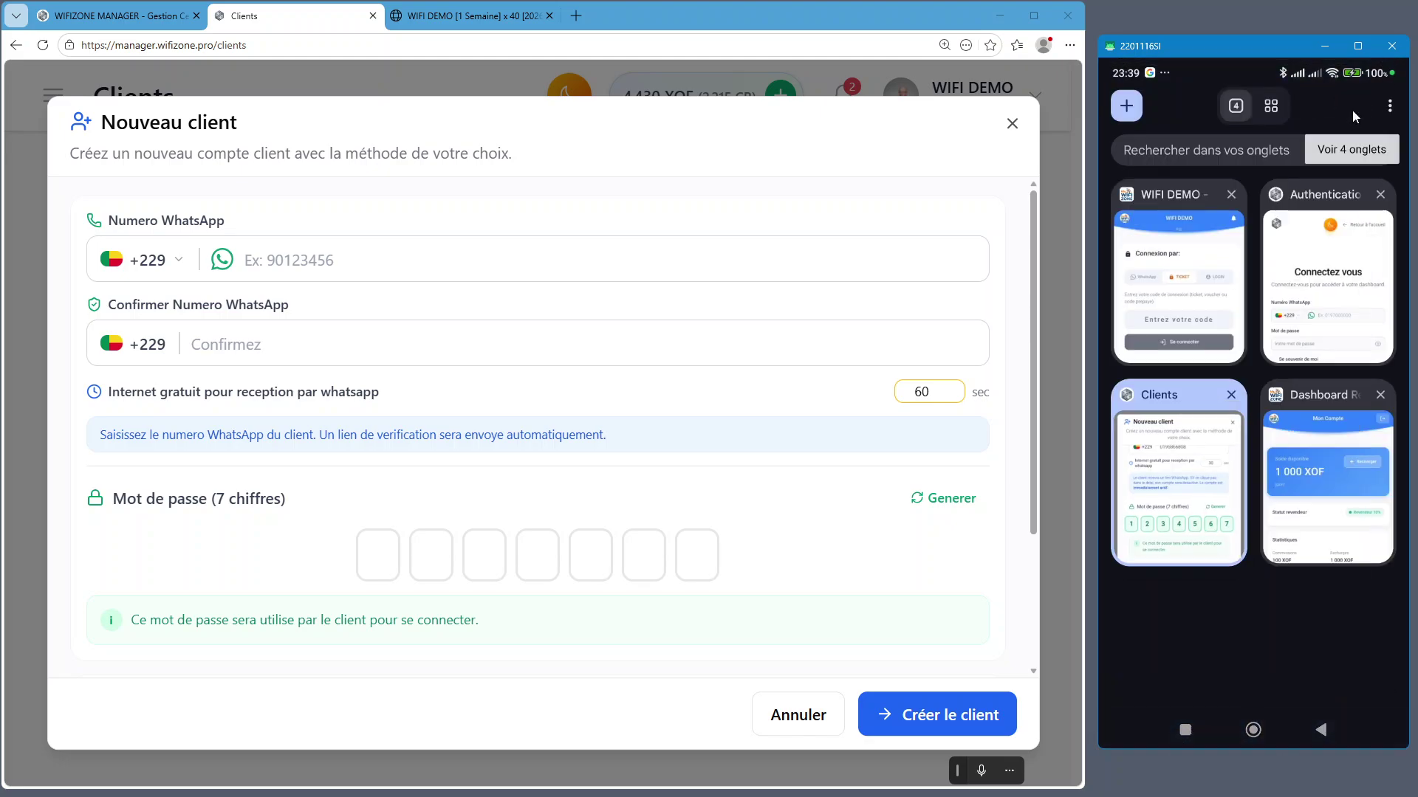
left_click(1199, 309)
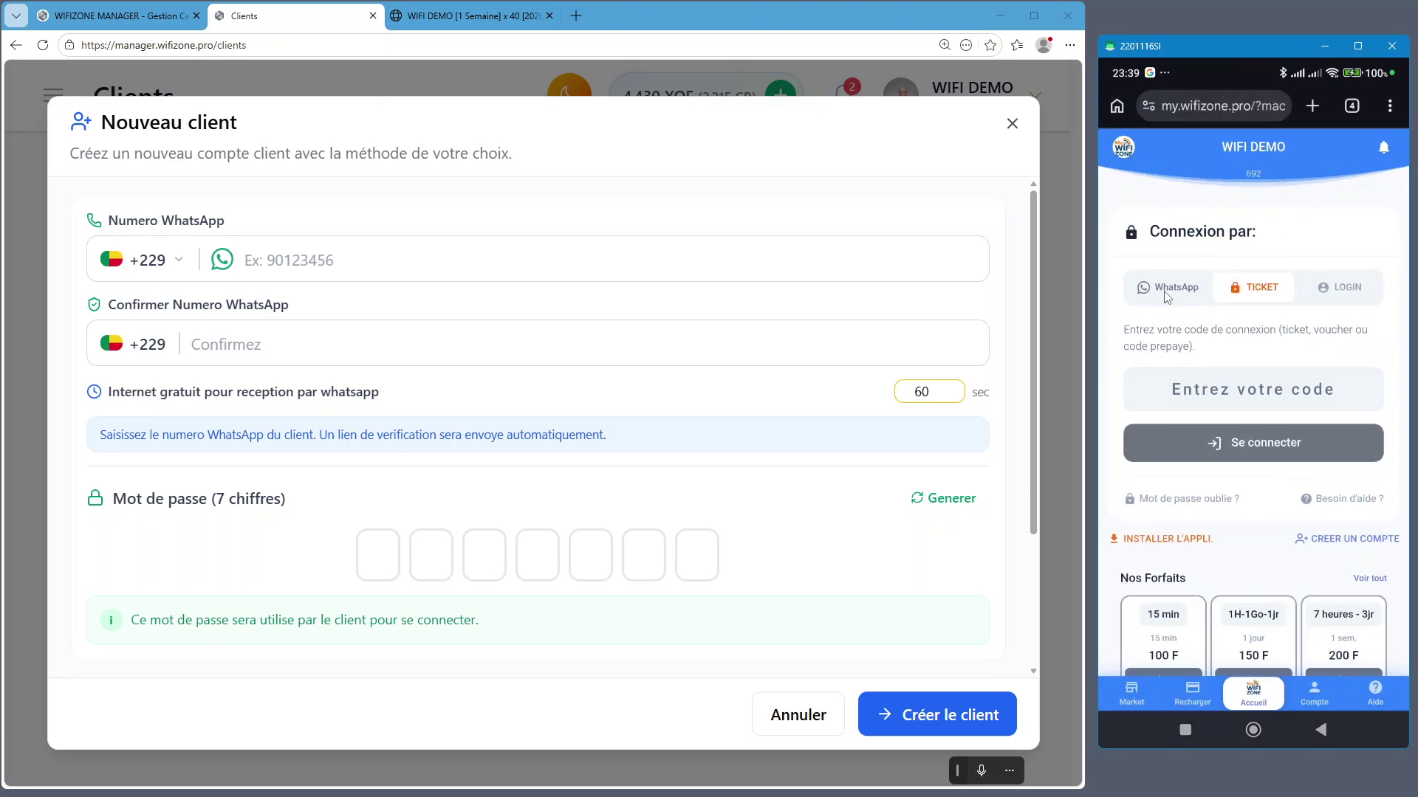
left_click(1162, 288)
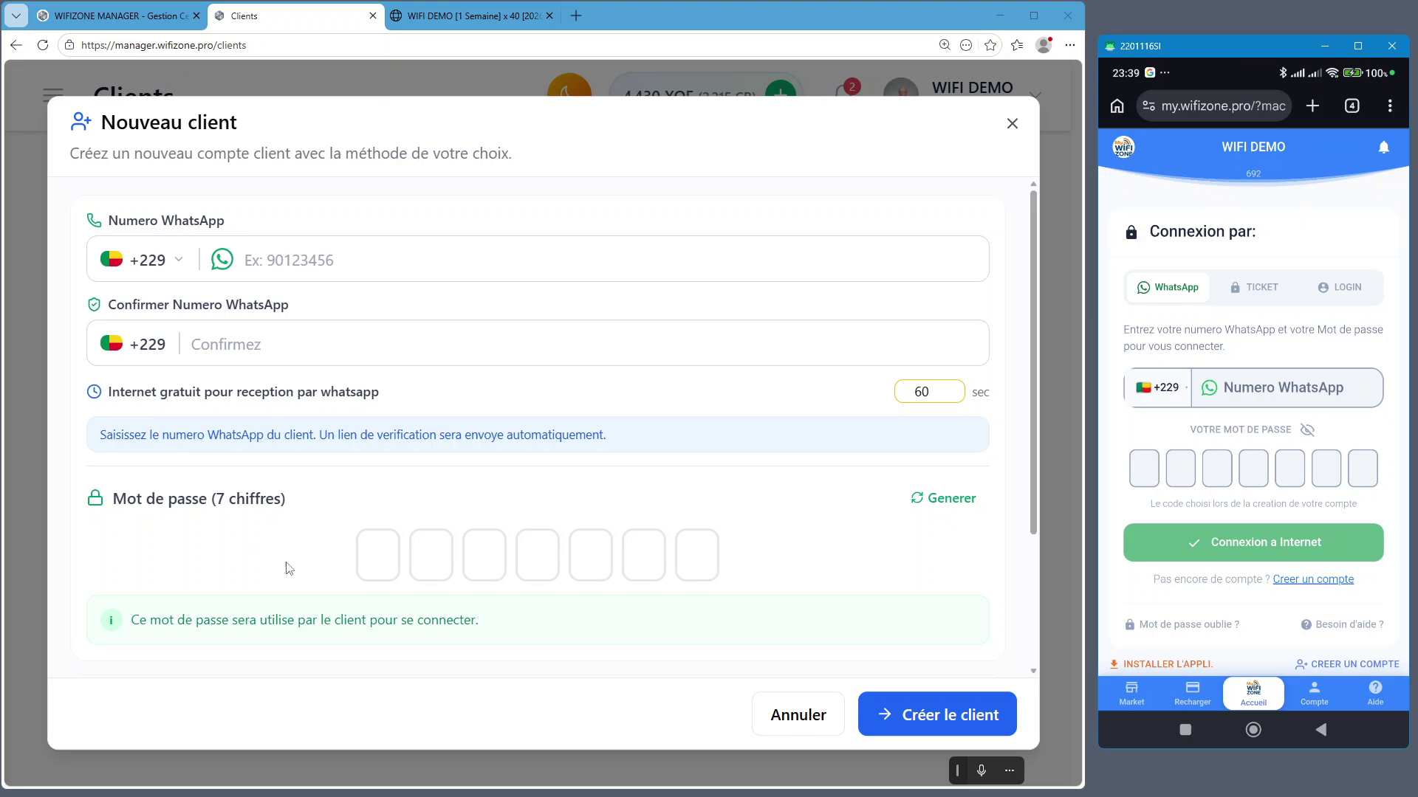
left_click(1012, 123)
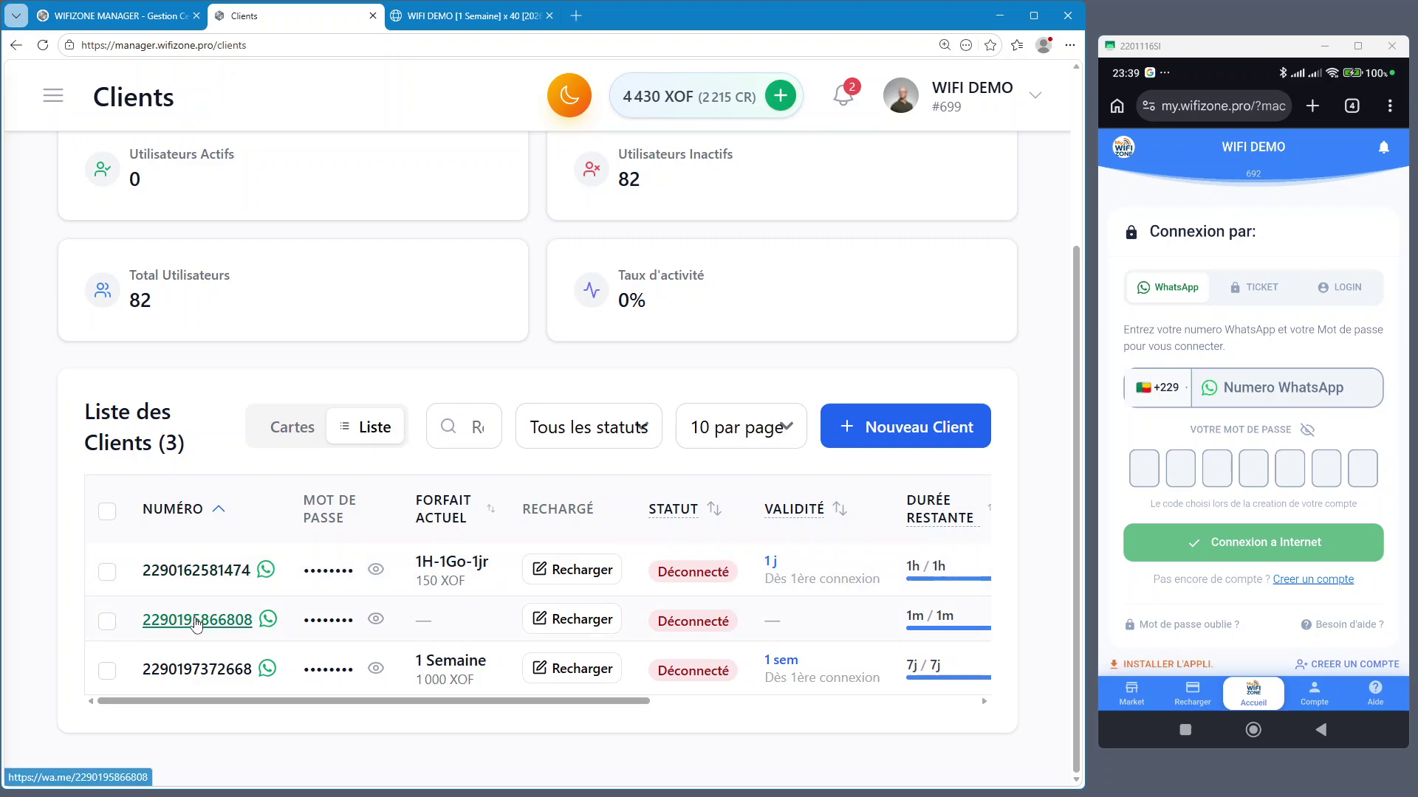
key("ctrl+minus")
key("ctrl+minus")
key("ctrl+minus")
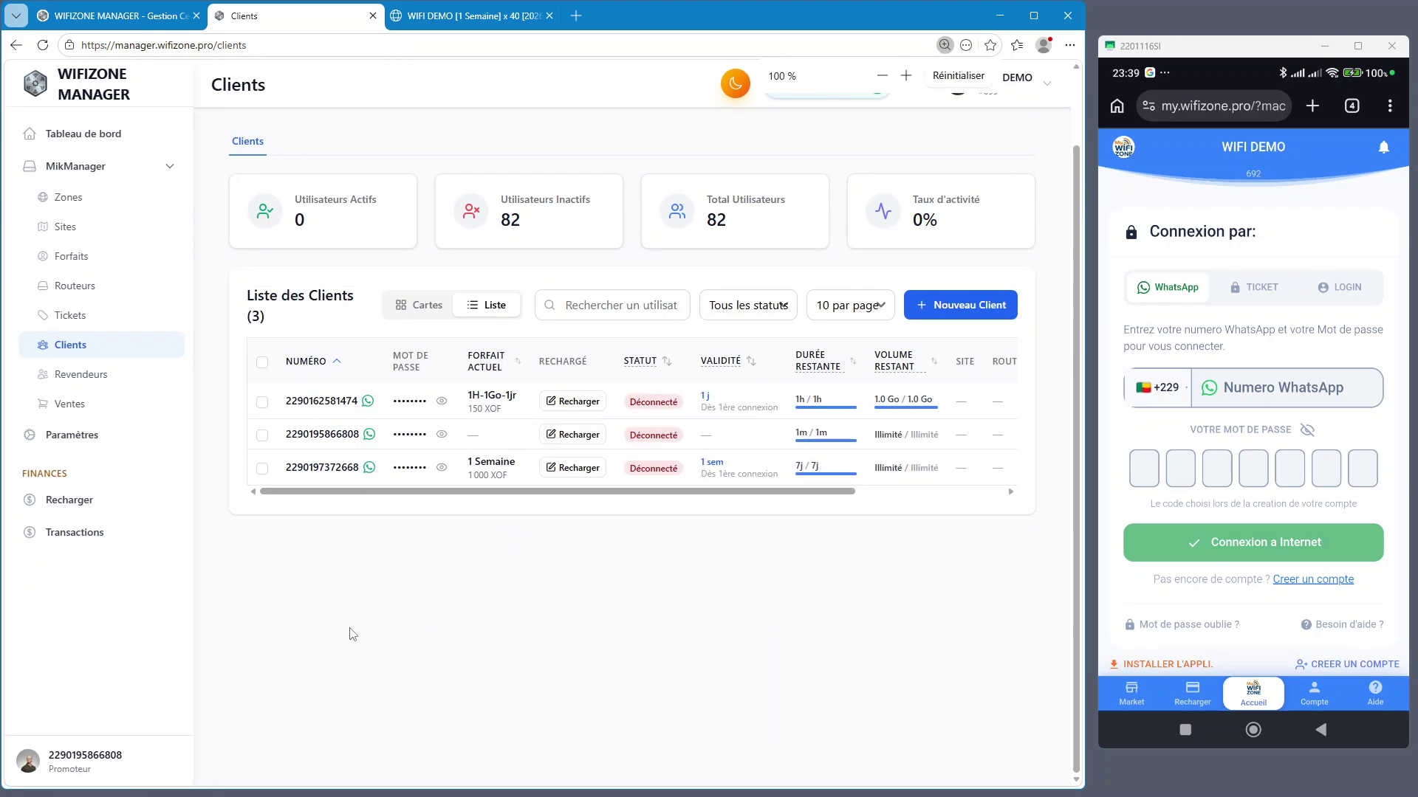
key("ctrl+plus")
left_click_drag(886, 391, 895, 483)
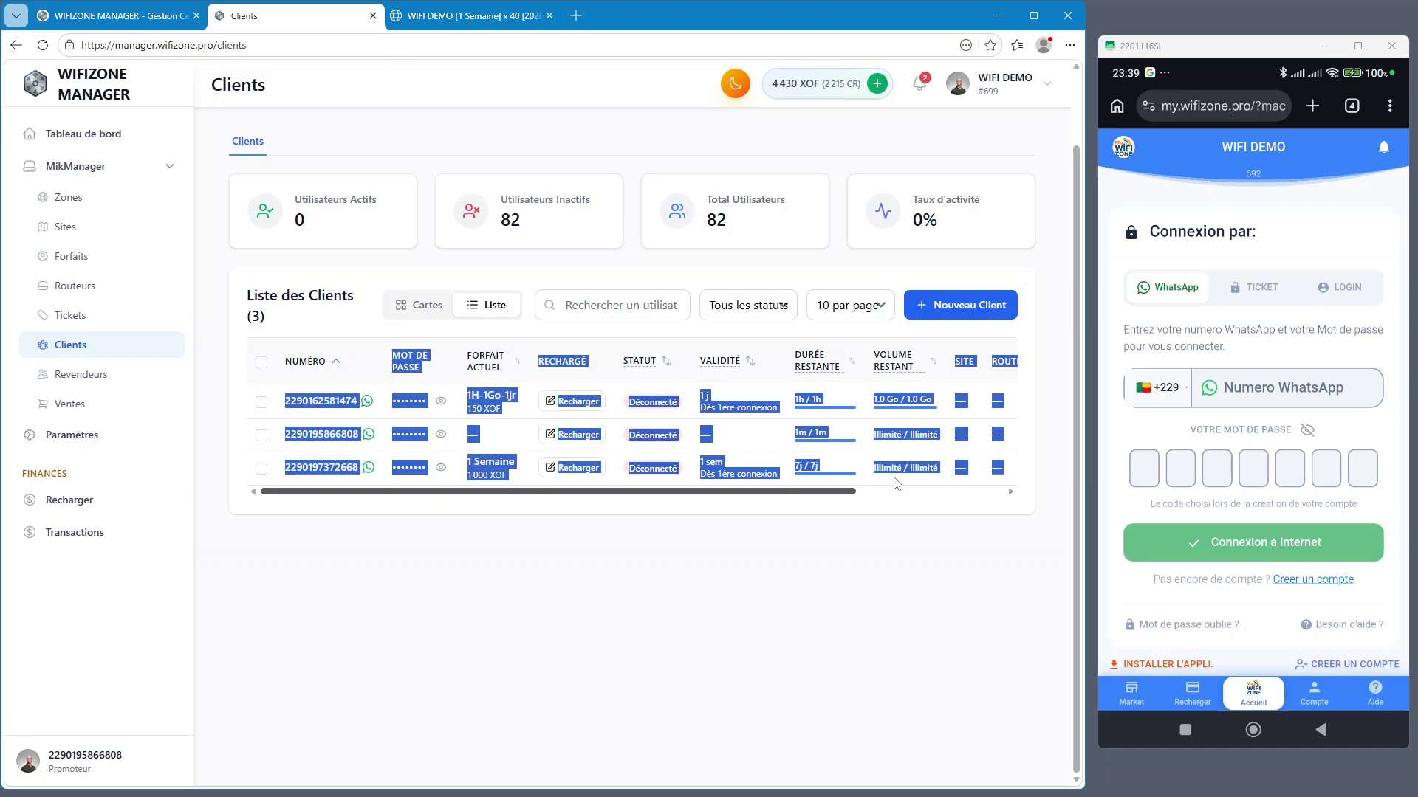
scroll(895, 482, "right", 3)
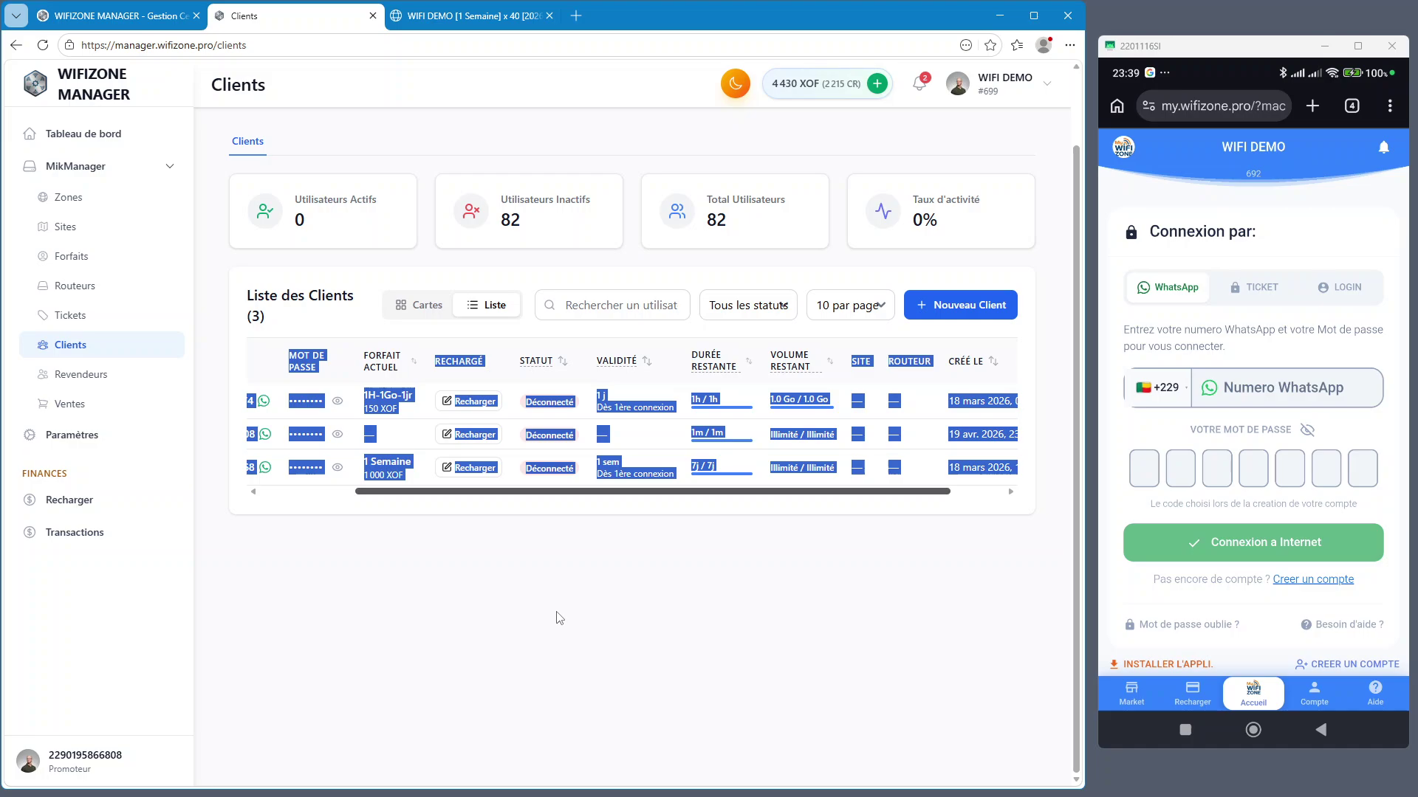
left_click(559, 619)
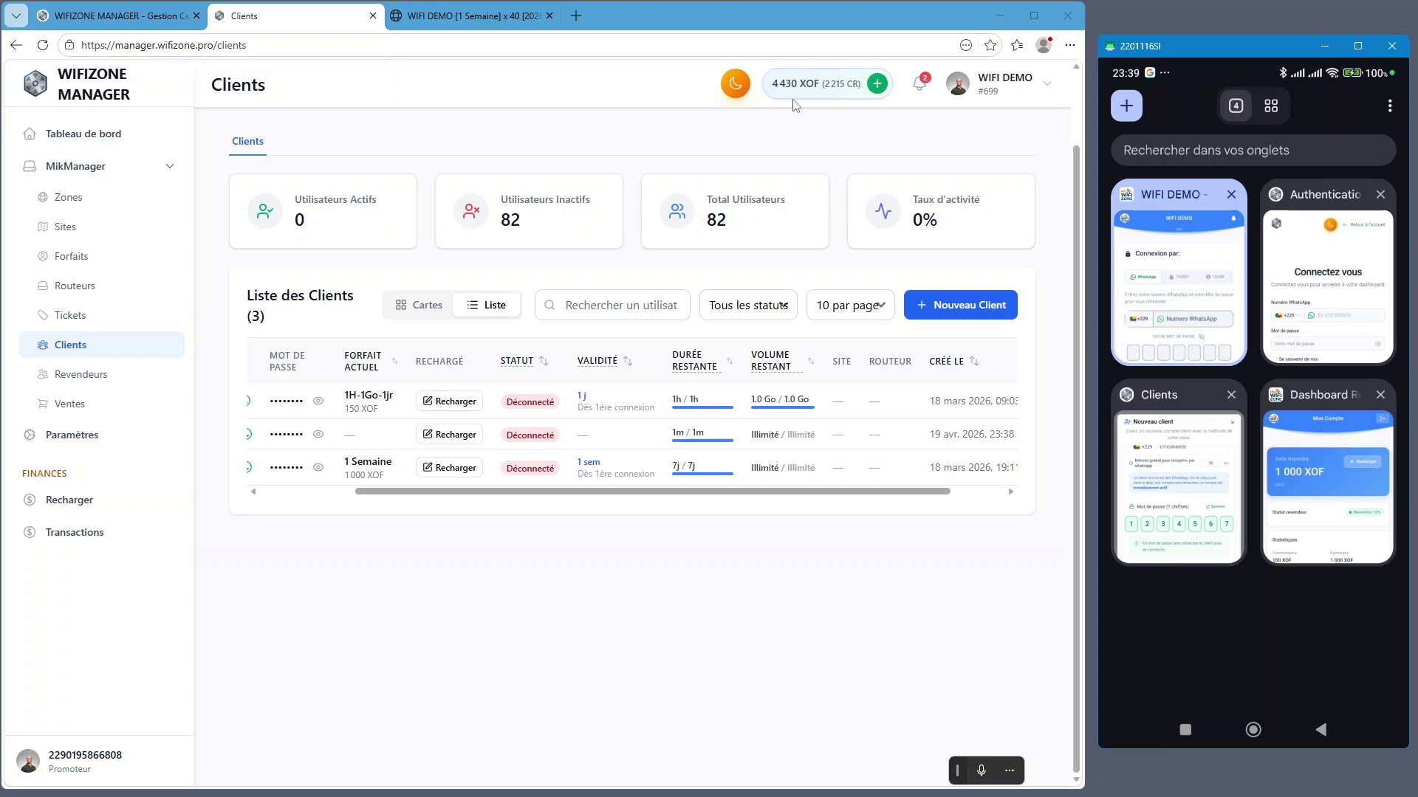
left_click(814, 98)
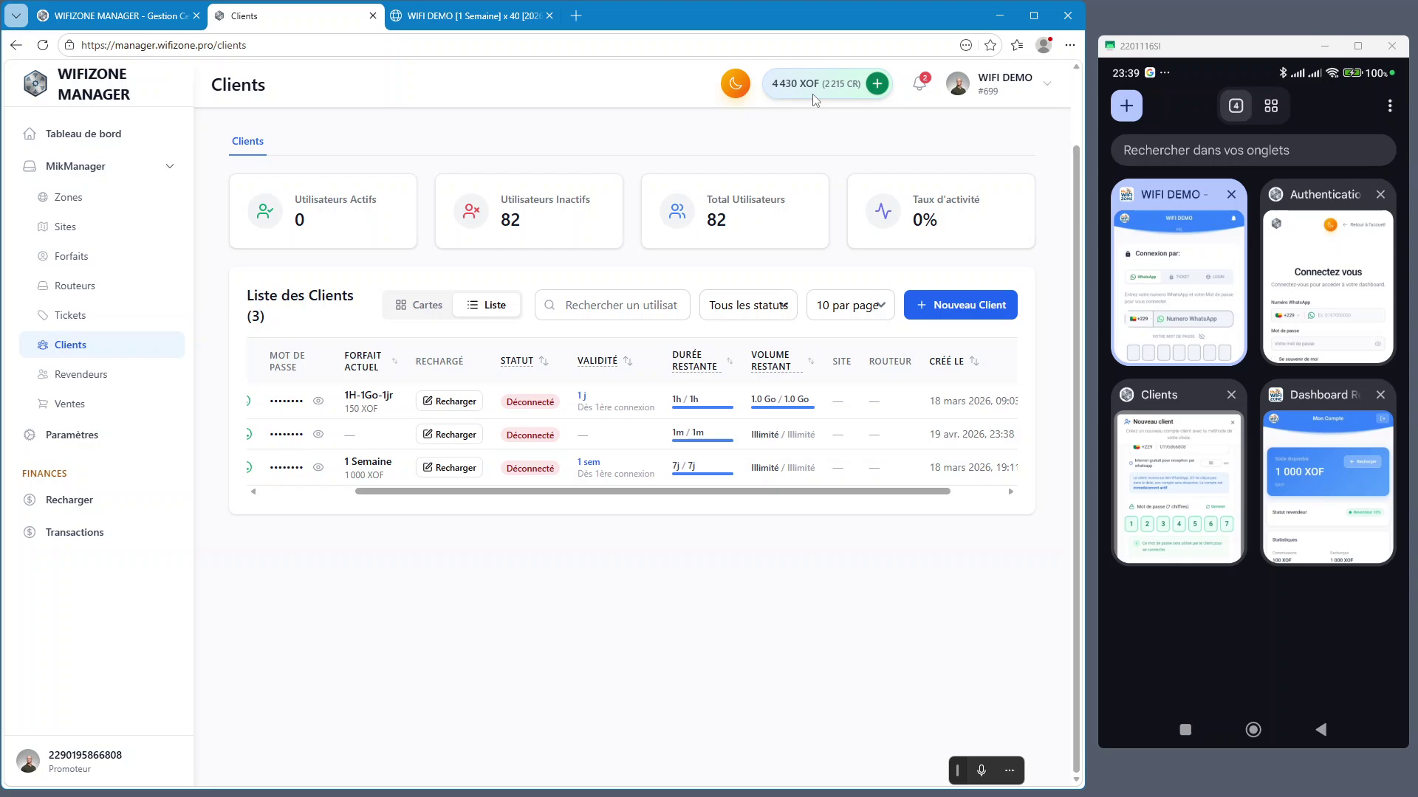
key("ctrl+plus")
key("ctrl+plus")
key("ctrl+plus")
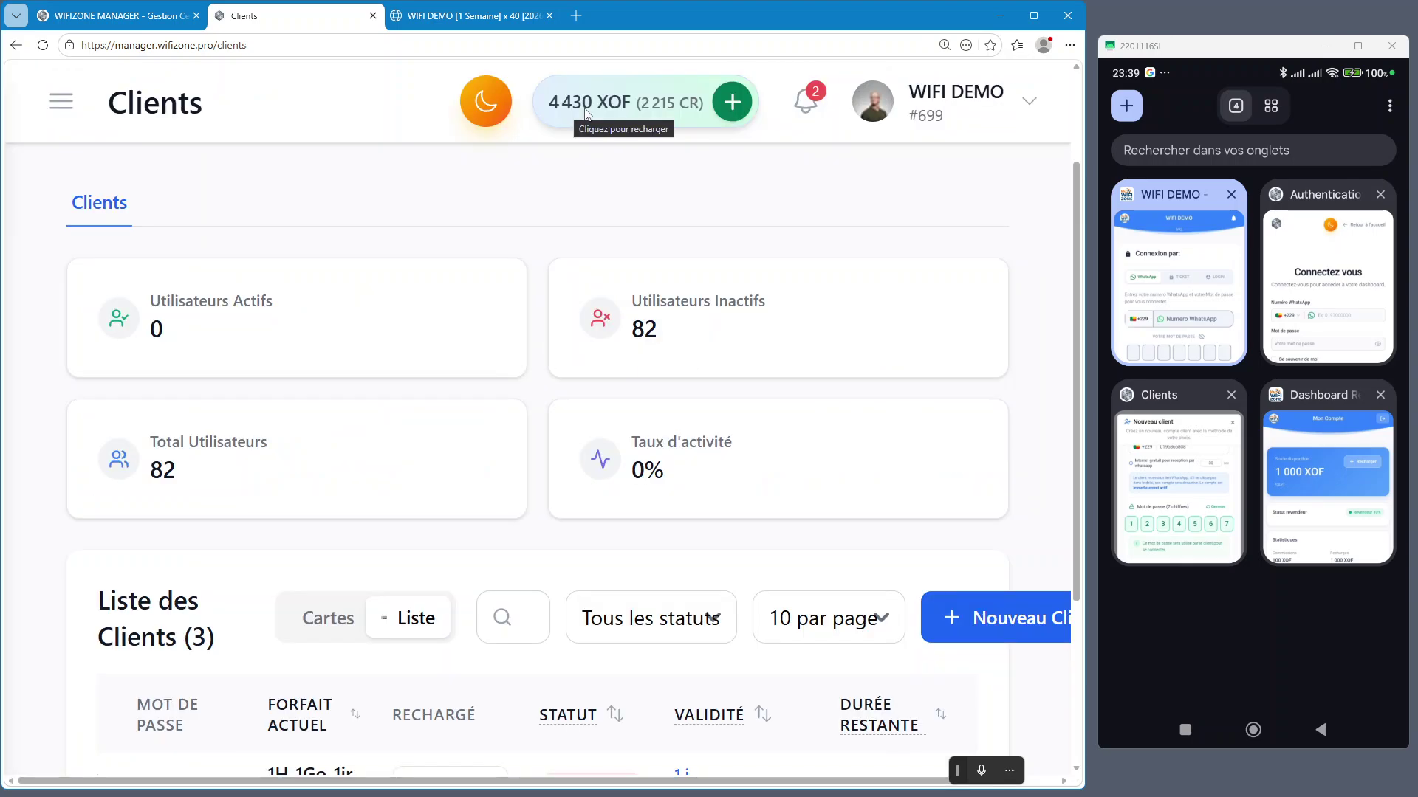
key("ctrl+minus")
key("ctrl+minus")
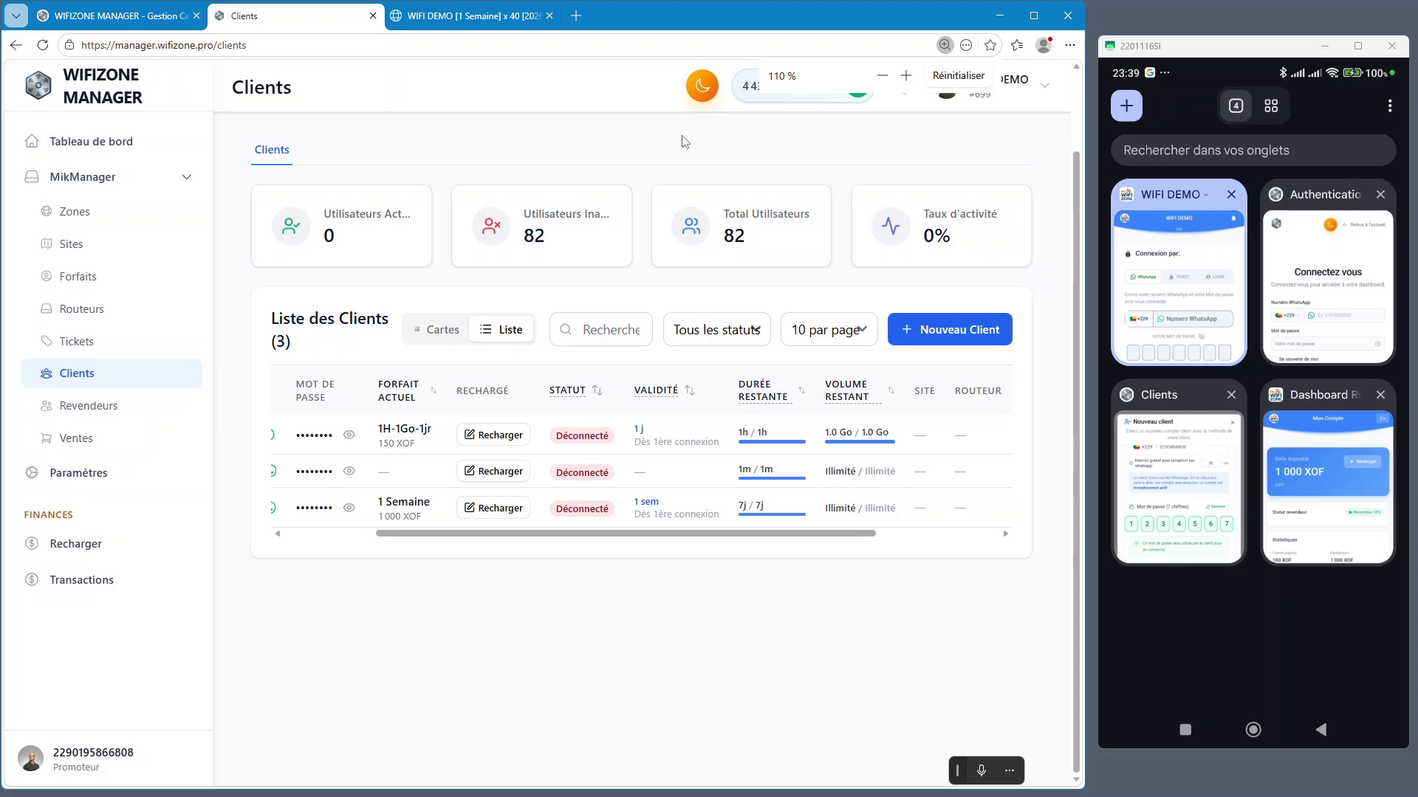
key("ctrl+minus")
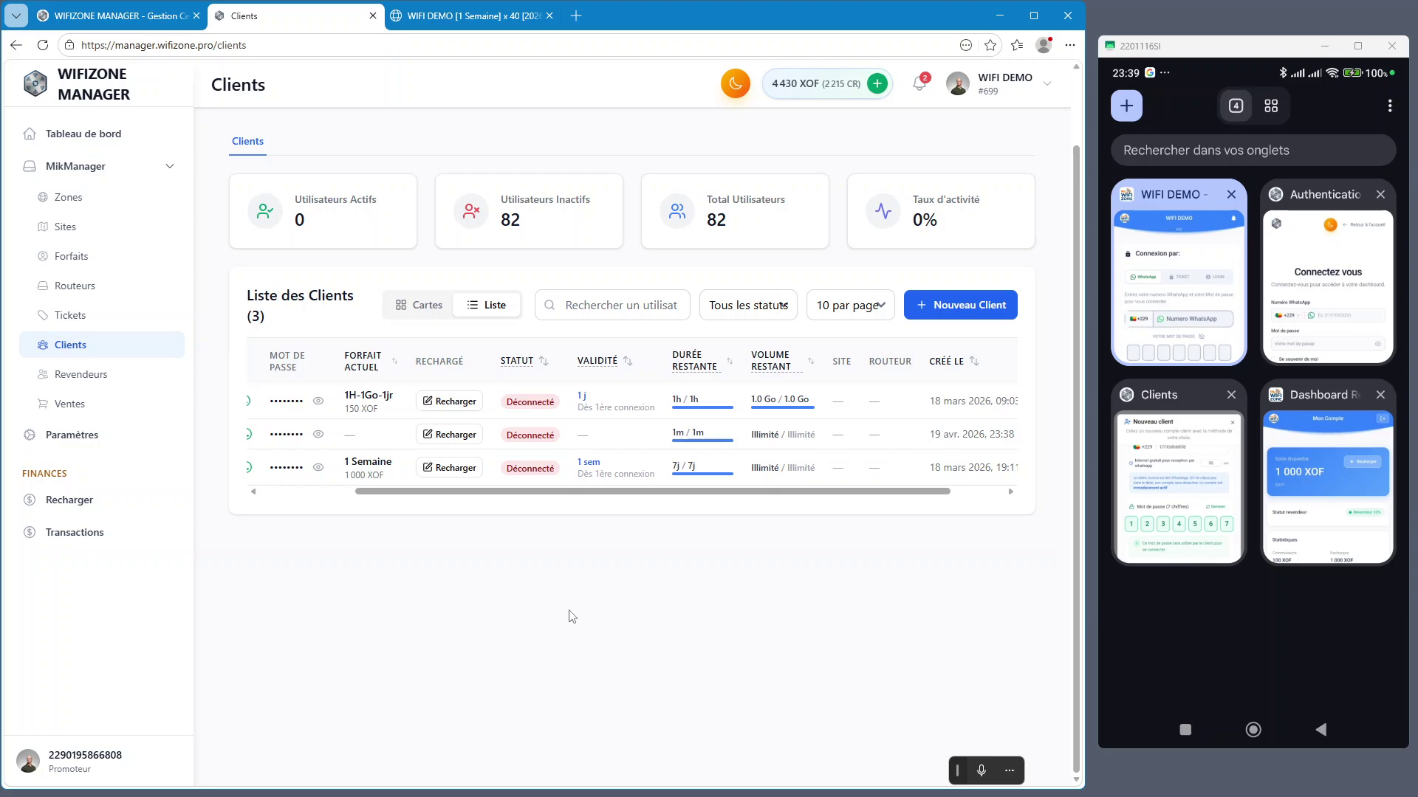
left_click_drag(529, 491, 435, 508)
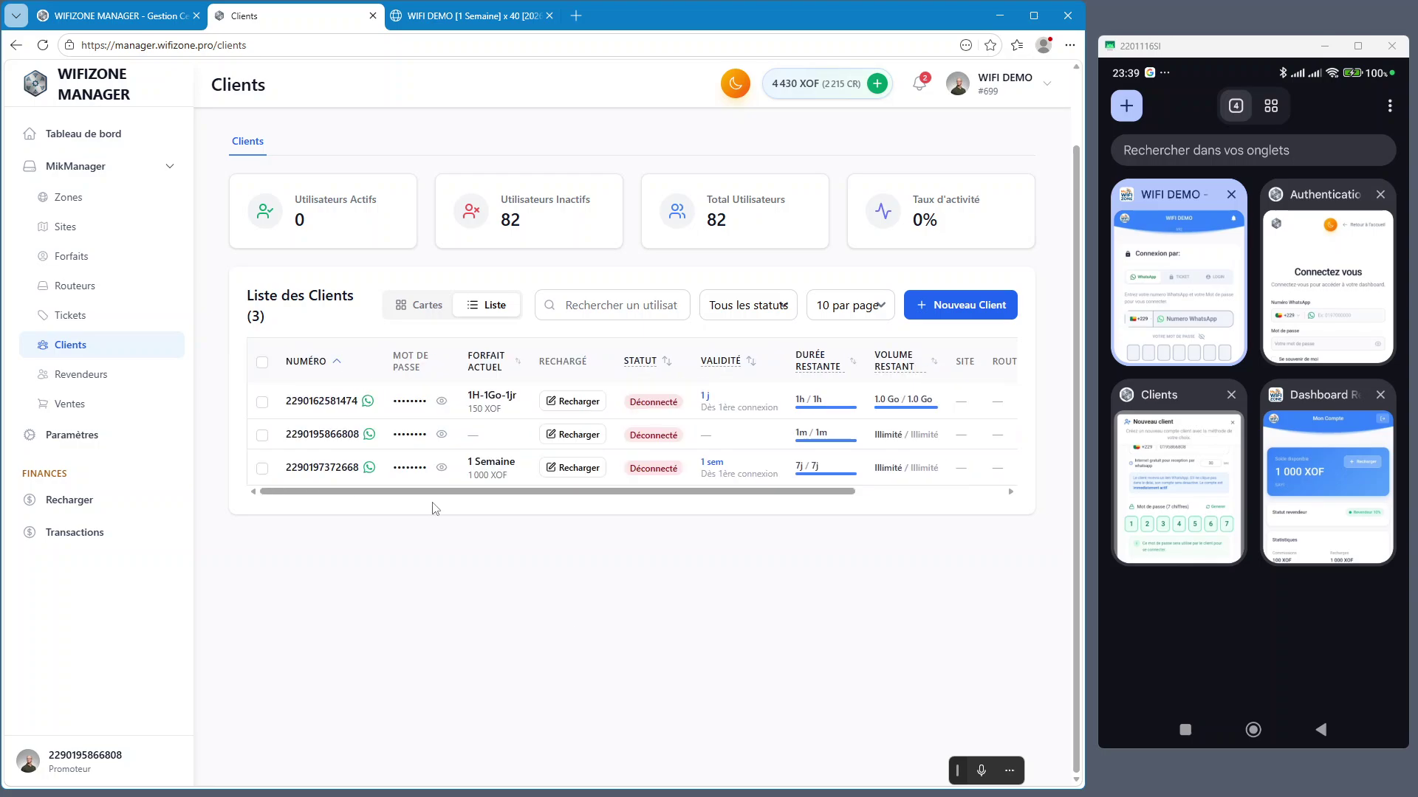
key("ctrl+plus")
key("ctrl+plus")
key("ctrl+plus")
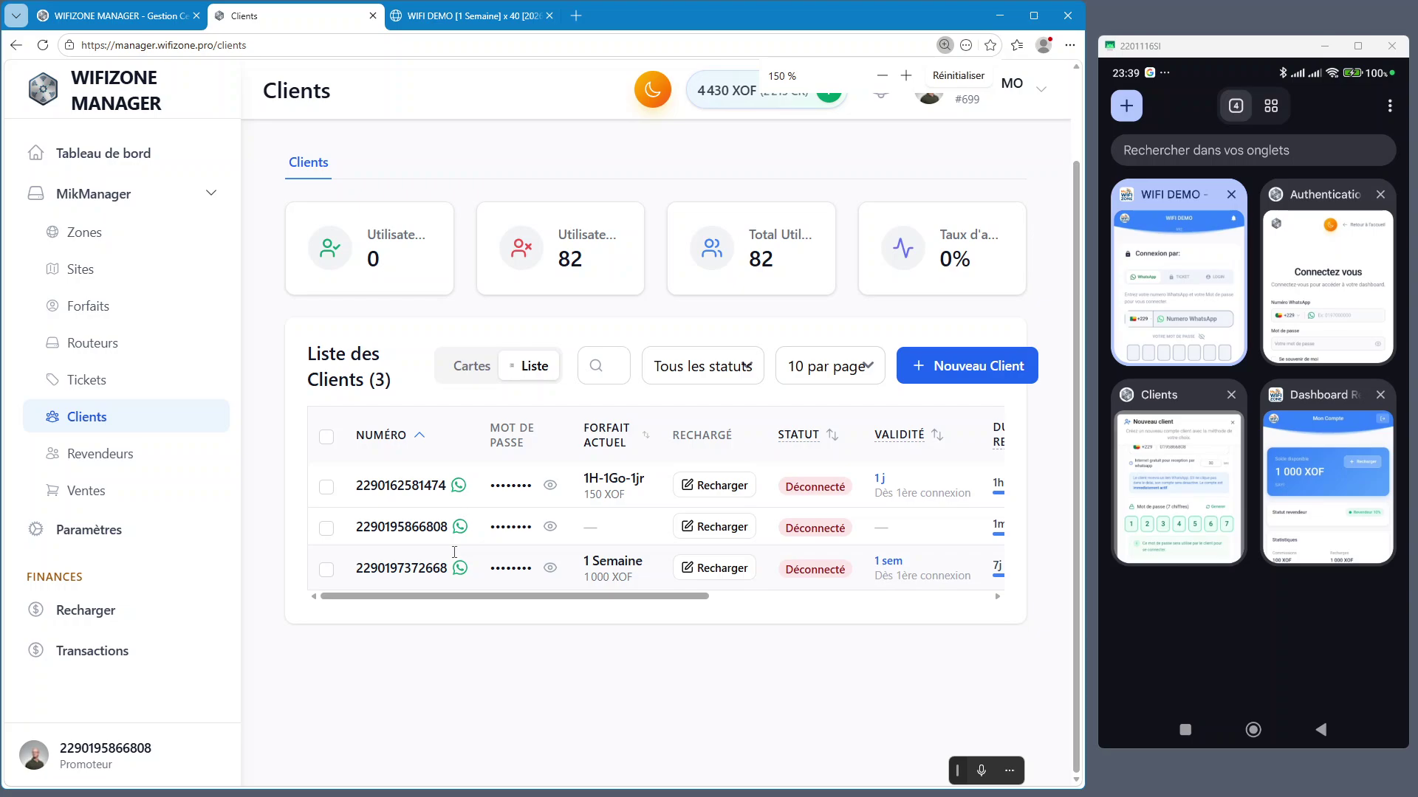
scroll(484, 628, "down", 1)
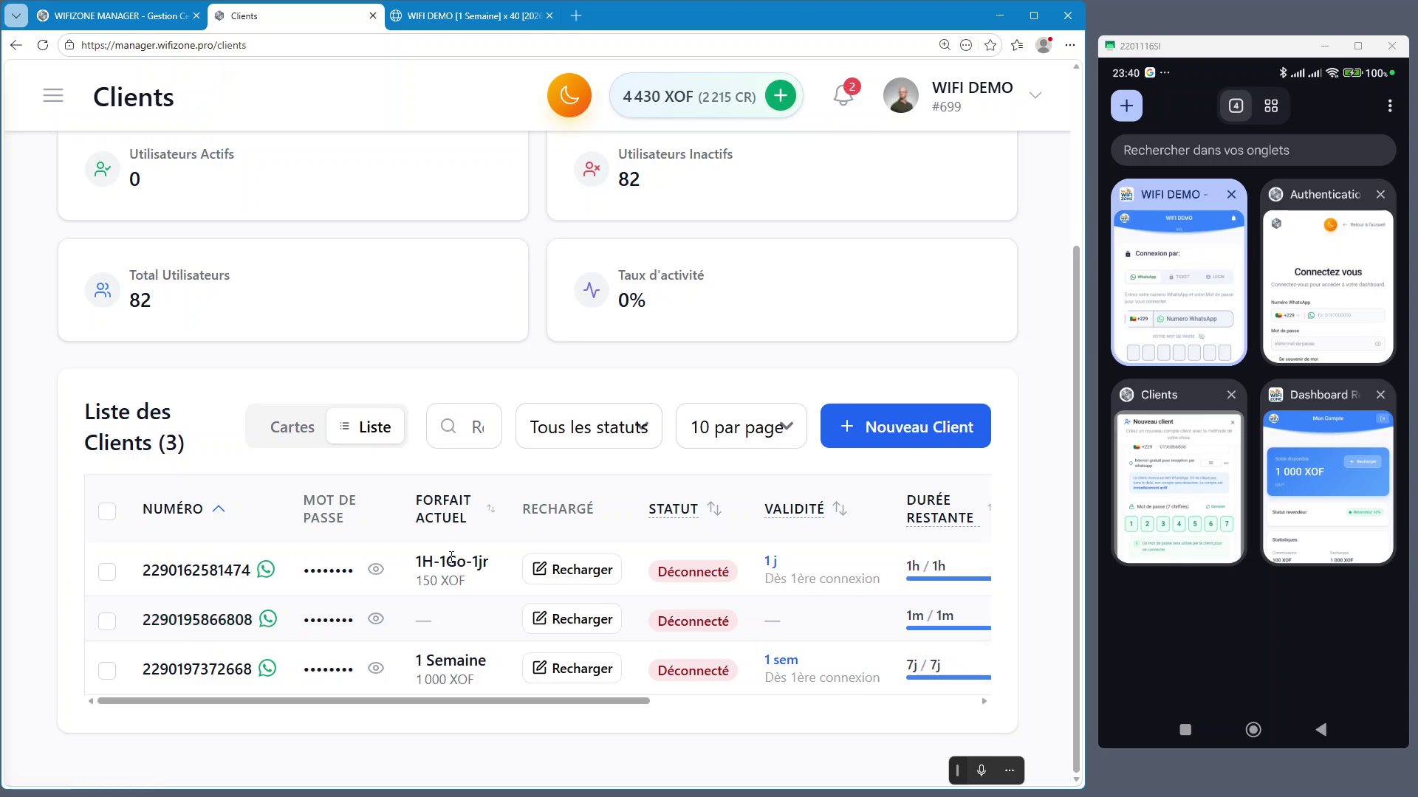
Open the verification link from the WhatsApp chat on the phone and confirm Ouvrir le lien
left_click(462, 531)
left_click(802, 629)
left_click(803, 633)
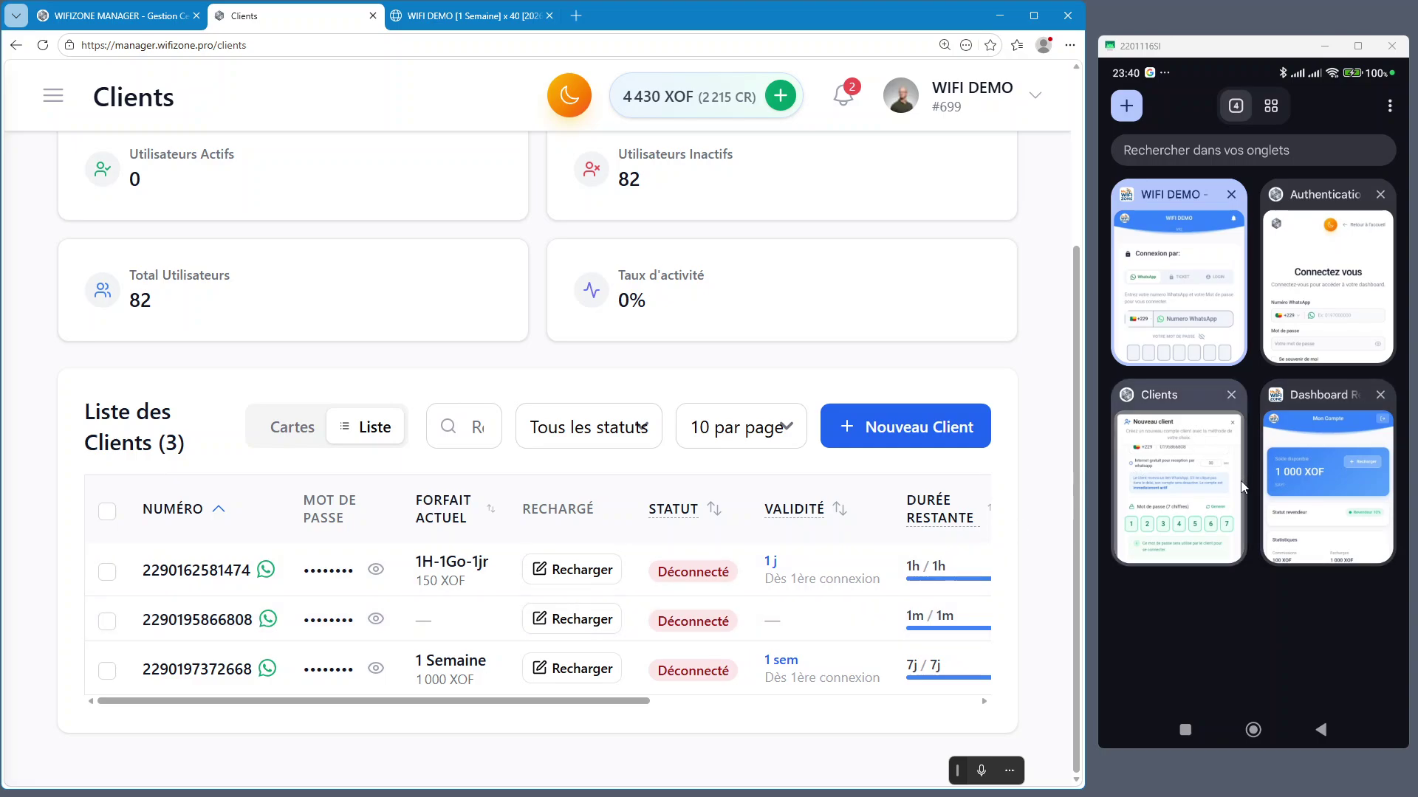
left_click(1257, 731)
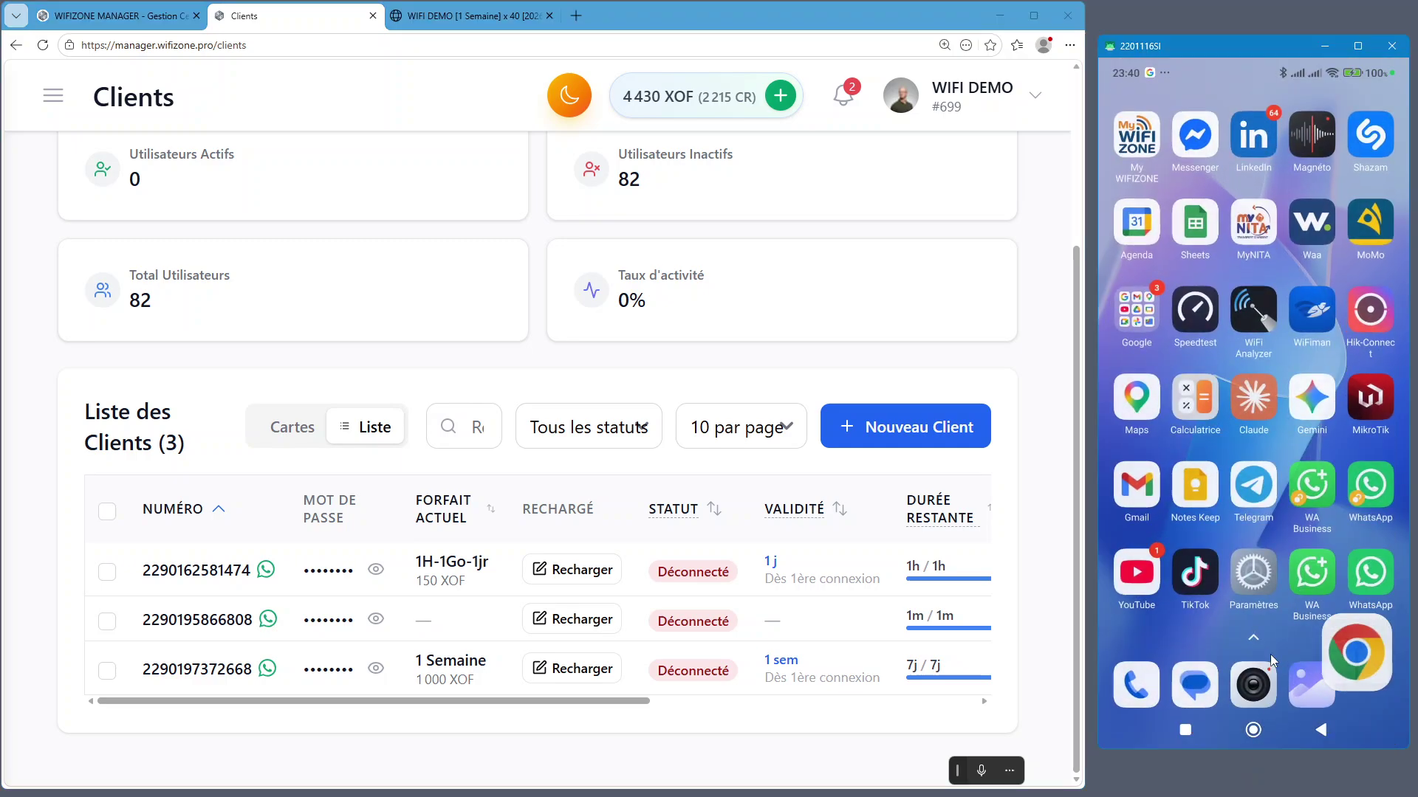
left_click(1381, 489)
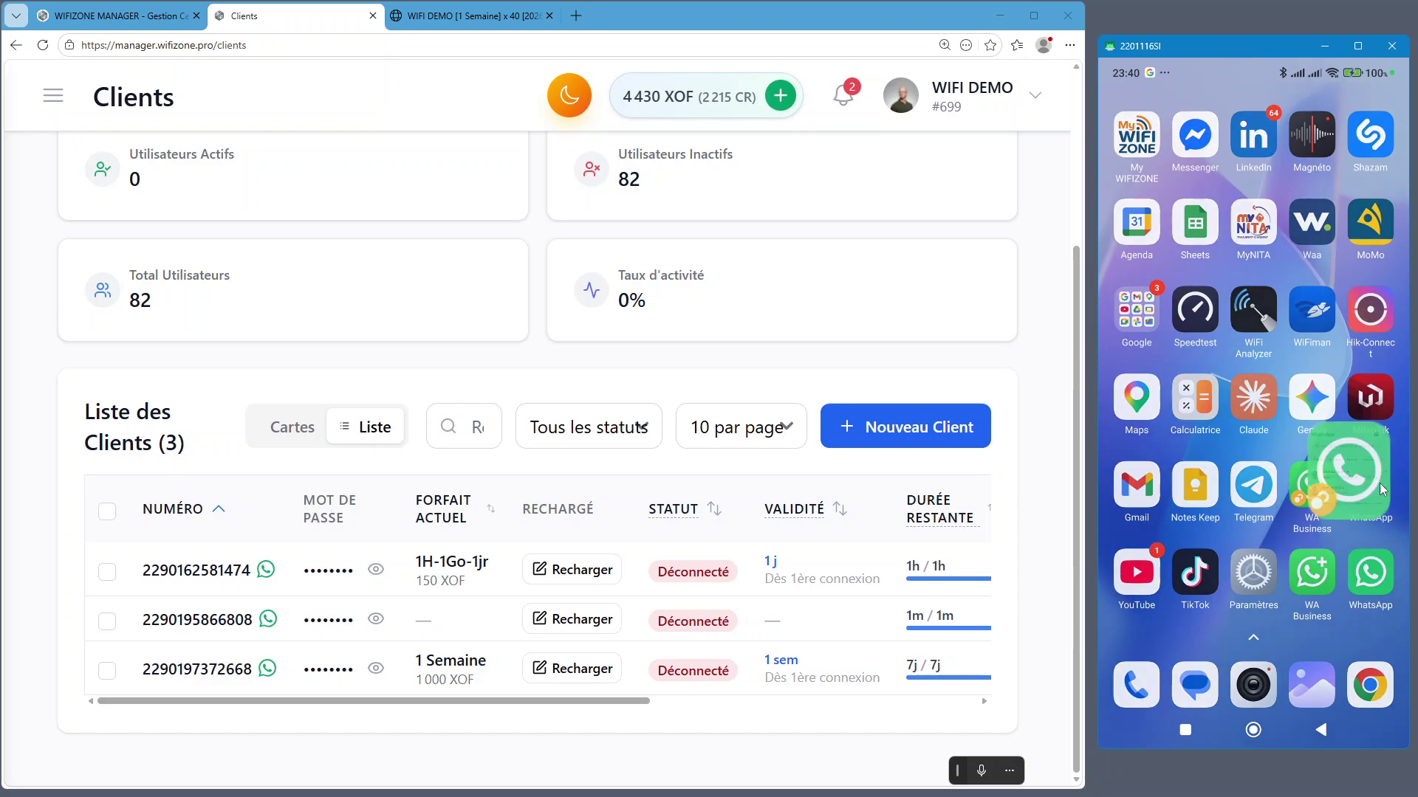
left_click(1247, 269)
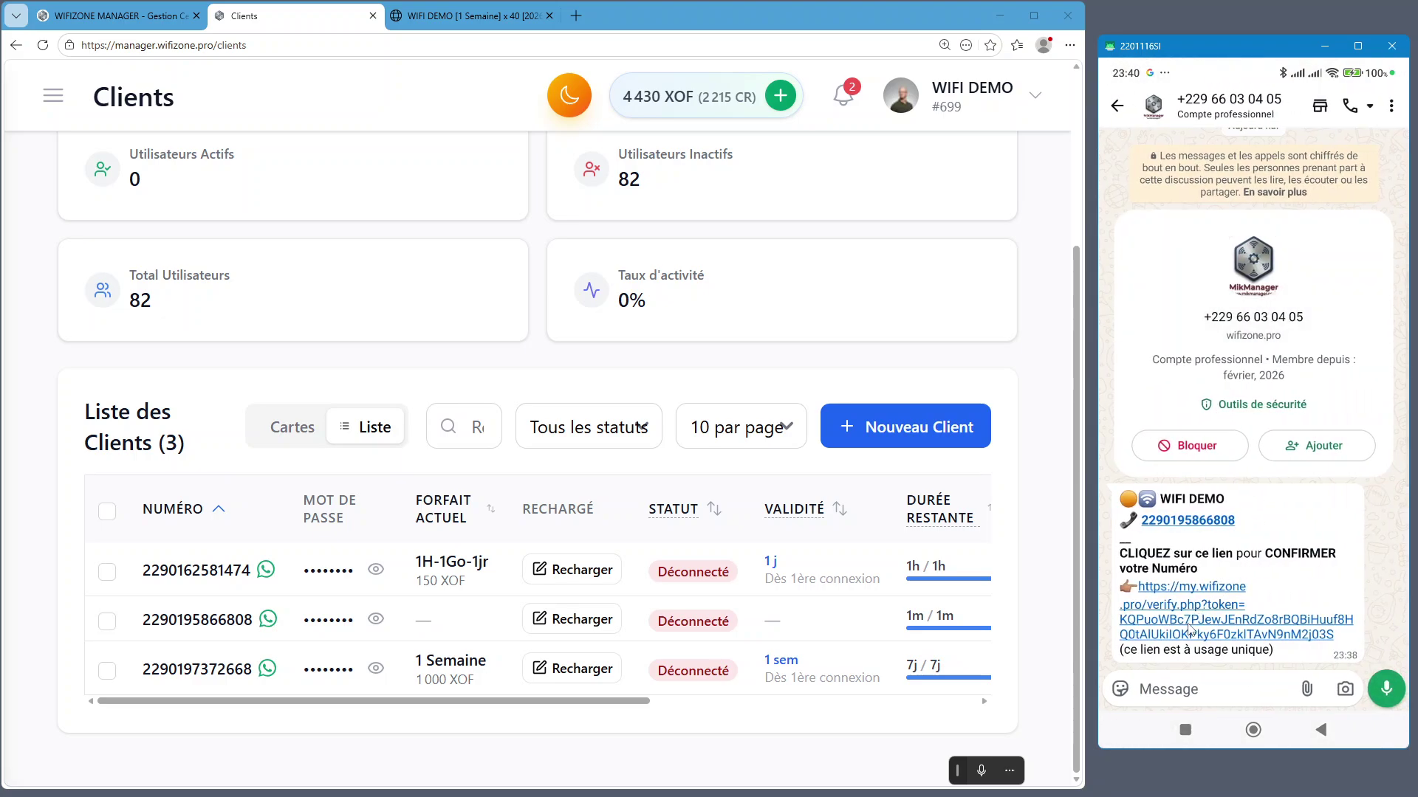
left_click(1190, 622)
key("BackSpace")
left_click(1181, 392)
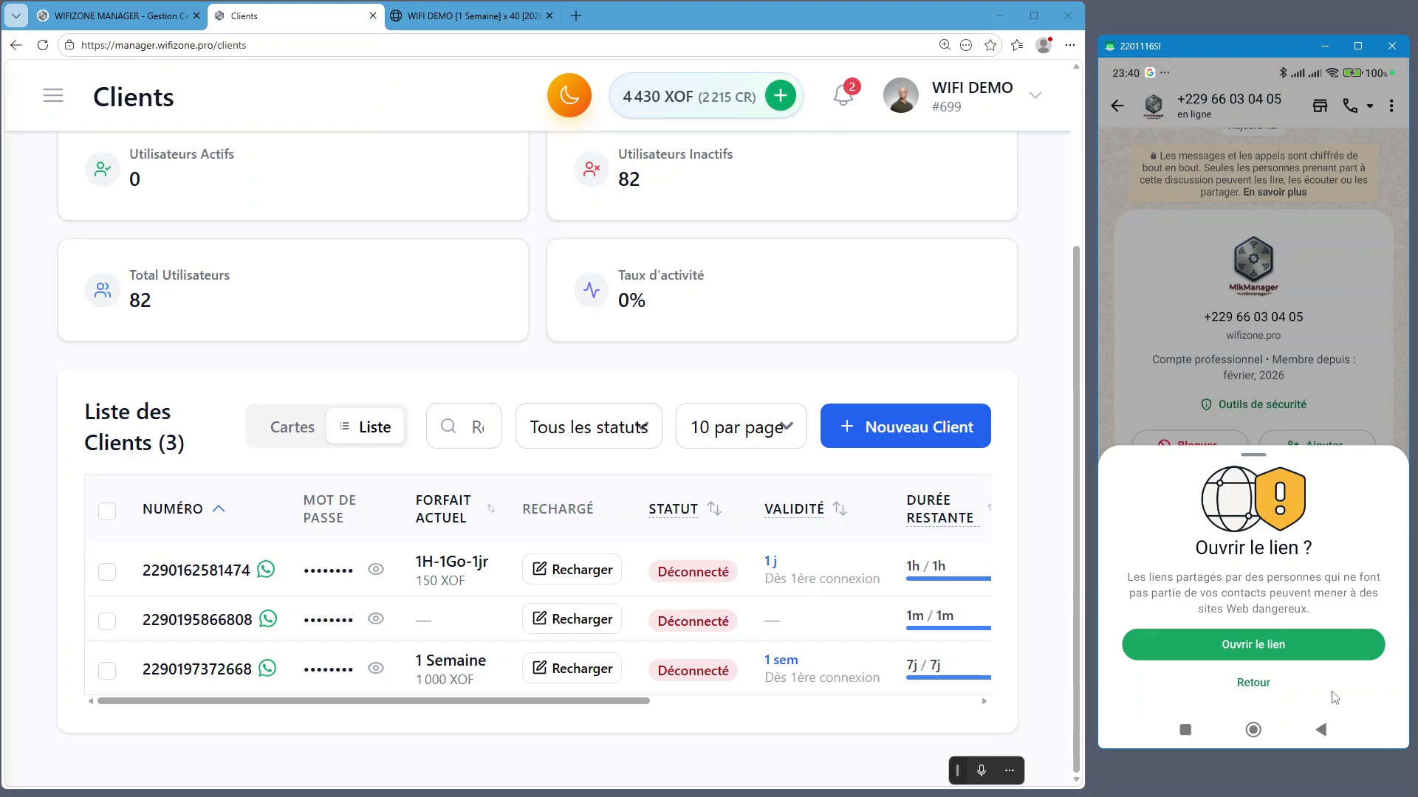
left_click(1283, 641)
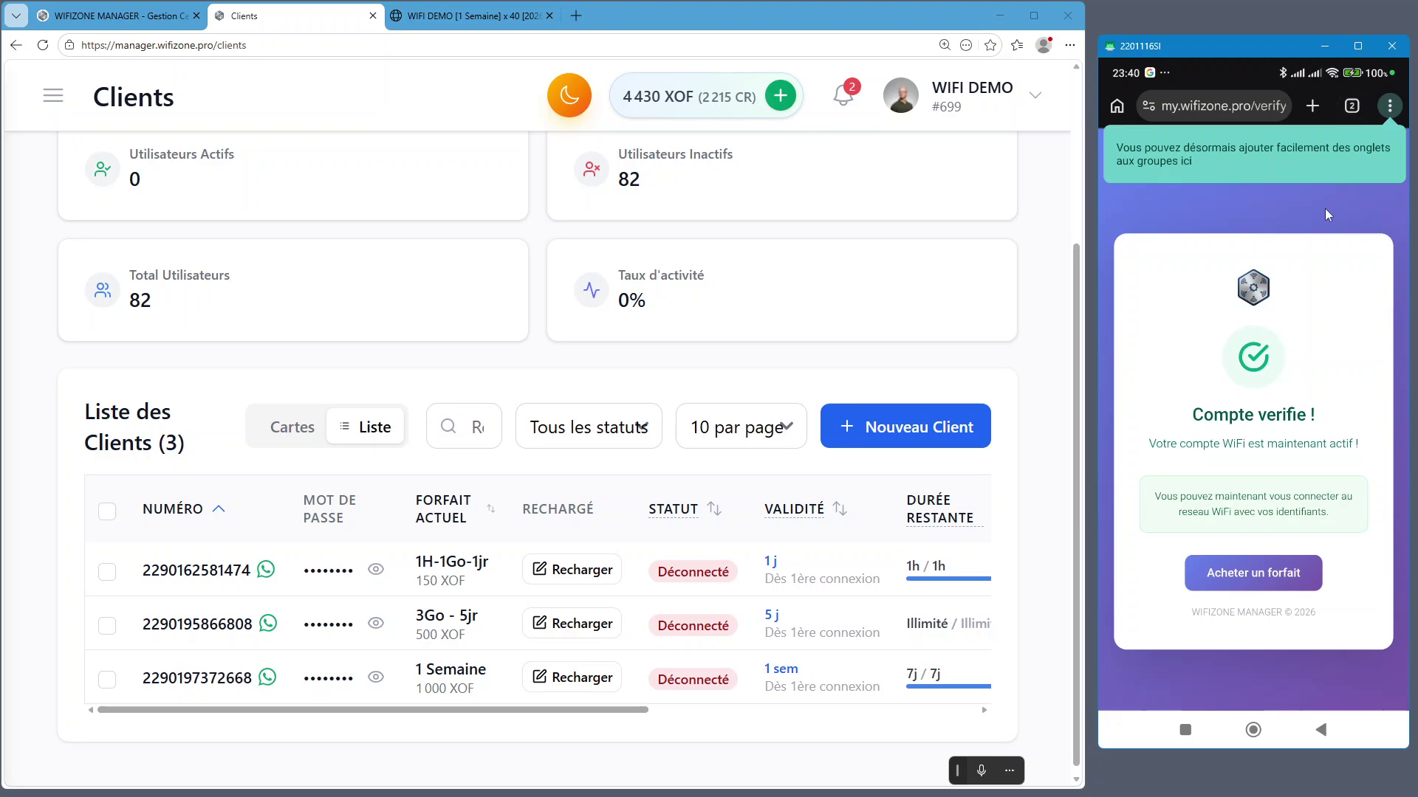
View the verified account page in the phone browser, then return to the WIFI DEMO tab
left_click(1352, 108)
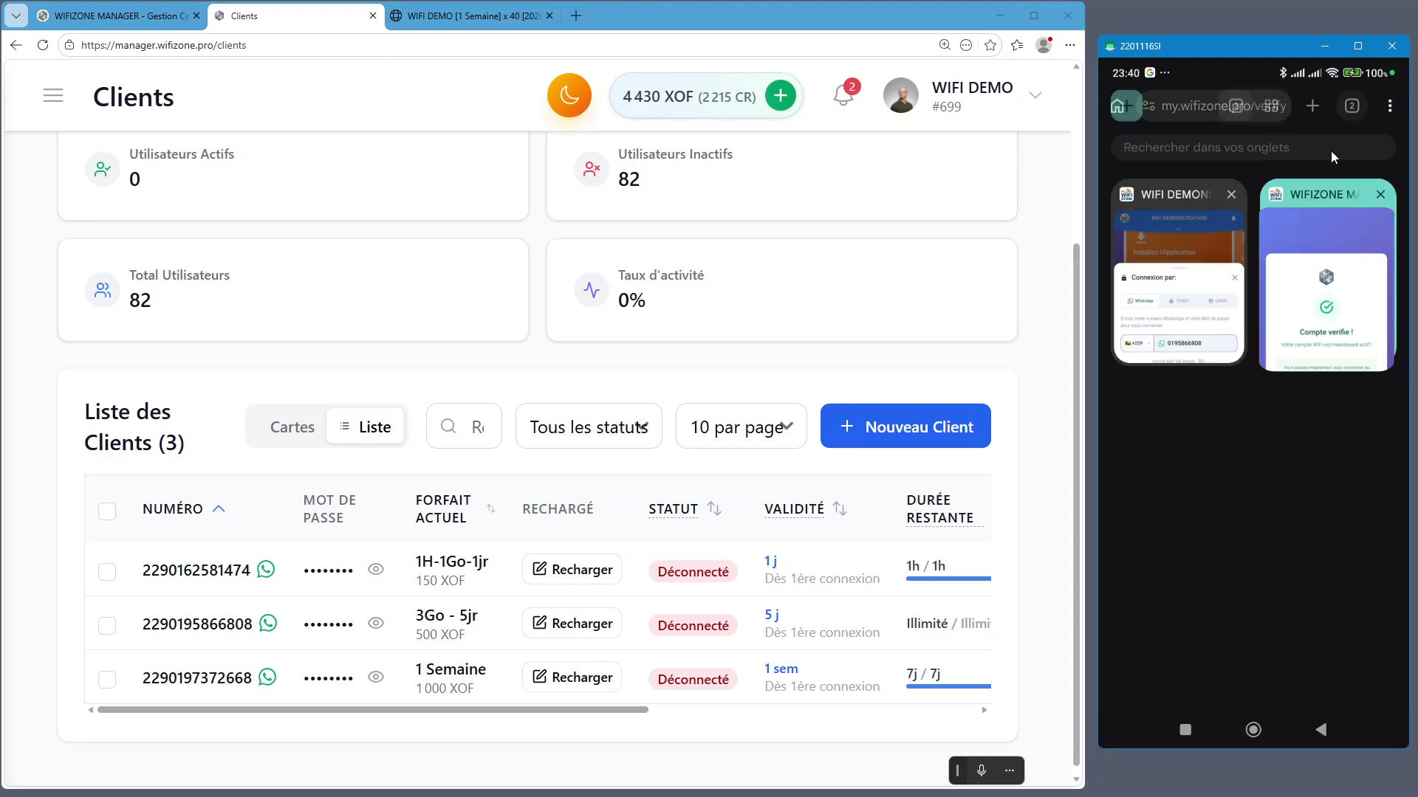
left_click(1320, 328)
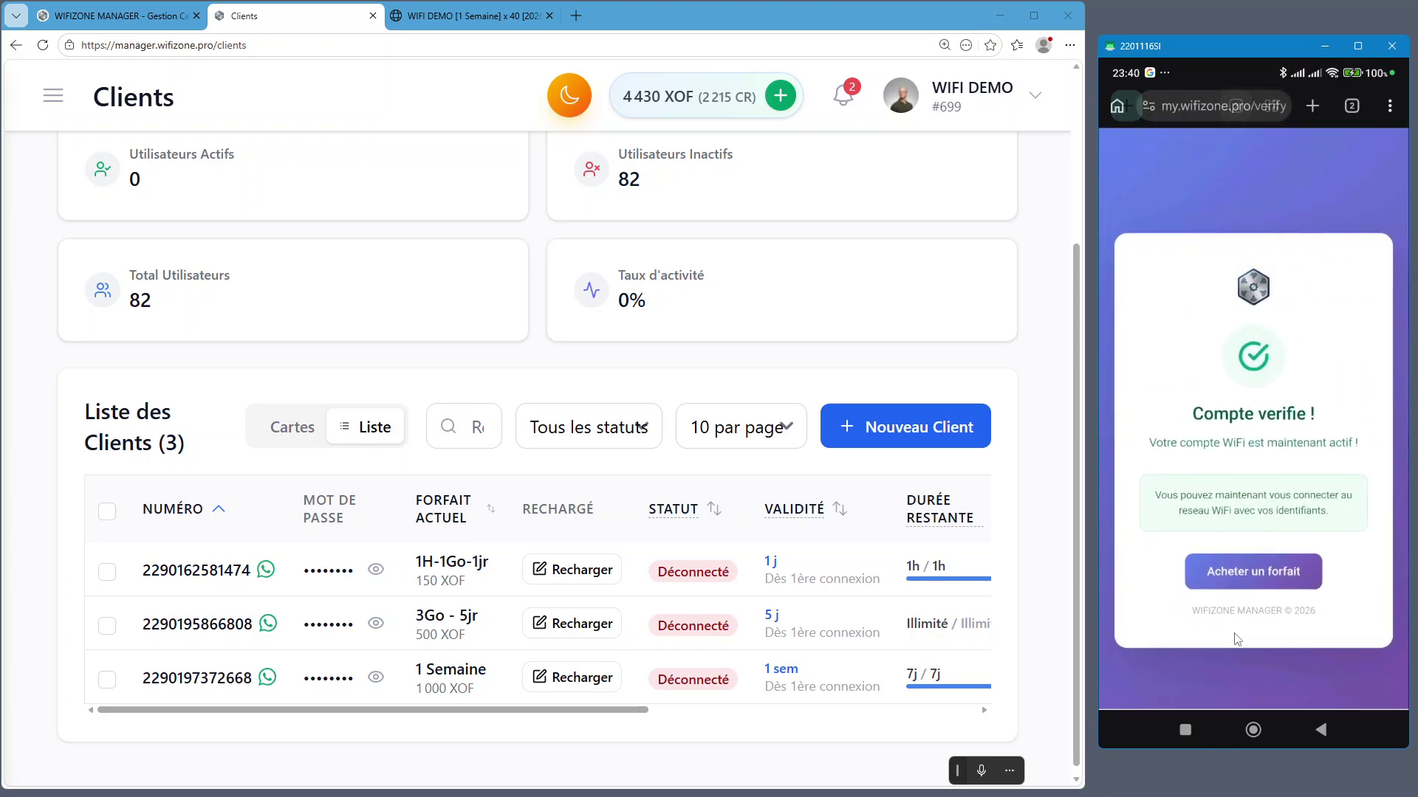
left_click(1346, 107)
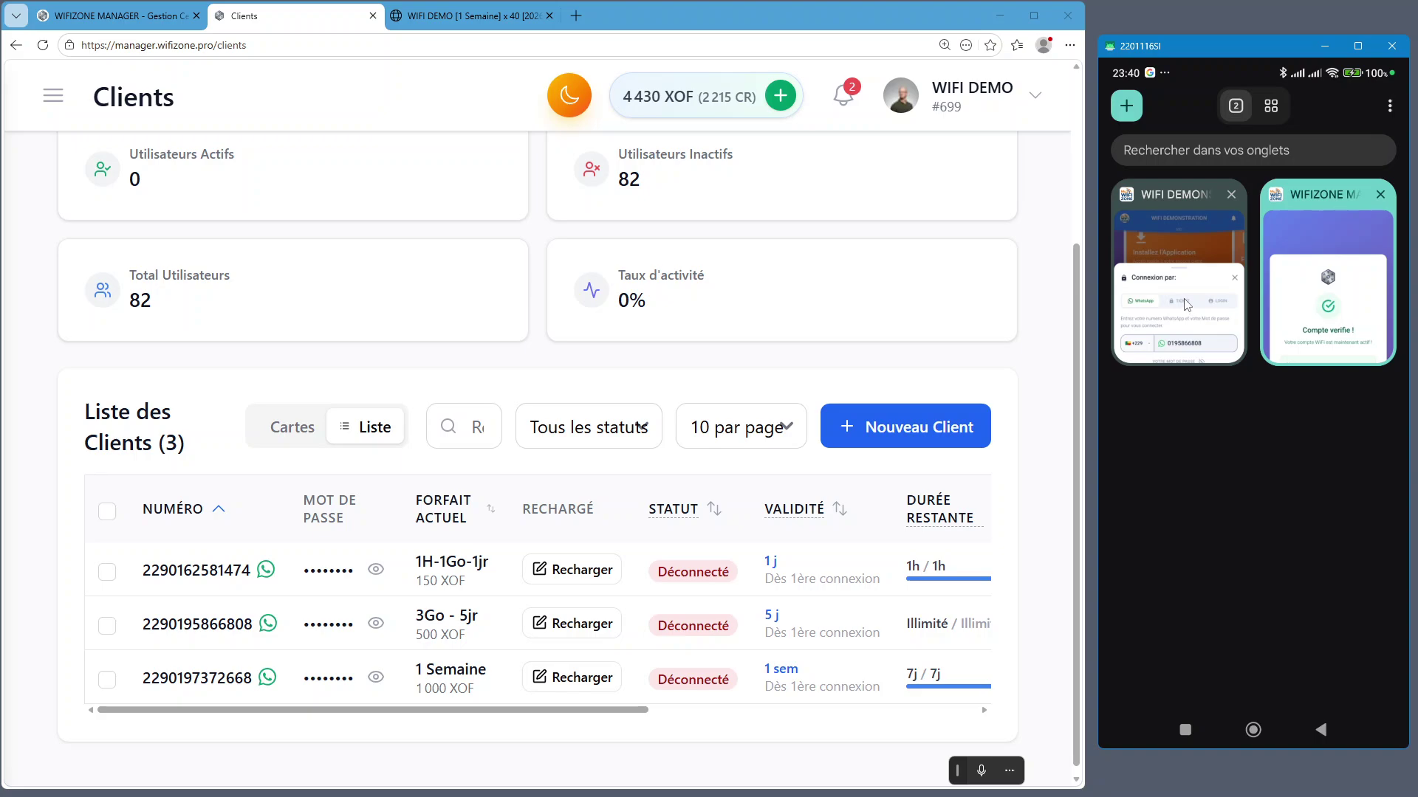
left_click(1186, 305)
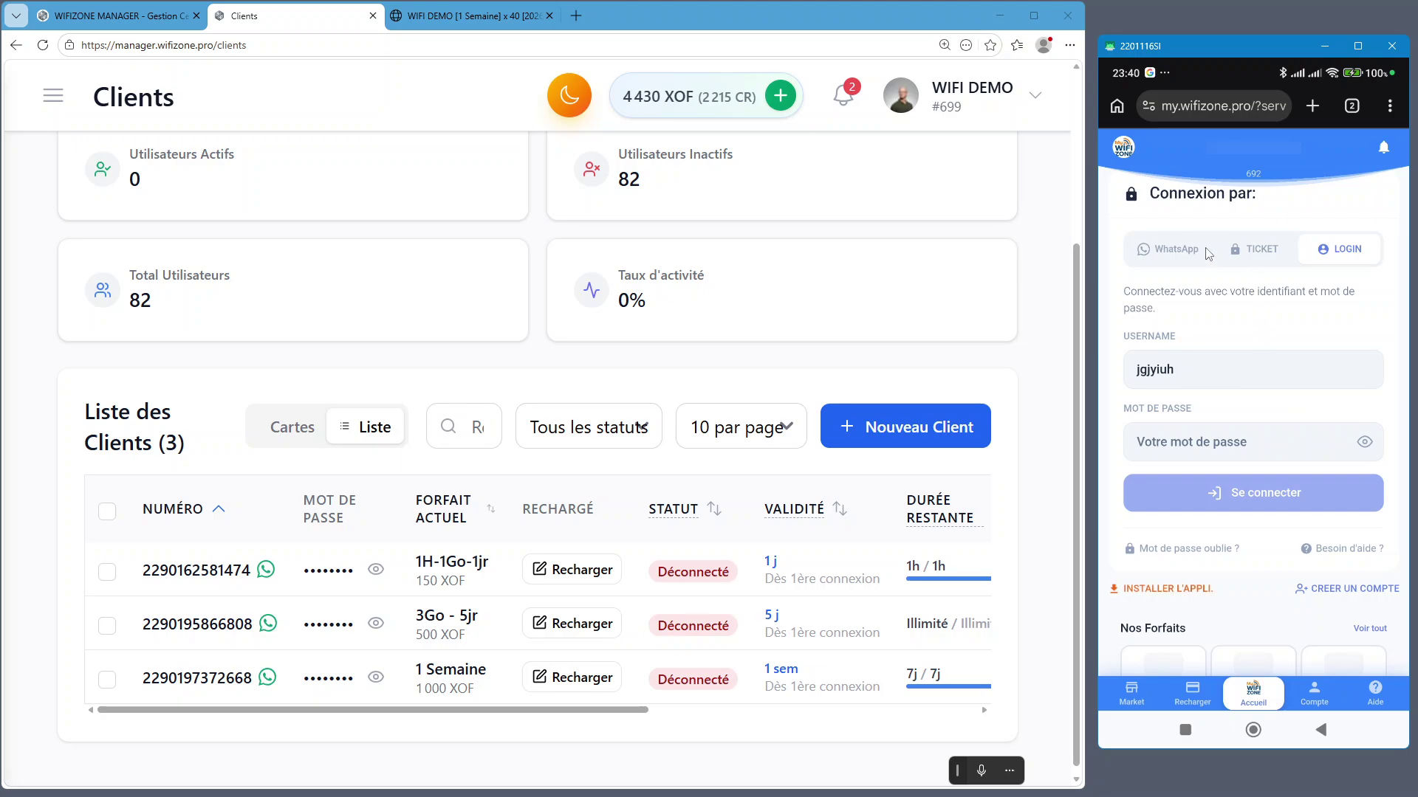
Set the phone login to WhatsApp sign-in and try sorting clients by creation date and current plan
left_click(1177, 251)
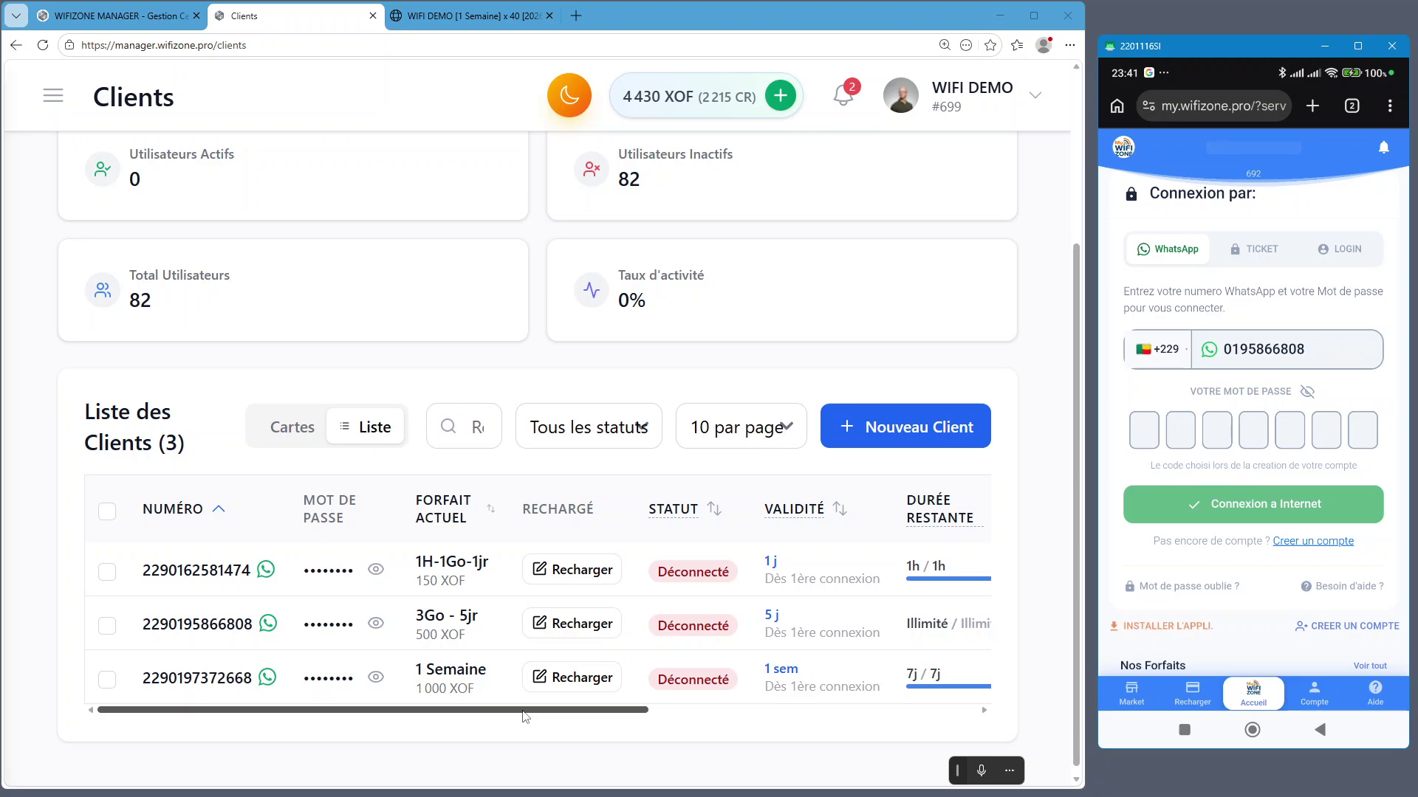
left_click_drag(529, 710, 906, 723)
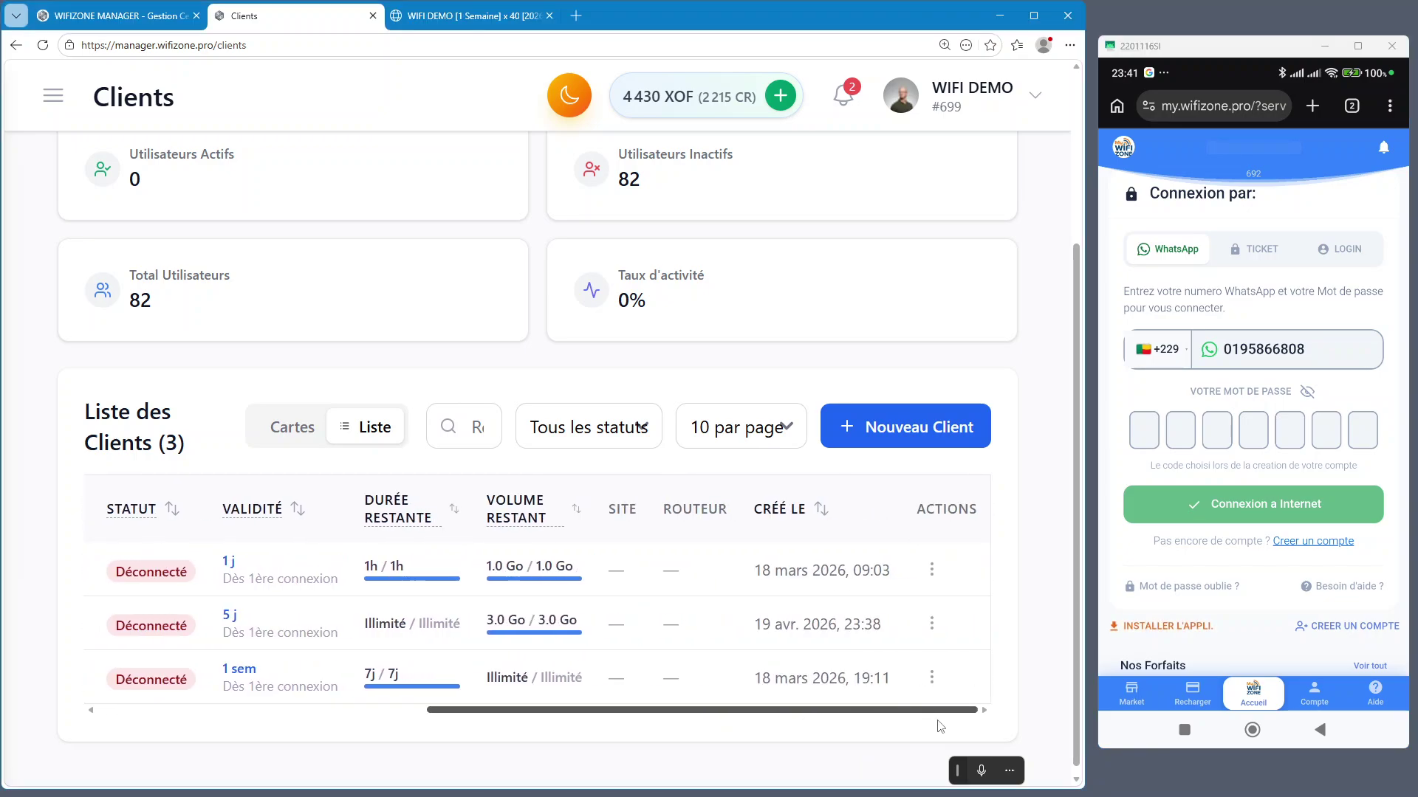
left_click(787, 510)
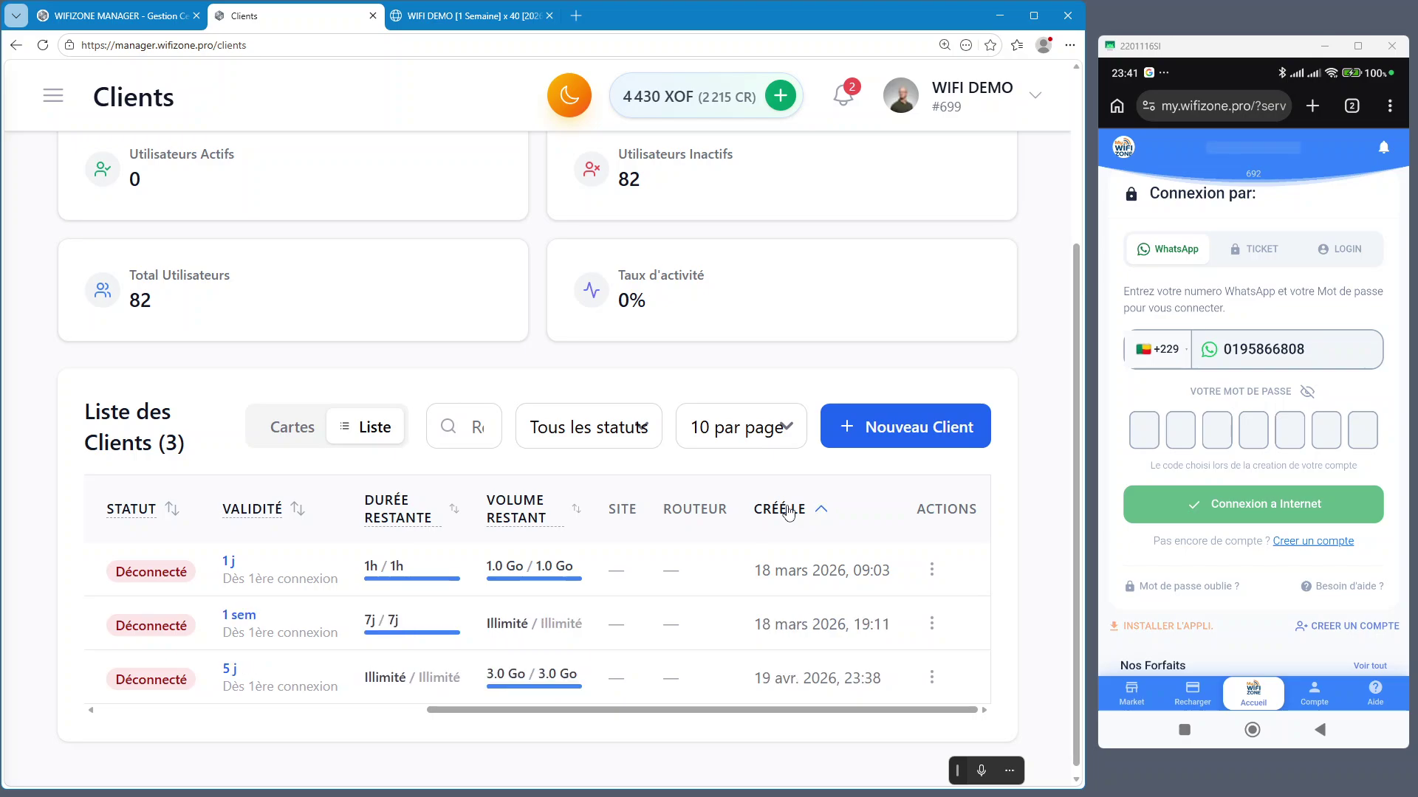
left_click(787, 509)
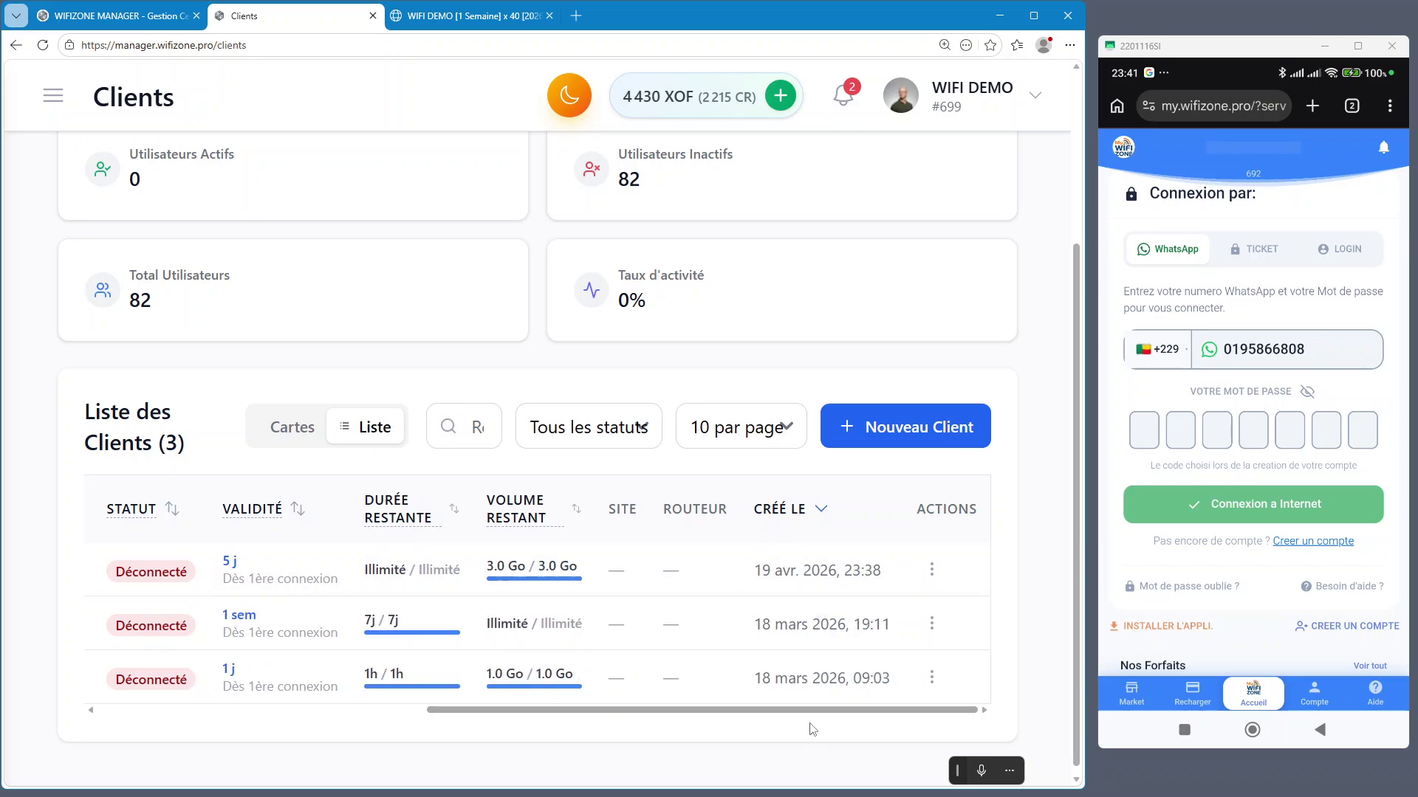
left_click_drag(827, 714, 476, 709)
left_click(443, 509)
left_click(443, 509)
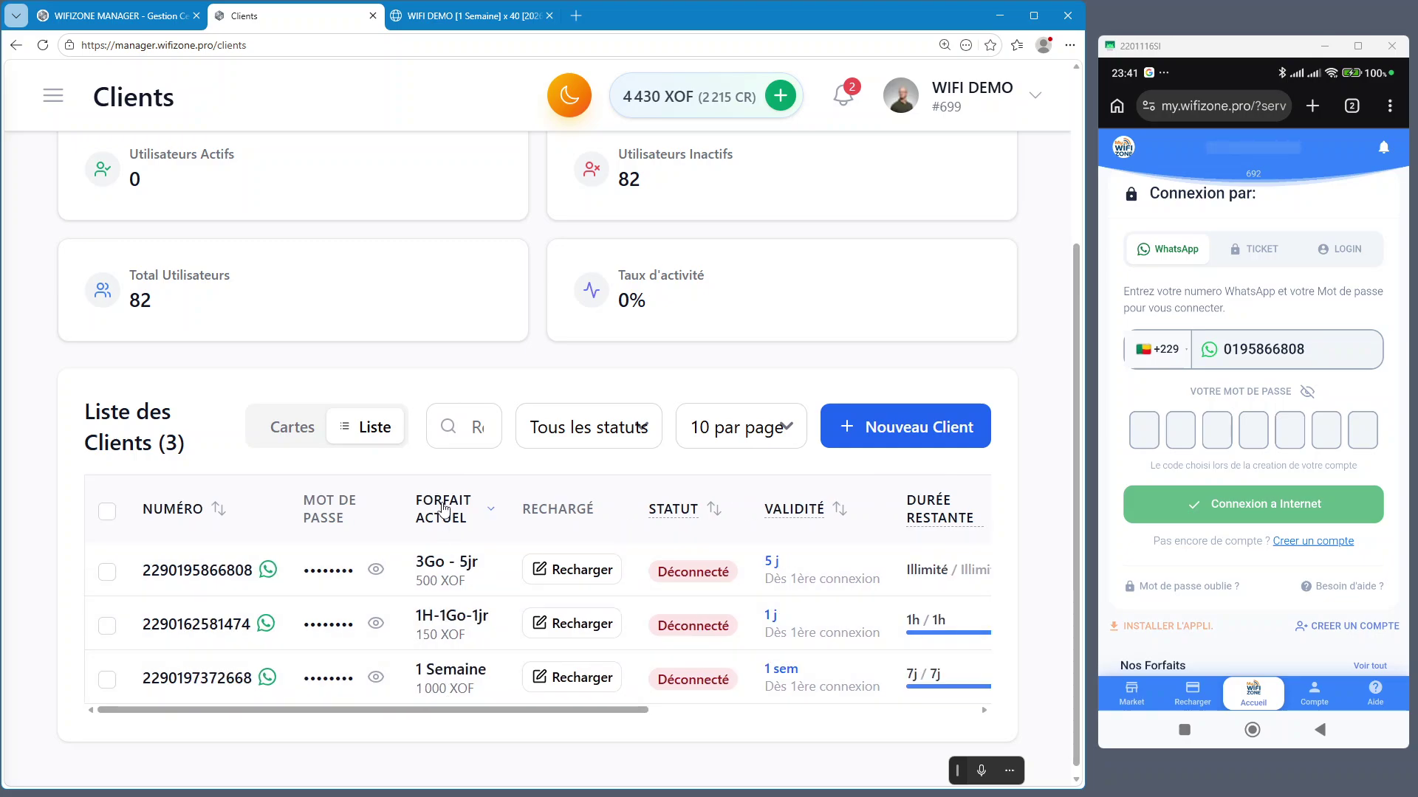
Sort clients by NUMÉRO descending and zoom out to fit the whole table
left_click(183, 512)
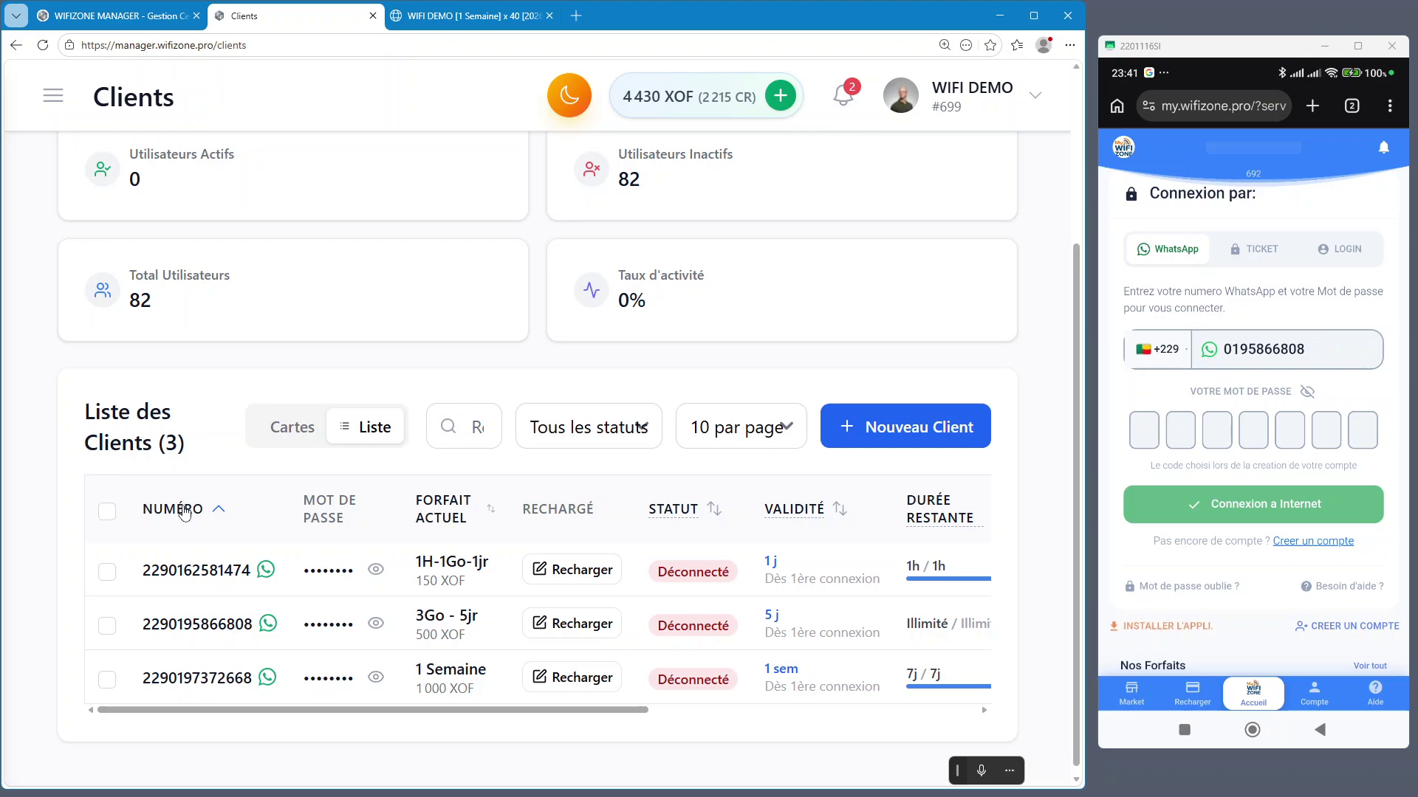
left_click(184, 512)
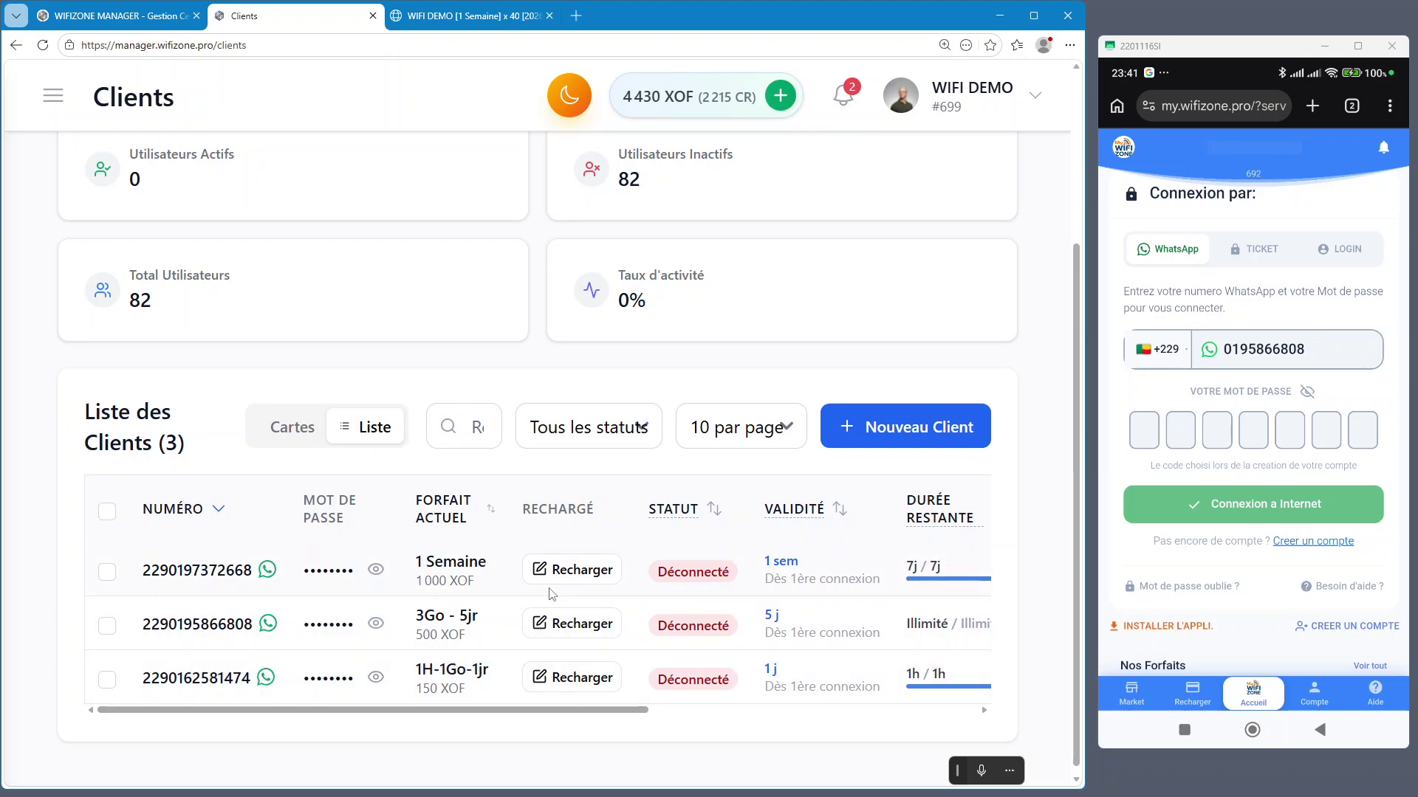
key("ctrl+minus")
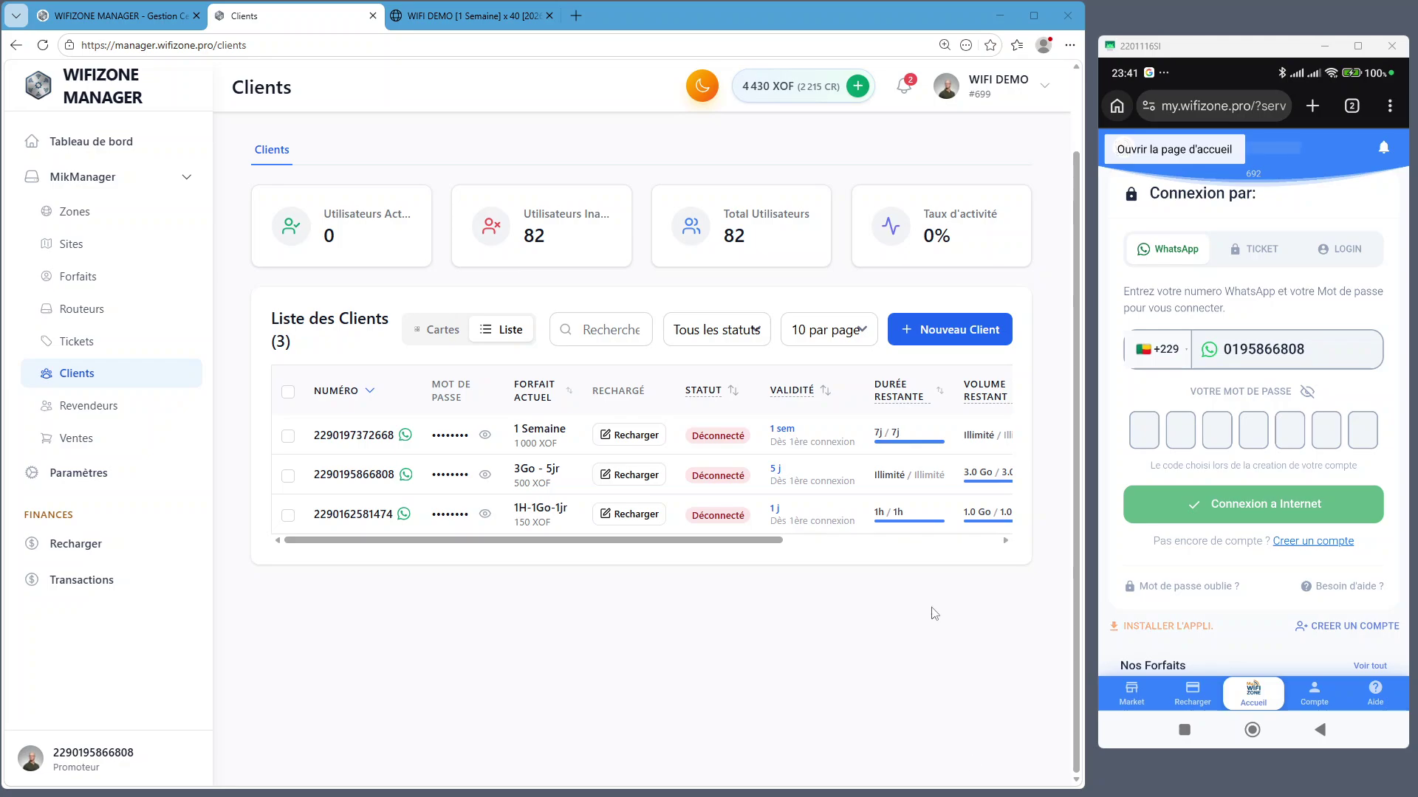
Bring up the MikManager.com notes and highlight the mikmanager.com, wifizone.pro and contact phone lines
key("alt+Tab")
left_click_drag(587, 326, 437, 333)
scroll(561, 340, "up", 2)
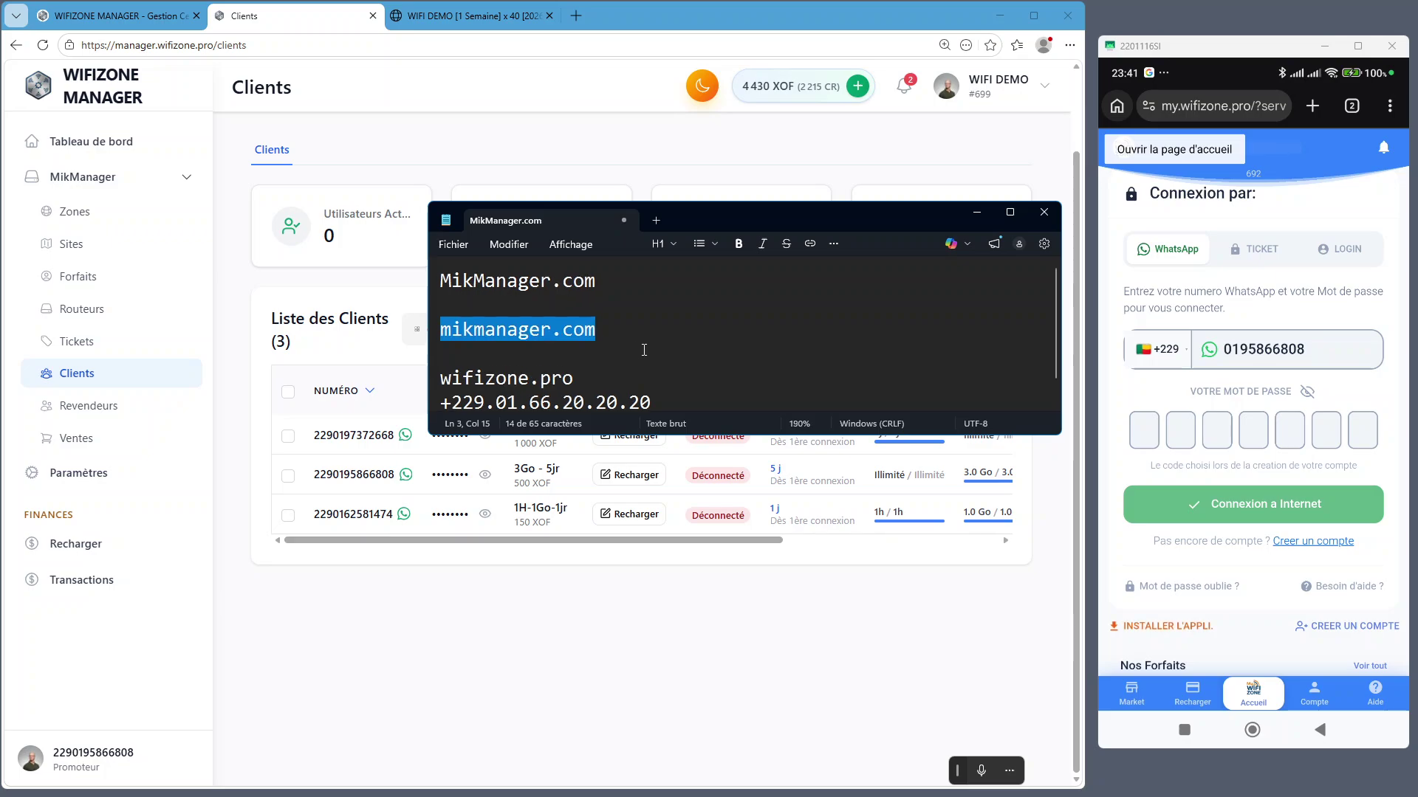
left_click(648, 353)
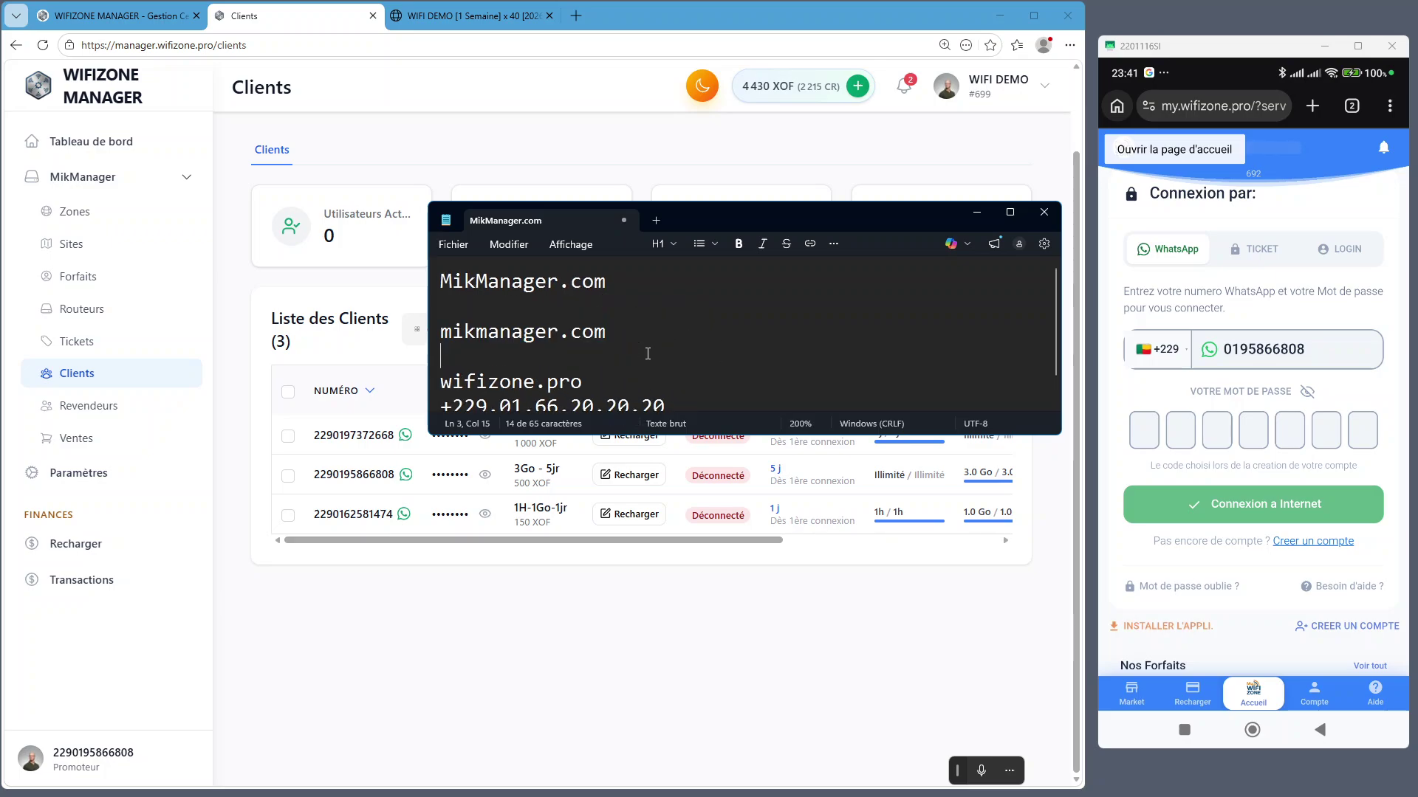
left_click_drag(599, 387, 436, 389)
left_click(619, 388)
scroll(617, 391, "down", 1)
left_click_drag(720, 390, 442, 383)
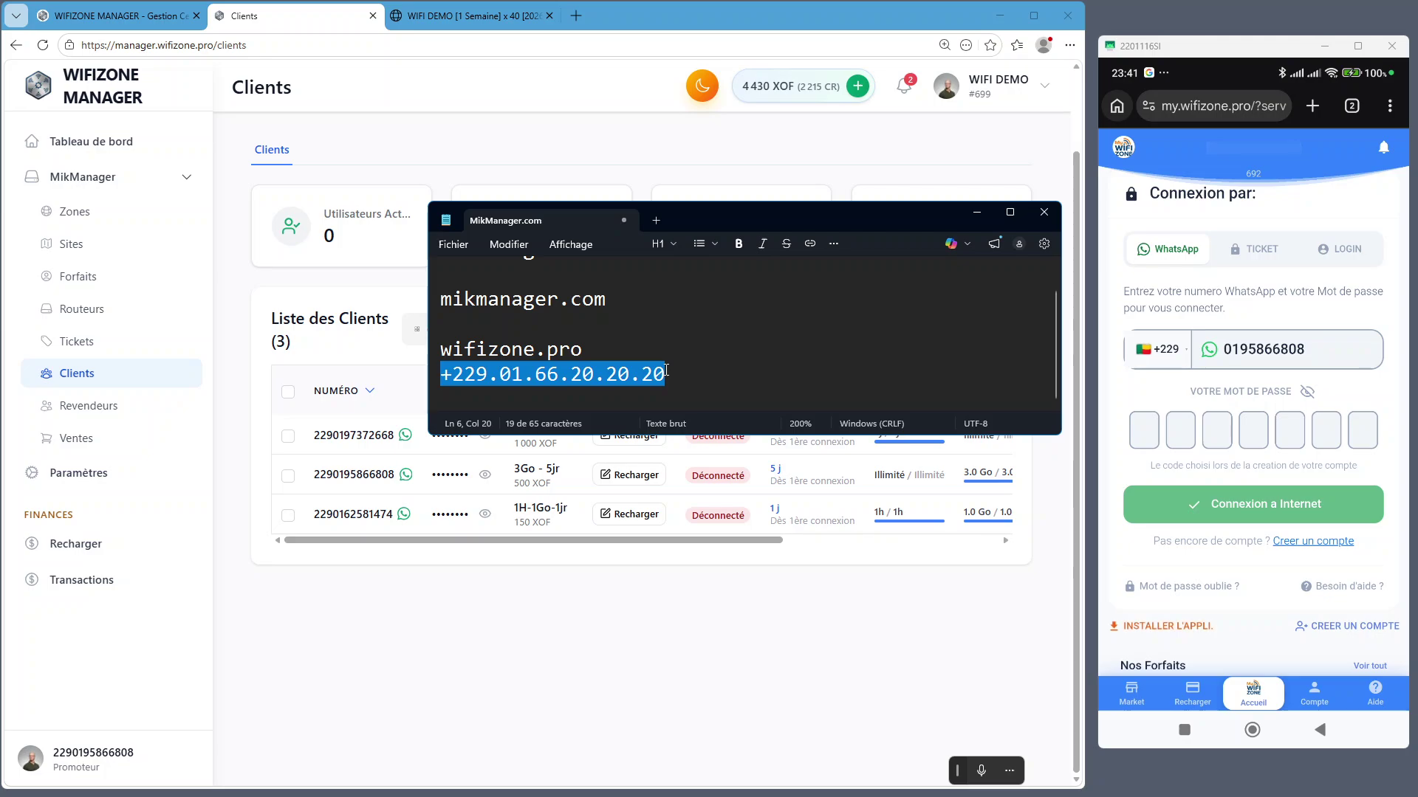
left_click(703, 372)
scroll(701, 336, "up", 1)
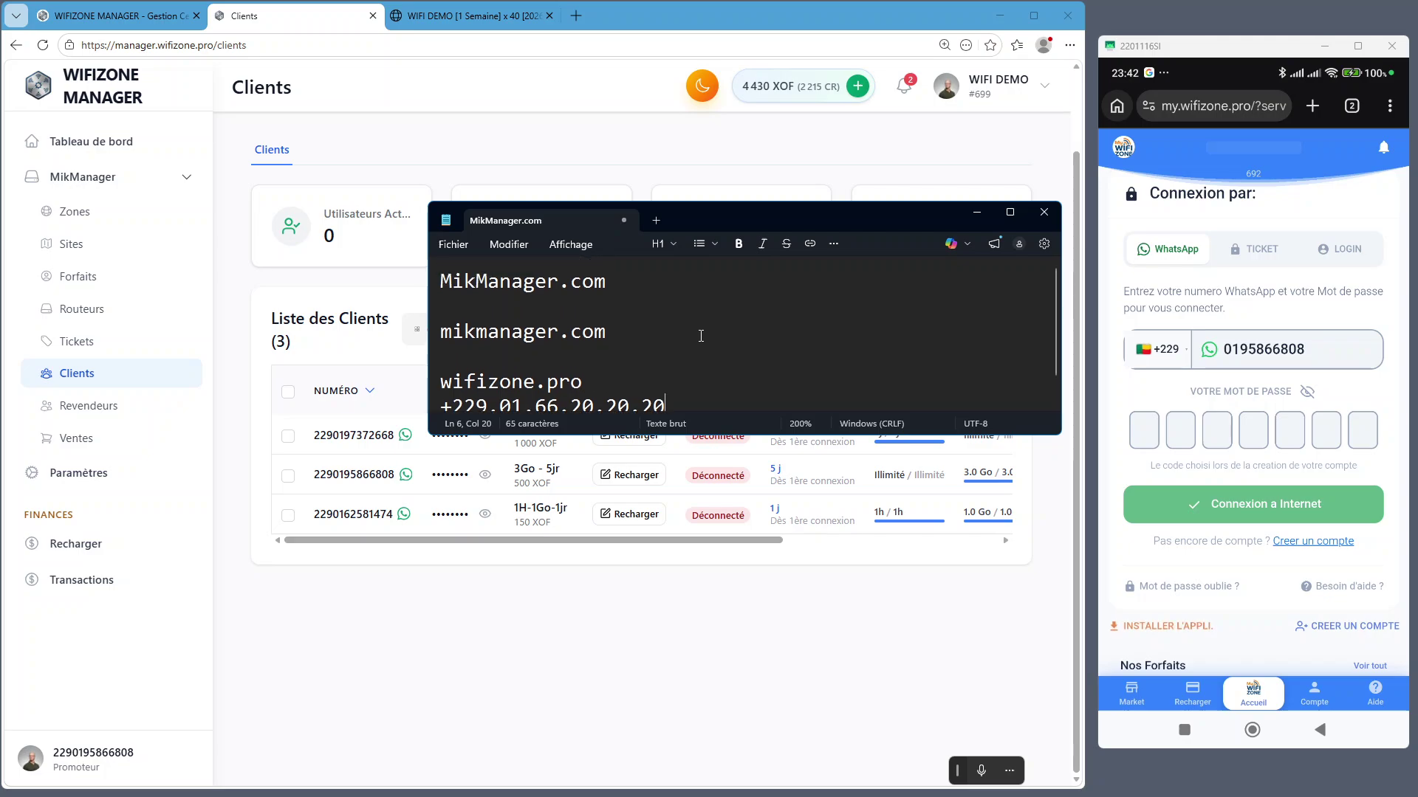
Scroll through the wifizone.pro homepage, then choose Commencer Maintenant to reach Créer un compte step 1
left_click(435, 17)
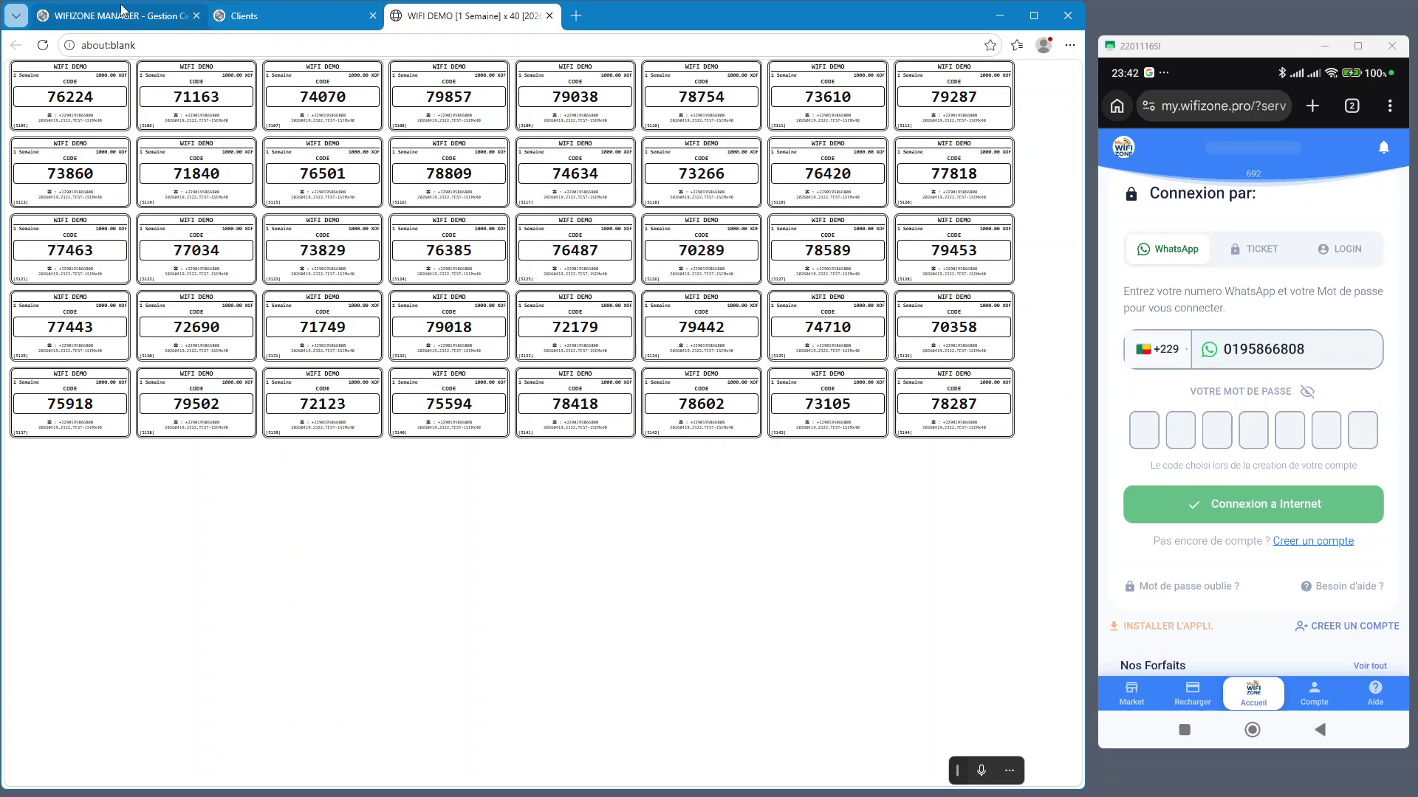
left_click(151, 17)
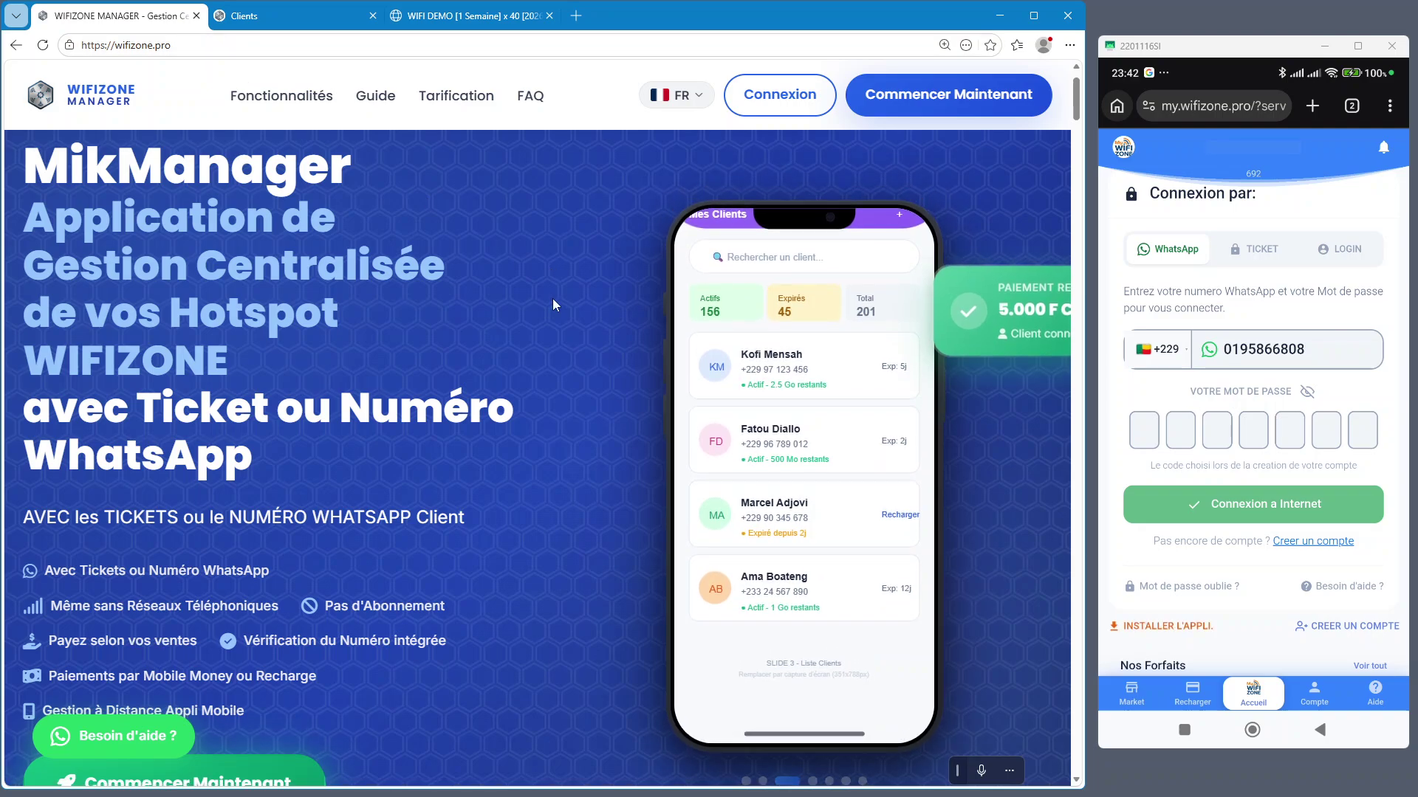
scroll(552, 299, "down", 4)
scroll(550, 299, "down", 5)
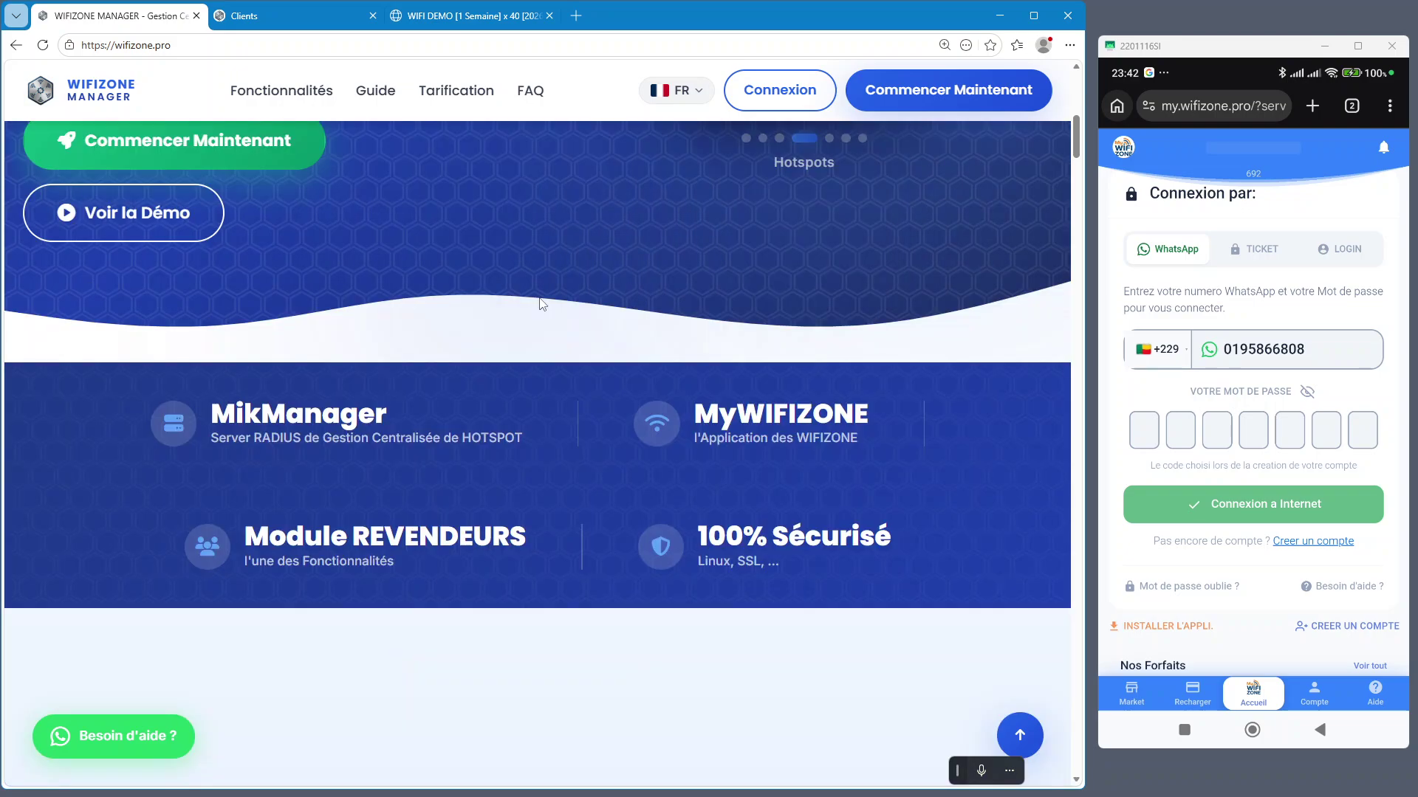
scroll(542, 303, "down", 5)
scroll(540, 303, "down", 5)
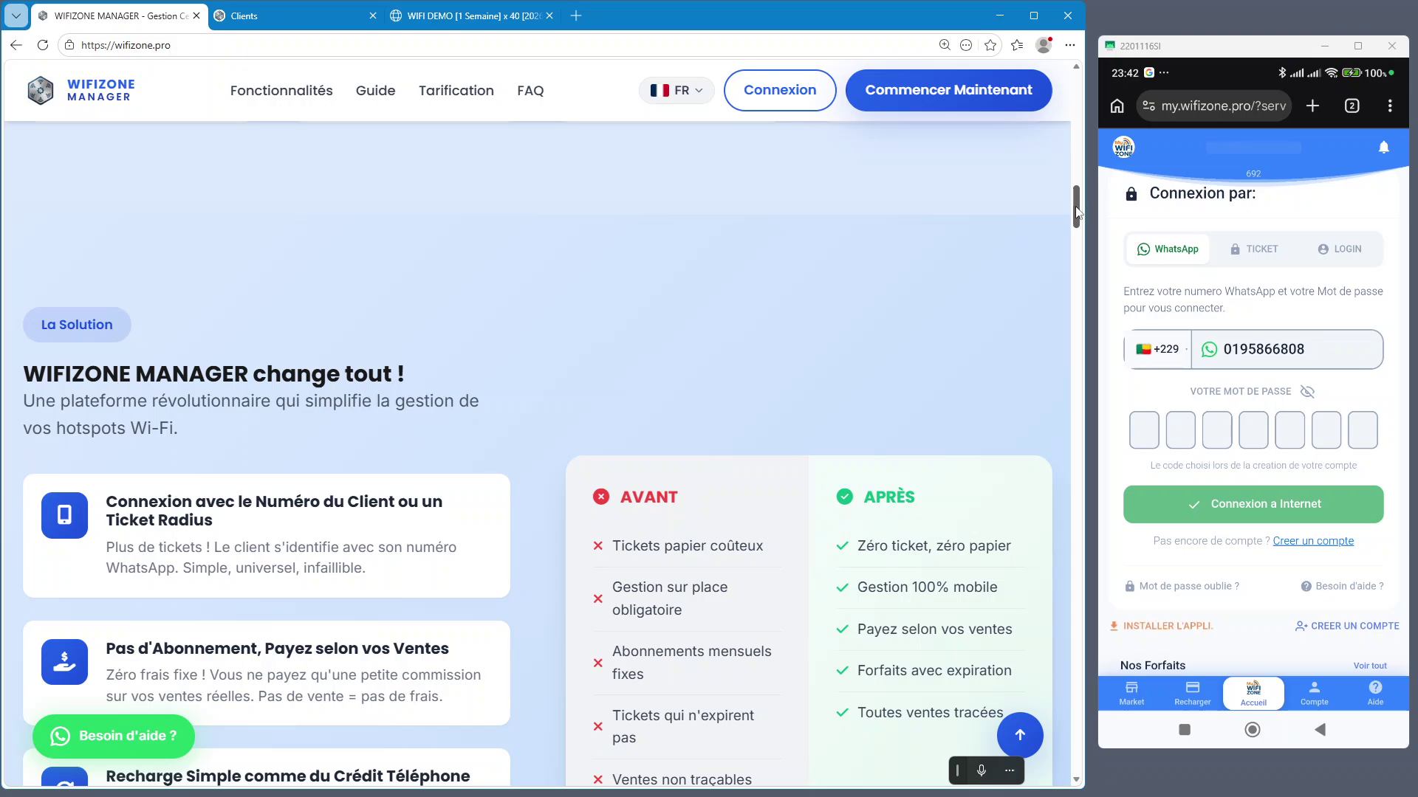
scroll(1081, 244, "down", 6)
left_click_drag(1078, 251, 1093, 52)
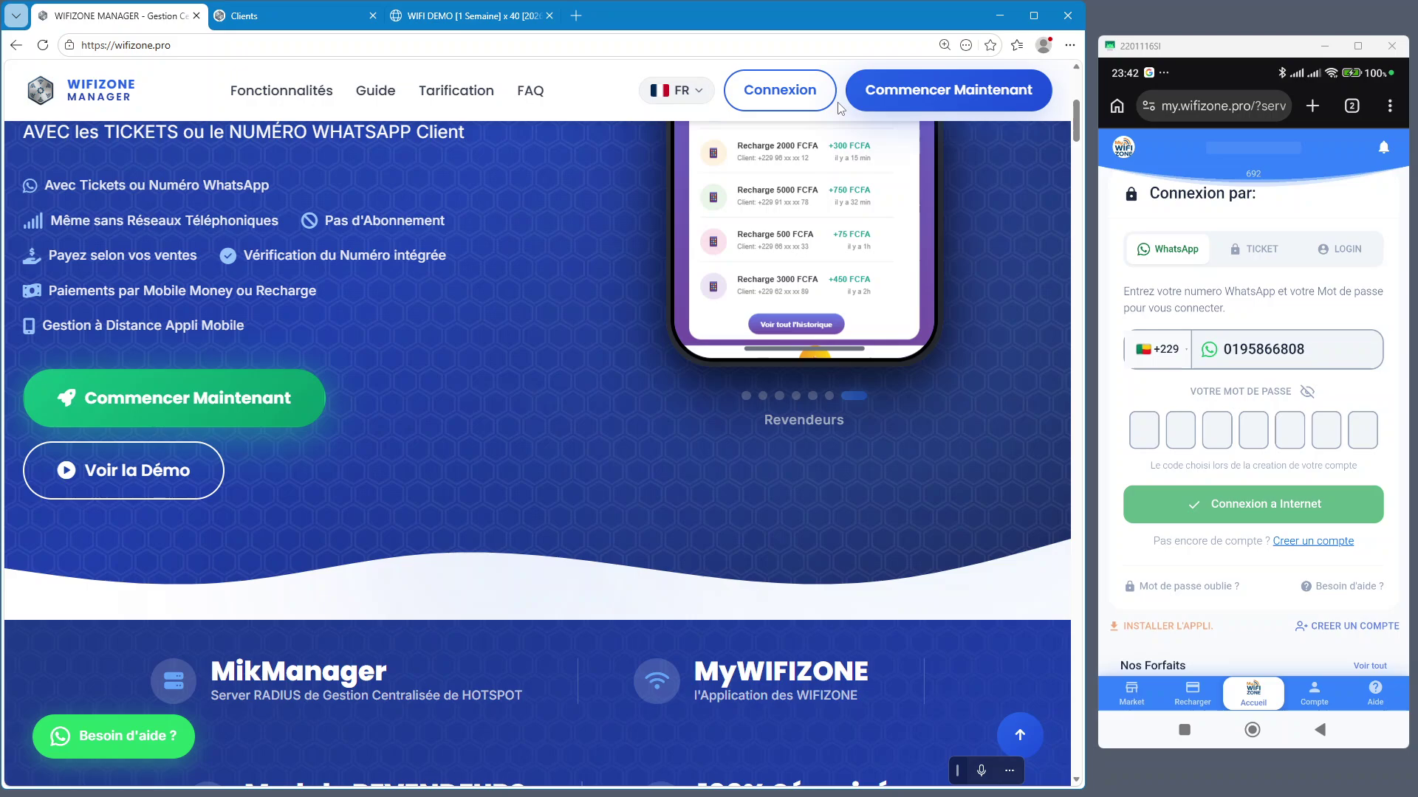
left_click(945, 90)
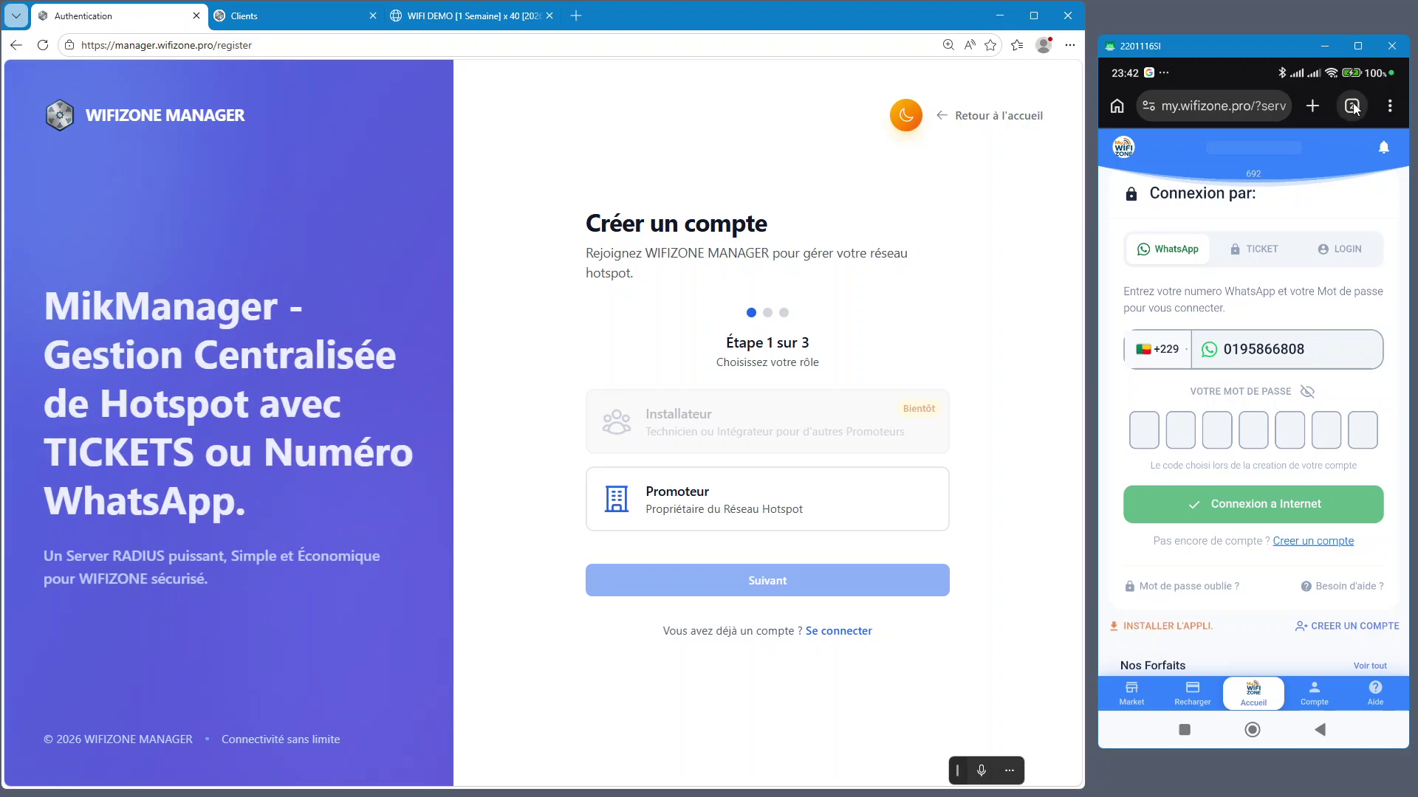
On the phone, review the verified-account page and the WhatsApp confirmation chat
left_click(1351, 106)
left_click(1321, 259)
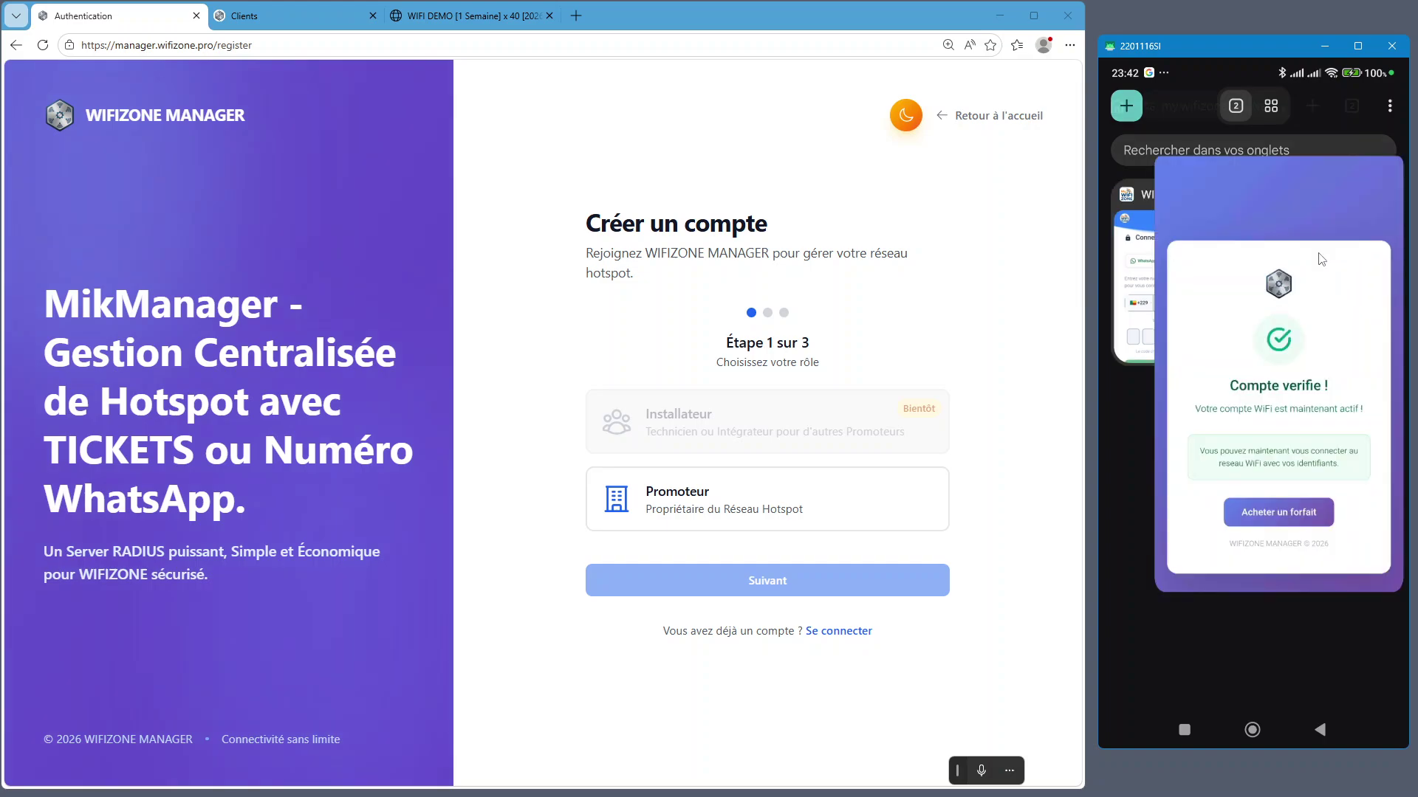
key("alt+s")
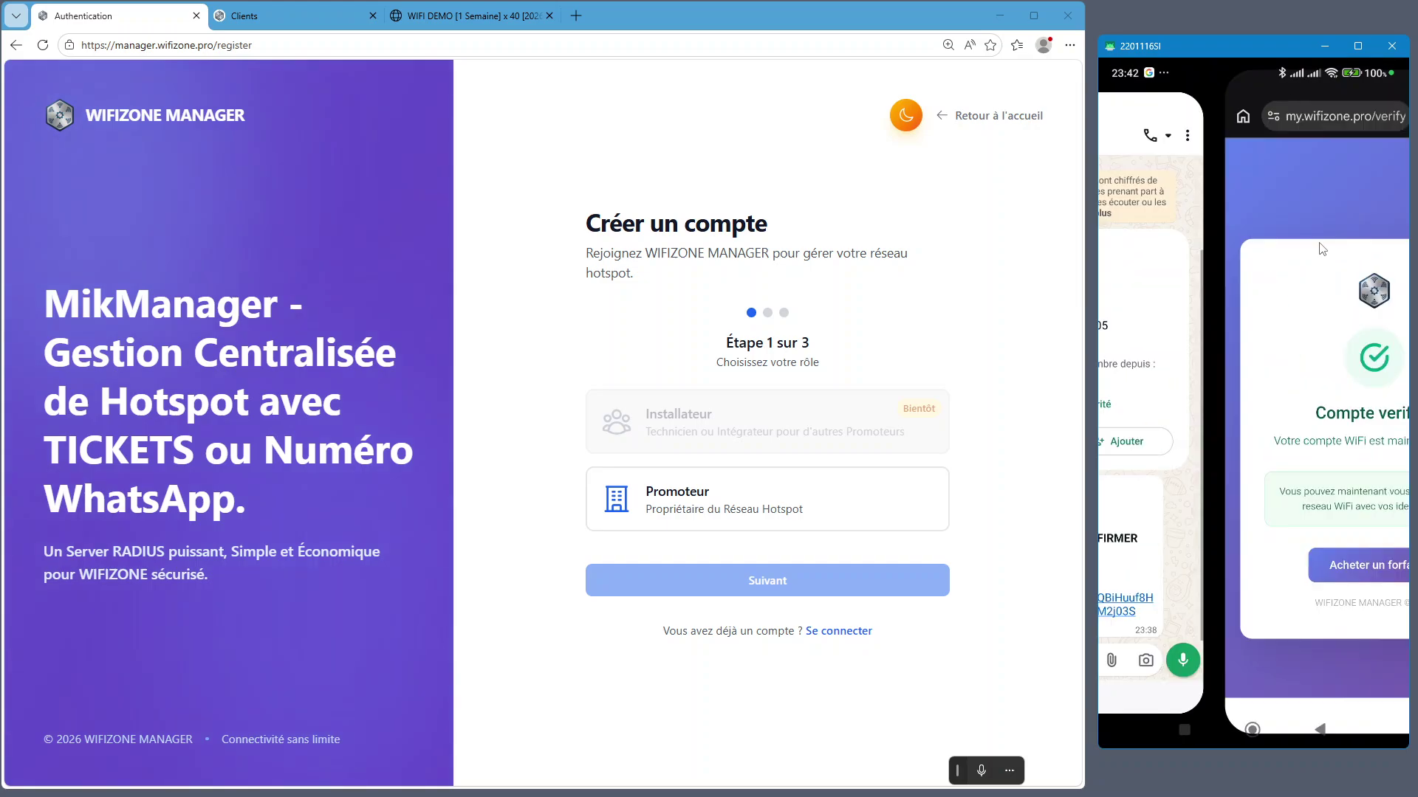
key("alt+s")
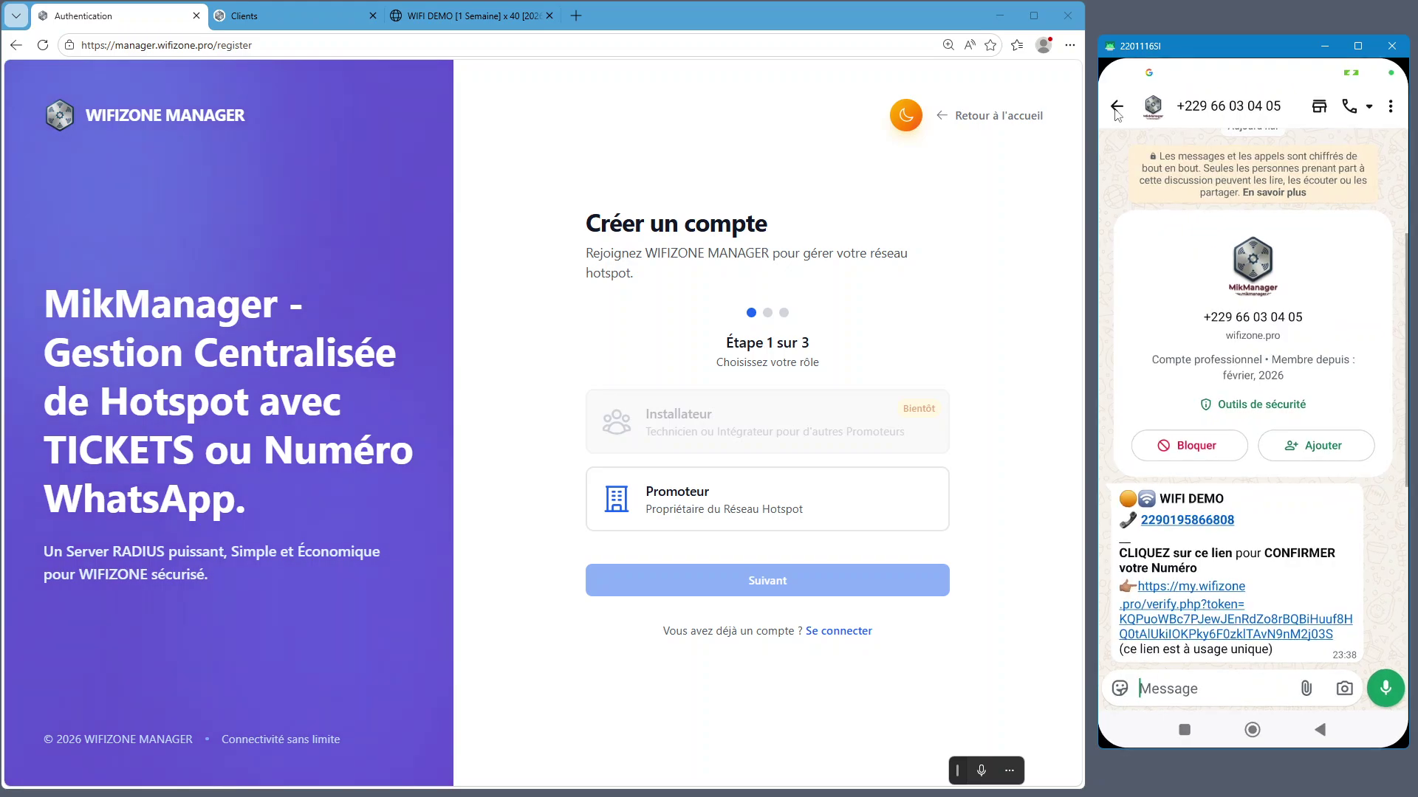
left_click(1116, 108)
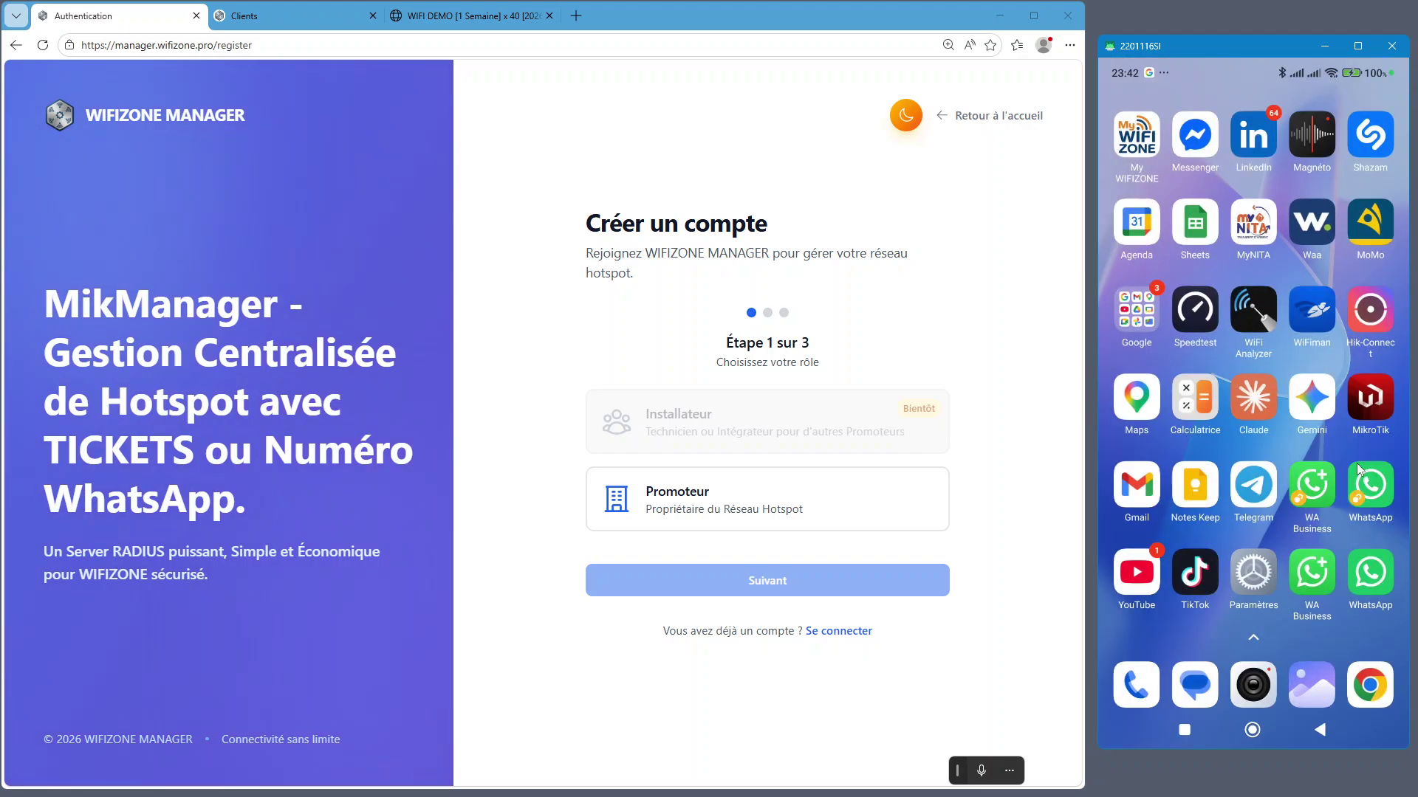
left_click(1360, 476)
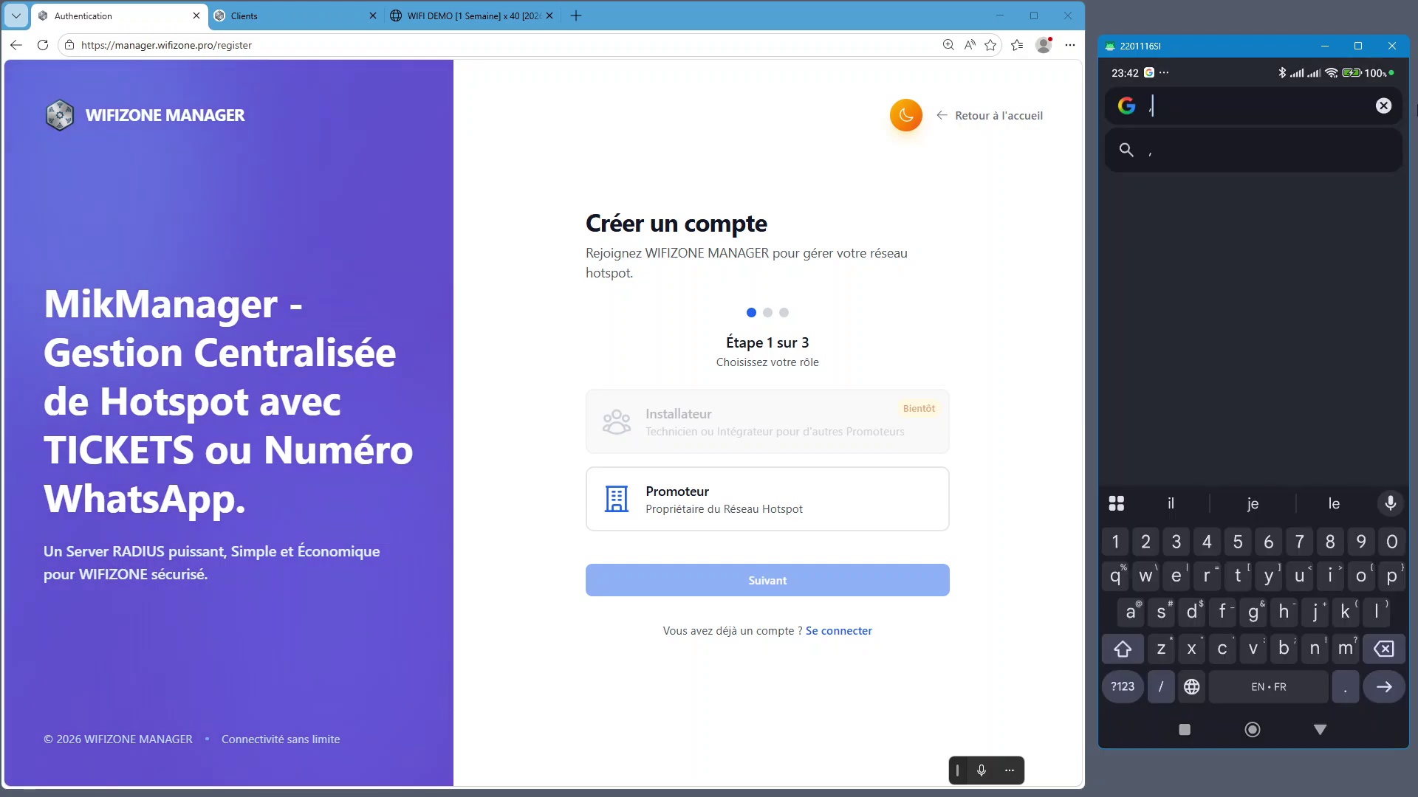
Enter mikmanager in the phone's address bar to load the manager.wifizone.pro login page
key("BackSpace")
type("MIKMANAGER")
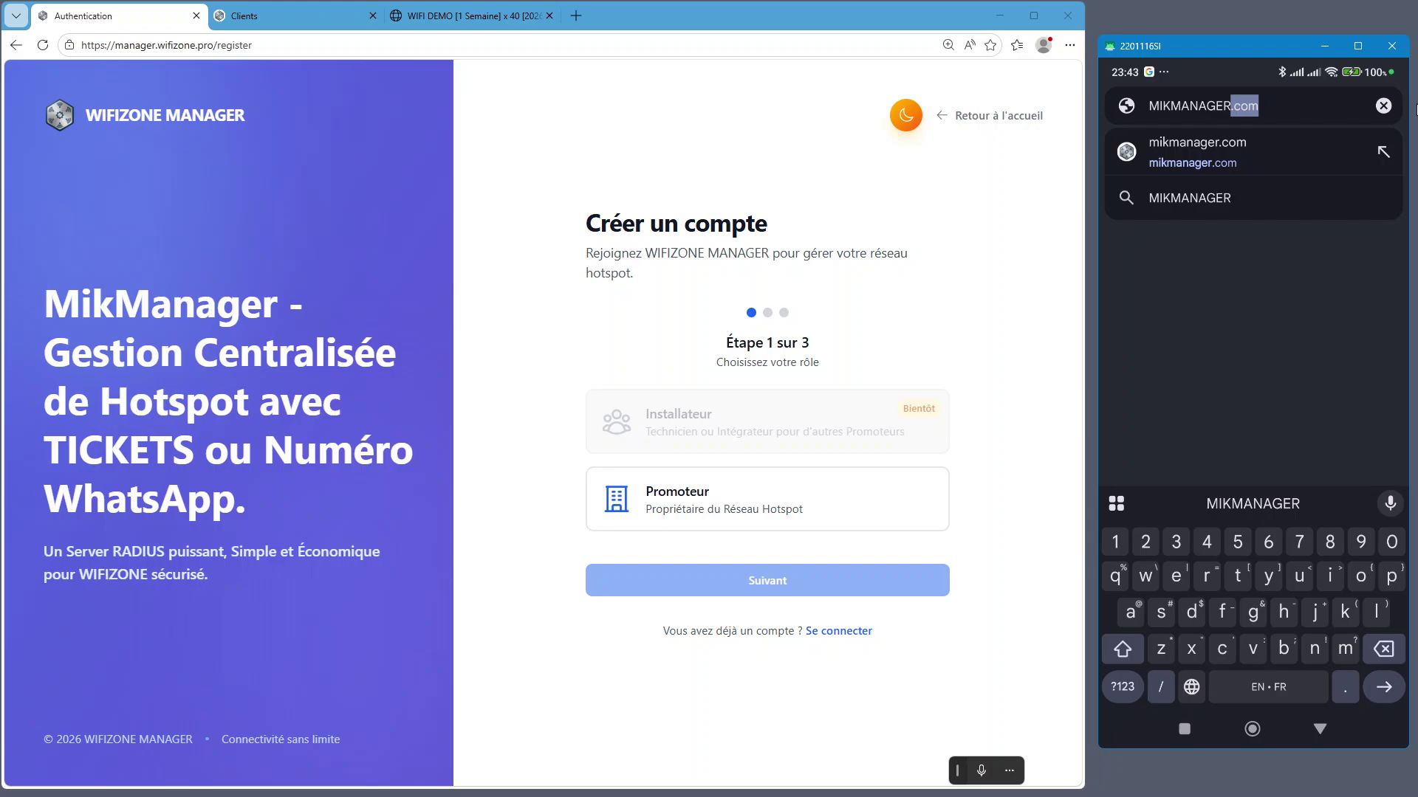
key("BackSpace")
key("BackSpace")
key("BackSpace")
key("BackSpace")
key("BackSpace")
key("BackSpace")
key("BackSpace")
key("BackSpace")
key("BackSpace")
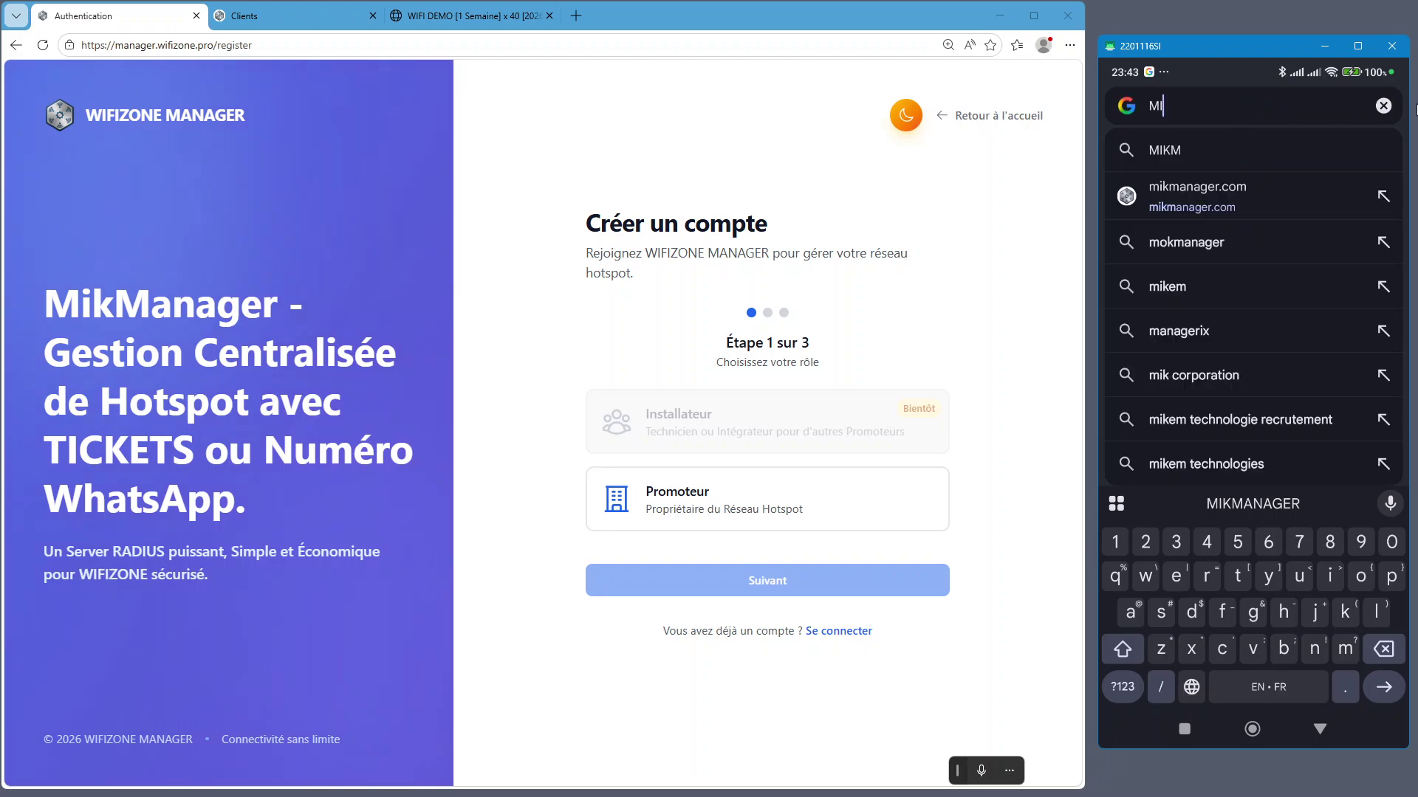
key("BackSpace")
key("BackSpace")
type("mikmanag")
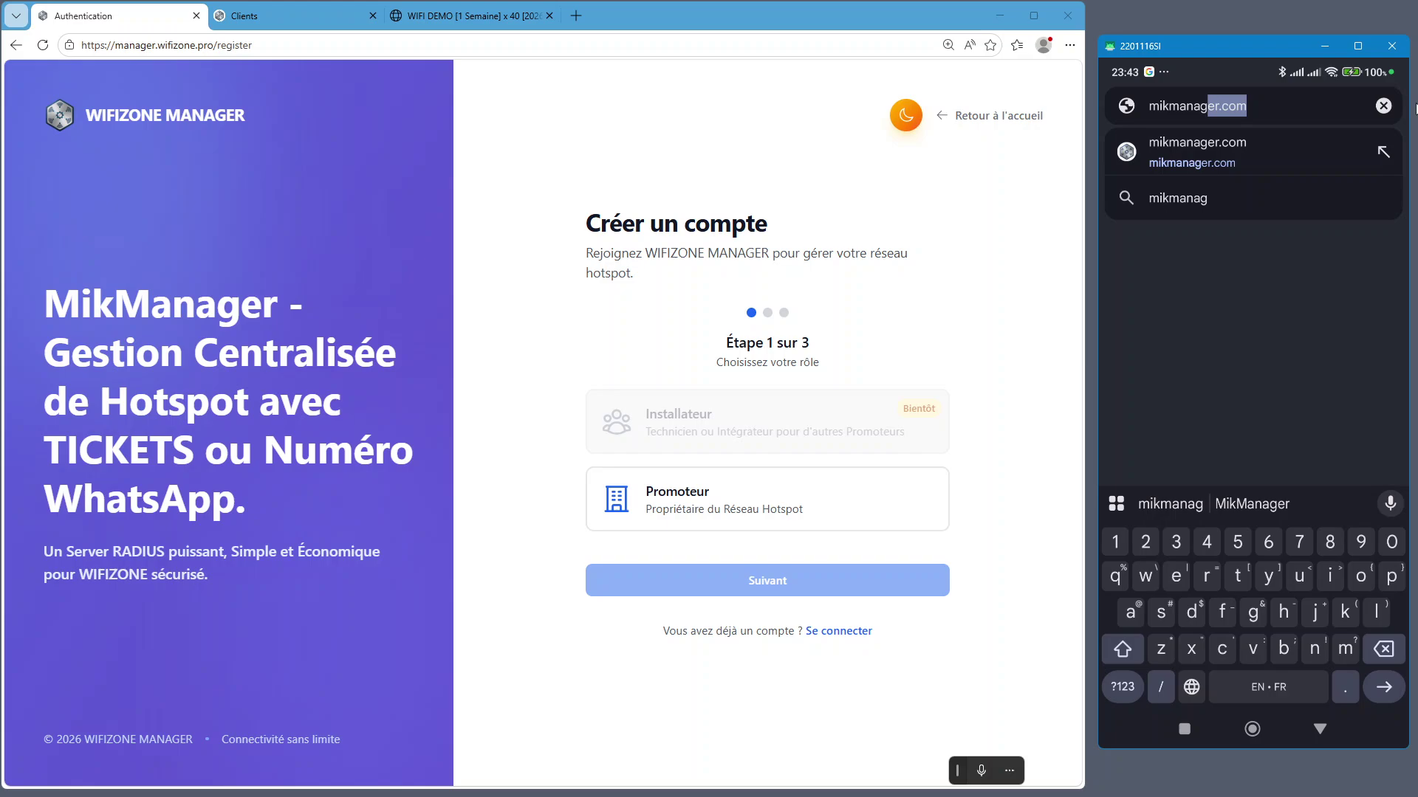
key("Escape")
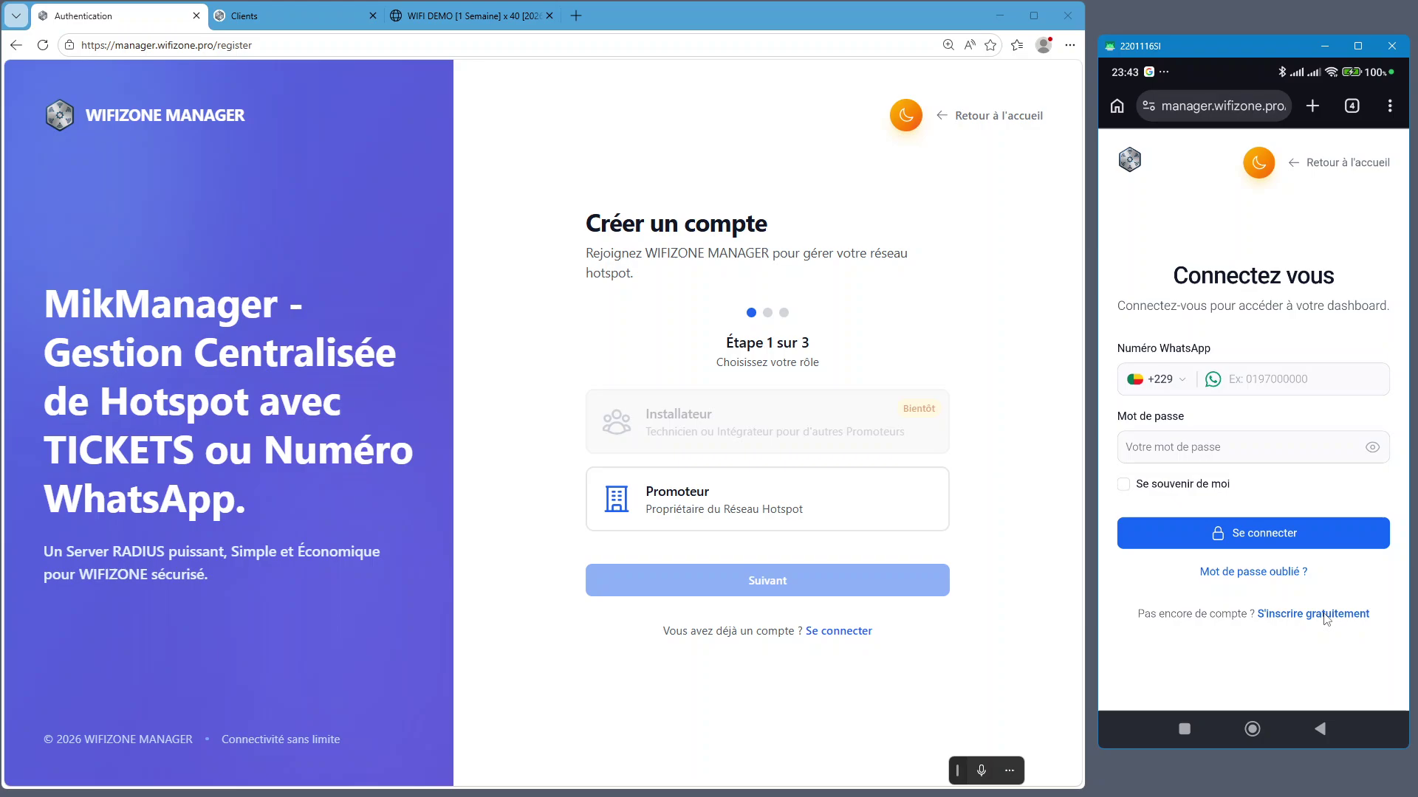
Start Commencer Maintenant sign-up on desktop and phone, then pick the Promoteur role on each
left_click(14, 49)
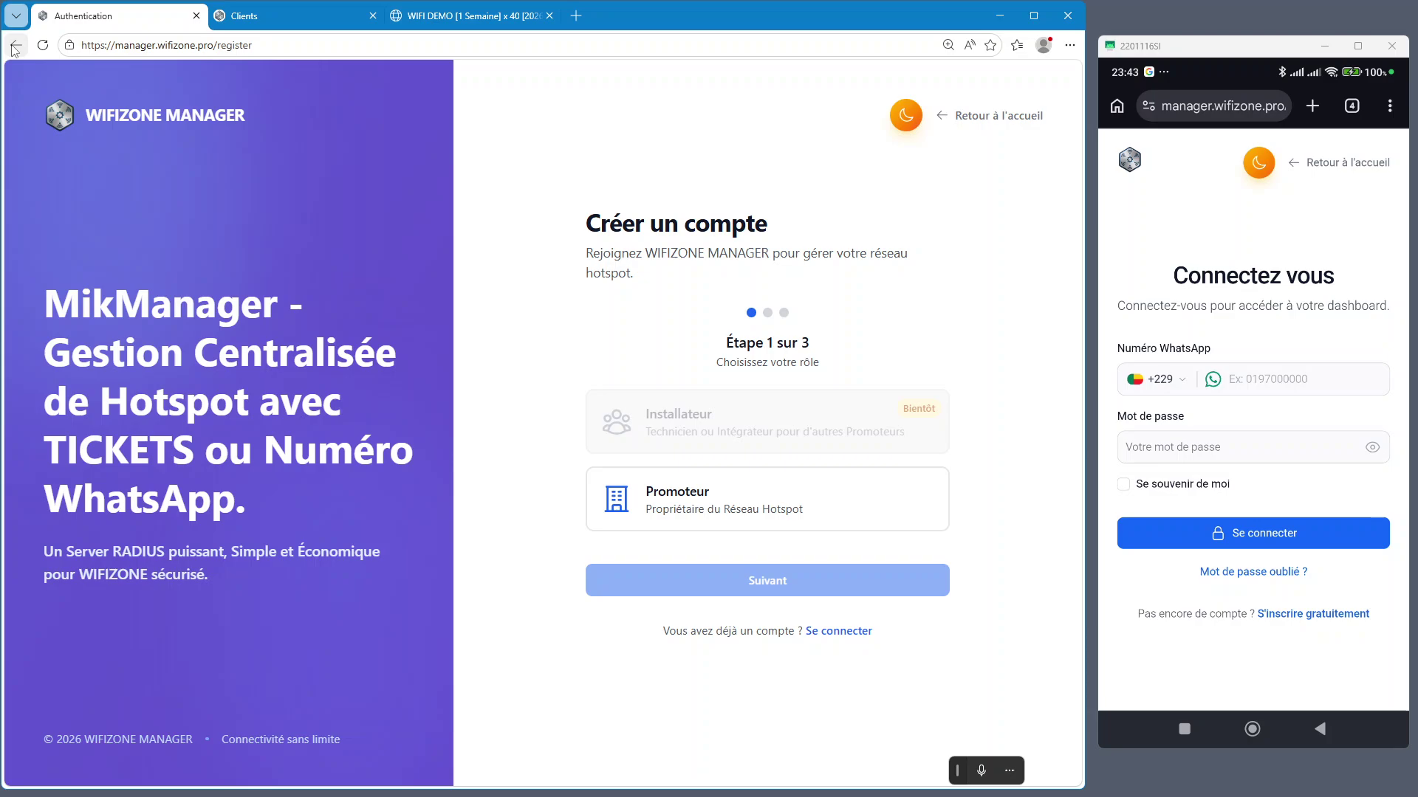
left_click(13, 46)
left_click(978, 92)
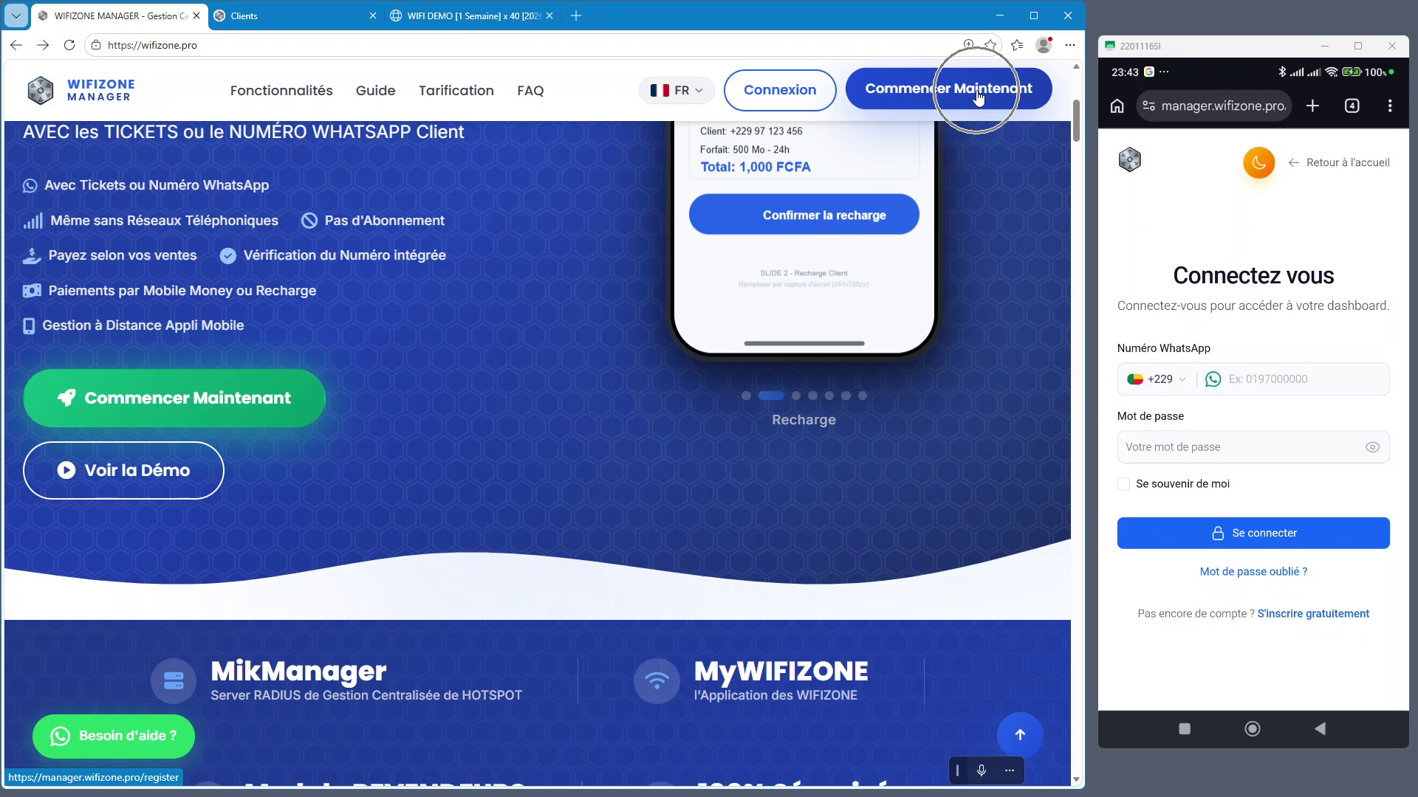
left_click(1386, 161)
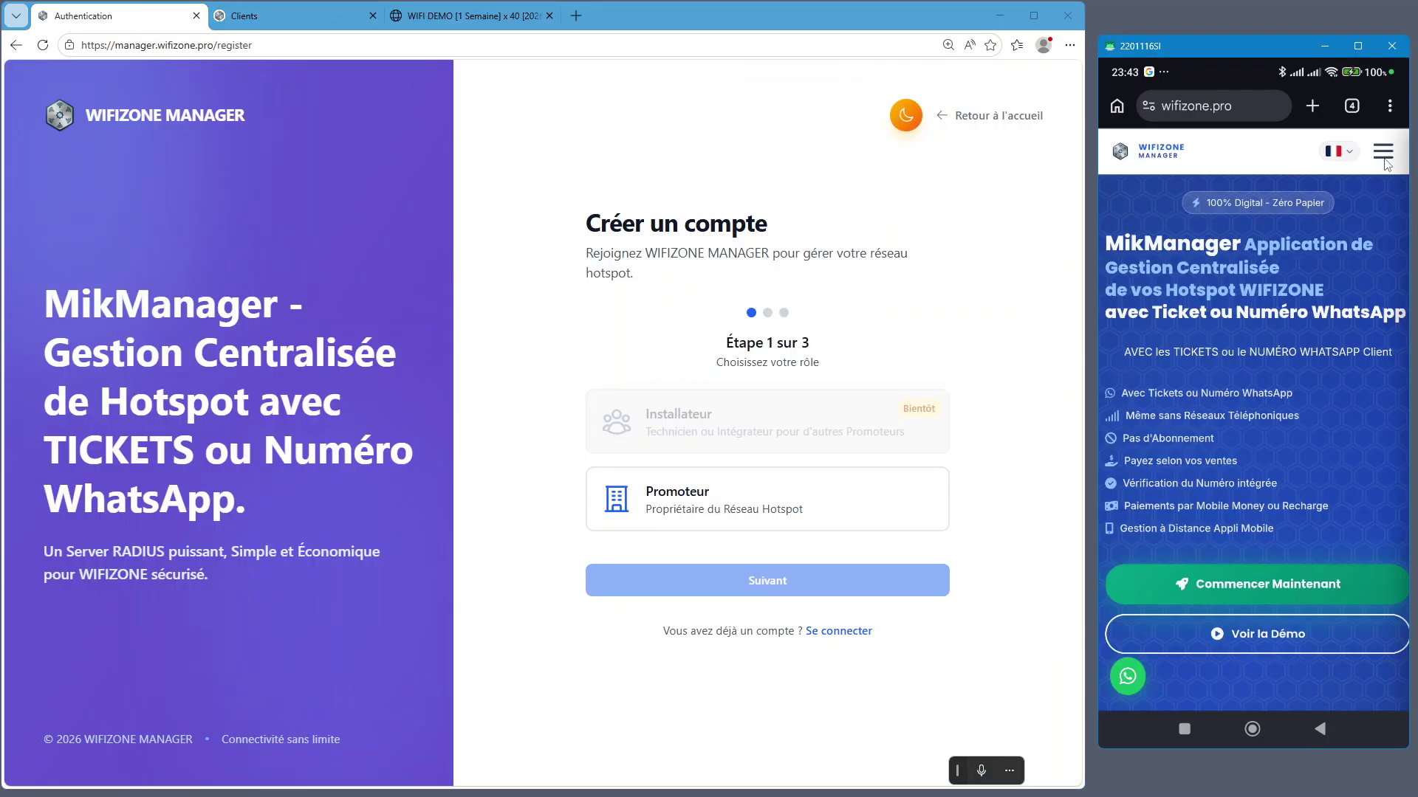
left_click(1384, 157)
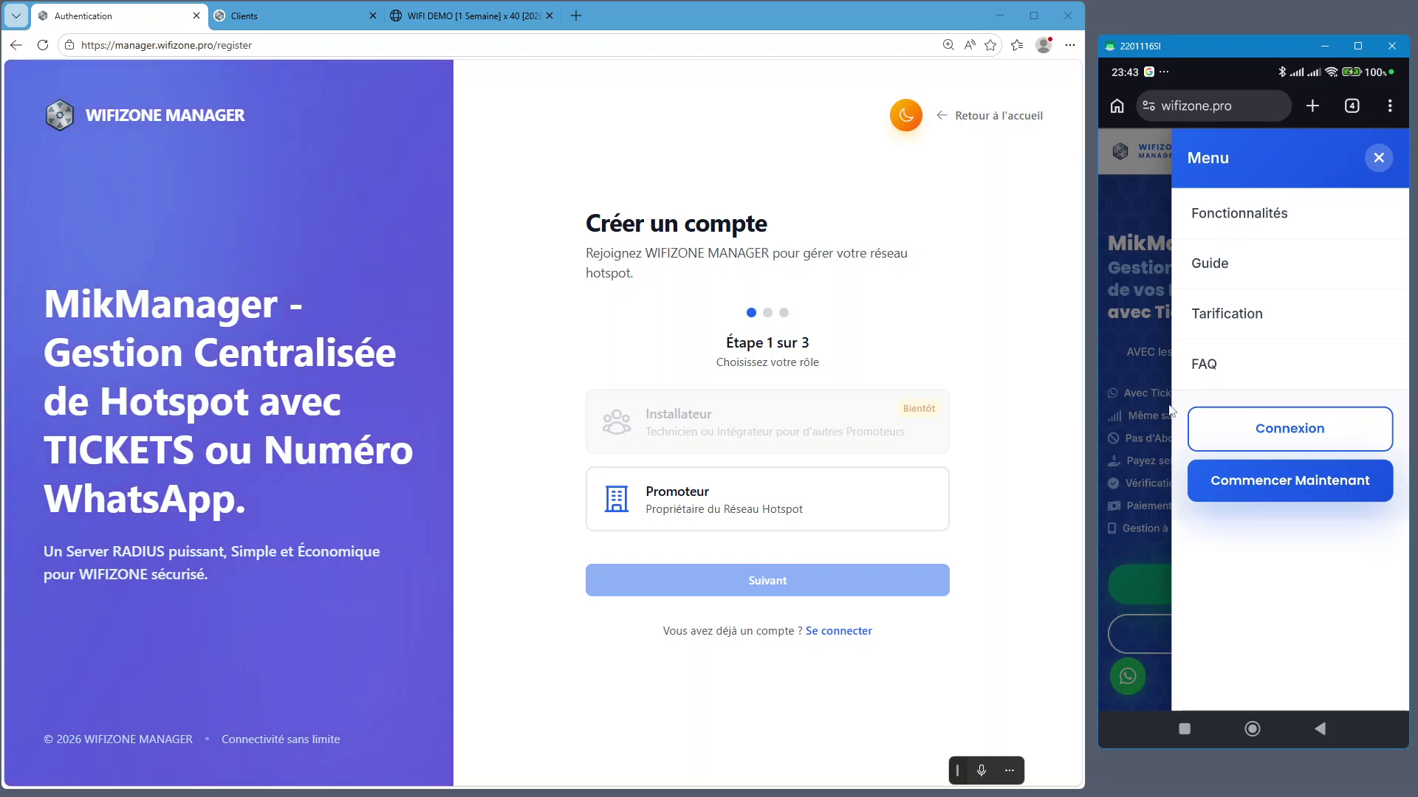
left_click(1169, 411)
left_click(1287, 585)
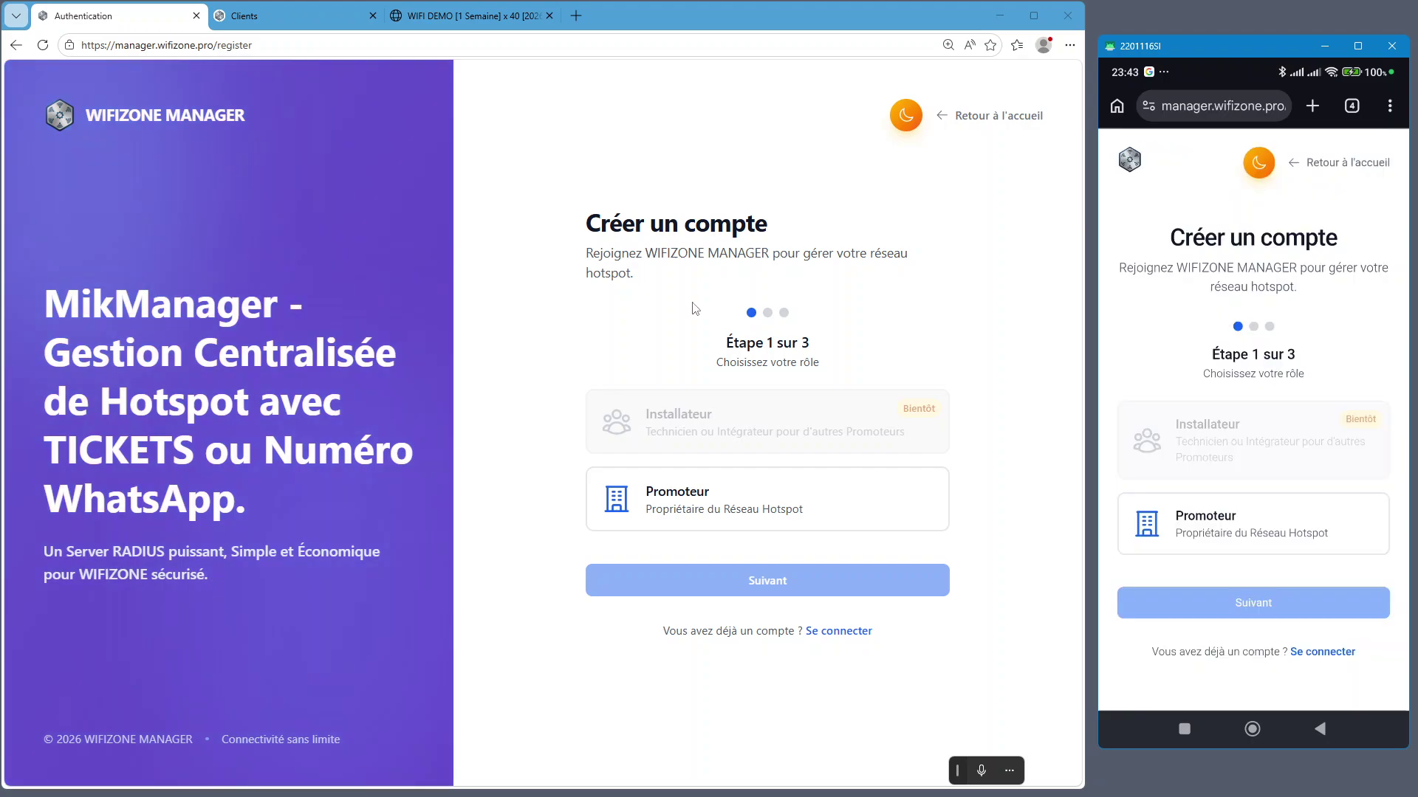
left_click(738, 499)
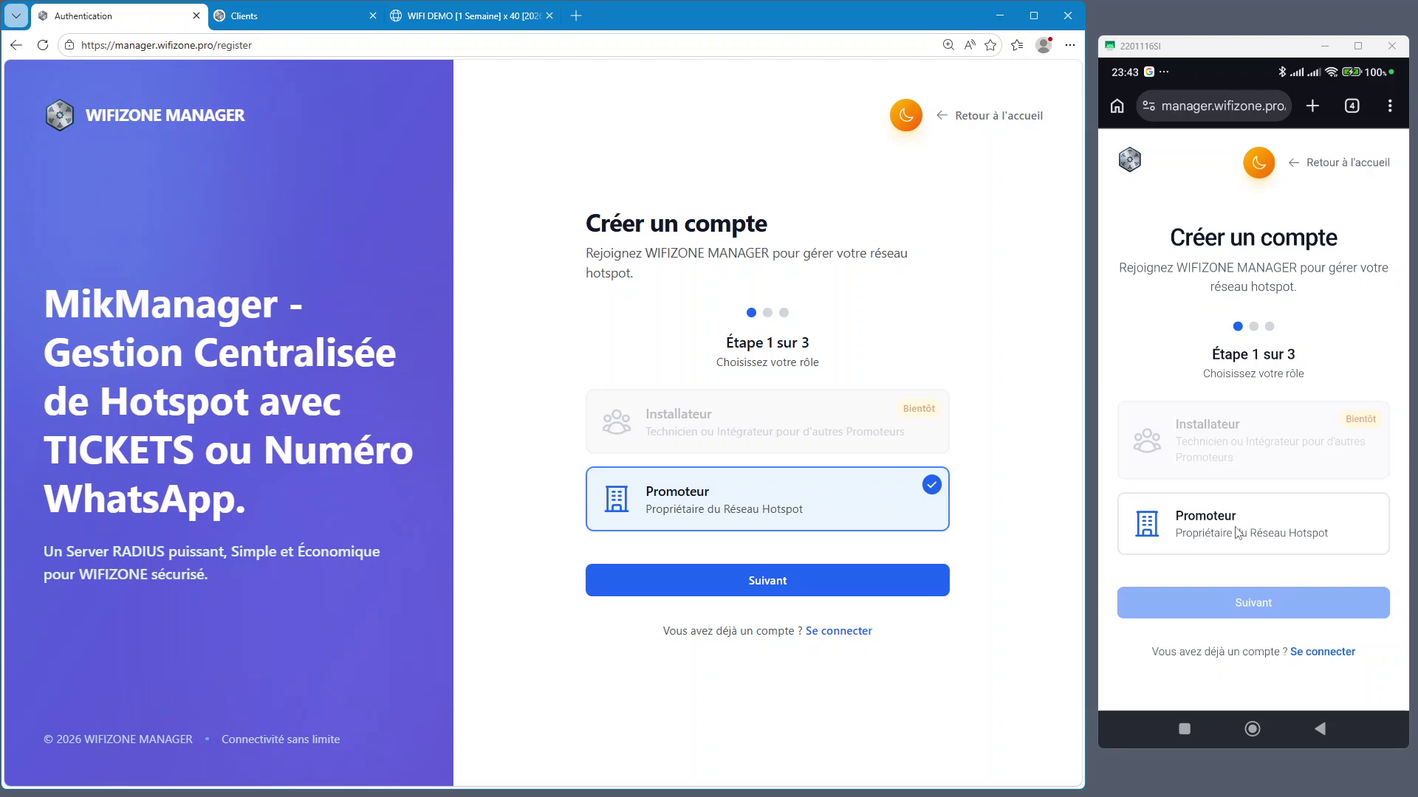
left_click(1238, 533)
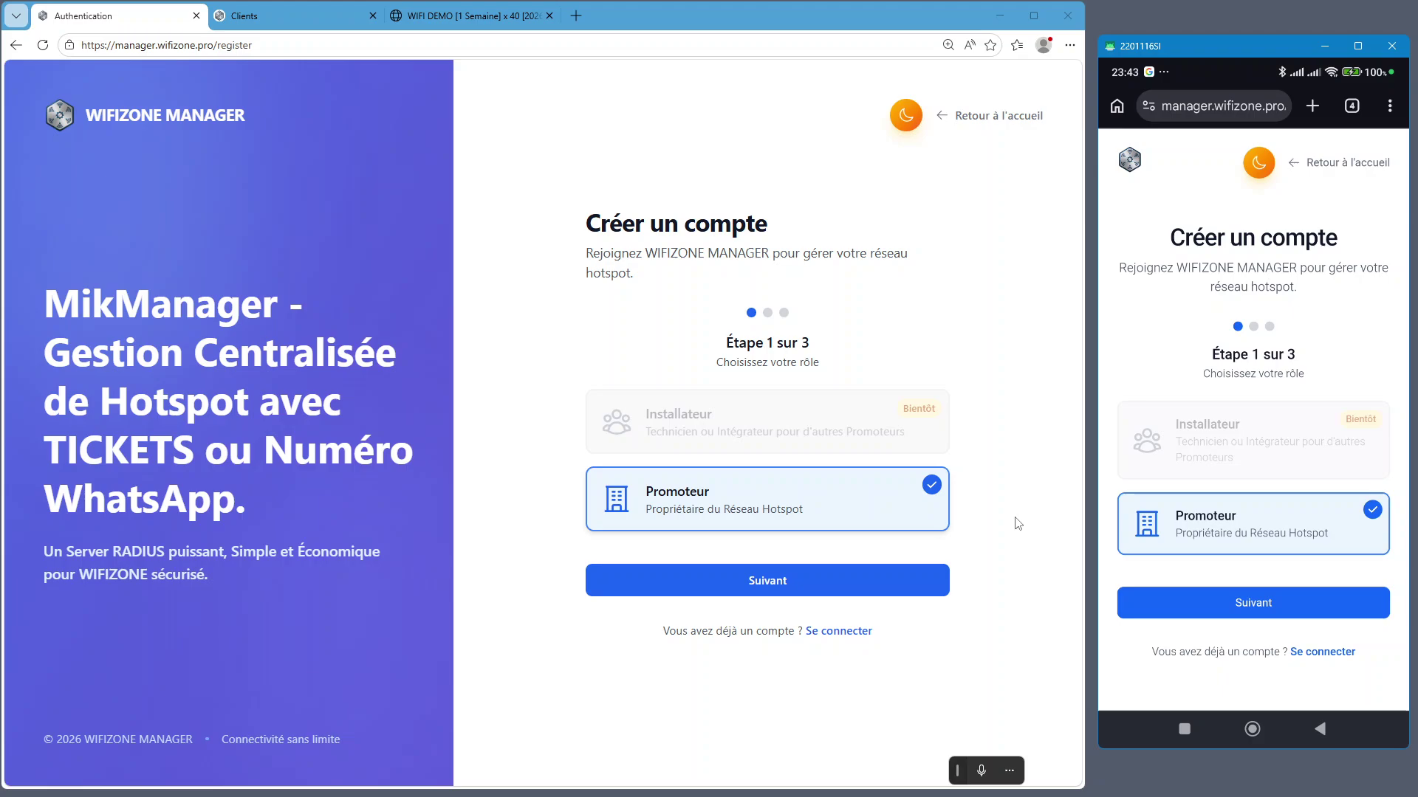
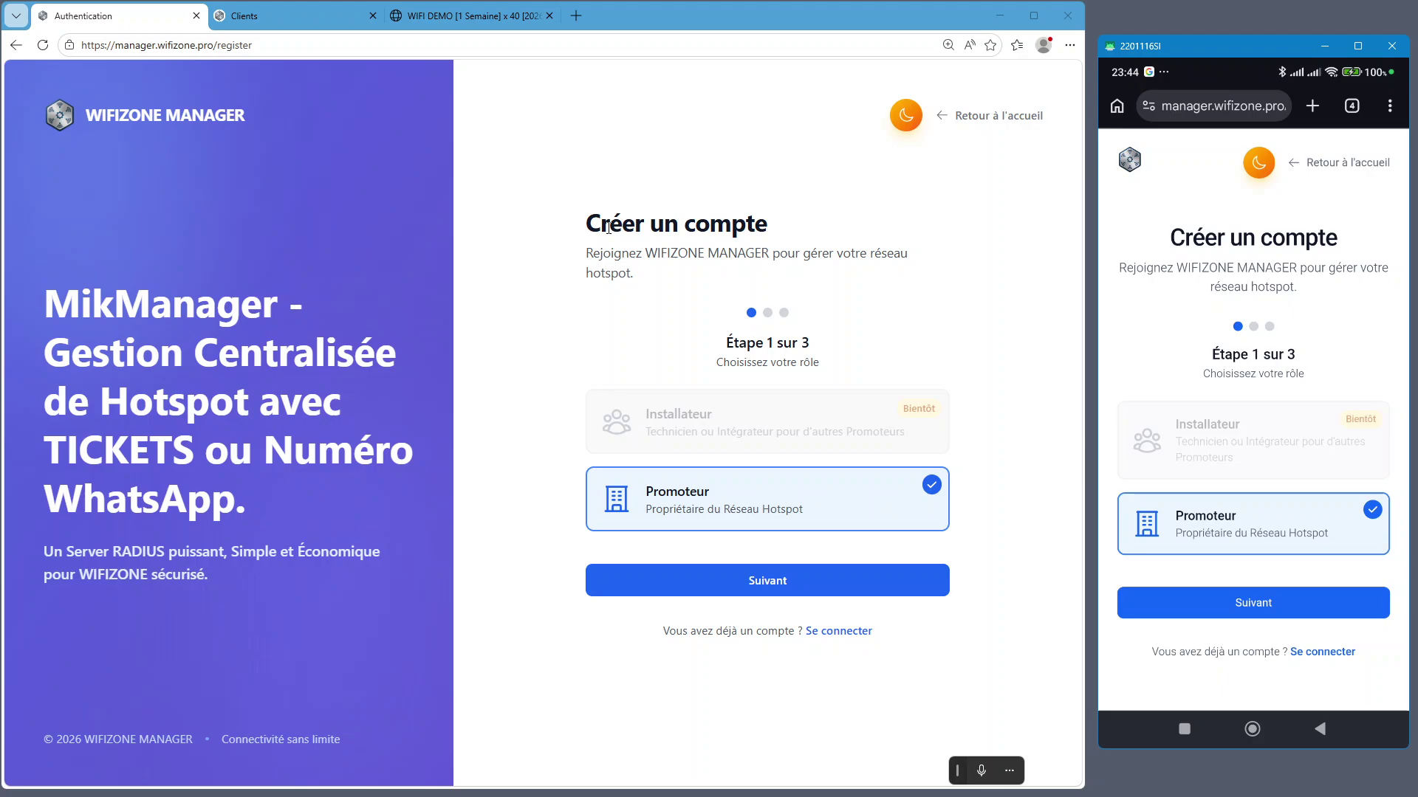
Choose the Promoteur card and continue to the personal-information step
left_click(695, 509)
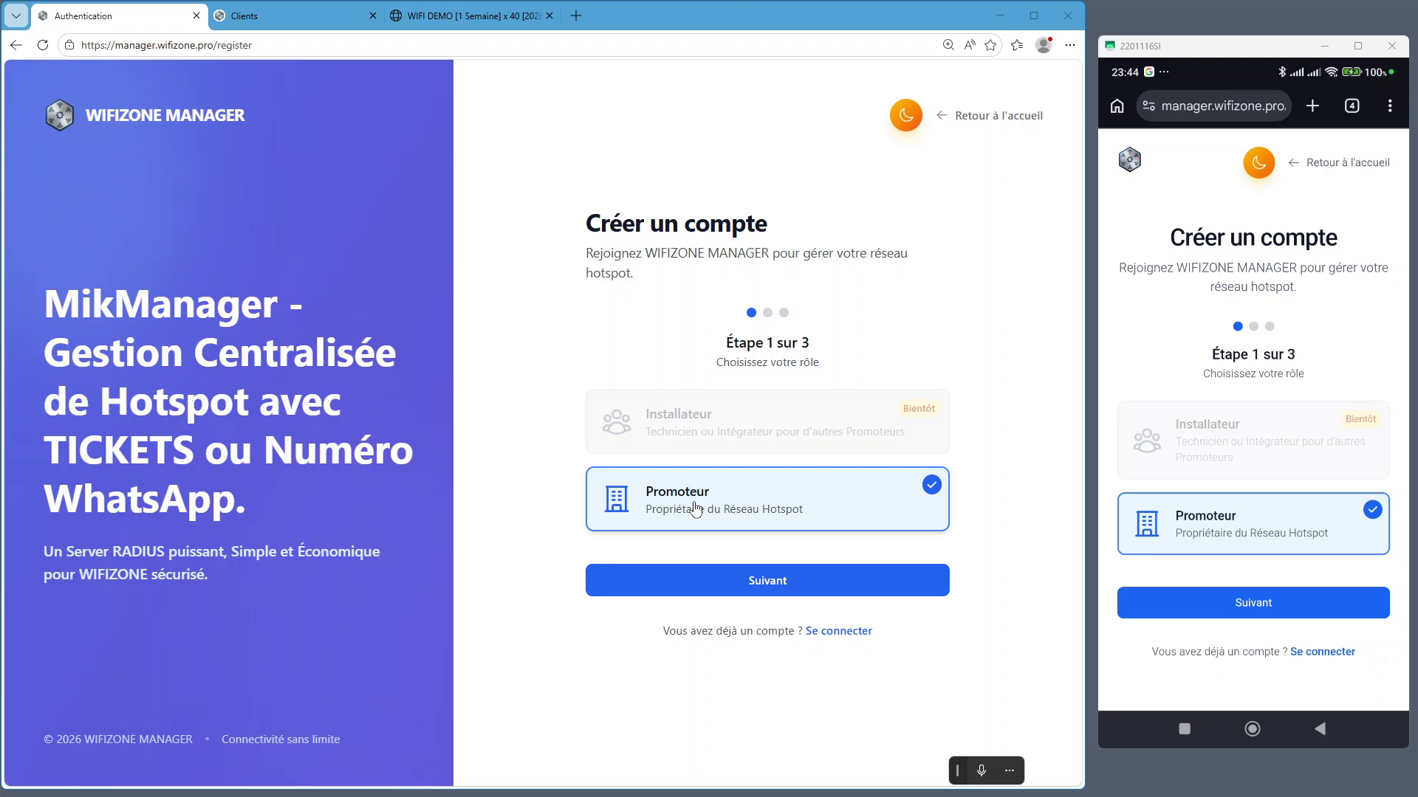
left_click(641, 402)
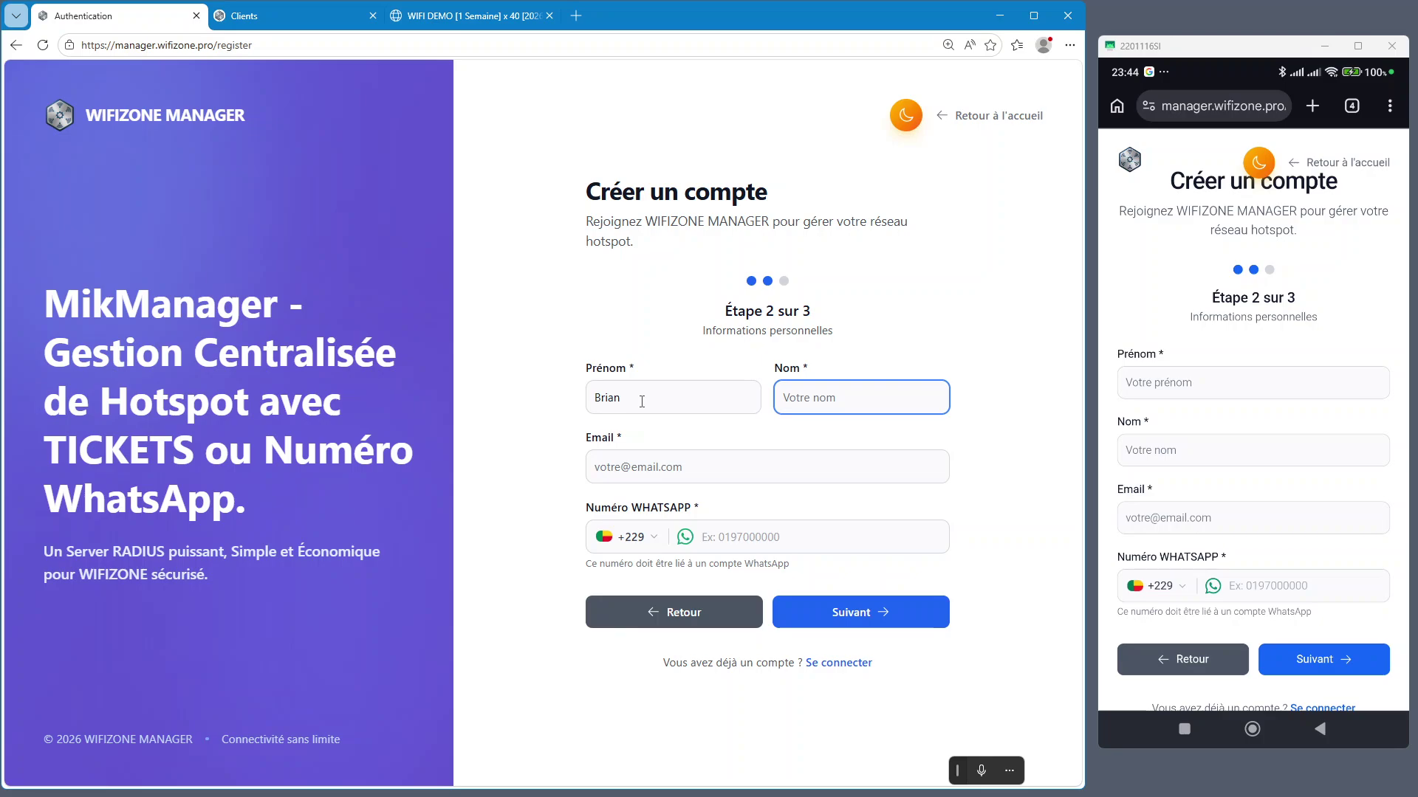
Enter the account holder's surname and Gmail address, then move to the WhatsApp number field
type("SAYI")
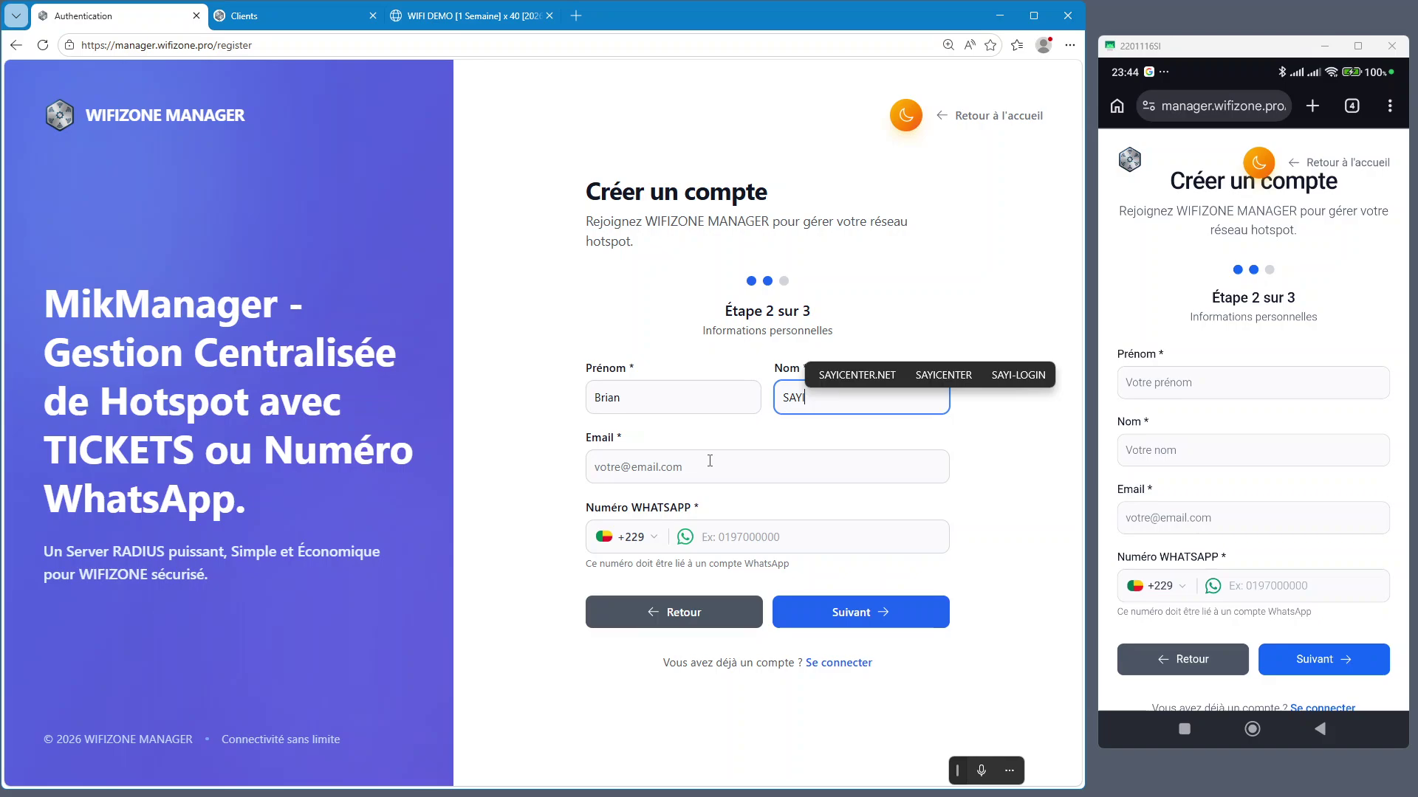
left_click(710, 461)
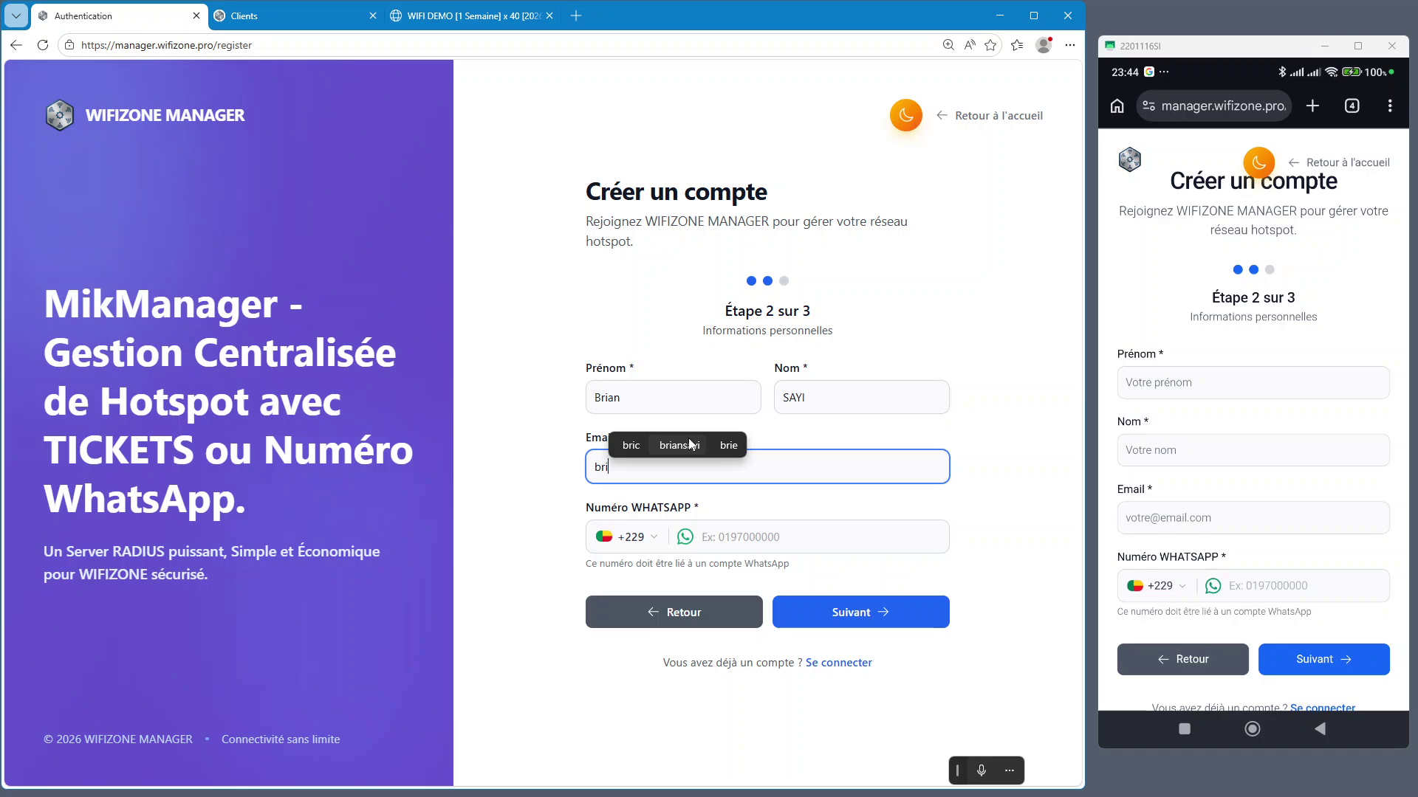
left_click(690, 444)
type("@")
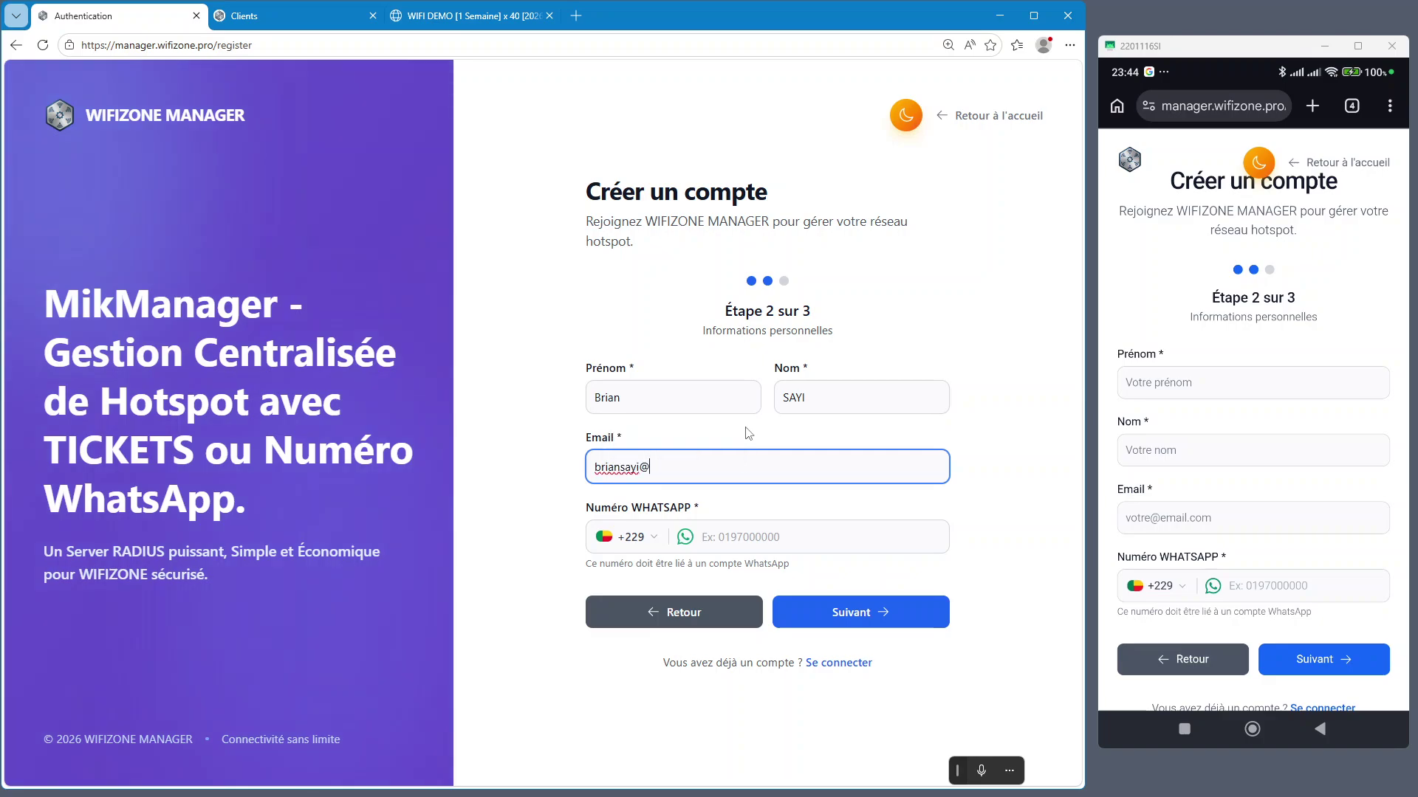
type("gmail")
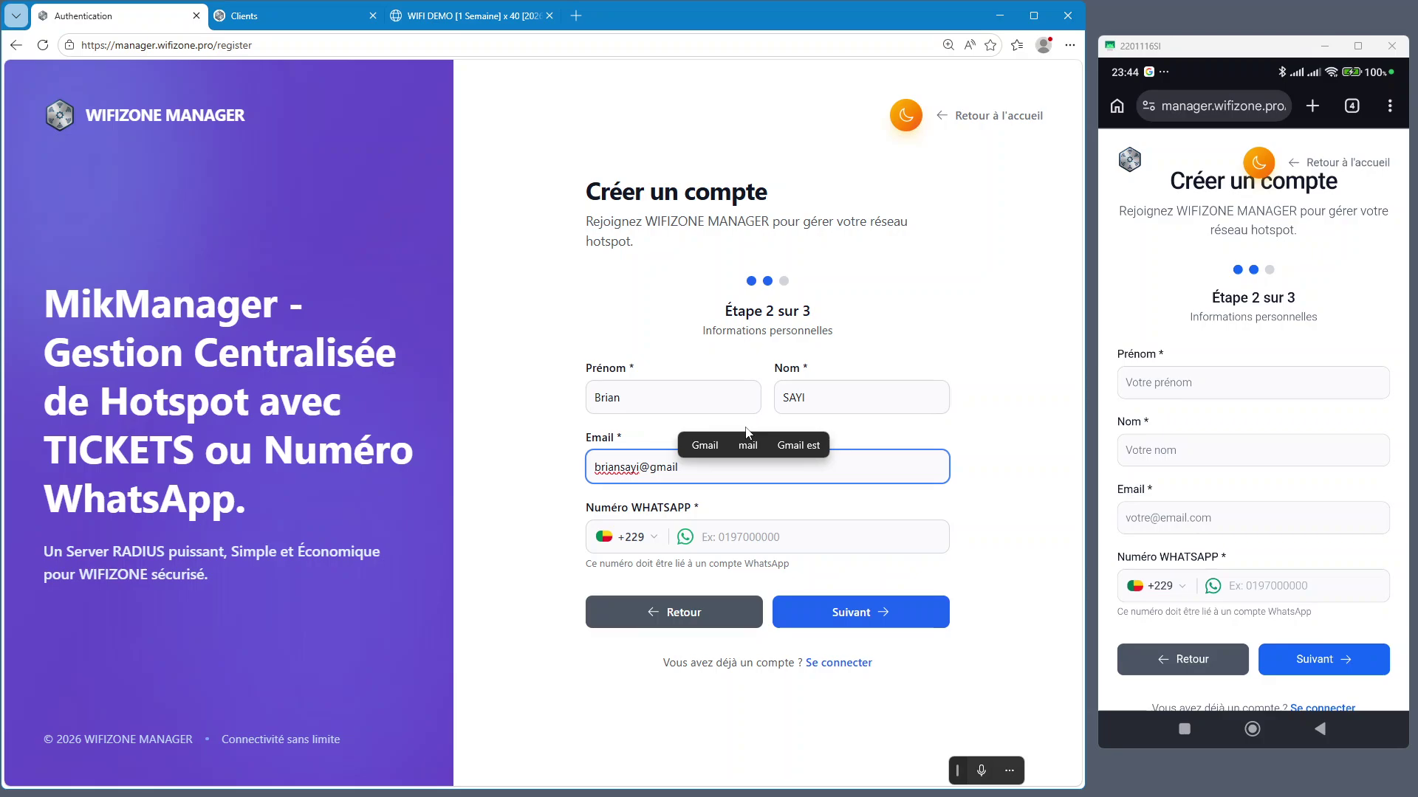
type(".com")
key("Tab")
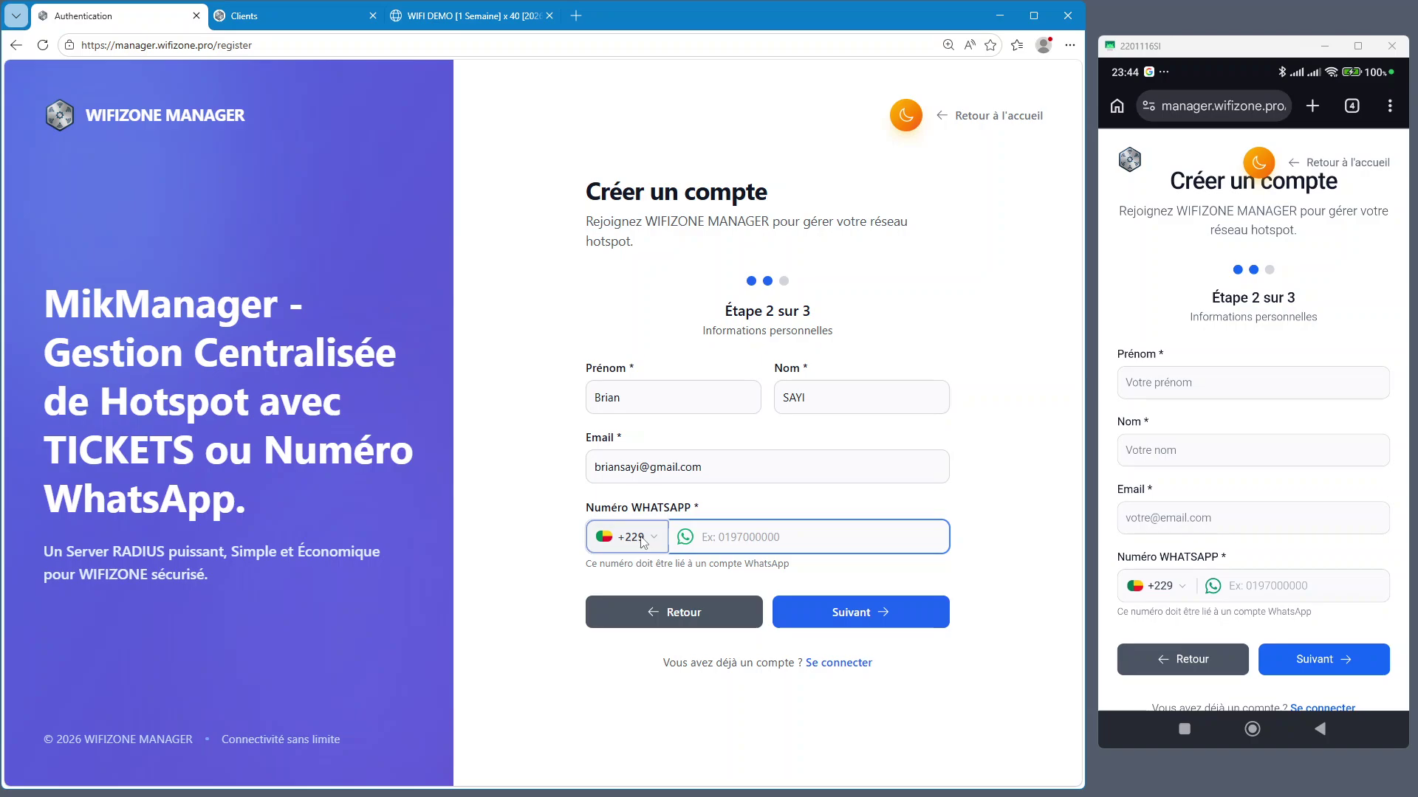
Search the country dialling-code list, keeping Bénin +229 selected
left_click(642, 541)
type("a")
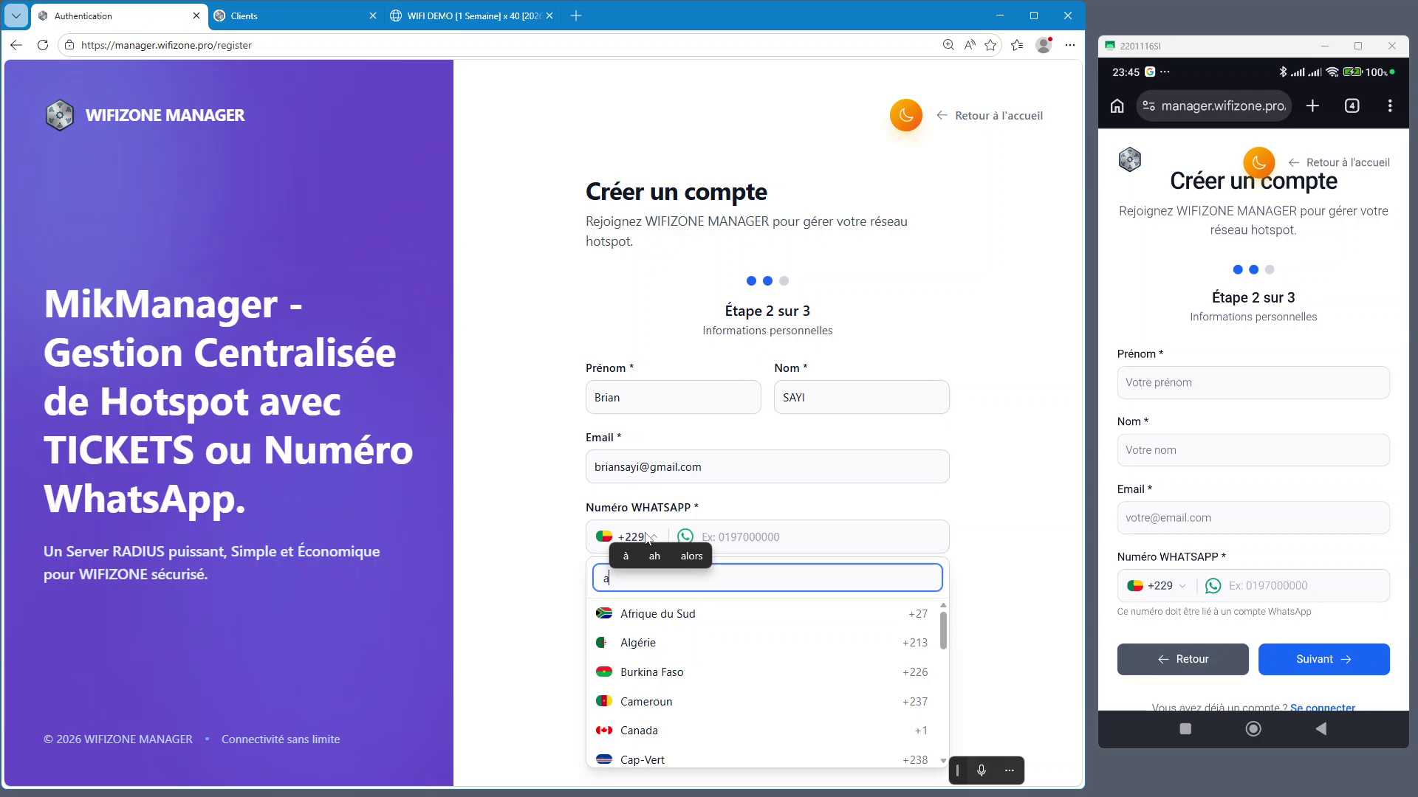
key("BackSpace")
type("co")
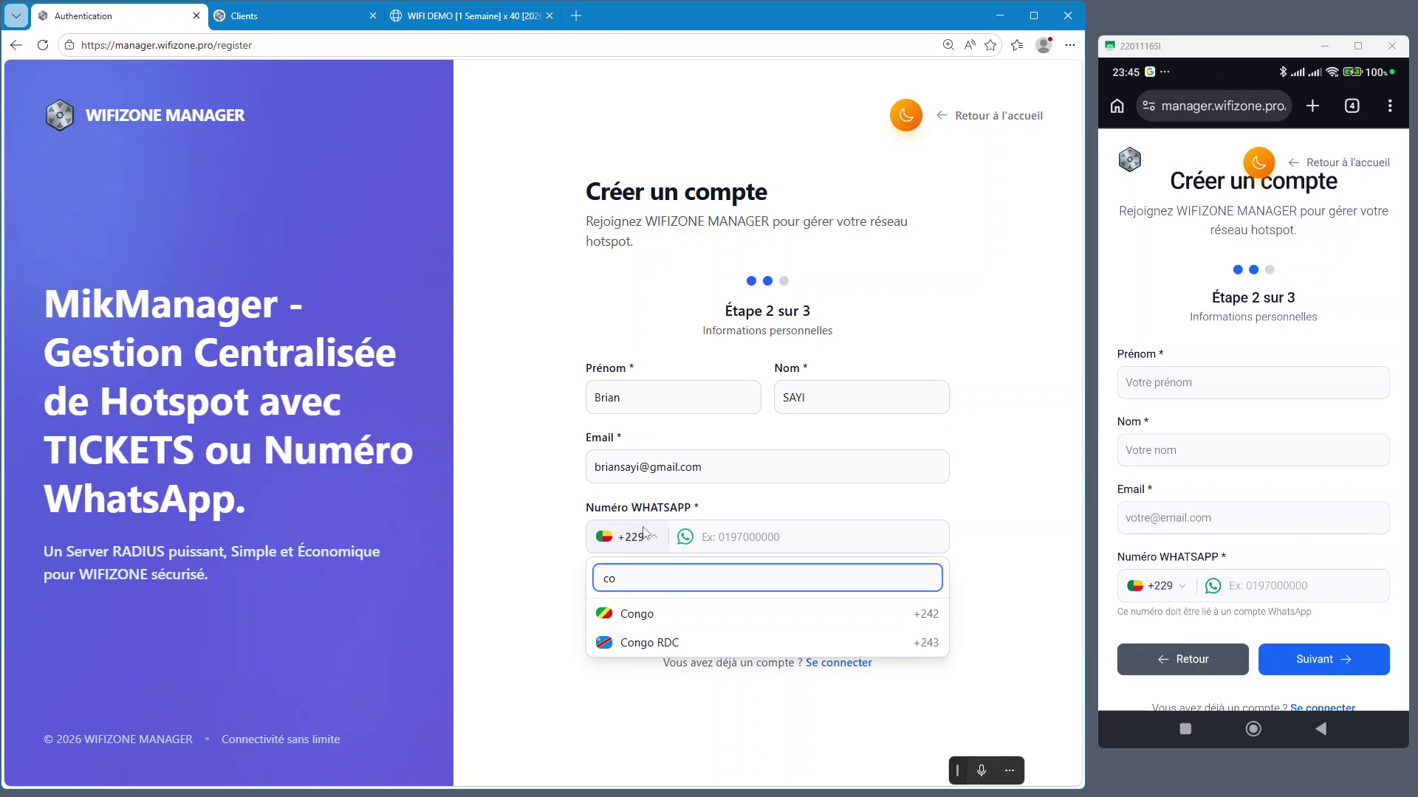
key("BackSpace")
key("BackSpace")
type("iv")
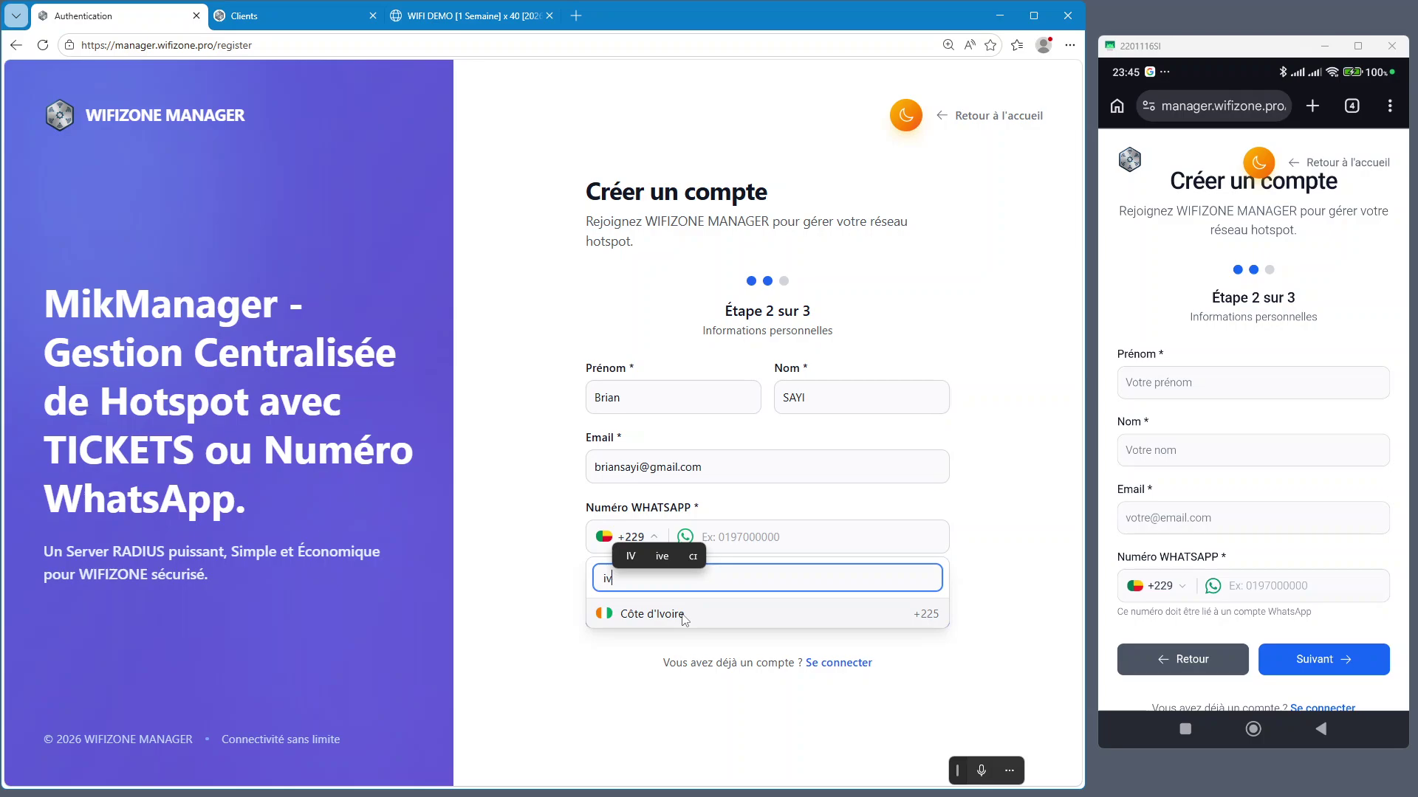
key("BackSpace")
key("BackSpace")
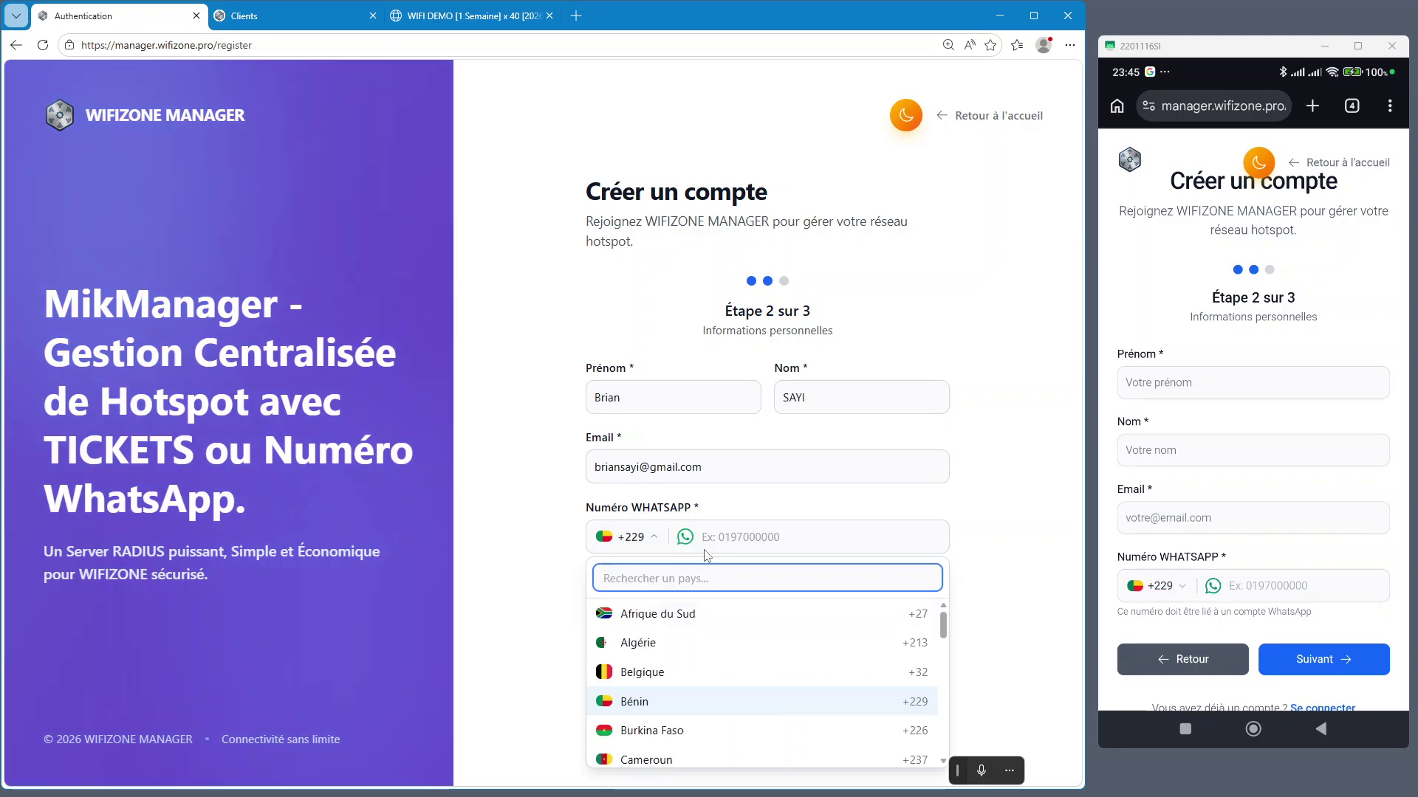
Replace the prefilled number with the WhatsApp number and submit it for a verification code
left_click(752, 537)
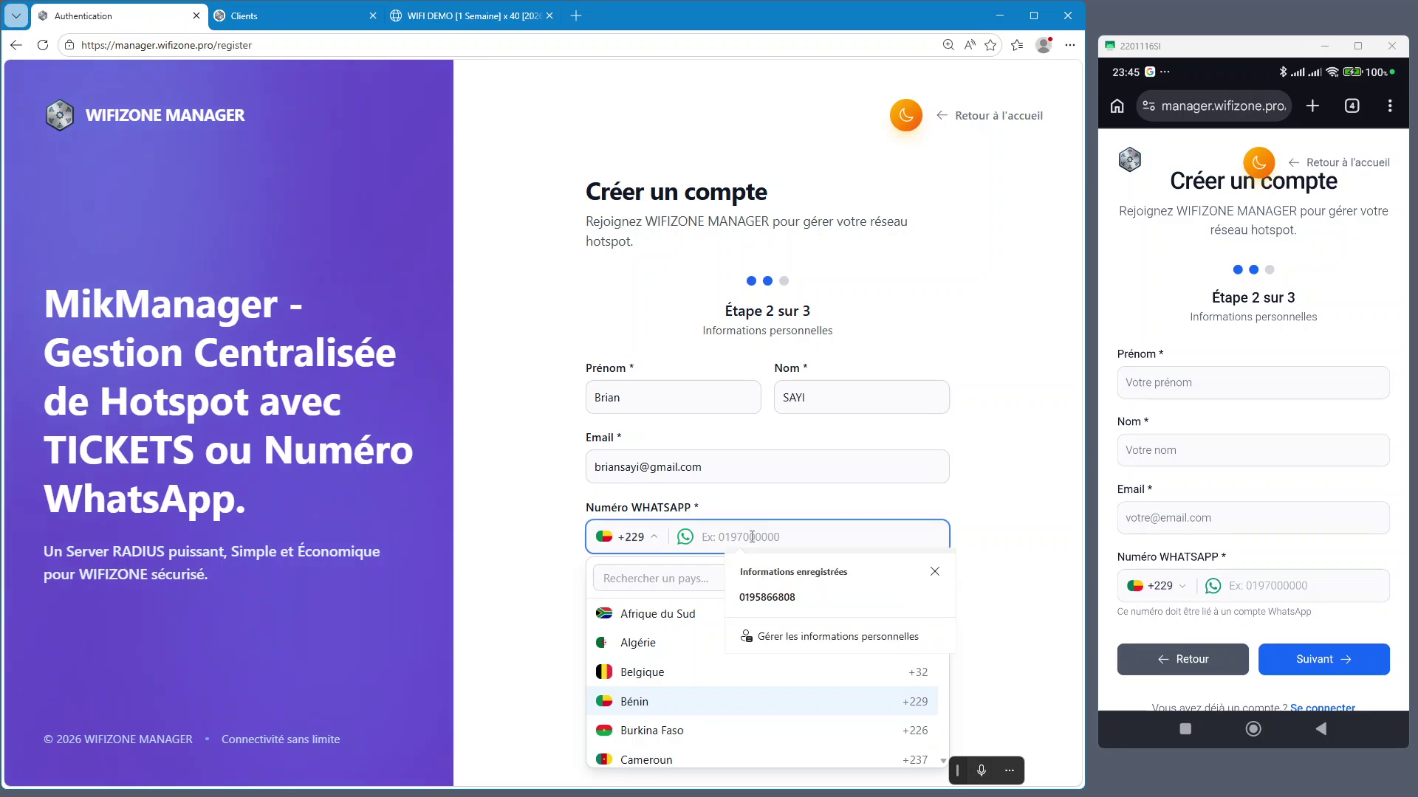
key("ctrl+v")
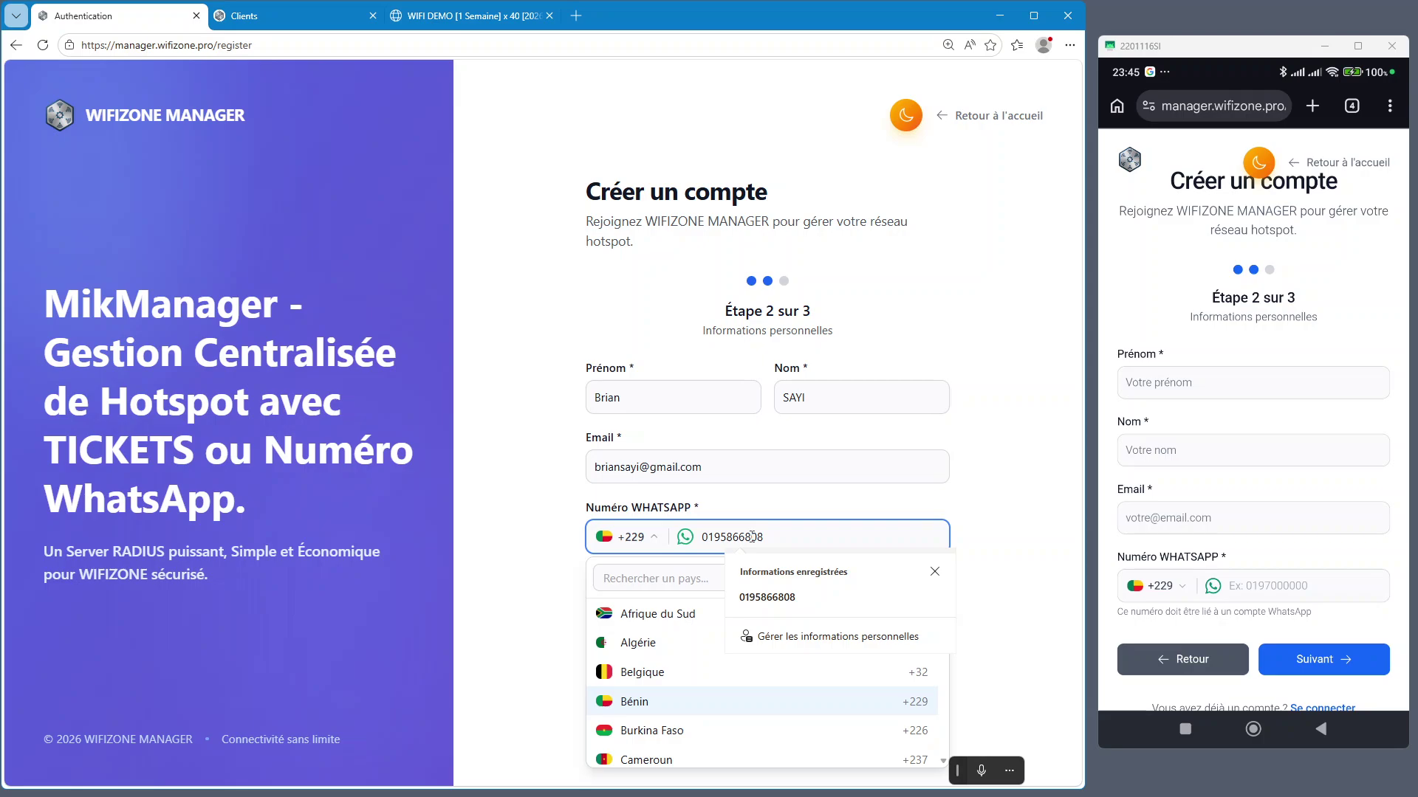
double_click(753, 537)
key("BackSpace")
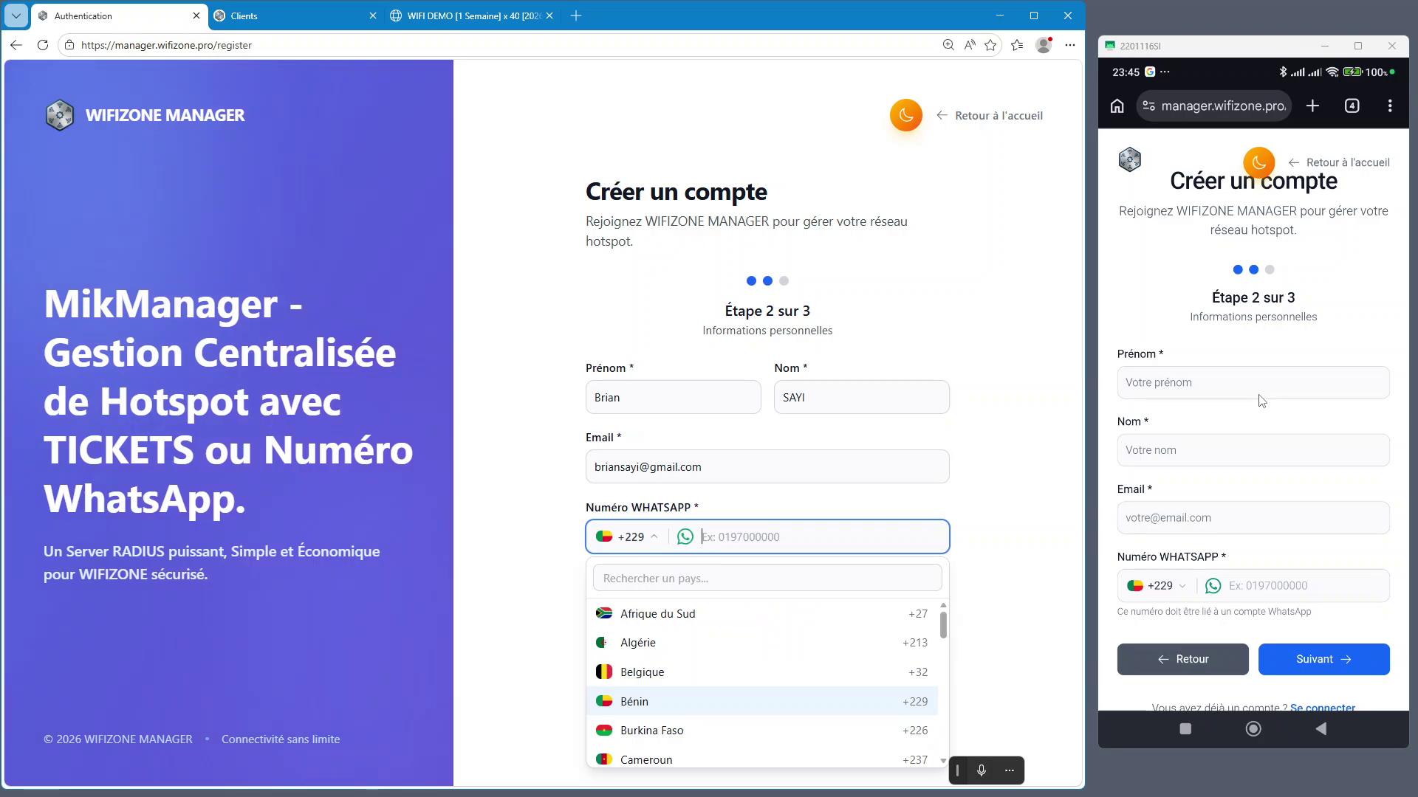
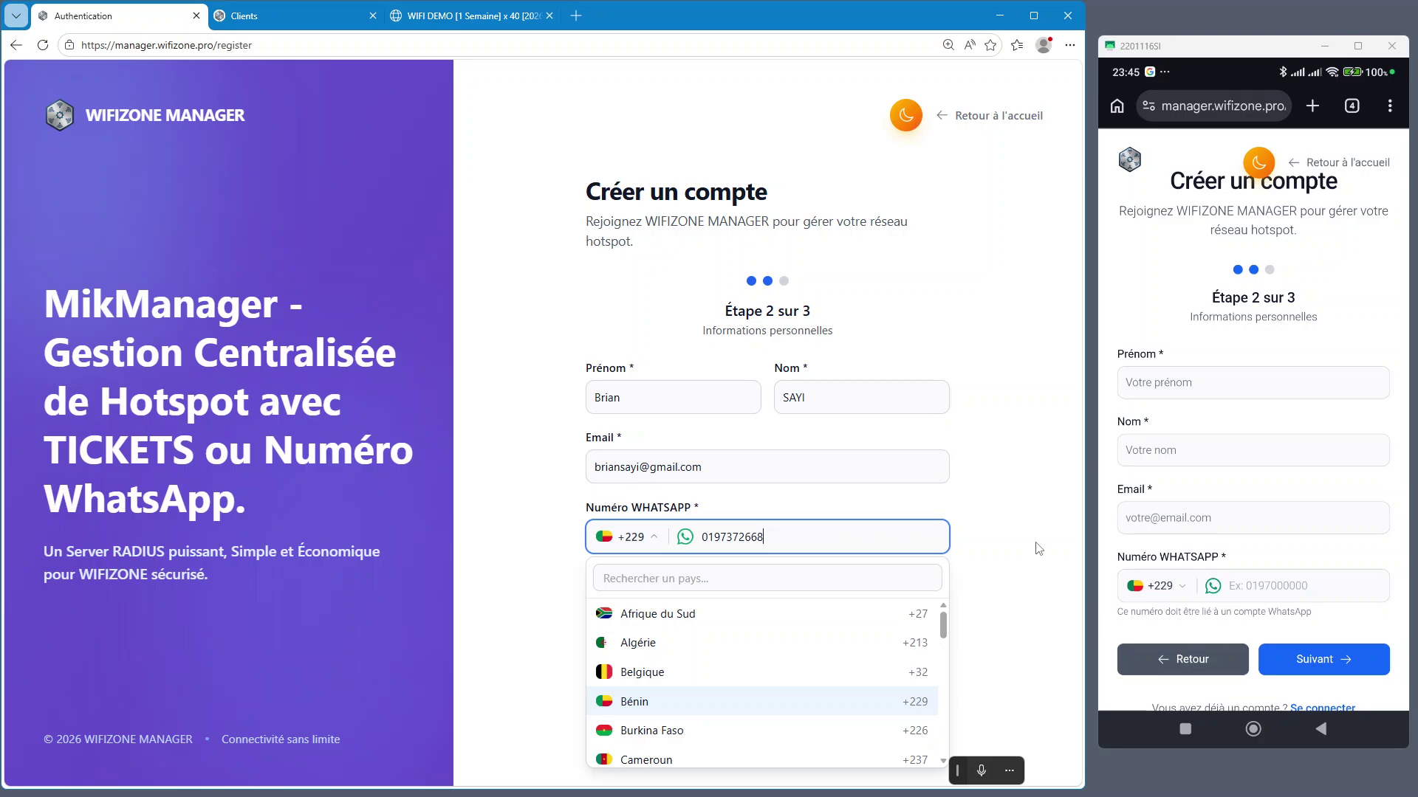
key("Return")
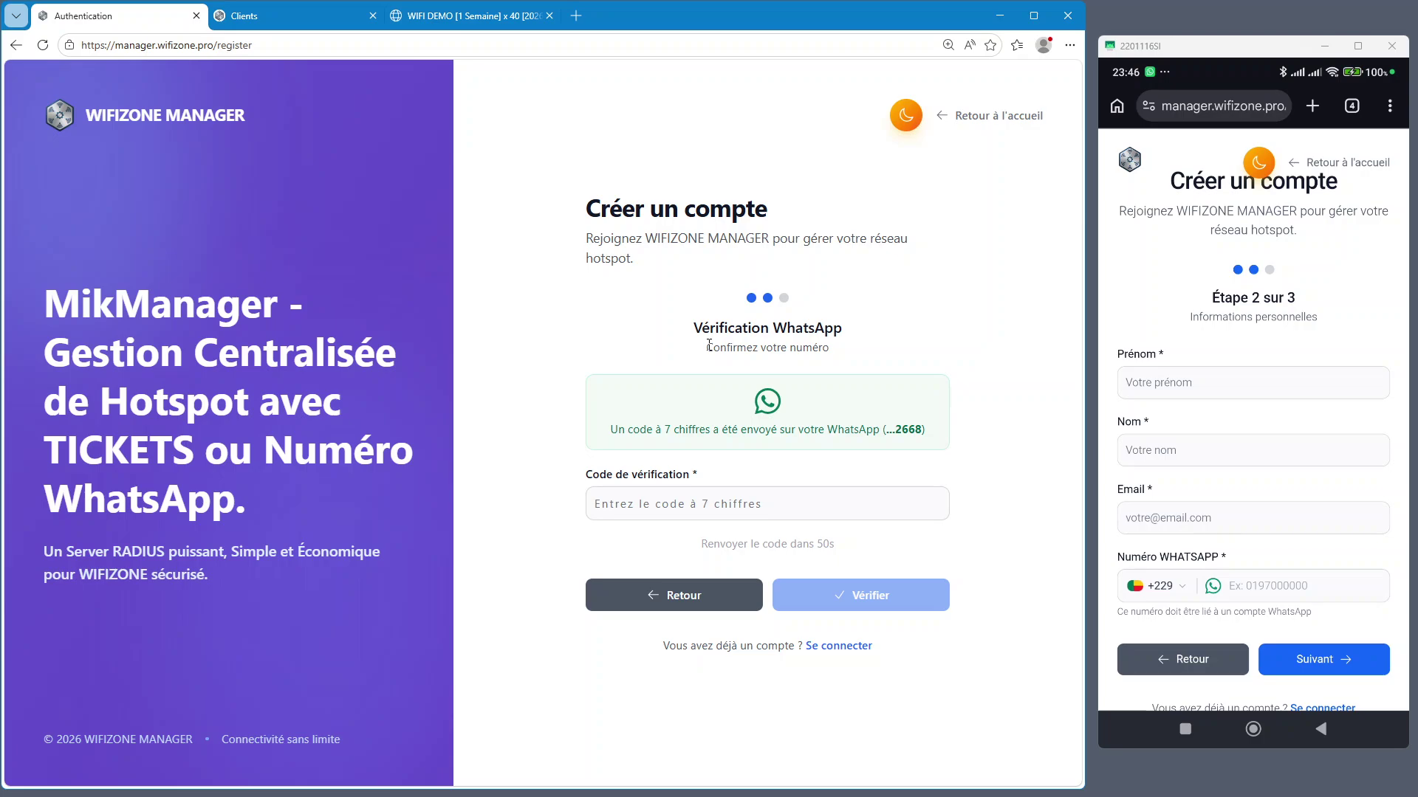
Copy the 7-digit code from the phone's WhatsApp message into Code de vérification
left_click_drag(610, 429, 672, 430)
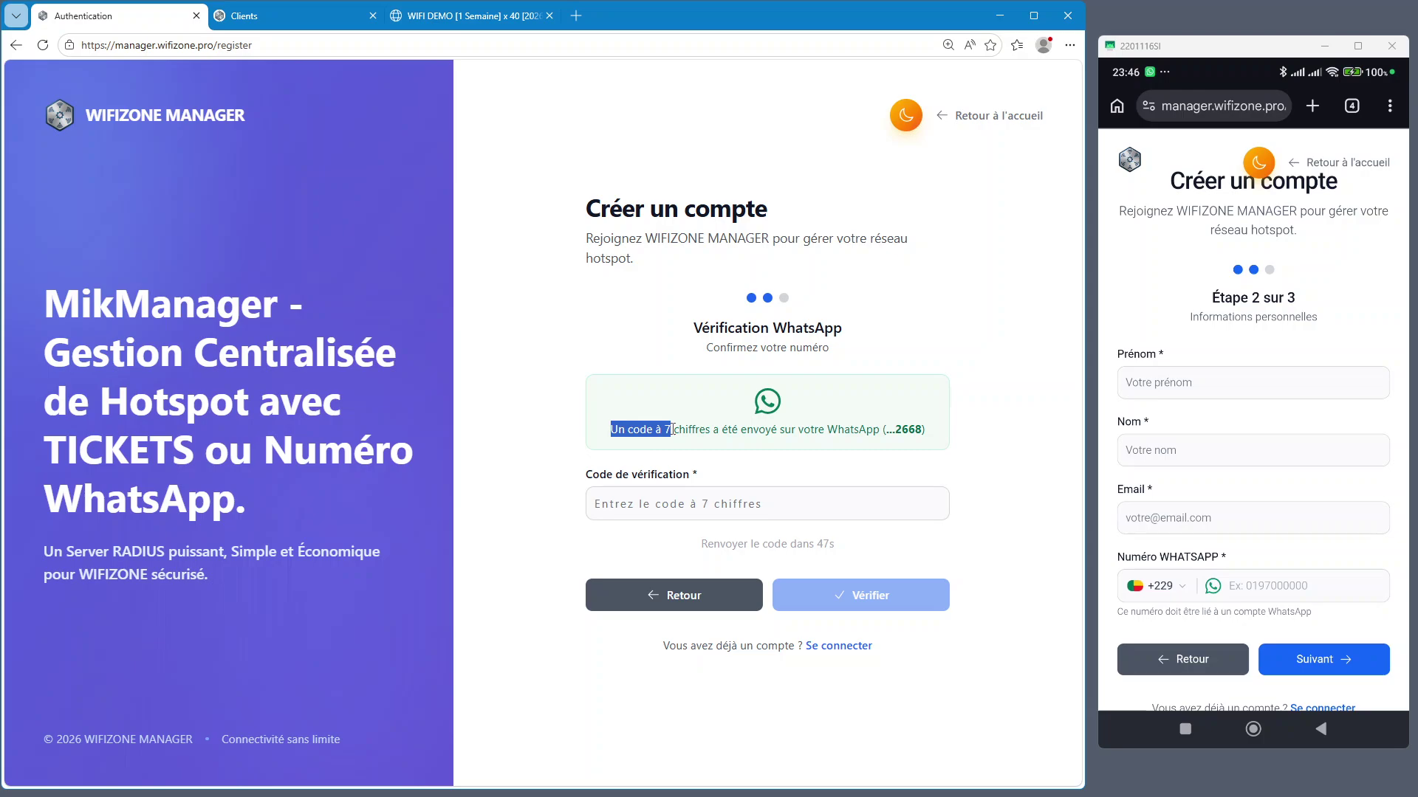
left_click_drag(672, 429, 923, 429)
left_click_drag(1249, 66, 1247, 214)
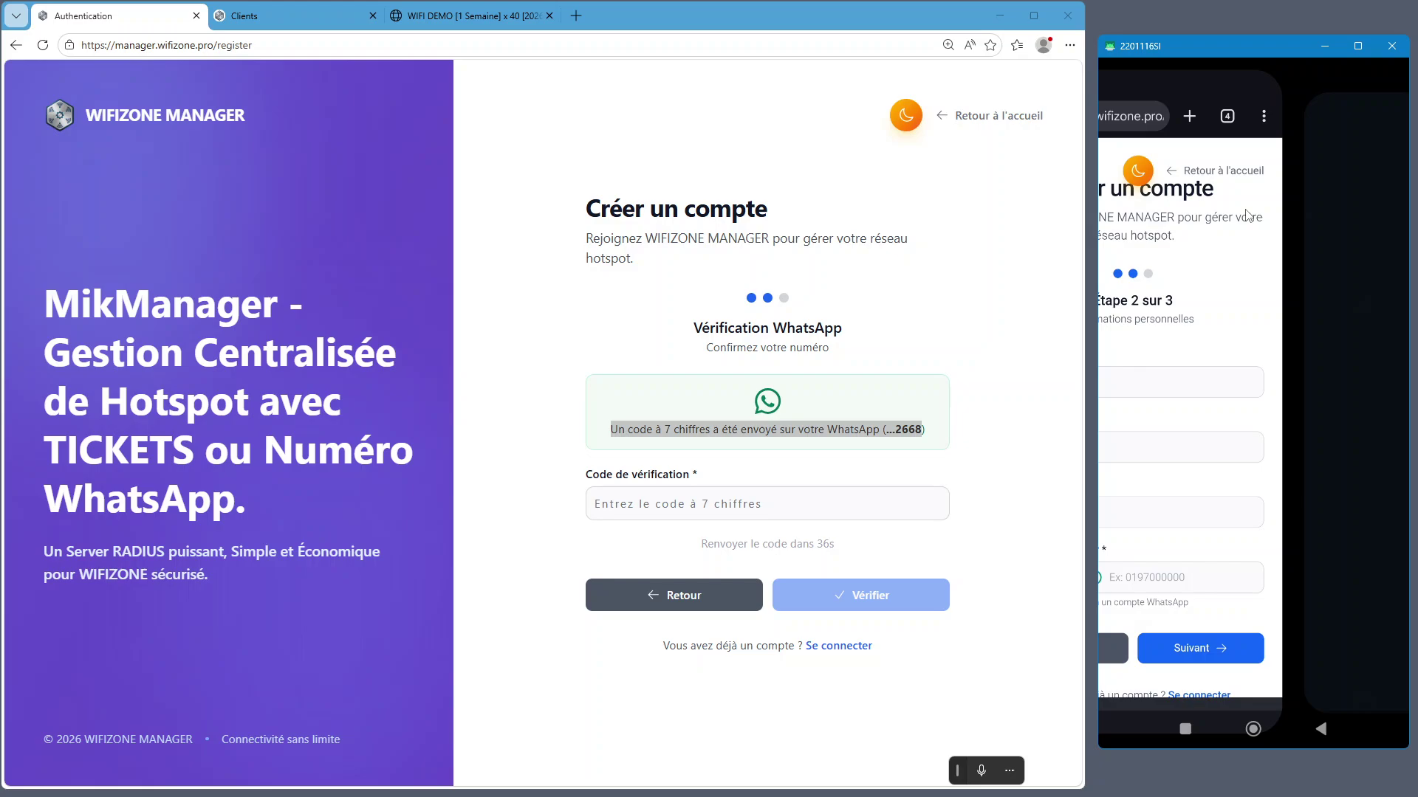
left_click(1316, 640)
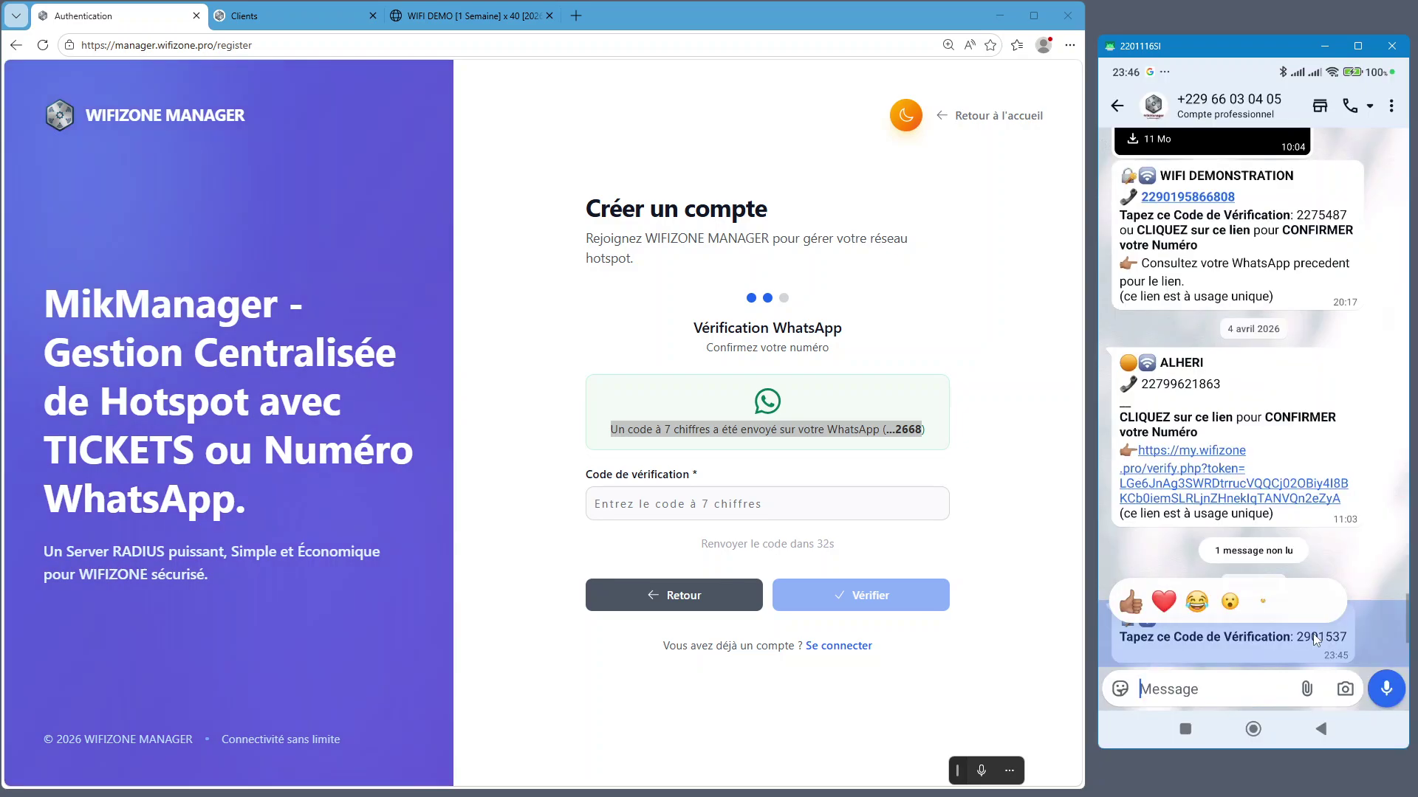
left_click(772, 499)
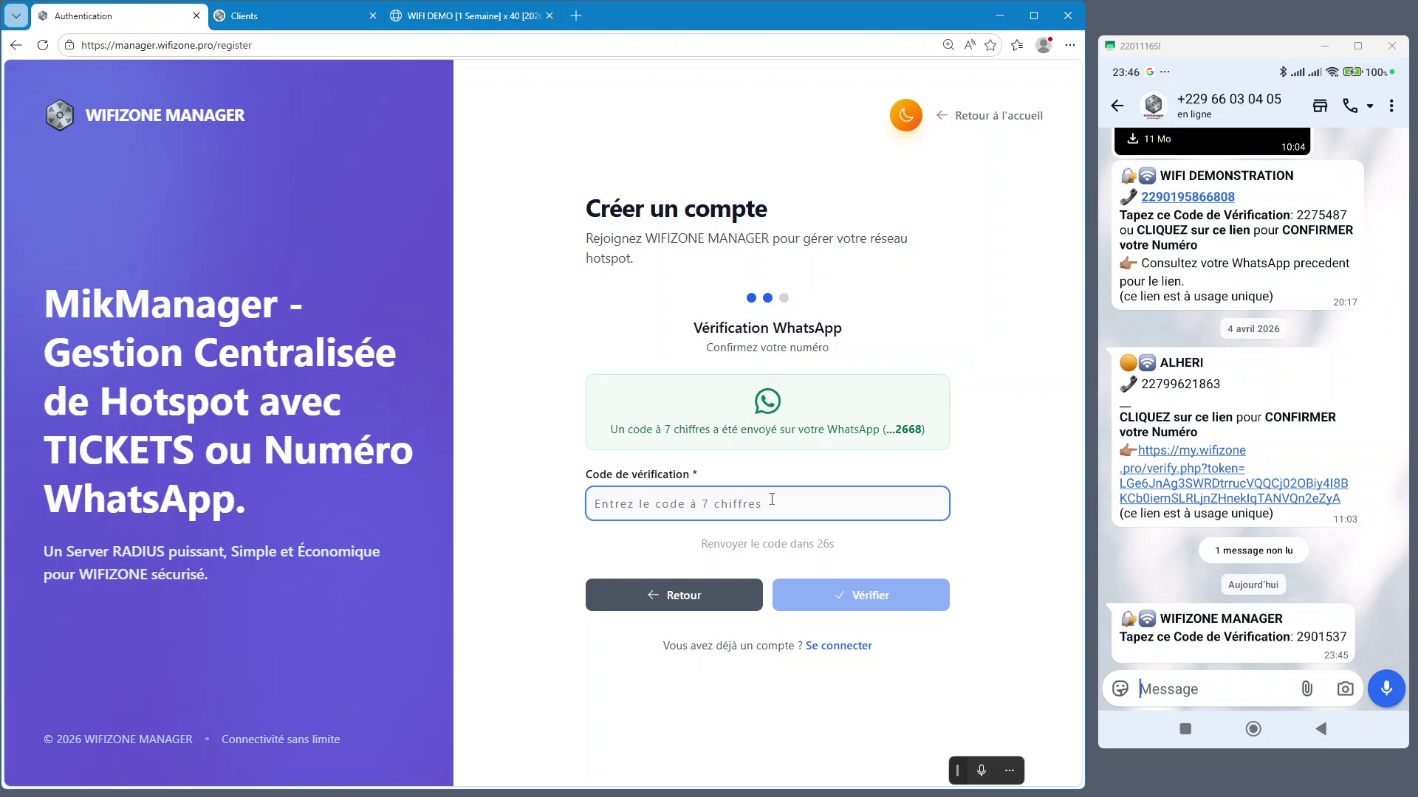
key("ctrl+v")
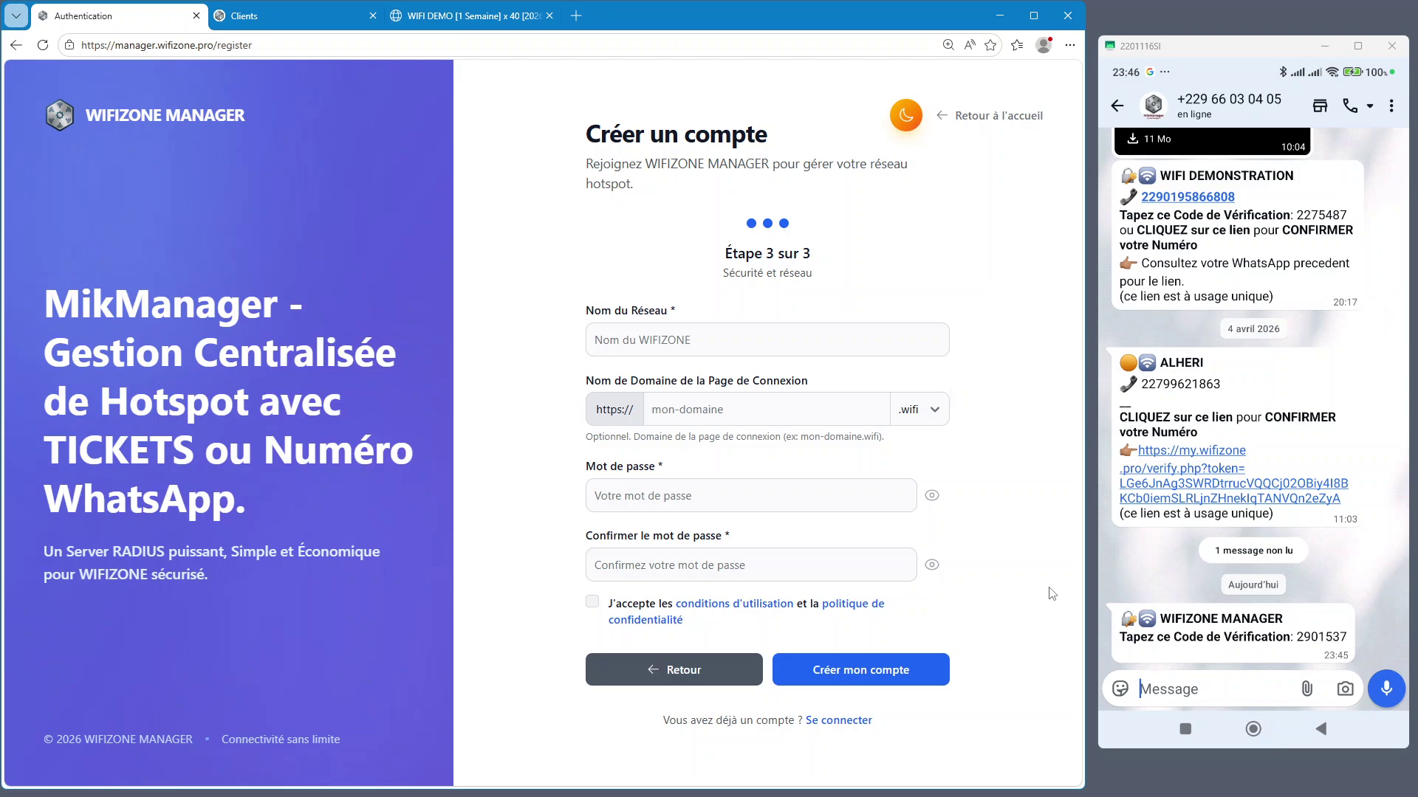
On the phone, leave WhatsApp and return to the browser's registration page
right_click(1347, 542)
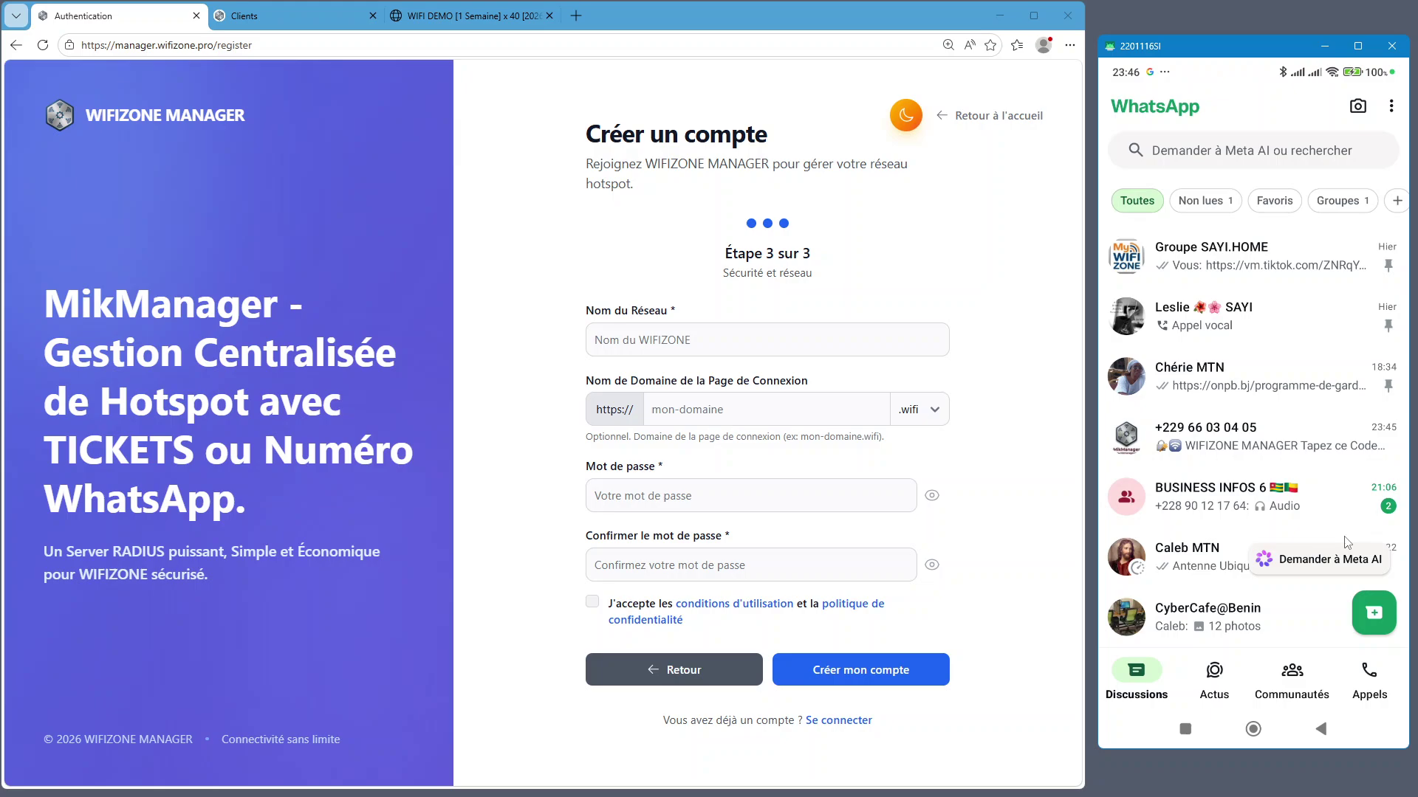
right_click(1347, 543)
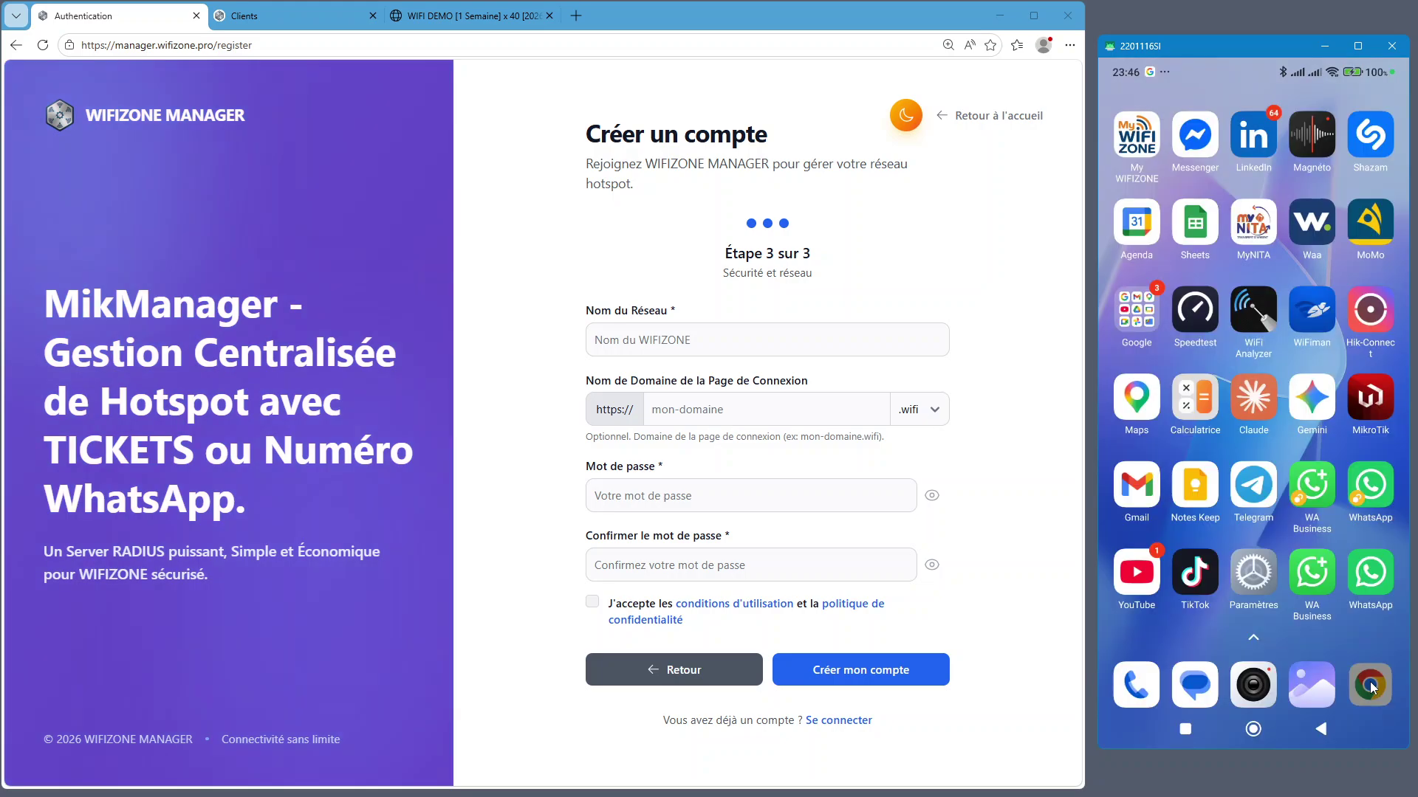
left_click(1370, 683)
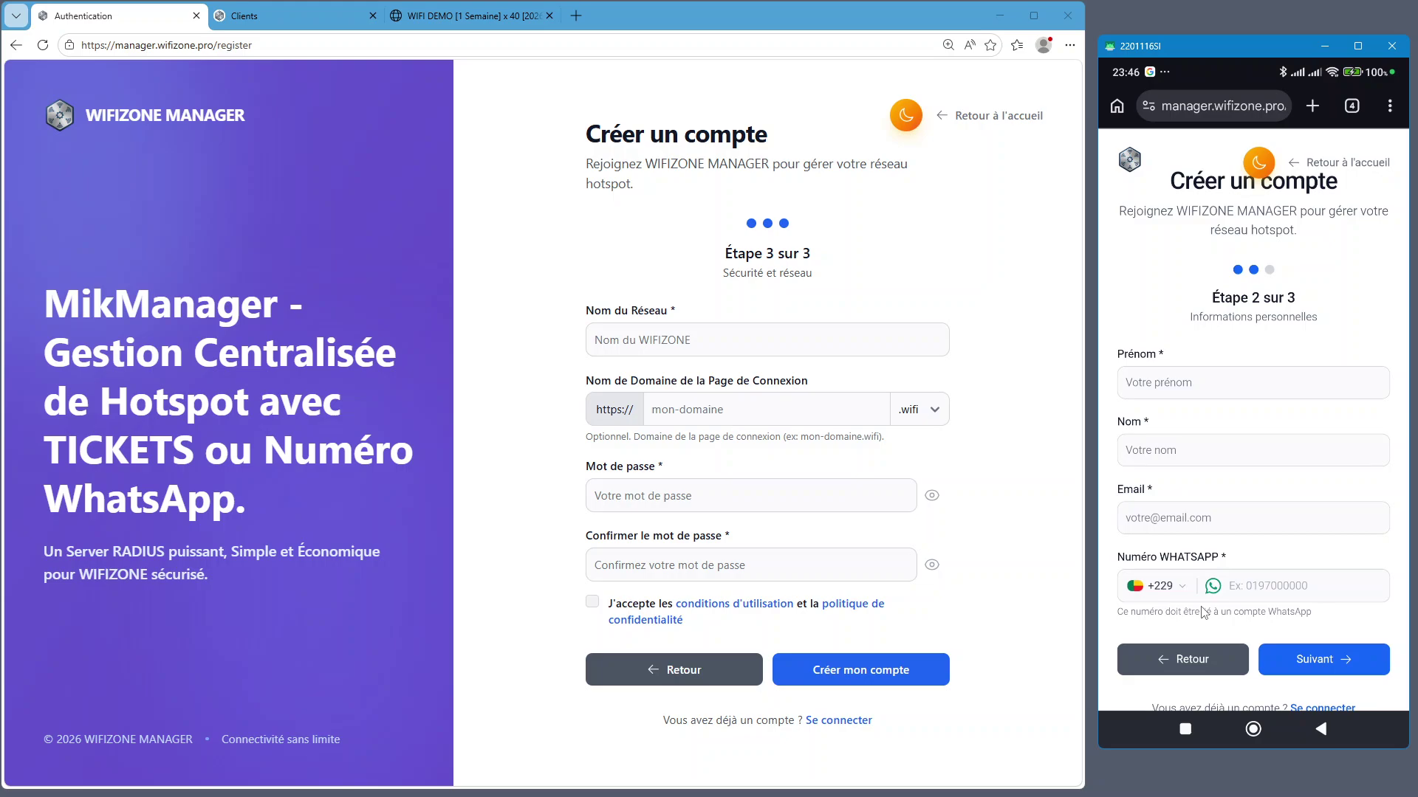
Set network name WIFI SAYI CENTER and login domain sayicenter with the .wifi ending
left_click(795, 336)
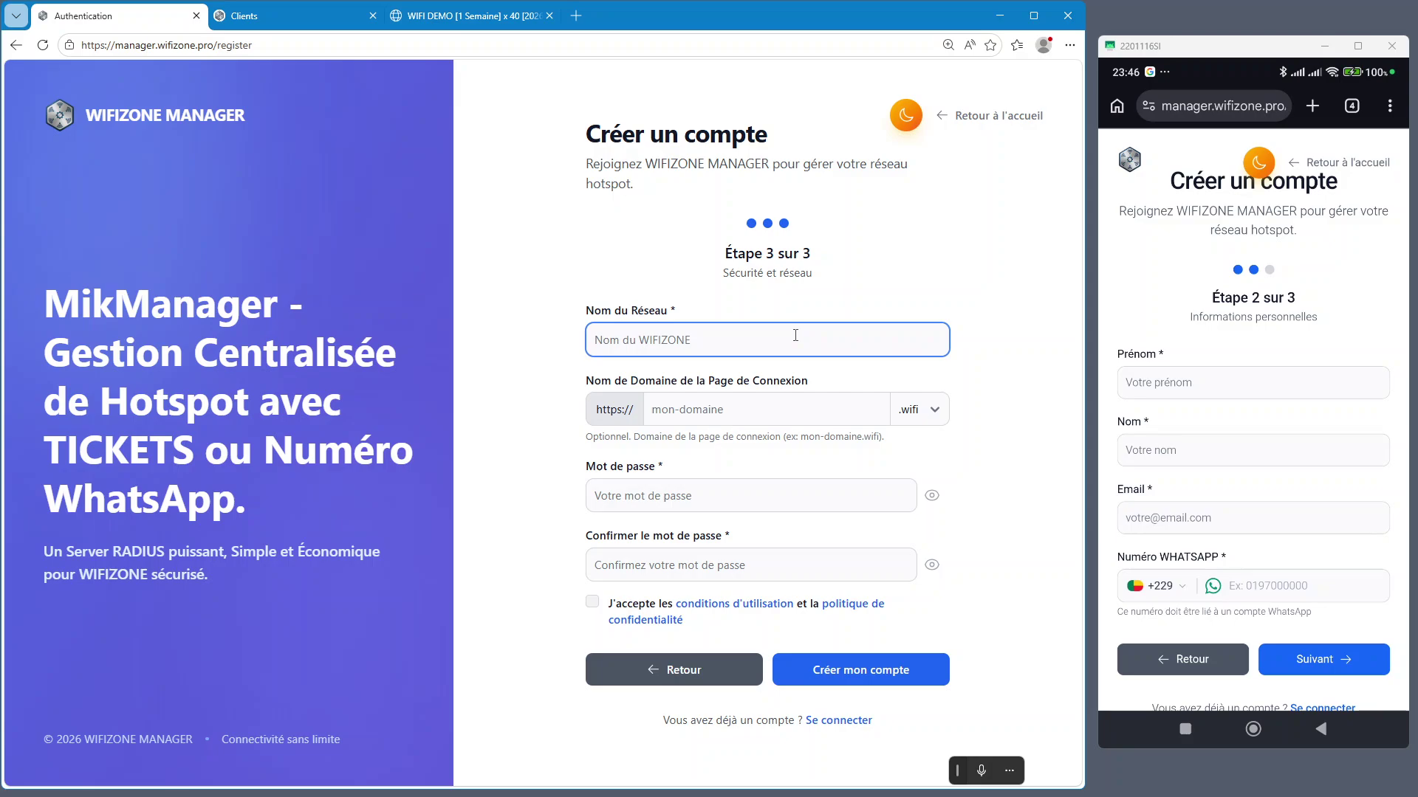
type("WIFI SAYI CENTER")
left_click(782, 404)
type("SA")
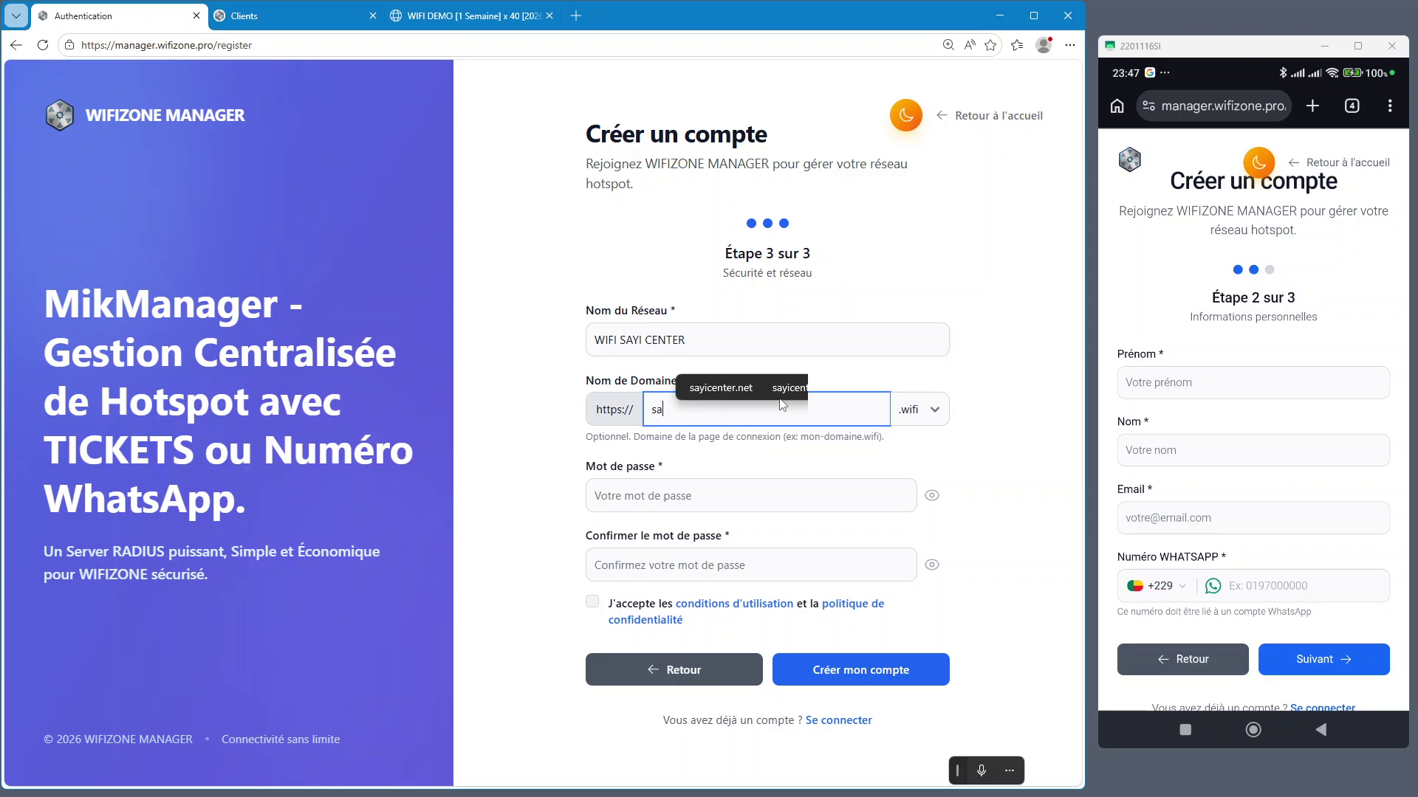
left_click(784, 389)
left_click(920, 409)
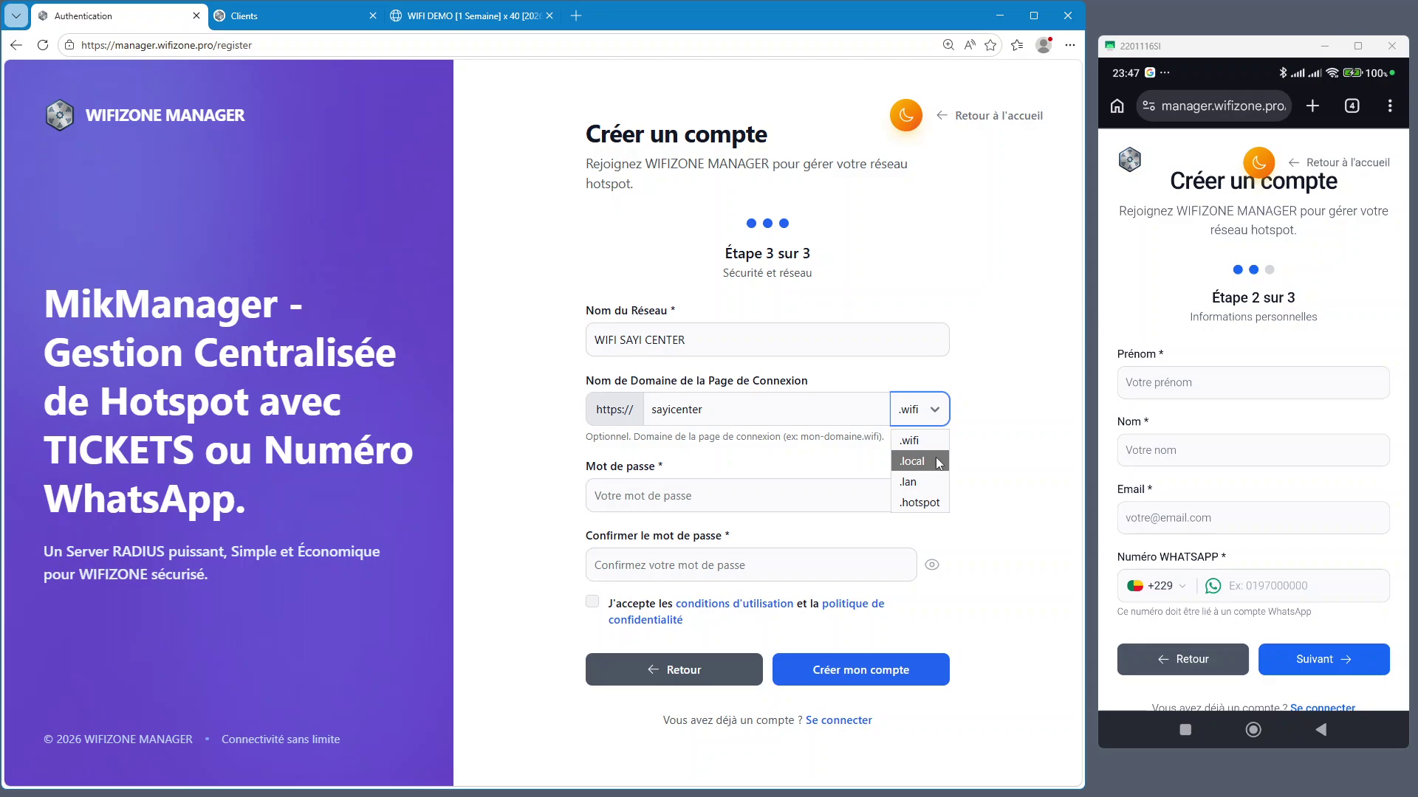
left_click(703, 446)
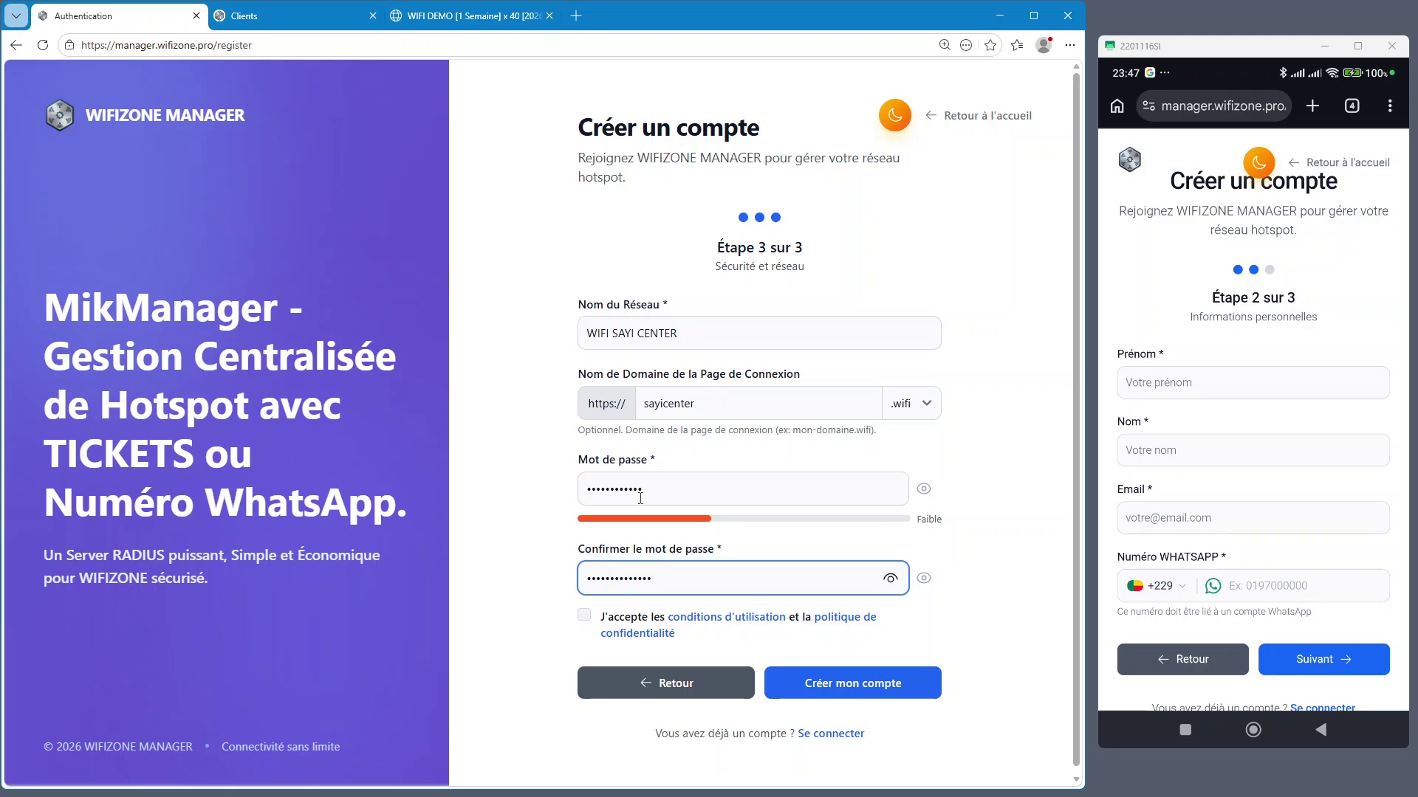
Enter the account password, accept the terms of use, and try submitting the form
left_click(640, 499)
key("ctrl+a")
key("BackSpace")
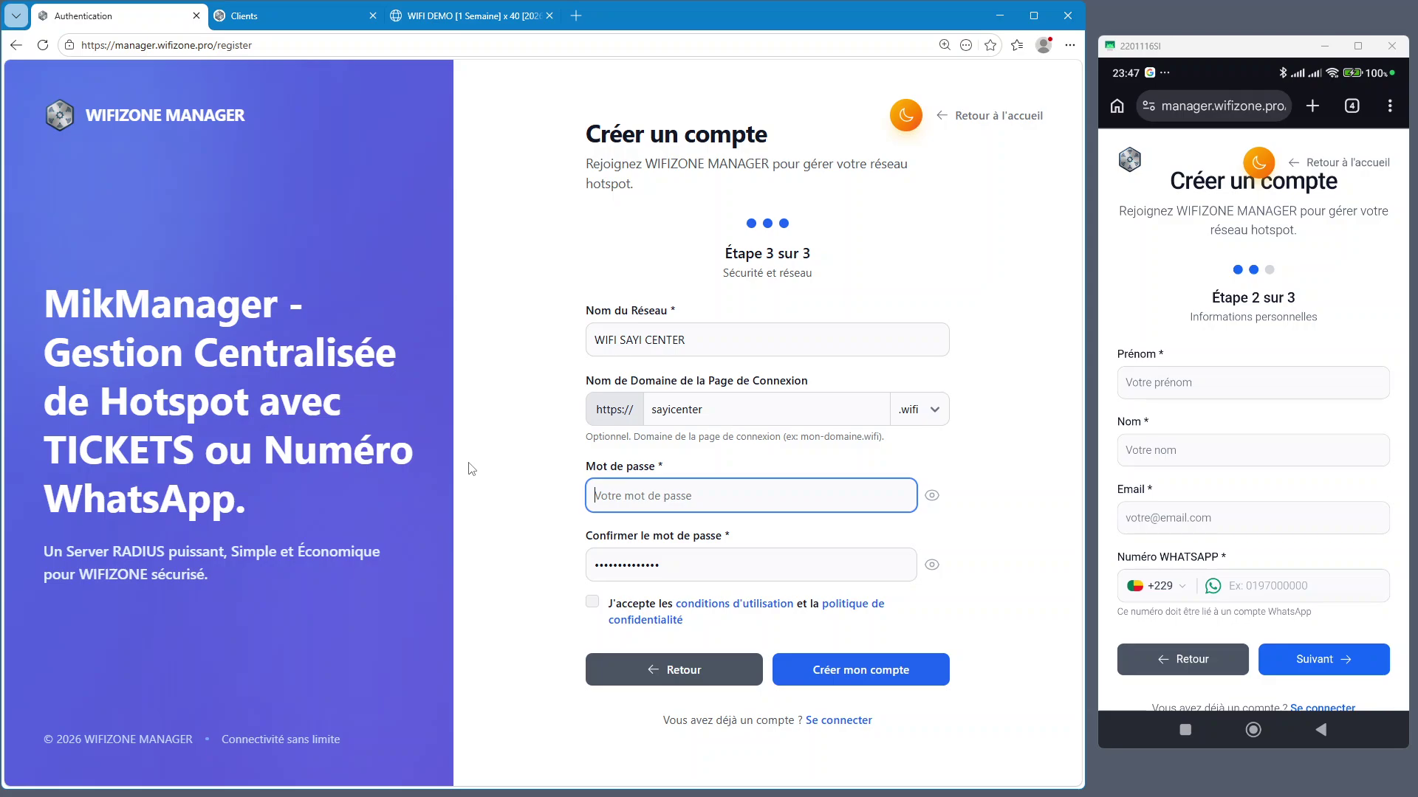
key("ctrl+v")
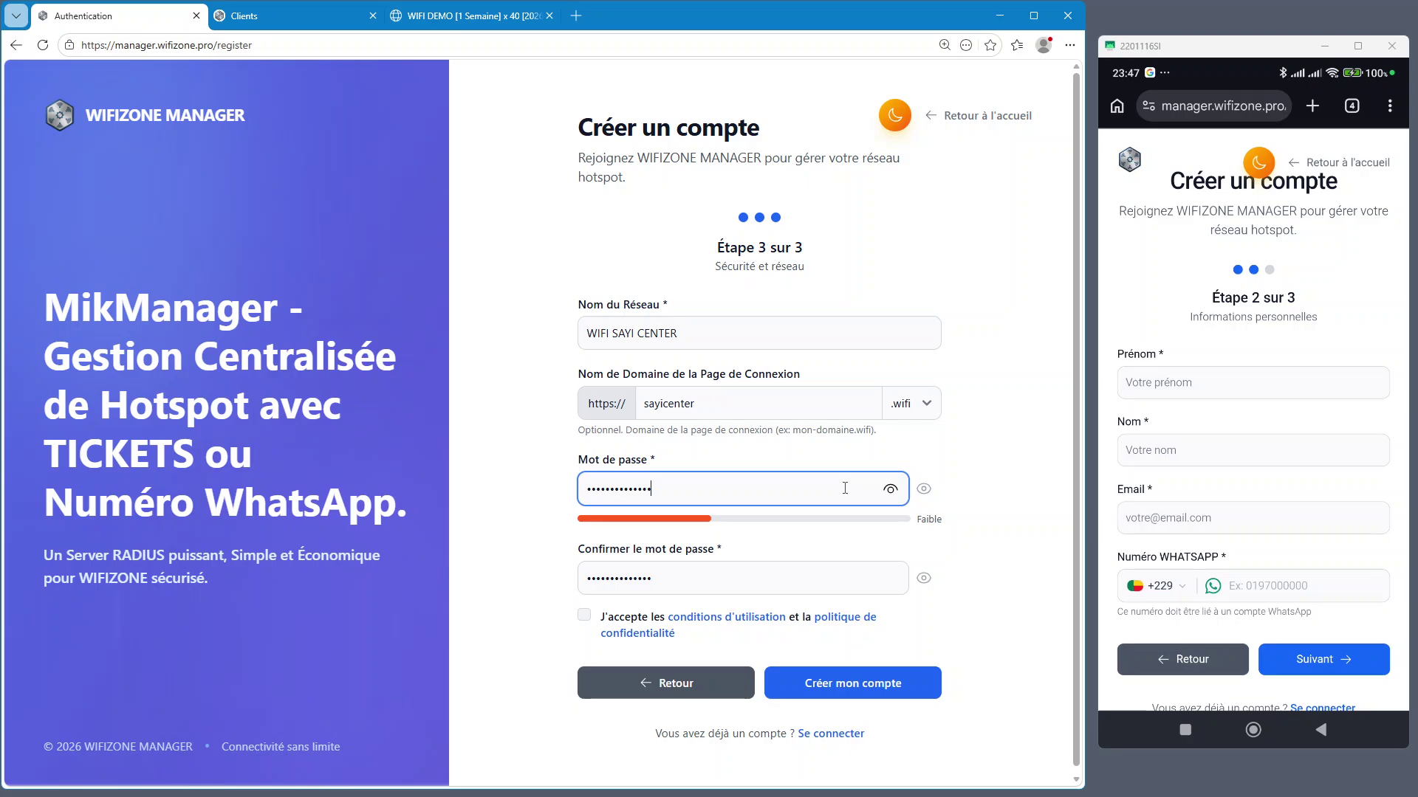
key("Tab")
key("space")
key("Tab")
key("Tab")
key("Tab")
key("space")
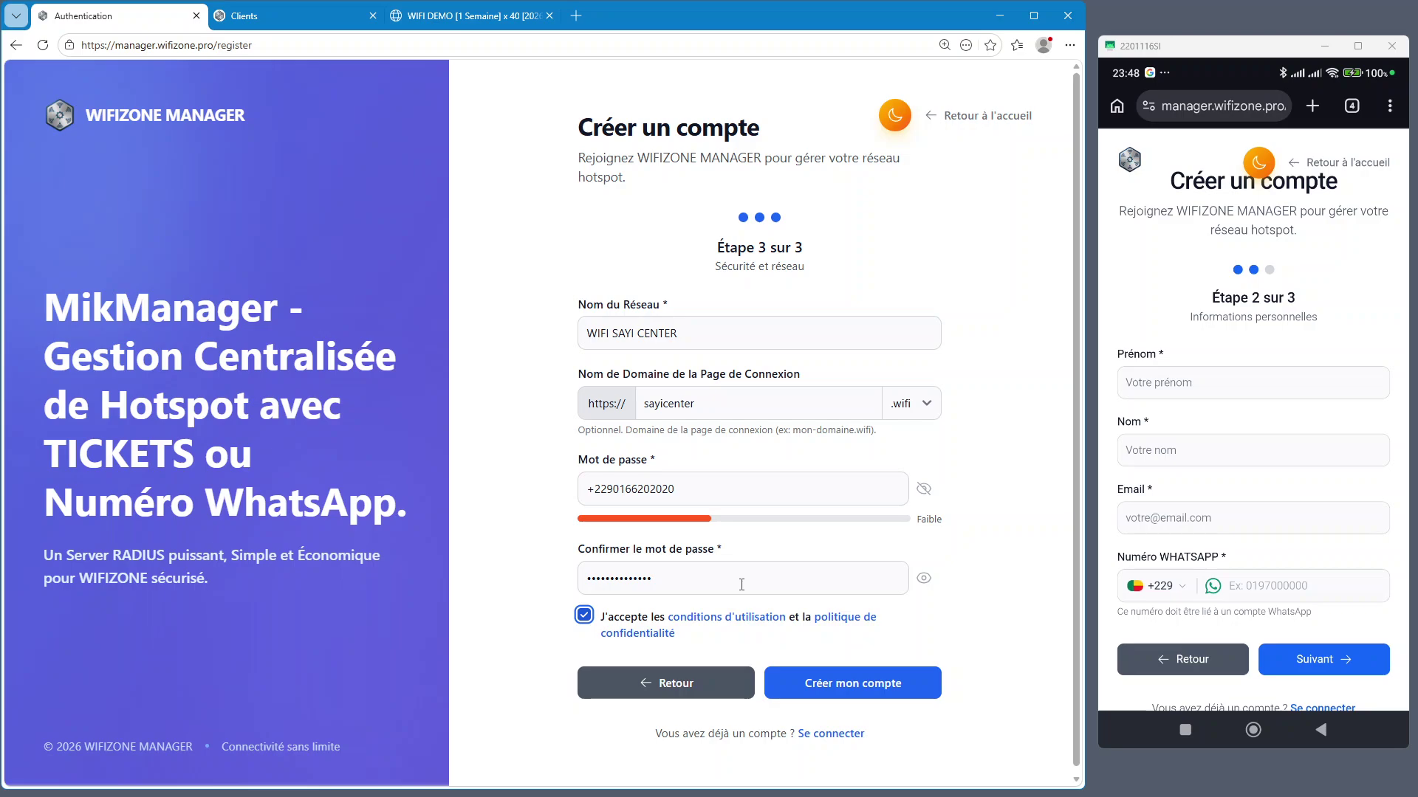
key("Tab")
key("Tab")
key("Tab")
key("Tab")
key("Return")
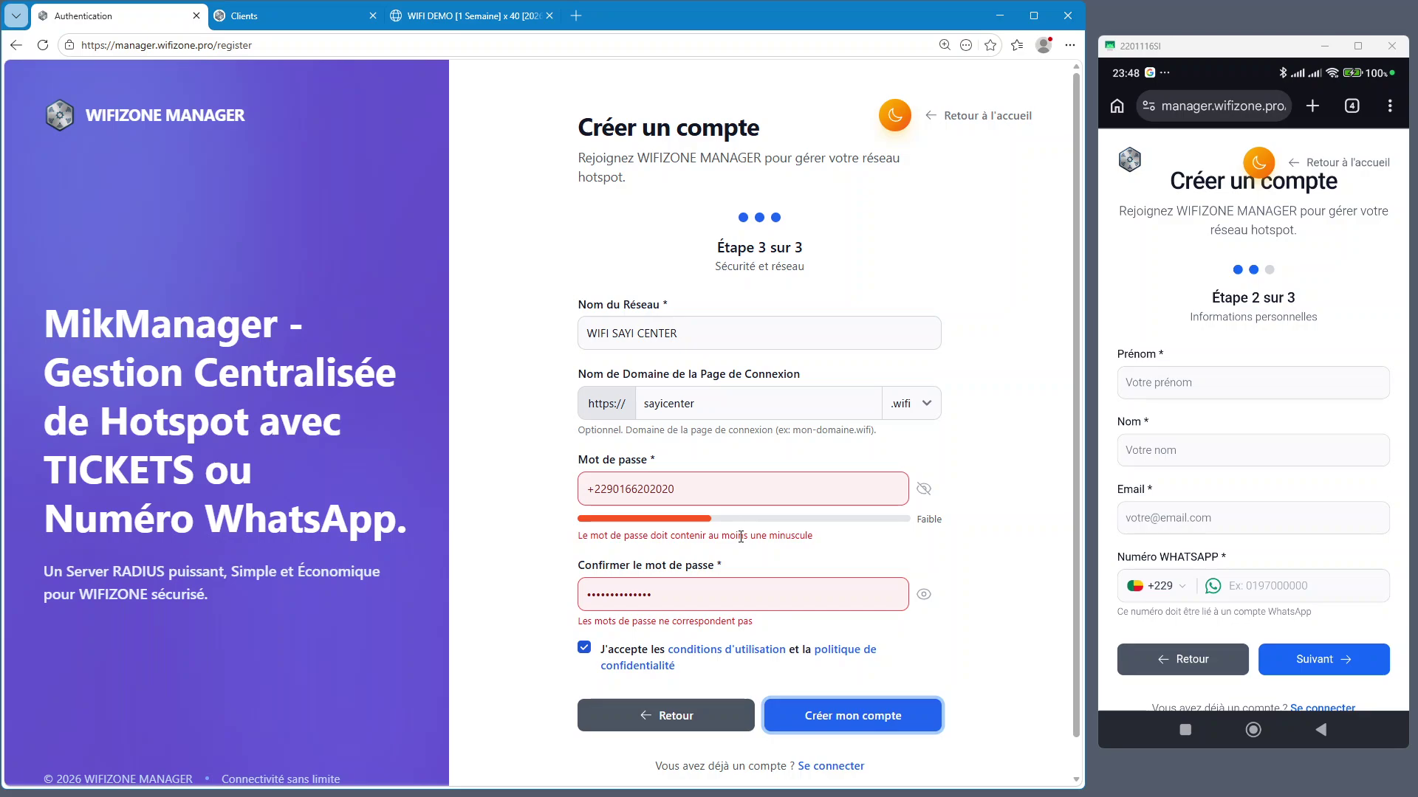
Strengthen the password with a prefix and paste it into Confirmer le mot de passe
left_click(779, 489)
key("Home")
type("Sc@")
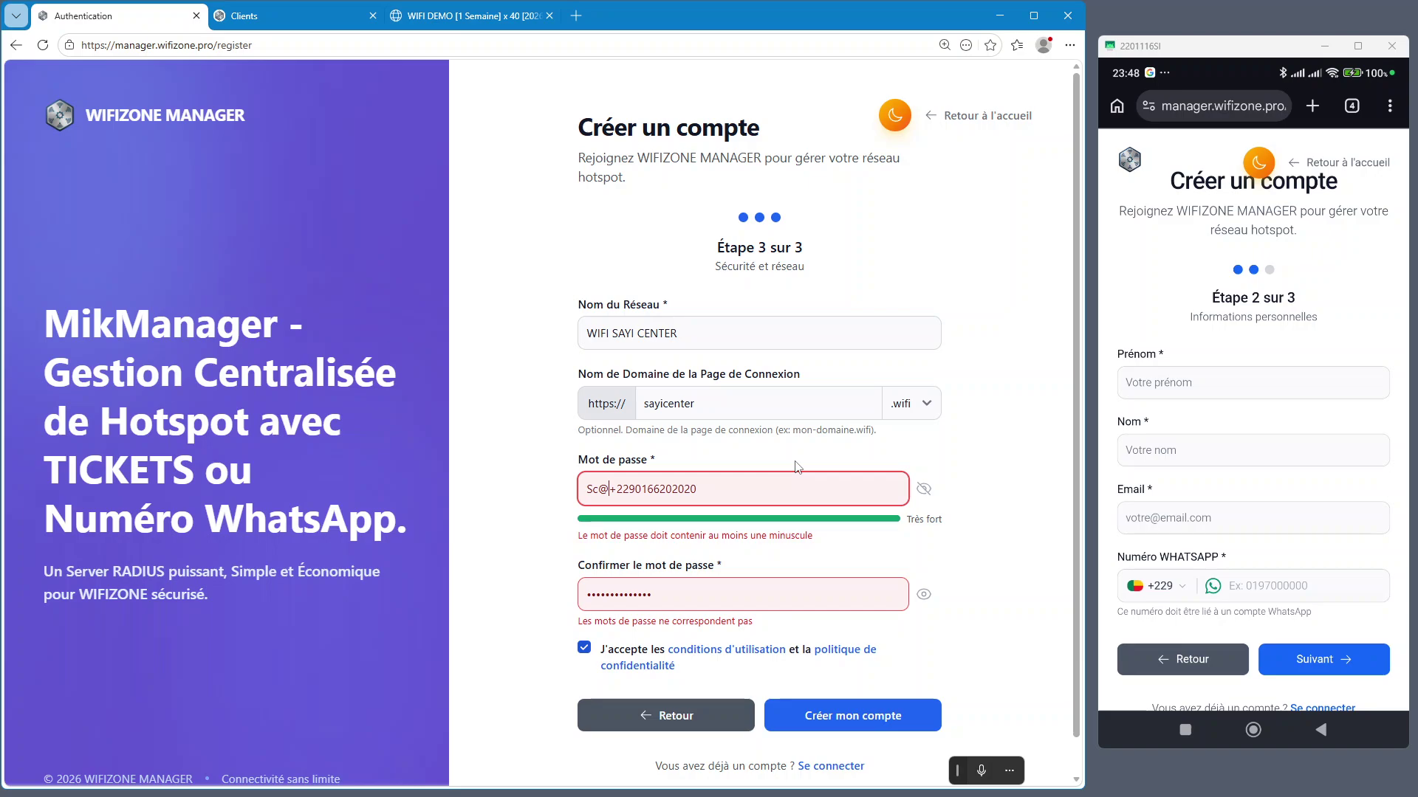
key("ctrl+a")
key("ctrl+c")
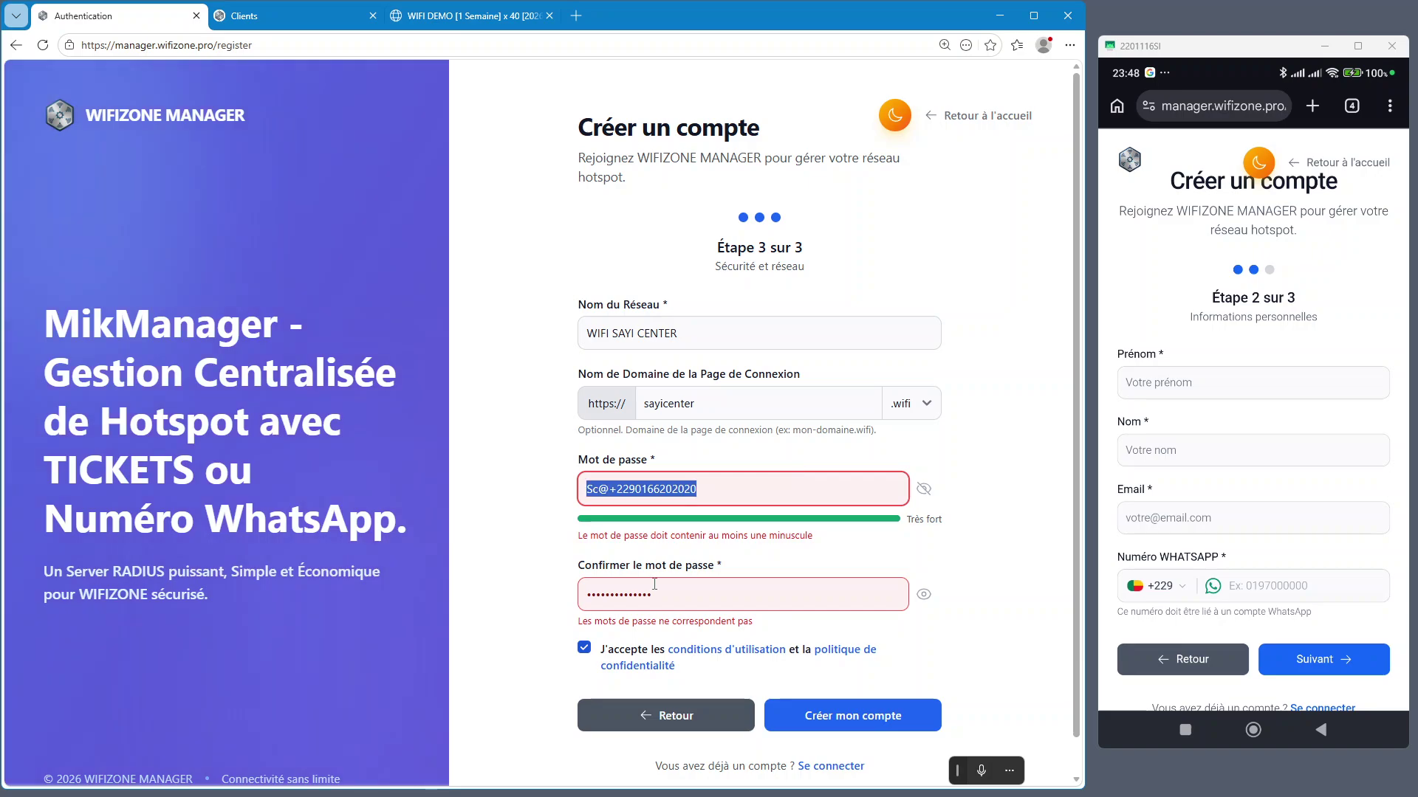
left_click(654, 584)
key("ctrl+a")
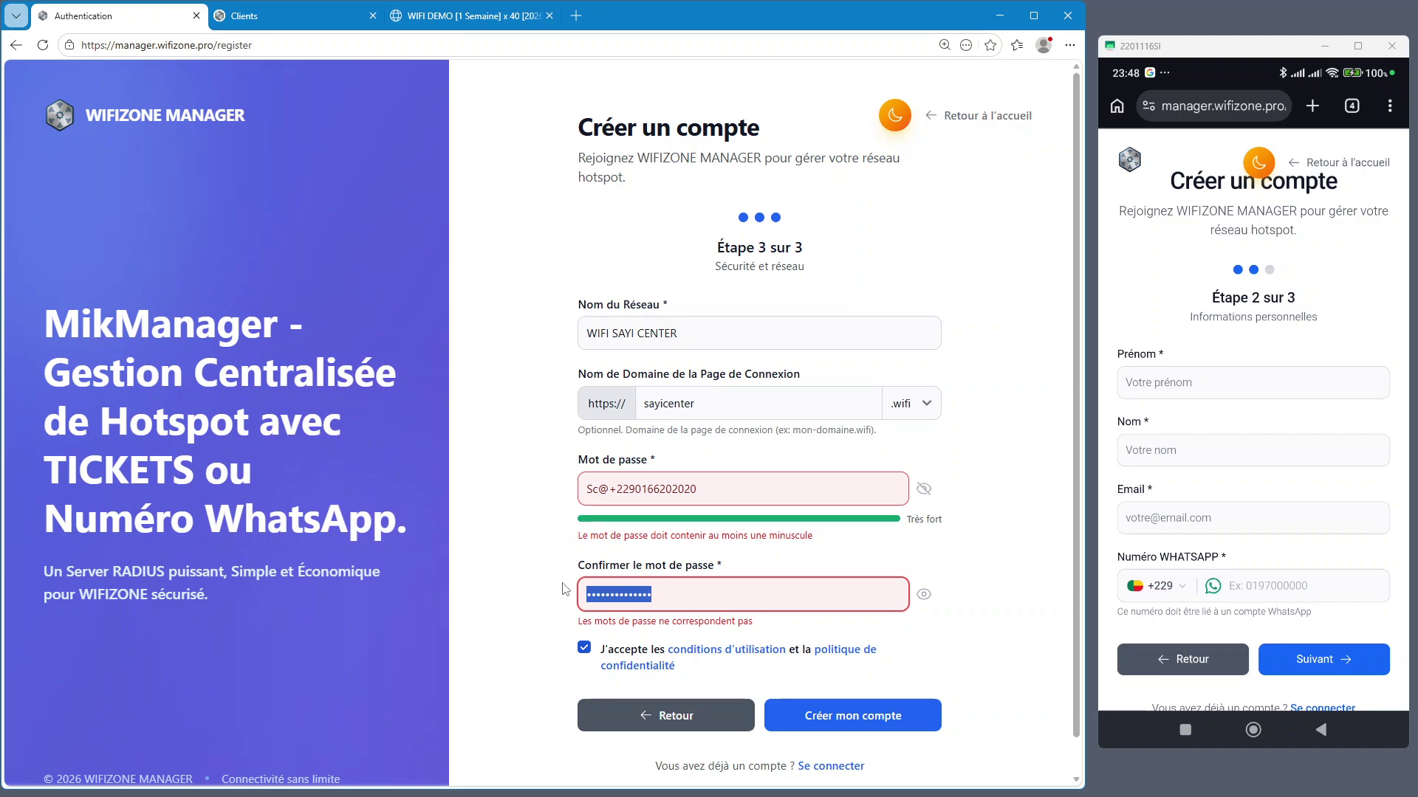
key("ctrl+v")
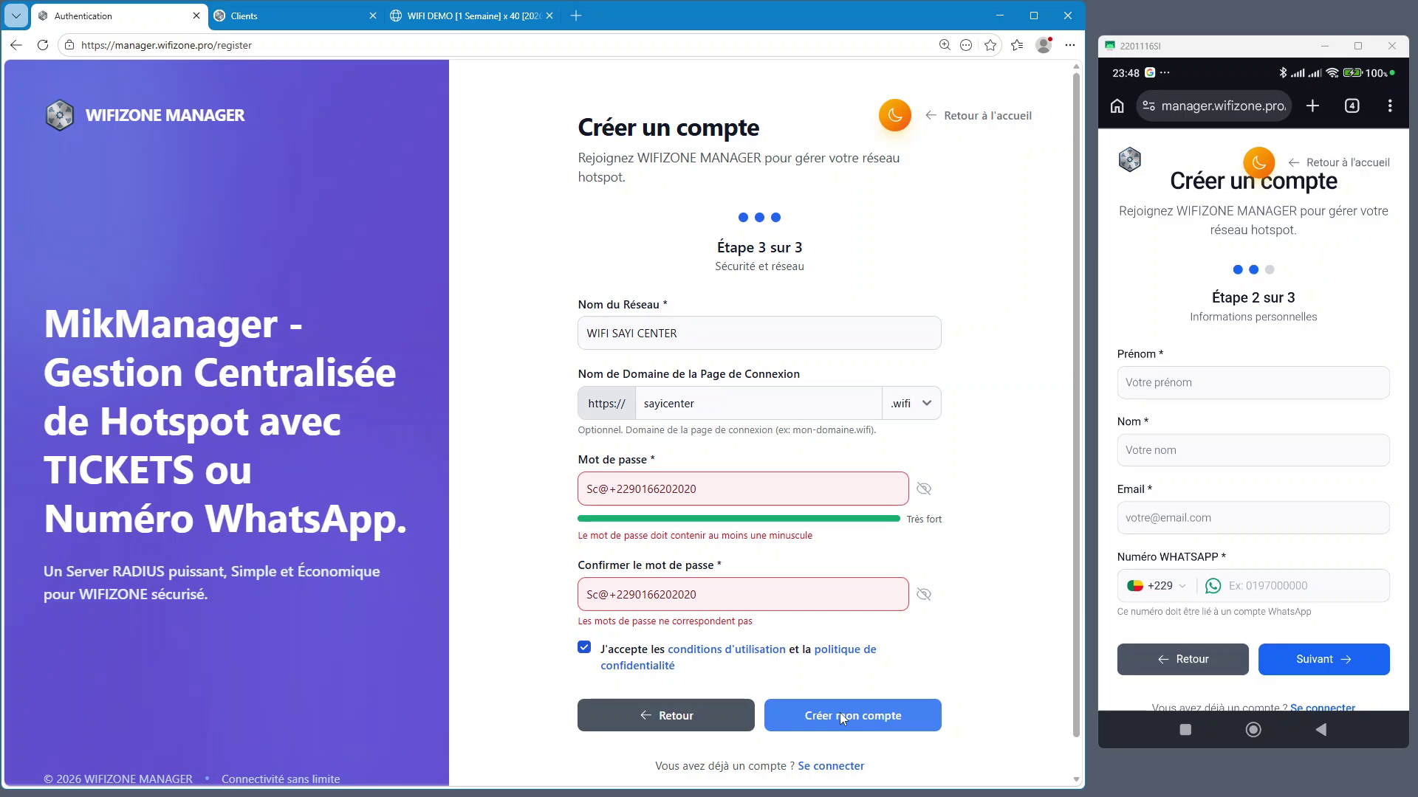
Submit Créer mon compte, dismiss the save-password prompt, and go from the home page to Connexion
left_click(839, 712)
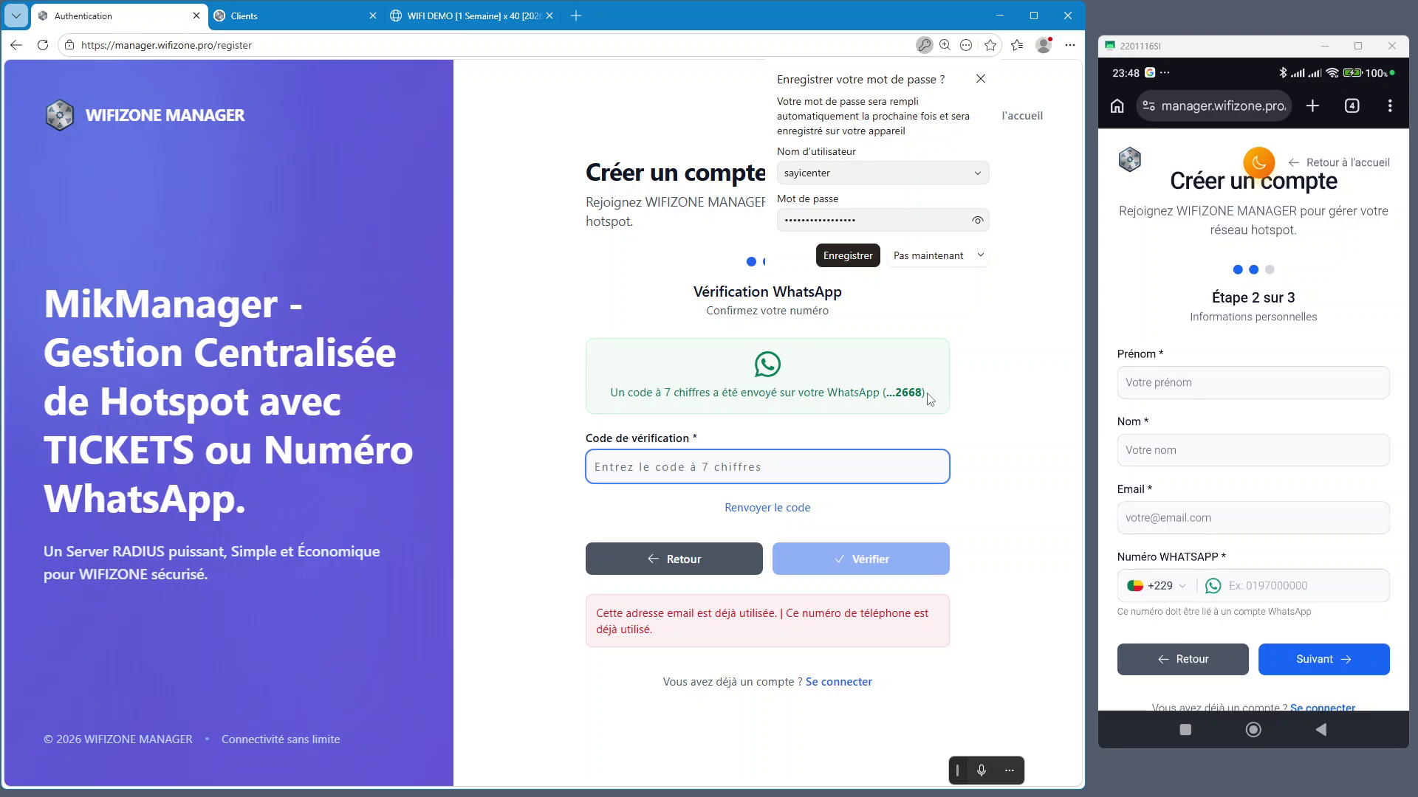
left_click(955, 532)
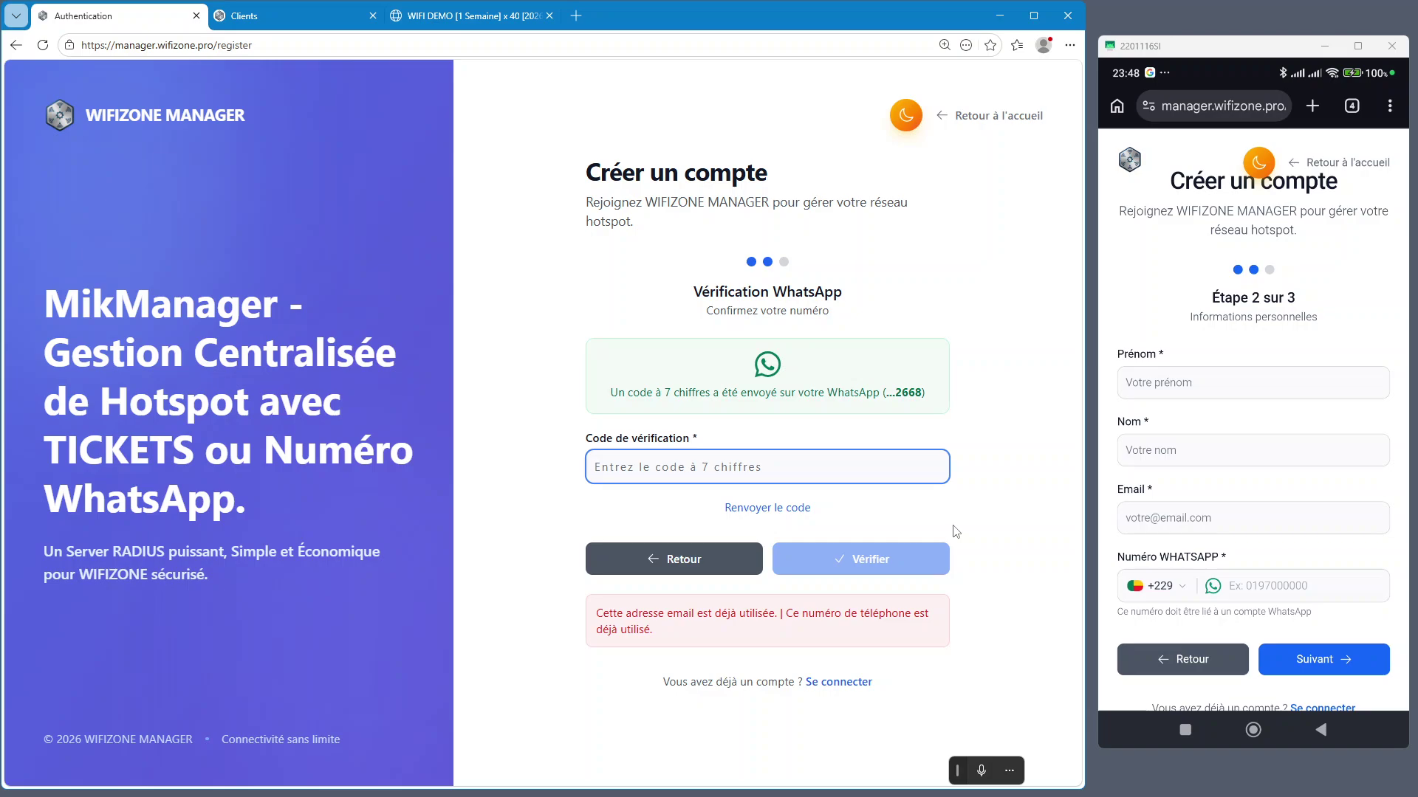
left_click(971, 118)
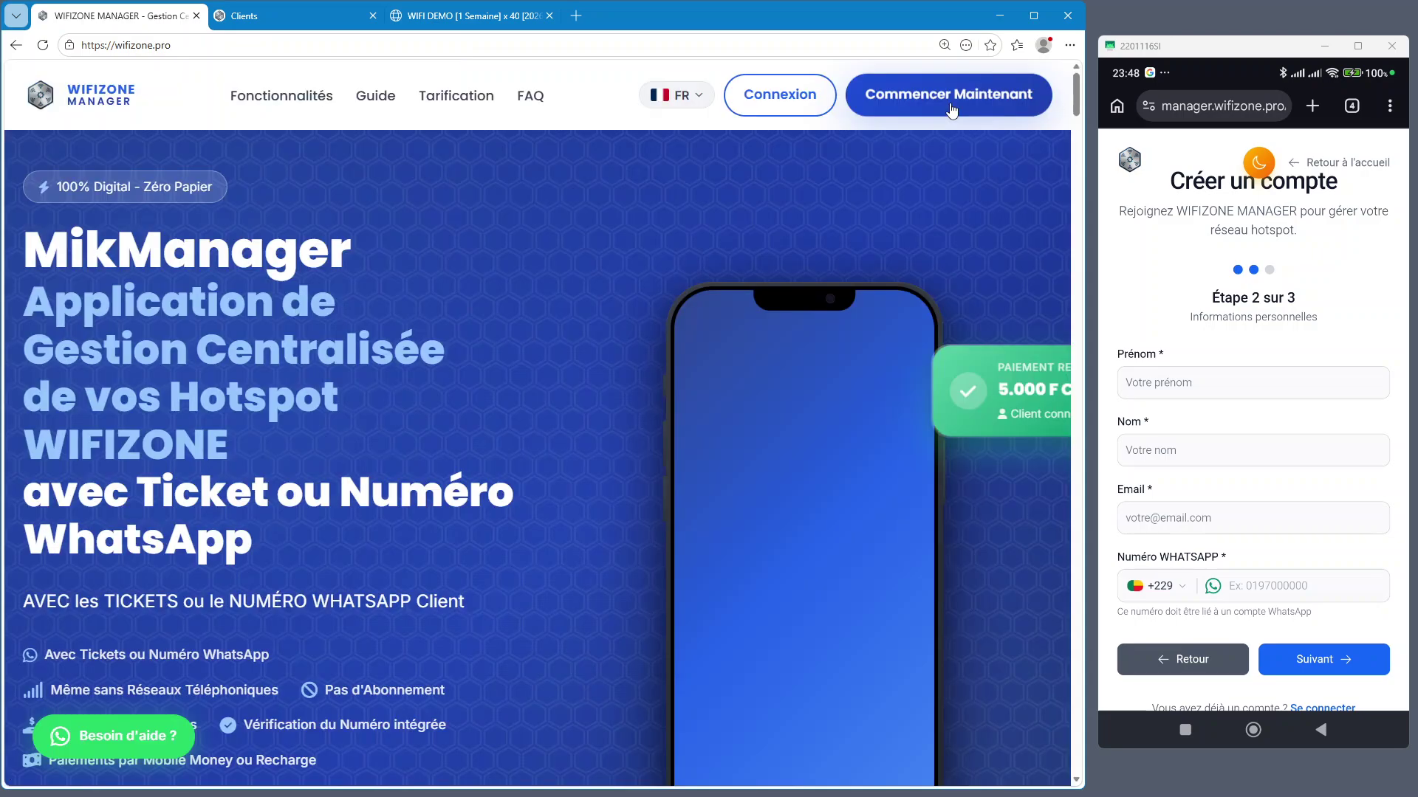
left_click(793, 109)
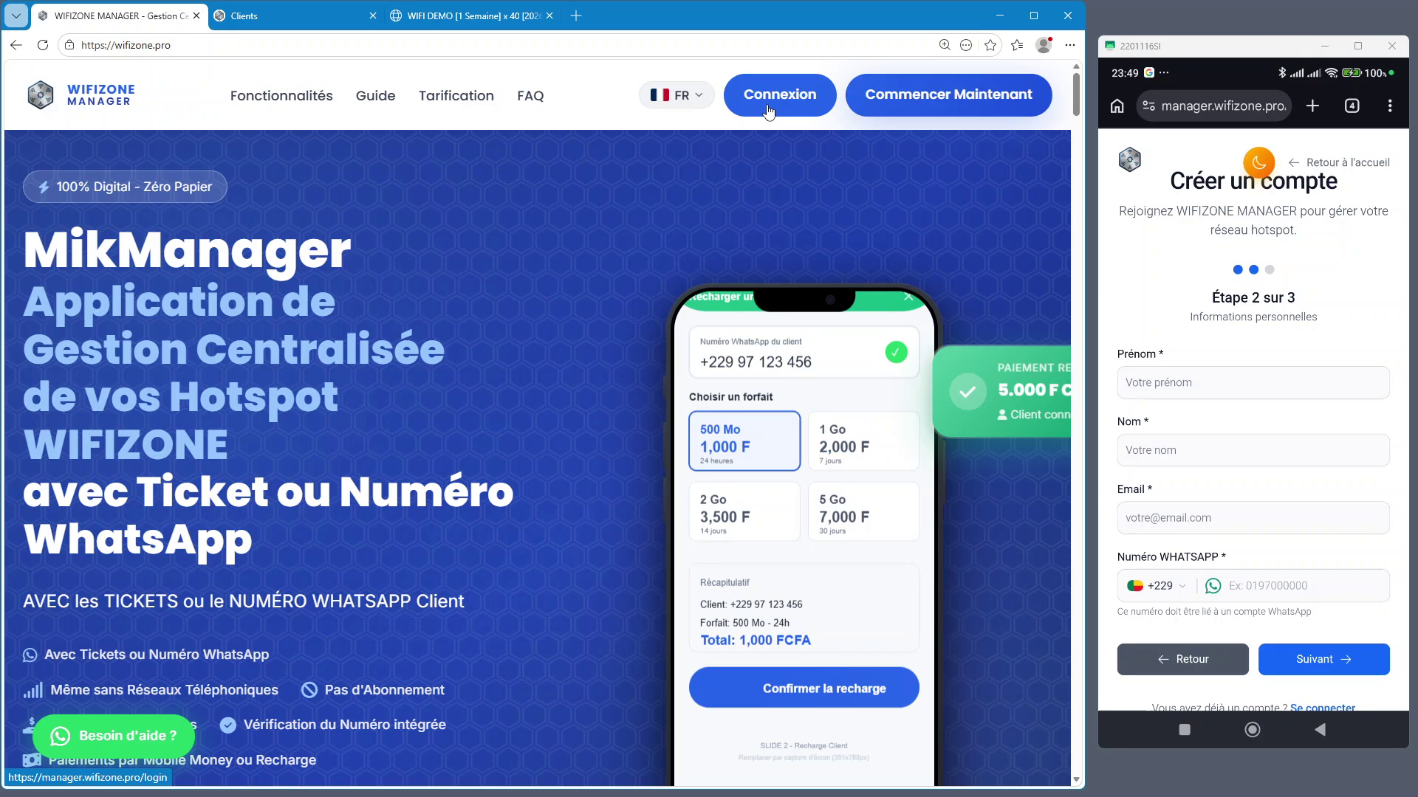
left_click(769, 112)
left_click(1349, 162)
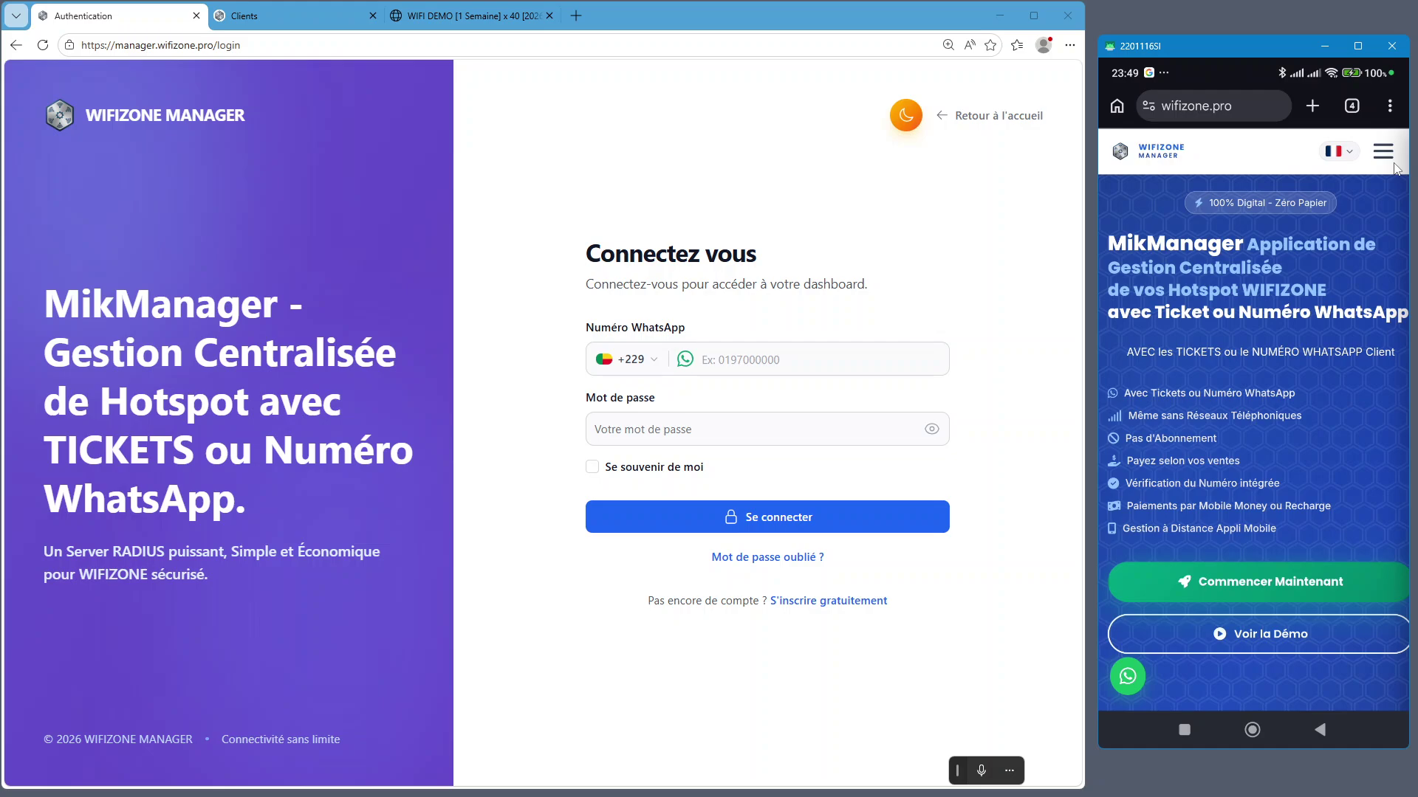
Load mikmanager.com in the WIFI DEMO tab, then return to the first login tab
left_click(462, 15)
left_click(448, 37)
type("mikm")
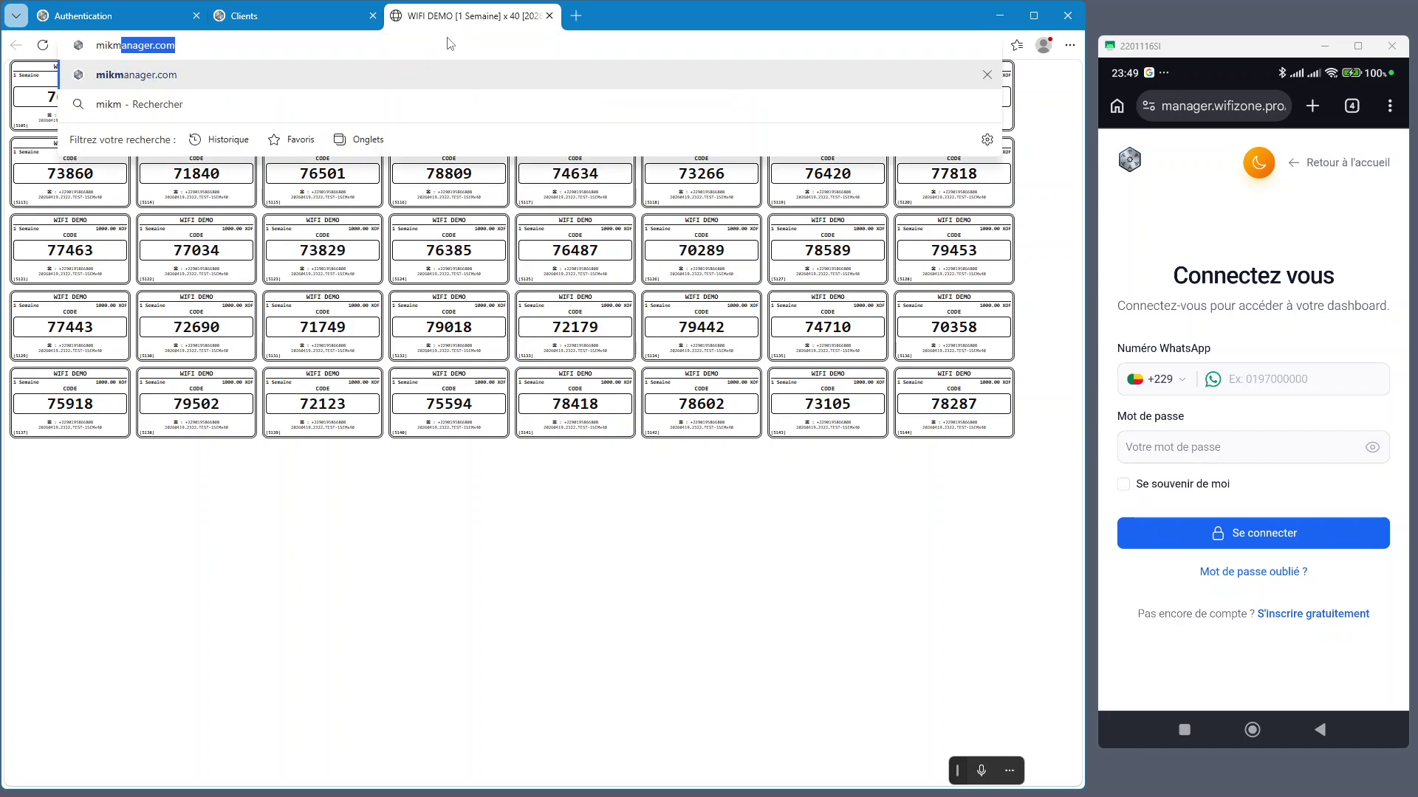
key("Right")
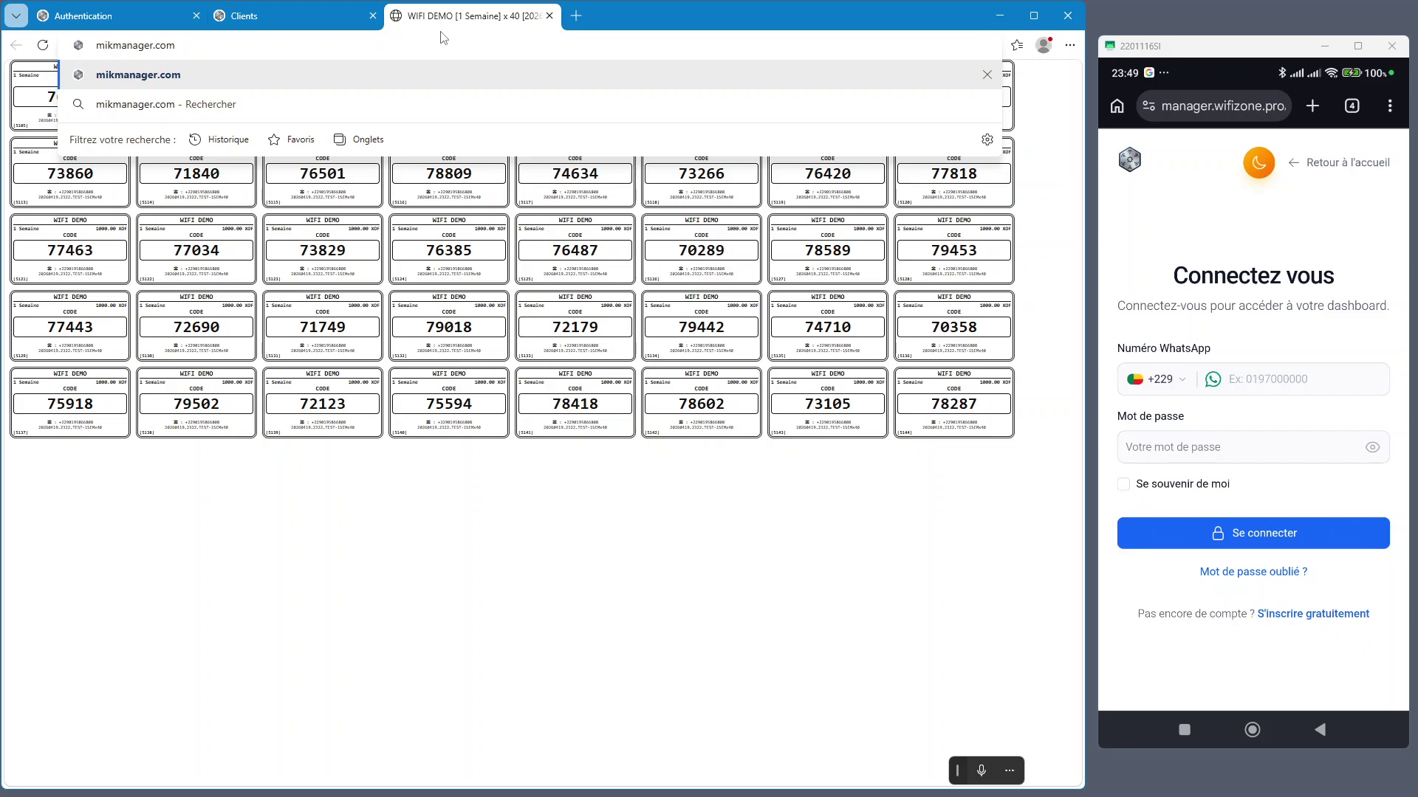
key("Return")
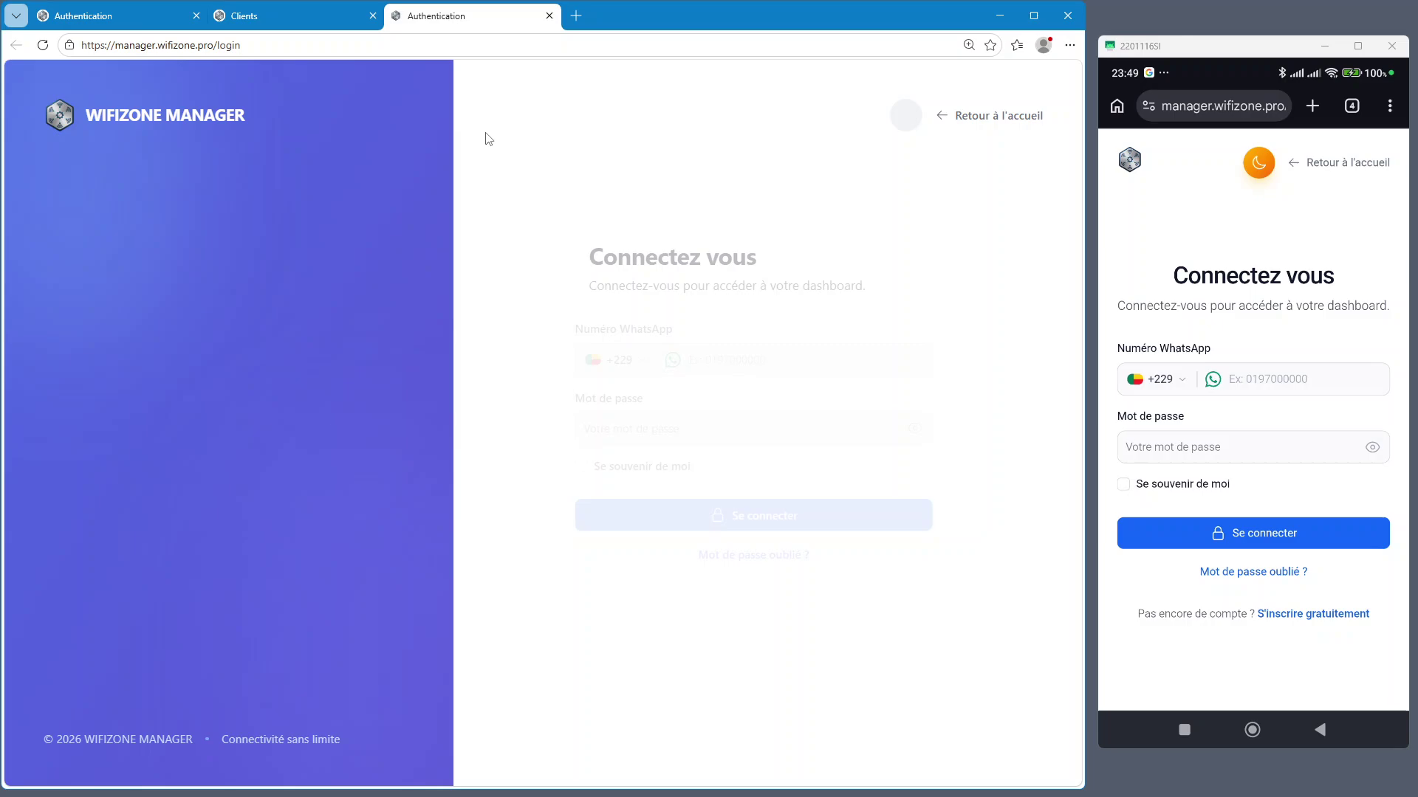
left_click(118, 16)
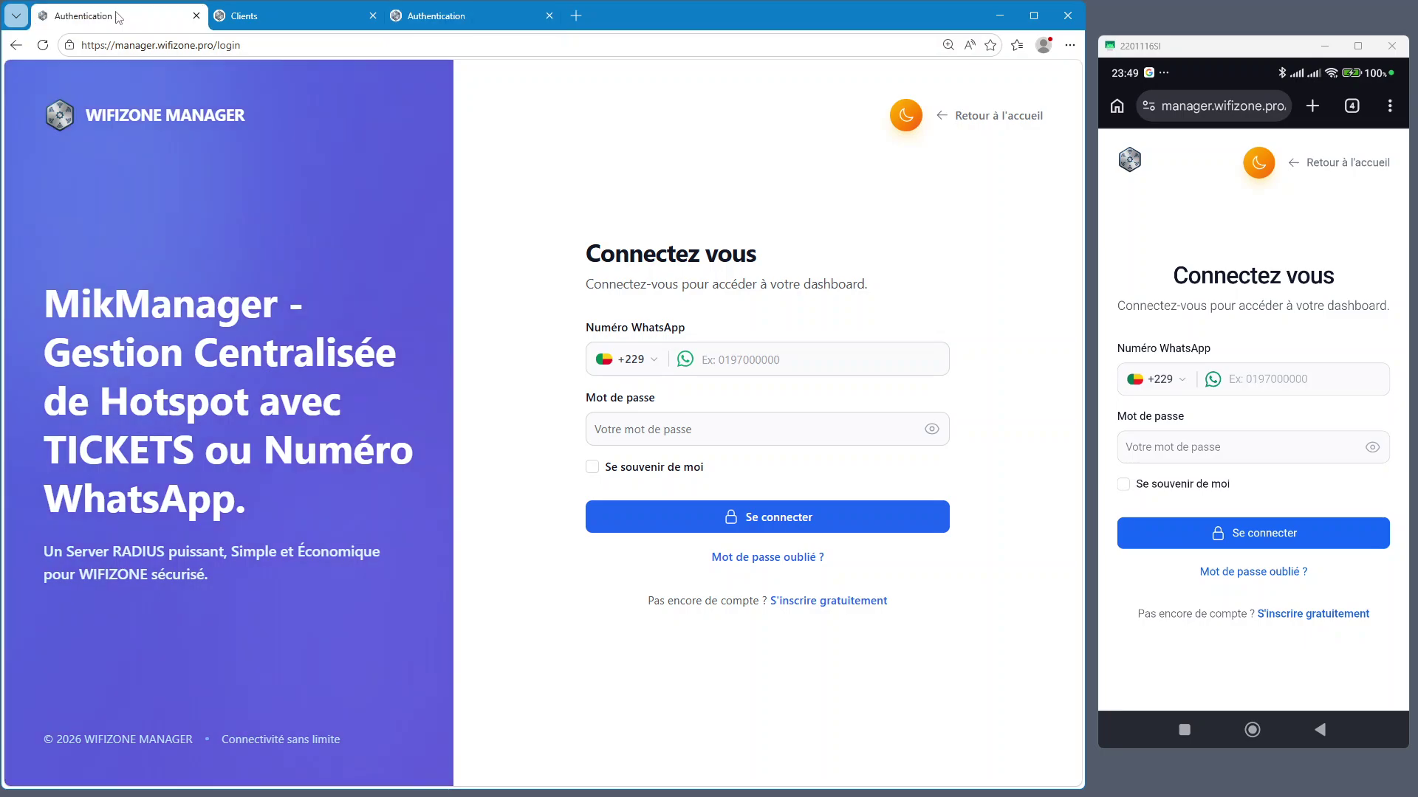
left_click(742, 362)
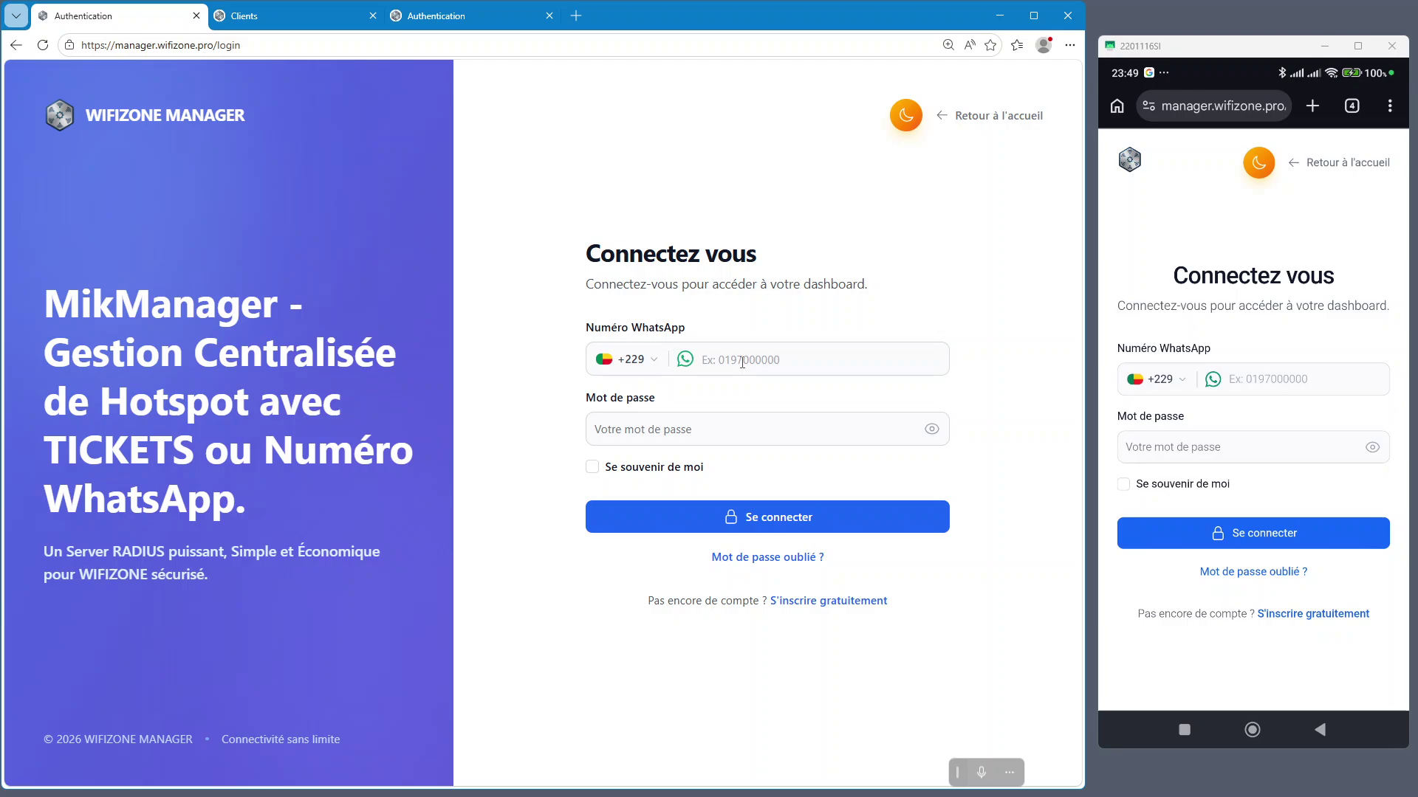
Sign in with the +229 WhatsApp number and account password, Se souvenir de moi ticked
left_click(631, 362)
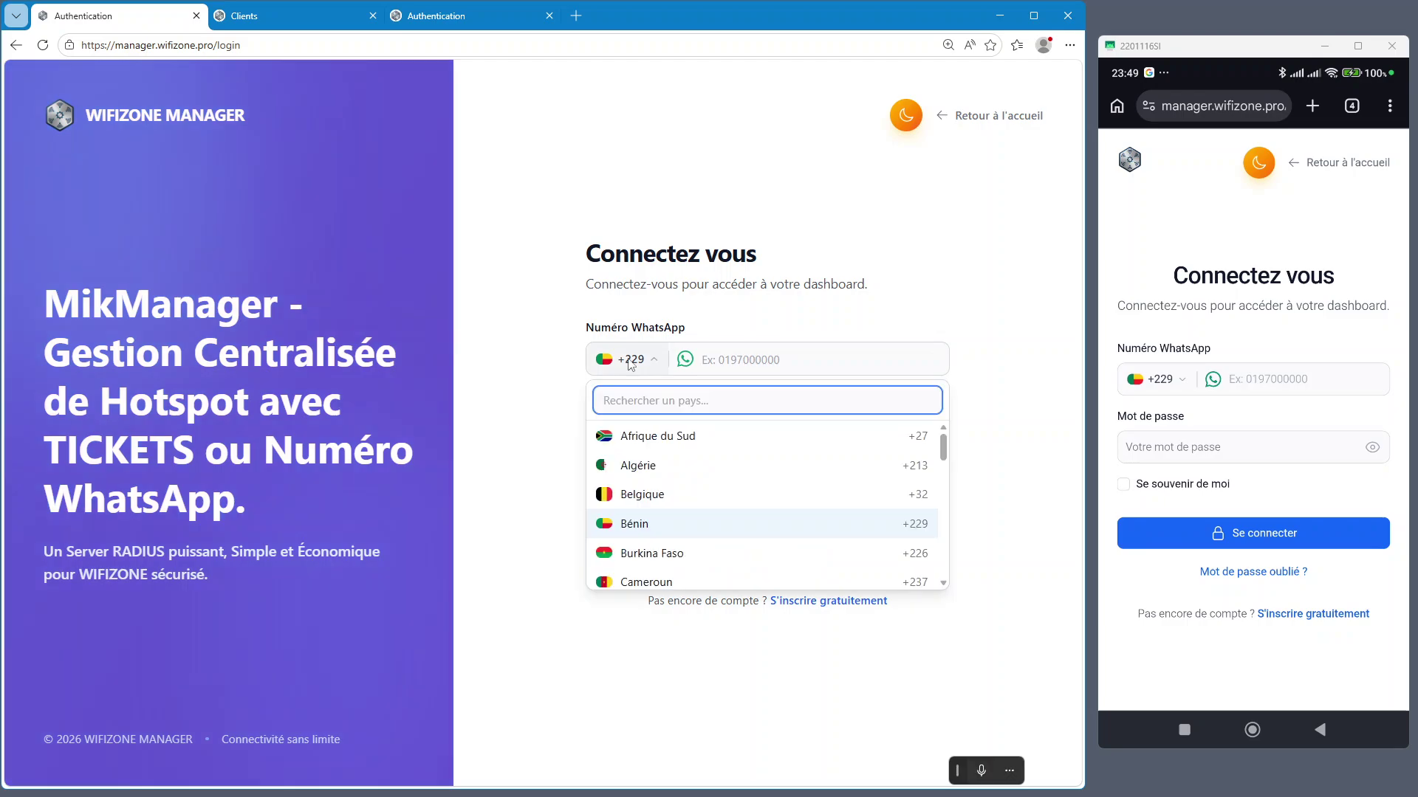
left_click(753, 365)
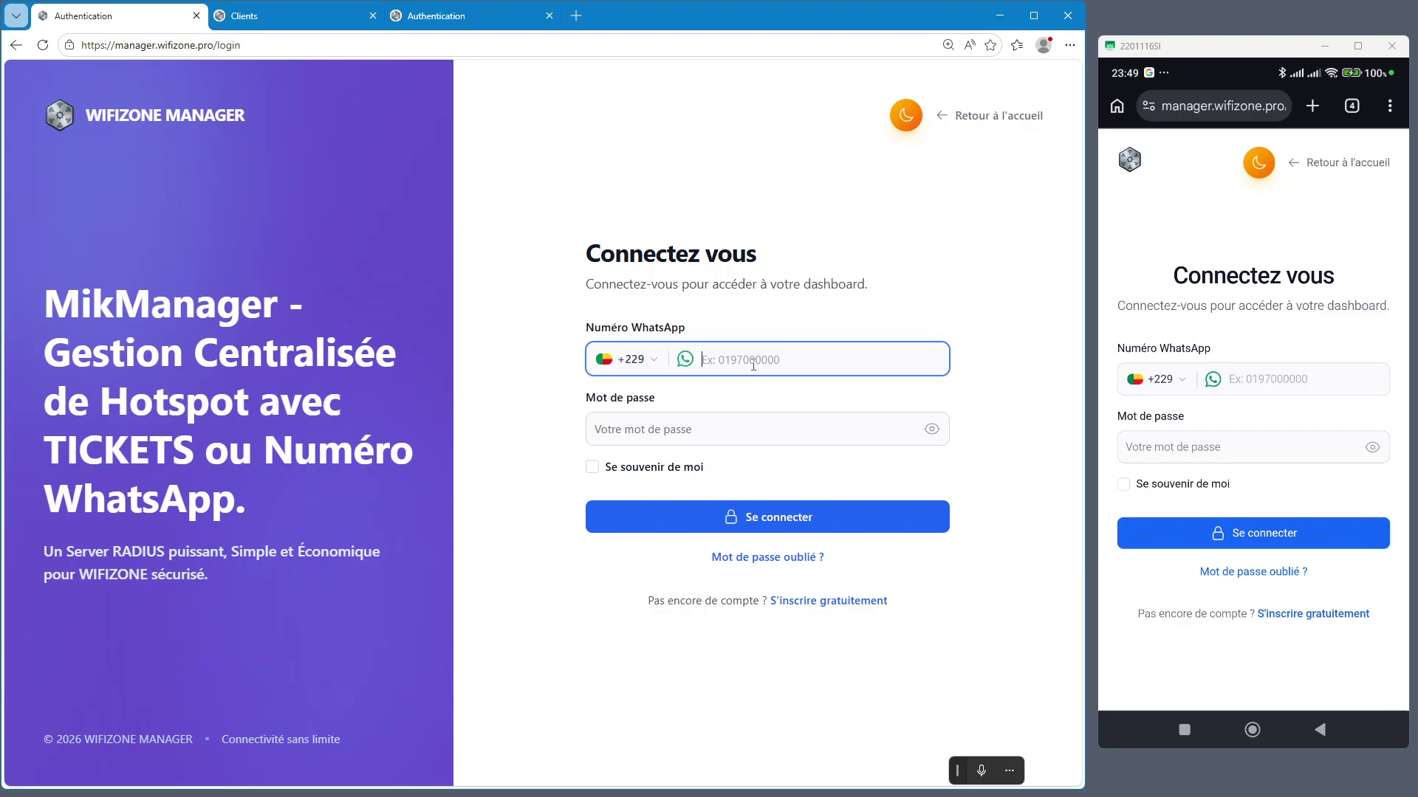
left_click(647, 434)
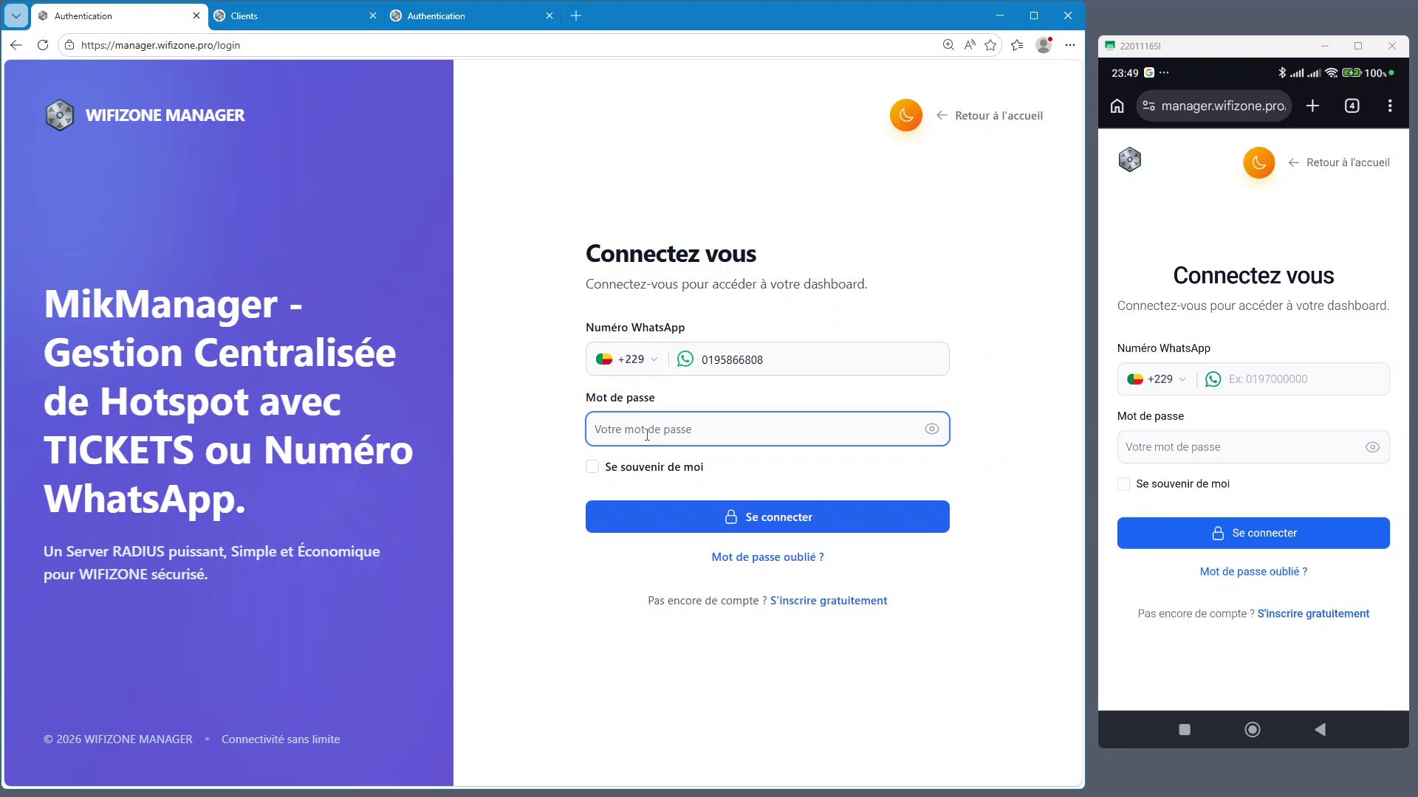
type("12345678910")
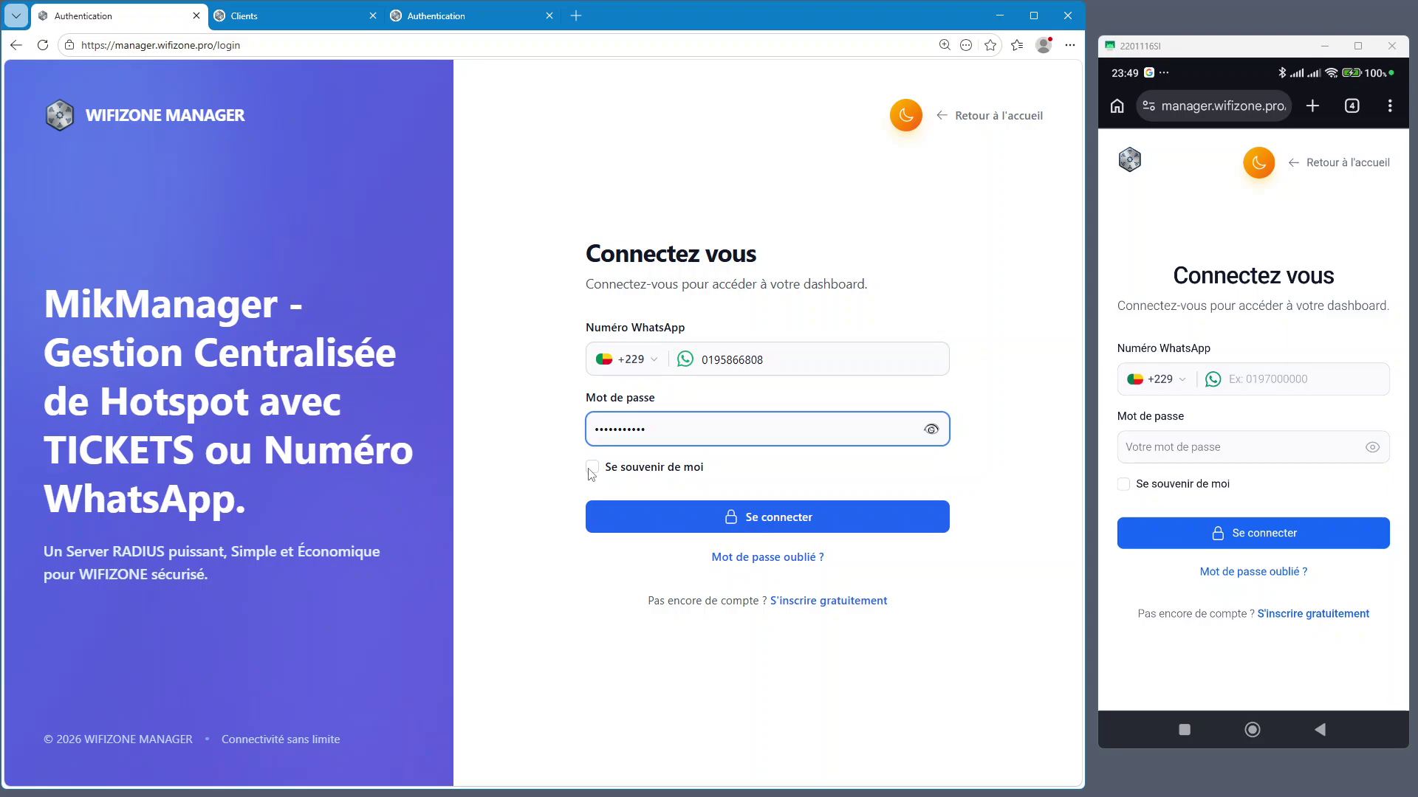
left_click(591, 468)
left_click(781, 520)
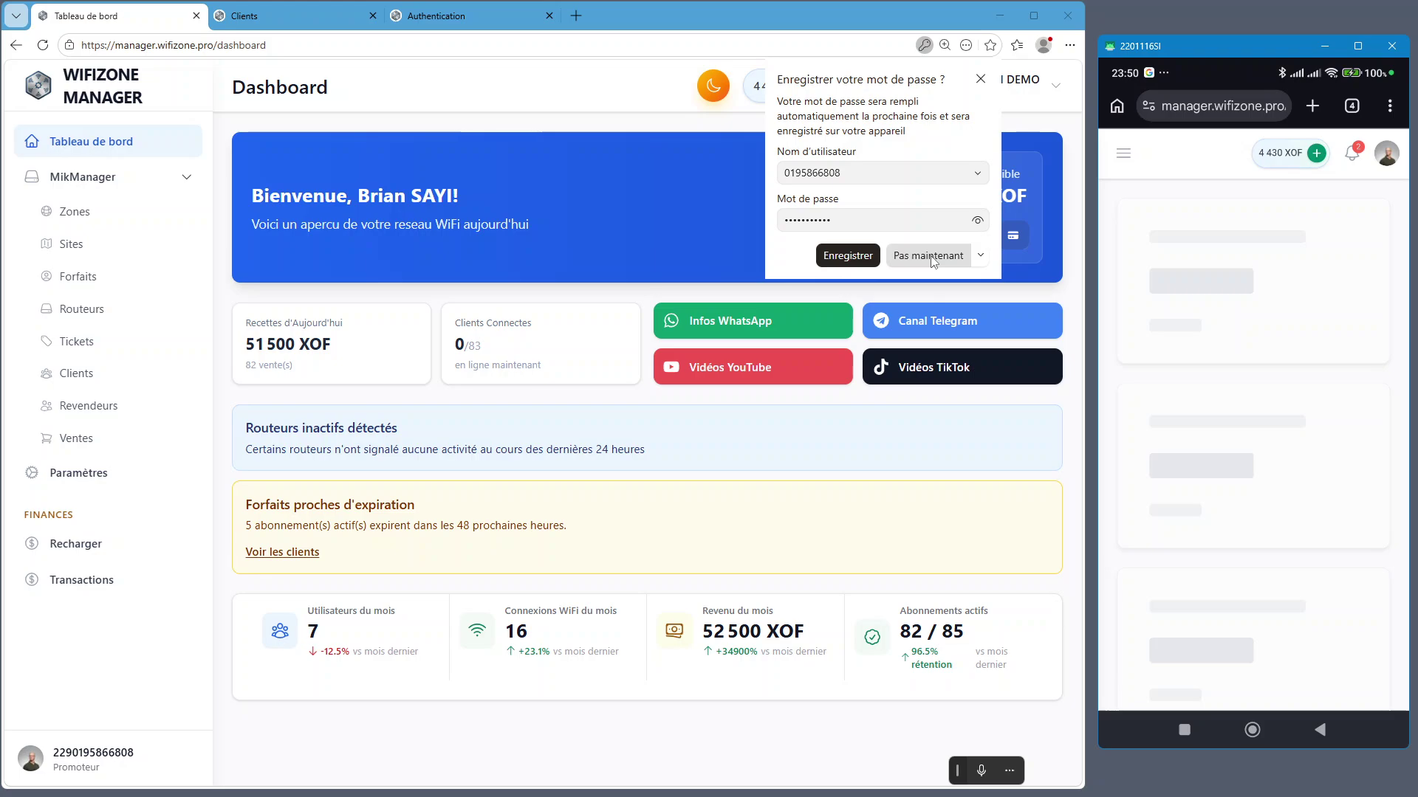
Decline saving the password, then switch the phone's browser to the Clients tab
left_click(929, 256)
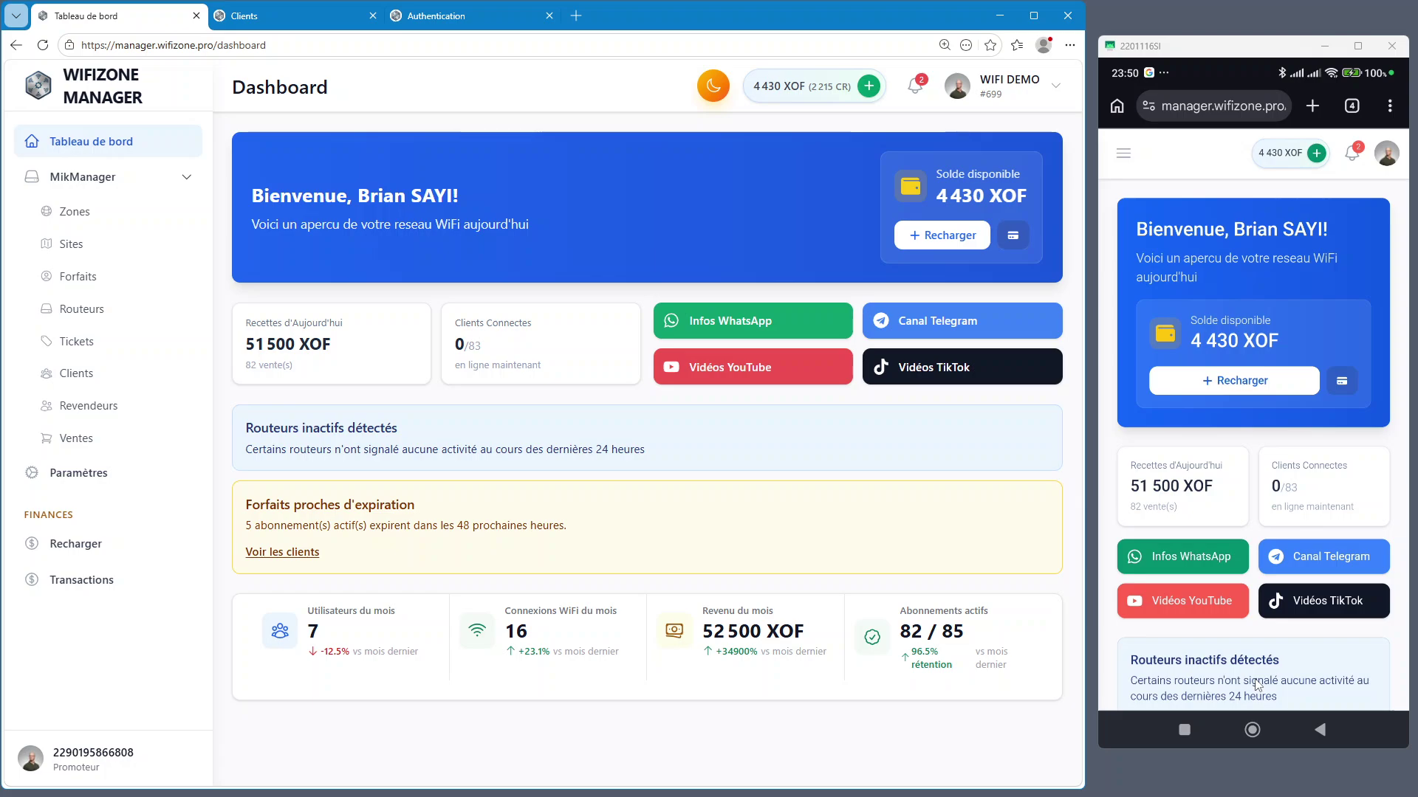
left_click(1252, 729)
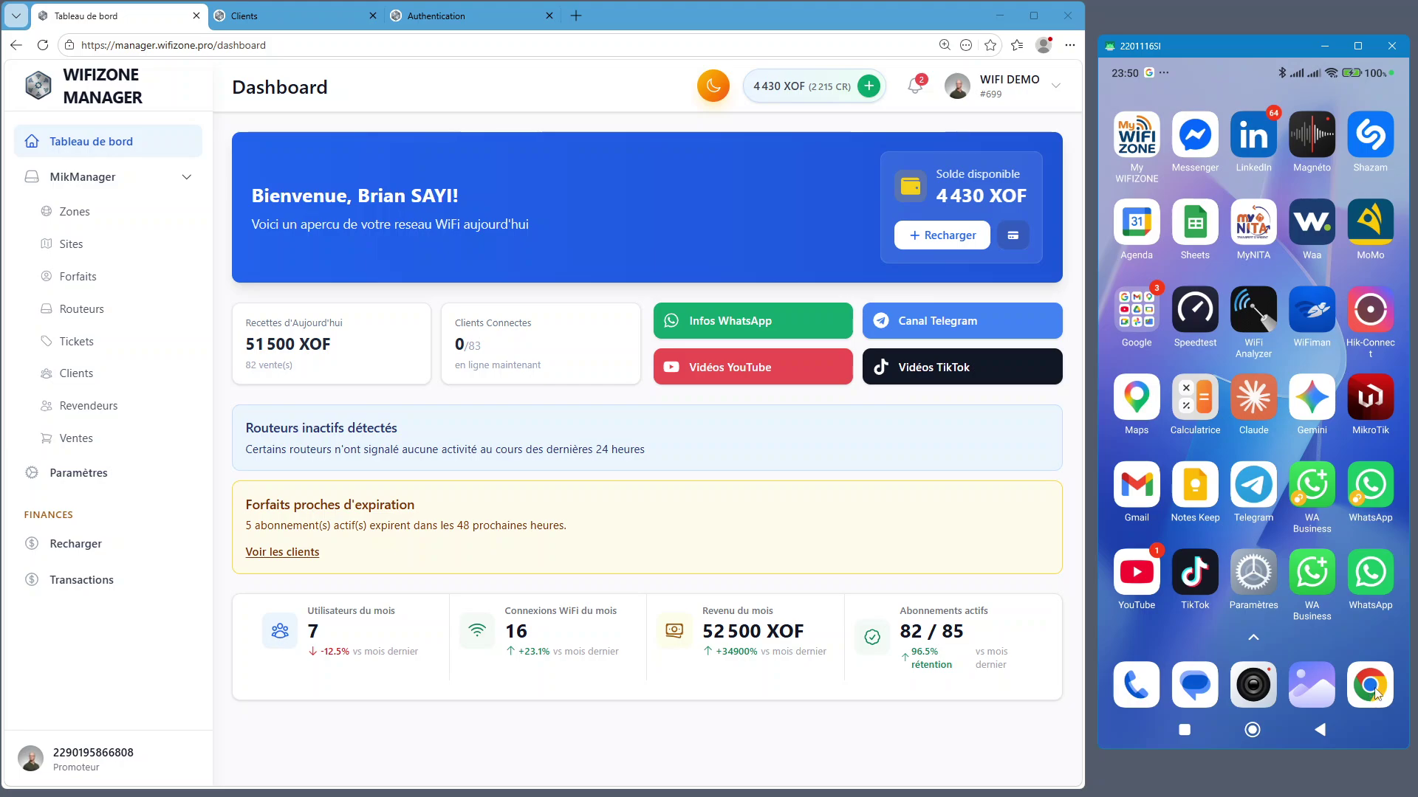
left_click(1370, 686)
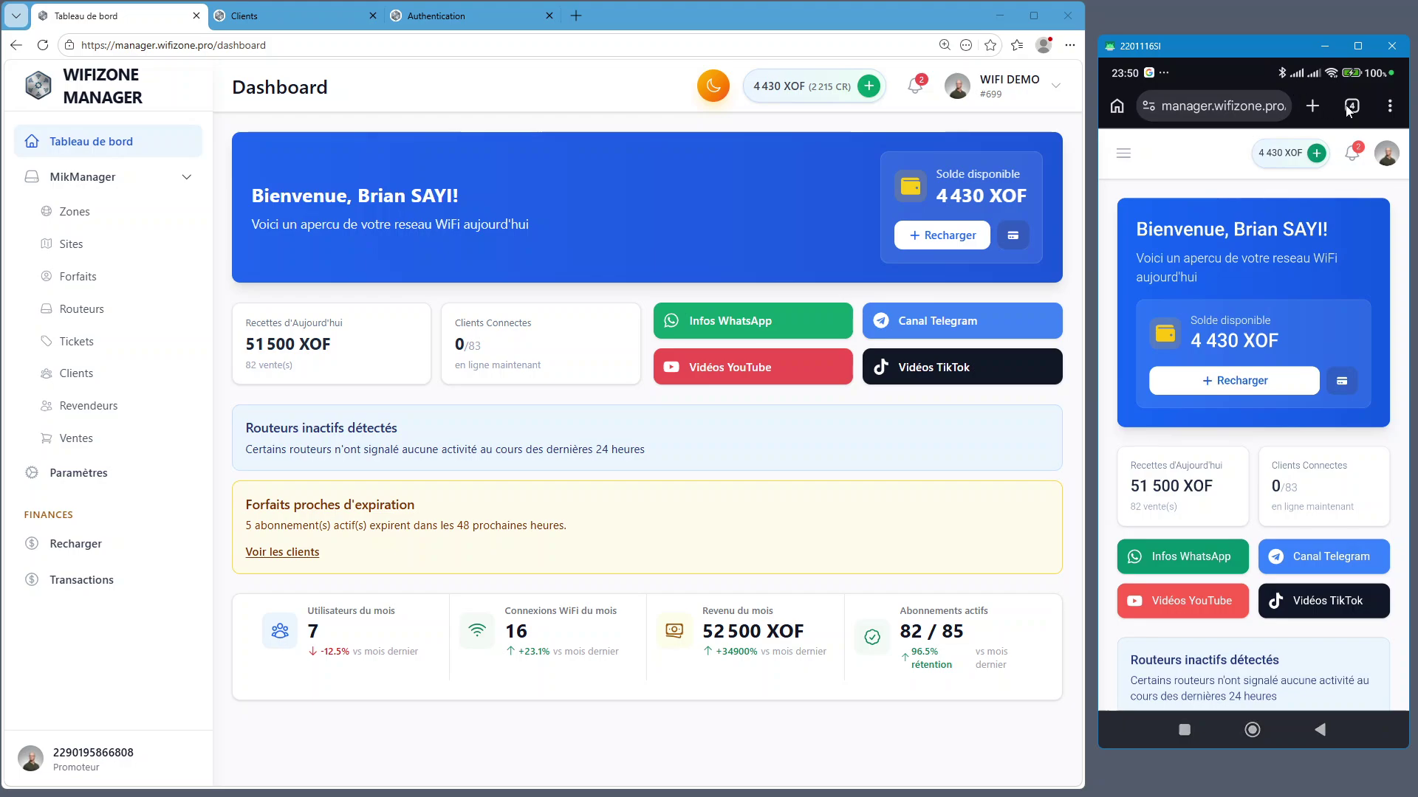
left_click(1351, 107)
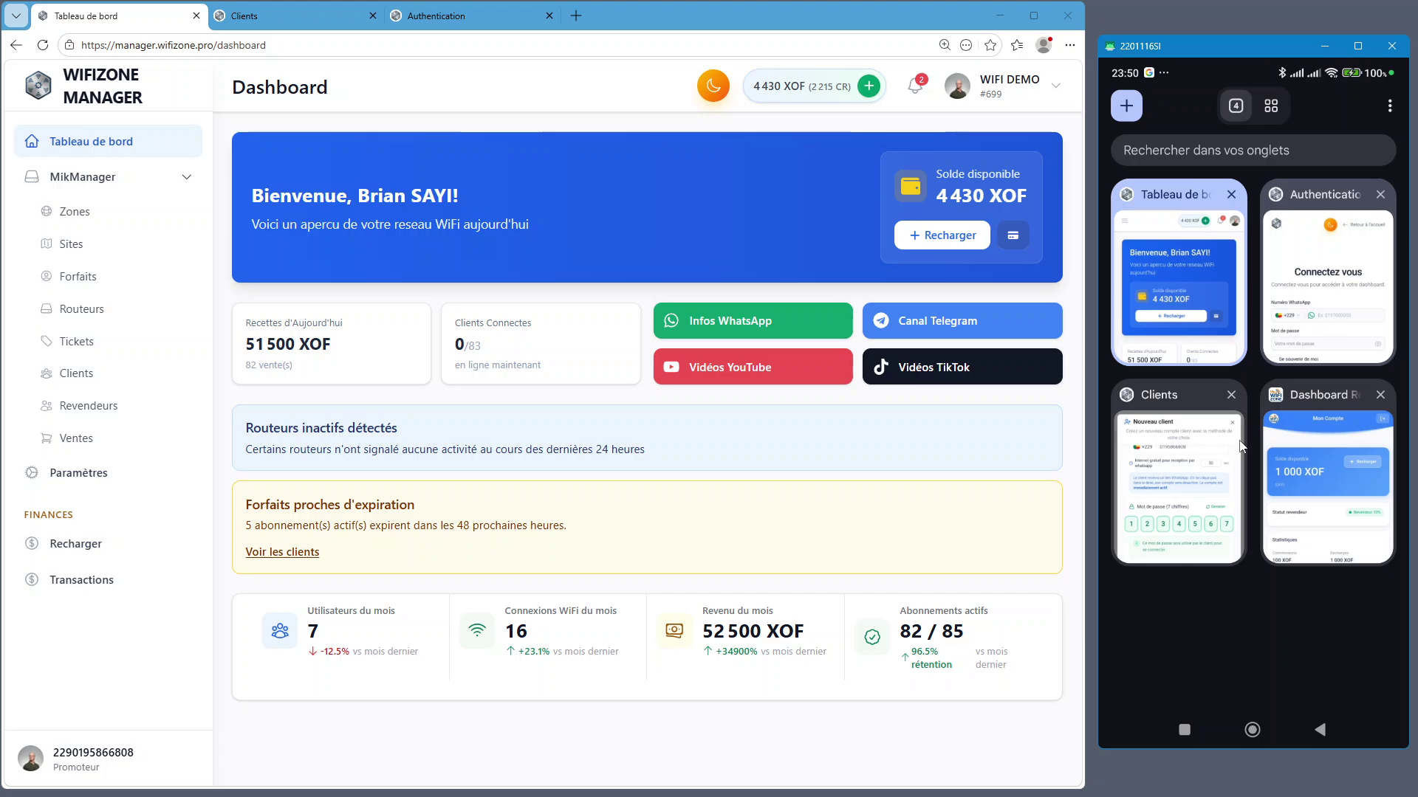
left_click(1192, 489)
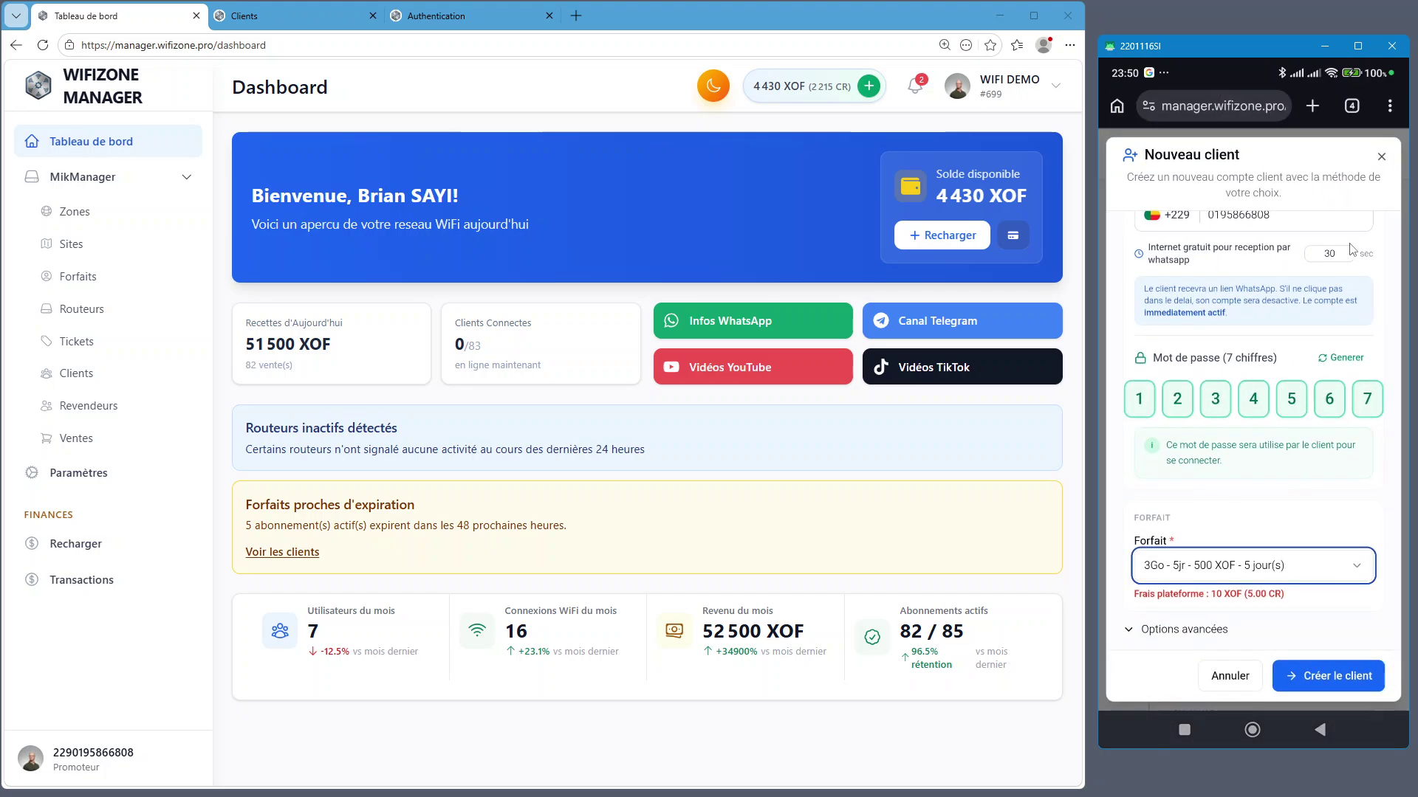
left_click(1381, 156)
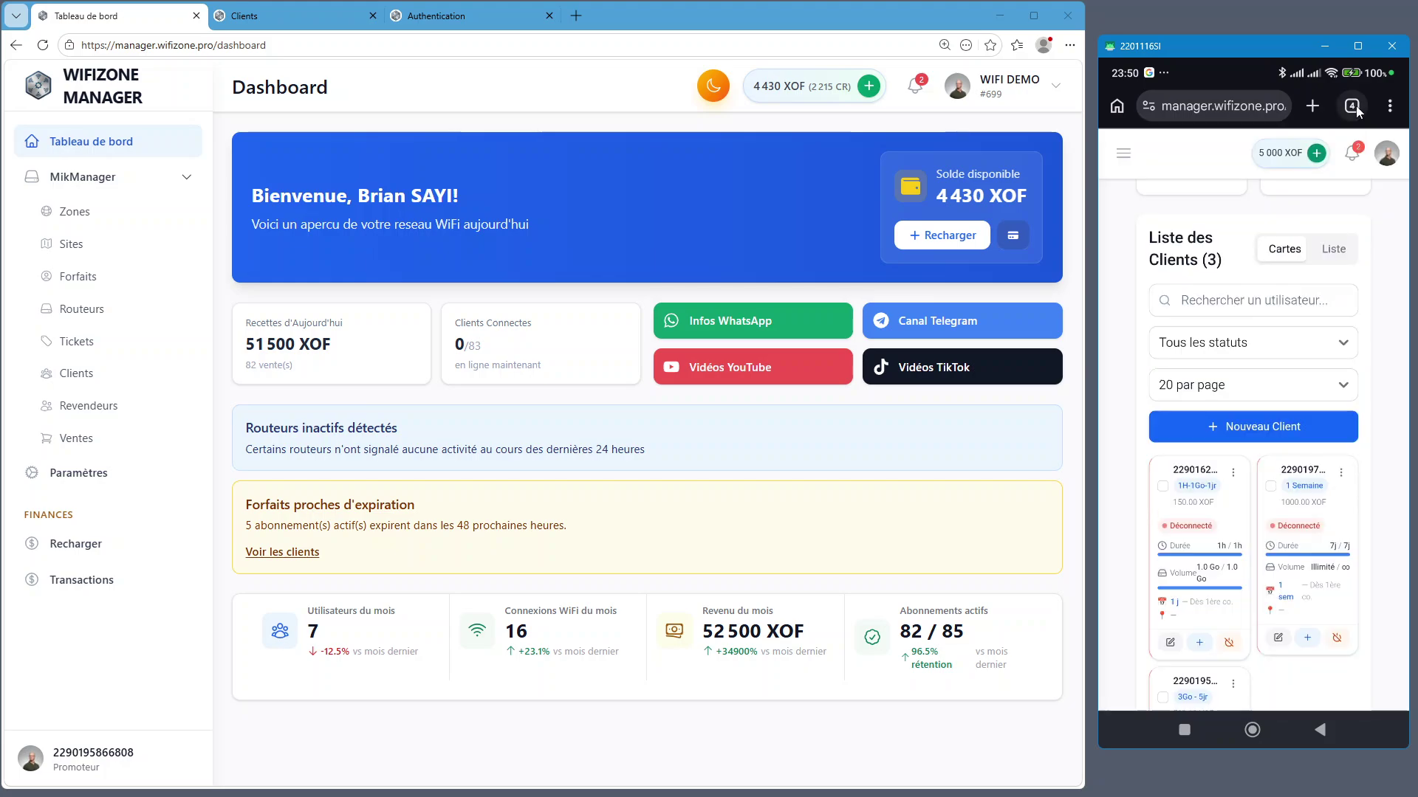
left_click(1354, 106)
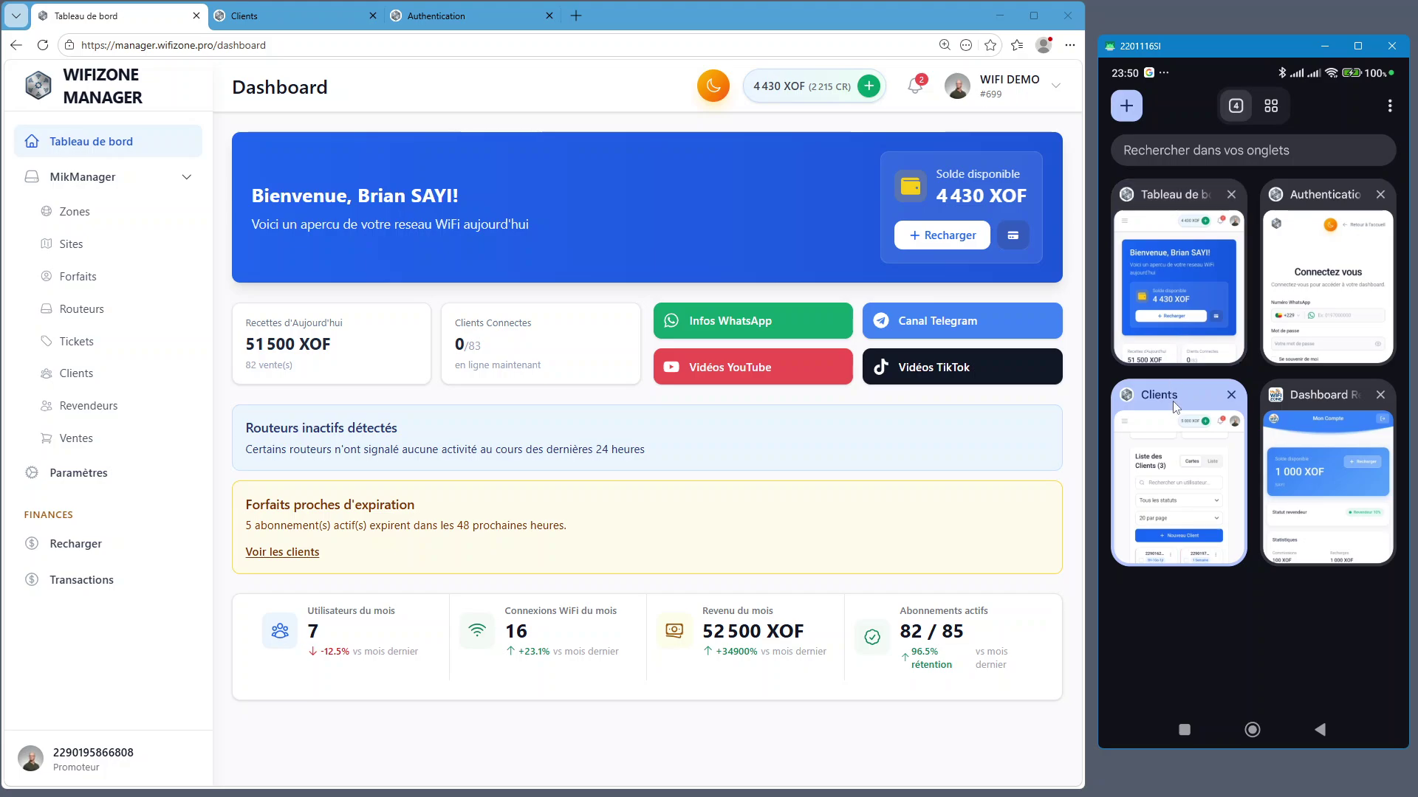
left_click(1174, 431)
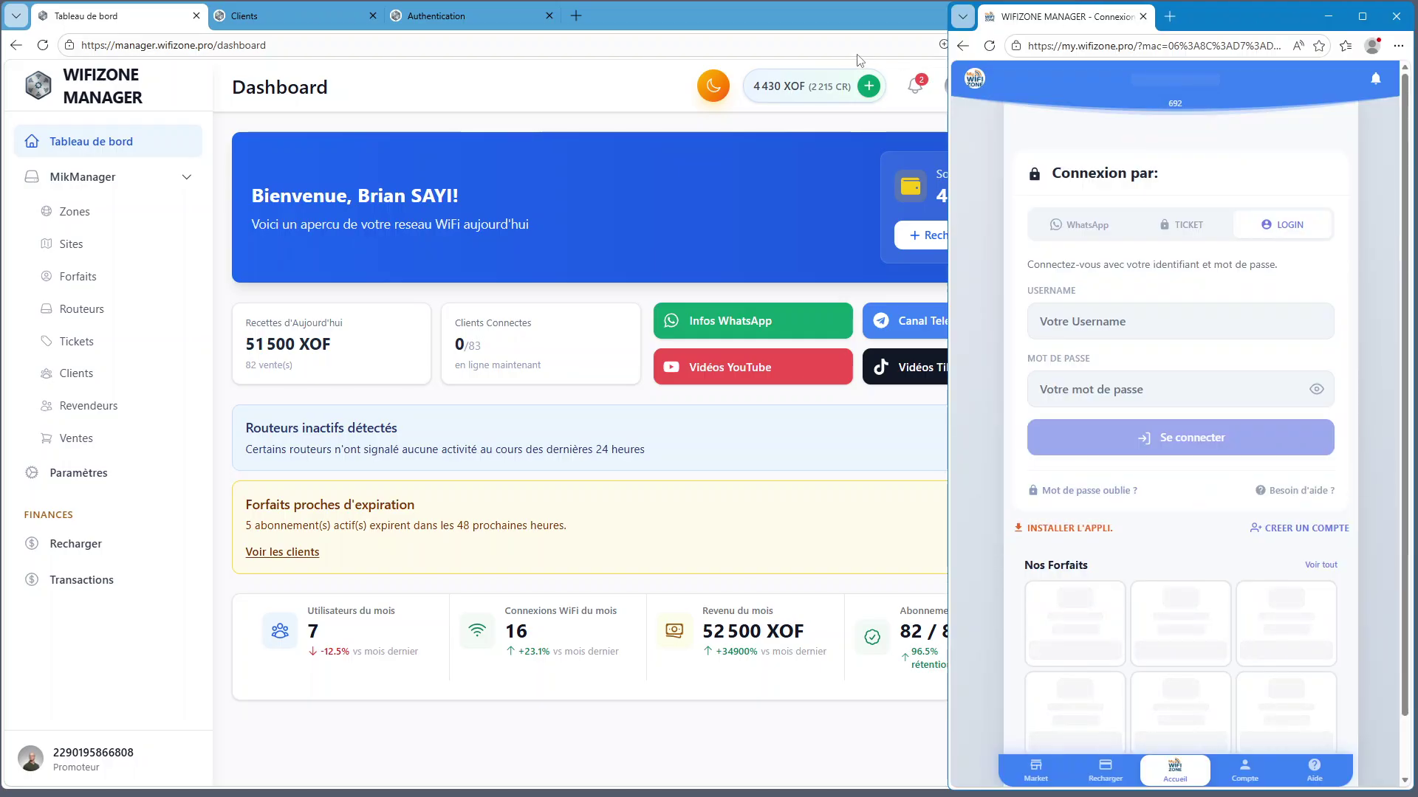
Snap the dashboard window to the left two-thirds and reload the customer portal
left_click(861, 24)
mouse_move(1033, 16)
left_click(1034, 82)
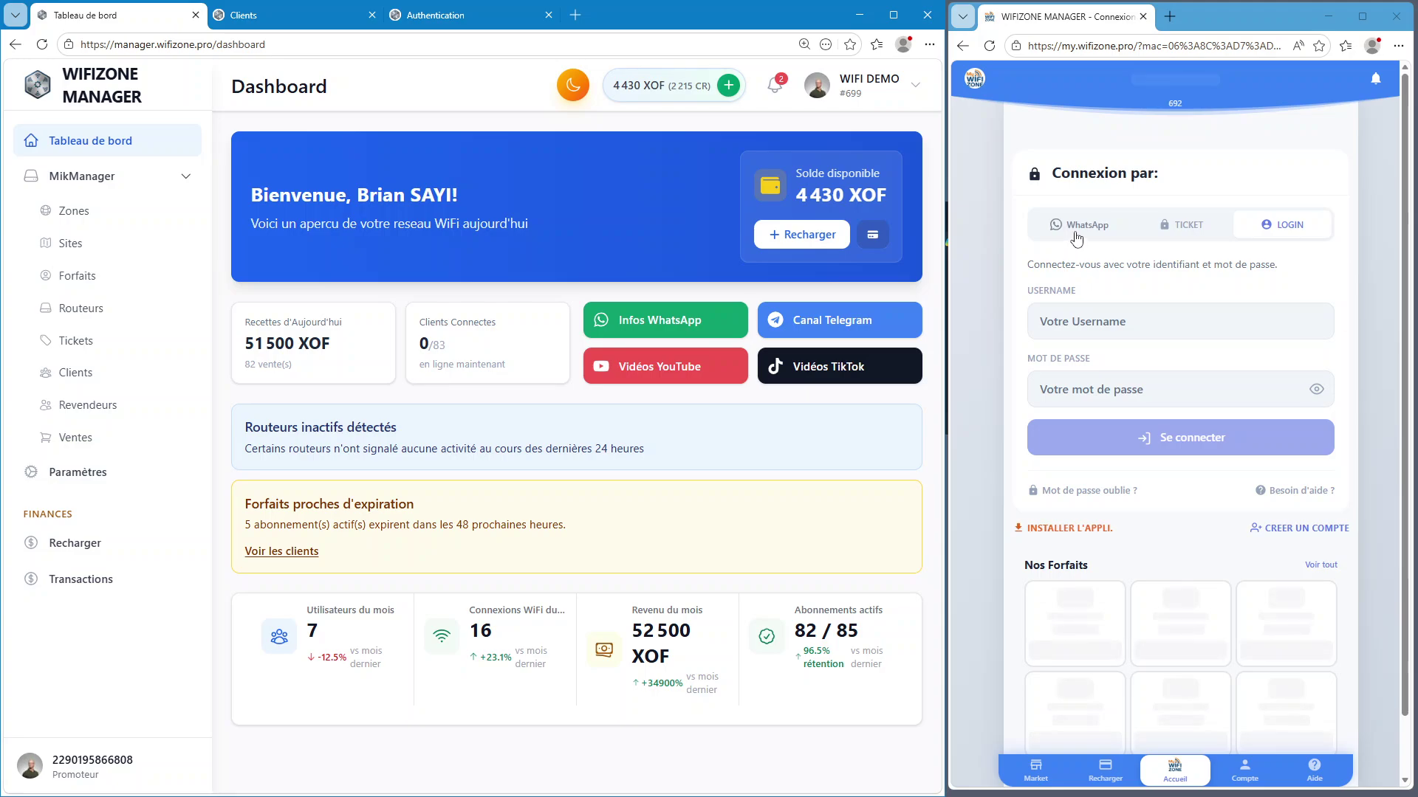
left_click(1144, 45)
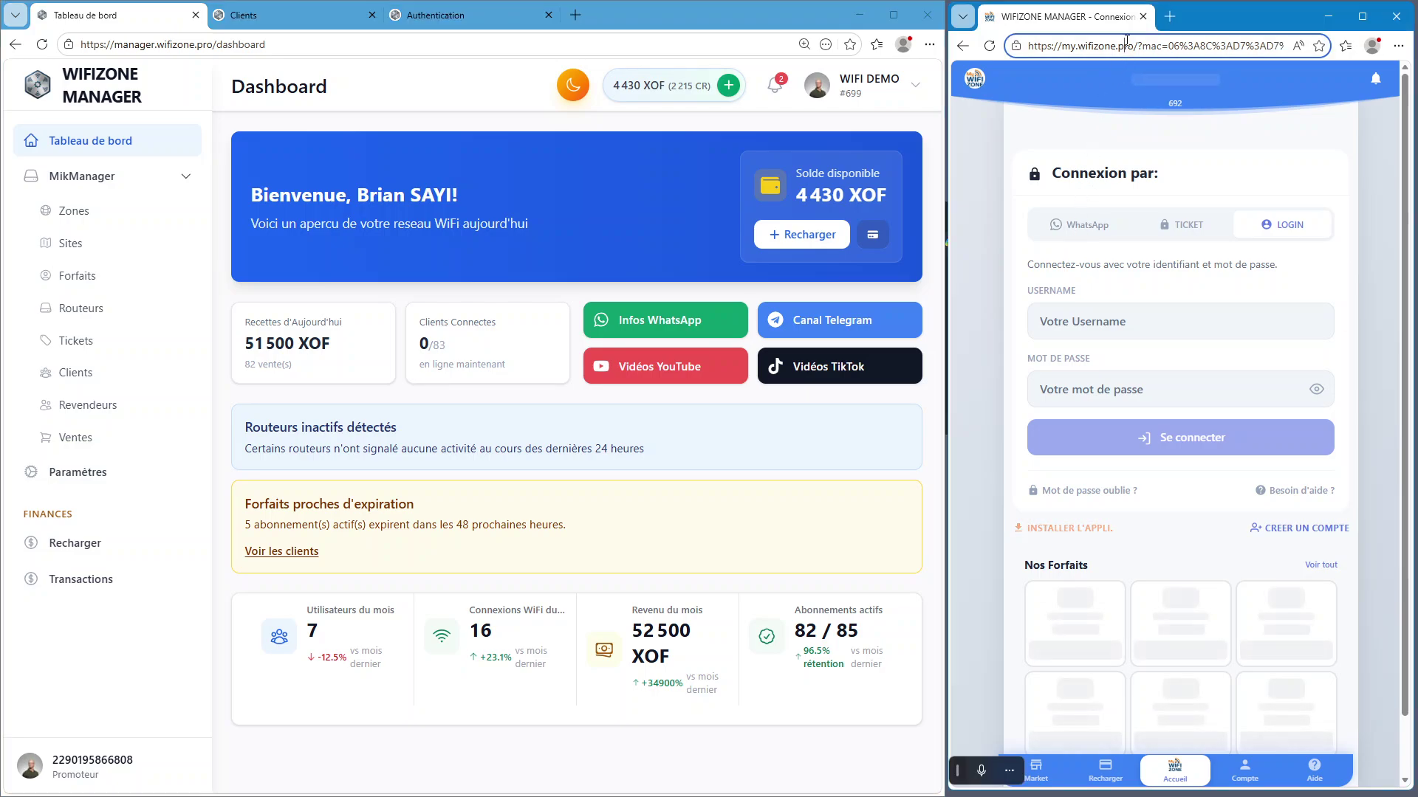
key("Return")
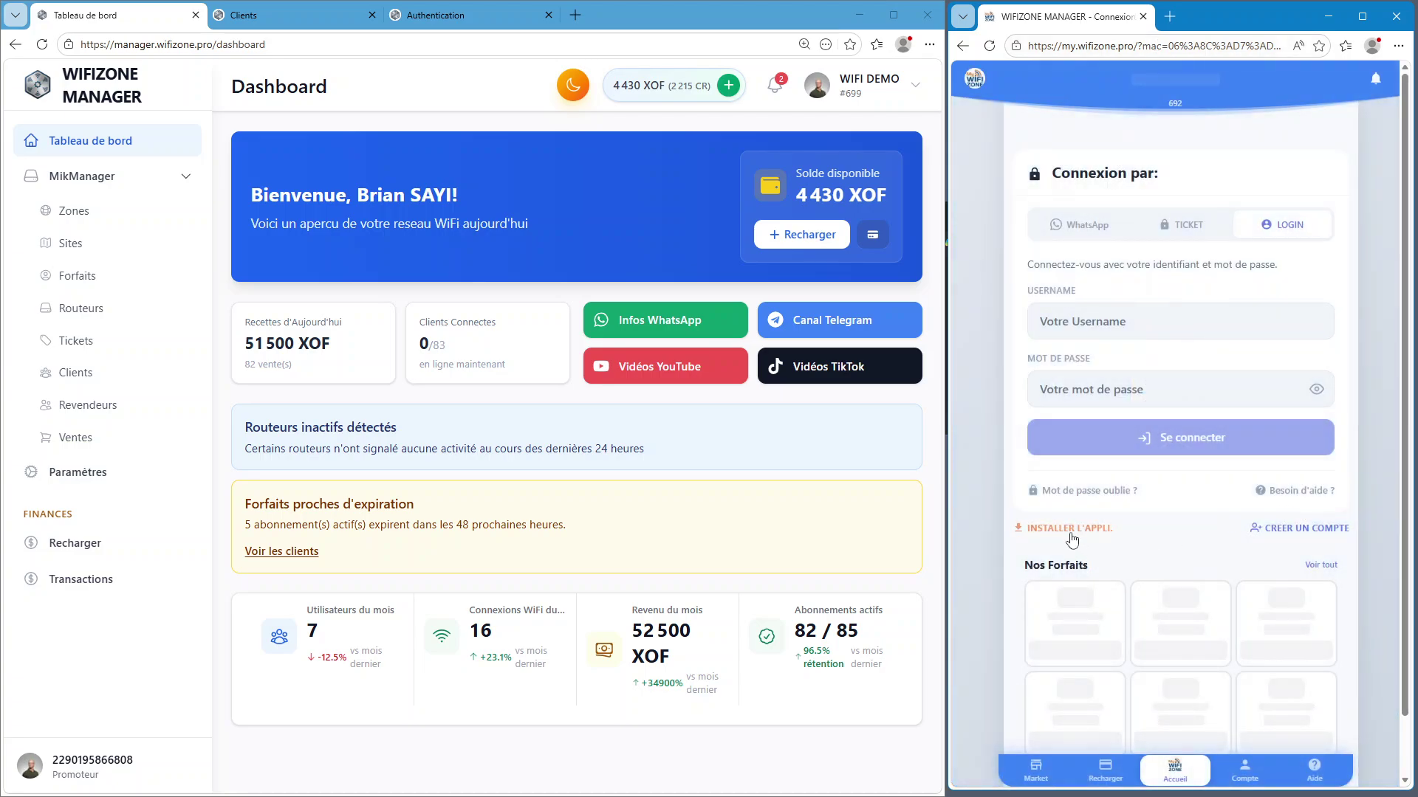
Use INSTALLER L'APPLI. on the portal, then launch My WIFIZONE from the mirrored phone's home screen
left_click(1071, 533)
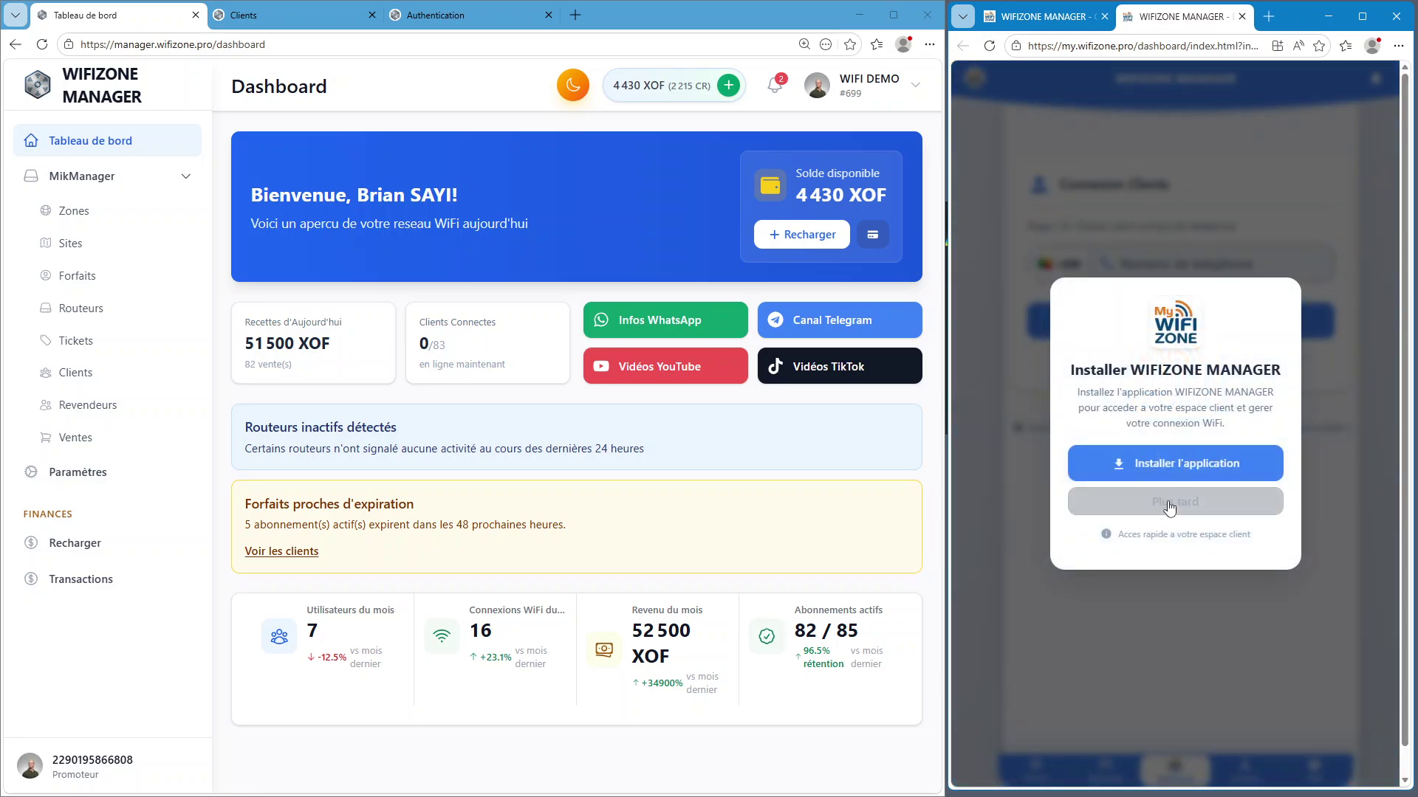
left_click(1205, 463)
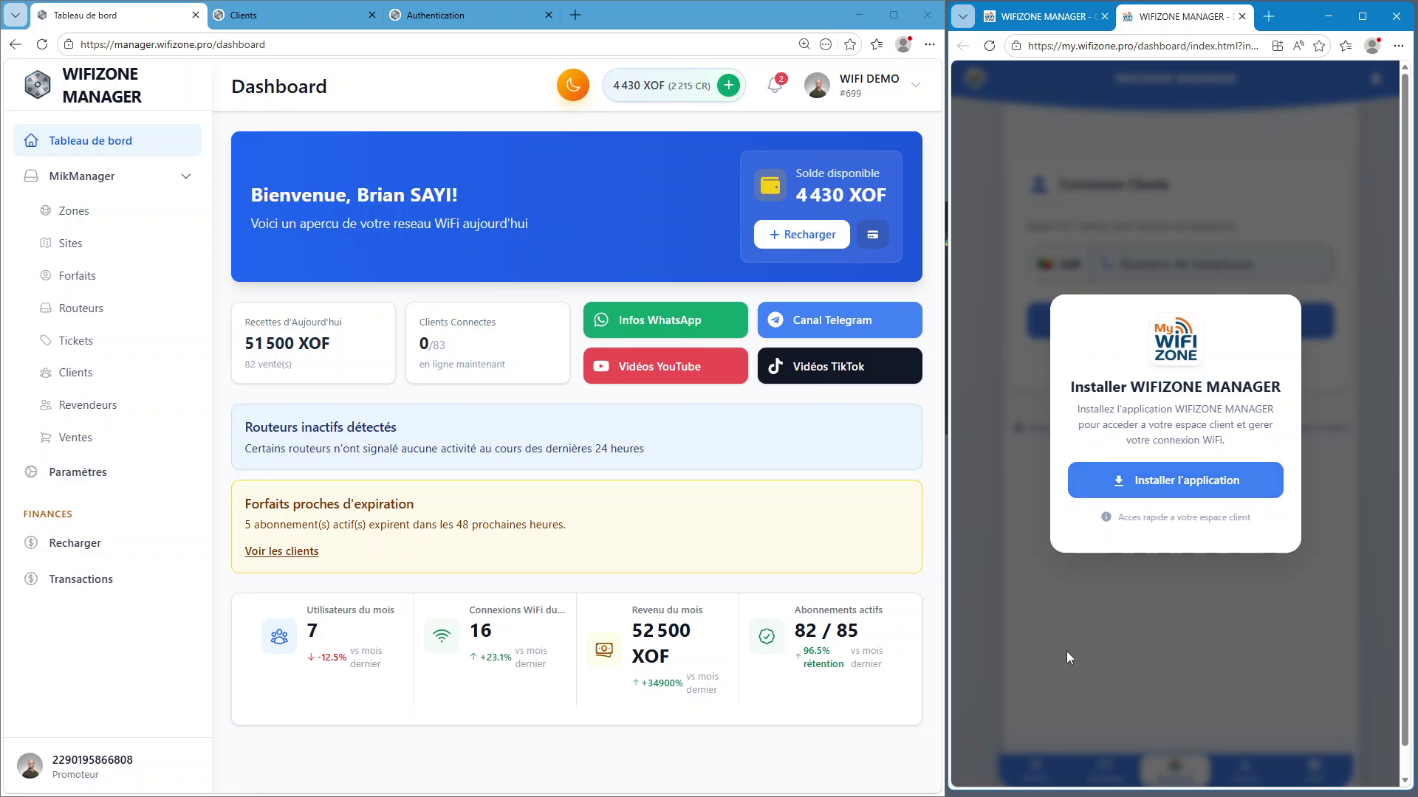
key("alt+Tab")
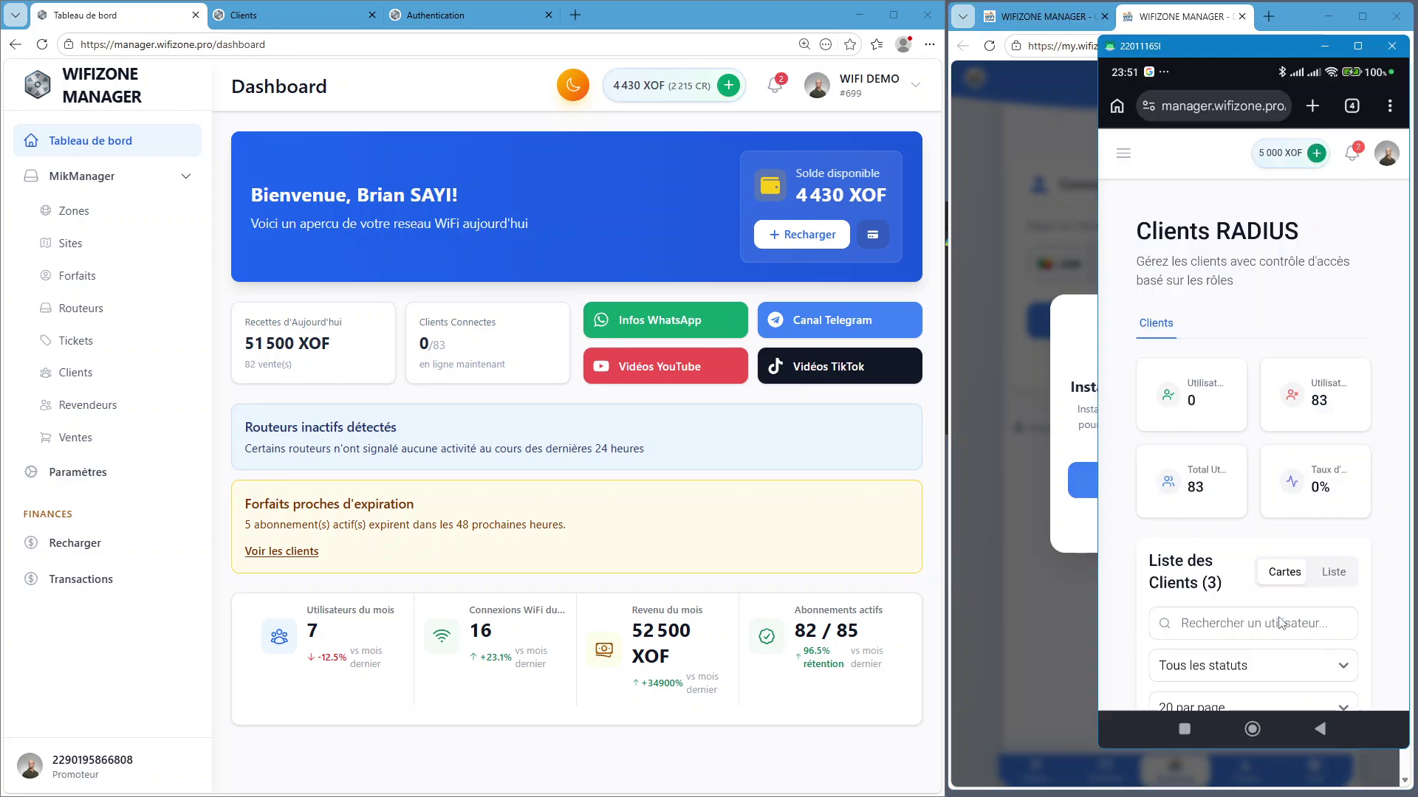
left_click(1254, 734)
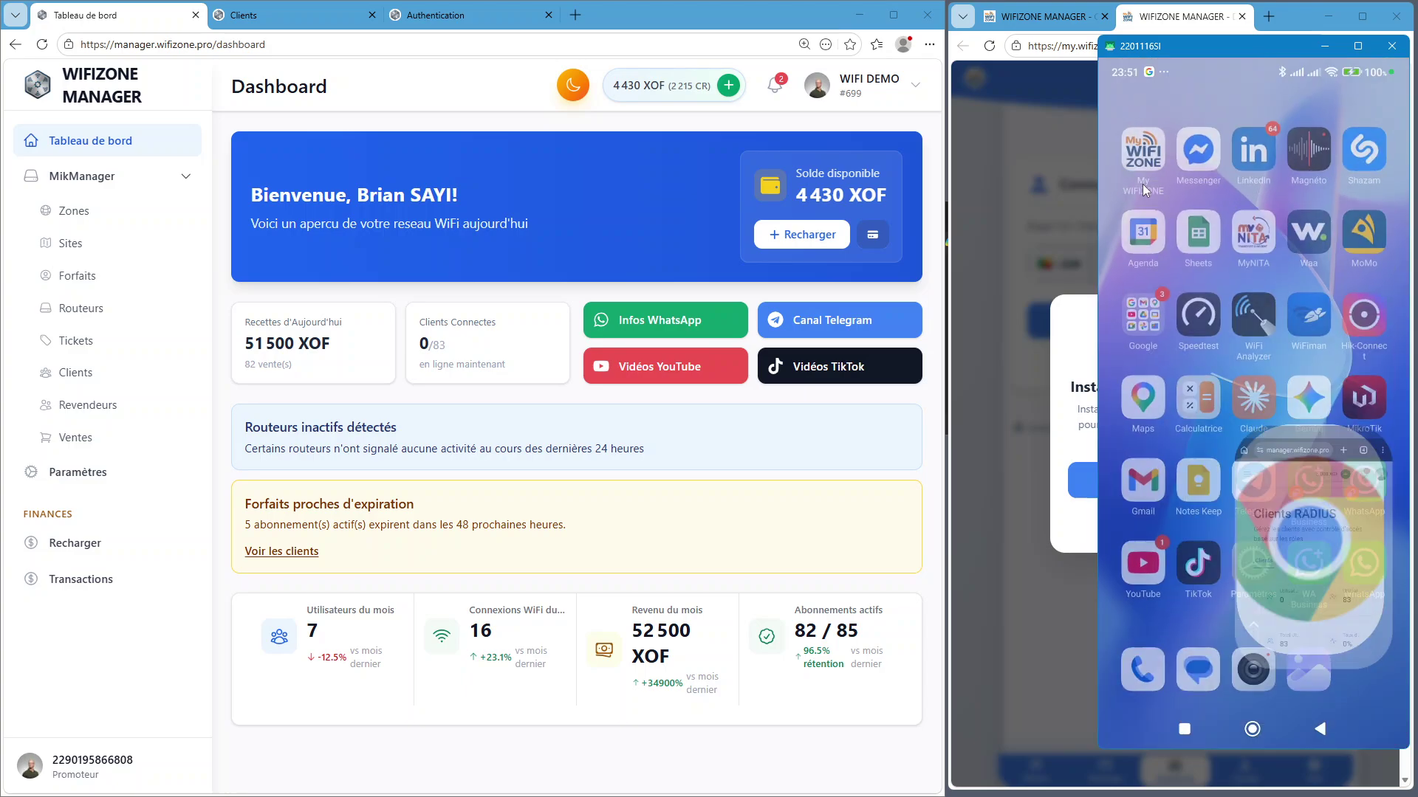
left_click(1142, 147)
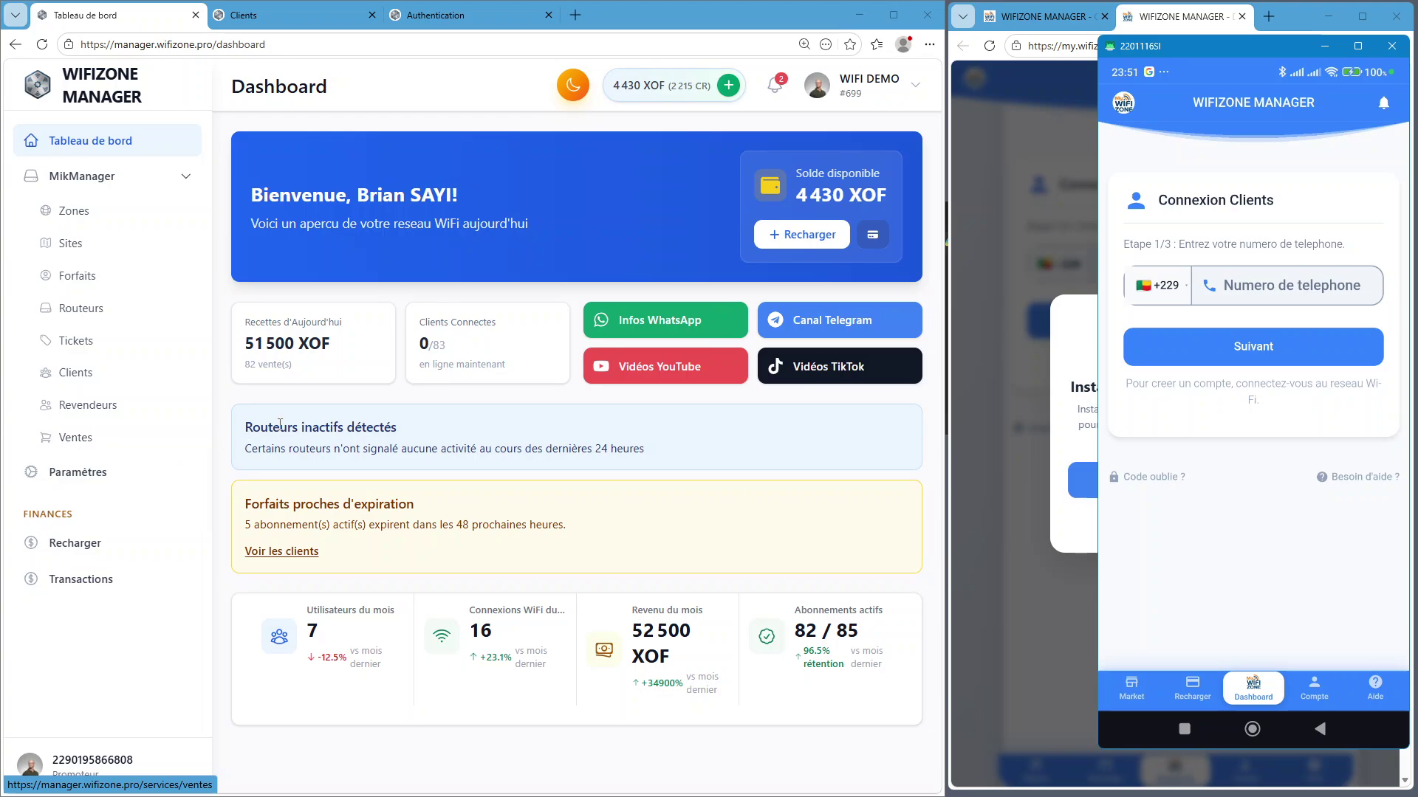
Show the Revendeurs page from the desktop sidebar and from the phone browser's hamburger menu
left_click(100, 408)
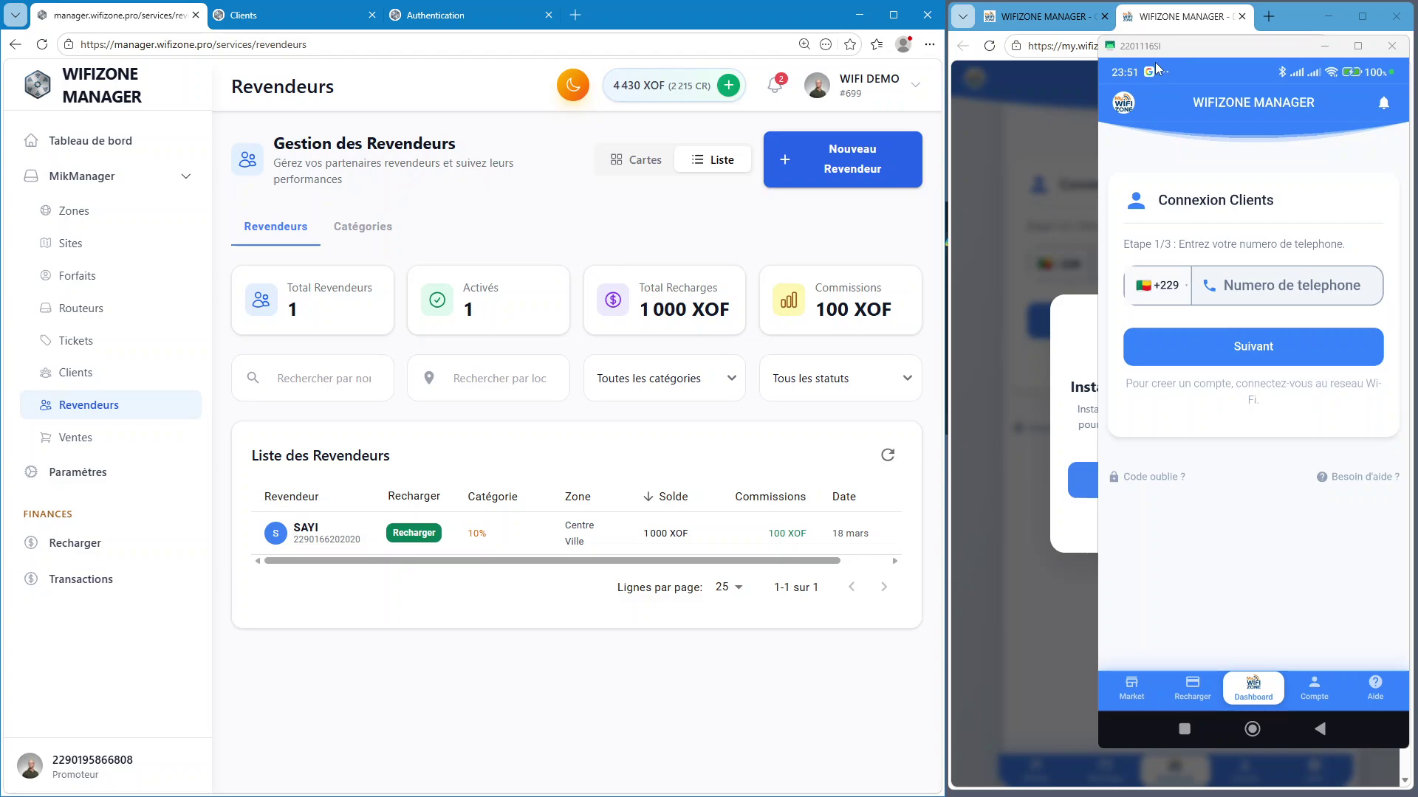
left_click(1340, 241)
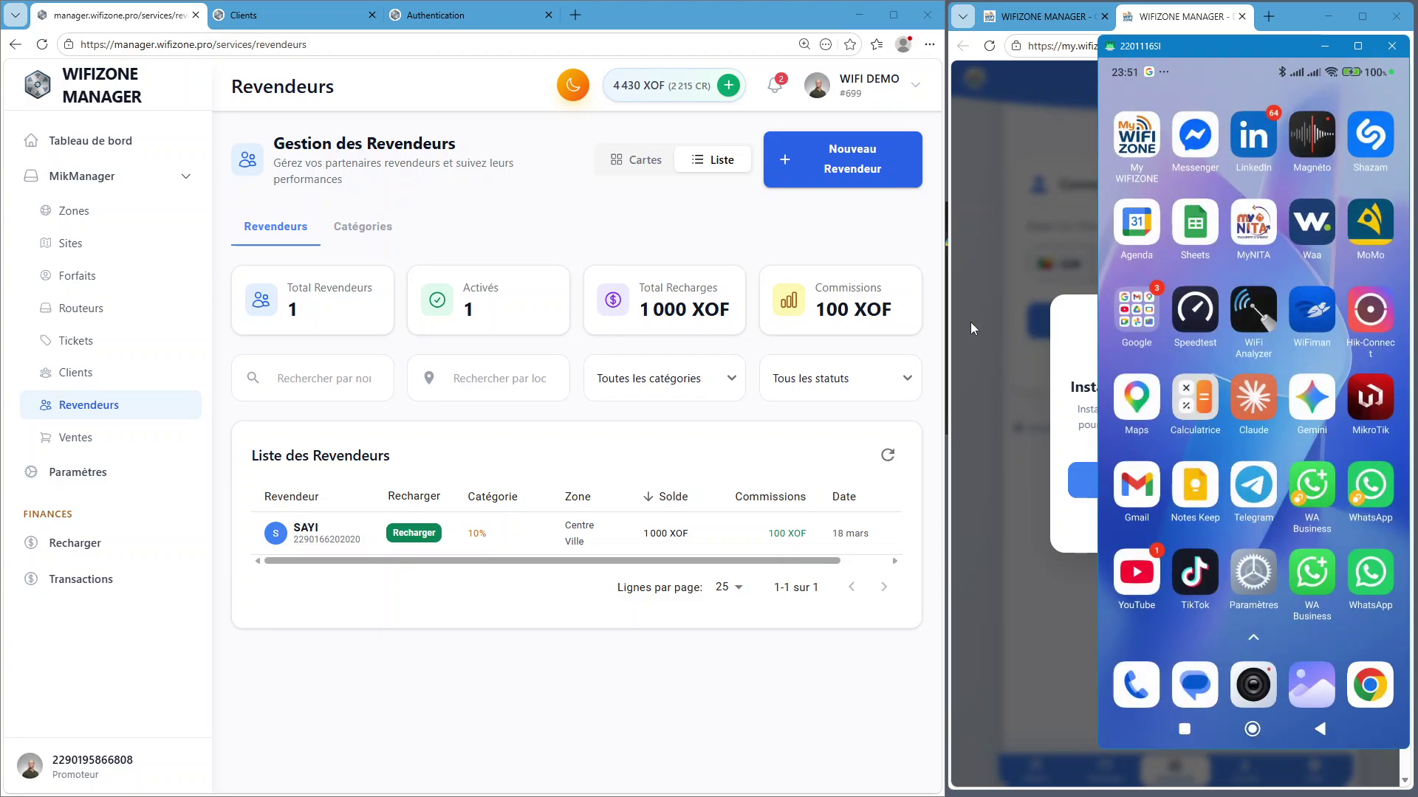
left_click(1371, 684)
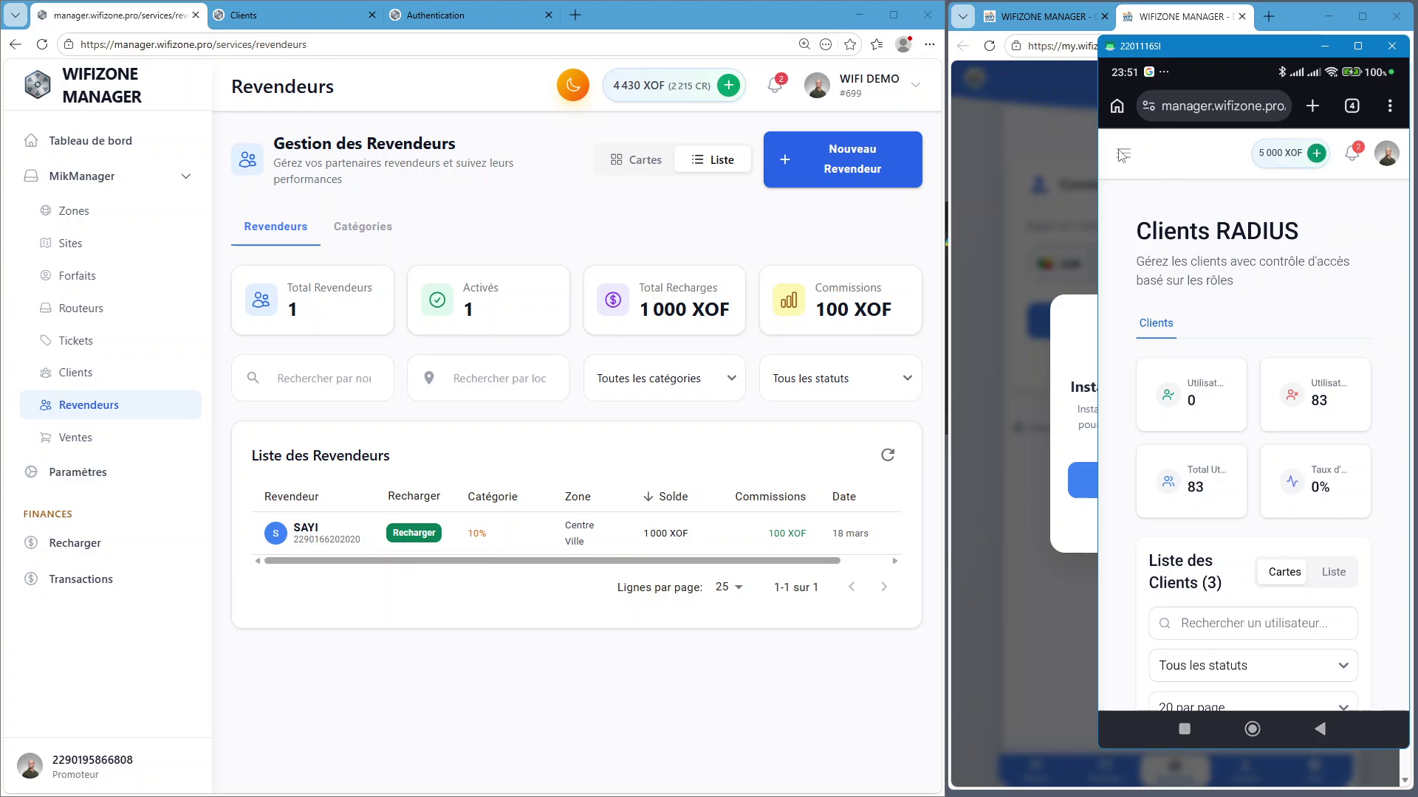
left_click(1123, 153)
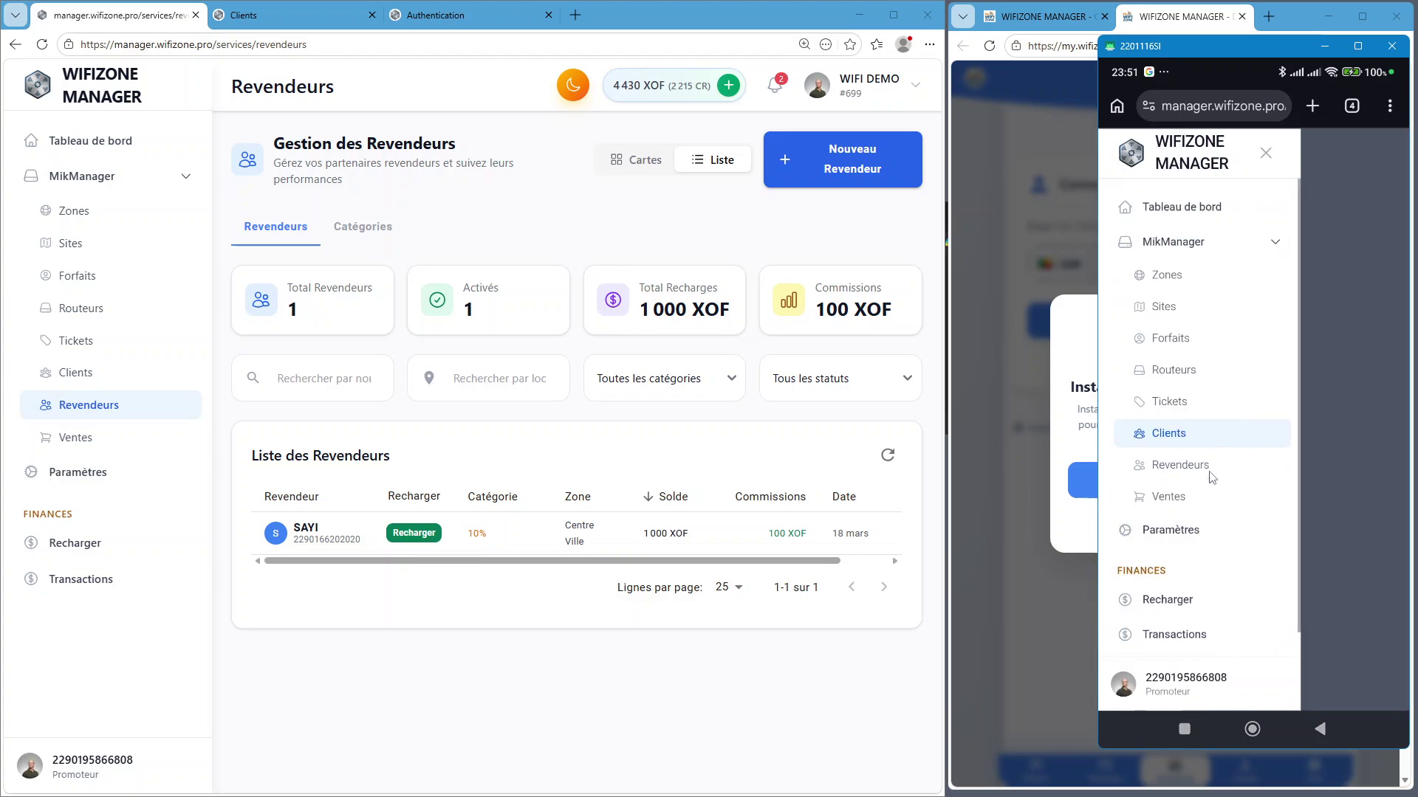
left_click(1187, 464)
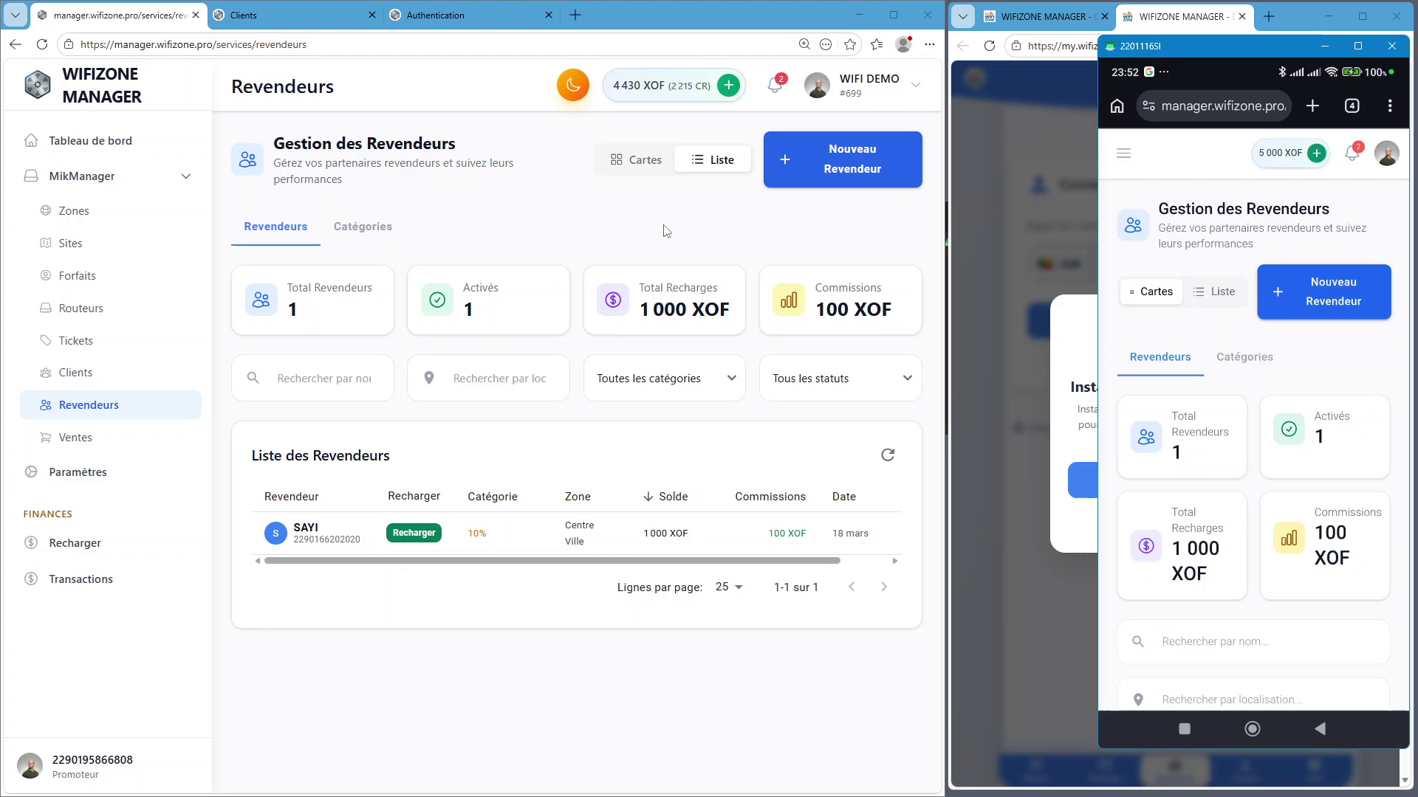
Show the Catégories tab with Employé 0%, Revendeur 10% and Revendeur 25%
left_click(369, 235)
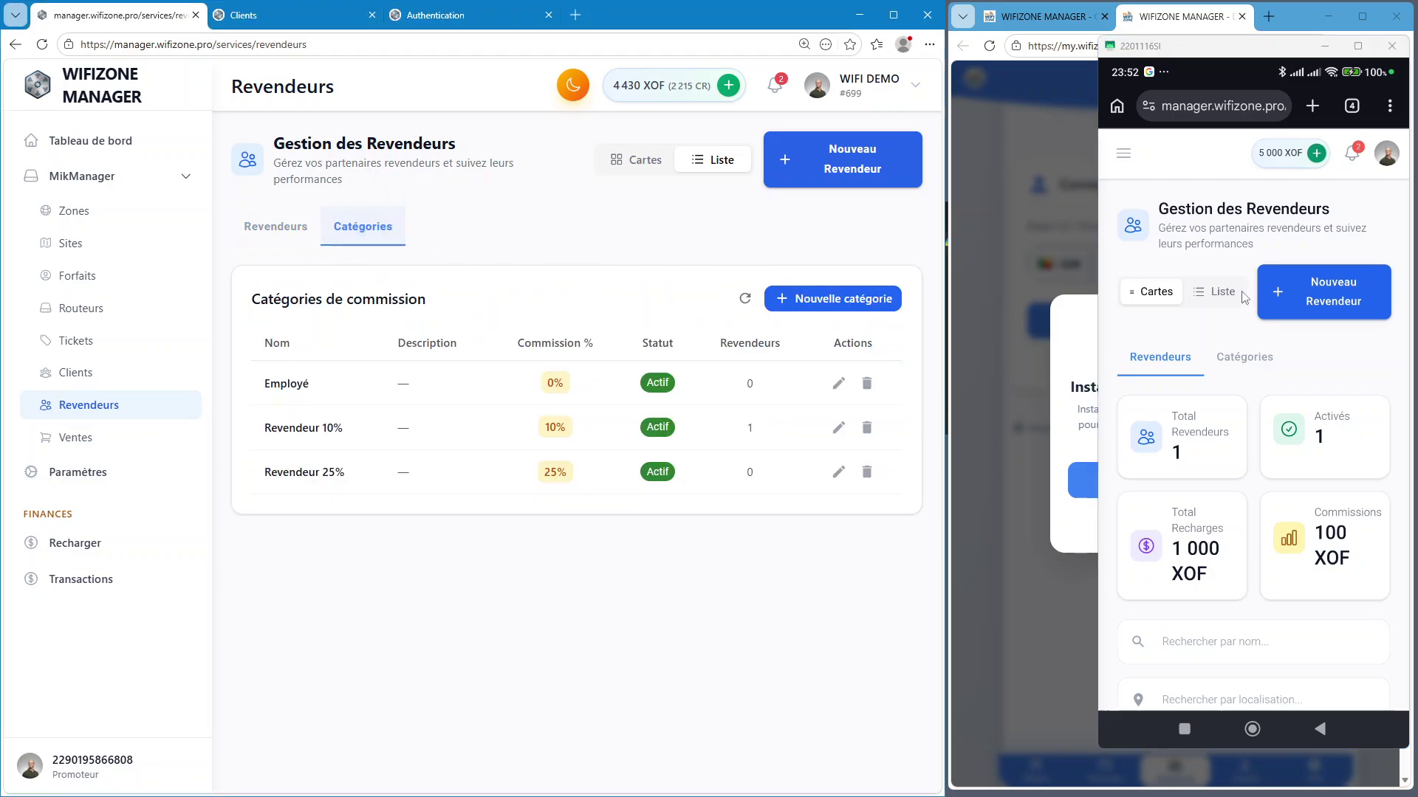
scroll(1346, 532, "down", 5)
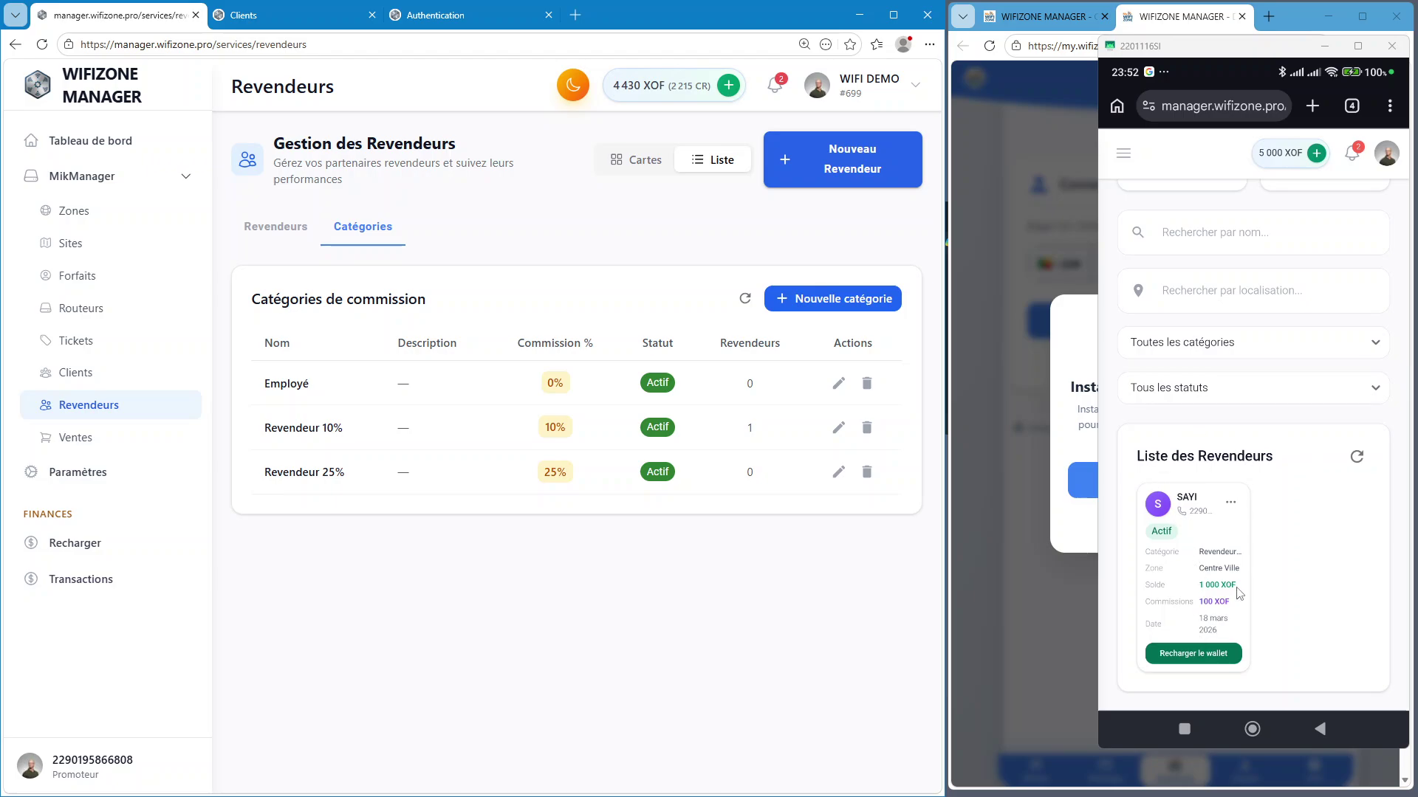
scroll(1253, 369, "up", 5)
Switch the phone's reseller view to a table list and scroll through it
left_click(1224, 290)
scroll(1270, 480, "down", 5)
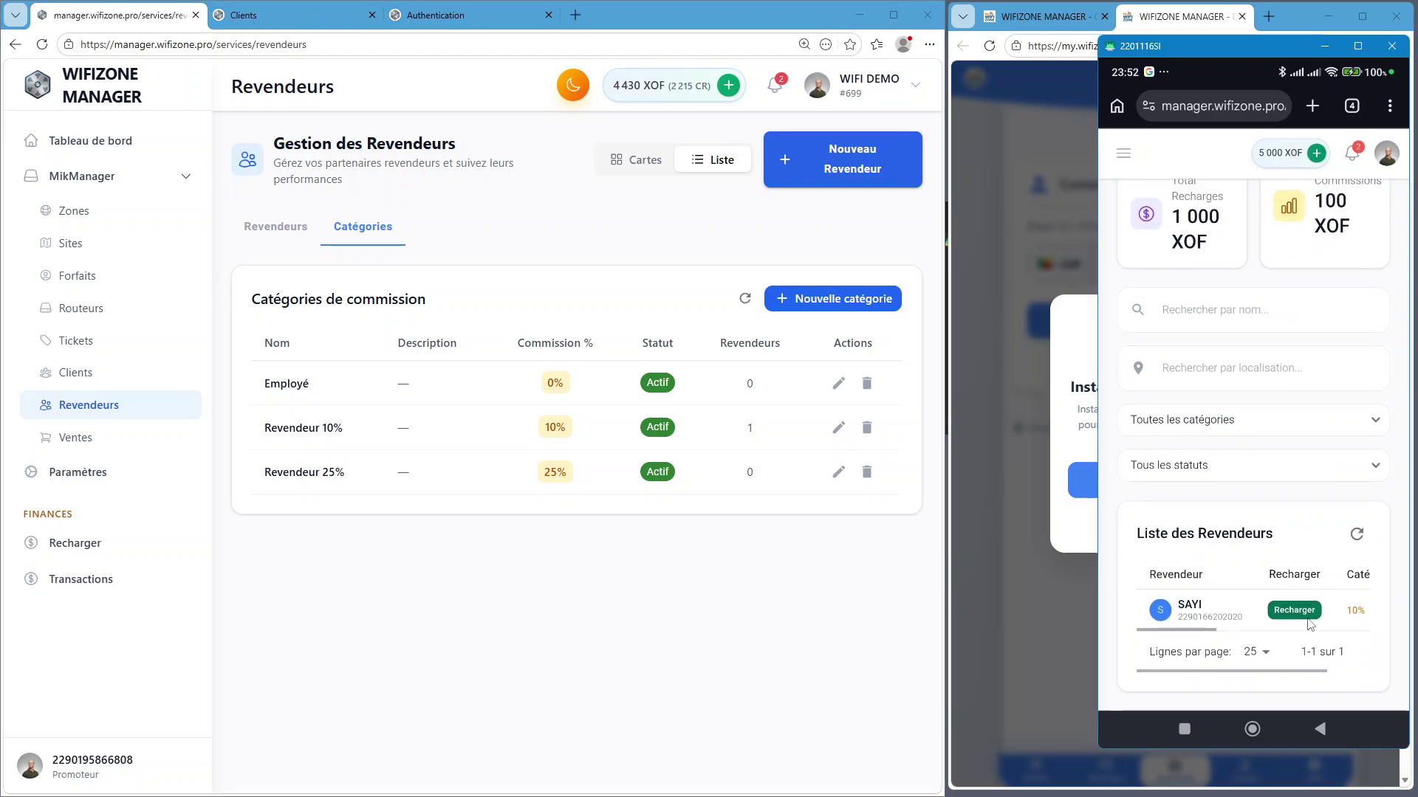
scroll(1191, 288, "up", 3)
scroll(1174, 295, "up", 2)
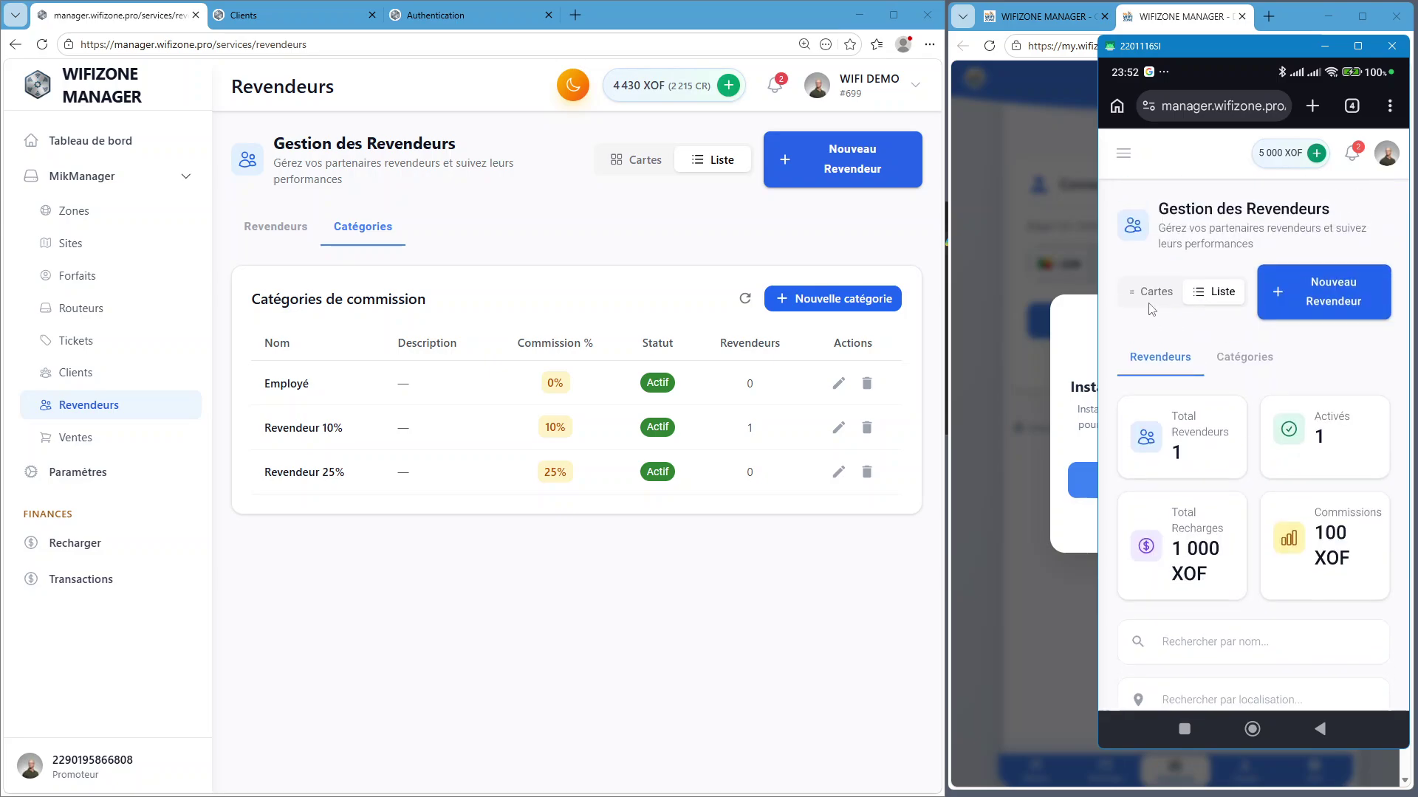
scroll(1265, 537, "down", 5)
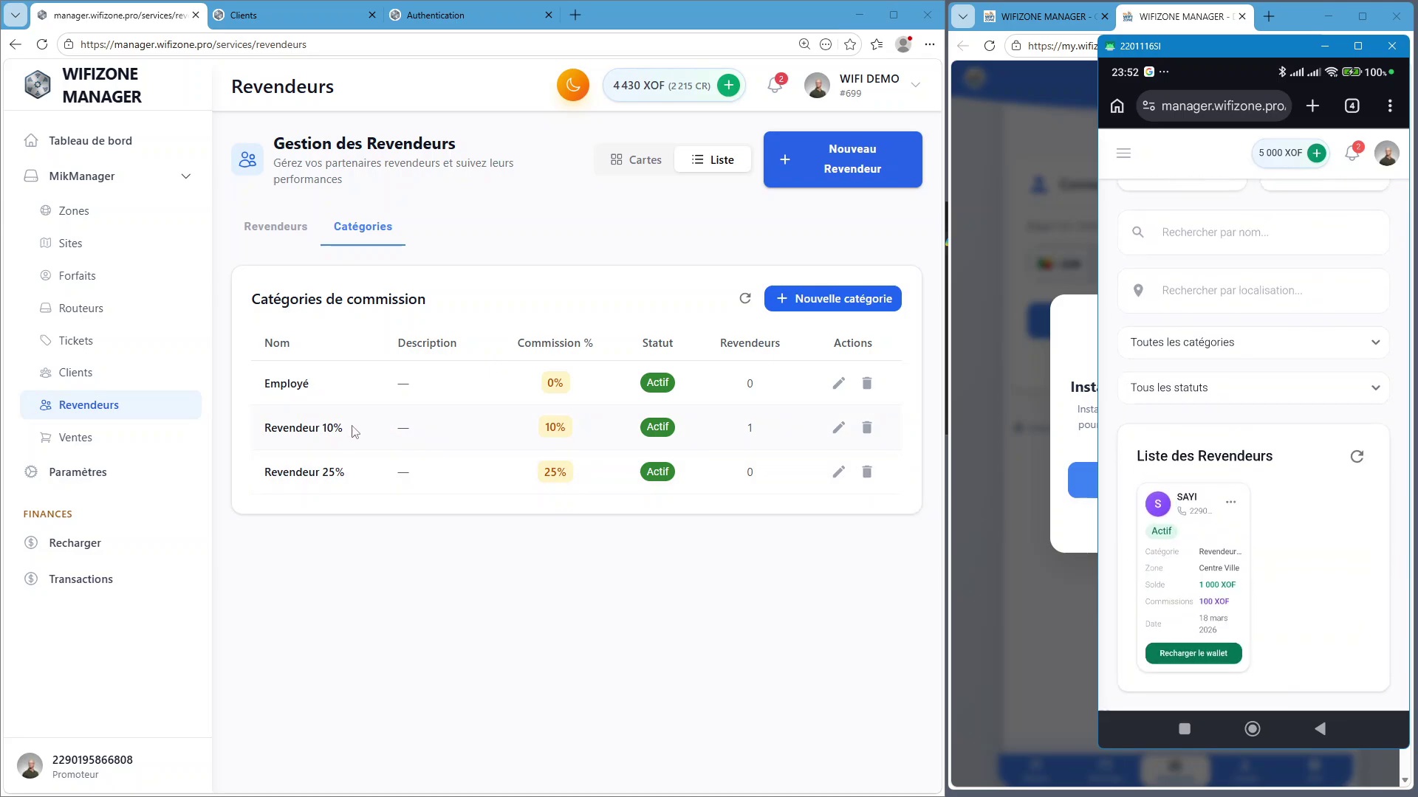
key("ctrl")
key("ctrl")
key("ctrl")
key("ctrl")
key("ctrl")
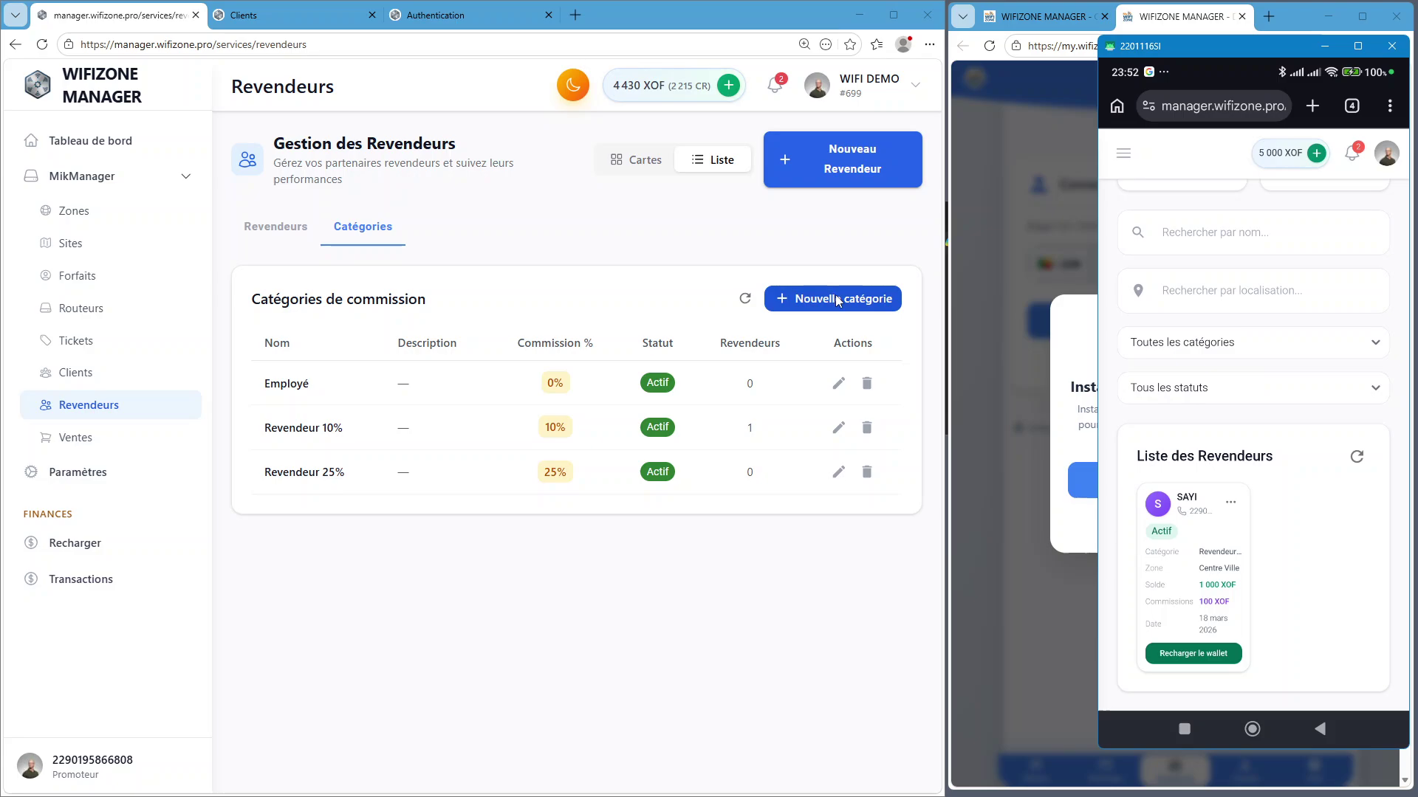
Create the 'Commercial Marché' category at a 30% commission rate, then return to the reseller list
left_click(837, 299)
left_click(376, 342)
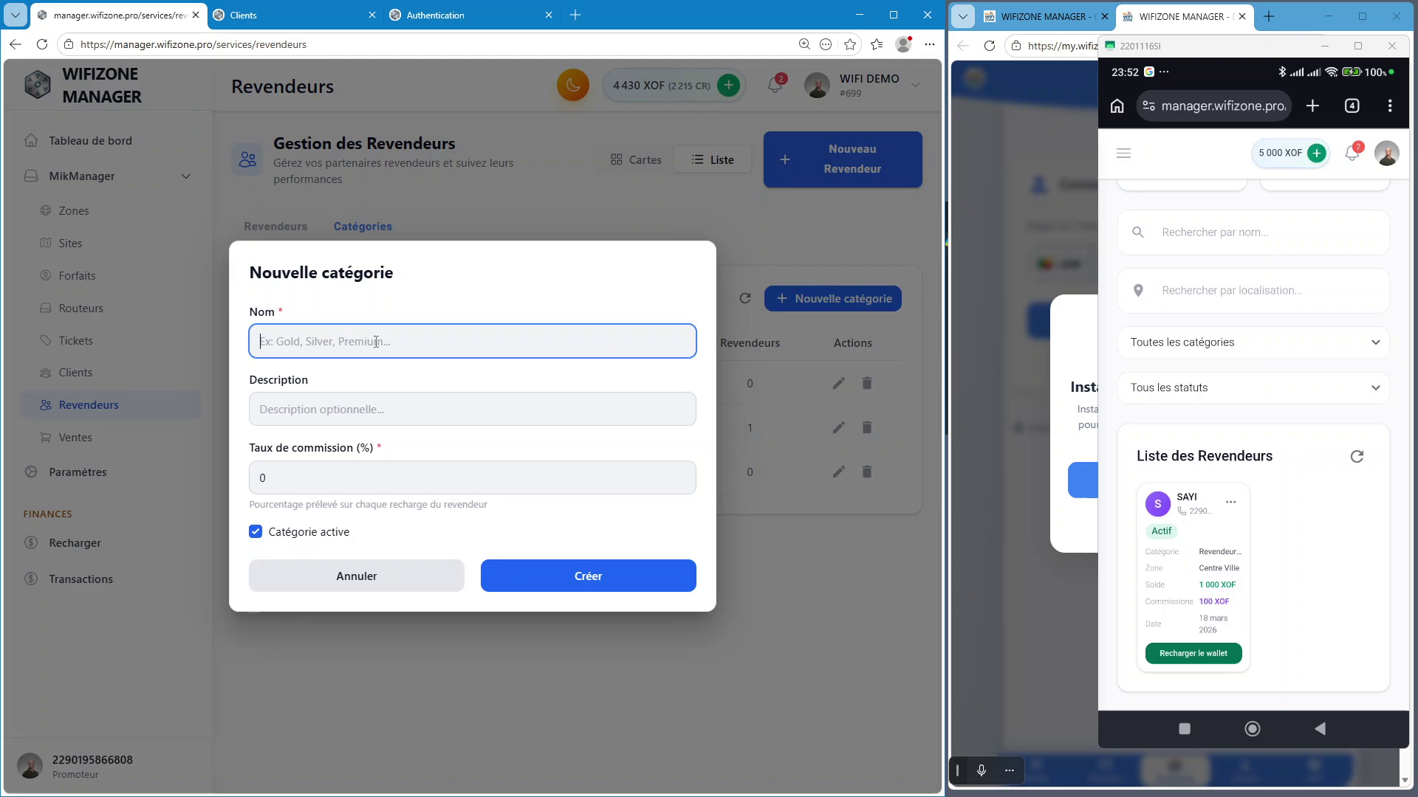
type("Commercial March")
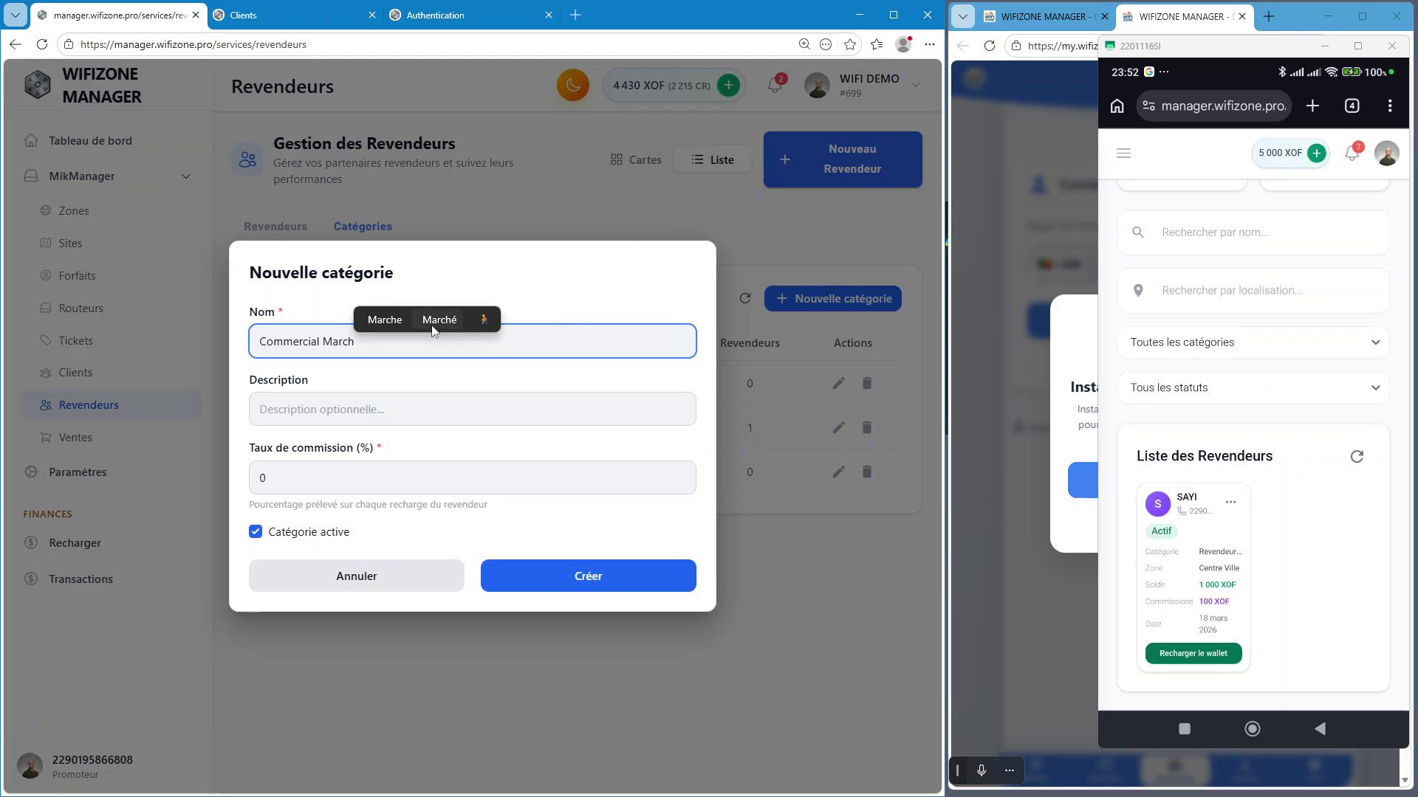
left_click(436, 323)
left_click(297, 484)
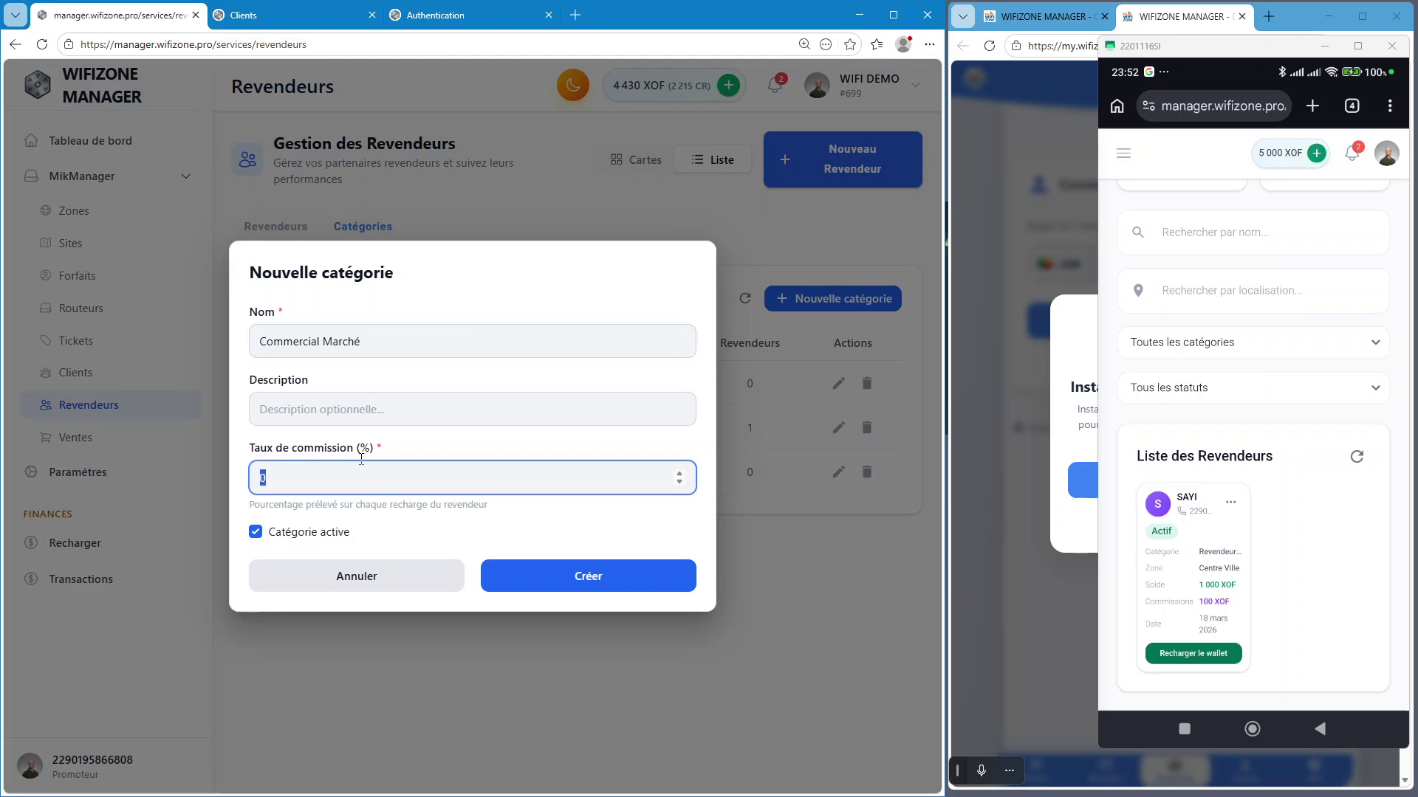
type("30")
left_click(623, 587)
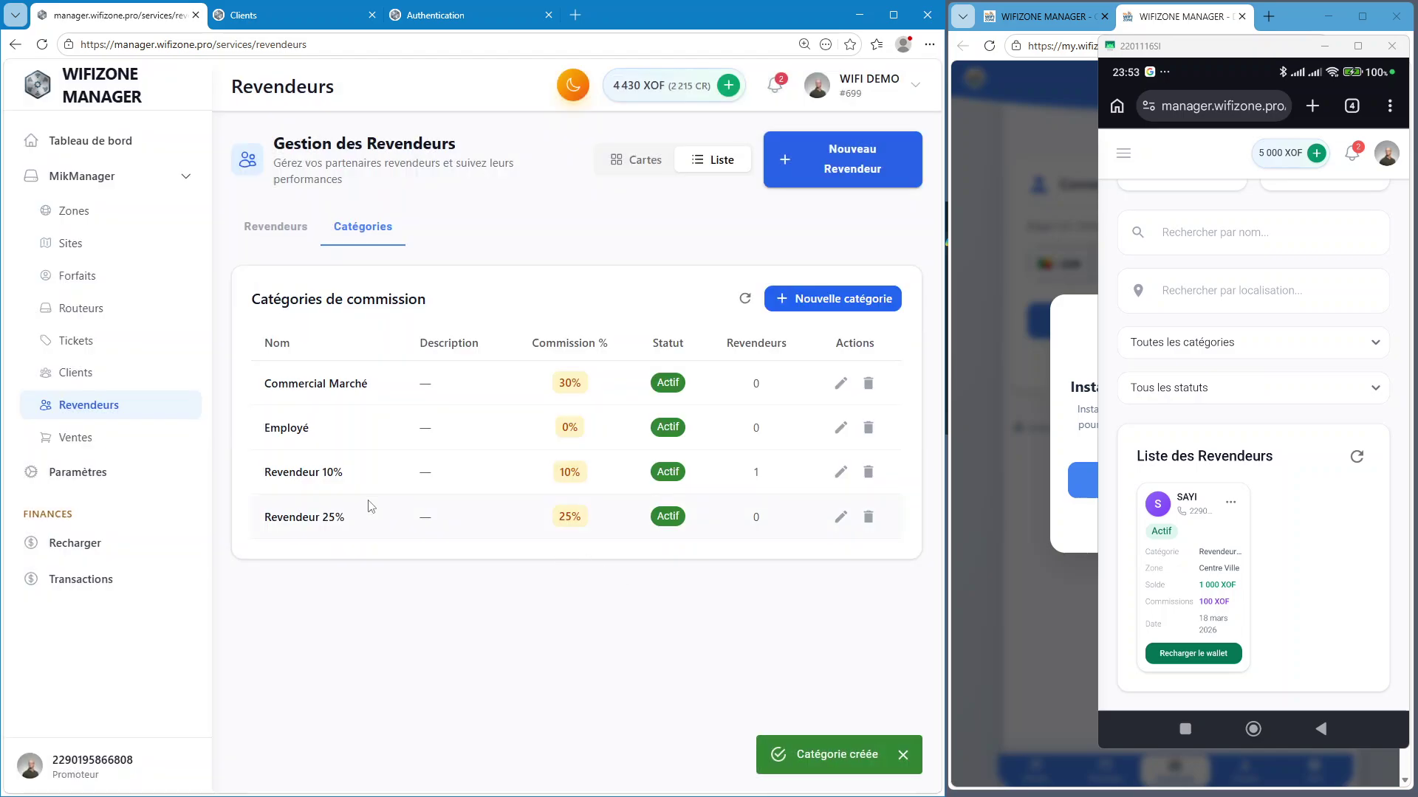
left_click(278, 231)
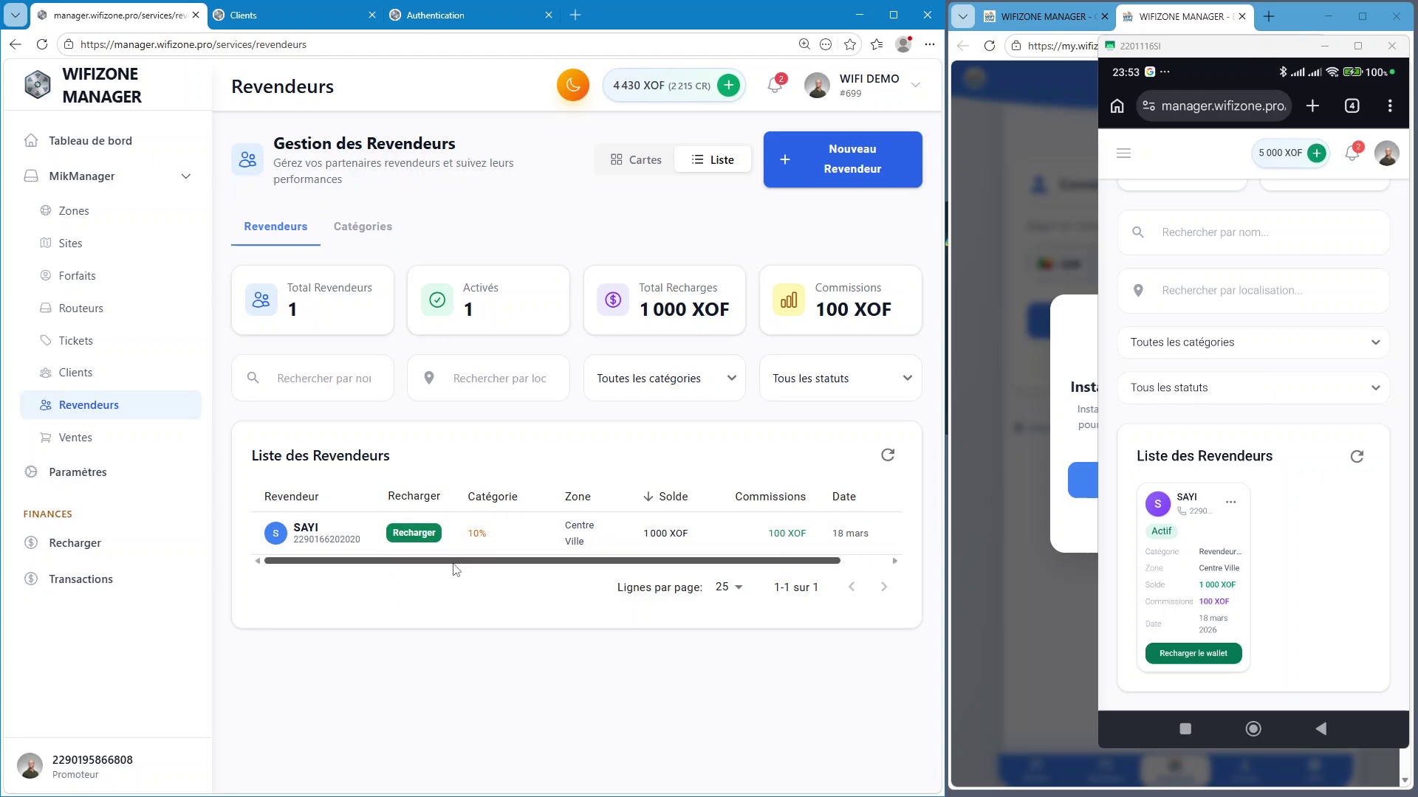
Edit reseller SAYI, keeping Centre Ville, Revendeur 10% and Activé, and save the comment 'Commerciale'
left_click_drag(456, 569, 504, 569)
left_click(869, 534)
left_click(751, 629)
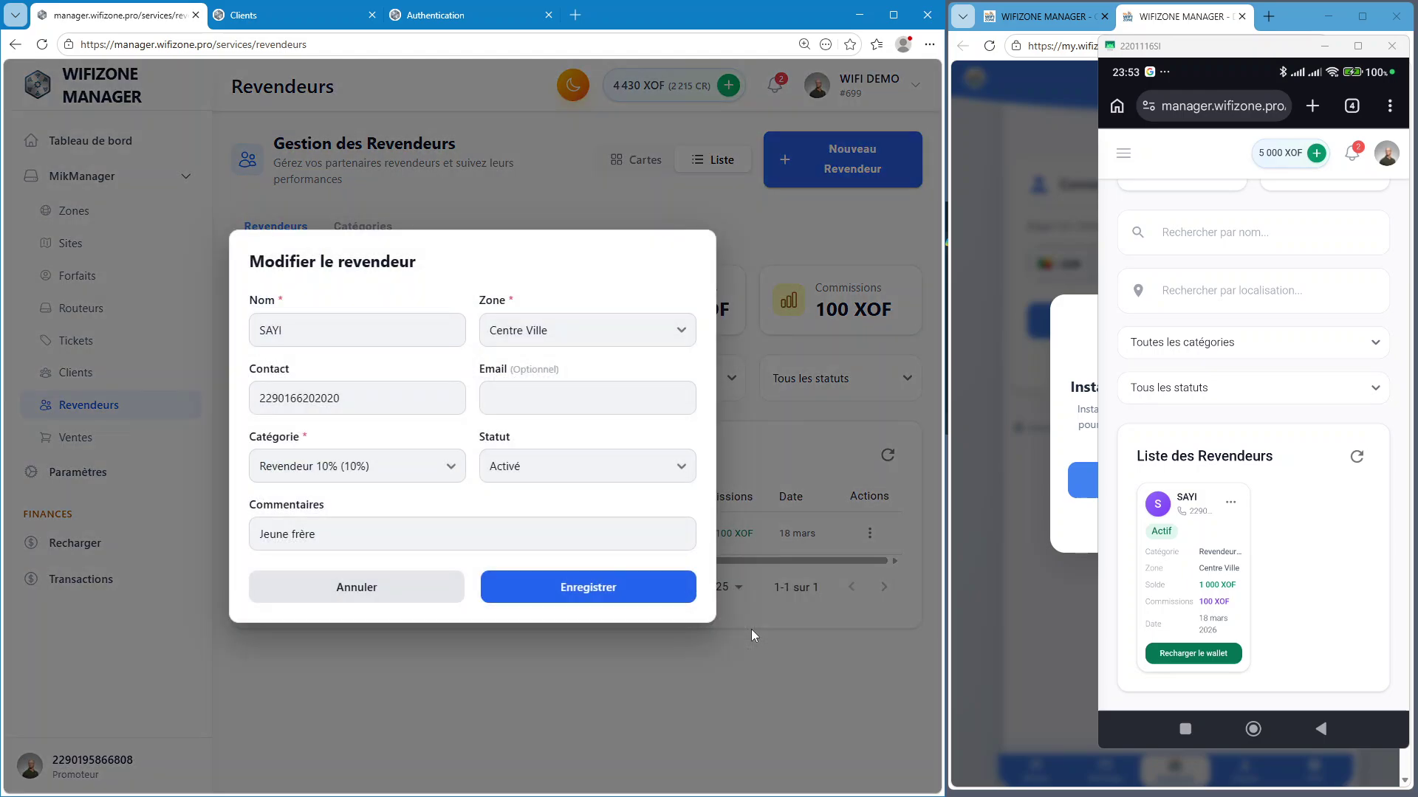
left_click(619, 339)
left_click(619, 342)
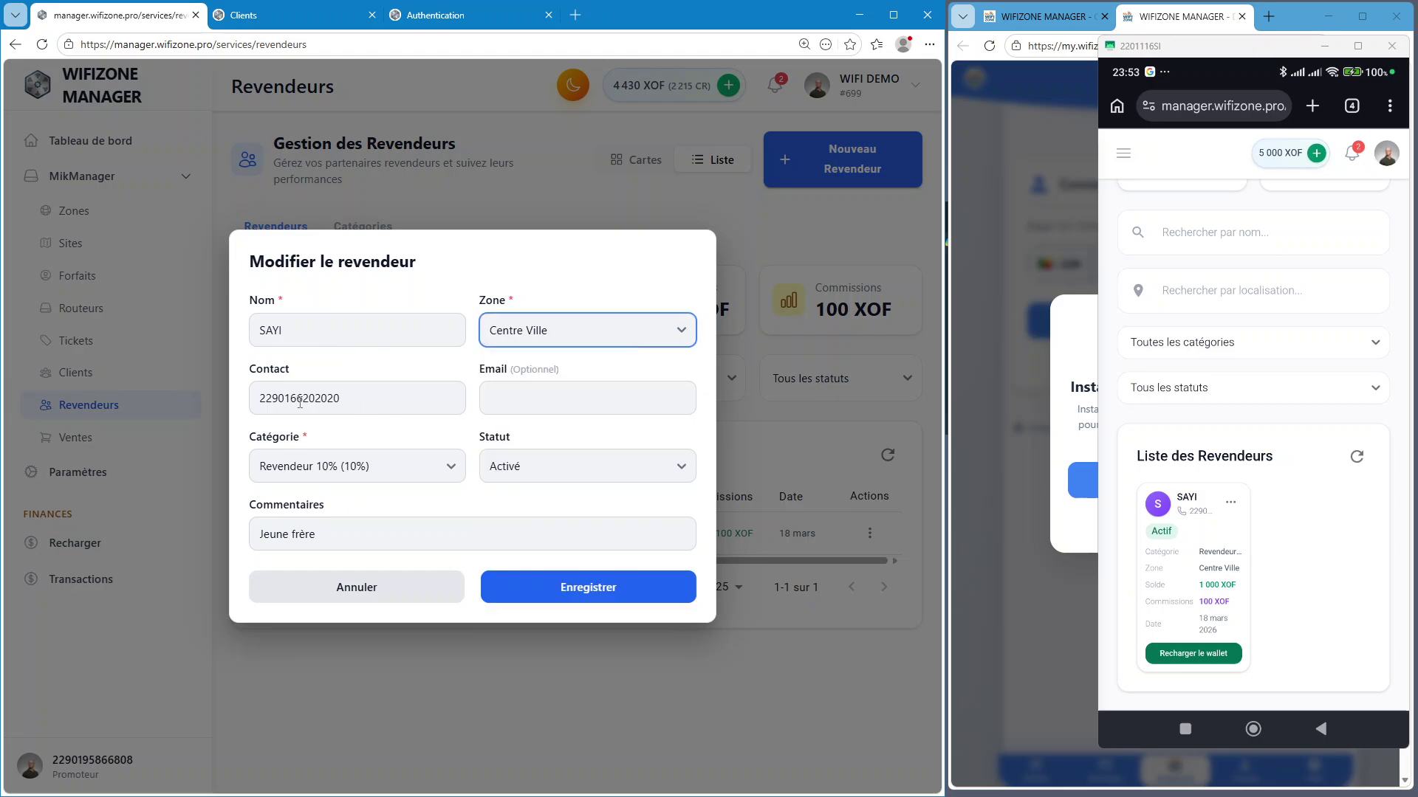
left_click(421, 471)
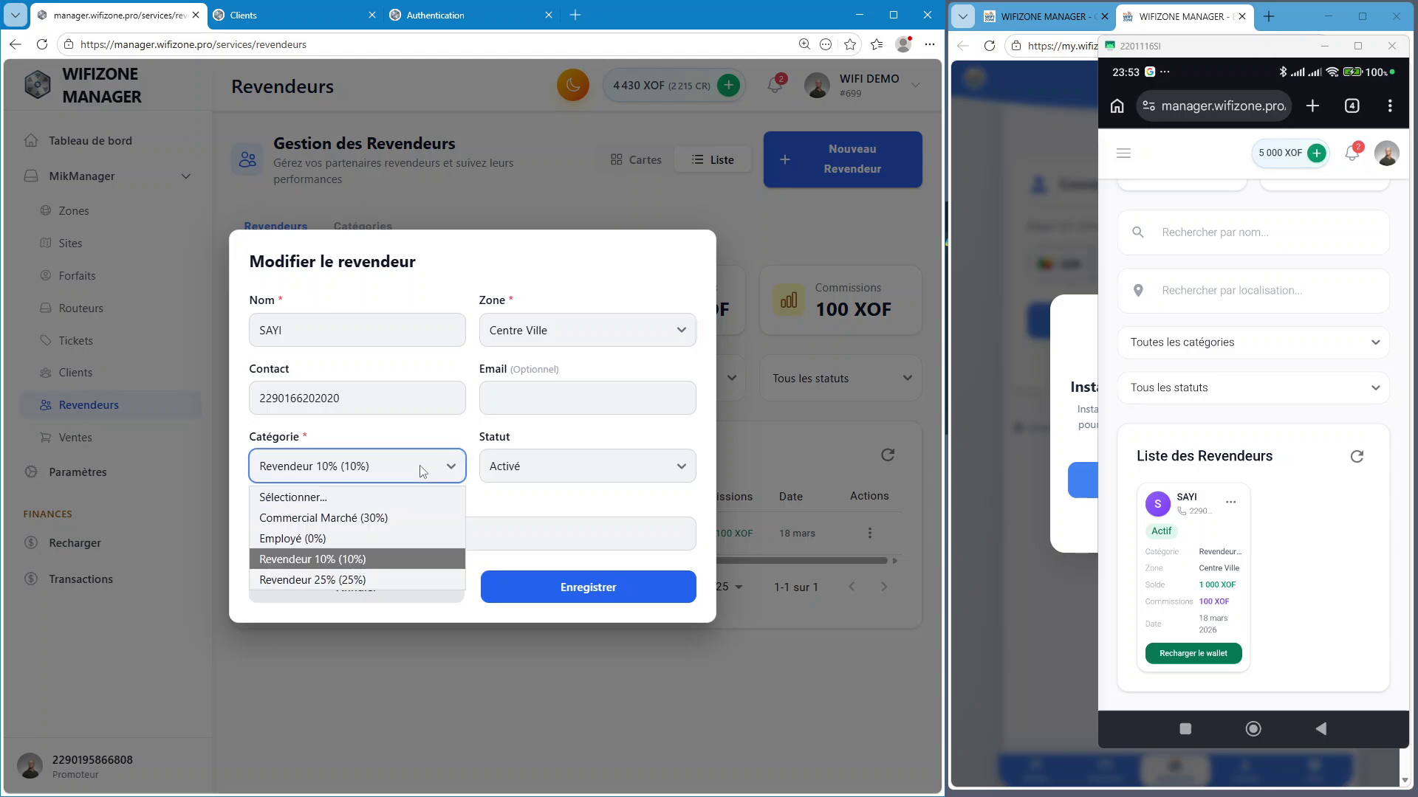
left_click(387, 564)
left_click(584, 468)
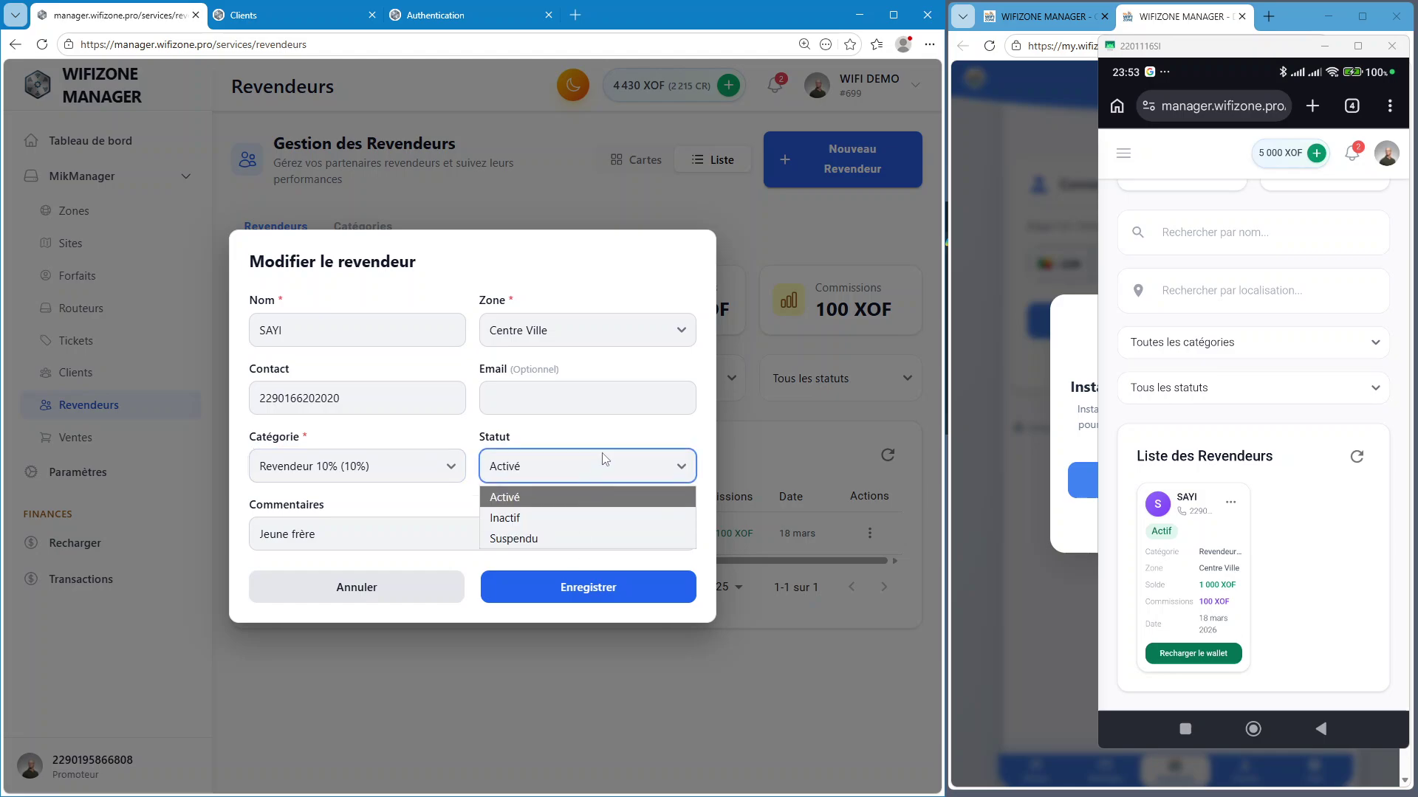
left_click(605, 434)
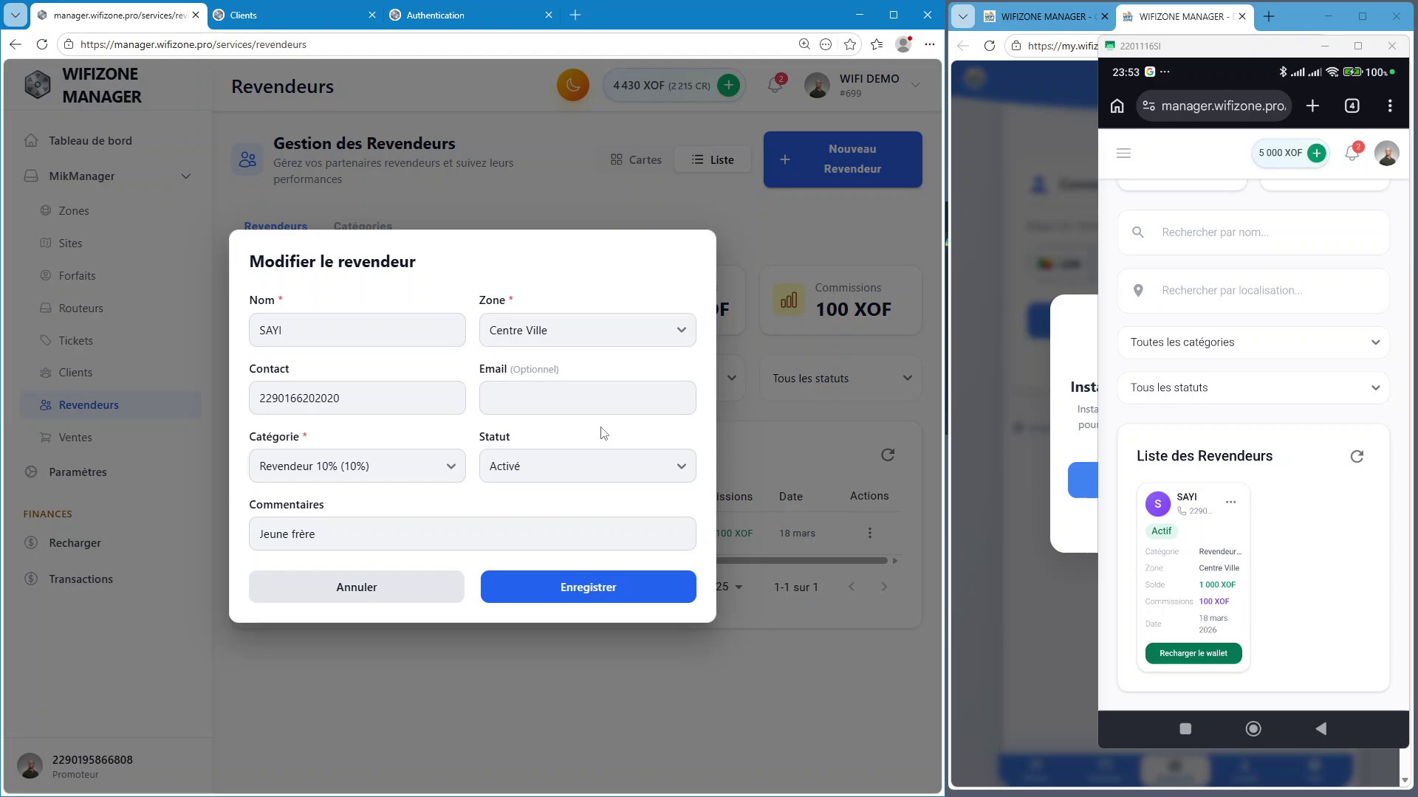
left_click_drag(359, 528, 236, 537)
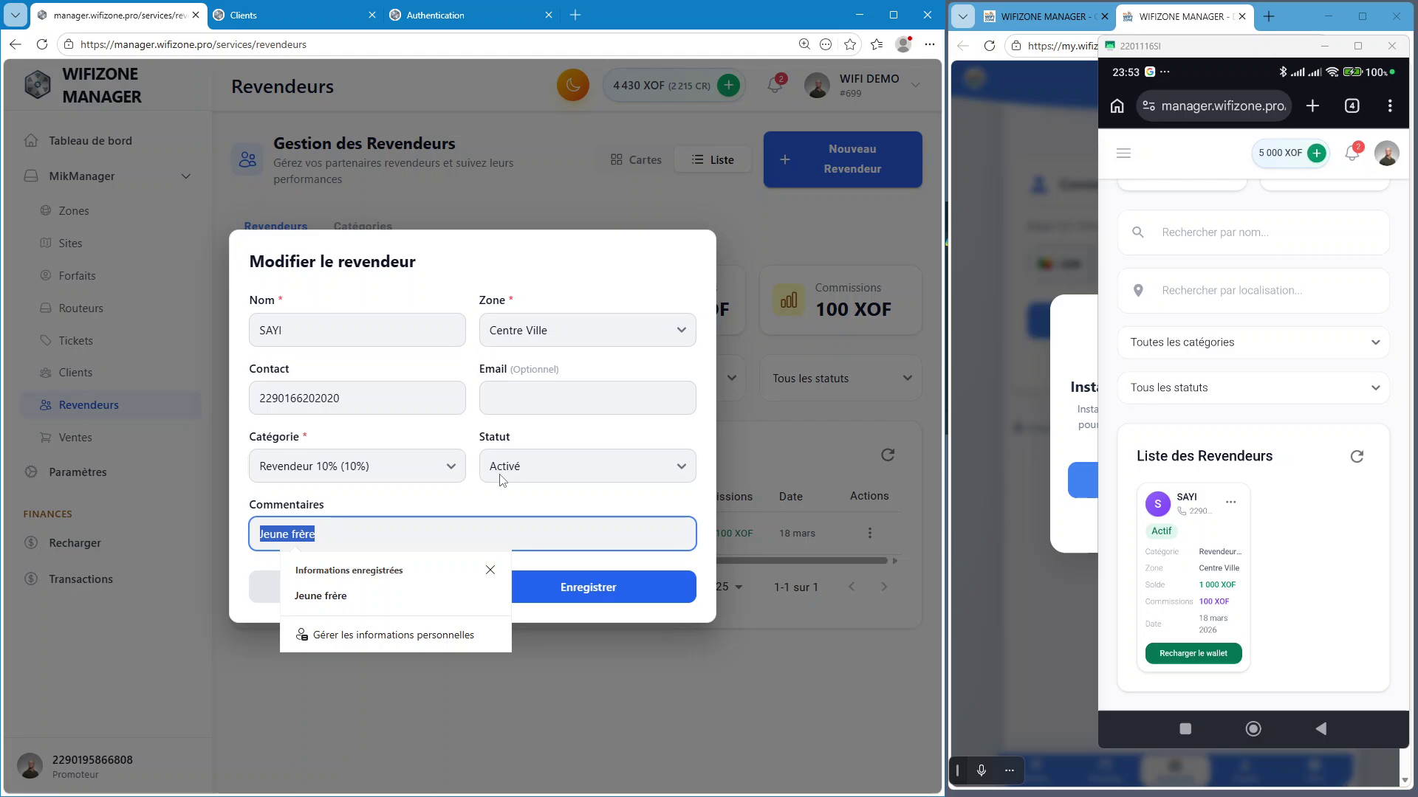
type("Commercial")
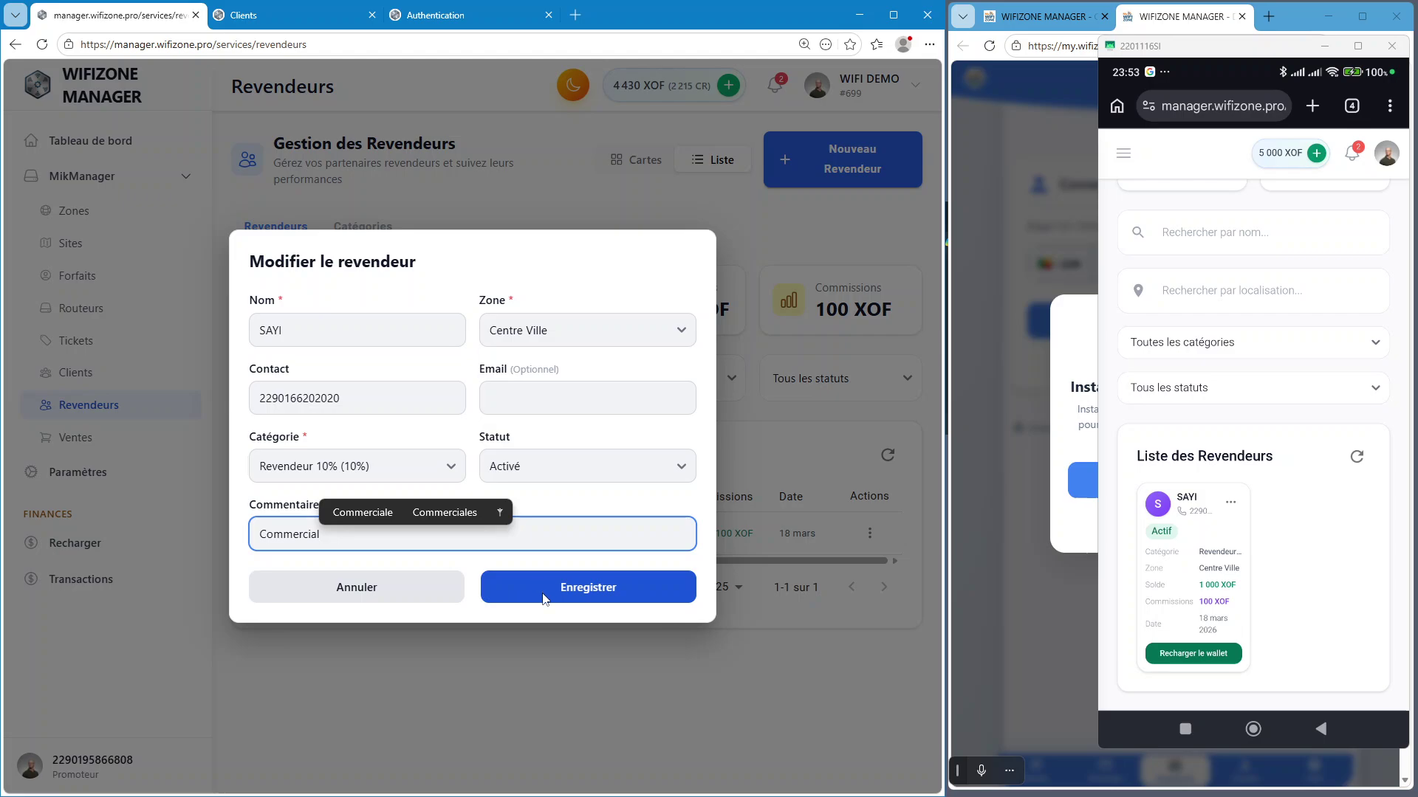
type("e")
left_click(619, 593)
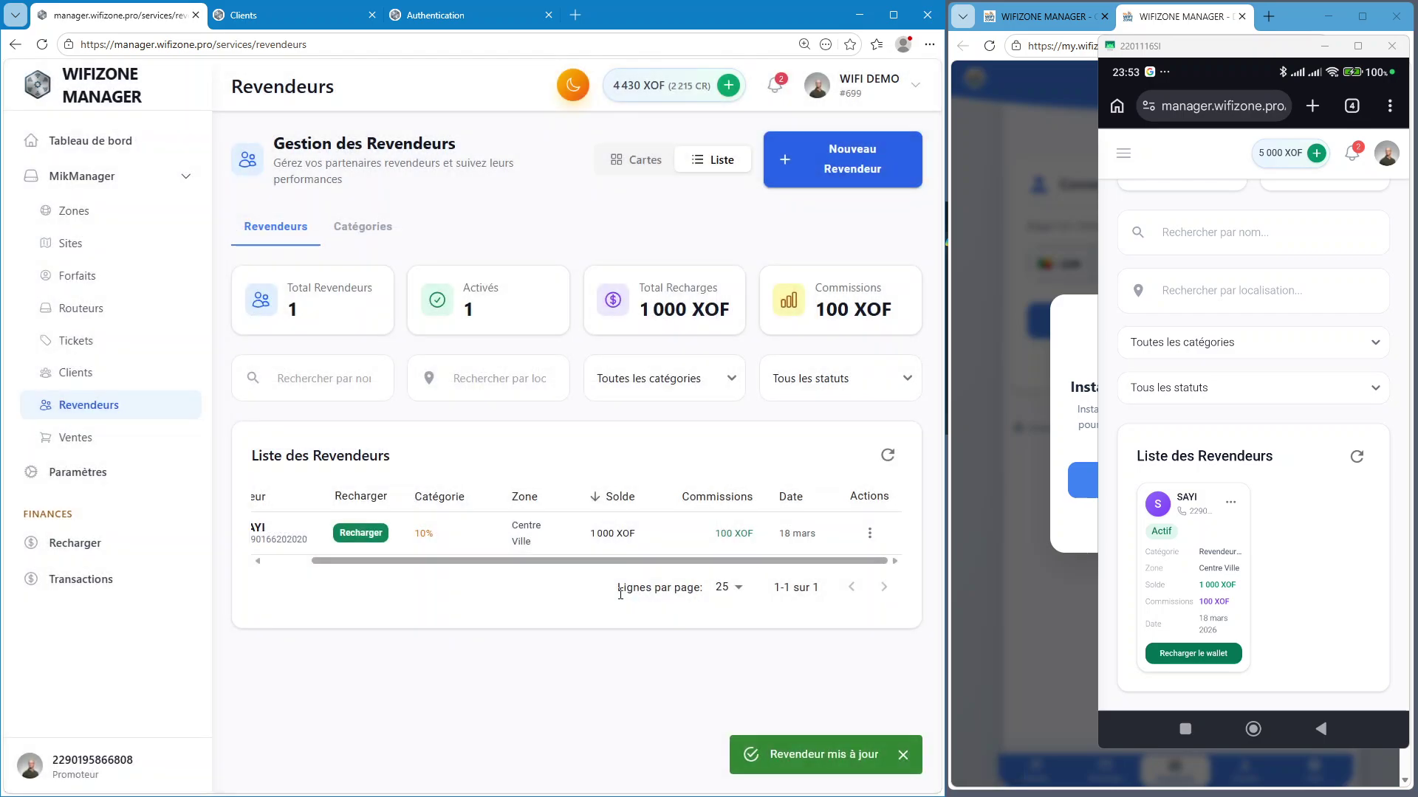
Open WhatsApp from the mirrored phone's home screen
scroll(558, 561, "left", 2)
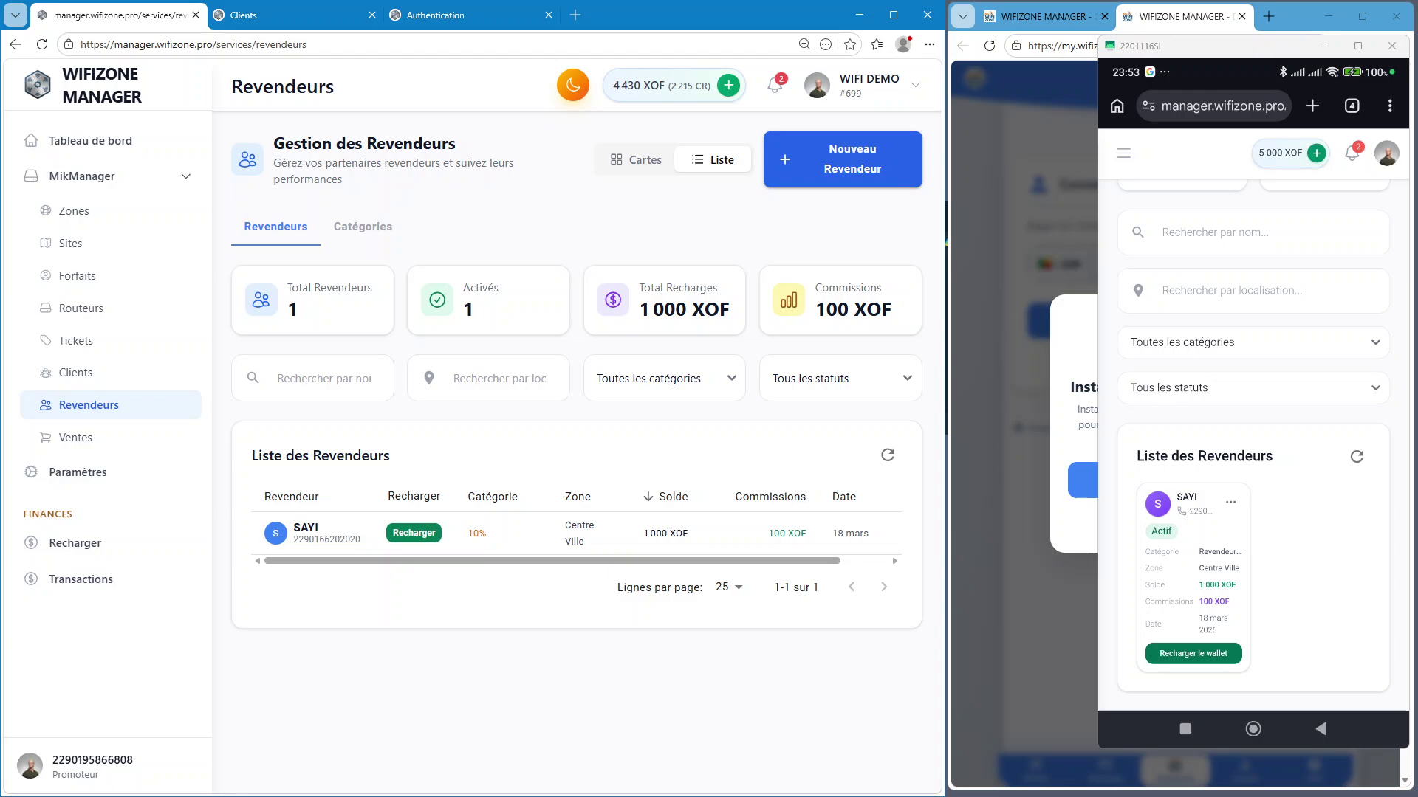
left_click(1283, 234)
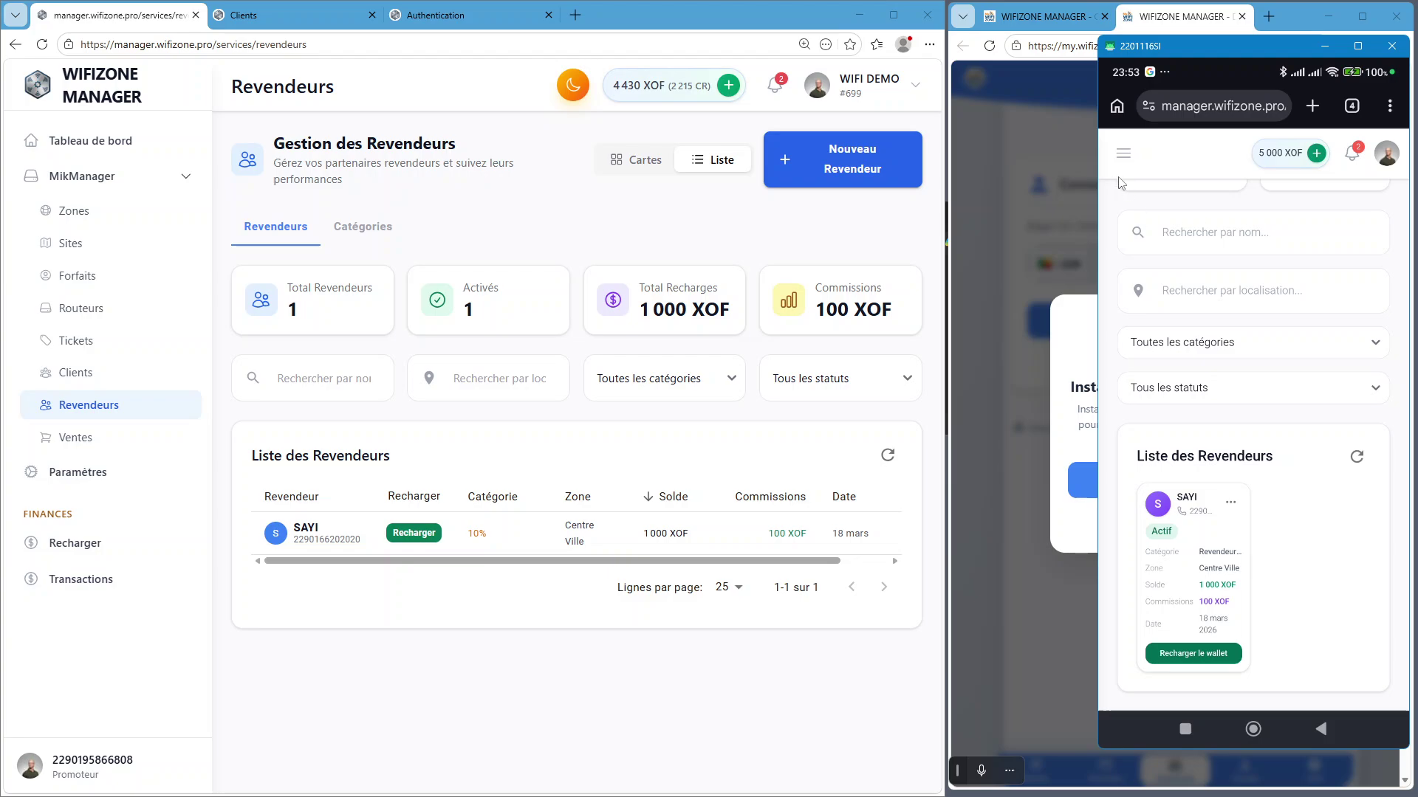
left_click(1255, 730)
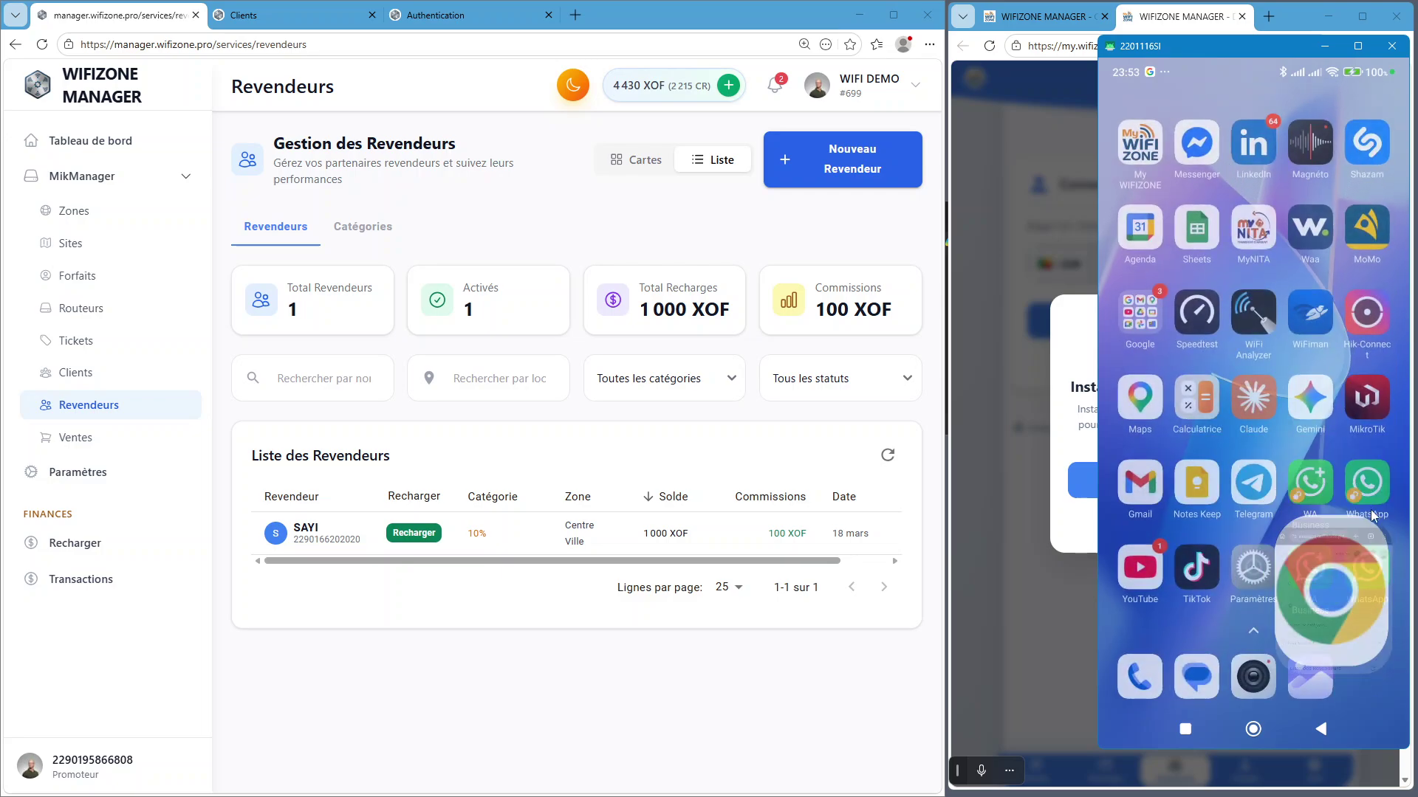
left_click(1373, 486)
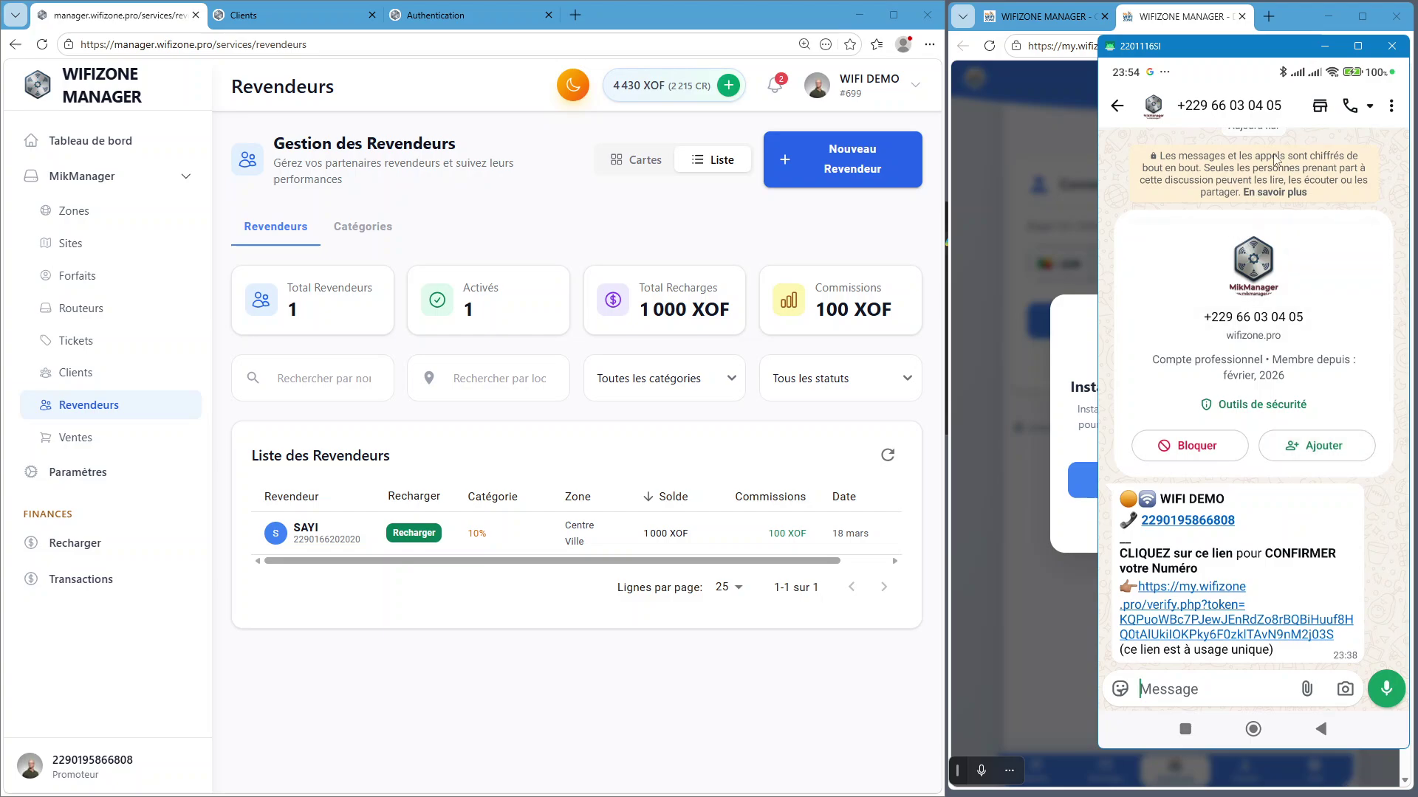
Scroll through the recharge notifications in your own WhatsApp Business chat, then return the phone home
right_click(1300, 227)
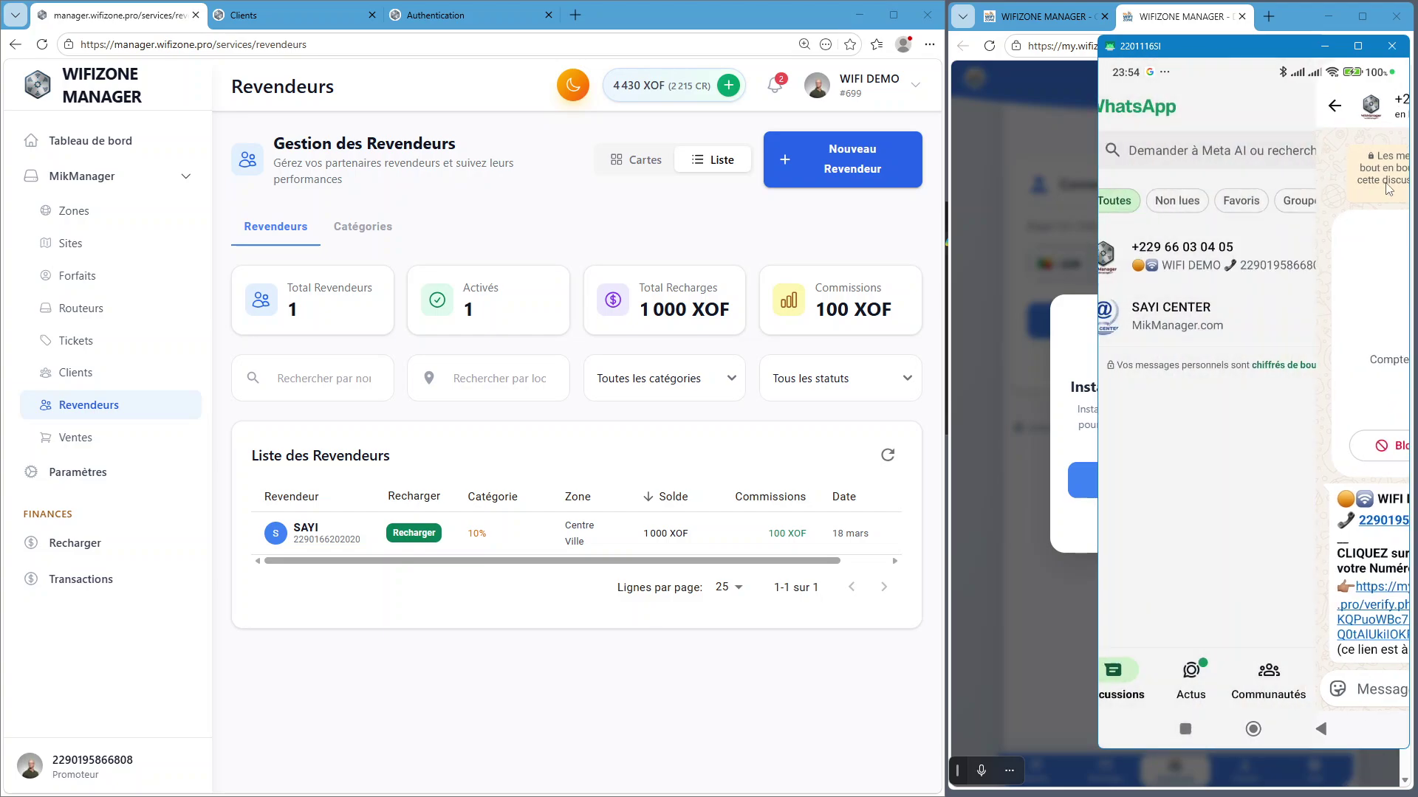
left_click(1255, 729)
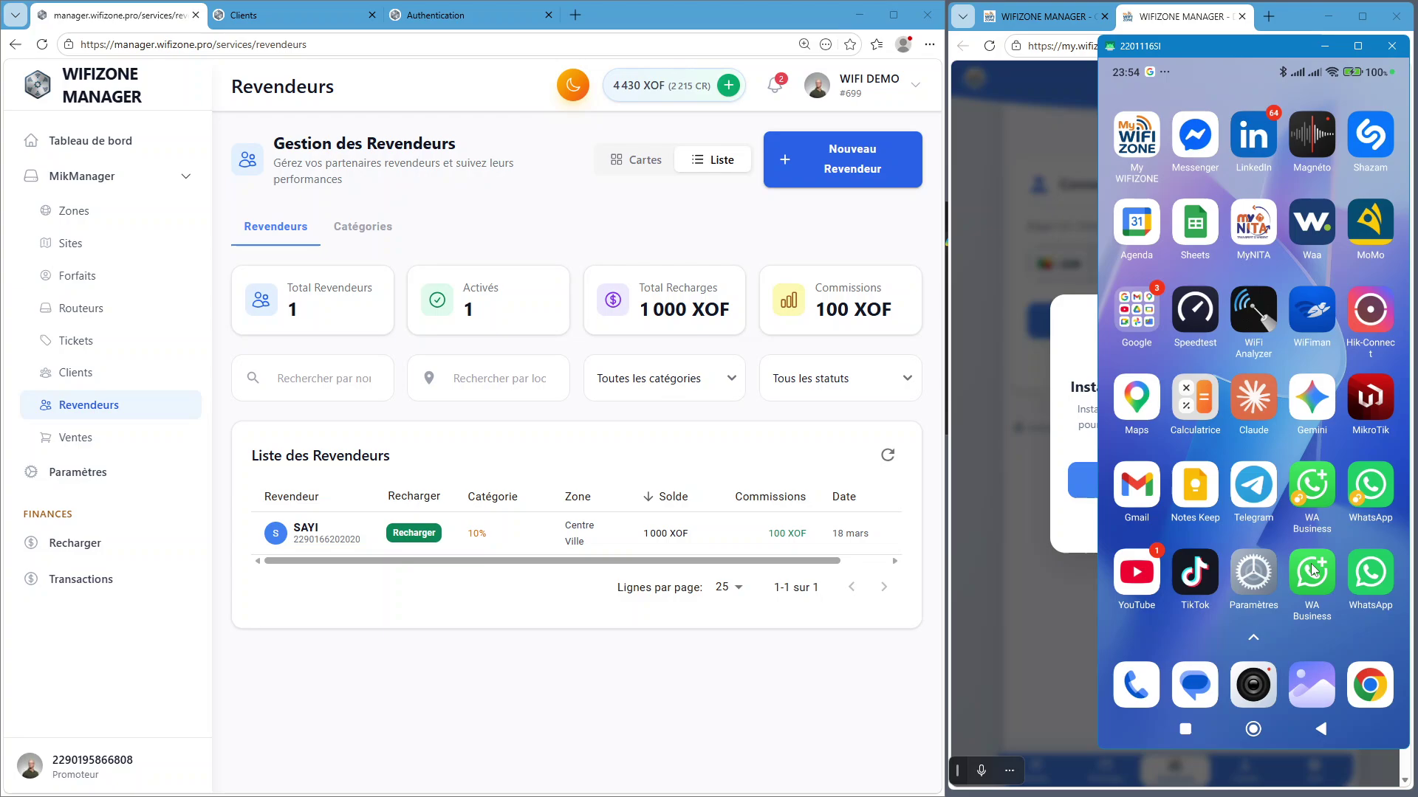
left_click(1313, 483)
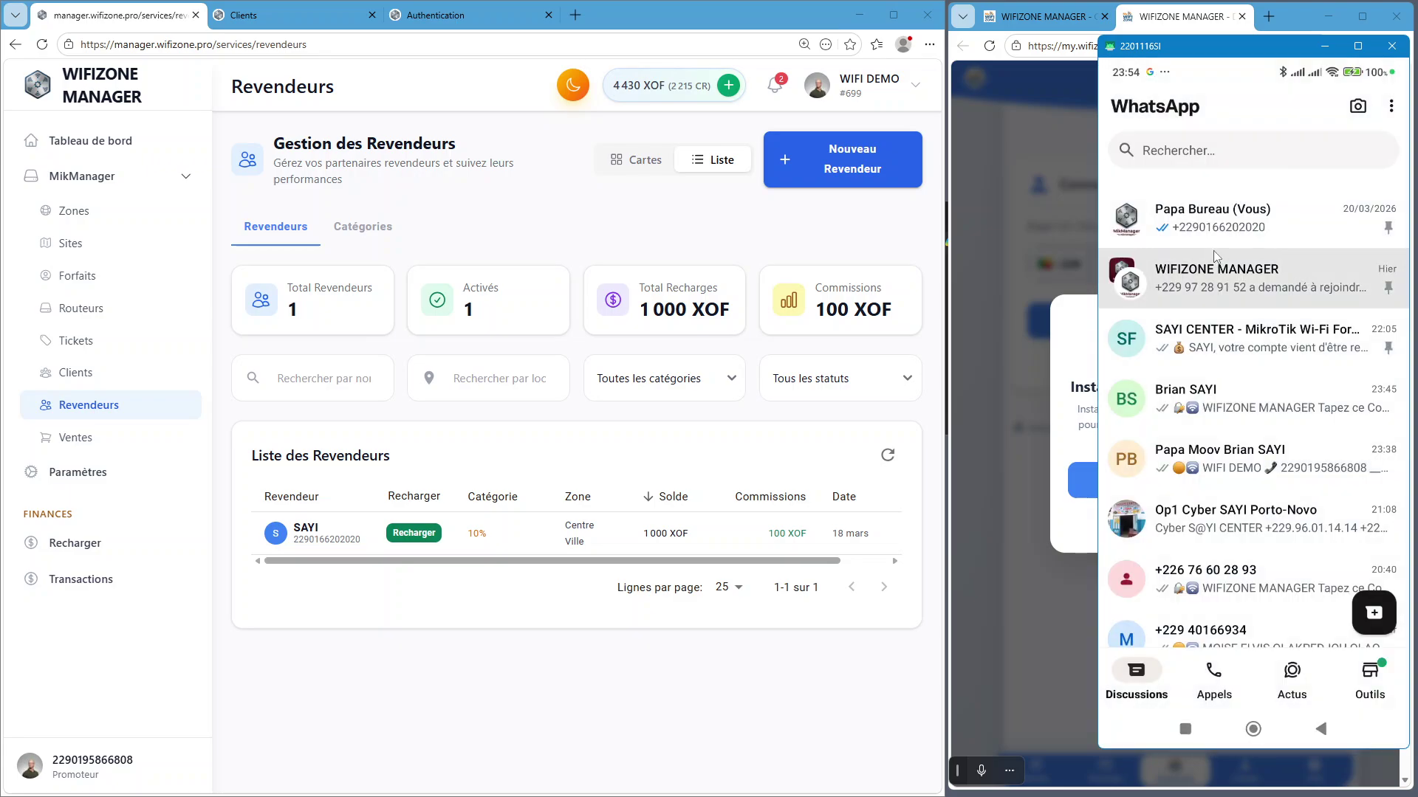
left_click(1210, 222)
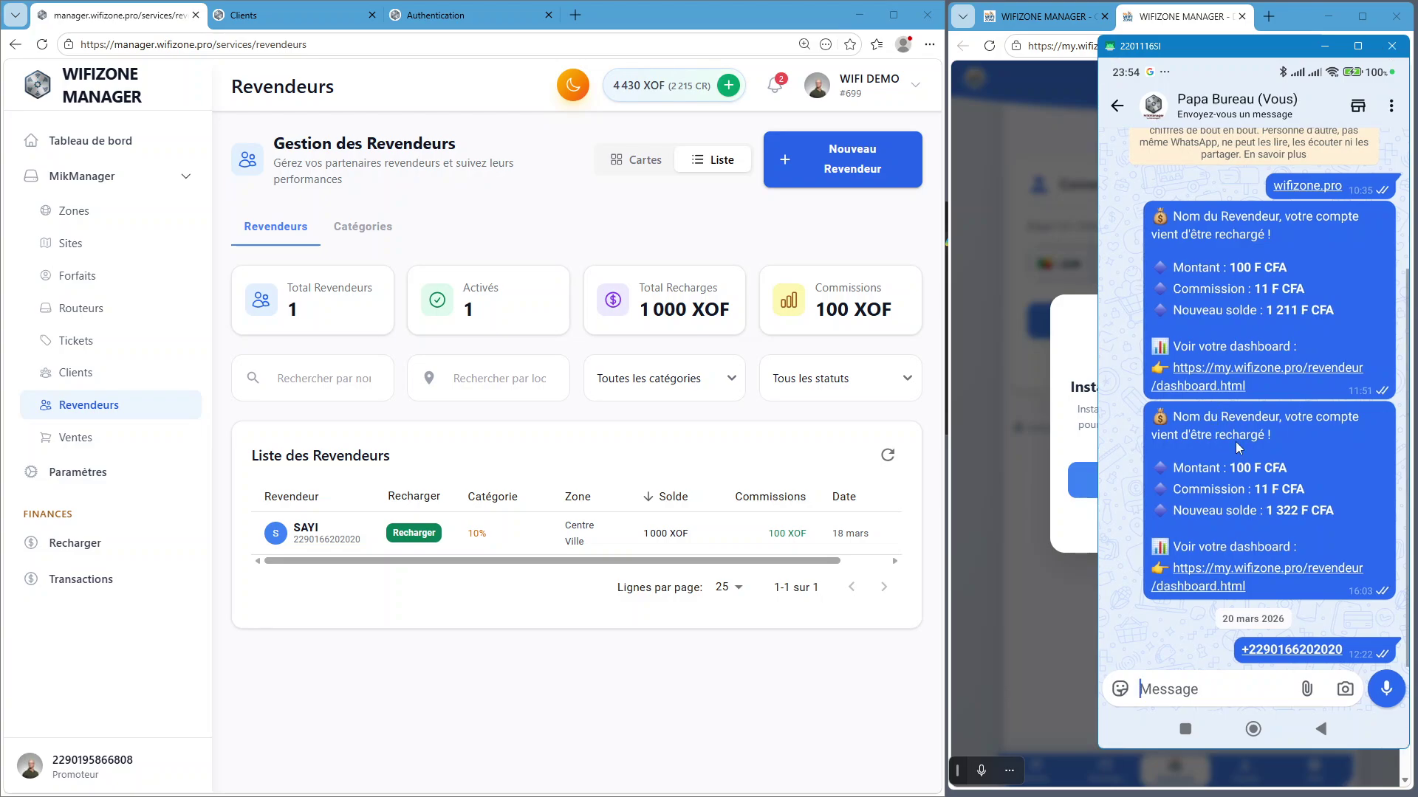
scroll(1240, 284, "up", 2)
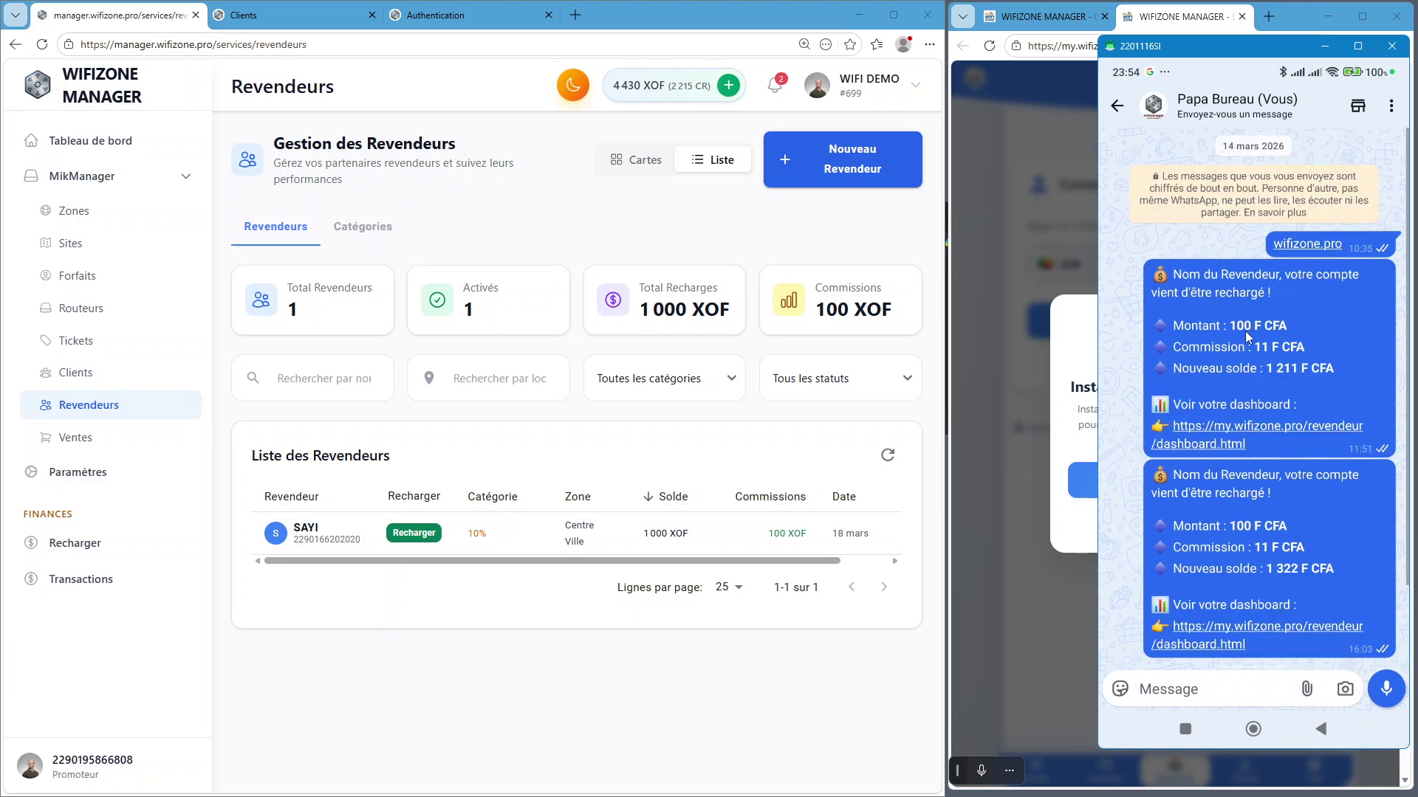
right_click(1327, 295)
left_click(1259, 731)
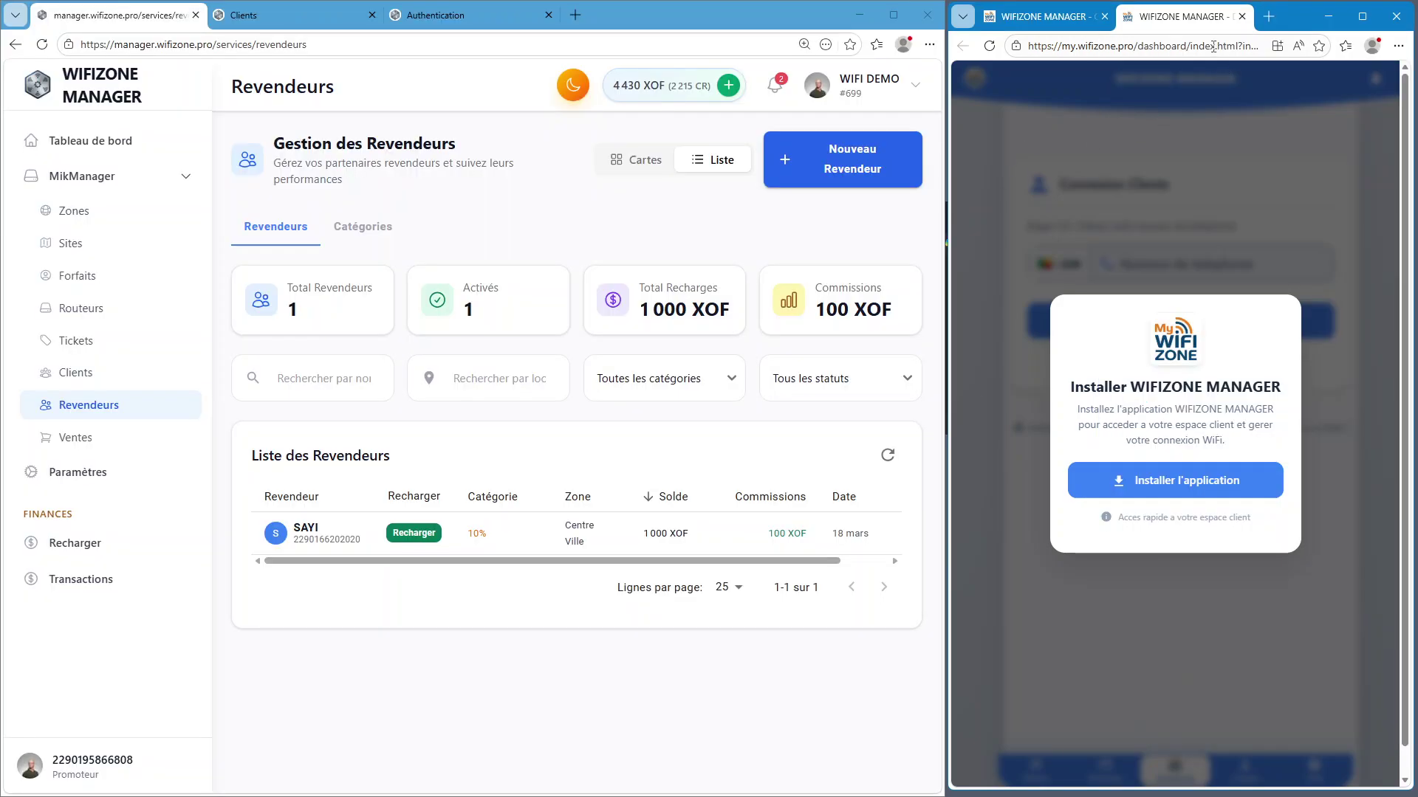
Load the reseller login page at my.wifizone.pro/revendeur
left_click(1213, 46)
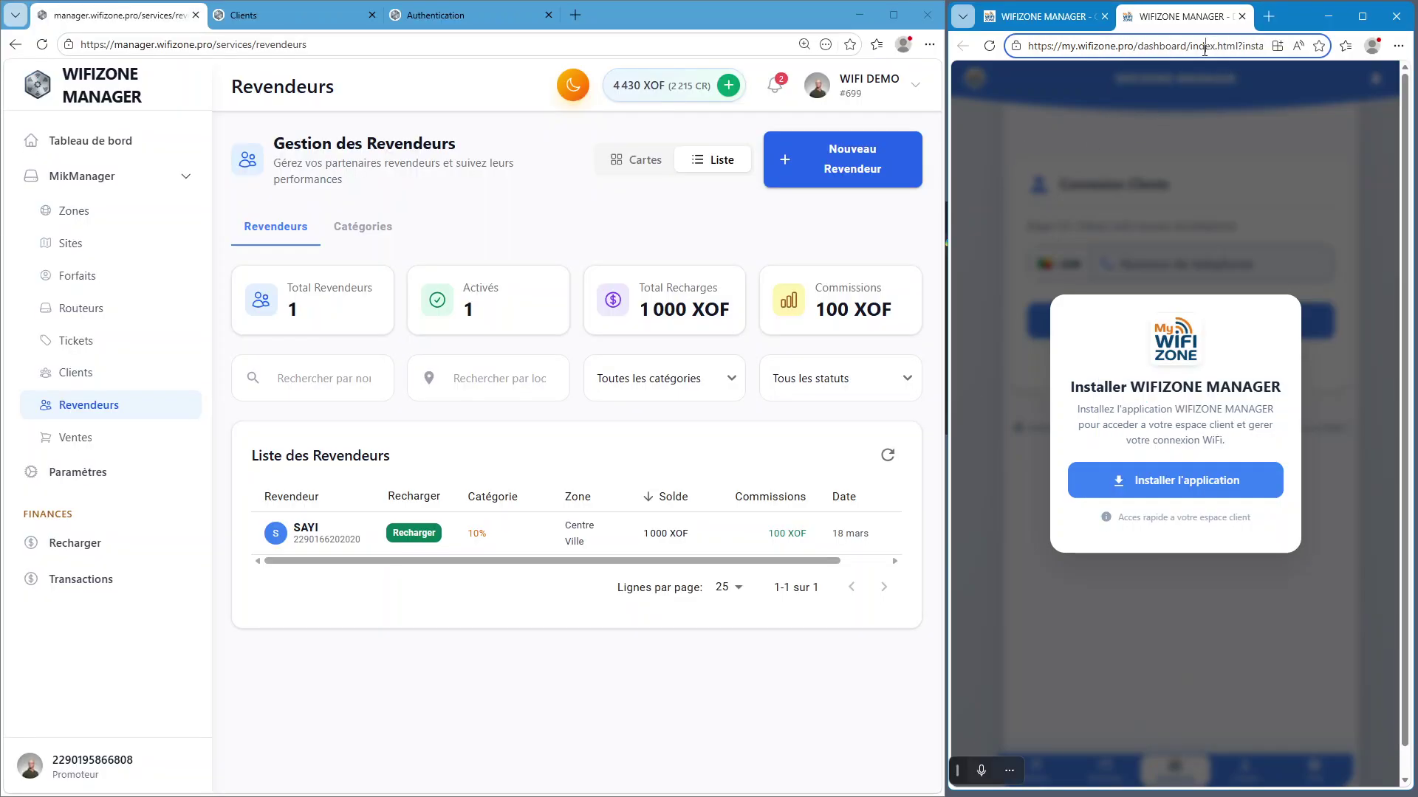
type("my.")
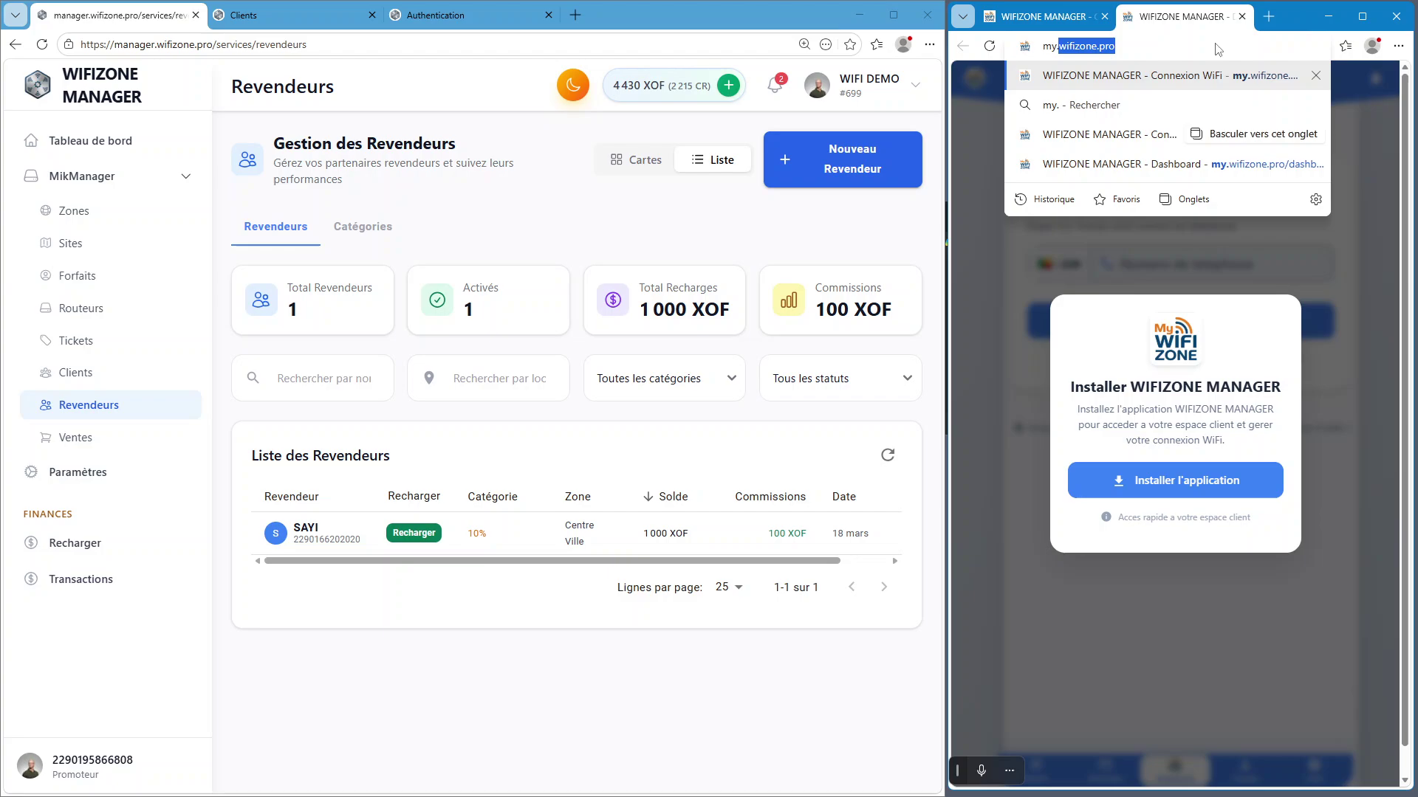
type("w")
key("Right")
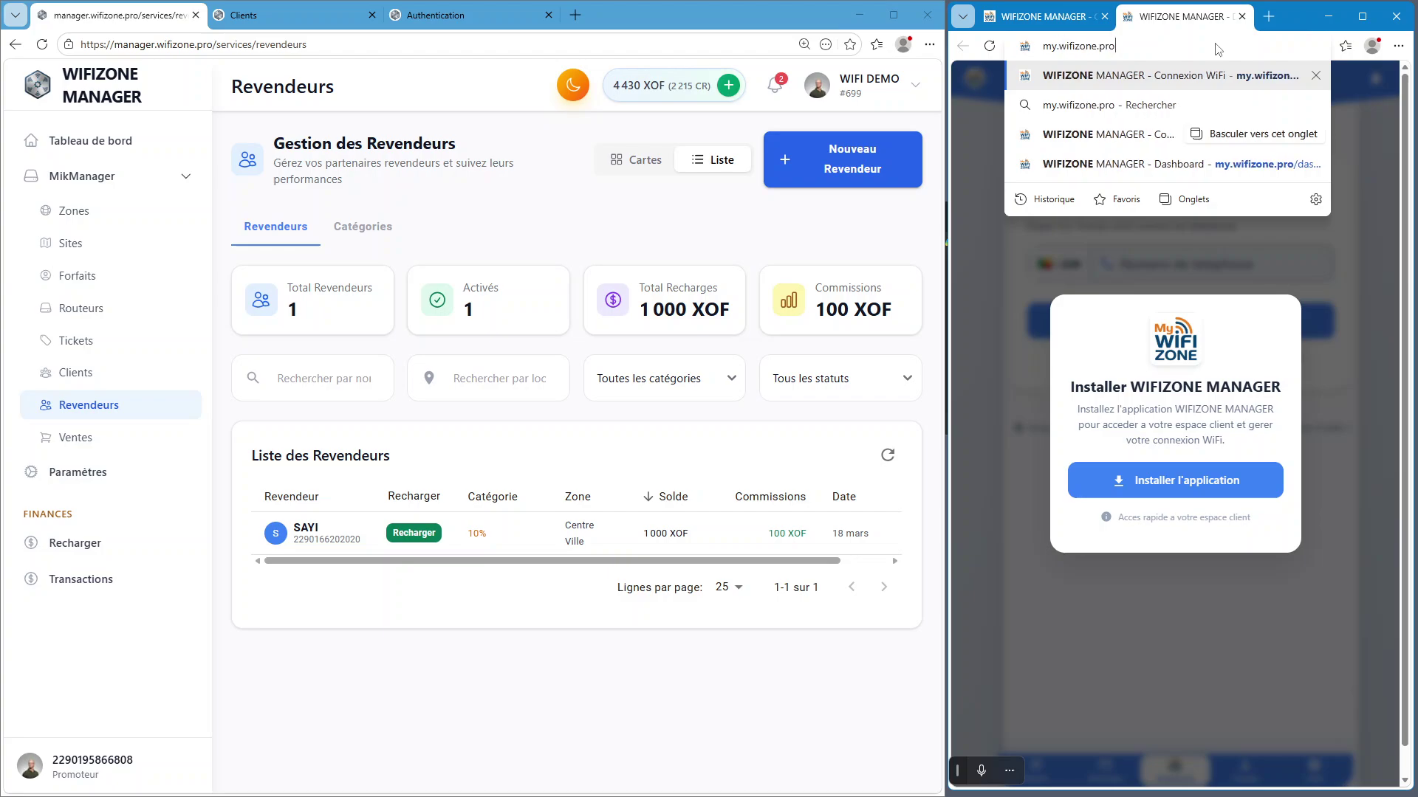
type("revendeur")
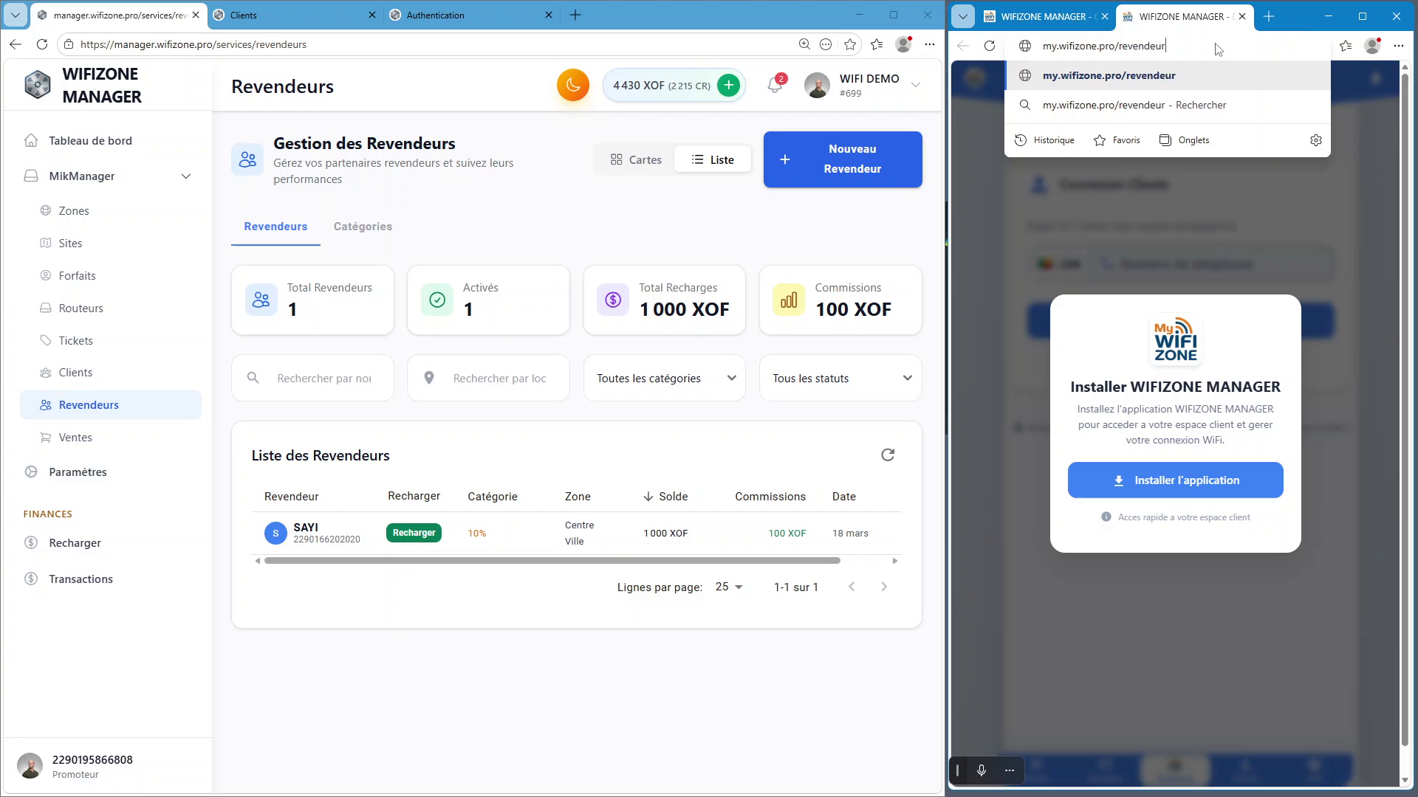
key("Return")
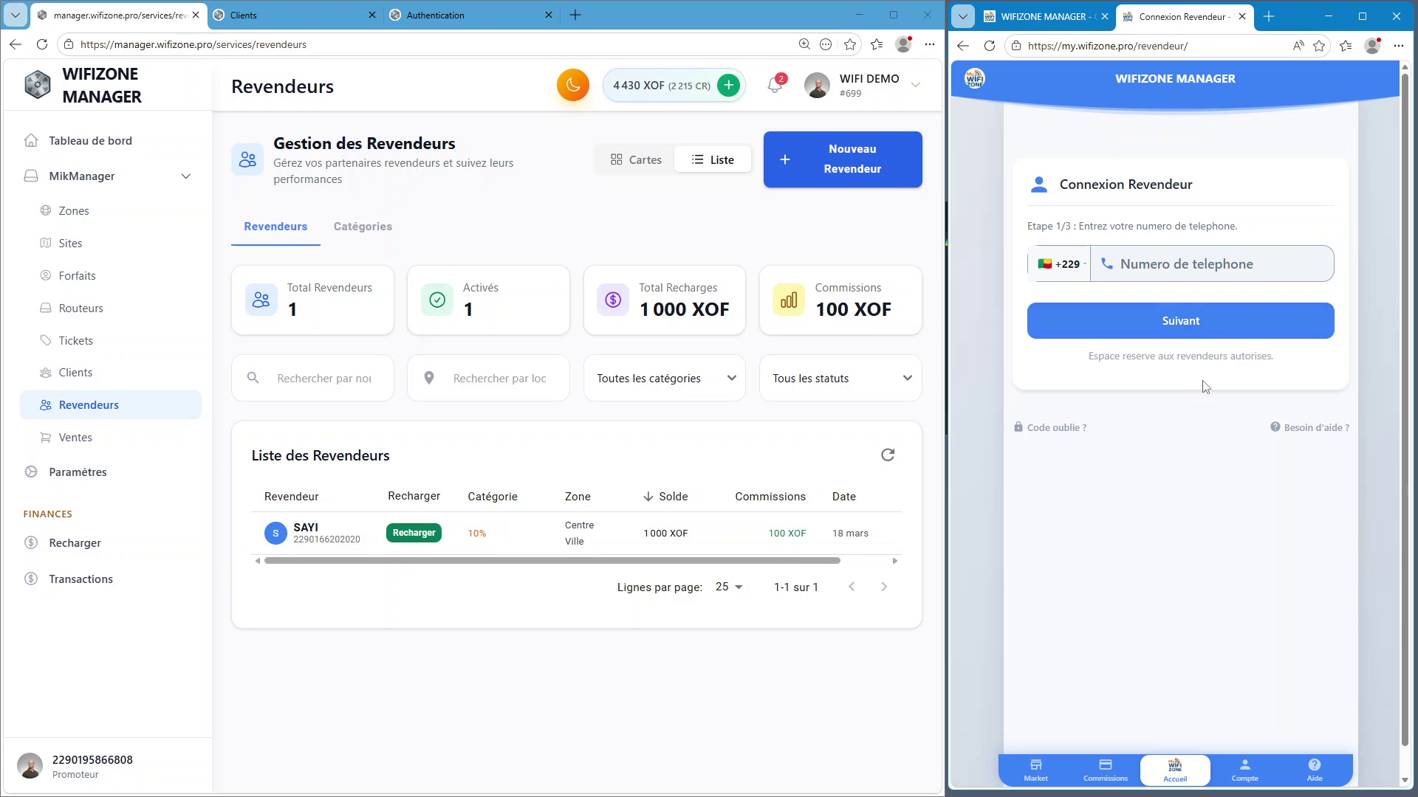
Sign in with the reseller's phone number, the WIFI DEMO network and the account password
left_click_drag(1407, 399, 1404, 484)
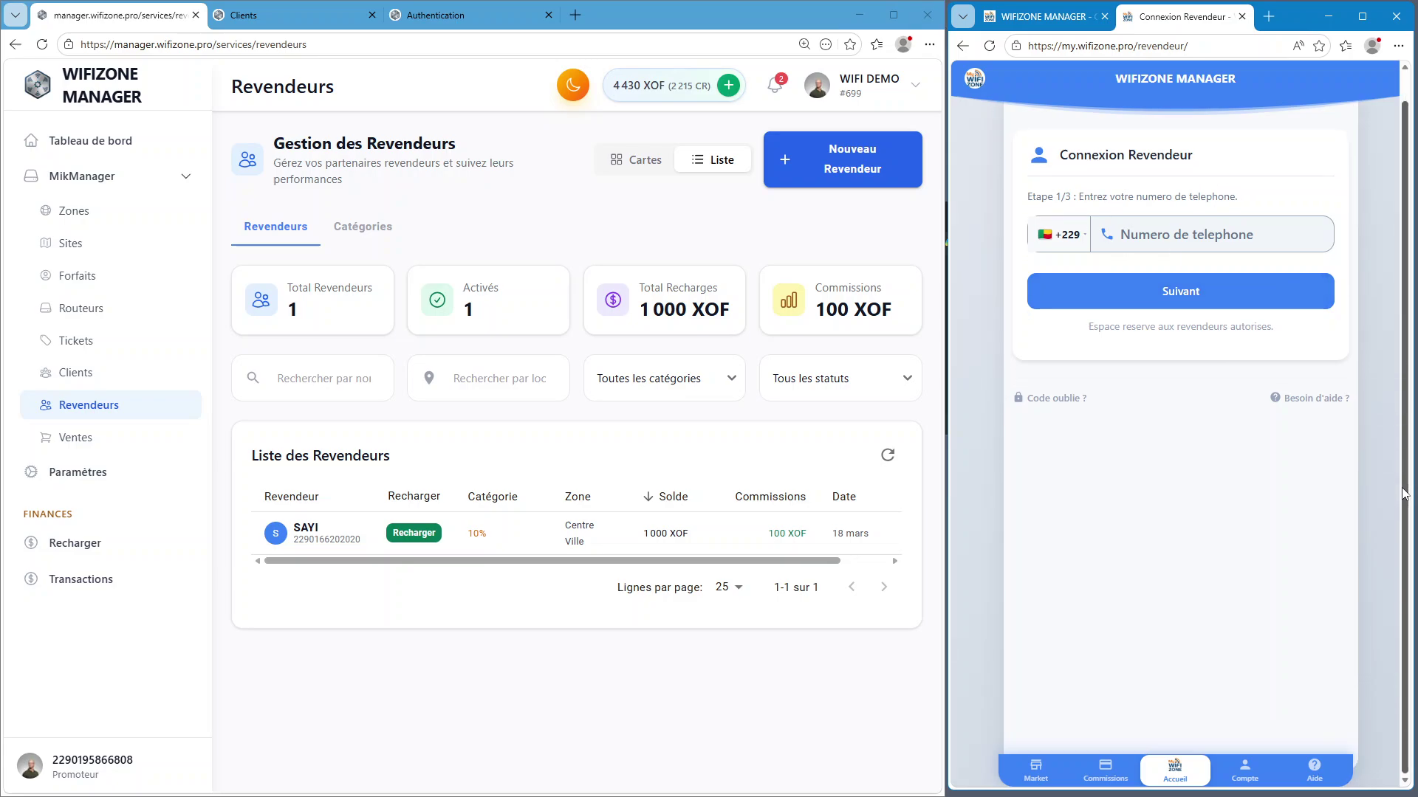
left_click(1177, 257)
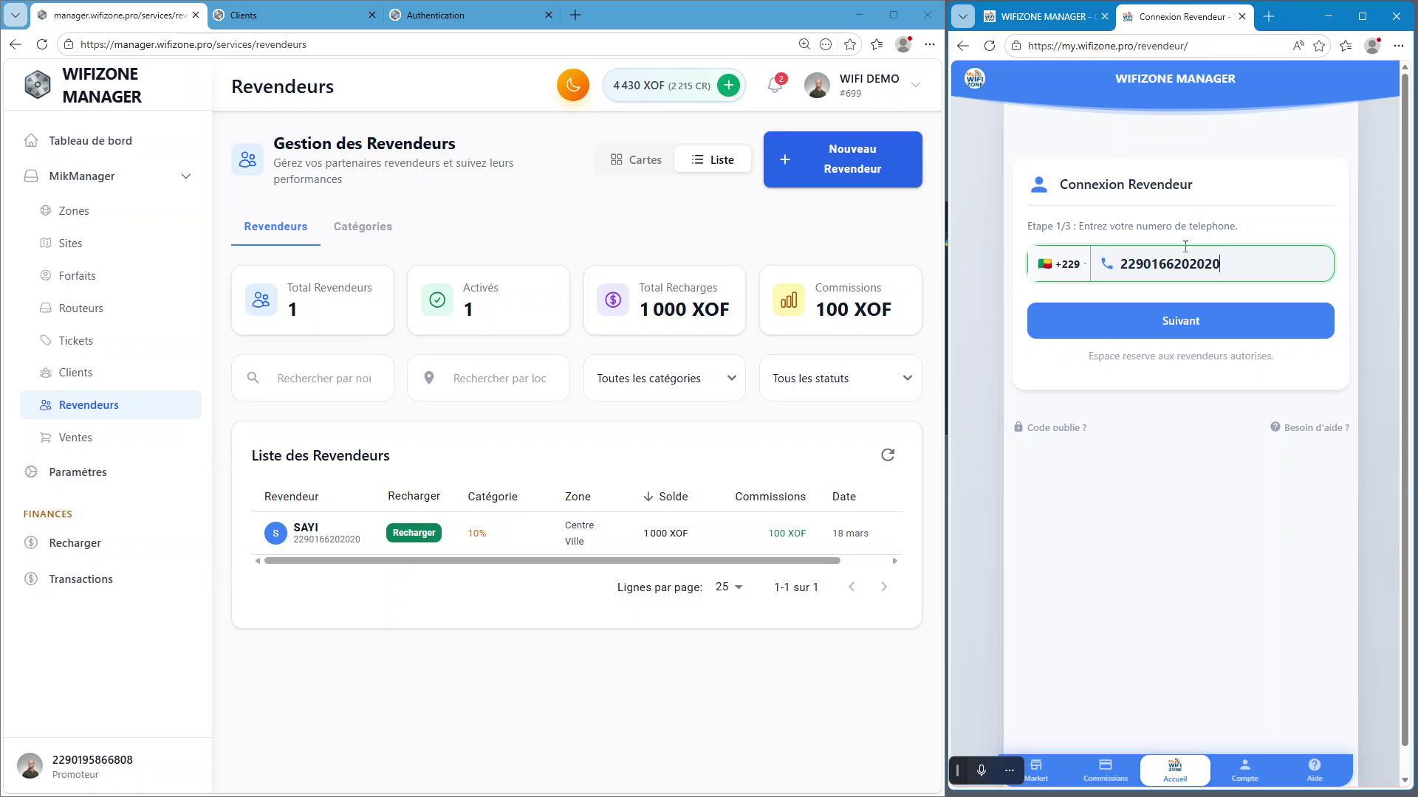
left_click(1140, 325)
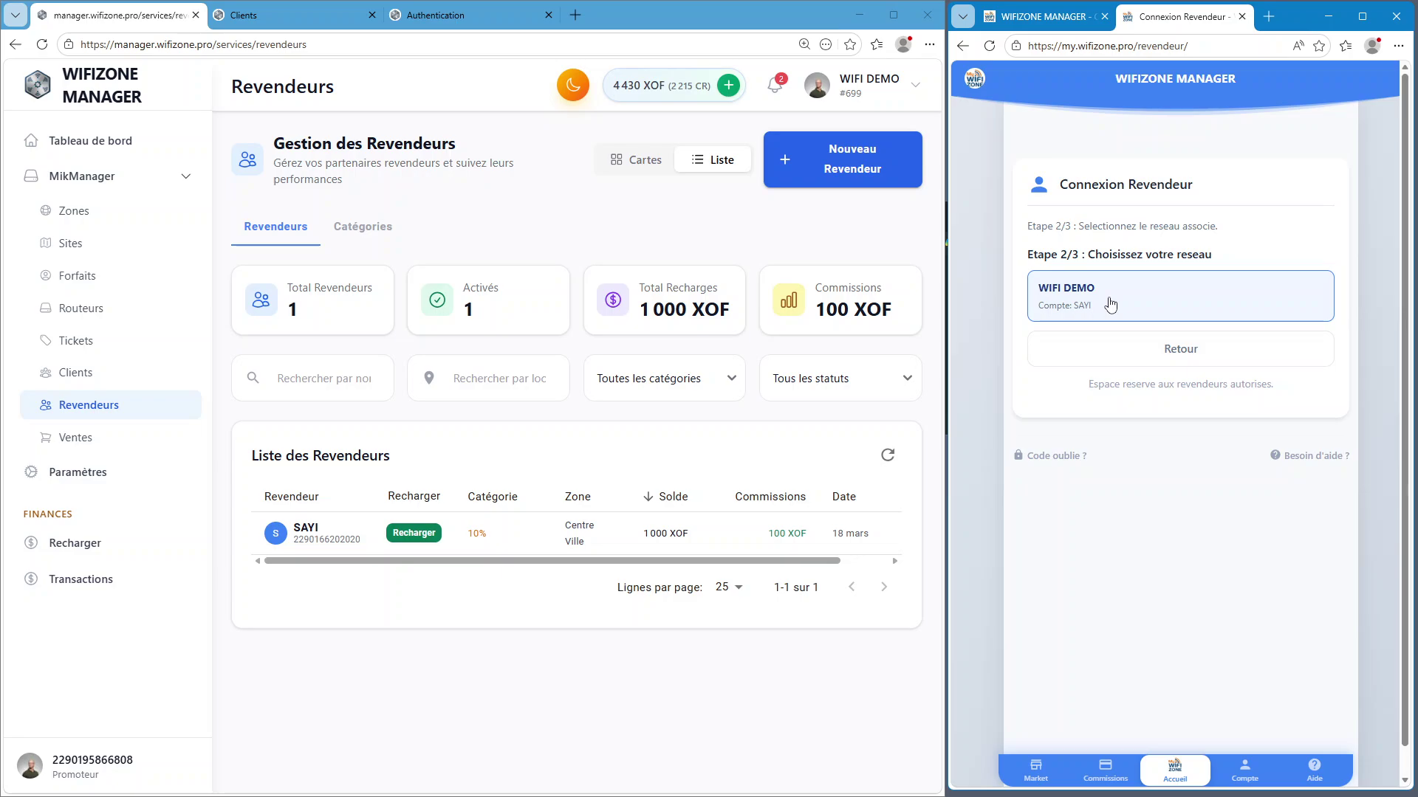
left_click(1110, 303)
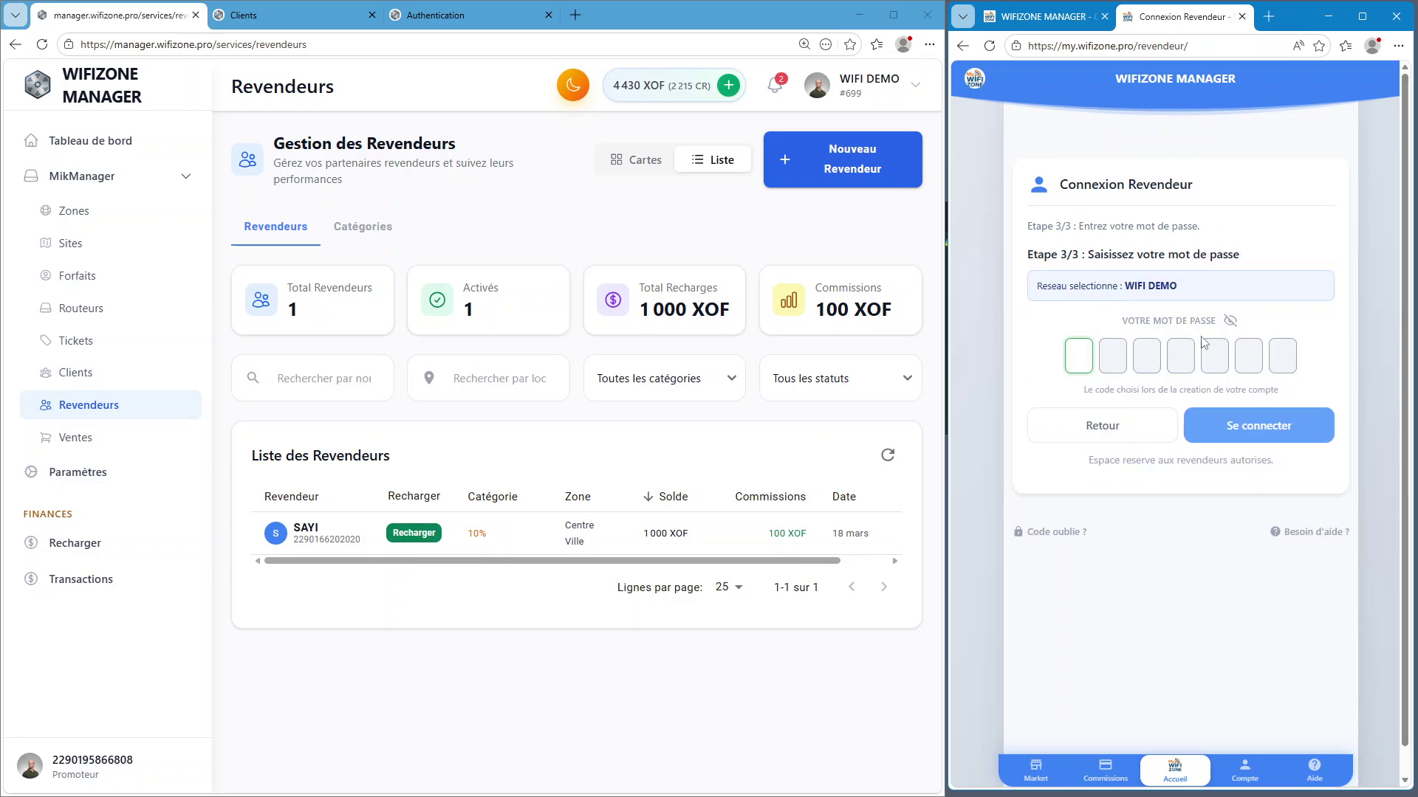
type("1234567")
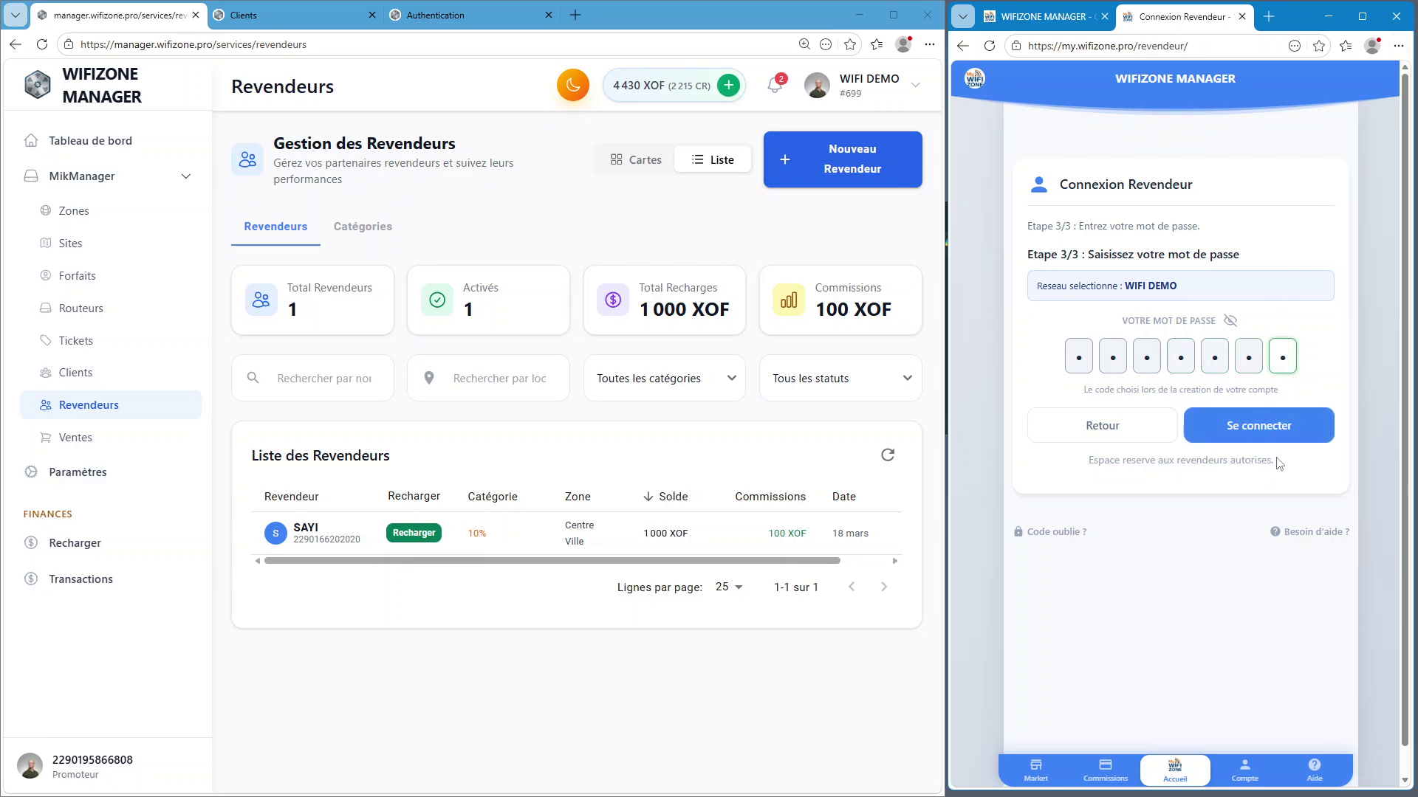
left_click(1275, 423)
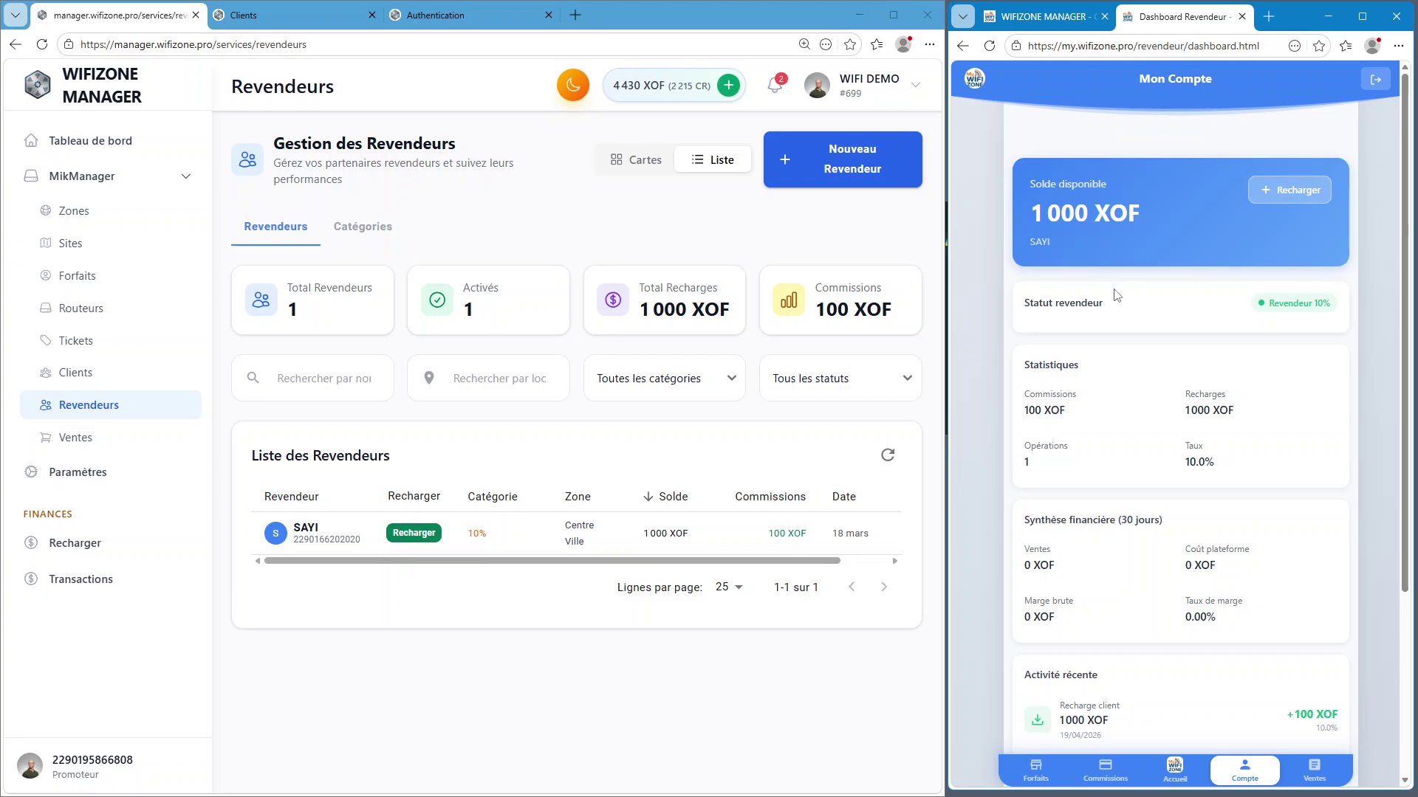
Preview selling the 1H-1Go-1jr plan on Vendre un forfait, then return to Mon Compte
scroll(1116, 295, "down", 3)
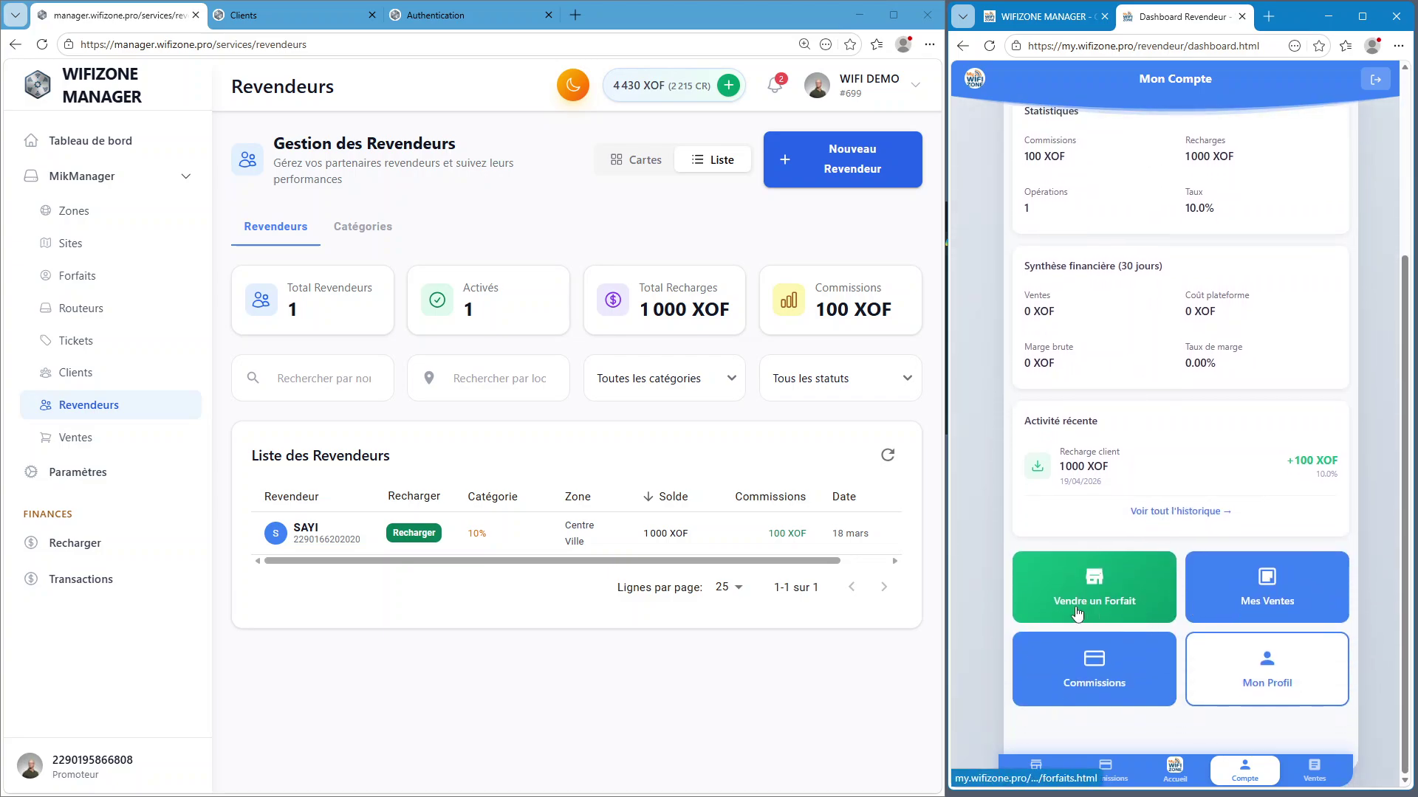
left_click(1111, 612)
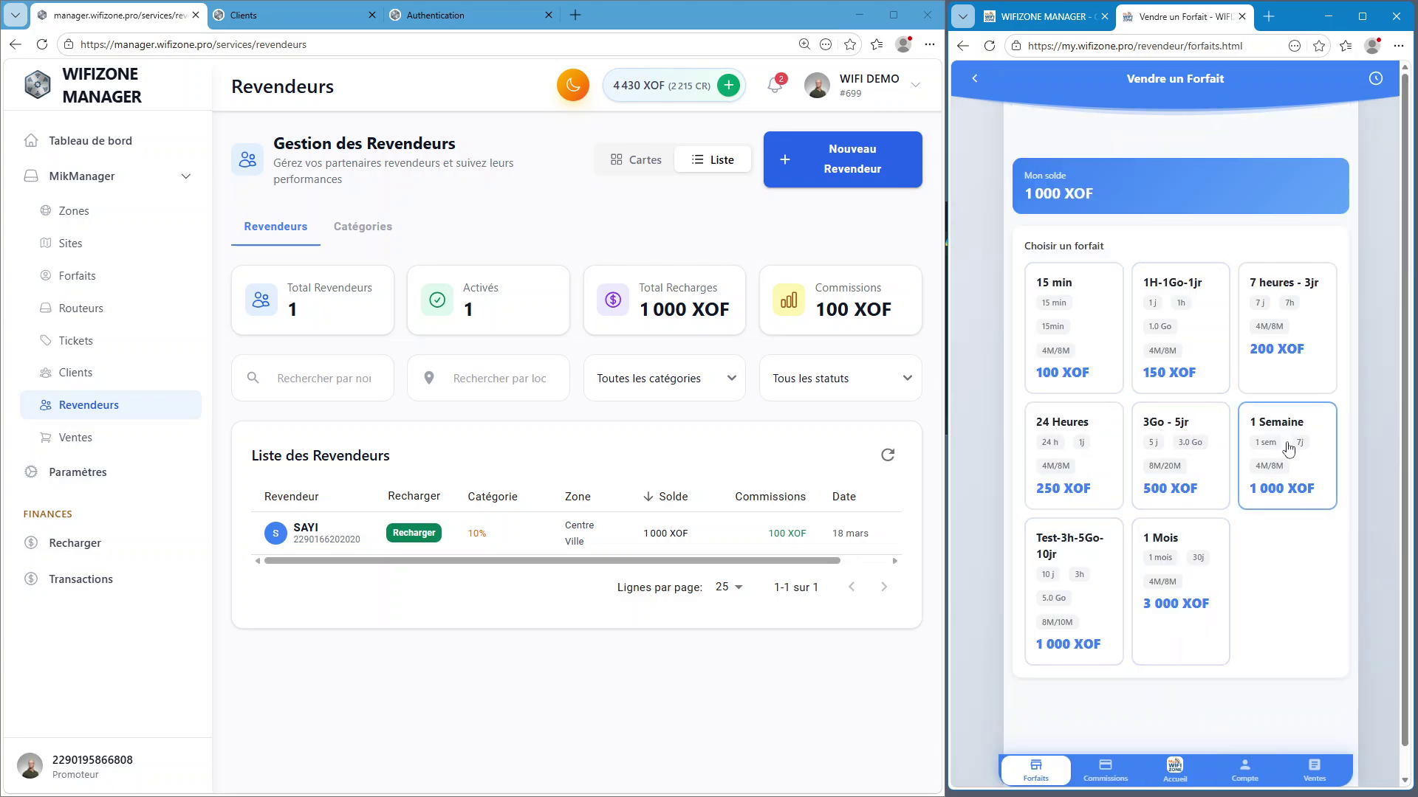
left_click(1171, 378)
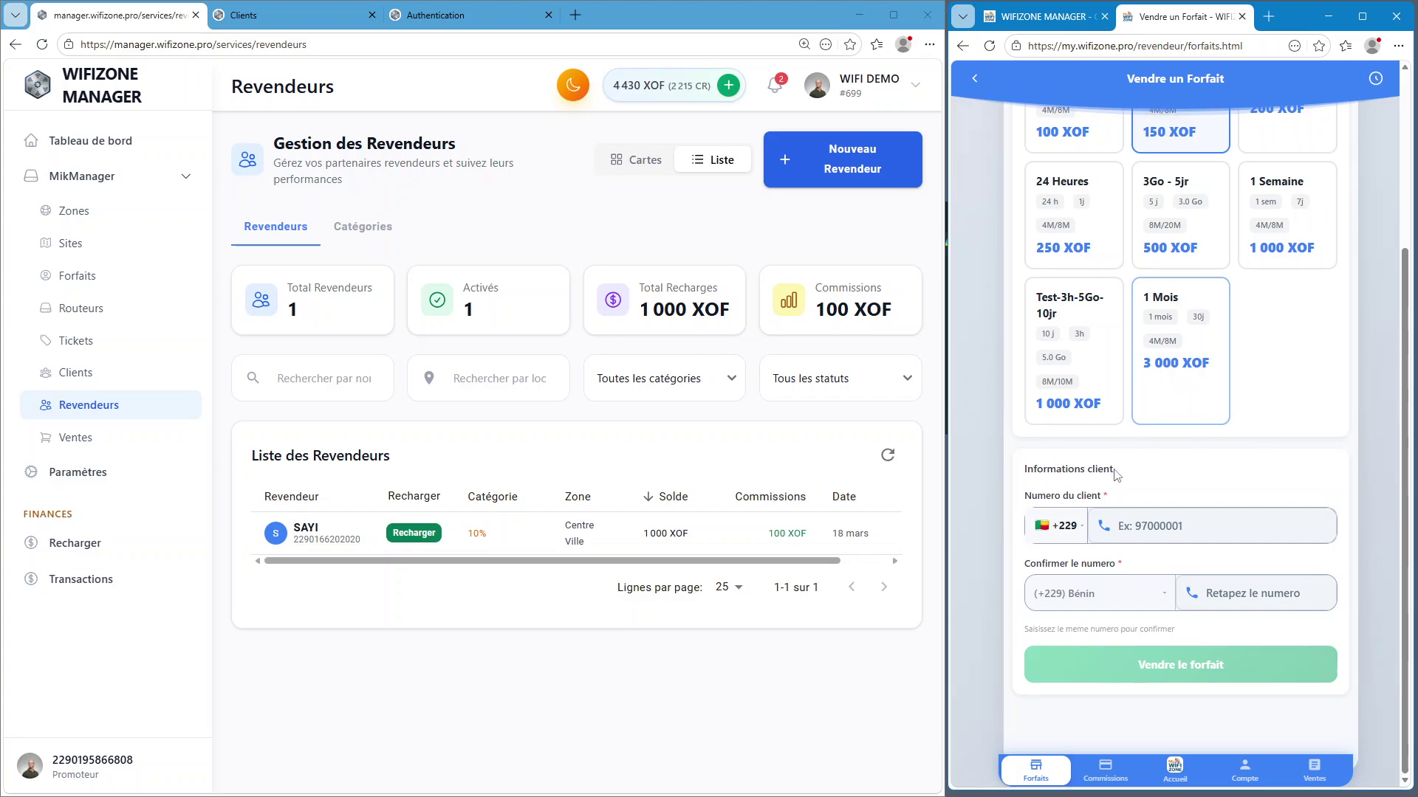
left_click(1179, 525)
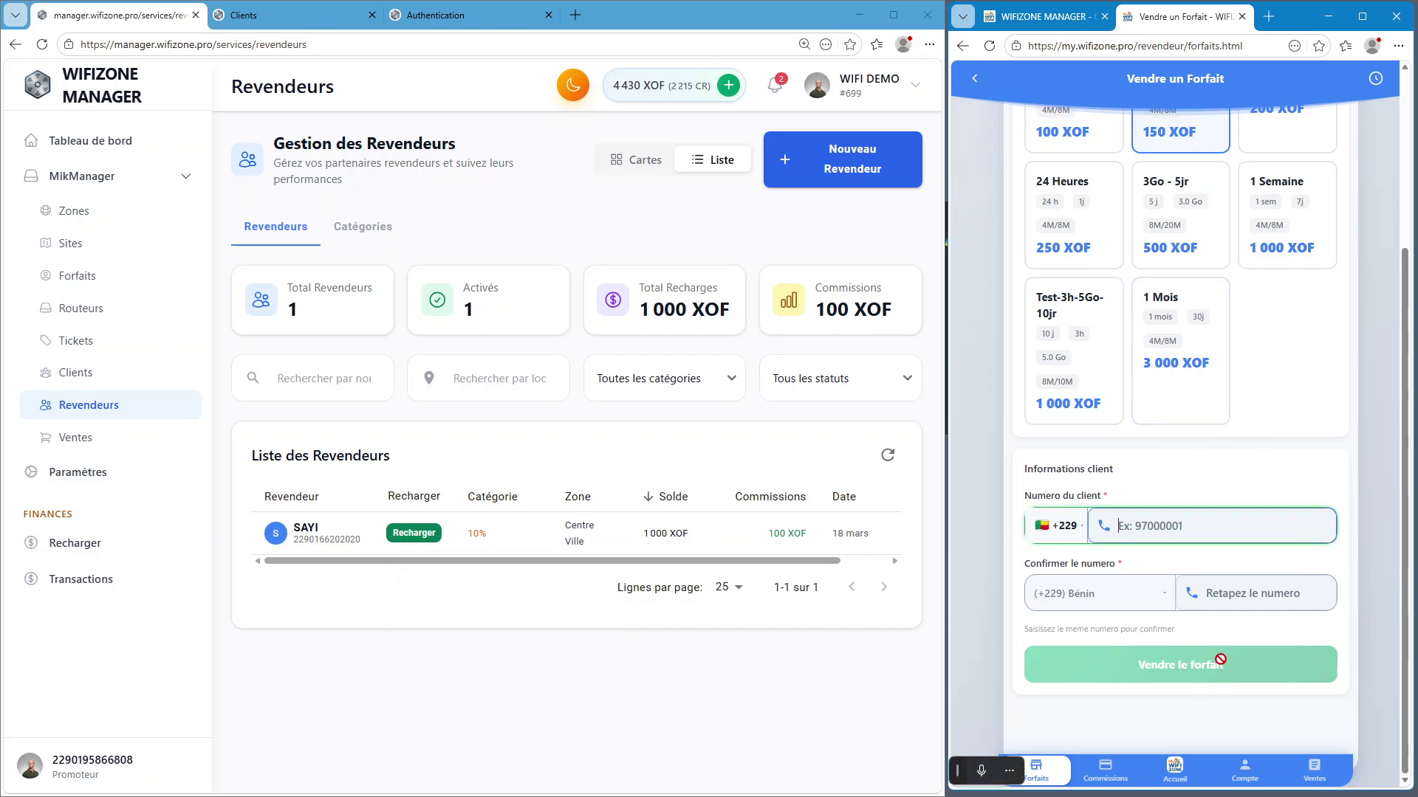
left_click(978, 81)
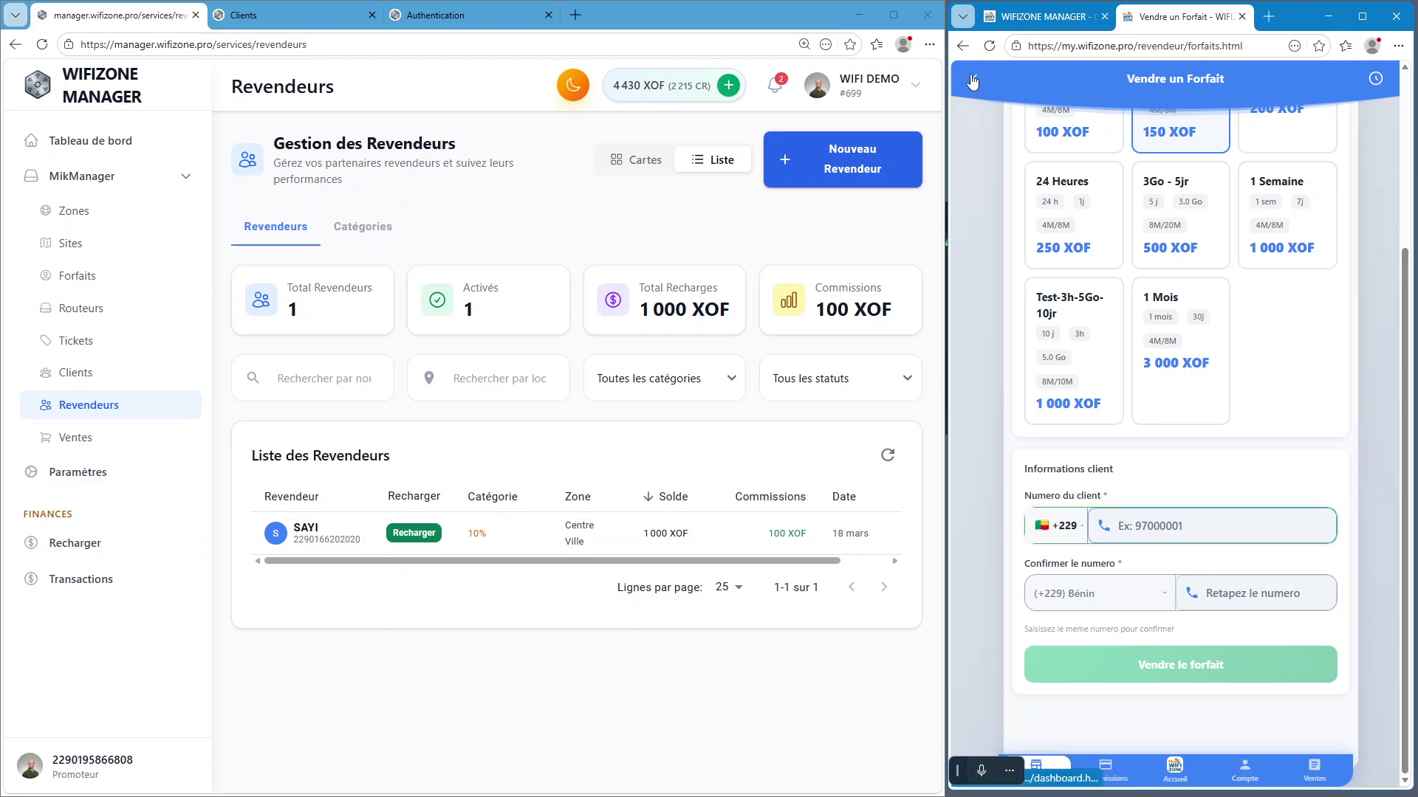
Look over the reseller's sales list and package-selling page, then return to the dashboard
scroll(1209, 301, "down", 2)
scroll(1196, 369, "up", 2)
scroll(1168, 616, "down", 3)
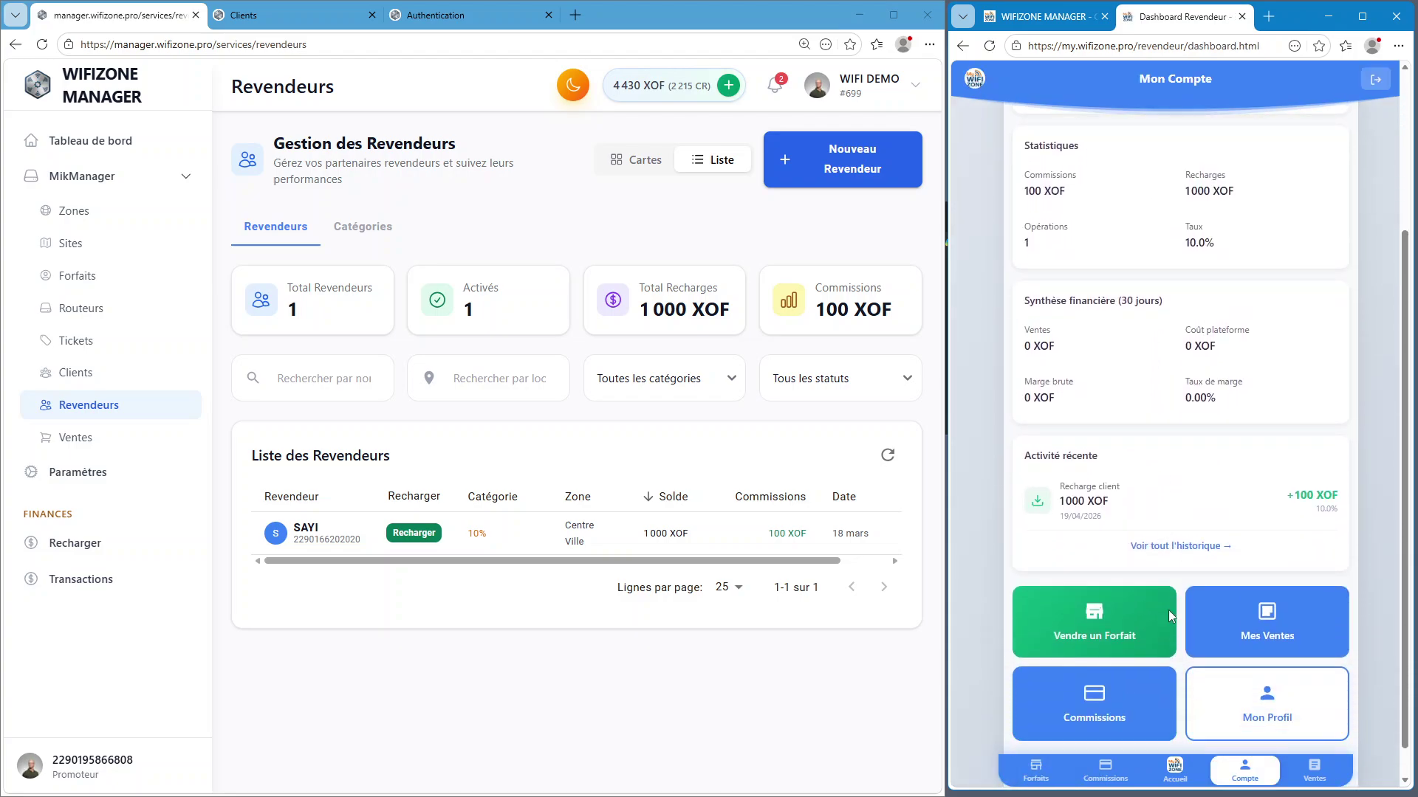
left_click(1288, 633)
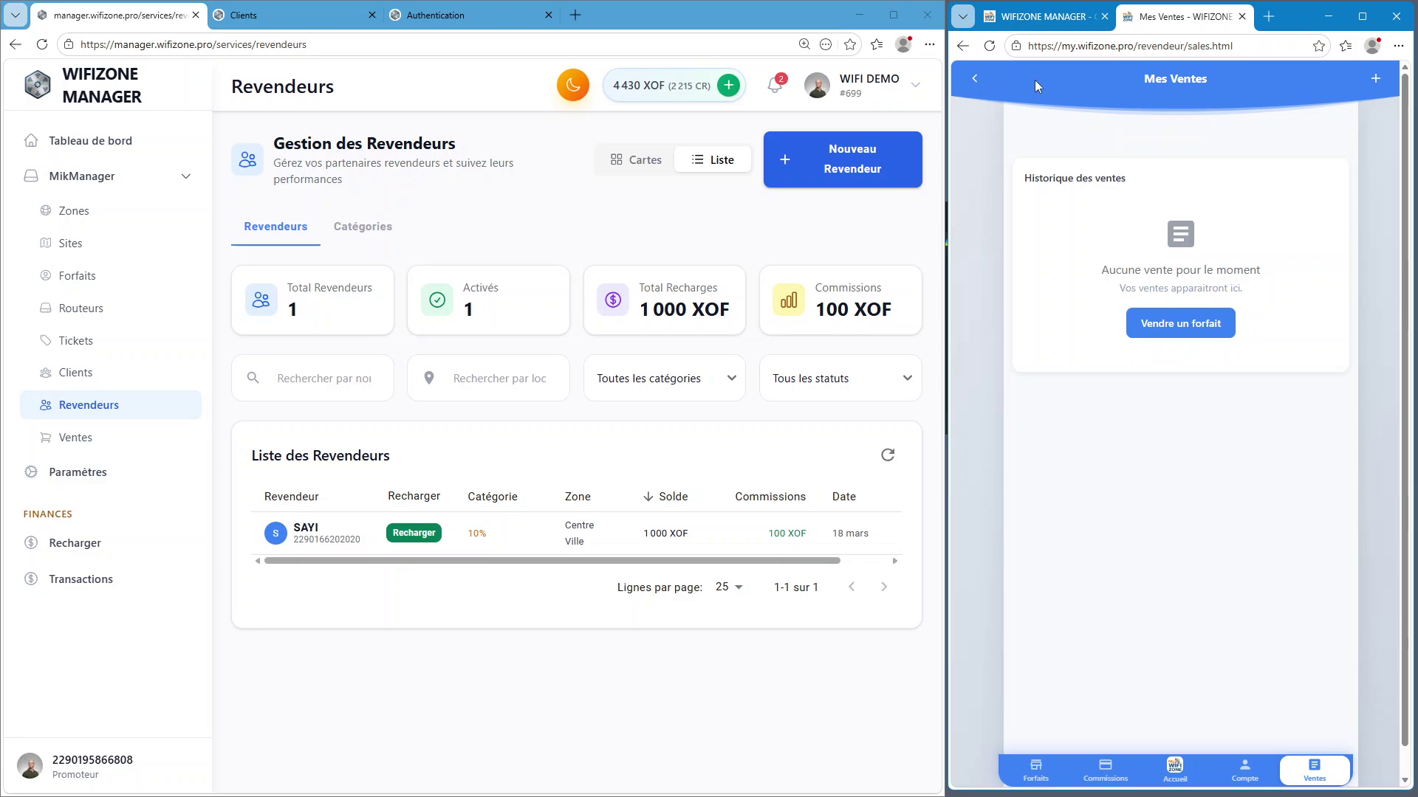
left_click(1179, 334)
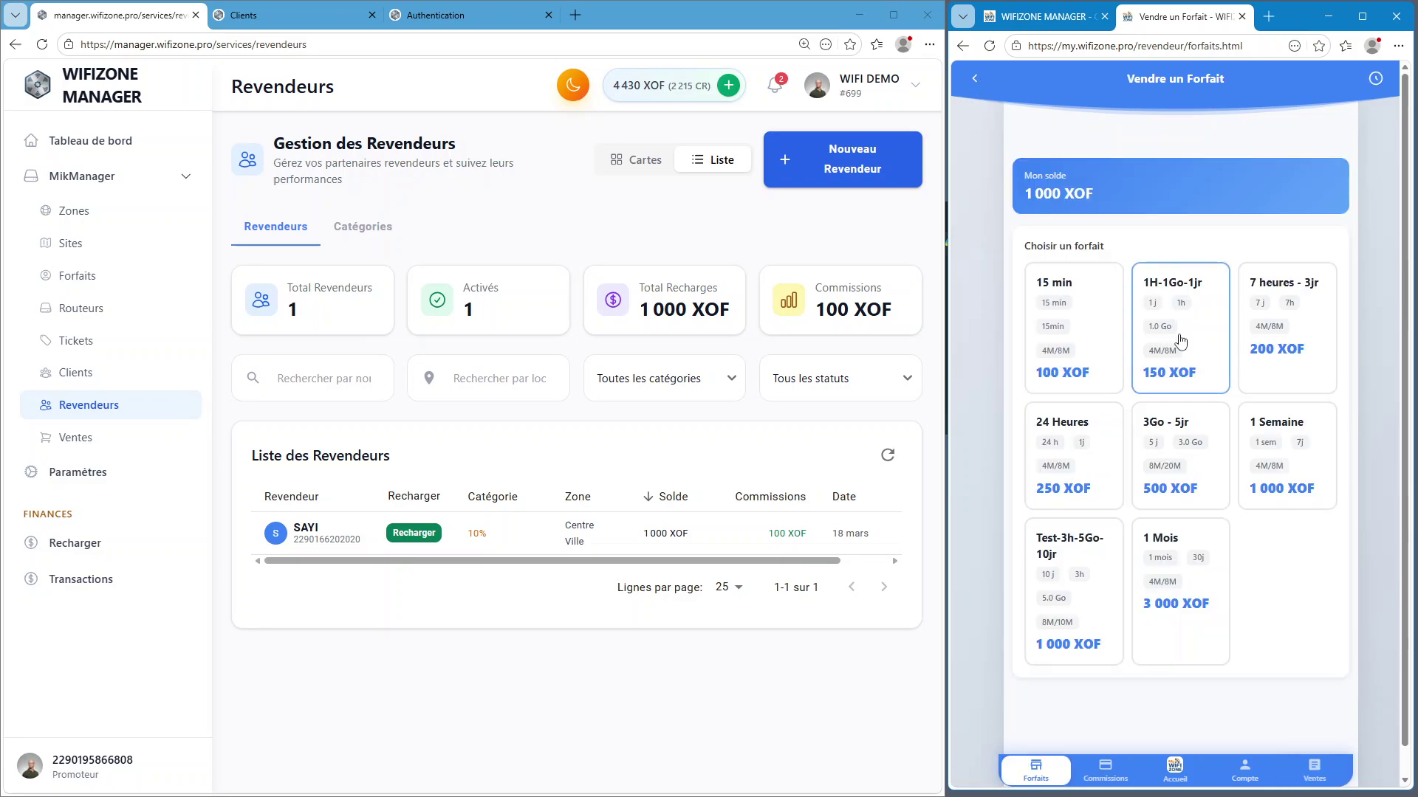
left_click(975, 78)
Review the reseller's commission history and return to Mon Compte
scroll(1108, 517, "down", 5)
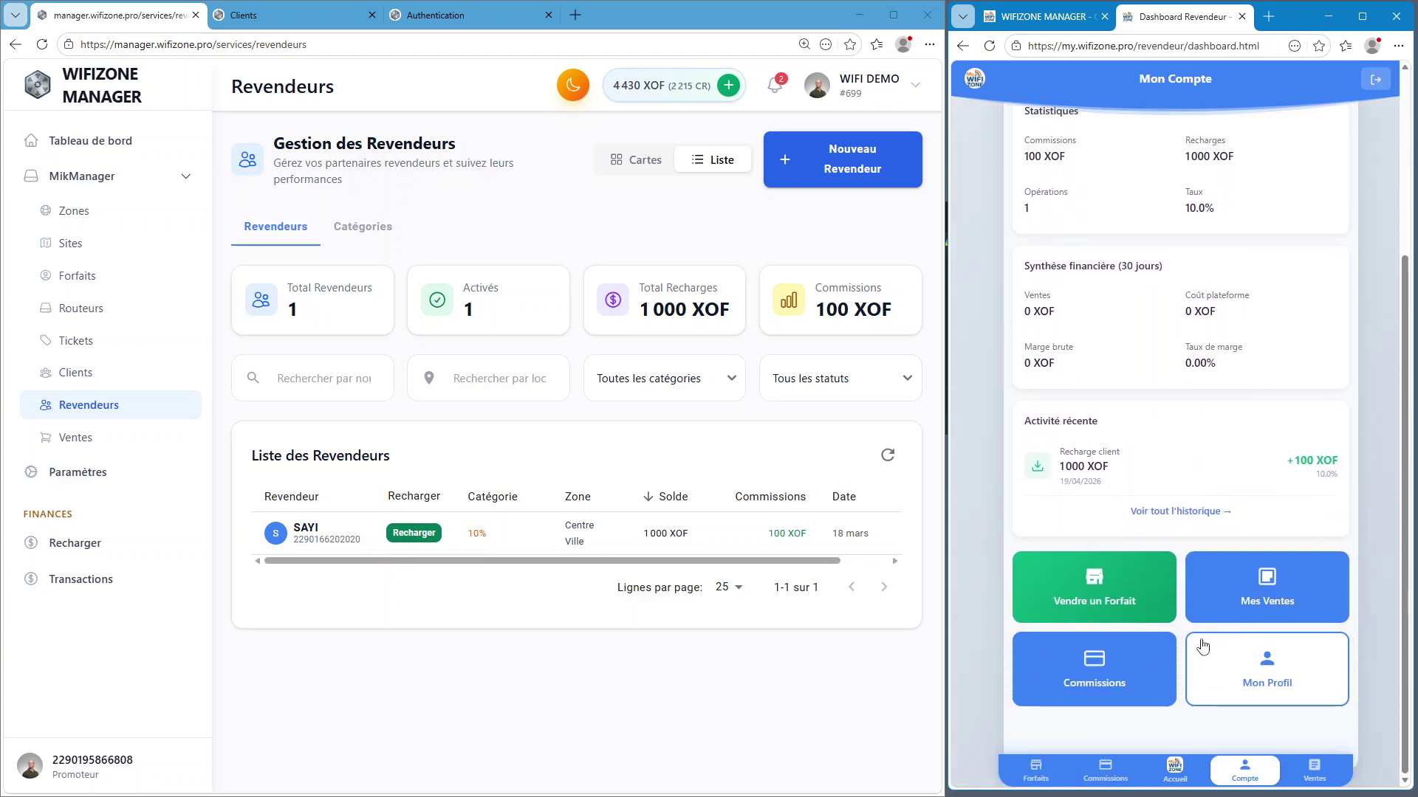
left_click(1107, 670)
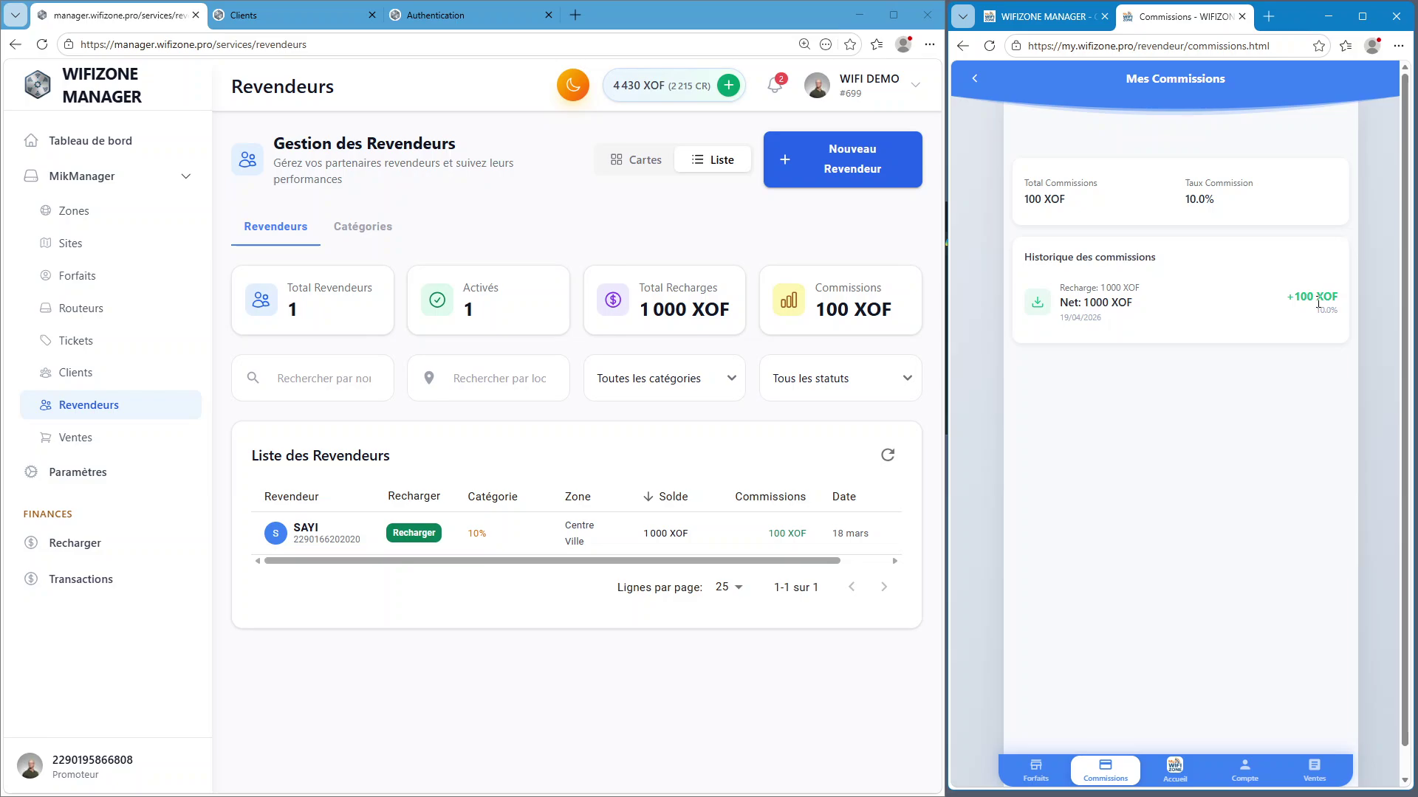
left_click(975, 87)
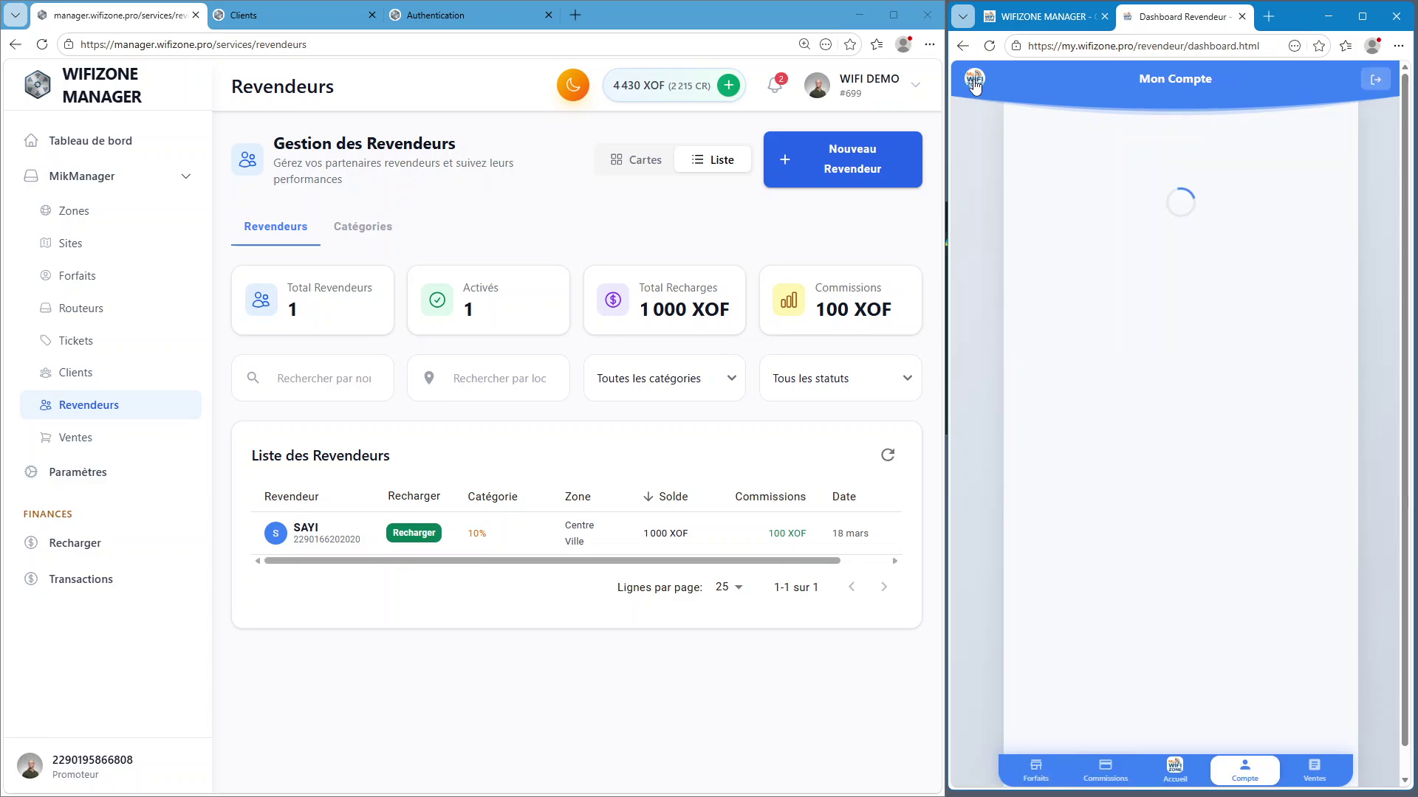
scroll(1212, 574, "down", 4)
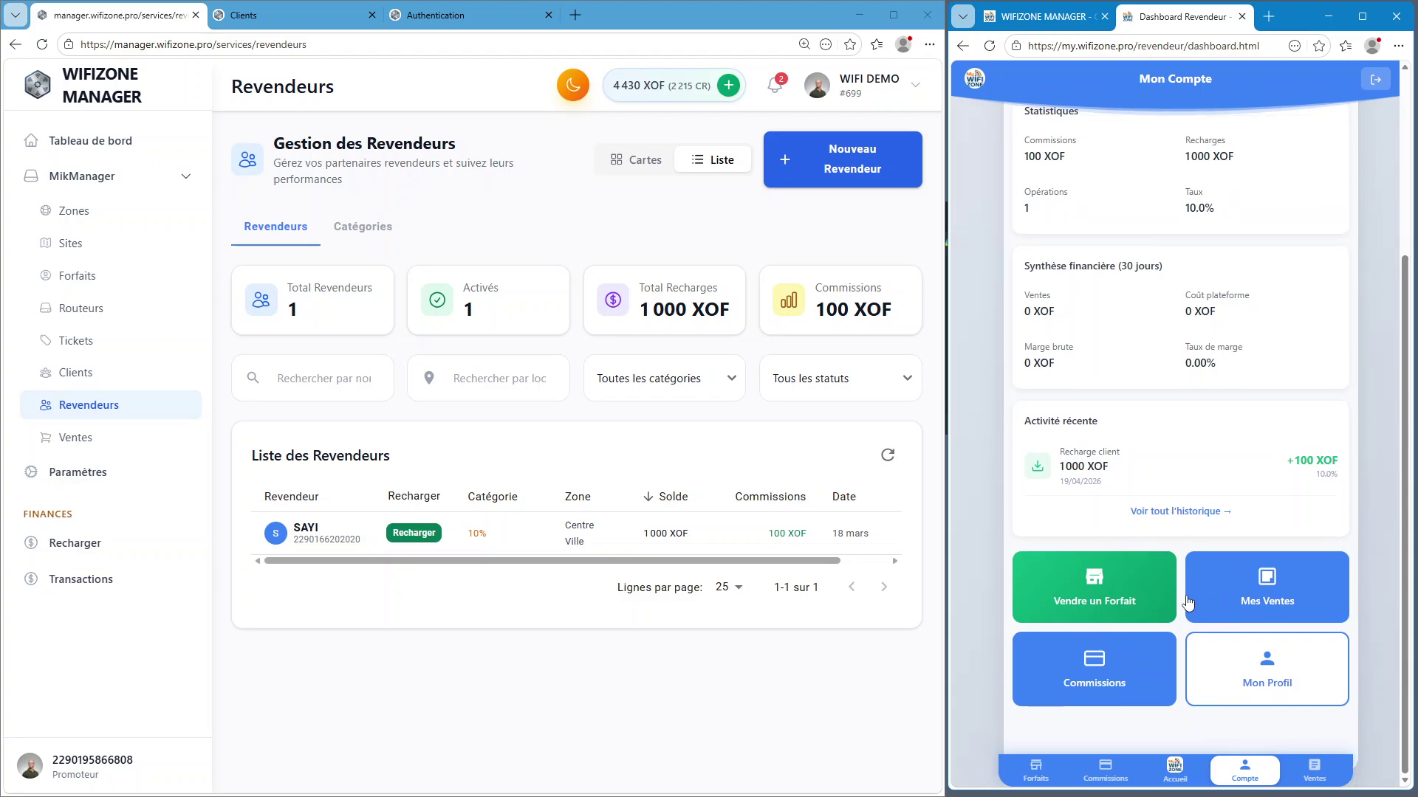
Review the Mon Profil page, then open the desktop wallet recharge for SAYI
left_click(1284, 683)
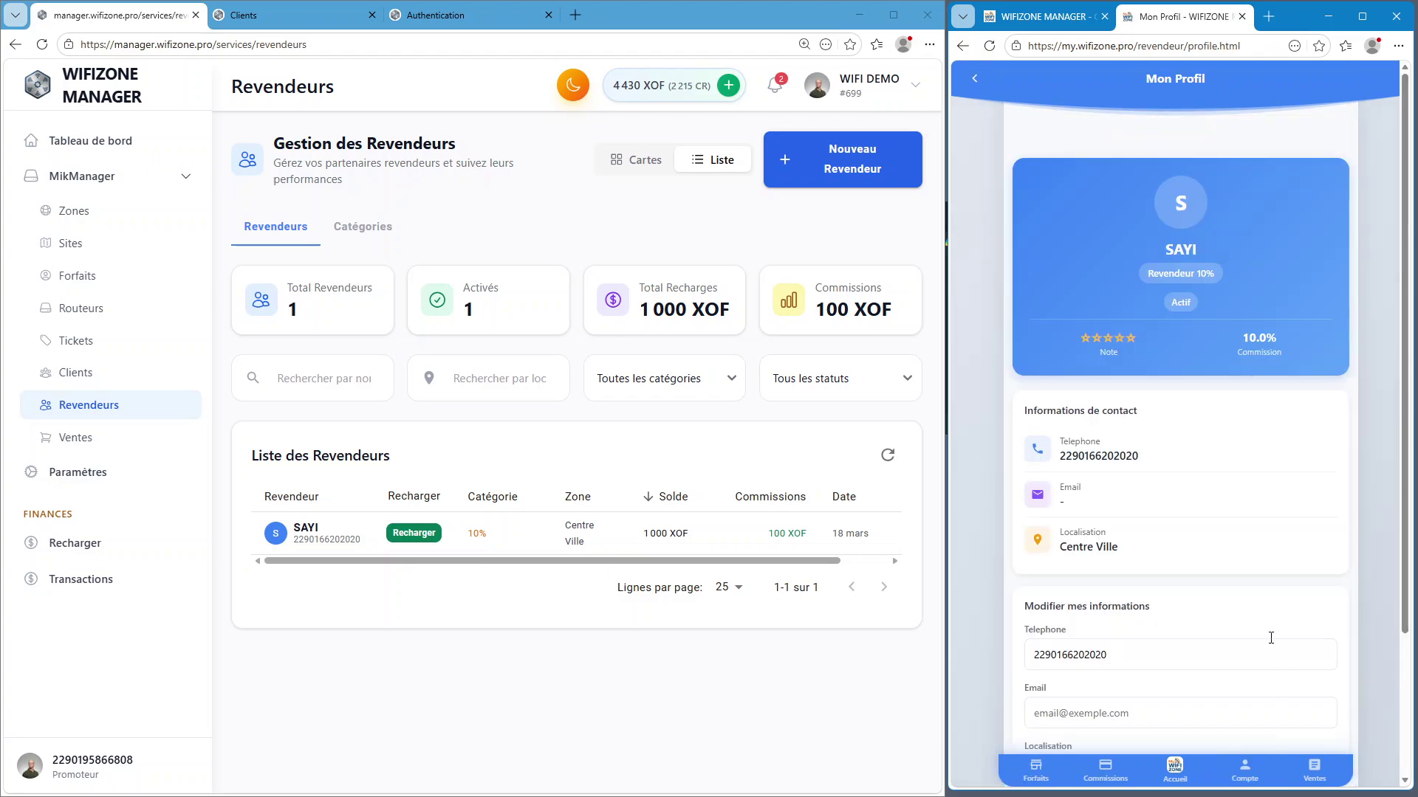
scroll(1044, 463, "down", 3)
scroll(1014, 519, "up", 3)
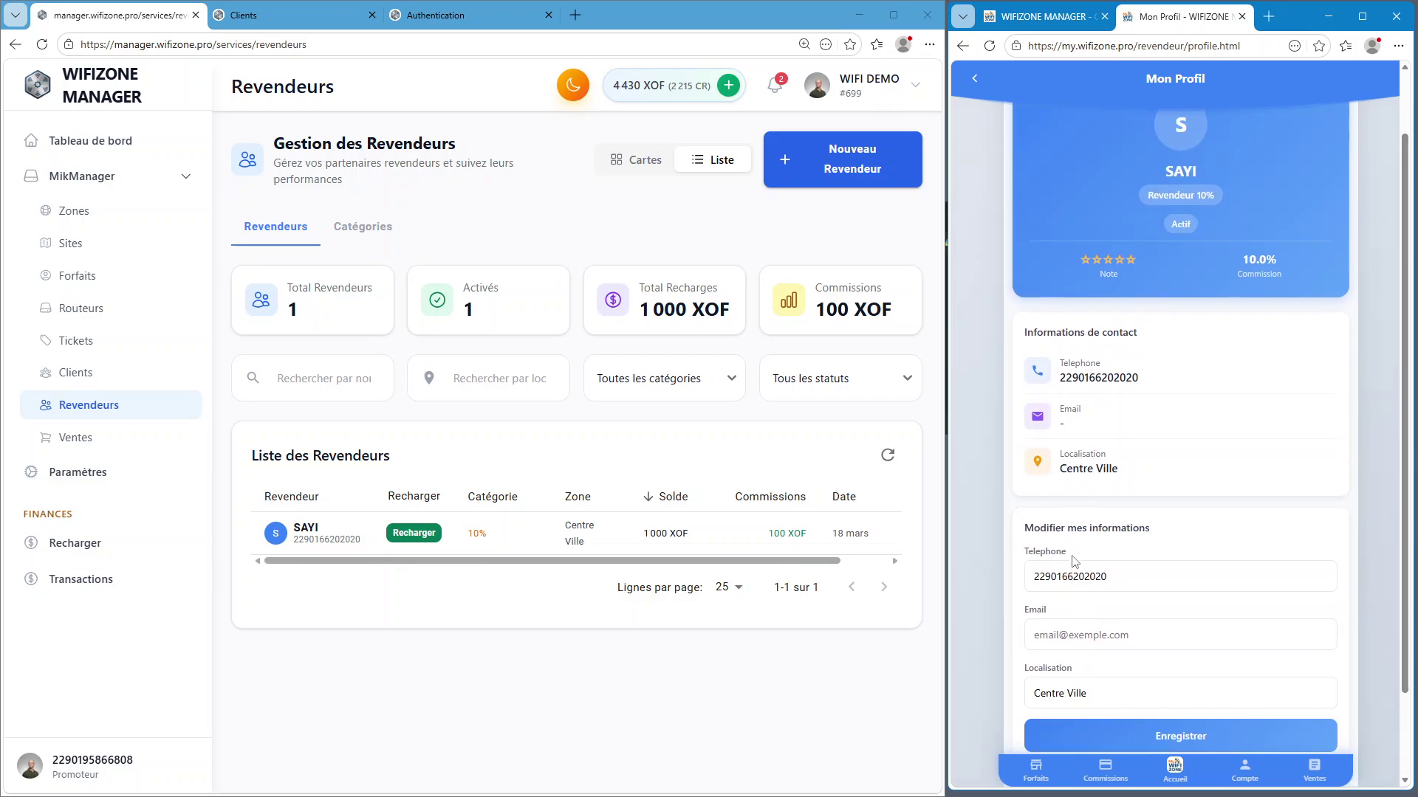
left_click(973, 78)
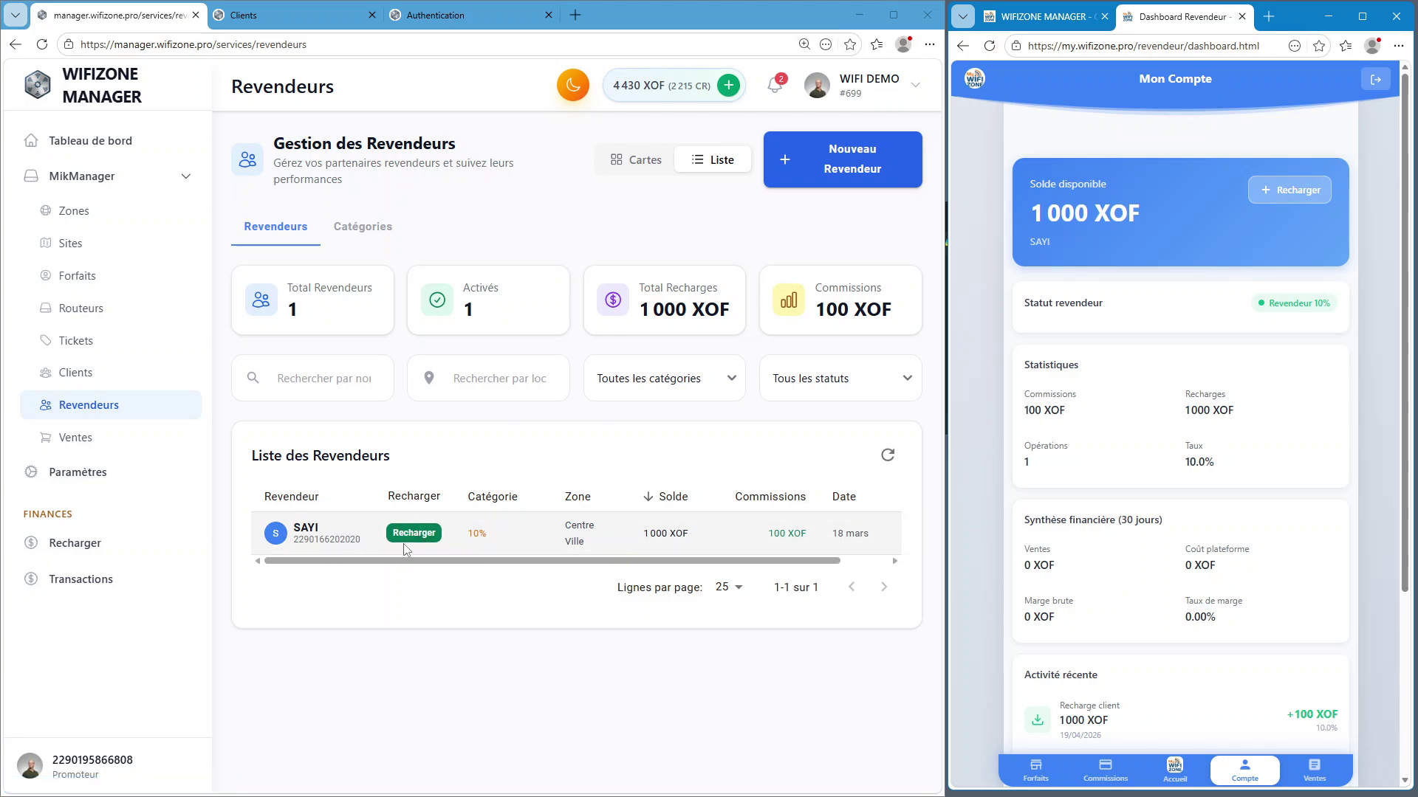
left_click(414, 535)
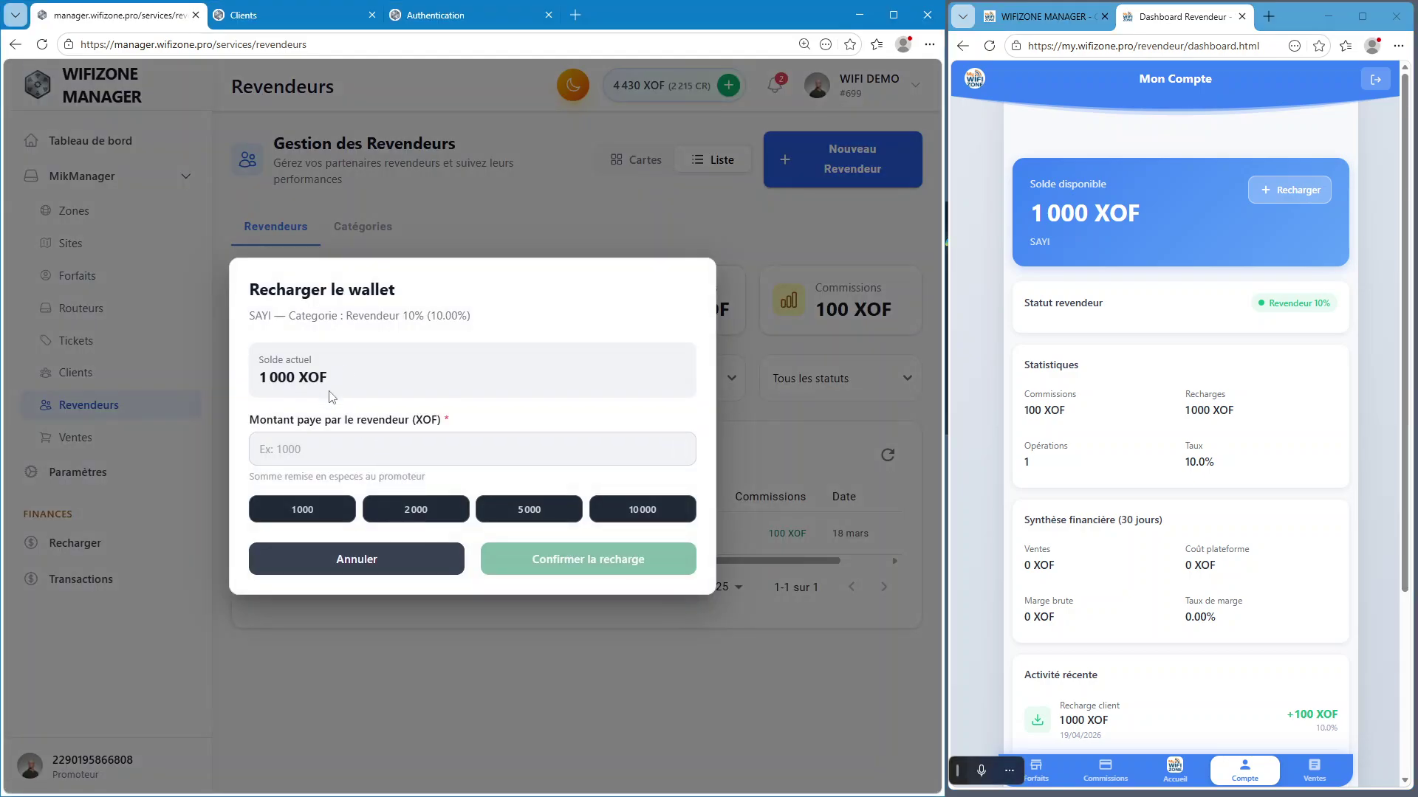
Choose the 2000 XOF preset and highlight the 2 222 XOF credited line
left_click(313, 452)
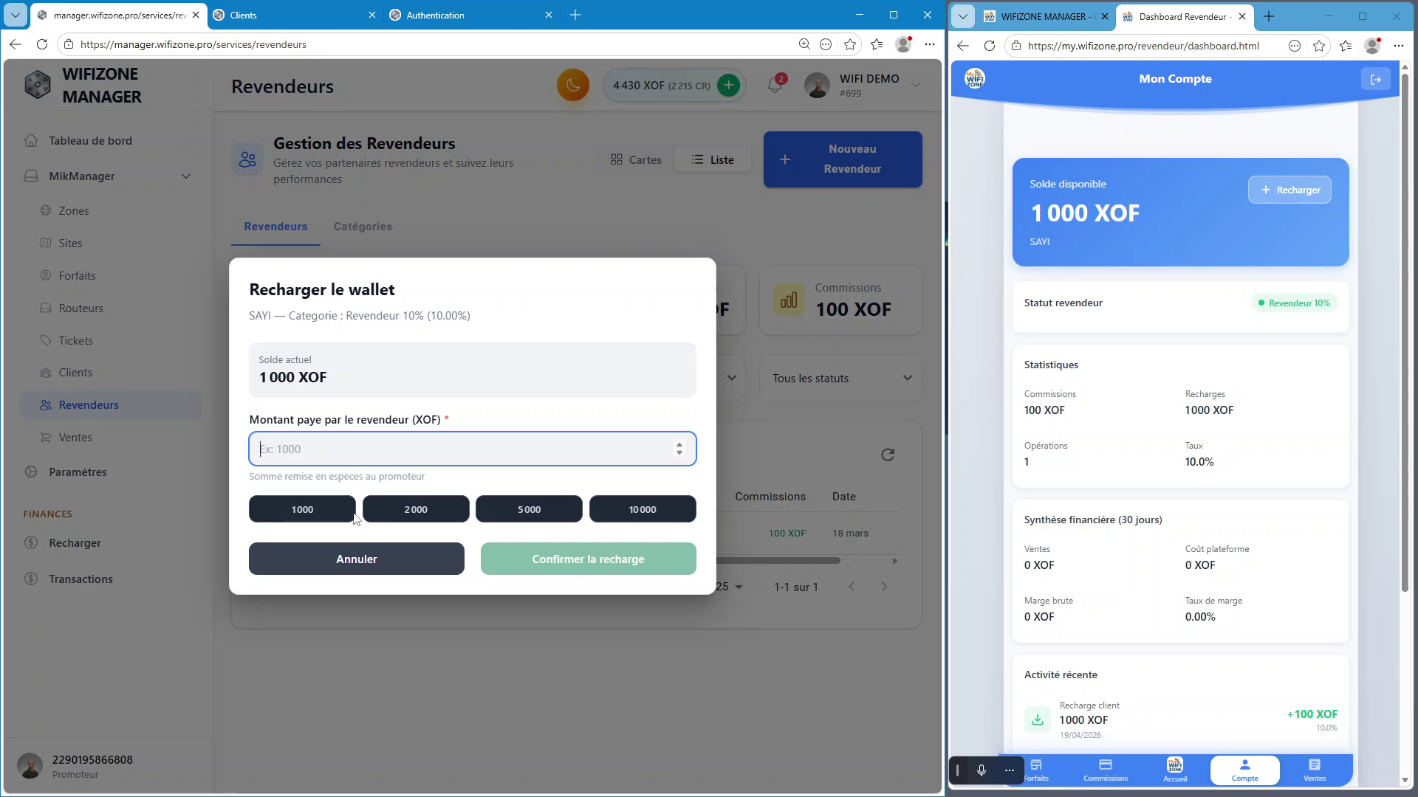
left_click(434, 510)
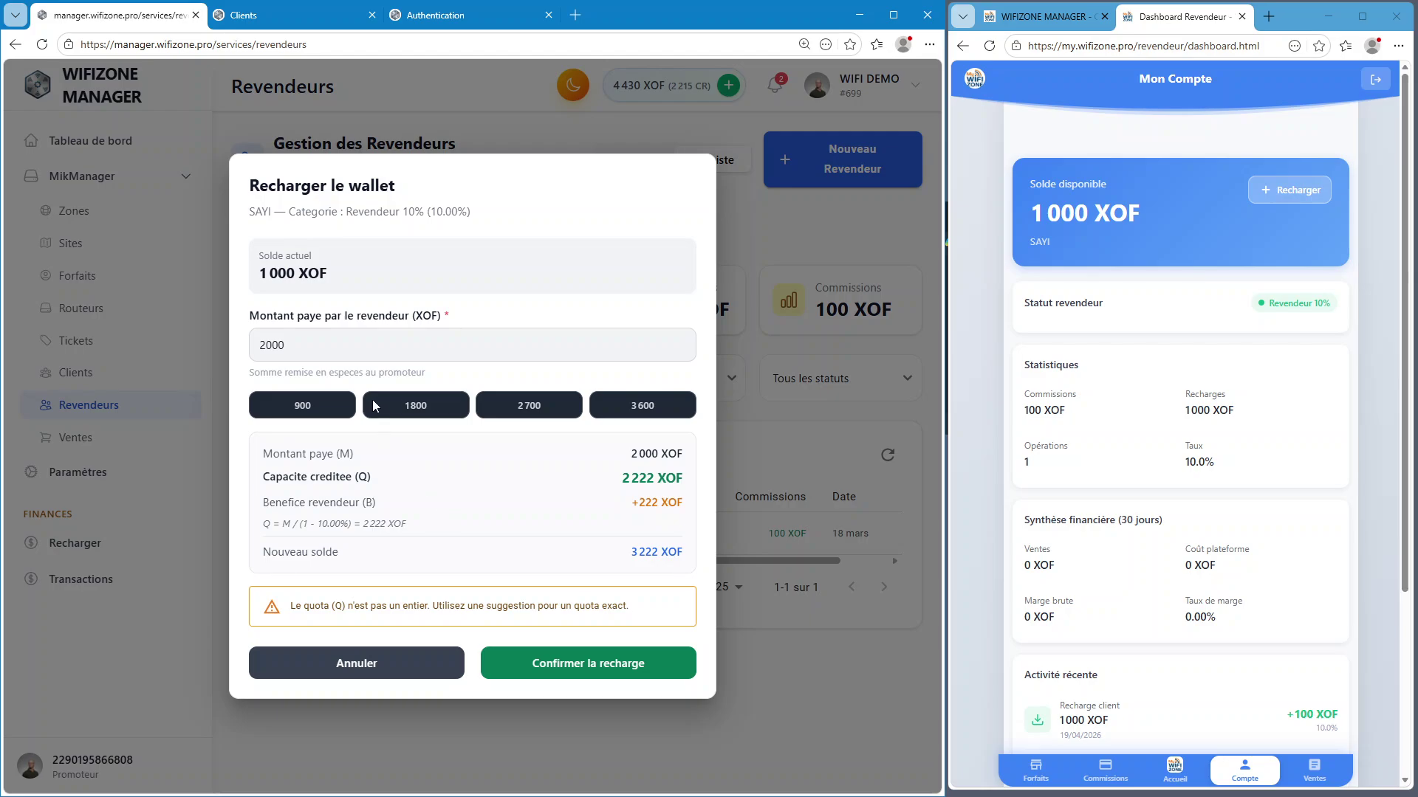
left_click_drag(319, 344, 249, 349)
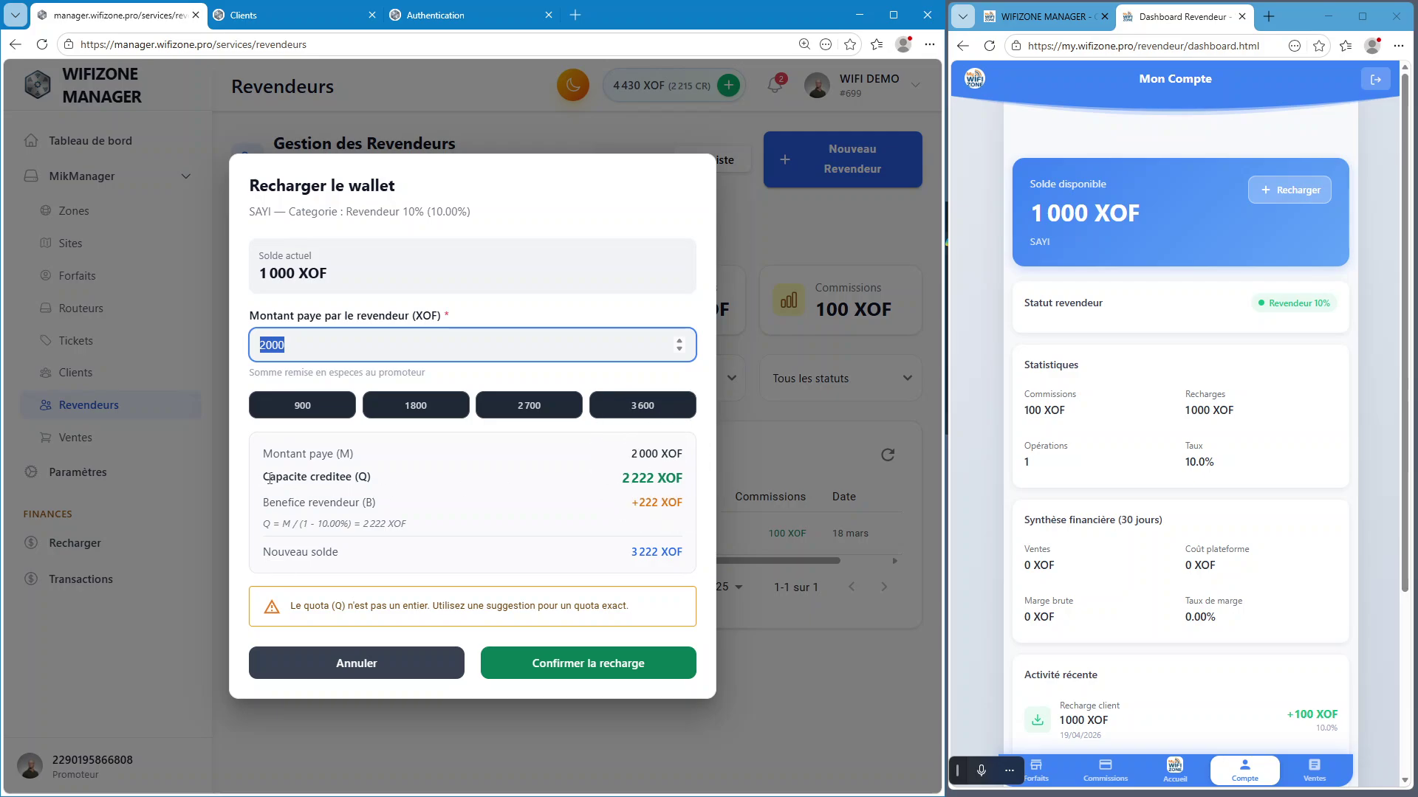
left_click_drag(265, 478, 655, 476)
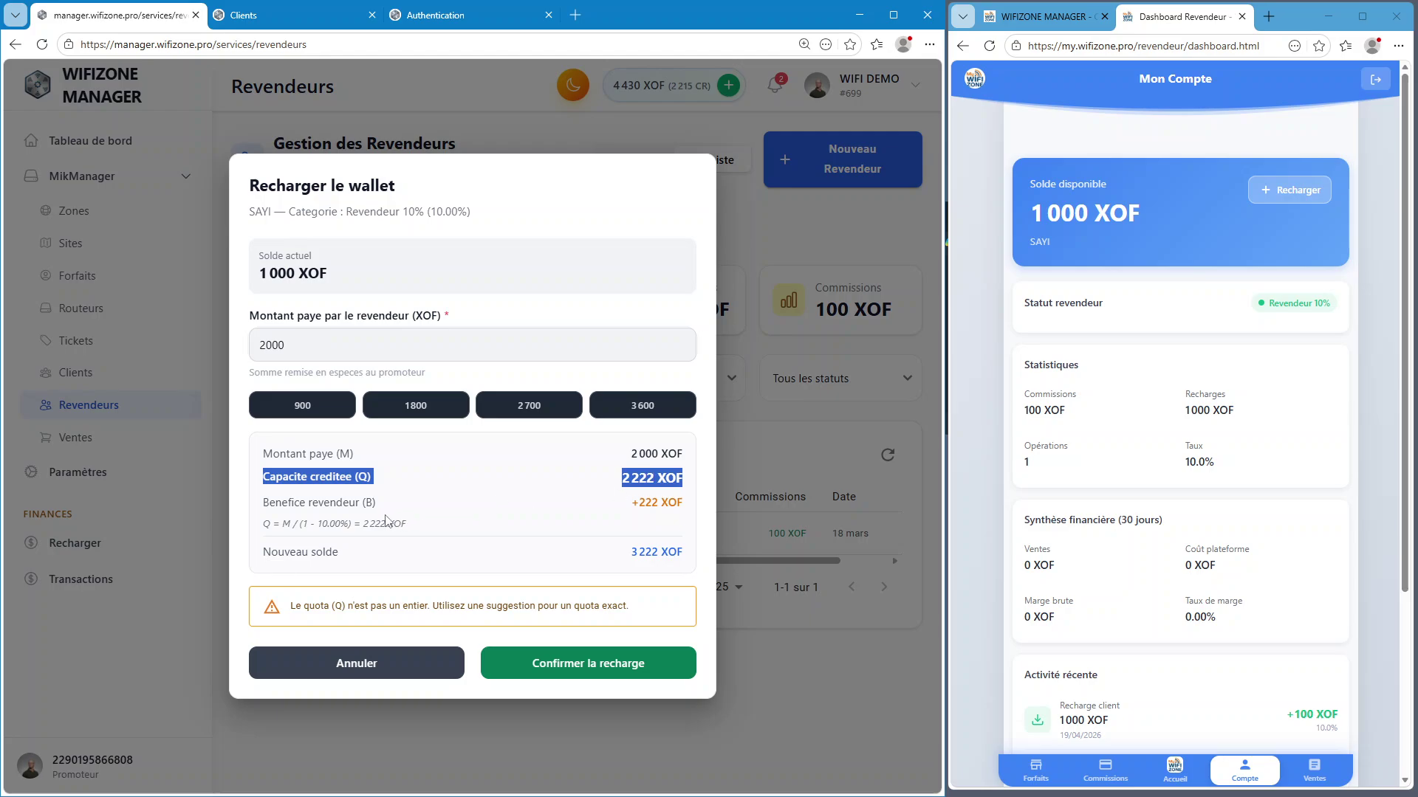
left_click(651, 506)
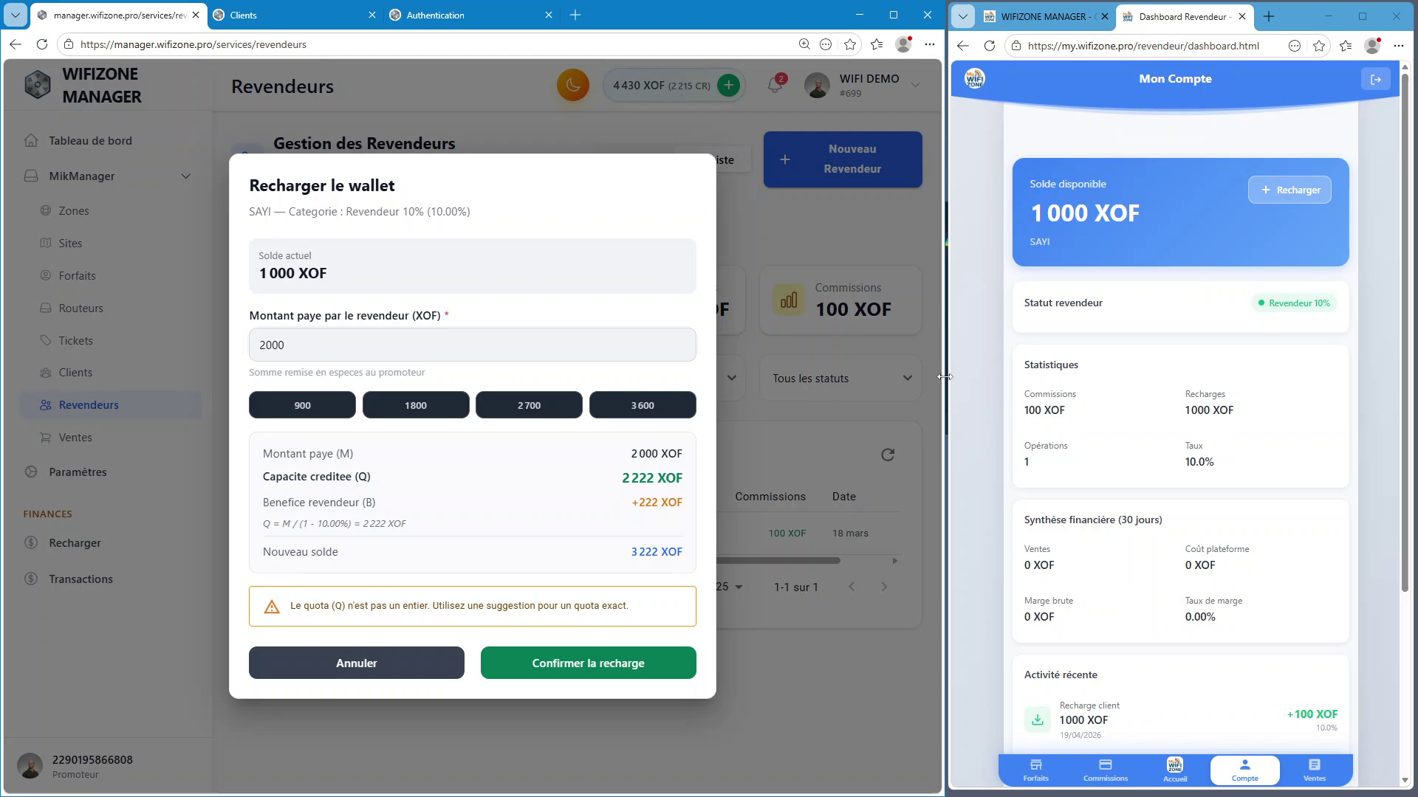
Point out the extra 222 XOF within the credited amount
left_click(1079, 217)
left_click(267, 358)
left_click(669, 560)
left_click_drag(633, 477, 656, 480)
left_click(316, 619)
Compare the 1800, 2700 and retyped 2000 amounts, then settle on the 900 XOF preset
left_click(426, 411)
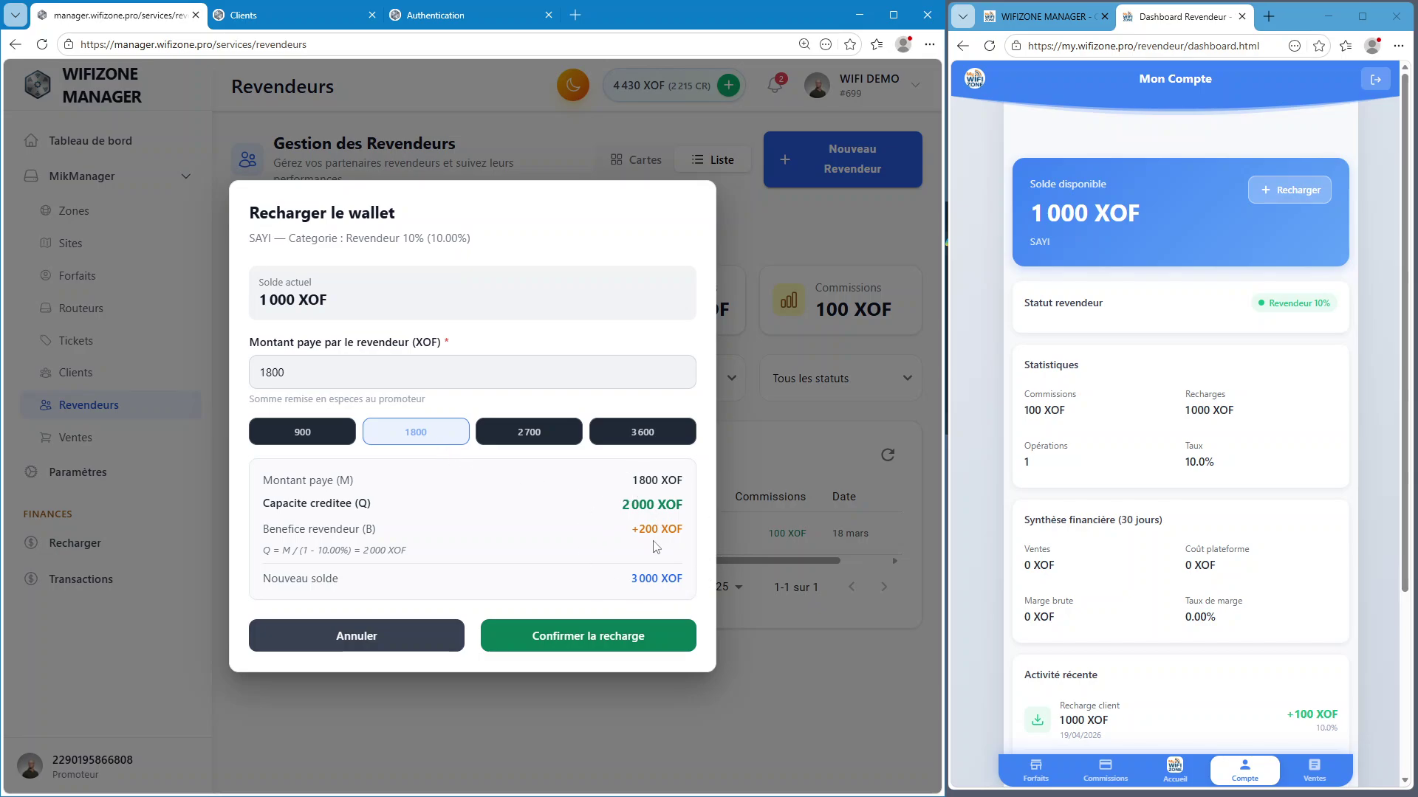
left_click(537, 438)
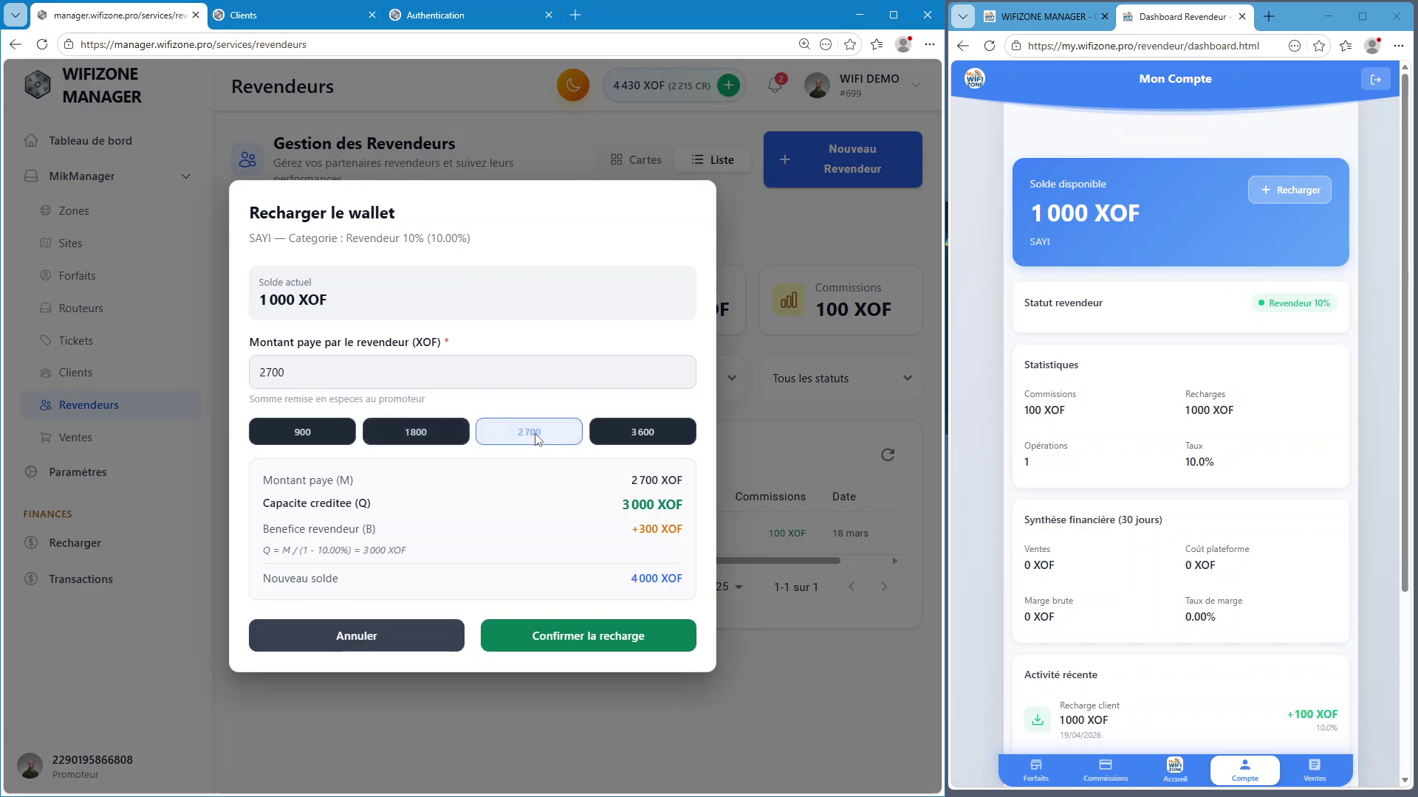
left_click(621, 478)
left_click(341, 373)
key("ctrl+a")
type("2000")
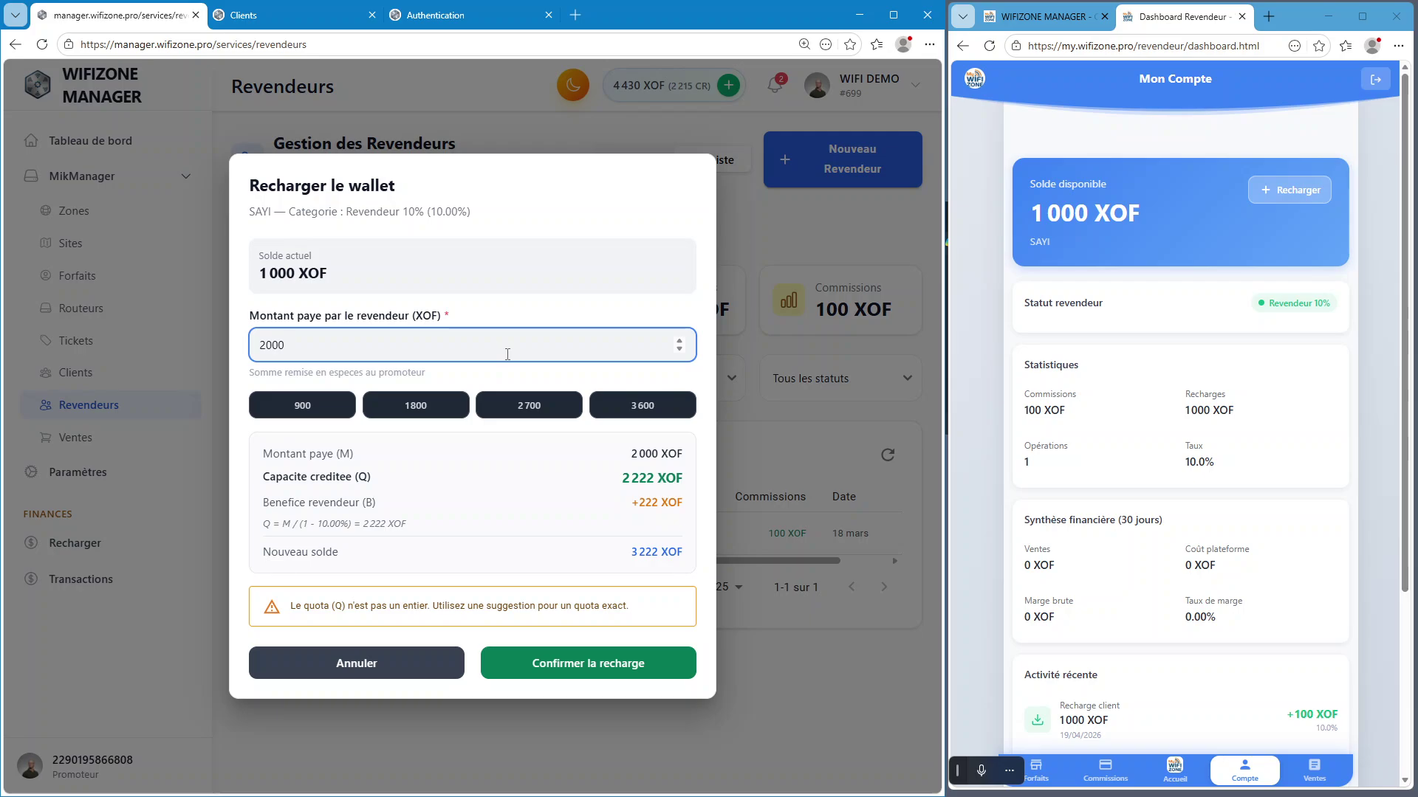
left_click(533, 405)
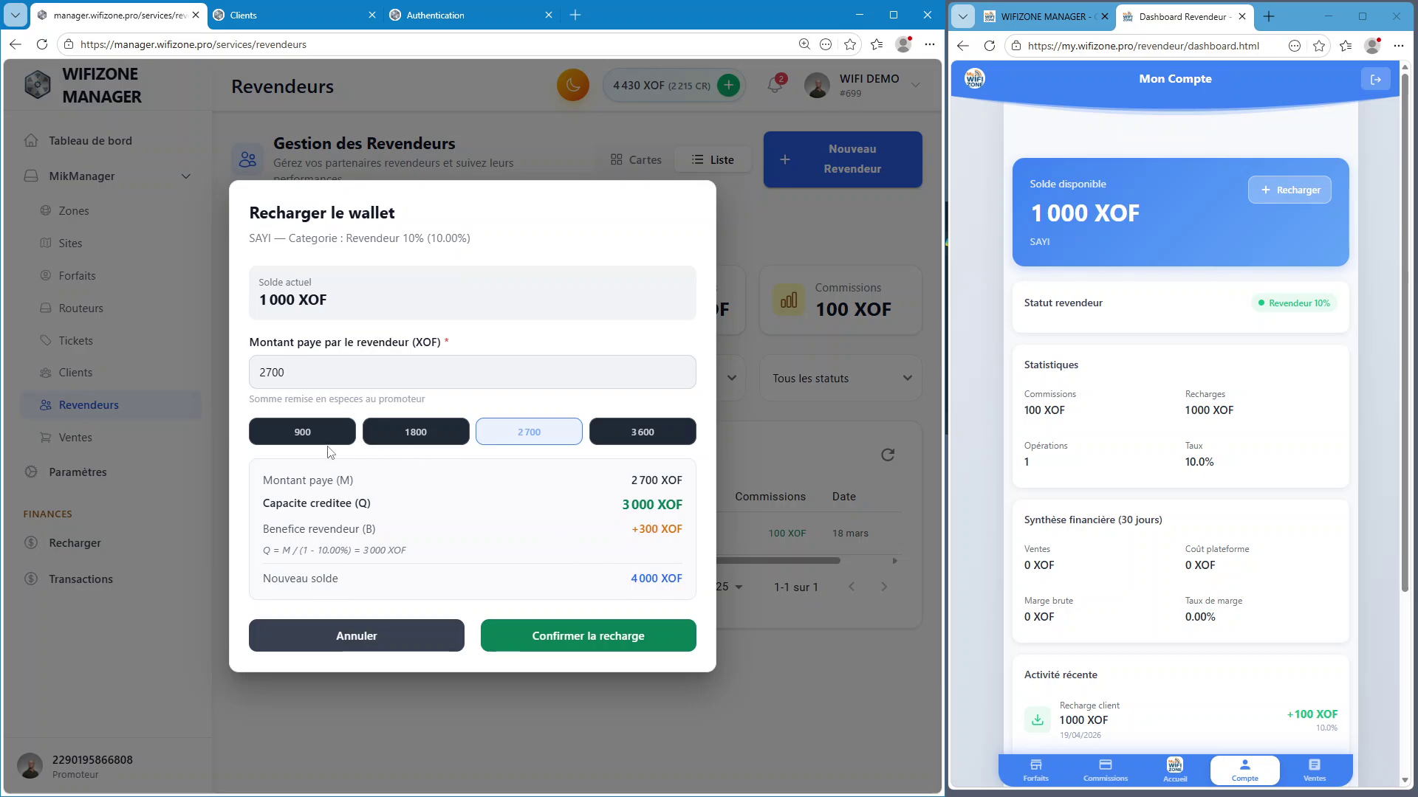
left_click(303, 437)
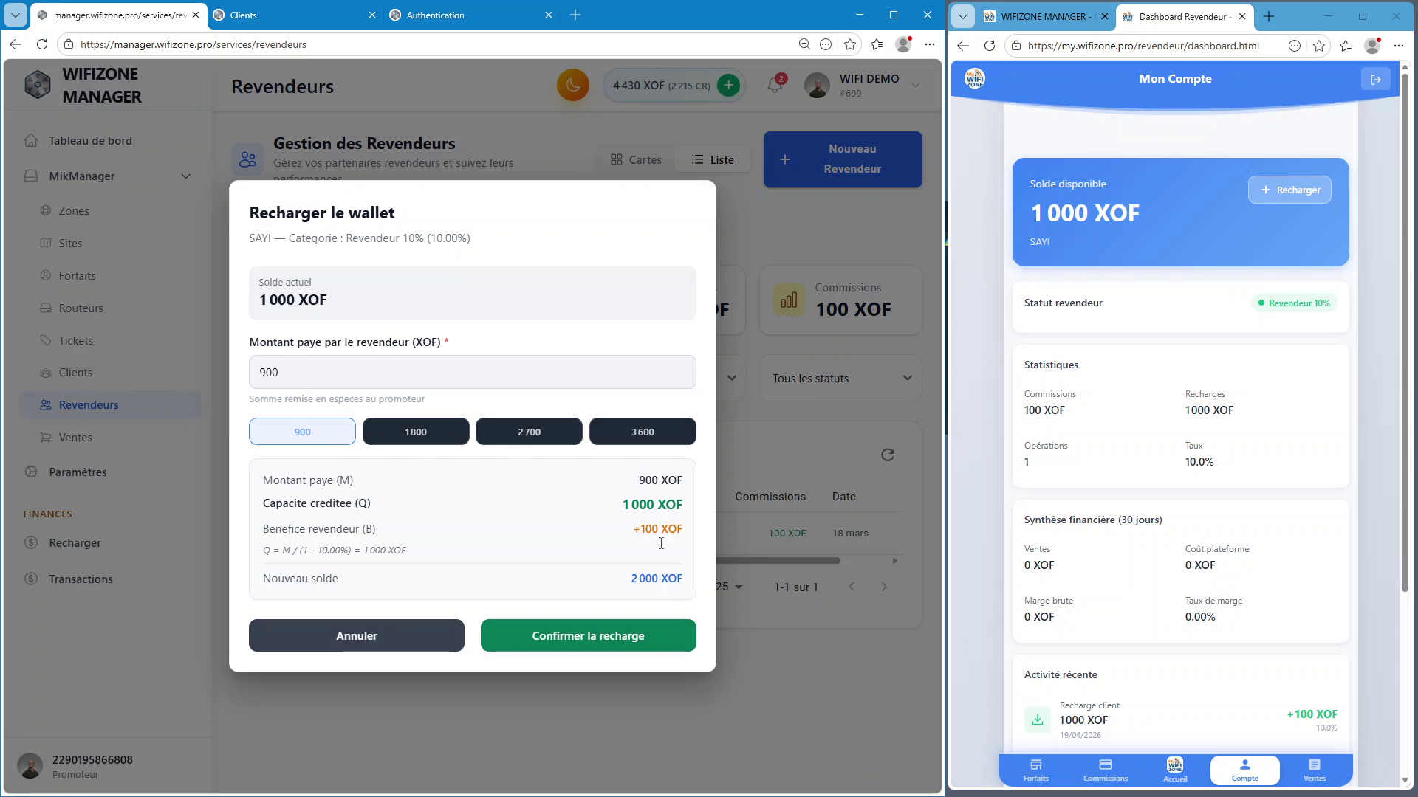
Confirm the 900 XOF top-up and reload the reseller dashboard to show 2 000 XOF balance
left_click(648, 578)
left_click(648, 529)
left_click(601, 647)
left_click_drag(621, 504, 684, 506)
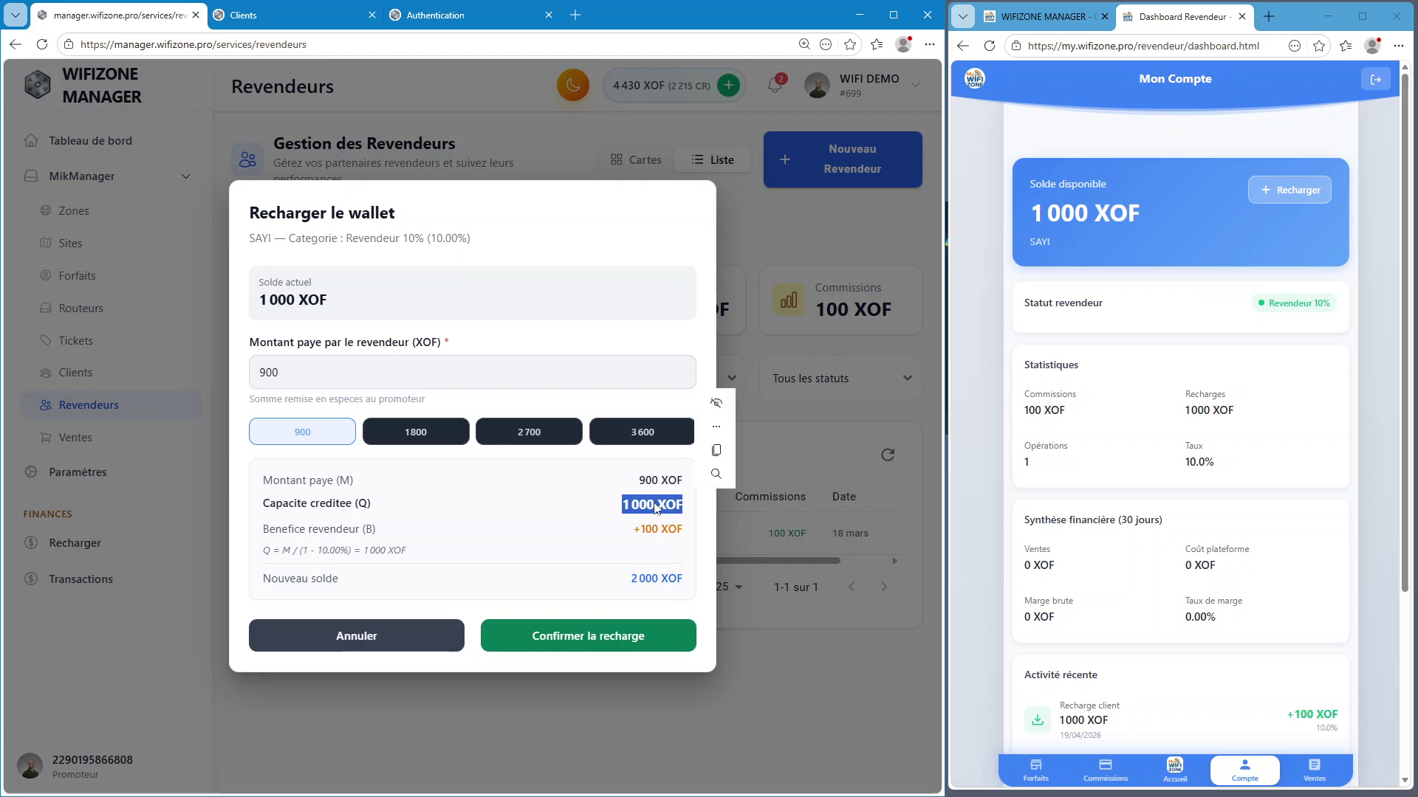
left_click(649, 503)
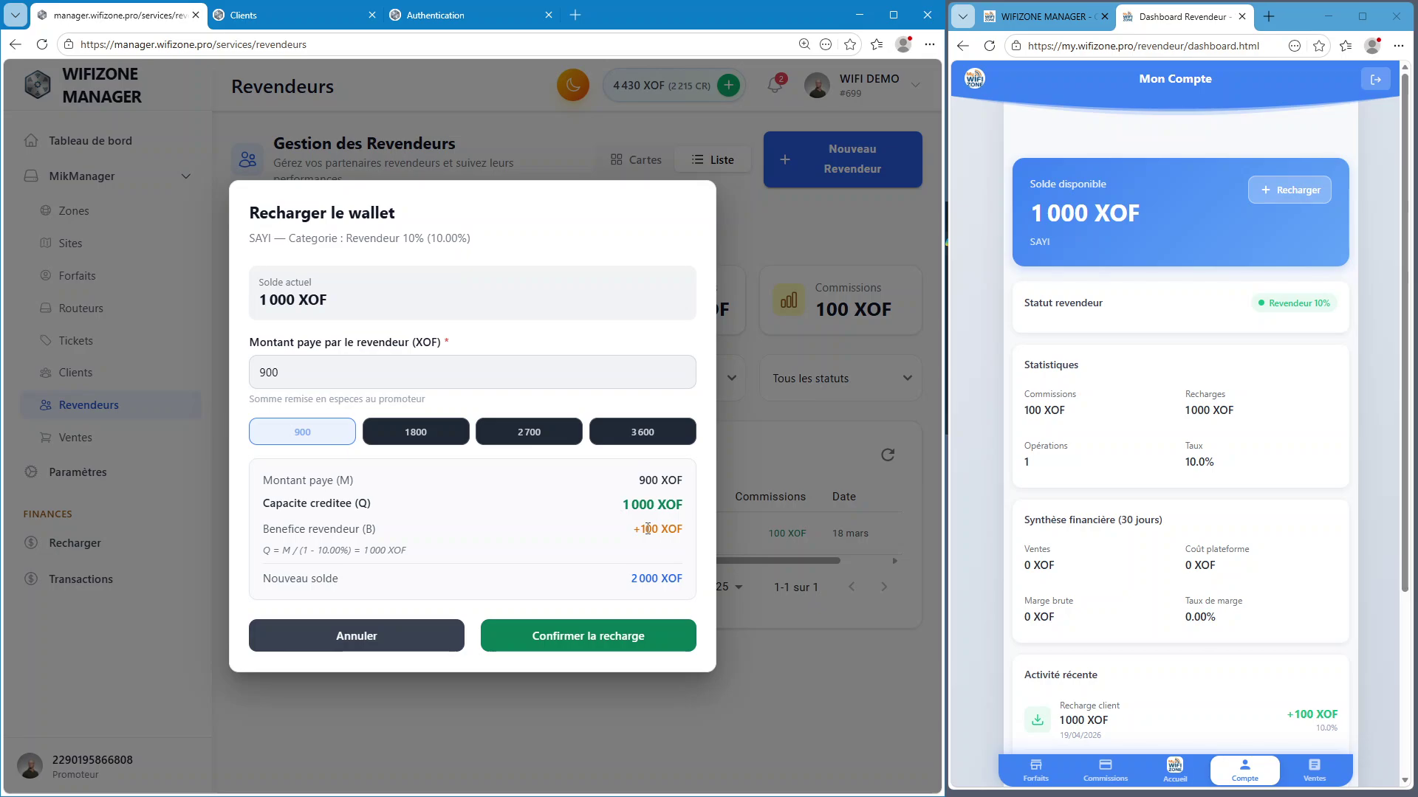
left_click(663, 637)
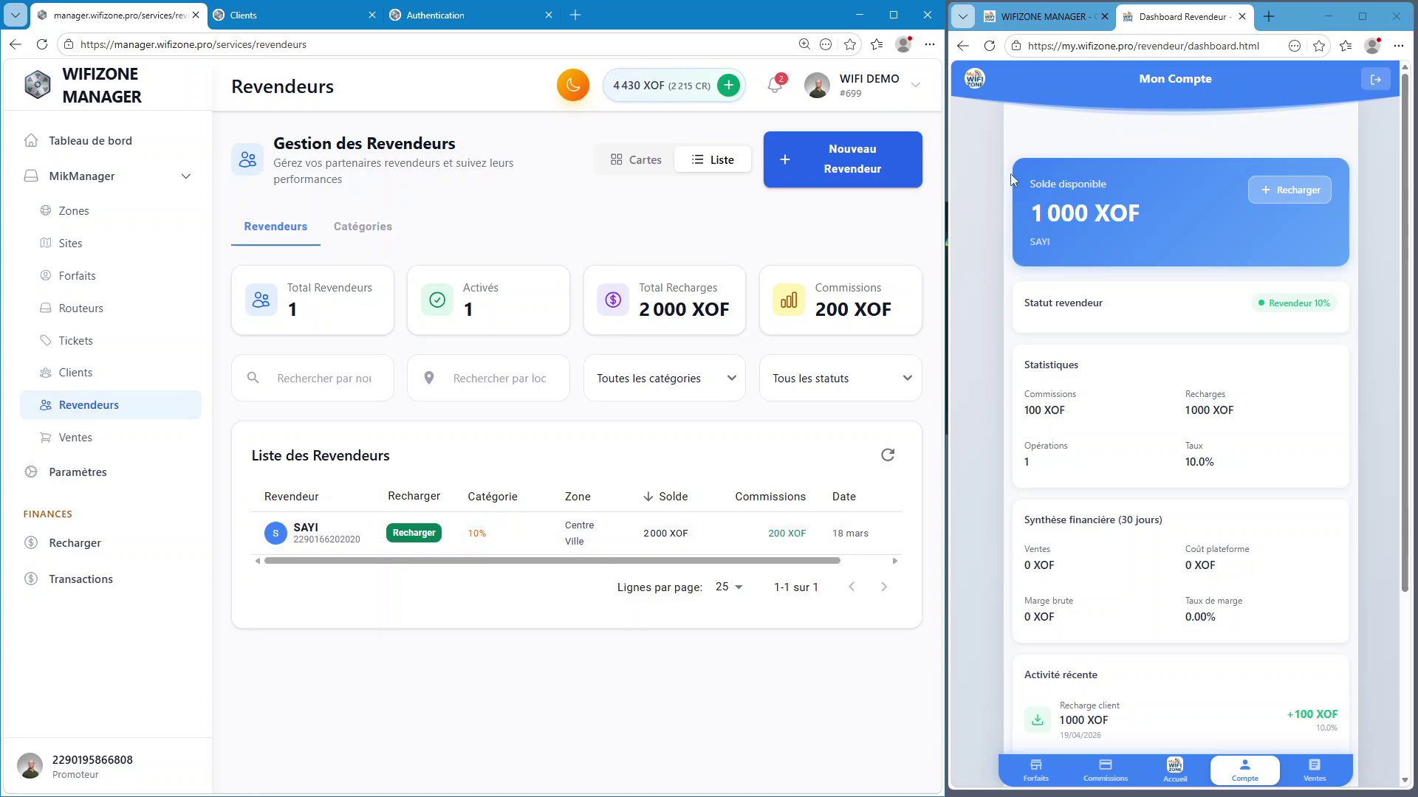
left_click(989, 45)
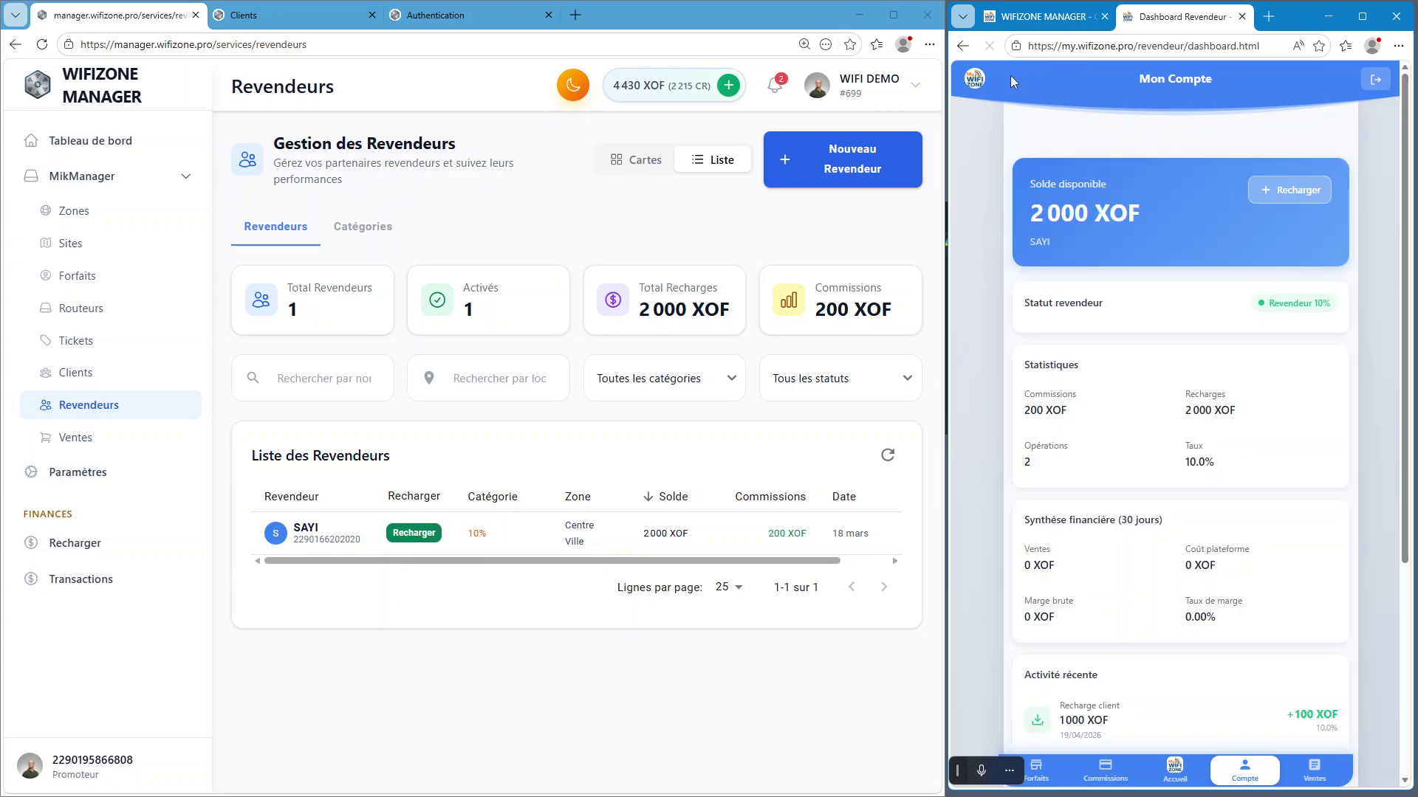
left_click(989, 46)
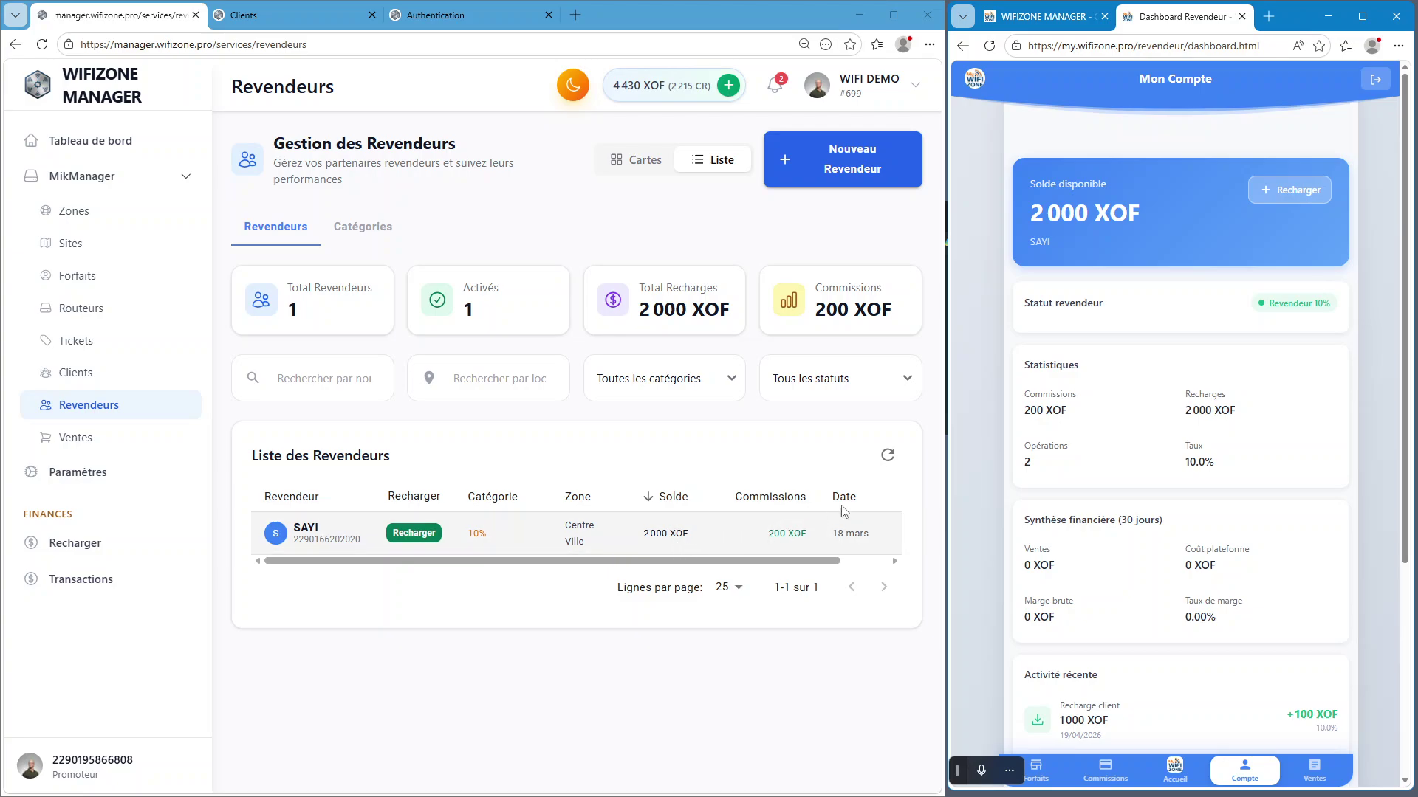
scroll(1212, 615, "down", 4)
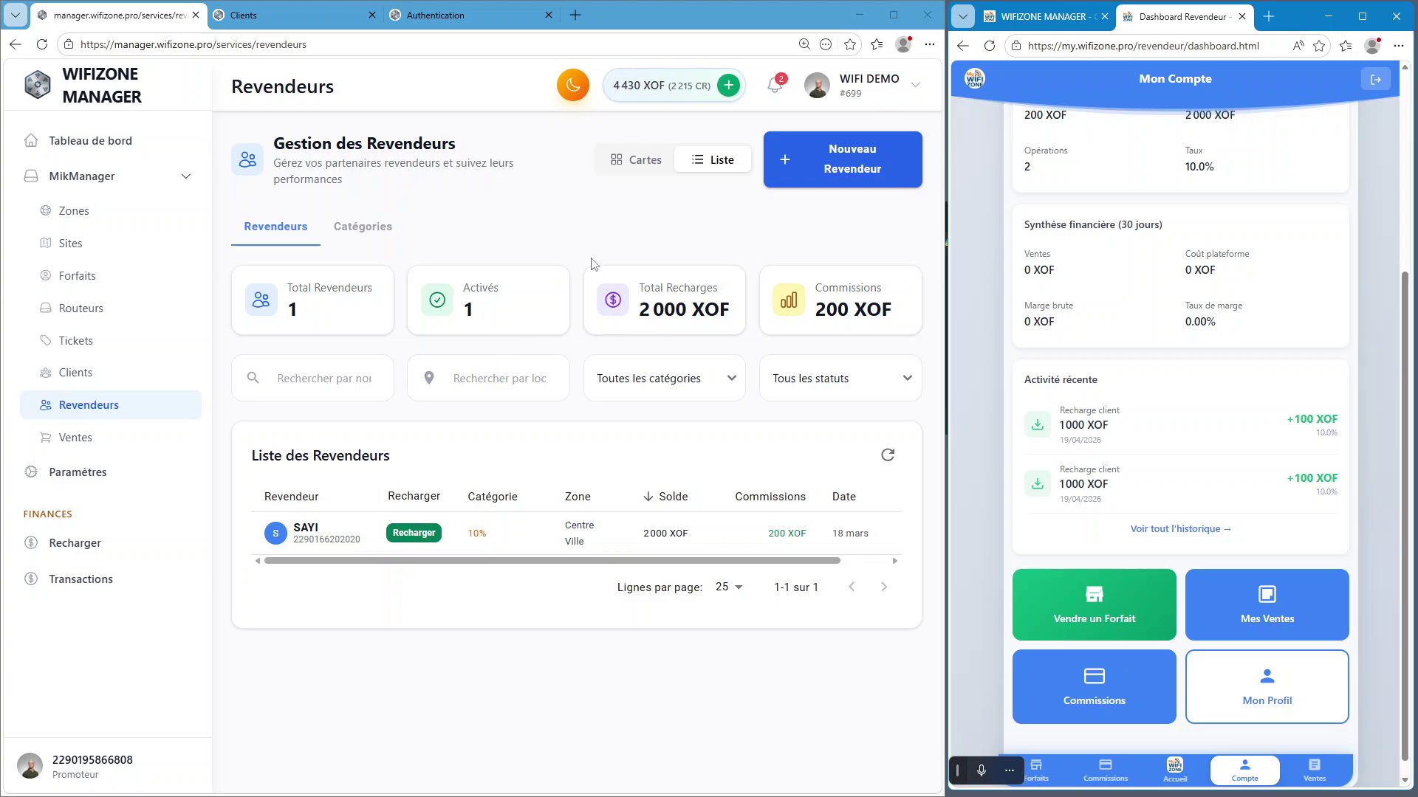
left_click(579, 230)
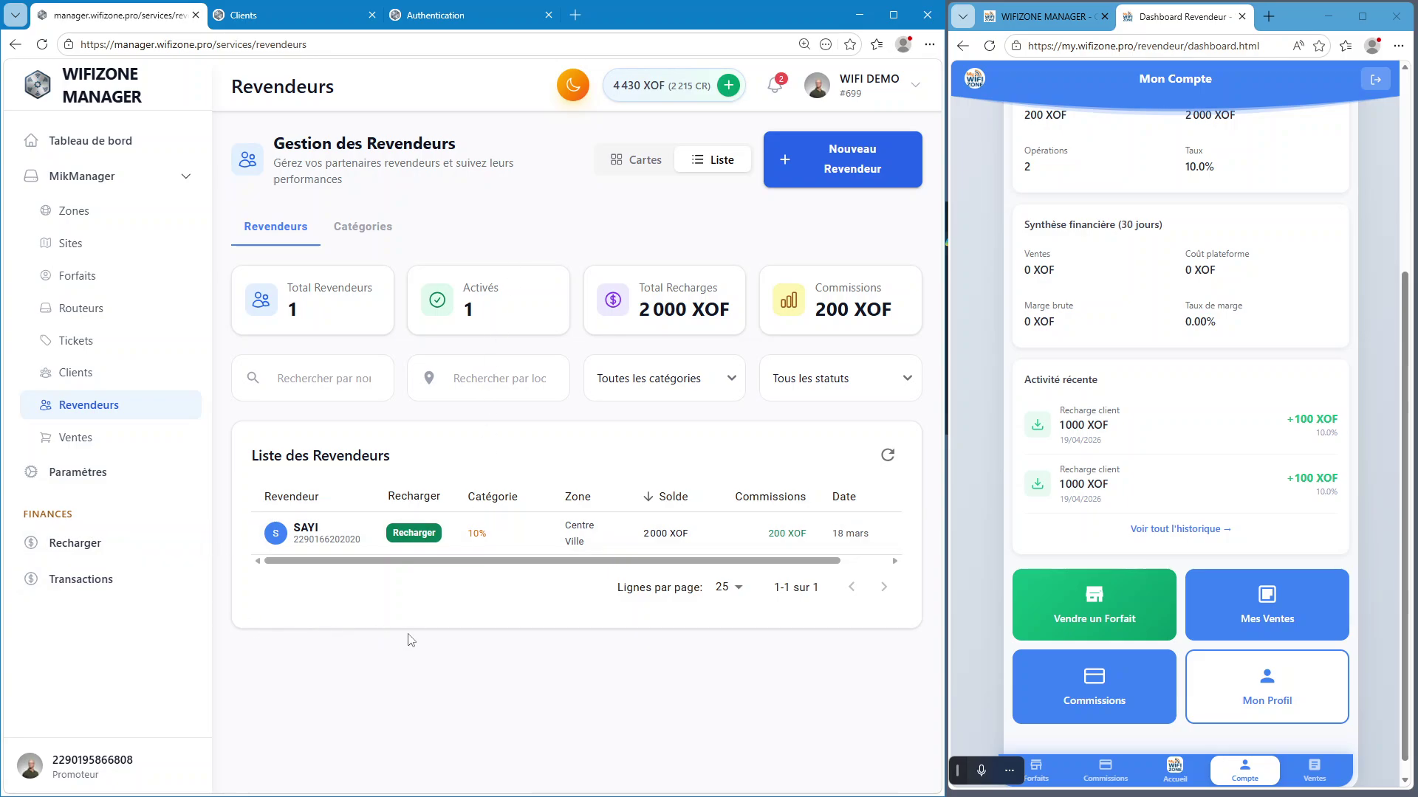
Open the own-account recharge page and pick the 1000-credit offer
left_click(72, 546)
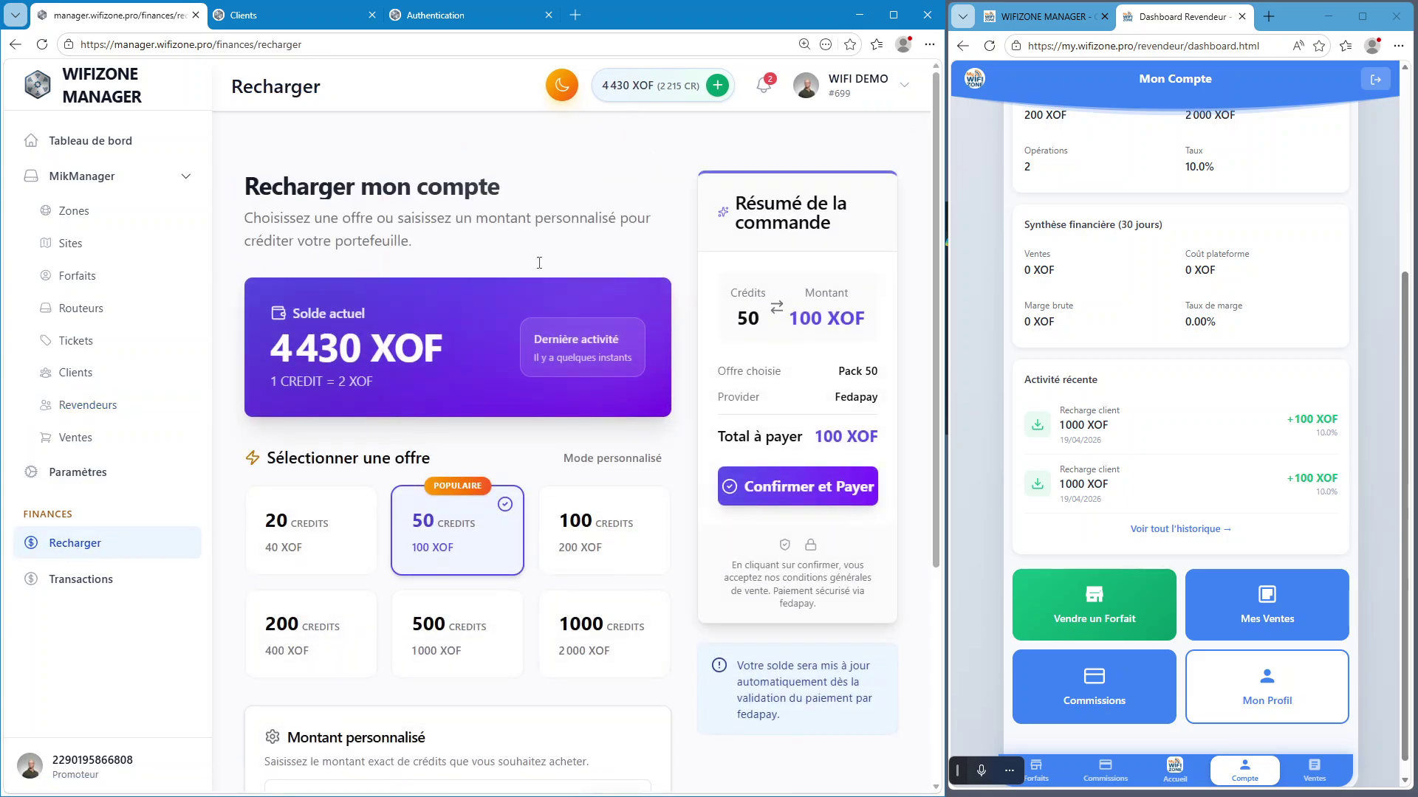
scroll(447, 387, "down", 3)
scroll(443, 443, "up", 3)
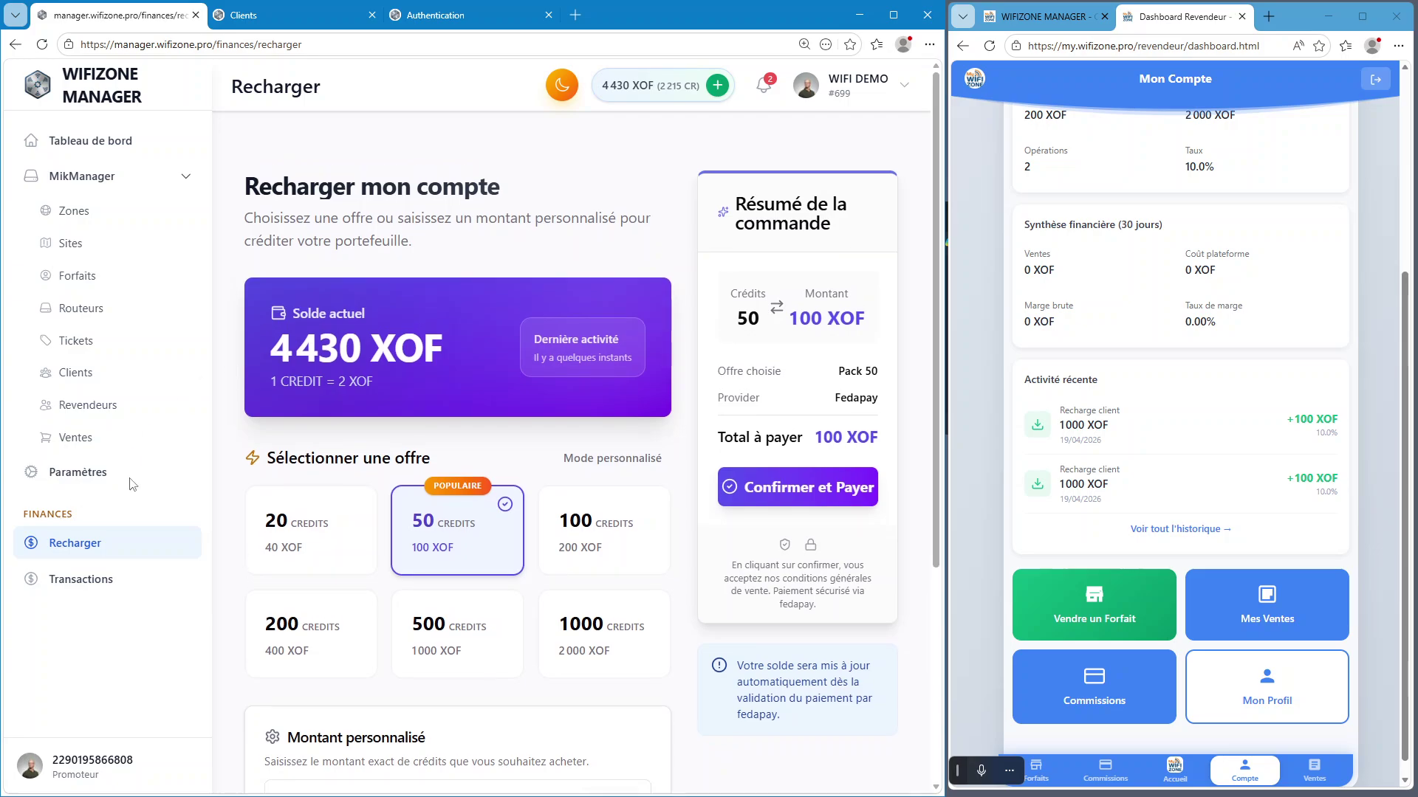
scroll(443, 520, "down", 1)
left_click(584, 576)
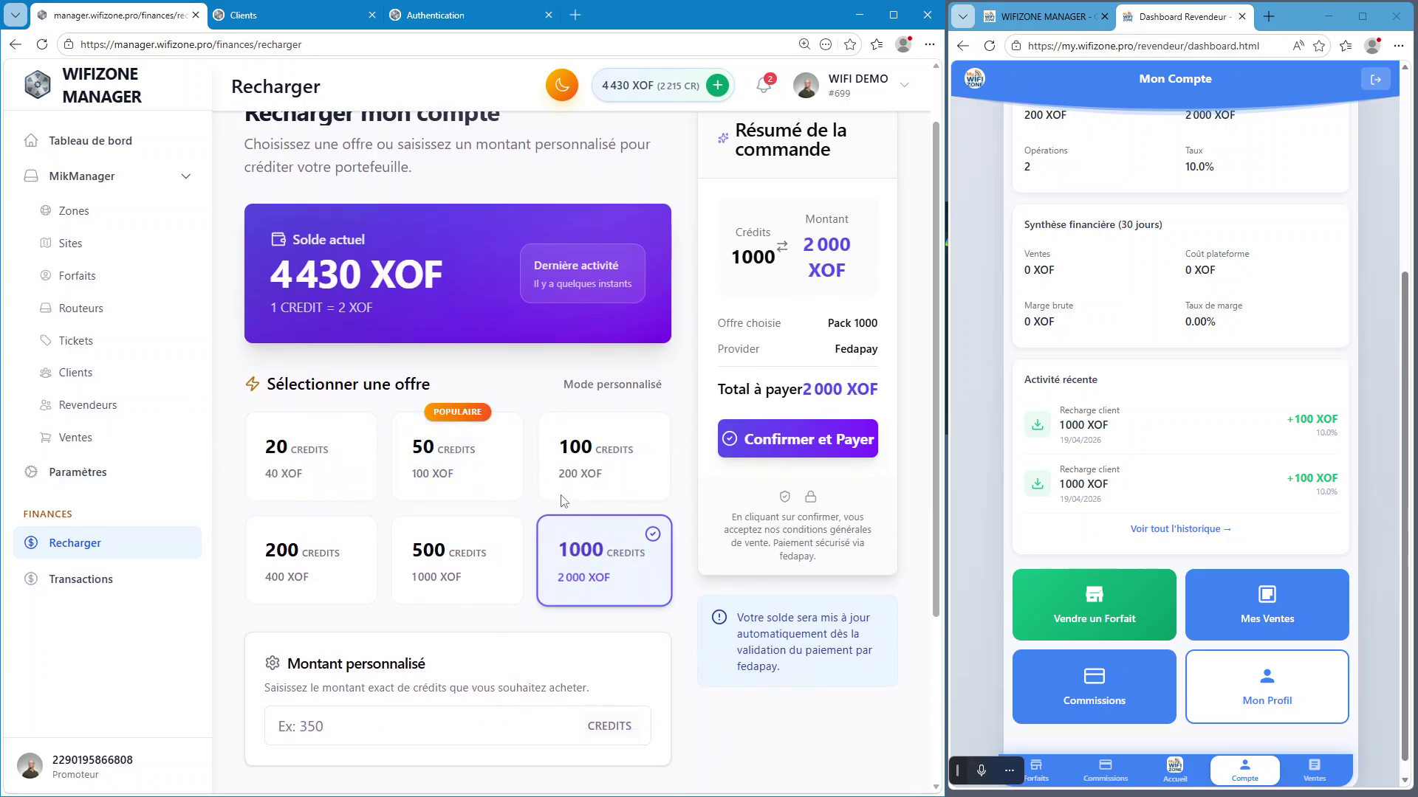
scroll(528, 515, "down", 3)
scroll(527, 515, "down", 1)
Enter a custom amount of 2000 credits, keeping FedaPay as the payment provider
left_click(367, 498)
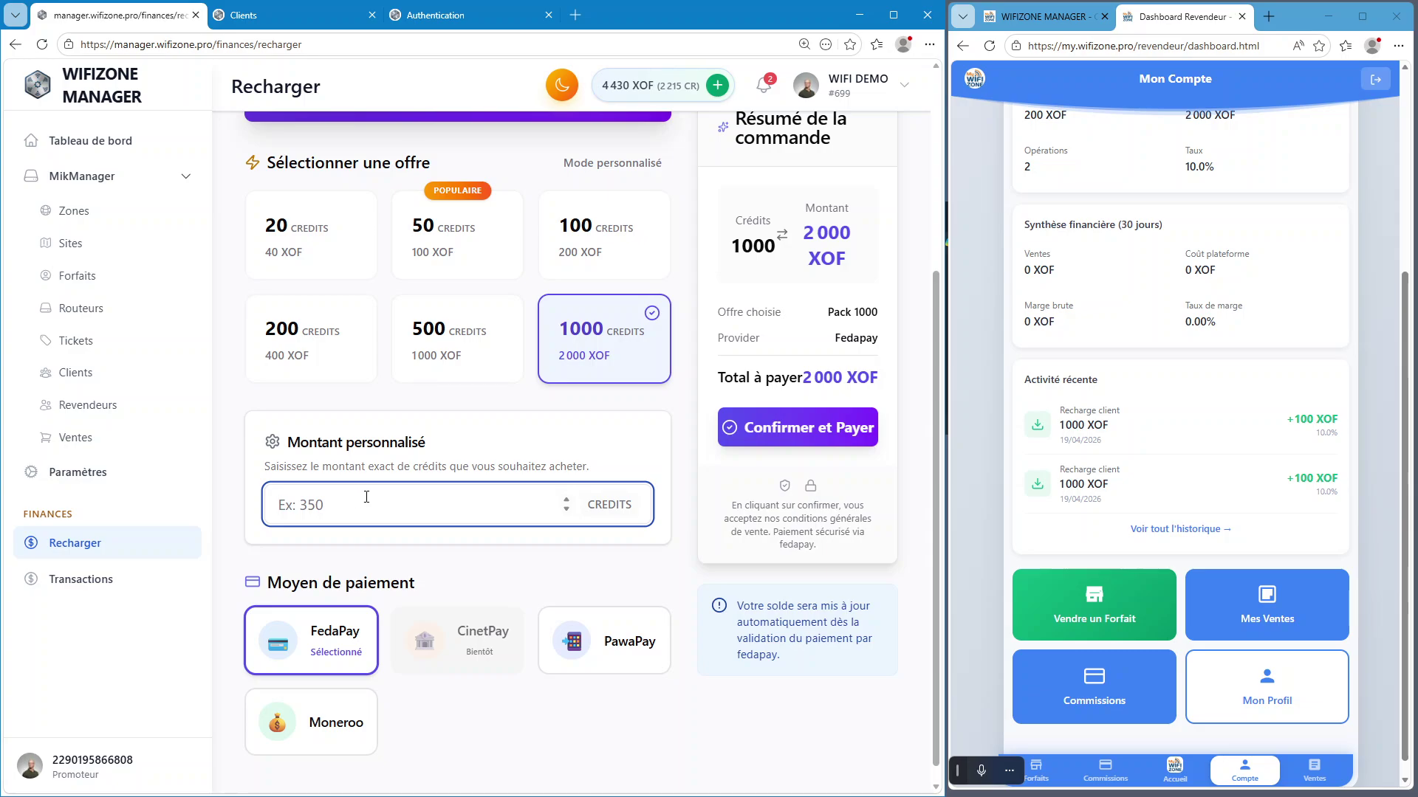
type("2000")
left_click(409, 559)
key("BackSpace")
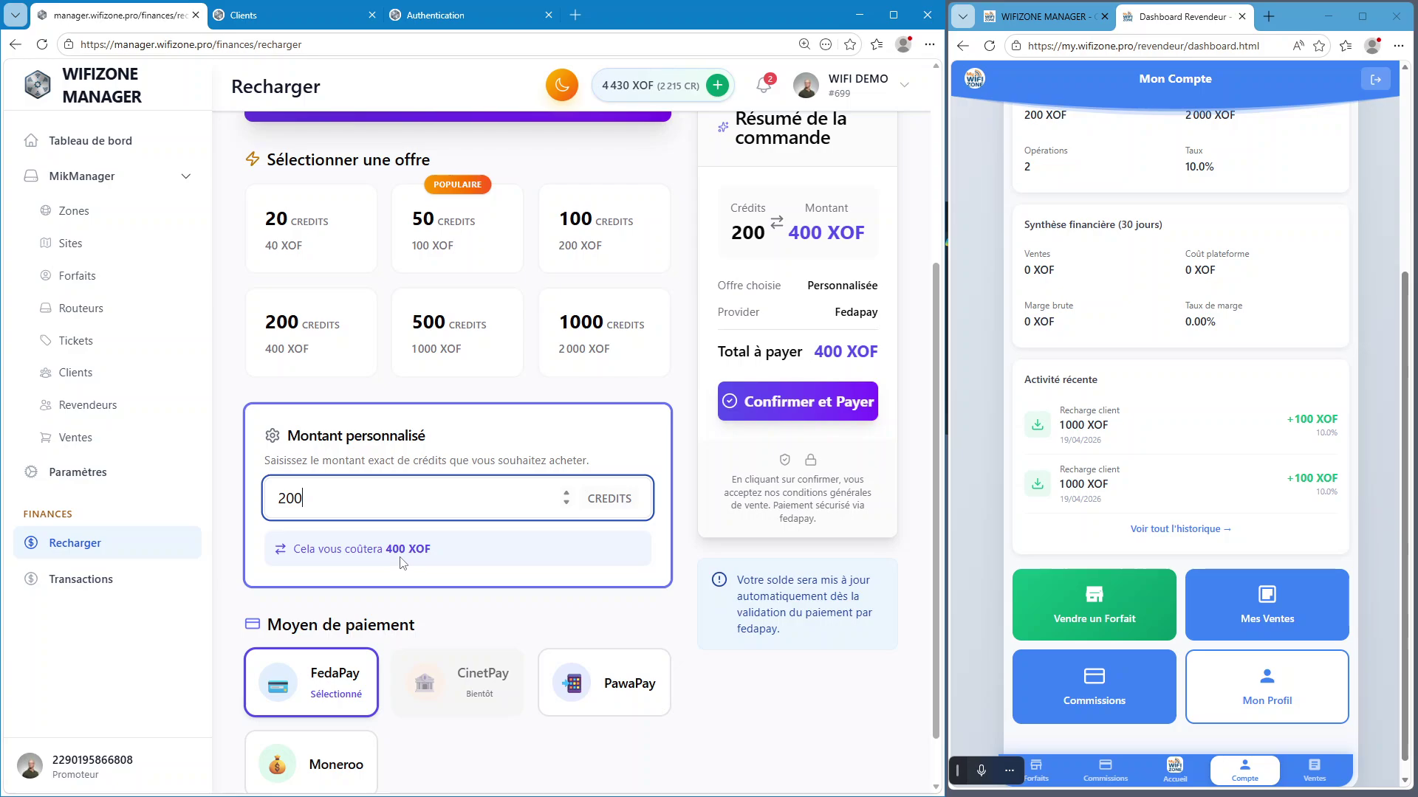
type("0")
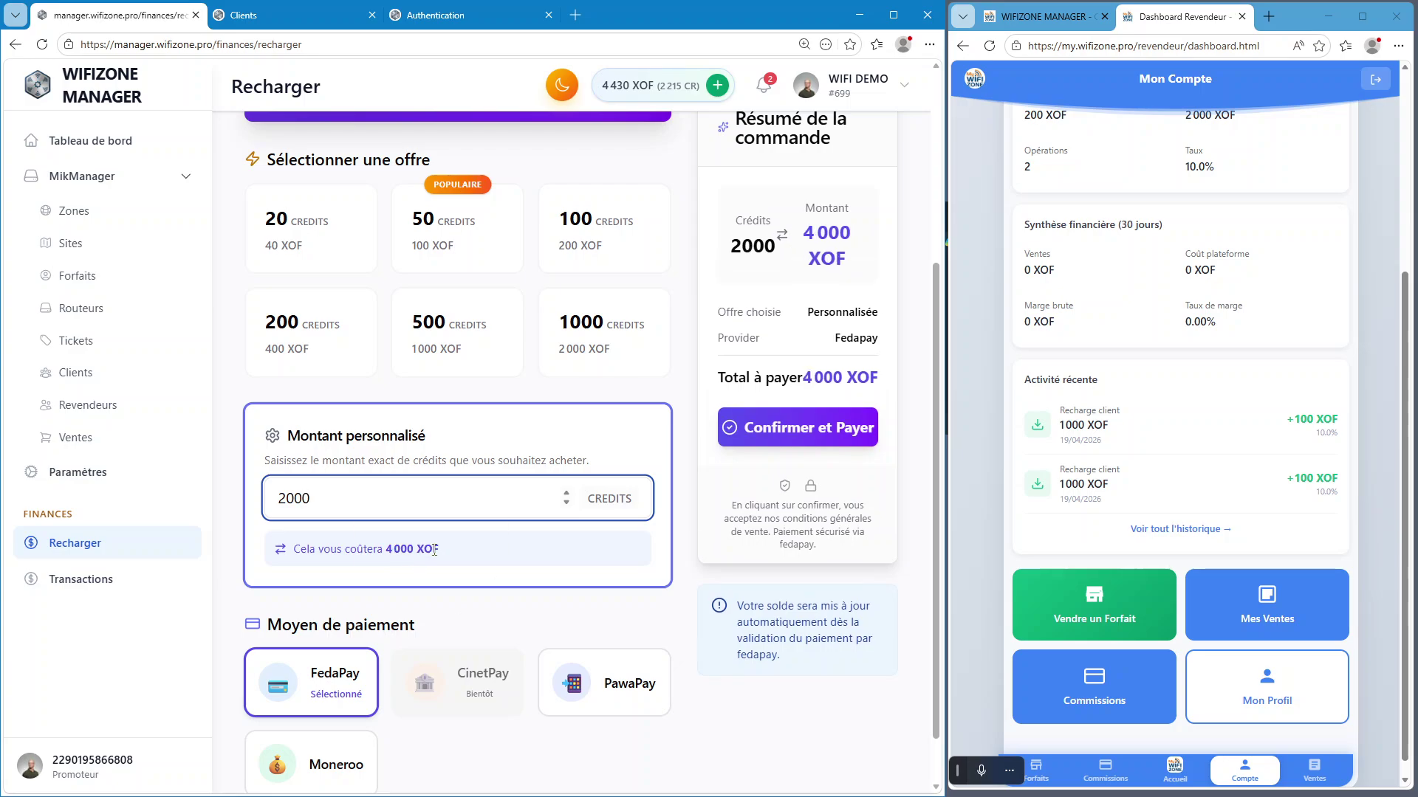
scroll(384, 620, "down", 1)
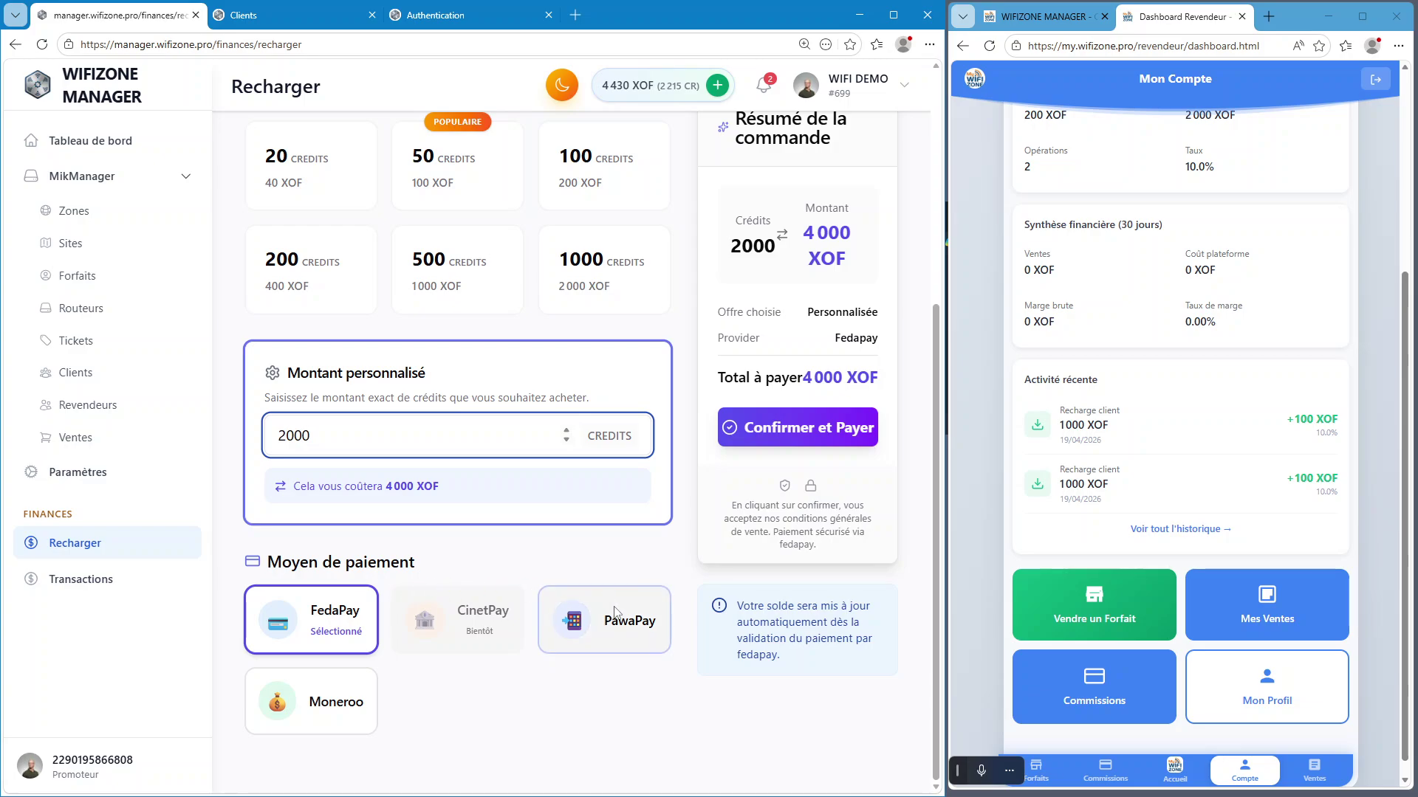
left_click(318, 631)
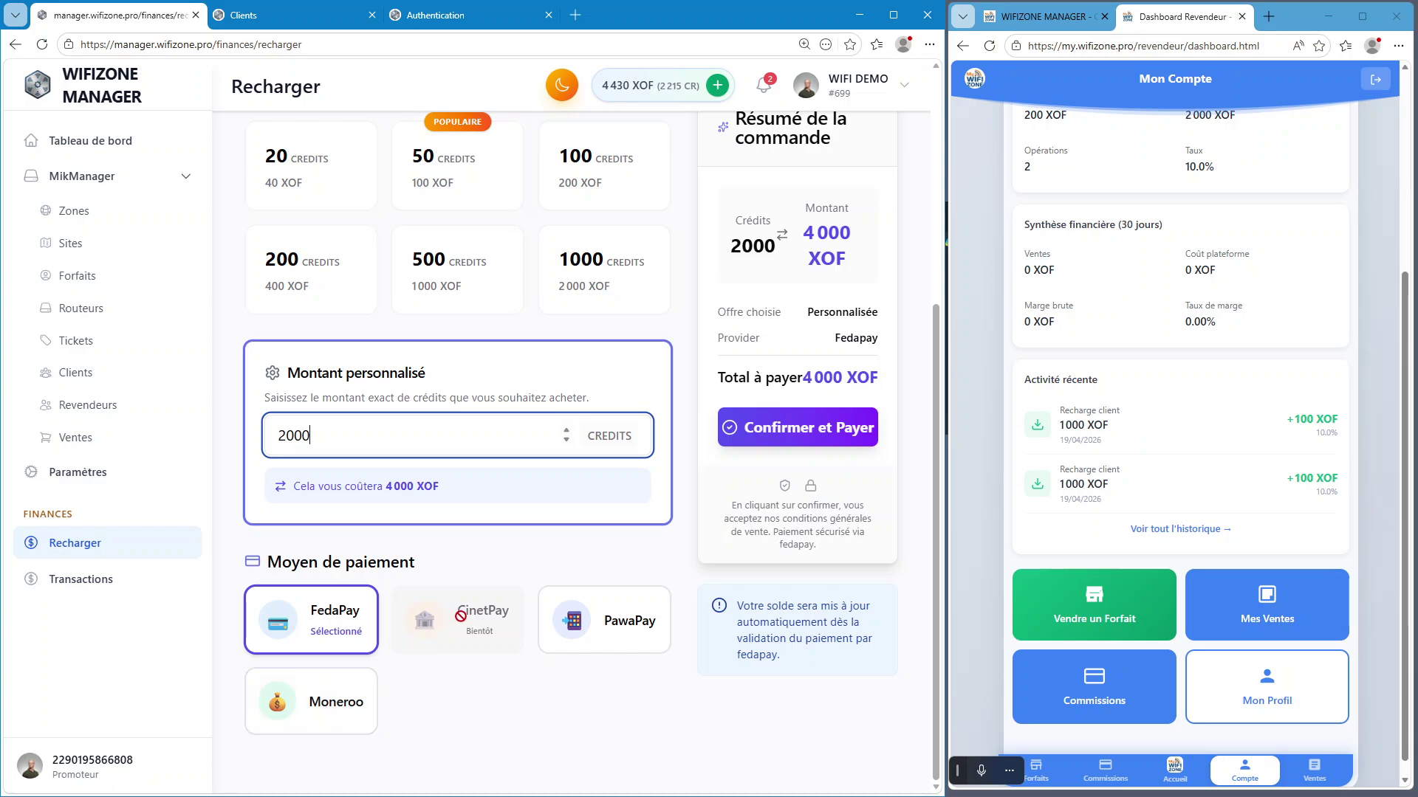
left_click(545, 722)
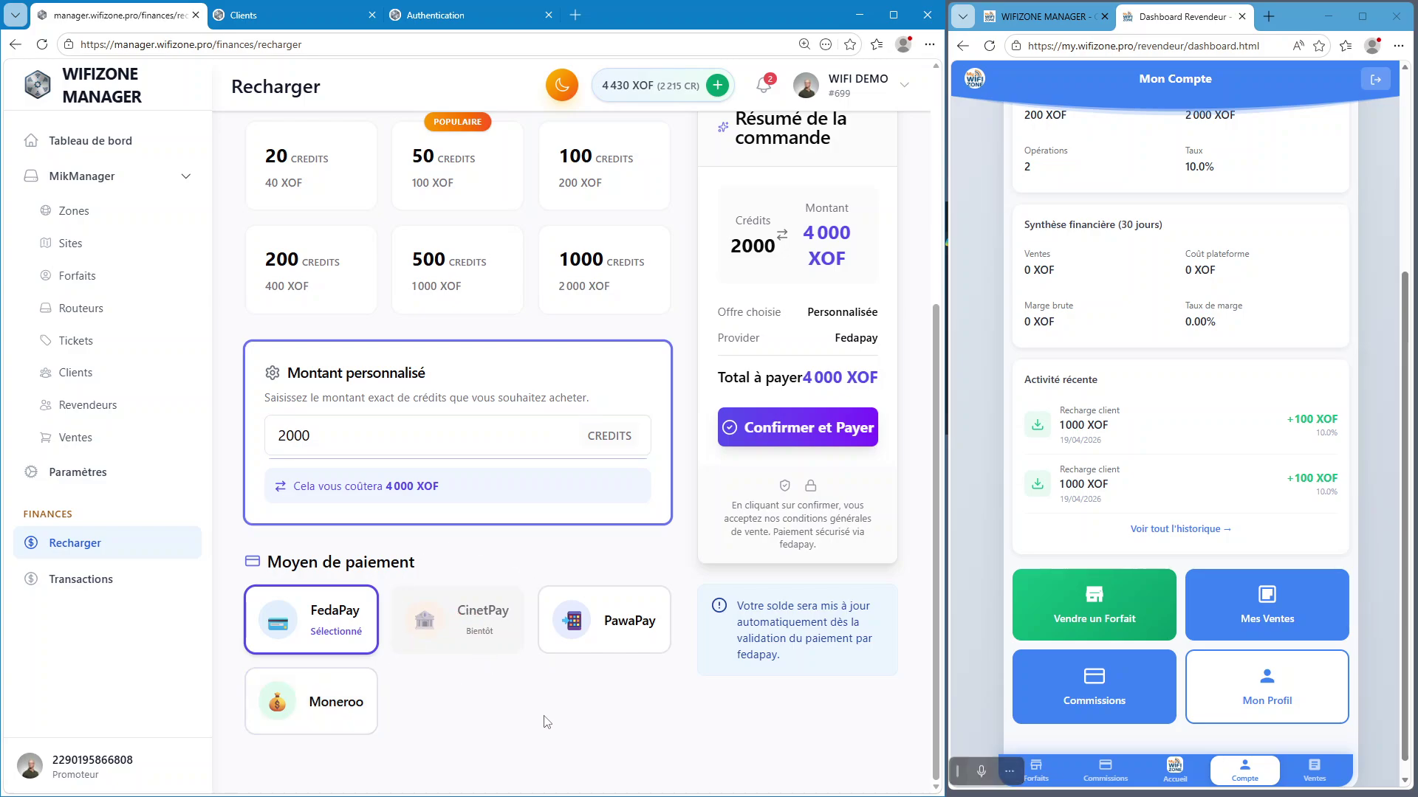
scroll(555, 701, "up", 3)
scroll(531, 672, "down", 3)
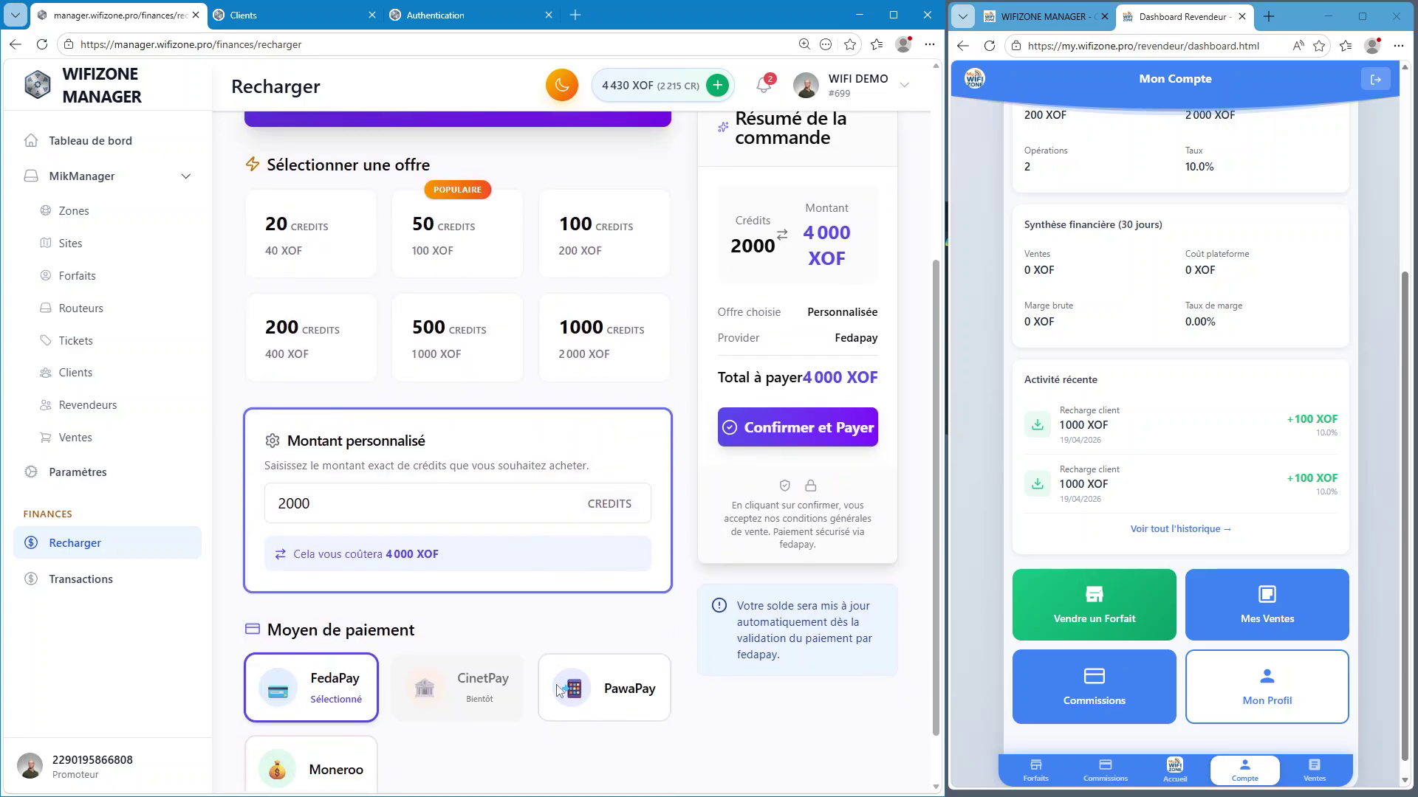
scroll(539, 594, "up", 5)
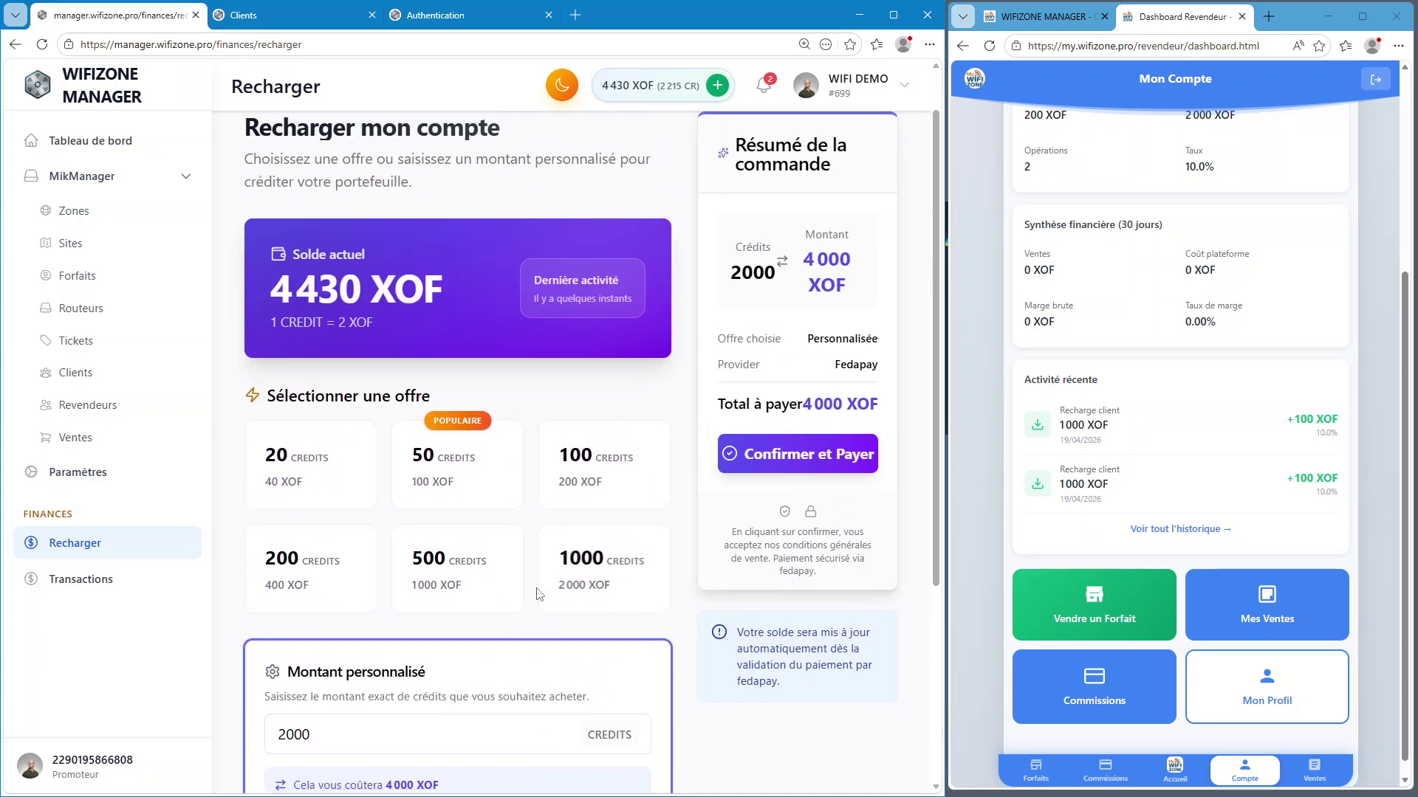
scroll(540, 594, "down", 2)
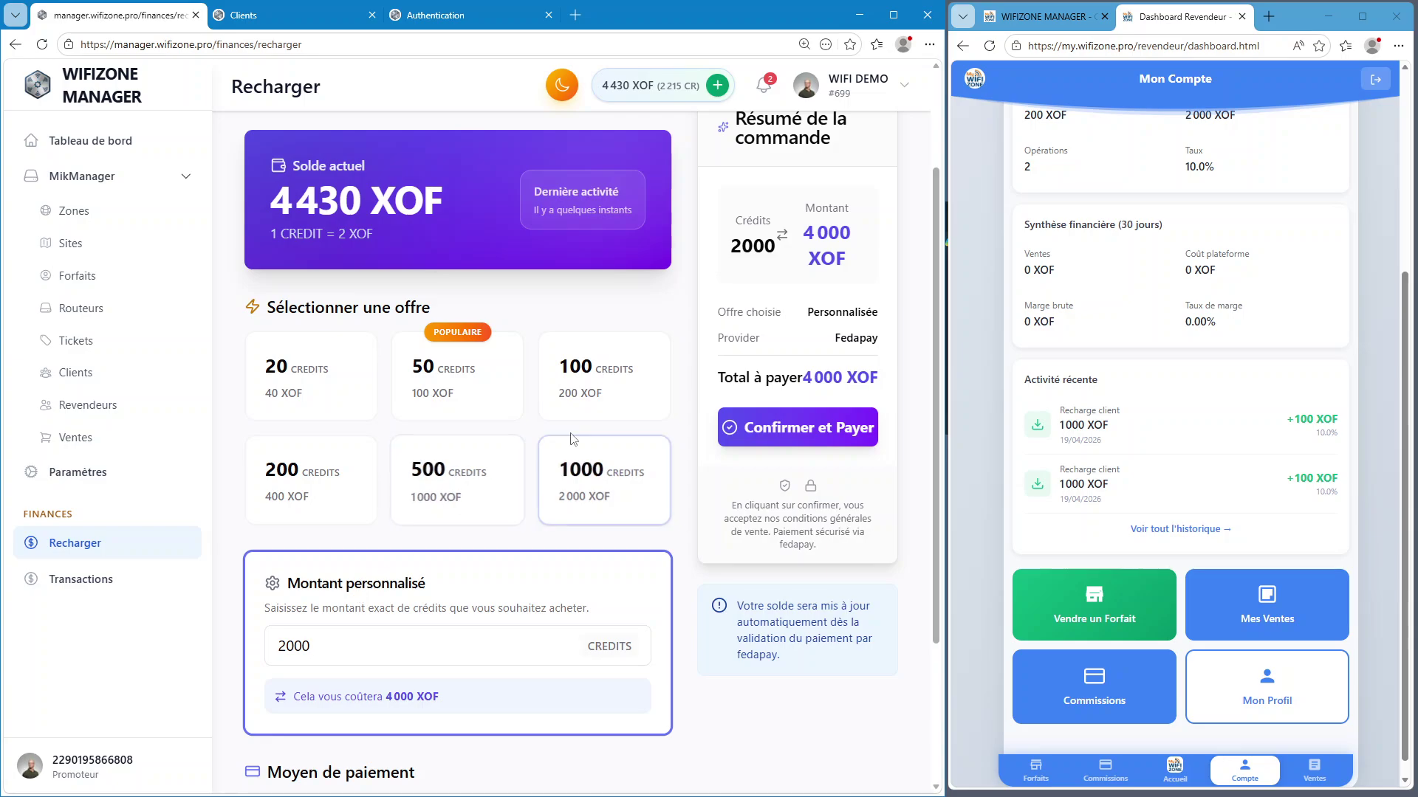
Switch to the 500-credit pack for 1 000 XOF and confirm the order for payment
left_click(489, 489)
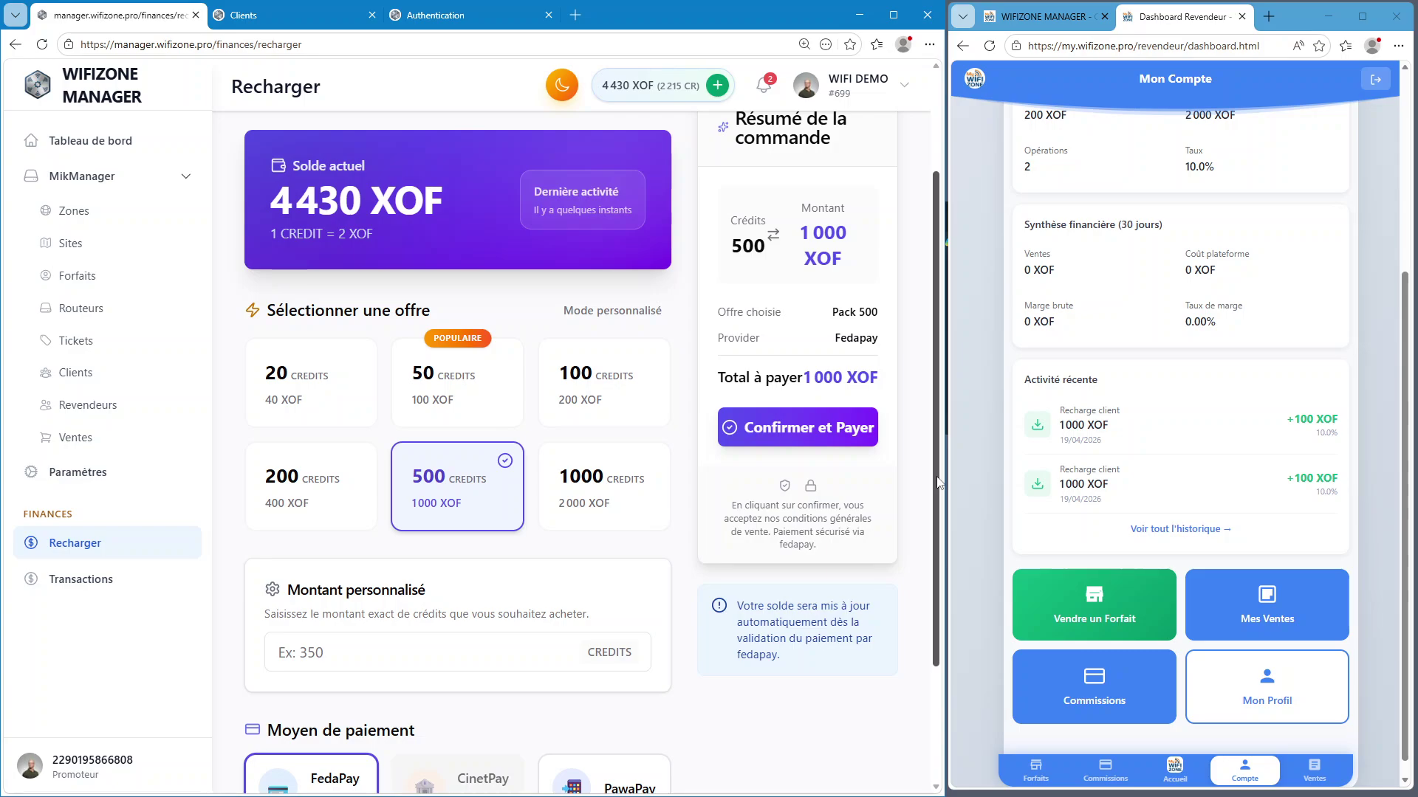
scroll(907, 389, "up", 2)
scroll(907, 389, "down", 1)
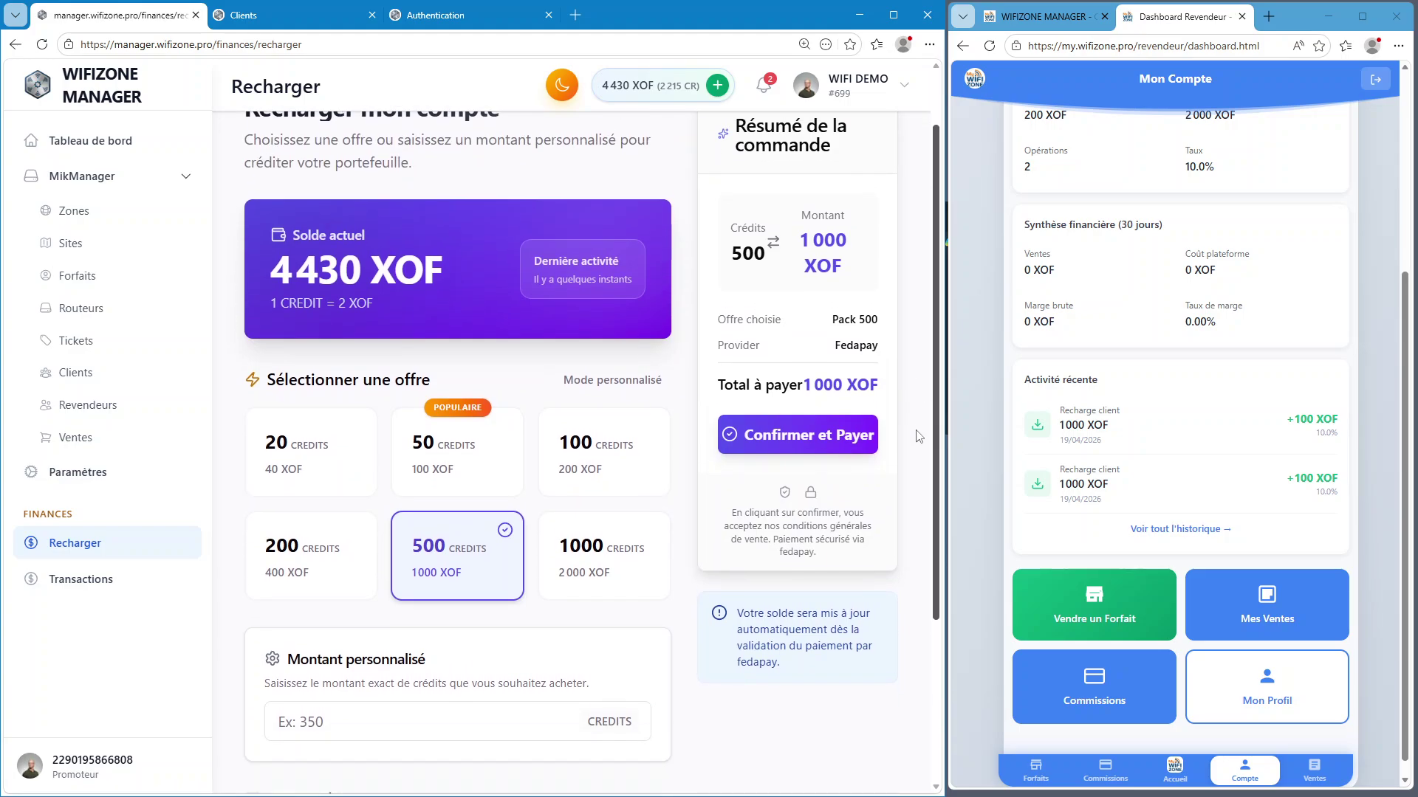
left_click(803, 430)
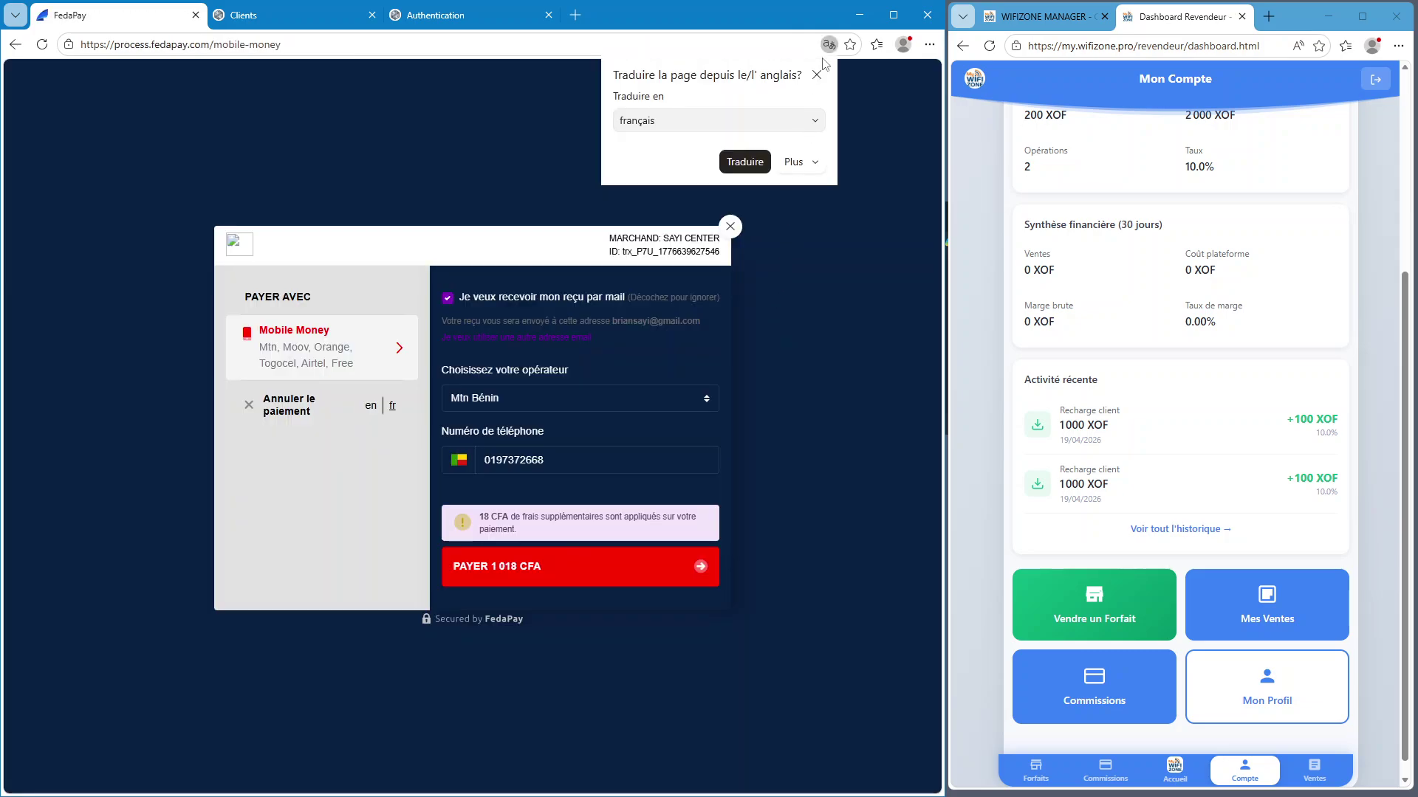
Submit the FedaPay mobile money payment of 1 018 CFA
left_click(816, 74)
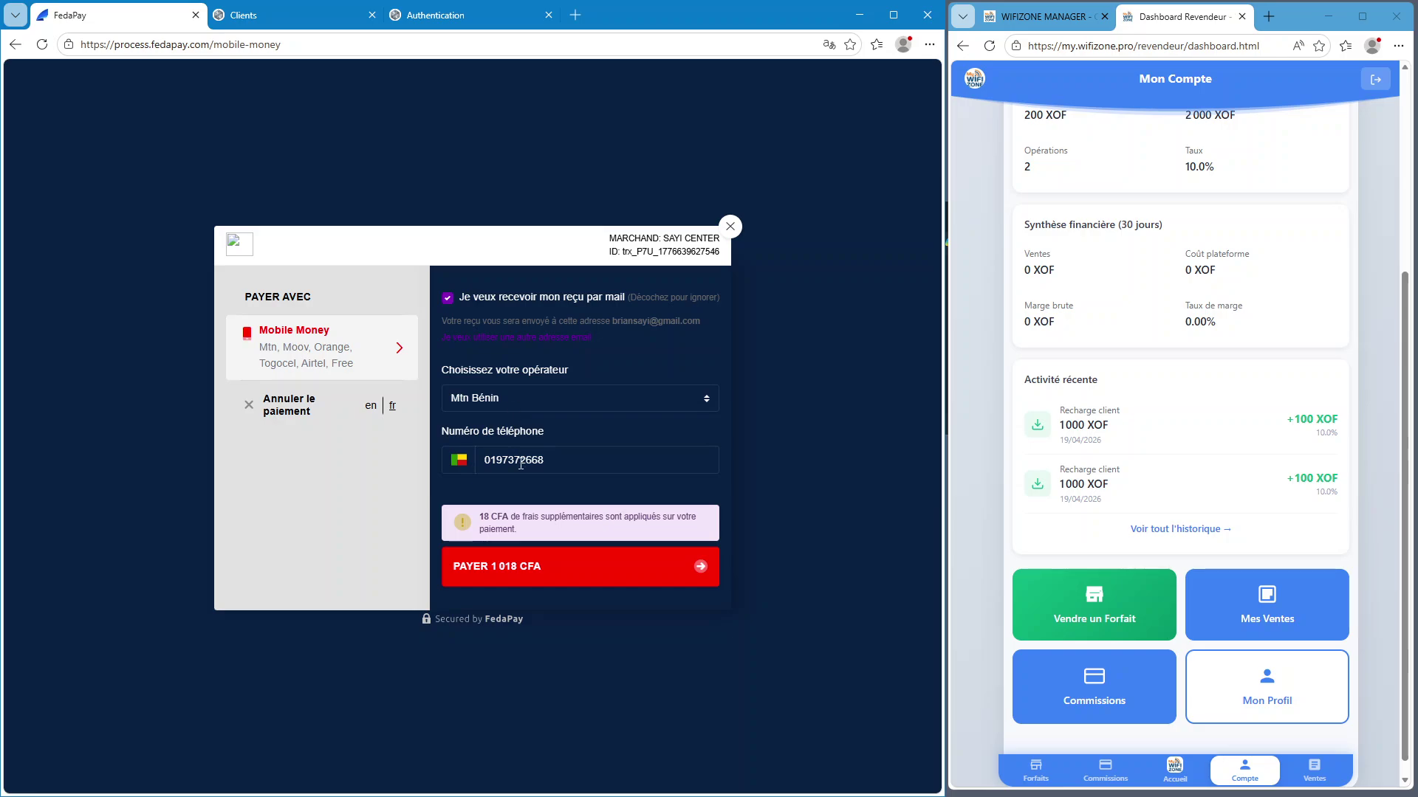
left_click(554, 573)
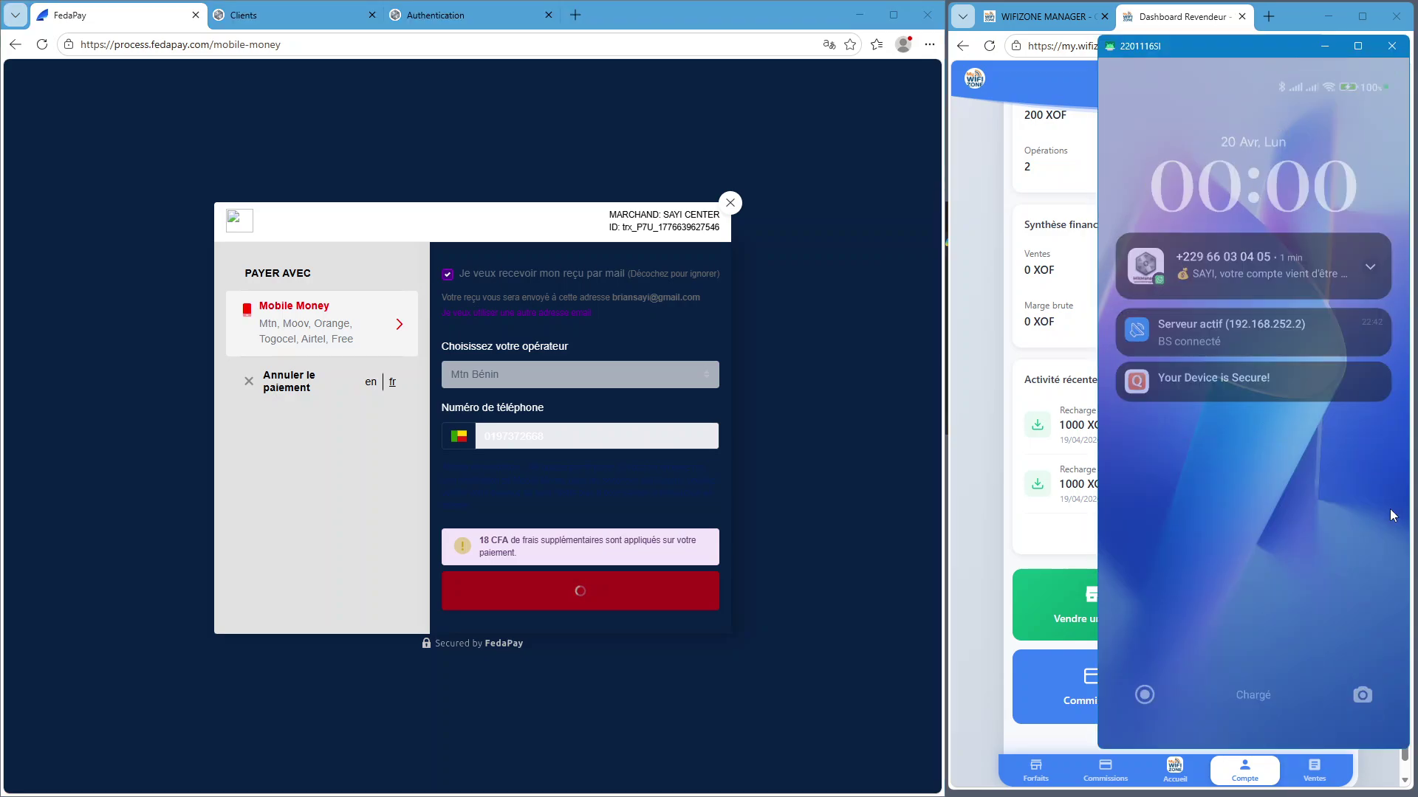
left_click(1328, 16)
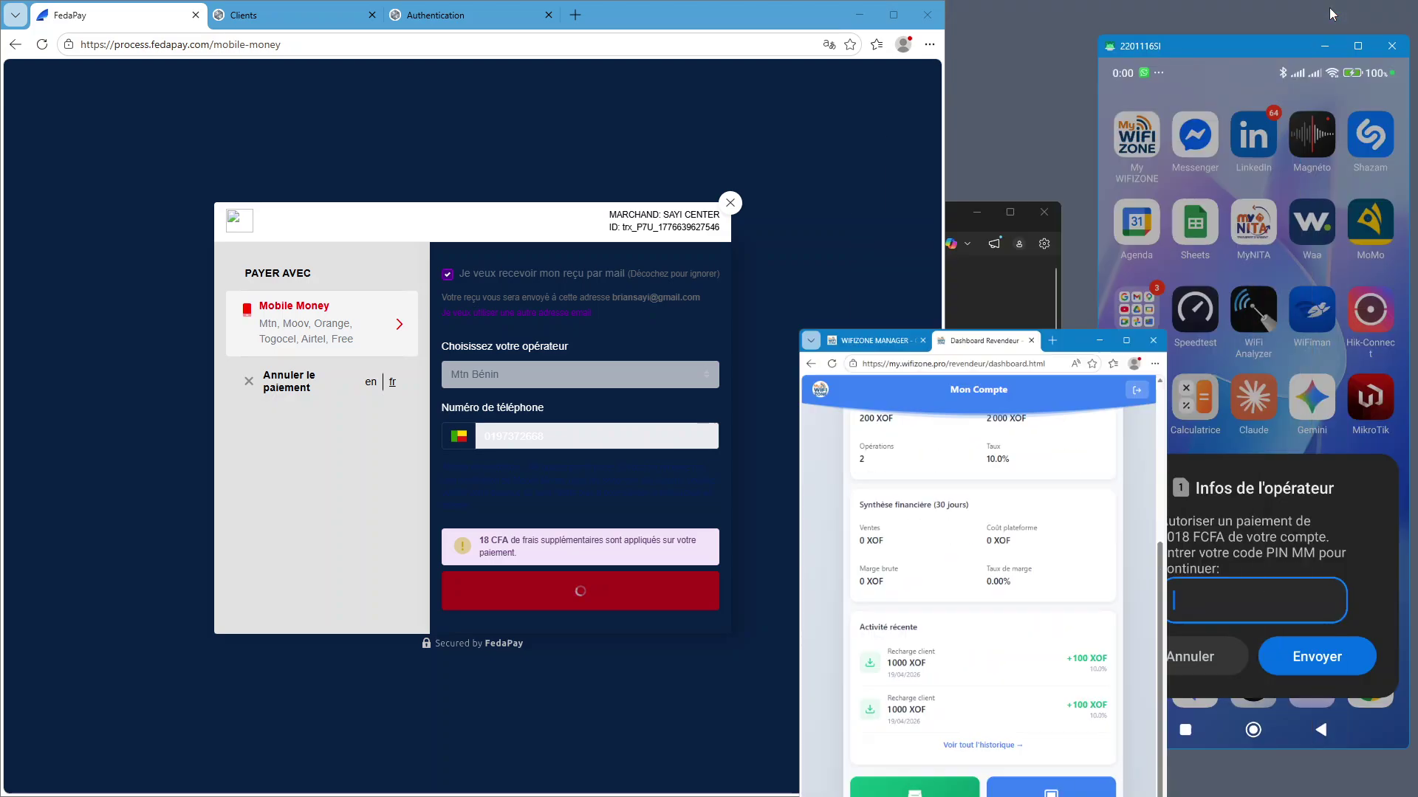
left_click_drag(1218, 46, 1194, 47)
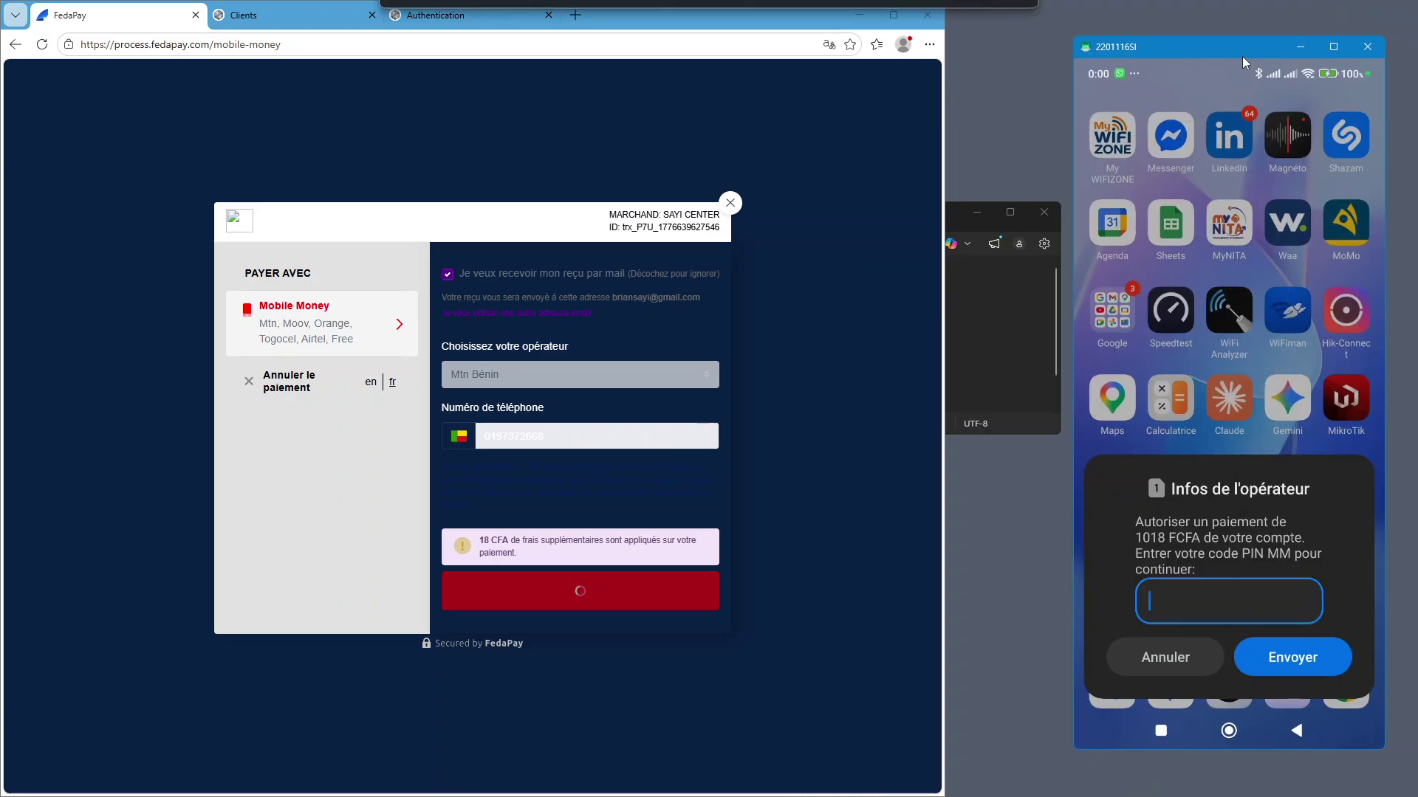
Authorise the payment on the phone with the Mobile Money PIN, then close the FedaPay dialog
left_click(1193, 597)
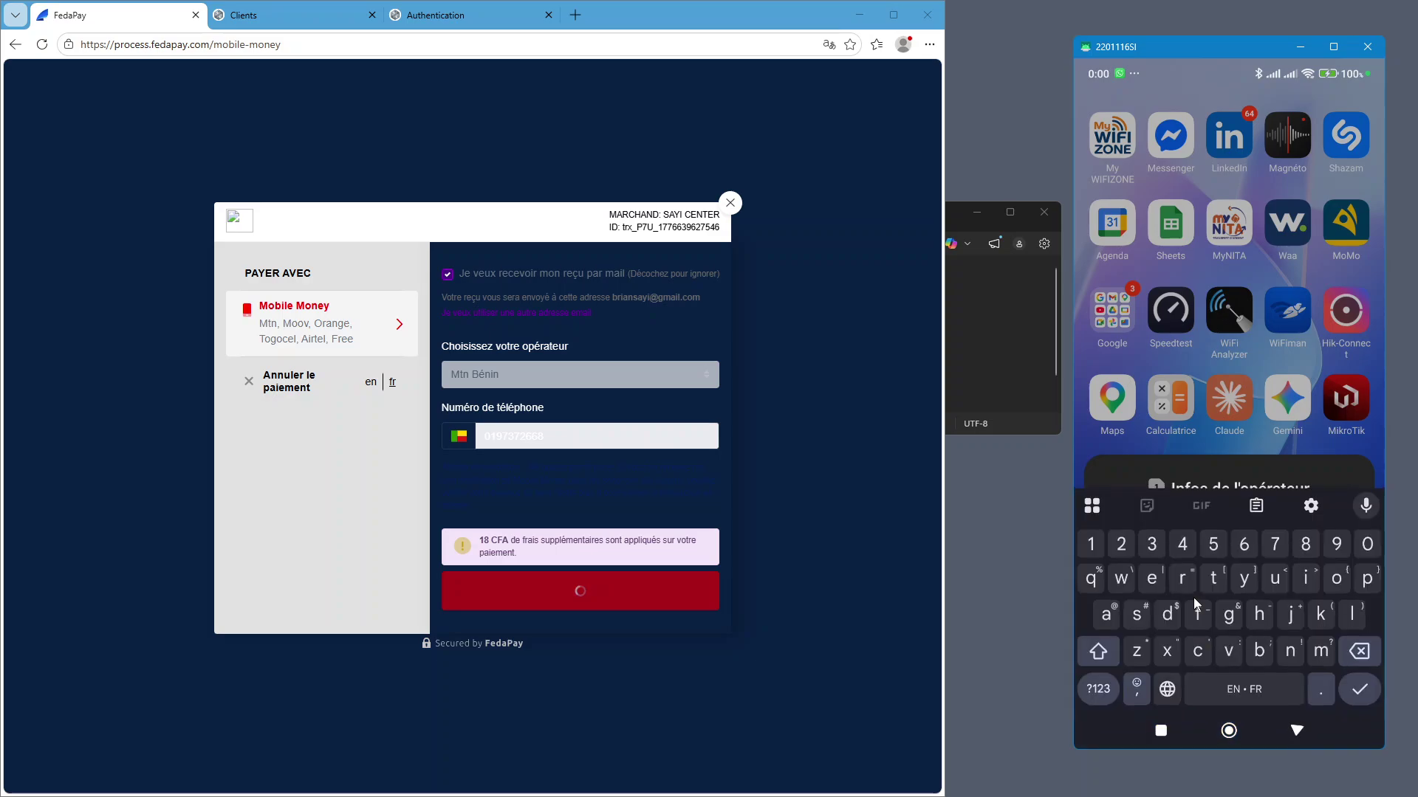
type("123456")
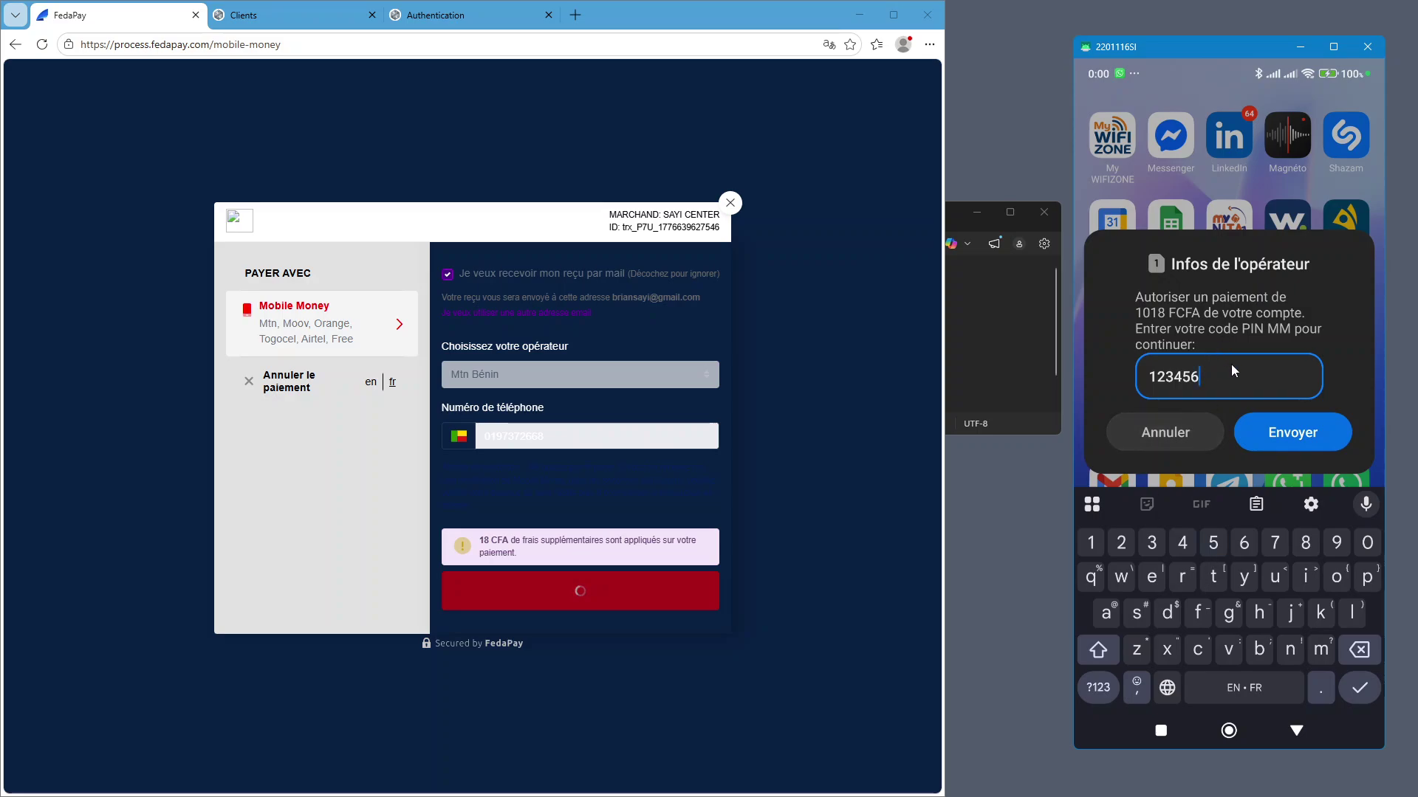
left_click(1293, 434)
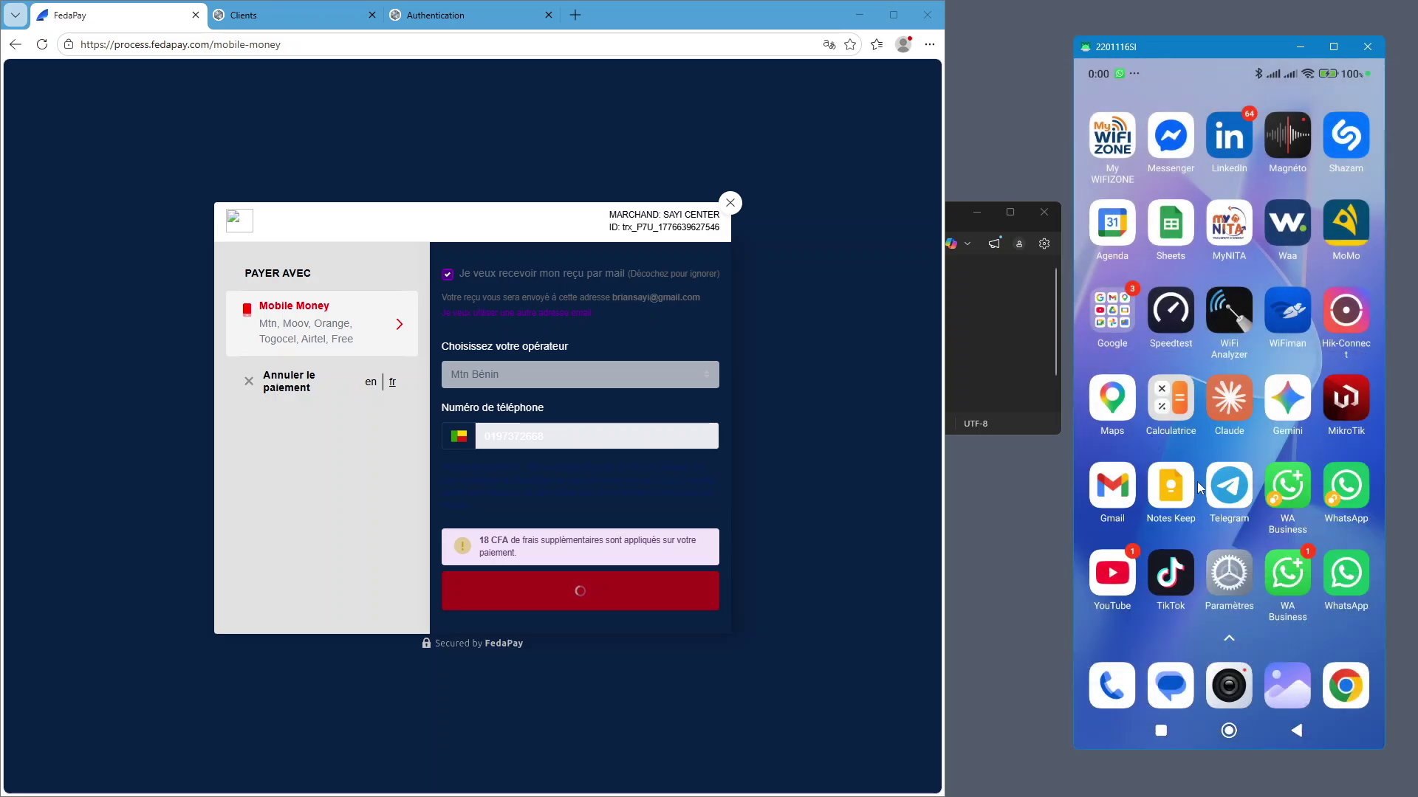
left_click(730, 204)
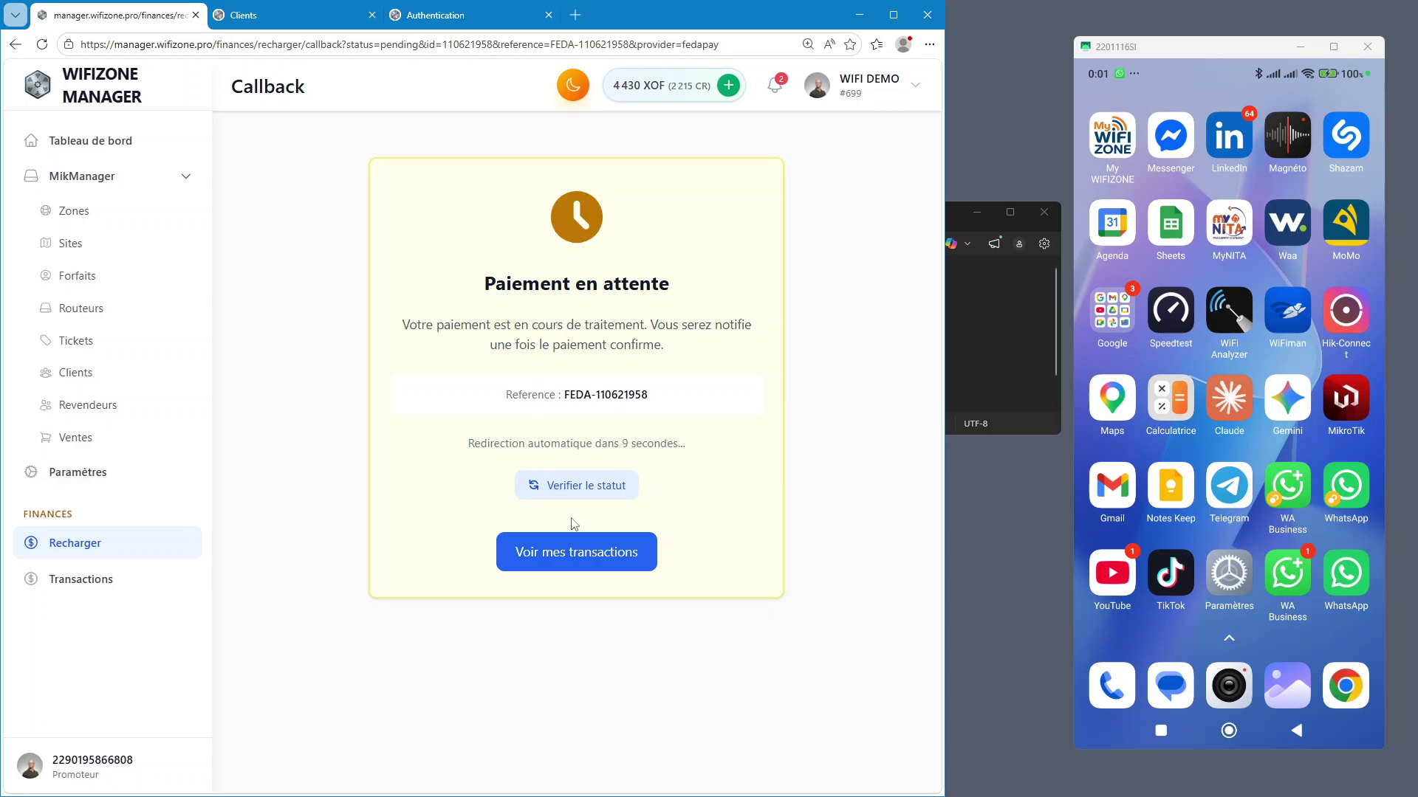
Open the Ventes page, keeping all sale sources selected
left_click(78, 438)
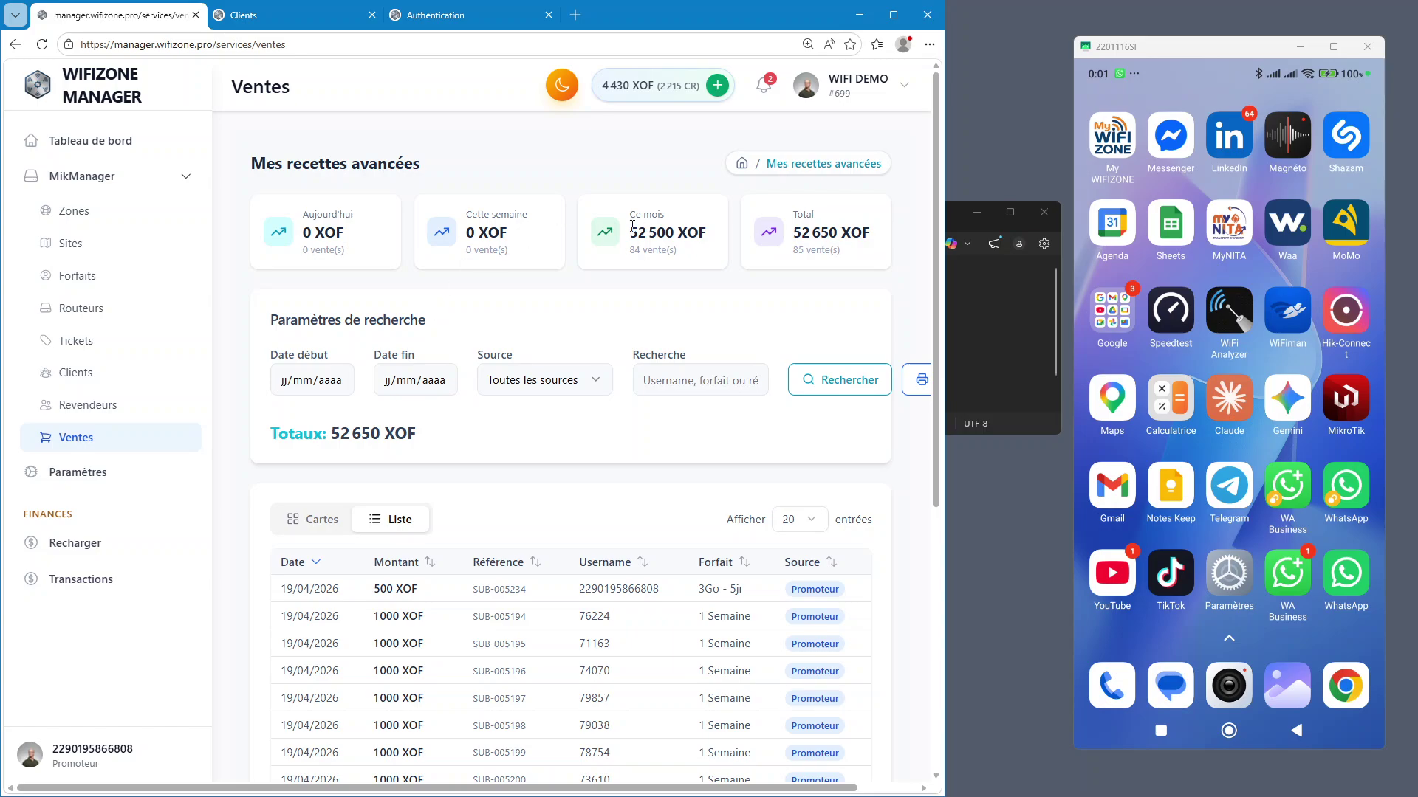
left_click(582, 386)
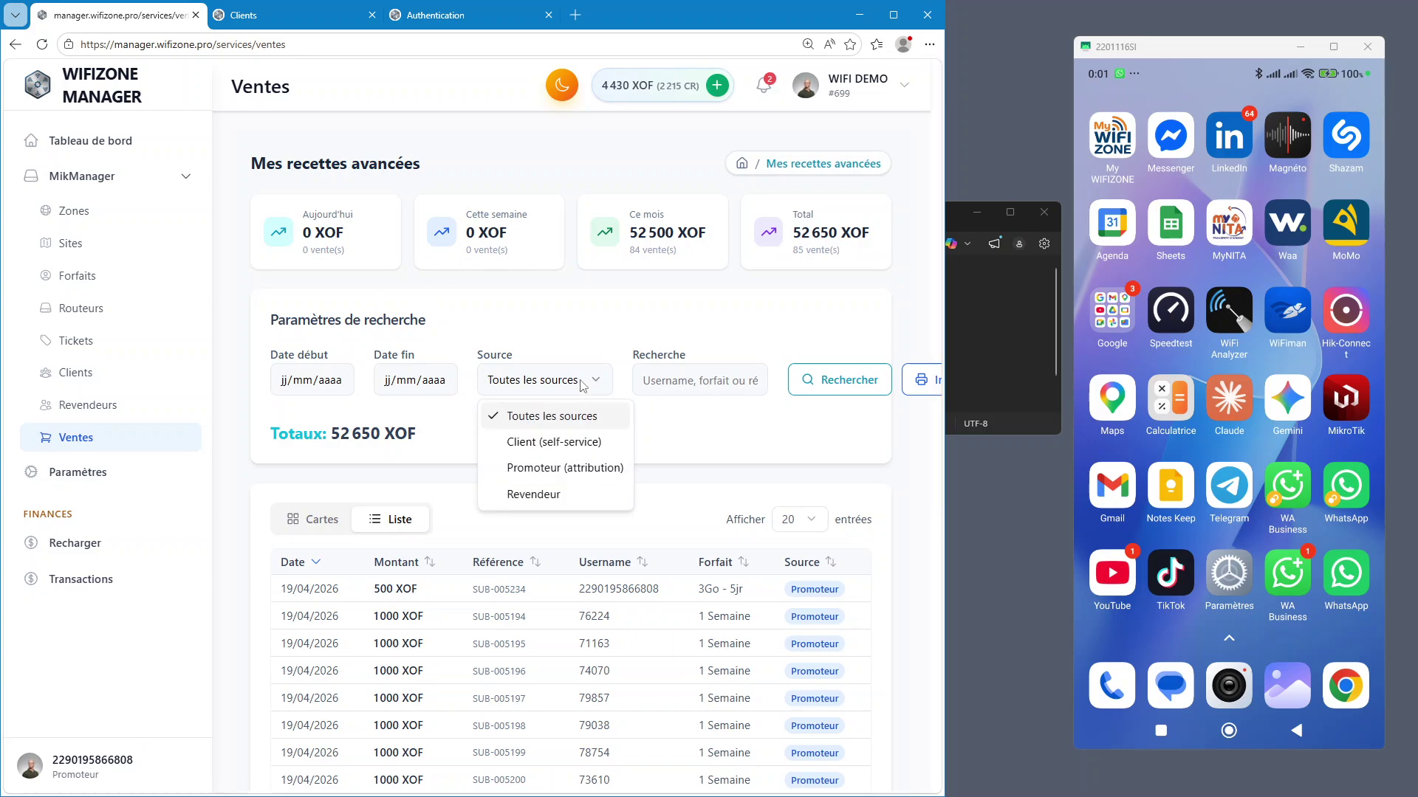
left_click(309, 389)
left_click(293, 386)
left_click(312, 380)
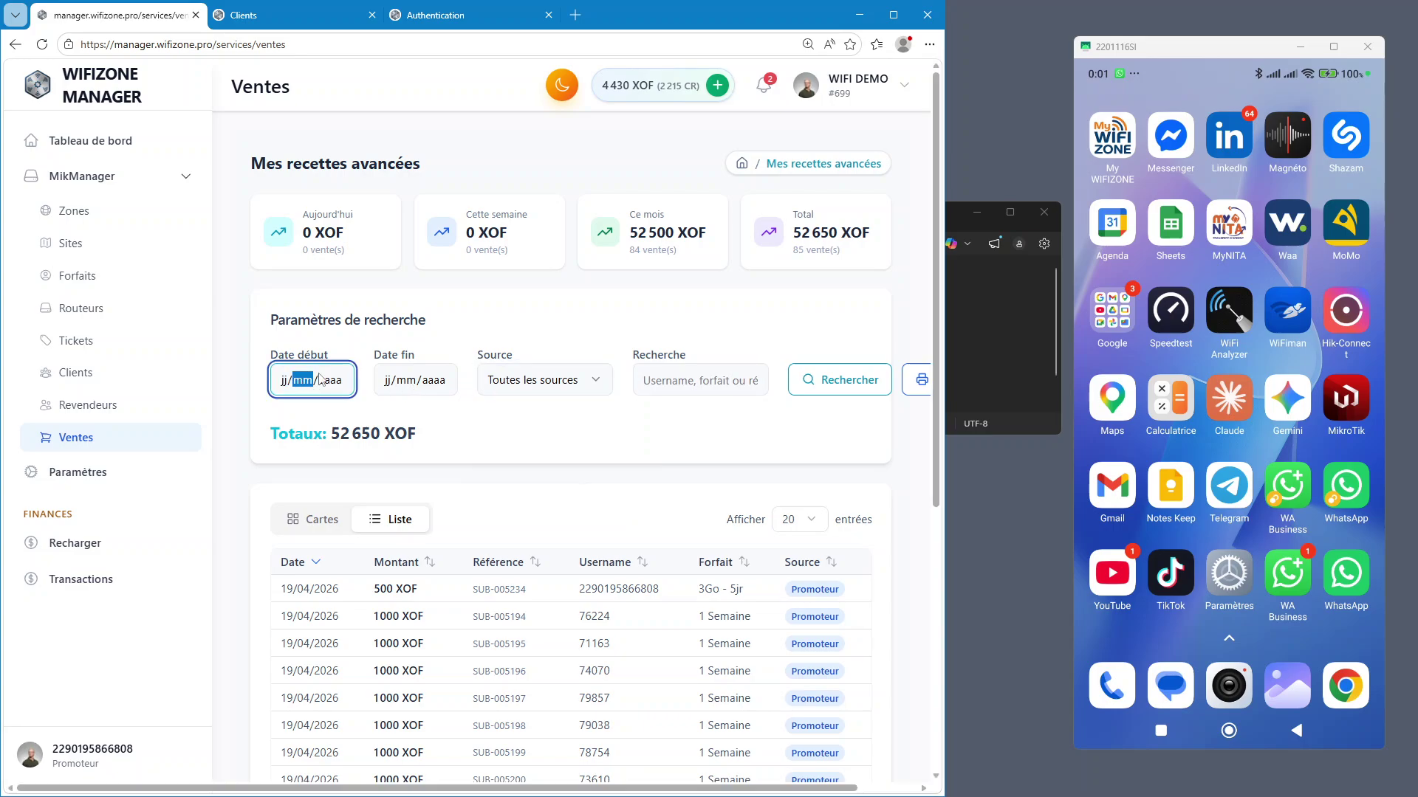
left_click(570, 382)
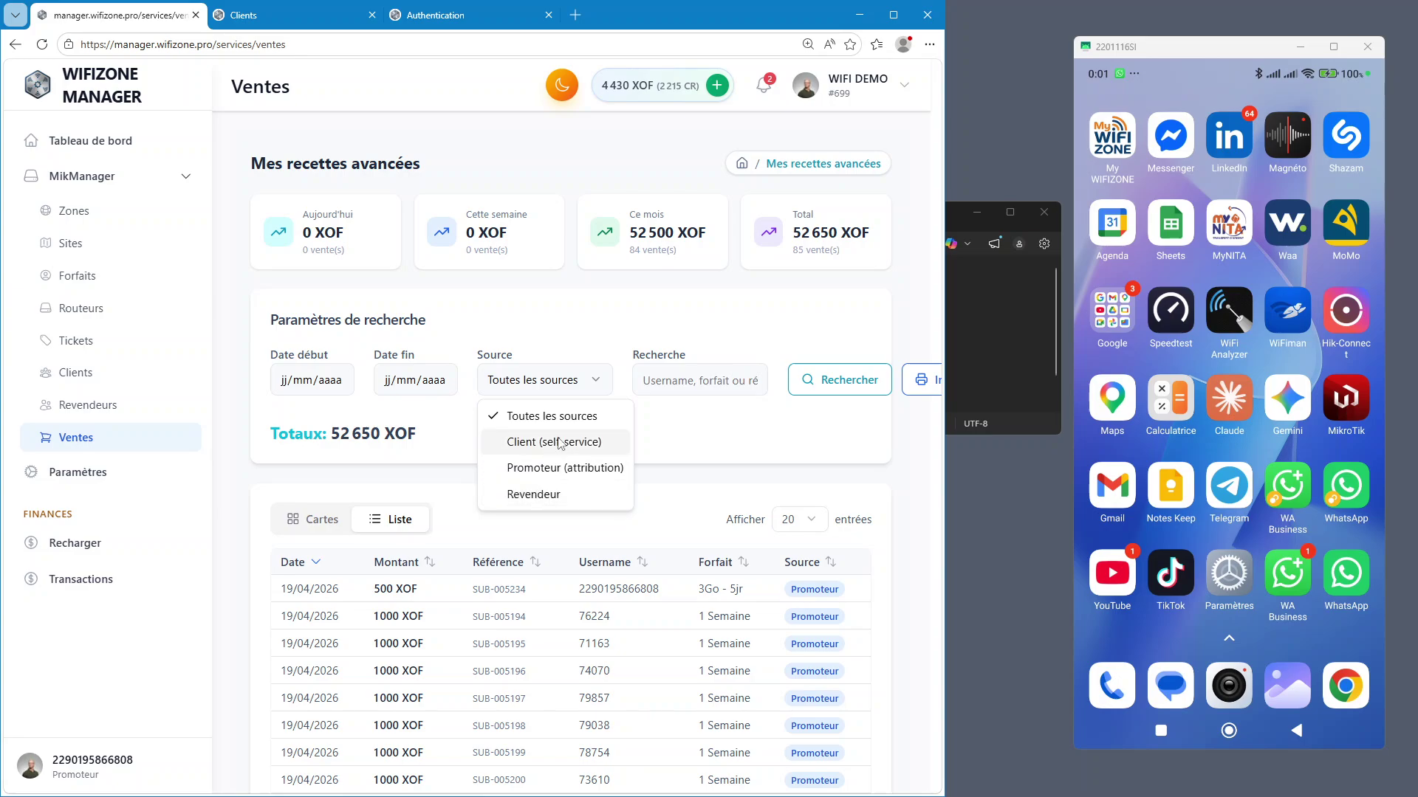
left_click(746, 426)
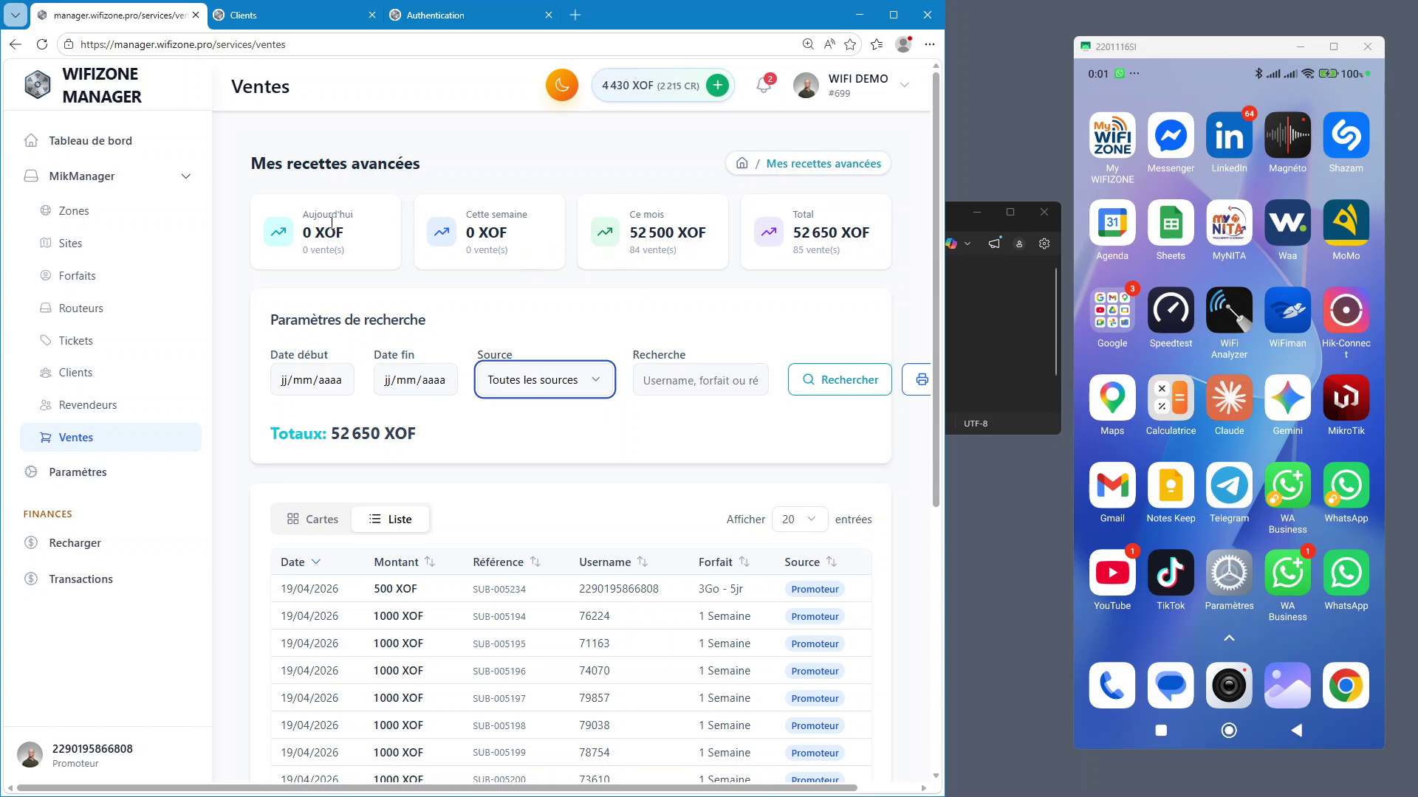
Set both dates to 19/04/2026, search, and scroll the 51 500 XOF results
left_click(327, 384)
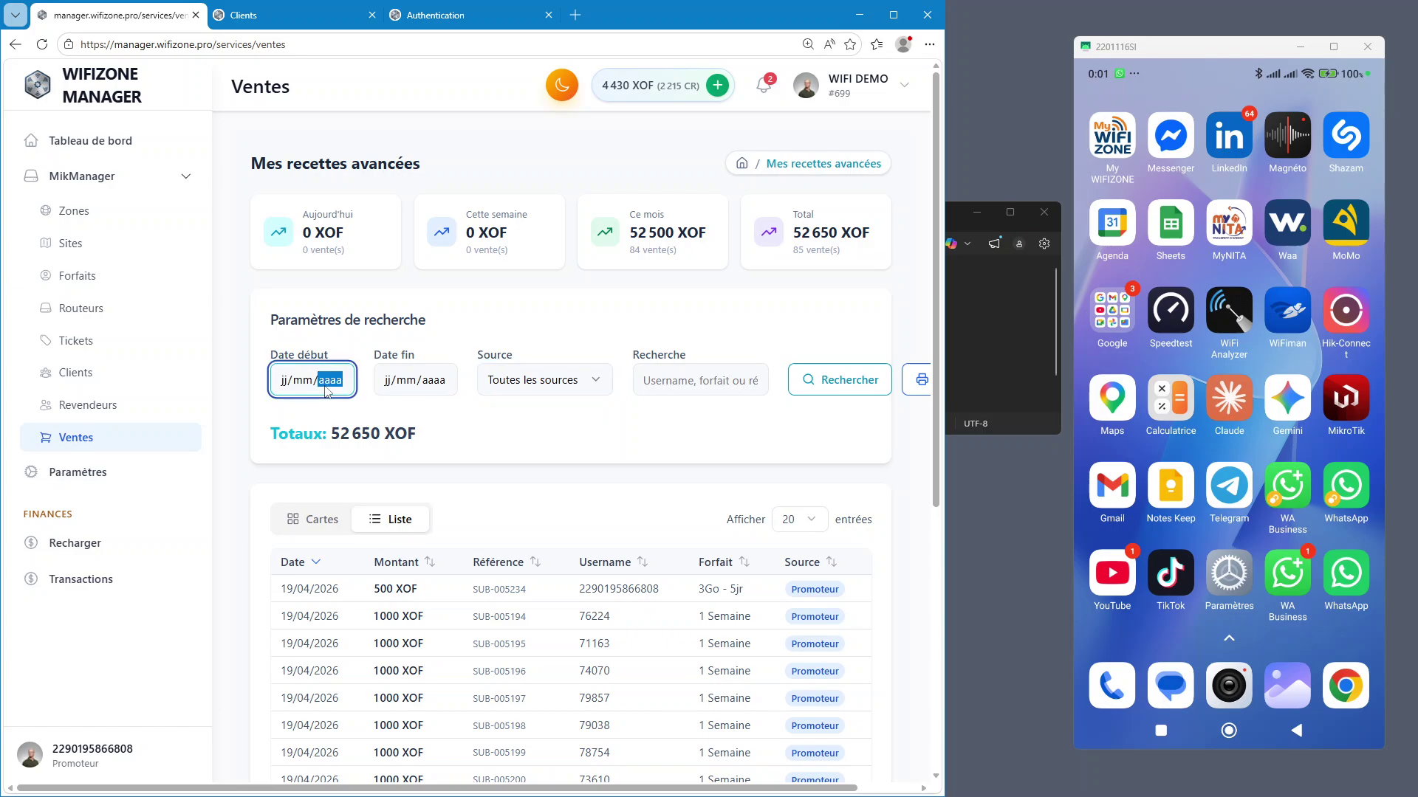
left_click(285, 384)
type("19/")
type("04/0020")
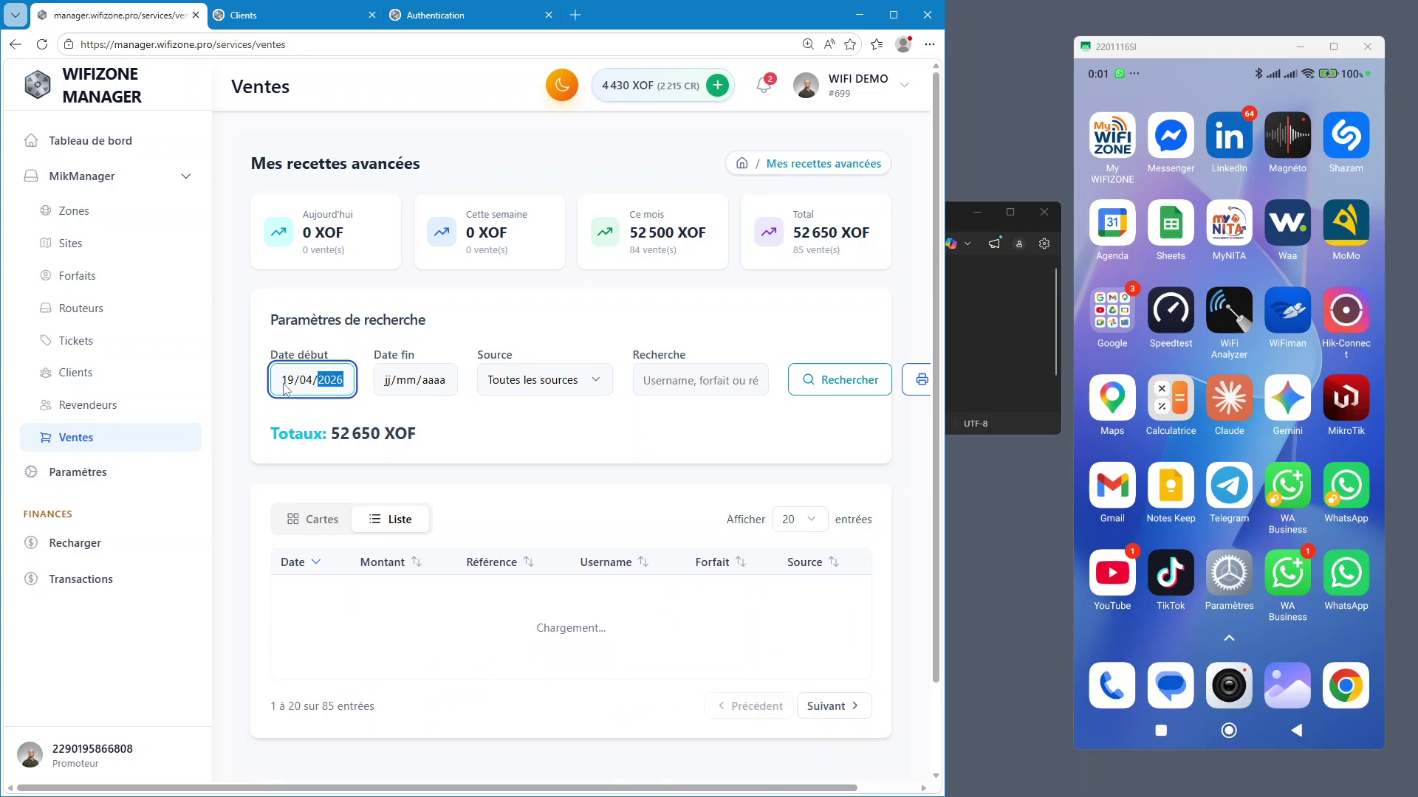
left_click(391, 391)
type("19/mm/aaaa")
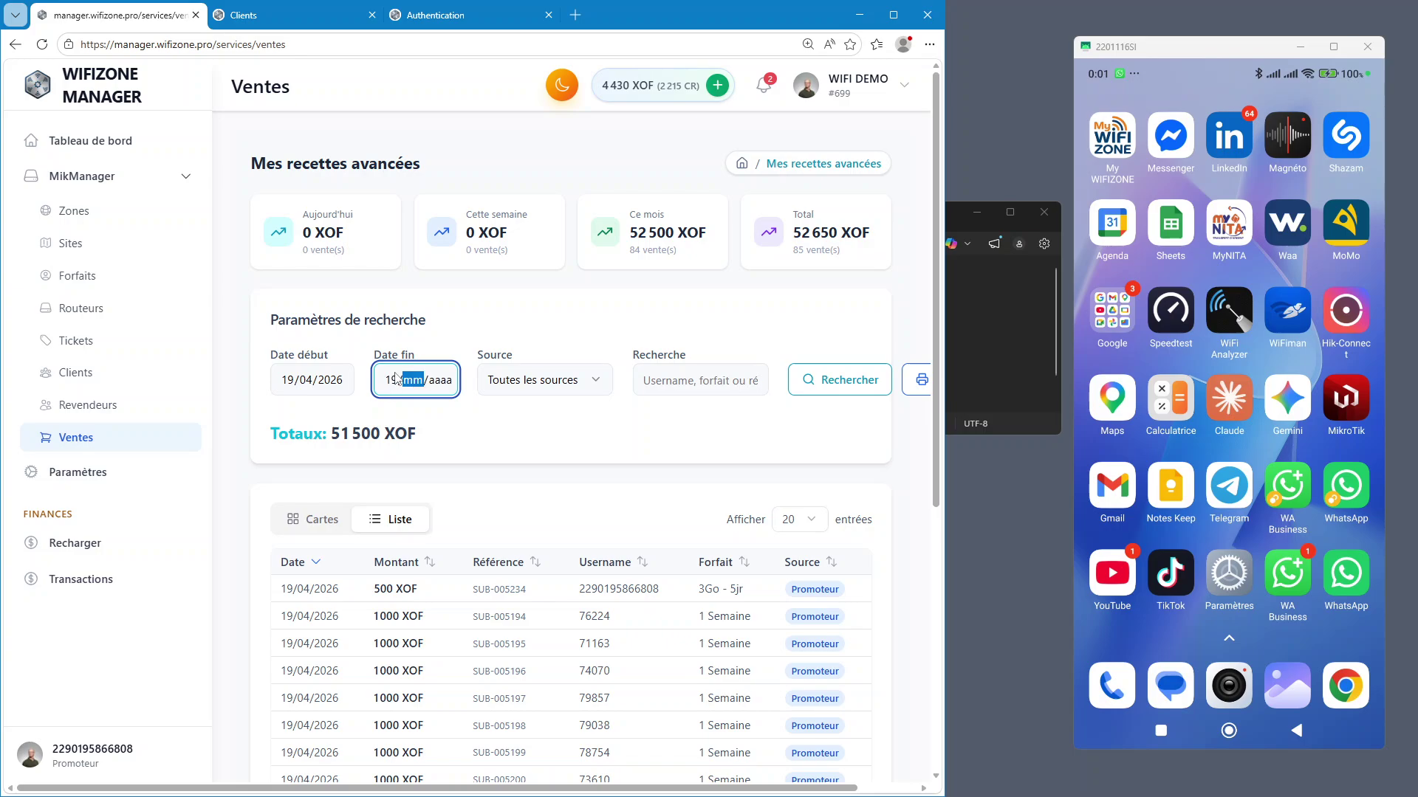
type("042")
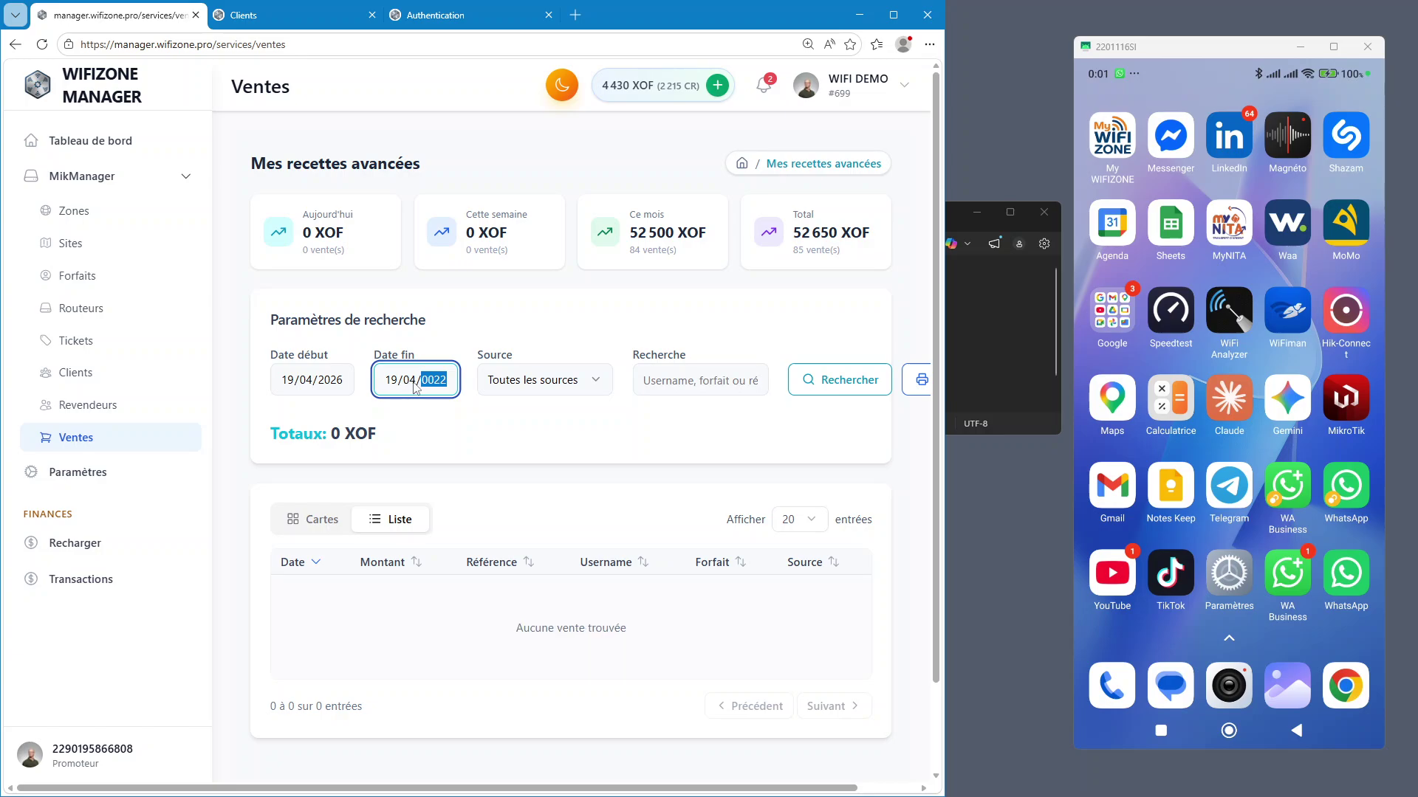
type("02")
type("20")
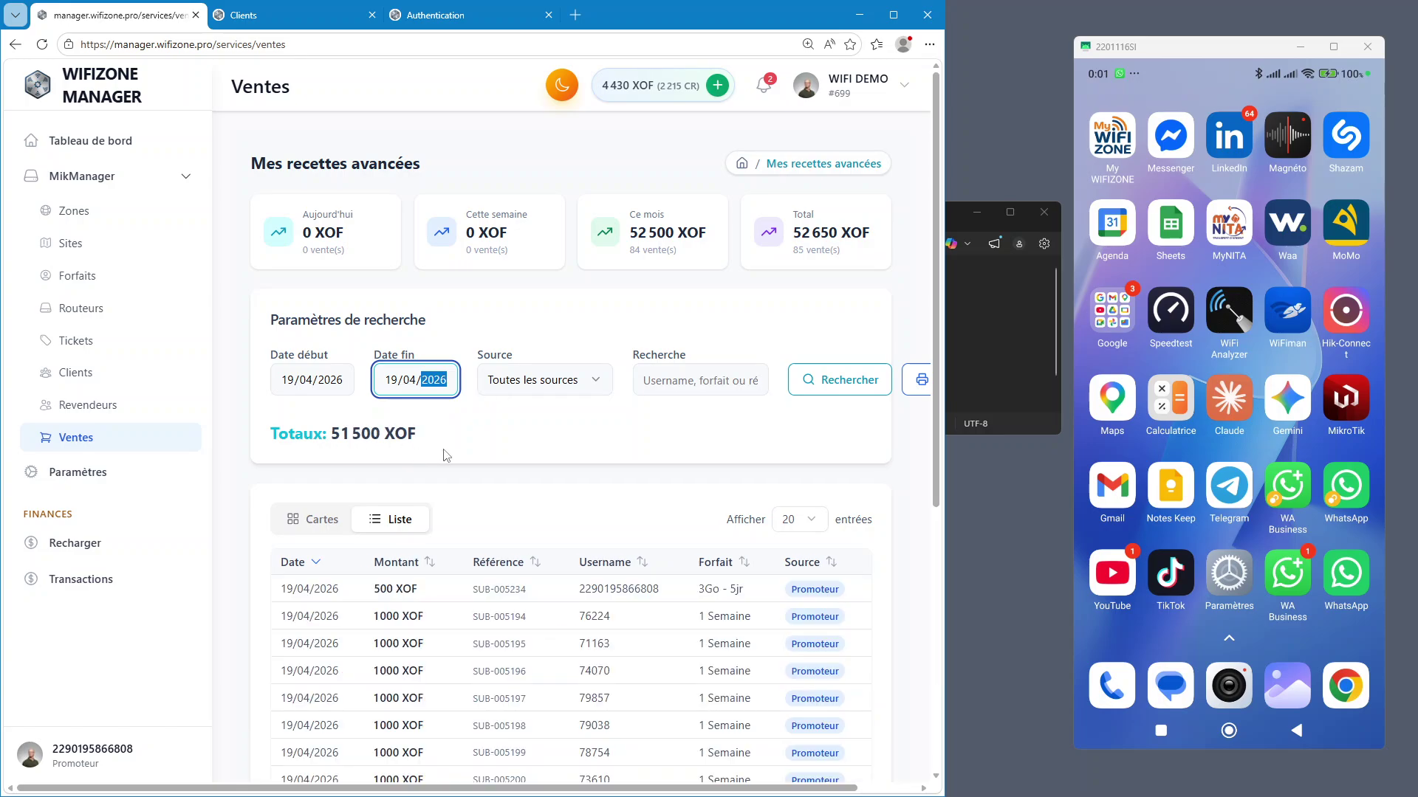
left_click(868, 392)
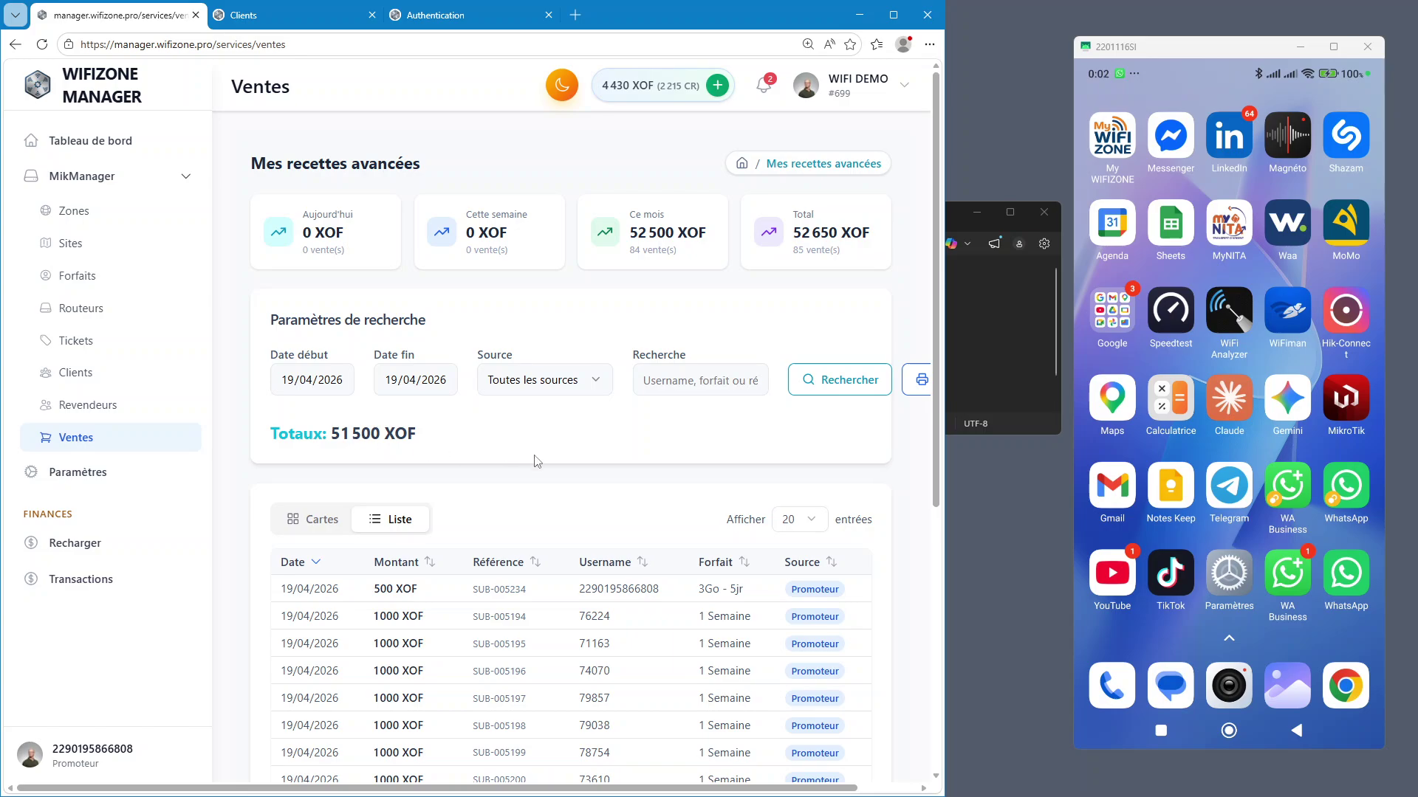
scroll(535, 462, "down", 6)
scroll(533, 459, "up", 6)
scroll(538, 607, "down", 2)
scroll(537, 607, "down", 4)
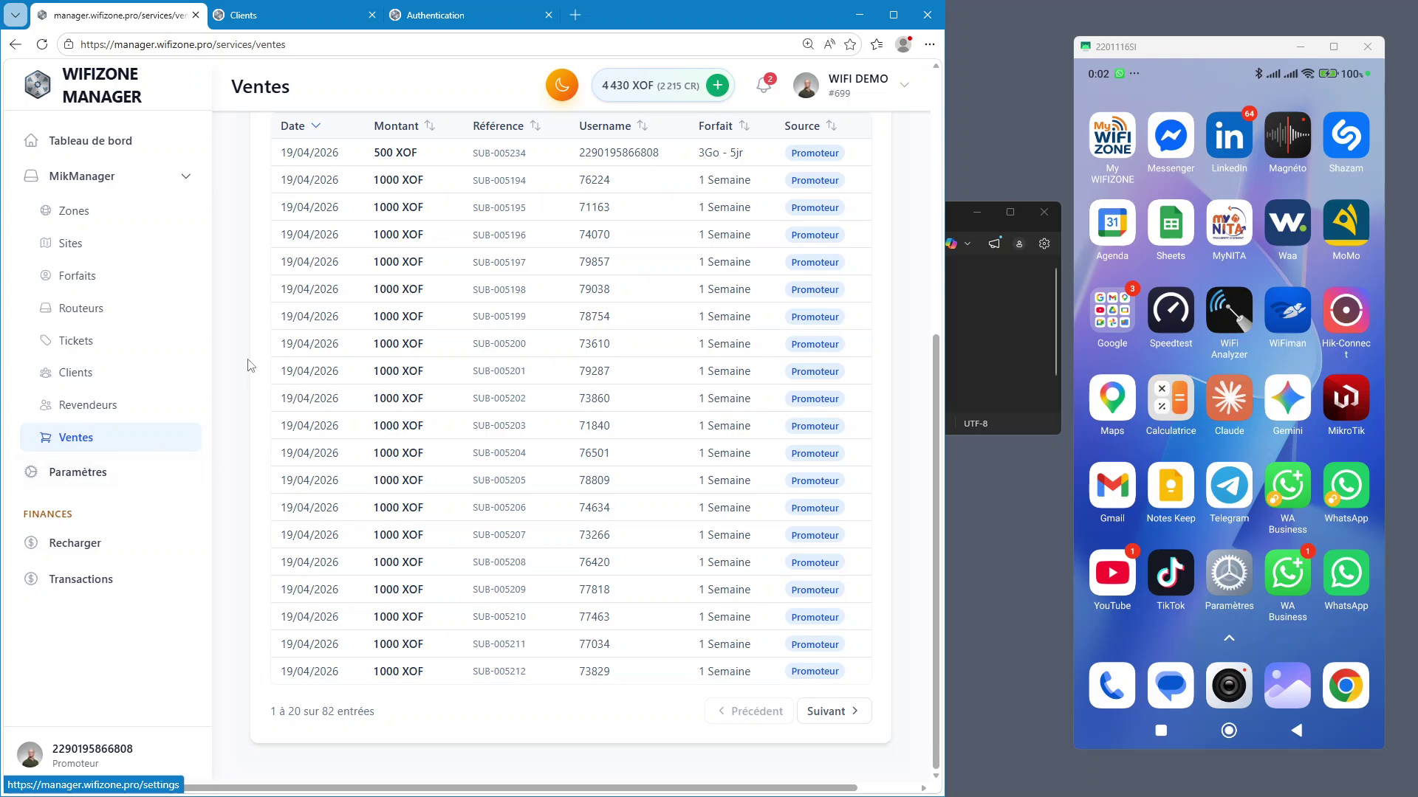
Change the Clients tab's address to wifizone.pro to load the home page
scroll(152, 266, "up", 4)
left_click(95, 150)
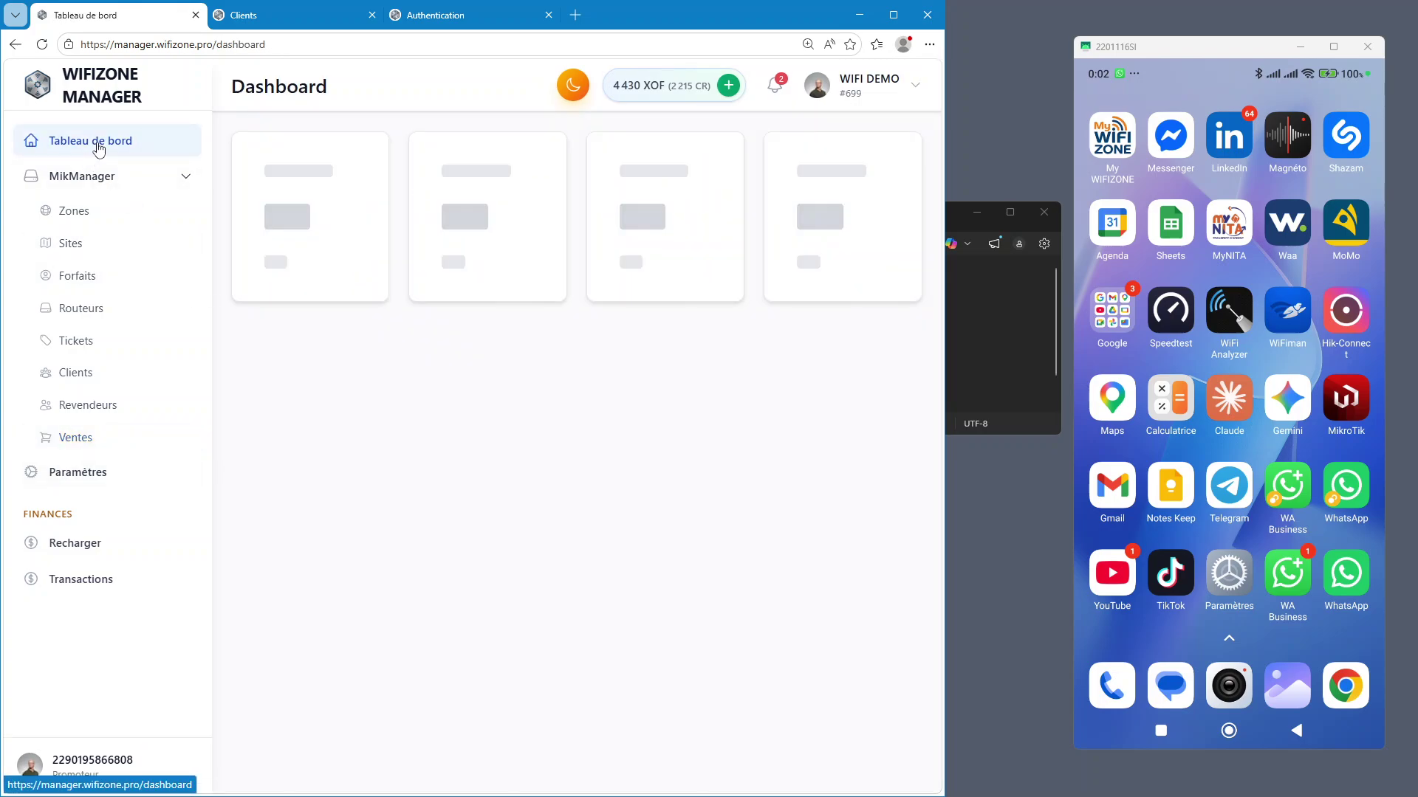
left_click(341, 21)
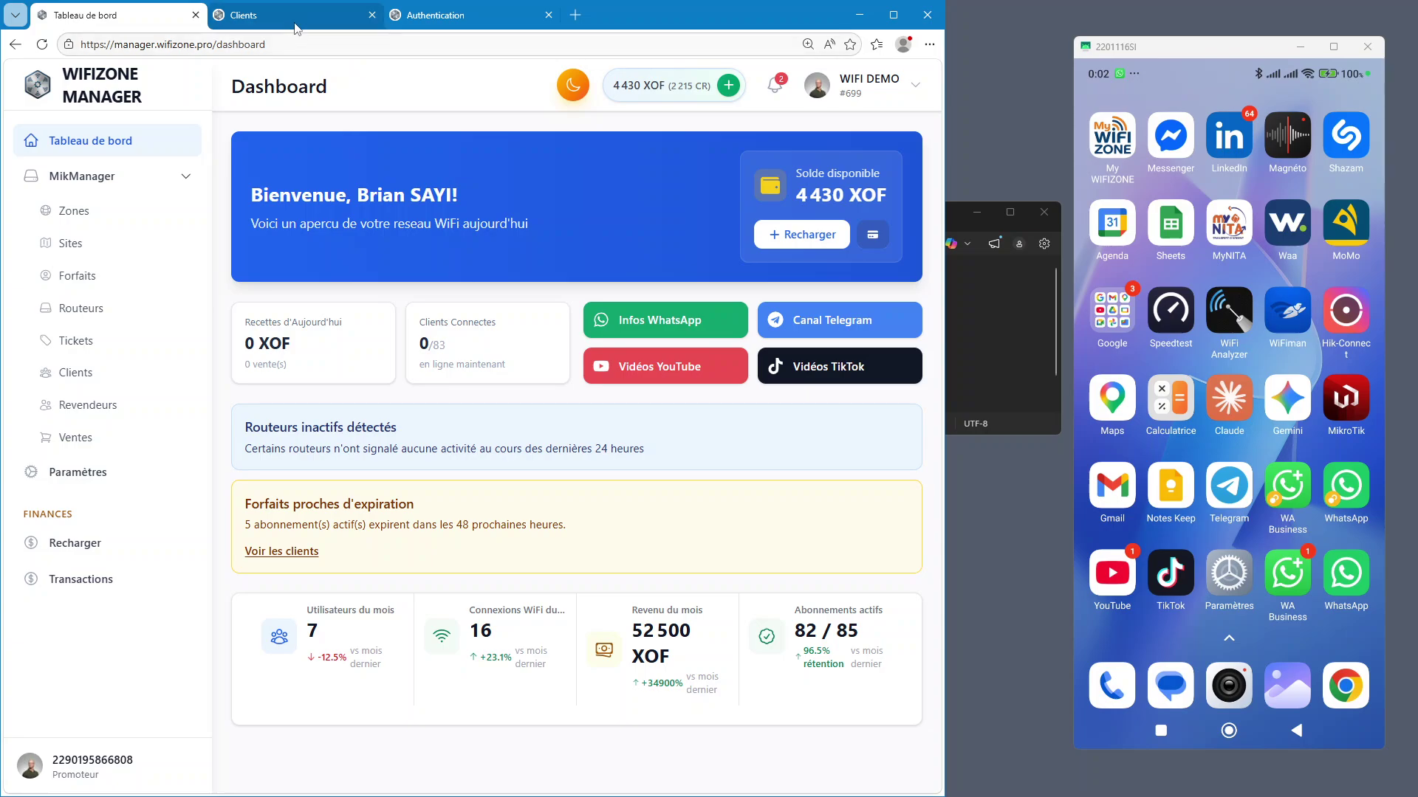
left_click(347, 44)
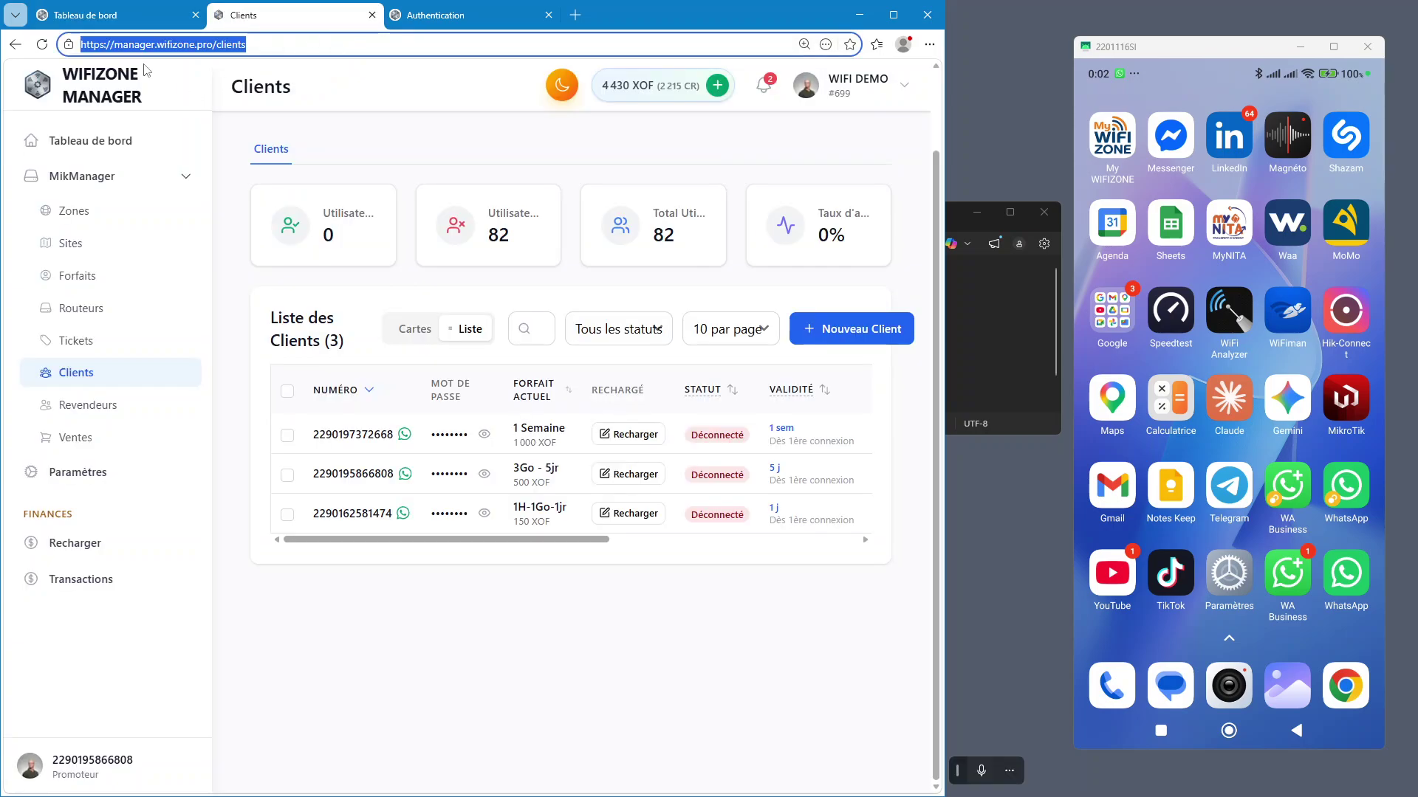
left_click(163, 48)
left_click_drag(158, 47, 256, 49)
key("BackSpace")
key("BackSpace")
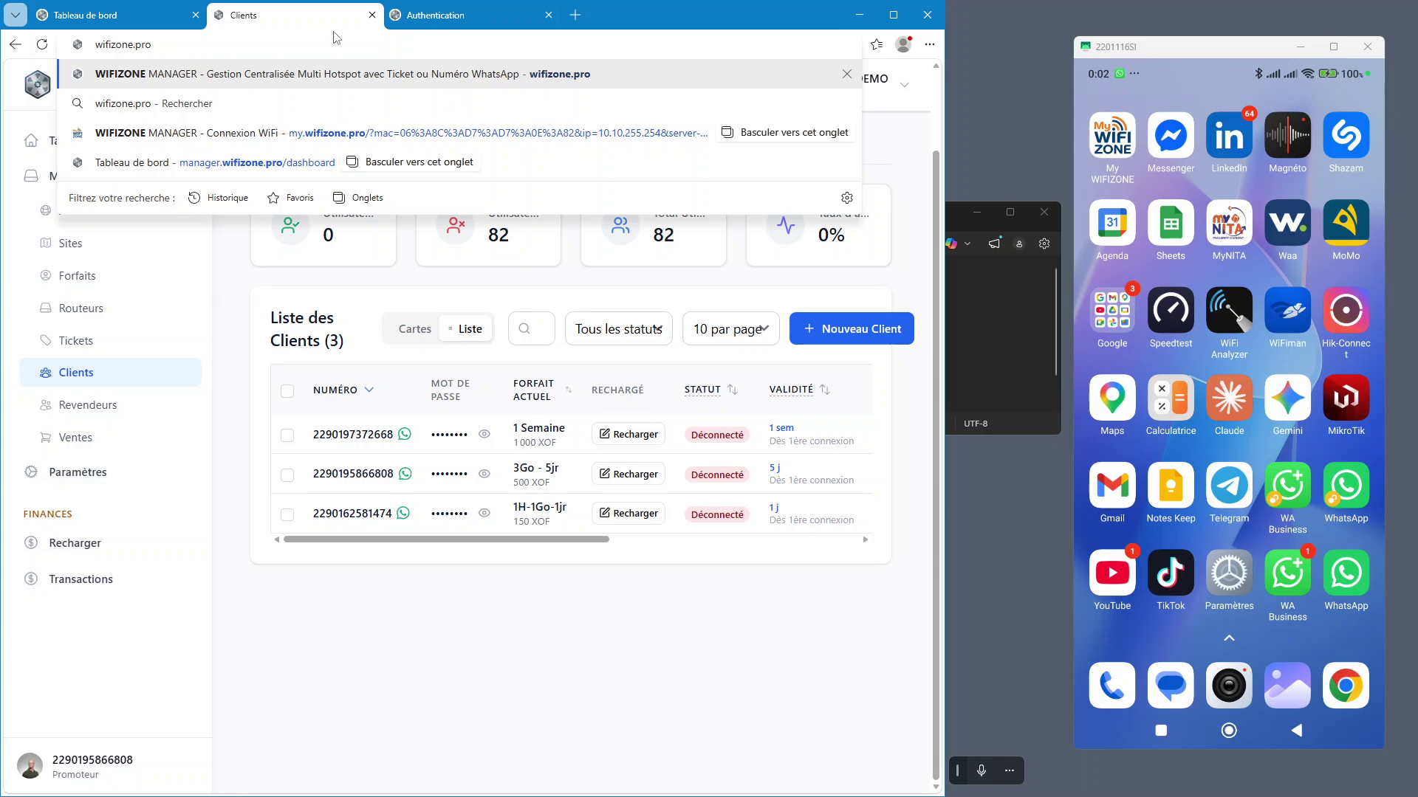
key("Return")
Load mikmanager.com in the Authentication tab
left_click(432, 17)
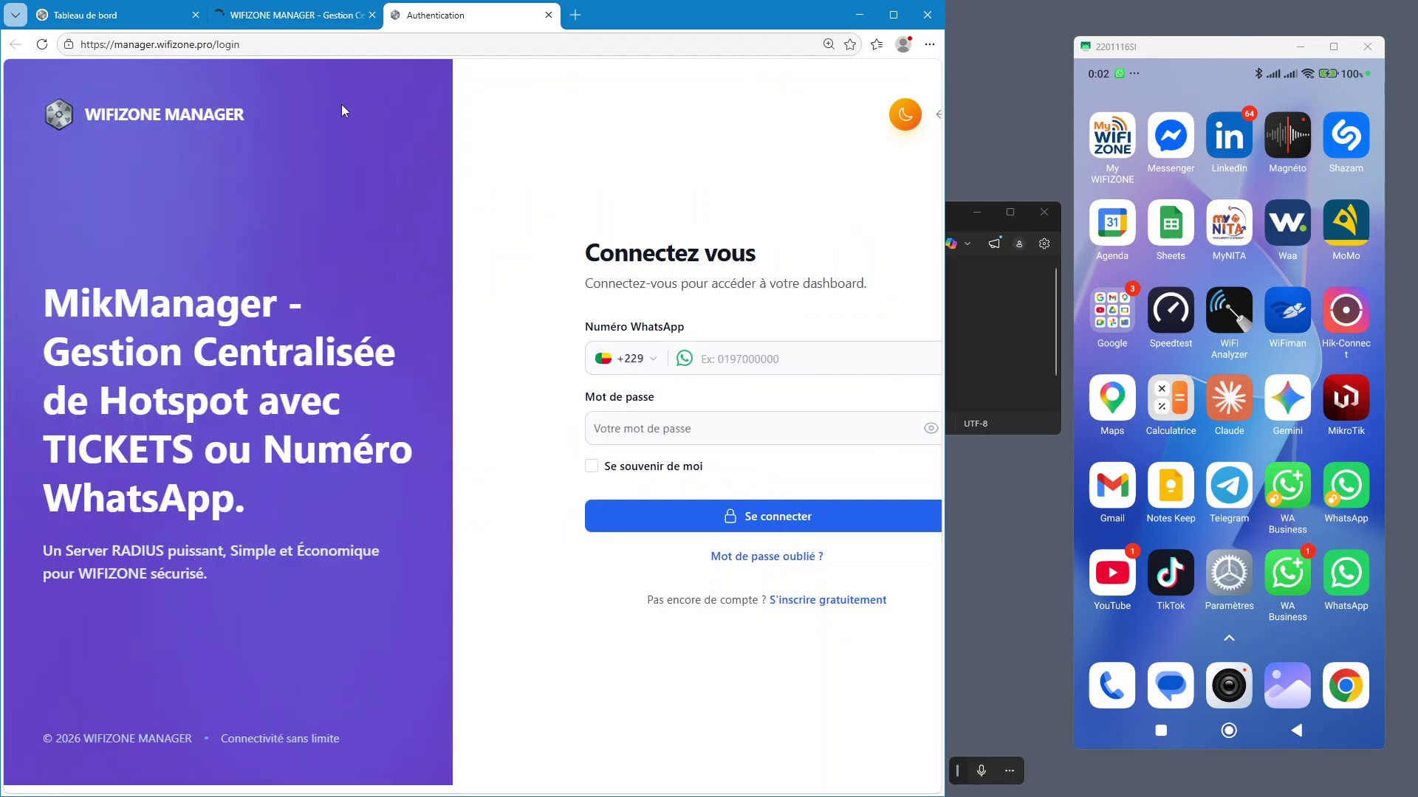
key("ctrl+l")
type("mikmanager.com")
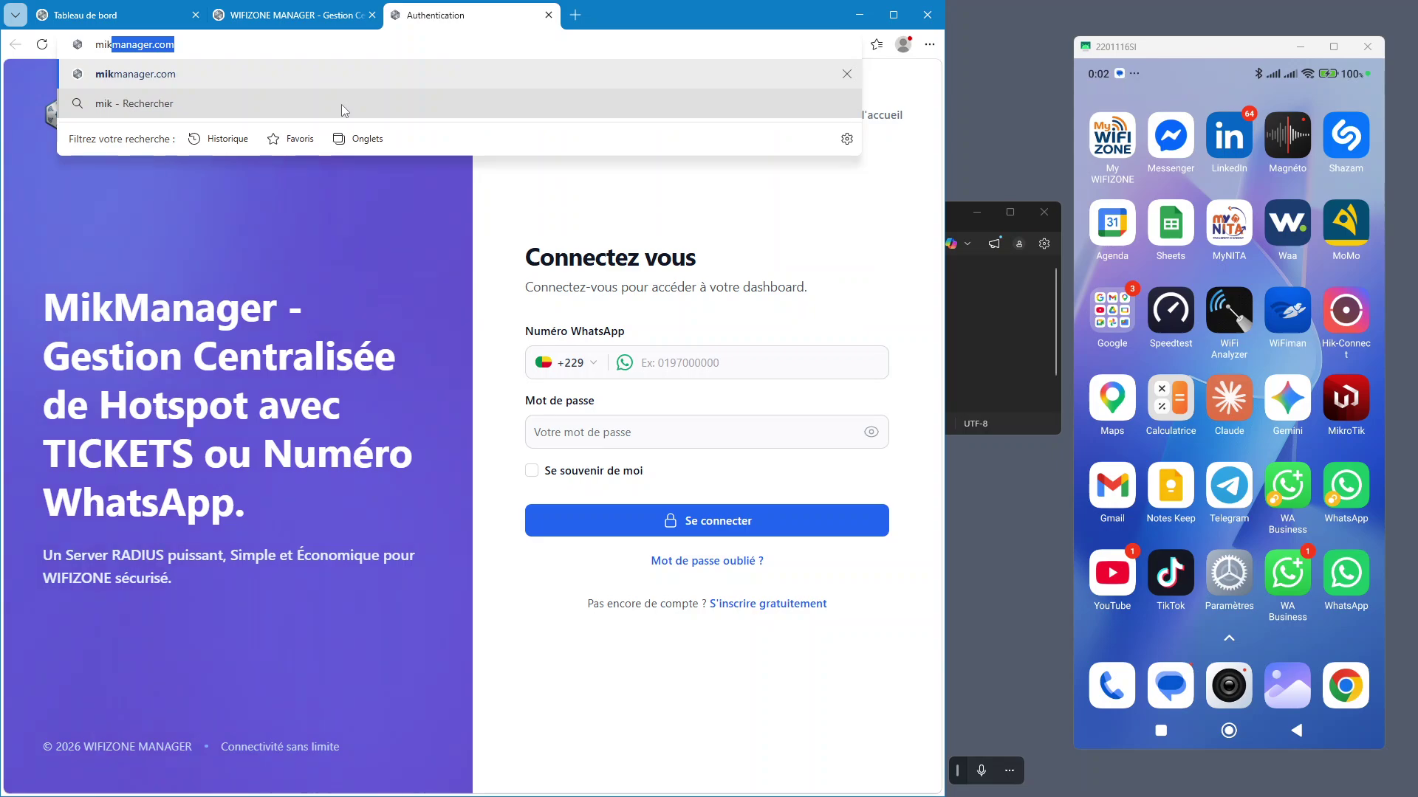
key("Return")
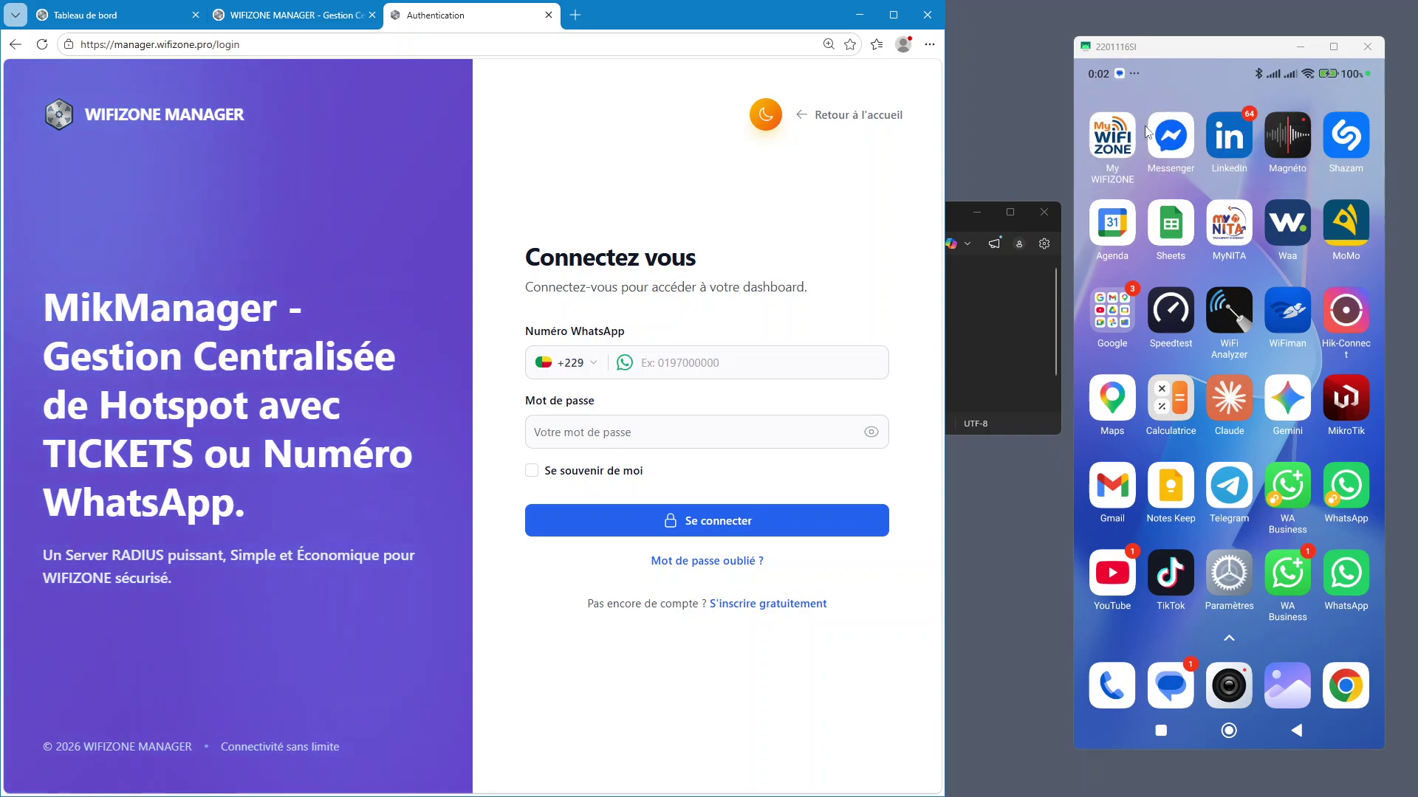
Open the reseller dashboard tab on the phone, then return to the wifizone.pro tab
left_click(1354, 683)
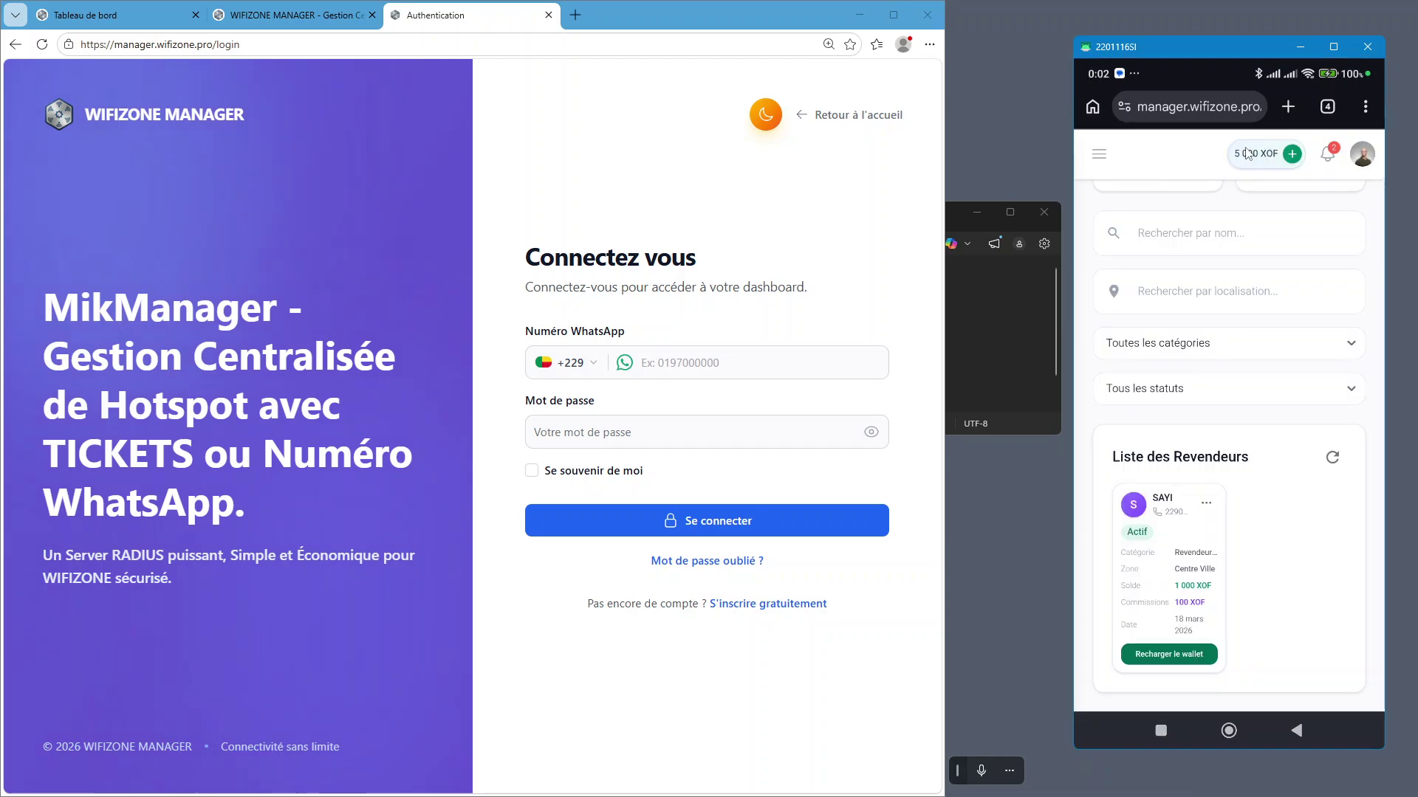
left_click(1327, 107)
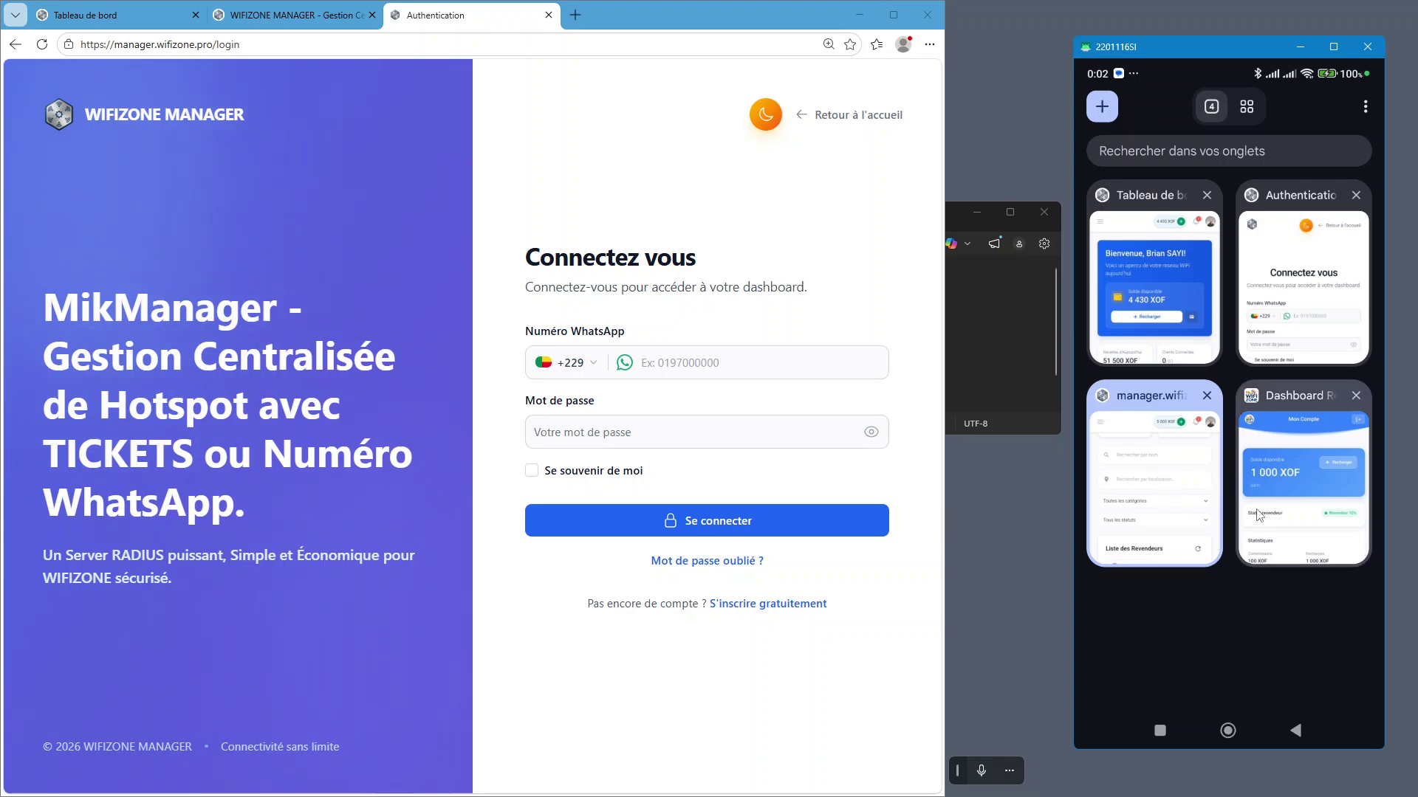
left_click(1308, 480)
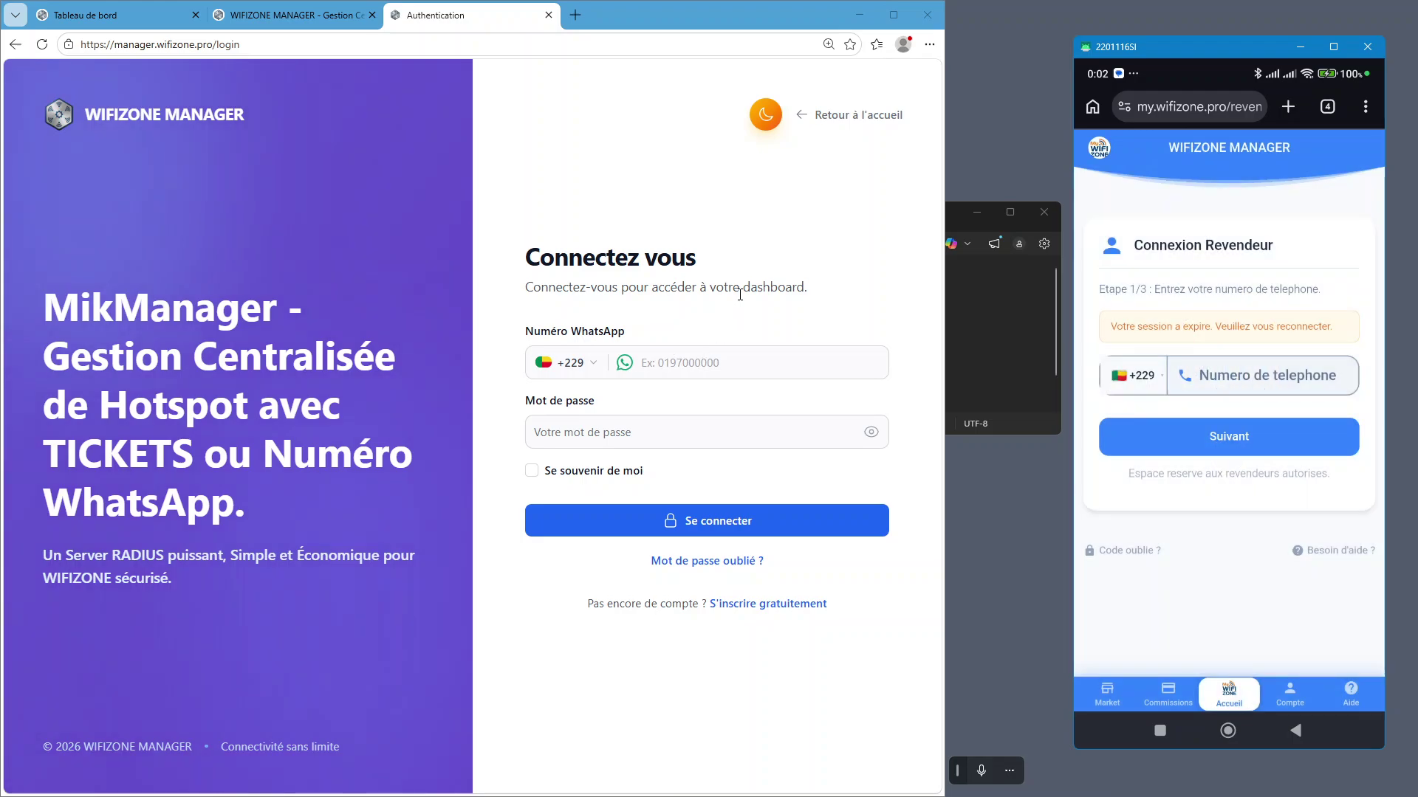
left_click(272, 23)
left_click(134, 20)
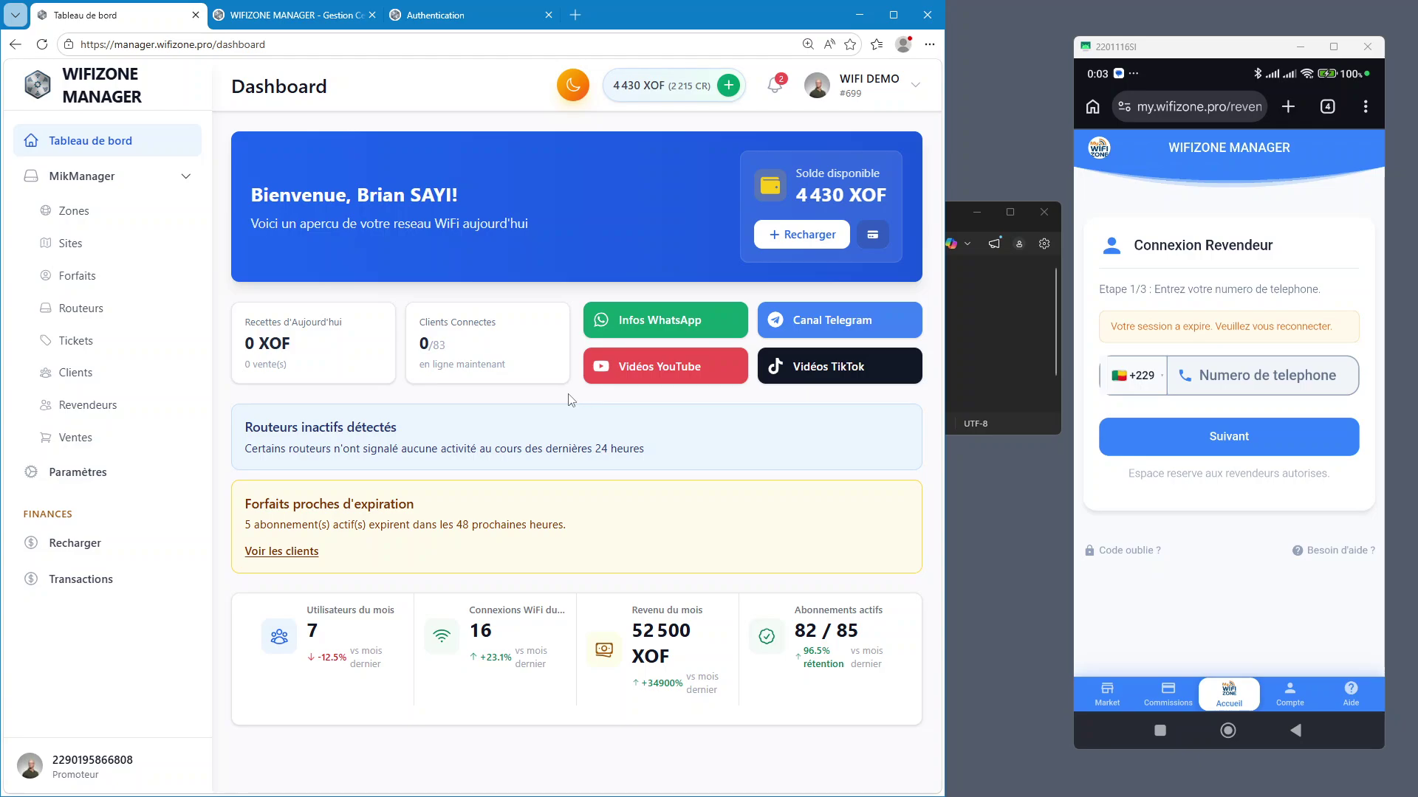
left_click(313, 23)
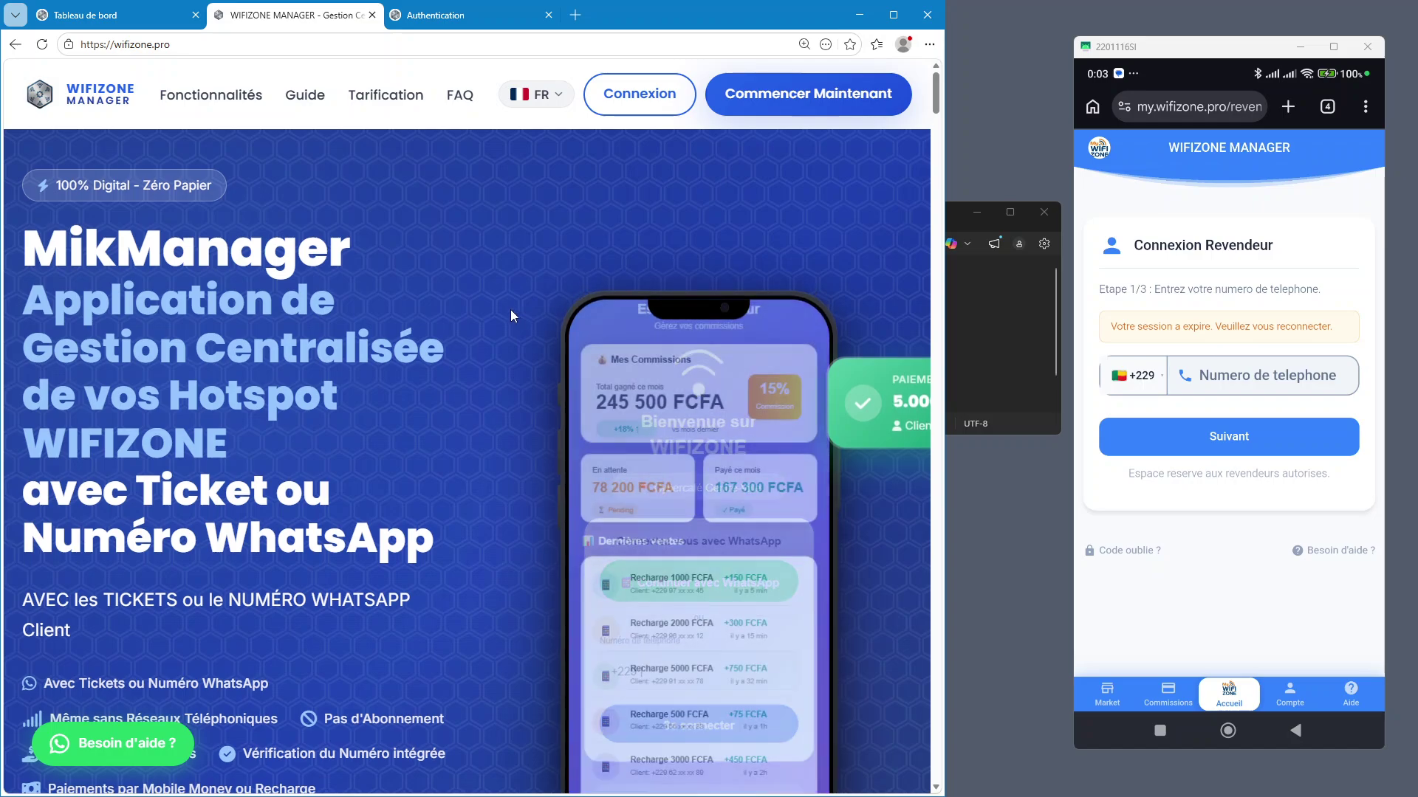
Scroll the wifizone.pro page down to the Le Problème section
scroll(511, 310, "down", 3)
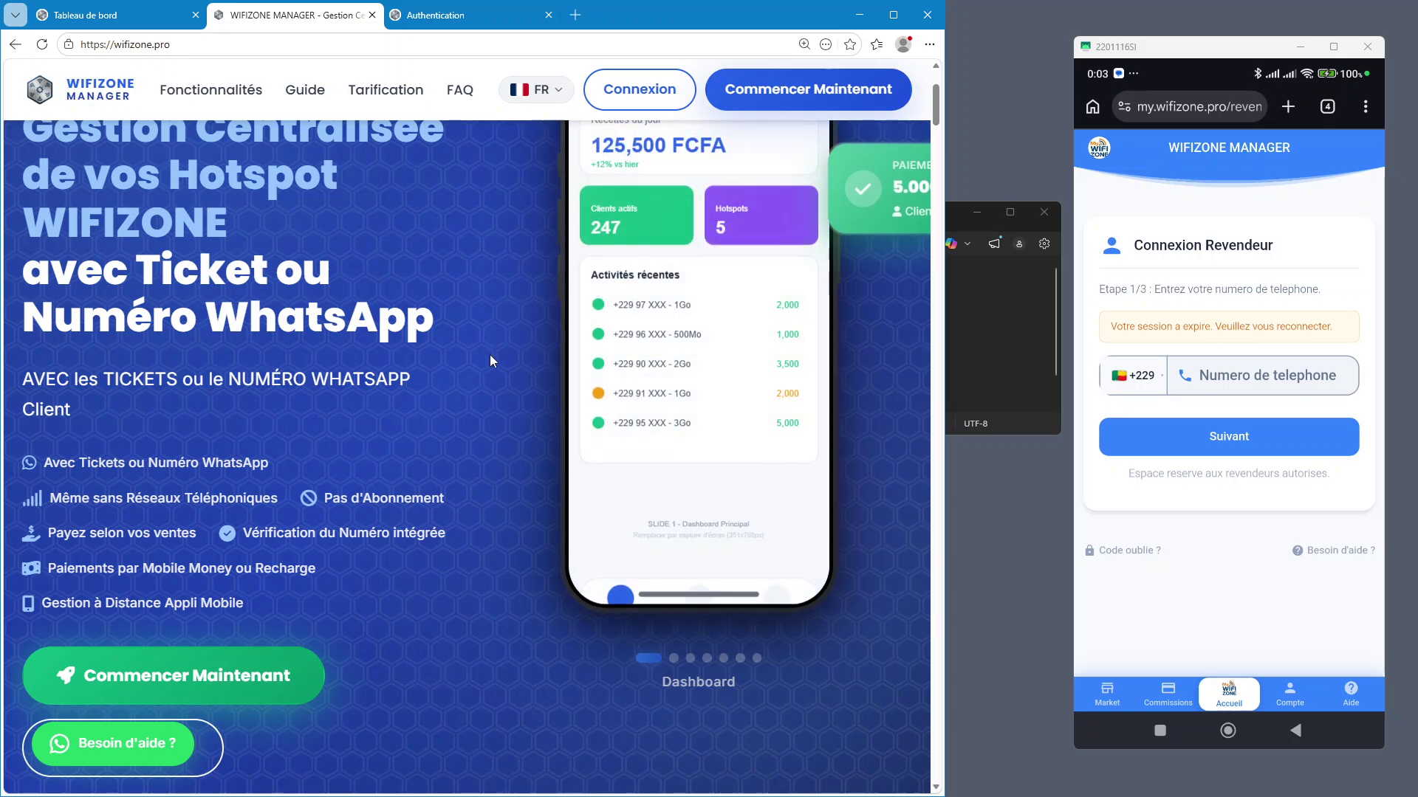
scroll(485, 362, "down", 3)
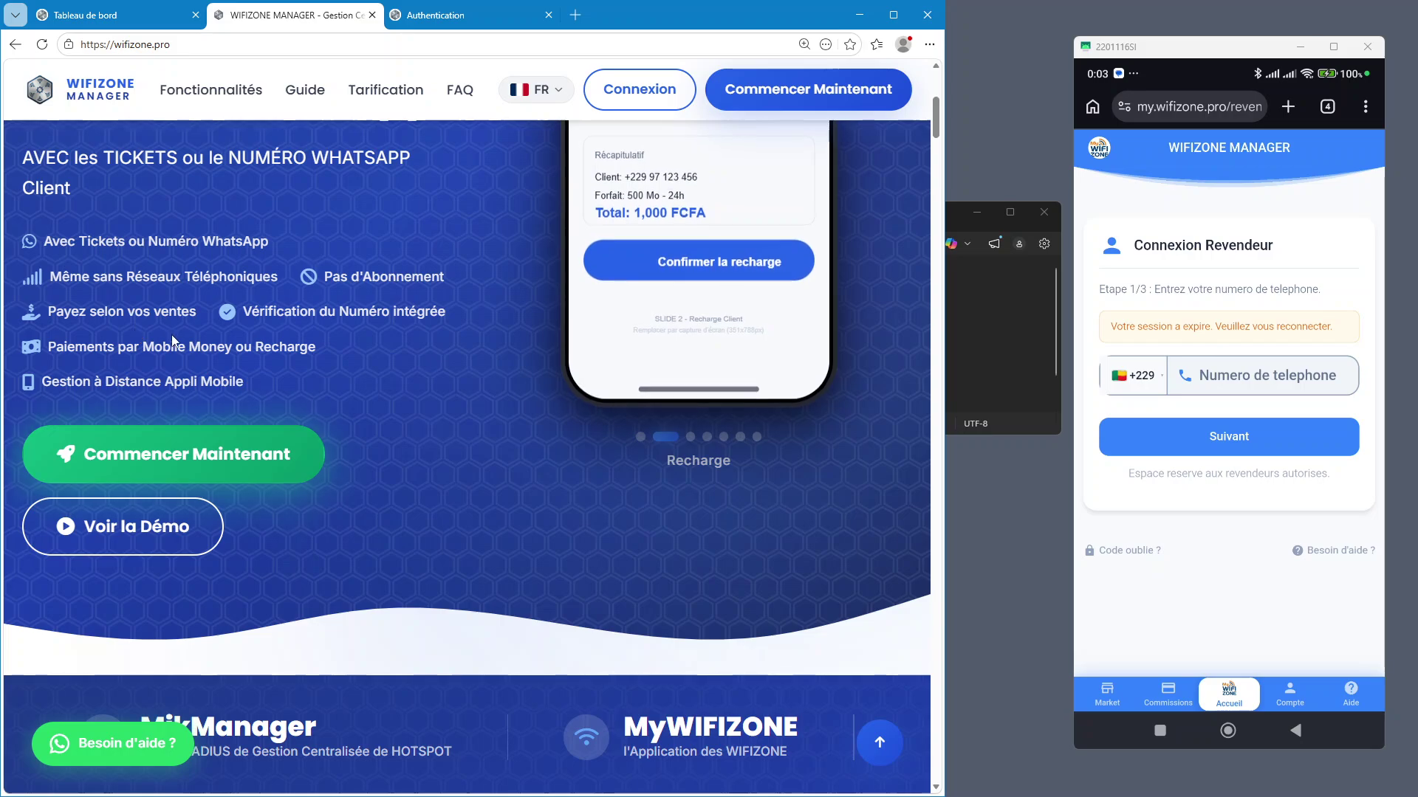
scroll(206, 359, "down", 2)
scroll(431, 424, "down", 6)
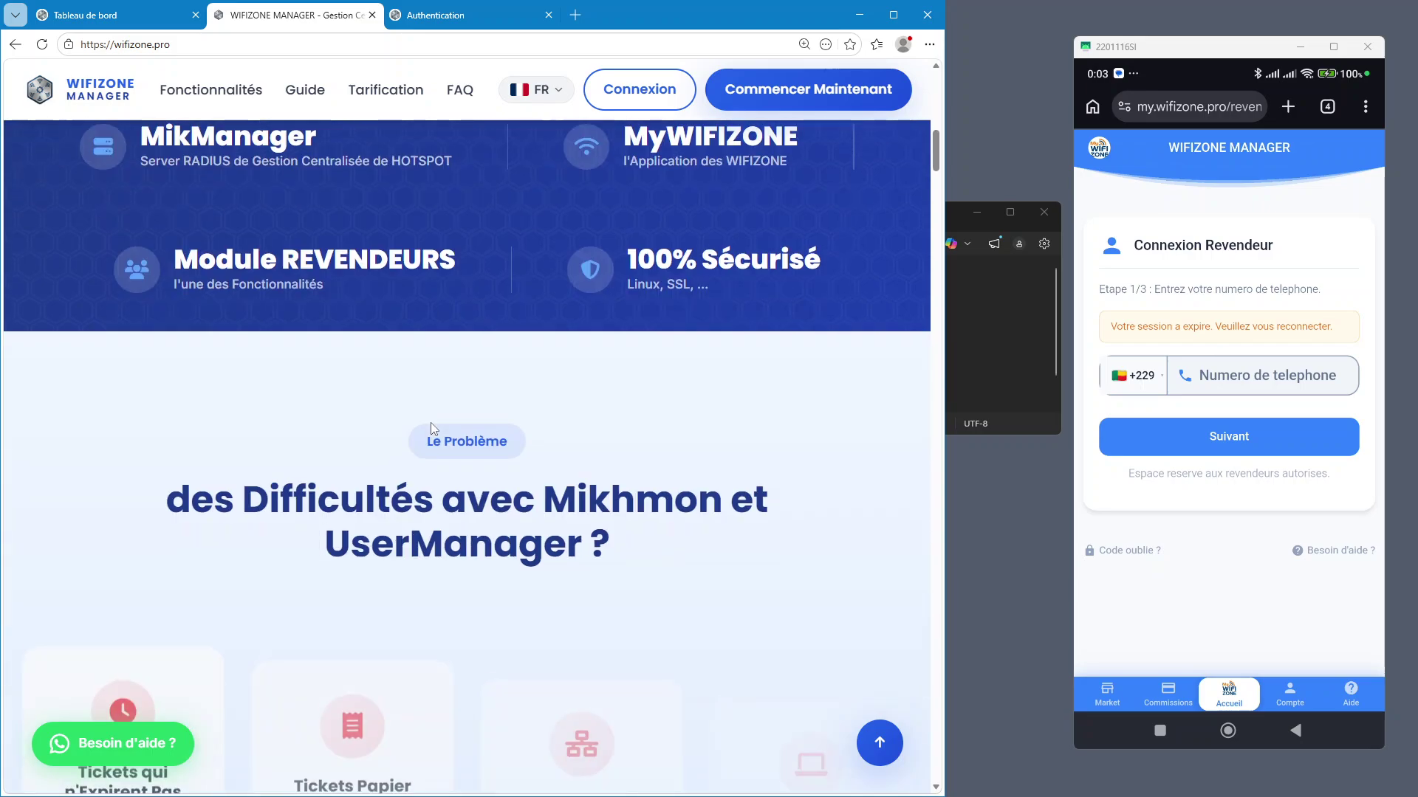
scroll(431, 423, "down", 3)
scroll(425, 422, "down", 3)
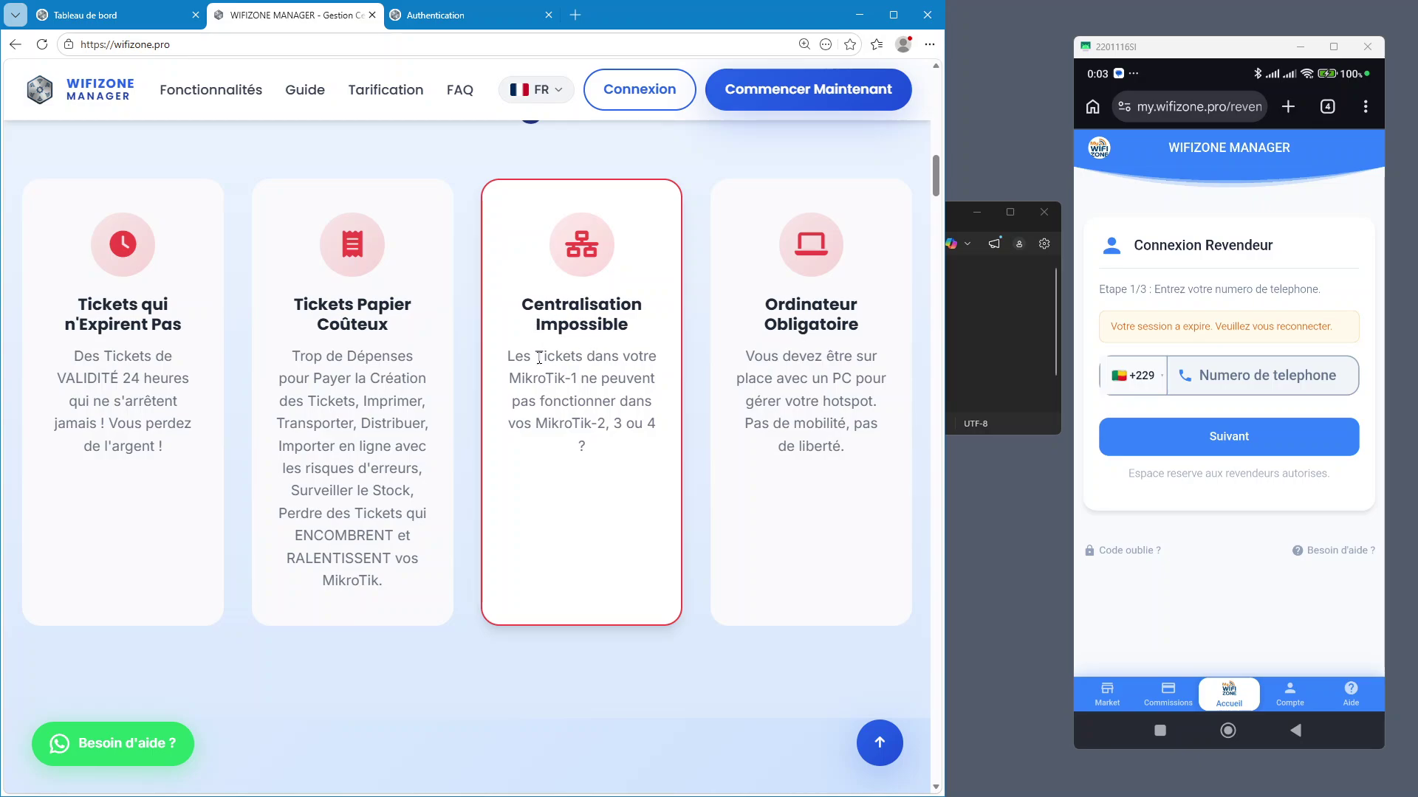
Highlight and clear the Centralisation card's text, then list the phone browser's open tabs
left_click_drag(508, 361, 658, 434)
left_click(607, 485)
scroll(607, 485, "up", 3)
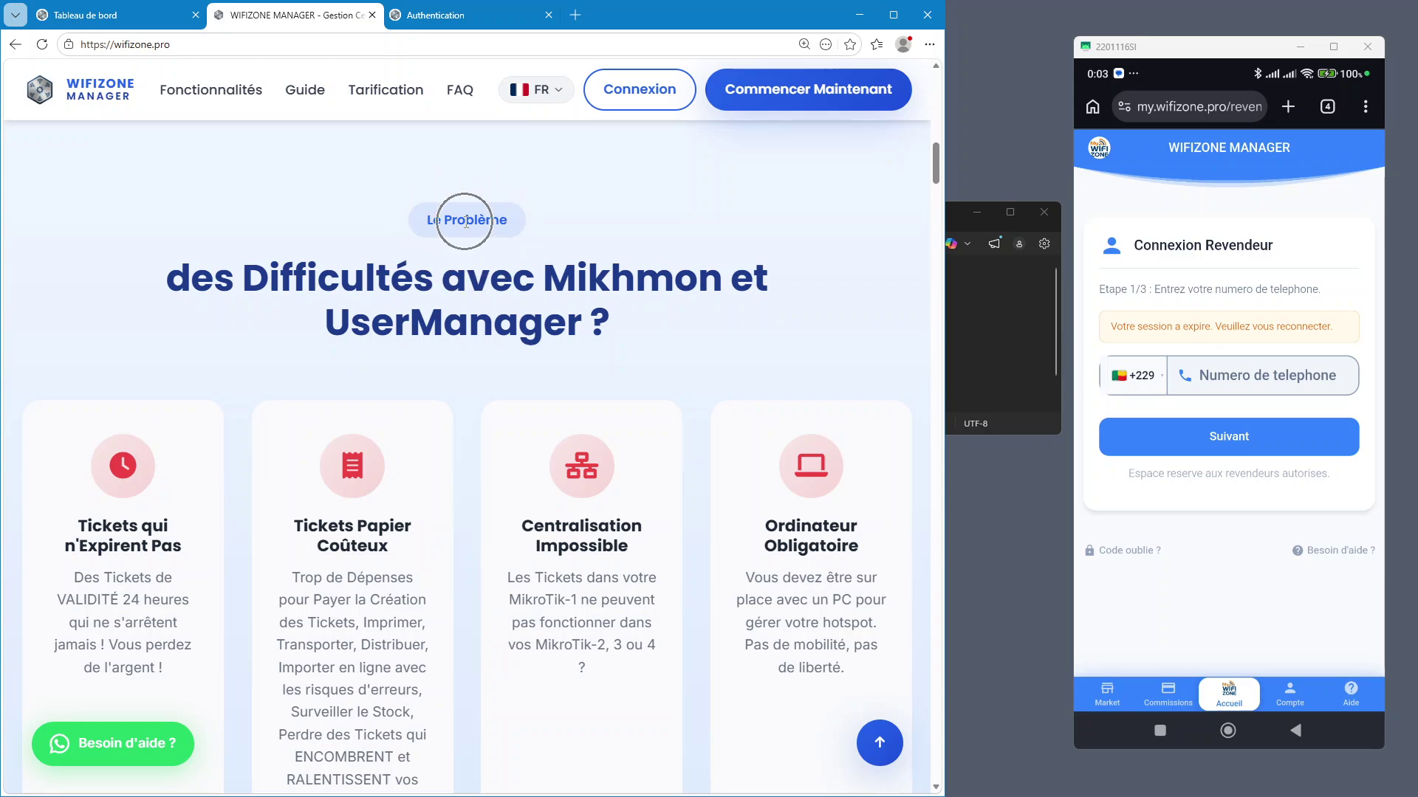
scroll(825, 555, "down", 1)
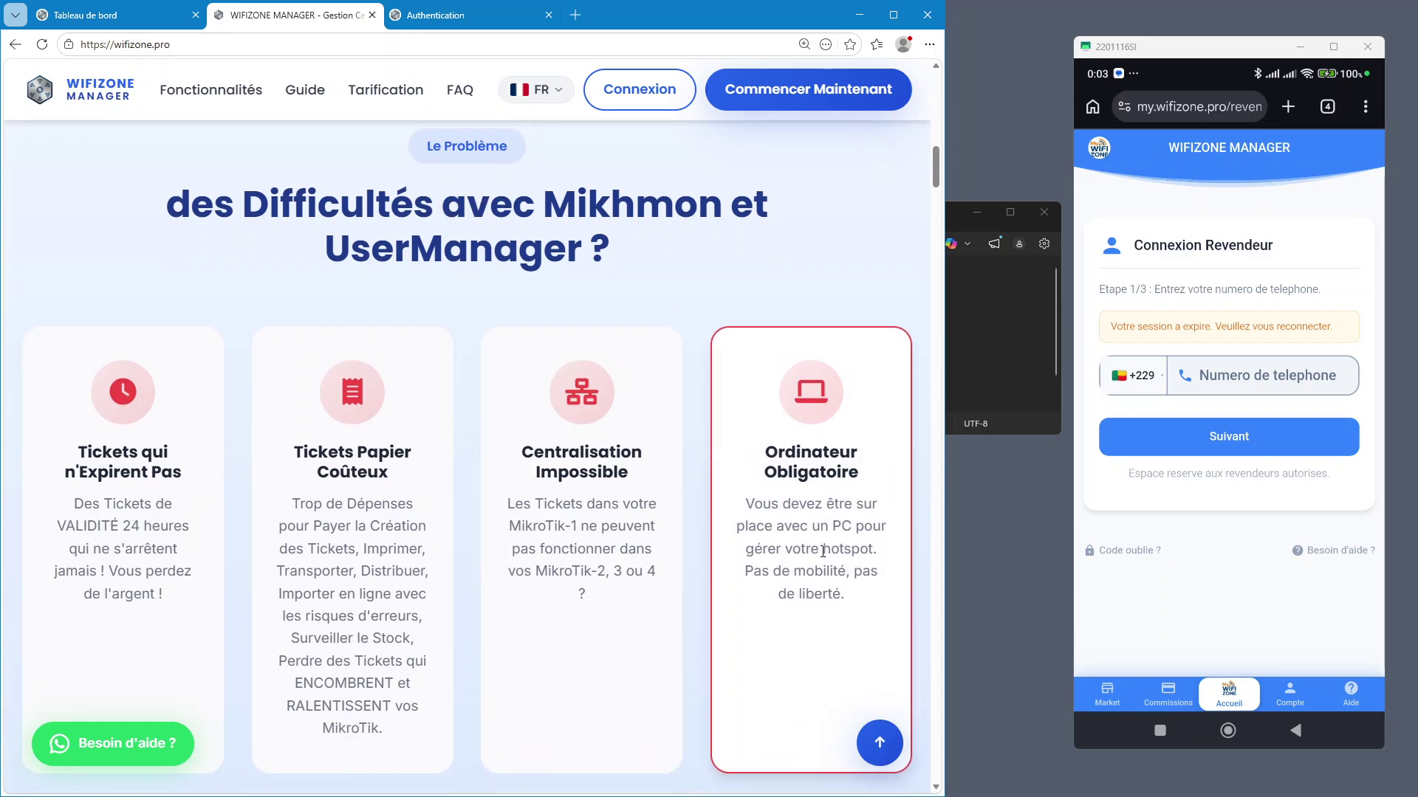
scroll(797, 456, "down", 2)
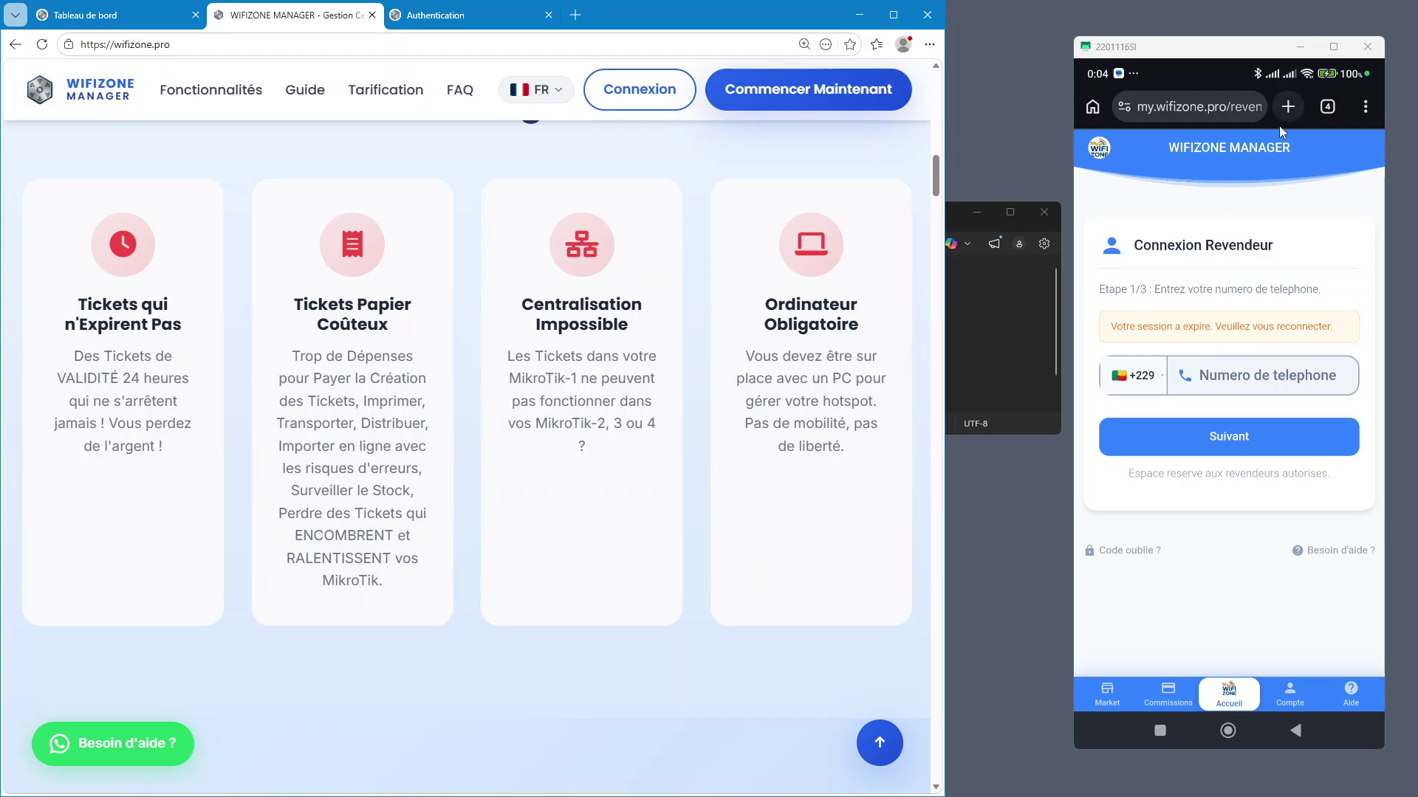
left_click(1326, 108)
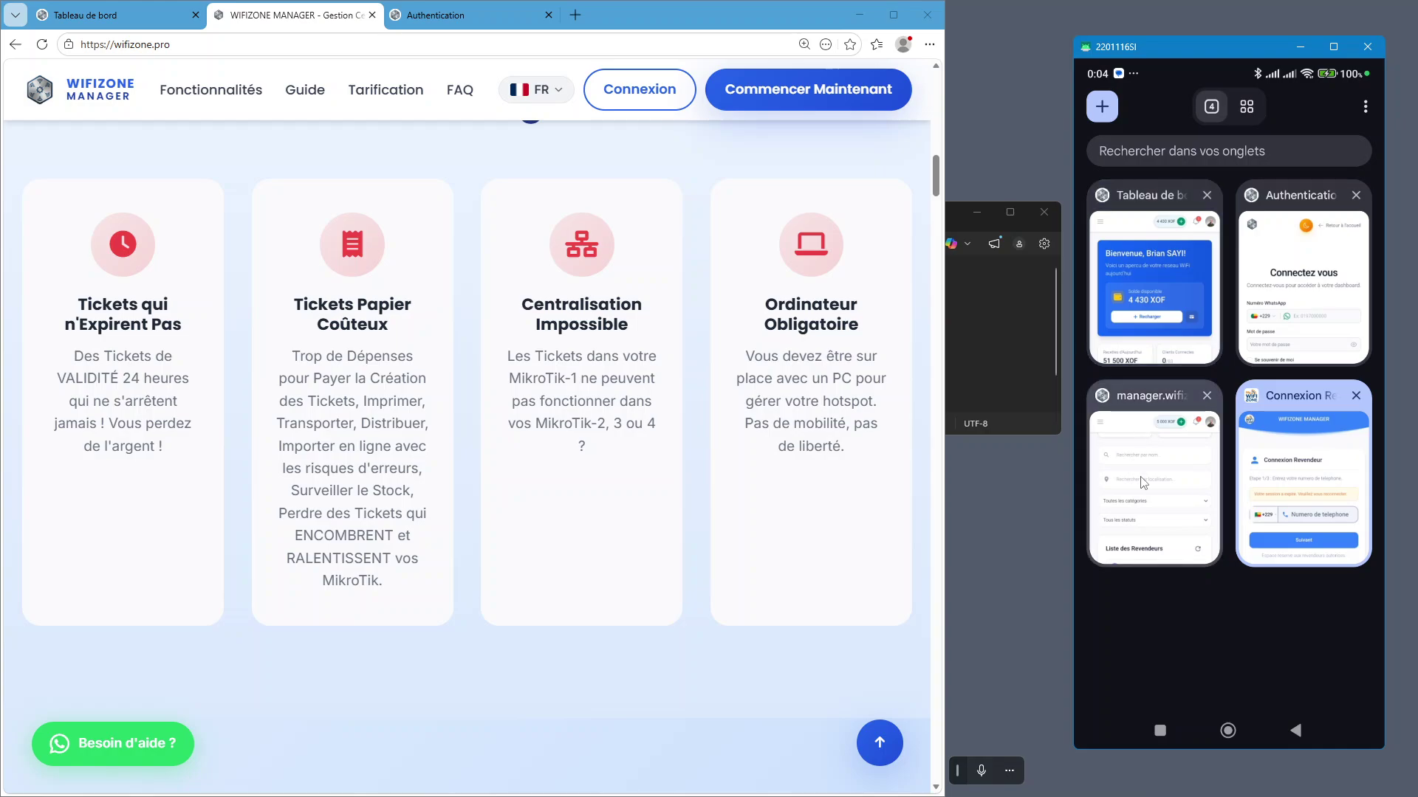
Open the manager.wifizone.pro tab on the phone and go to the Routeurs page
left_click(1142, 481)
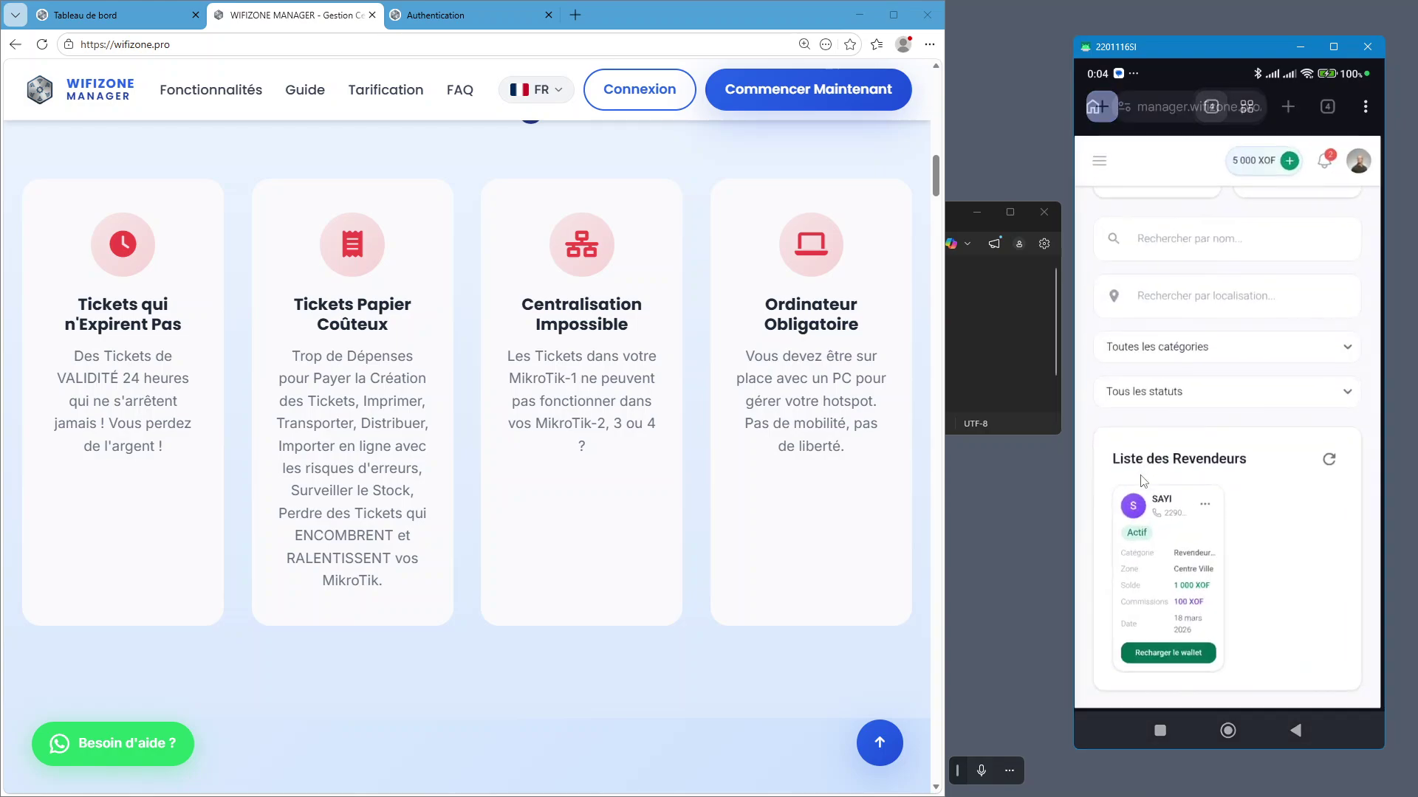
left_click(1228, 731)
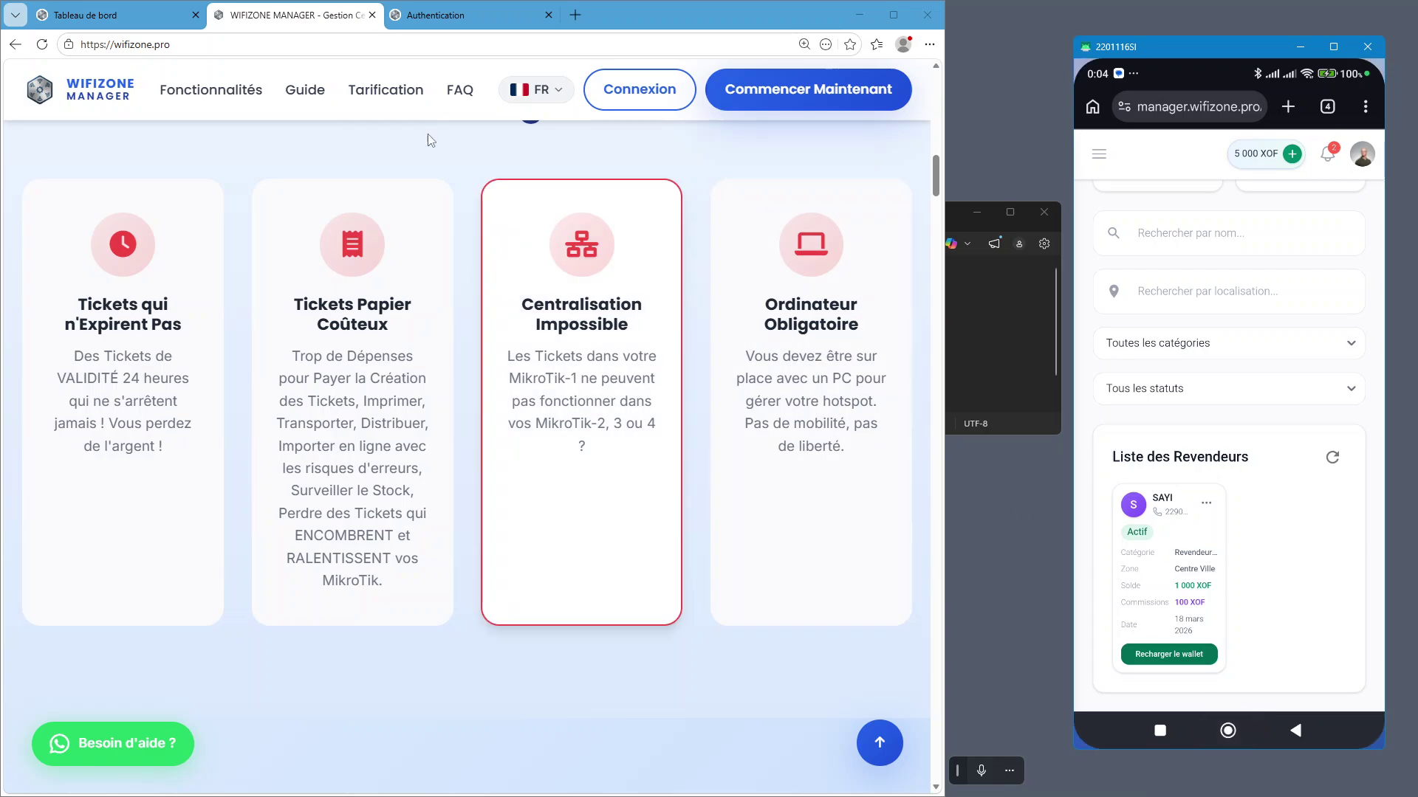
left_click(83, 18)
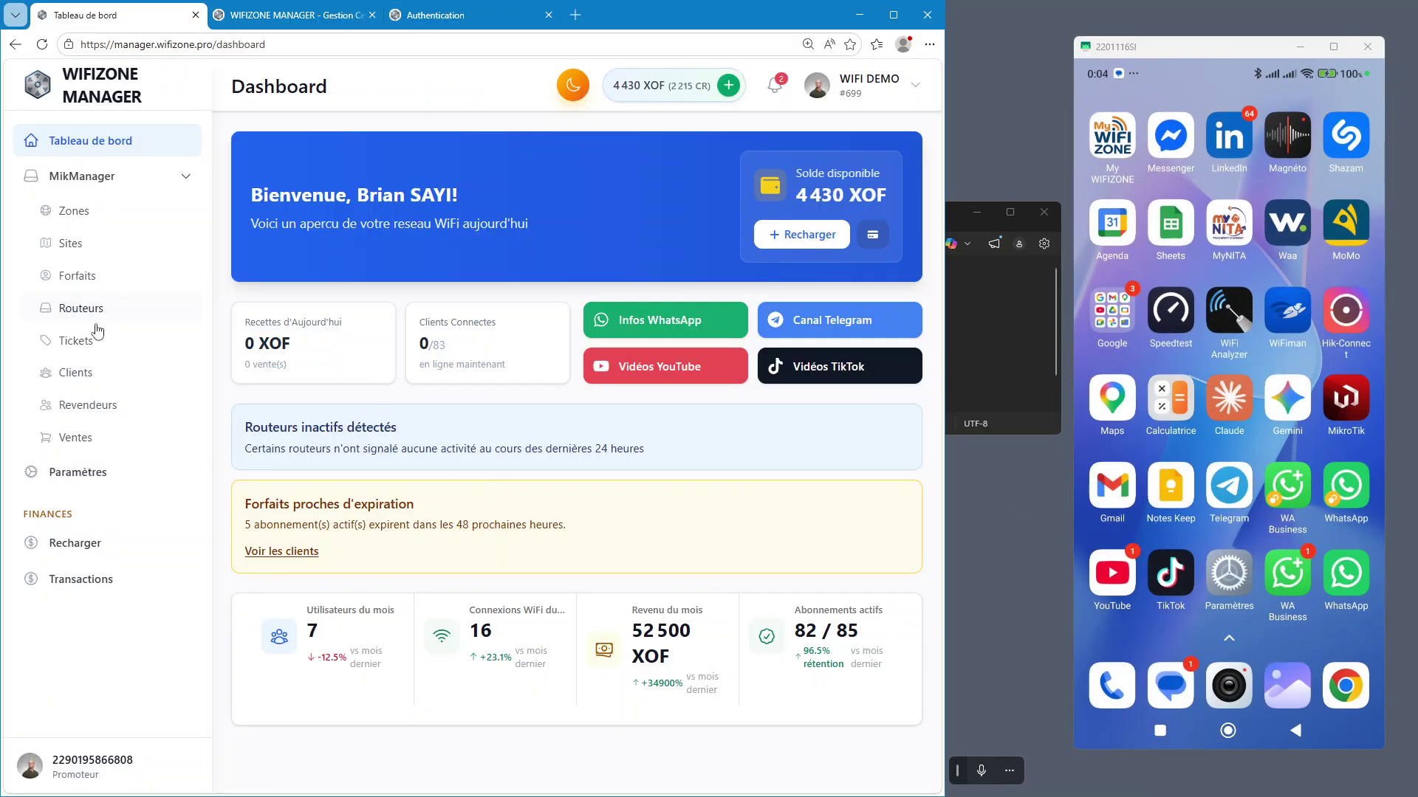
left_click(81, 308)
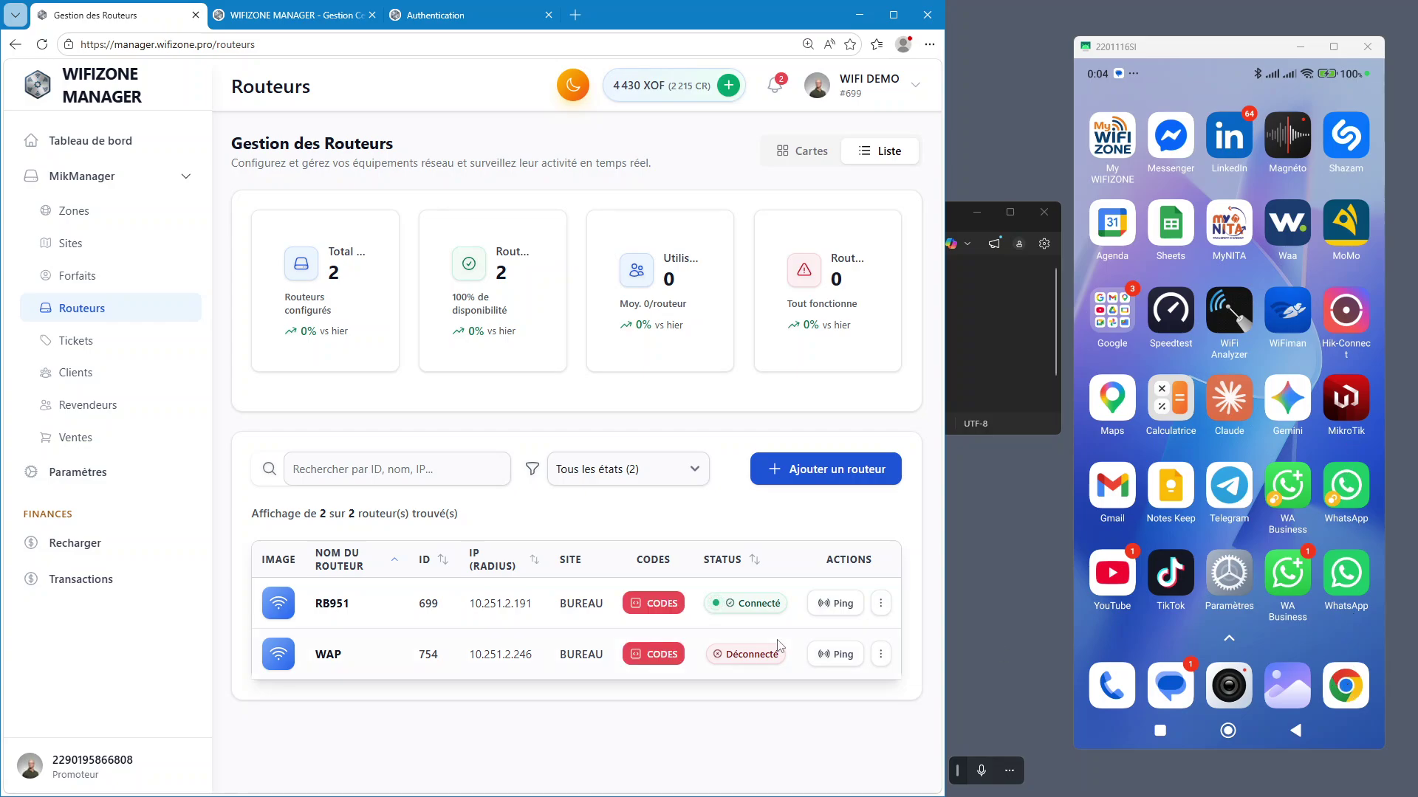
Launch the MikroTik app on the phone and open the Ajouter un routeur form
left_click(1351, 401)
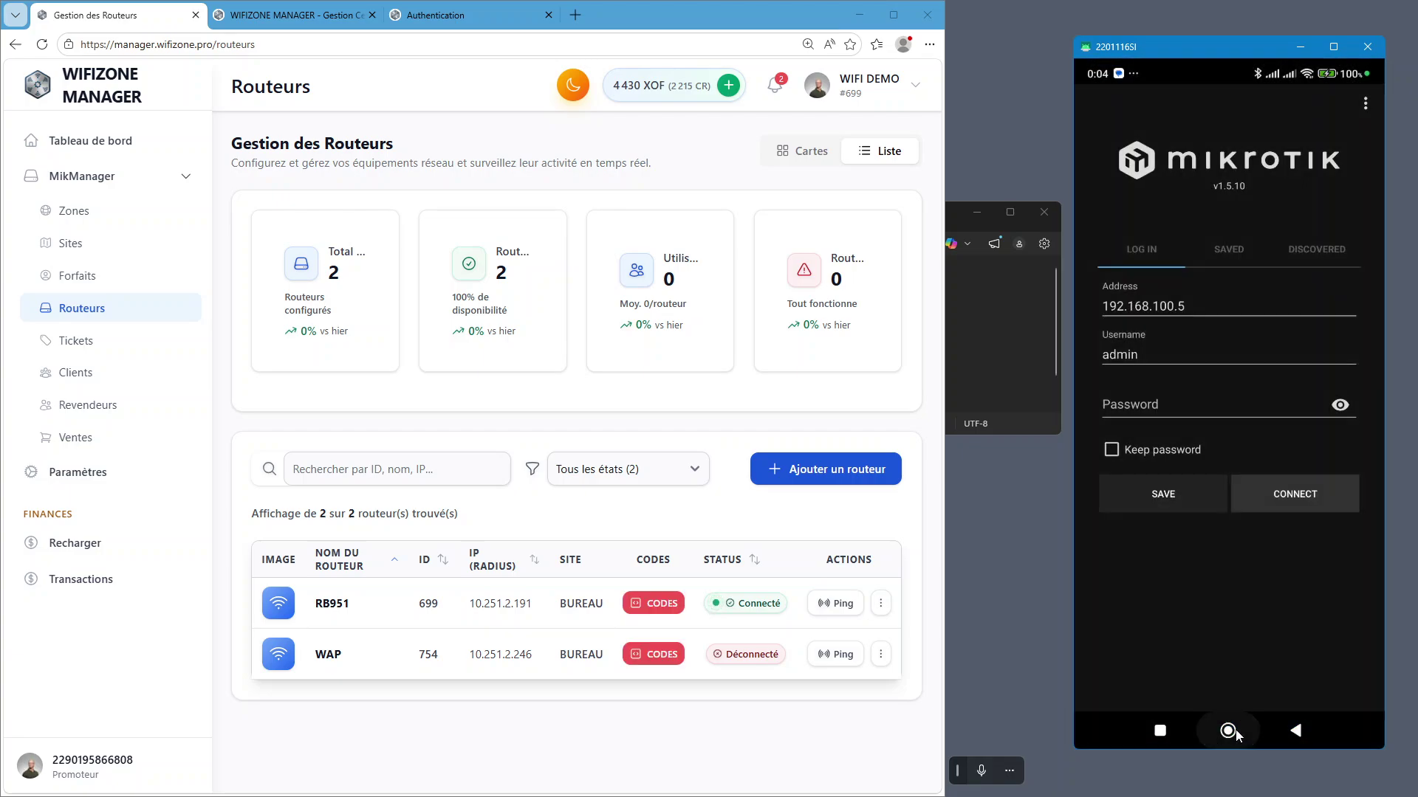
left_click(1232, 731)
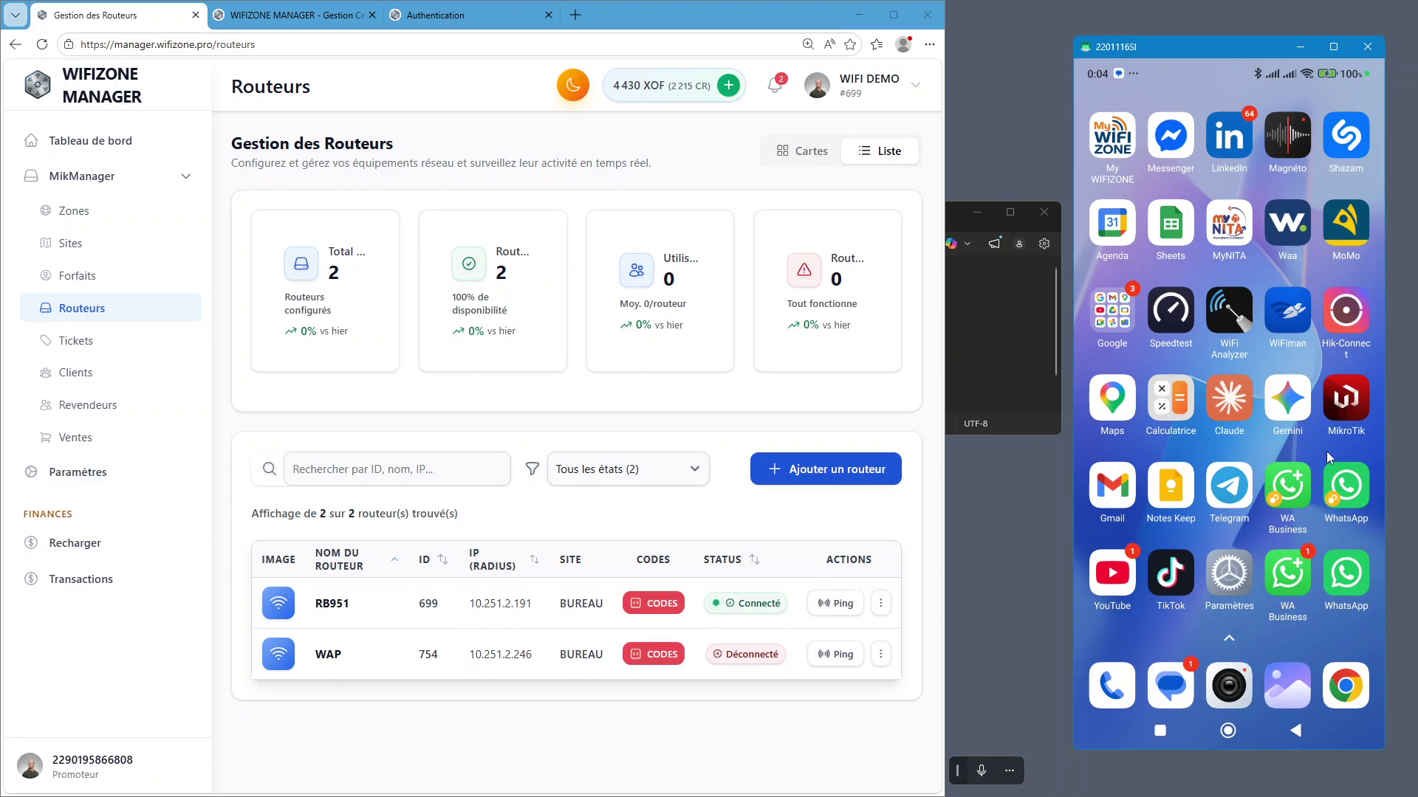
left_click(1348, 406)
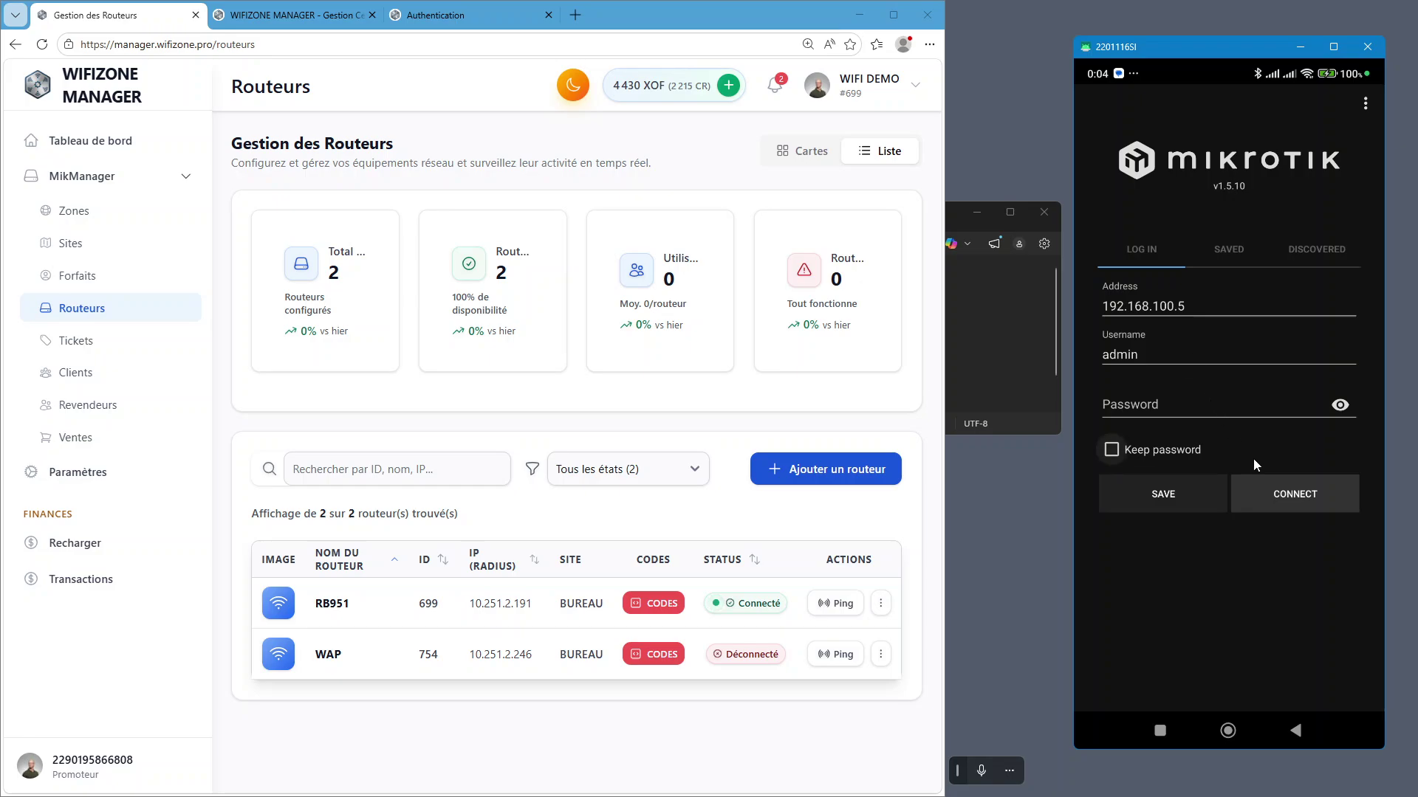
left_click(409, 716)
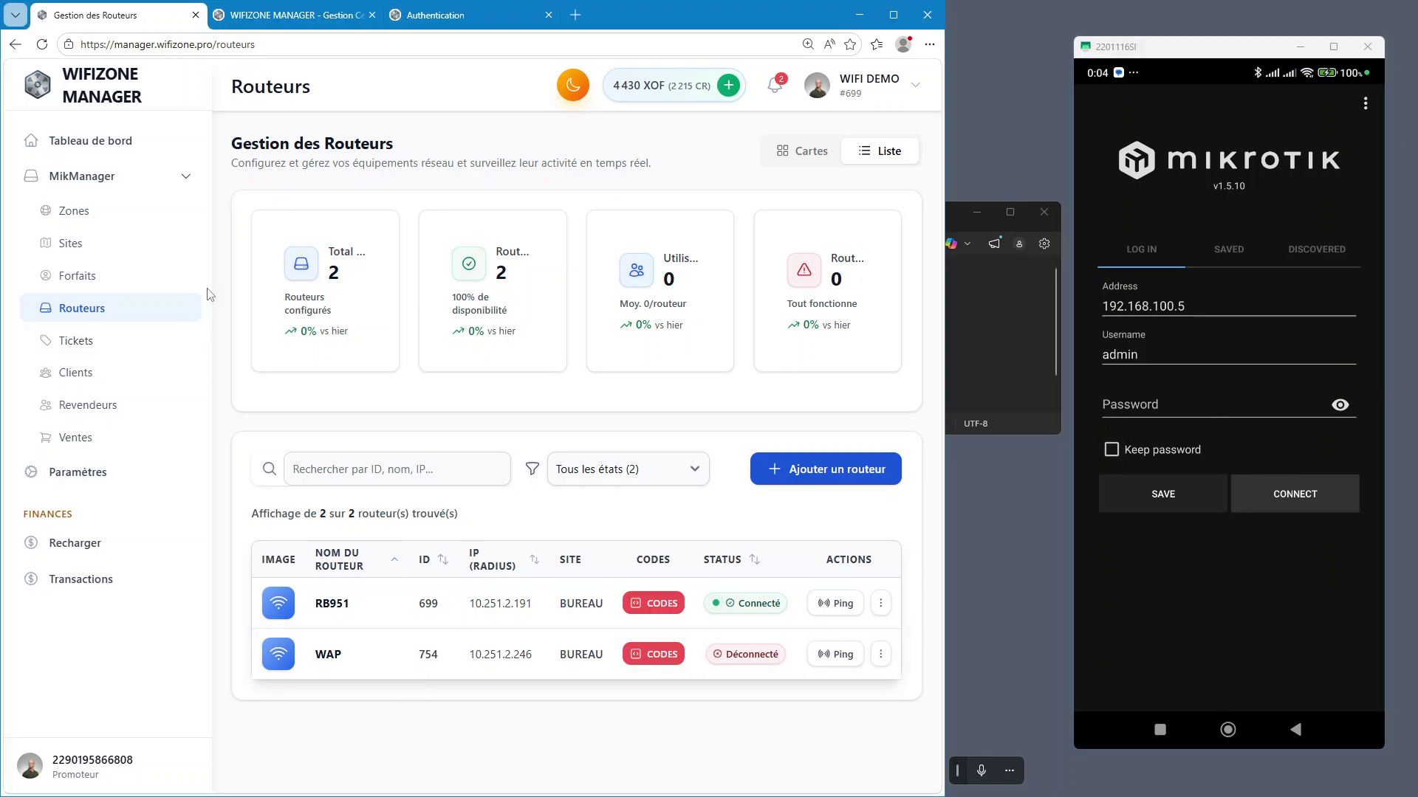
left_click(846, 477)
Keep site BUREAU - CALAVI and enter name hAP ax3, login admin and the router password
left_click(535, 236)
left_click(363, 274)
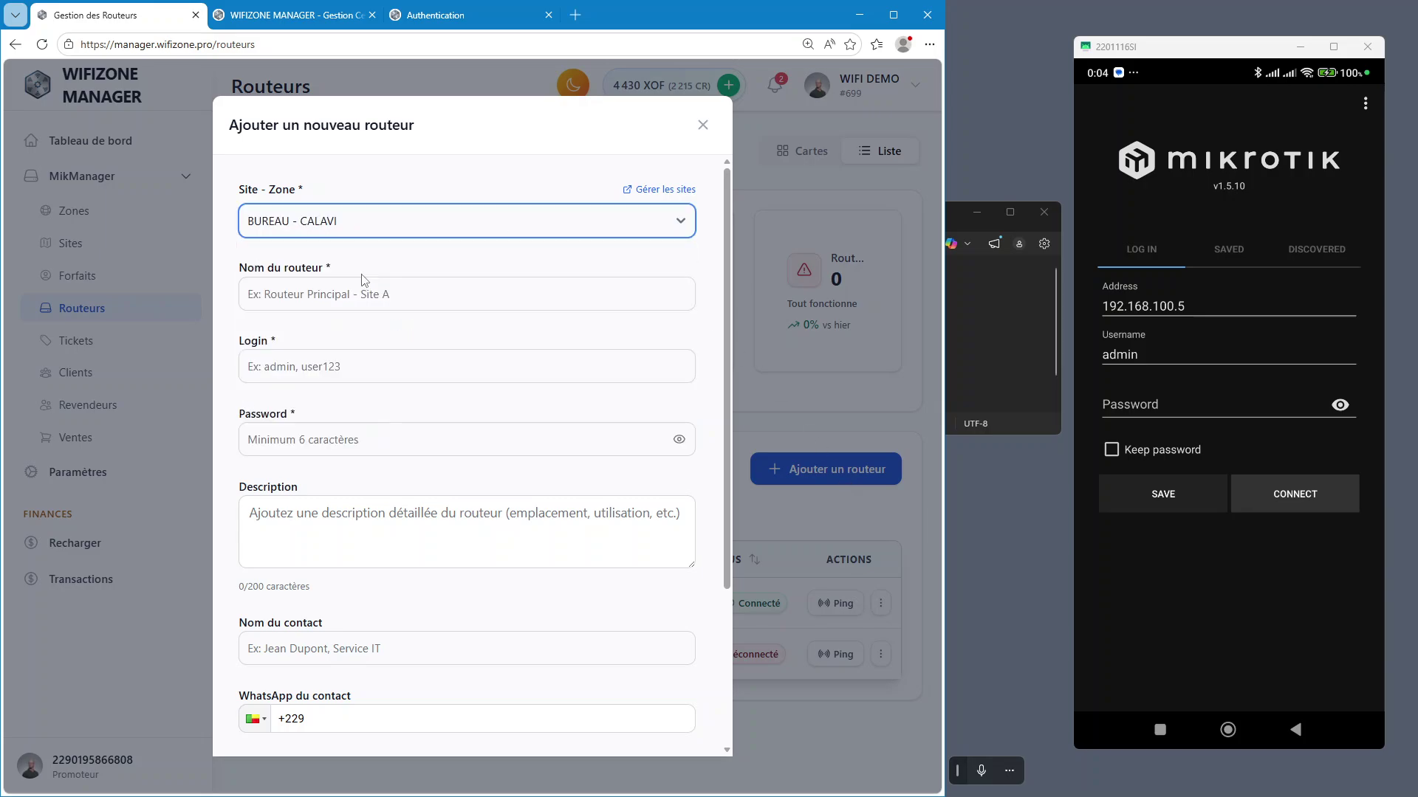
left_click(388, 302)
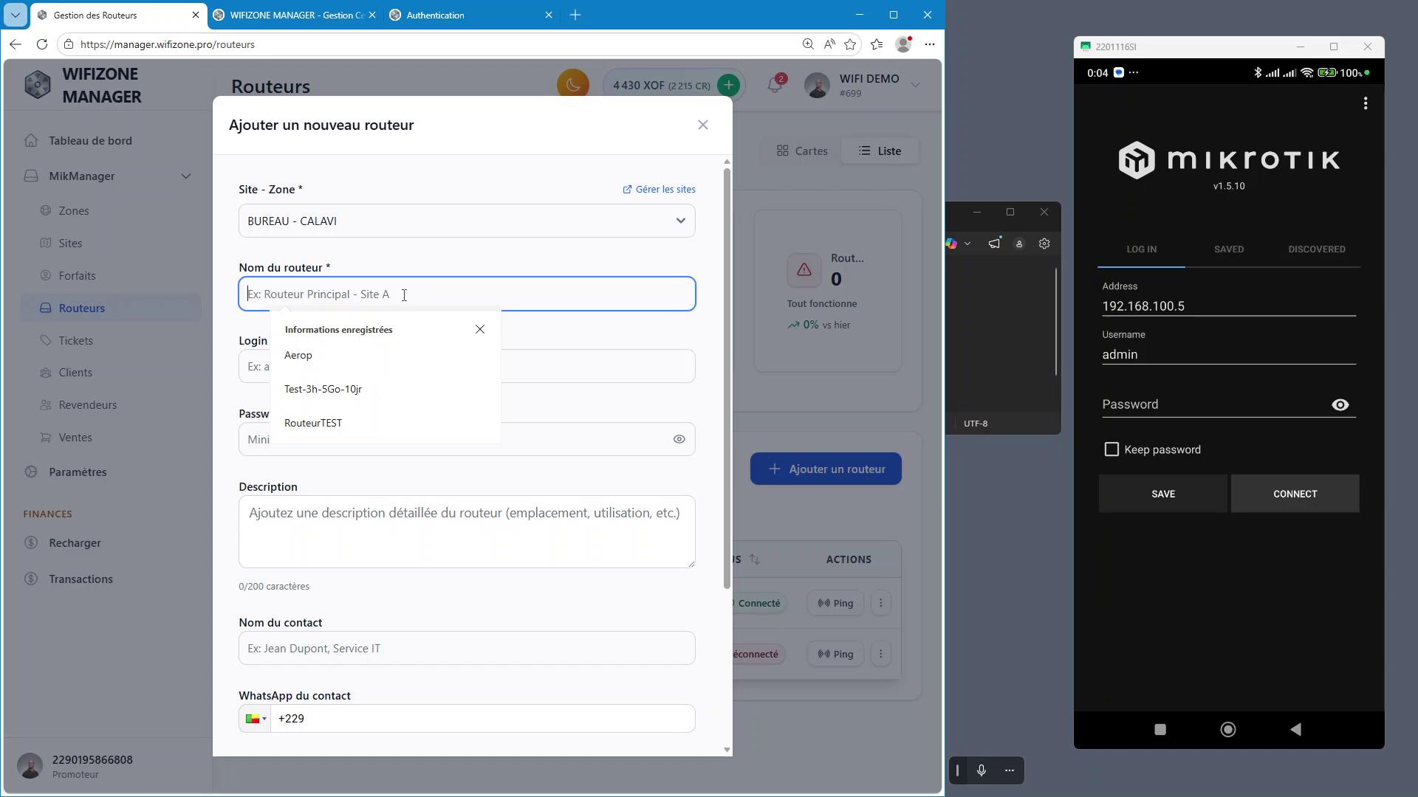
type("h")
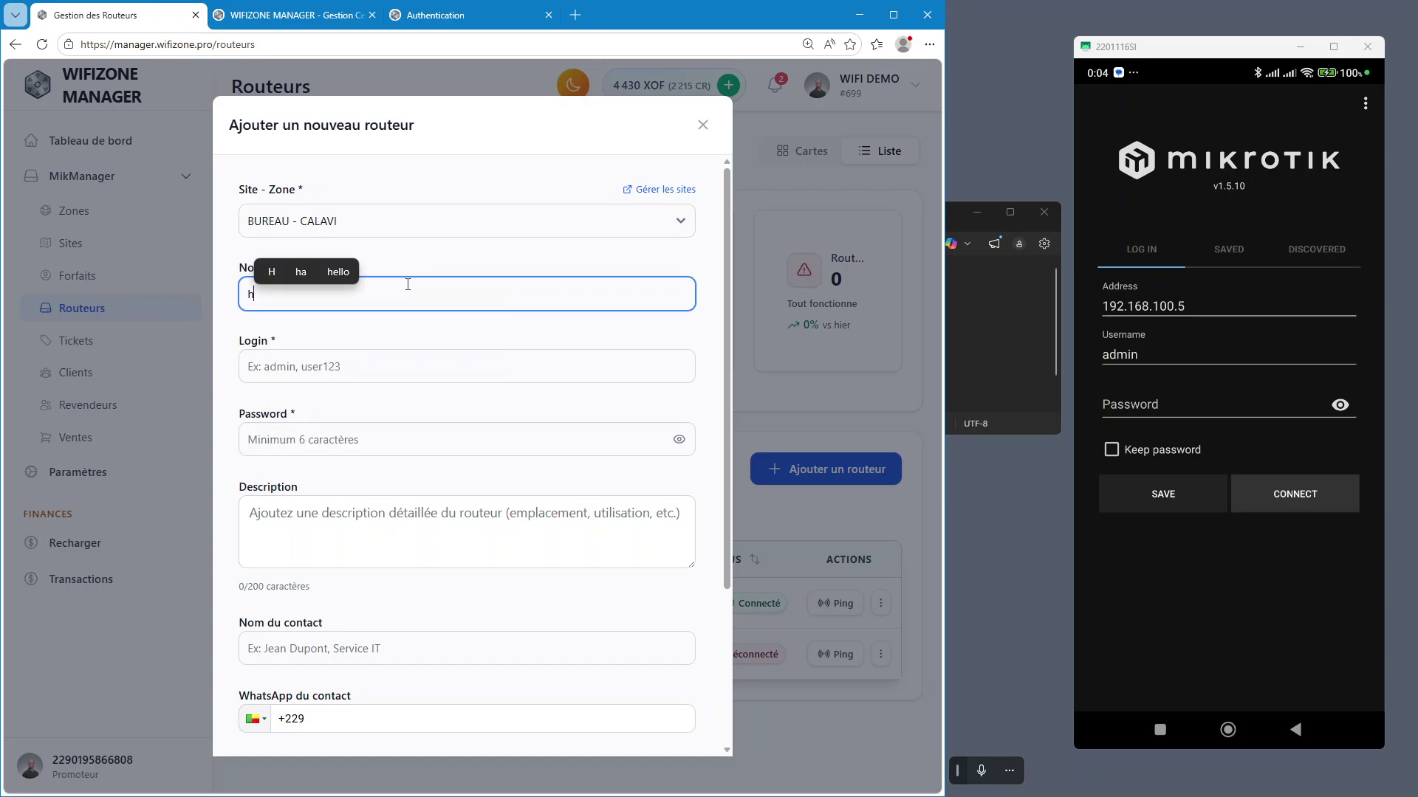
type("AP ax")
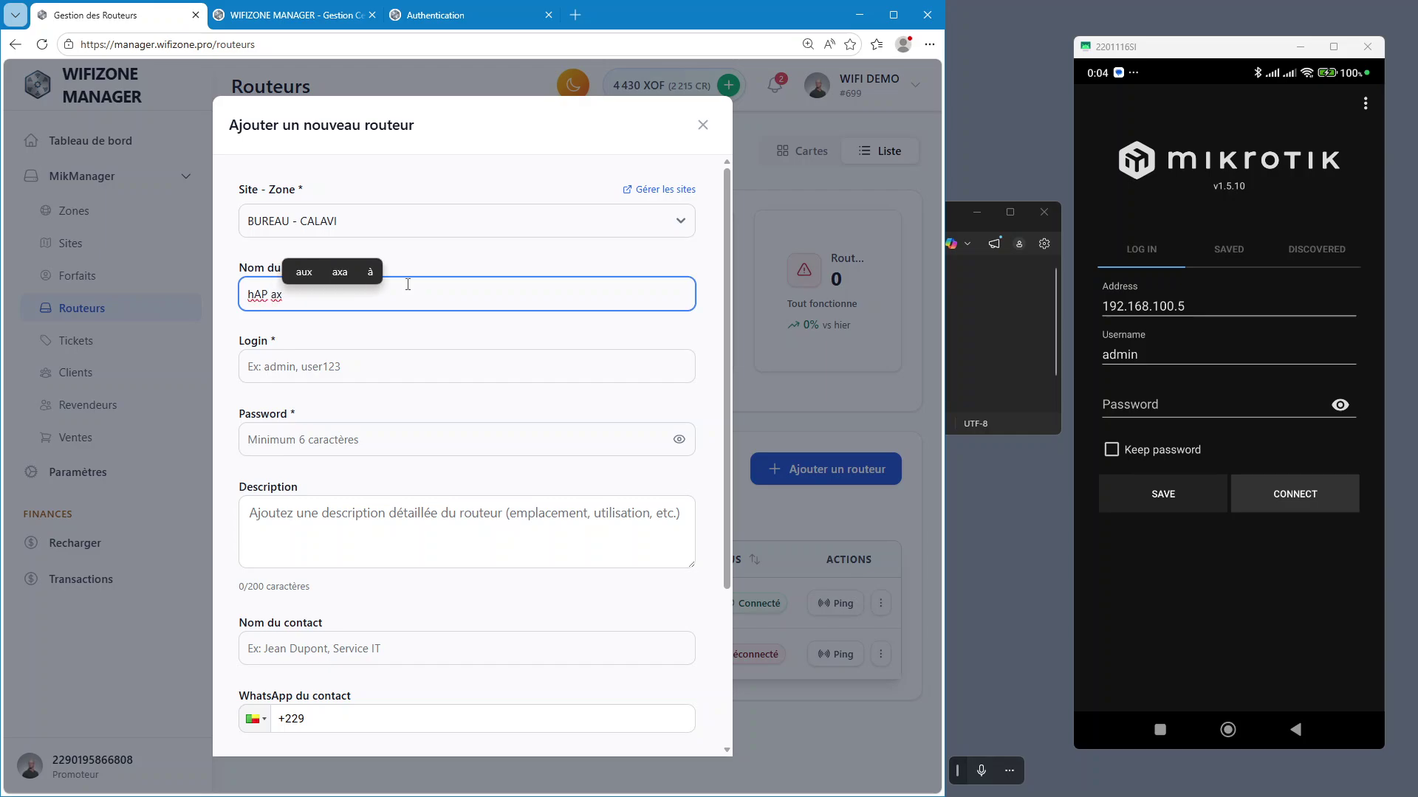
type("3")
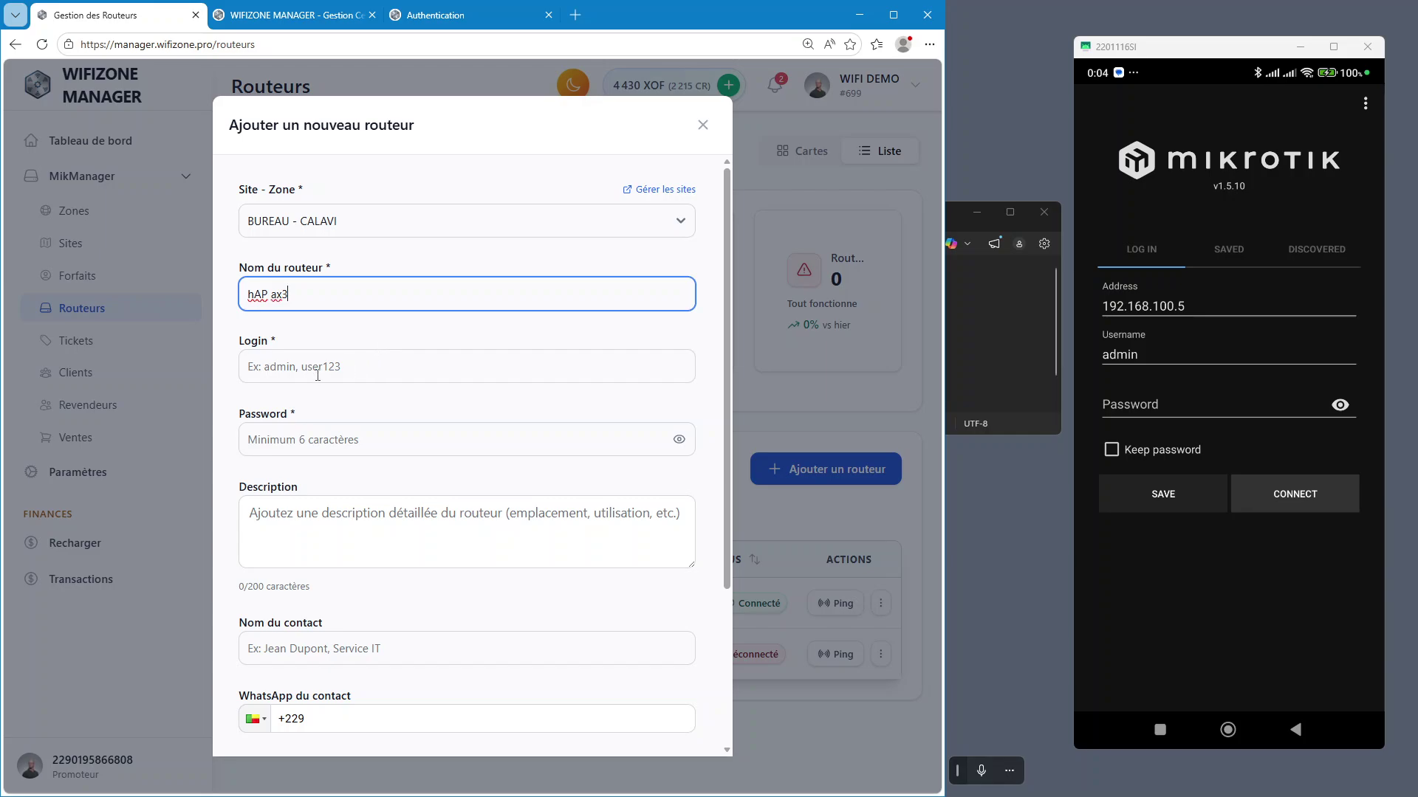
left_click(318, 373)
type("admin")
key("Tab")
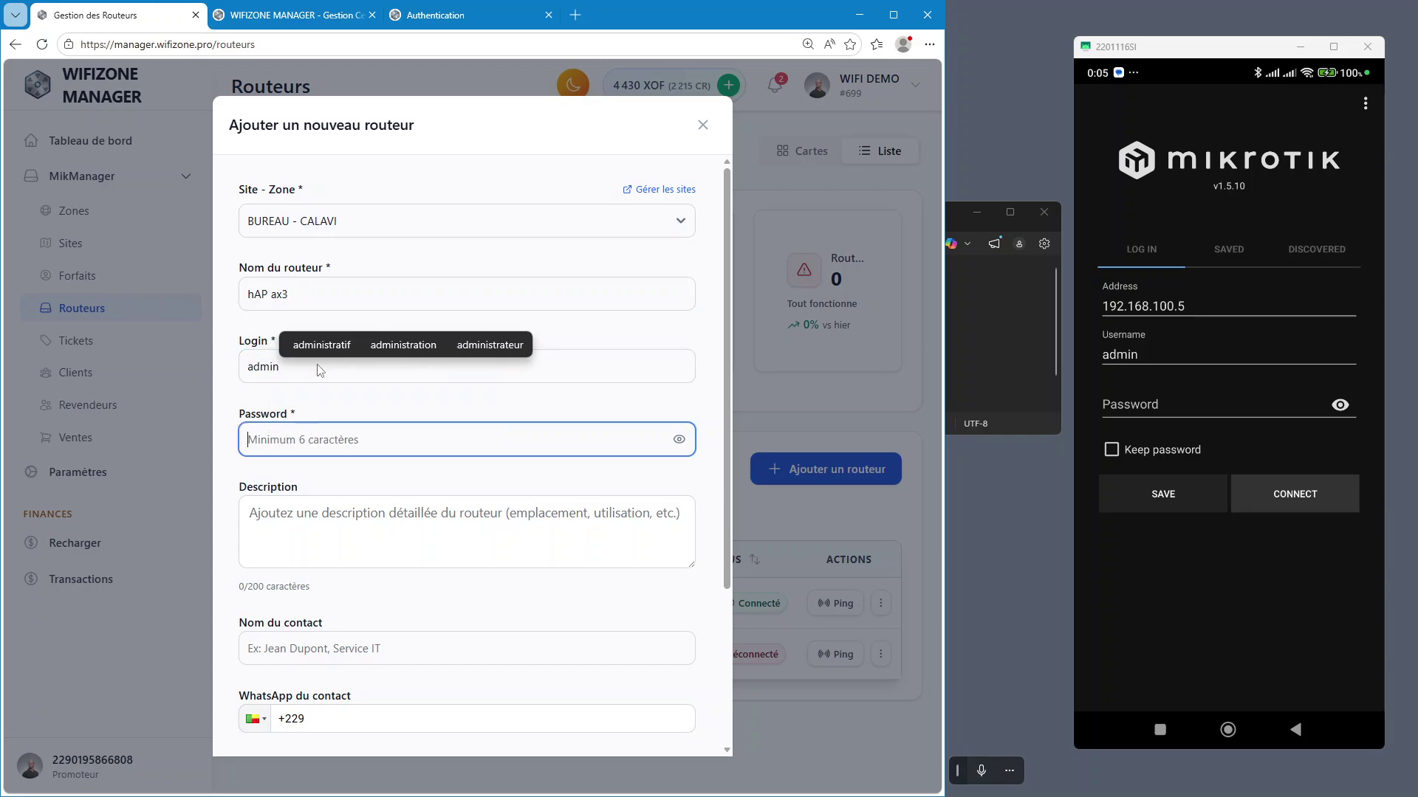
key("Return")
type("admin123")
key("Tab")
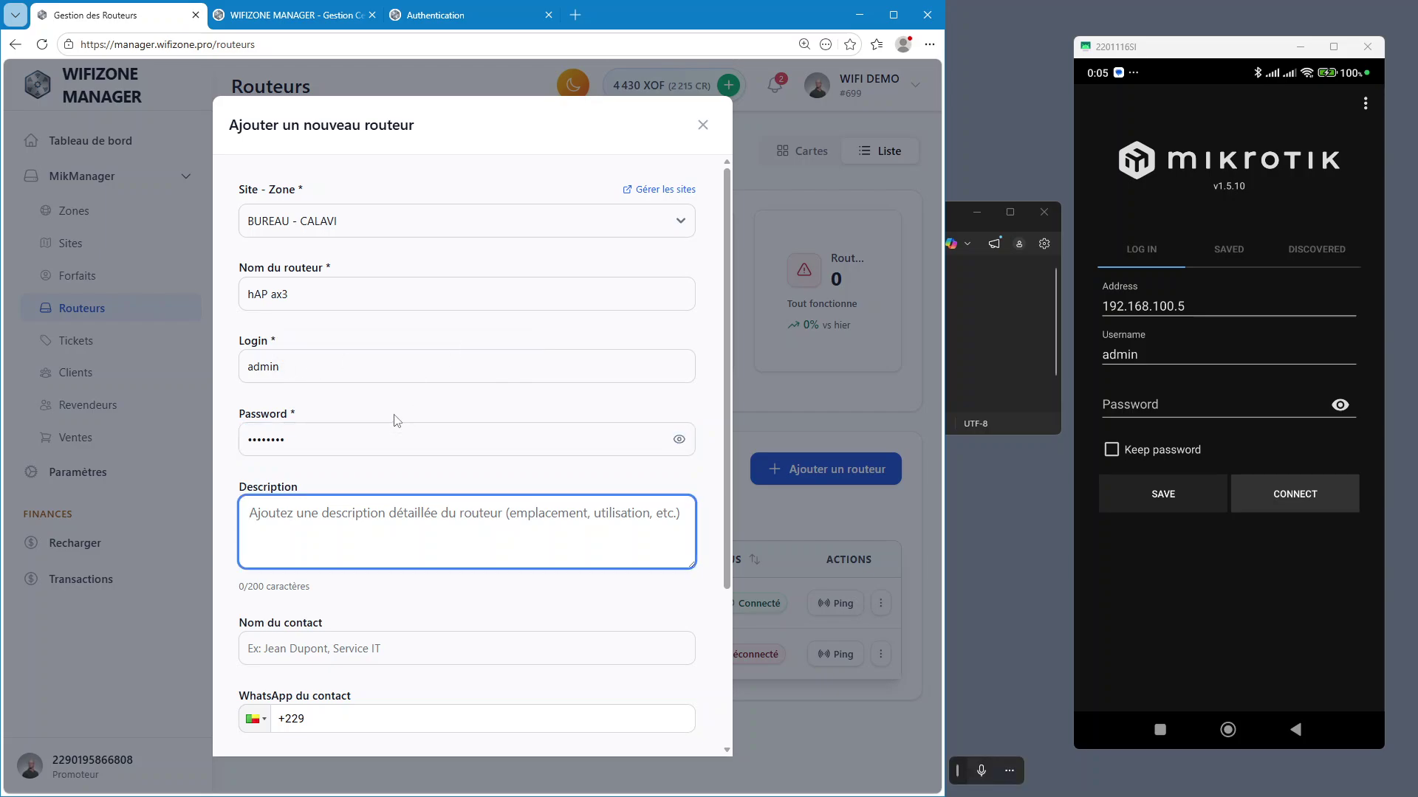
Fill in the contact name, set the country to Bénin, and save the router
key("Tab")
scroll(366, 584, "down", 1)
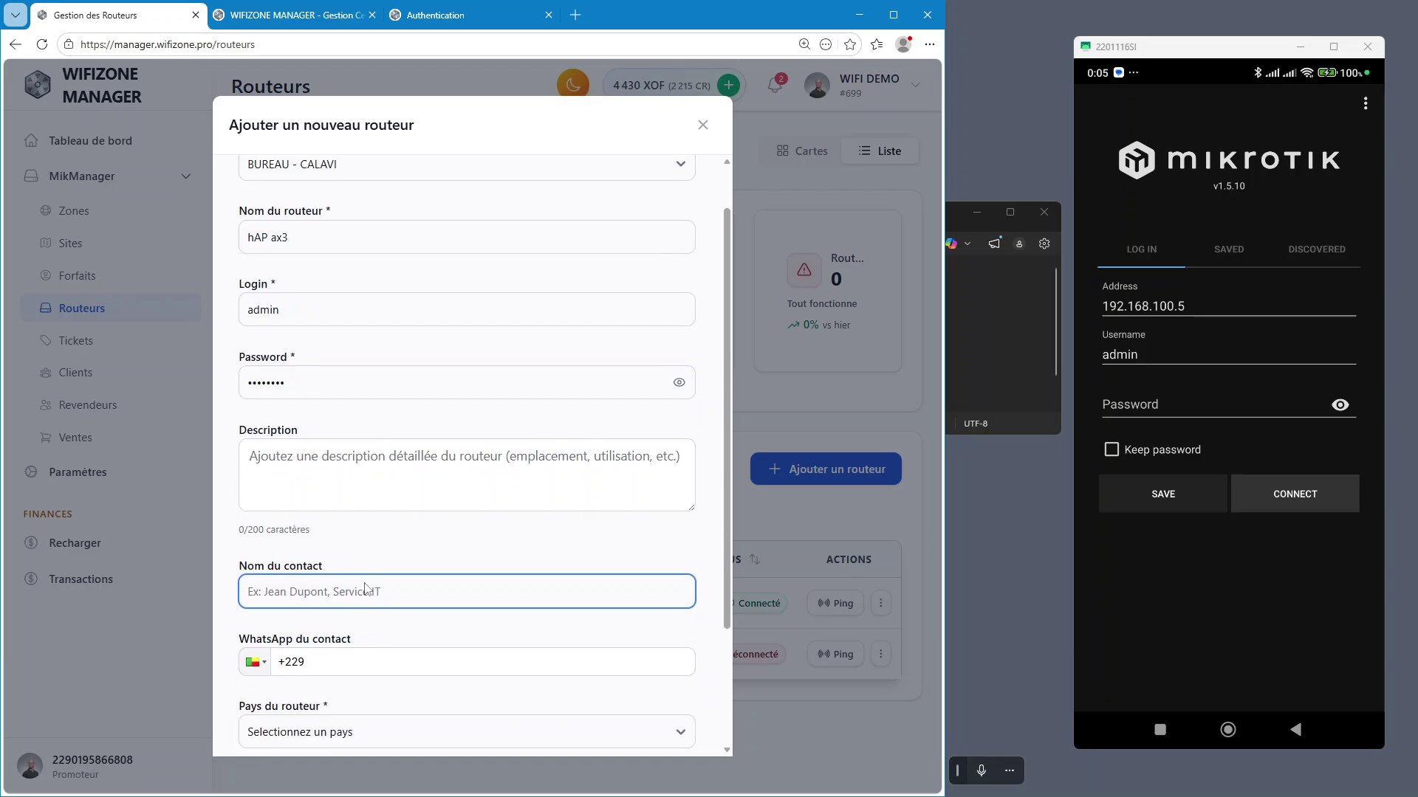
type("SAYI")
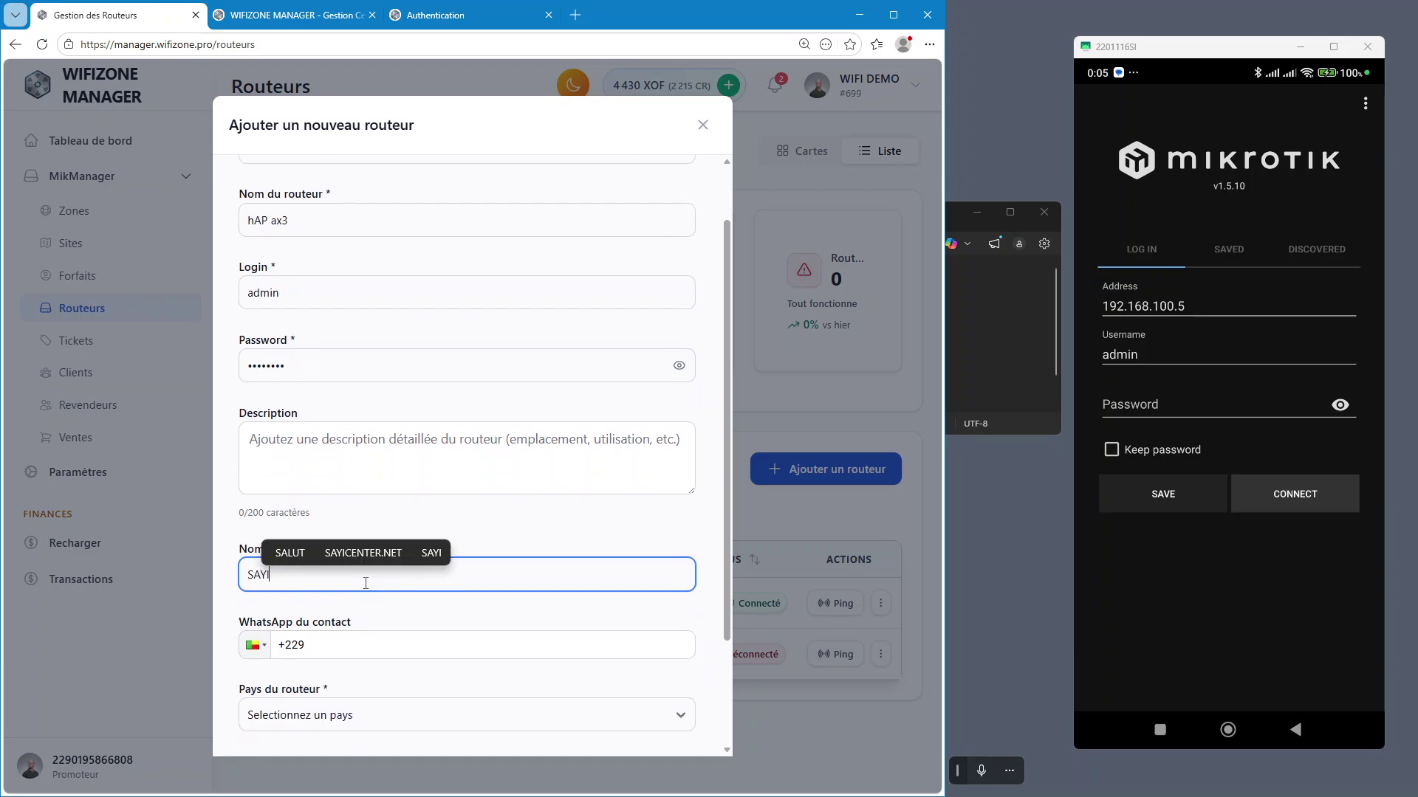
left_click(384, 654)
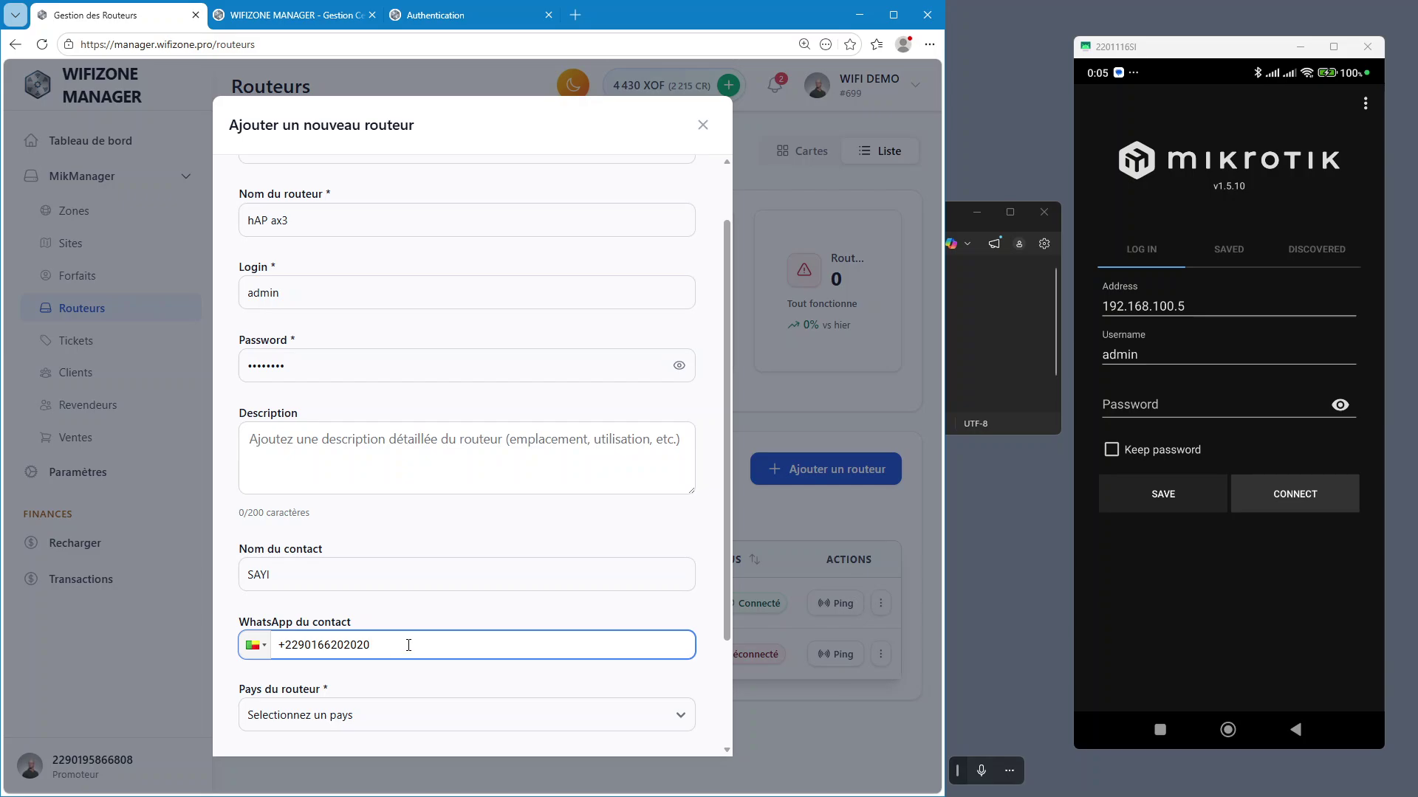
scroll(408, 648, "down", 1)
left_click(383, 650)
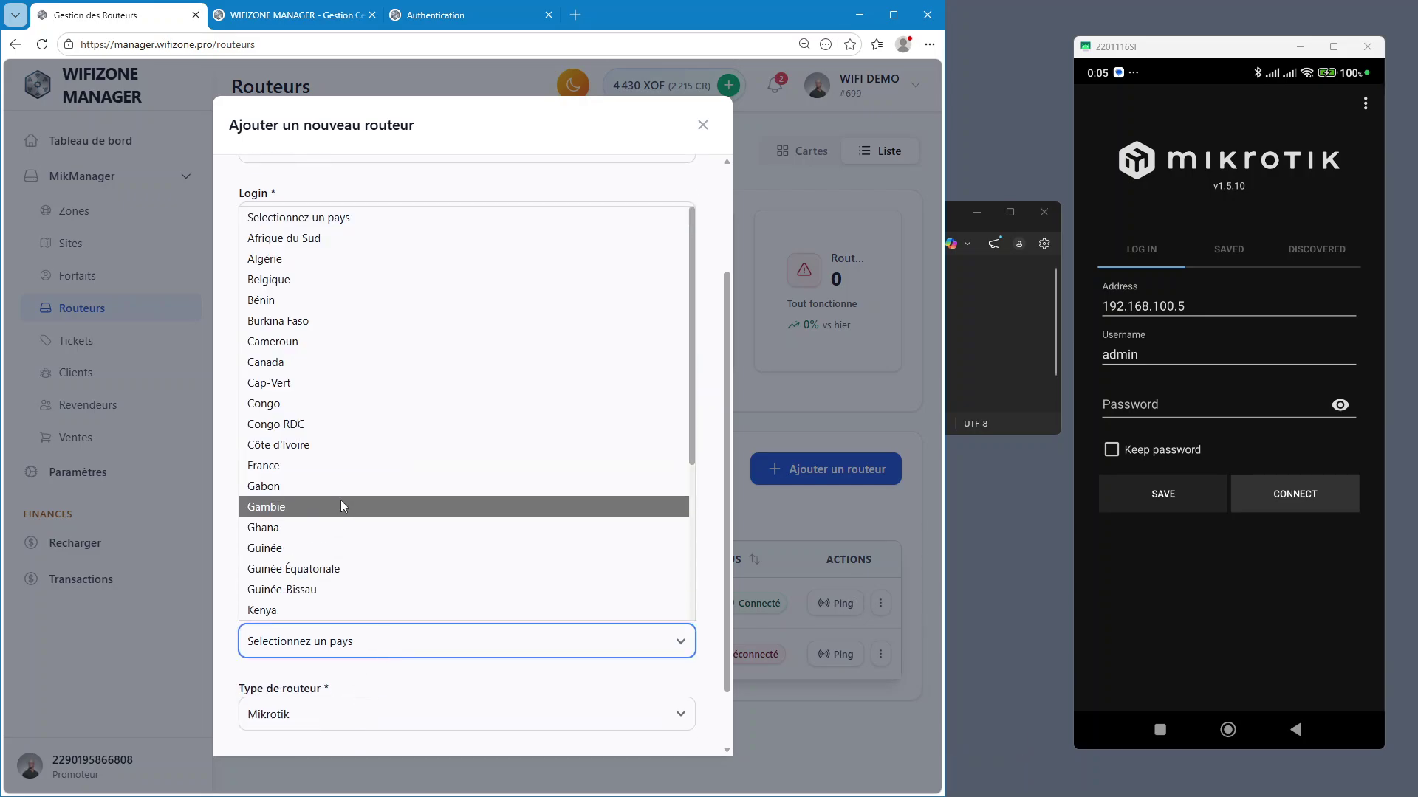
key("b")
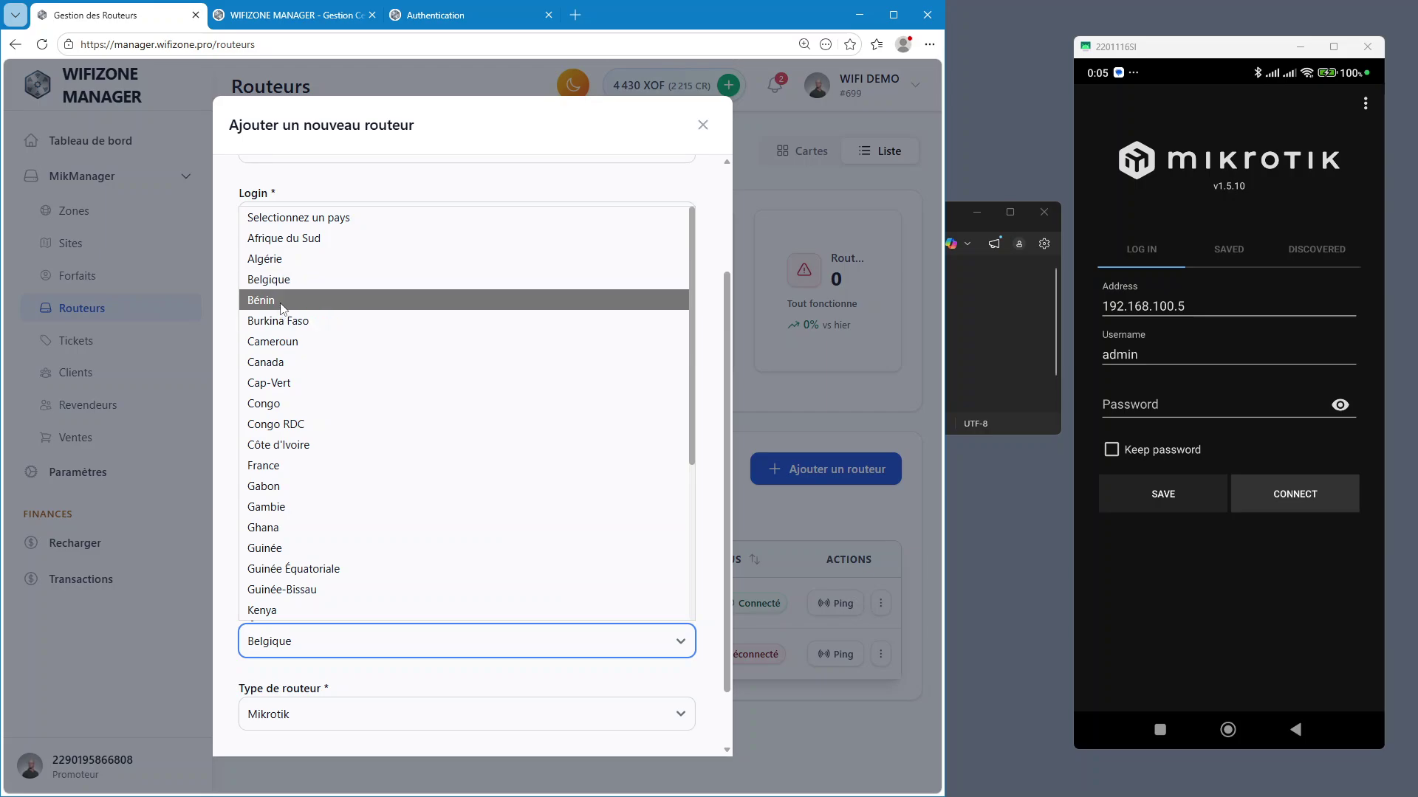
left_click(281, 300)
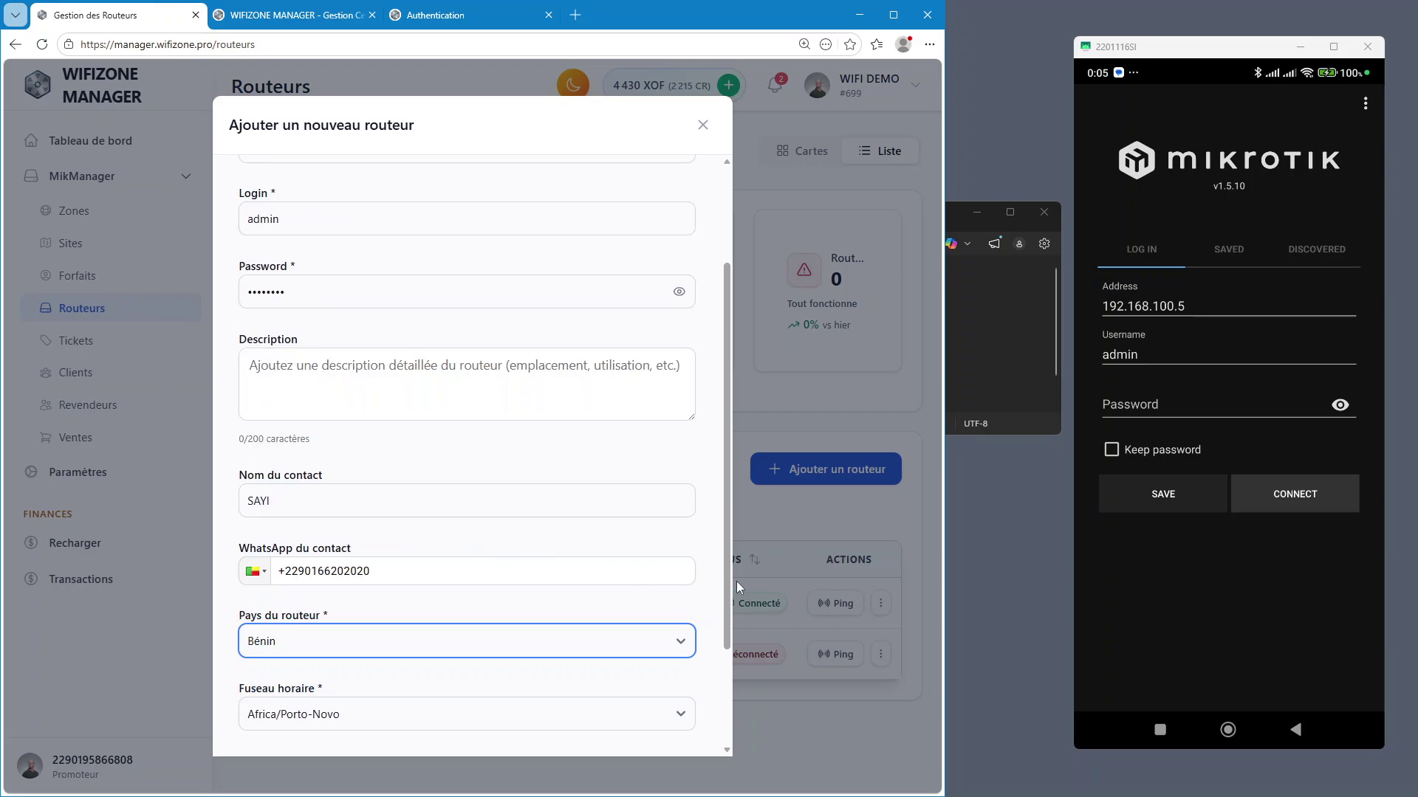
scroll(577, 588, "down", 1)
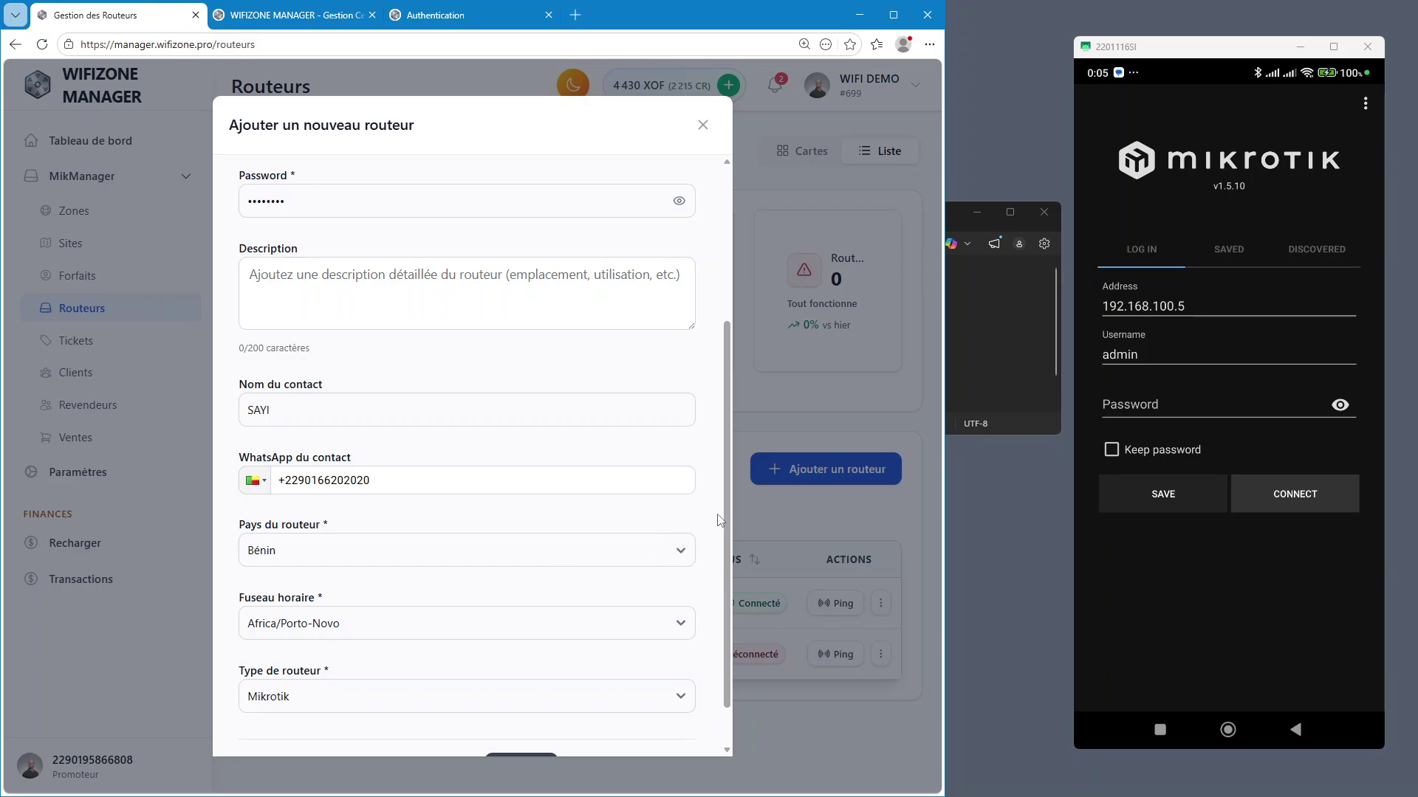
scroll(728, 530, "down", 2)
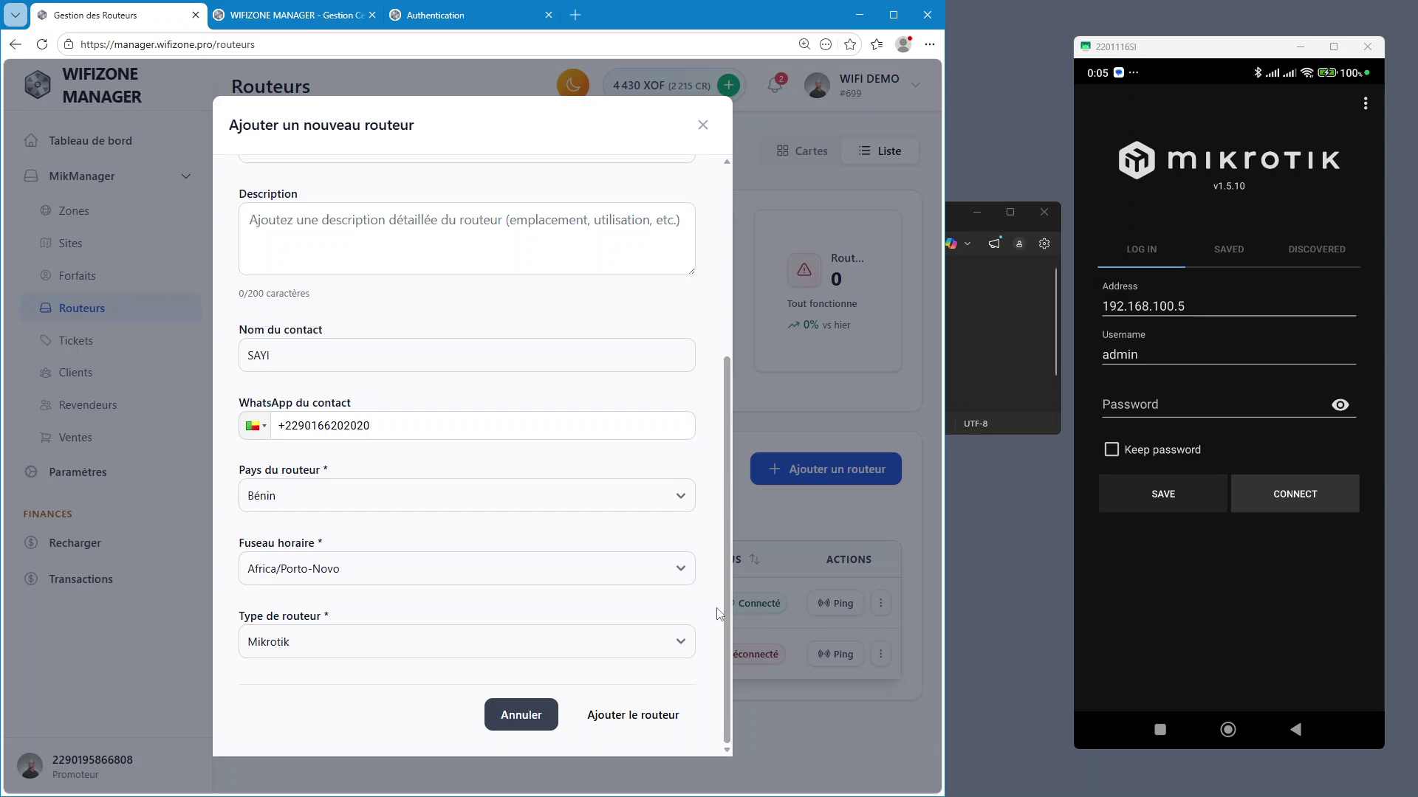
left_click_drag(729, 605, 734, 413)
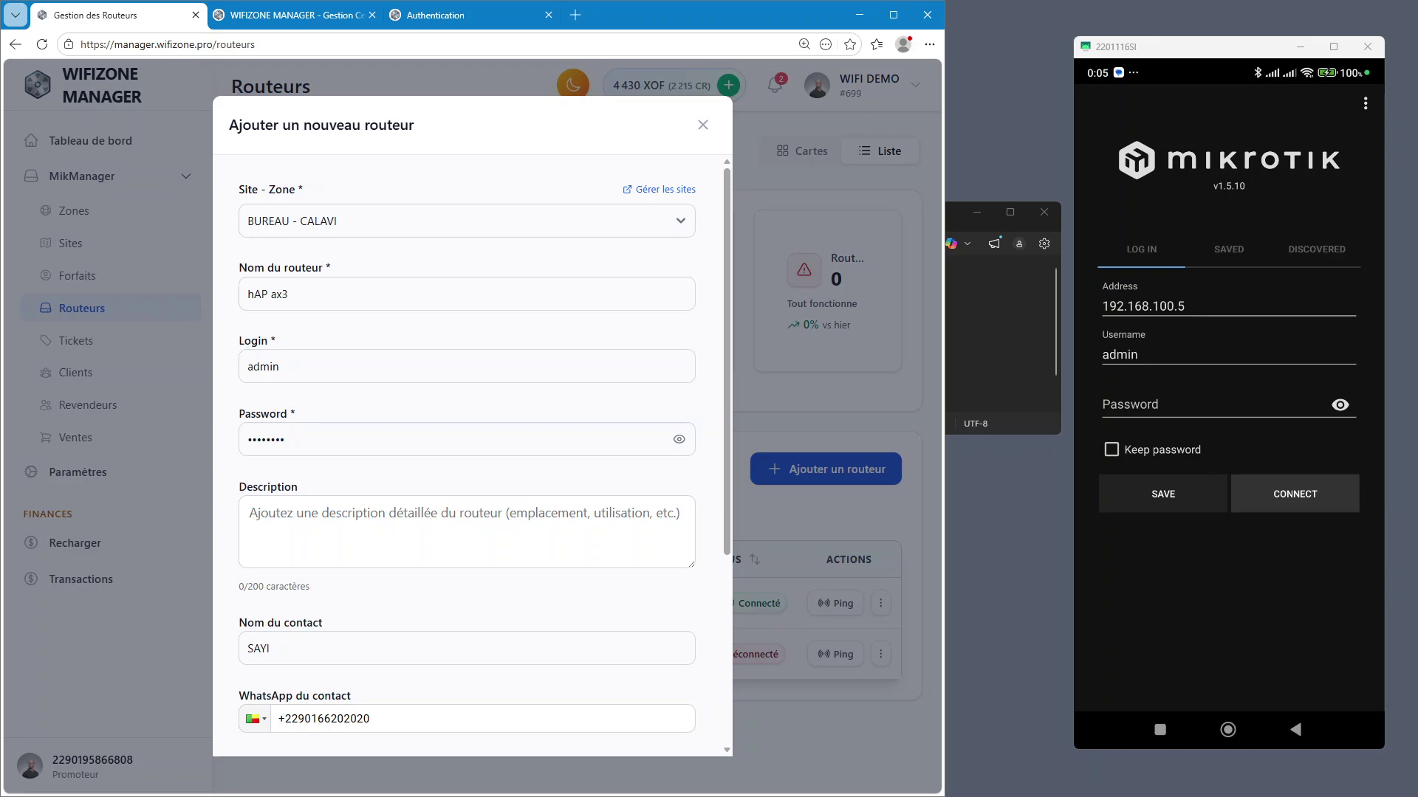
scroll(728, 529, "down", 4)
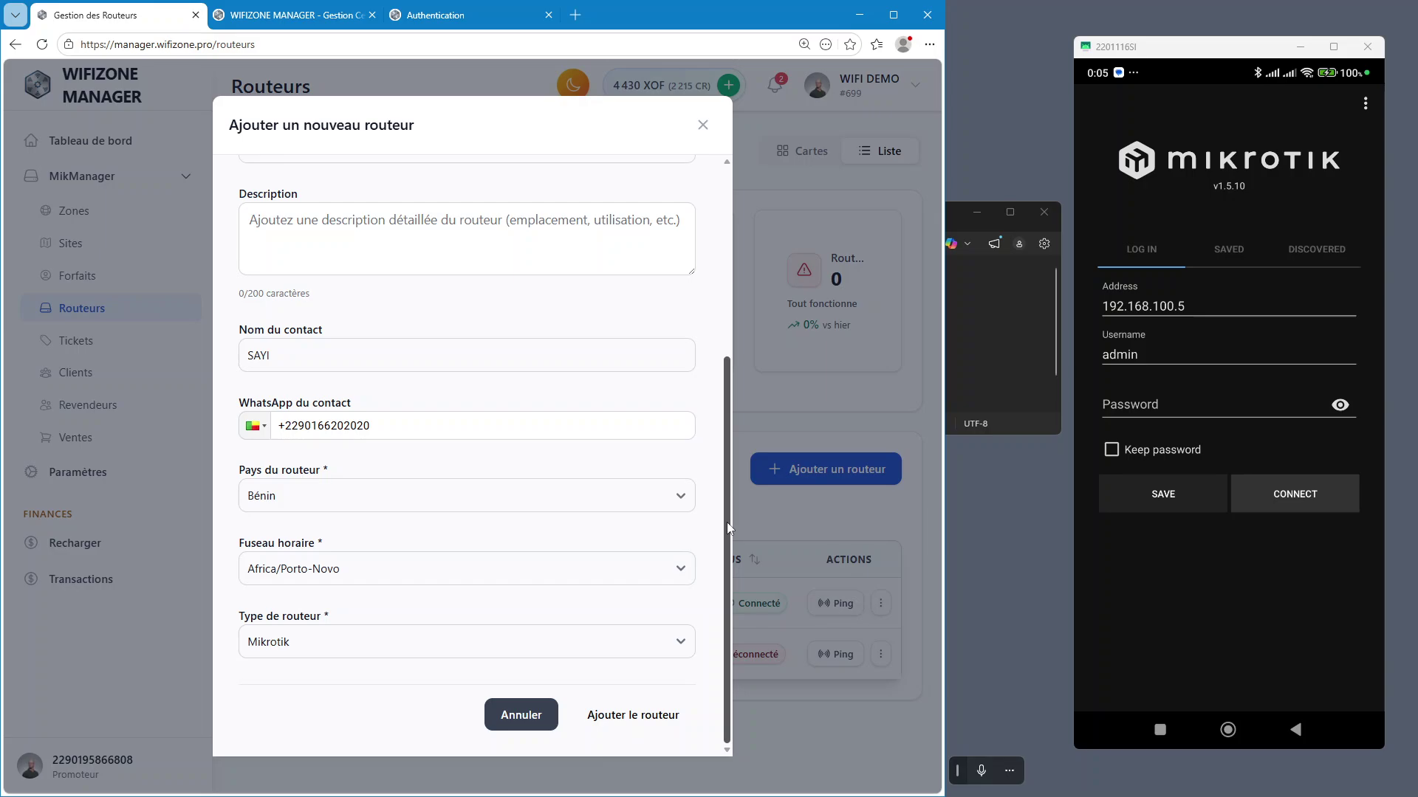
key("Return")
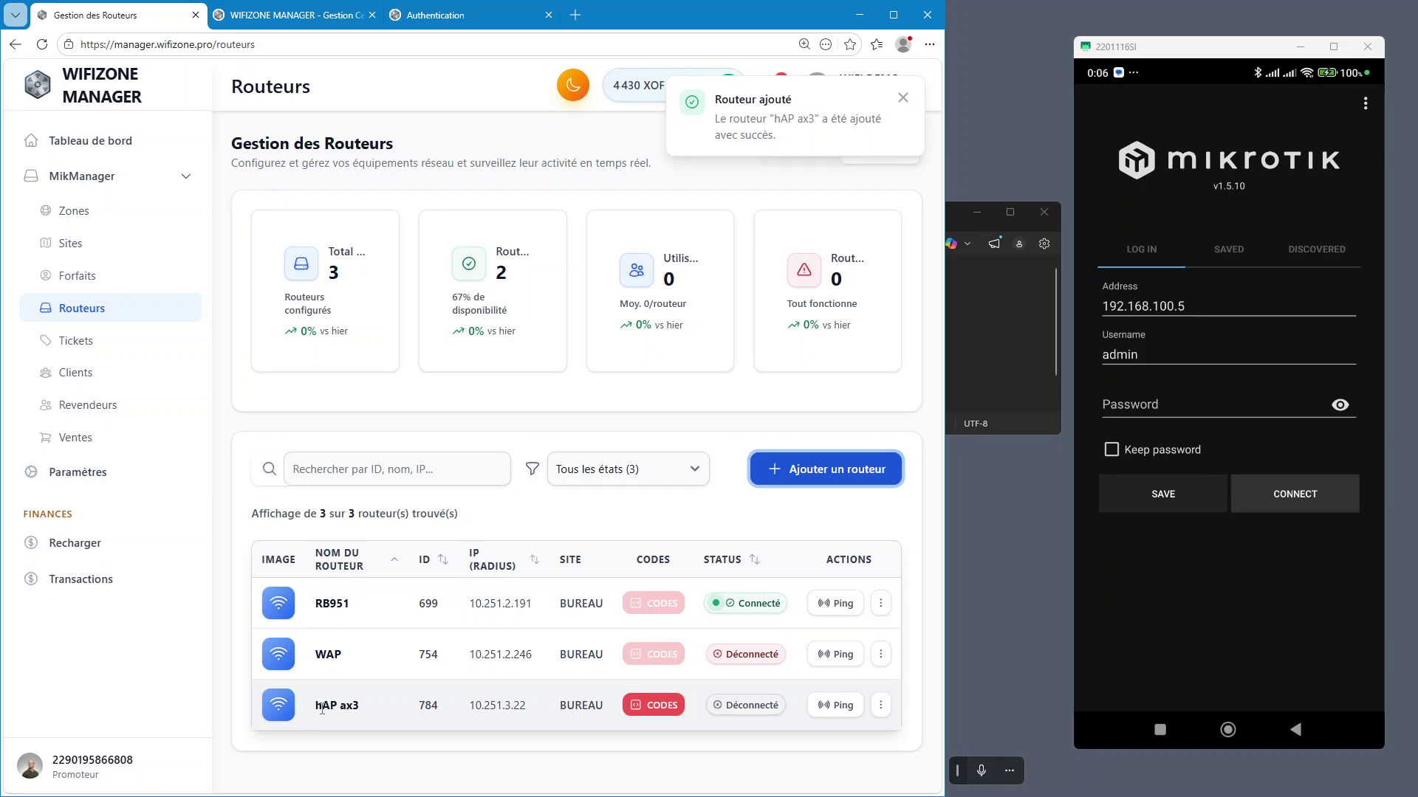
Open hAP ax3's script actions and view its MikroTik configuration command
left_click(661, 706)
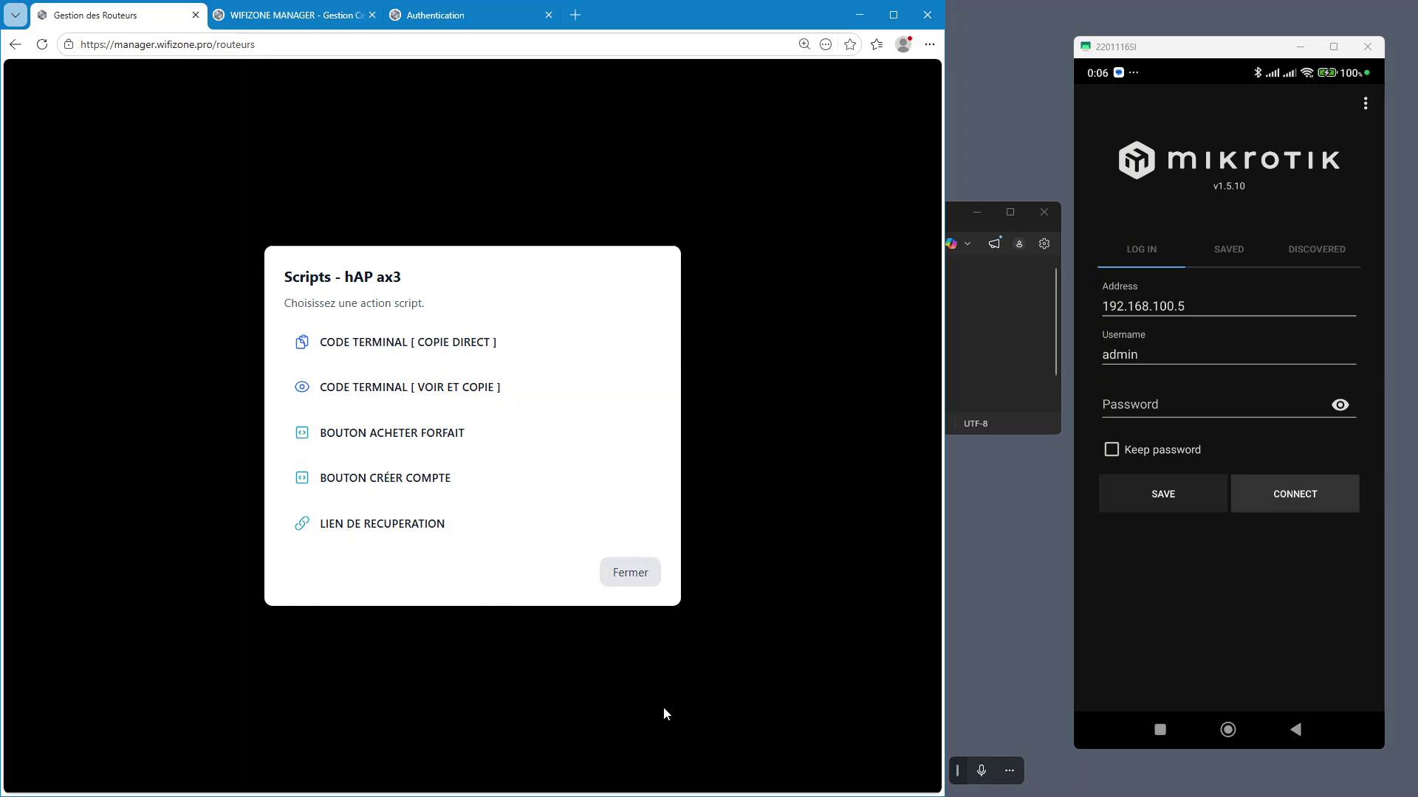
left_click(663, 706)
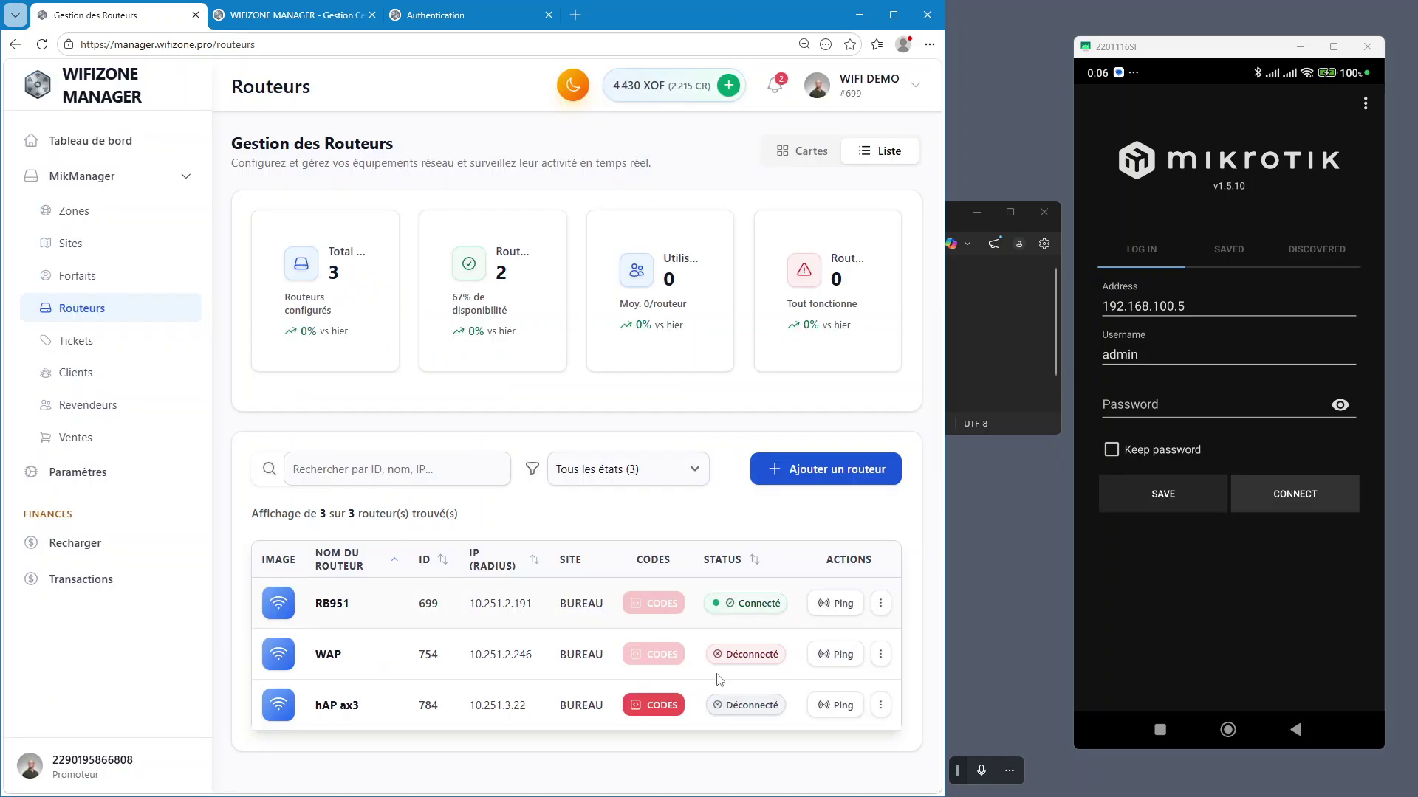
left_click(659, 707)
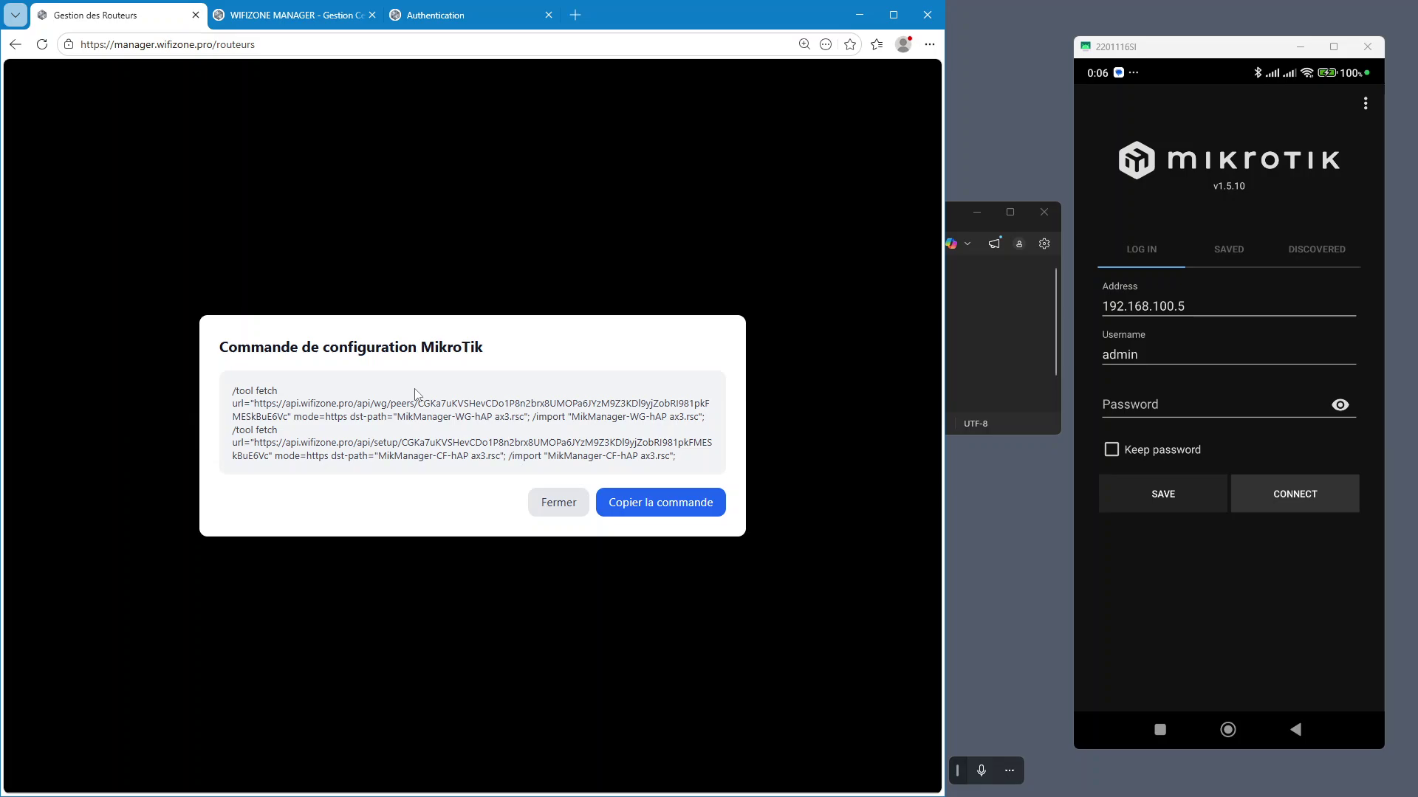
key("Escape")
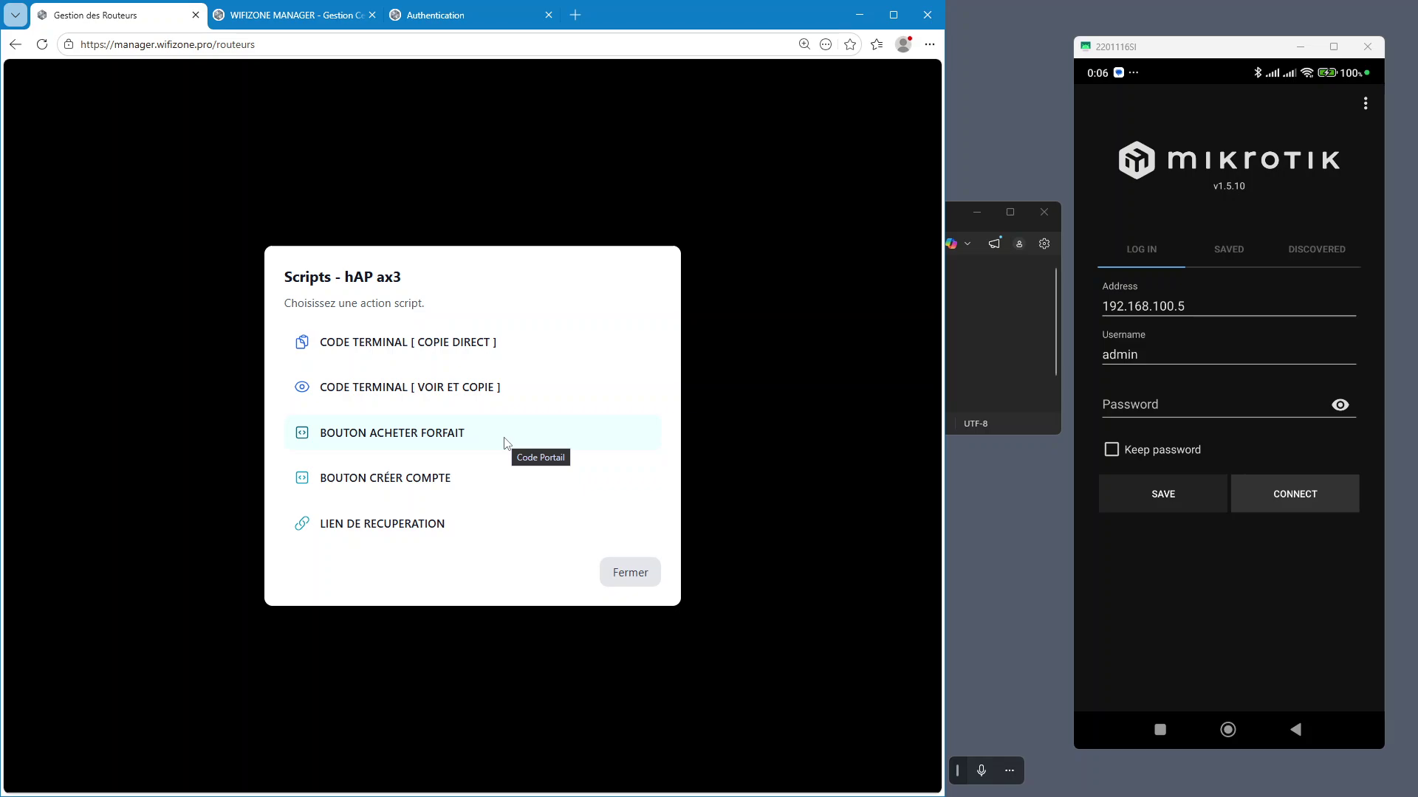
left_click_drag(996, 212, 964, 510)
left_click(943, 513)
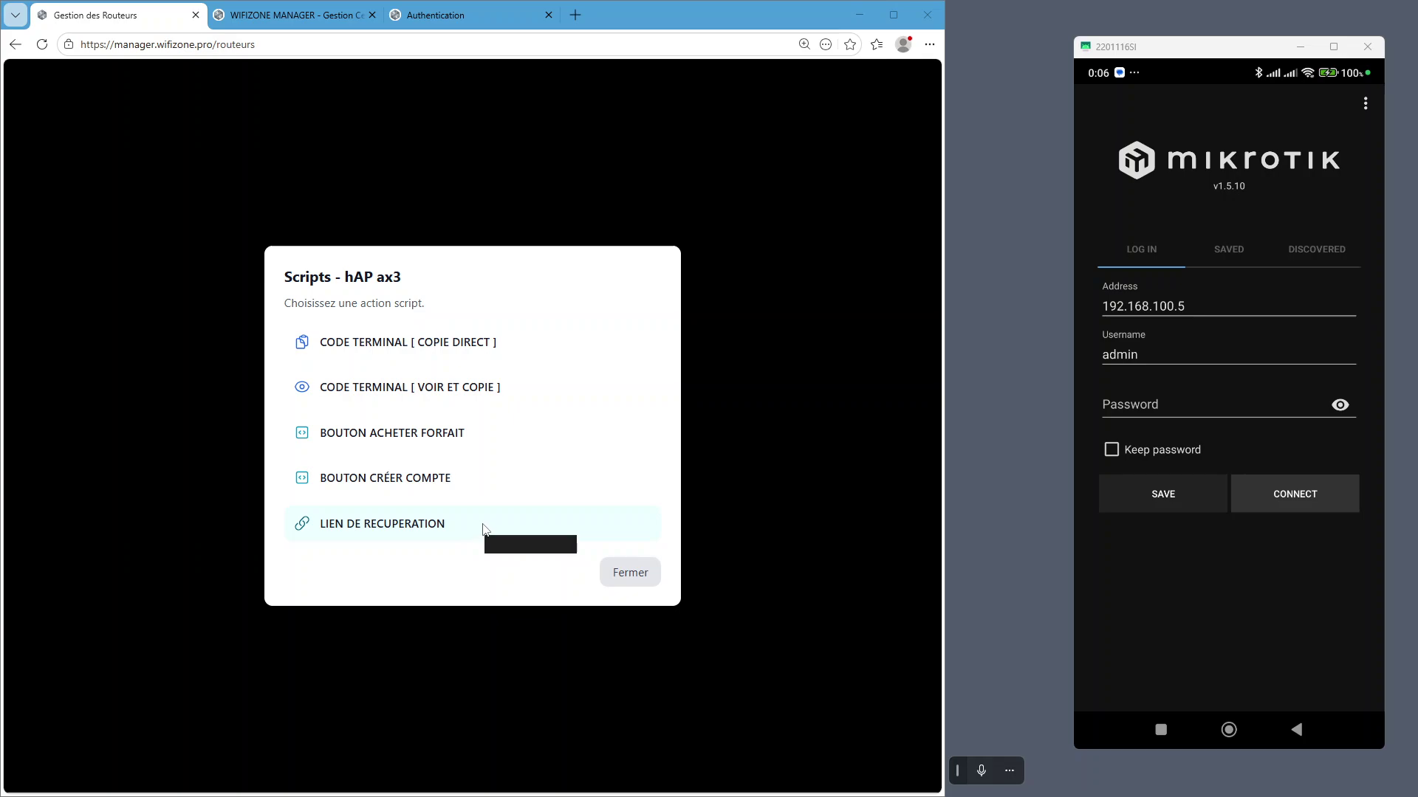
Copy the CODE TERMINAL script directly, close the dialog, and try connecting from the phone
left_click(344, 344)
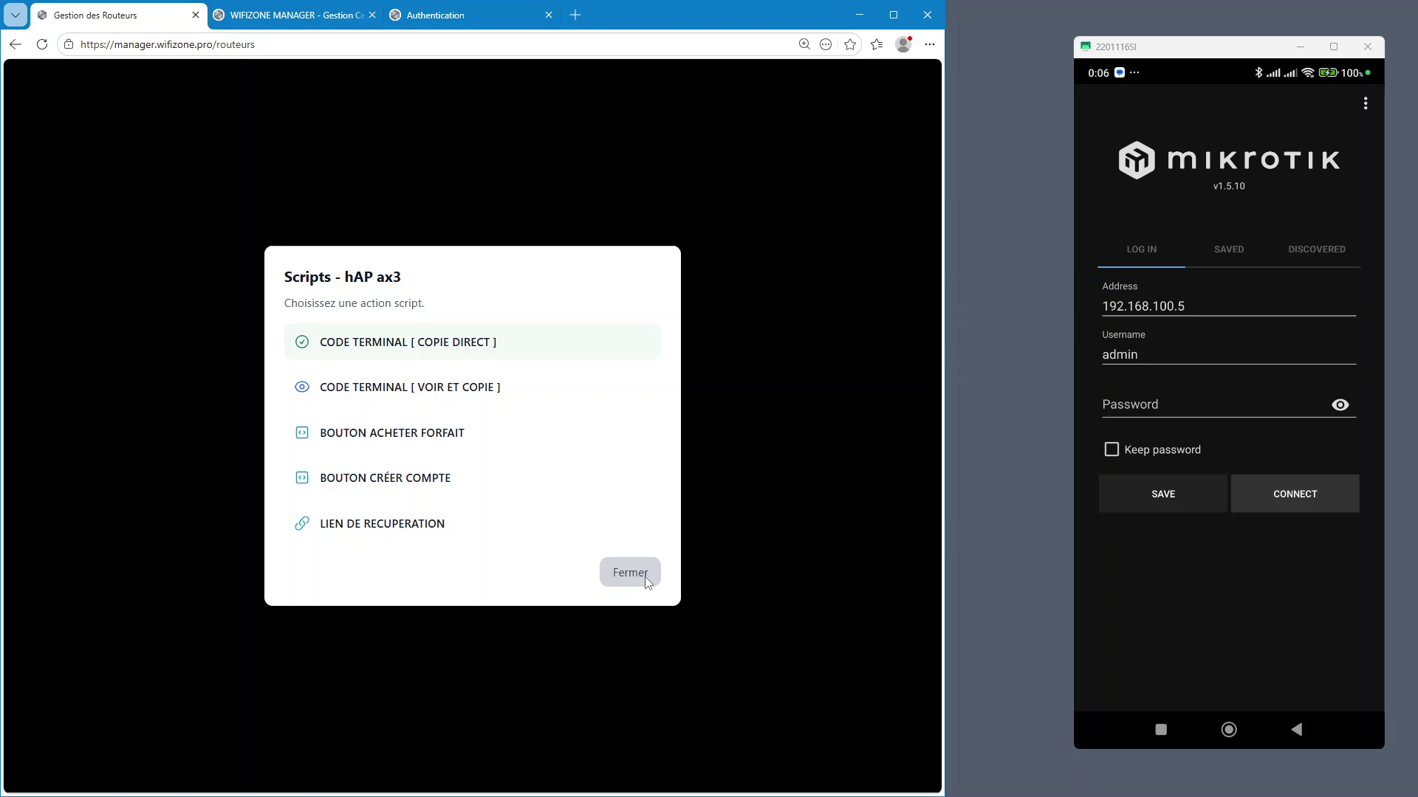
left_click(645, 574)
left_click(1319, 495)
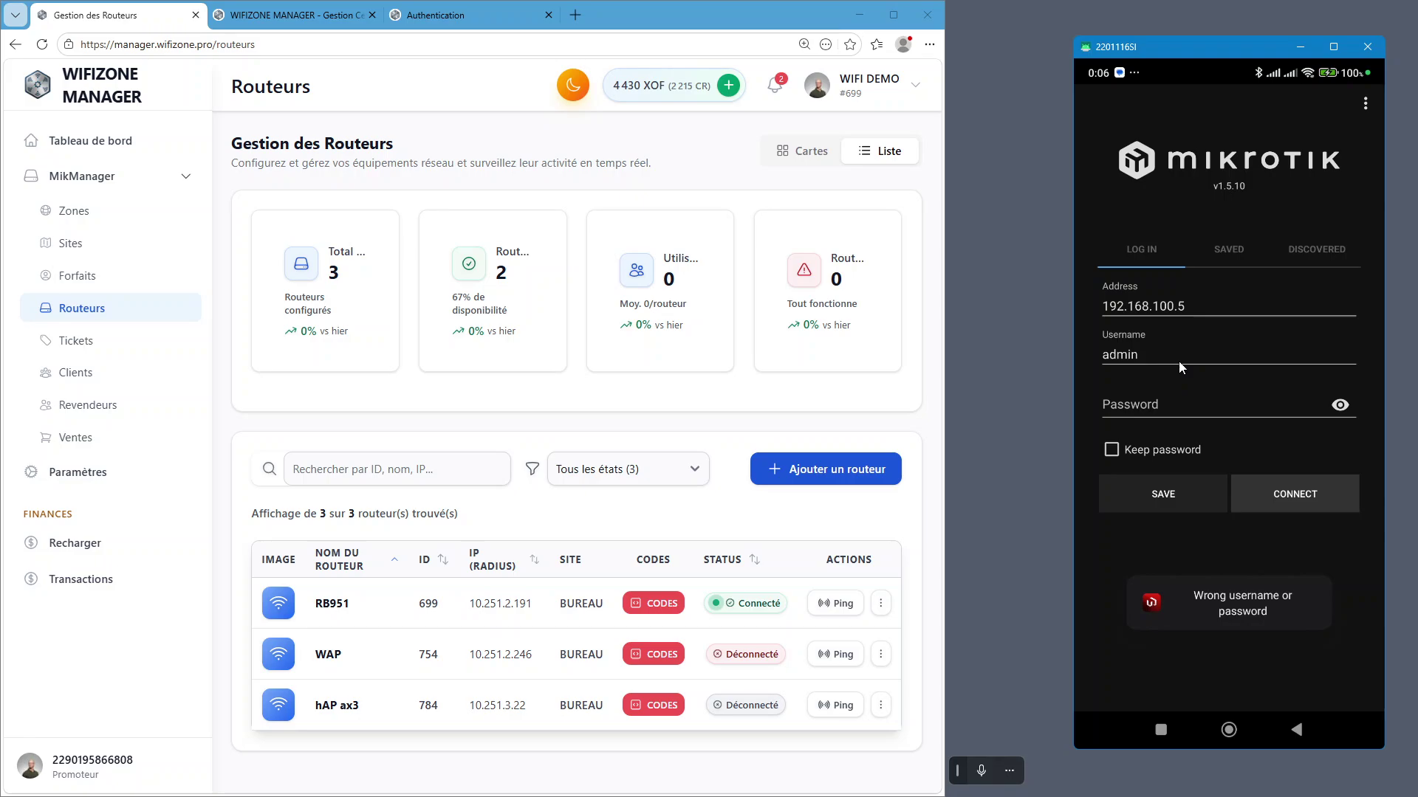
Dismiss the saved-password prompt, re-enter the admin password, and connect to 192.168.100.5
left_click(1168, 406)
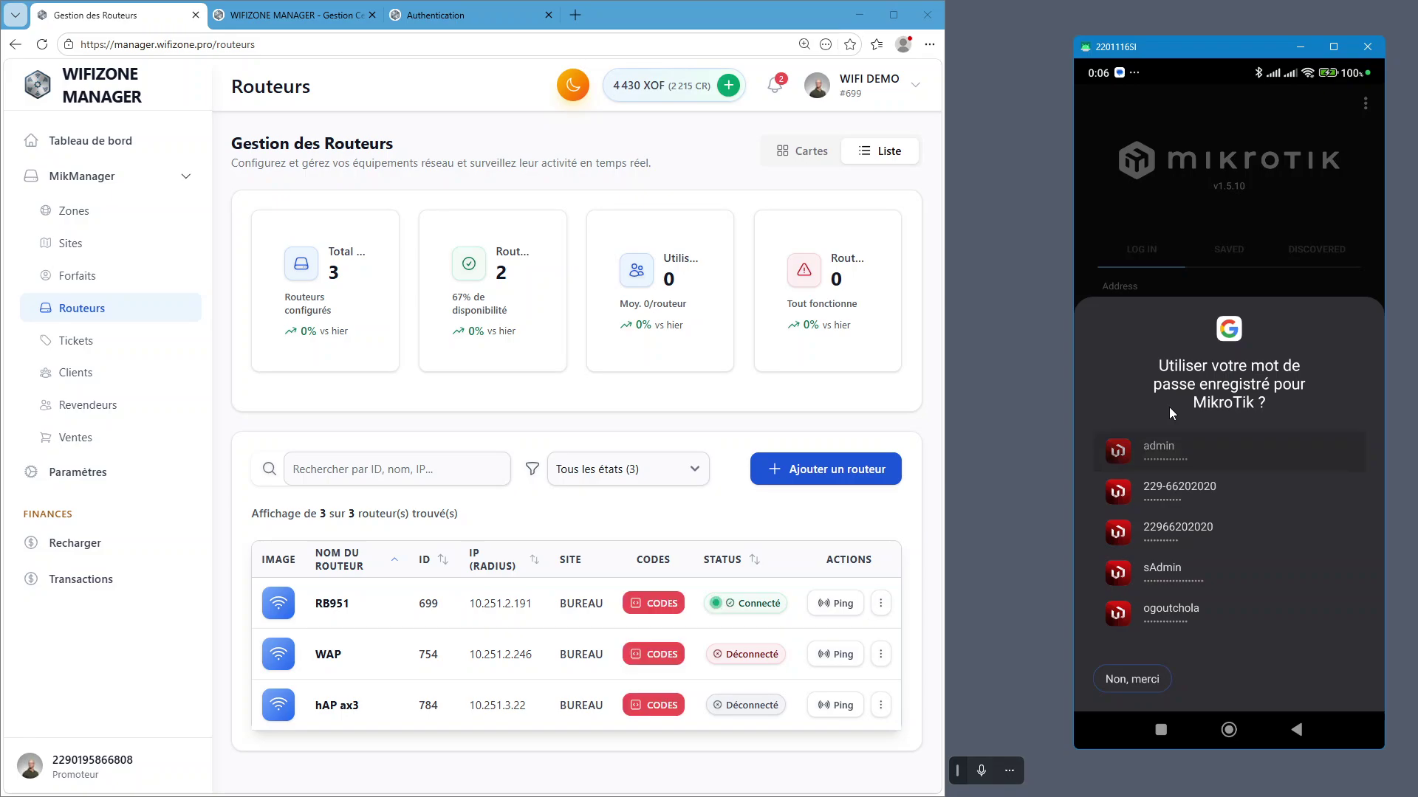
left_click(1243, 254)
left_click(1159, 400)
type("•••••••0")
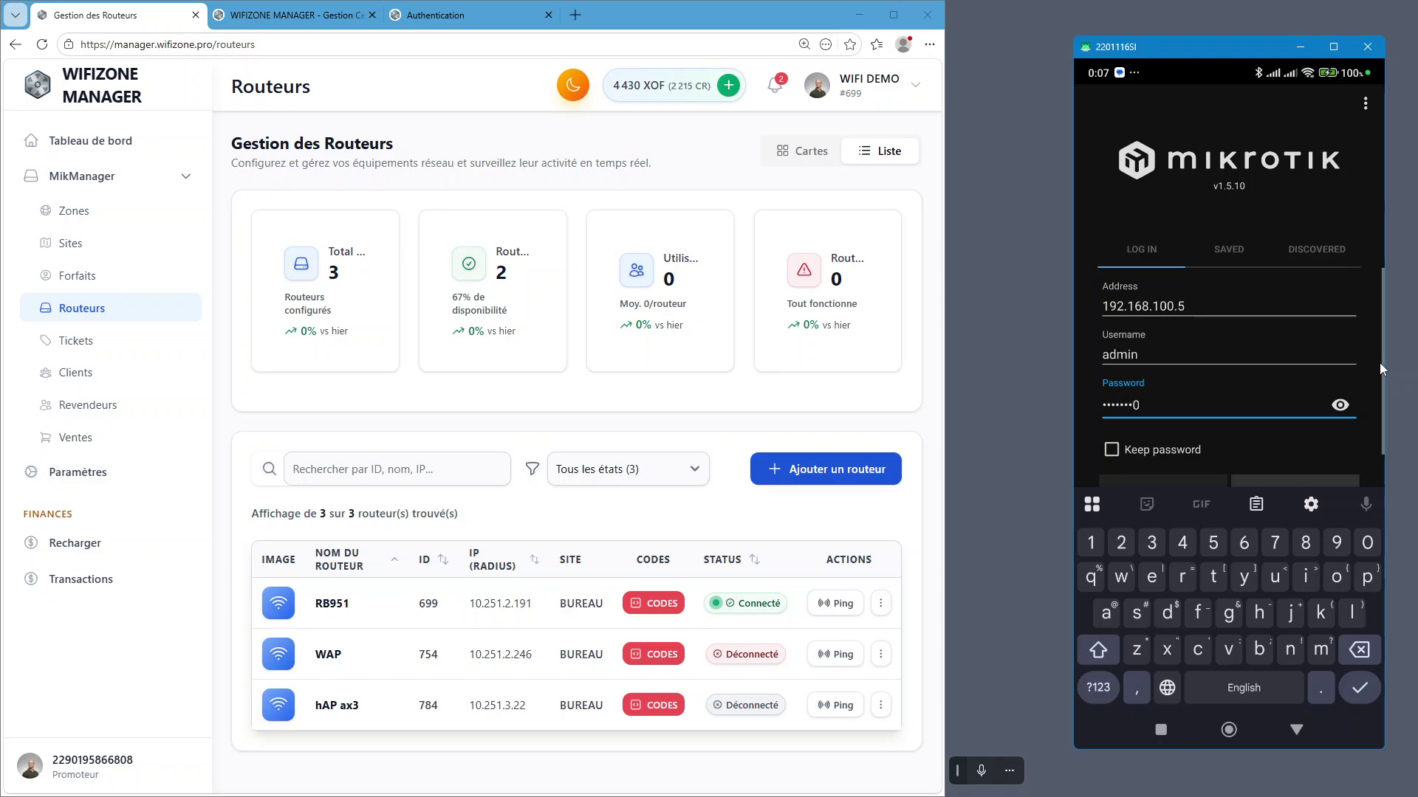
scroll(1302, 443, "down", 1)
left_click(1302, 455)
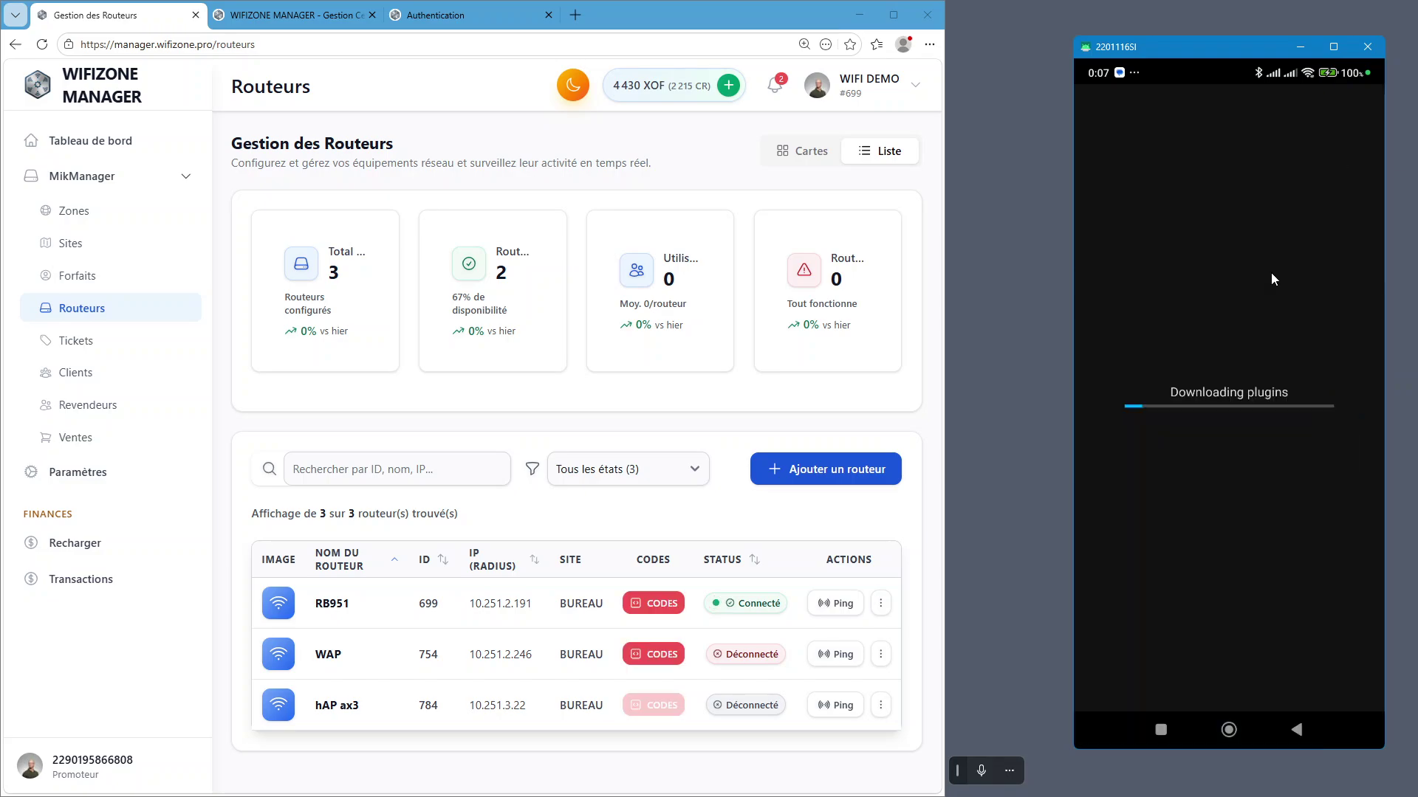
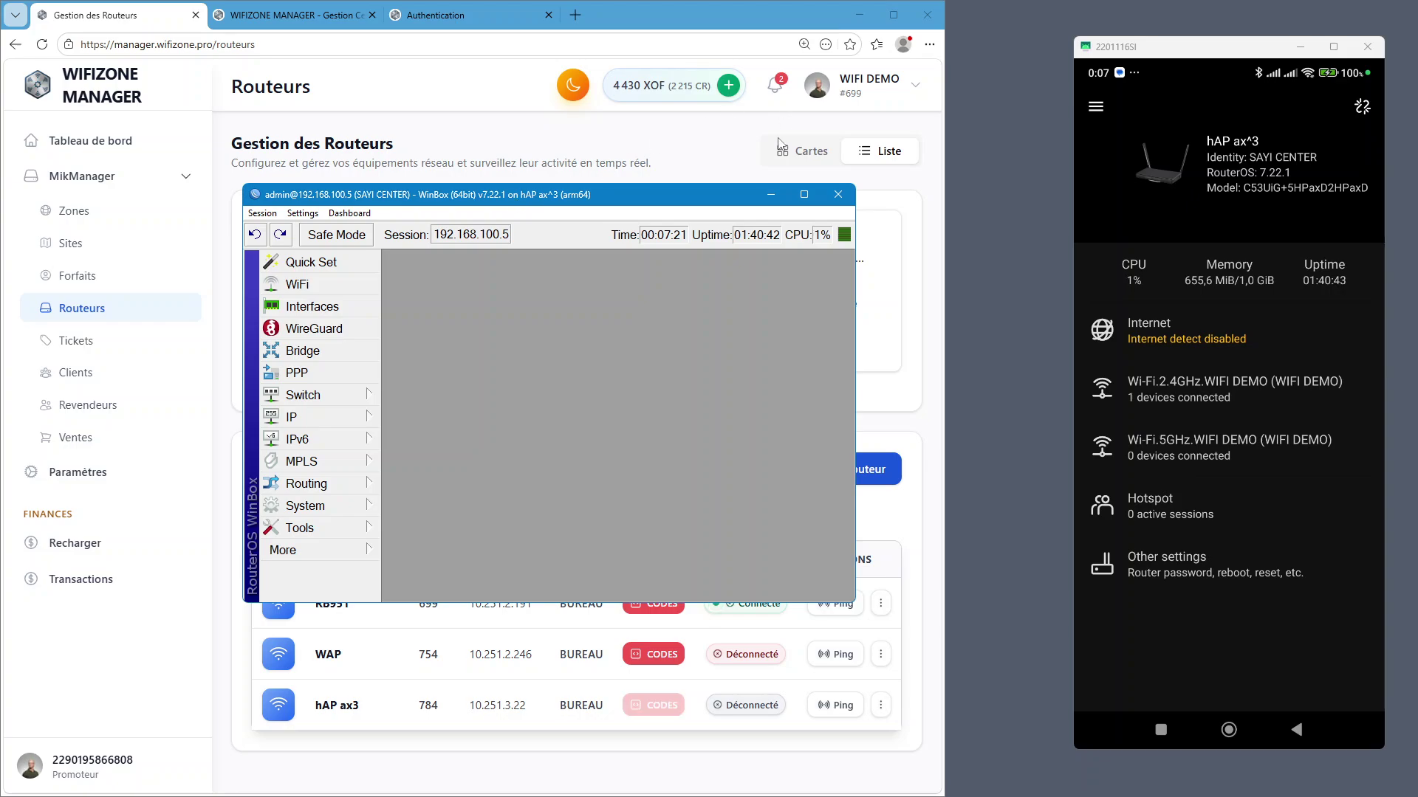
Snap WinBox to the left two-thirds of the screen, zoom its interface, and start a New Terminal
left_click_drag(519, 203, 2, 189)
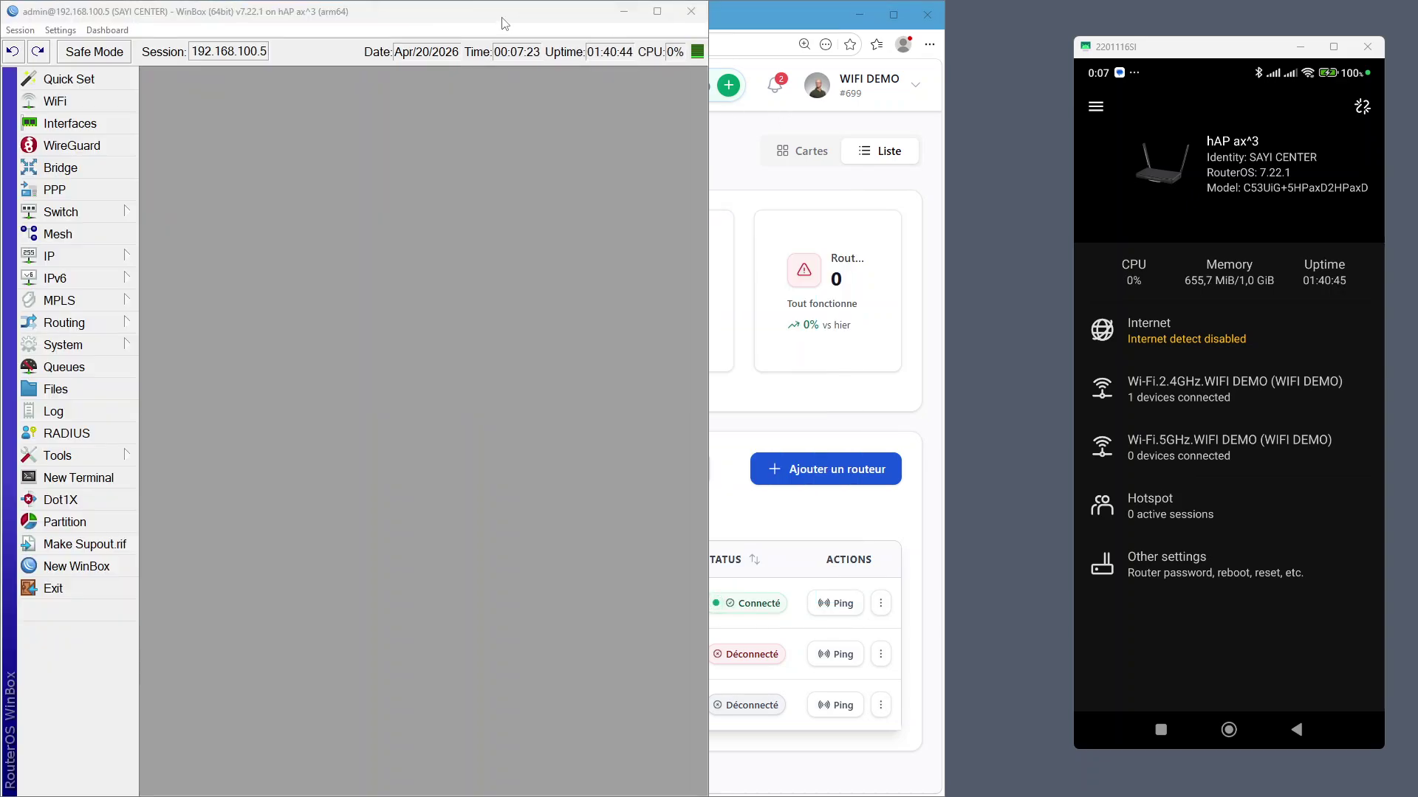
mouse_move(658, 16)
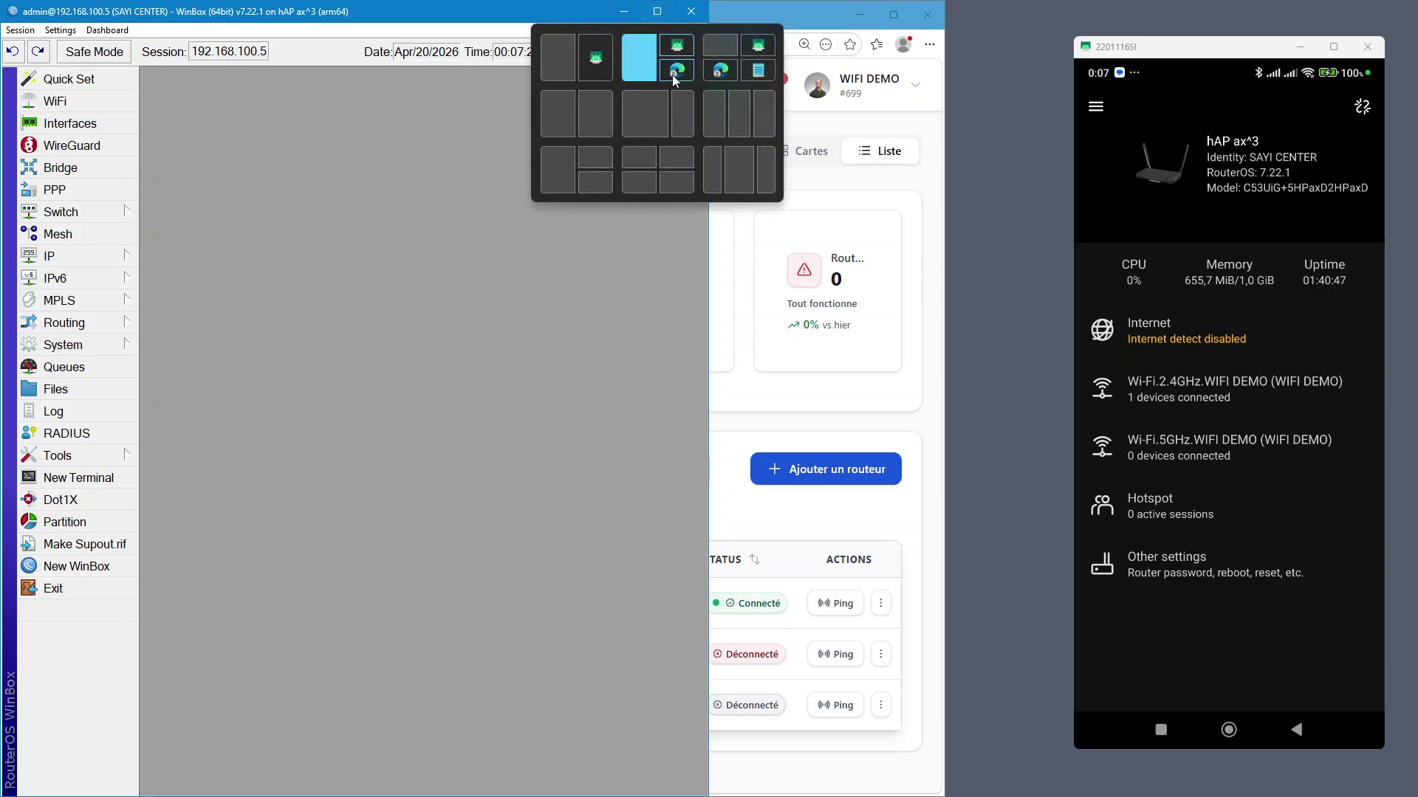
left_click(645, 112)
key("ctrl+plus")
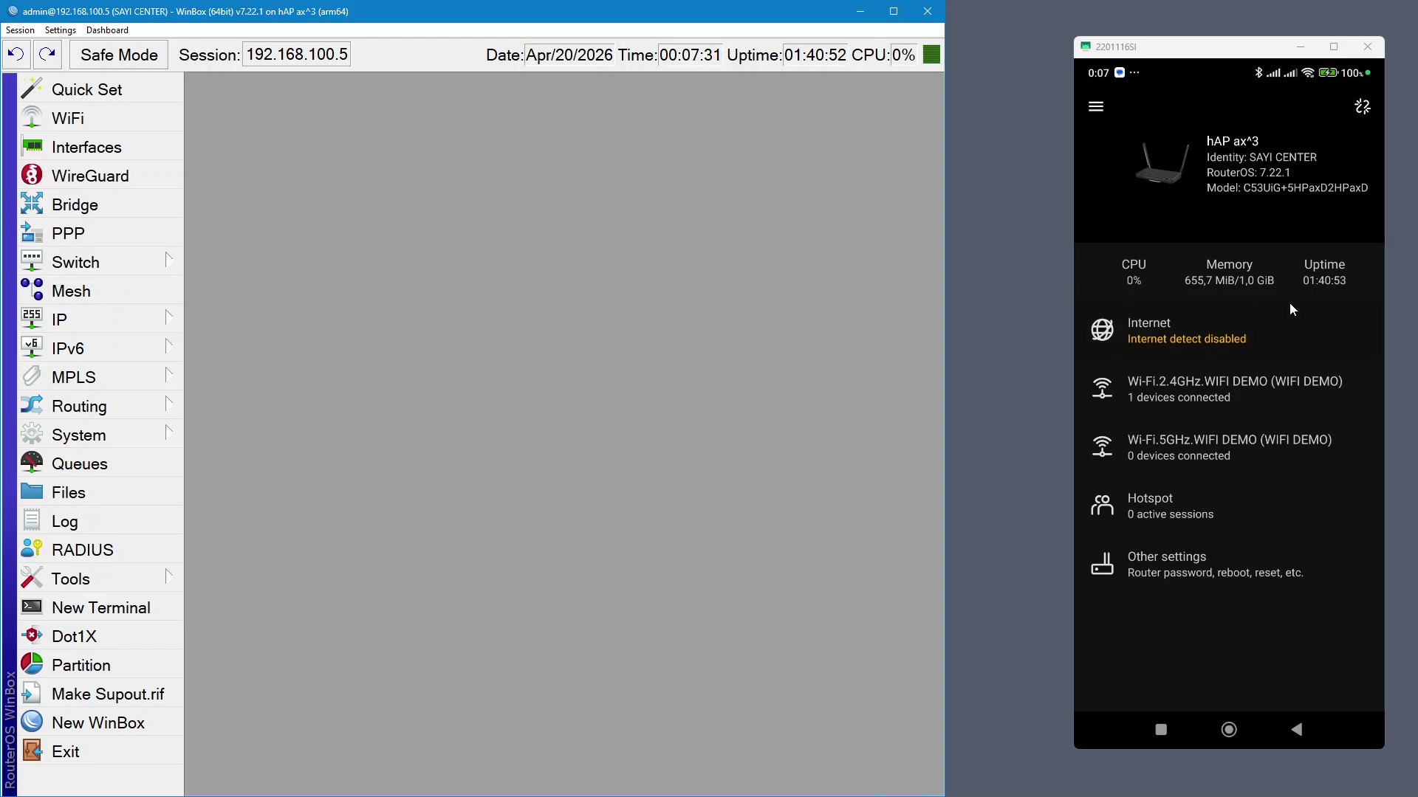
left_click(139, 615)
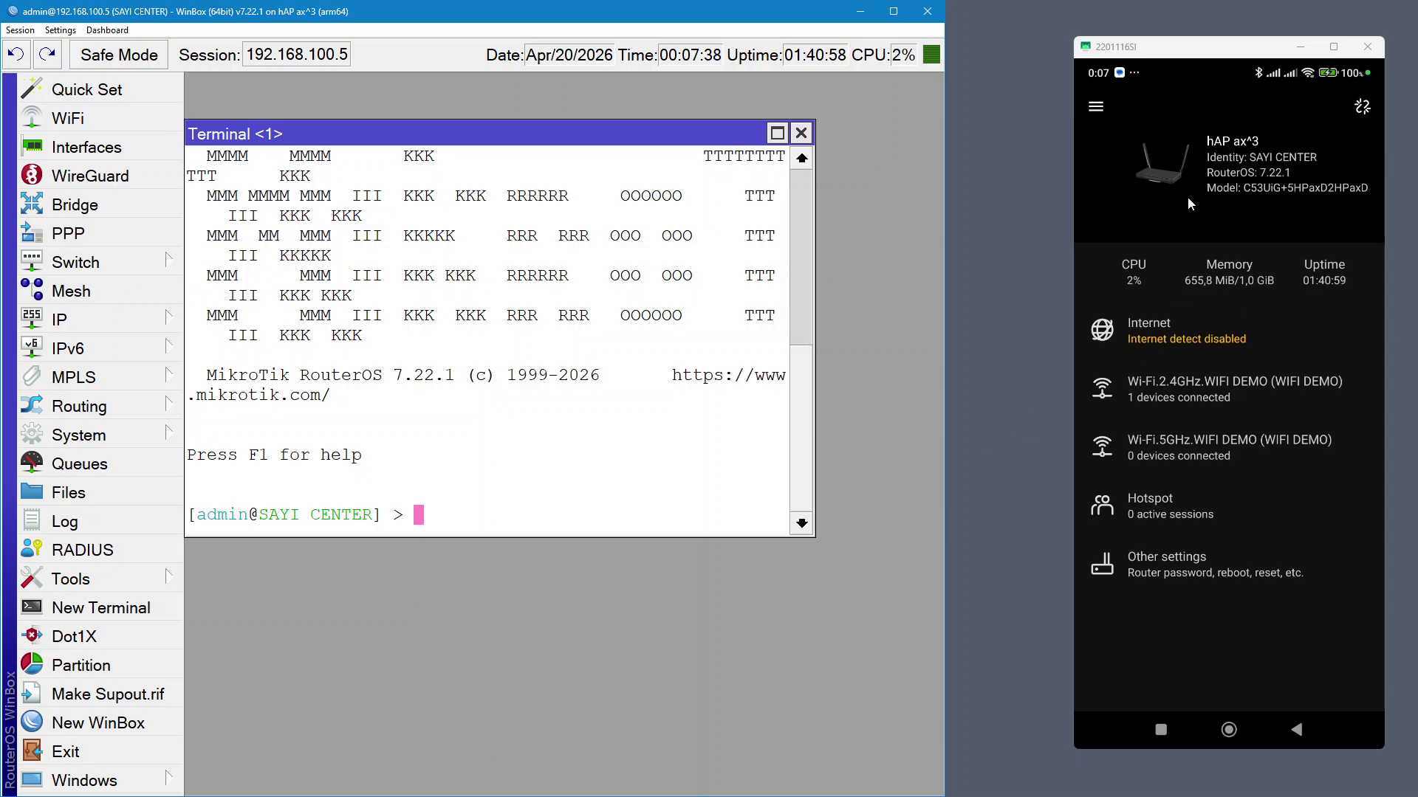
Start New Terminal from the phone app's section drawer and move the WinBox terminal lower right
left_click(1095, 107)
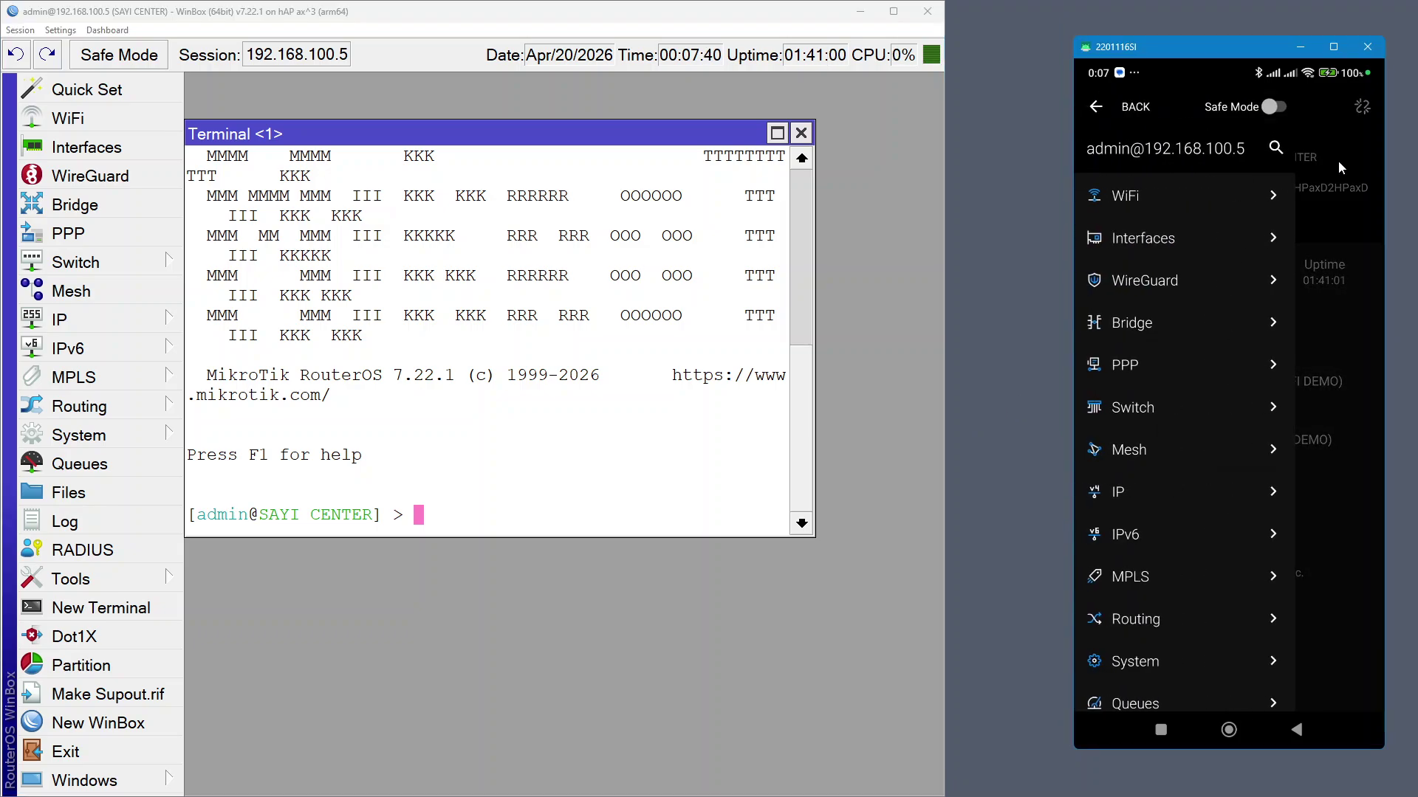
left_click(1097, 110)
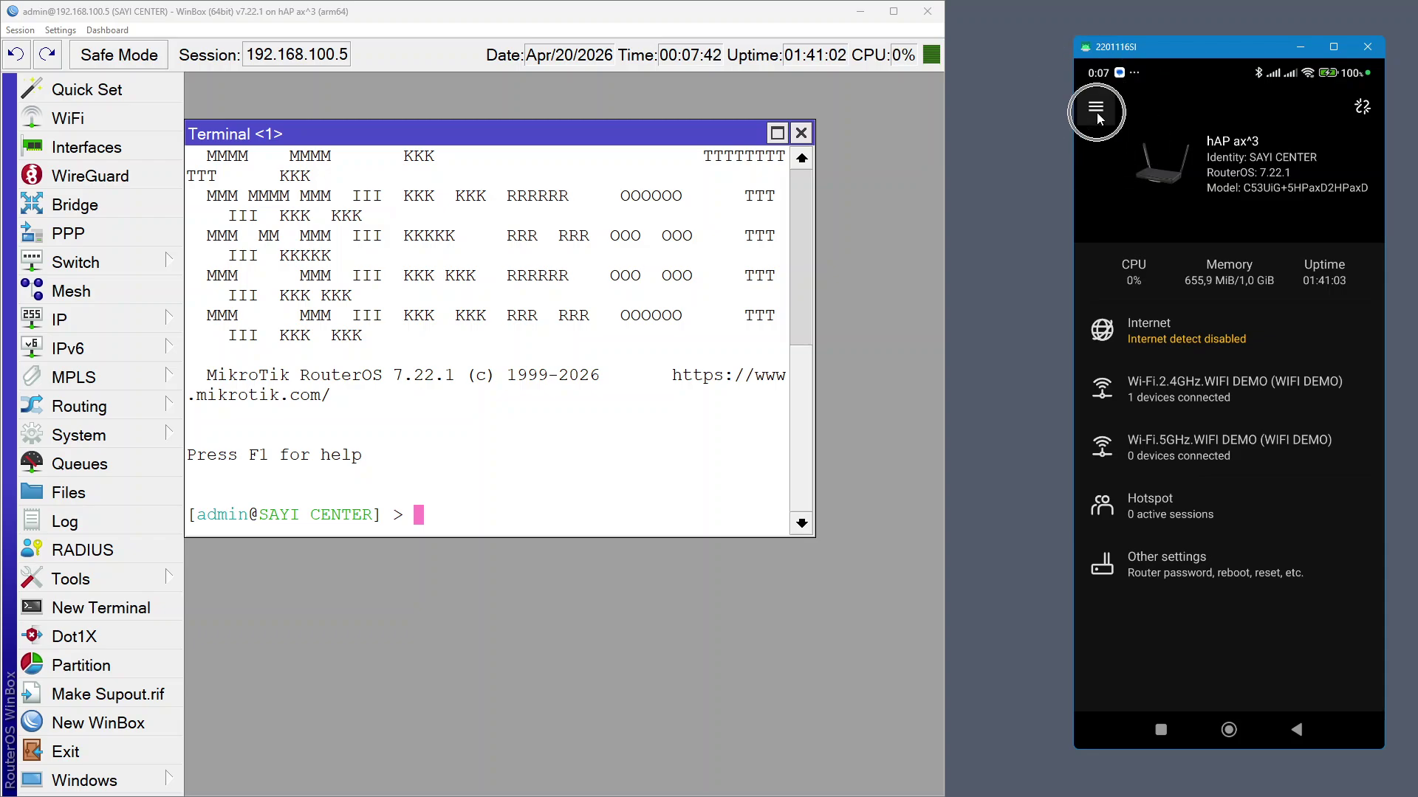
left_click(1097, 112)
scroll(1176, 612, "down", 3)
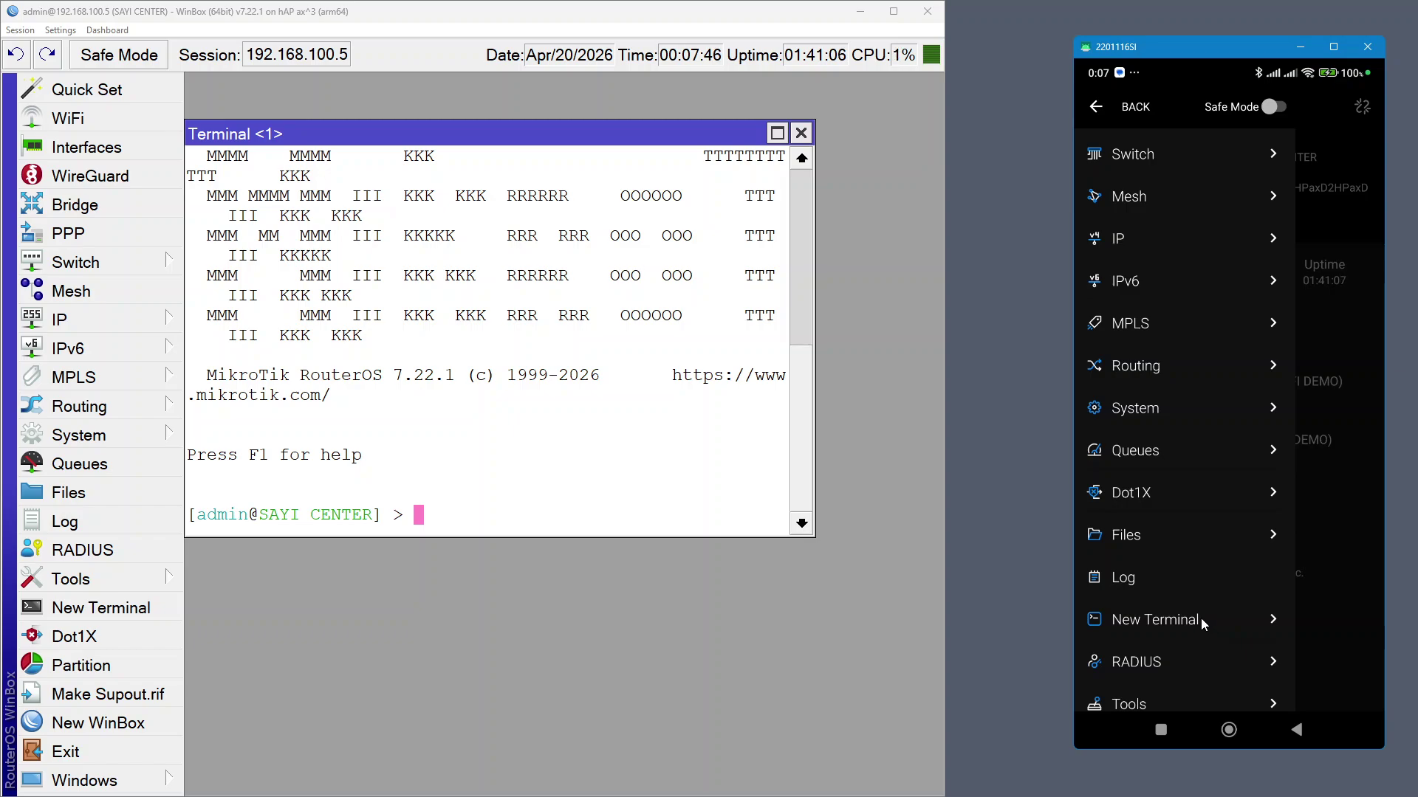
left_click(1200, 618)
left_click_drag(583, 137, 618, 309)
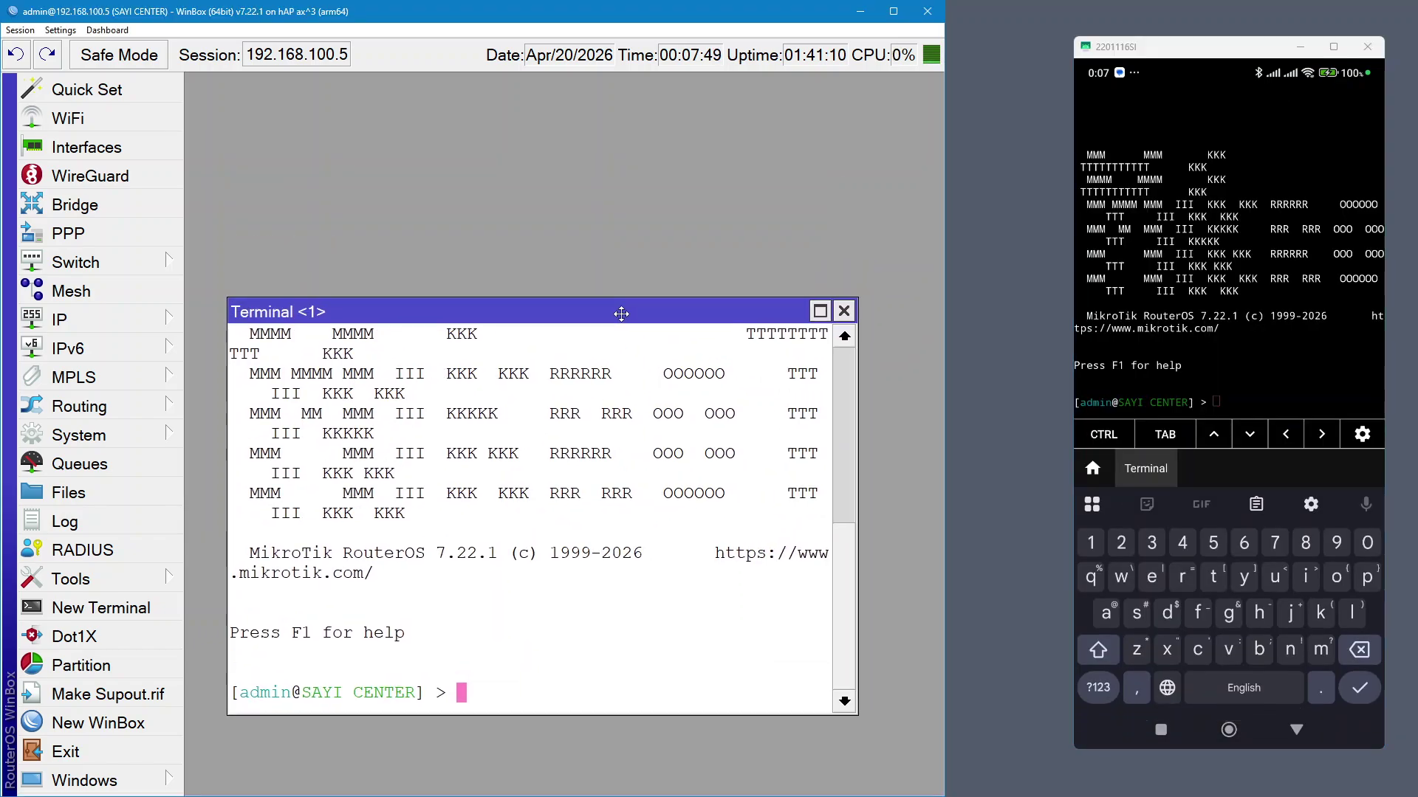
Paste and run the WIFIZONE setup command in WinBox, then paste and trim the URL in the phone terminal
right_click(464, 694)
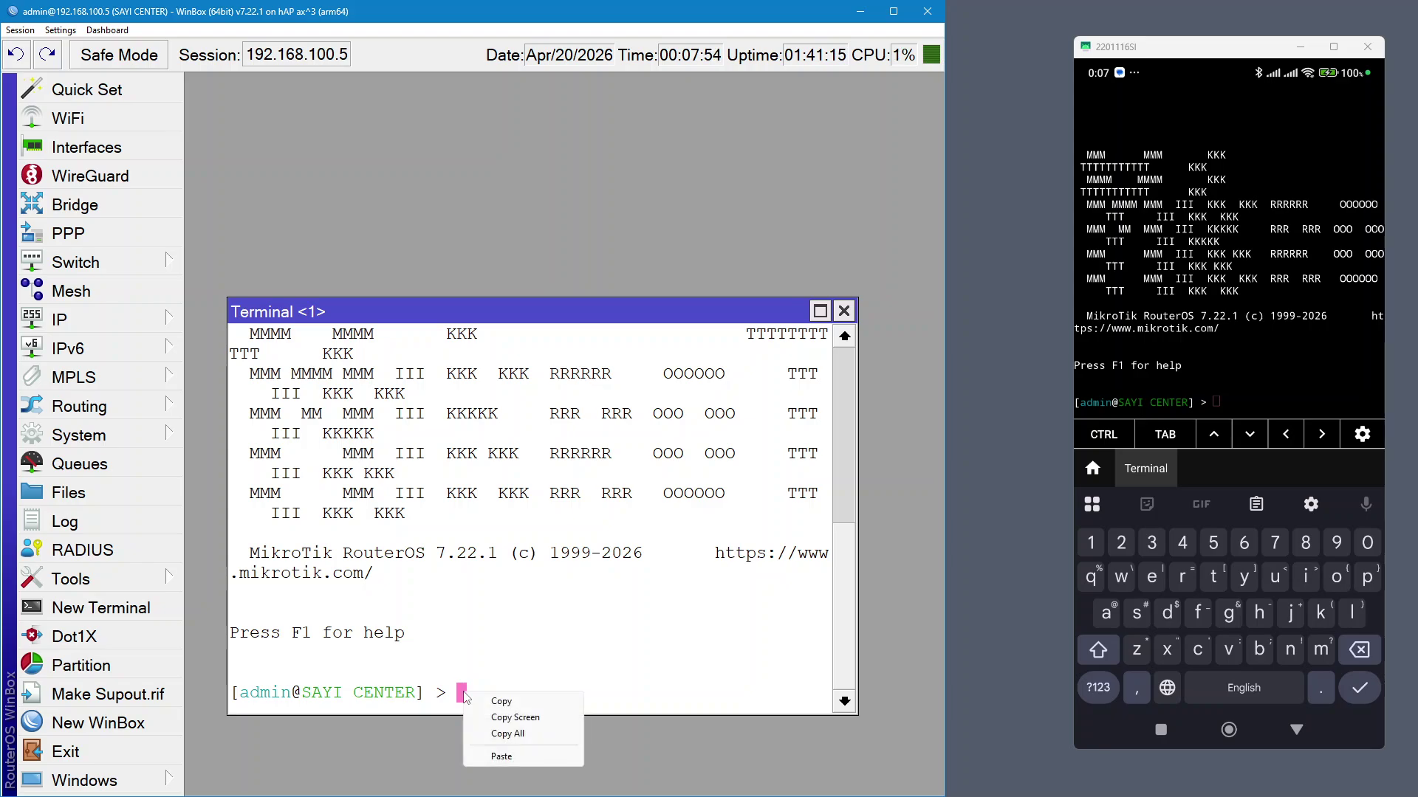
left_click(521, 759)
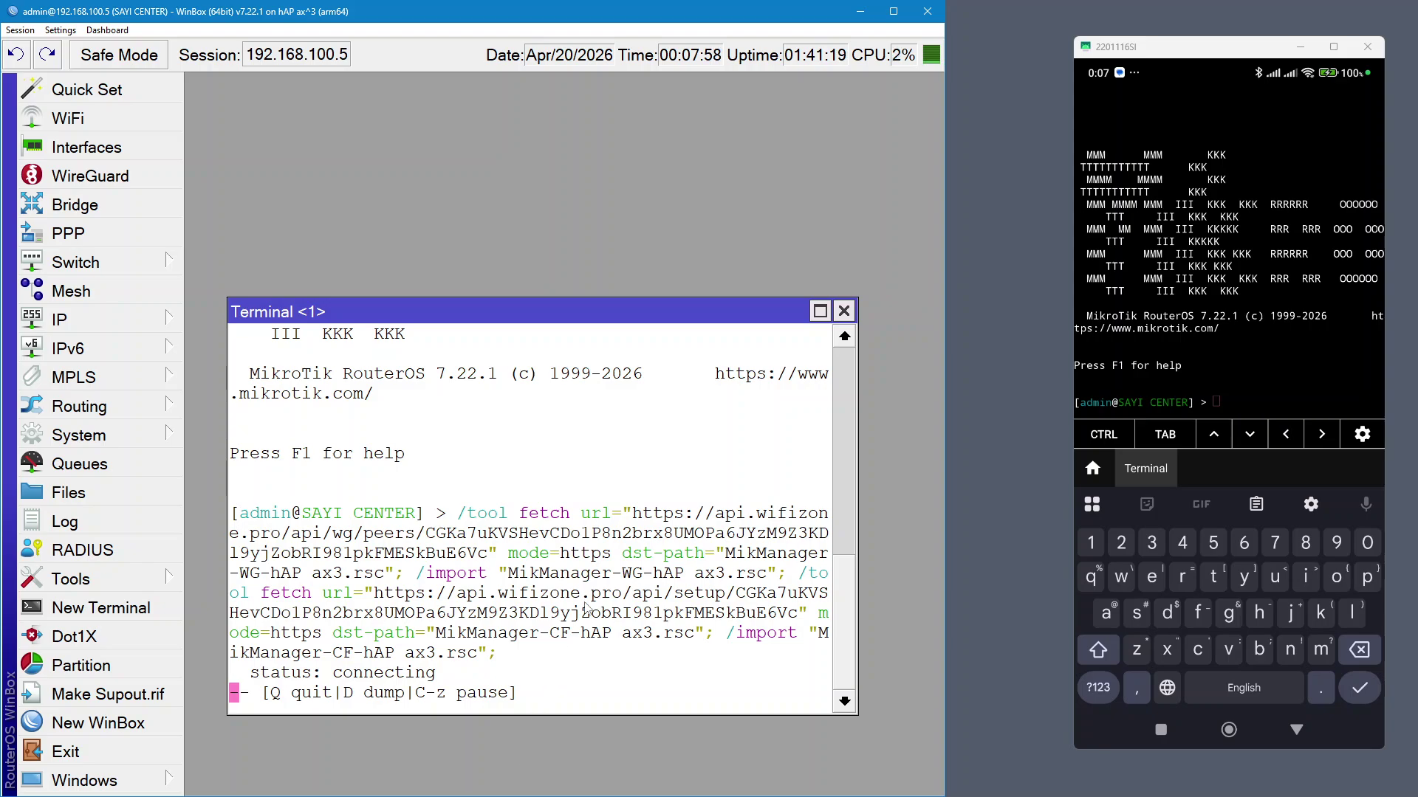
left_click(1238, 399)
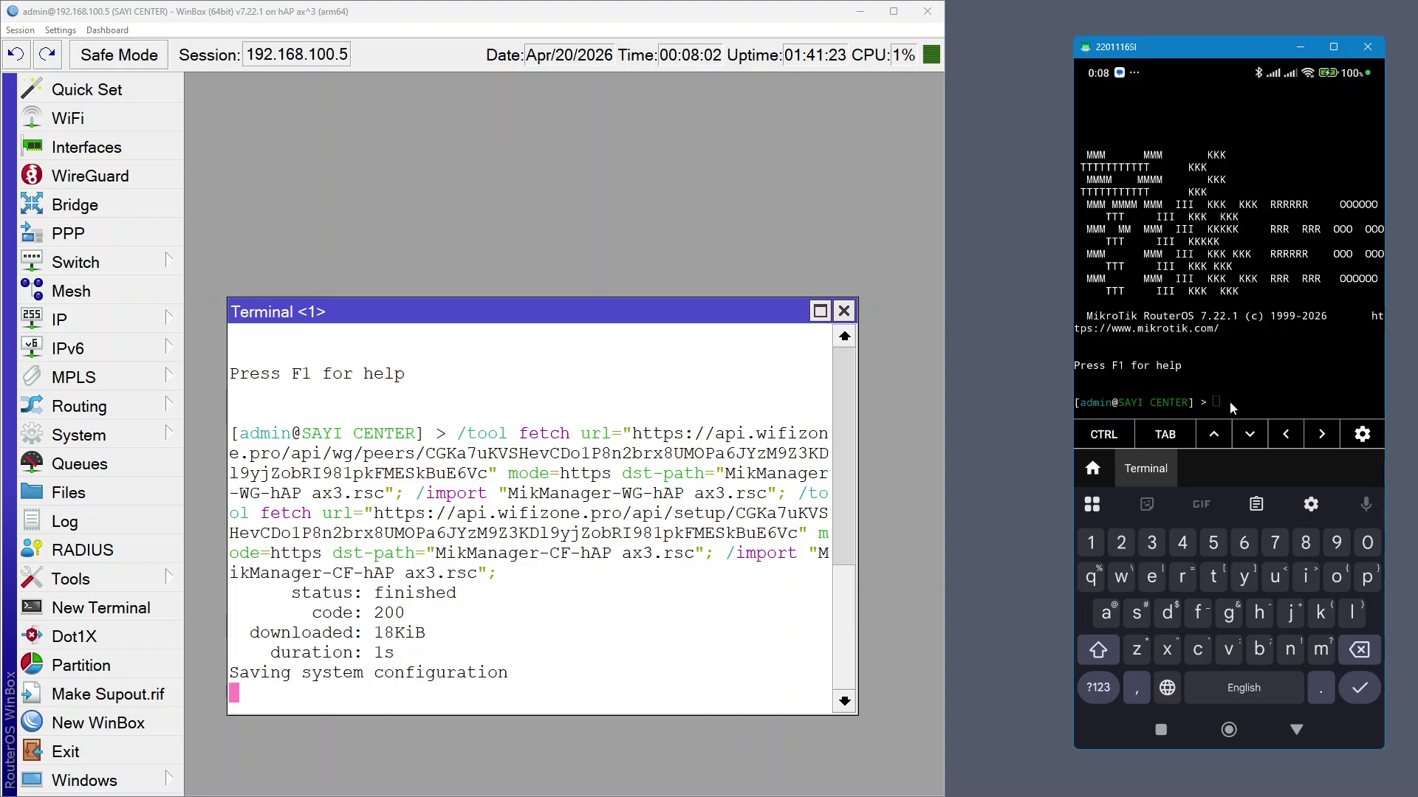
left_click(1229, 401)
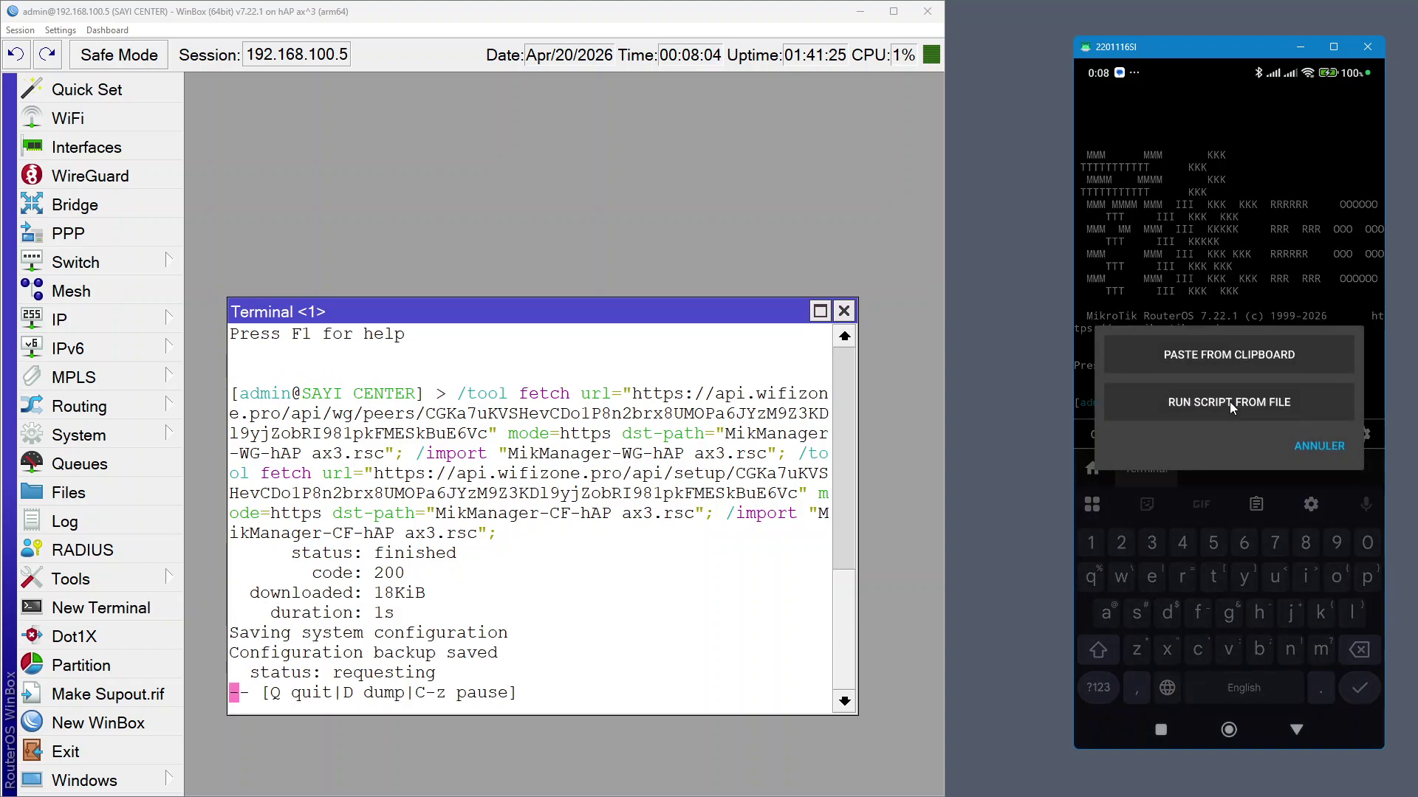
left_click(1288, 356)
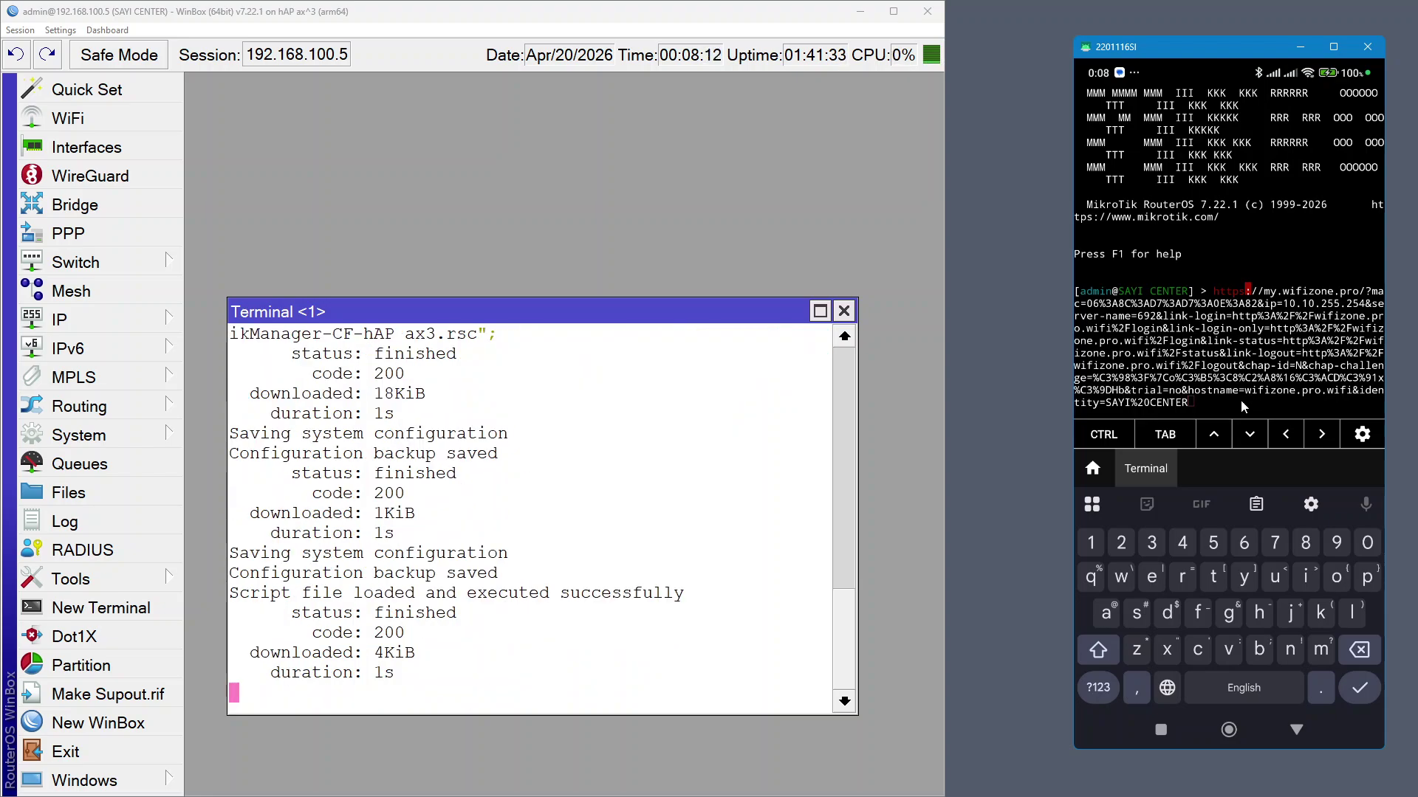
key("BackSpace")
key("BackSpace")
key("BackSpace")
key("BackSpace")
key("BackSpace")
key("BackSpace")
key("BackSpace")
key("BackSpace")
key("BackSpace")
key("BackSpace")
key("BackSpace")
key("BackSpace")
key("BackSpace")
key("BackSpace")
key("BackSpace")
key("BackSpace")
key("BackSpace")
key("BackSpace")
key("BackSpace")
key("BackSpace")
key("BackSpace")
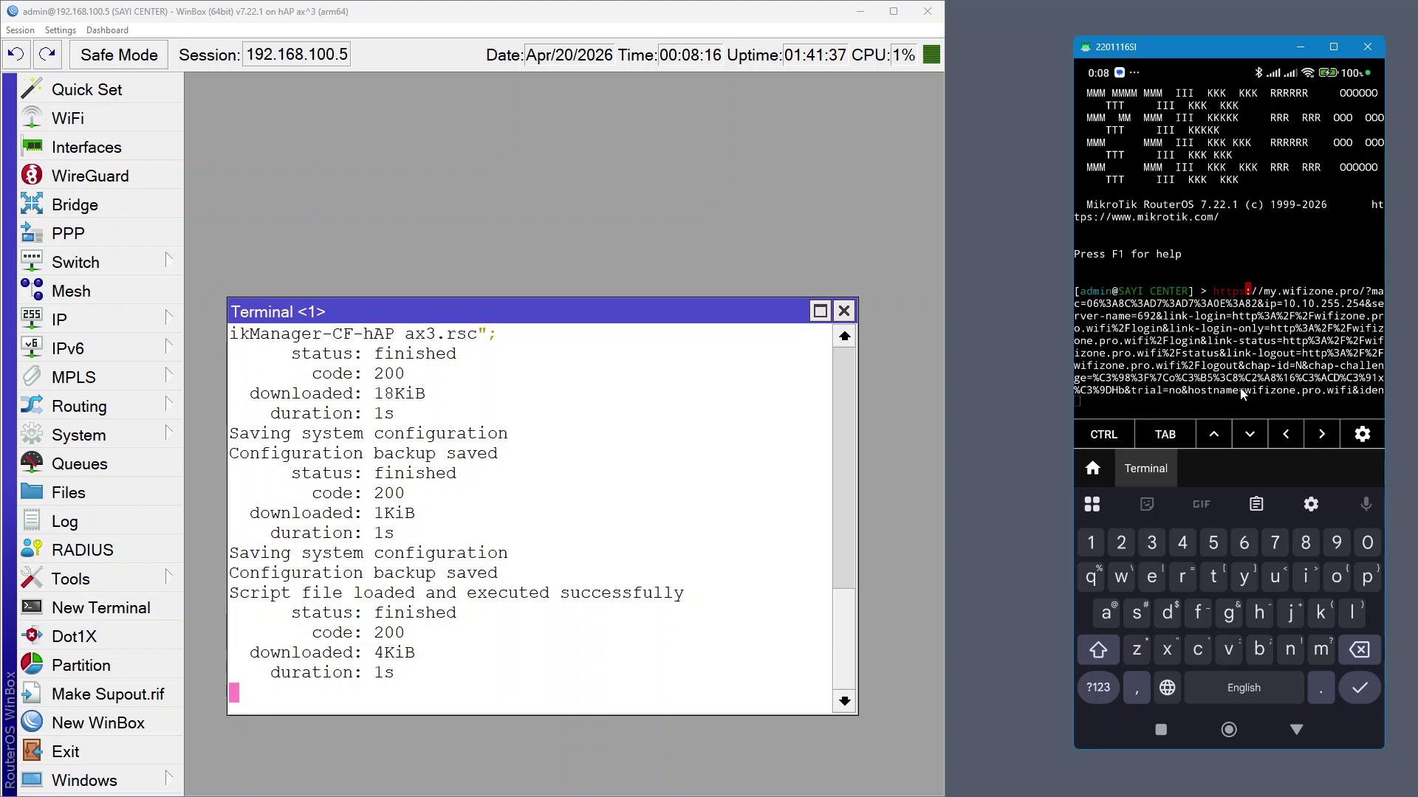
key("BackSpace")
key("BackSpace")
key("BackSpace")
key("BackSpace")
key("BackSpace")
key("BackSpace")
key("BackSpace")
key("BackSpace")
key("BackSpace")
key("BackSpace")
key("BackSpace")
key("BackSpace")
key("BackSpace")
key("BackSpace")
key("BackSpace")
key("BackSpace")
key("BackSpace")
key("BackSpace")
key("BackSpace")
key("BackSpace")
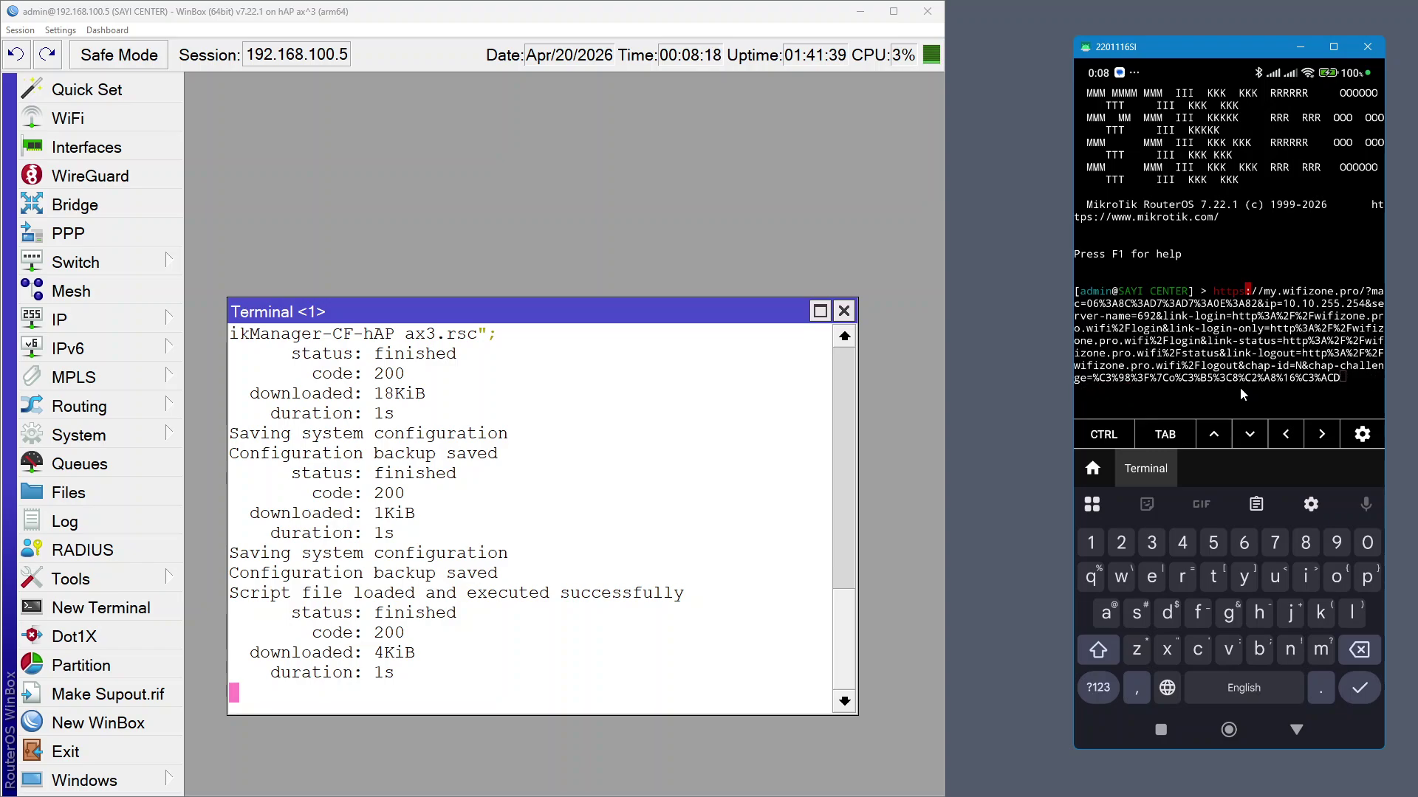
key("BackSpace")
key("BackSpace")
key("BackSpace")
key("BackSpace")
key("BackSpace")
key("BackSpace")
key("BackSpace")
key("BackSpace")
key("BackSpace")
key("BackSpace")
key("BackSpace")
key("BackSpace")
key("BackSpace")
key("BackSpace")
key("BackSpace")
key("BackSpace")
key("BackSpace")
key("BackSpace")
key("BackSpace")
key("BackSpace")
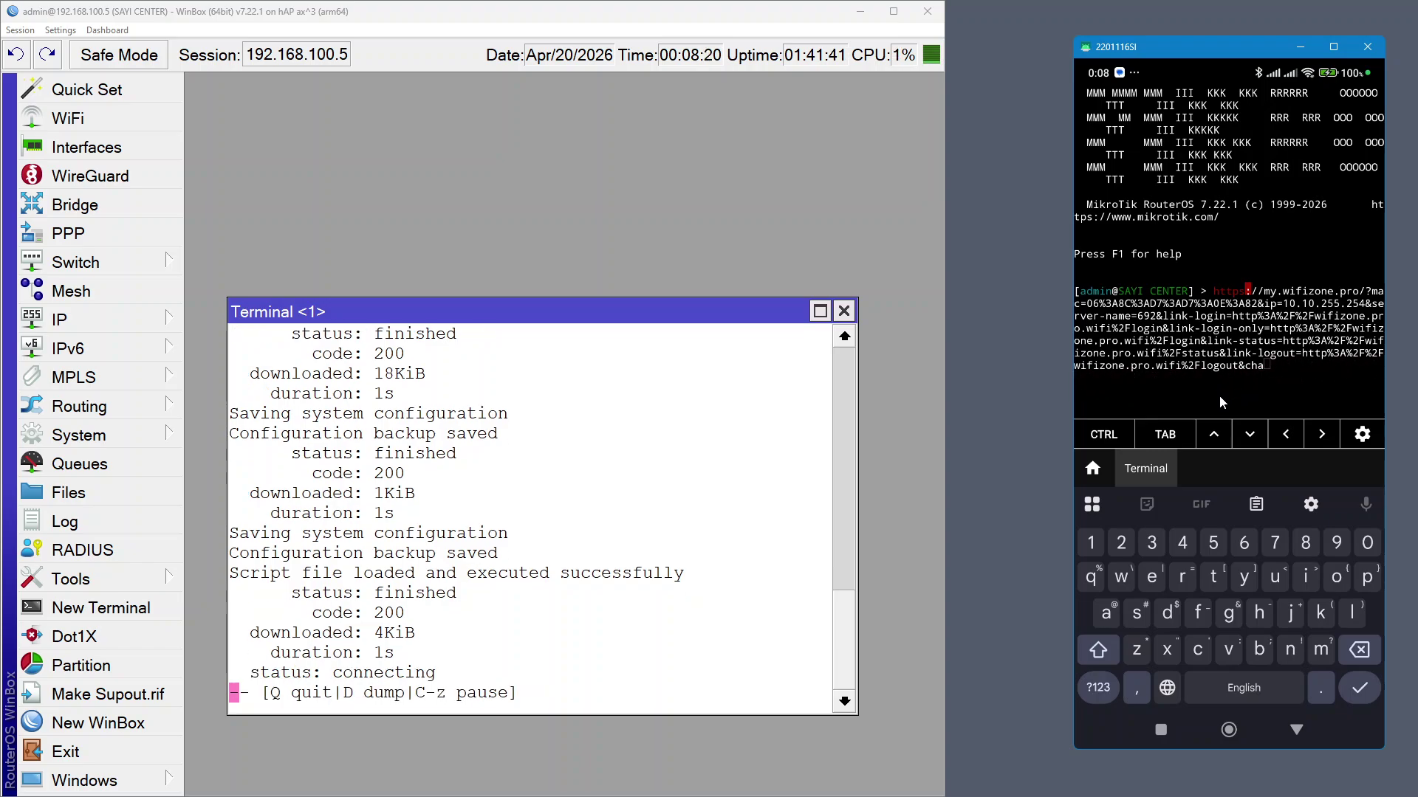
key("Return")
key("Return")
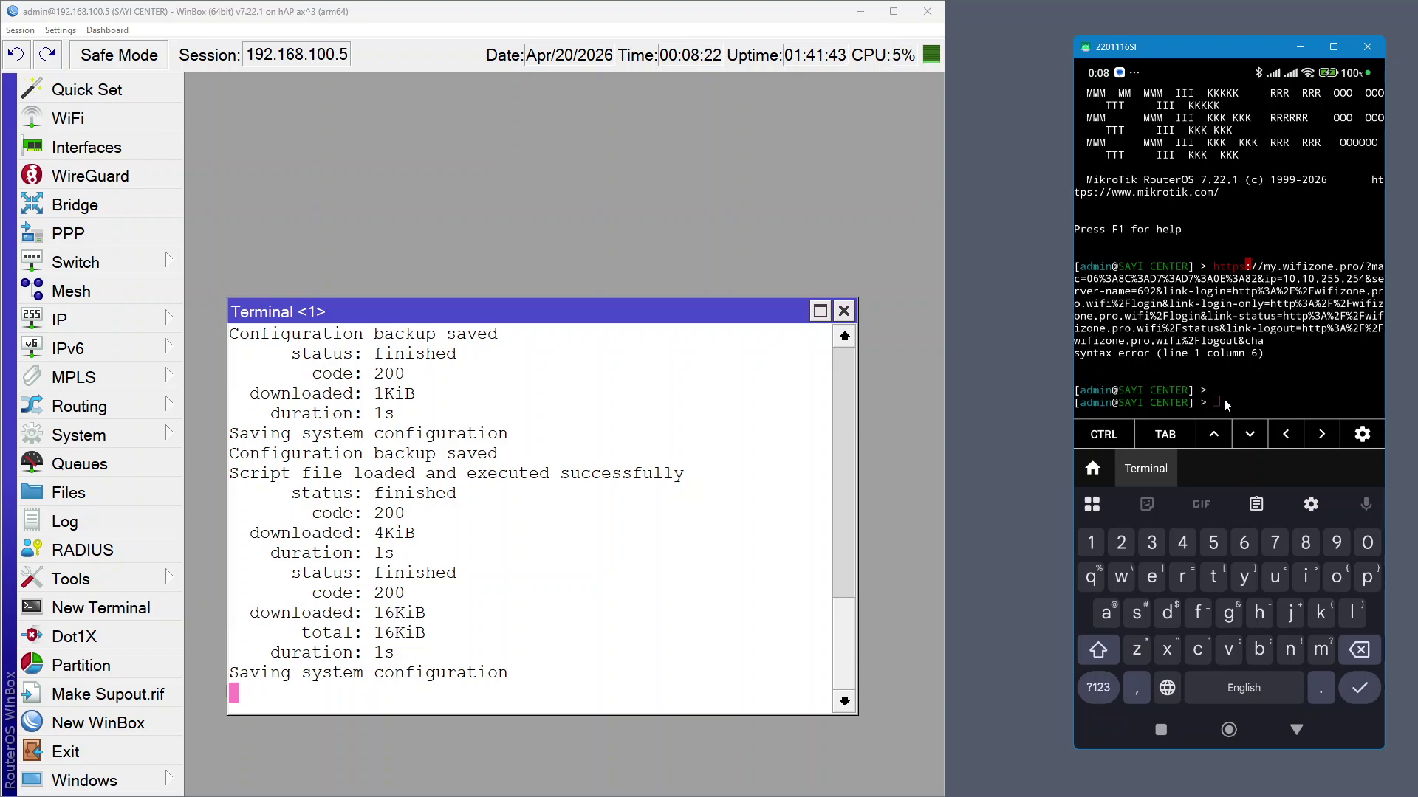
Paste the full URL at the phone prompt, close the WinBox terminal, and launch the phone's Settings
left_click(1224, 399)
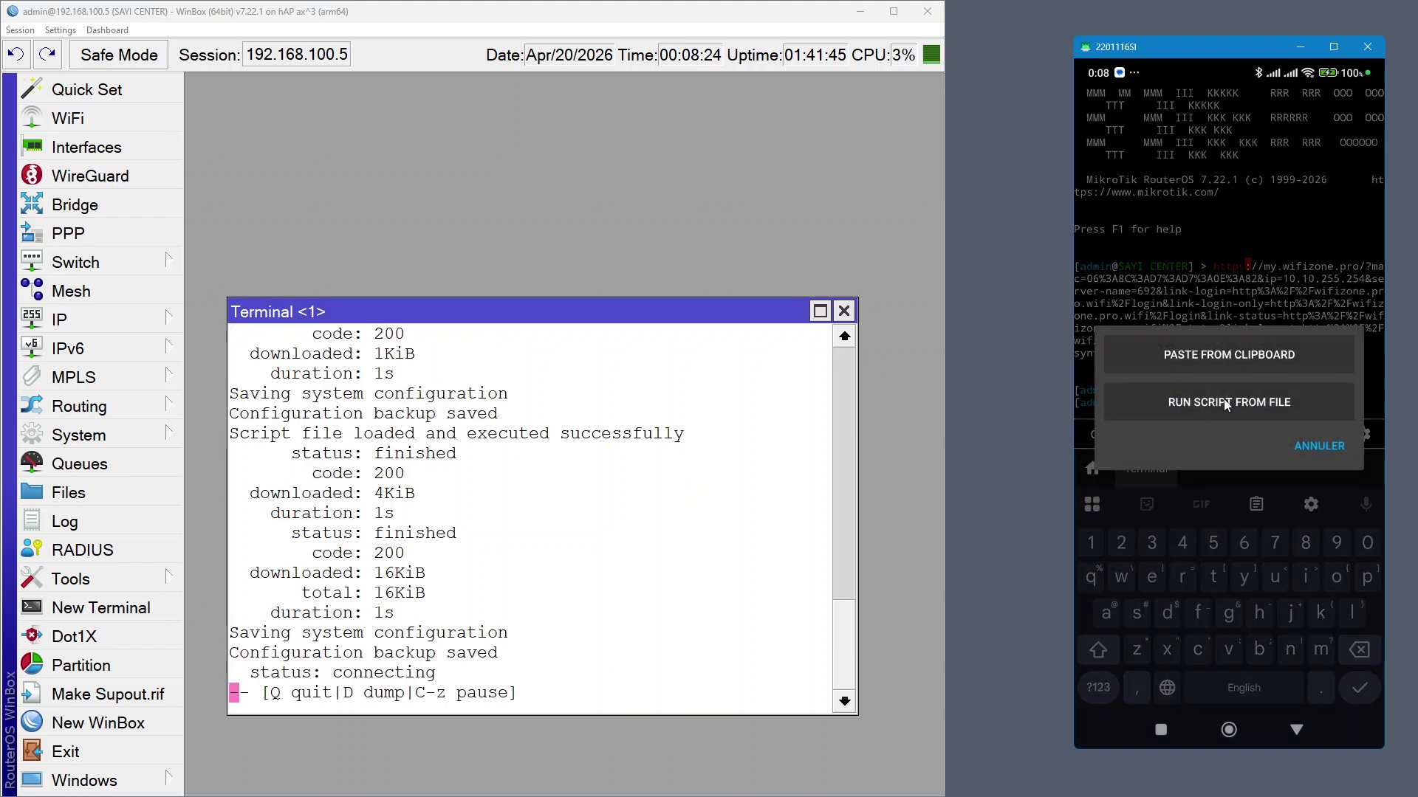
left_click(1224, 402)
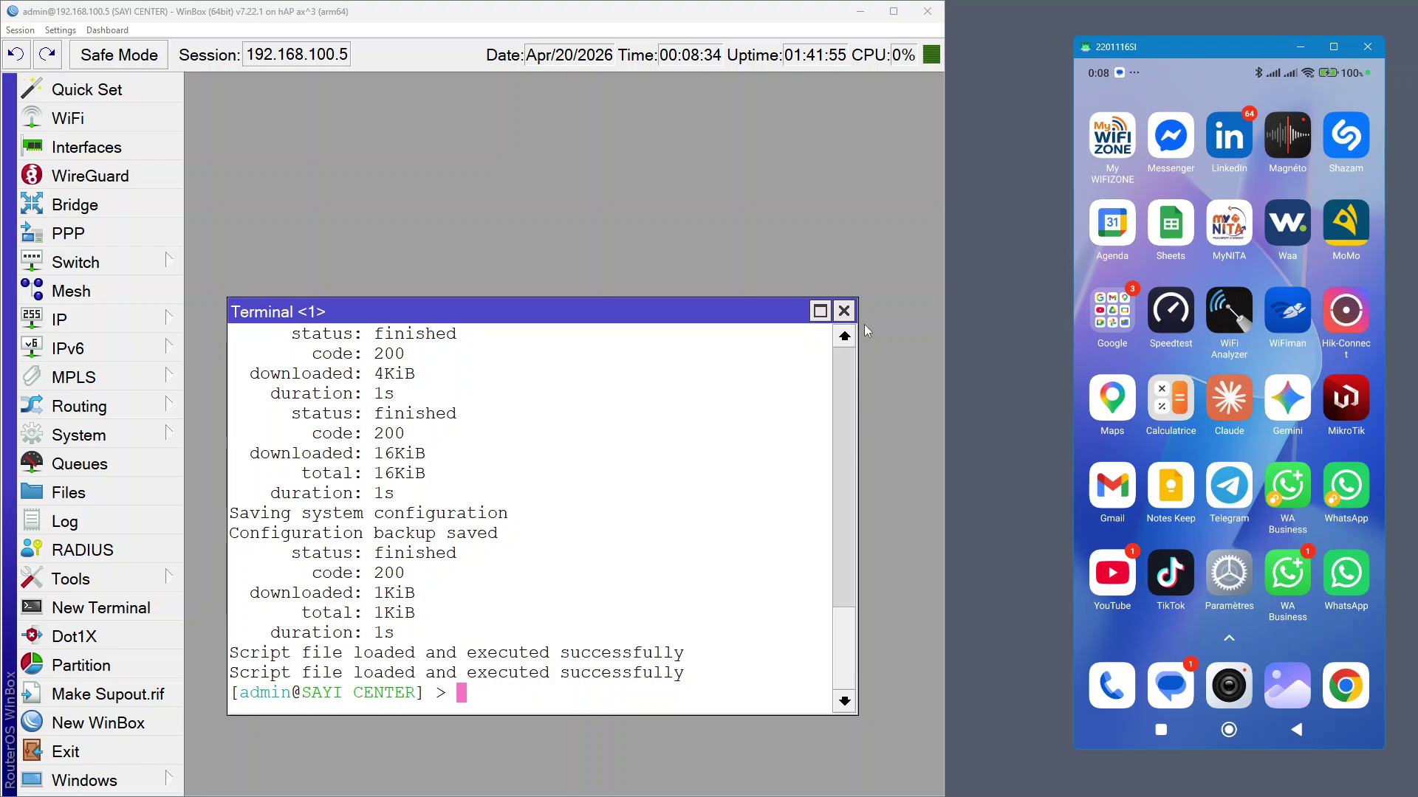
left_click(846, 313)
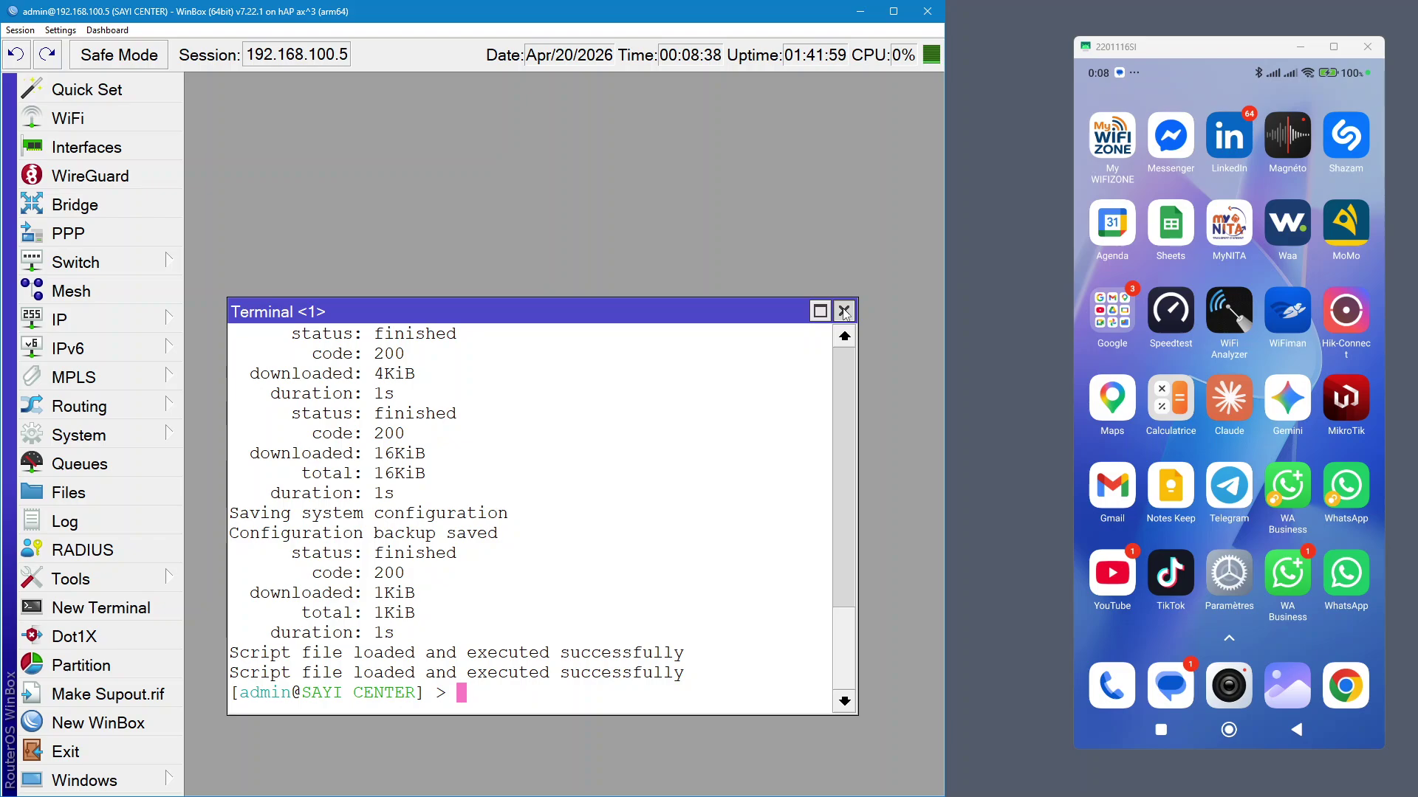
left_click(844, 311)
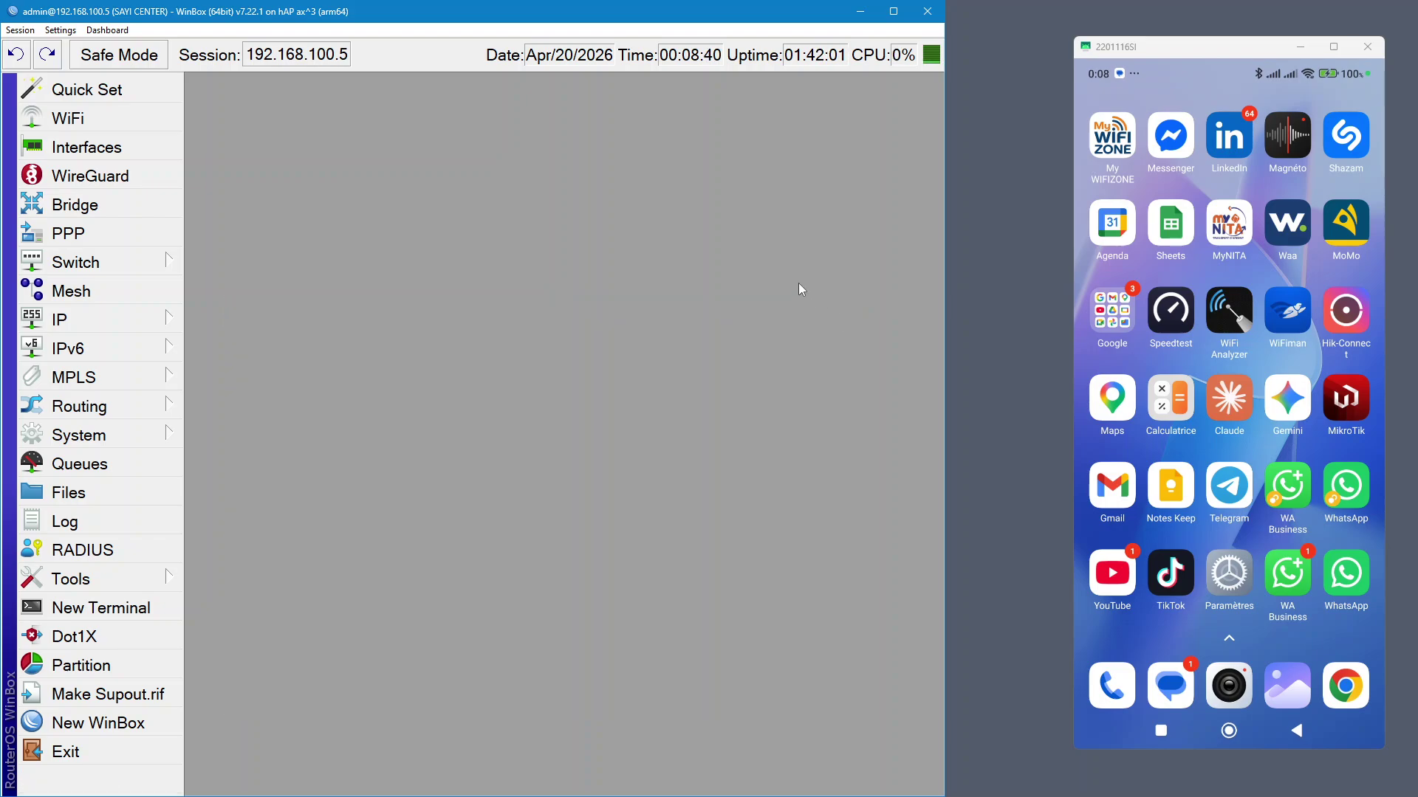
left_click(1347, 688)
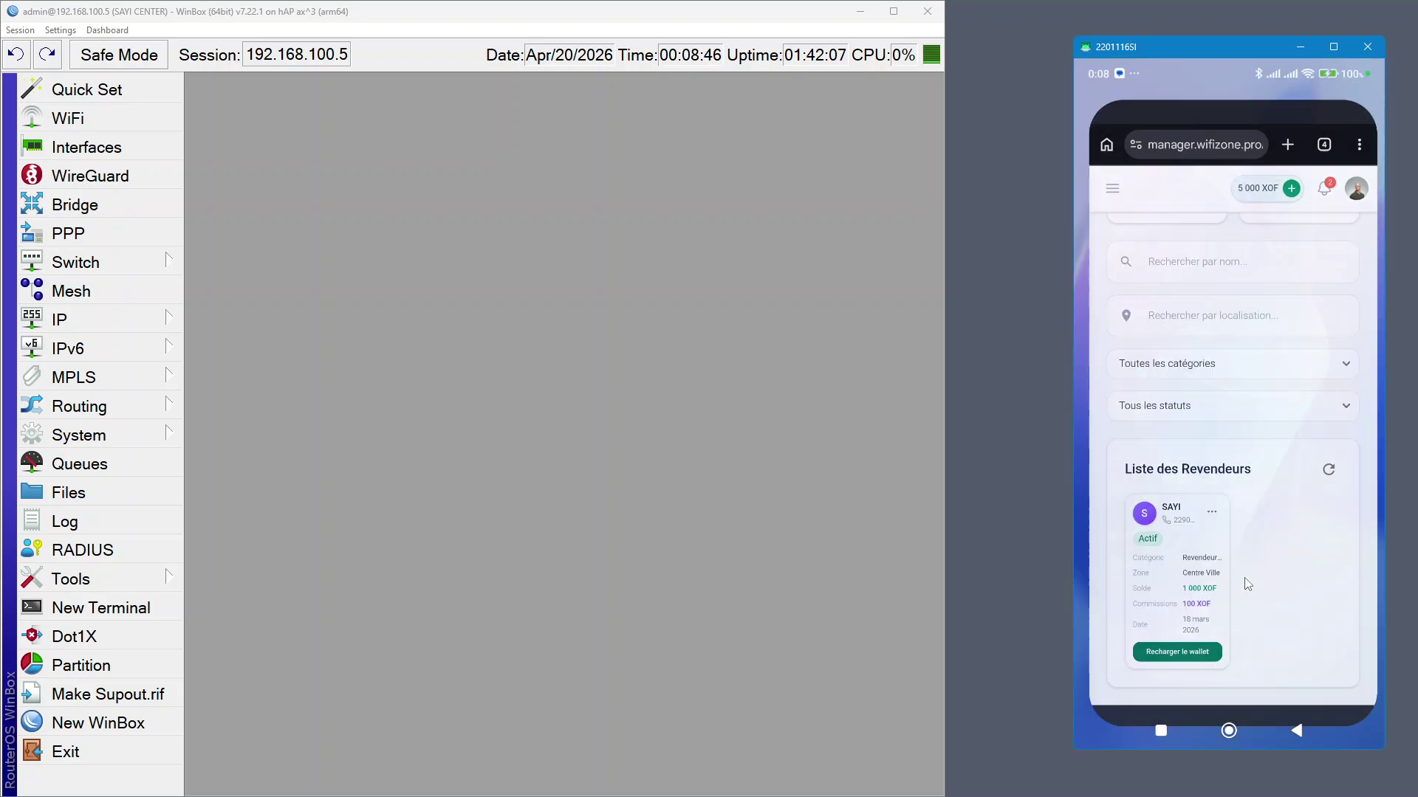
left_click(1237, 571)
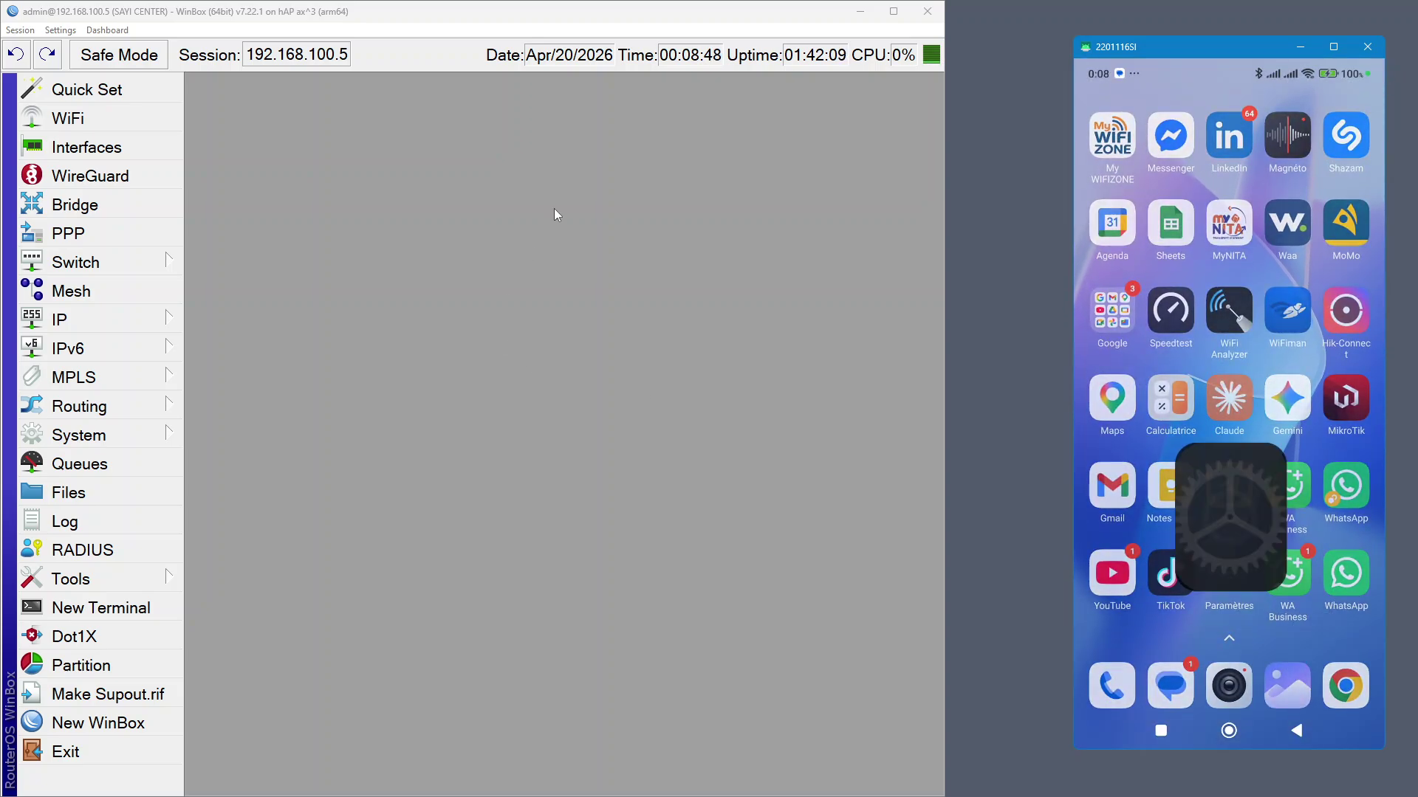
Ping hAP ax3 from WIFIZONE Manager (5.28 ms, Connecté), then open the phone's Wi-Fi settings
left_click(861, 13)
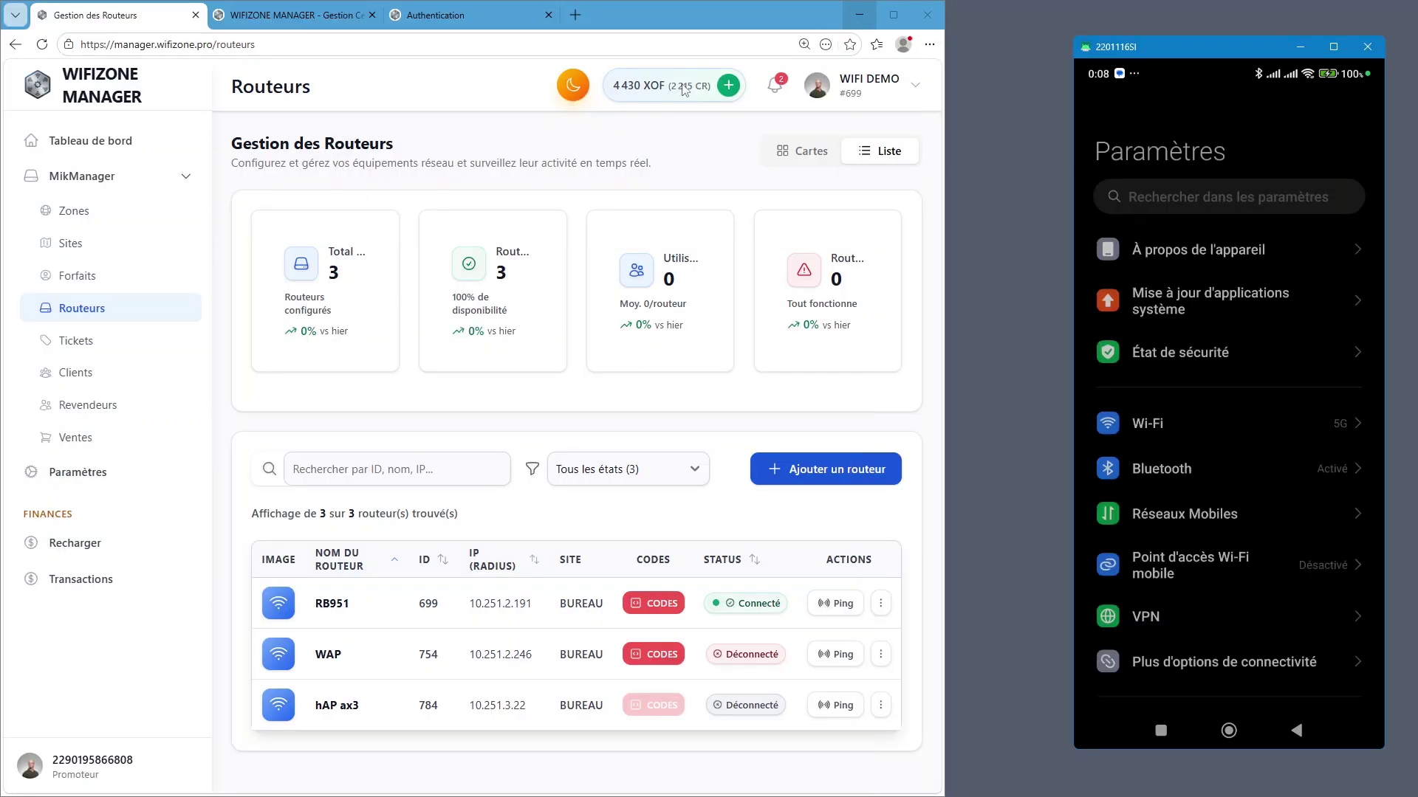
left_click(819, 712)
left_click(821, 708)
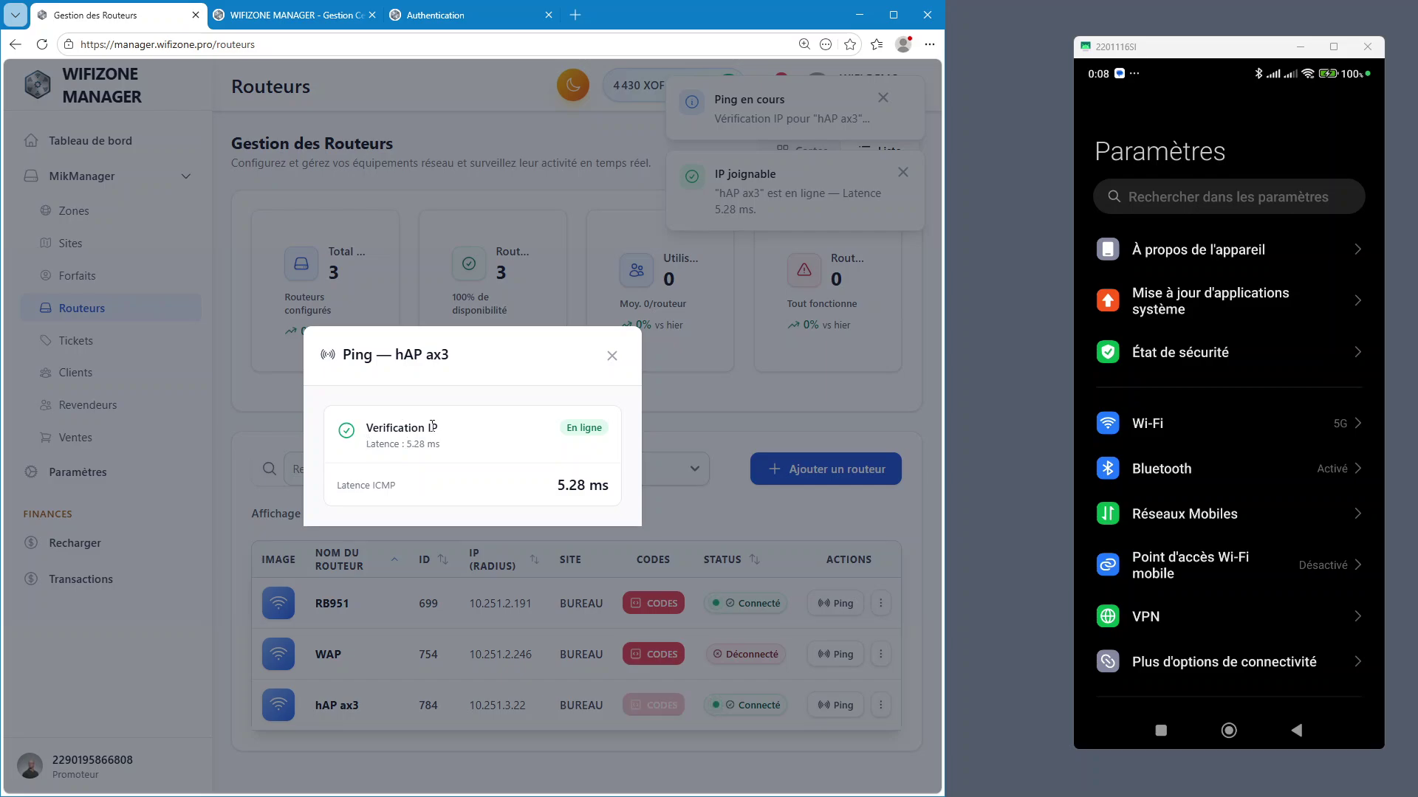
left_click(612, 355)
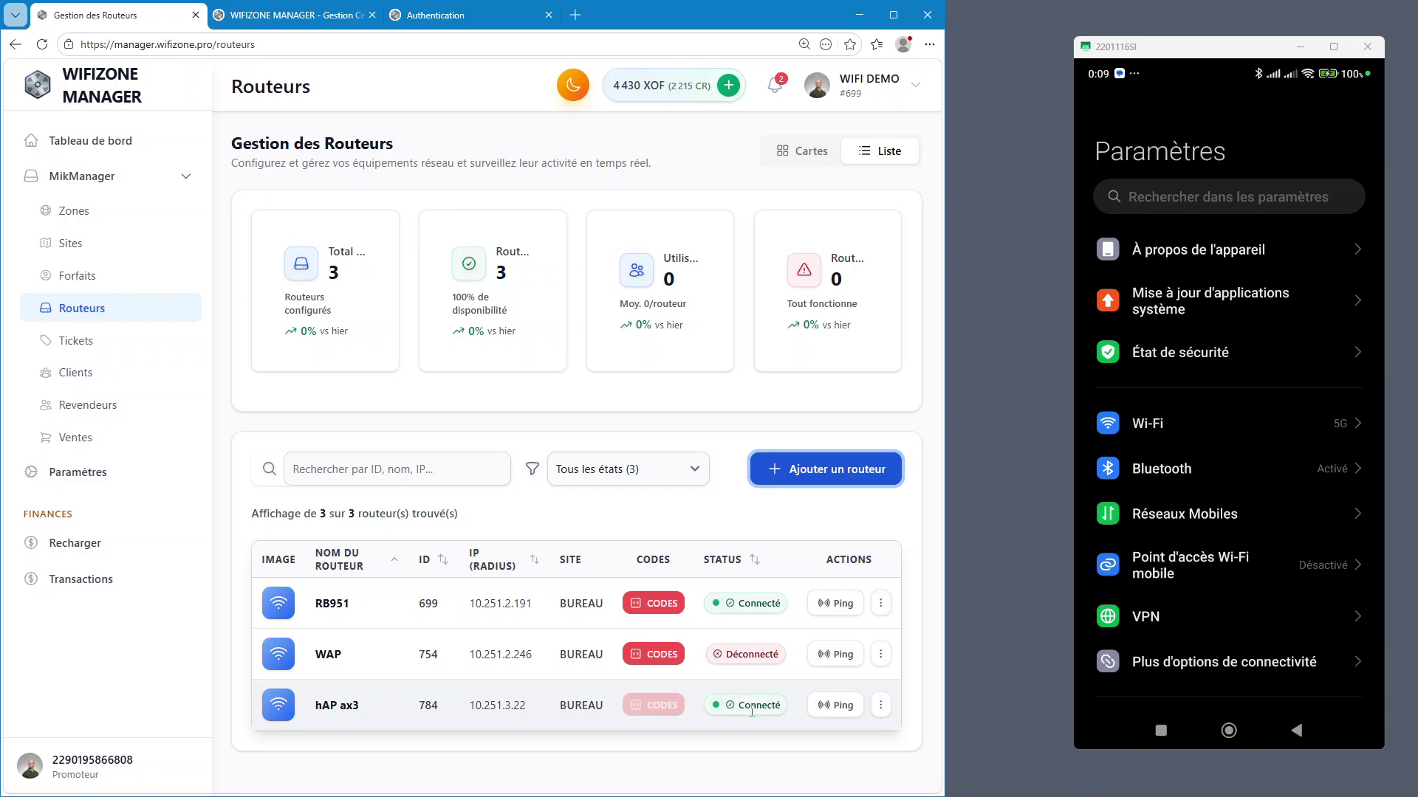
left_click(1197, 427)
left_click(1198, 422)
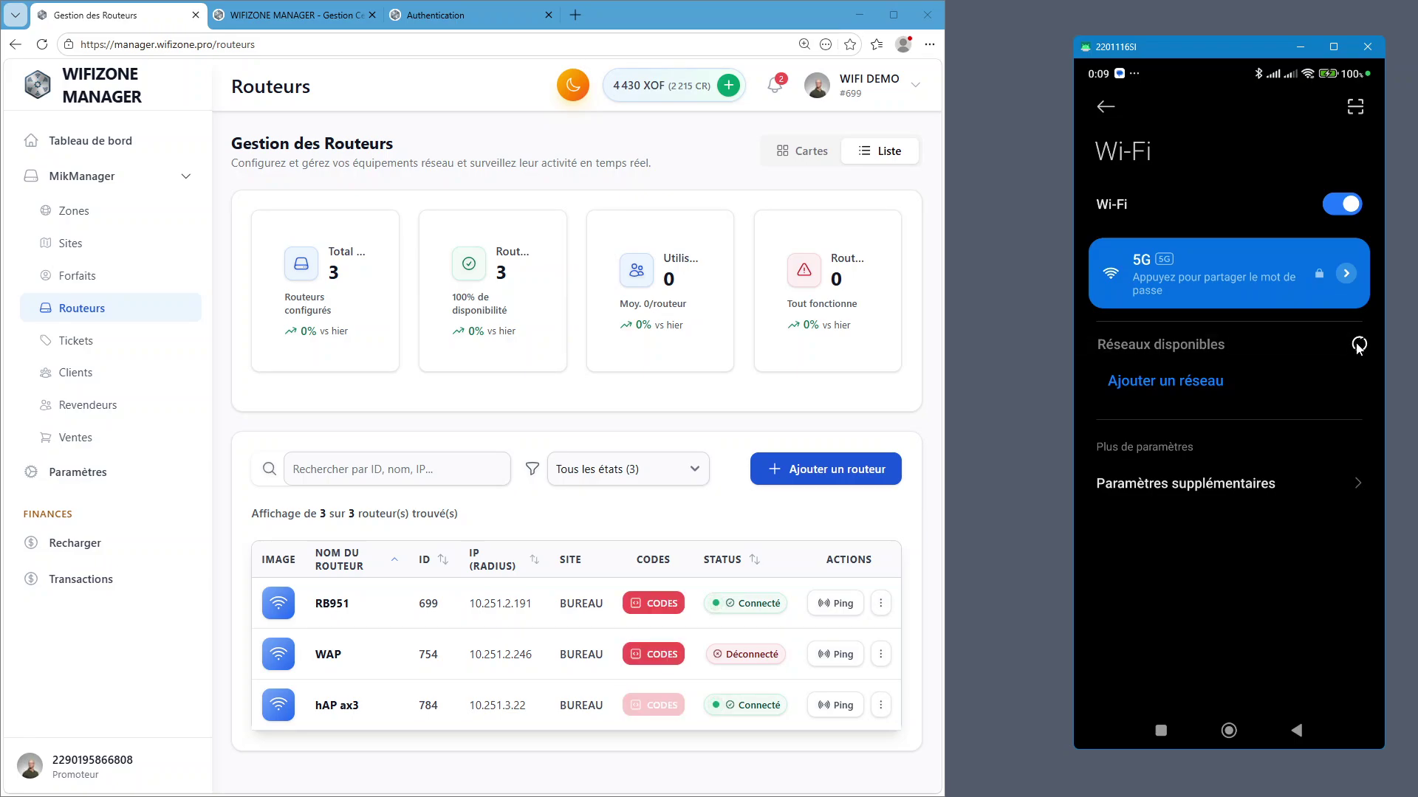
Rescan Wi-Fi, leave Settings, and return to Chrome's Authentication tab with the 'Connectez vous' page
left_click(1357, 347)
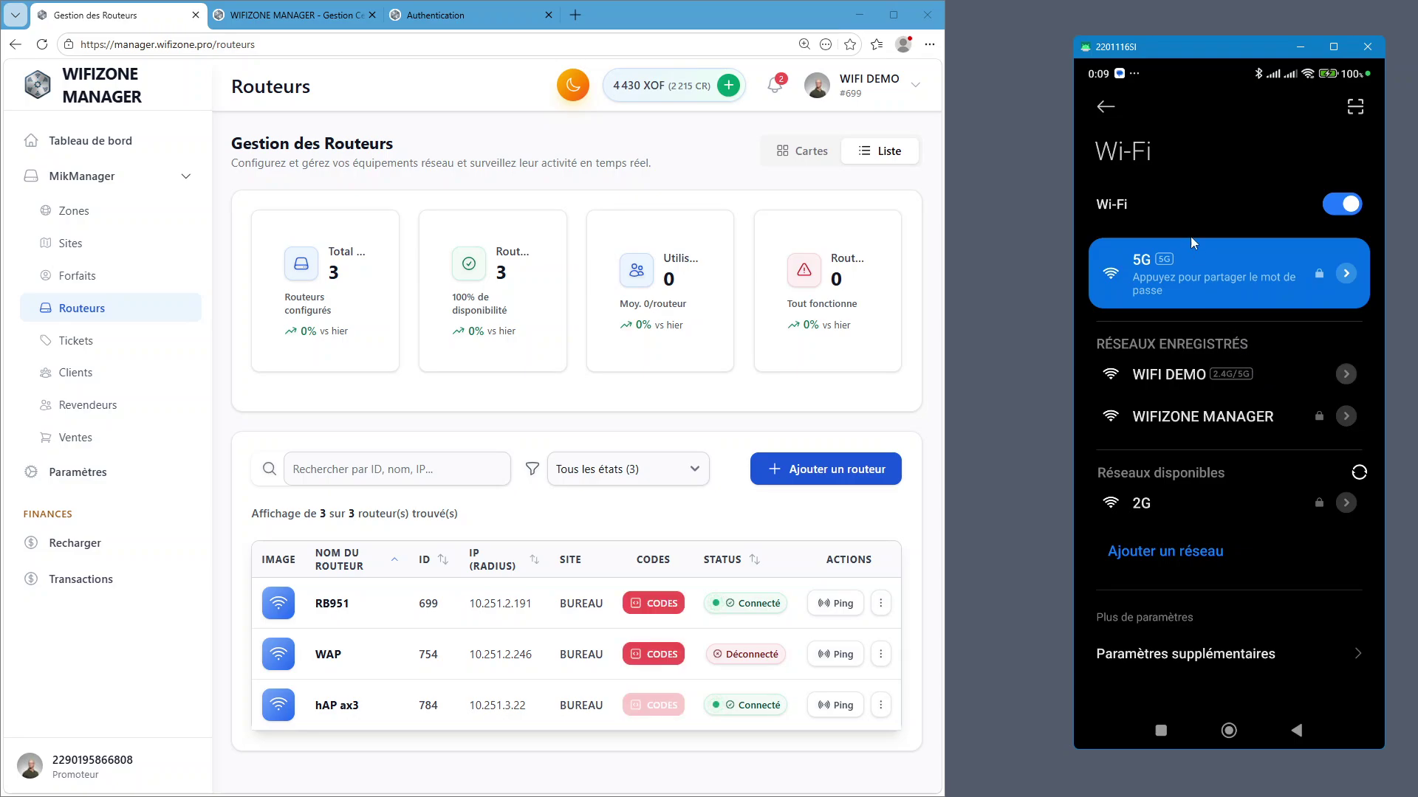
left_click(1097, 109)
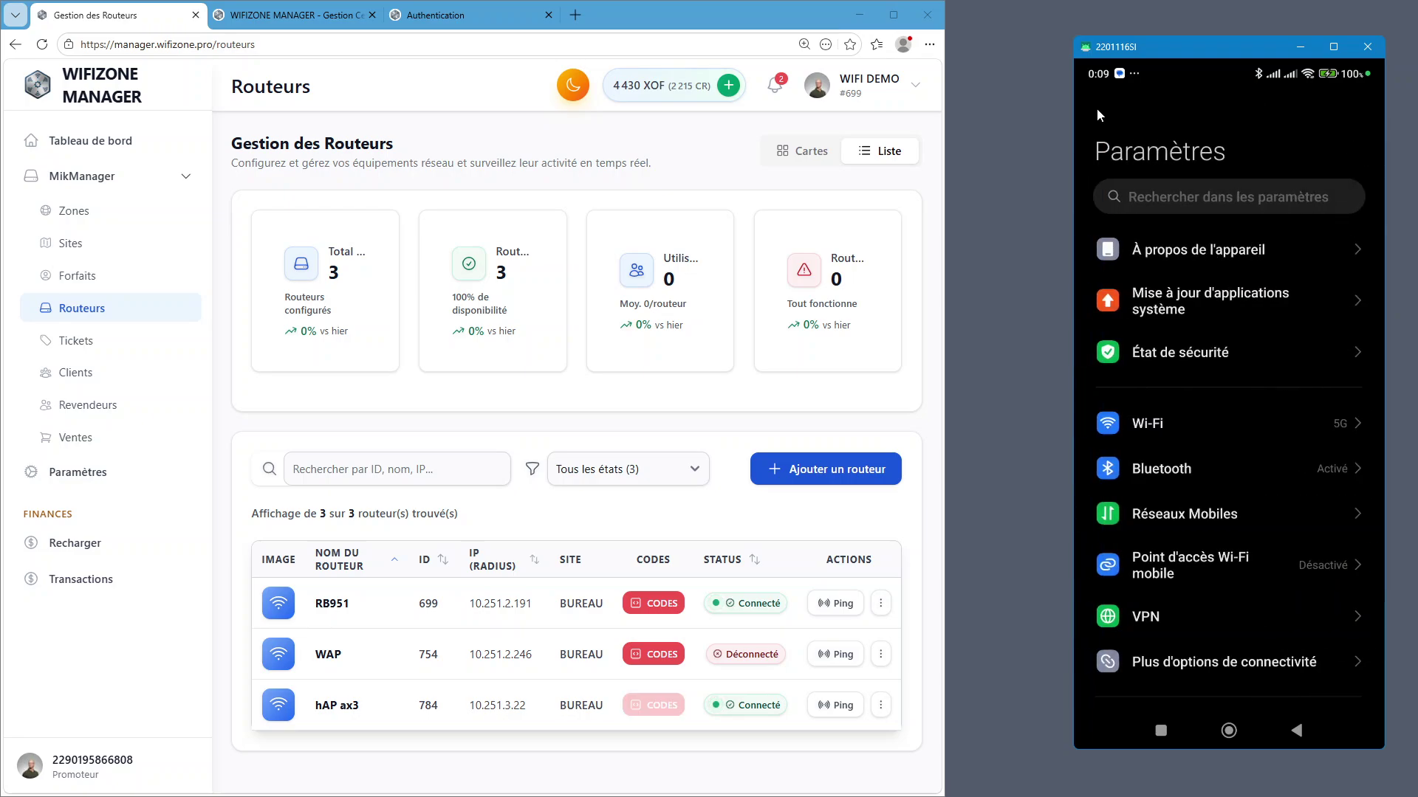
right_click(1097, 109)
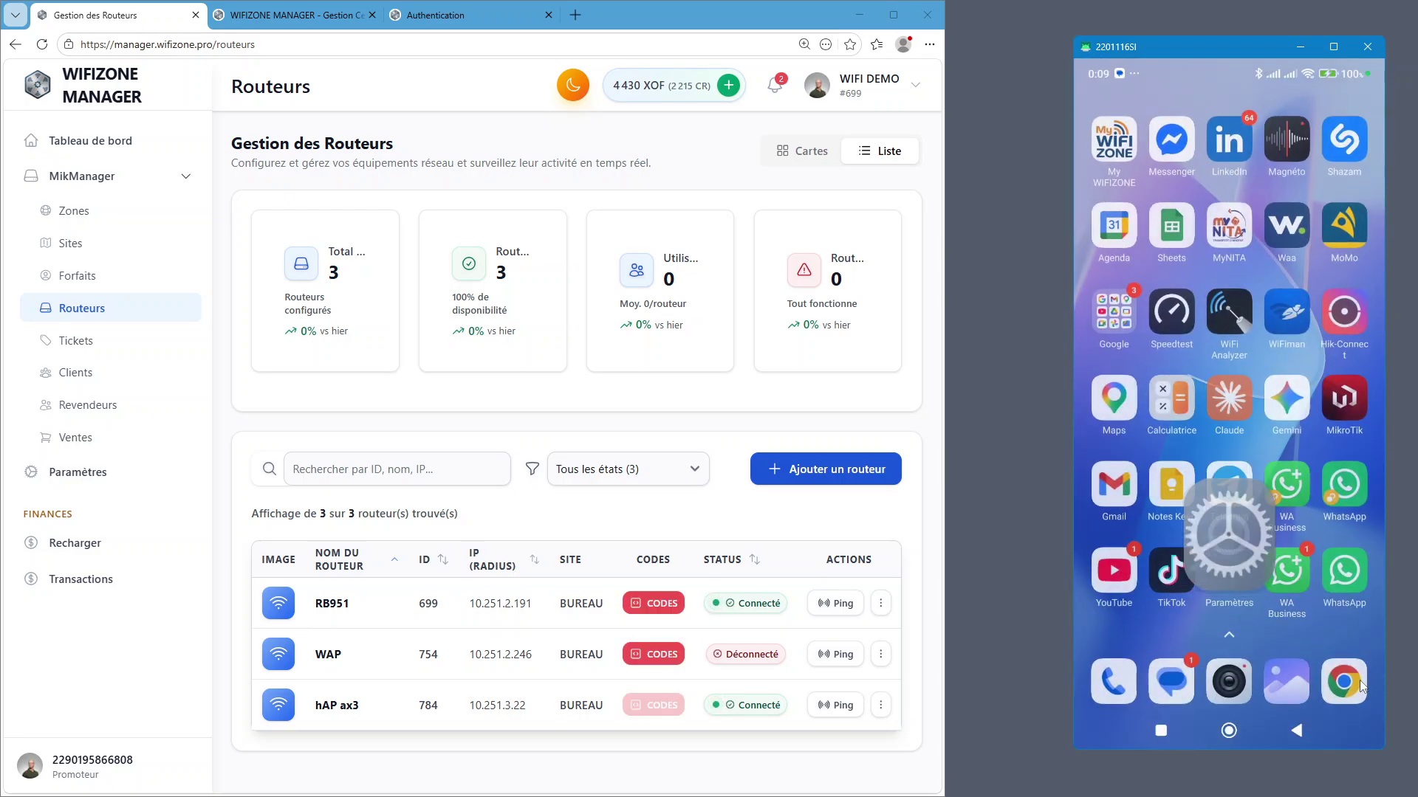
key("alt+s")
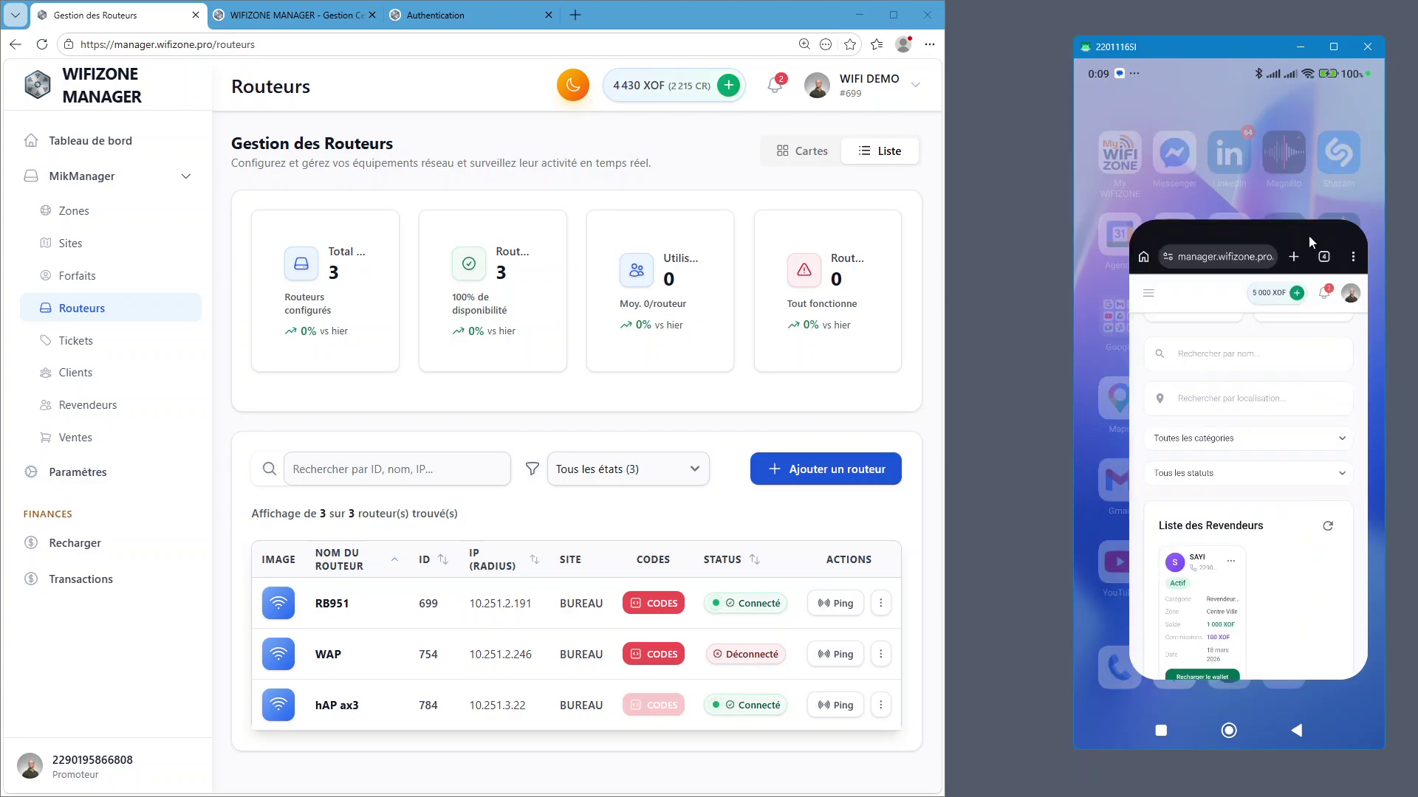
left_click(1308, 235)
left_click(1327, 108)
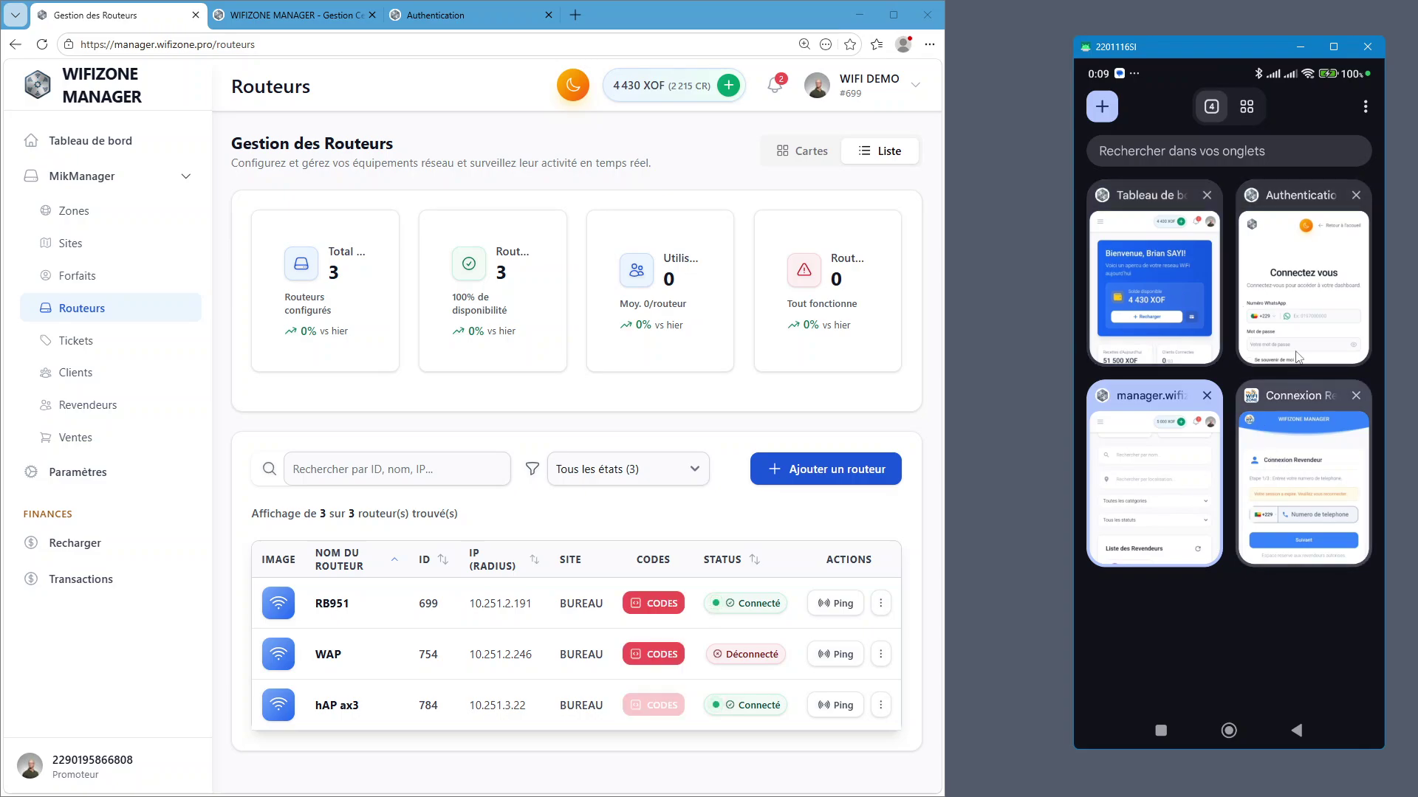
left_click_drag(1296, 343, 1183, 110)
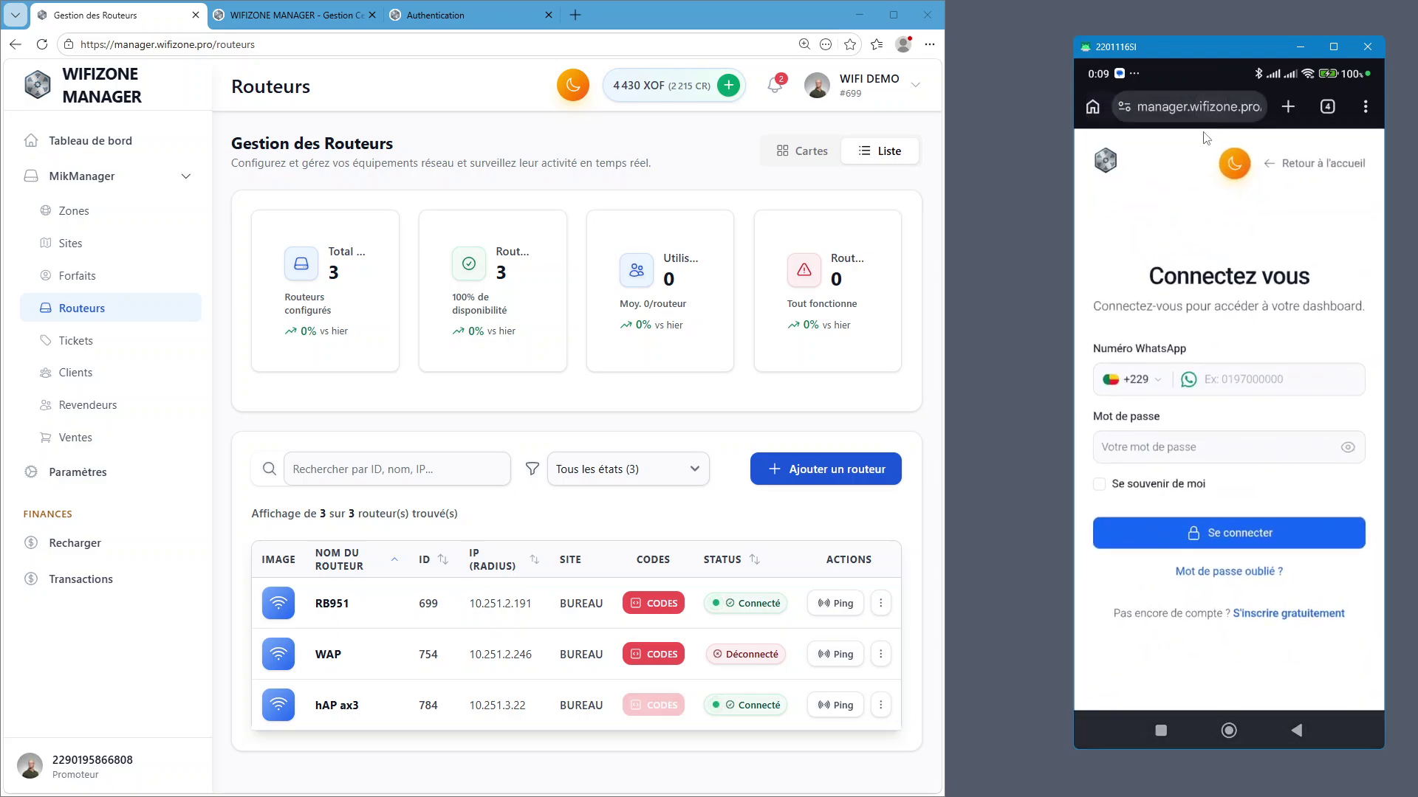
Load the my.wifizone.pro portal in the phone's browser
left_click(1205, 104)
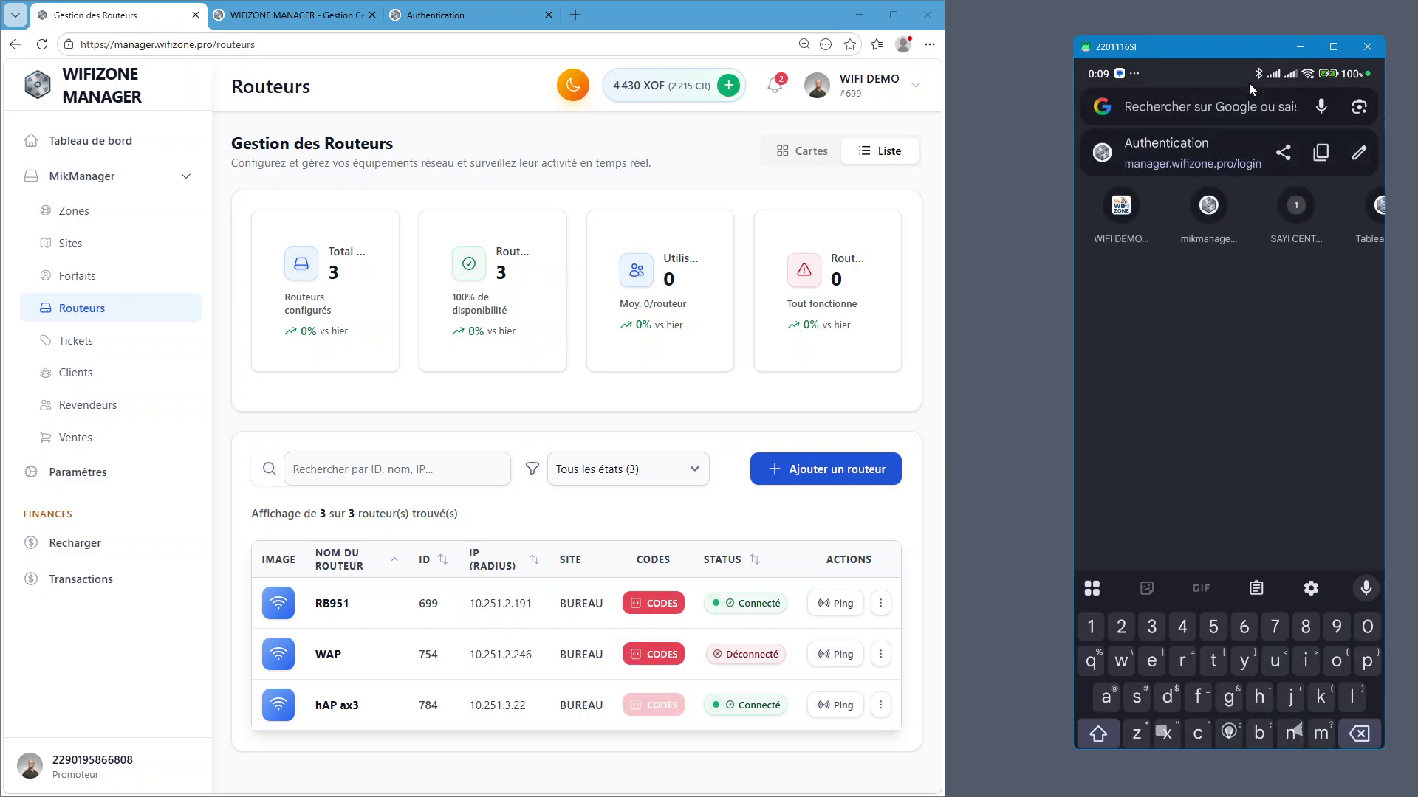
type("MY.")
key("BackSpace")
key("BackSpace")
key("BackSpace")
key("BackSpace")
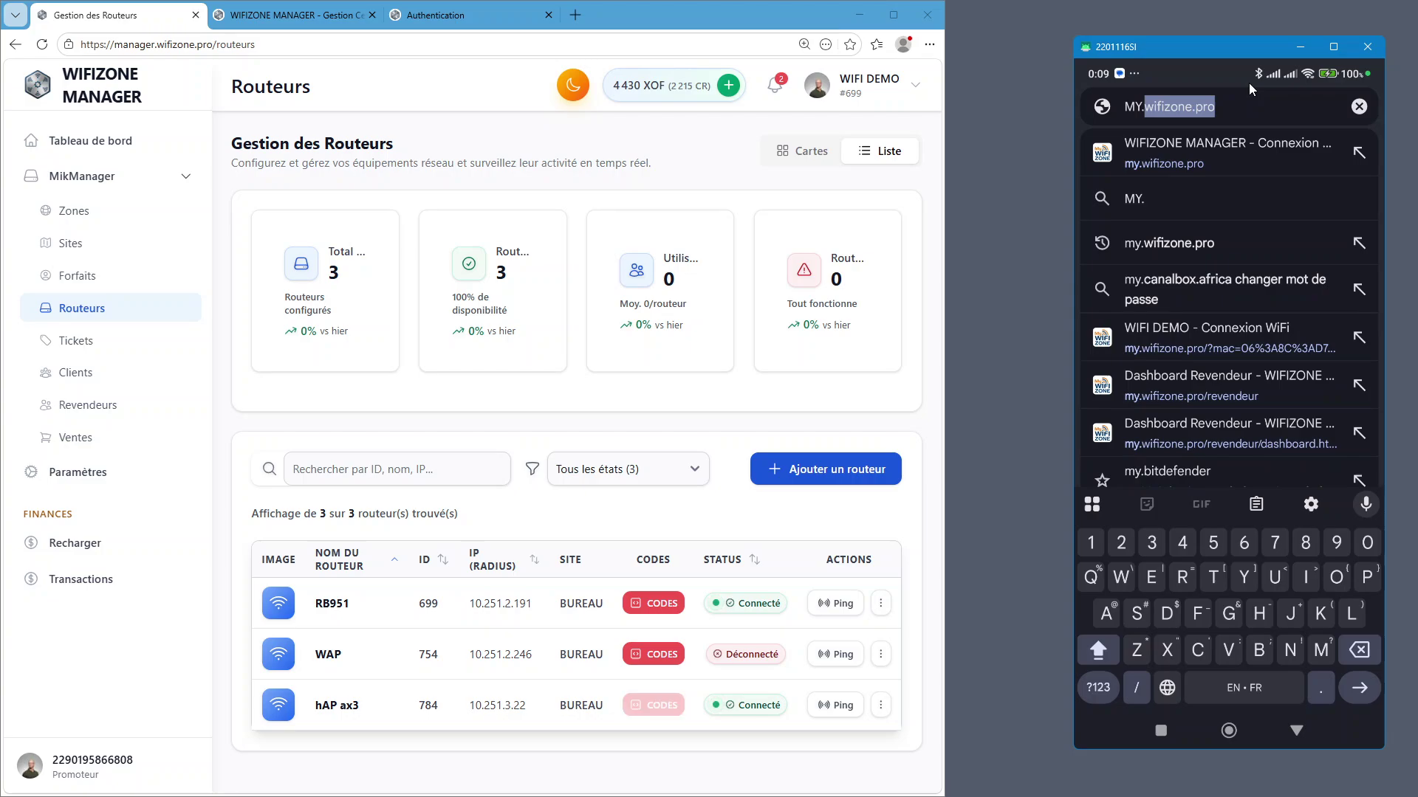
type("my")
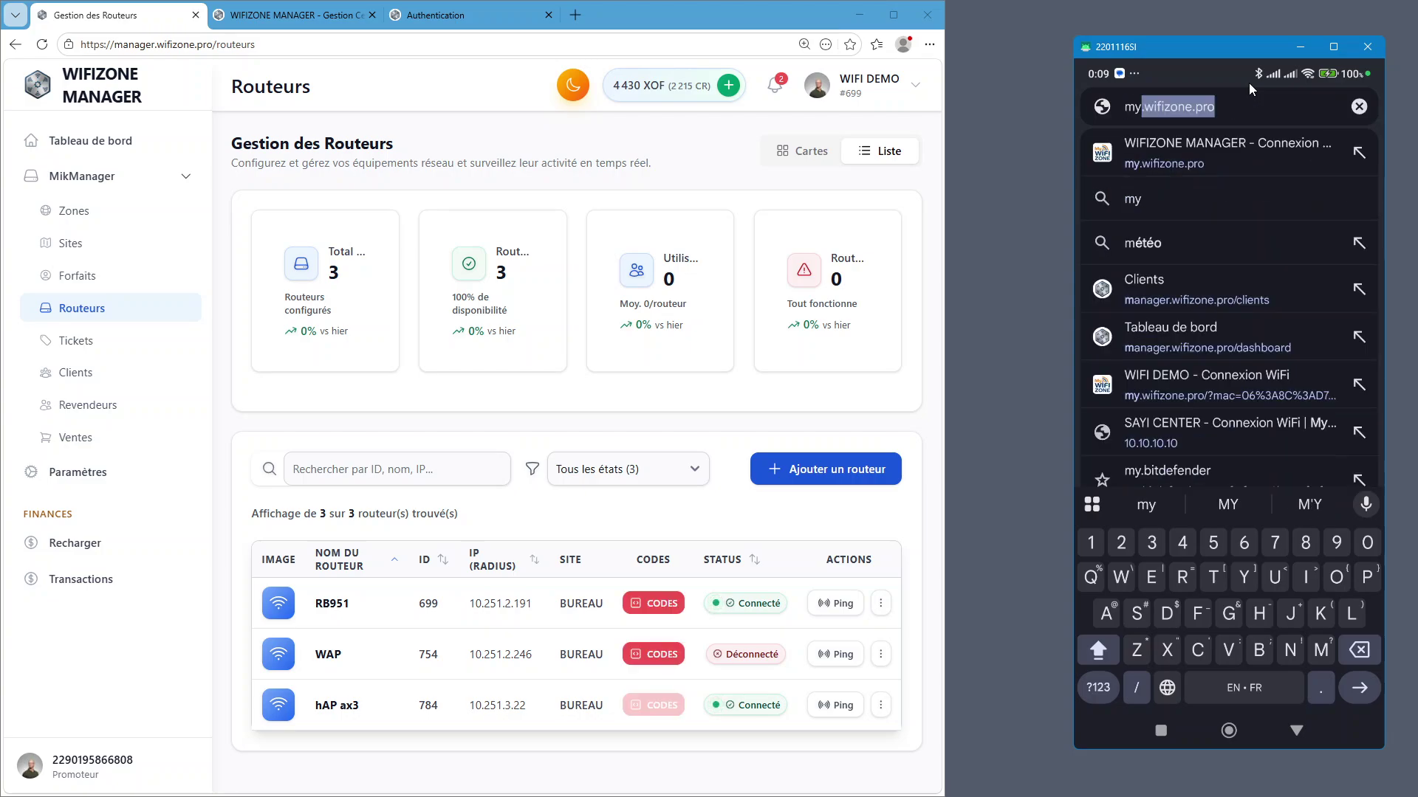
key("Return")
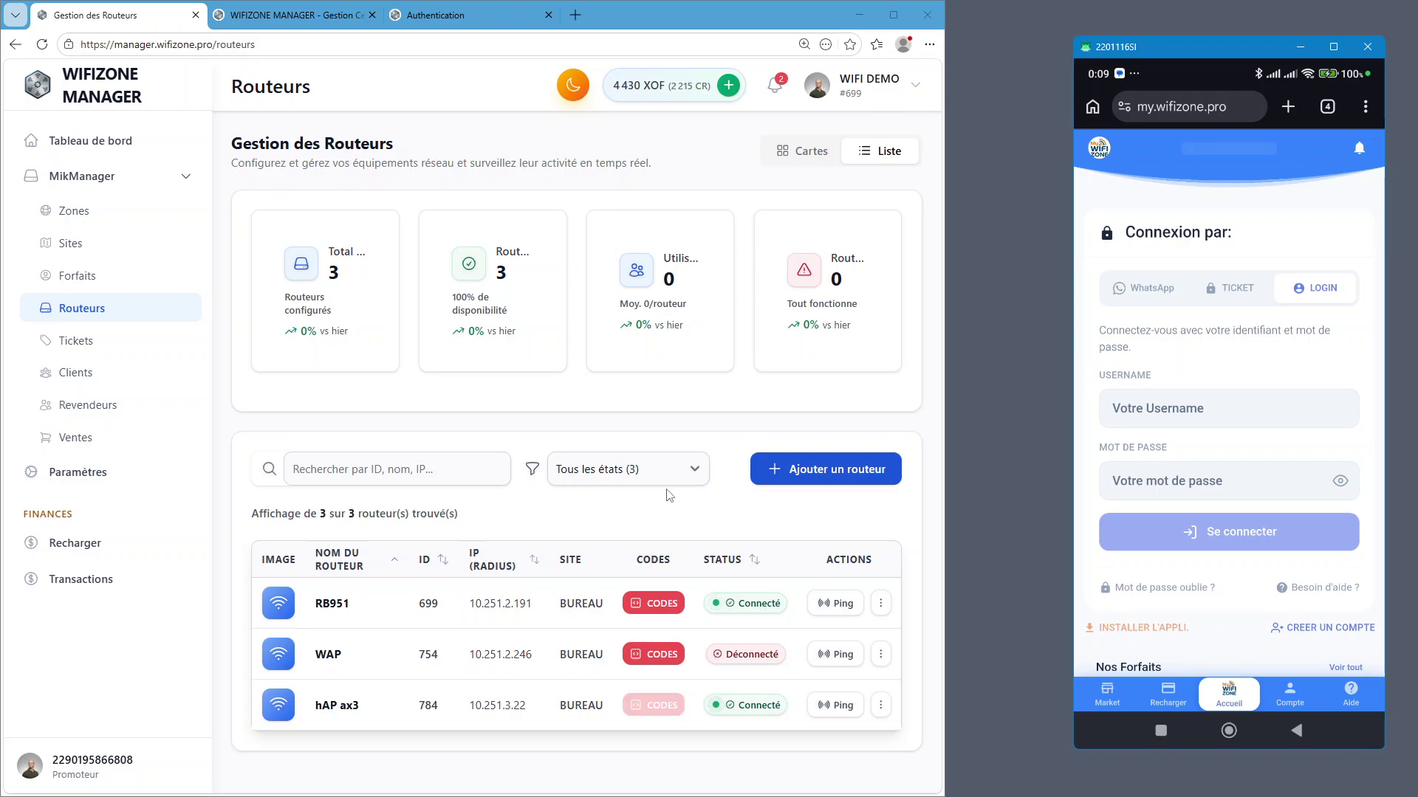
Compare the WhatsApp, ticket code and login sign-in options, ending on WhatsApp
left_click(1128, 296)
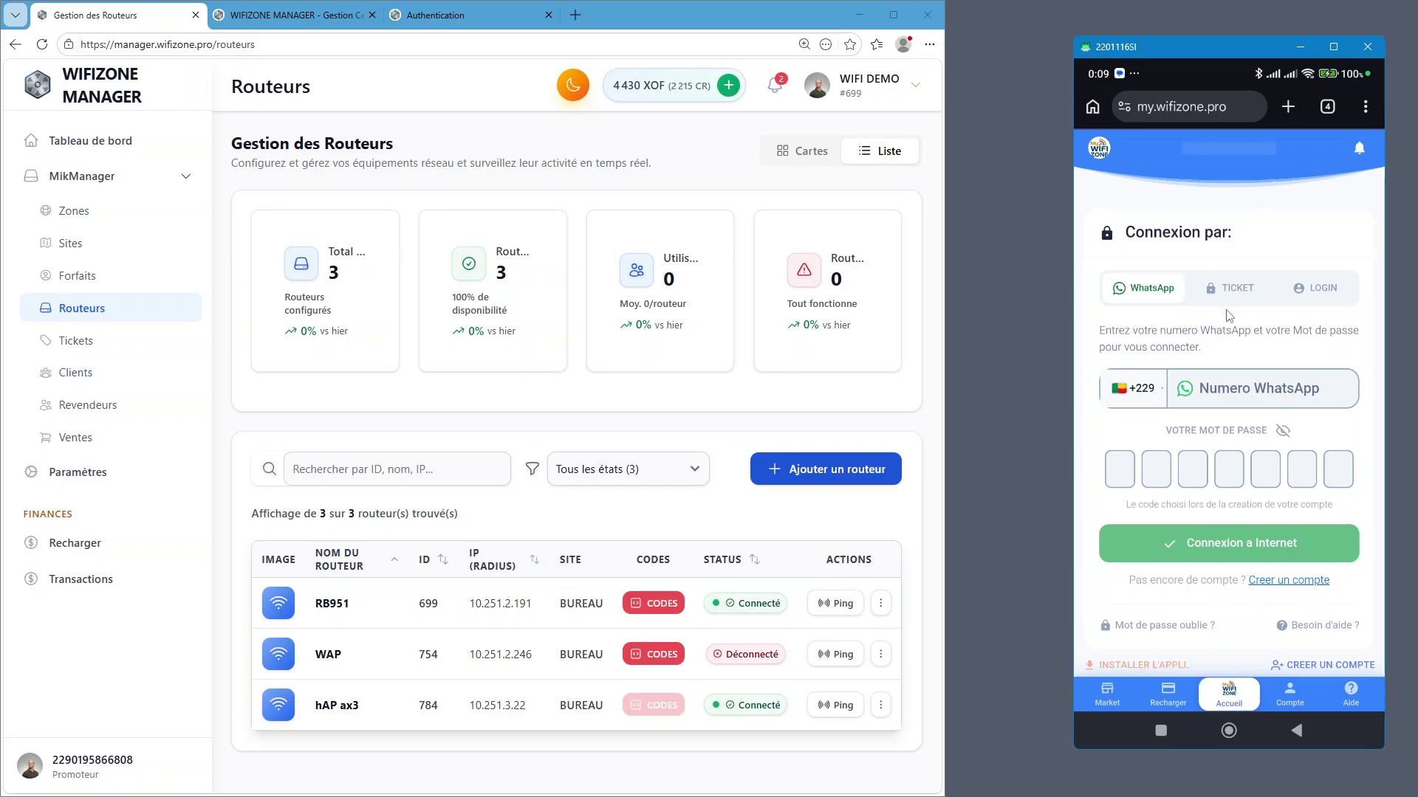
left_click(1231, 284)
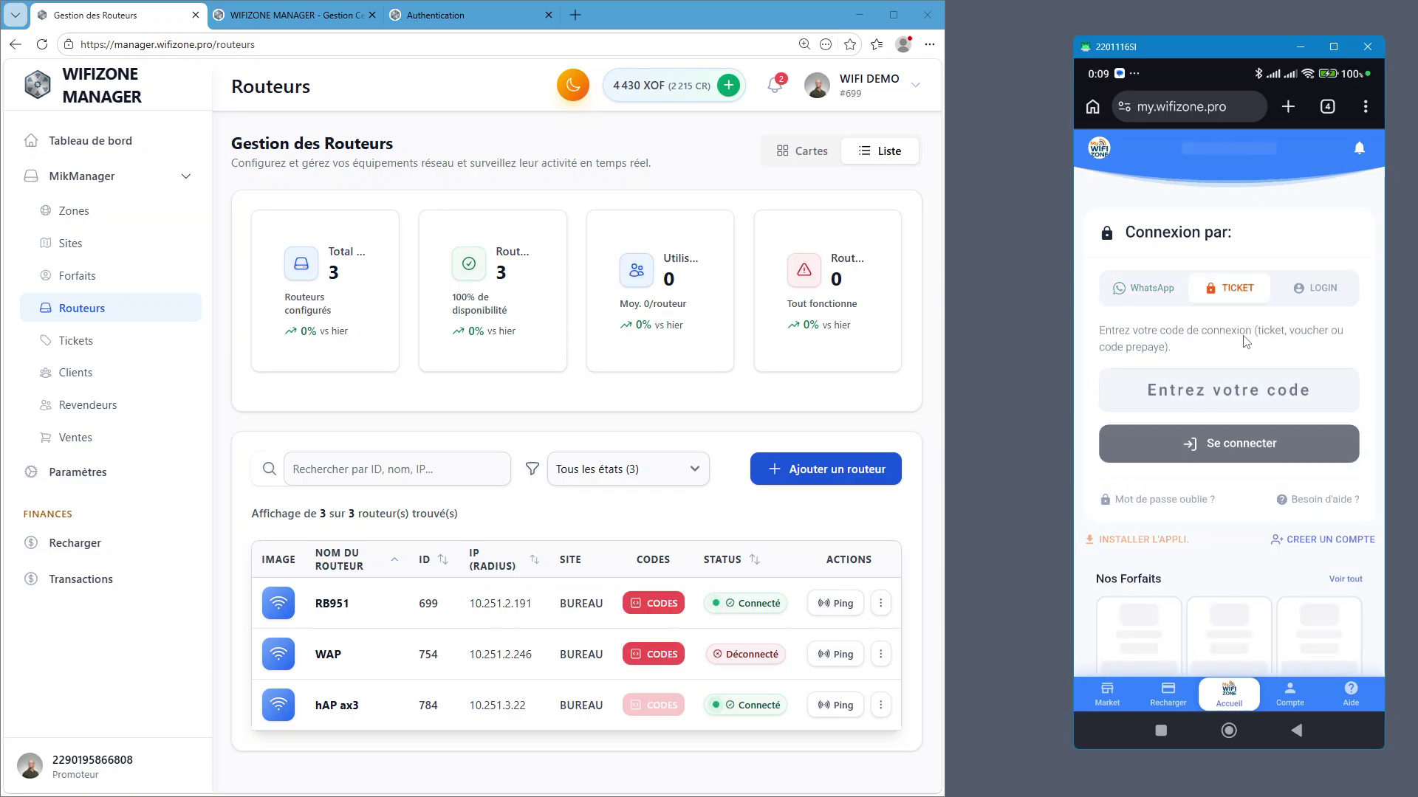
left_click(1226, 397)
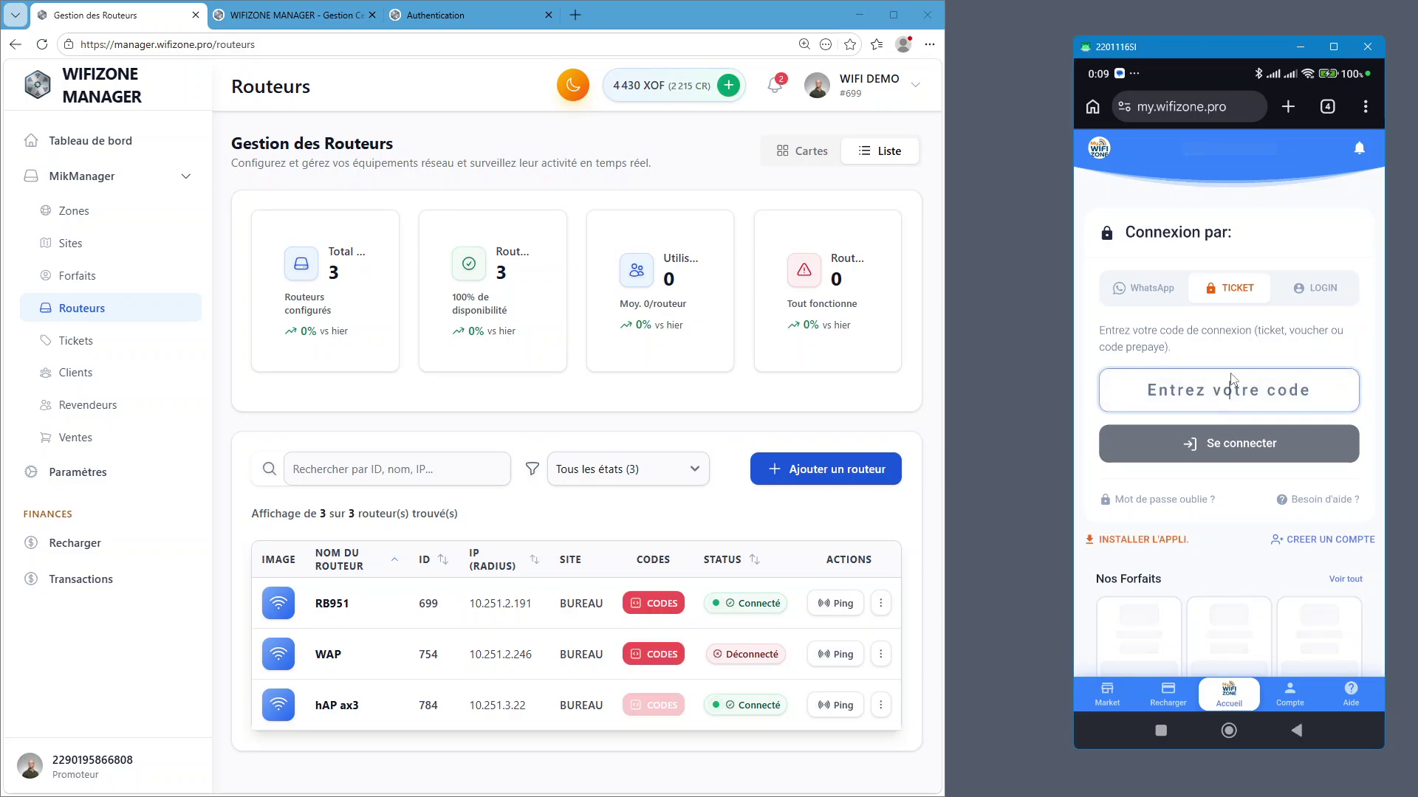
left_click(1273, 277)
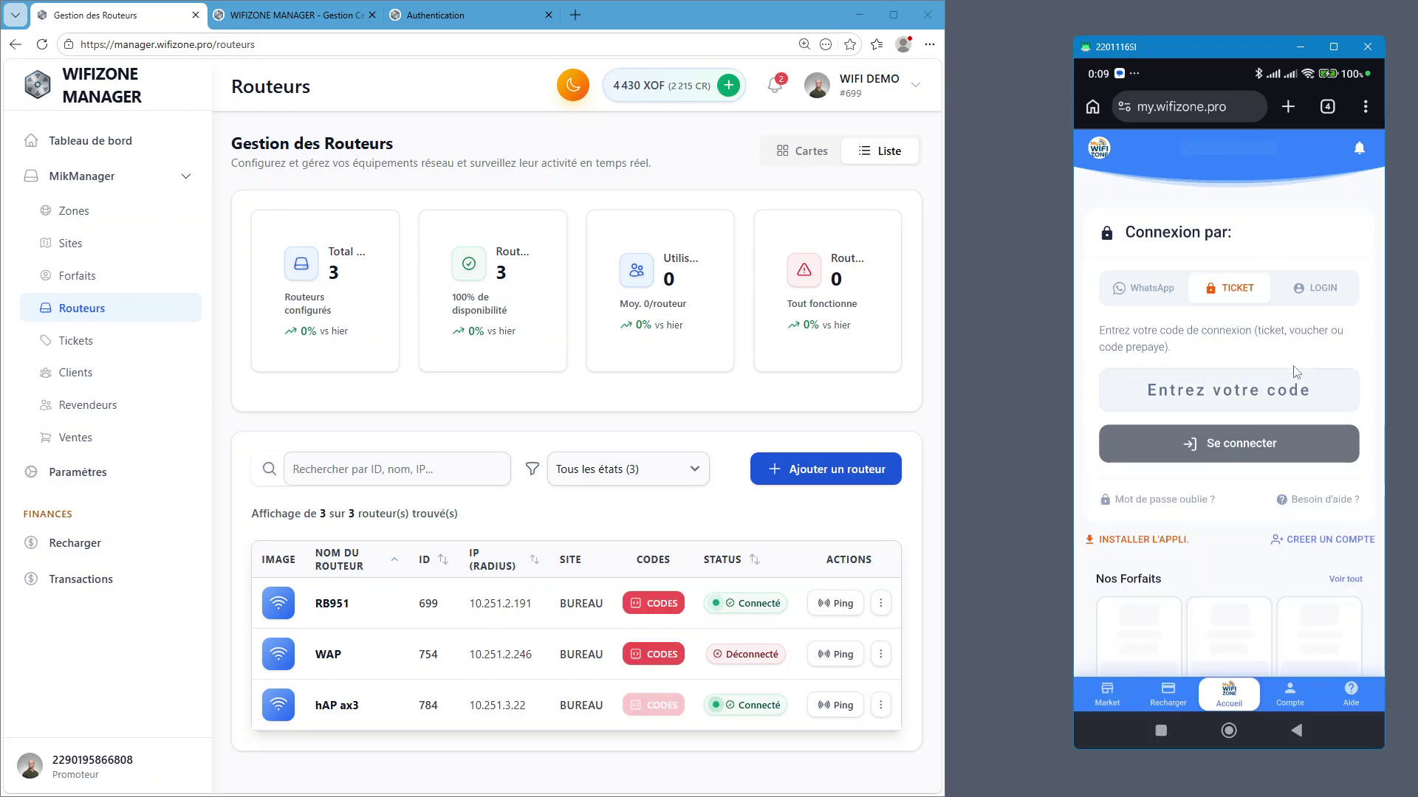
left_click(1318, 288)
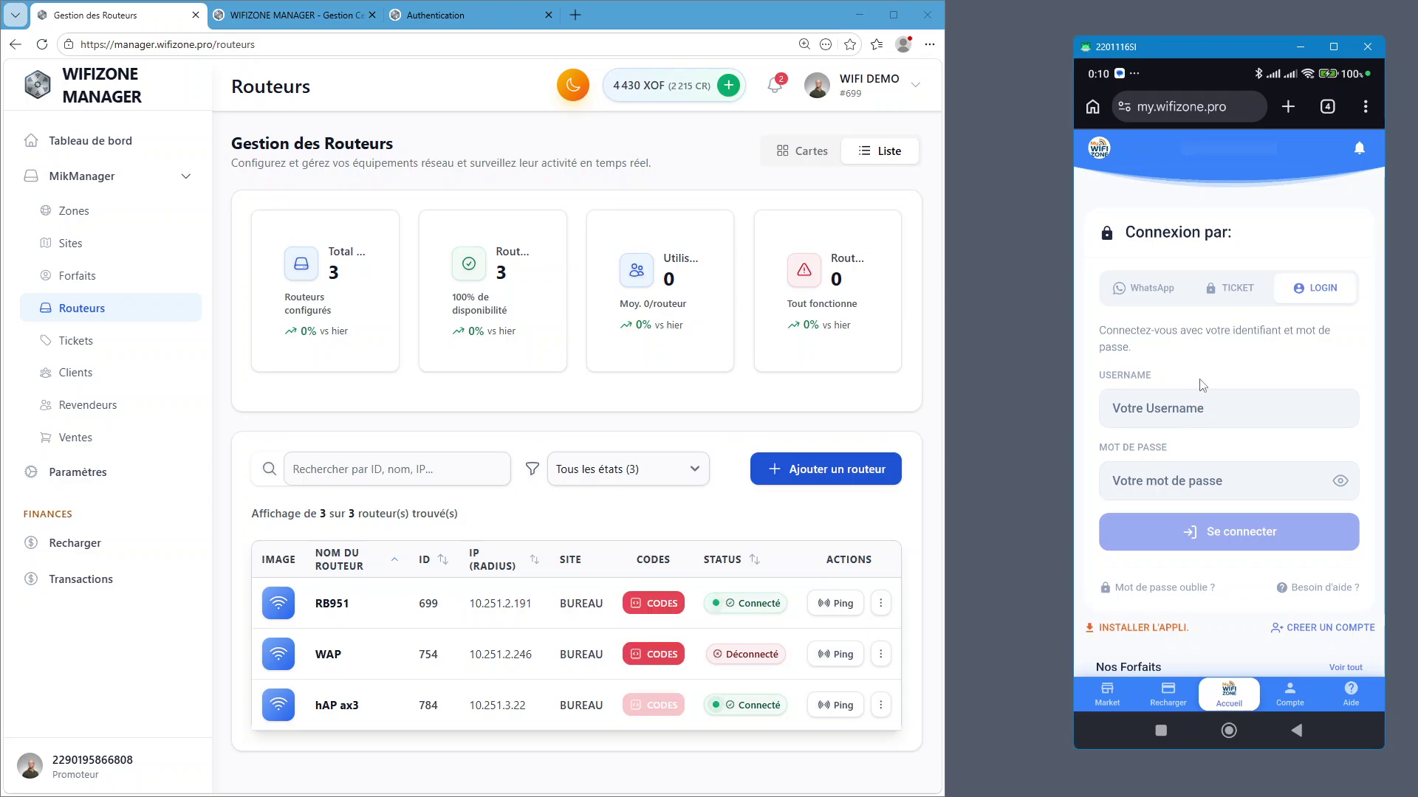
left_click(1218, 294)
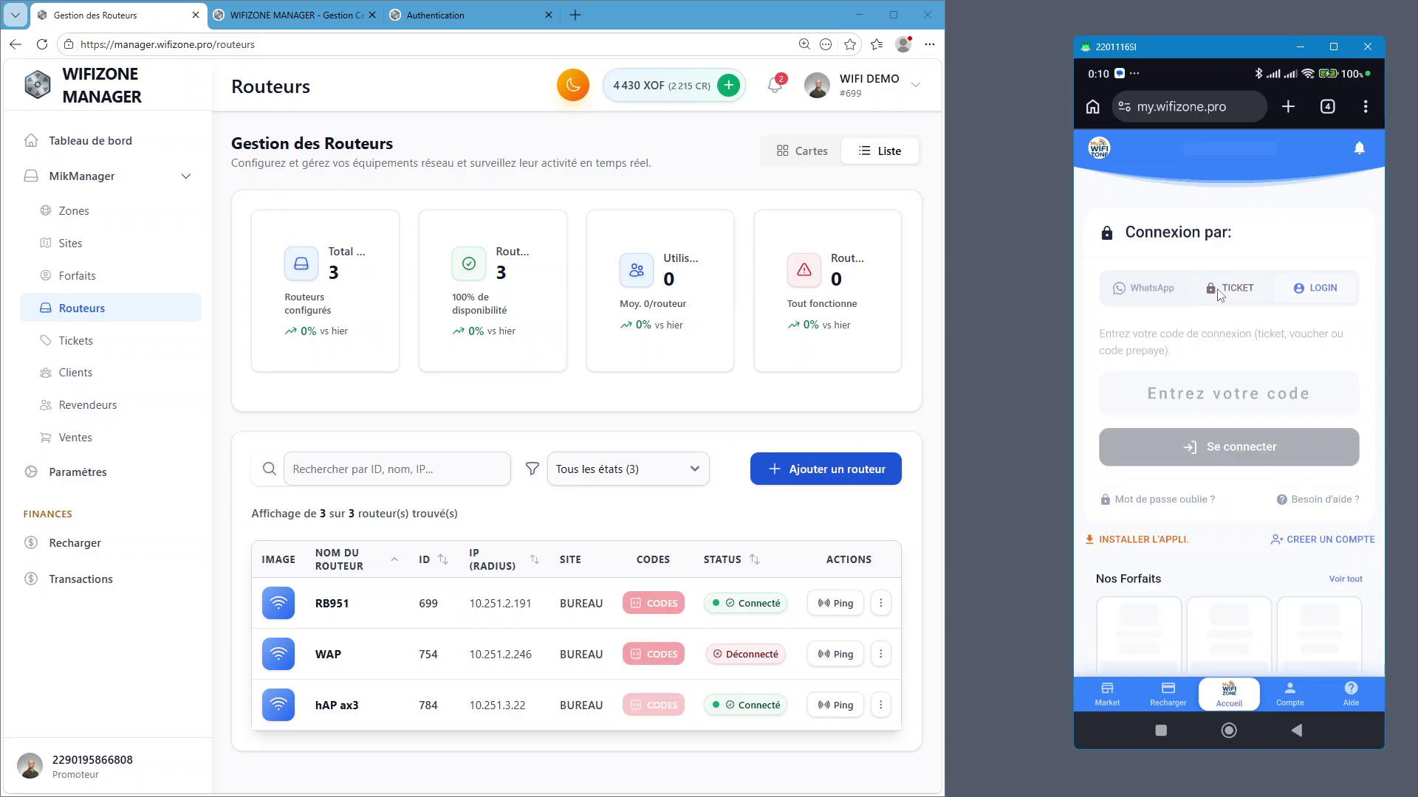
left_click(1146, 289)
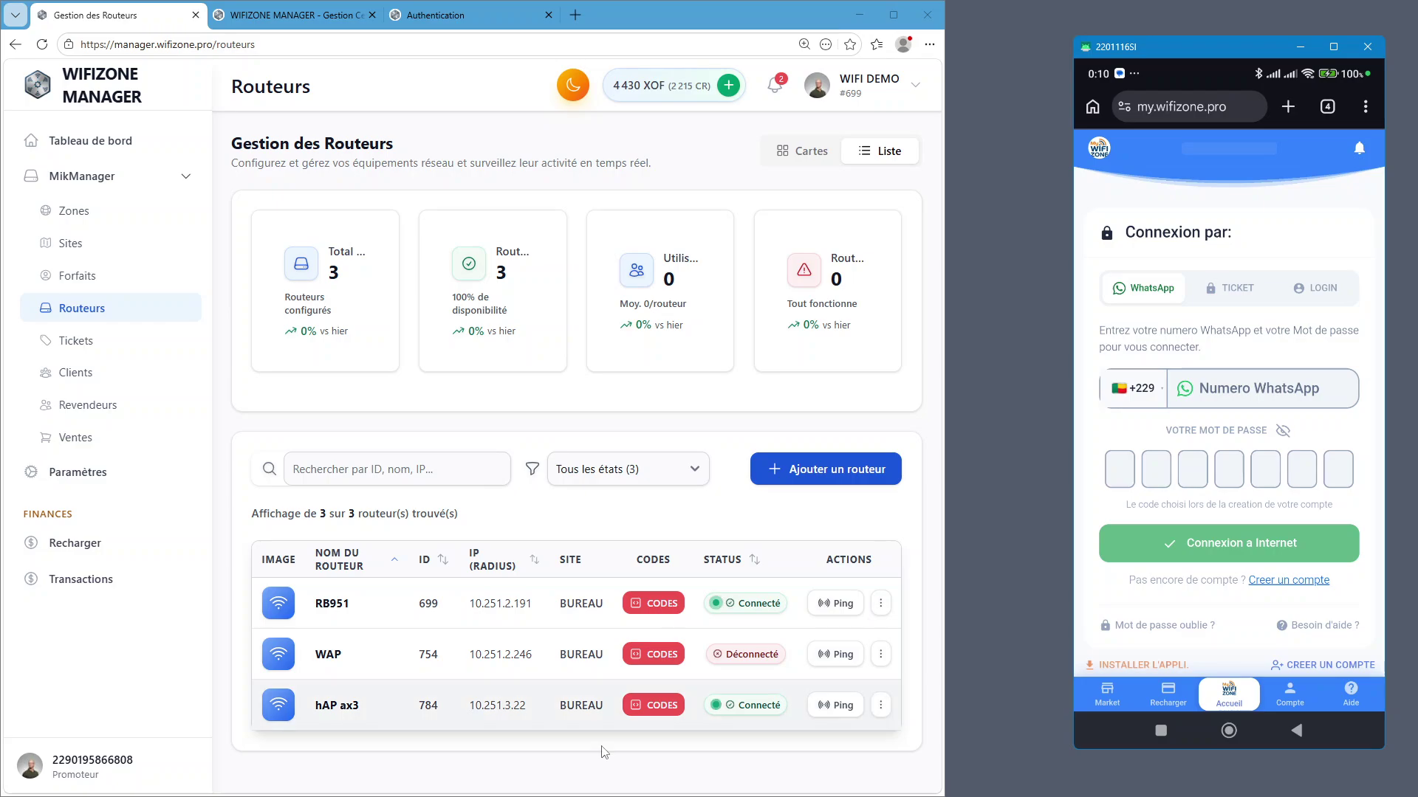
left_click(784, 476)
scroll(544, 432, "down", 3)
scroll(563, 463, "up", 3)
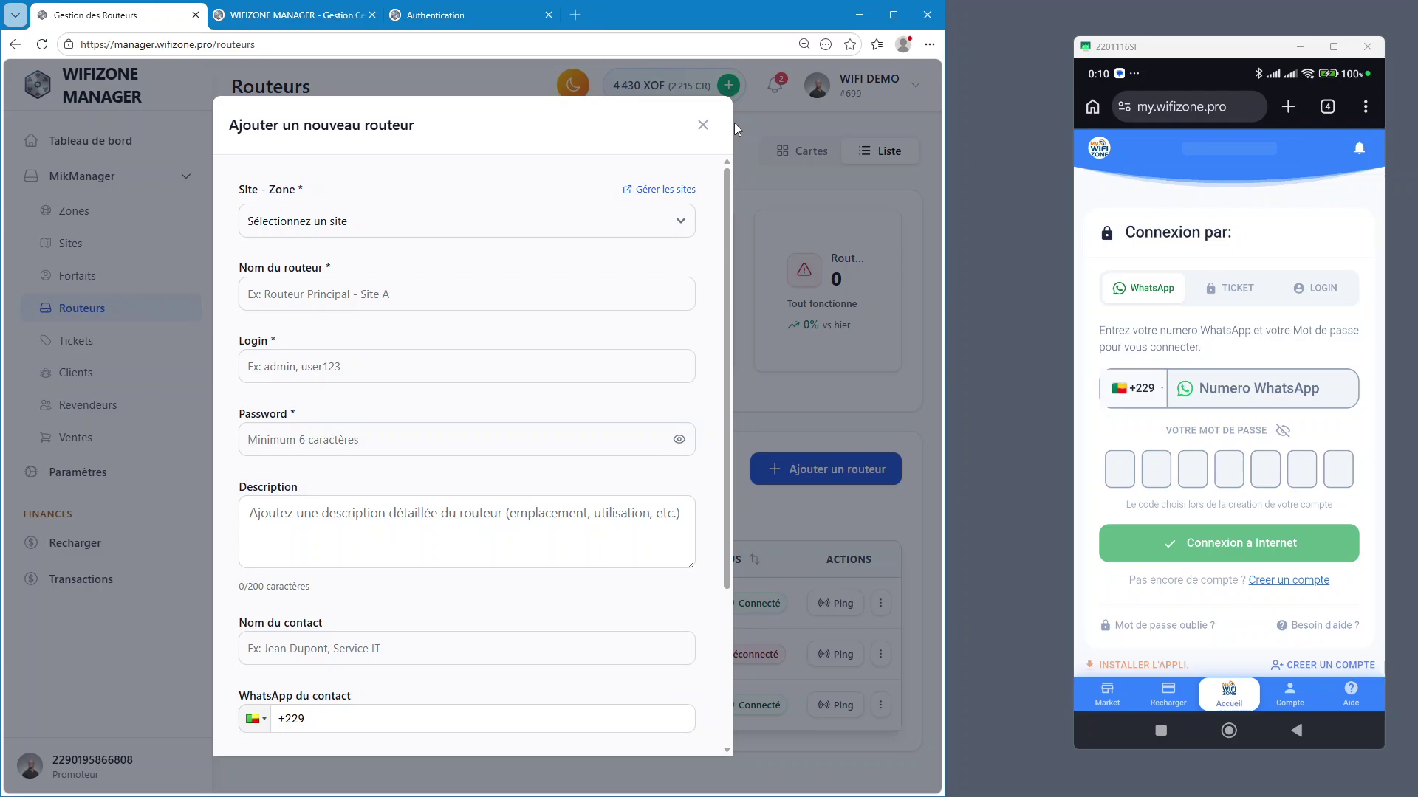
scroll(615, 718, "down", 3)
left_click(281, 645)
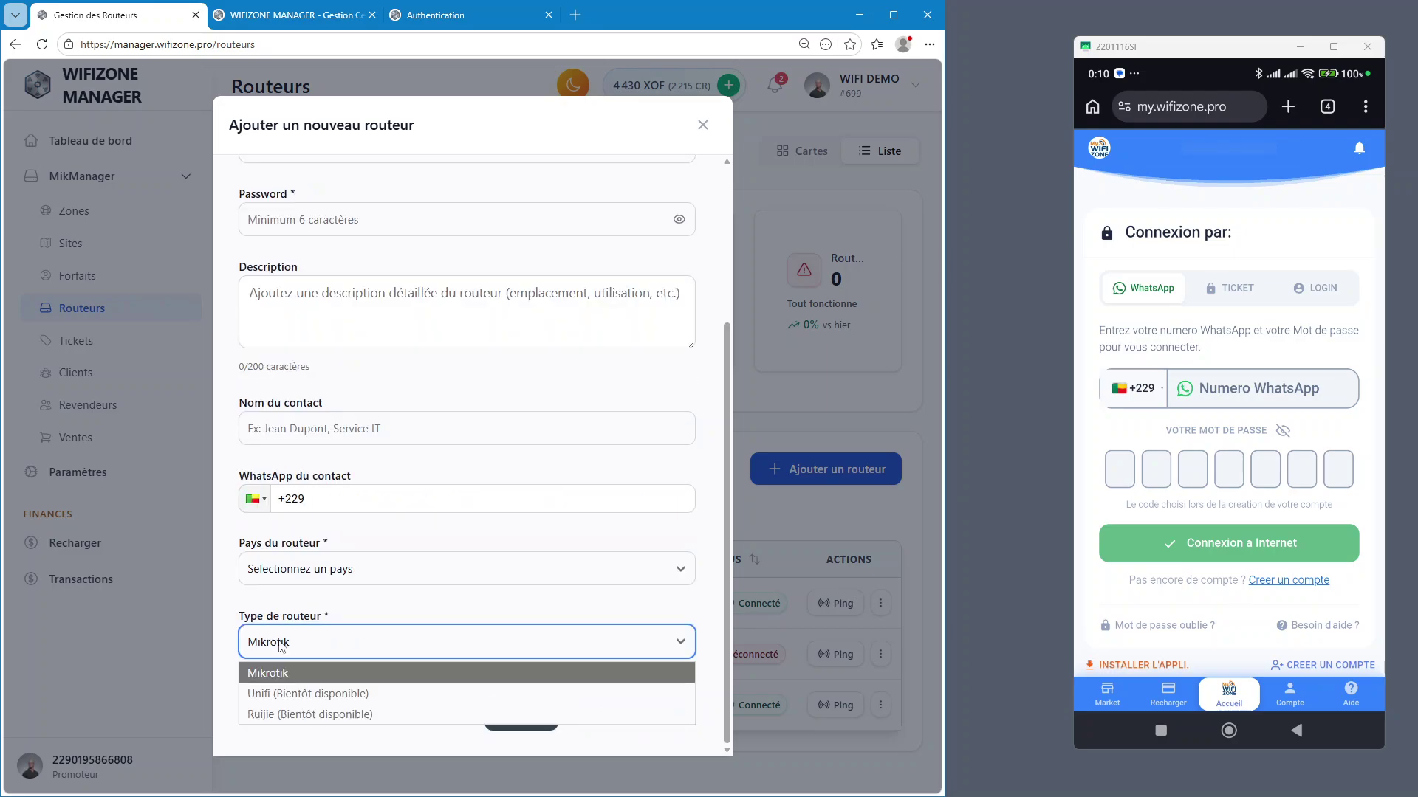
left_click(324, 675)
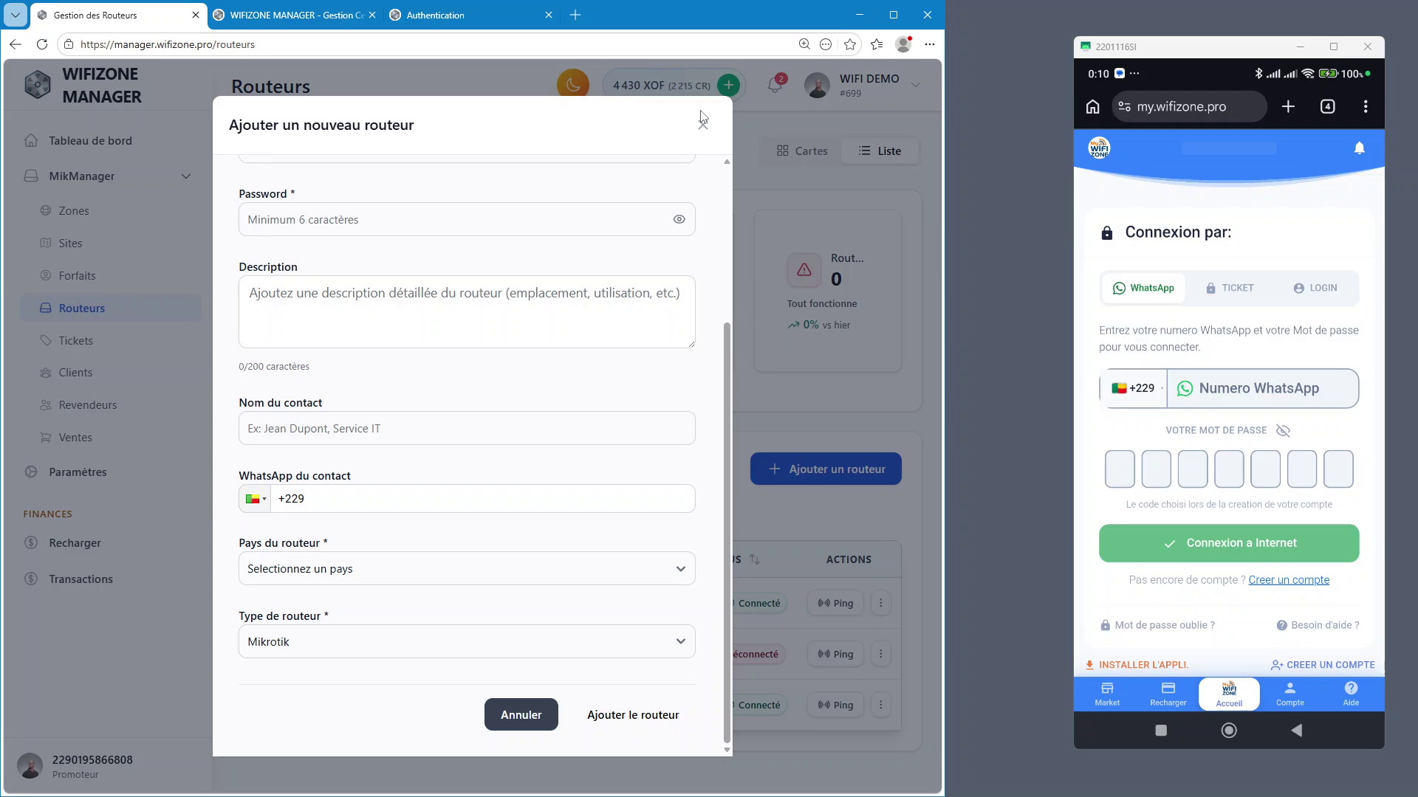
left_click(703, 121)
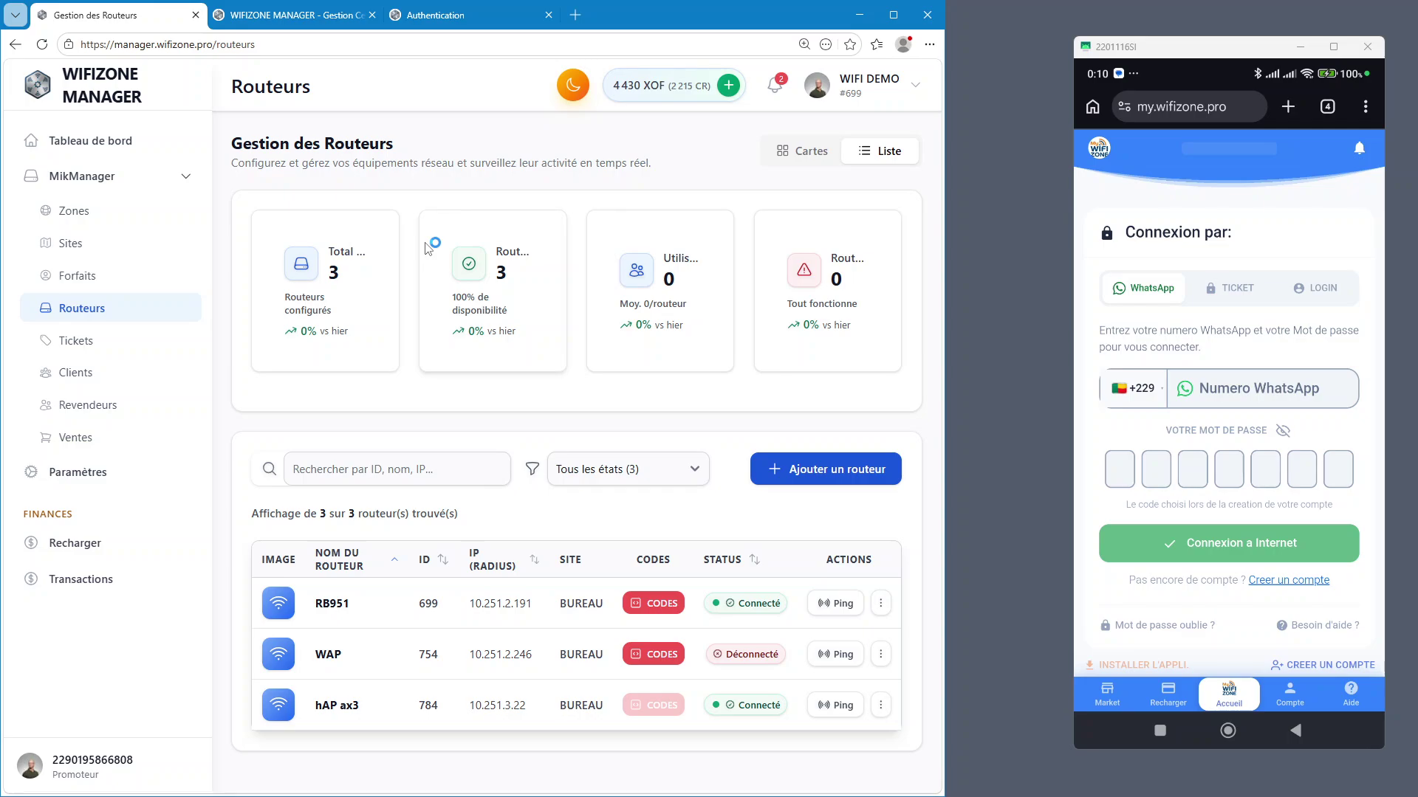
Insert a blank line after wifizone.pro in the Notepad contact notes
key("alt+Tab")
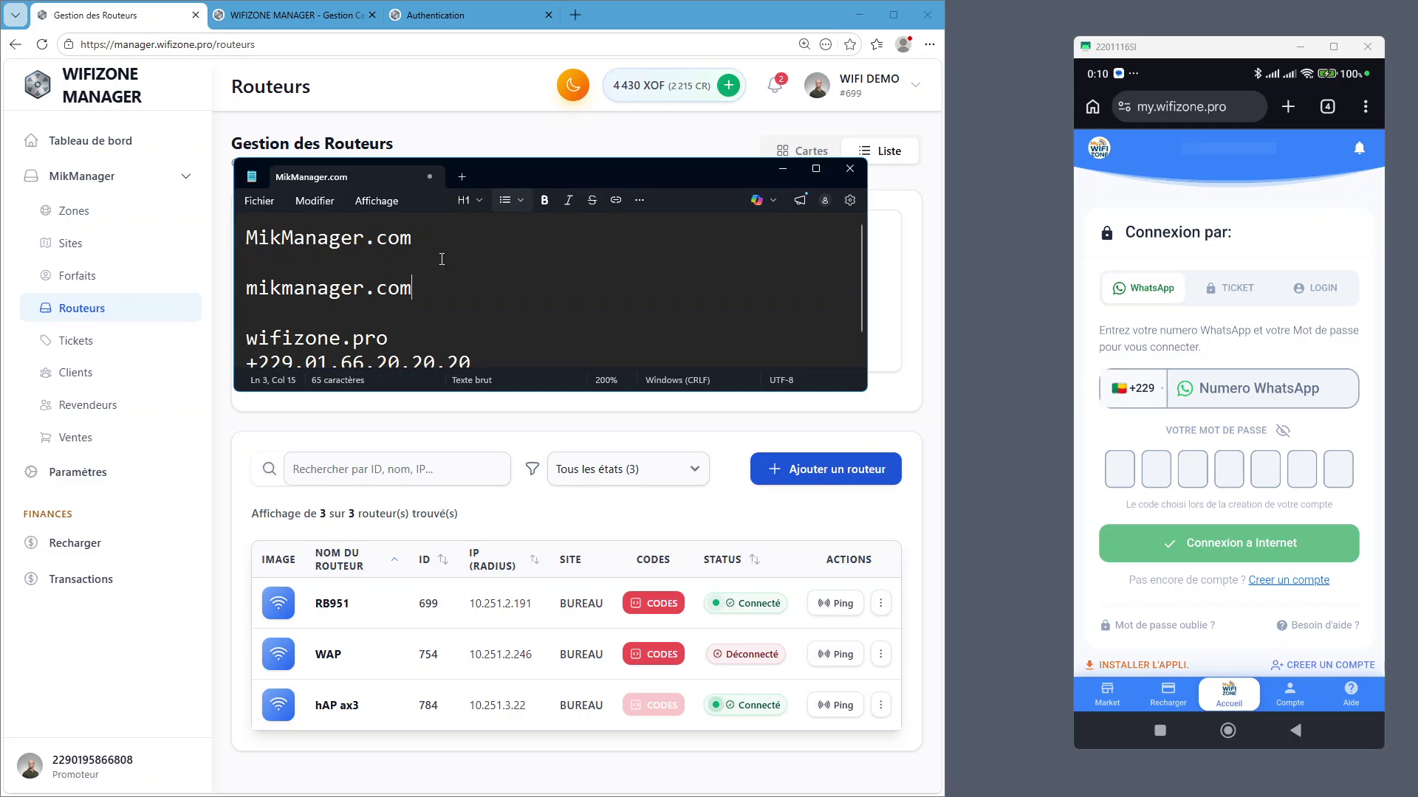
left_click(489, 338)
key("Return")
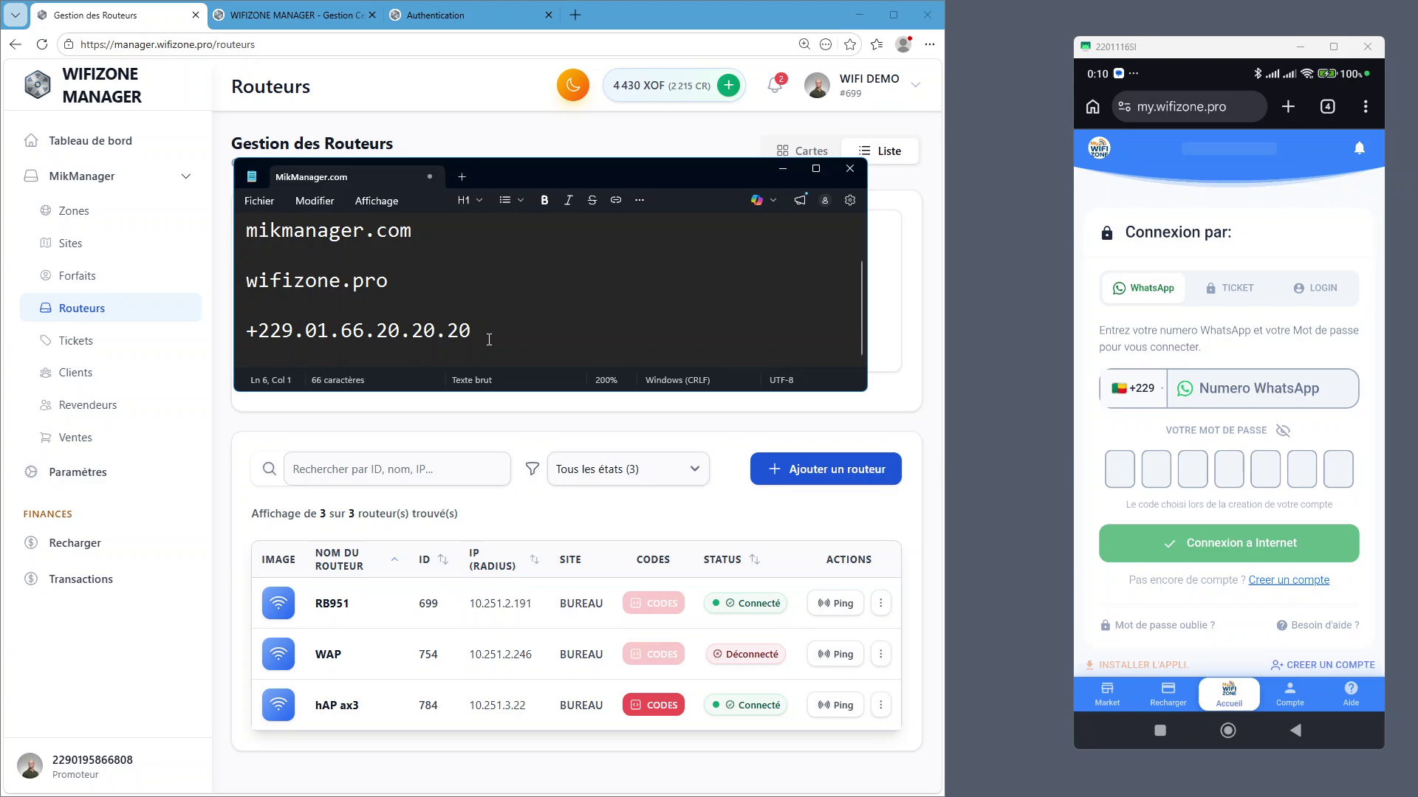
triple_click(489, 339)
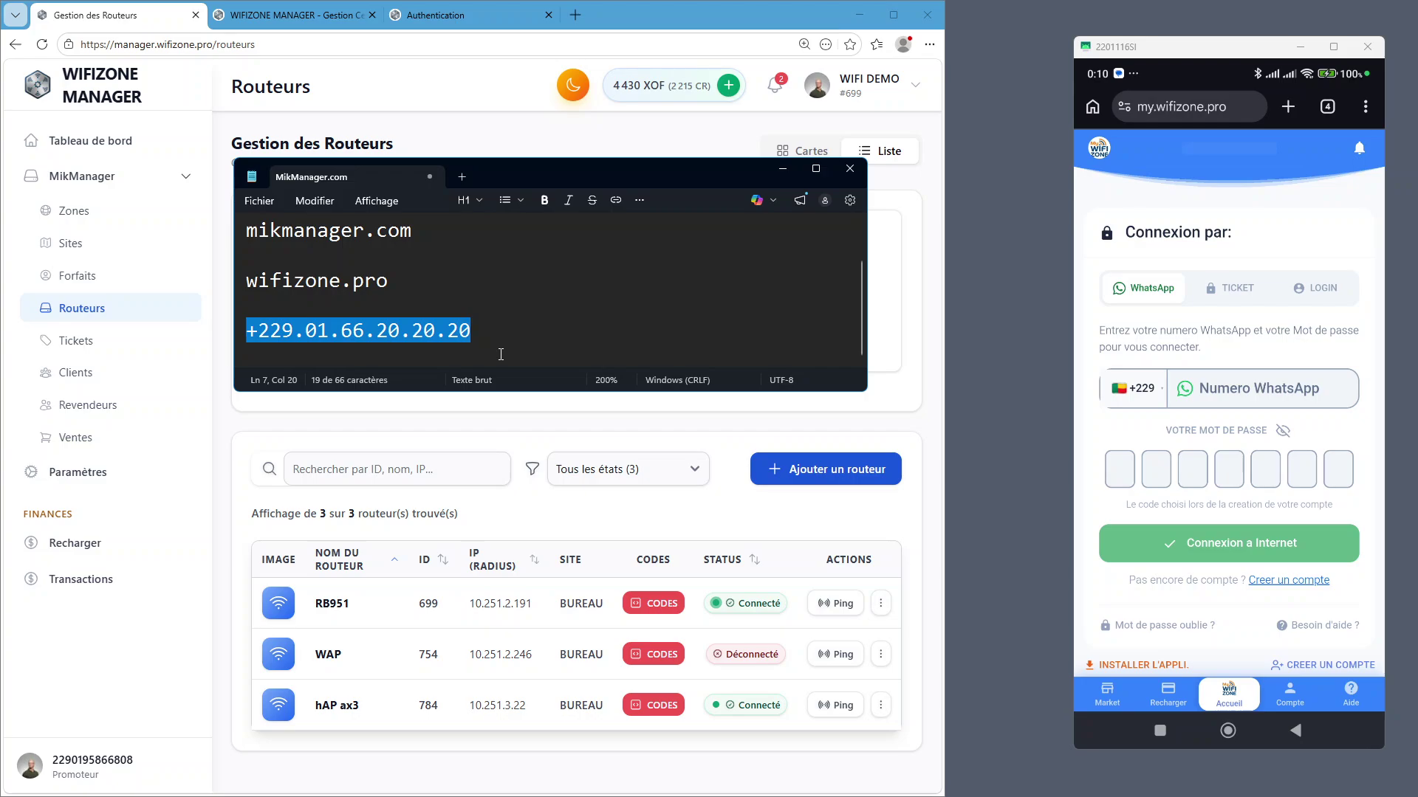
left_click(613, 338)
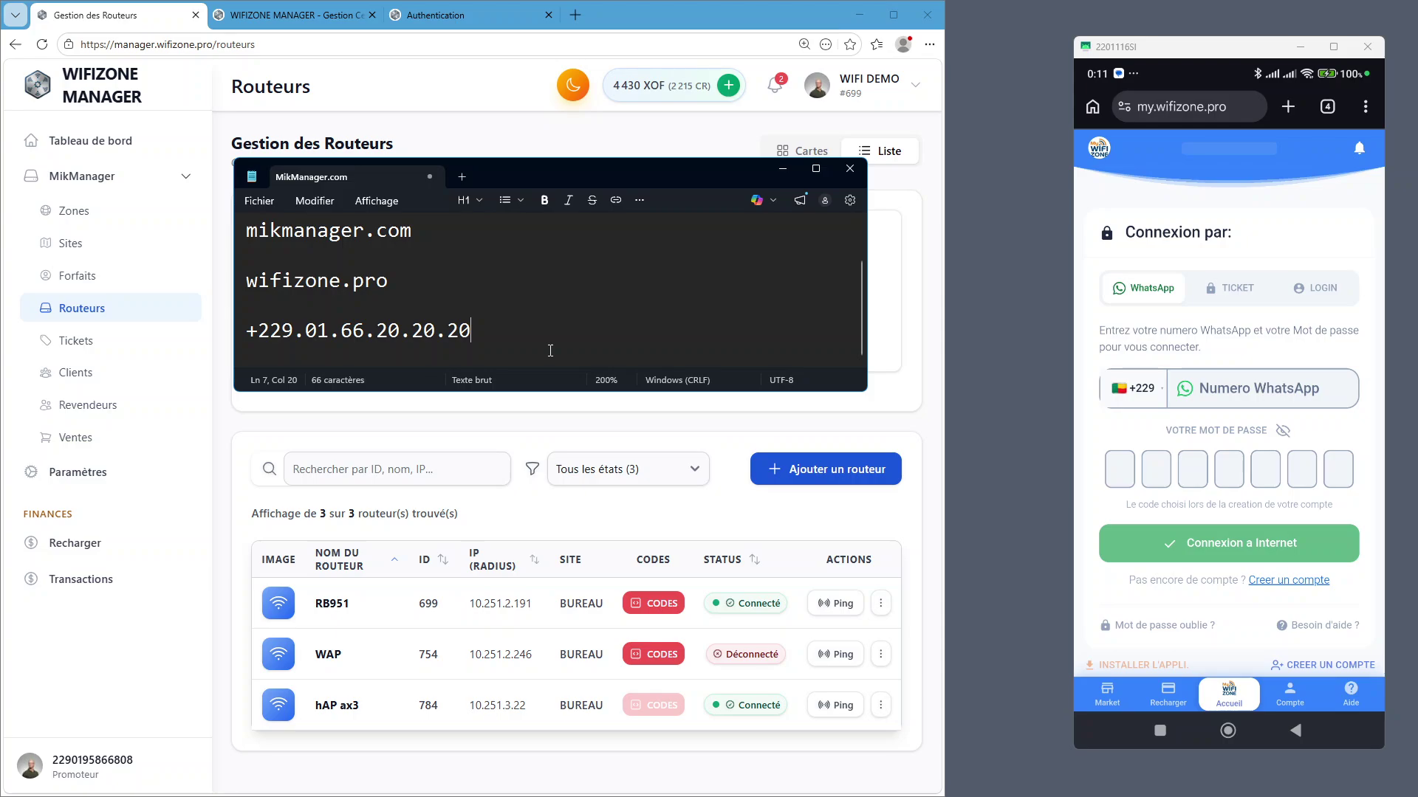
Add a 'WhatsApp.sayicenter.net' line below the phone number, then go back to the browser
key("Return")
key("Return")
type("whatsa")
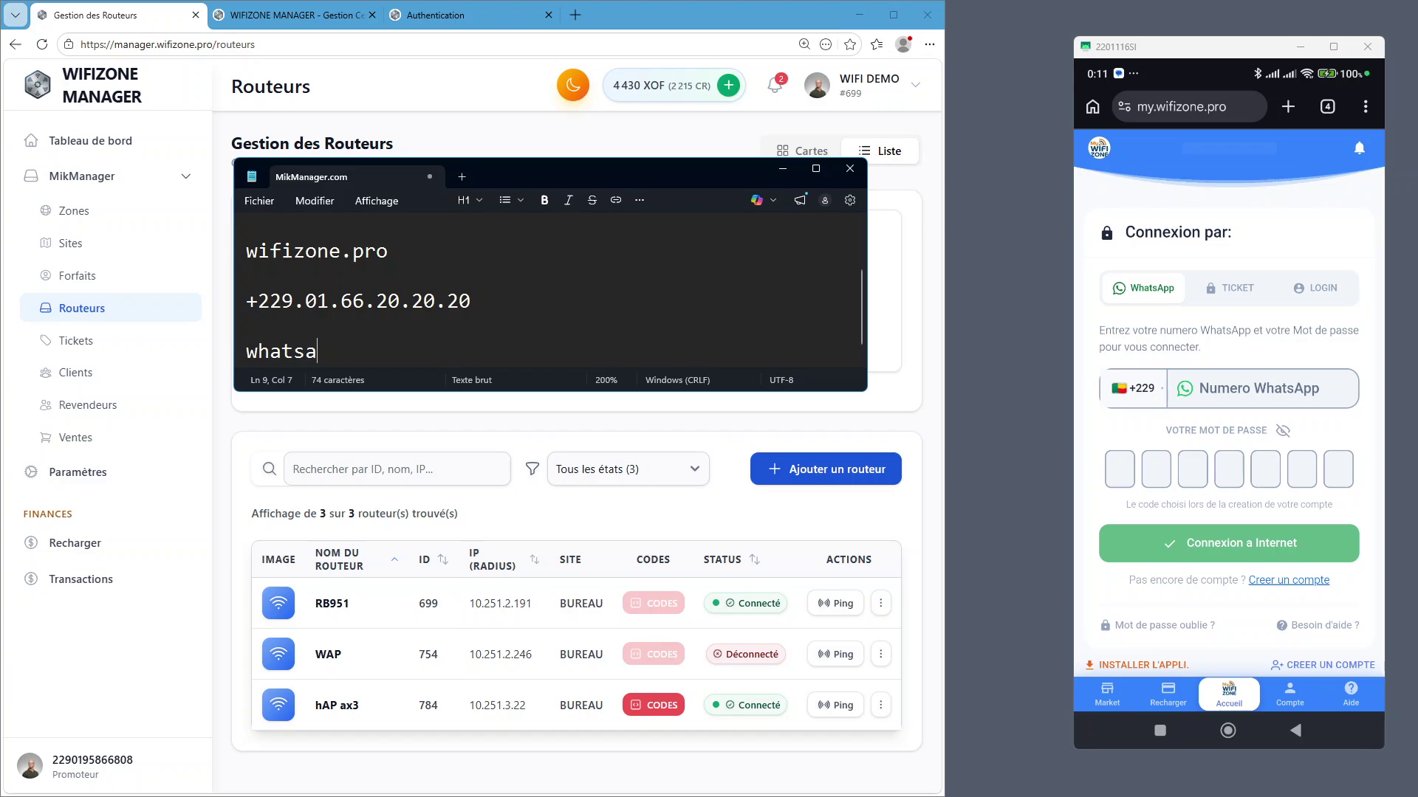
type("pp")
key("shift+Home")
type("WhatsApp.sayicenter.net")
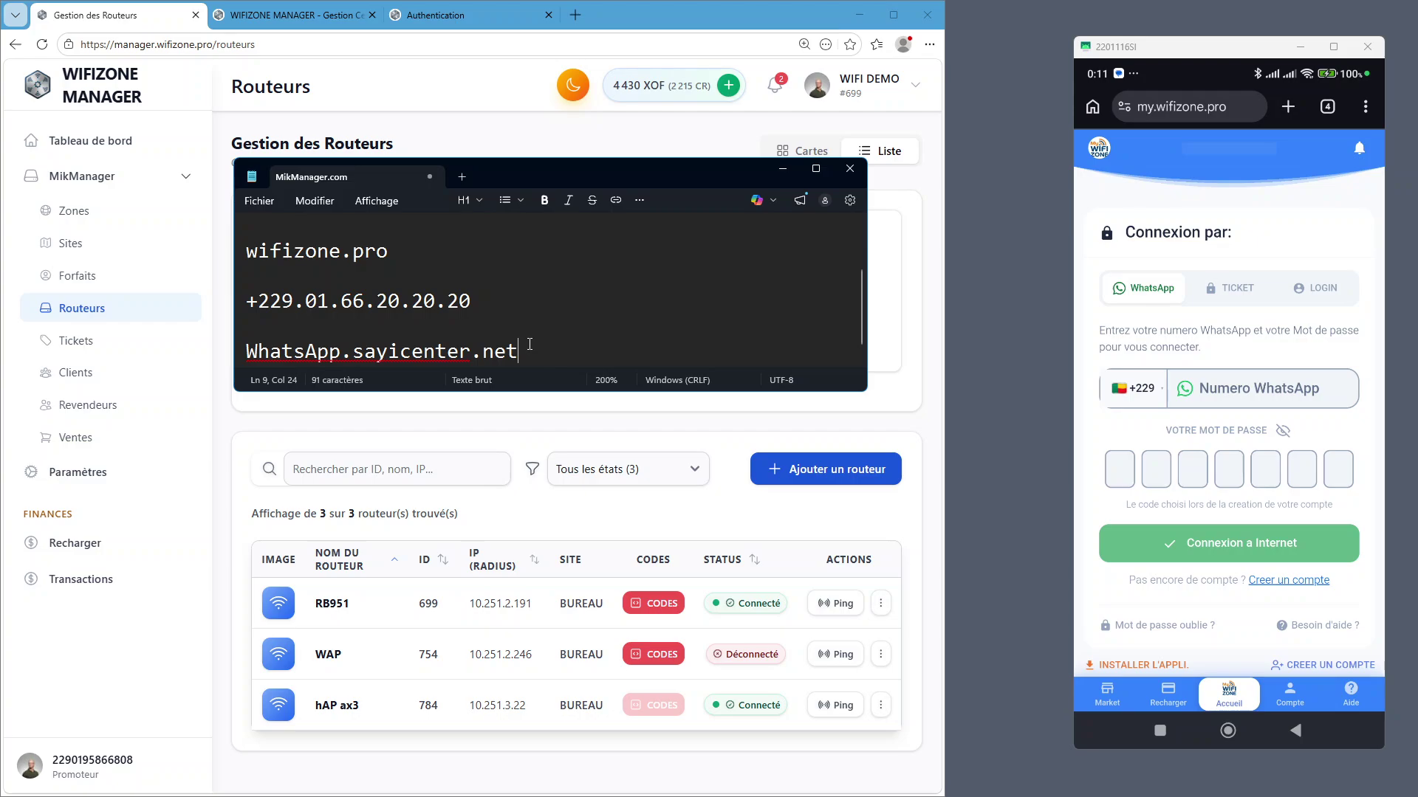
left_click(192, 275)
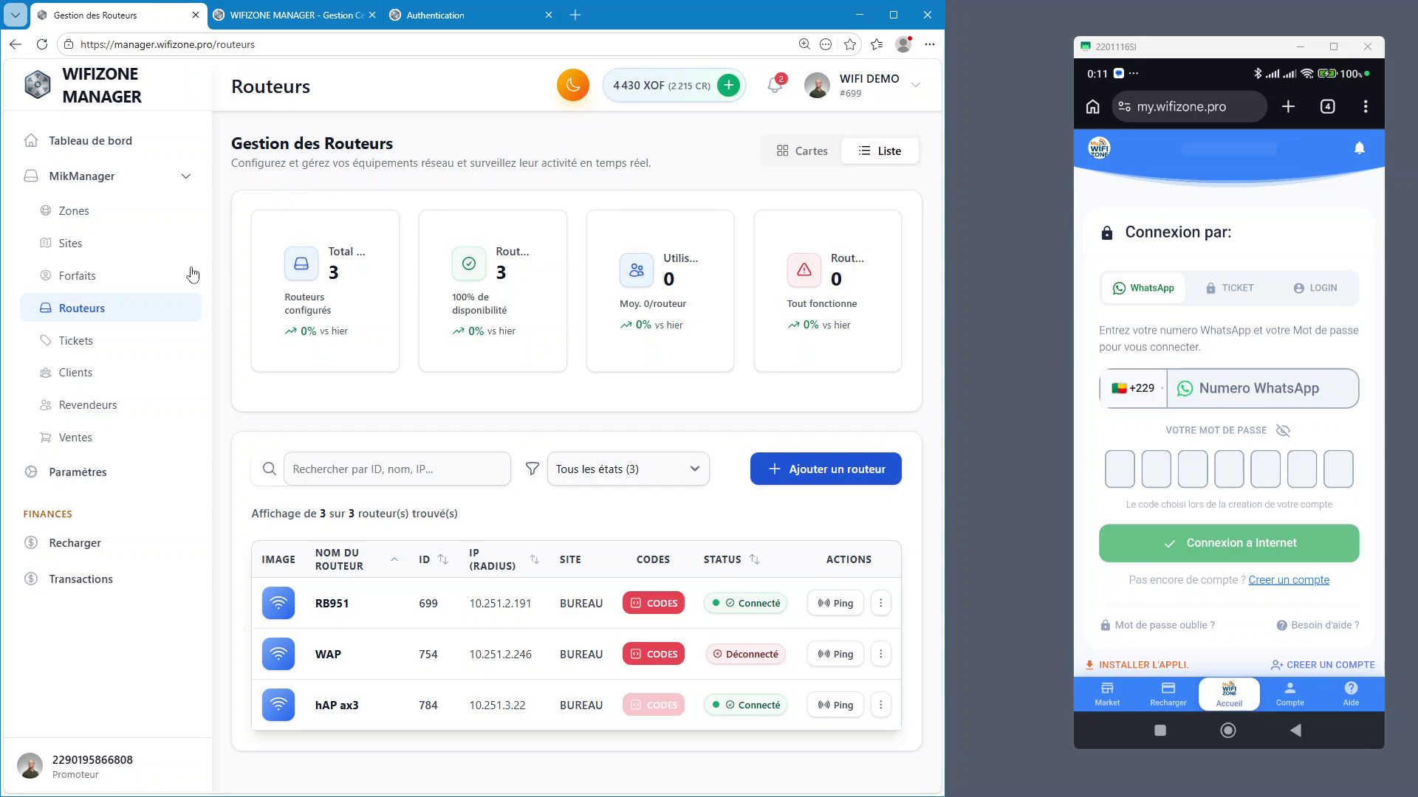
Look at Revendeurs, Recharger and Transactions, then go to Paramètres
left_click(89, 405)
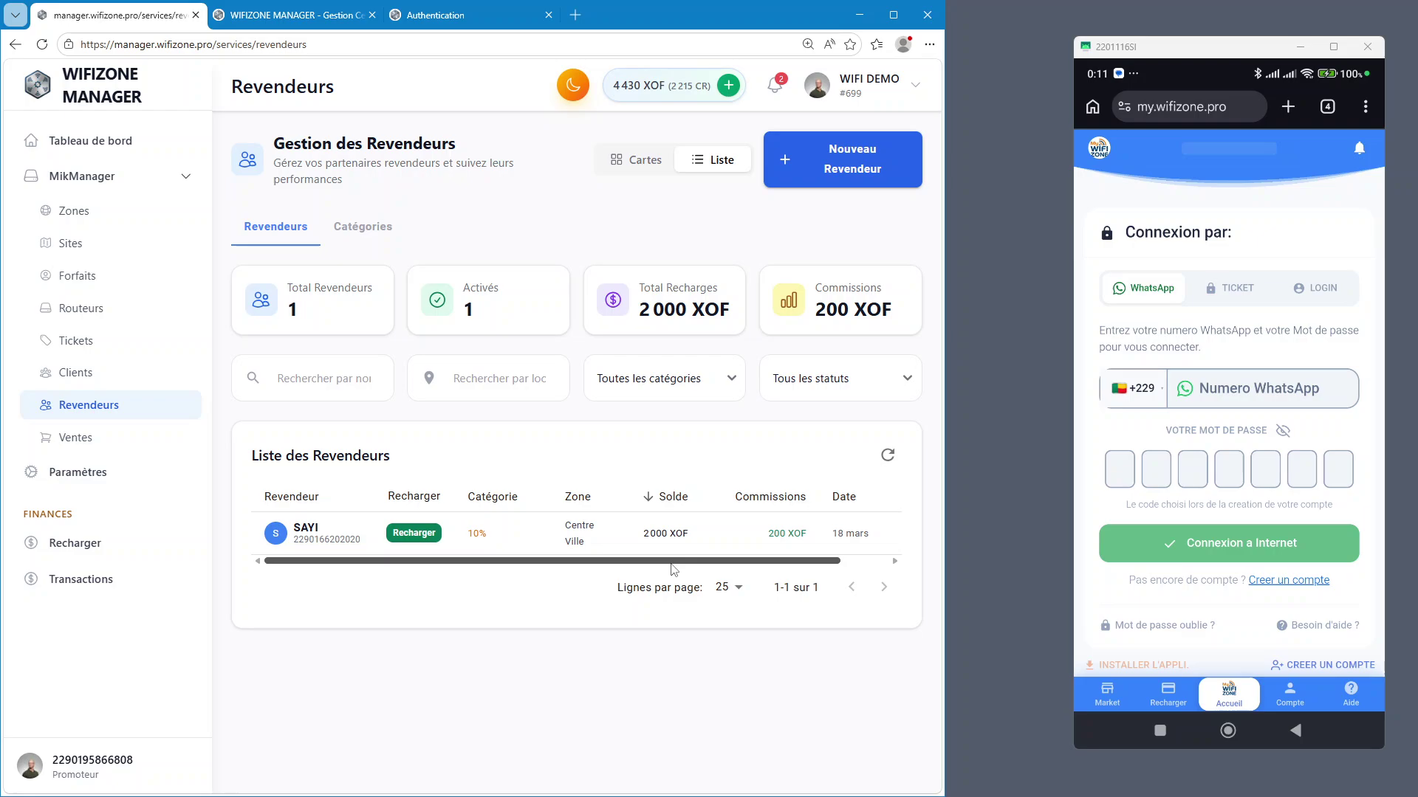
left_click(74, 542)
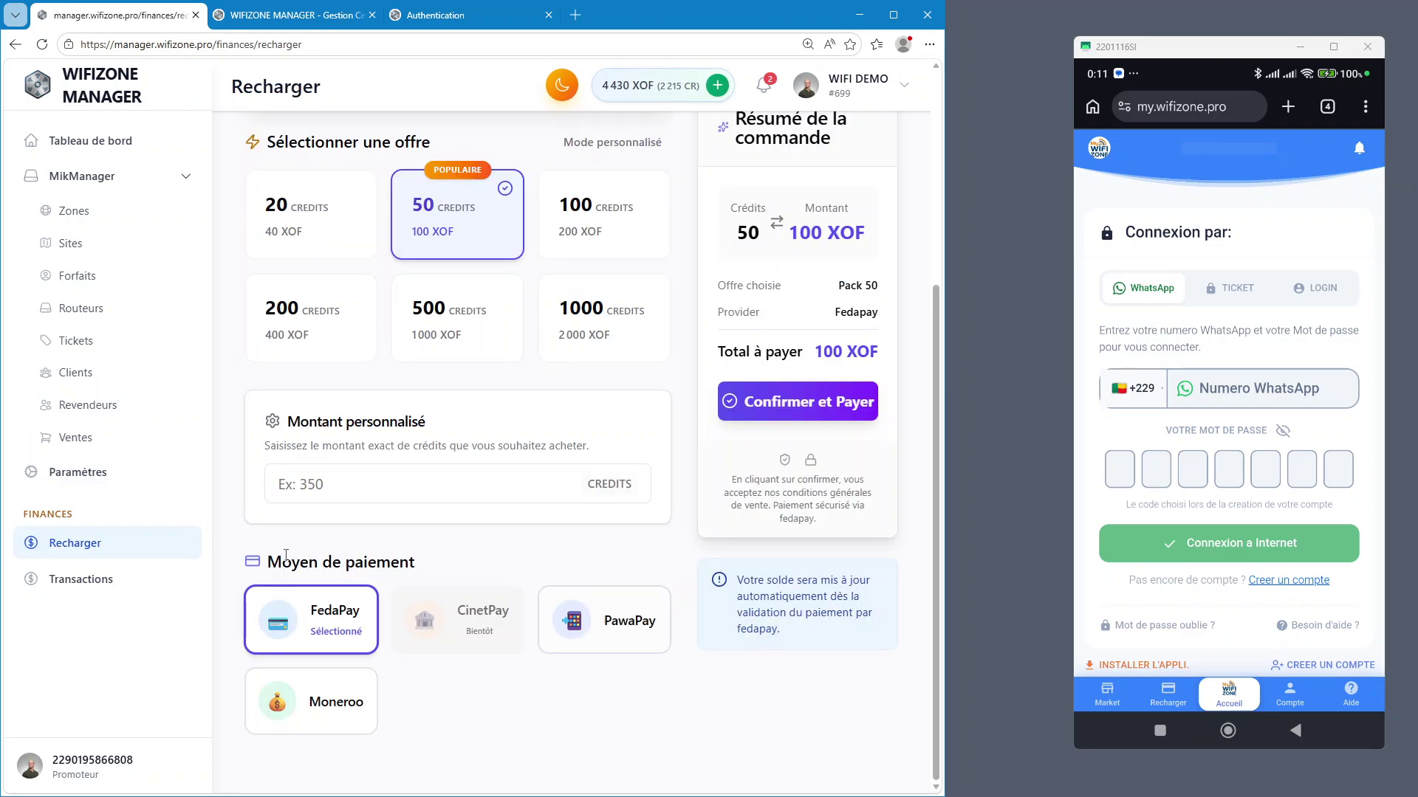
left_click(73, 583)
left_click(82, 476)
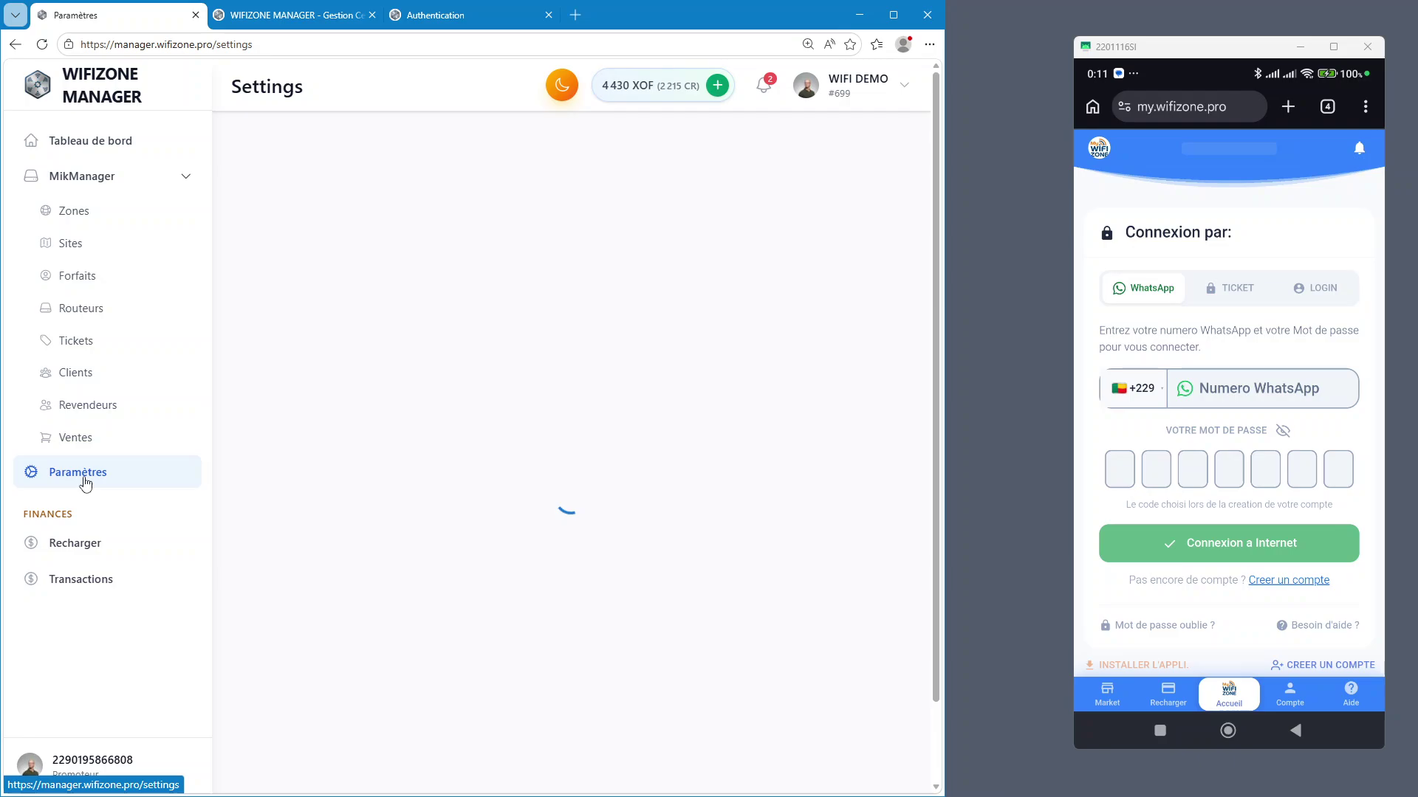
Try Naira (NGN) and then Dollar US (USD) as the display currency, saving each
scroll(660, 416, "down", 5)
left_click(660, 343)
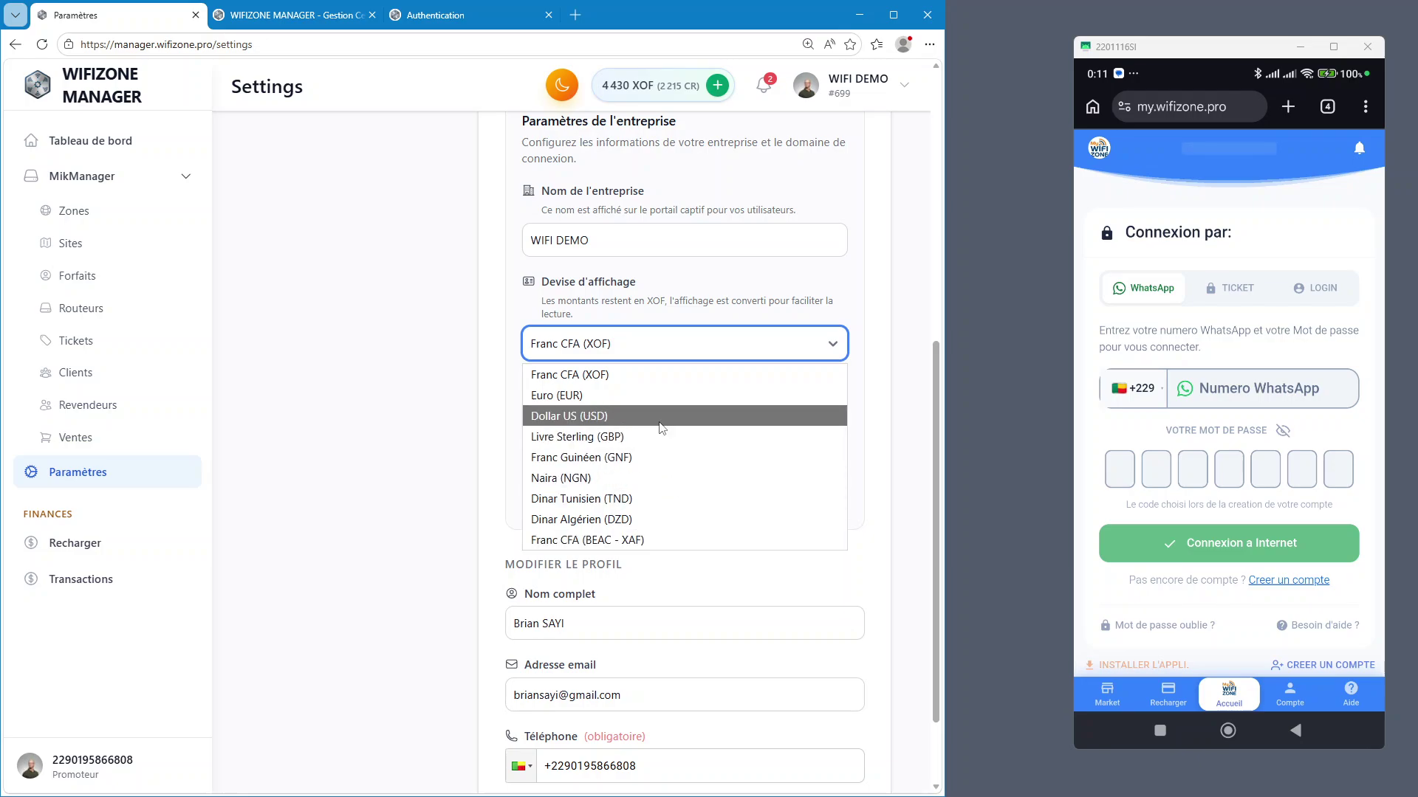
left_click(620, 537)
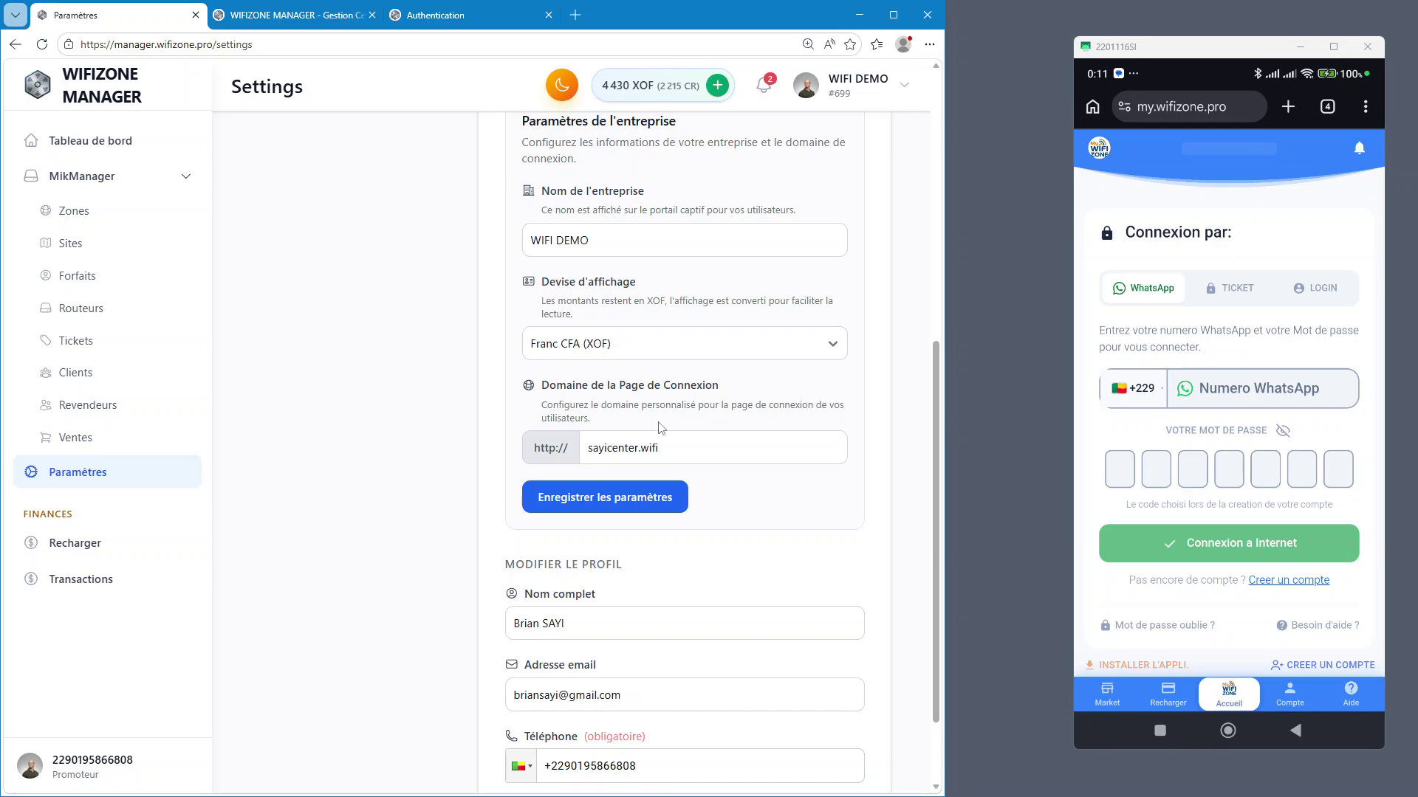
left_click(660, 344)
left_click(619, 476)
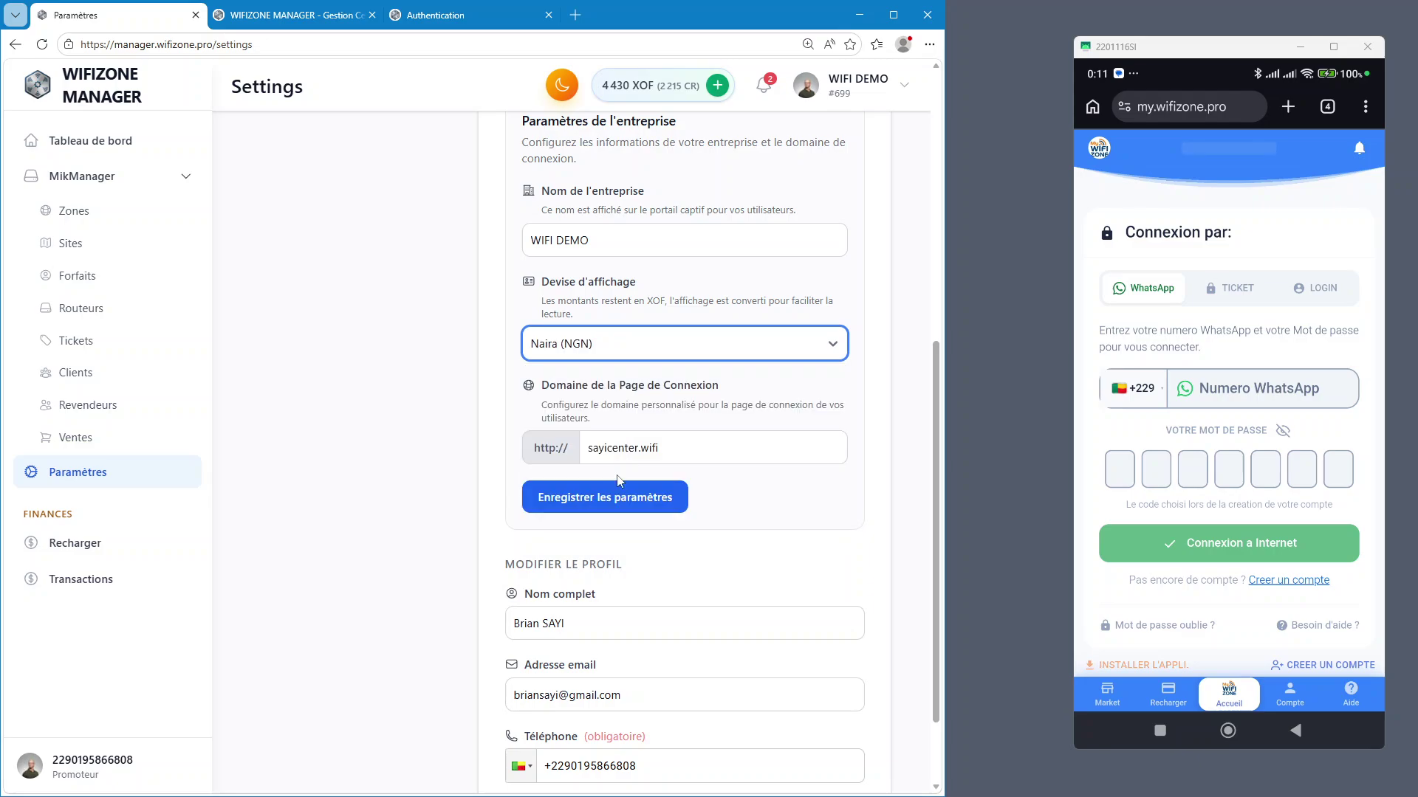
left_click(601, 505)
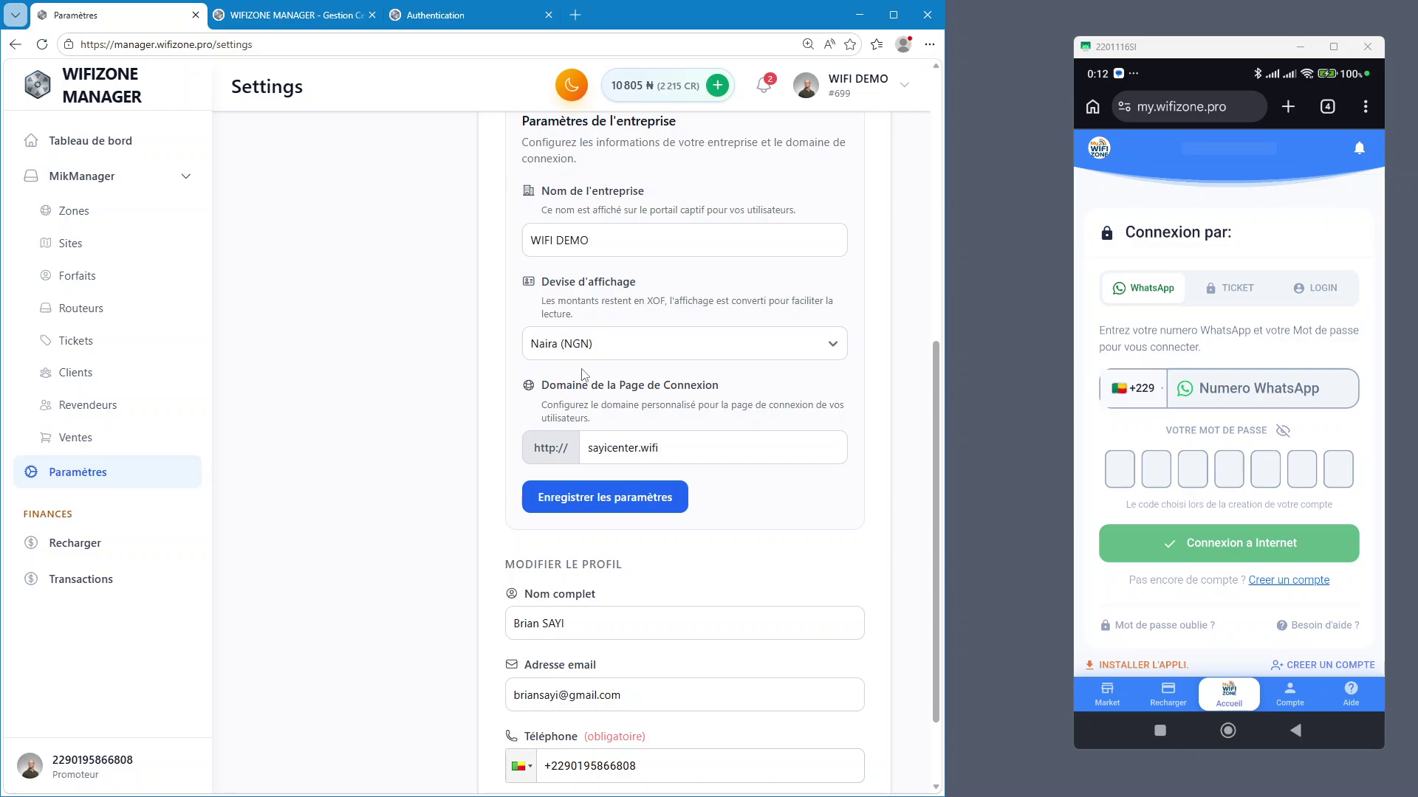
left_click(584, 344)
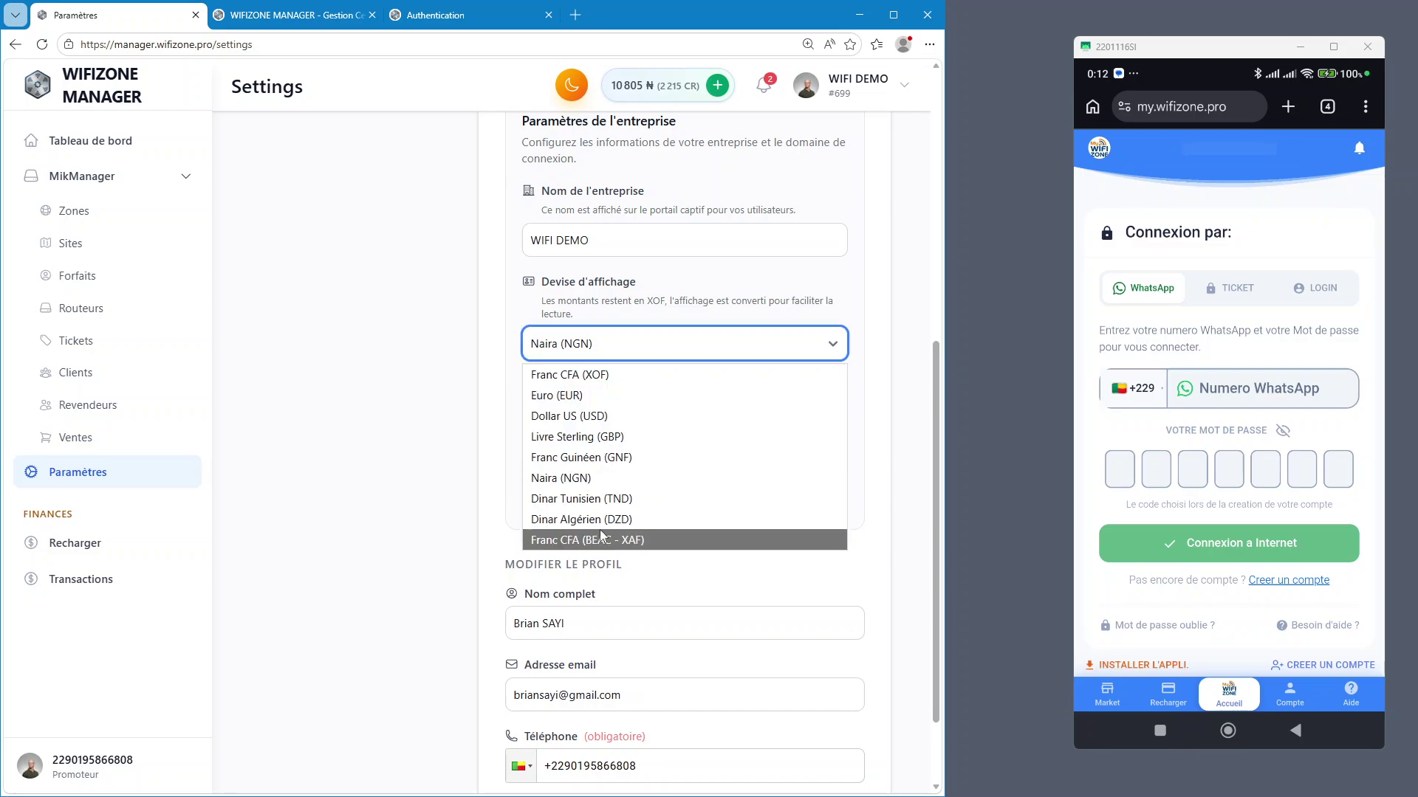
left_click(602, 416)
left_click(622, 497)
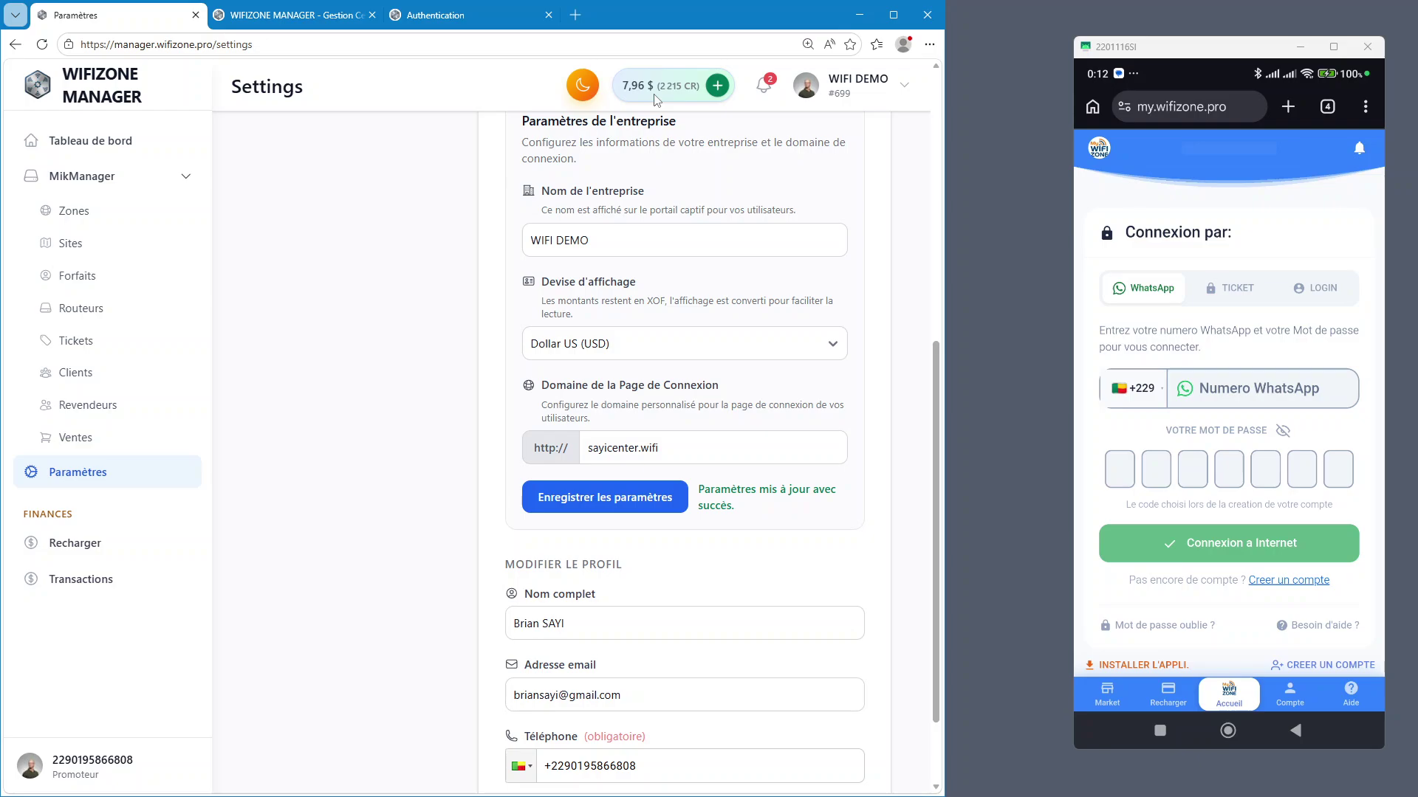
left_click(1228, 466)
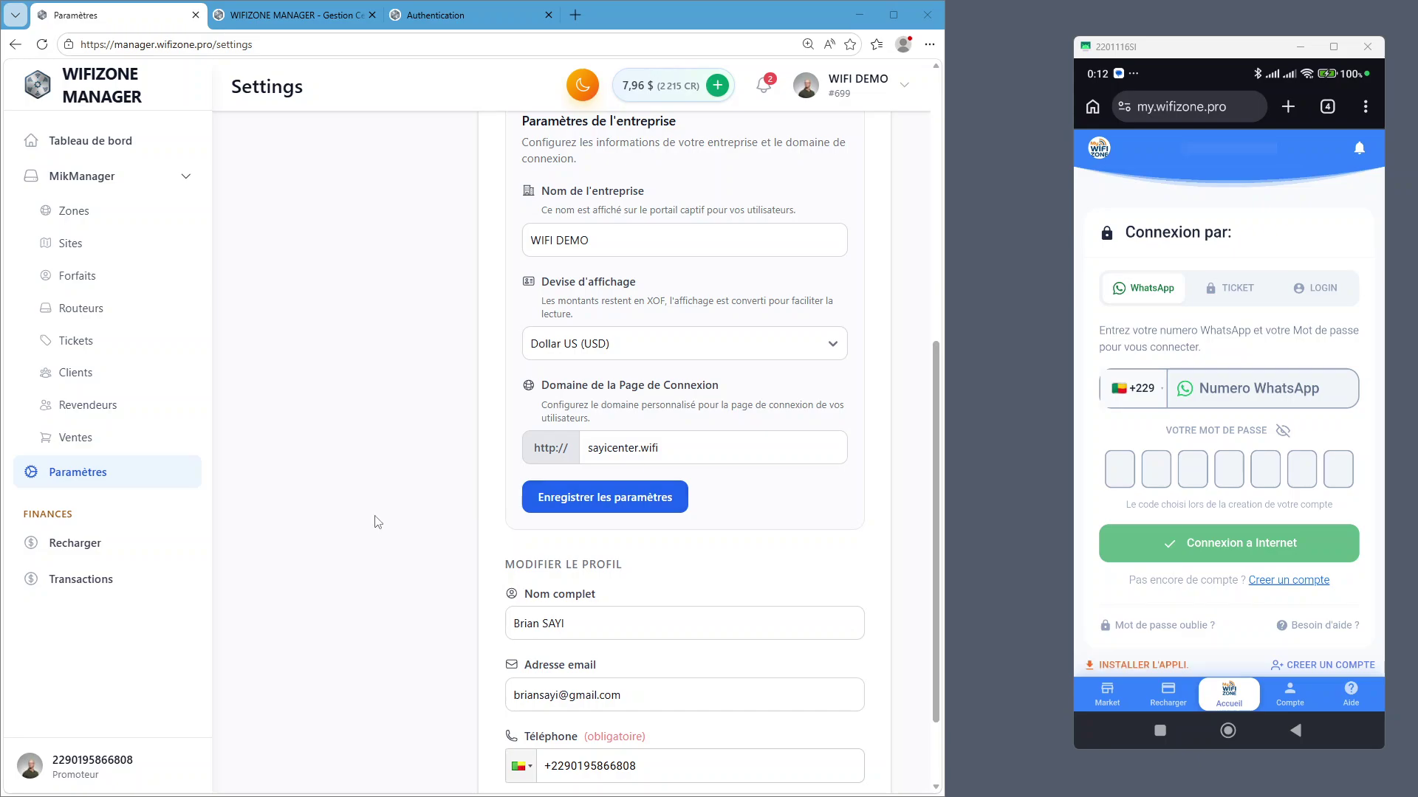
Save Franc CFA (XOF) as the display currency and open the Paiement tab
left_click(565, 344)
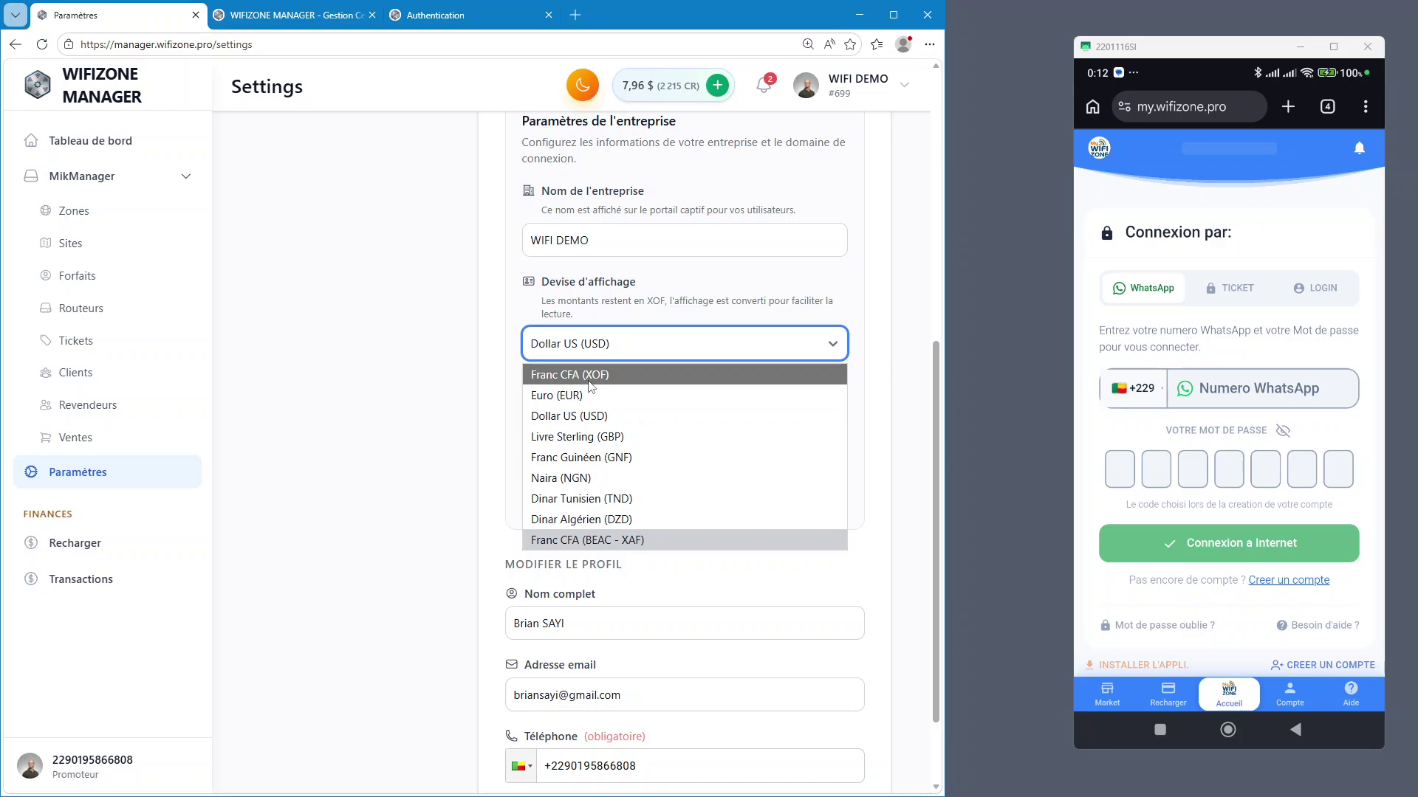
left_click(589, 375)
left_click(623, 500)
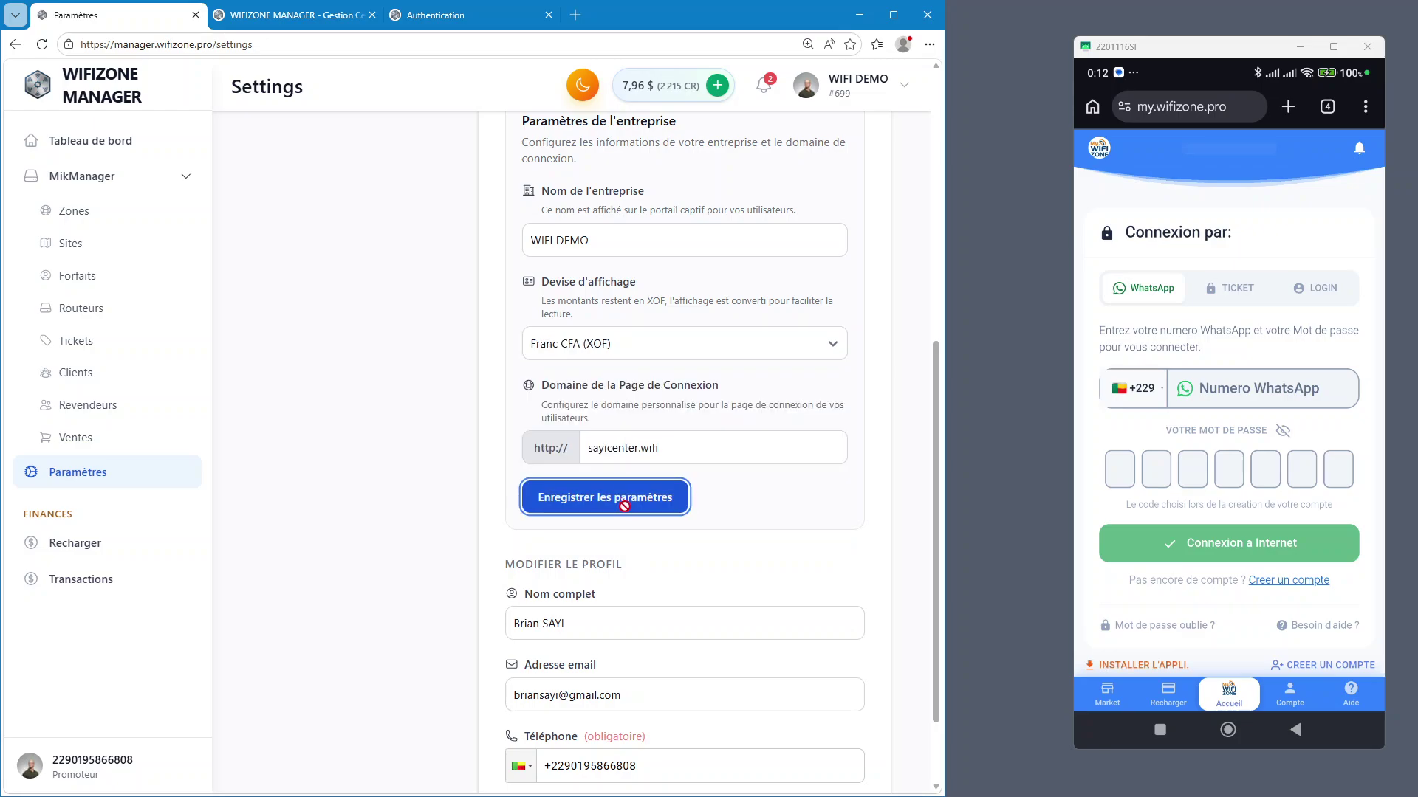
scroll(338, 586, "down", 2)
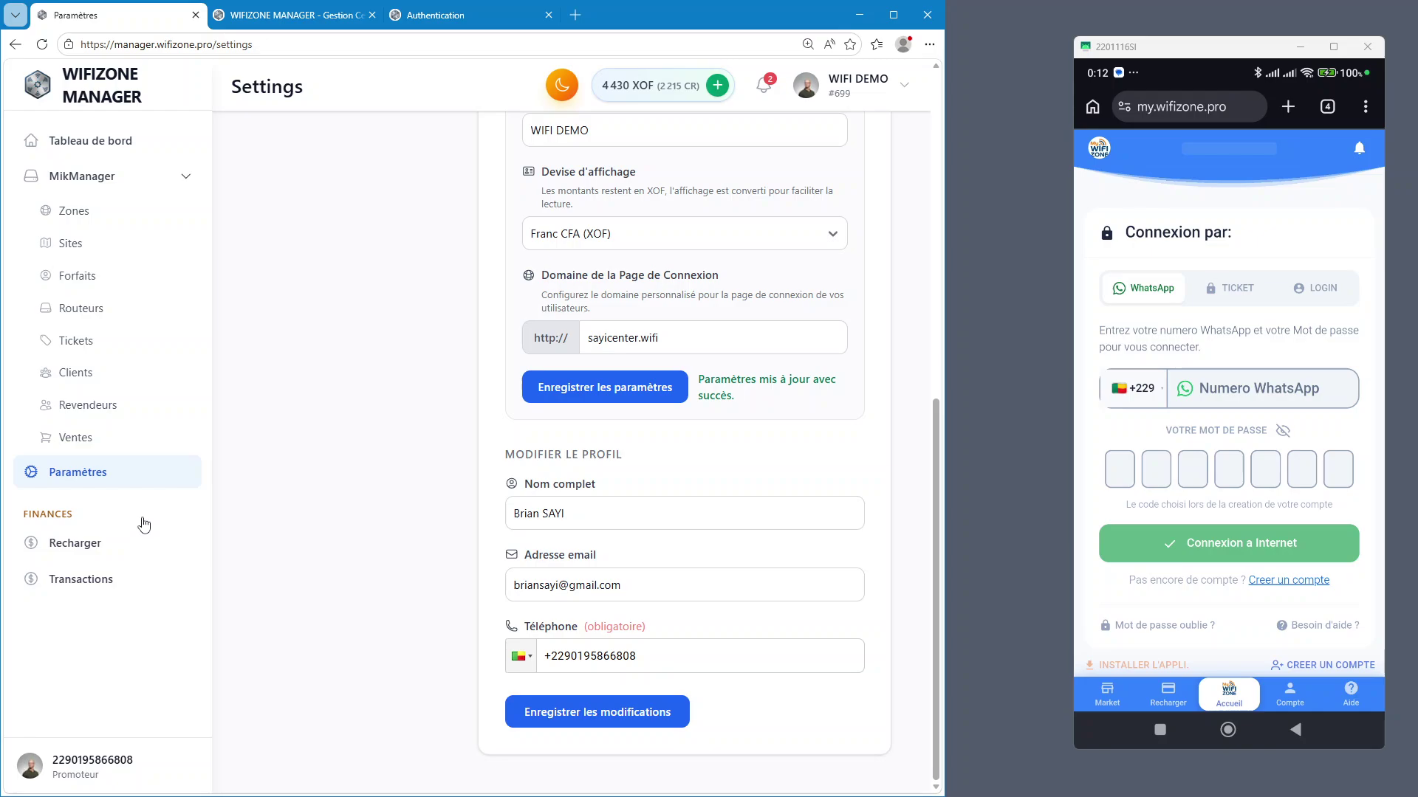
scroll(332, 346, "up", 5)
left_click(333, 346)
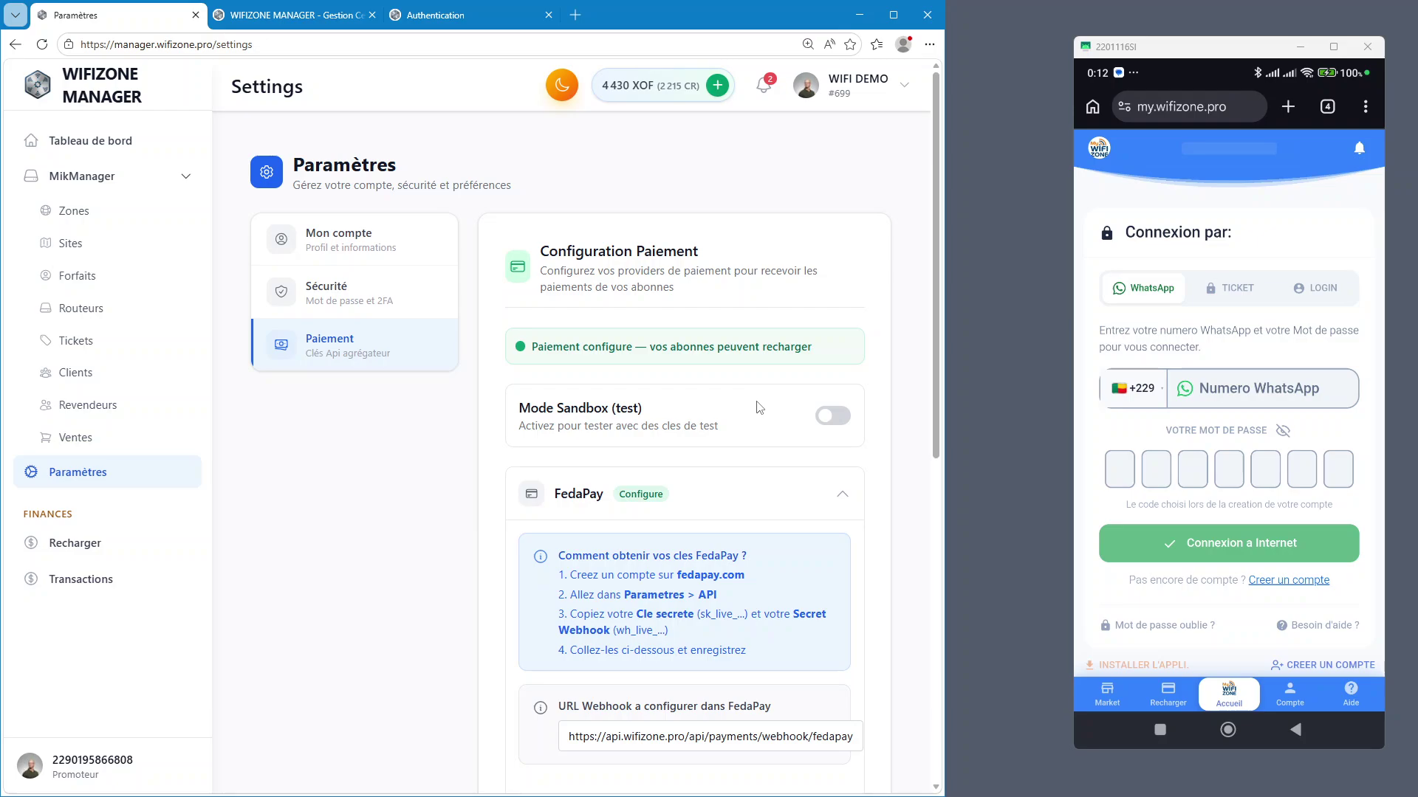
Collapse FedaPay and expand PawaPay to review its callback URLs and API token
left_click(665, 506)
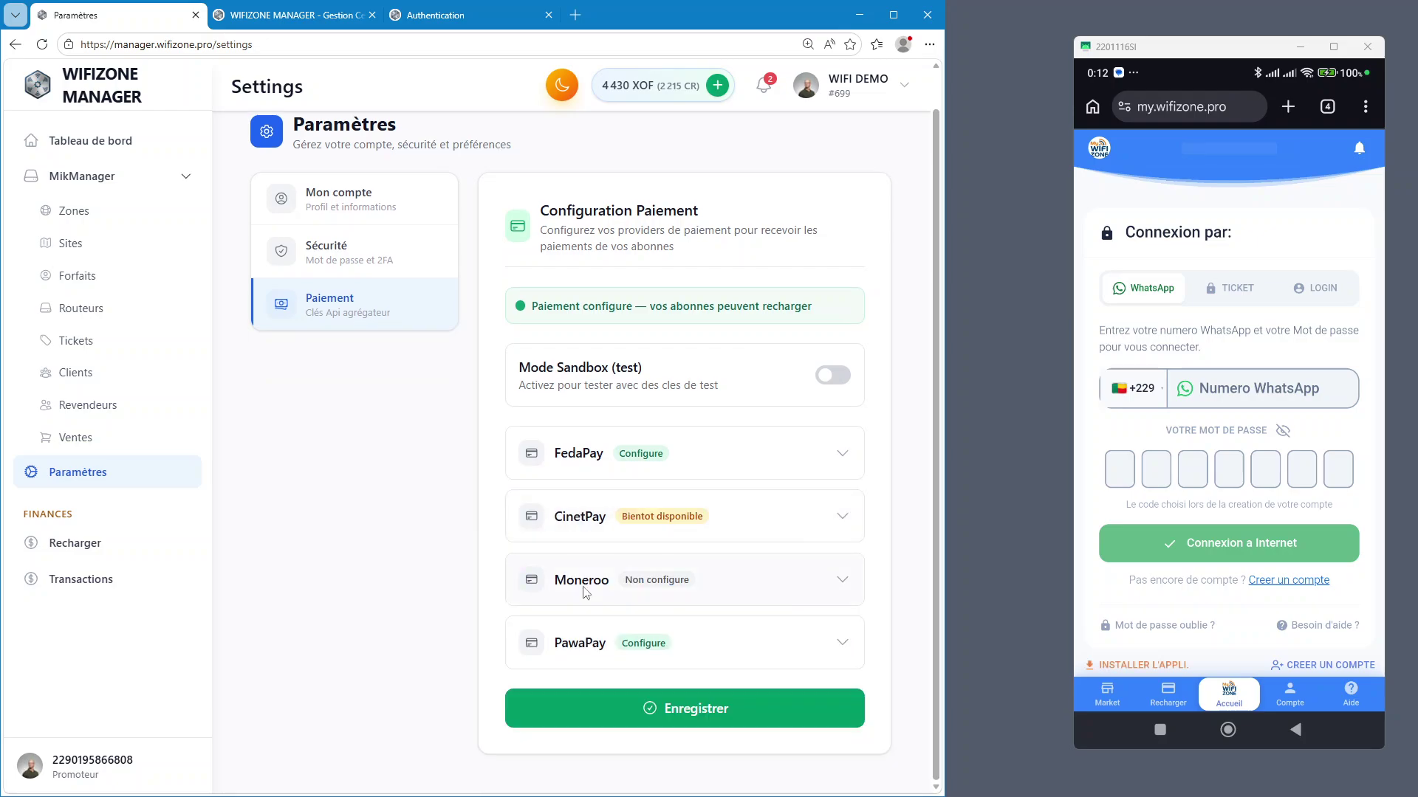
left_click(837, 631)
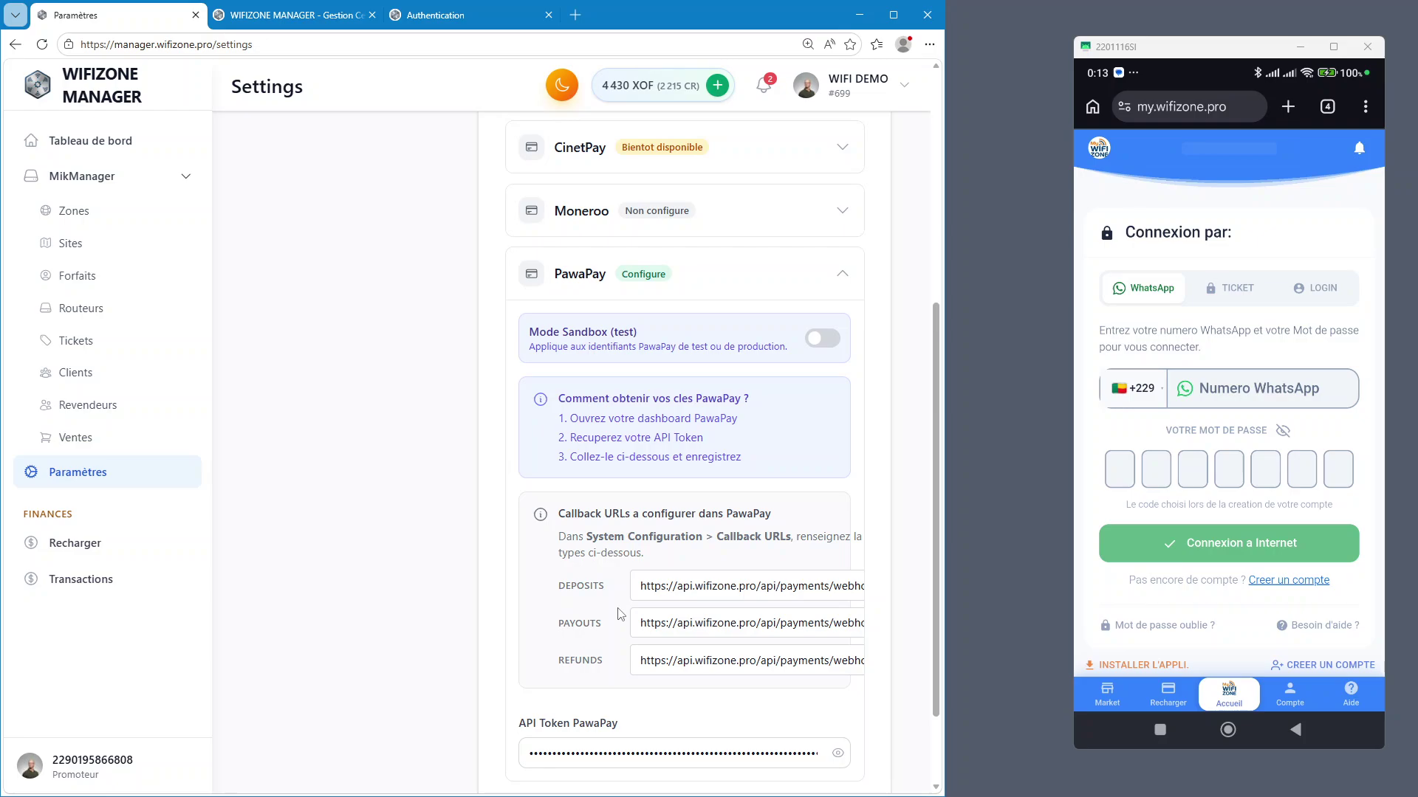
scroll(613, 640, "down", 2)
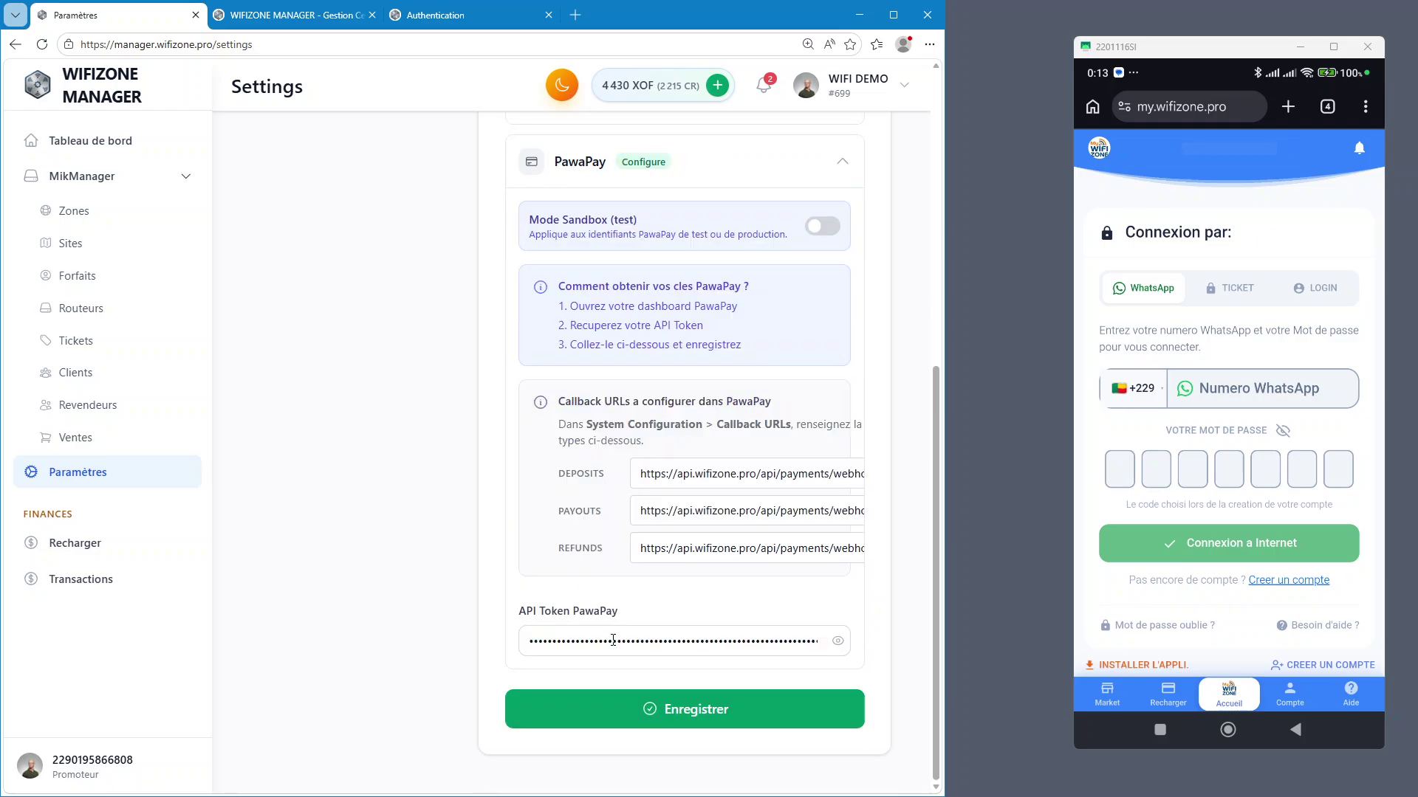
scroll(613, 640, "up", 4)
scroll(773, 655, "down", 2)
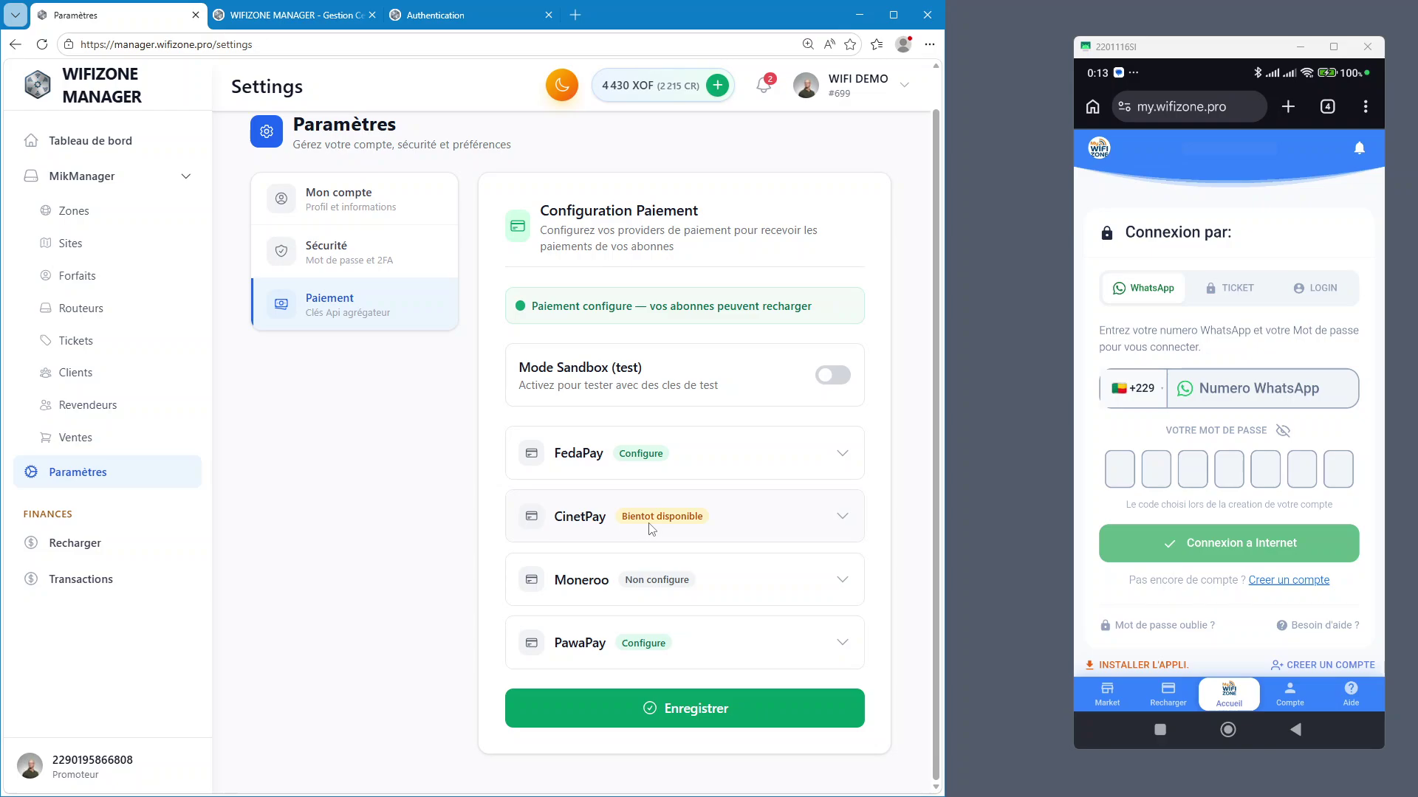
scroll(910, 499, "up", 1)
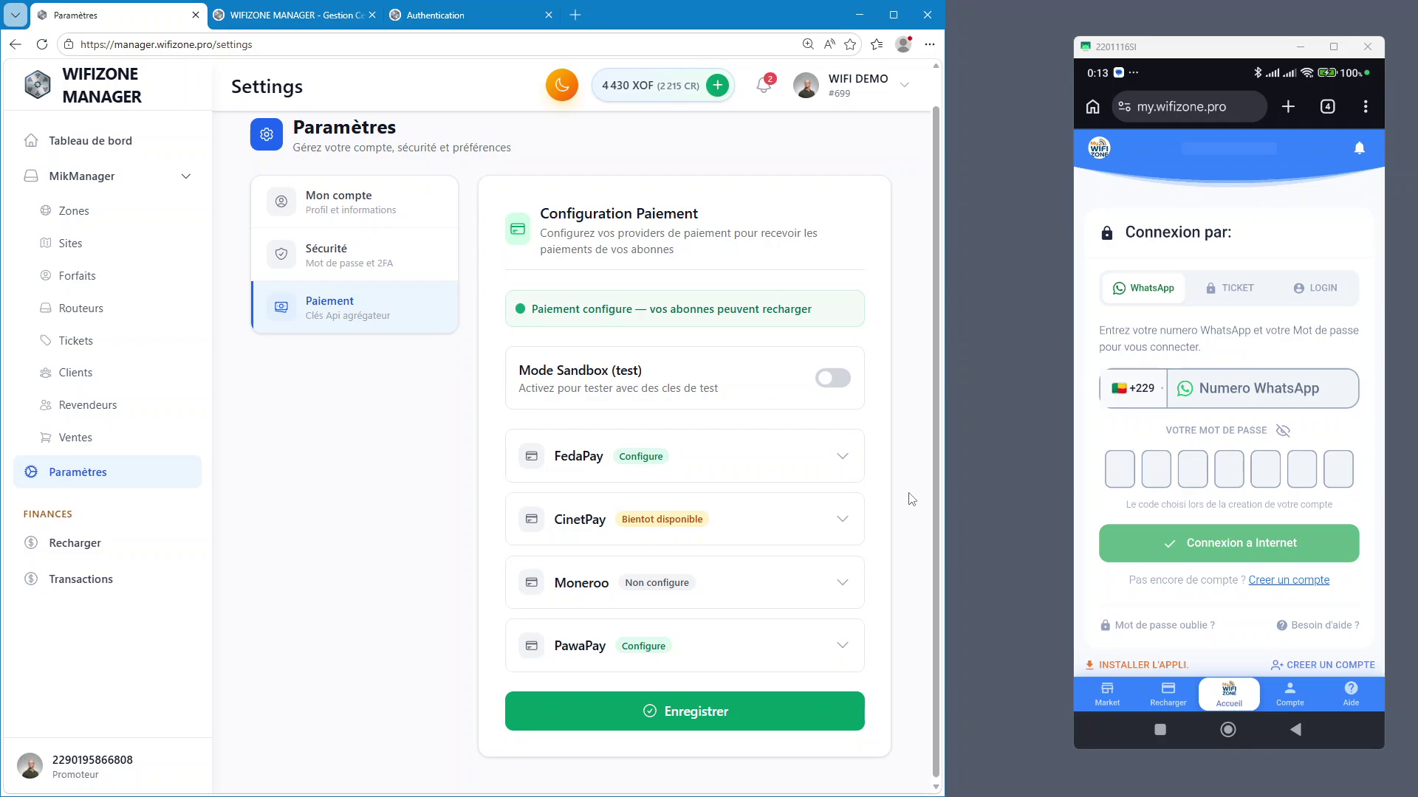
scroll(901, 488, "down", 1)
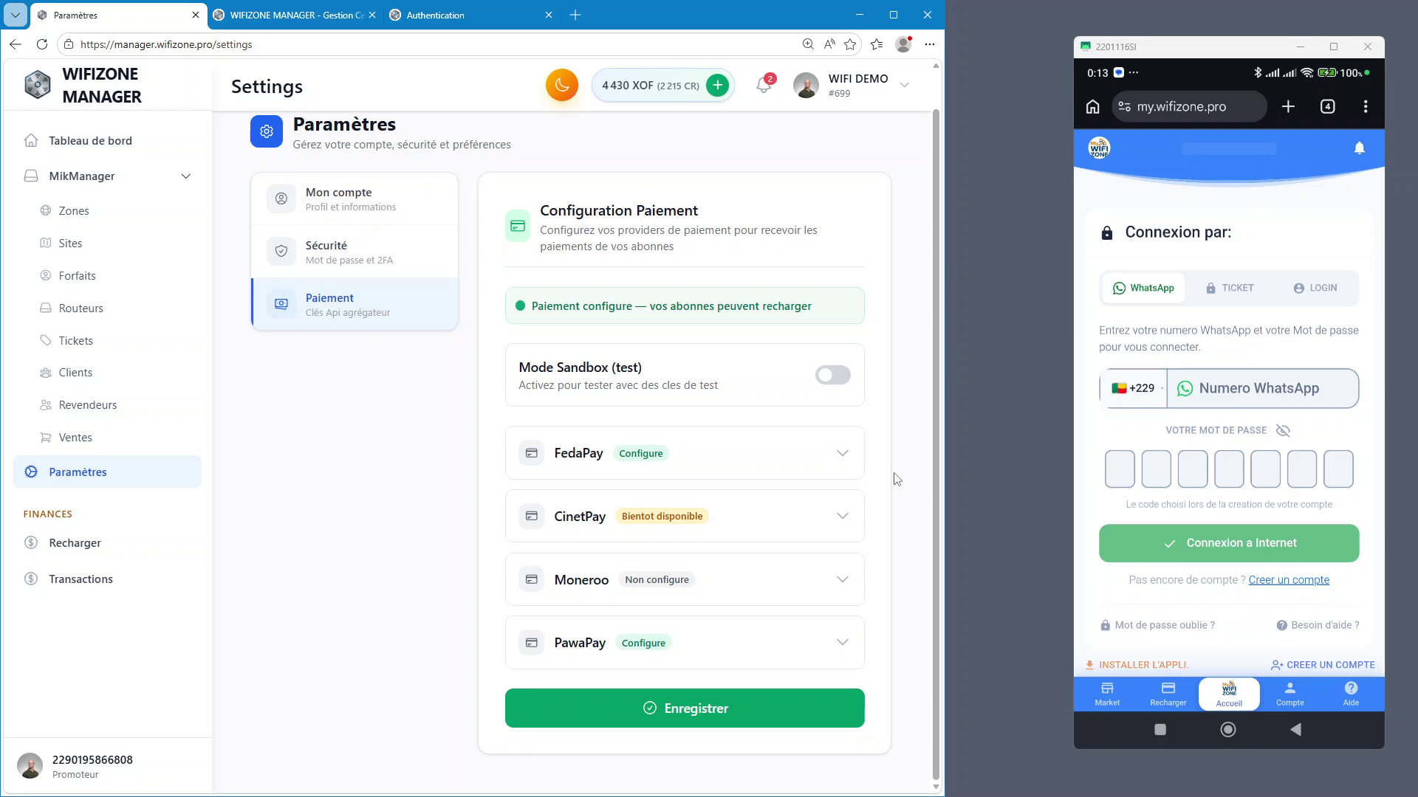
scroll(896, 479, "up", 1)
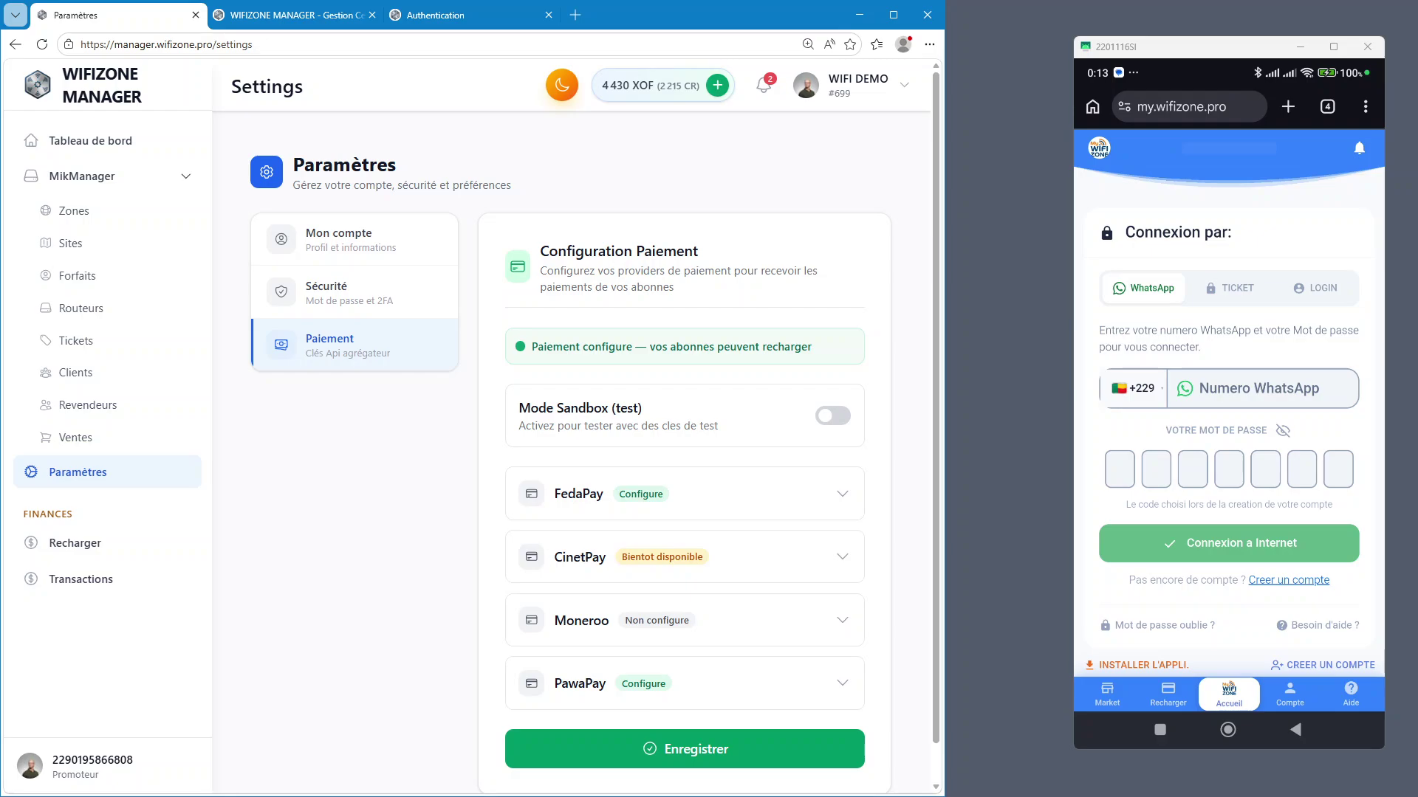
Cycle through the website and login tabs back to the manager settings, then switch to the Notepad contact notes
key("ctrl+Tab")
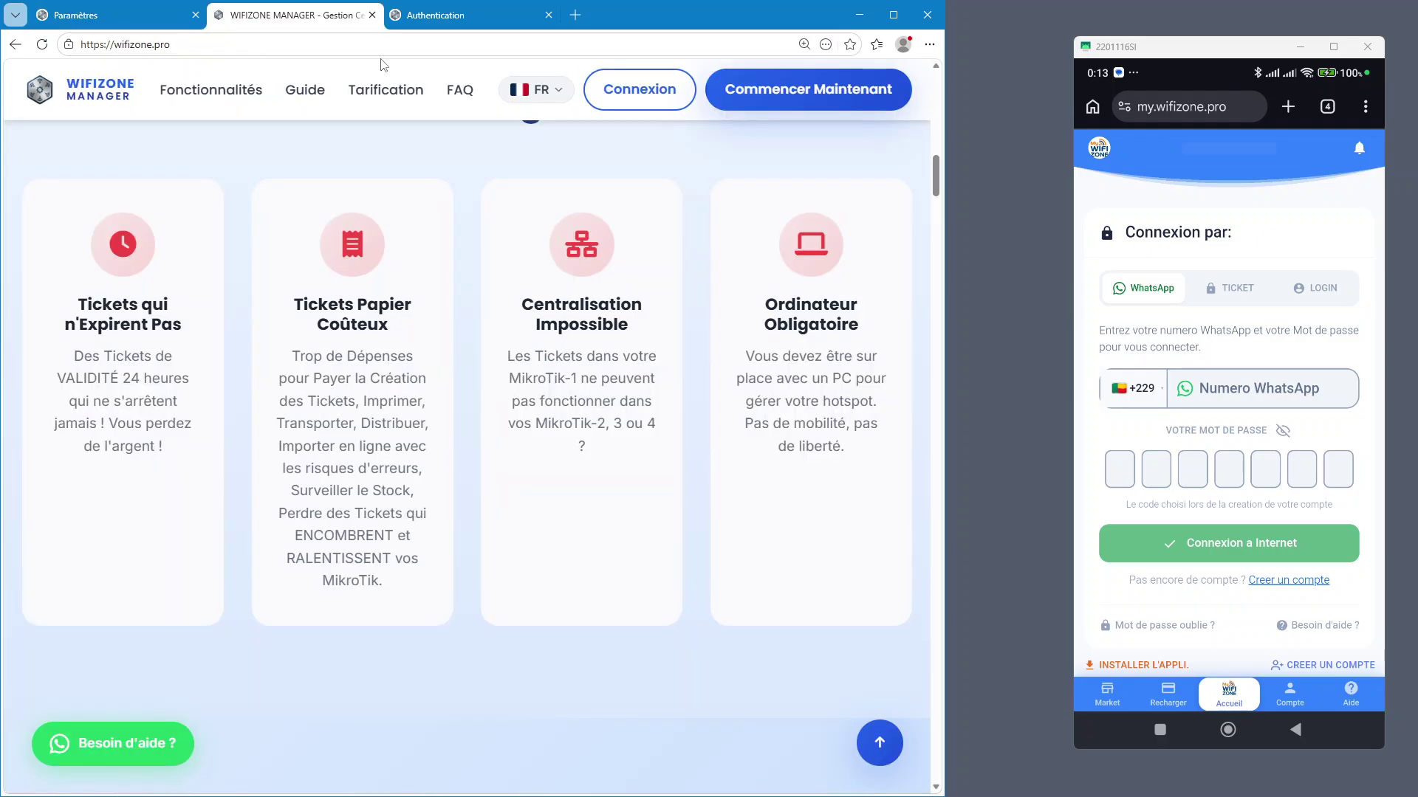
key("ctrl+Tab")
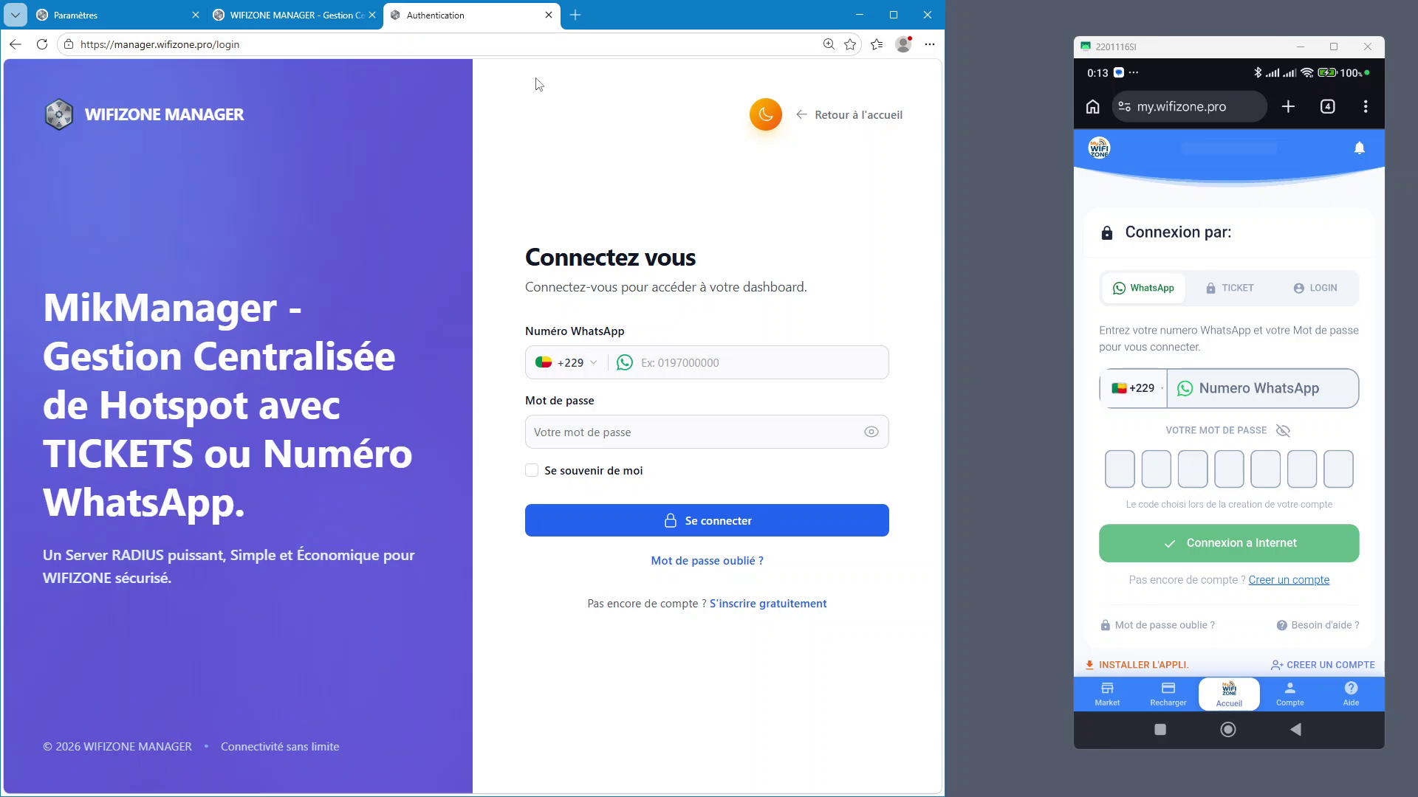
left_click(111, 15)
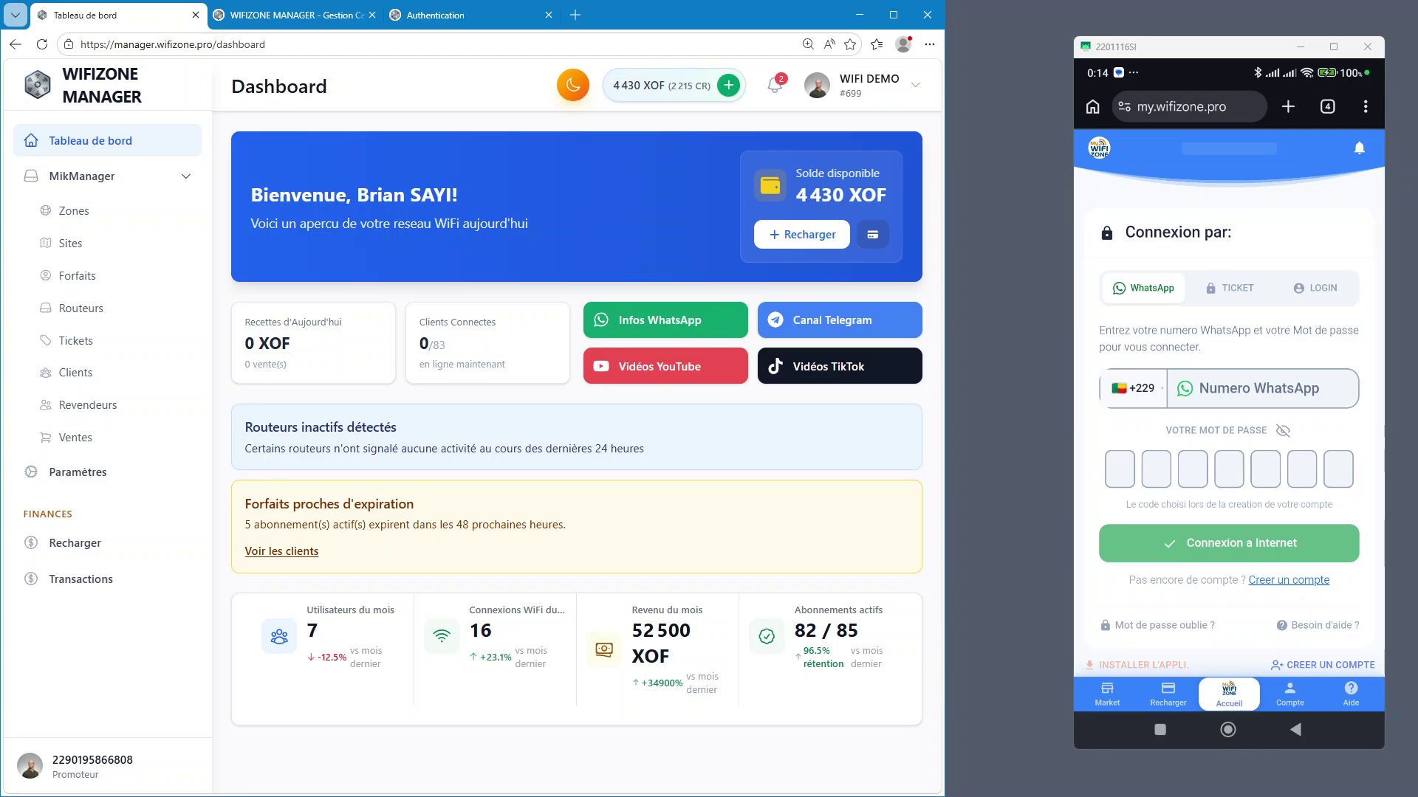
key("alt+Tab")
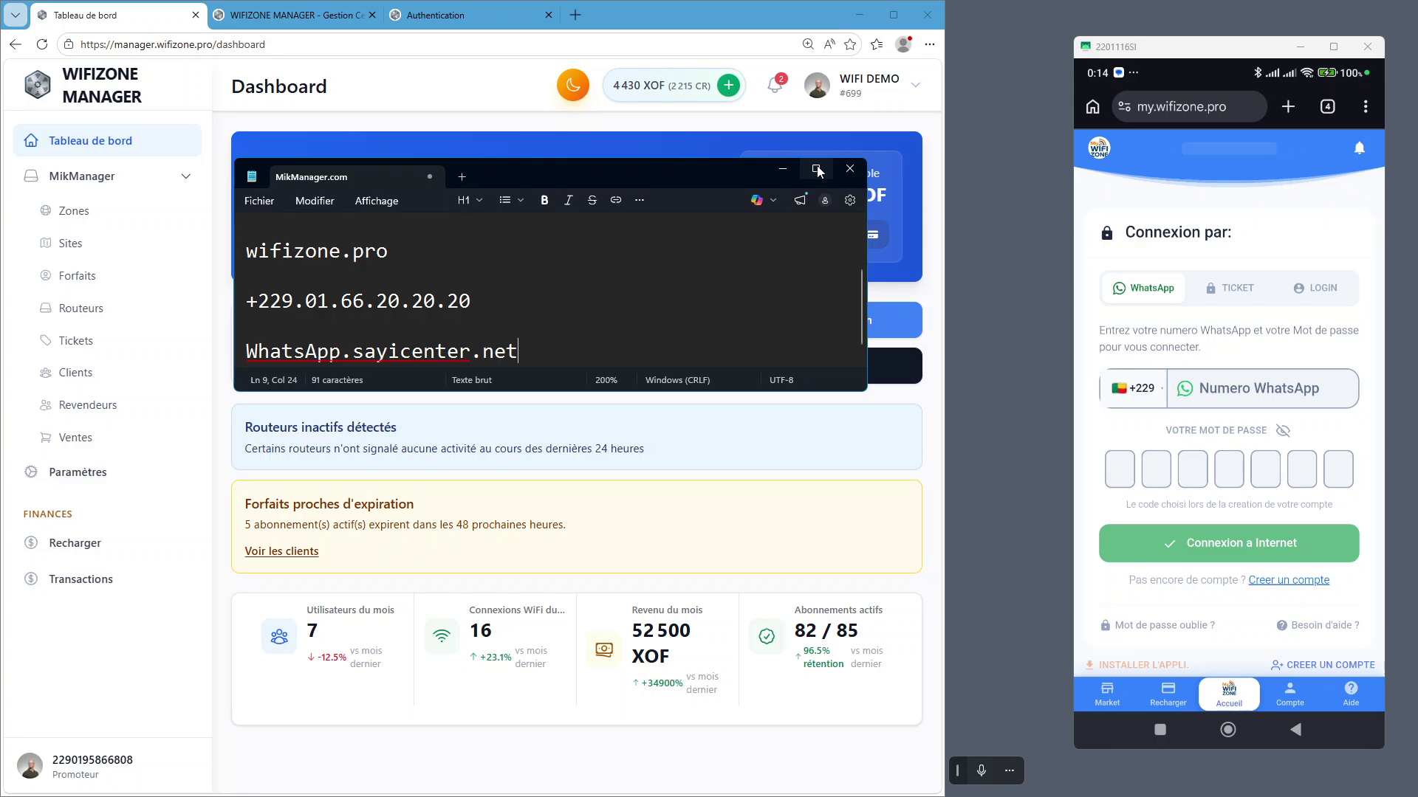
Maximize Notepad, place the cursor below the last note line and enlarge the text
left_click(817, 171)
left_click(877, 577)
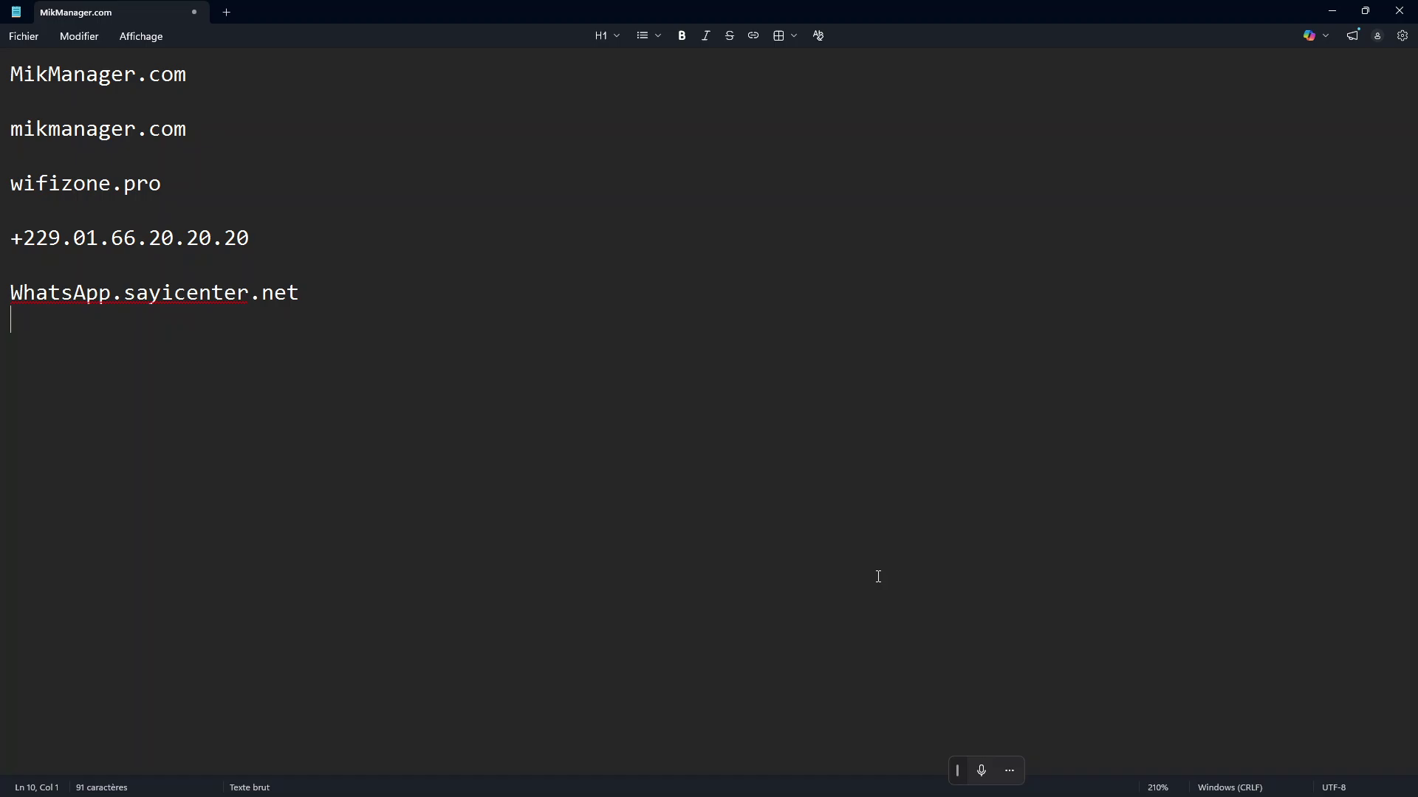
scroll(878, 576, "up", 5)
key("Return")
type("B")
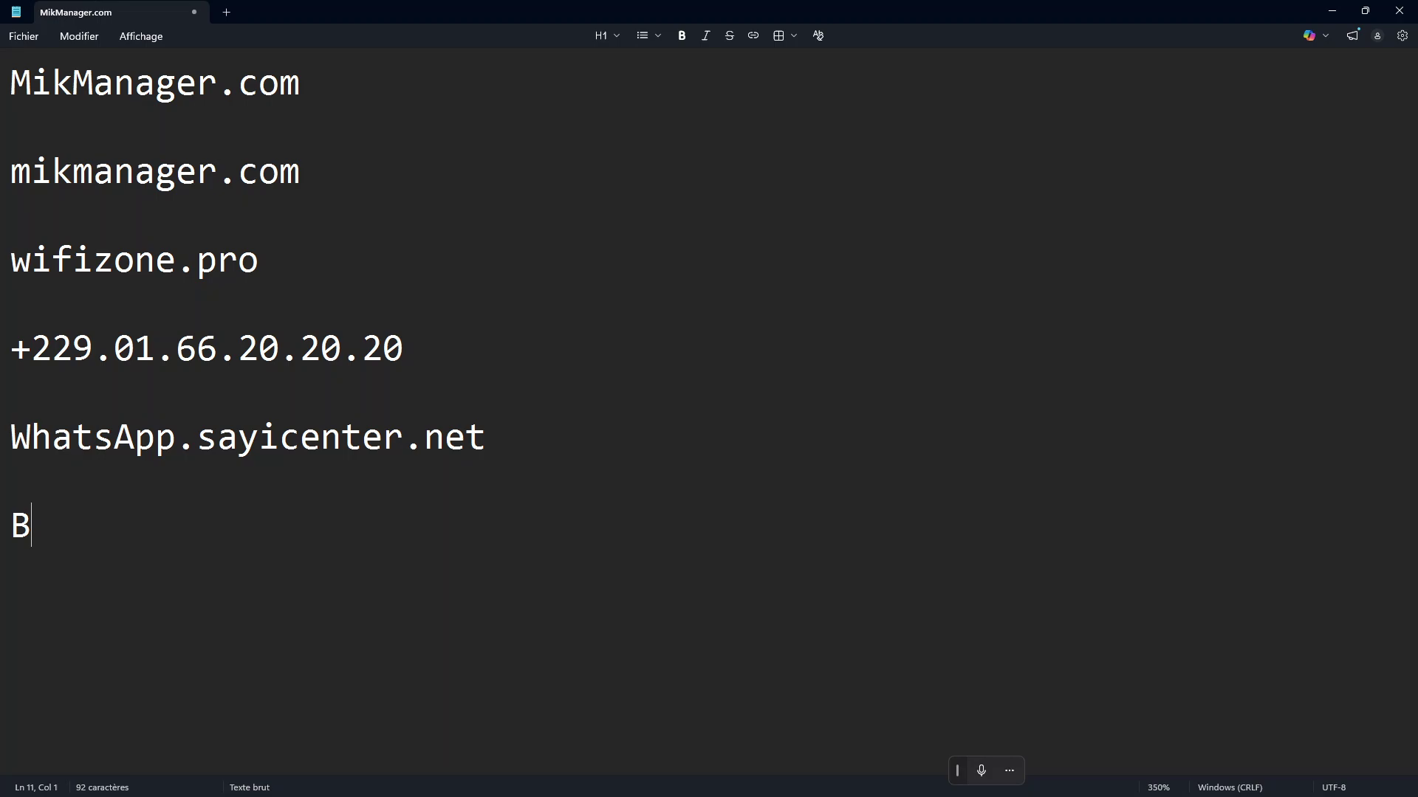
type("rian SAYI")
key("Return")
key("Return")
type("Direct")
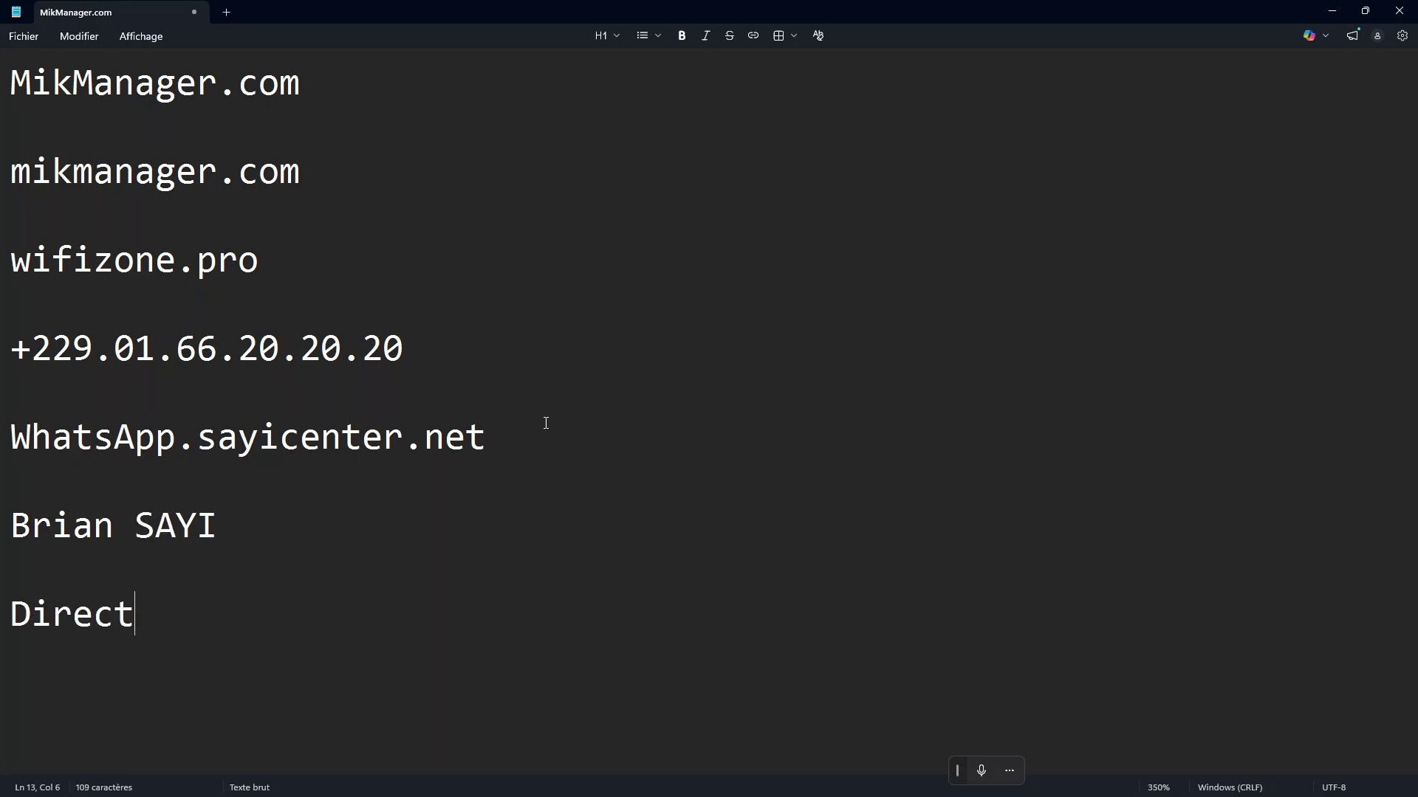
type("eur de SAYI ")
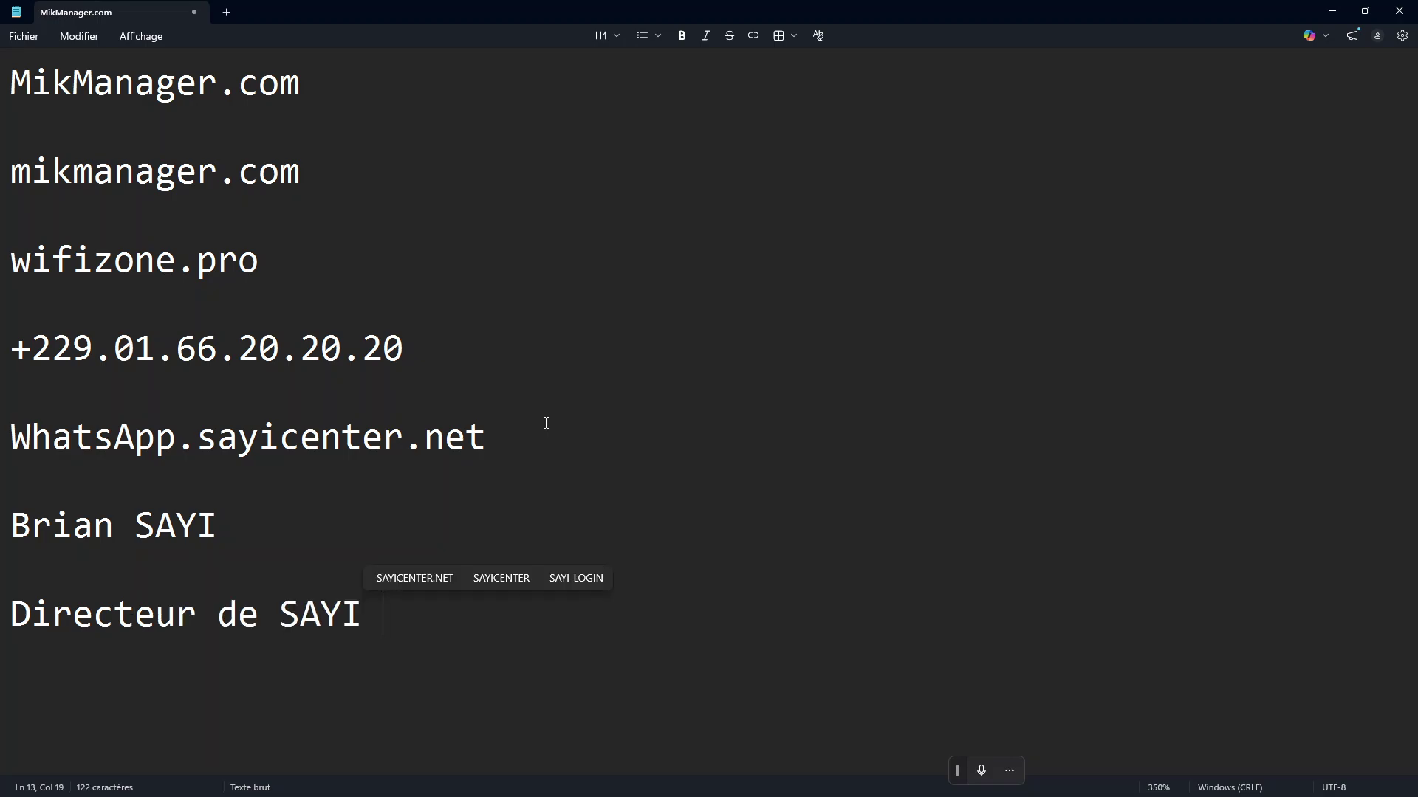
type("CENTER")
key("Return")
key("Return")
type("ww")
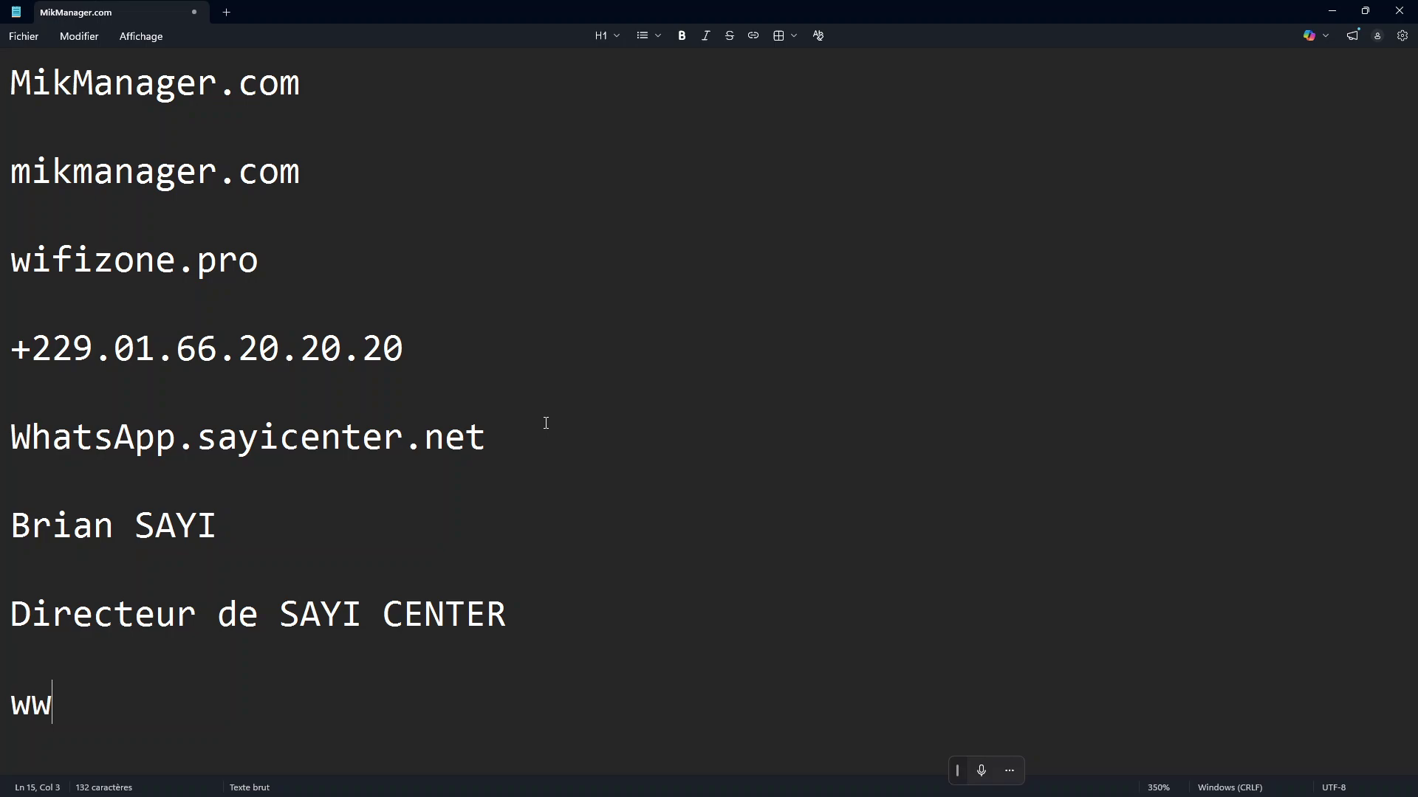
type("w.sayicenter.net")
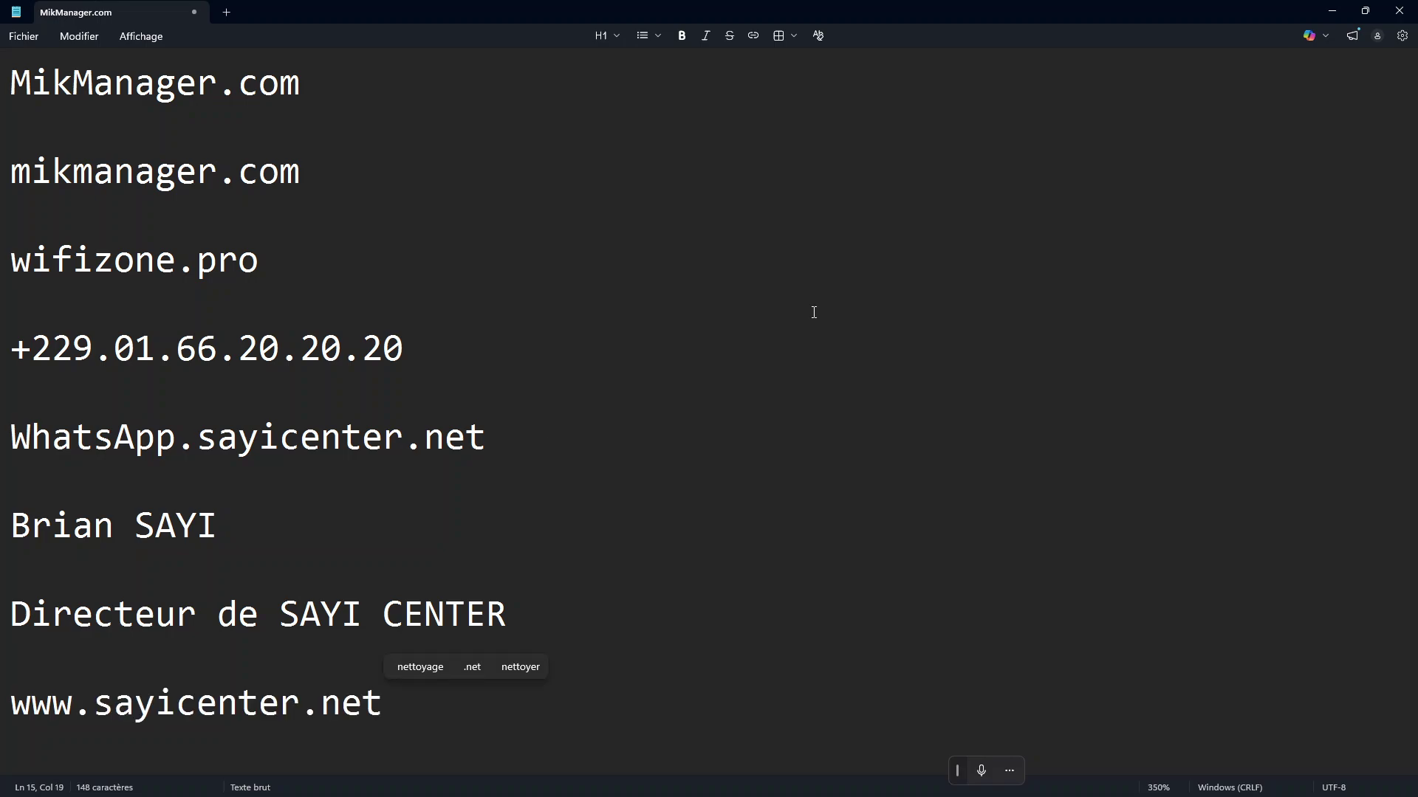